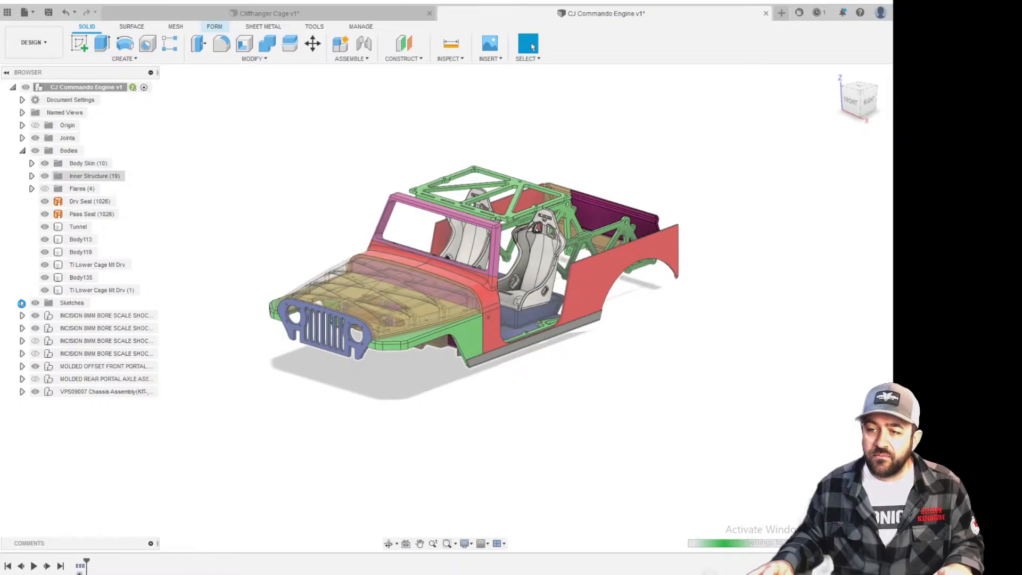
pyautogui.click(22, 304)
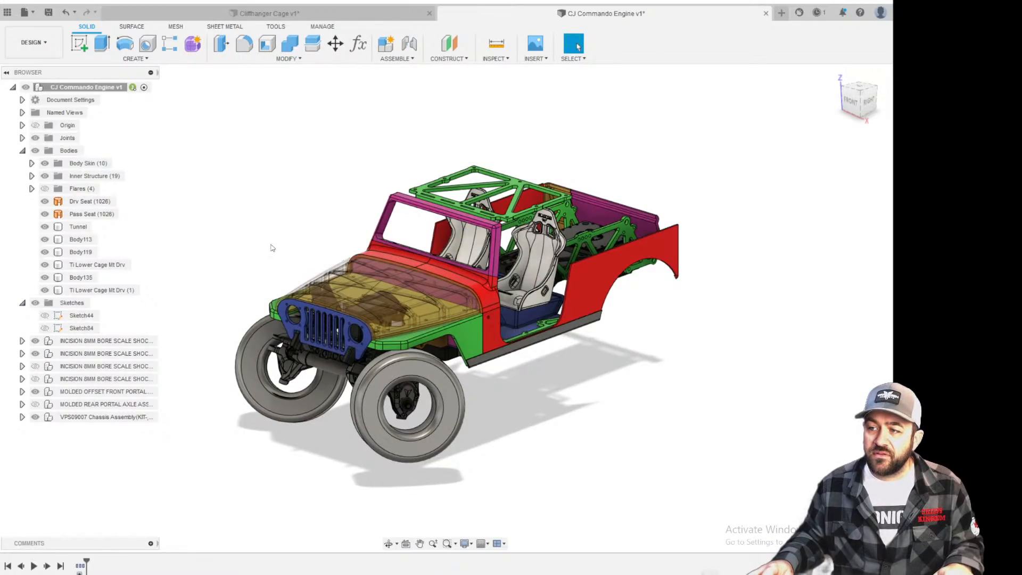
pyautogui.click(23, 303)
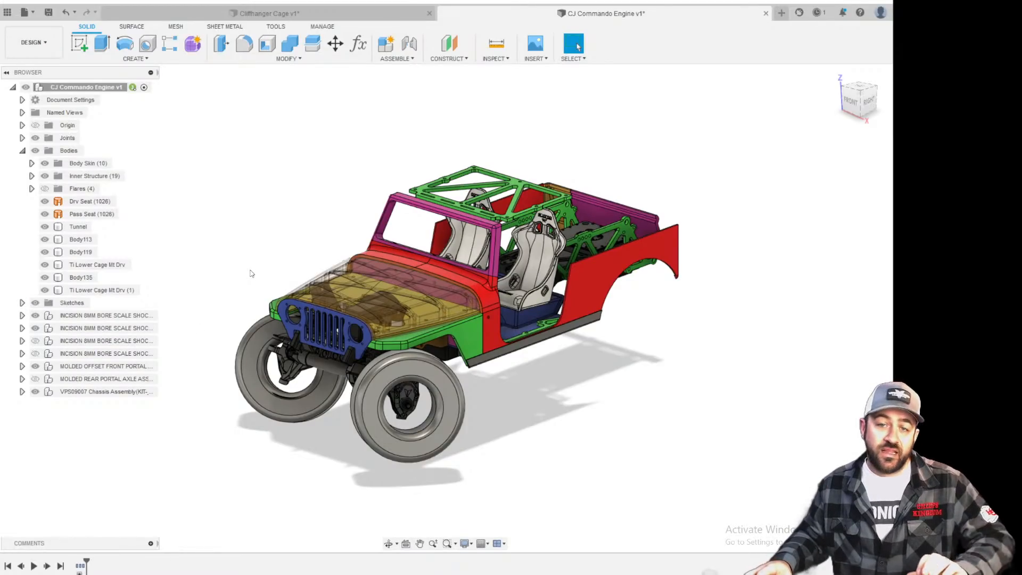
# Hide the green roof panel of the cage above the seats.
pyautogui.moveTo(432, 263); pyautogui.dragTo(494, 226, button='middle')
pyautogui.press('Escape')
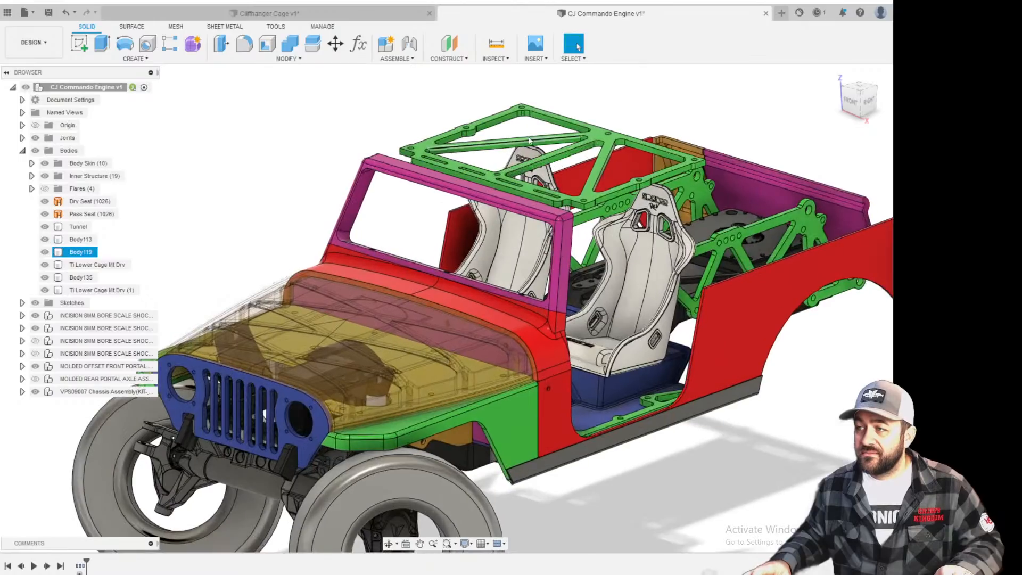
pyautogui.scroll(6, 414, 158)
pyautogui.click(408, 159)
pyautogui.press('v')
pyautogui.scroll(-3, 293, 292)
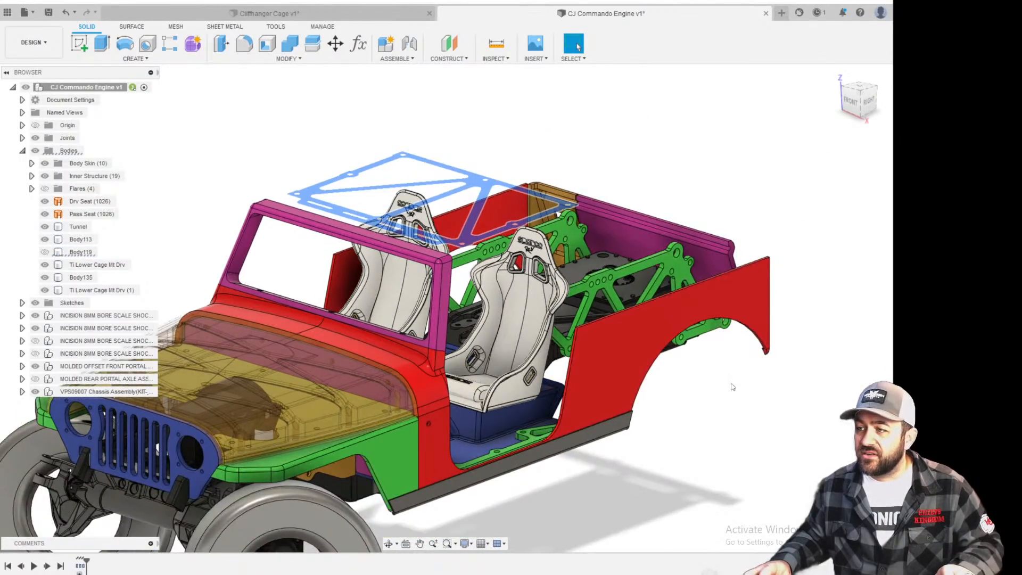
# Hide the driver and passenger seats to clear the view of the interior.
pyautogui.click(459, 460)
pyautogui.click(539, 394)
pyautogui.keyDown('shift'); pyautogui.moveTo(539, 394); pyautogui.dragTo(371, 281, button='middle'); pyautogui.keyUp('shift')
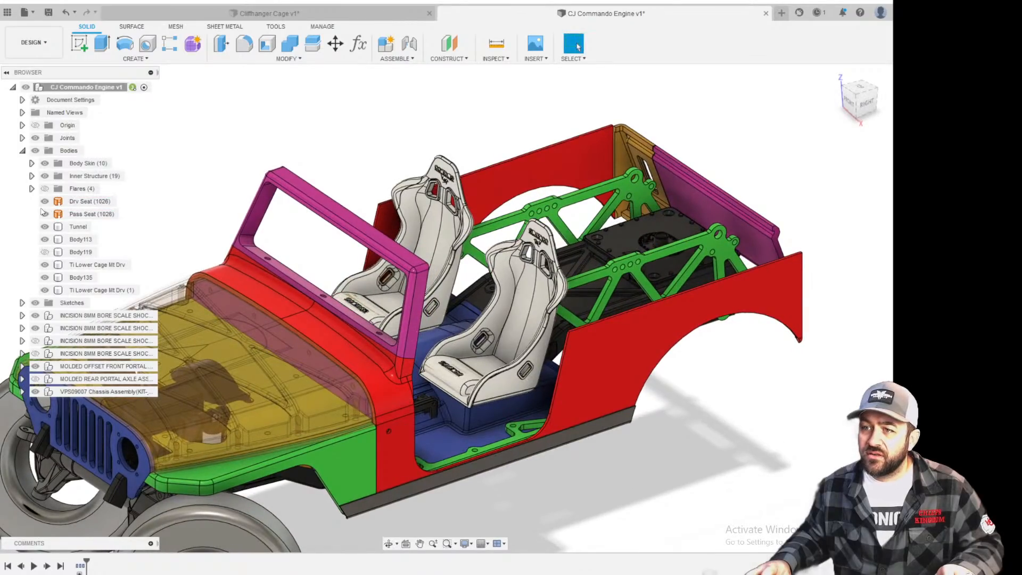
pyautogui.click(44, 214)
pyautogui.click(45, 202)
# Examine how the components in the engine bay fit beneath the transparent hood, from the left side view and from the front.
pyautogui.scroll(-3, 514, 148)
pyautogui.keyDown('shift'); pyautogui.moveTo(425, 316); pyautogui.dragTo(528, 294, button='middle'); pyautogui.keyUp('shift')
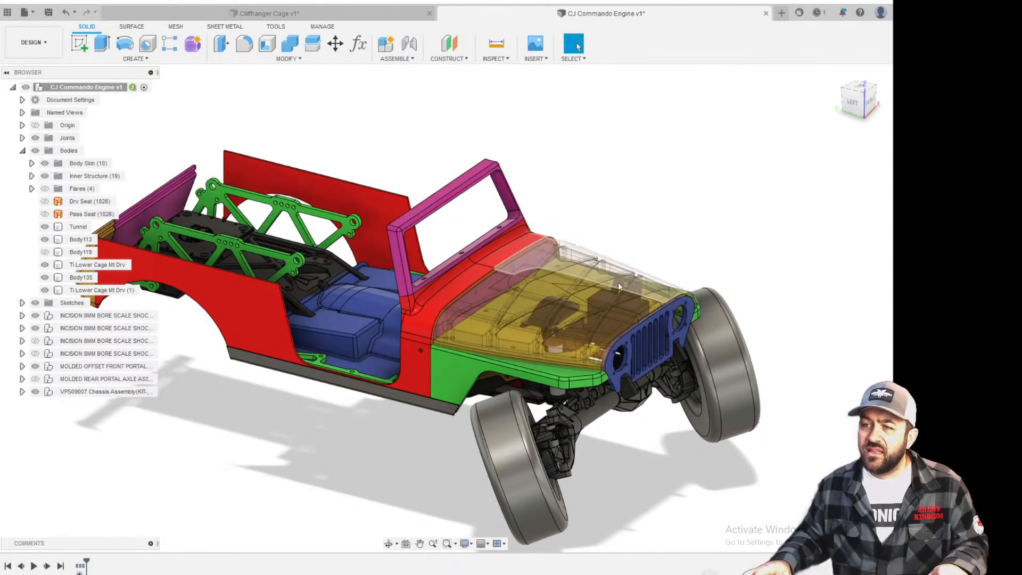
pyautogui.scroll(4, 617, 280)
pyautogui.moveTo(618, 280)
pyautogui.keyDown('shift'); pyautogui.mouseDown(button='middle')
pyautogui.moveTo(538, 282)
pyautogui.moveTo(601, 274)
pyautogui.mouseUp(button='middle'); pyautogui.keyUp('shift')
pyautogui.scroll(4, 519, 169)
pyautogui.keyDown('shift'); pyautogui.moveTo(519, 168); pyautogui.dragTo(506, 244, button='middle'); pyautogui.keyUp('shift')
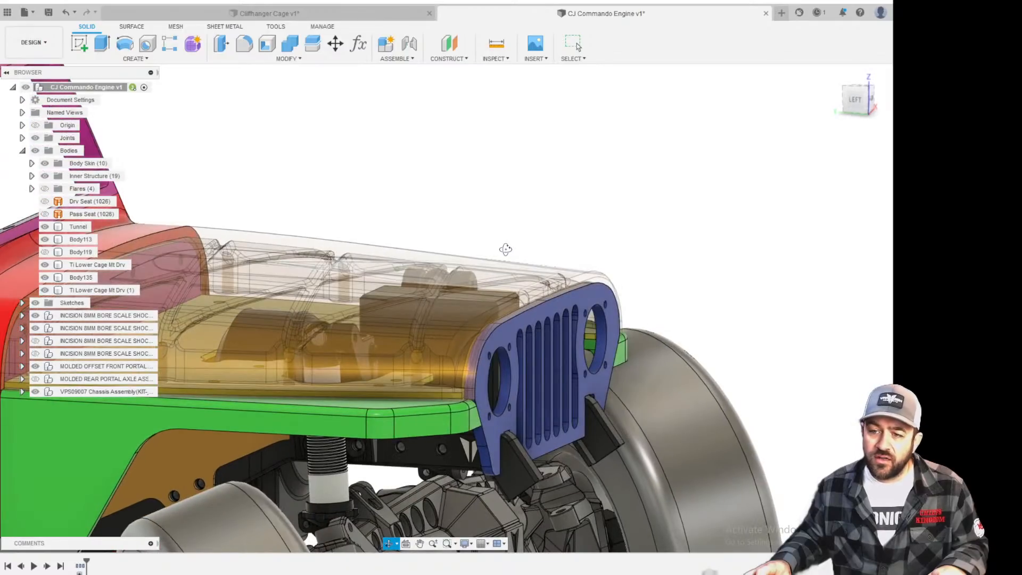
pyautogui.scroll(5, 467, 280)
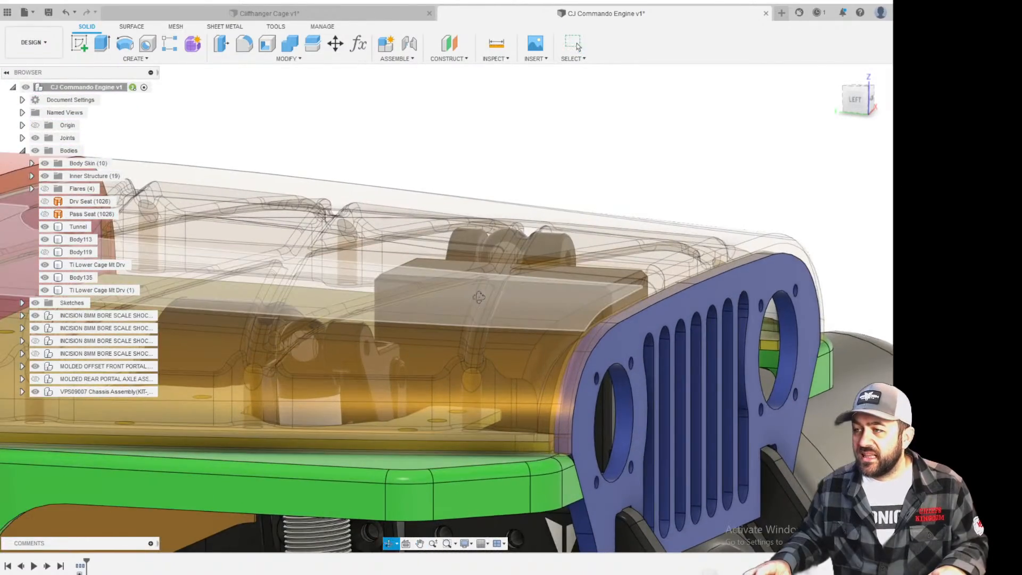
pyautogui.click(855, 99)
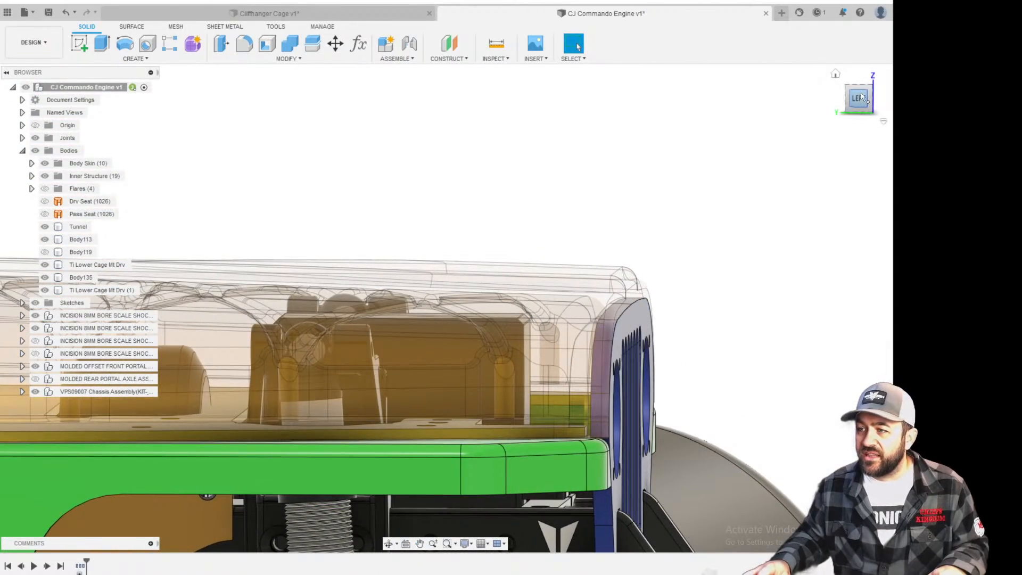
pyautogui.scroll(3, 316, 329)
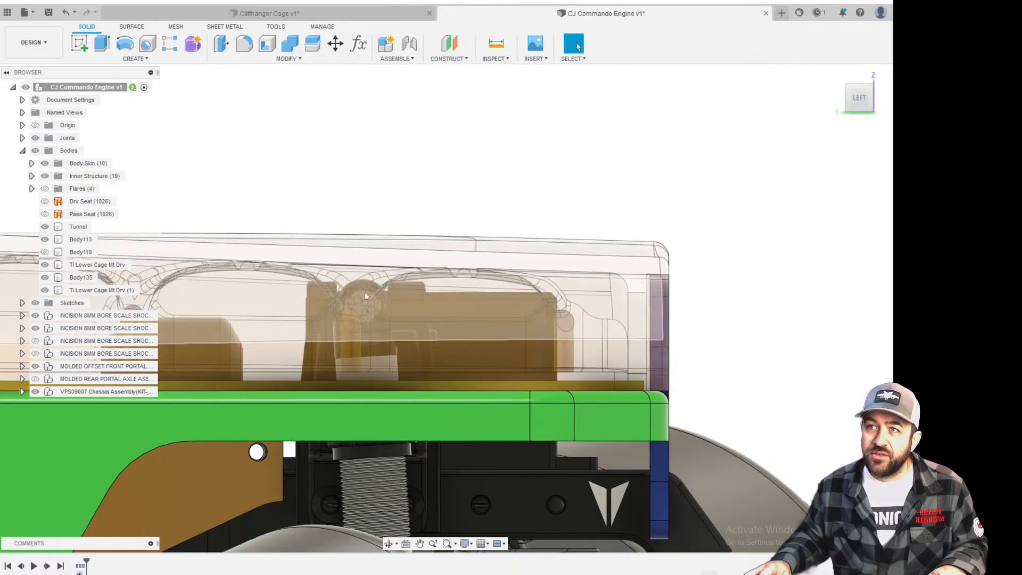
pyautogui.scroll(3, 363, 288)
pyautogui.scroll(3, 623, 294)
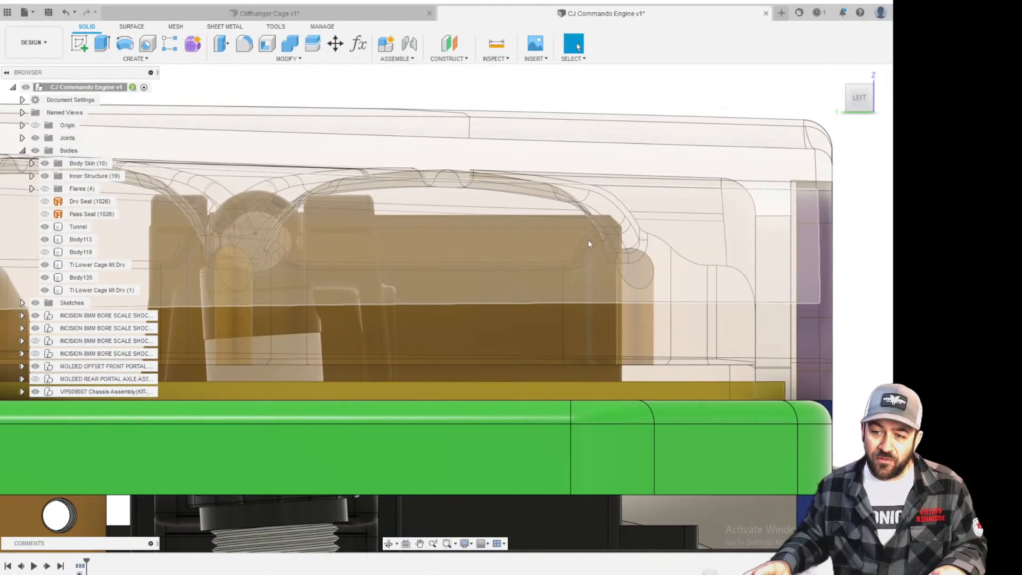
pyautogui.scroll(-2, 590, 241)
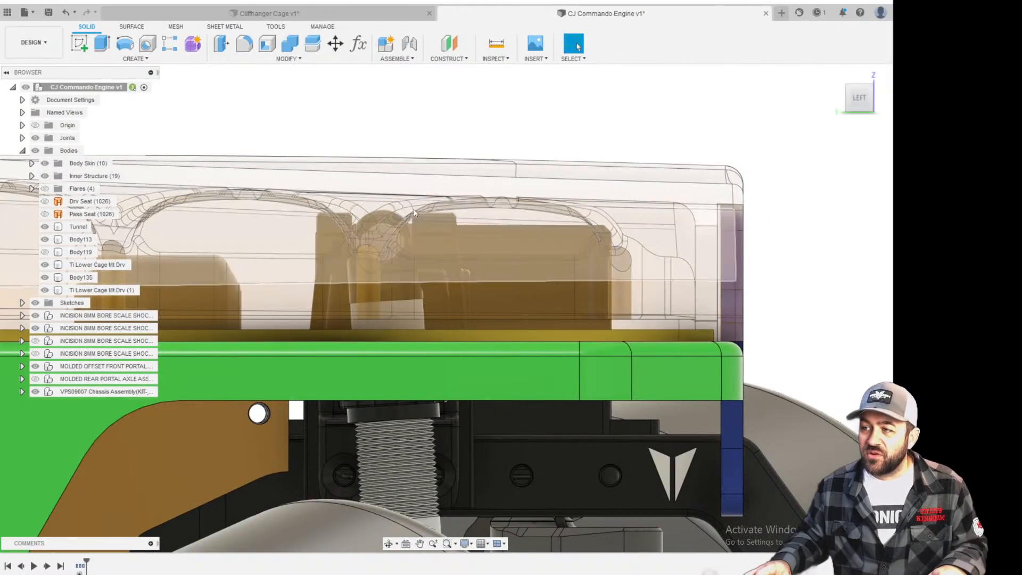
pyautogui.keyDown('shift'); pyautogui.moveTo(549, 259); pyautogui.dragTo(418, 298, button='middle'); pyautogui.keyUp('shift')
pyautogui.scroll(-3, 487, 226)
pyautogui.scroll(3, 472, 247)
pyautogui.scroll(-5, 447, 302)
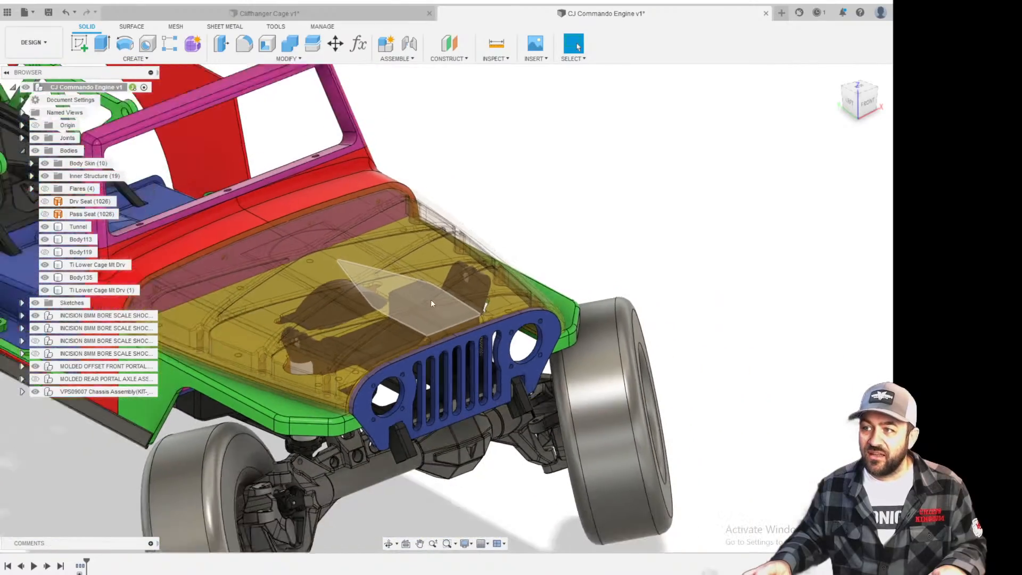
pyautogui.scroll(2, 398, 223)
pyautogui.scroll(2, 471, 263)
pyautogui.scroll(-4, 470, 258)
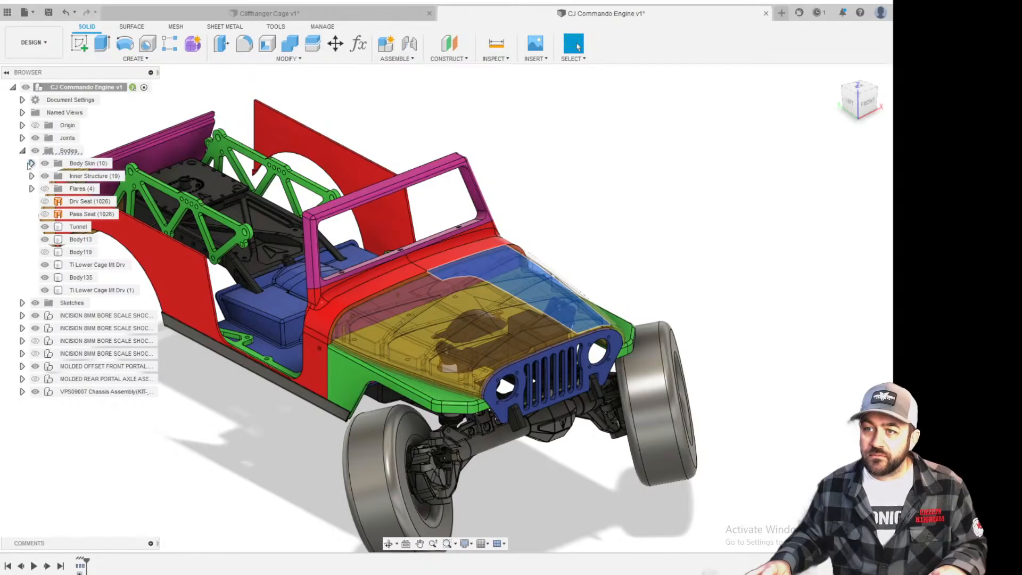
# Remove the Hood body from the Body Skin group.
pyautogui.click(31, 163)
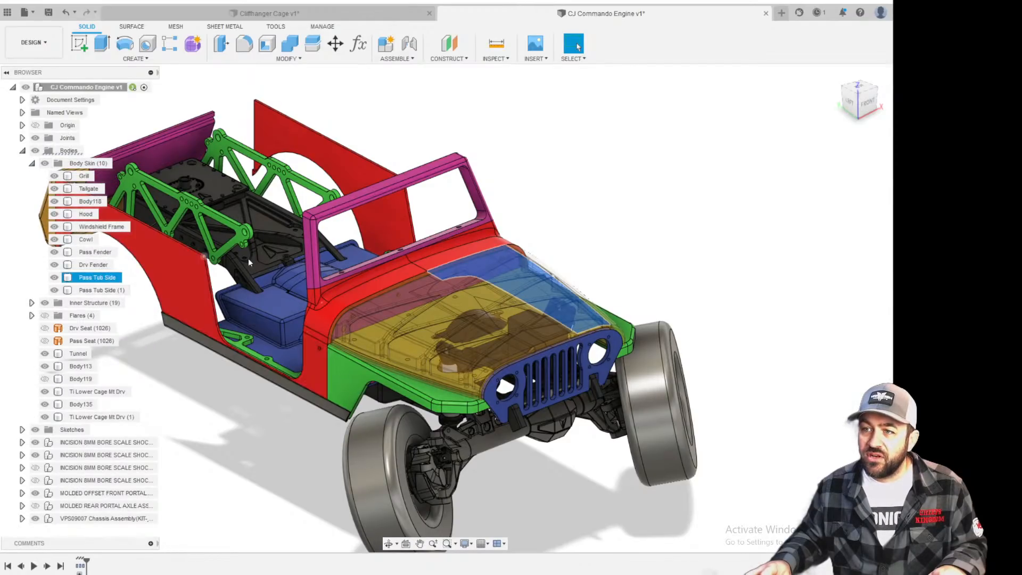
pyautogui.scroll(3, 373, 271)
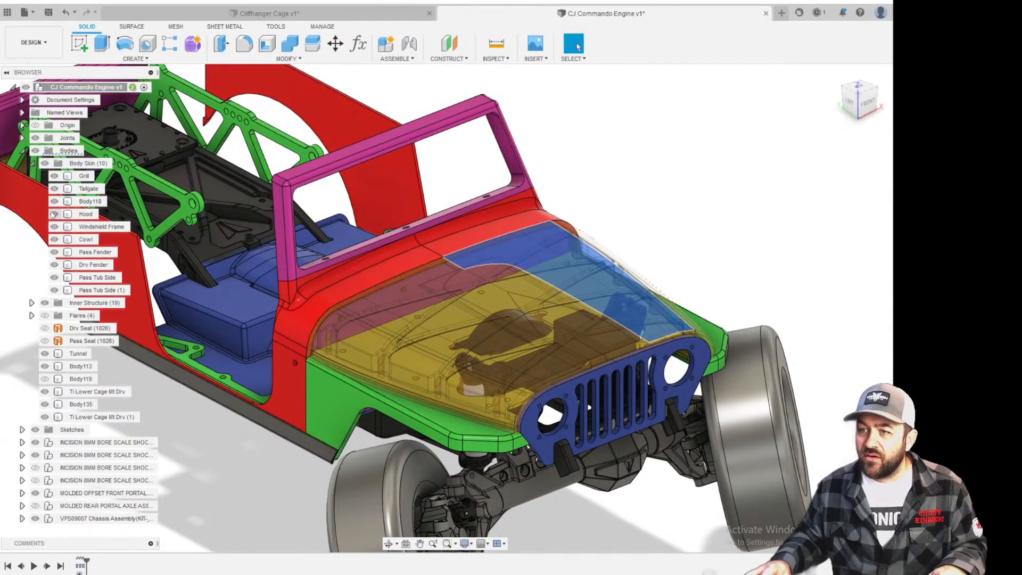
pyautogui.click(79, 214)
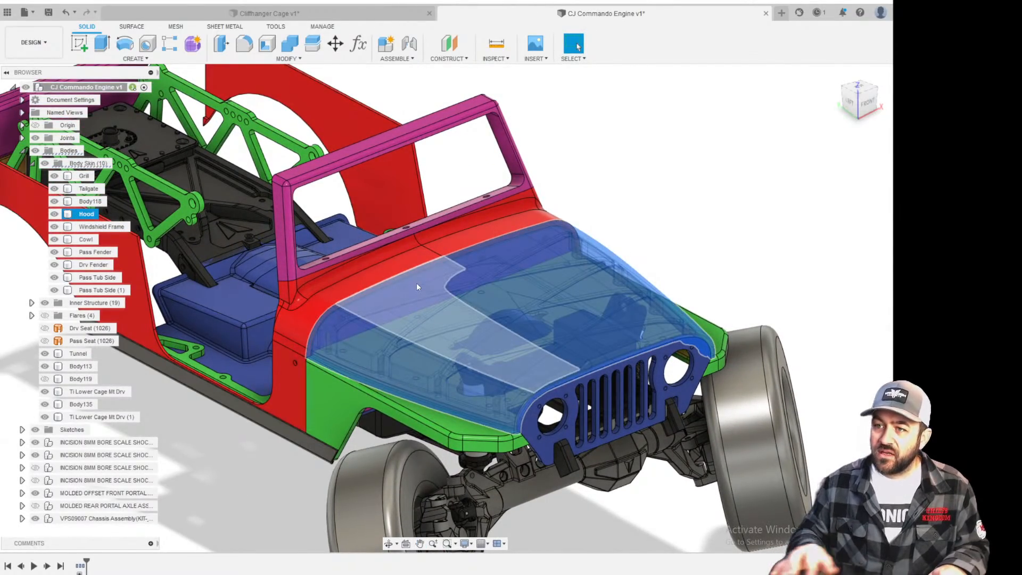
pyautogui.press('m')
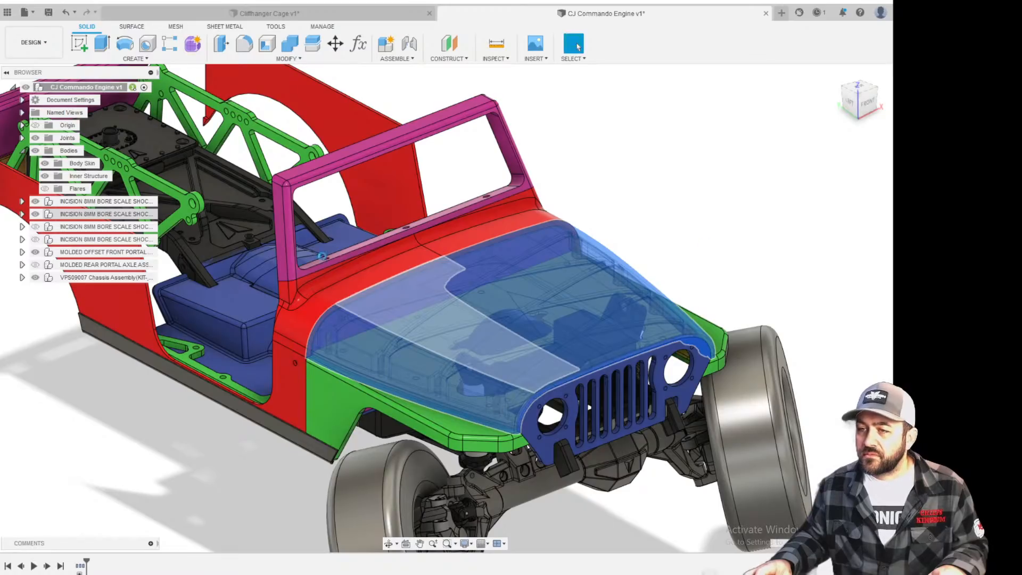
pyautogui.scroll(-2, 73, 175)
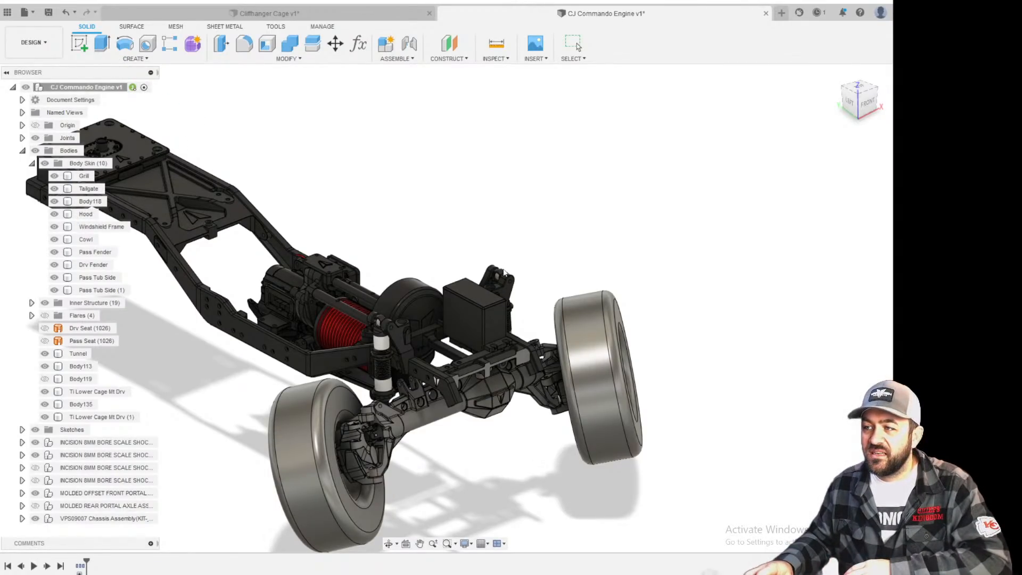
pyautogui.scroll(-3, 502, 267)
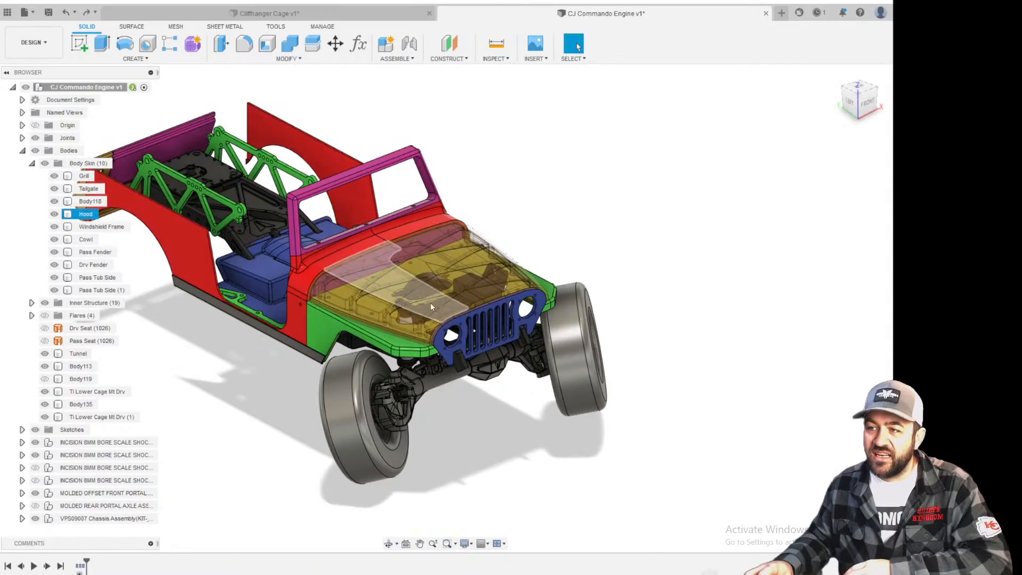
pyautogui.rightClick(89, 214)
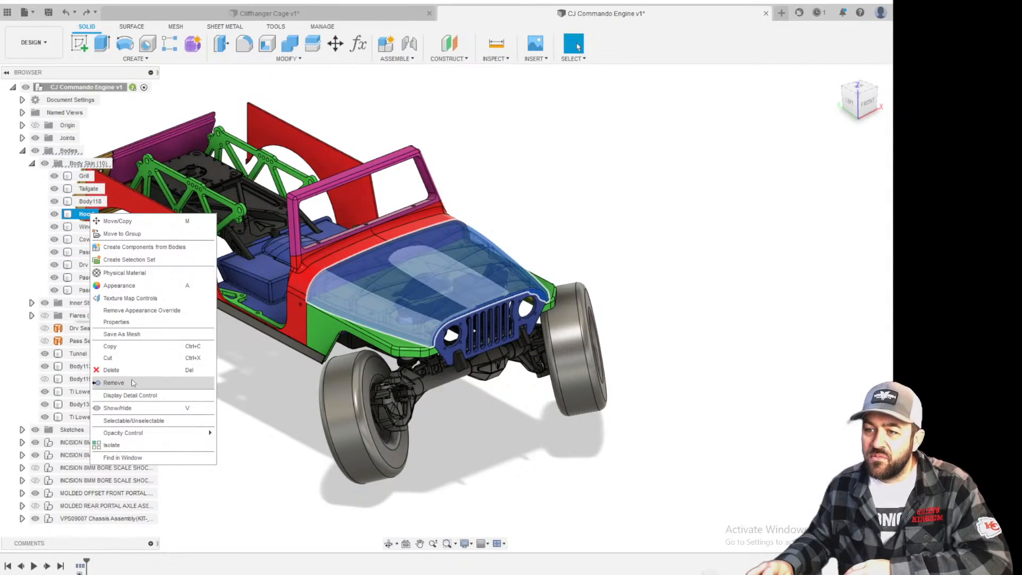
pyautogui.click(113, 382)
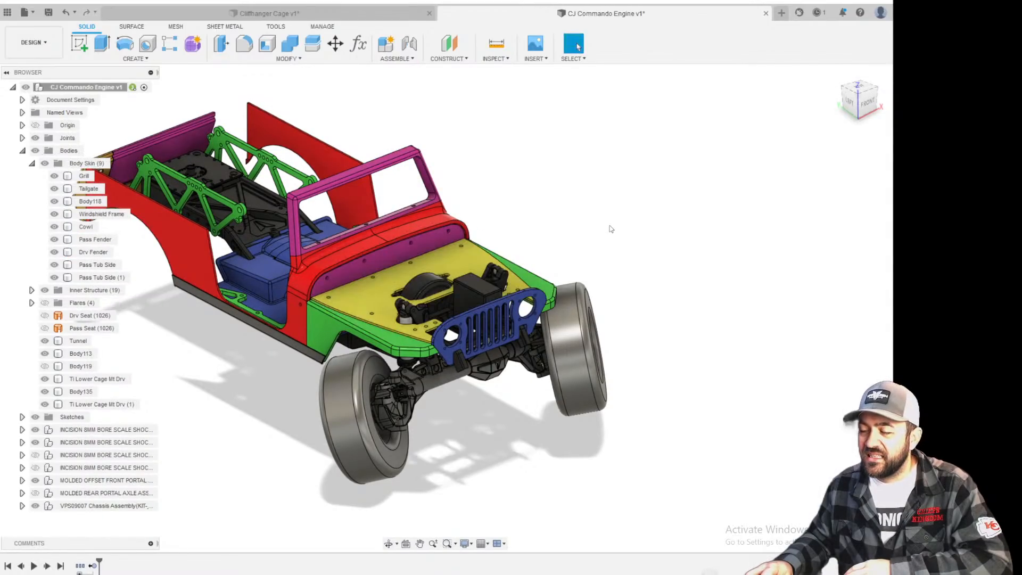
pyautogui.scroll(3, 367, 294)
pyautogui.moveTo(434, 307); pyautogui.dragTo(532, 256, button='middle')
pyautogui.scroll(-2, 532, 256)
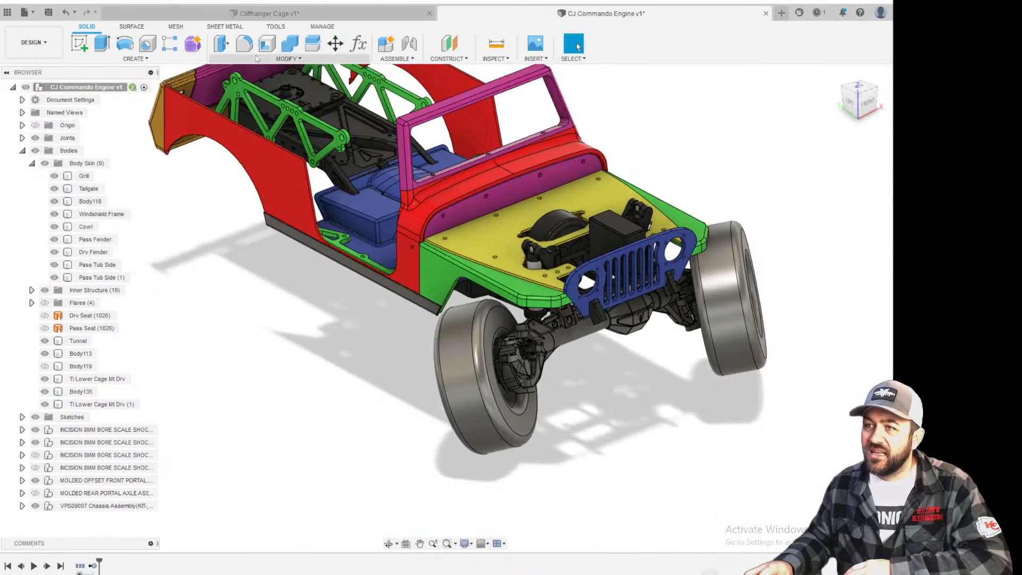
pyautogui.click(535, 58)
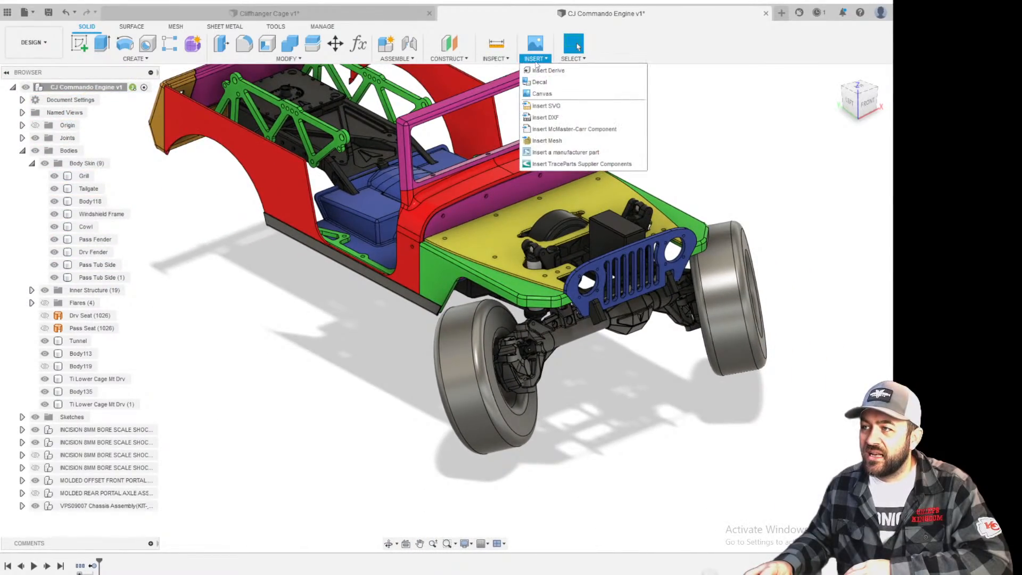
pyautogui.click(536, 74)
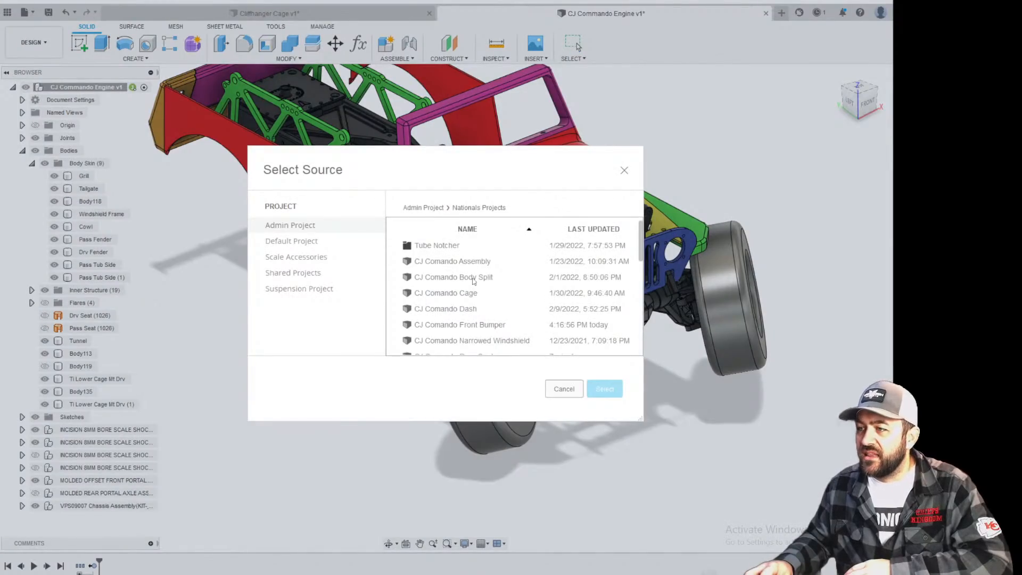
pyautogui.click(446, 262)
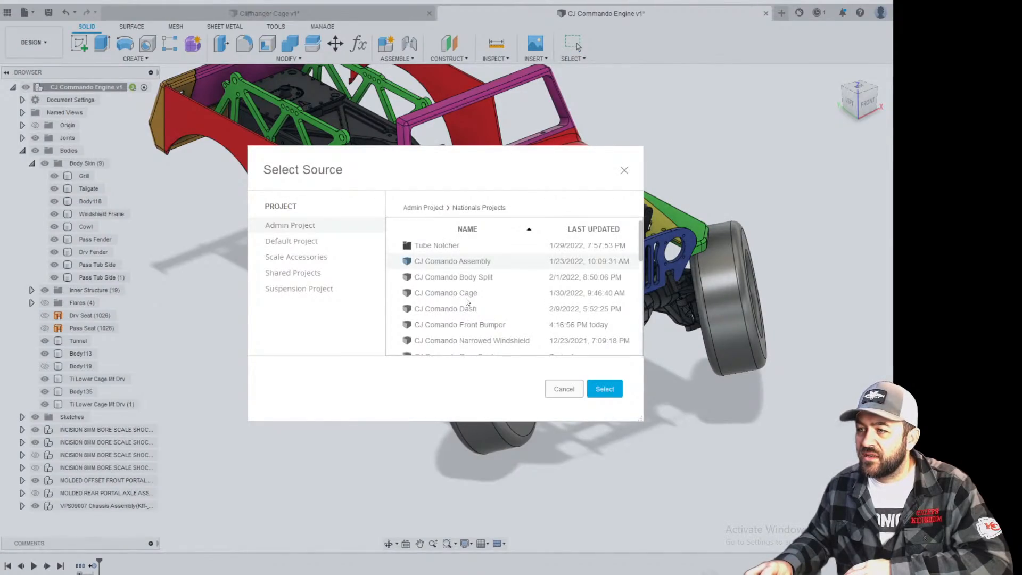
pyautogui.click(463, 278)
pyautogui.click(607, 387)
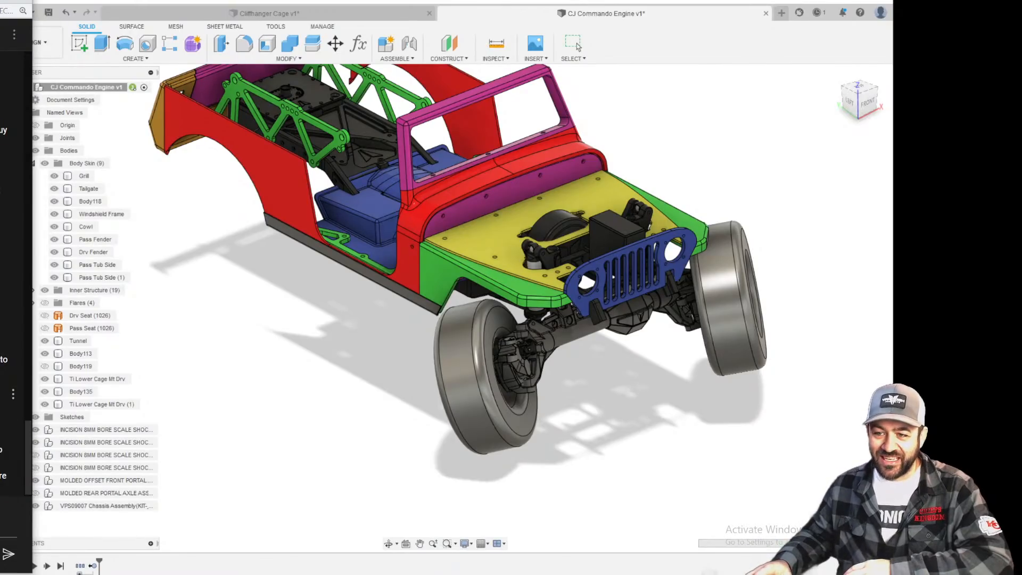
pyautogui.click(576, 43)
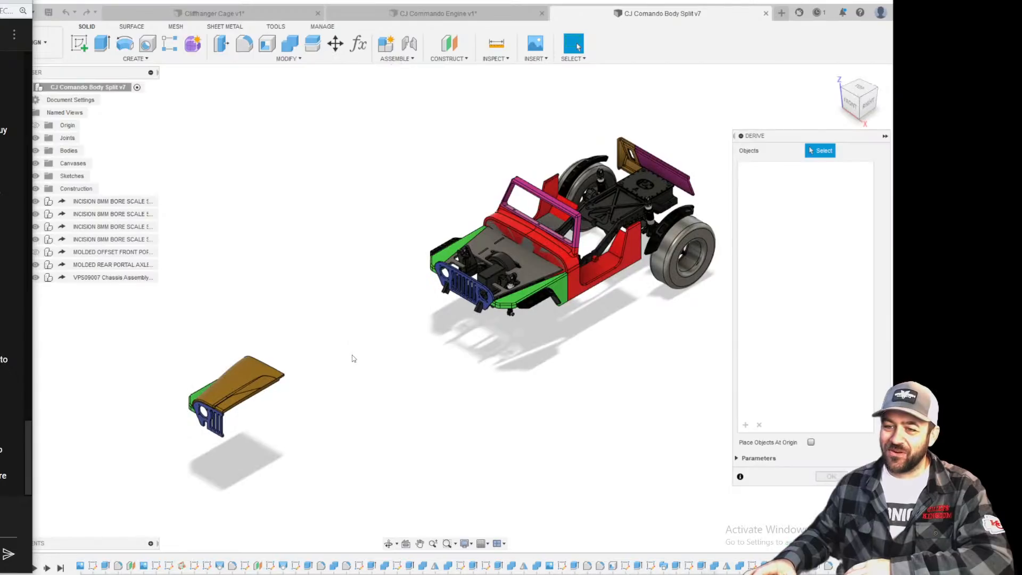
pyautogui.scroll(4, 524, 257)
pyautogui.scroll(-2, 513, 274)
pyautogui.click(865, 476)
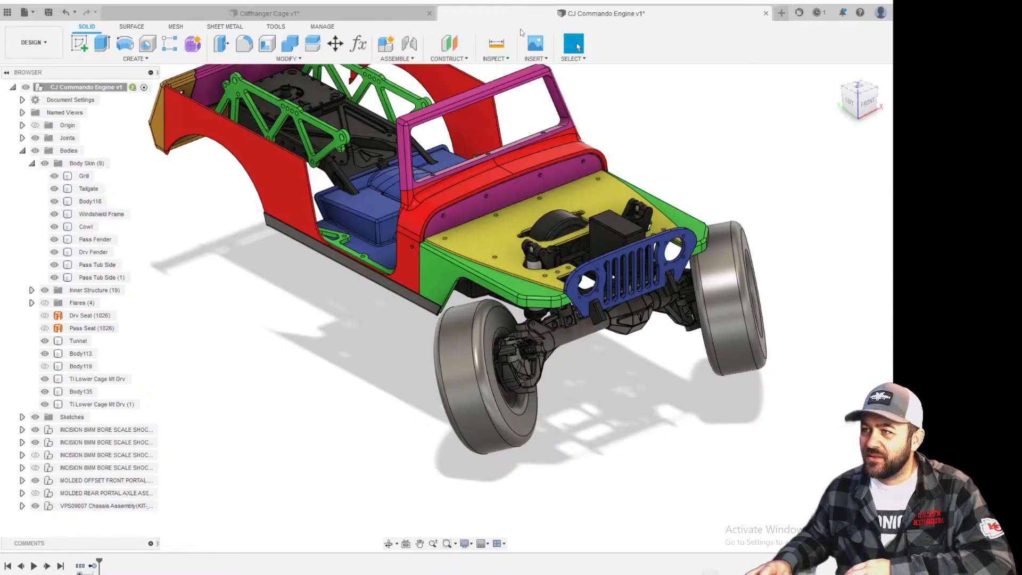
# Derive the hood body from the CJ Comando Front Bumper design in the Nationals Projects folder into the current design.
pyautogui.click(539, 62)
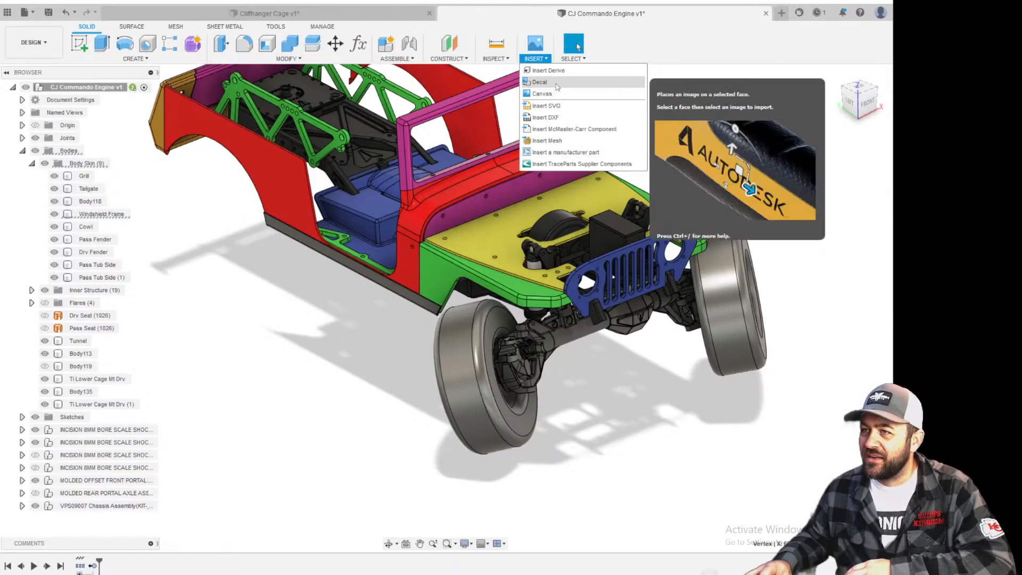
pyautogui.click(558, 83)
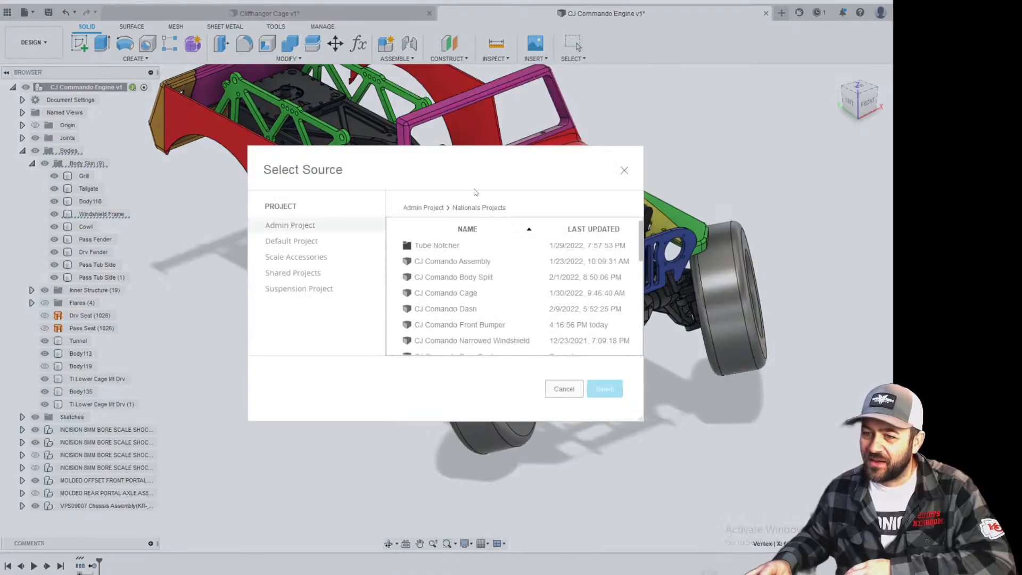
pyautogui.scroll(-1, 463, 289)
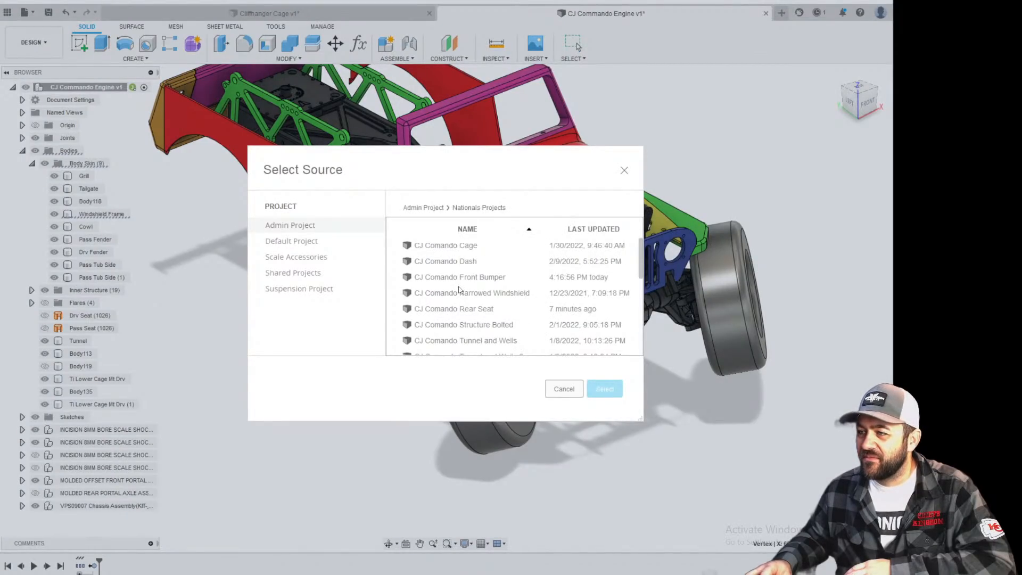
pyautogui.click(460, 283)
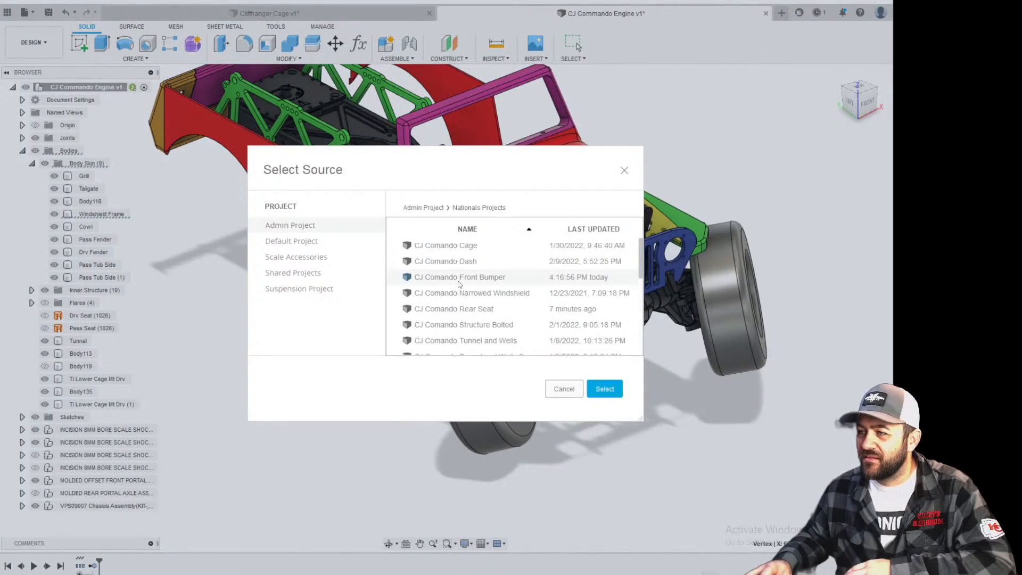
pyautogui.click(605, 389)
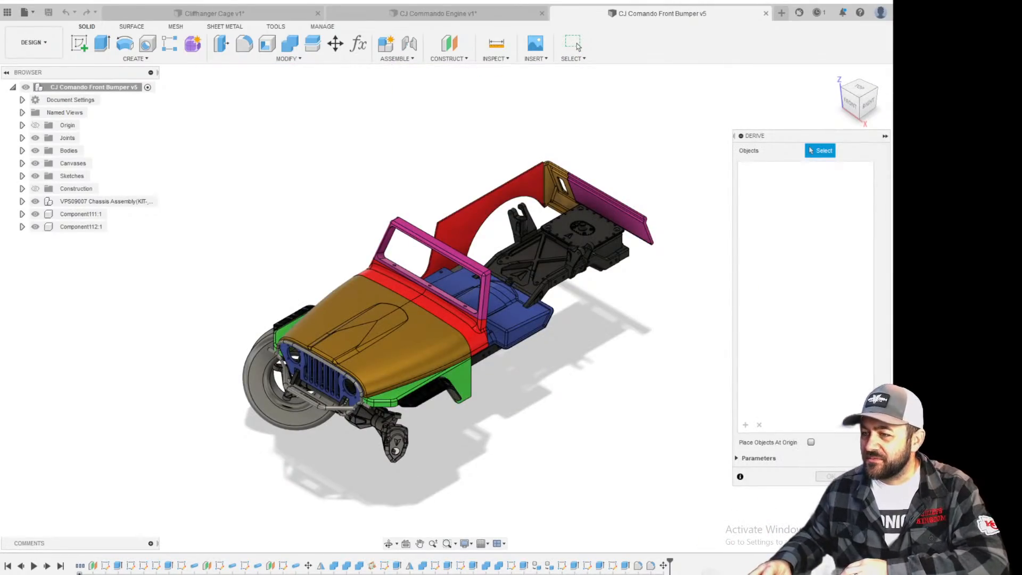
pyautogui.click(394, 363)
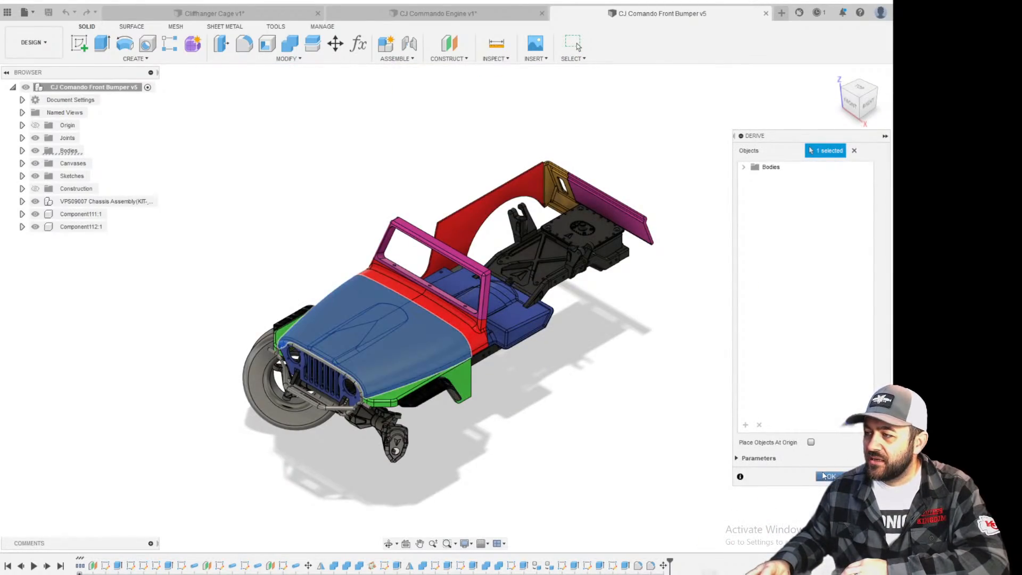
pyautogui.click(823, 475)
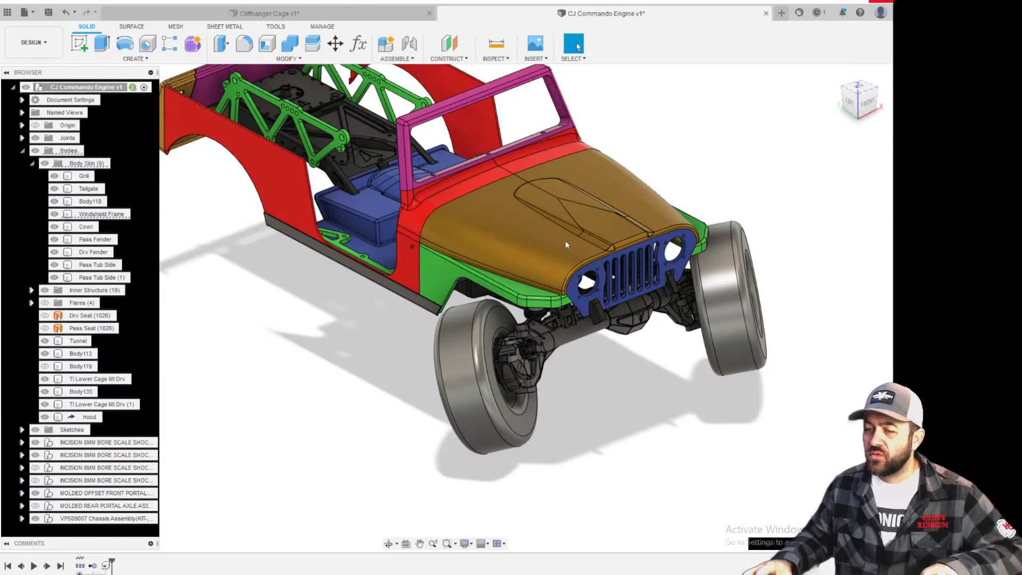
# Break the link between the derived Hood body and its source design.
pyautogui.scroll(3, 565, 240)
pyautogui.click(566, 244)
pyautogui.scroll(-1, 685, 539)
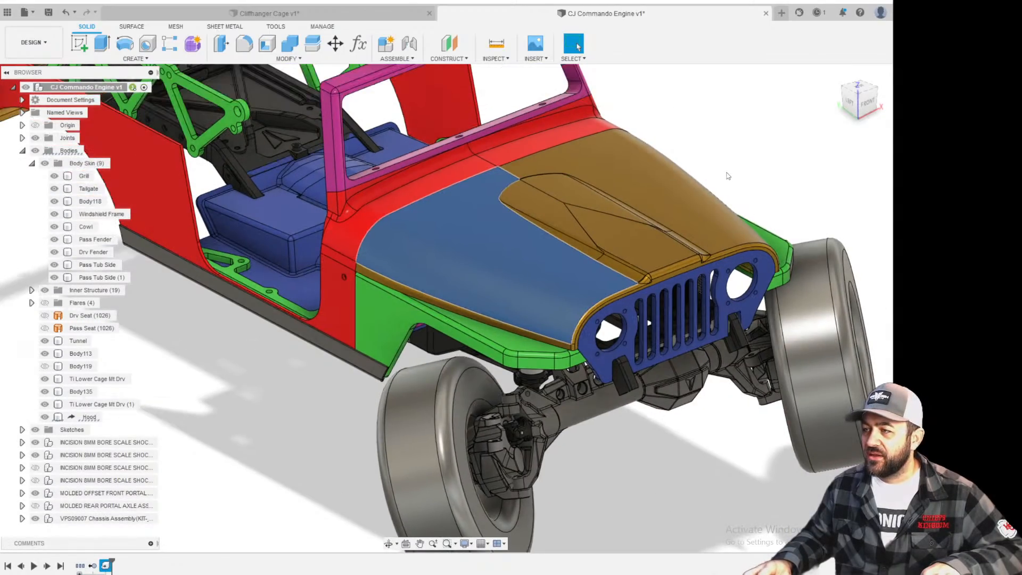
pyautogui.scroll(2, 729, 177)
pyautogui.click(730, 178)
pyautogui.click(616, 234)
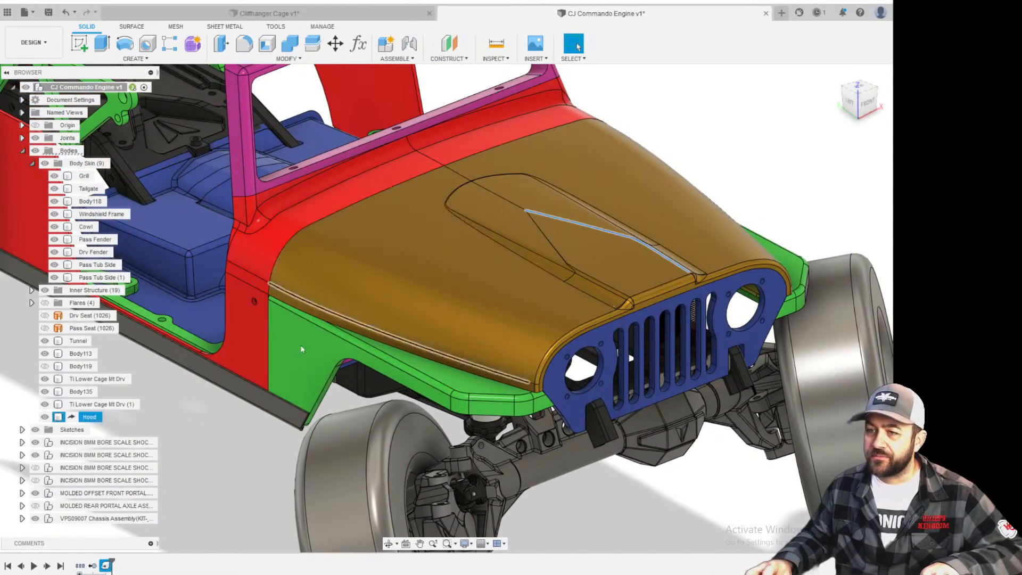
pyautogui.click(88, 418)
pyautogui.rightClick(88, 419)
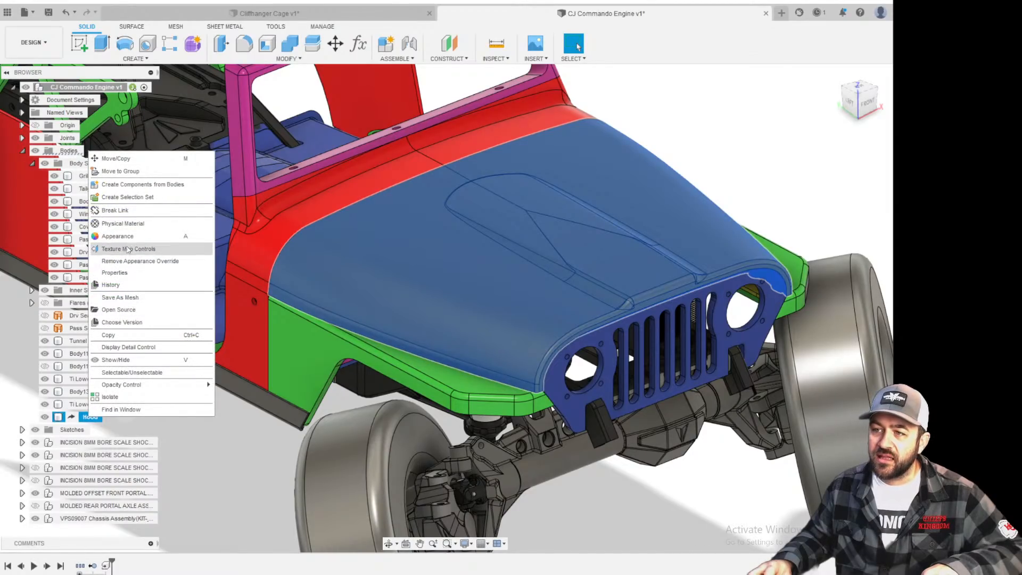
pyautogui.click(128, 223)
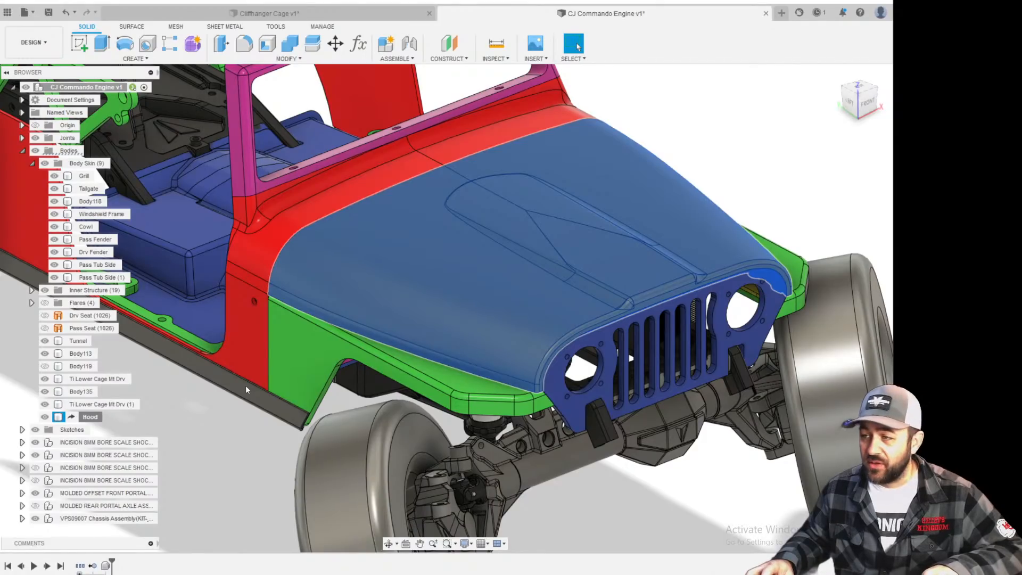
pyautogui.hotkey('ctrl', 'c')
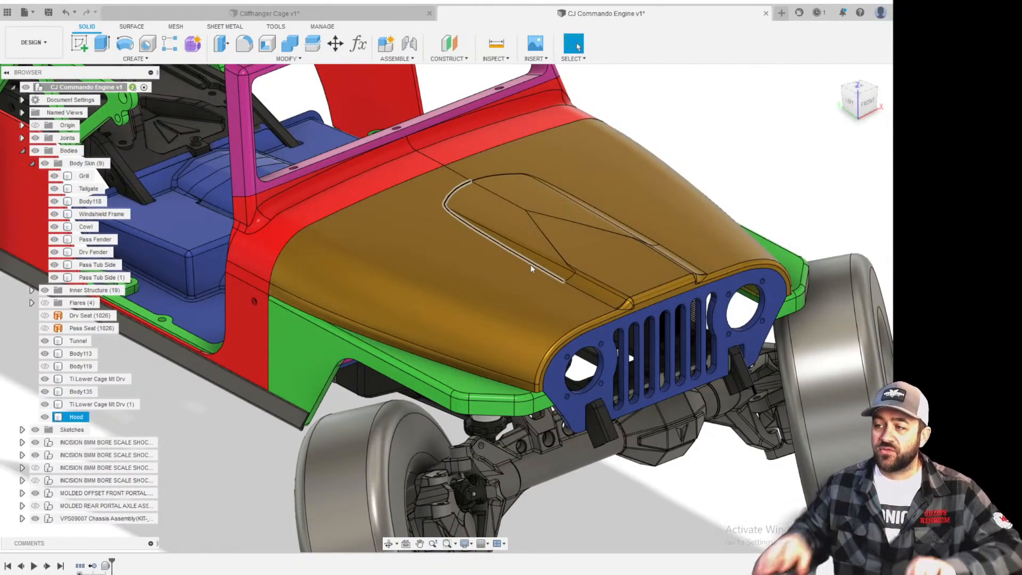
# Set the Hood body's opacity to 60% and inspect the engine bay beneath it.
pyautogui.rightClick(70, 418)
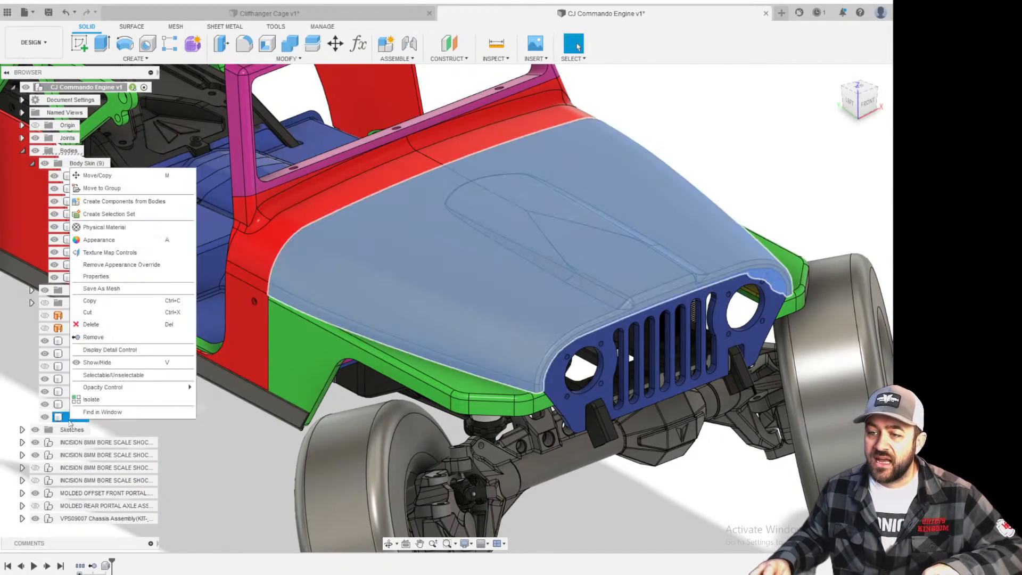
pyautogui.moveTo(137, 388)
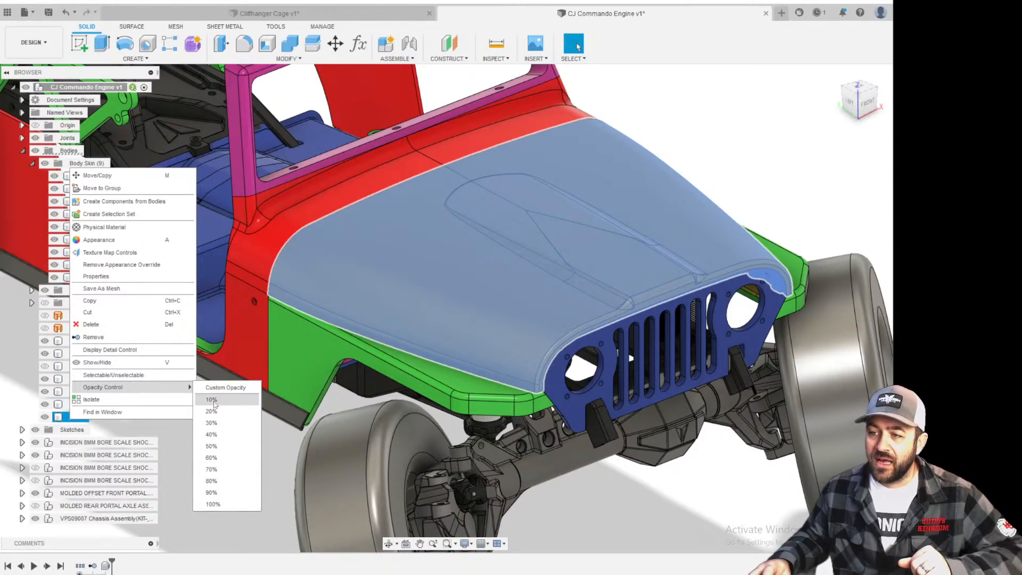
pyautogui.click(229, 457)
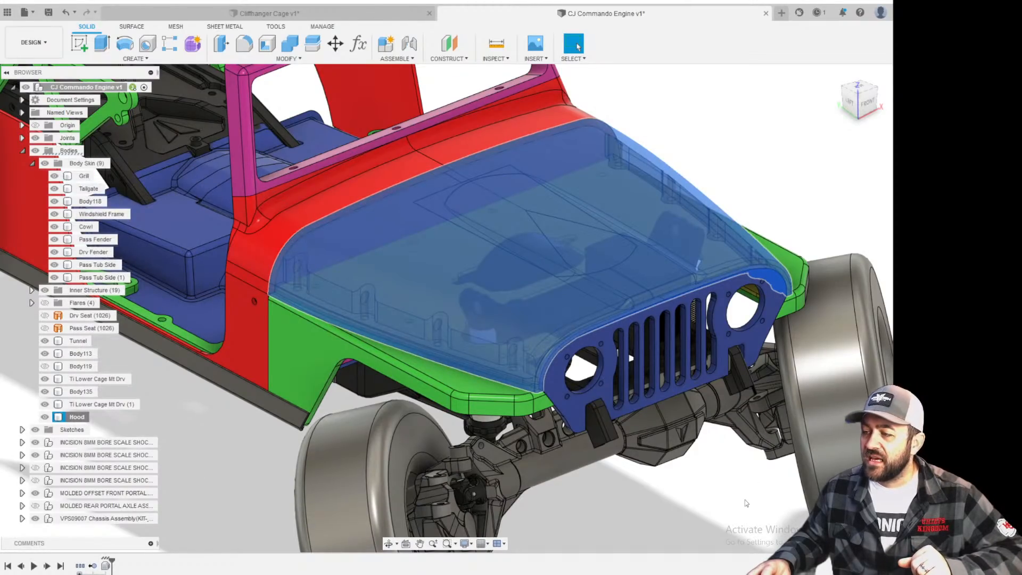
pyautogui.scroll(5, 662, 358)
pyautogui.scroll(-5, 505, 269)
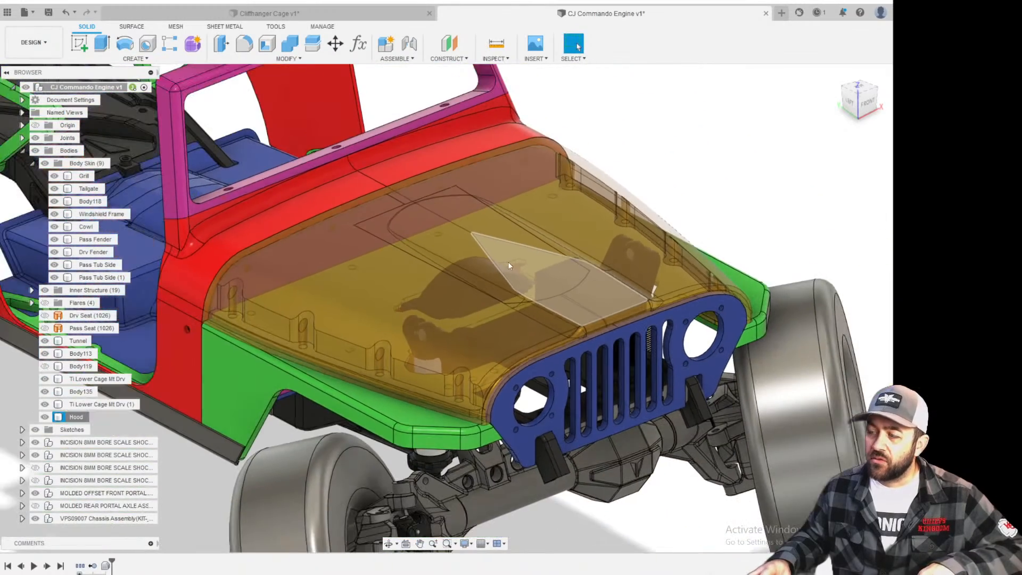
pyautogui.moveTo(480, 277)
pyautogui.keyDown('shift'); pyautogui.mouseDown(button='middle')
pyautogui.moveTo(543, 248)
pyautogui.moveTo(486, 296)
pyautogui.mouseUp(button='middle'); pyautogui.keyUp('shift')
pyautogui.scroll(4, 486, 296)
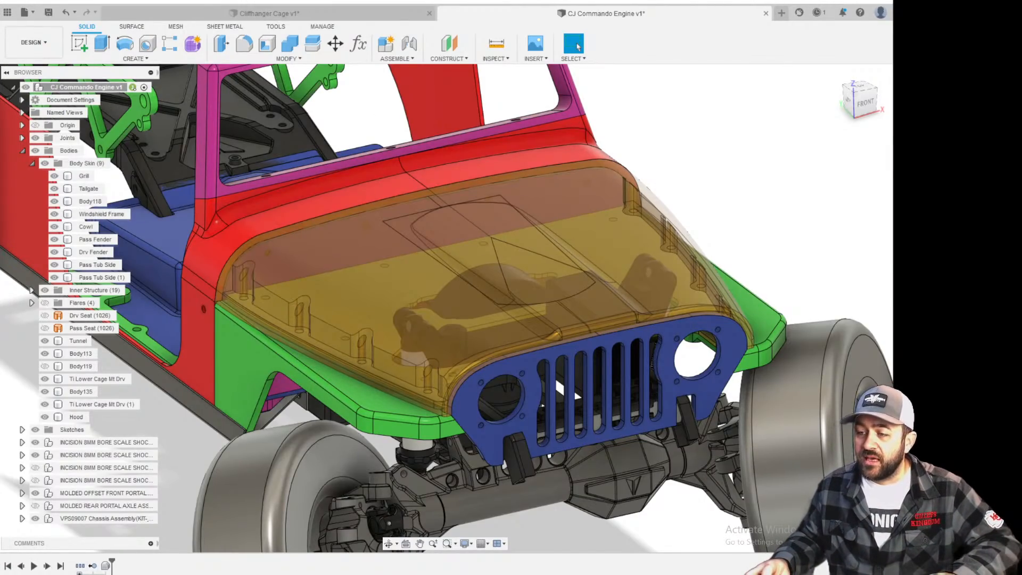
# Switch to the GrabCAD library in Chrome, search for "exhaust" and browse the resulting models.
pyautogui.click(349, 537)
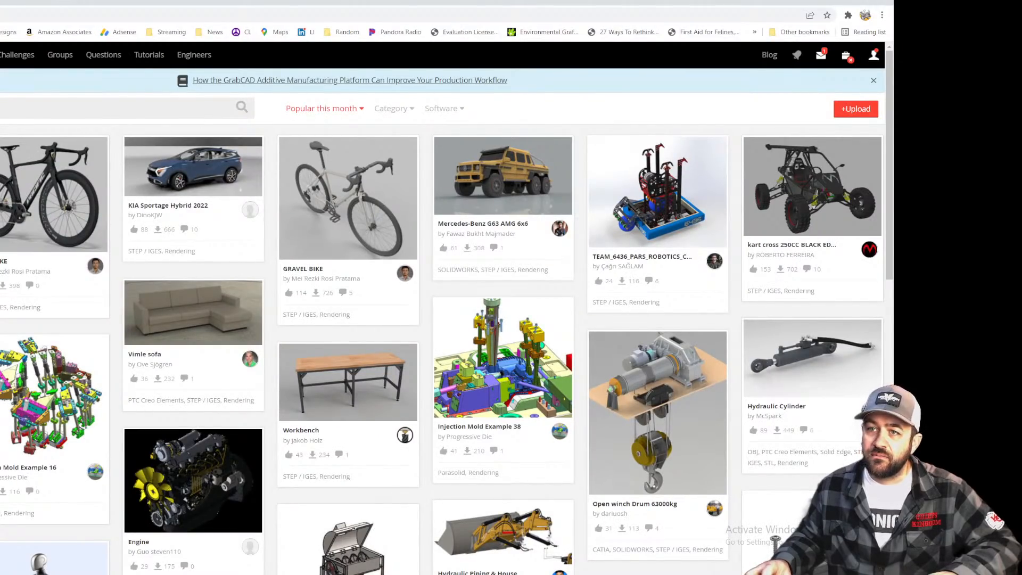
pyautogui.press('F5')
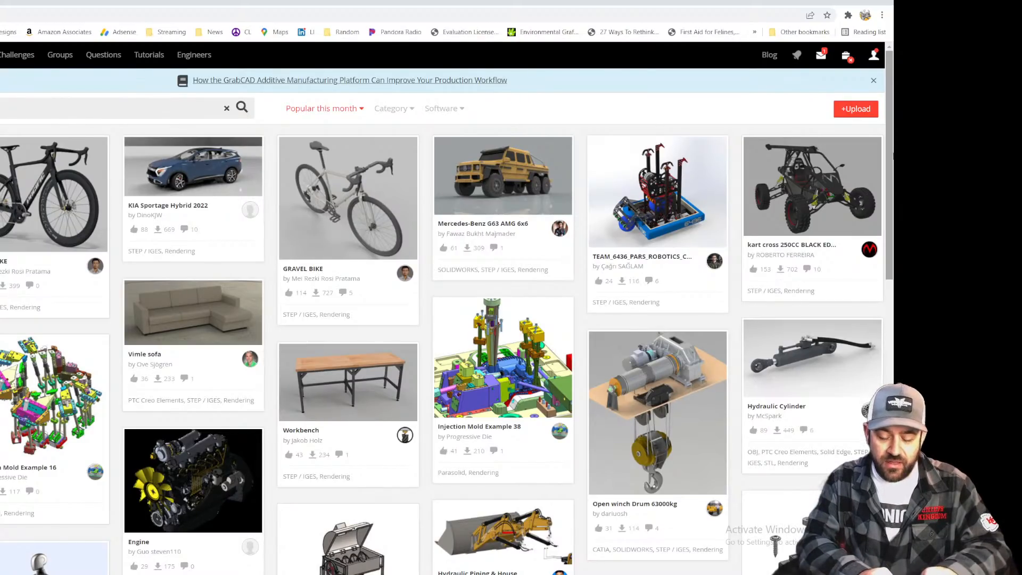
pyautogui.press('Return')
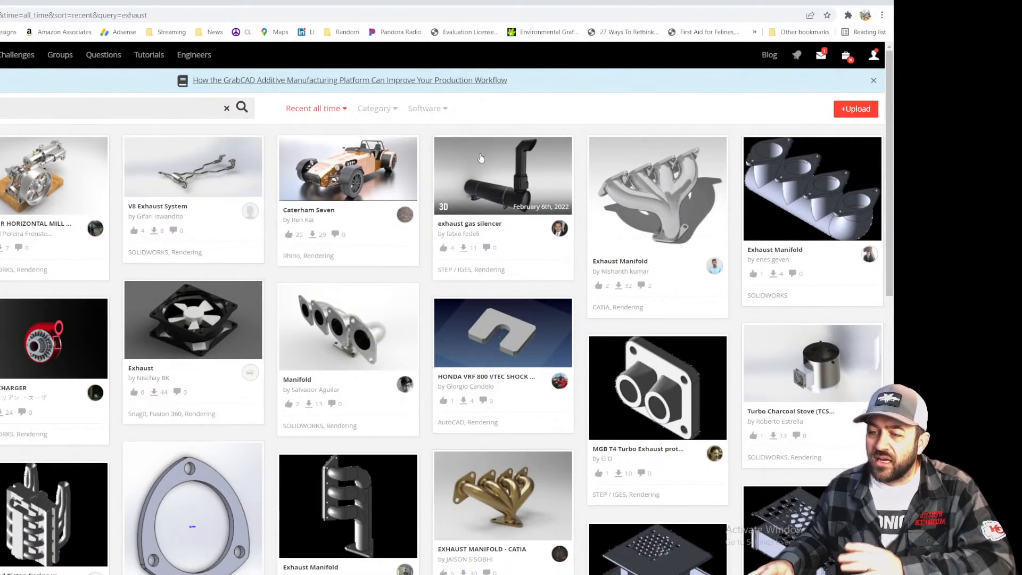
pyautogui.scroll(-3, 482, 175)
pyautogui.scroll(-5, 486, 201)
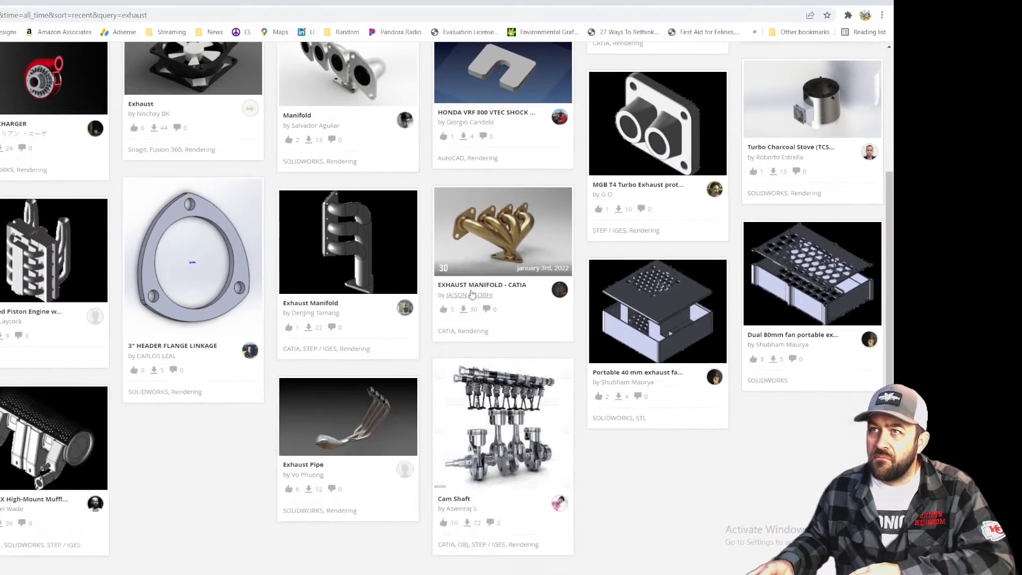
pyautogui.scroll(1, 403, 437)
pyautogui.scroll(-1, 403, 437)
pyautogui.scroll(1, 402, 437)
pyautogui.scroll(7, 402, 437)
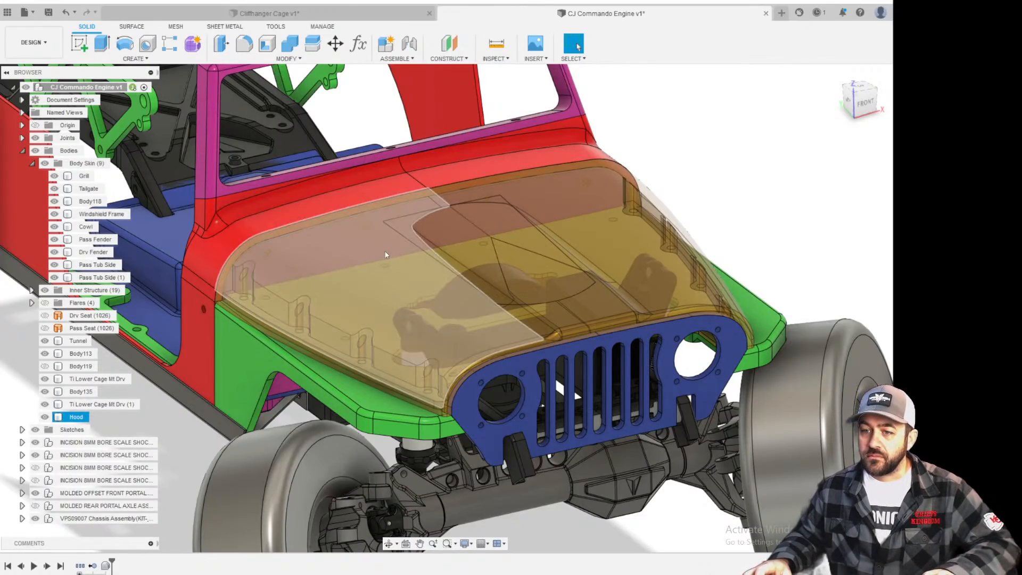
# Switch back to Fusion 360 and hide the Hood body to expose the engine bay.
pyautogui.scroll(-10, 374, 255)
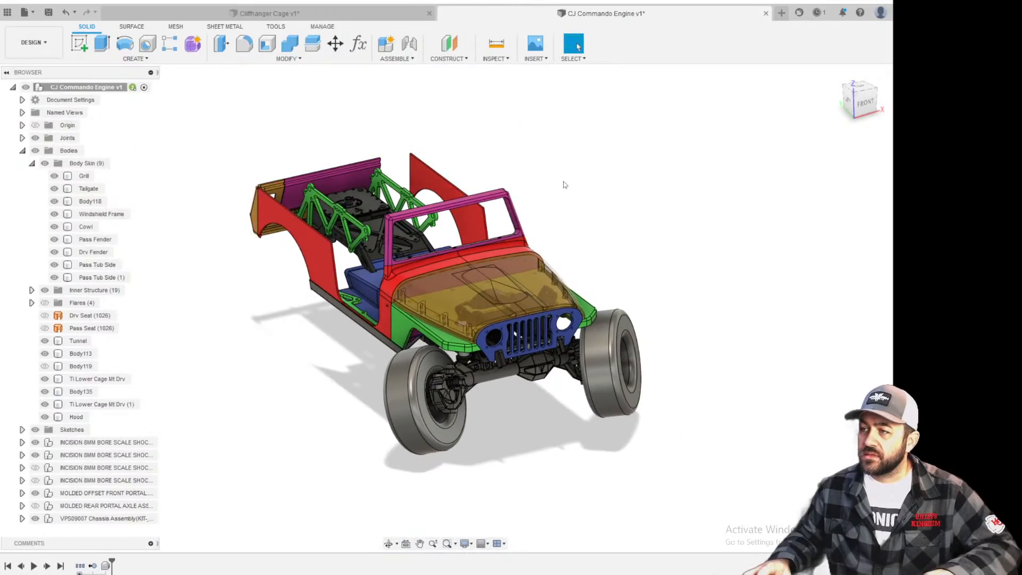
pyautogui.scroll(8, 542, 314)
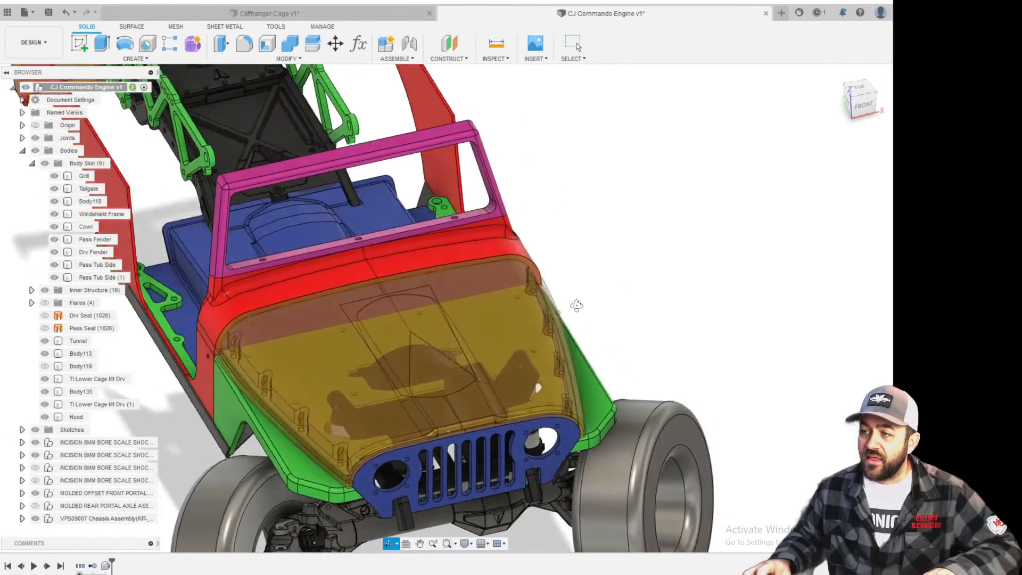
pyautogui.click(499, 297)
pyautogui.press('v')
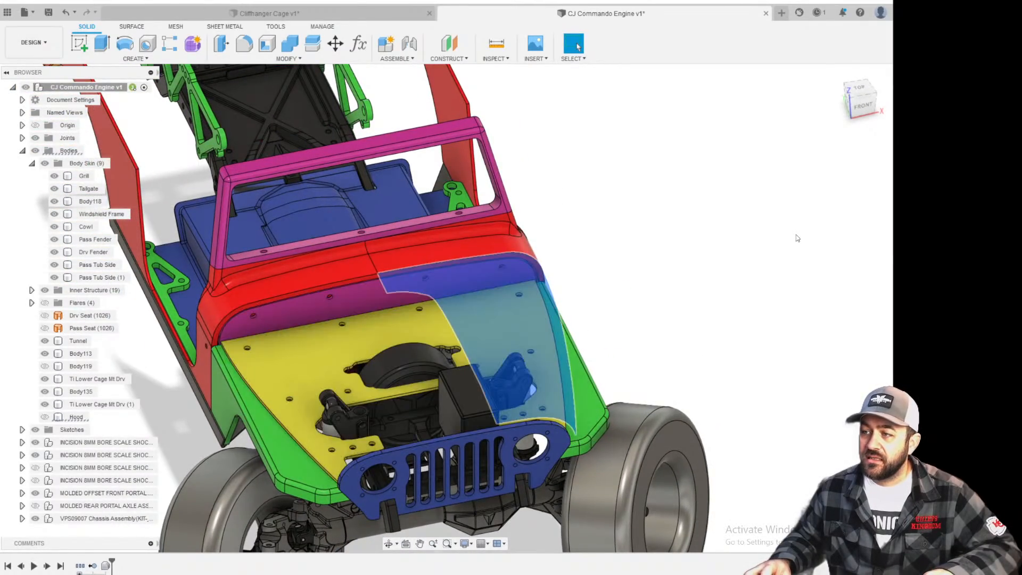
pyautogui.scroll(-2, 655, 282)
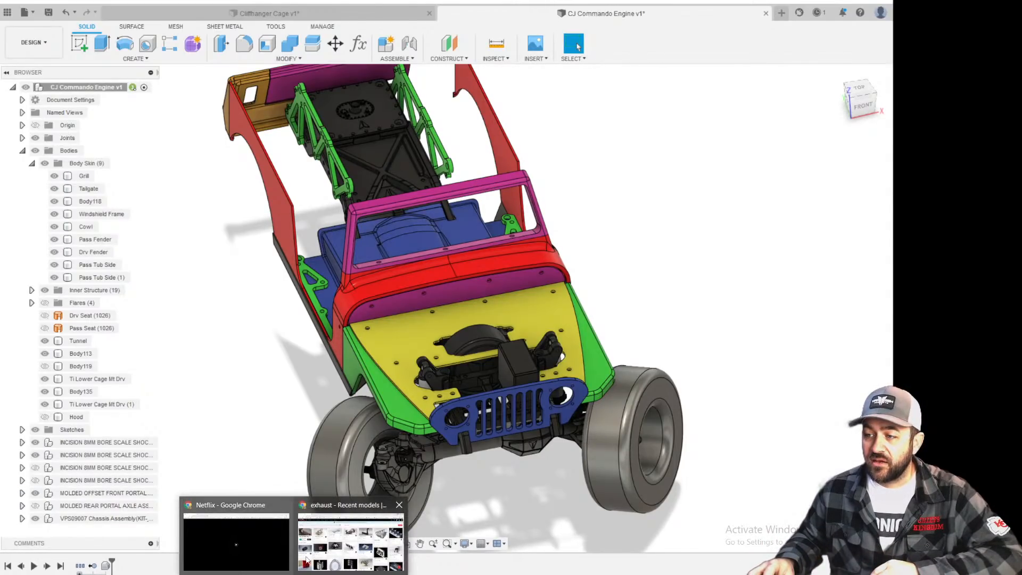
# Switch to GrabCAD in Chrome, search for "ls engine" and browse the results in a smaller, repositioned browser window.
pyautogui.click(321, 548)
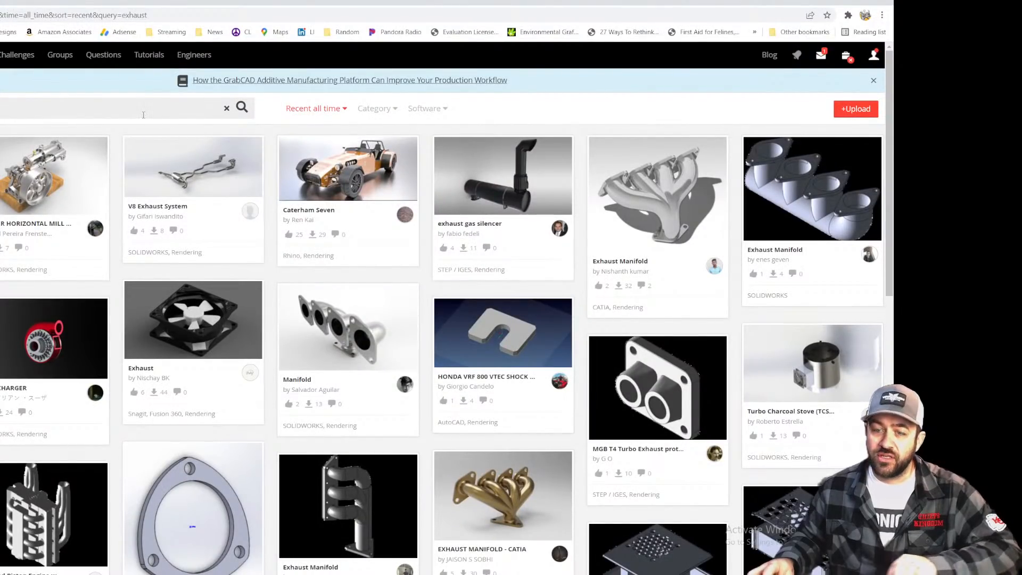
pyautogui.press('Return')
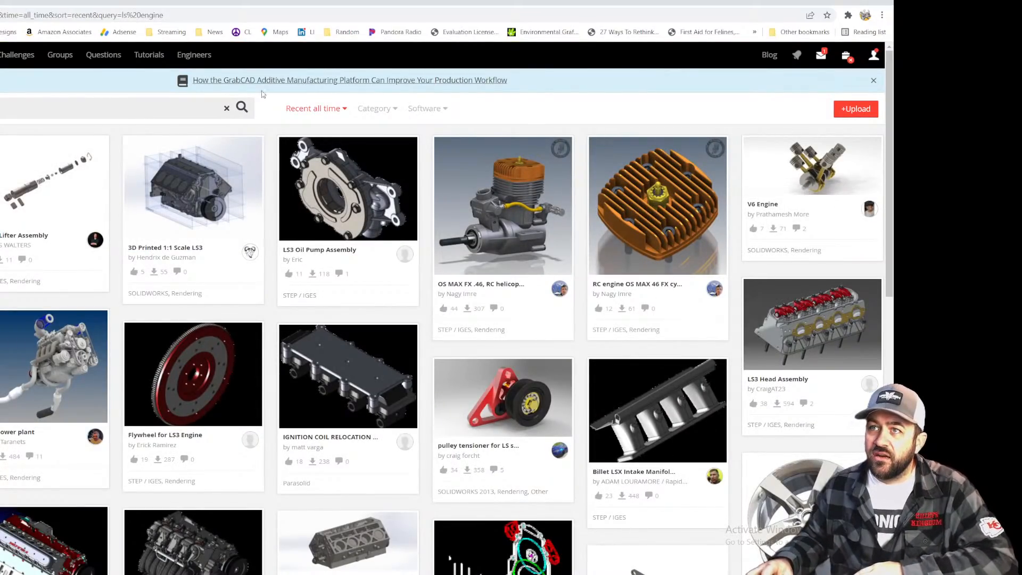
pyautogui.scroll(-2, 552, 219)
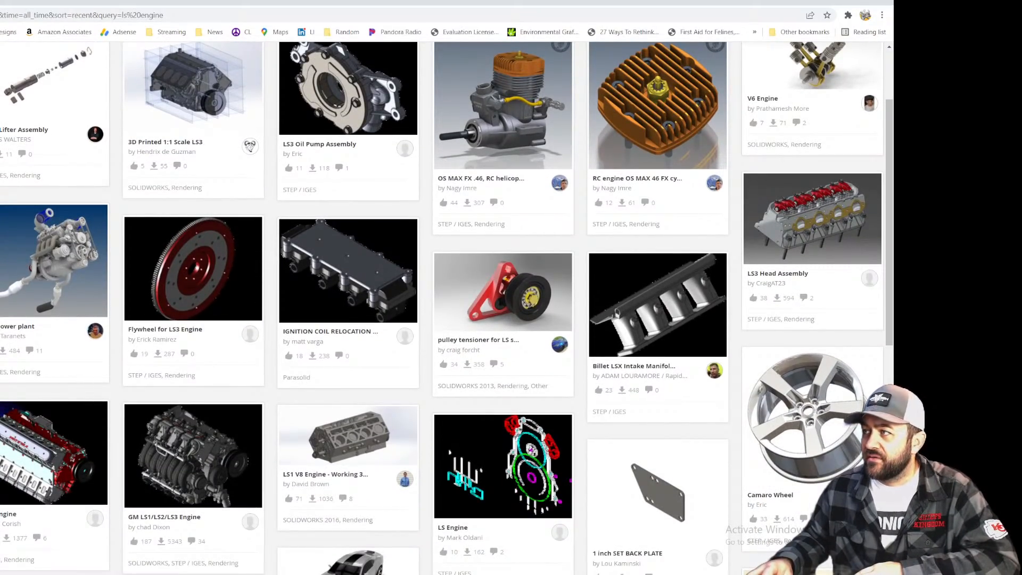
pyautogui.click(859, 1)
pyautogui.moveTo(207, 20); pyautogui.dragTo(419, 7)
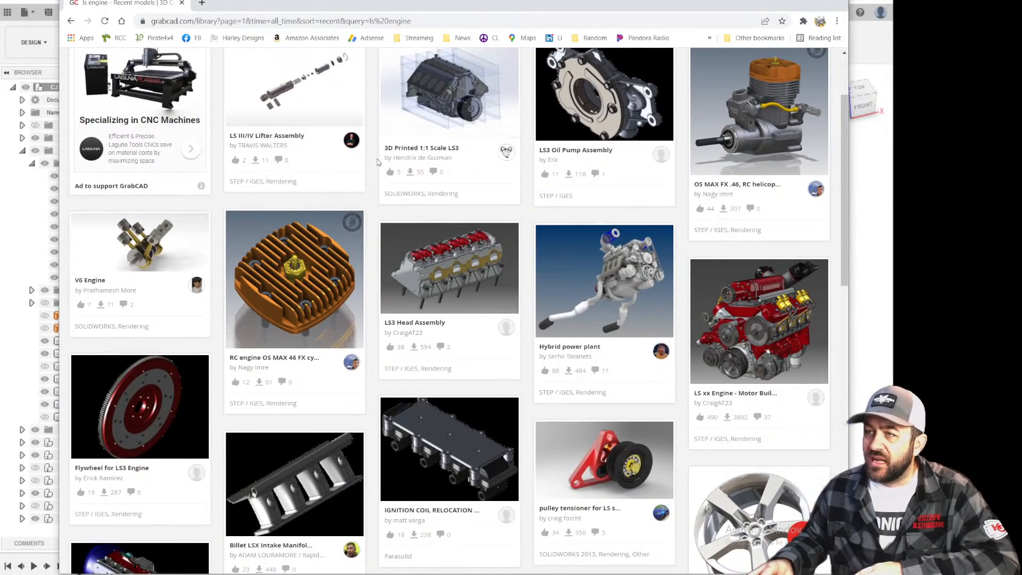
pyautogui.scroll(-3, 415, 231)
pyautogui.scroll(1, 760, 261)
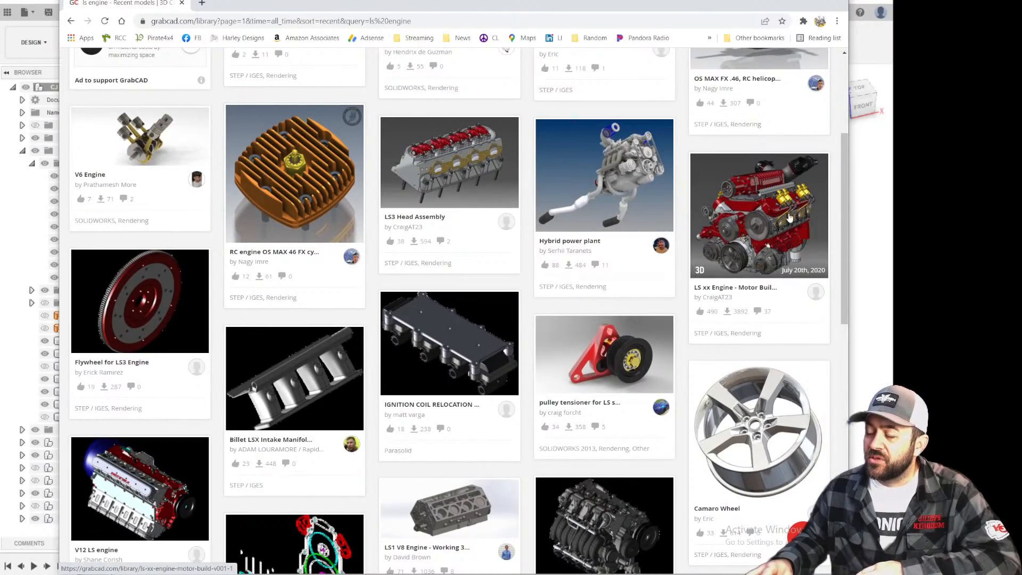
# Open the LS xx Engine - Motor Build v001 model page, view both preview images and go back to the search results.
pyautogui.click(761, 230)
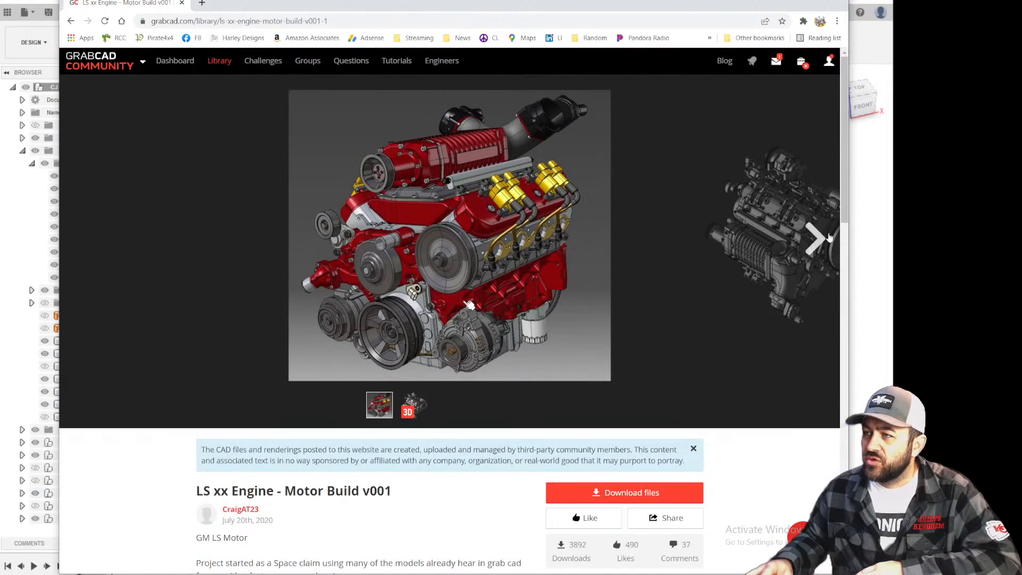
pyautogui.click(820, 248)
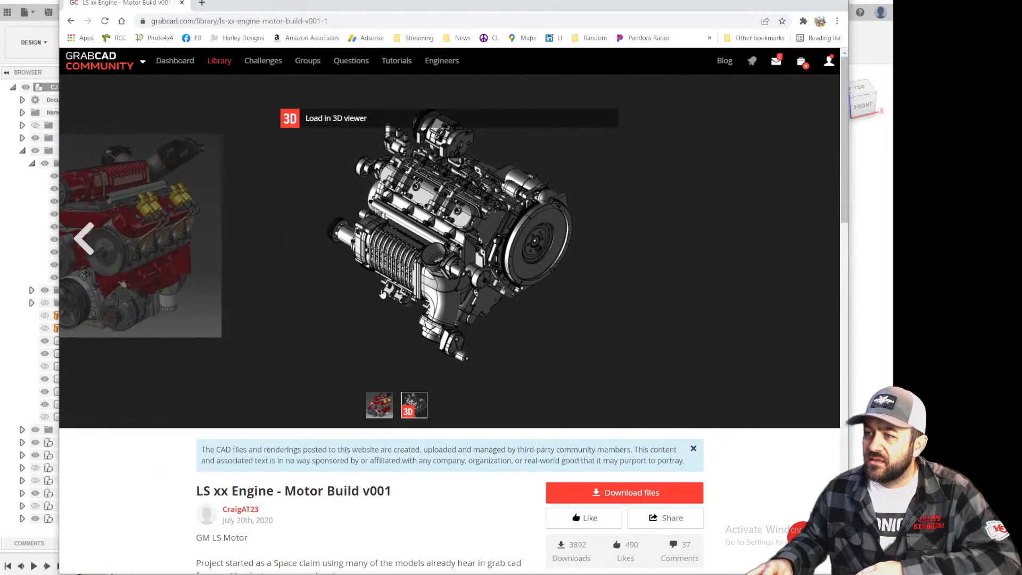
pyautogui.click(83, 239)
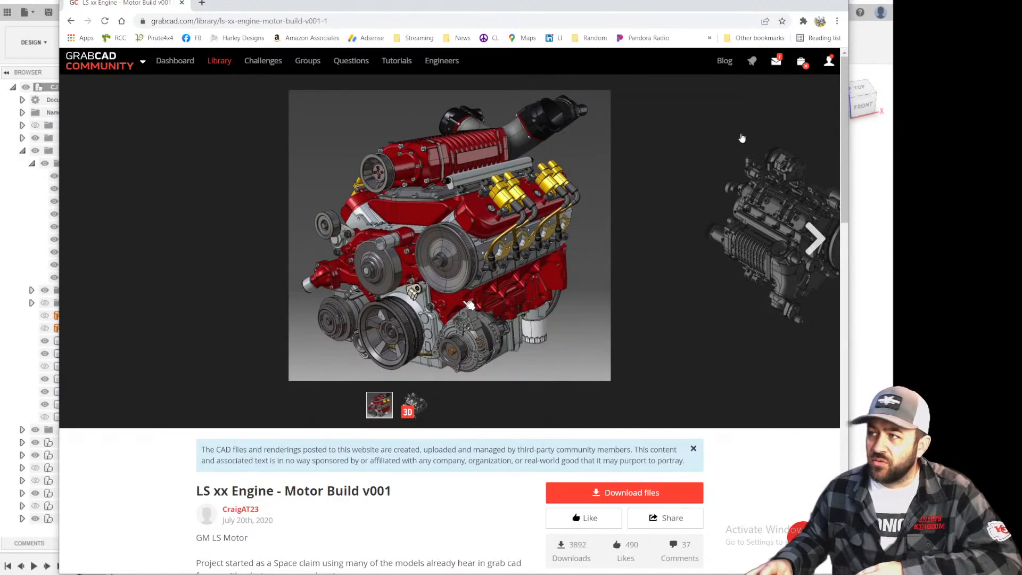
pyautogui.hotkey('alt', 'Left')
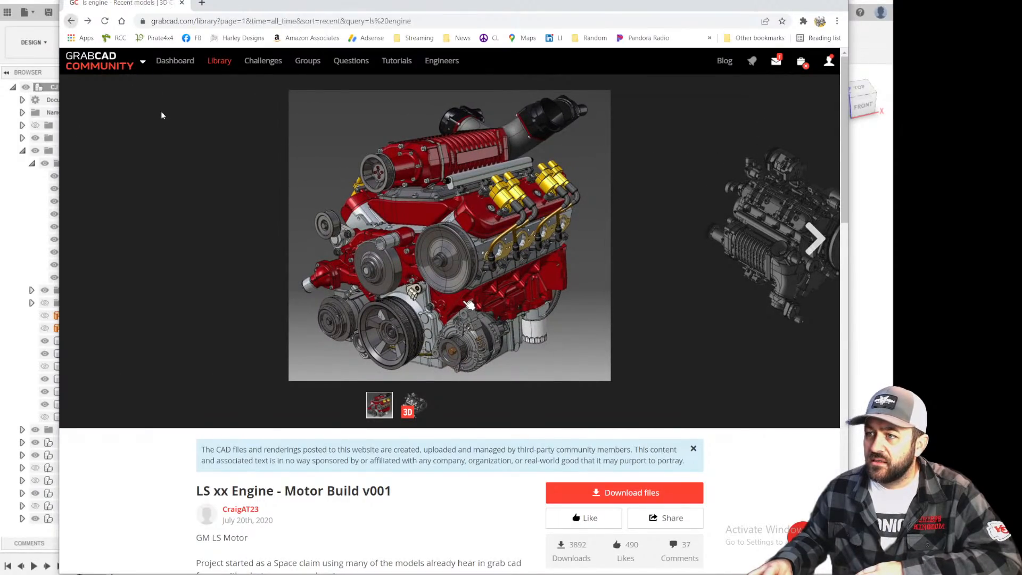
# Browse the engine results, view the preview images on the GM LS1/LS2/LS3 Engine page, and switch back to Fusion 360.
pyautogui.scroll(-4, 365, 217)
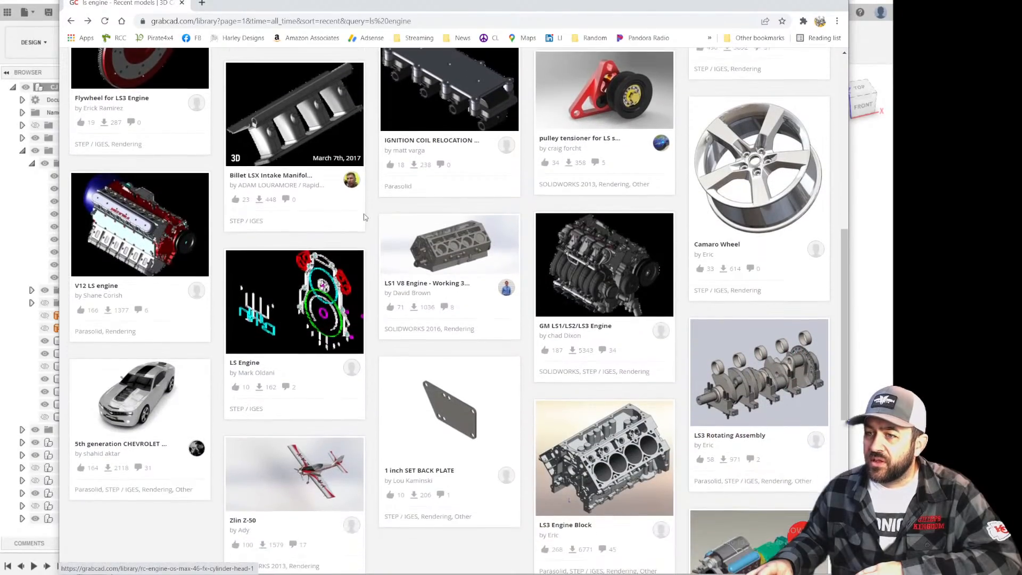
pyautogui.scroll(-1, 365, 216)
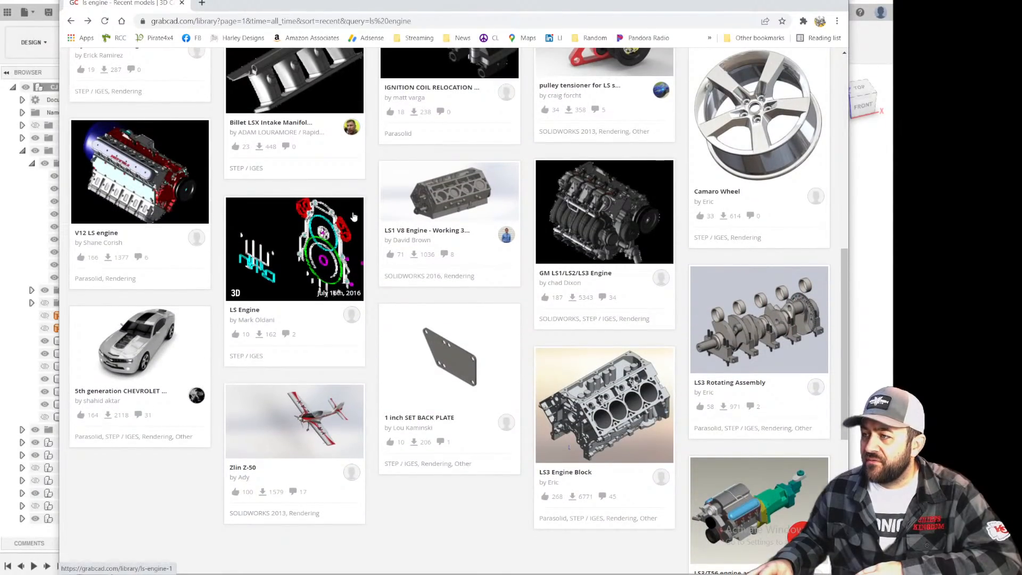
pyautogui.click(592, 211)
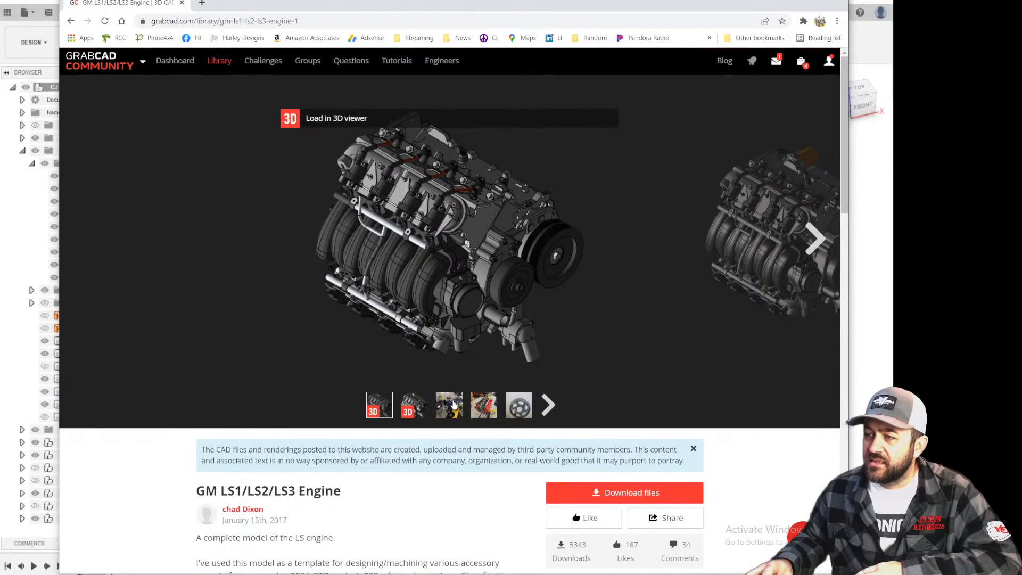
pyautogui.click(547, 405)
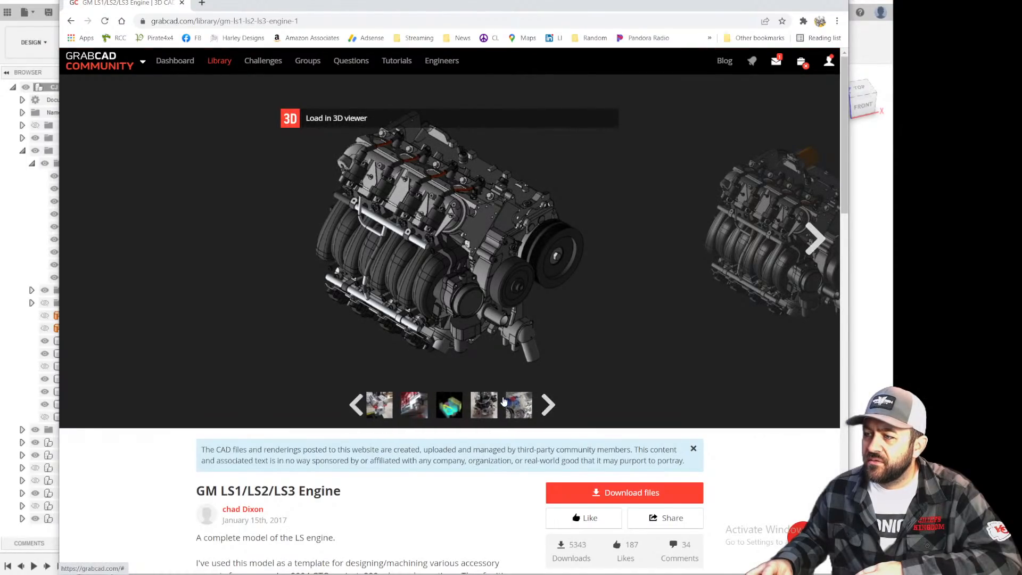
pyautogui.click(448, 411)
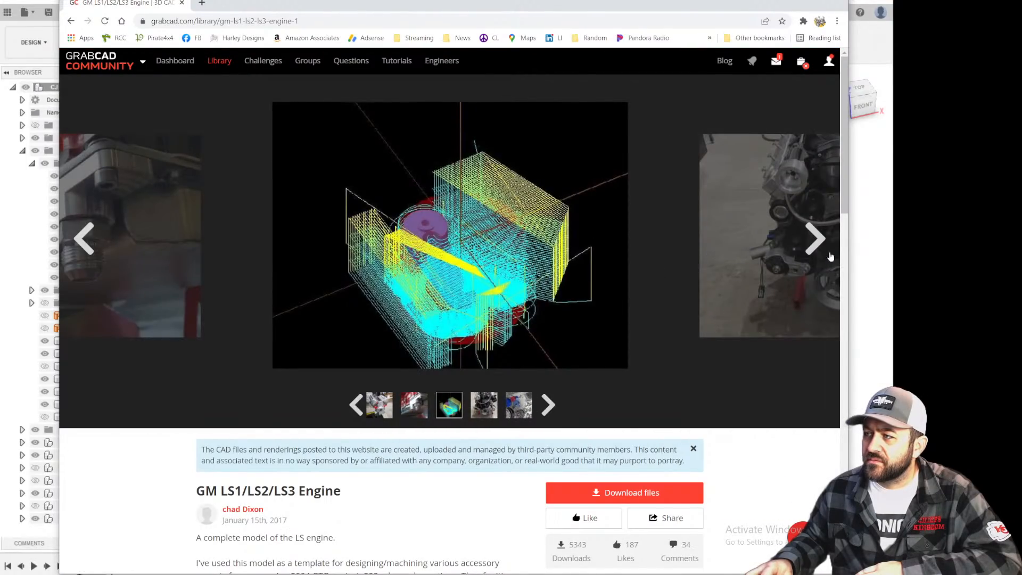
pyautogui.click(866, 246)
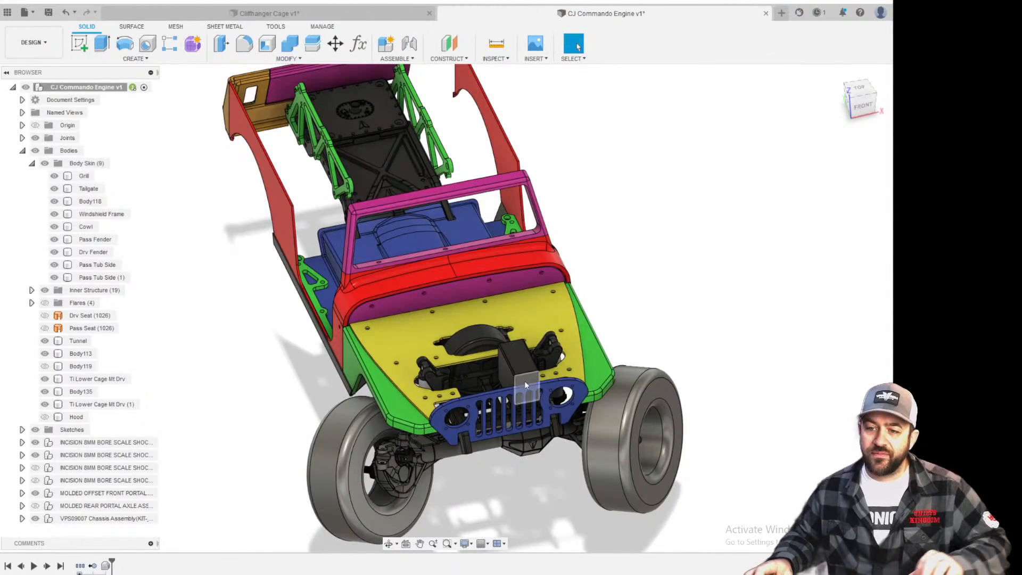
pyautogui.click(453, 96)
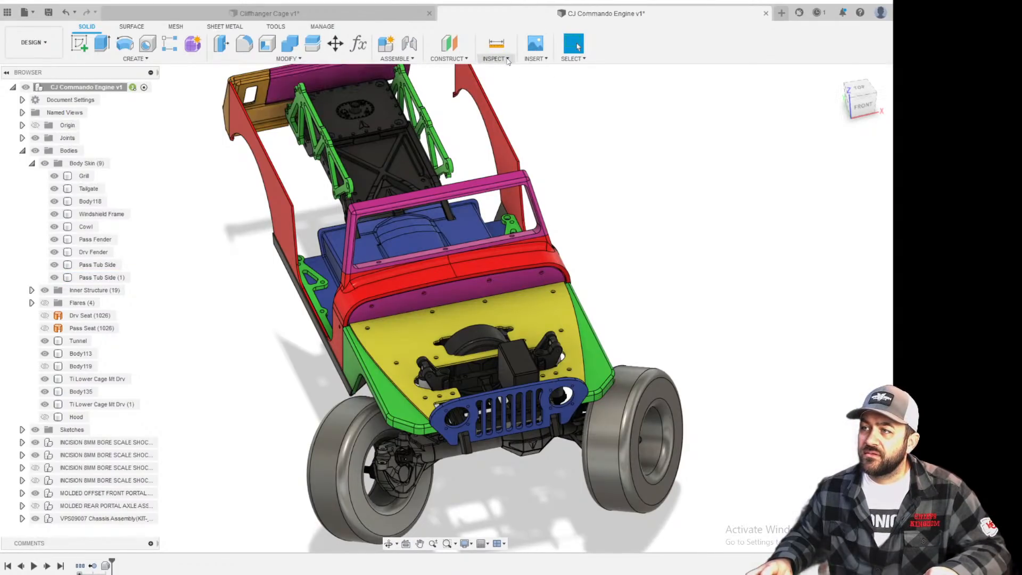
pyautogui.click(528, 59)
pyautogui.click(532, 68)
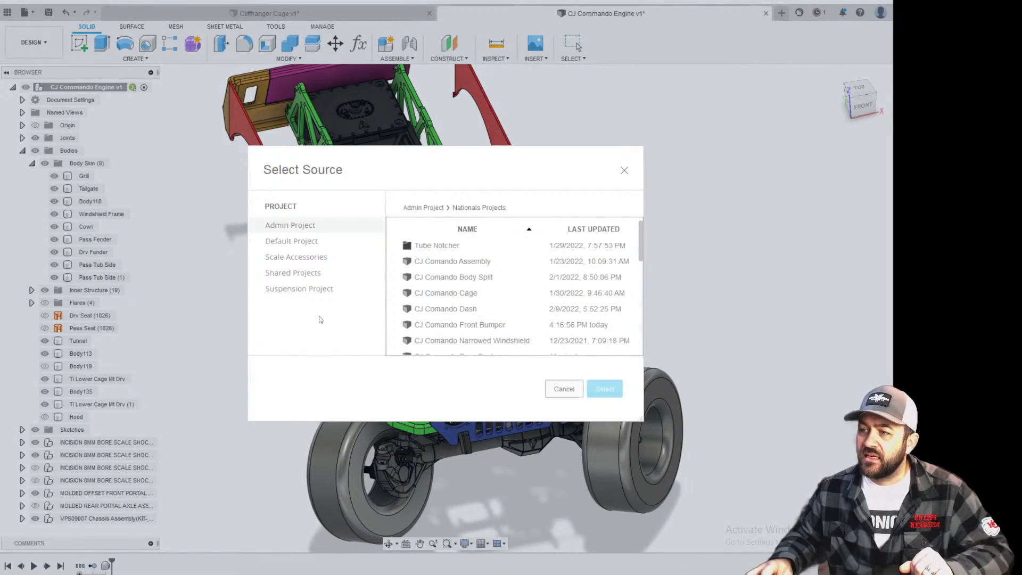
pyautogui.click(564, 388)
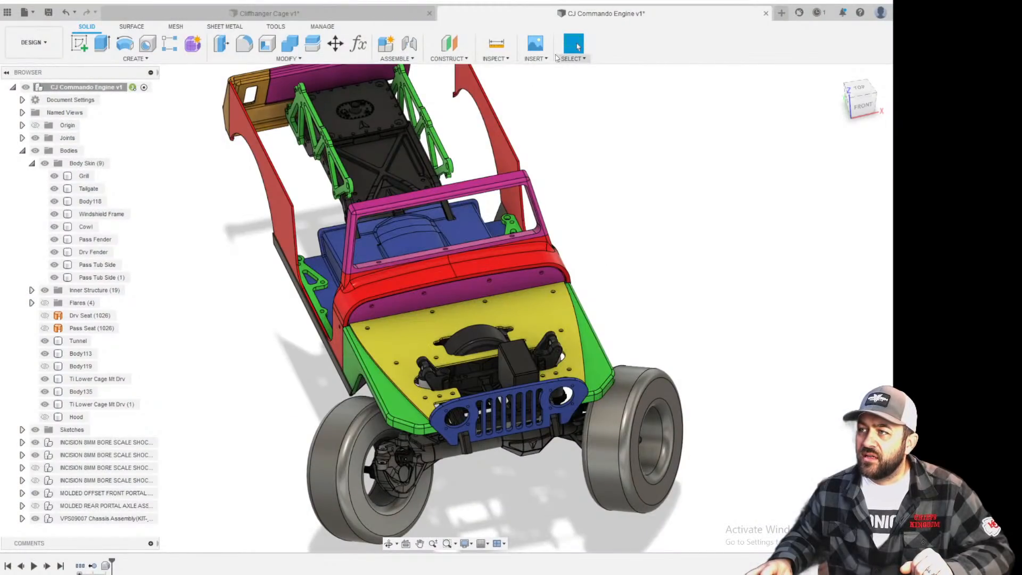
# Open CHEVY LS3 ENGINE.stp from the LS Engine folder in 3D Printing Files on the computer.
pyautogui.click(30, 12)
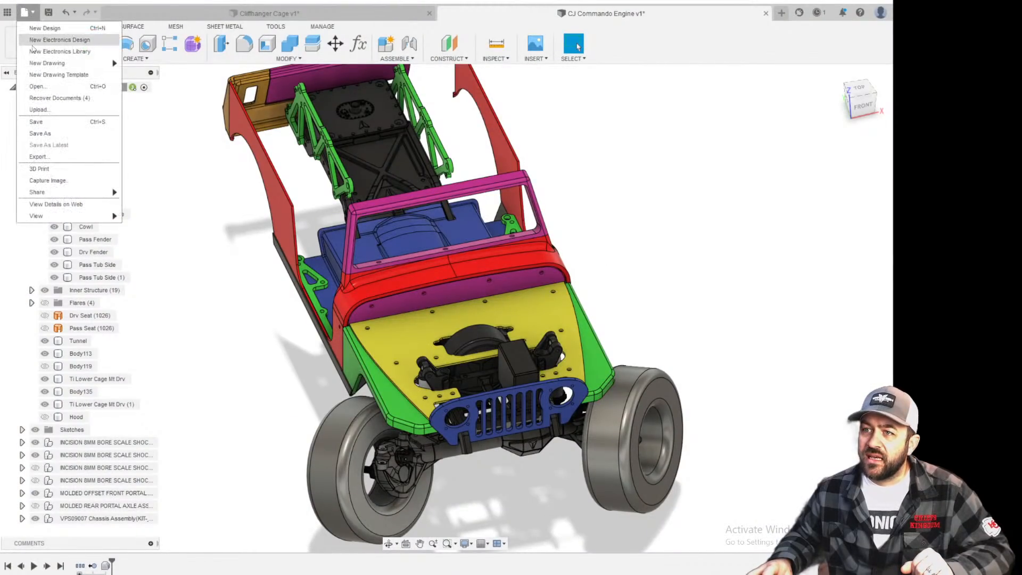
pyautogui.click(37, 85)
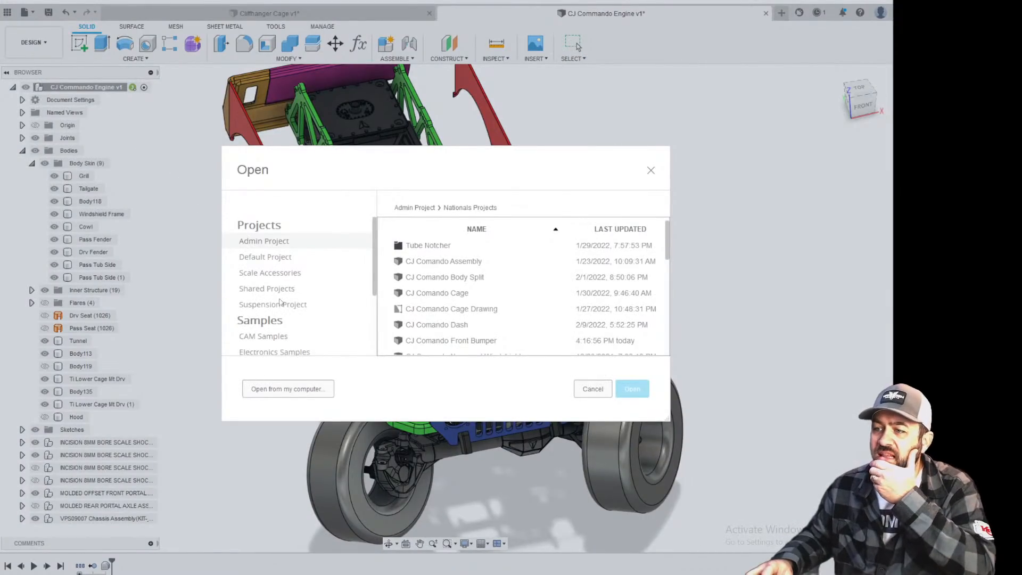
pyautogui.click(301, 391)
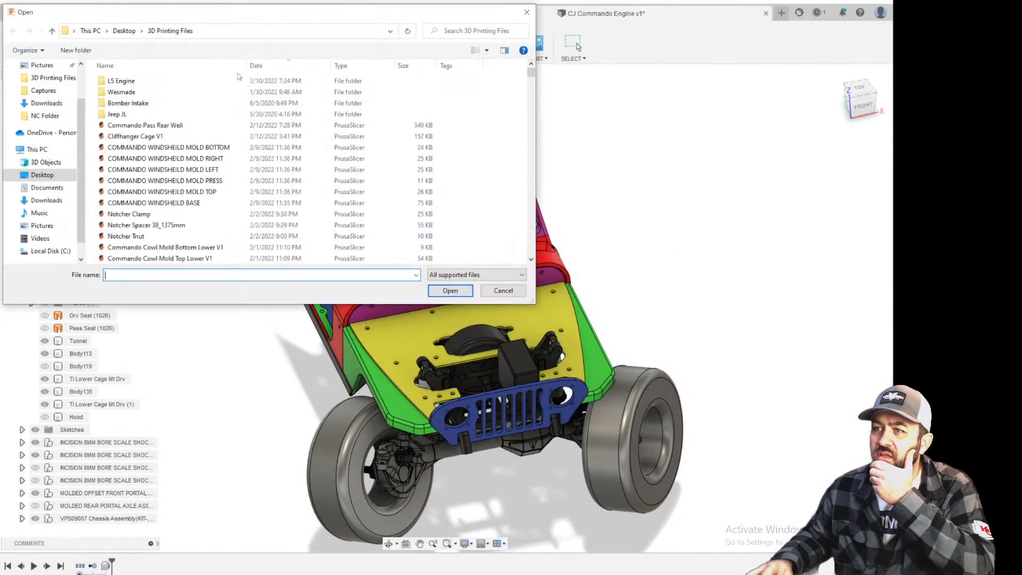
pyautogui.moveTo(203, 16); pyautogui.dragTo(293, 0)
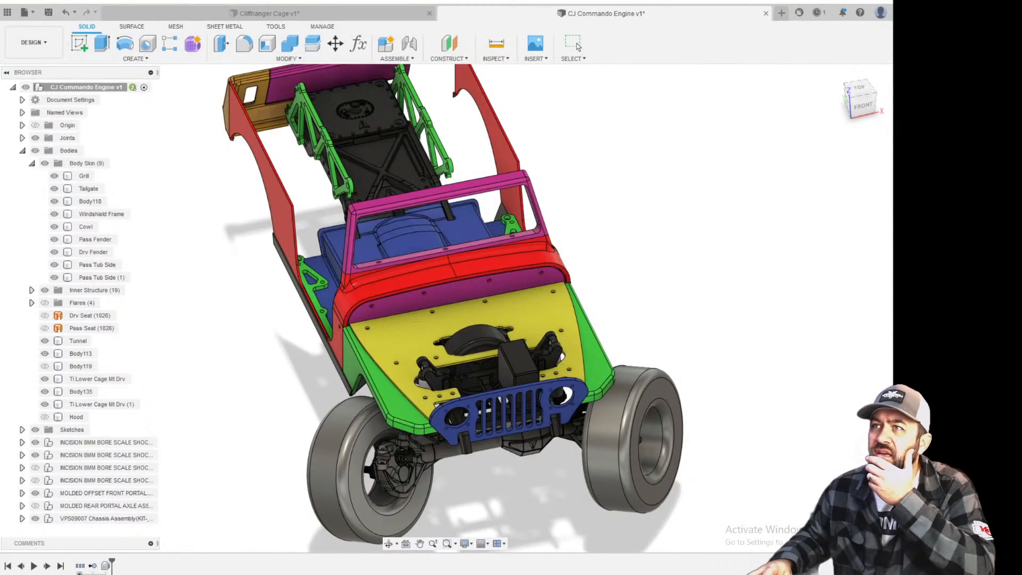
pyautogui.moveTo(349, 0); pyautogui.dragTo(355, 107)
pyautogui.doubleClick(286, 176)
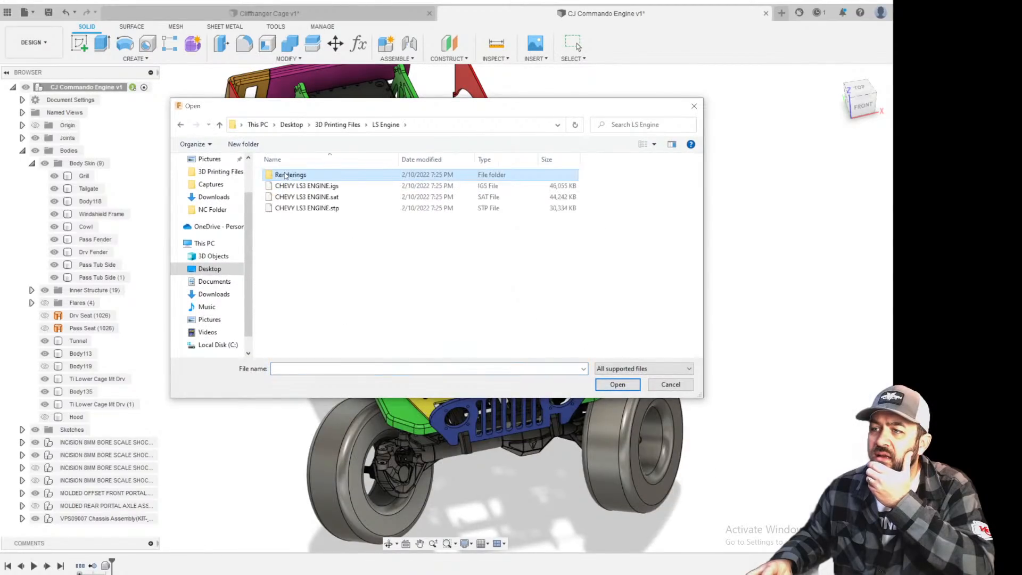
pyautogui.click(326, 198)
pyautogui.click(314, 209)
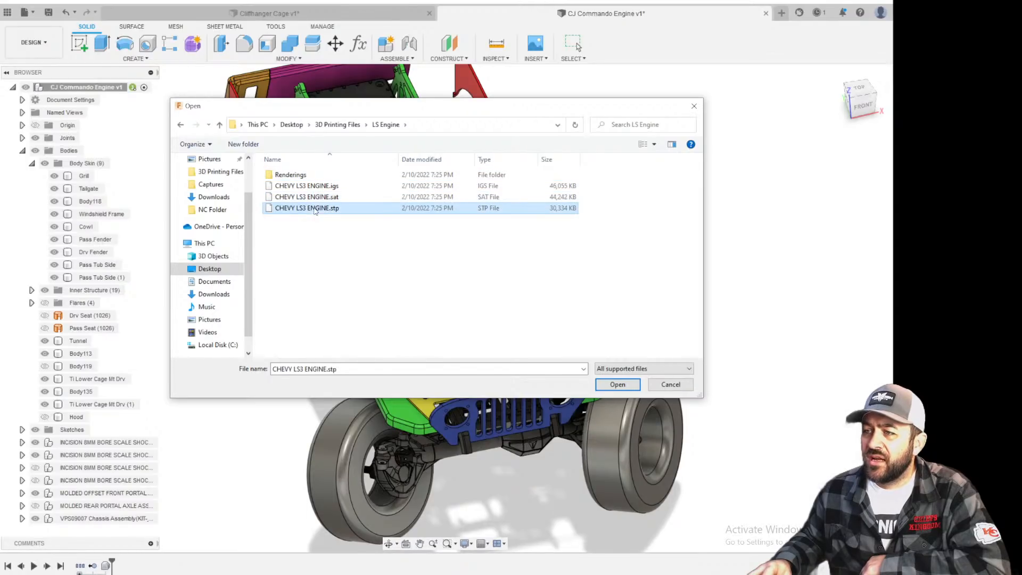
pyautogui.click(628, 385)
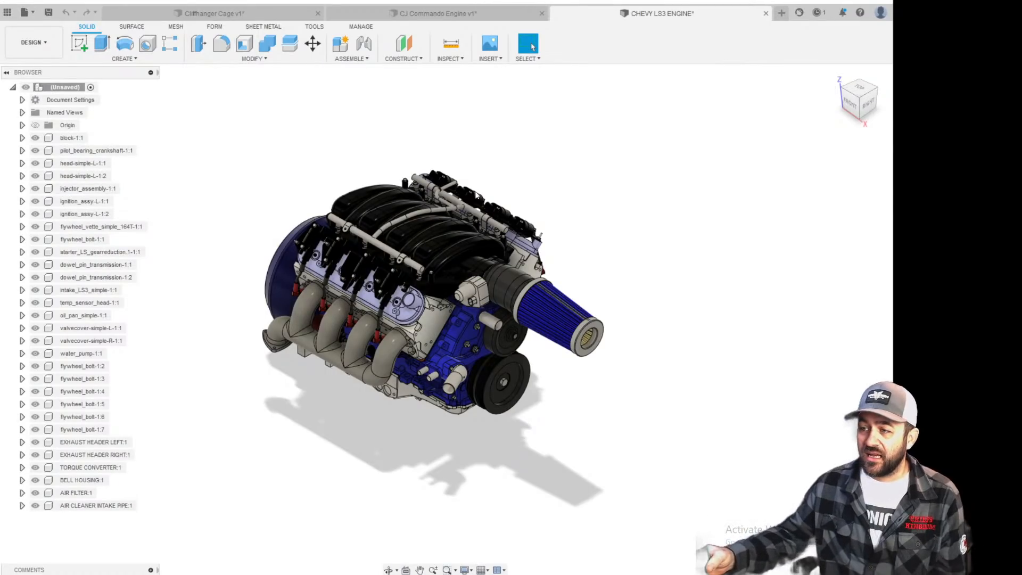
# Examine the imported LS3 engine model from several angles, including its exhaust headers, air intake and bell housing.
pyautogui.scroll(-3, 427, 290)
pyautogui.scroll(3, 421, 280)
pyautogui.moveTo(367, 314); pyautogui.dragTo(460, 263, button='middle')
pyautogui.keyDown('shift'); pyautogui.moveTo(389, 268); pyautogui.dragTo(468, 292, button='middle'); pyautogui.keyUp('shift')
pyautogui.keyDown('shift'); pyautogui.moveTo(346, 281); pyautogui.dragTo(421, 291, button='middle'); pyautogui.keyUp('shift')
pyautogui.scroll(3, 520, 261)
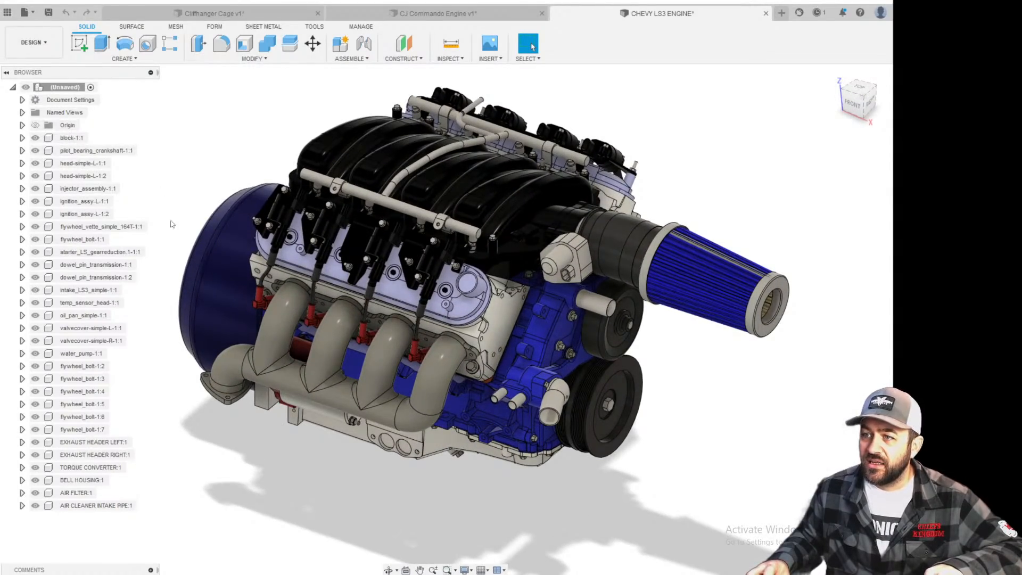
pyautogui.scroll(-2, 239, 260)
pyautogui.keyDown('shift'); pyautogui.moveTo(218, 248); pyautogui.dragTo(268, 287, button='middle'); pyautogui.keyUp('shift')
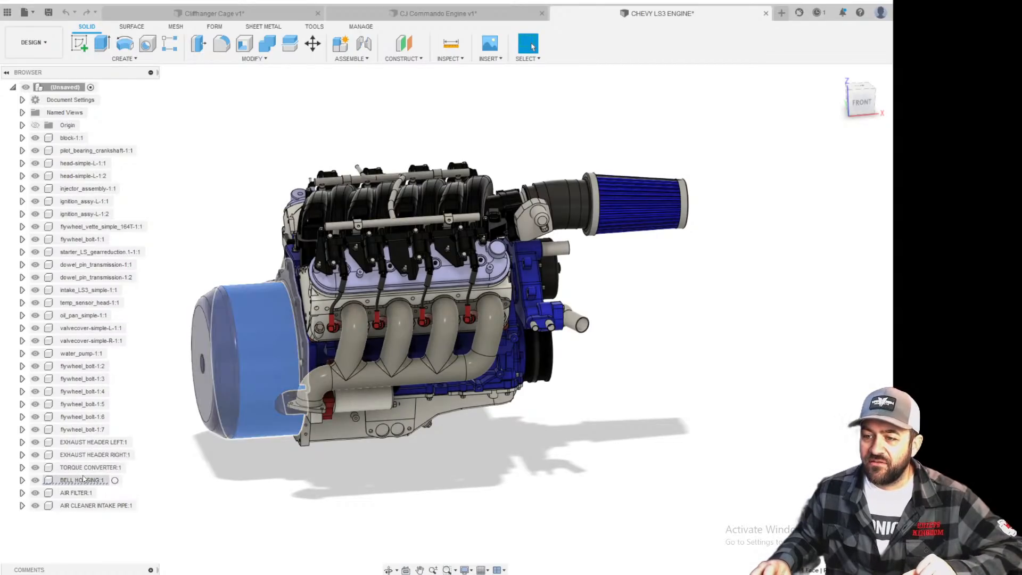
# Delete the BELL HOUSING and TORQUE CONVERTER components from the rear of the engine.
pyautogui.rightClick(83, 480)
pyautogui.click(117, 370)
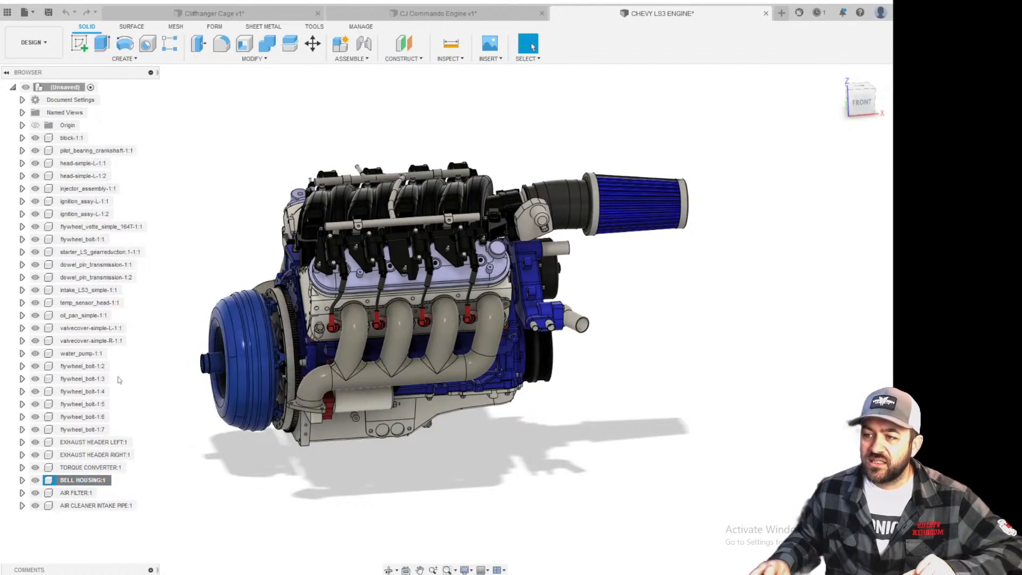
pyautogui.scroll(6, 256, 341)
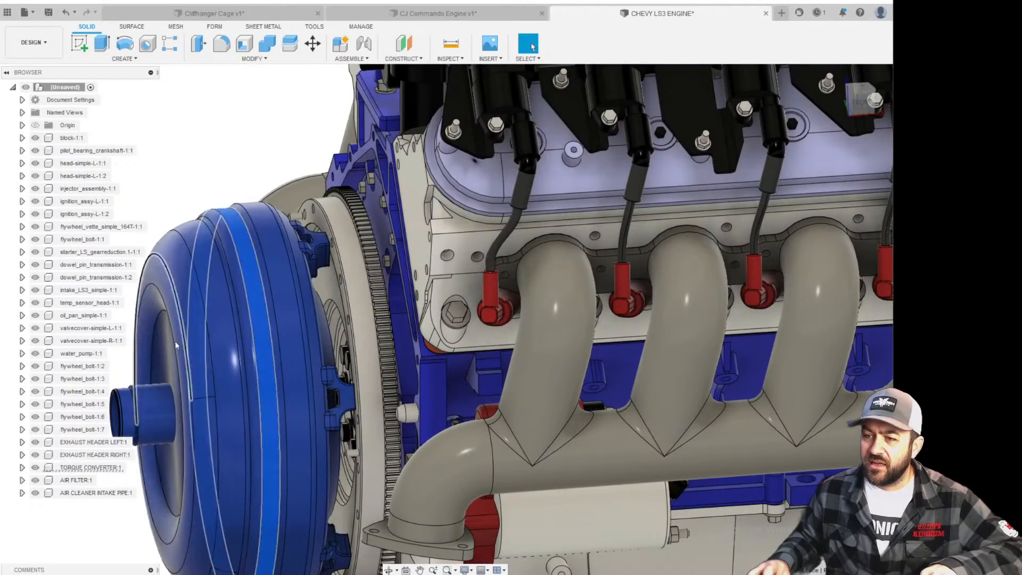
pyautogui.click(90, 467)
pyautogui.rightClick(90, 467)
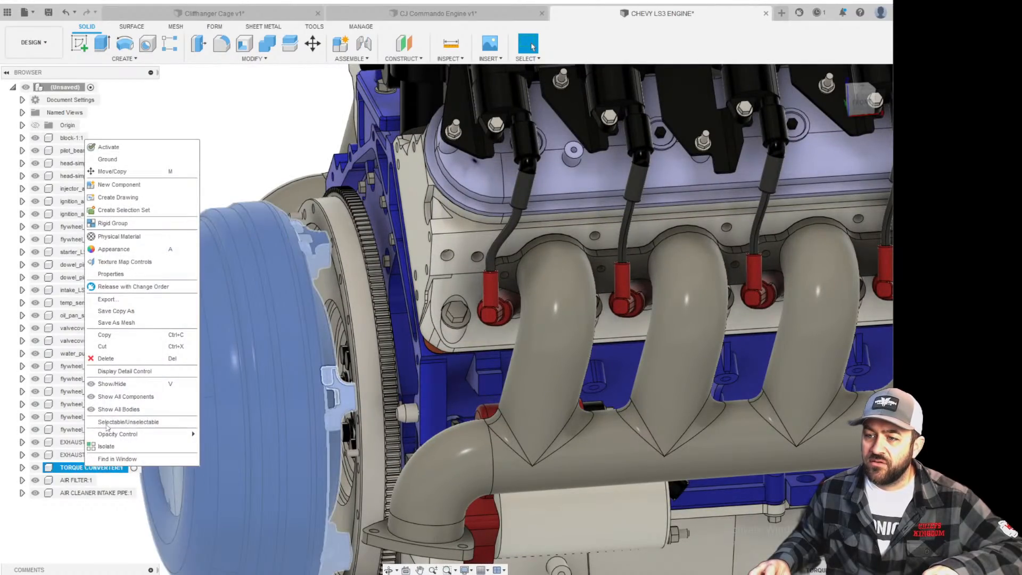
pyautogui.click(106, 358)
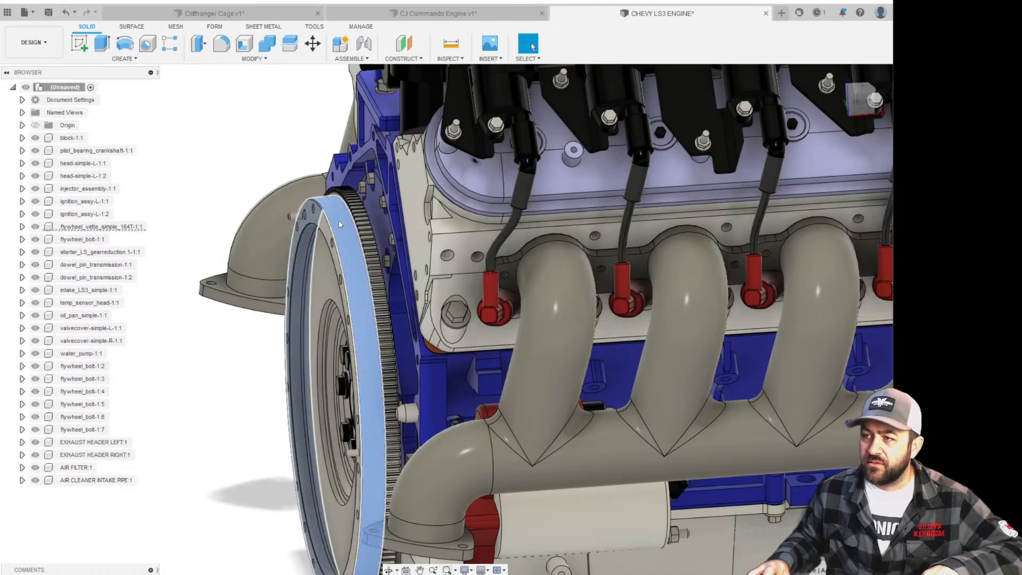
# Delete the flywheel_vette_simple_164T component from the rear of the engine block.
pyautogui.rightClick(113, 228)
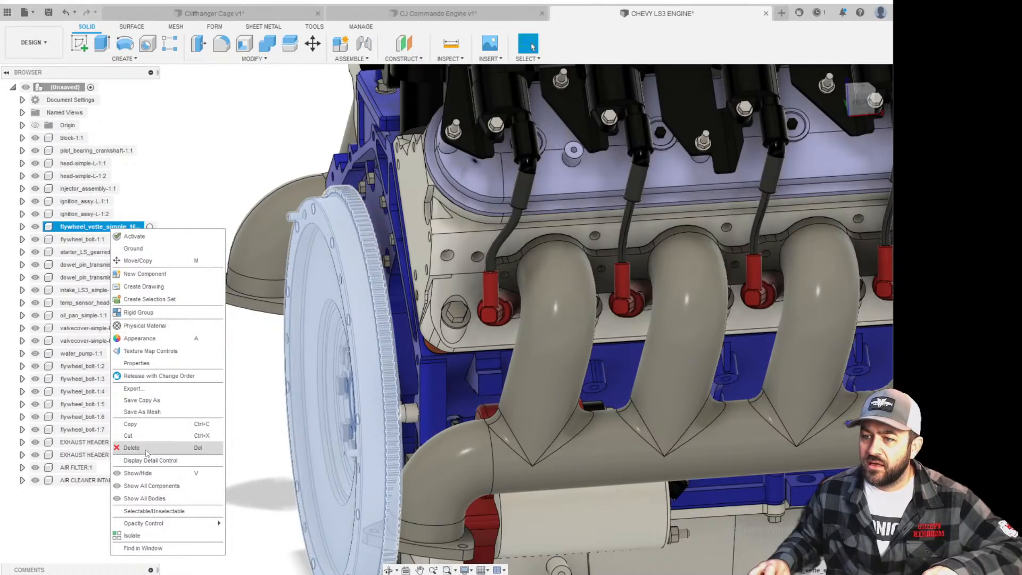
pyautogui.click(140, 447)
pyautogui.scroll(-10, 266, 319)
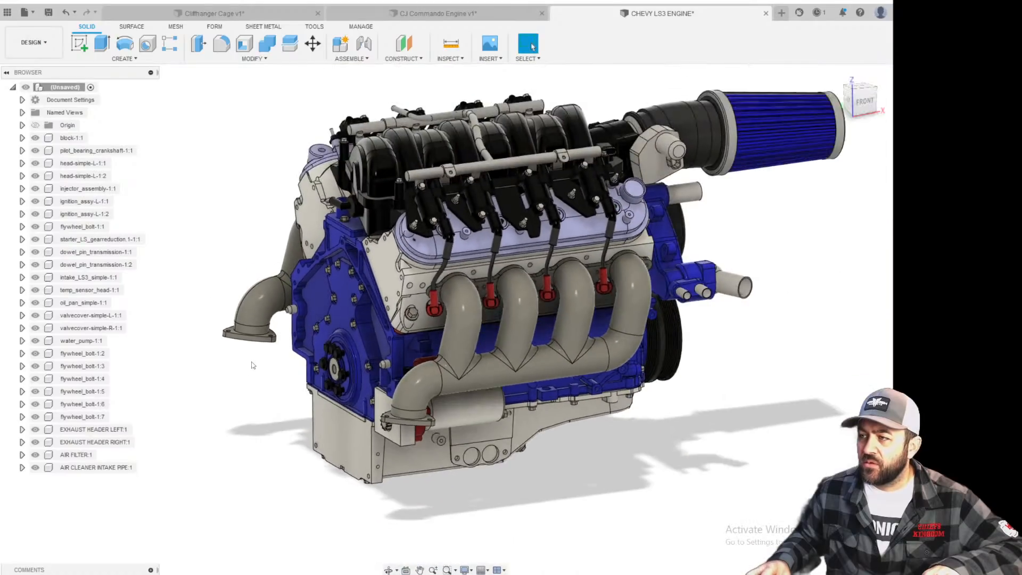
# Delete the left and right exhaust headers, the water pump and flywheel bolts 2 through 7 together.
pyautogui.scroll(4, 546, 294)
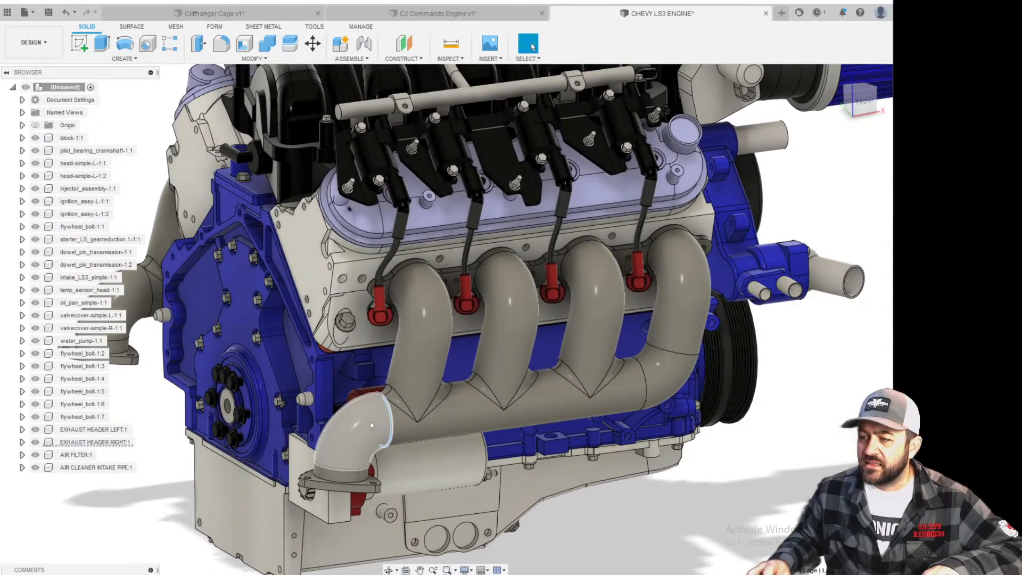
pyautogui.press('F6')
pyautogui.click(95, 442)
pyautogui.rightClick(113, 442)
pyautogui.keyDown('ctrl'); pyautogui.click(90, 429); pyautogui.keyUp('ctrl')
pyautogui.keyDown('ctrl'); pyautogui.click(85, 417); pyautogui.keyUp('ctrl')
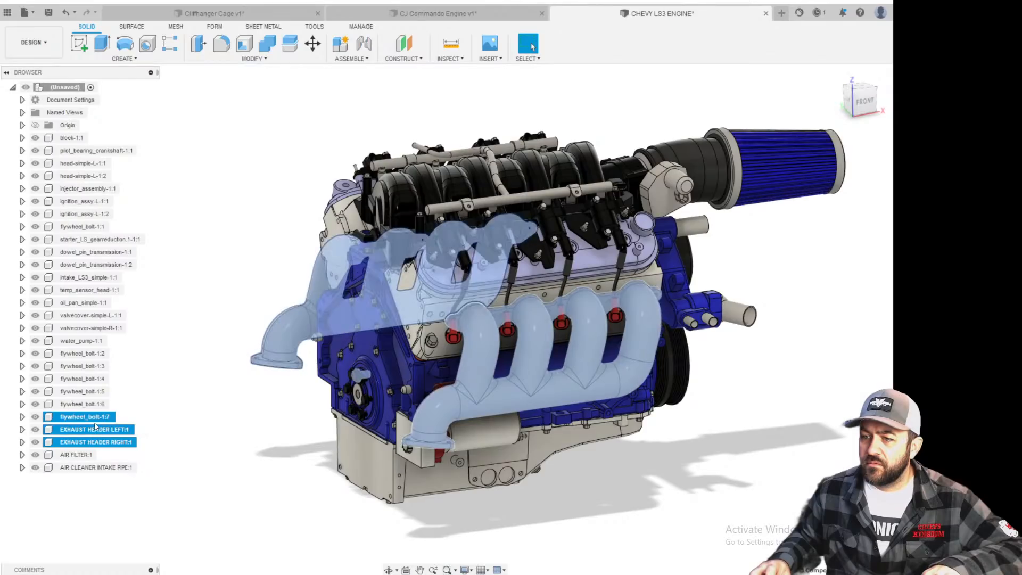
pyautogui.keyDown('shift'); pyautogui.moveTo(168, 432); pyautogui.dragTo(190, 445, button='middle'); pyautogui.keyUp('shift')
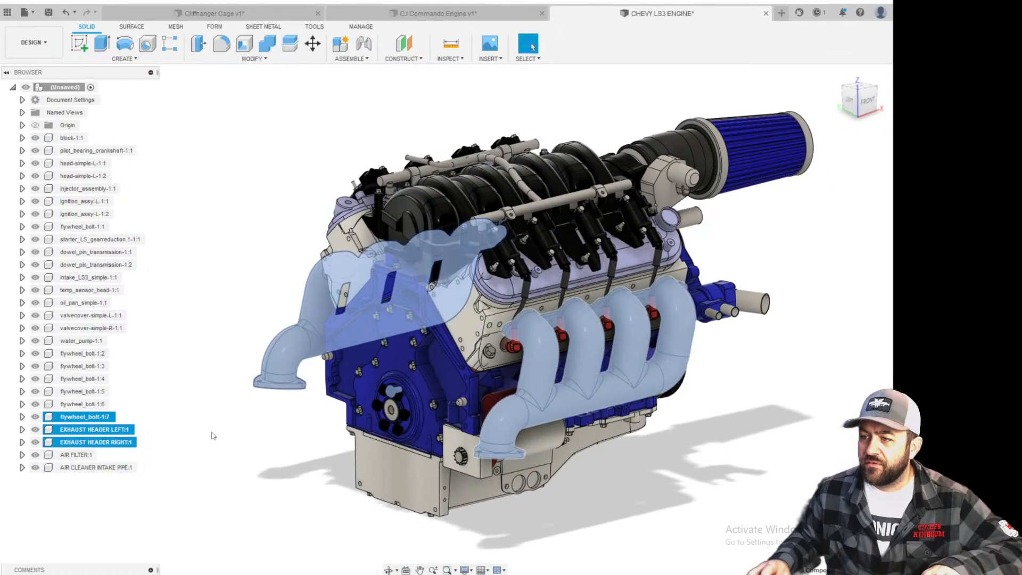
pyautogui.keyDown('shift'); pyautogui.click(82, 345); pyautogui.keyUp('shift')
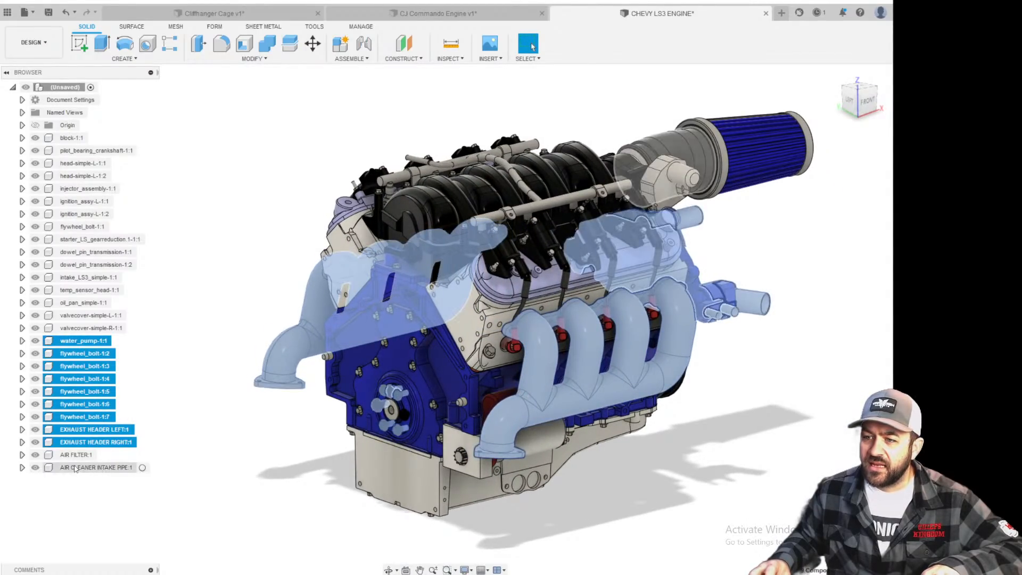
pyautogui.rightClick(87, 370)
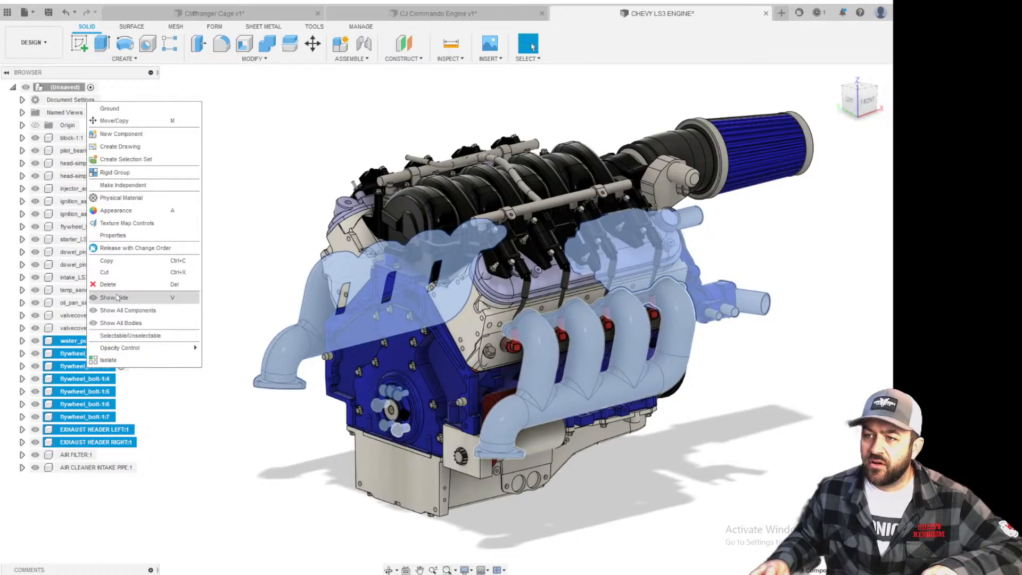
pyautogui.click(116, 288)
# Delete the starter_LS_gearreduction component and the remaining flywheel bolt.
pyautogui.scroll(5, 305, 288)
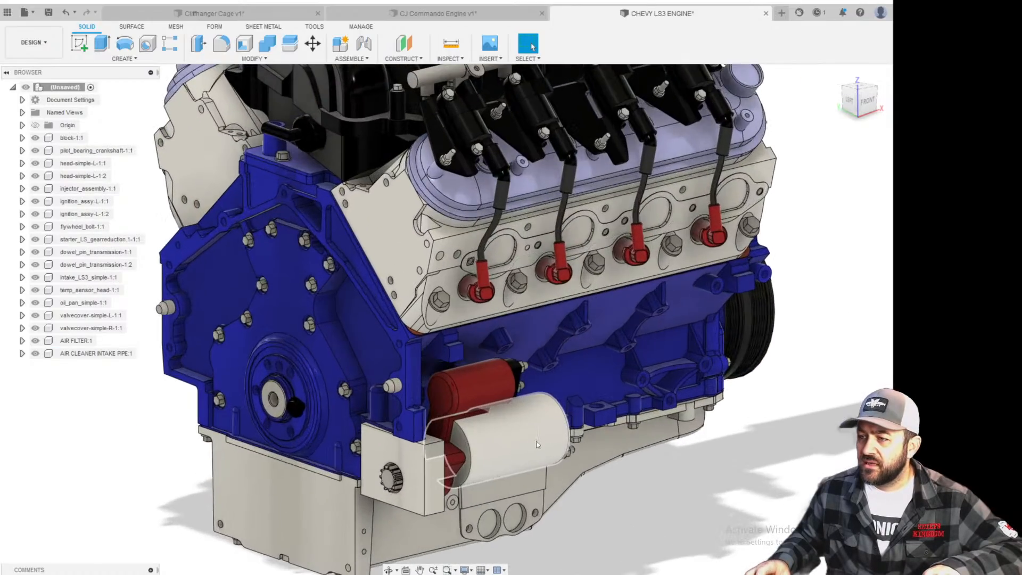
pyautogui.scroll(5, 305, 288)
pyautogui.scroll(4, 305, 288)
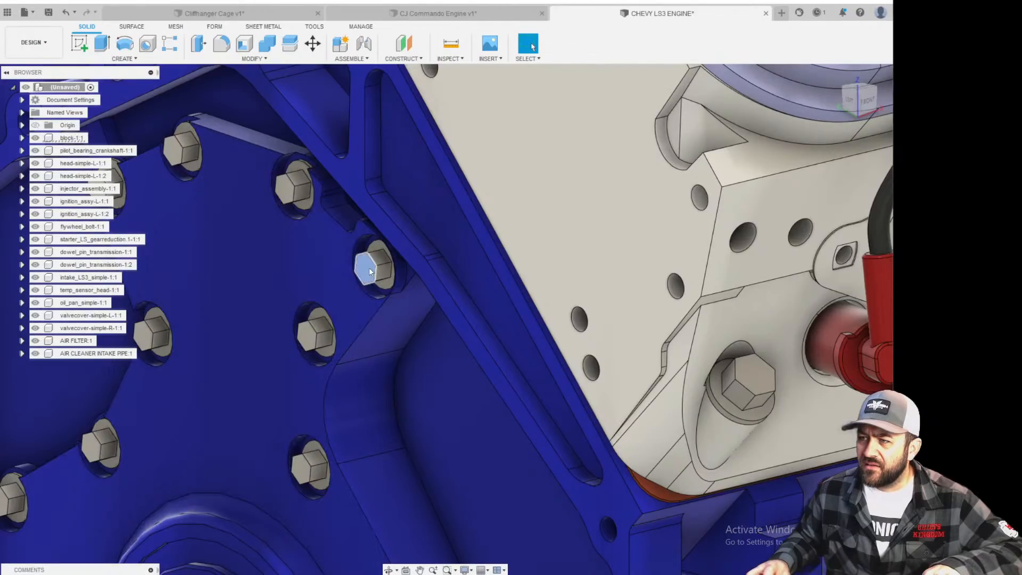
pyautogui.scroll(-10, 369, 267)
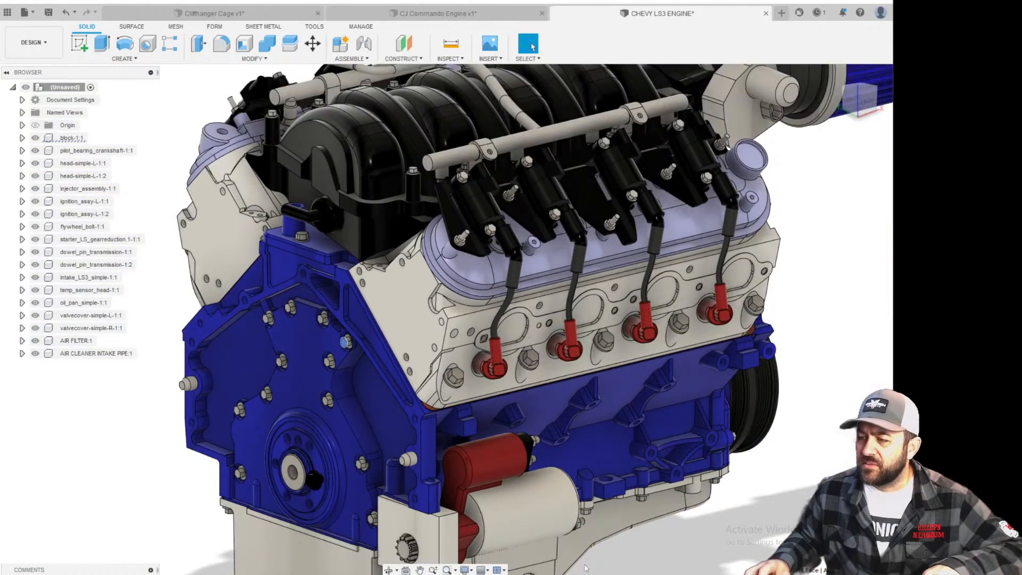
pyautogui.moveTo(586, 567); pyautogui.dragTo(418, 312, button='middle')
pyautogui.click(368, 316)
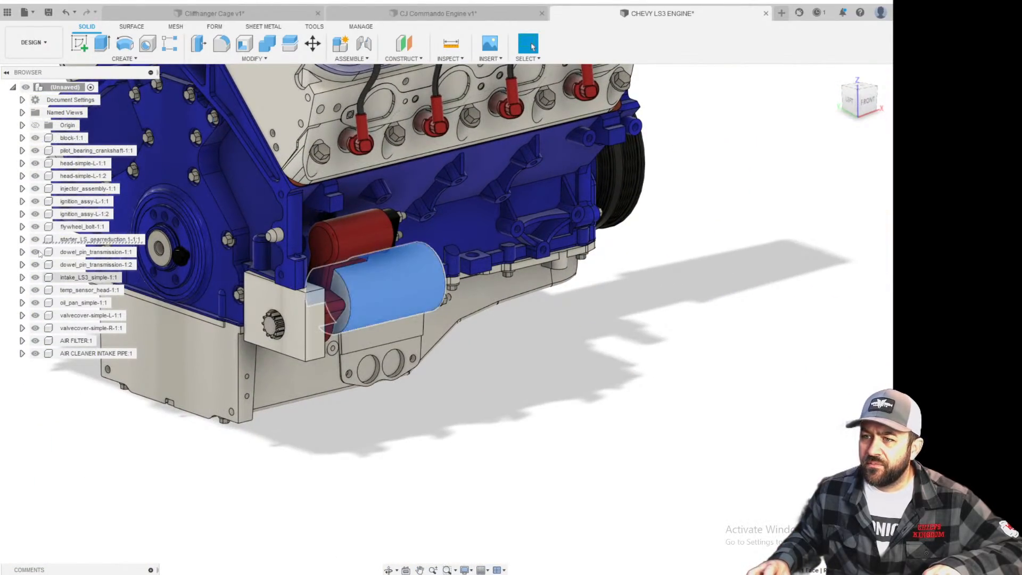
pyautogui.click(90, 240)
pyautogui.keyDown('ctrl'); pyautogui.click(85, 228); pyautogui.keyUp('ctrl')
pyautogui.rightClick(86, 230)
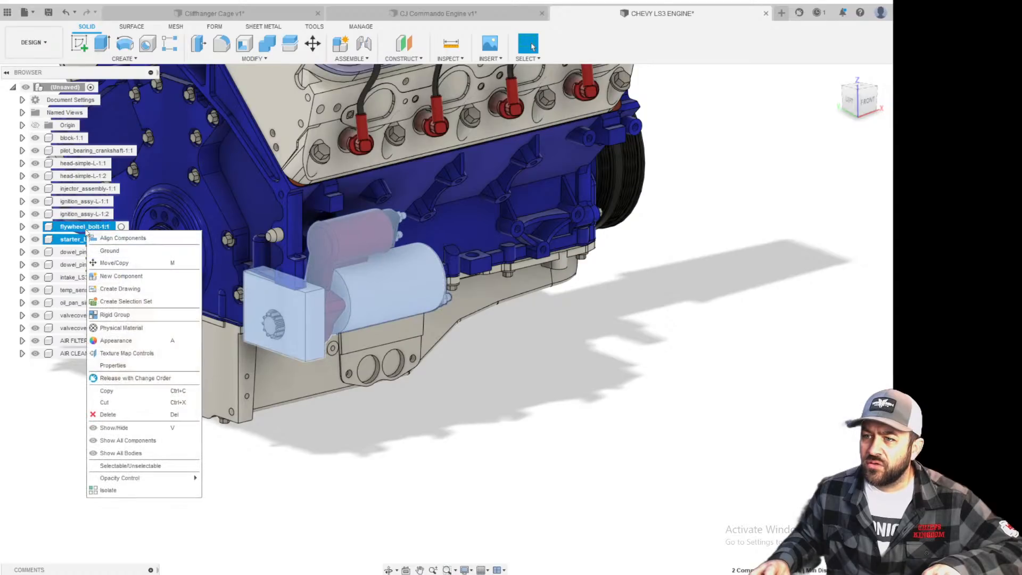
pyautogui.click(113, 415)
# Delete the AIR FILTER and AIR CLEANER INTAKE PIPE components from the front of the intake.
pyautogui.scroll(-4, 352, 404)
pyautogui.moveTo(307, 381); pyautogui.dragTo(322, 364, button='middle')
pyautogui.scroll(6, 323, 364)
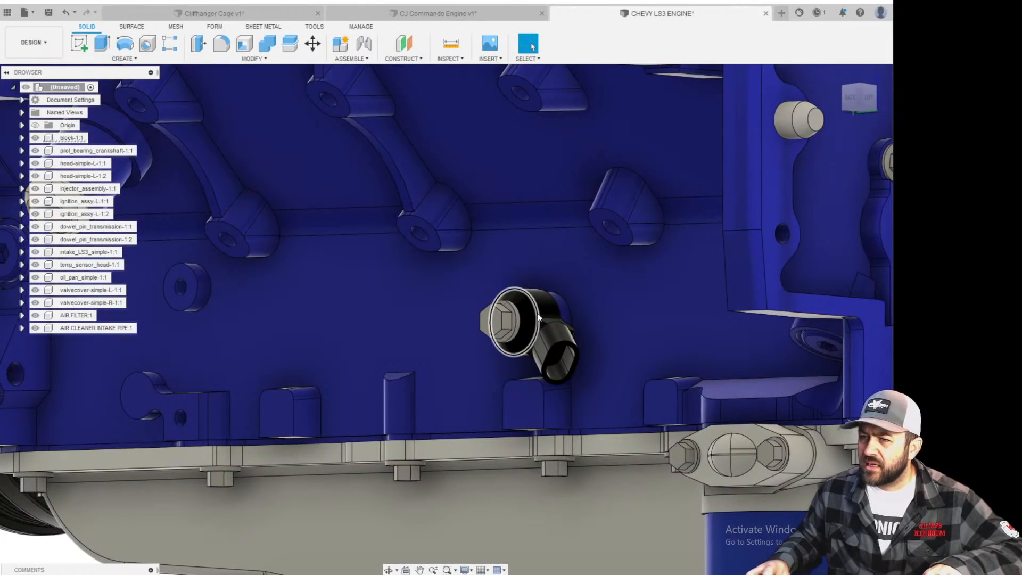
pyautogui.scroll(-10, 425, 283)
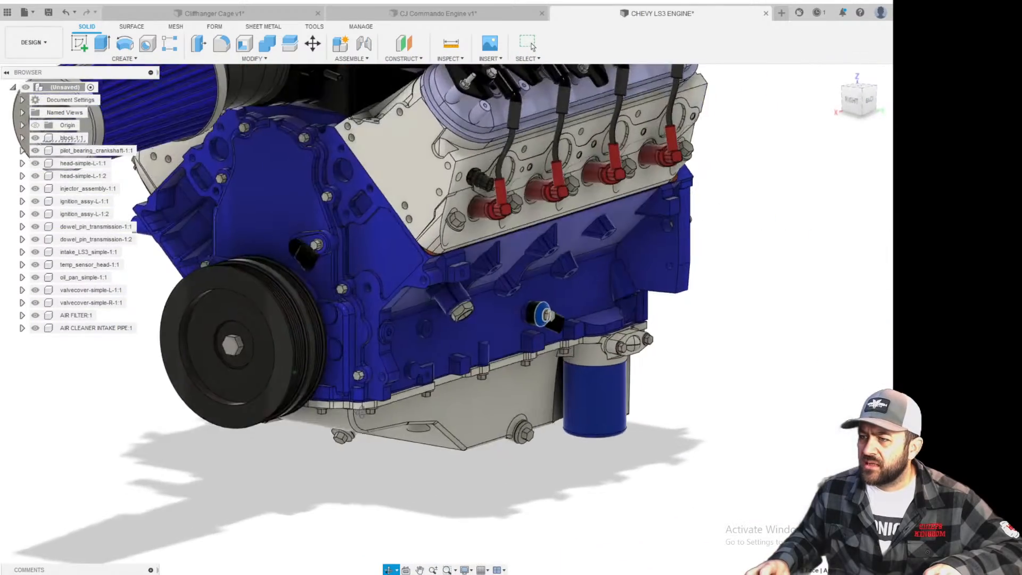
pyautogui.scroll(-4, 355, 402)
pyautogui.keyDown('shift'); pyautogui.moveTo(361, 411); pyautogui.dragTo(352, 437, button='middle'); pyautogui.keyUp('shift')
pyautogui.scroll(4, 273, 298)
pyautogui.keyDown('shift'); pyautogui.moveTo(273, 298); pyautogui.dragTo(167, 326, button='middle'); pyautogui.keyUp('shift')
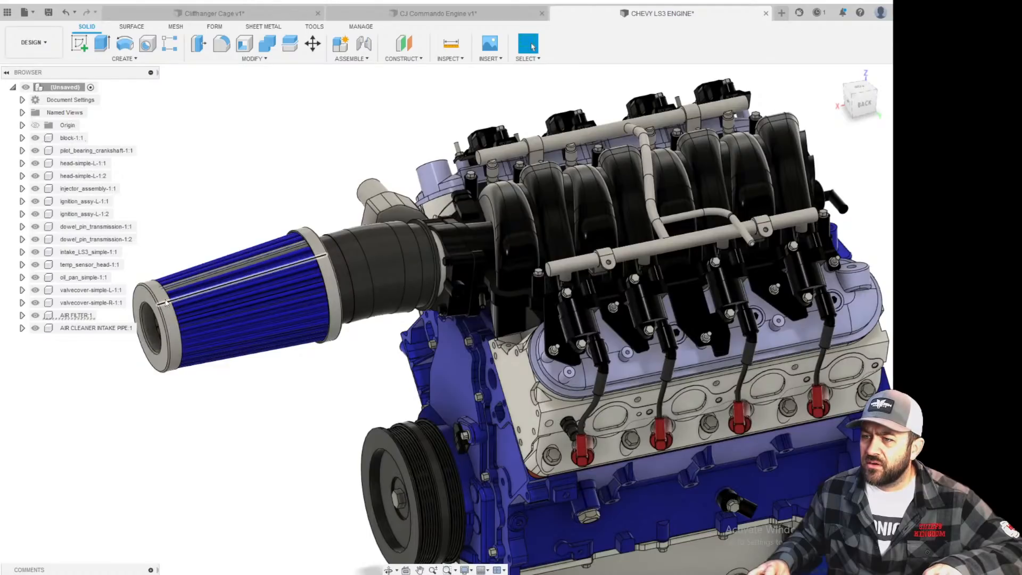
pyautogui.click(78, 315)
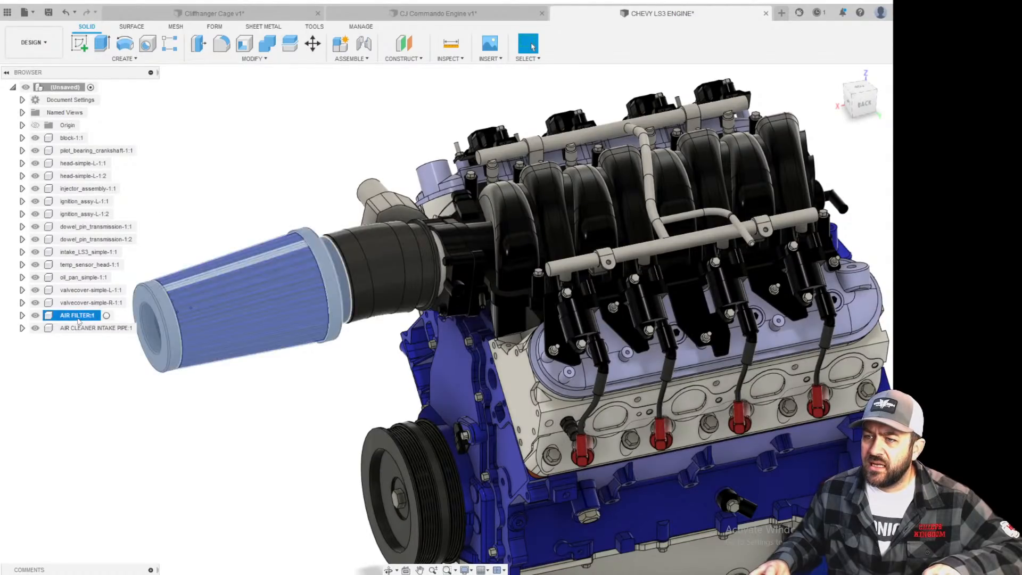
pyautogui.keyDown('shift'); pyautogui.click(85, 328); pyautogui.keyUp('shift')
pyautogui.rightClick(86, 330)
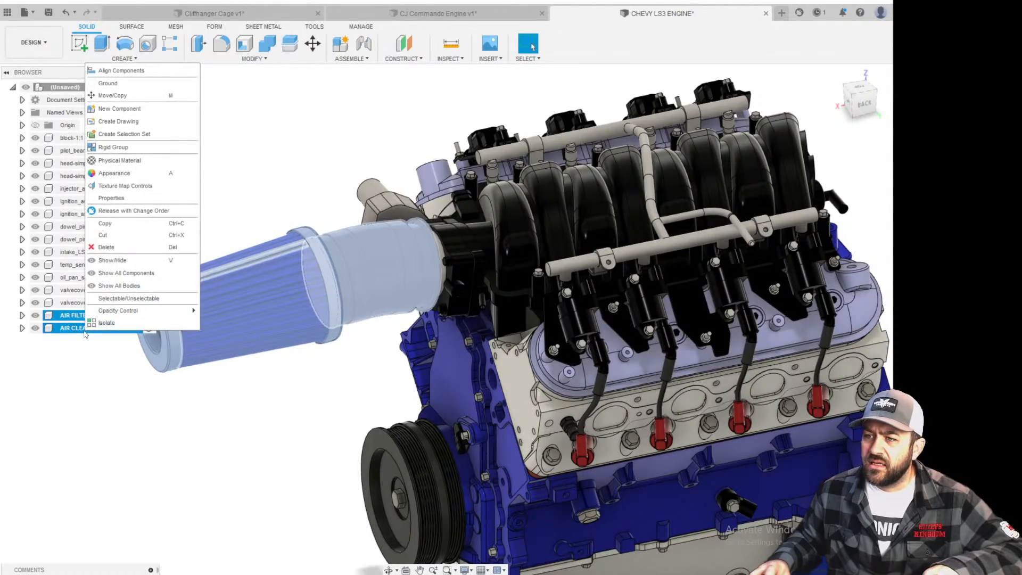
pyautogui.click(106, 247)
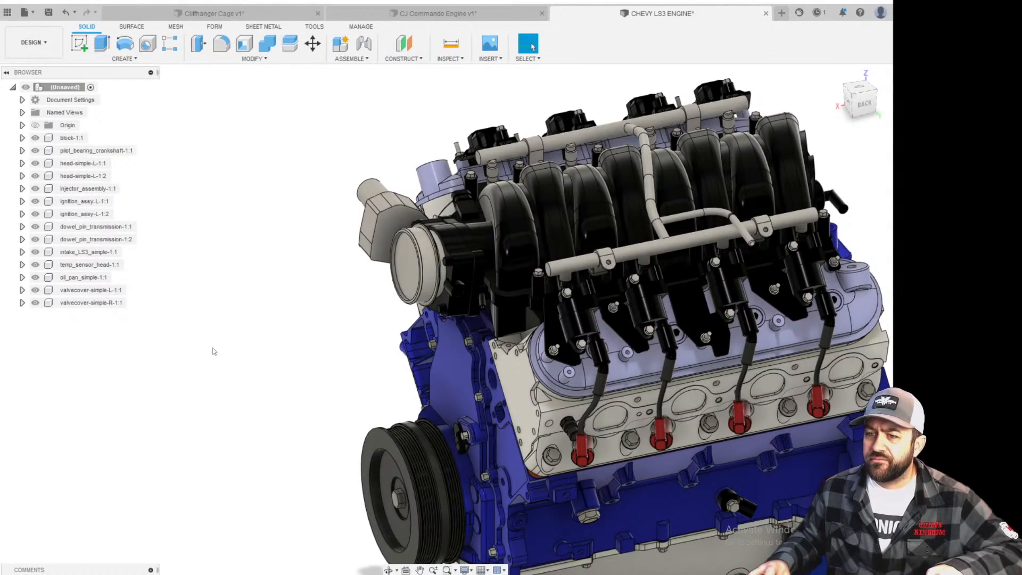
# Delete the injector_assembly component with its fuel rails from the top of the engine.
pyautogui.scroll(-3, 213, 350)
pyautogui.scroll(10, 515, 292)
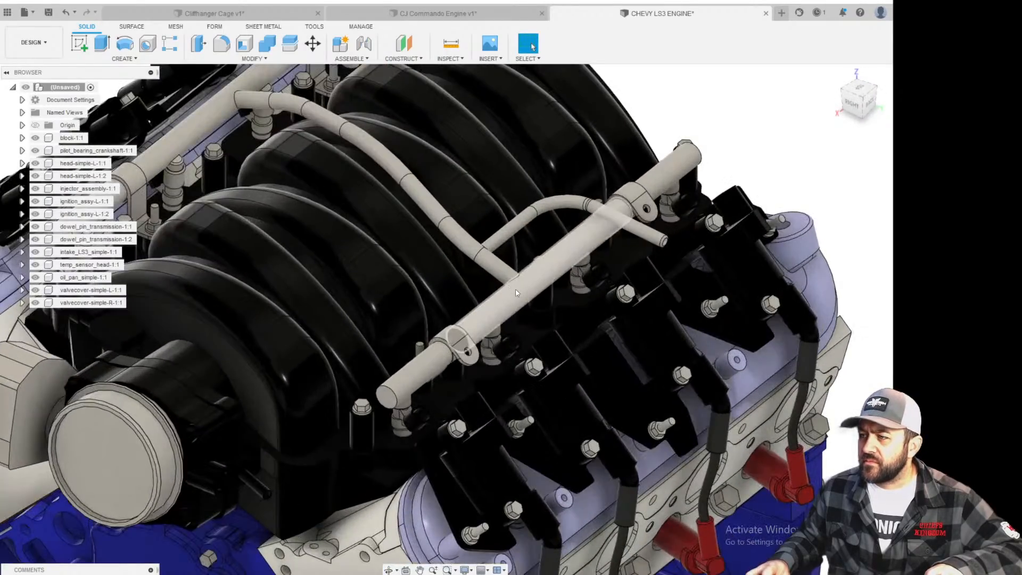
pyautogui.click(515, 291)
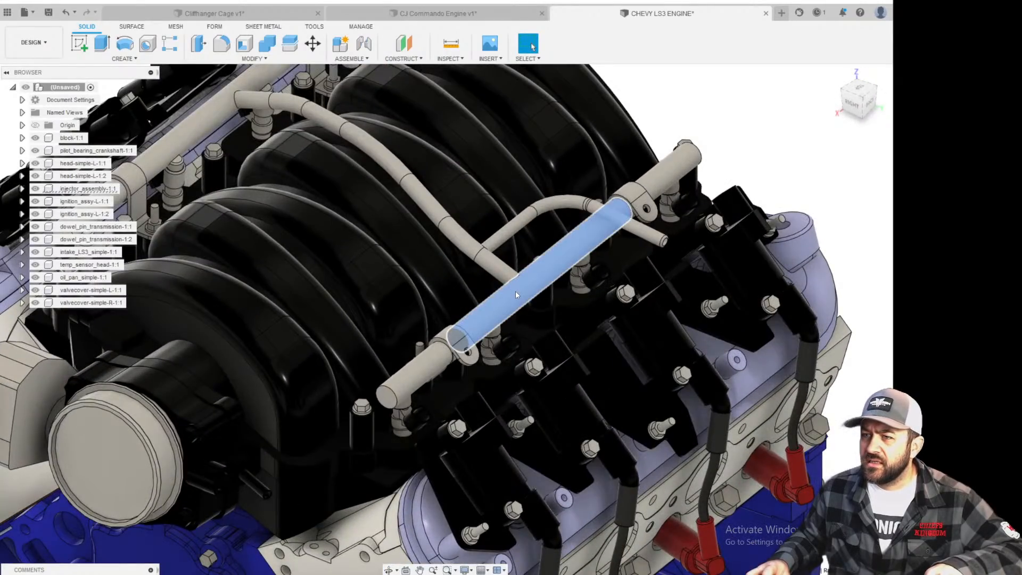
pyautogui.rightClick(92, 190)
pyautogui.click(142, 407)
# Examine the ignition_assy-L-1:2 coils and plug wires along the valve cover and cylinder head.
pyautogui.scroll(-5, 226, 392)
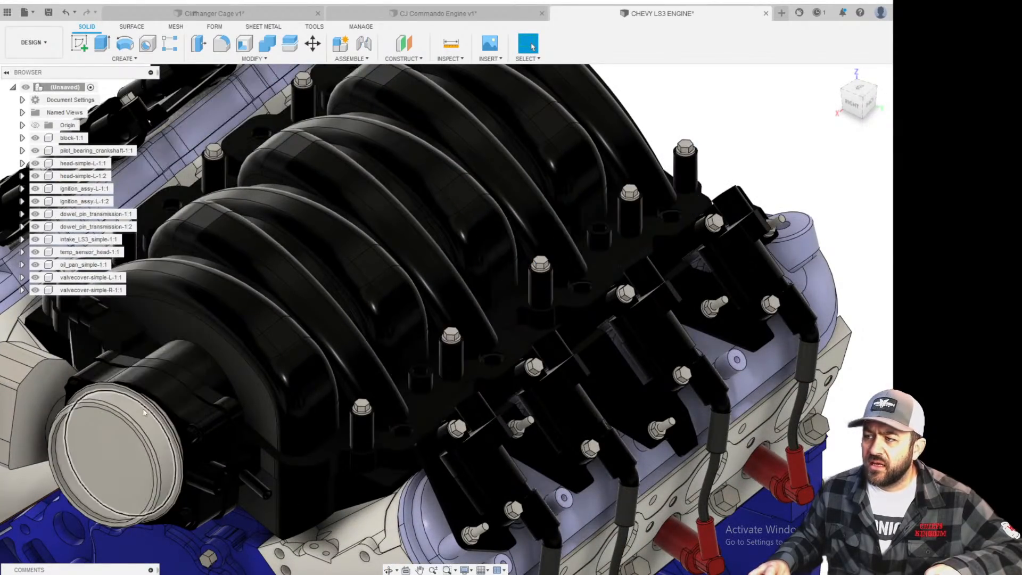
pyautogui.moveTo(226, 393); pyautogui.dragTo(714, 299, button='middle')
pyautogui.scroll(4, 356, 280)
pyautogui.keyDown('shift'); pyautogui.moveTo(356, 281); pyautogui.dragTo(334, 304, button='middle'); pyautogui.keyUp('shift')
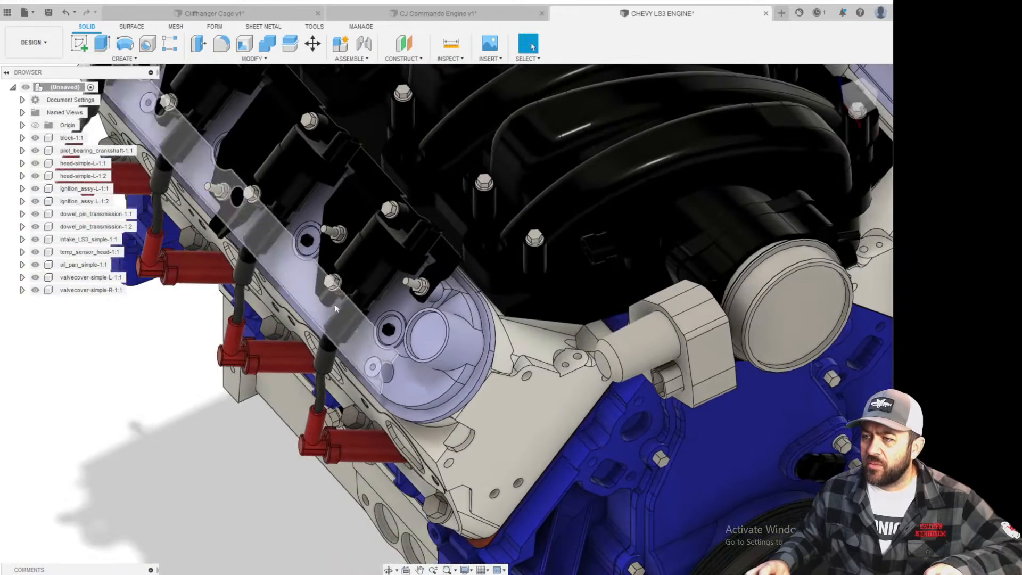
pyautogui.click(68, 201)
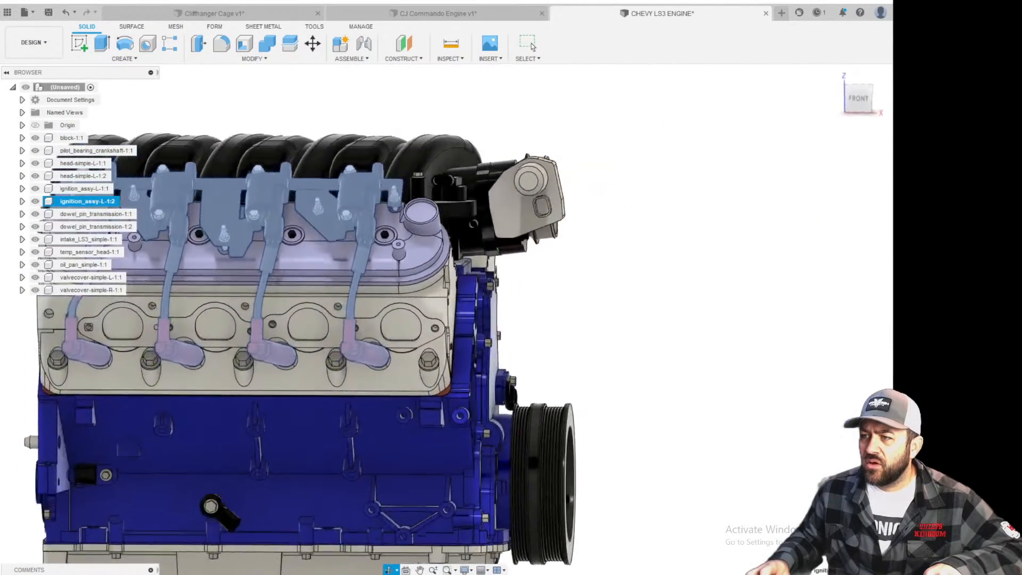
pyautogui.keyDown('shift'); pyautogui.moveTo(80, 267); pyautogui.dragTo(298, 294, button='middle'); pyautogui.keyUp('shift')
pyautogui.scroll(4, 297, 293)
pyautogui.scroll(3, 298, 294)
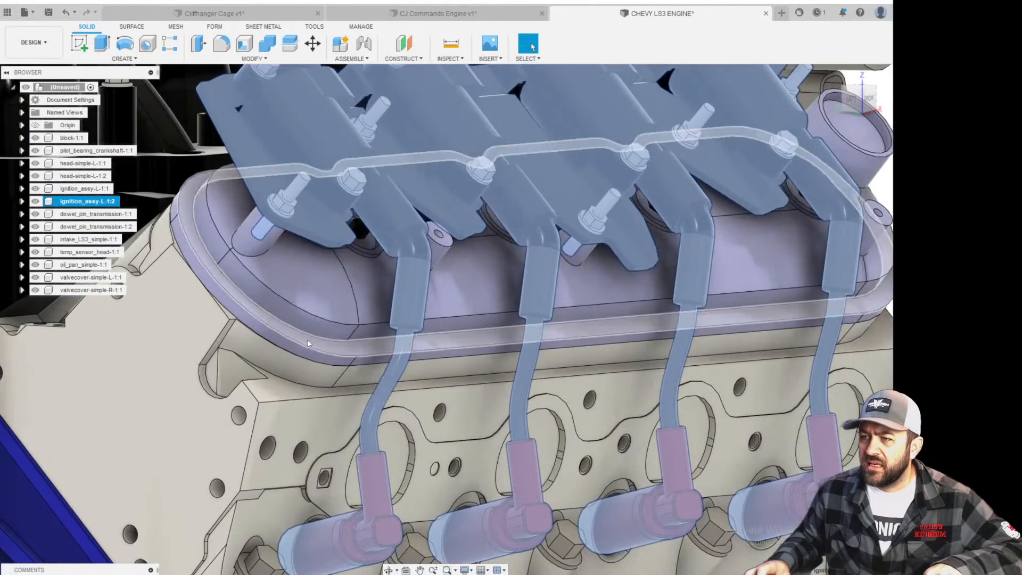
pyautogui.scroll(-4, 310, 342)
pyautogui.click(766, 297)
pyautogui.scroll(3, 391, 298)
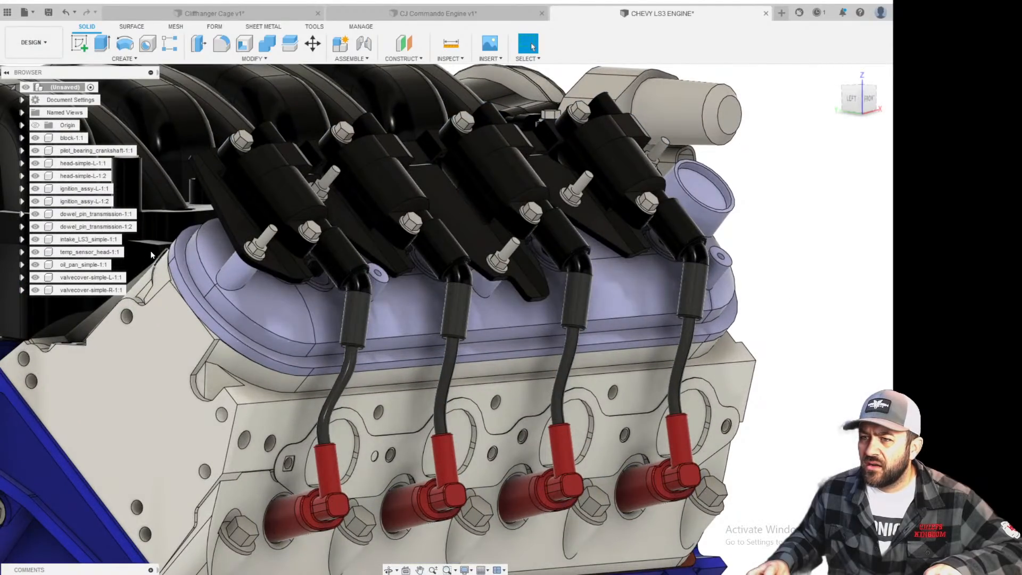
pyautogui.click(272, 319)
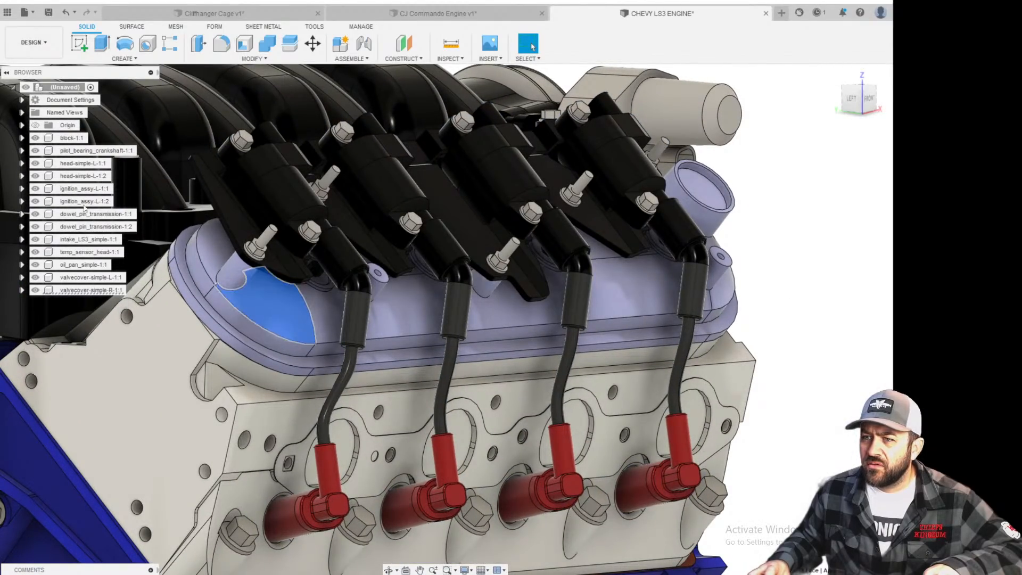
# Delete the ignition_assy-L-1:1 component from its cylinder bank.
pyautogui.click(82, 189)
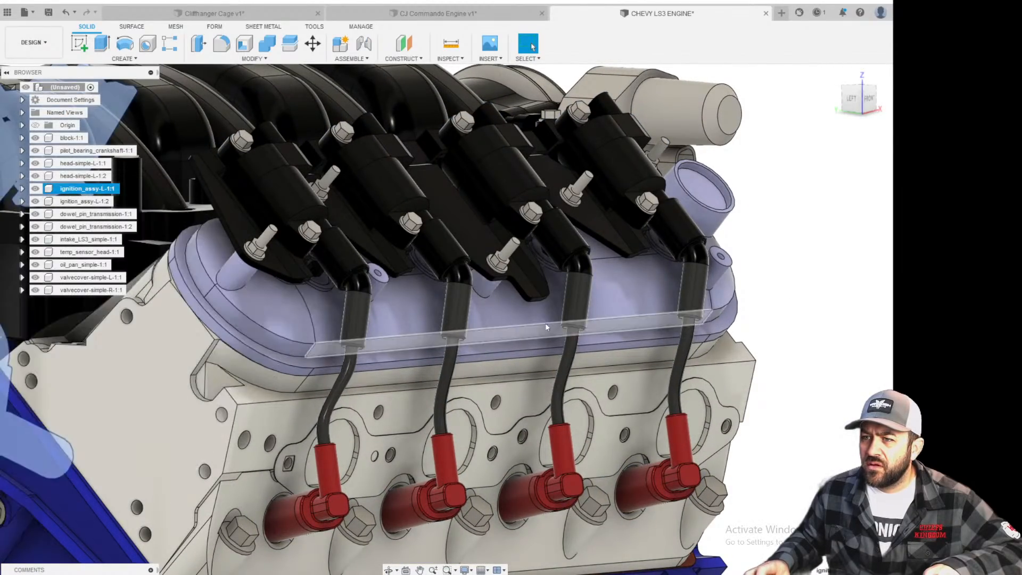
pyautogui.scroll(-5, 452, 323)
pyautogui.keyDown('shift'); pyautogui.moveTo(186, 304); pyautogui.dragTo(292, 317, button='middle'); pyautogui.keyUp('shift')
pyautogui.moveTo(117, 330); pyautogui.dragTo(558, 290, button='middle')
pyautogui.scroll(4, 260, 269)
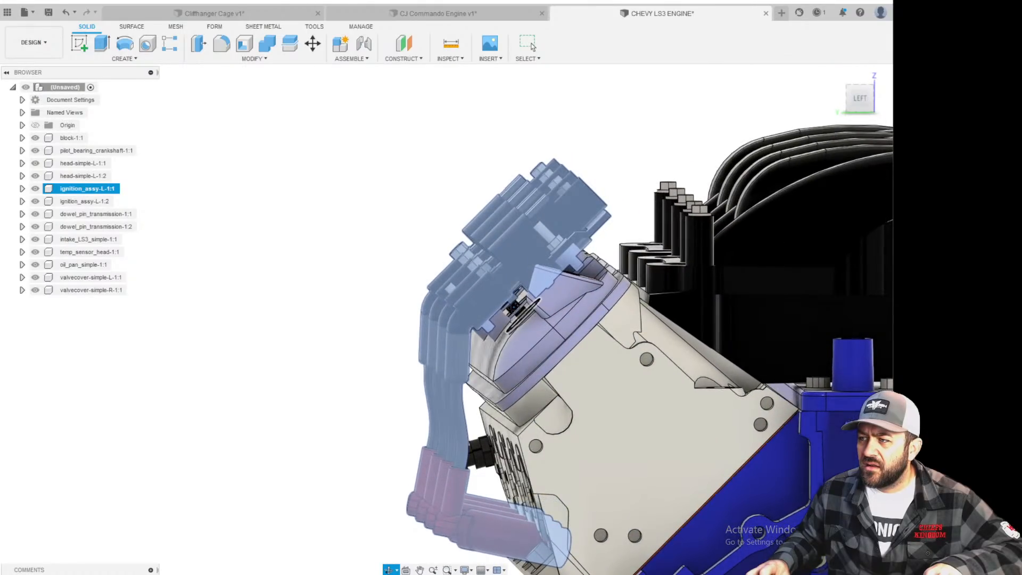
pyautogui.rightClick(98, 190)
pyautogui.click(128, 426)
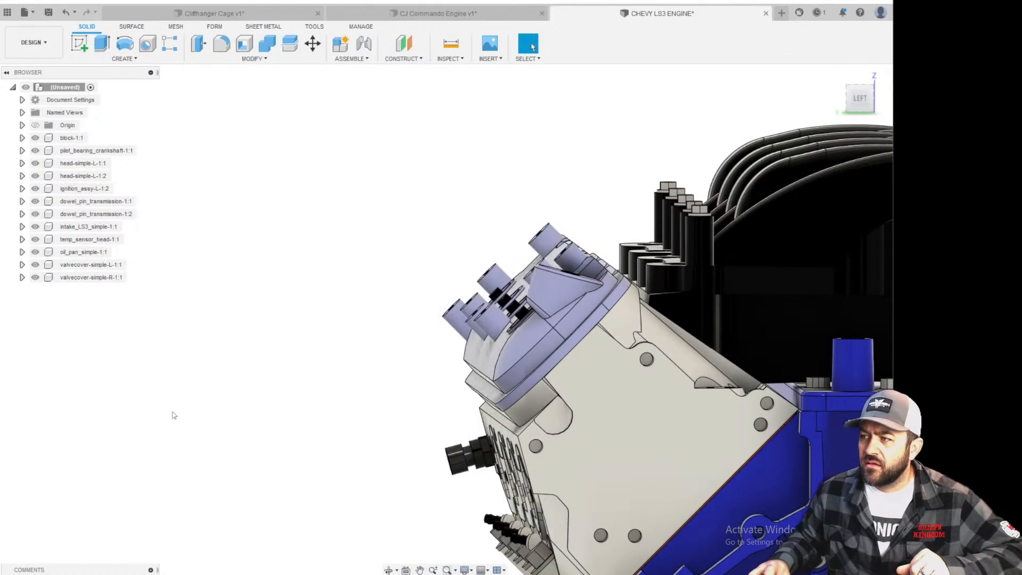
# Delete the remaining ignition assembly, ignition_assy-L-1:2, from the opposite cylinder bank.
pyautogui.scroll(-5, 307, 394)
pyautogui.keyDown('shift'); pyautogui.moveTo(493, 391); pyautogui.dragTo(444, 207, button='middle'); pyautogui.keyUp('shift')
pyautogui.scroll(5, 444, 207)
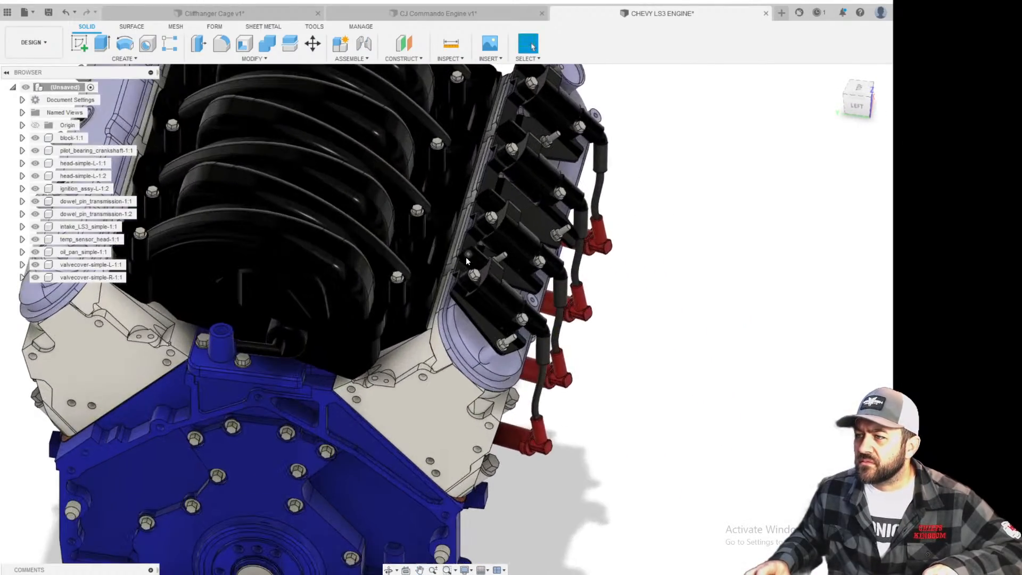
pyautogui.rightClick(91, 189)
pyautogui.click(107, 411)
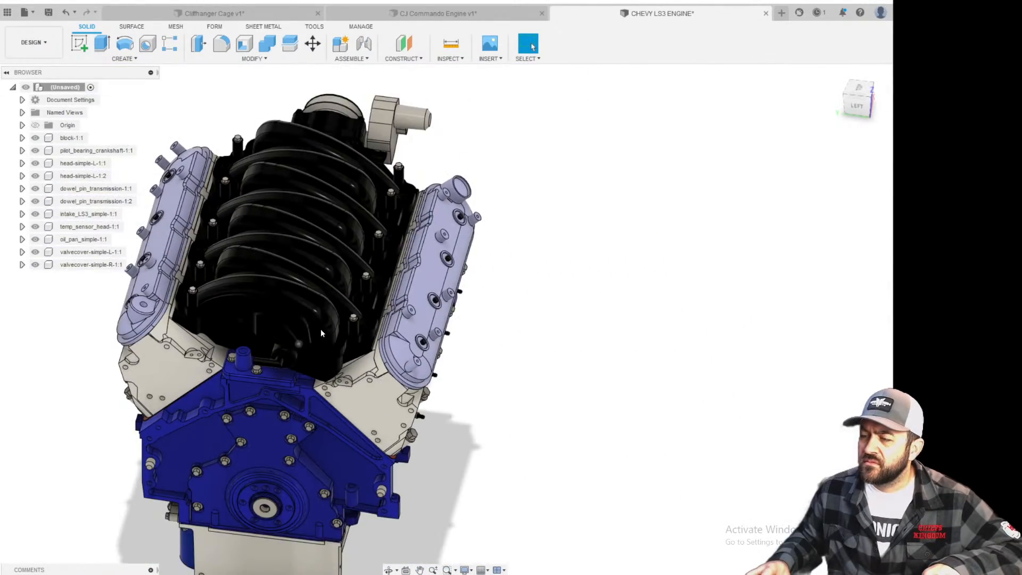
# Delete the pilot_bearing_crankshaft component from the rear end of the crankshaft.
pyautogui.keyDown('shift'); pyautogui.moveTo(255, 286); pyautogui.dragTo(171, 346, button='middle'); pyautogui.keyUp('shift')
pyautogui.scroll(-2, 290, 329)
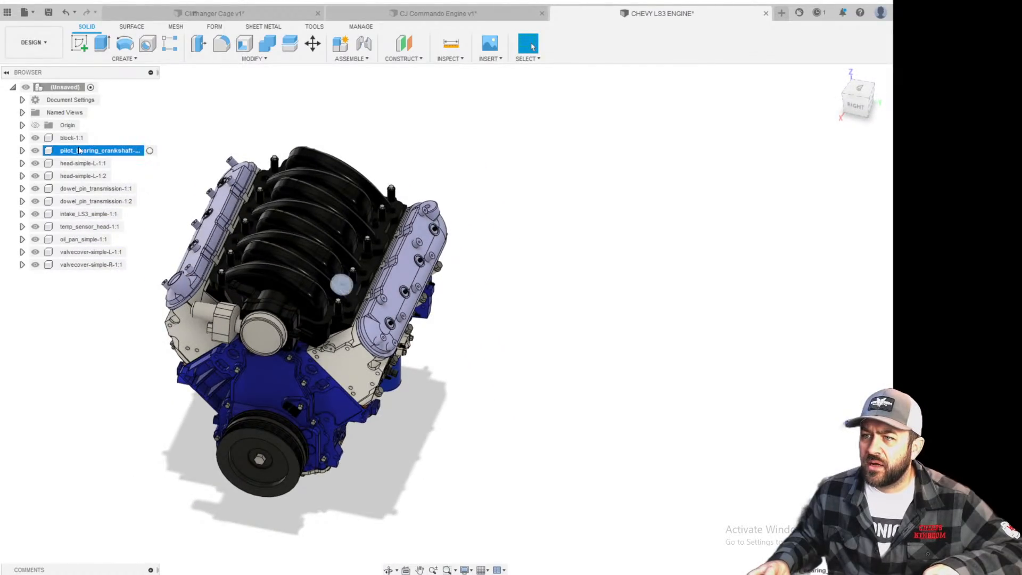
pyautogui.keyDown('shift'); pyautogui.moveTo(410, 277); pyautogui.dragTo(224, 231, button='middle'); pyautogui.keyUp('shift')
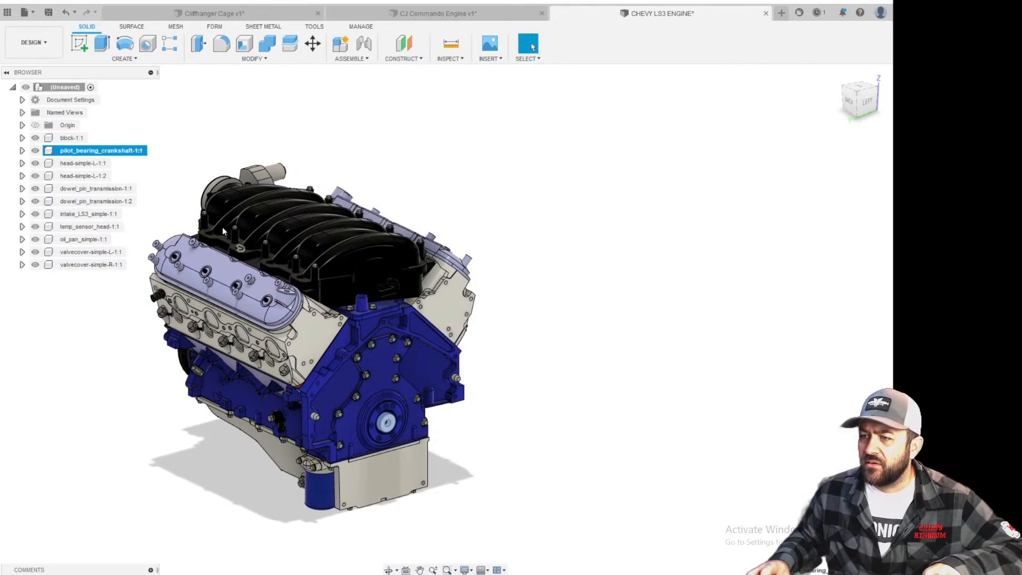
pyautogui.rightClick(128, 151)
pyautogui.click(149, 368)
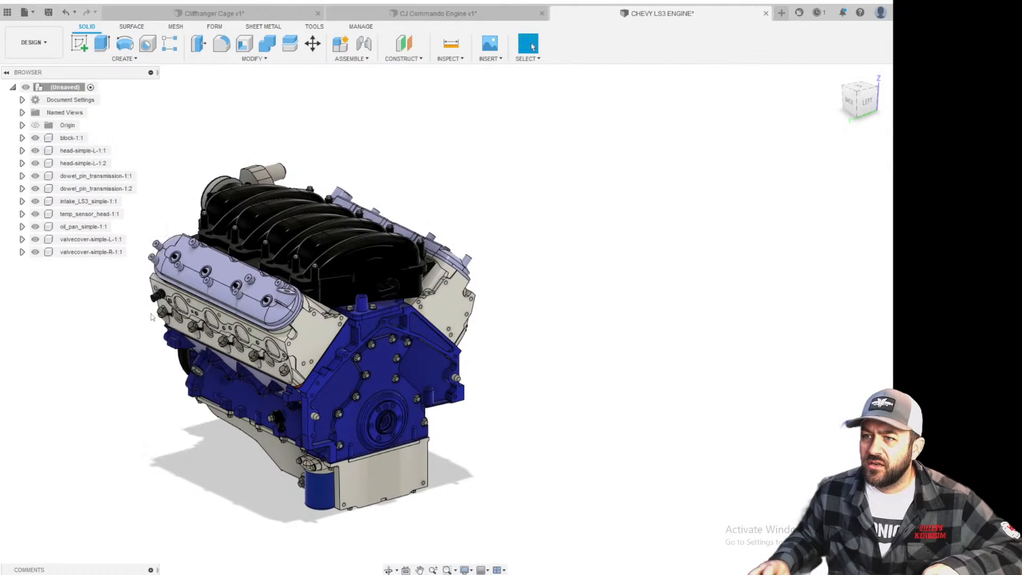
# Delete both dowel_pin_transmission components from the rear face of the block.
pyautogui.click(91, 177)
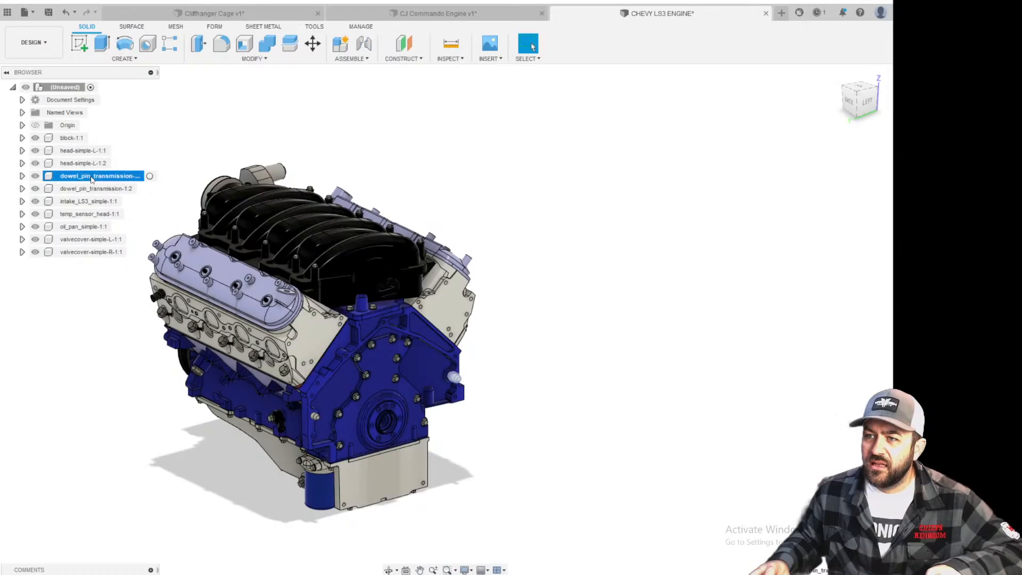
pyautogui.rightClick(90, 190)
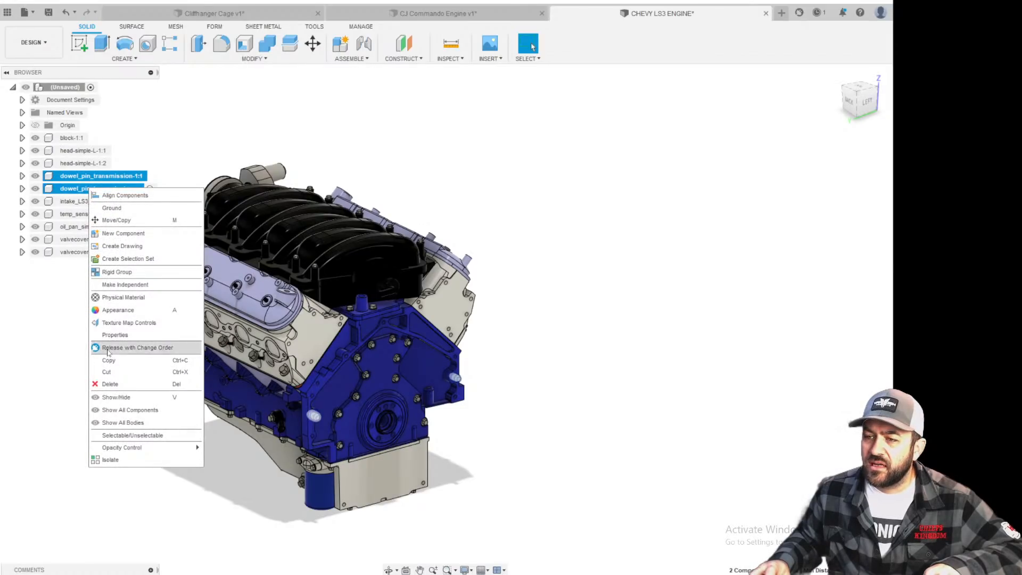
pyautogui.click(108, 384)
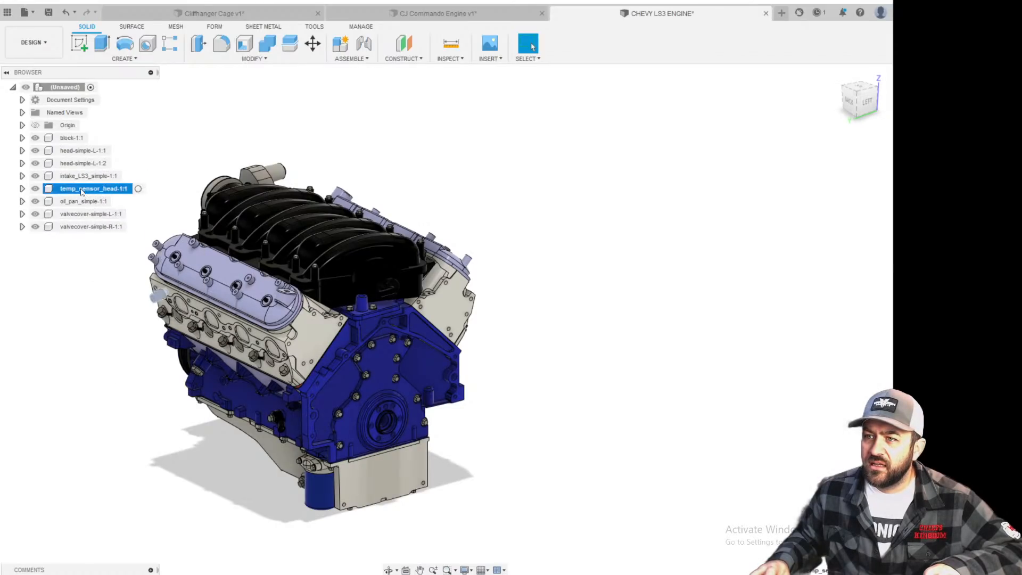
# Delete the temp_sensor_head component from the side of the cylinder head.
pyautogui.keyDown('shift'); pyautogui.moveTo(169, 290); pyautogui.dragTo(316, 320, button='middle'); pyautogui.keyUp('shift')
pyautogui.scroll(6, 242, 302)
pyautogui.scroll(4, 316, 320)
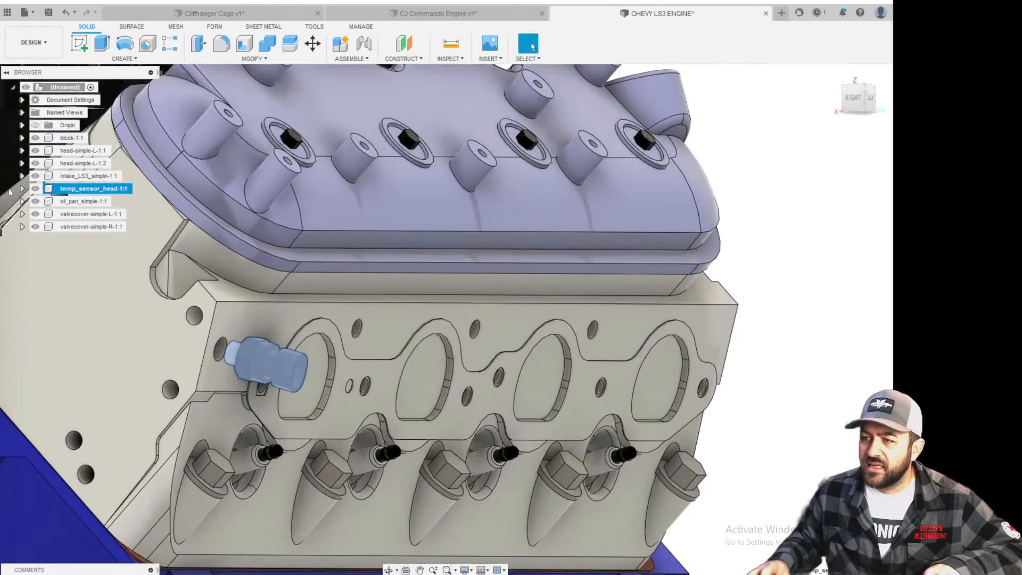
pyautogui.rightClick(81, 189)
pyautogui.click(104, 406)
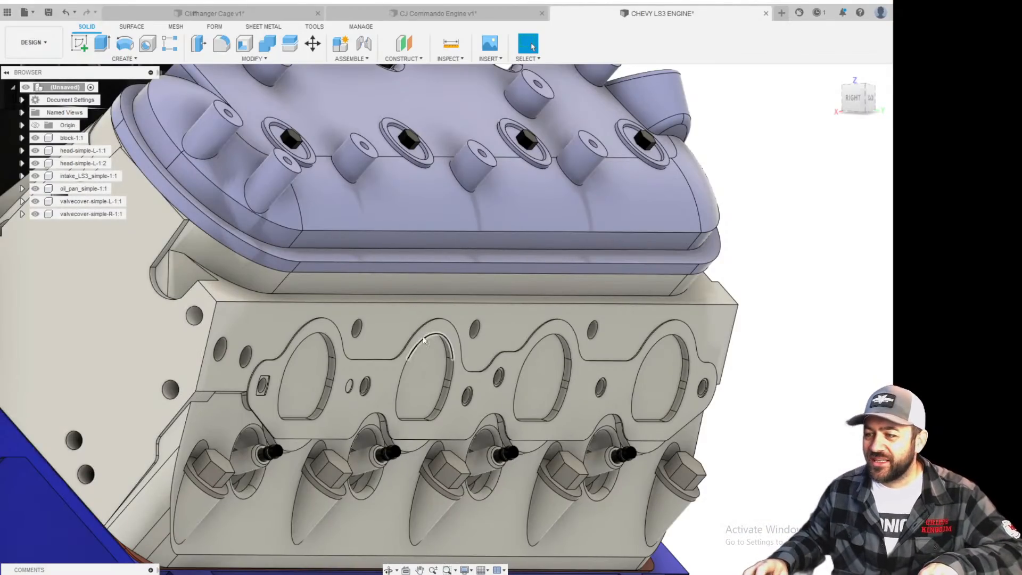
# Examine the oil_pan_simple component with its oil filter from the front, side and rear of the engine.
pyautogui.scroll(-5, 433, 317)
pyautogui.scroll(-1, 434, 316)
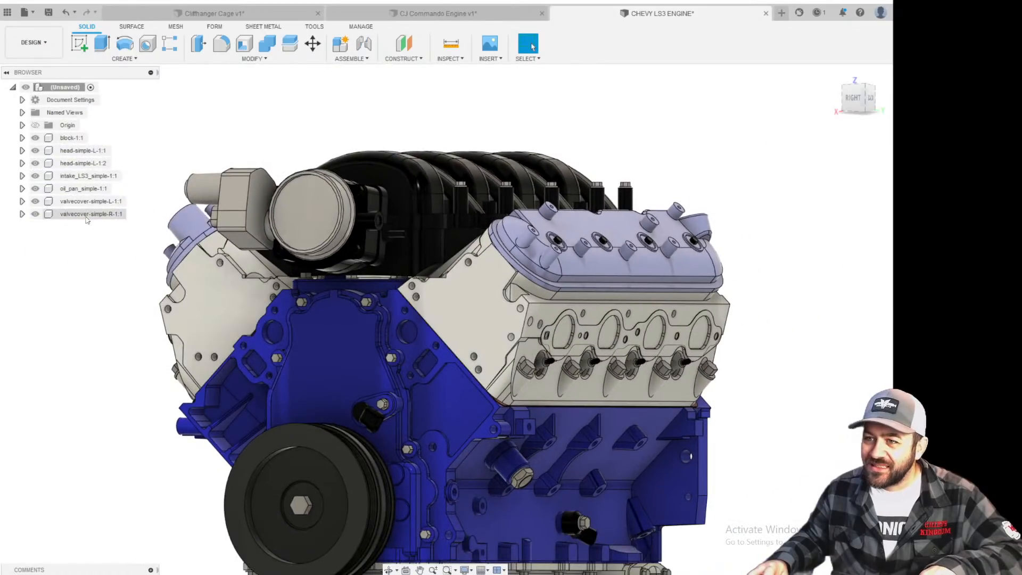
pyautogui.click(338, 339)
pyautogui.scroll(-3, 338, 339)
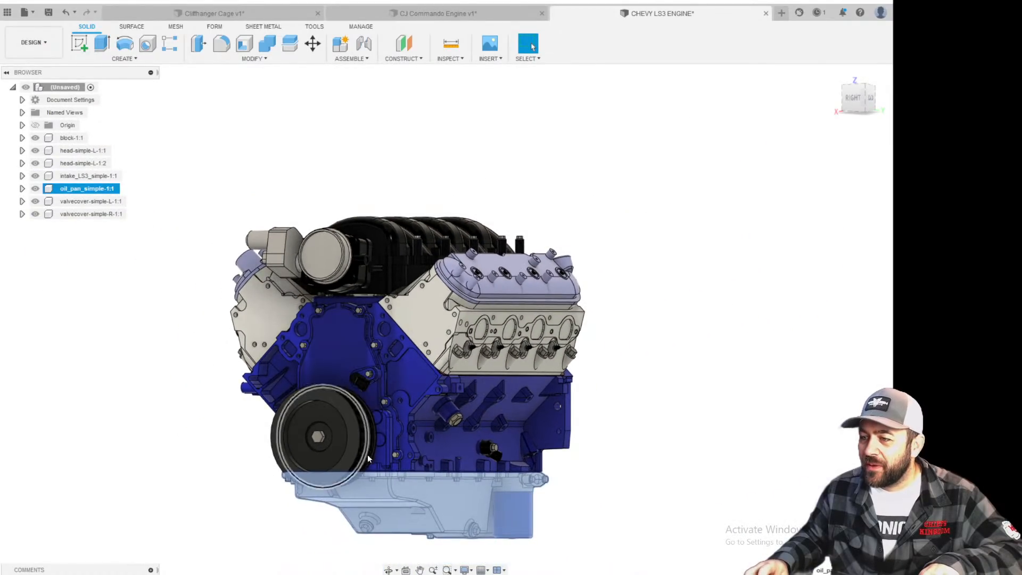
pyautogui.moveTo(430, 542); pyautogui.dragTo(450, 450, button='middle')
pyautogui.scroll(3, 482, 387)
pyautogui.keyDown('shift'); pyautogui.moveTo(482, 387); pyautogui.dragTo(542, 433, button='middle'); pyautogui.keyUp('shift')
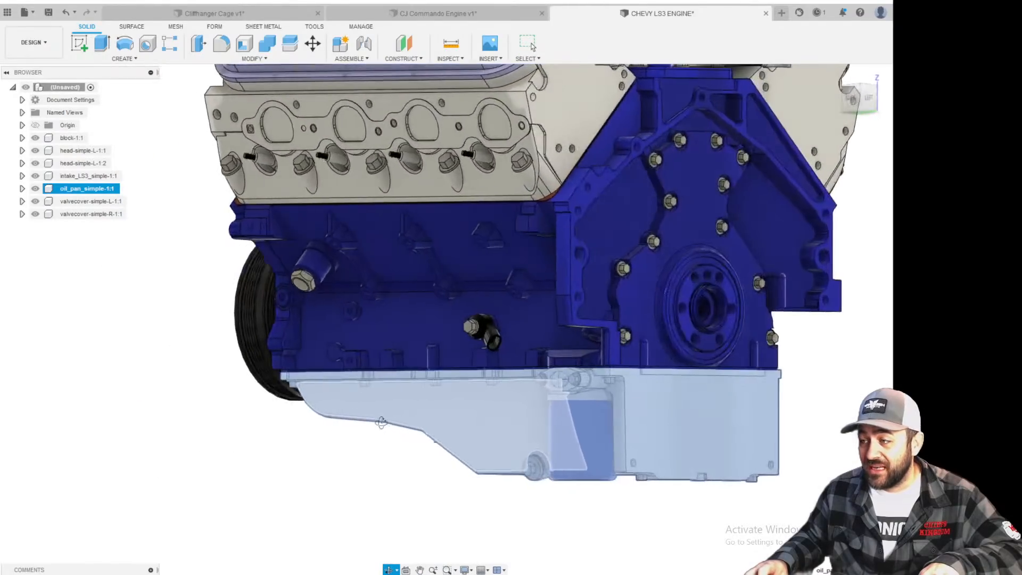
pyautogui.scroll(-3, 543, 434)
pyautogui.keyDown('shift'); pyautogui.moveTo(527, 387); pyautogui.dragTo(595, 403, button='middle'); pyautogui.keyUp('shift')
pyautogui.scroll(2, 561, 460)
pyautogui.scroll(-3, 373, 394)
pyautogui.scroll(3, 373, 393)
# Examine the crankshaft pulley, the side of the block and the spark plugs in the cylinder head.
pyautogui.click(373, 391)
pyautogui.scroll(5, 591, 405)
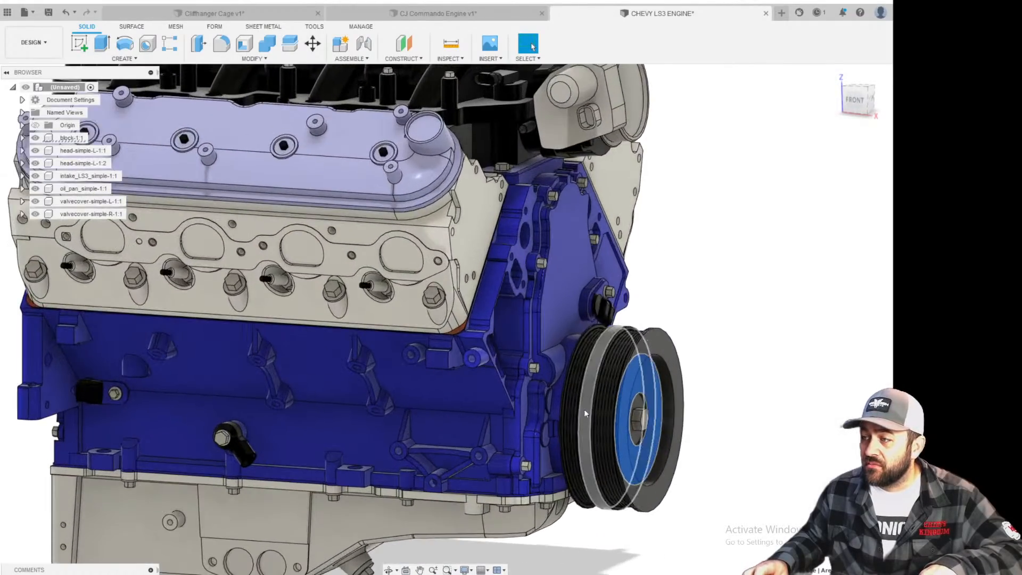
pyautogui.scroll(-5, 520, 257)
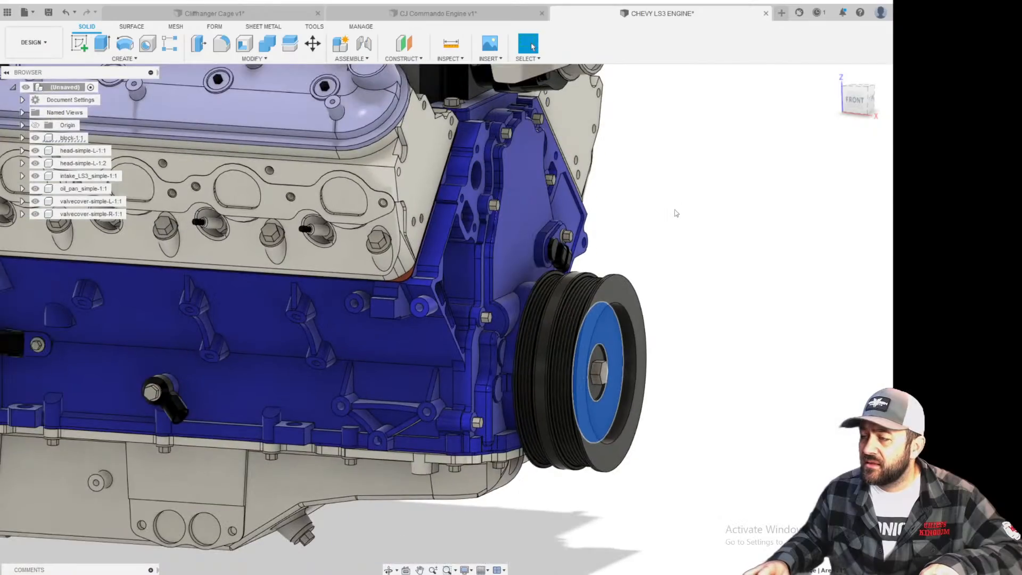
pyautogui.scroll(4, 675, 212)
pyautogui.keyDown('shift'); pyautogui.moveTo(593, 214); pyautogui.dragTo(470, 230, button='middle'); pyautogui.keyUp('shift')
pyautogui.scroll(-4, 479, 237)
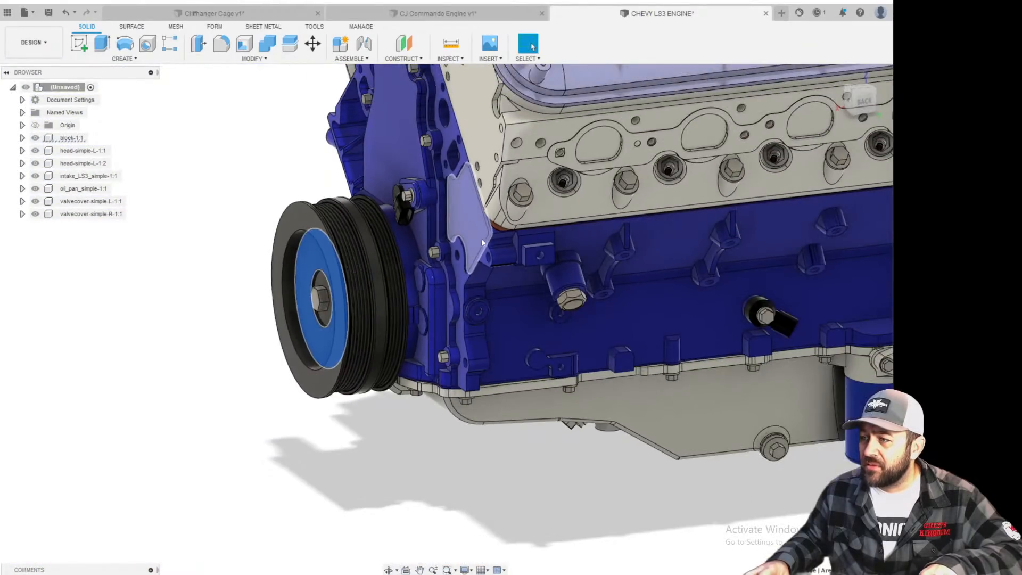
pyautogui.scroll(8, 410, 276)
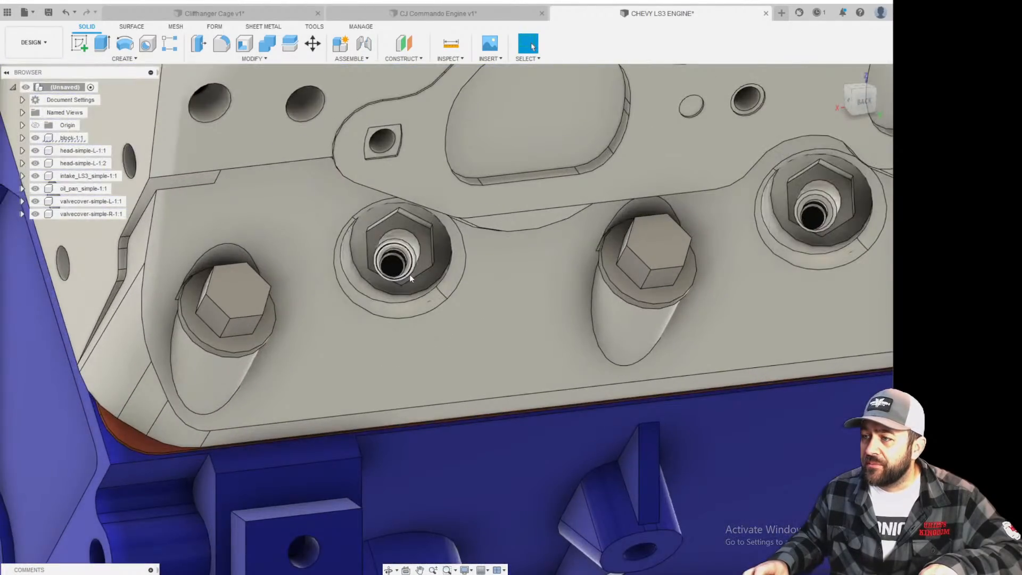
pyautogui.keyDown('shift'); pyautogui.moveTo(410, 273); pyautogui.dragTo(426, 285, button='middle'); pyautogui.keyUp('shift')
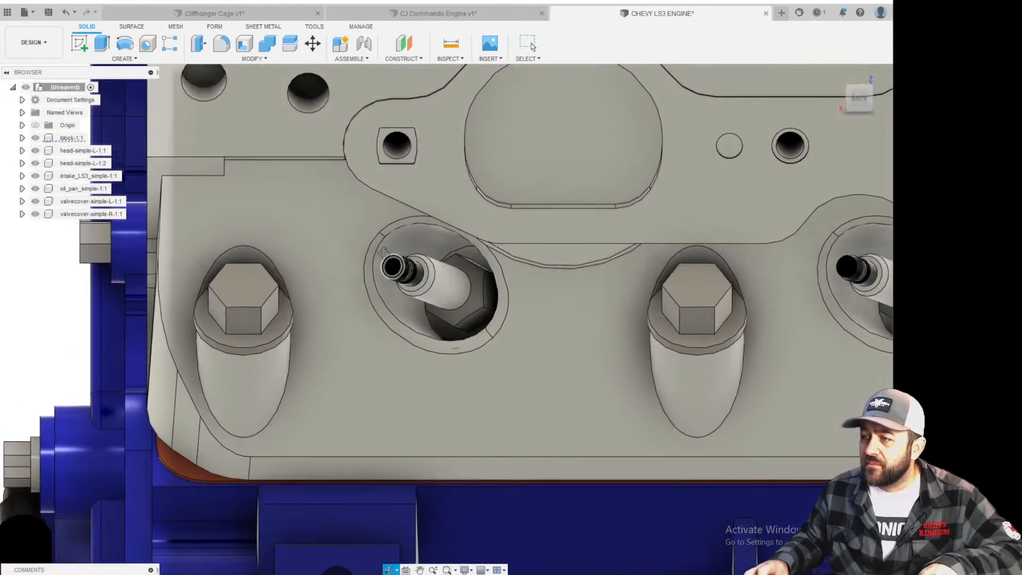
# Save the stripped-down engine design as CHEVY LS3 ENGINE in Admin Project > Nationals Projects.
pyautogui.click(425, 287)
pyautogui.scroll(-10, 426, 292)
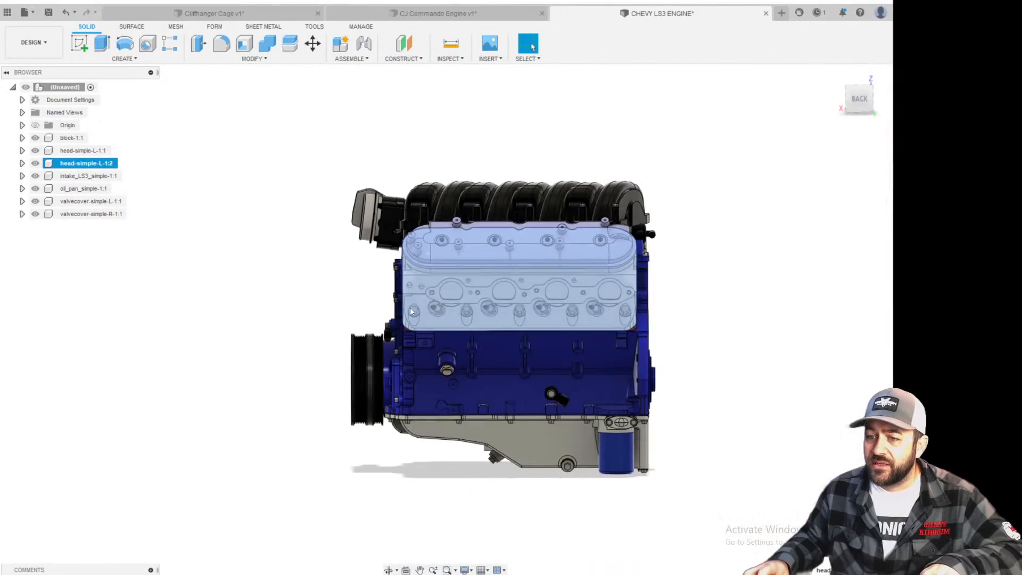
pyautogui.keyDown('shift'); pyautogui.moveTo(437, 301); pyautogui.dragTo(540, 323, button='middle'); pyautogui.keyUp('shift')
pyautogui.click(492, 516)
pyautogui.scroll(-3, 492, 515)
pyautogui.scroll(2, 627, 301)
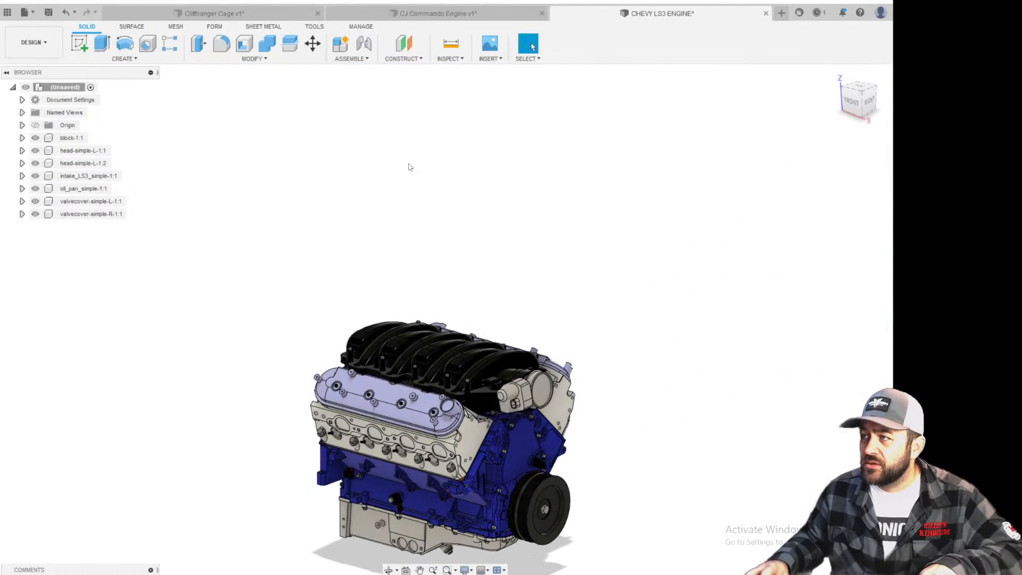
pyautogui.click(48, 12)
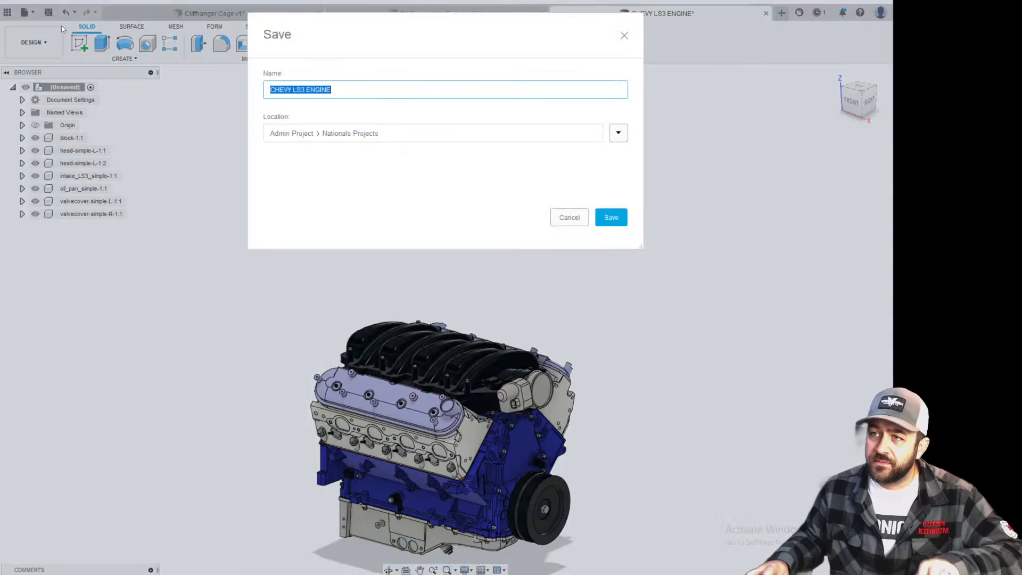
pyautogui.click(610, 217)
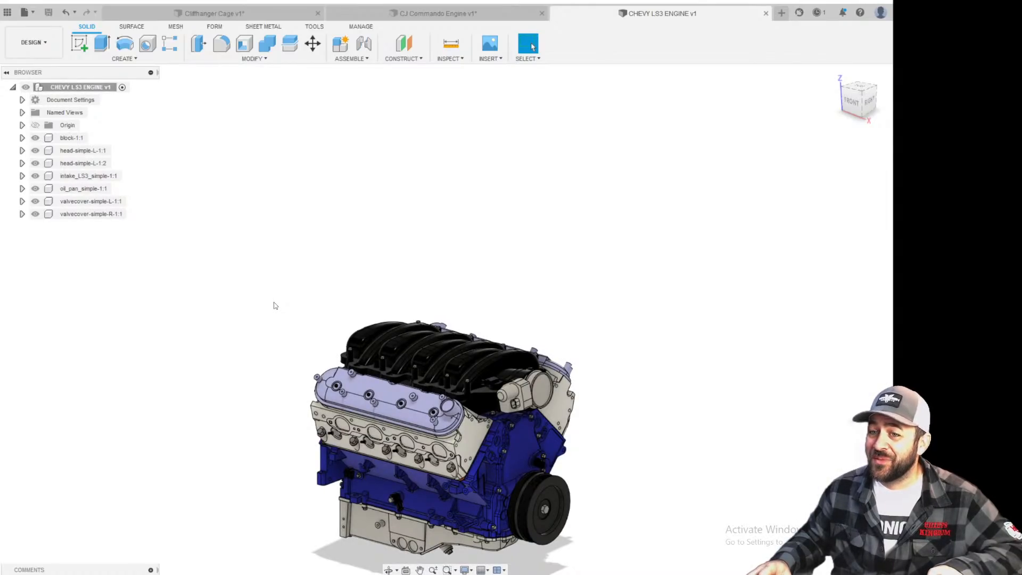
# Examine the simplified engine's intake, valve covers, heads and front pulley from the front corner.
pyautogui.scroll(-4, 334, 416)
pyautogui.scroll(3, 330, 439)
pyautogui.scroll(5, 327, 462)
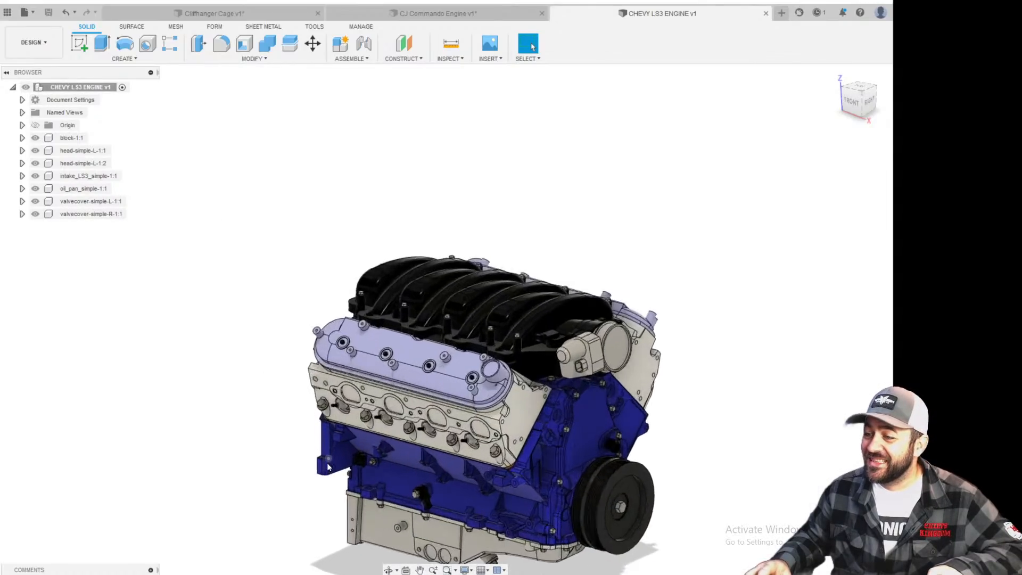
pyautogui.scroll(-2, 529, 295)
pyautogui.moveTo(462, 299)
pyautogui.keyDown('shift'); pyautogui.mouseDown(button='middle')
pyautogui.moveTo(477, 292)
pyautogui.moveTo(407, 288)
pyautogui.moveTo(473, 287)
pyautogui.mouseUp(button='middle'); pyautogui.keyUp('shift')
pyautogui.moveTo(479, 170); pyautogui.dragTo(412, 166)
pyautogui.press('Escape')
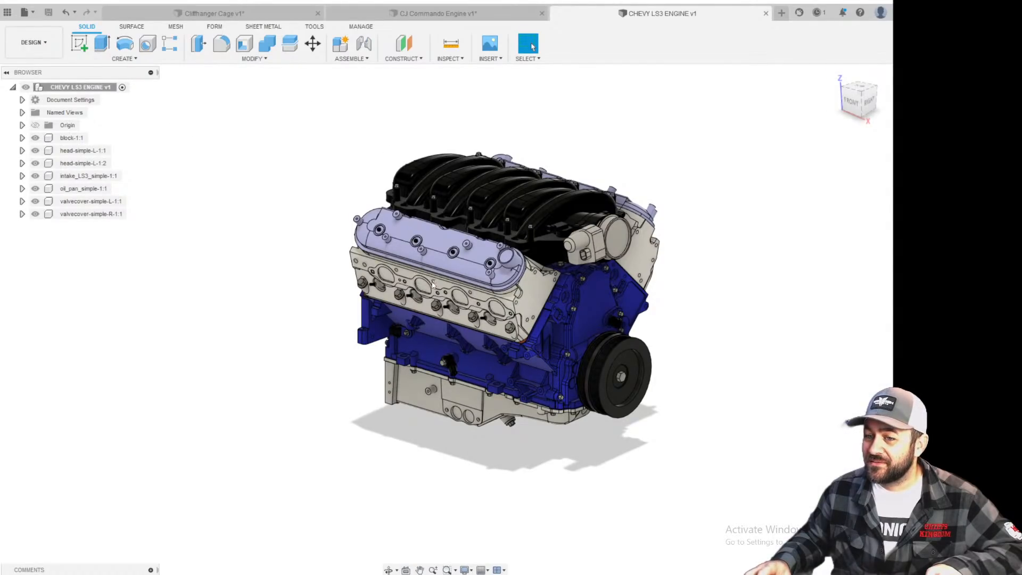
pyautogui.scroll(3, 432, 286)
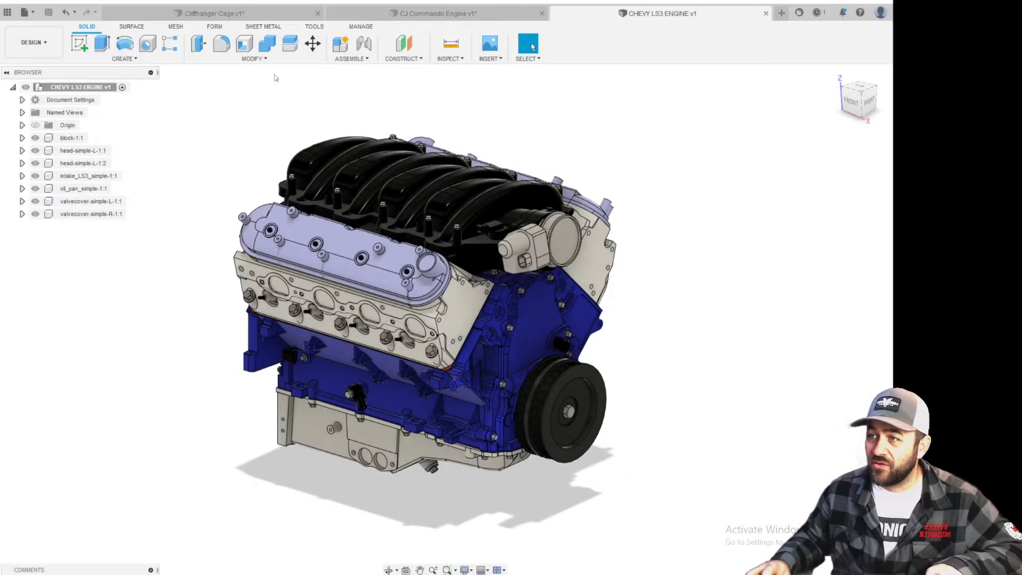
pyautogui.scroll(4, 491, 330)
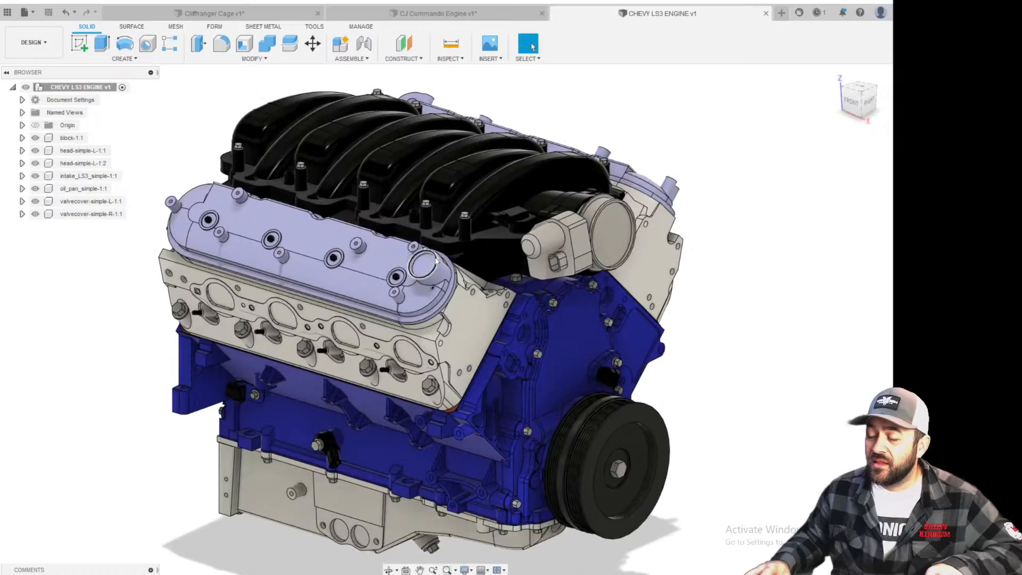
pyautogui.moveTo(492, 327)
pyautogui.keyDown('shift'); pyautogui.mouseDown(button='middle')
pyautogui.moveTo(598, 327)
pyautogui.moveTo(497, 327)
pyautogui.mouseUp(button='middle'); pyautogui.keyUp('shift')
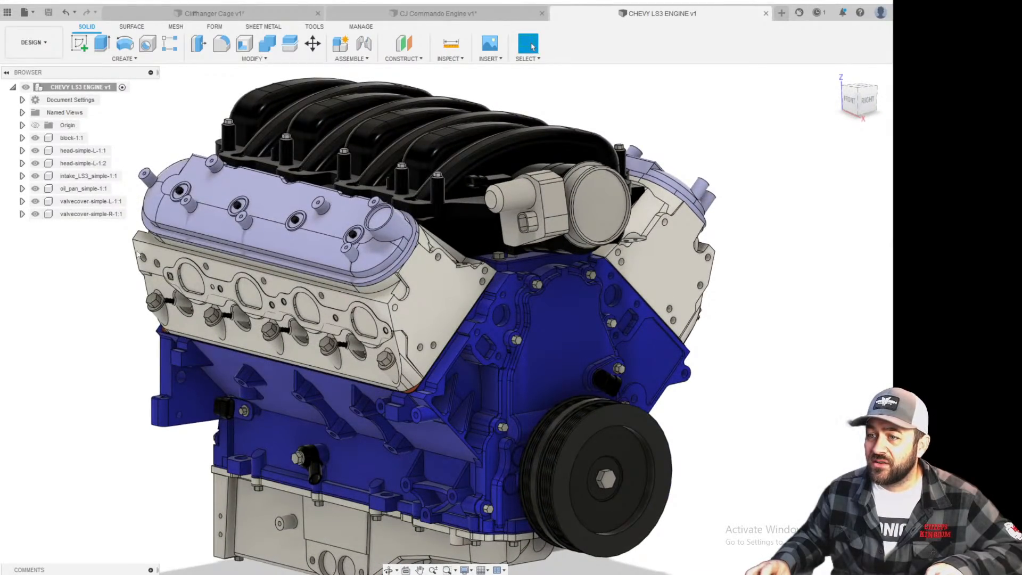
# Temporarily hide both valve covers to inspect the cylinder heads beneath, and show the covers again.
pyautogui.click(35, 213)
pyautogui.click(35, 201)
pyautogui.scroll(-4, 165, 271)
pyautogui.keyDown('shift'); pyautogui.moveTo(510, 236); pyautogui.dragTo(474, 229, button='middle'); pyautogui.keyUp('shift')
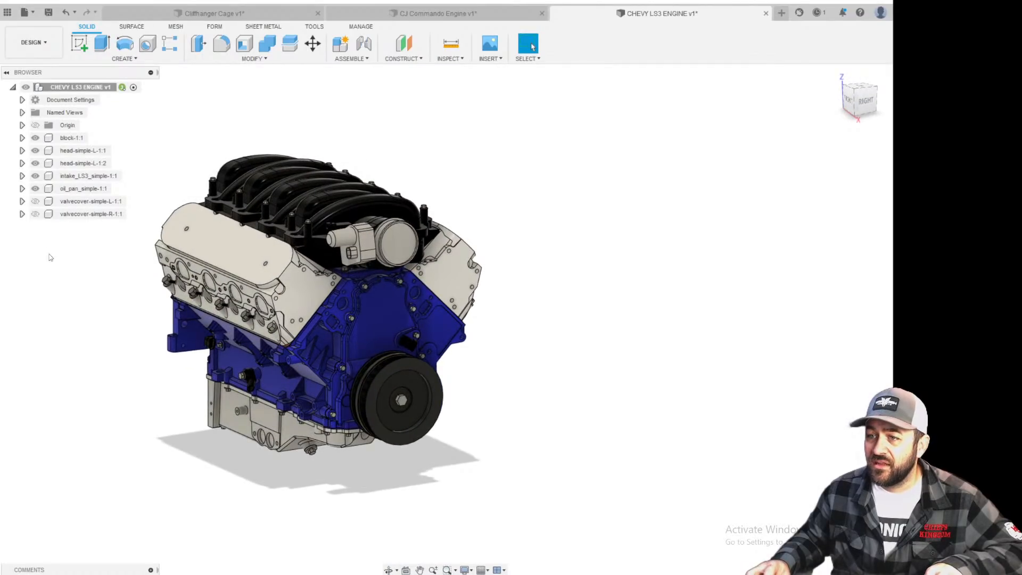
pyautogui.click(35, 214)
pyautogui.click(36, 201)
pyautogui.scroll(4, 265, 261)
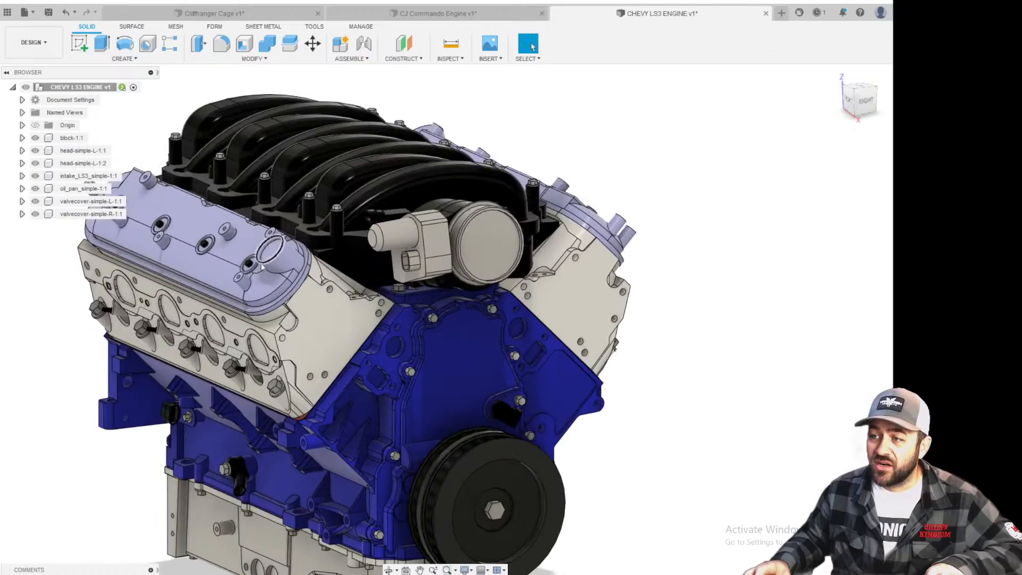
pyautogui.scroll(-4, 439, 317)
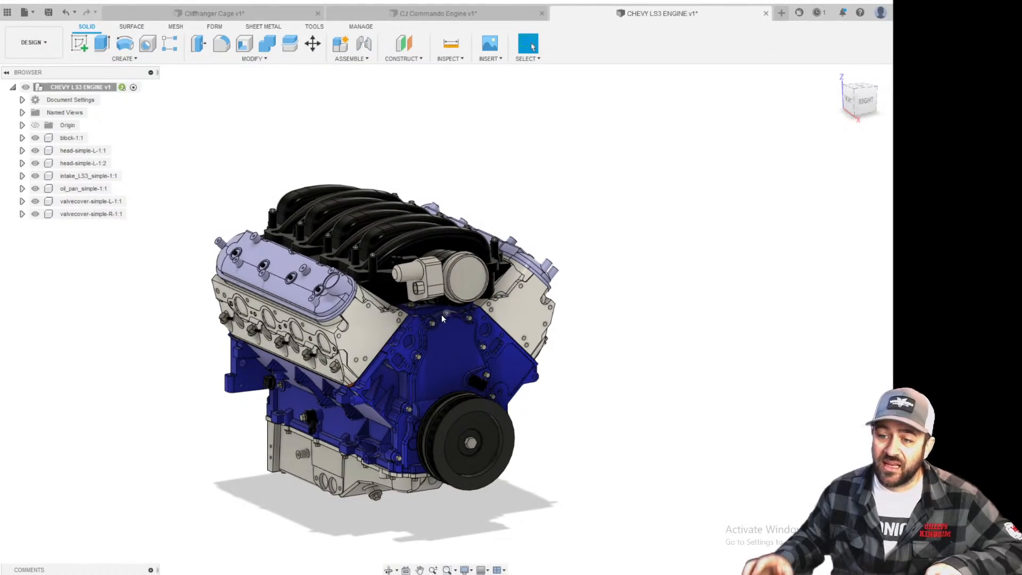
pyautogui.scroll(4, 383, 230)
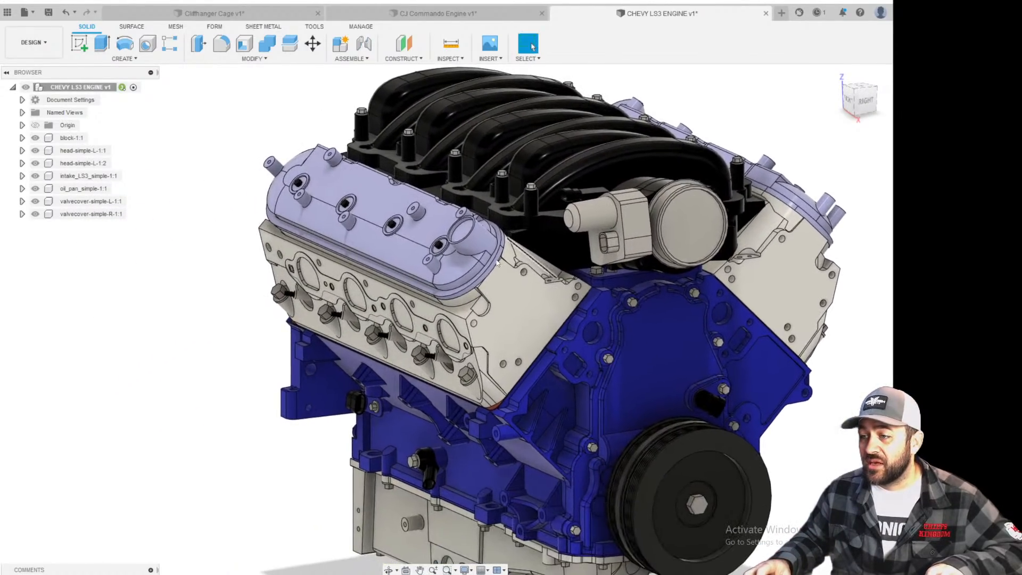
pyautogui.scroll(-3, 497, 263)
pyautogui.keyDown('shift'); pyautogui.moveTo(496, 263); pyautogui.dragTo(479, 154, button='middle'); pyautogui.keyUp('shift')
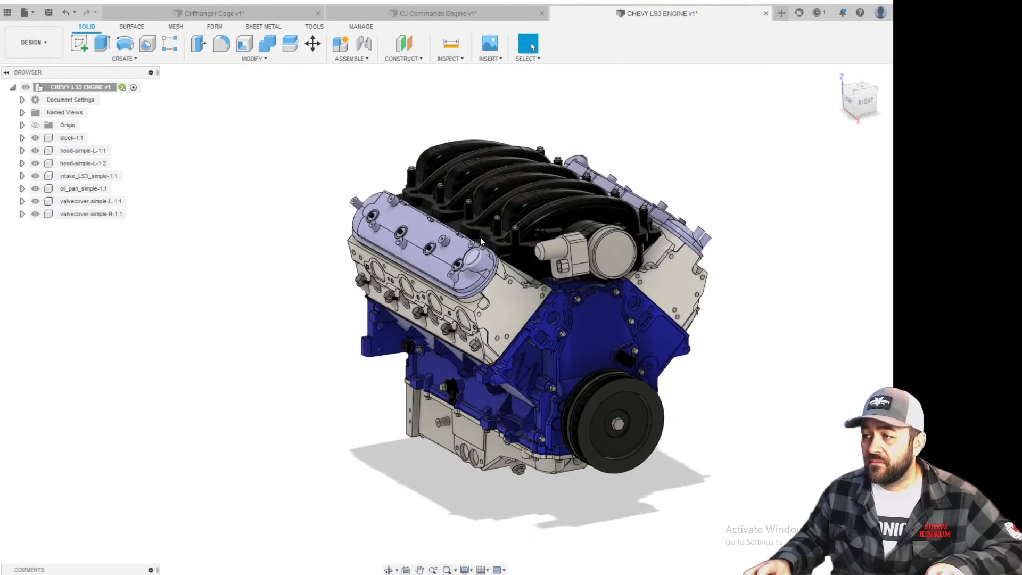
# Switch to the CJ Commando Engine design and start a Derive from CHEVY LS3 ENGINE, saving the source design first.
pyautogui.click(432, 15)
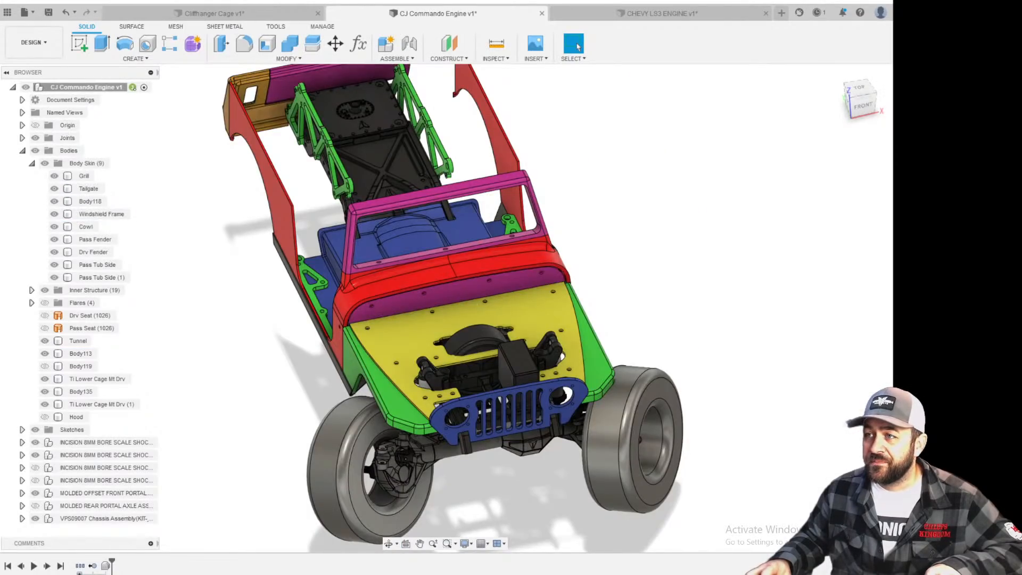
pyautogui.click(542, 59)
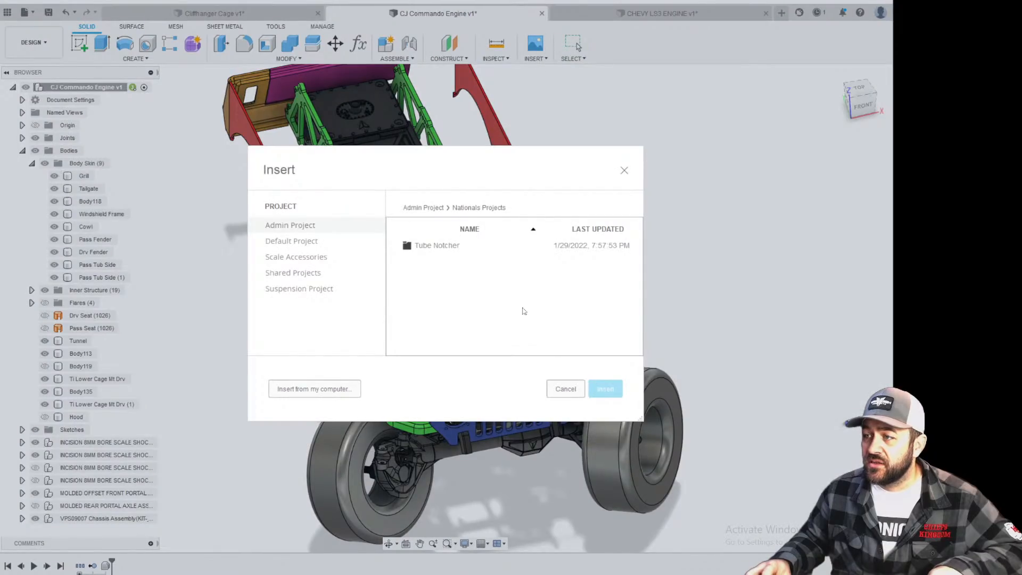
pyautogui.click(565, 389)
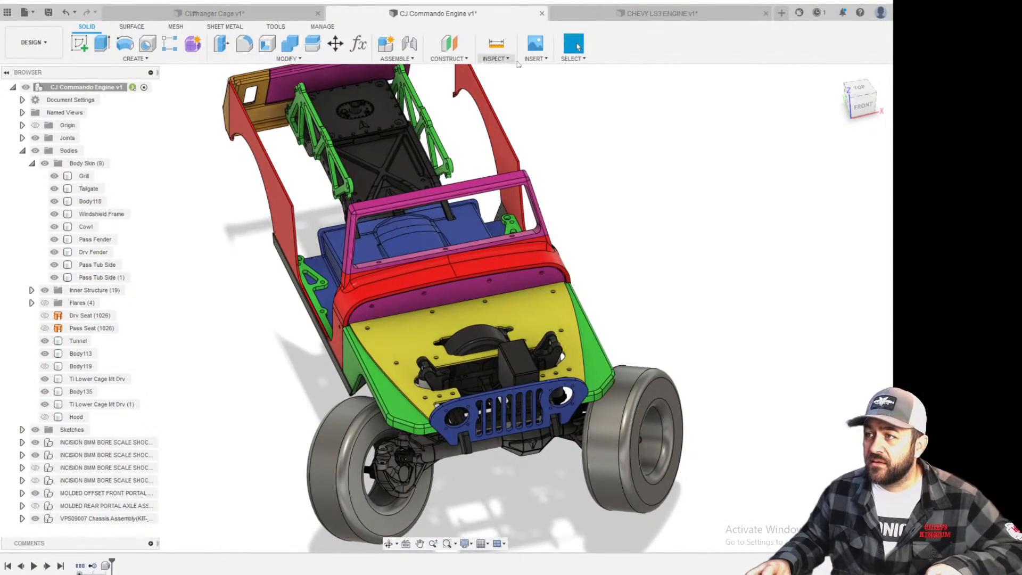
pyautogui.click(535, 58)
pyautogui.click(534, 78)
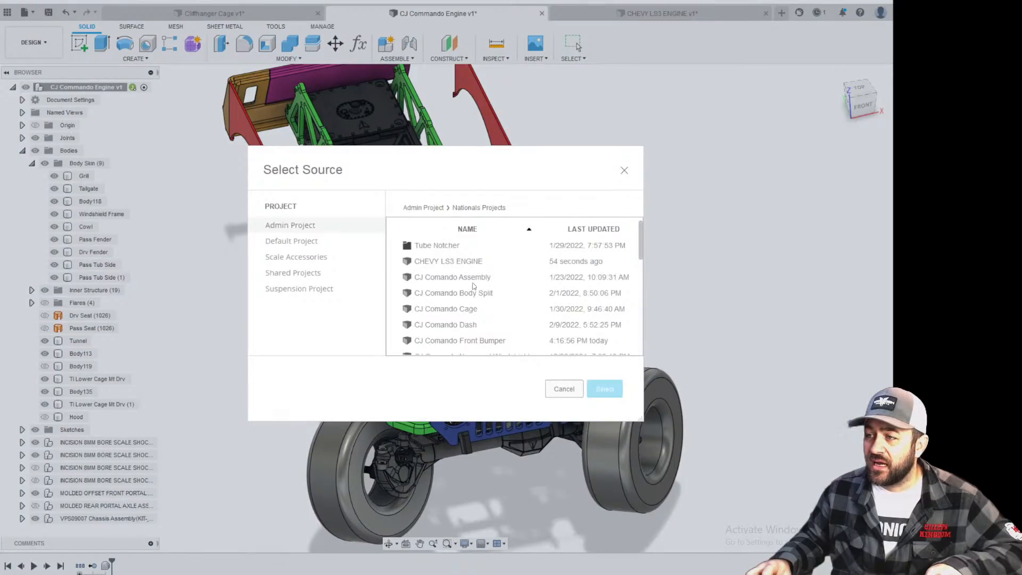
pyautogui.click(455, 262)
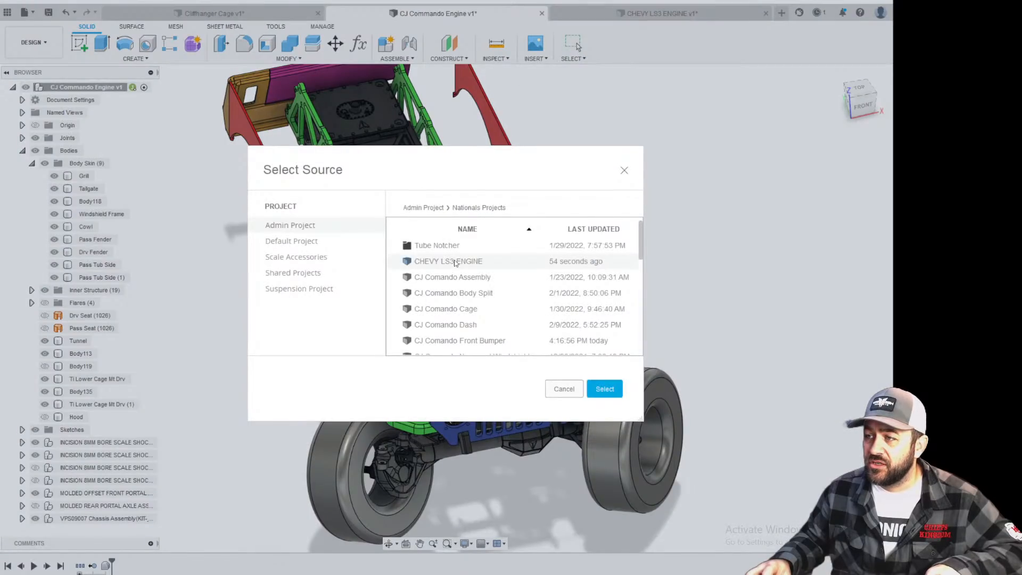
pyautogui.click(604, 391)
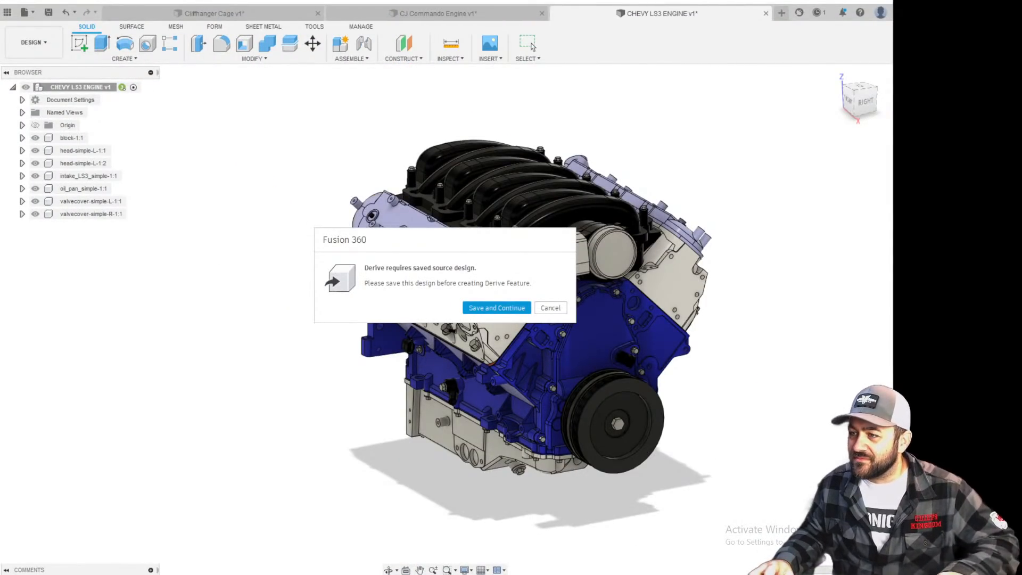
pyautogui.click(493, 312)
pyautogui.click(458, 314)
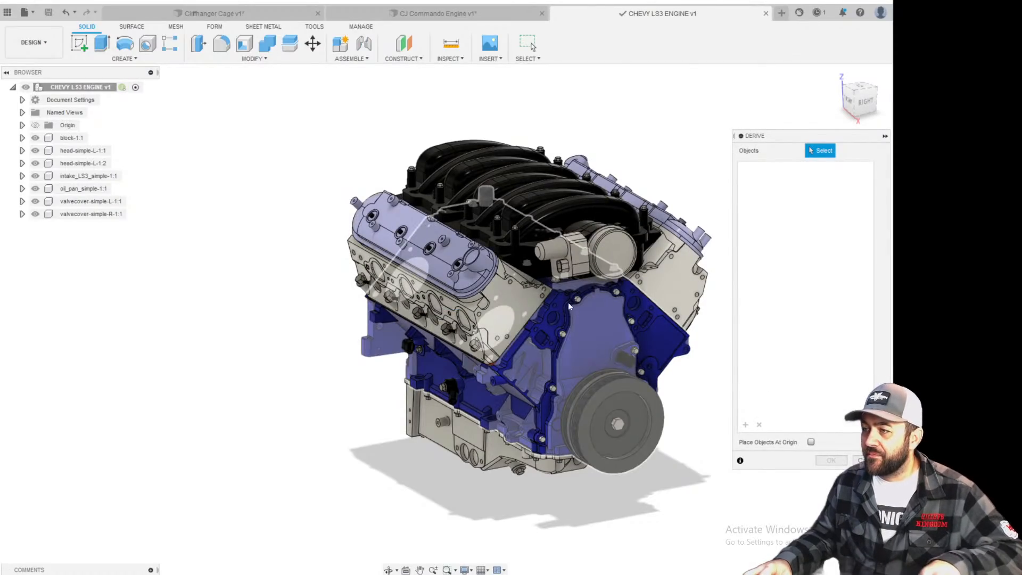
# Derive all seven engine components, from block to valvecover-simple-R, into the CJ Commando Engine design.
pyautogui.scroll(3, 569, 307)
pyautogui.scroll(-4, 399, 74)
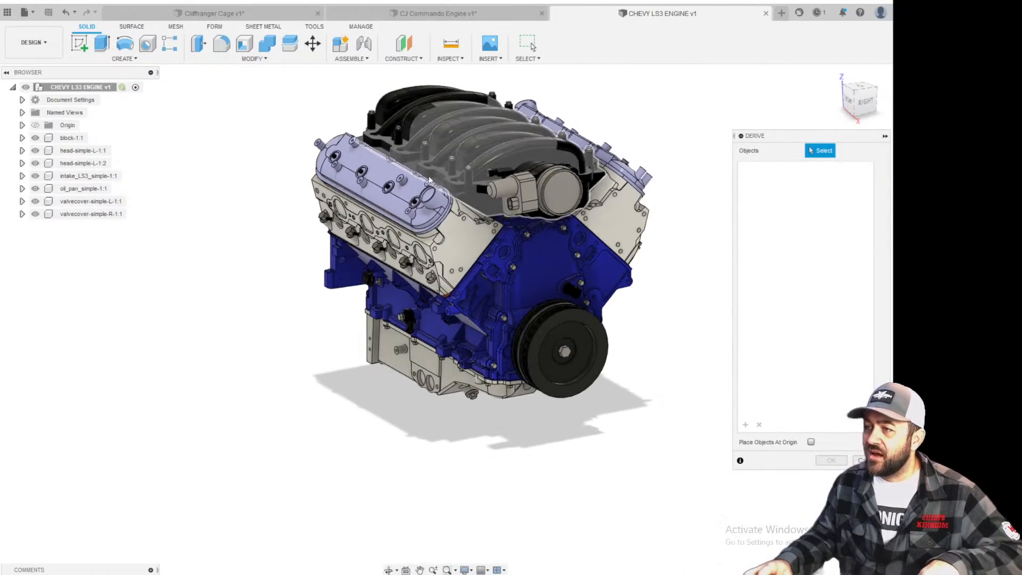
pyautogui.click(63, 137)
pyautogui.keyDown('shift'); pyautogui.click(86, 214); pyautogui.keyUp('shift')
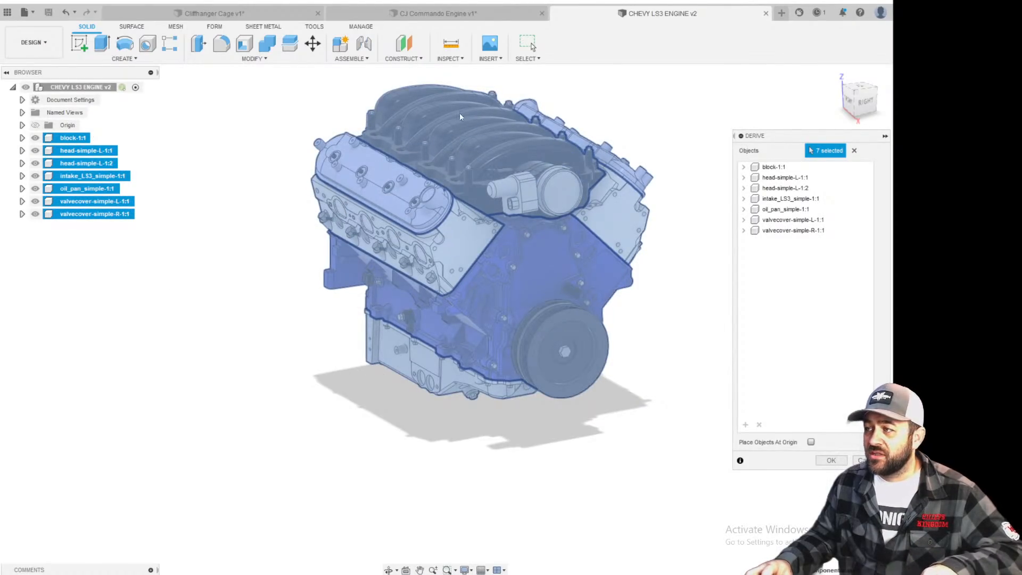
pyautogui.click(837, 462)
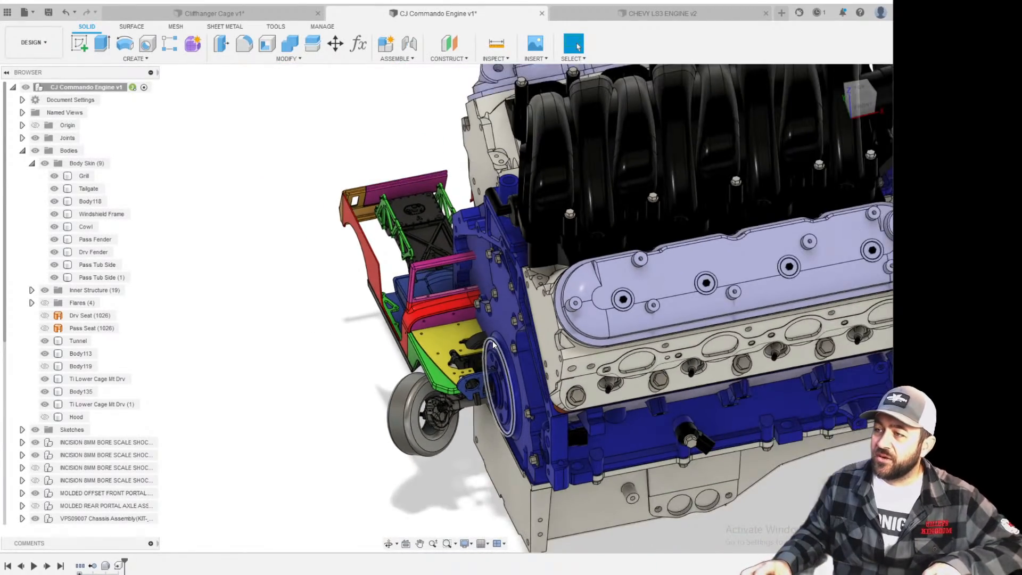
# Collapse the Body Skin folder and break the link of all seven derived engine components.
pyautogui.scroll(-3, 493, 346)
pyautogui.scroll(-2, 585, 270)
pyautogui.keyDown('shift'); pyautogui.moveTo(585, 270); pyautogui.dragTo(476, 279, button='middle'); pyautogui.keyUp('shift')
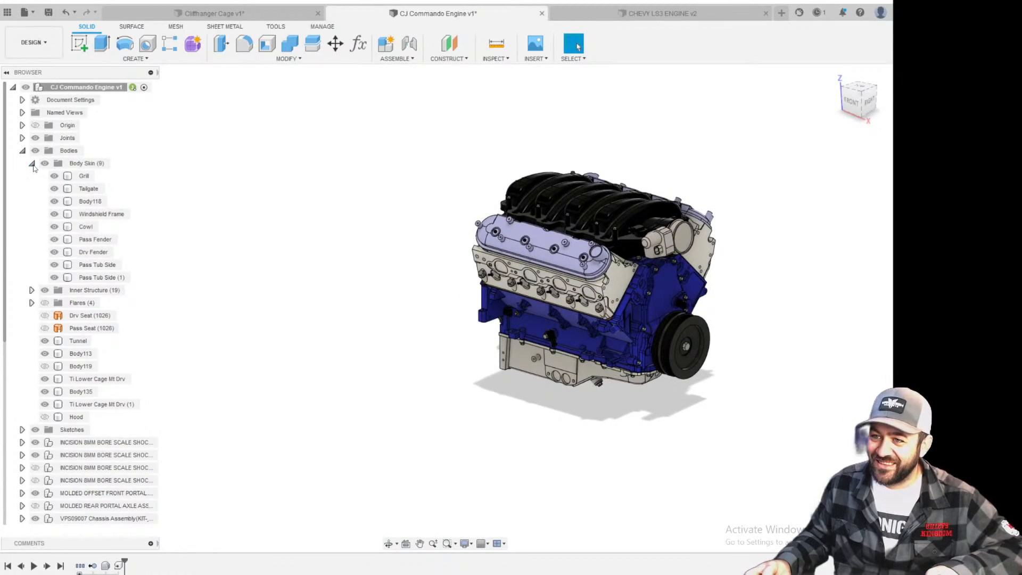
pyautogui.click(32, 164)
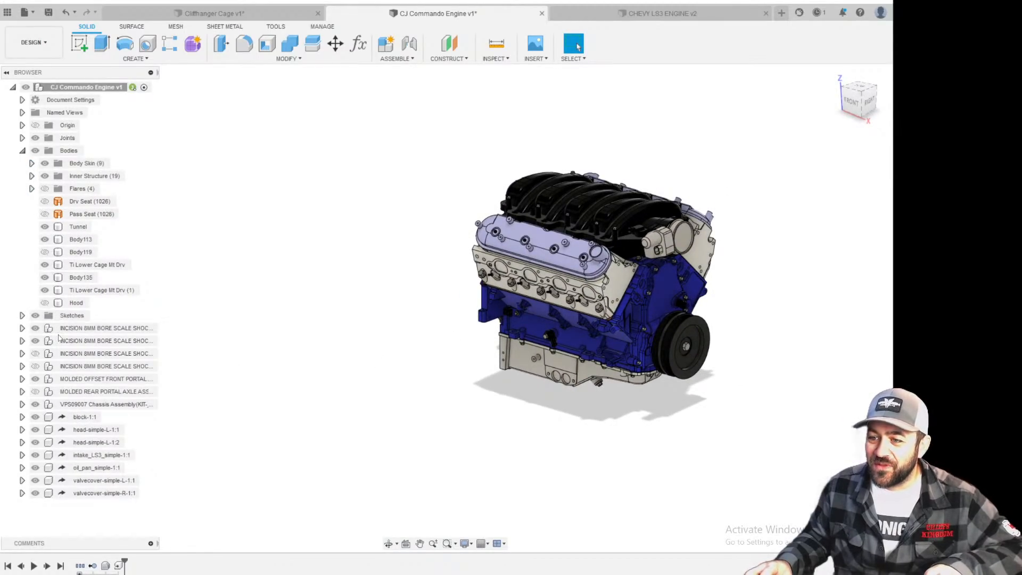
pyautogui.click(81, 418)
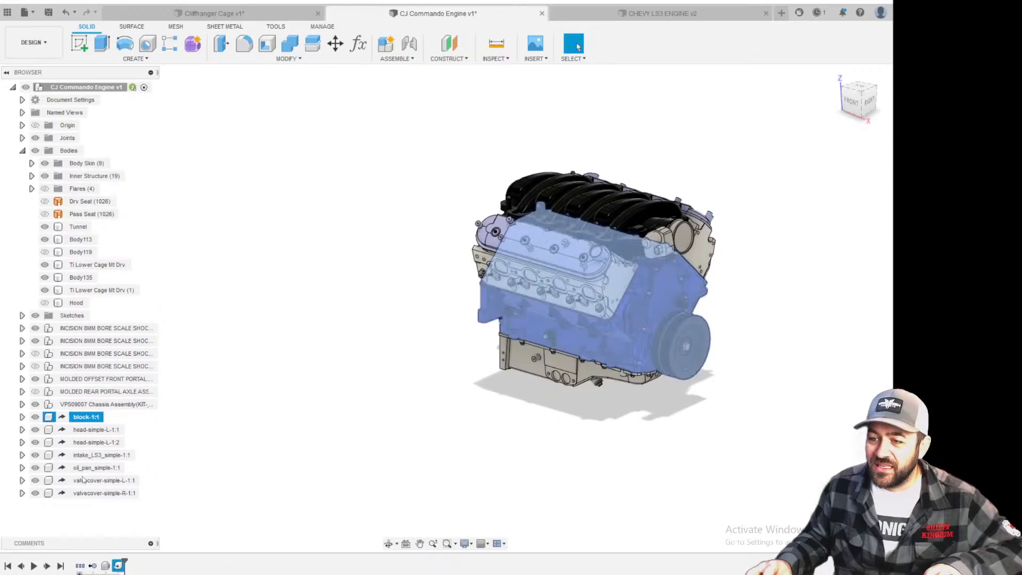
pyautogui.keyDown('shift'); pyautogui.click(84, 493); pyautogui.keyUp('shift')
pyautogui.rightClick(82, 491)
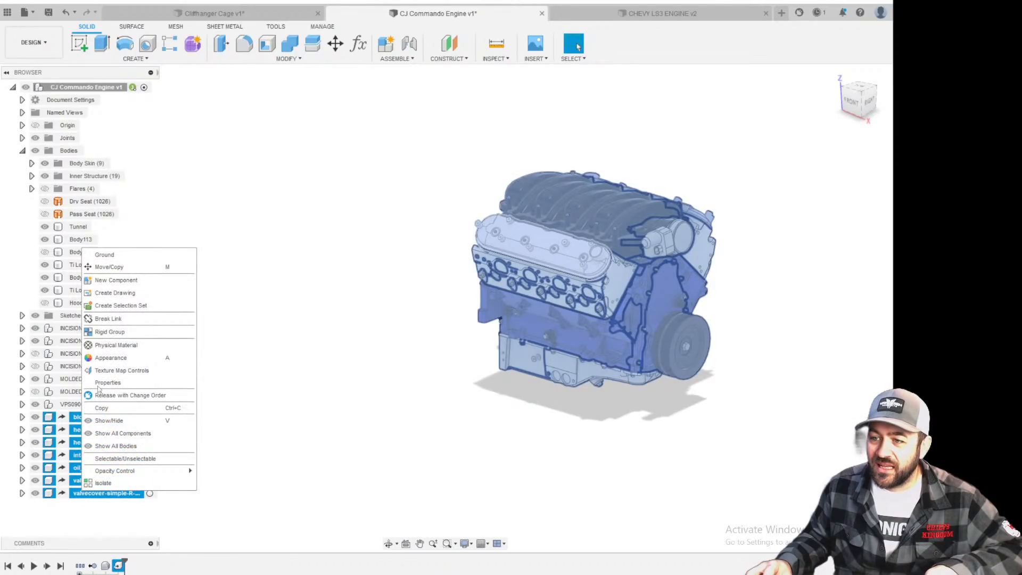
pyautogui.click(101, 320)
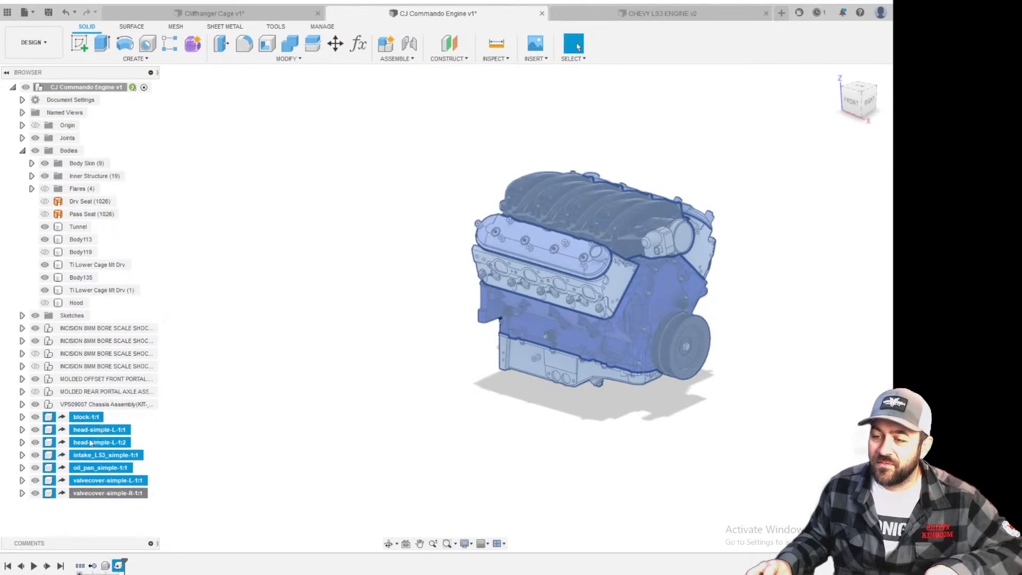
# Join the seven engine components, block through valvecover-simple-R, in a rigid group with child components included.
pyautogui.click(75, 416)
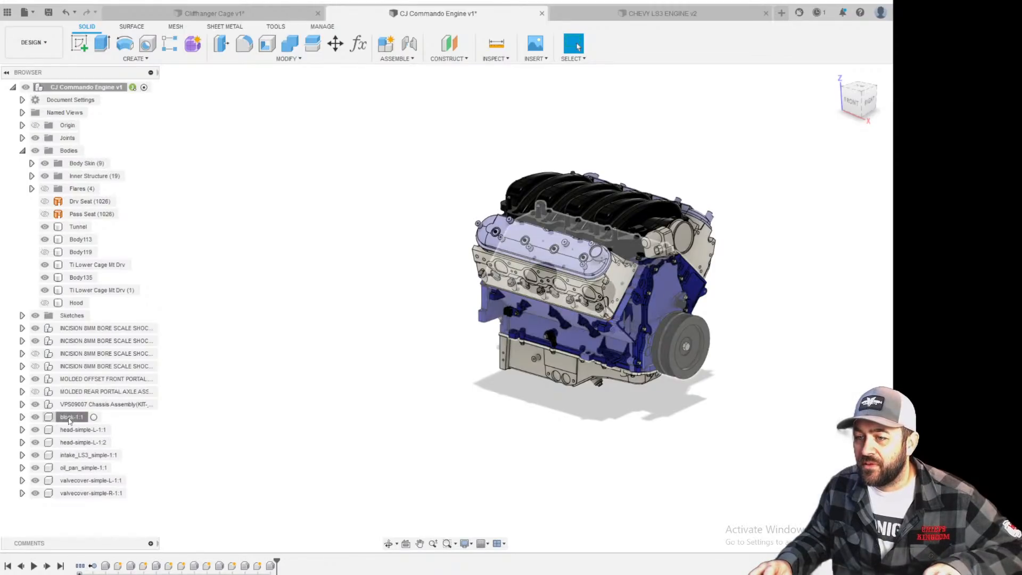
pyautogui.keyDown('shift'); pyautogui.click(81, 494); pyautogui.keyUp('shift')
pyautogui.rightClick(82, 496)
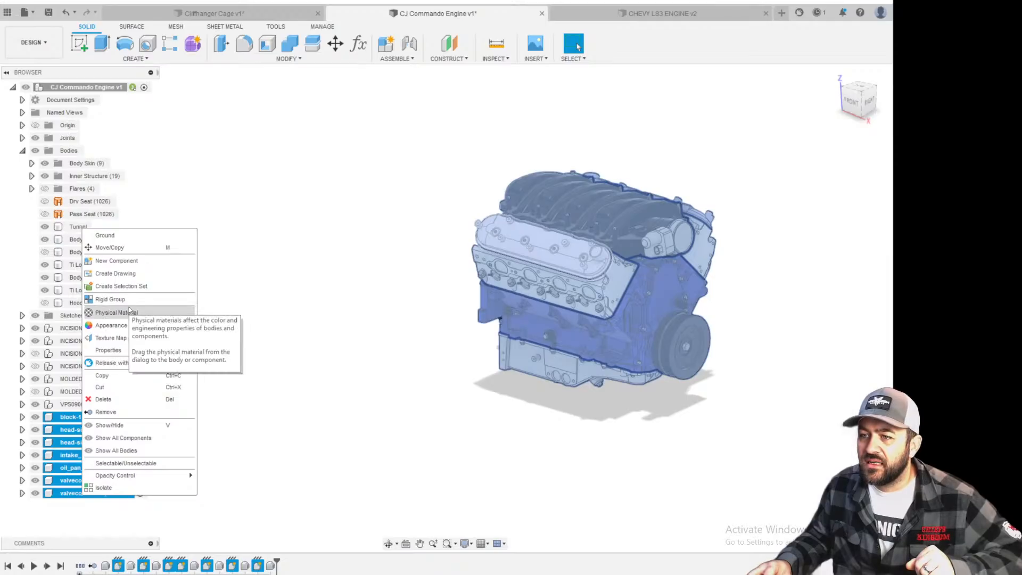
pyautogui.click(125, 299)
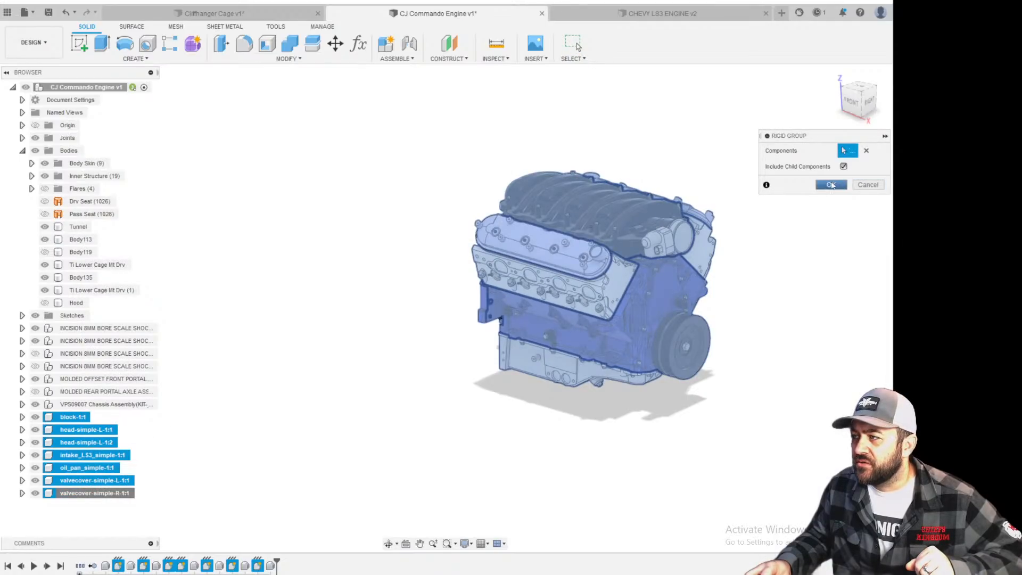
pyautogui.click(831, 185)
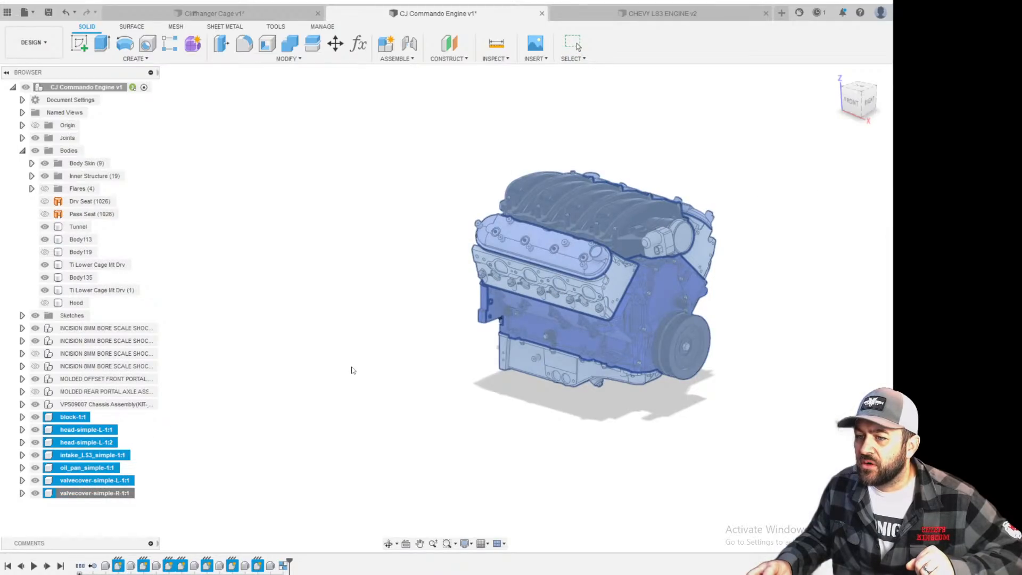
pyautogui.press('Escape')
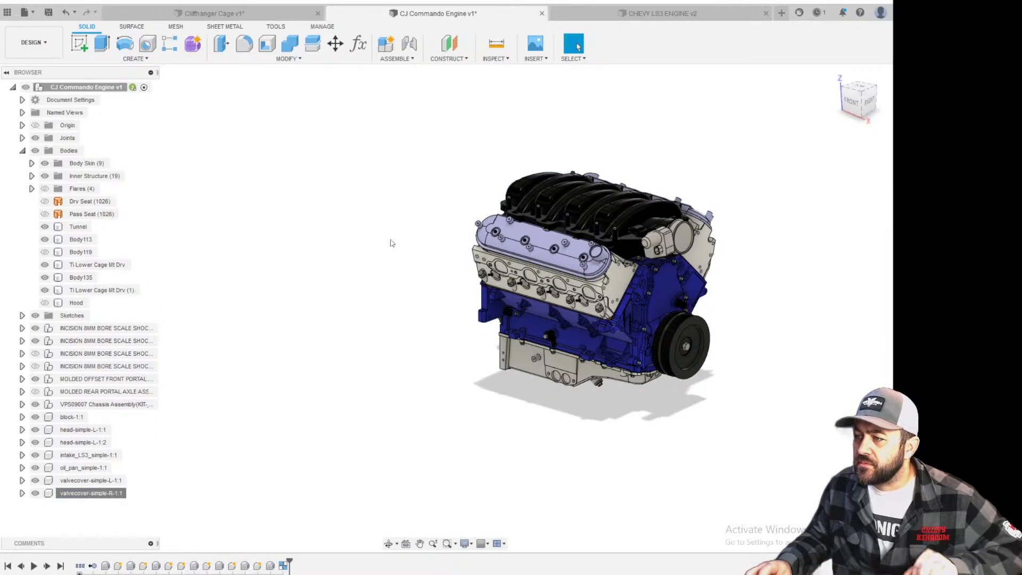
pyautogui.keyDown('shift'); pyautogui.moveTo(376, 292); pyautogui.dragTo(658, 243, button='middle'); pyautogui.keyUp('shift')
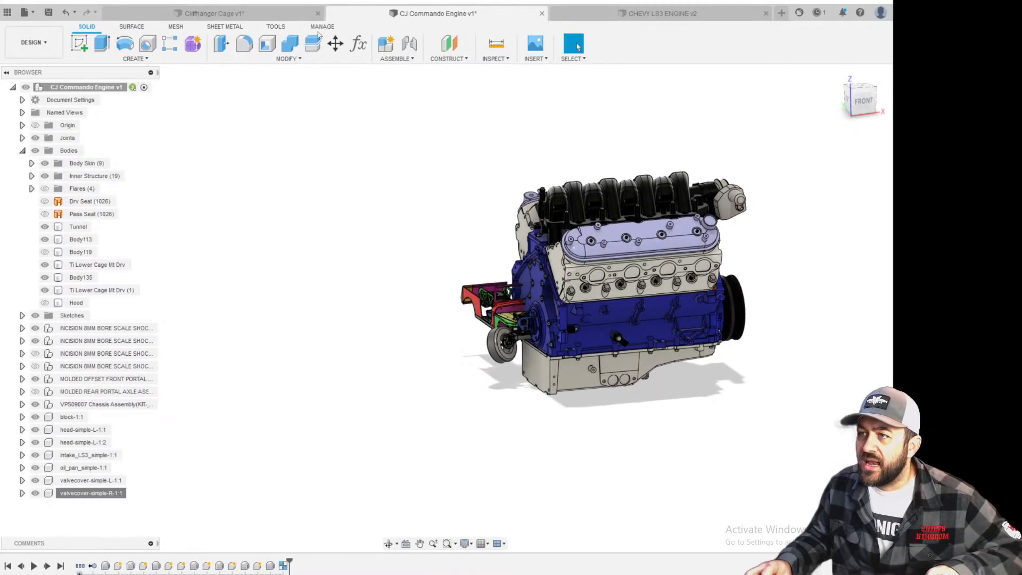
pyautogui.click(287, 57)
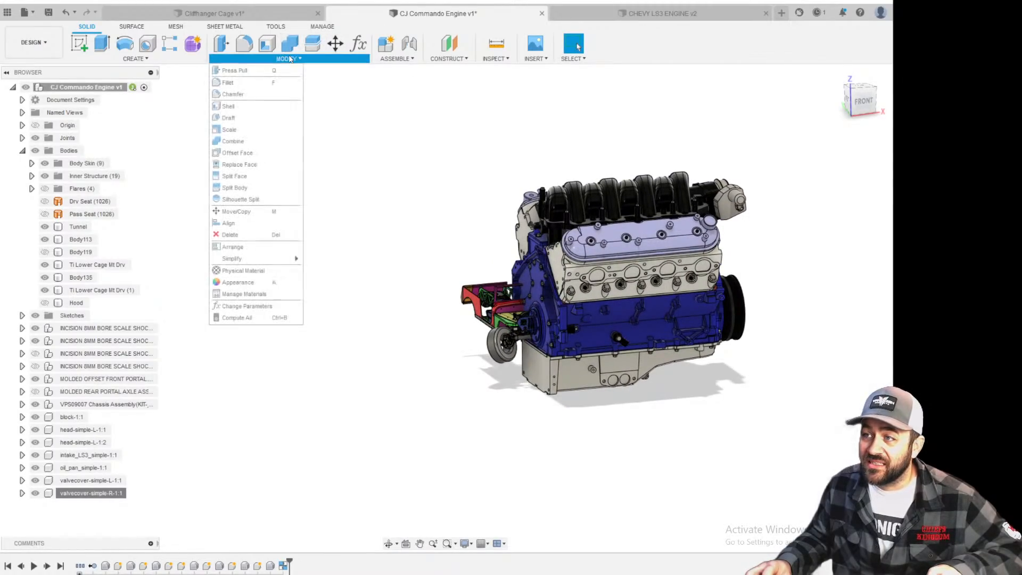
pyautogui.click(234, 129)
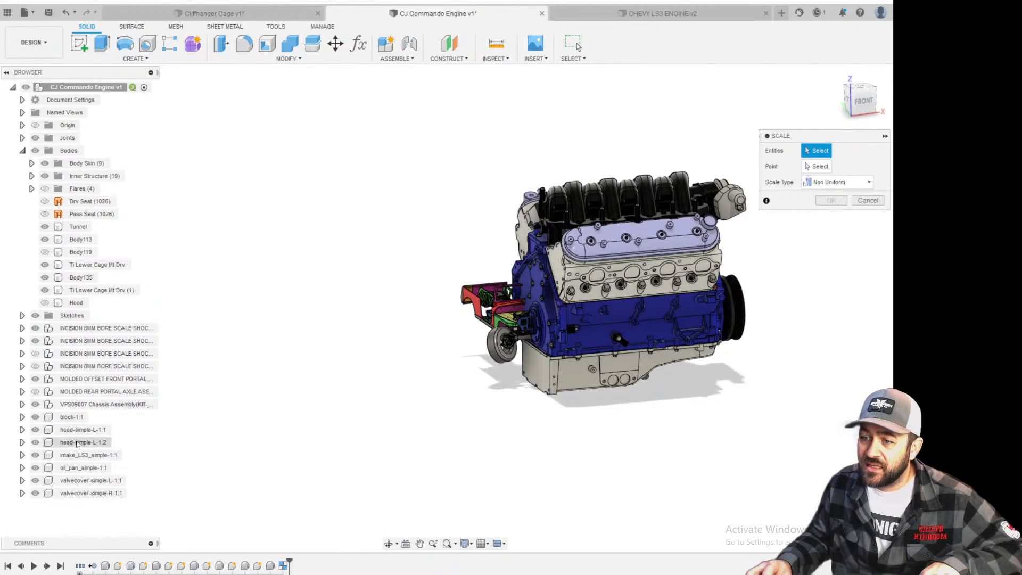
pyautogui.doubleClick(74, 417)
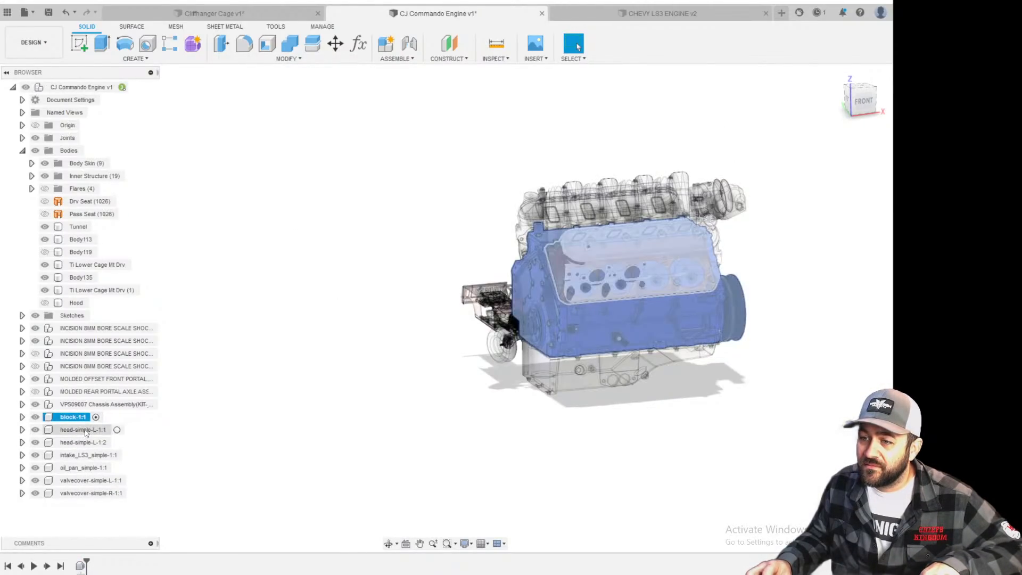
pyautogui.keyDown('shift'); pyautogui.click(85, 442); pyautogui.keyUp('shift')
pyautogui.keyDown('ctrl'); pyautogui.click(85, 455); pyautogui.keyUp('ctrl')
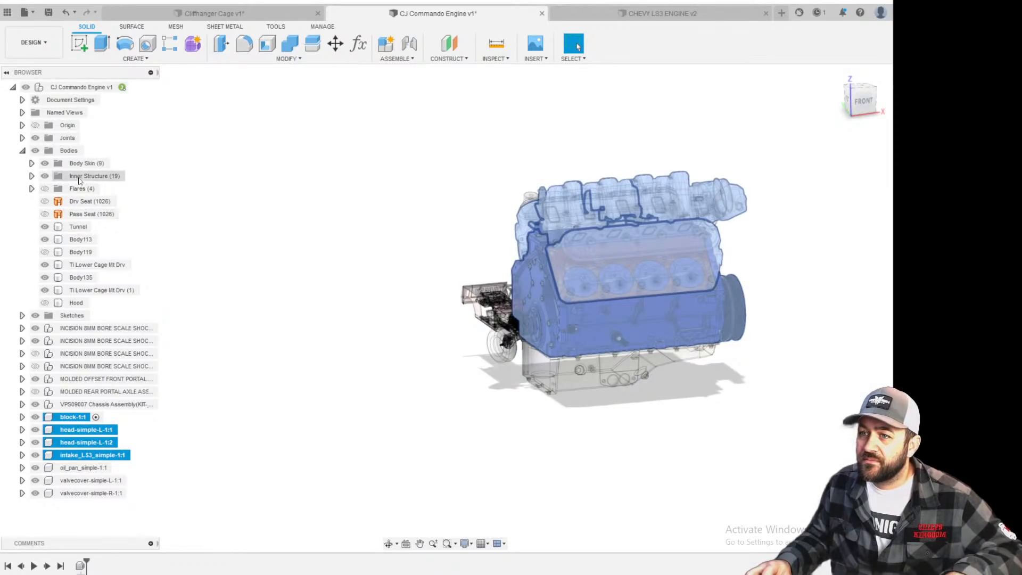
pyautogui.click(132, 87)
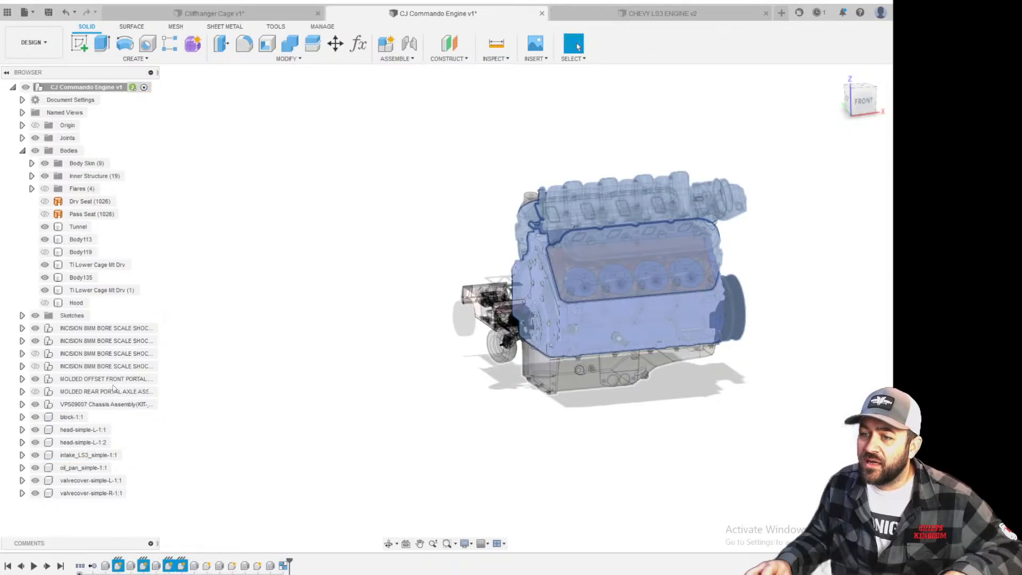
# Undo the rigid group and the engine derive in the CJ Commando Engine design, and switch to the CHEVY LS3 ENGINE design.
pyautogui.scroll(3, 756, 239)
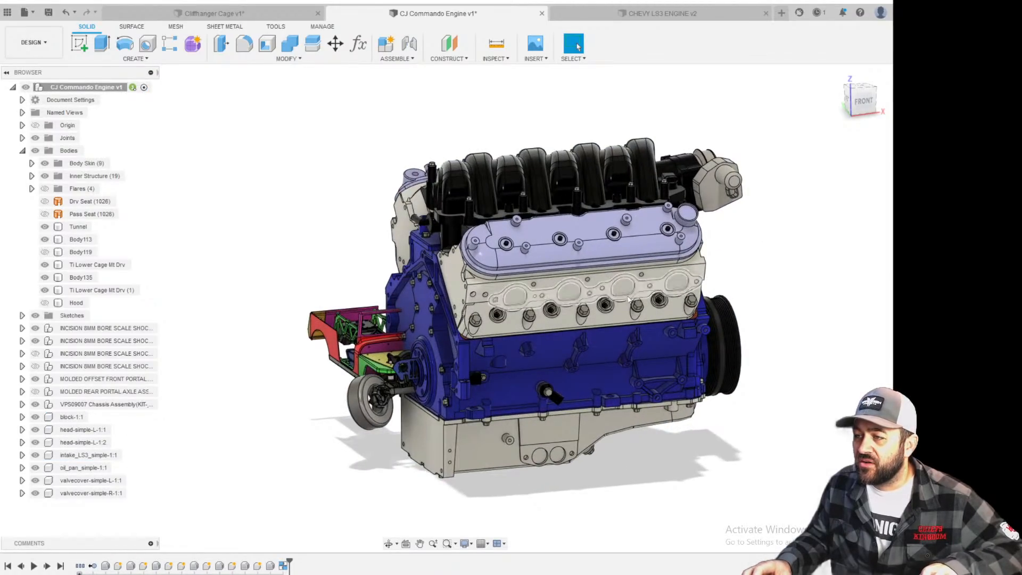
pyautogui.scroll(-3, 628, 283)
pyautogui.keyDown('shift'); pyautogui.moveTo(461, 270); pyautogui.dragTo(526, 271, button='middle'); pyautogui.keyUp('shift')
pyautogui.scroll(3, 526, 270)
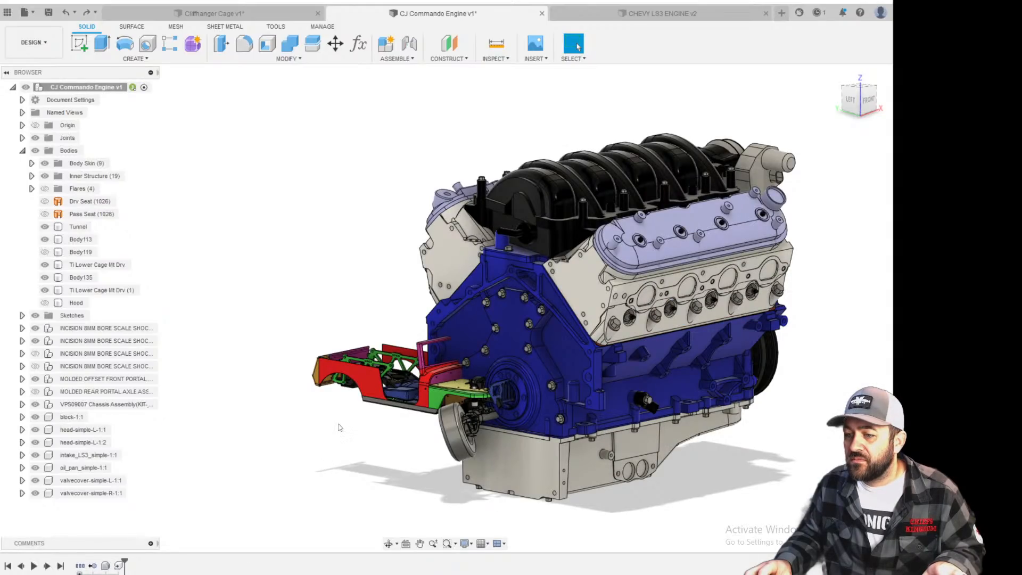
pyautogui.scroll(-1, 339, 427)
pyautogui.hotkey('ctrl', 'z')
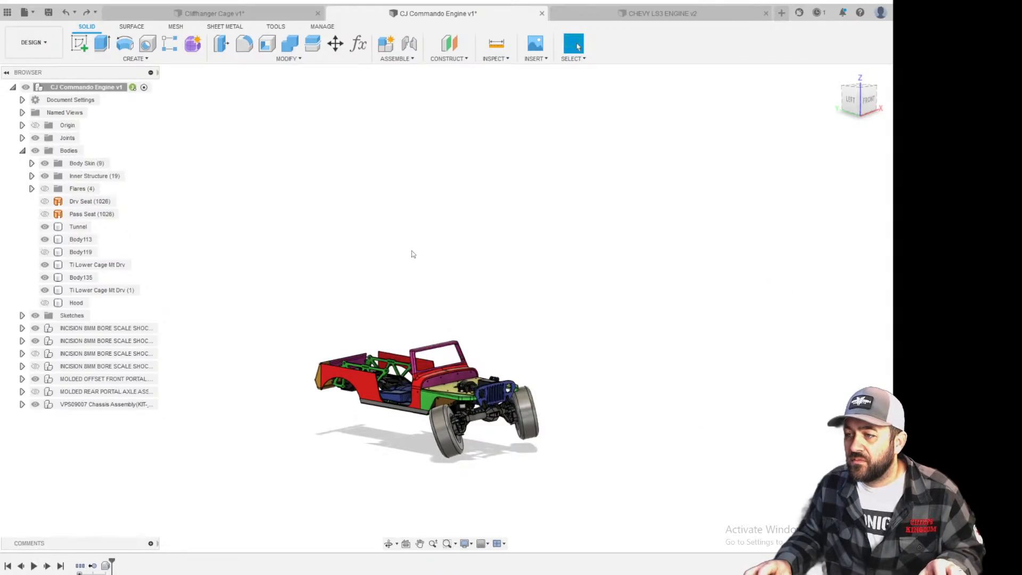
pyautogui.click(641, 11)
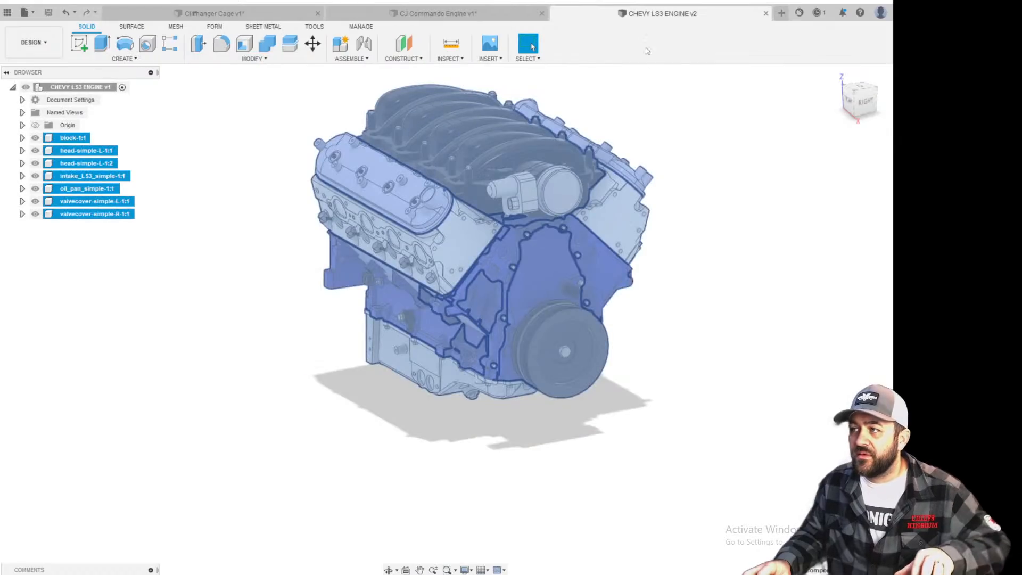
# Set up a Join Combine with the block as target body and both heads, the intake and the oil pan as tool bodies.
pyautogui.click(267, 43)
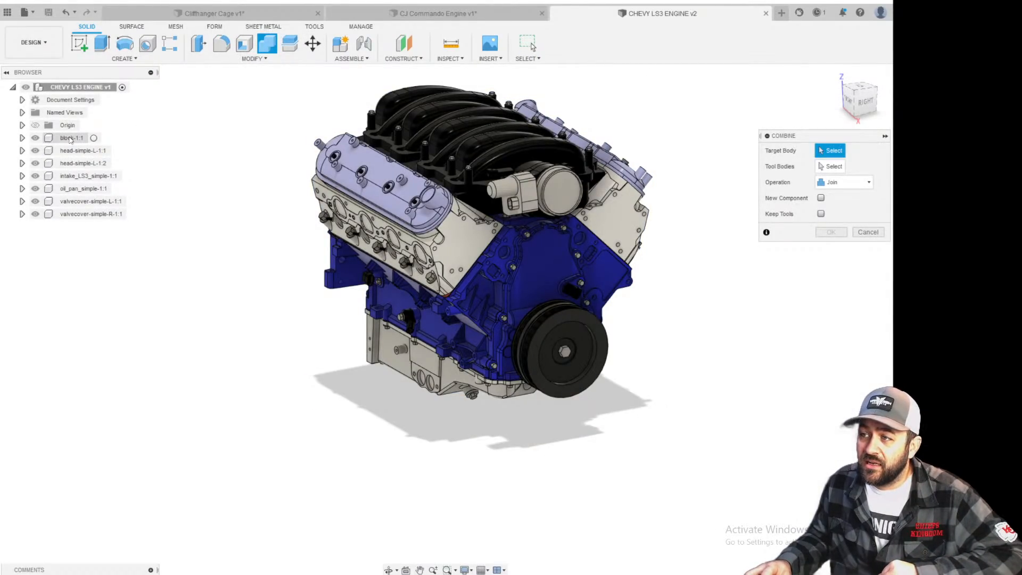
pyautogui.click(569, 277)
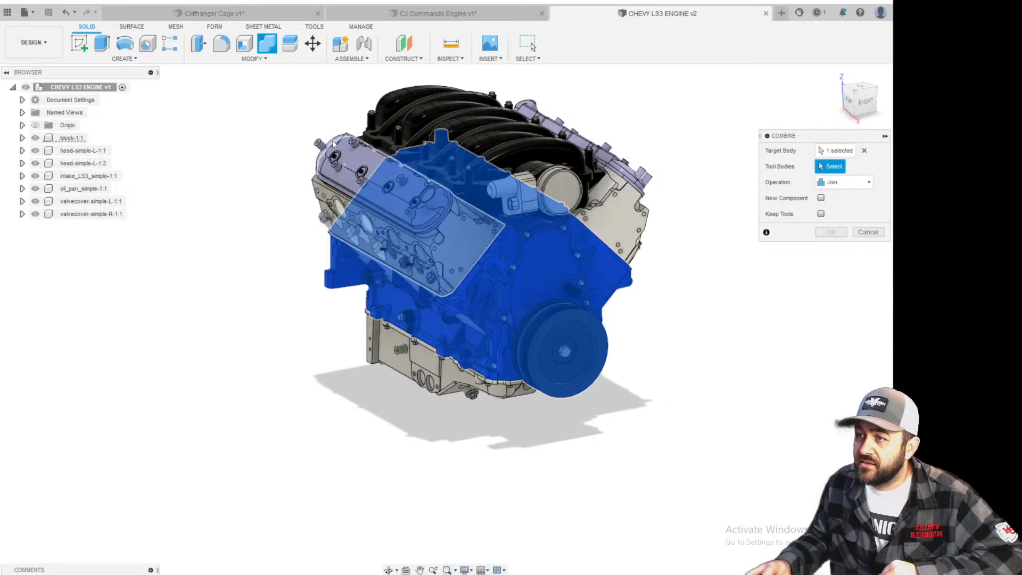
pyautogui.click(333, 204)
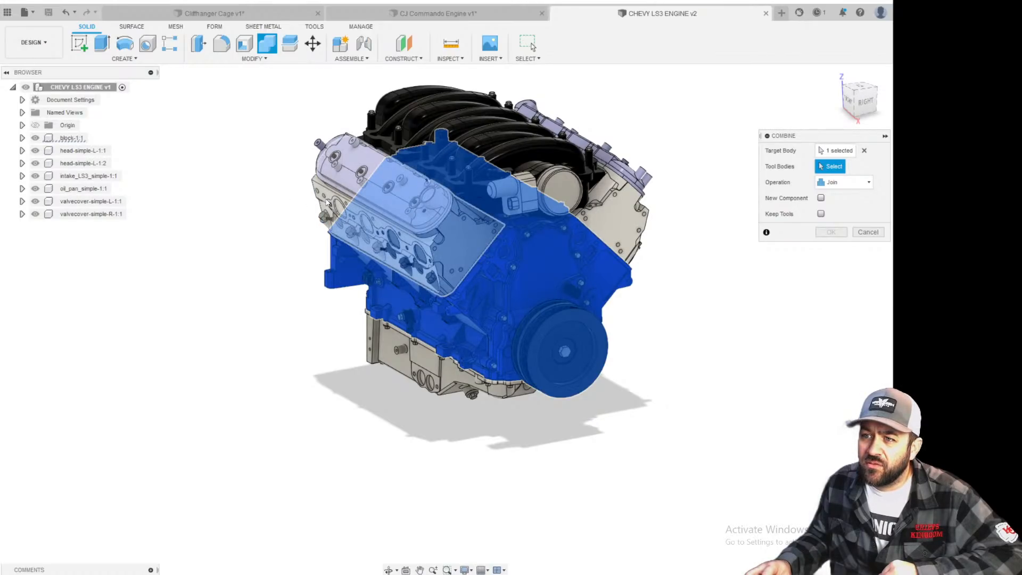
pyautogui.click(336, 205)
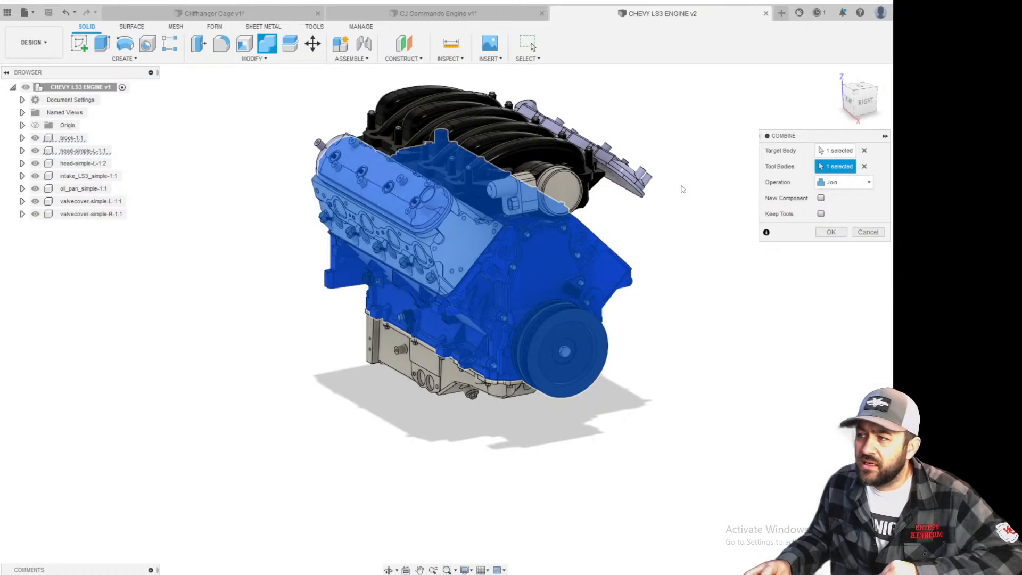
pyautogui.click(611, 214)
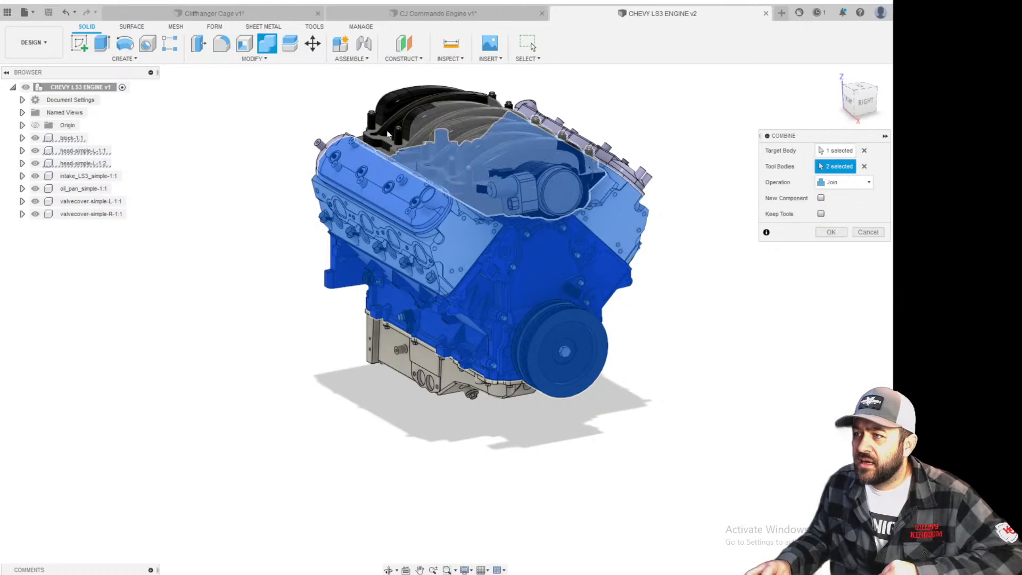
pyautogui.click(407, 97)
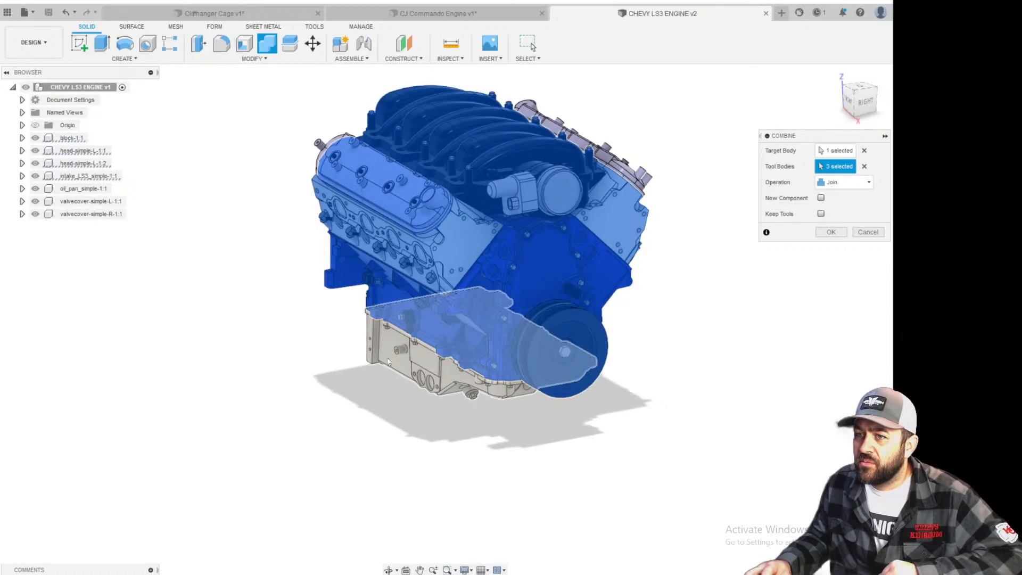
pyautogui.click(84, 188)
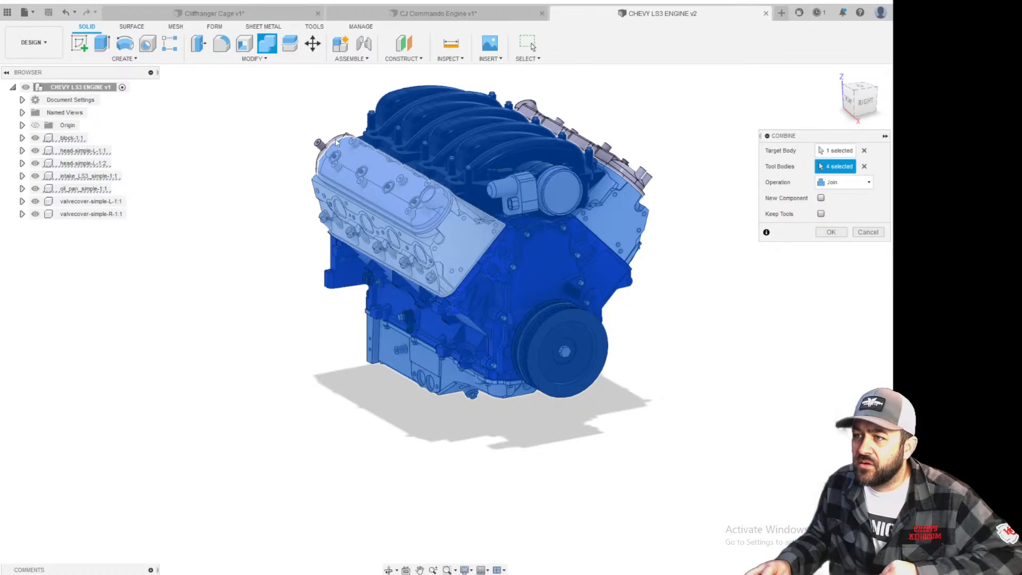
# Add both valve covers to the Combine's tool bodies and complete the Join with the block.
pyautogui.click(361, 132)
pyautogui.scroll(3, 367, 129)
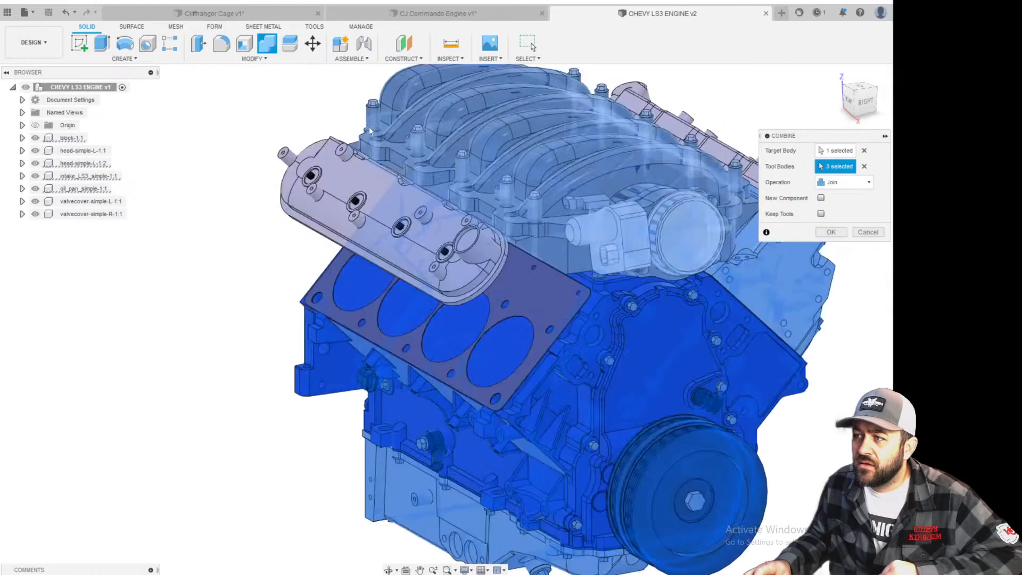
pyautogui.click(285, 154)
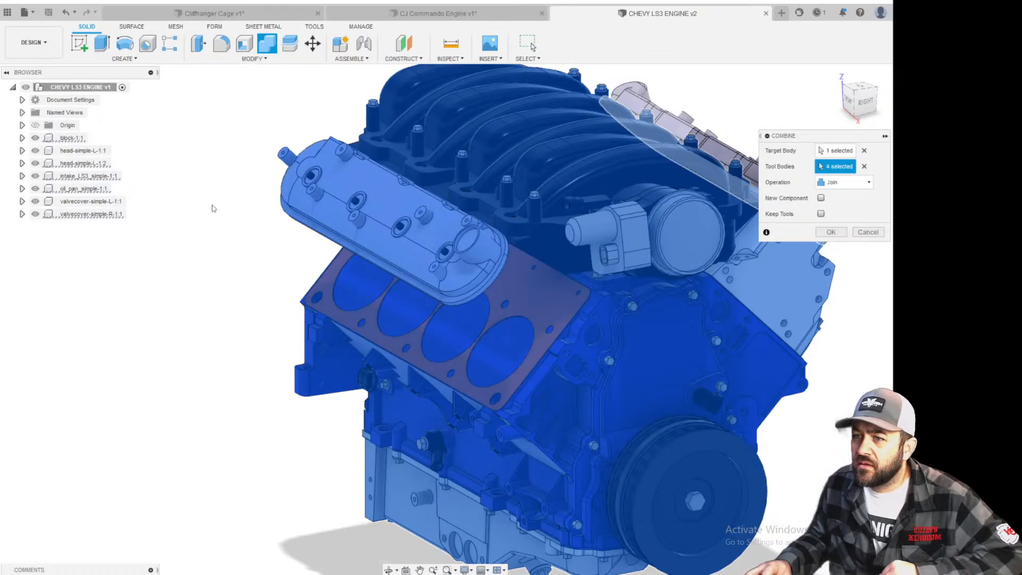
pyautogui.click(665, 120)
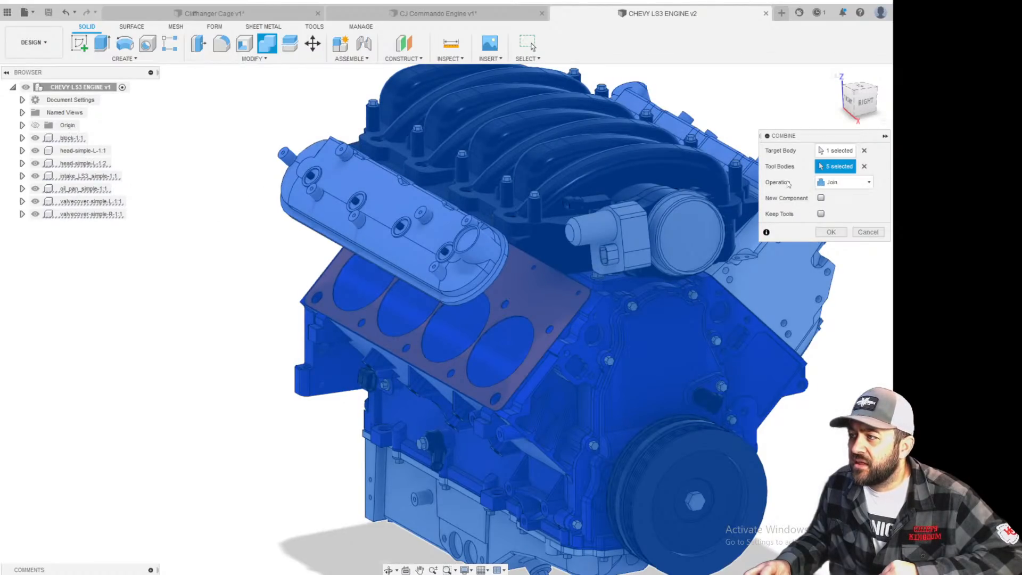
pyautogui.click(831, 232)
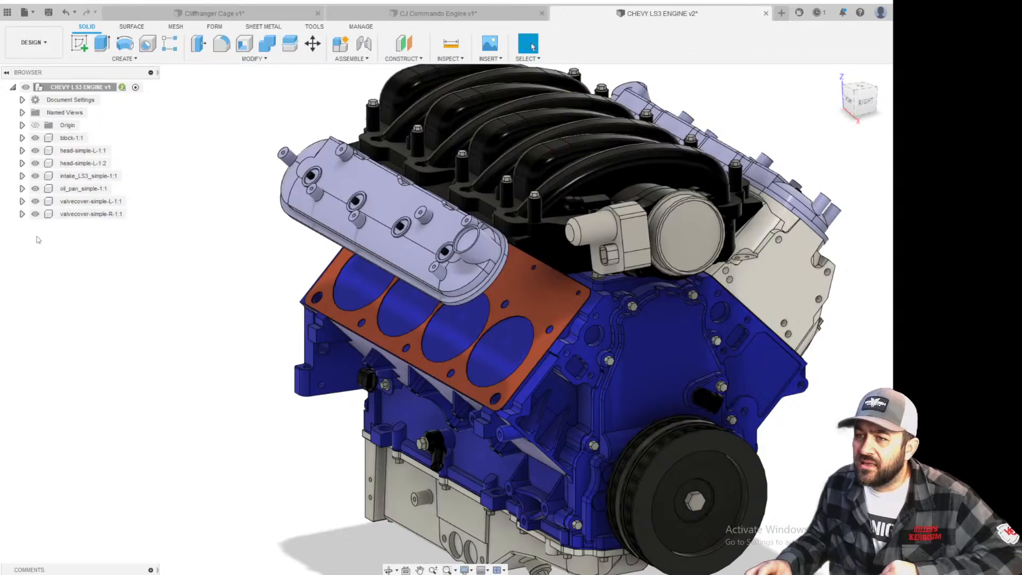
# Inspect the joined engine by toggling the visibility of head-simple-L-1:2, and undo the Combine.
pyautogui.scroll(-4, 304, 166)
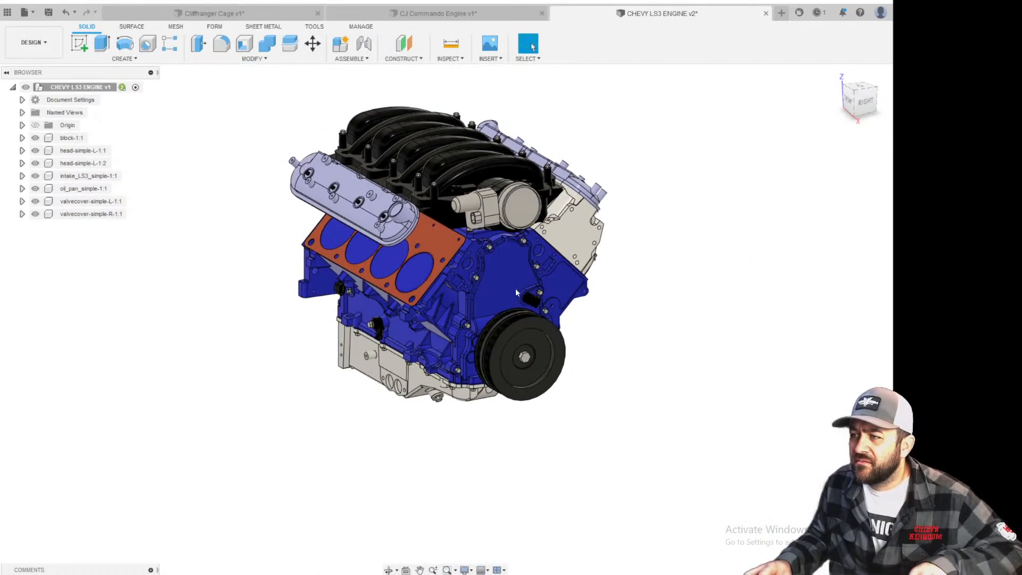
pyautogui.click(865, 101)
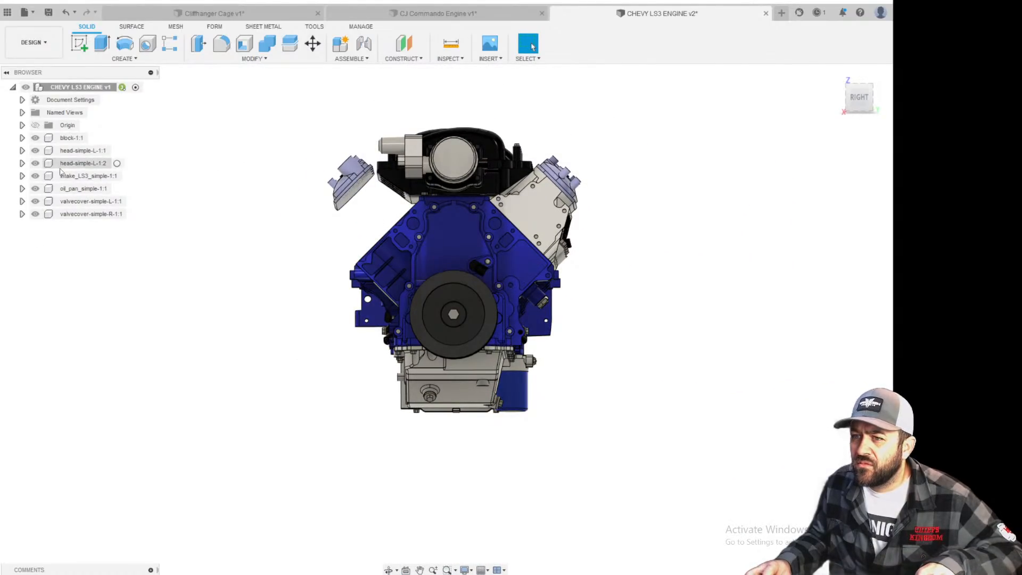
pyautogui.click(78, 151)
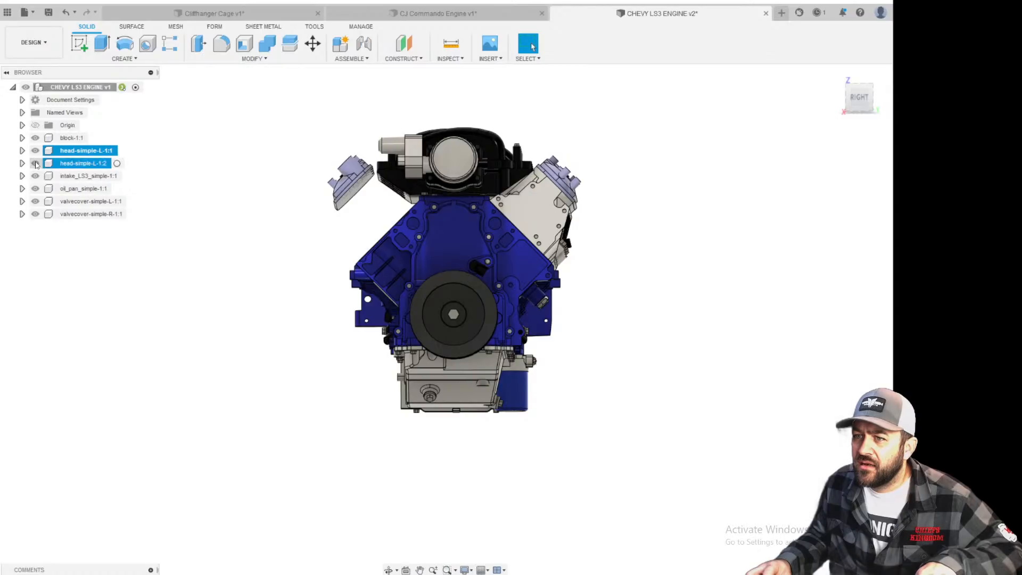
pyautogui.click(54, 163)
pyautogui.keyDown('shift'); pyautogui.moveTo(287, 214); pyautogui.dragTo(312, 232, button='middle'); pyautogui.keyUp('shift')
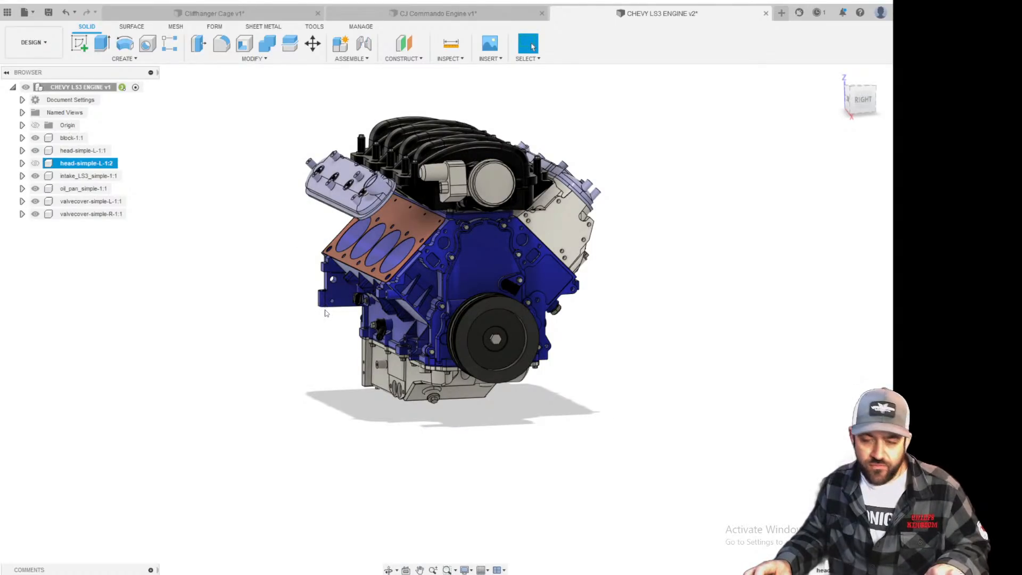
pyautogui.click(343, 310)
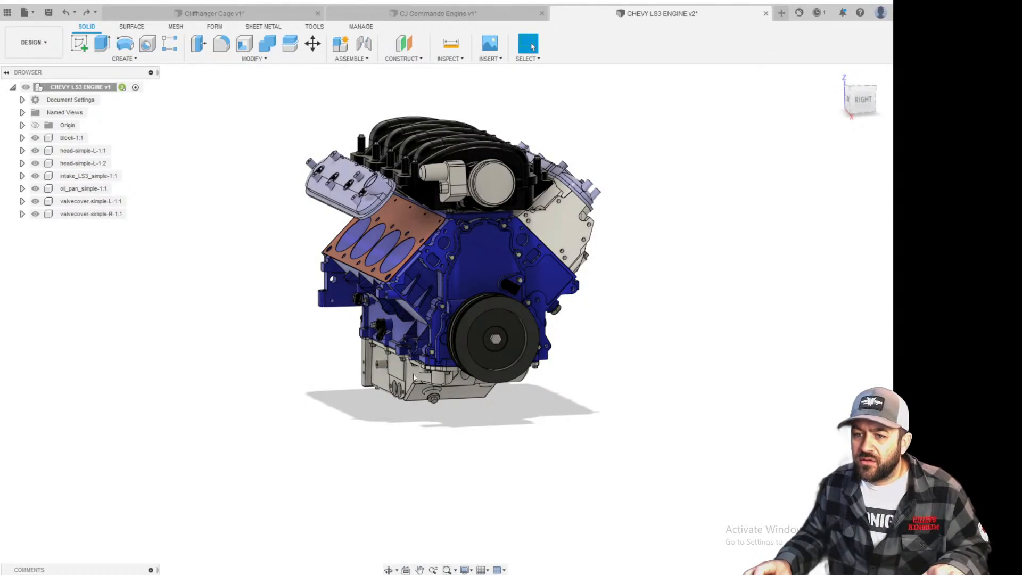
pyautogui.scroll(3, 326, 184)
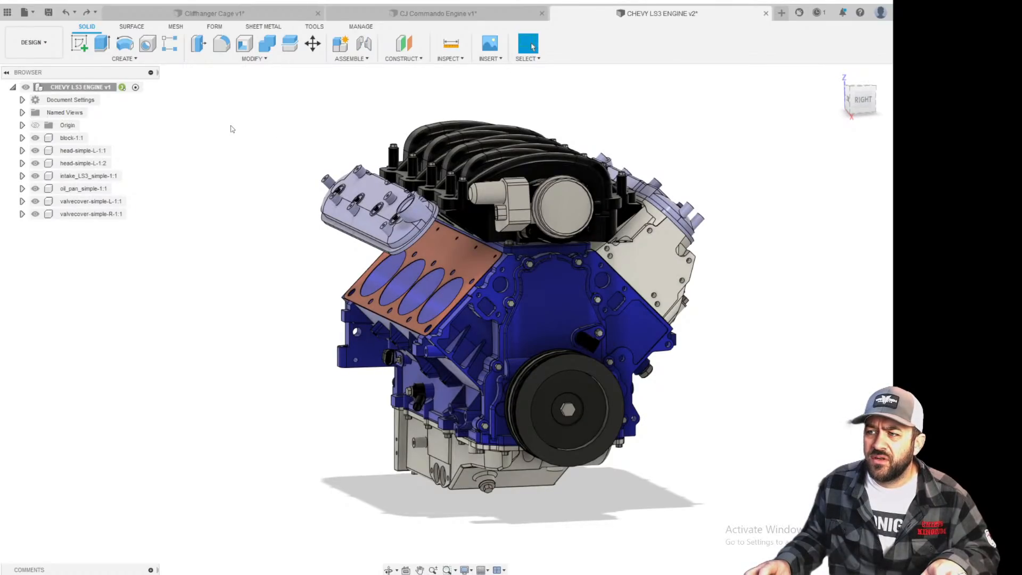
pyautogui.hotkey('ctrl', 'z')
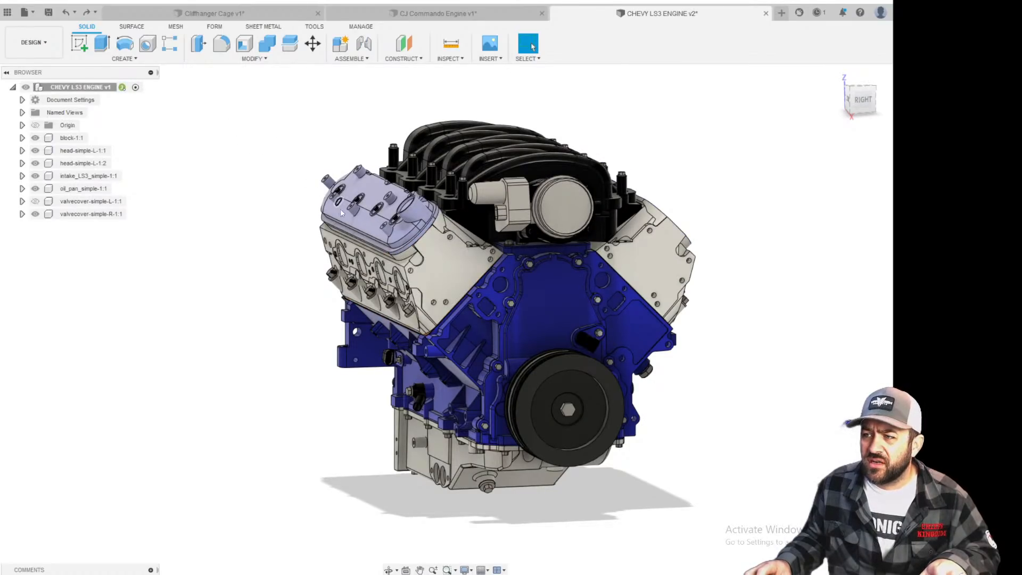
pyautogui.hotkey('ctrl', 'z')
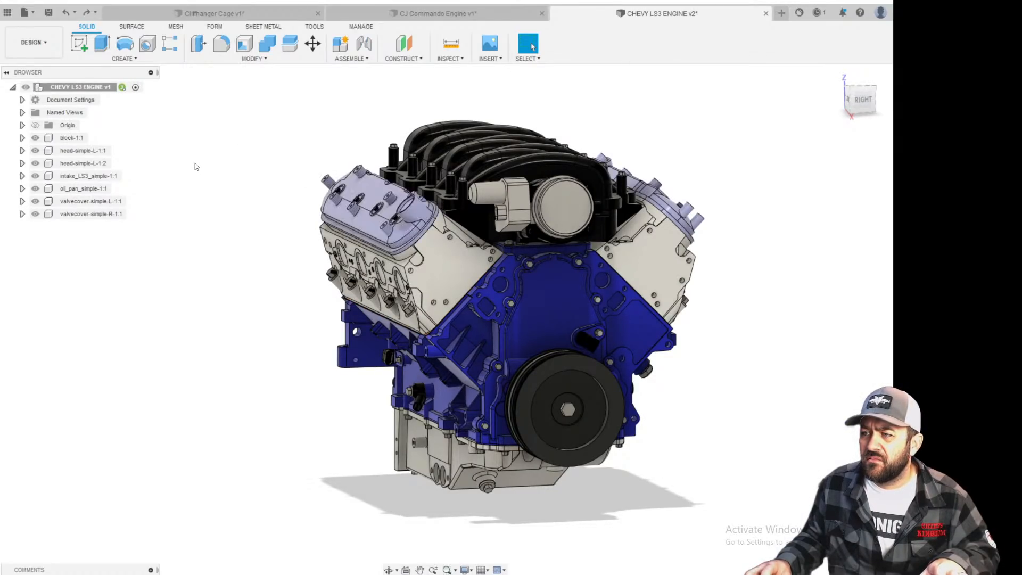
pyautogui.click(266, 45)
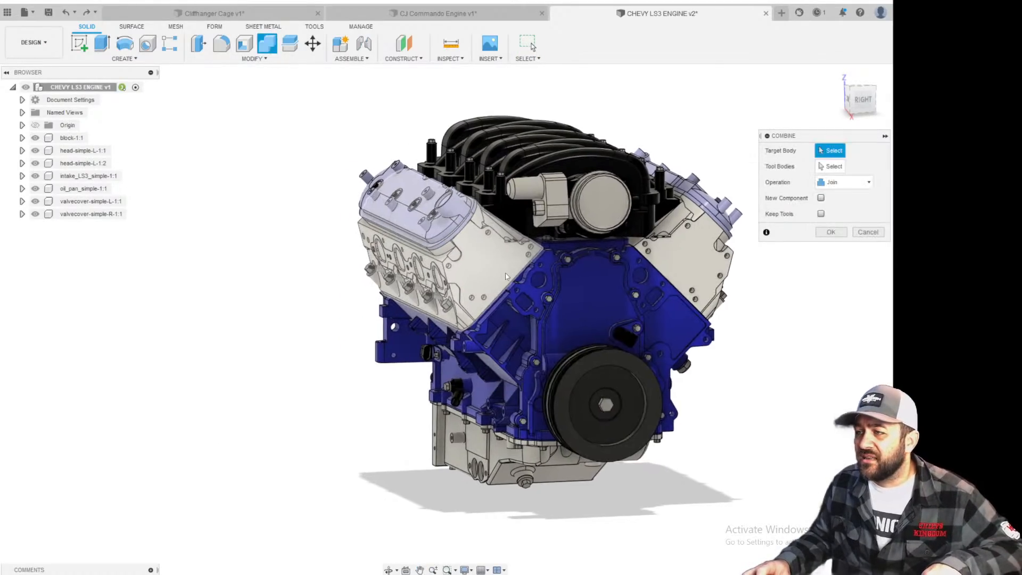
pyautogui.scroll(-3, 479, 277)
pyautogui.scroll(3, 481, 269)
pyautogui.keyDown('shift'); pyautogui.moveTo(481, 269); pyautogui.dragTo(375, 153, button='middle'); pyautogui.keyUp('shift')
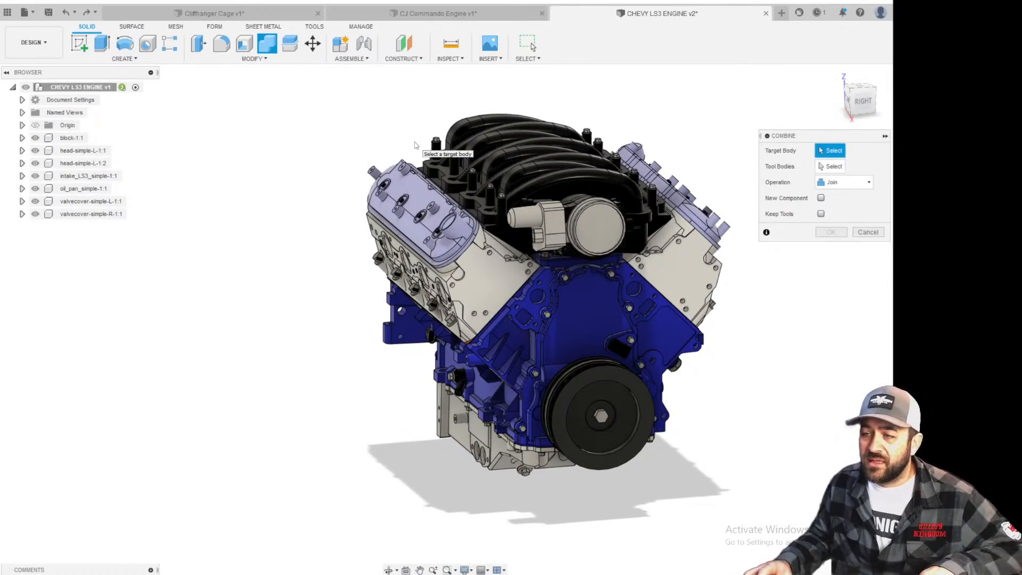
pyautogui.click(602, 342)
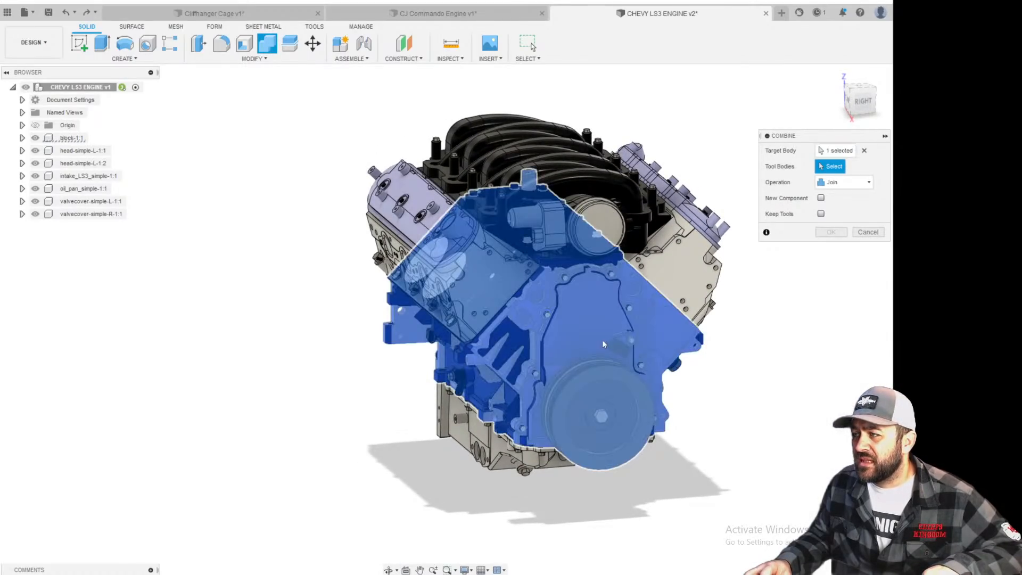
pyautogui.scroll(3, 400, 258)
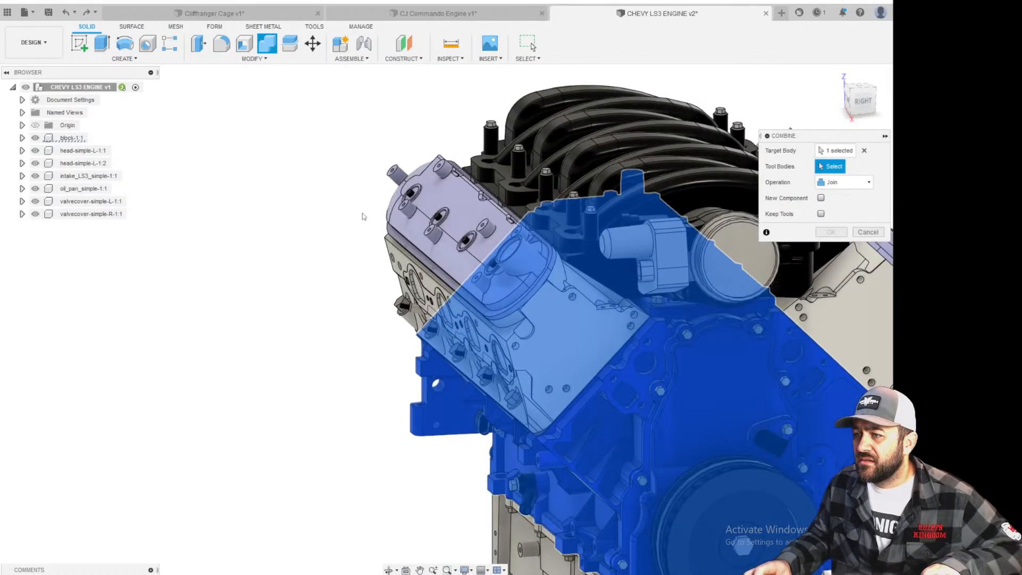
pyautogui.click(390, 259)
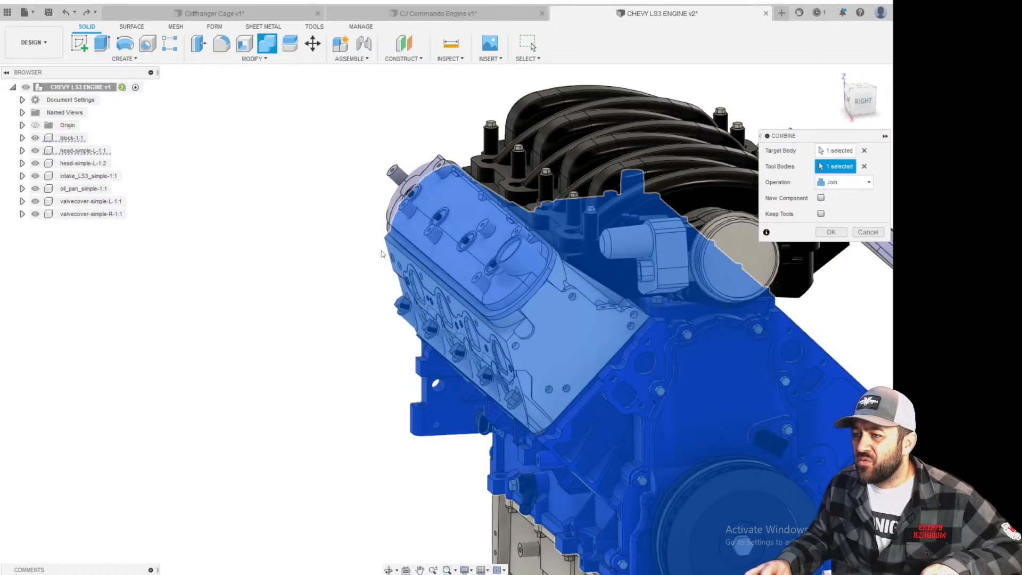
pyautogui.click(395, 173)
pyautogui.scroll(-3, 180, 223)
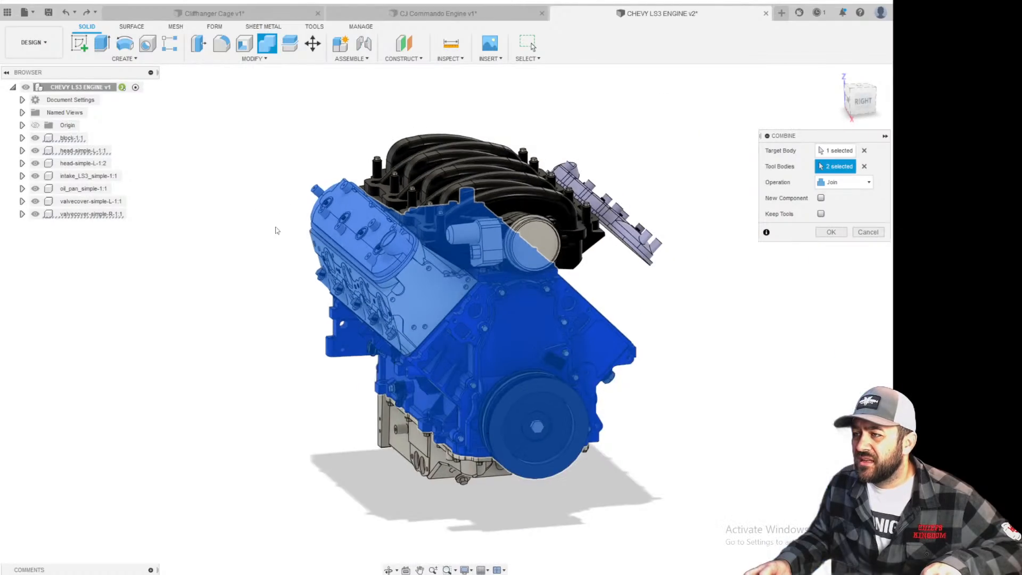
pyautogui.scroll(2, 630, 272)
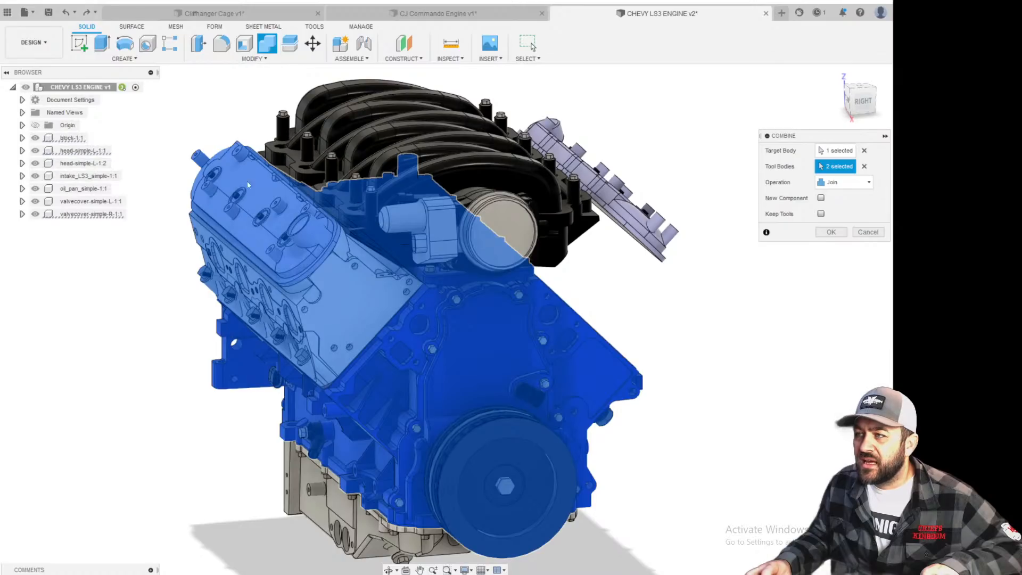
pyautogui.click(868, 232)
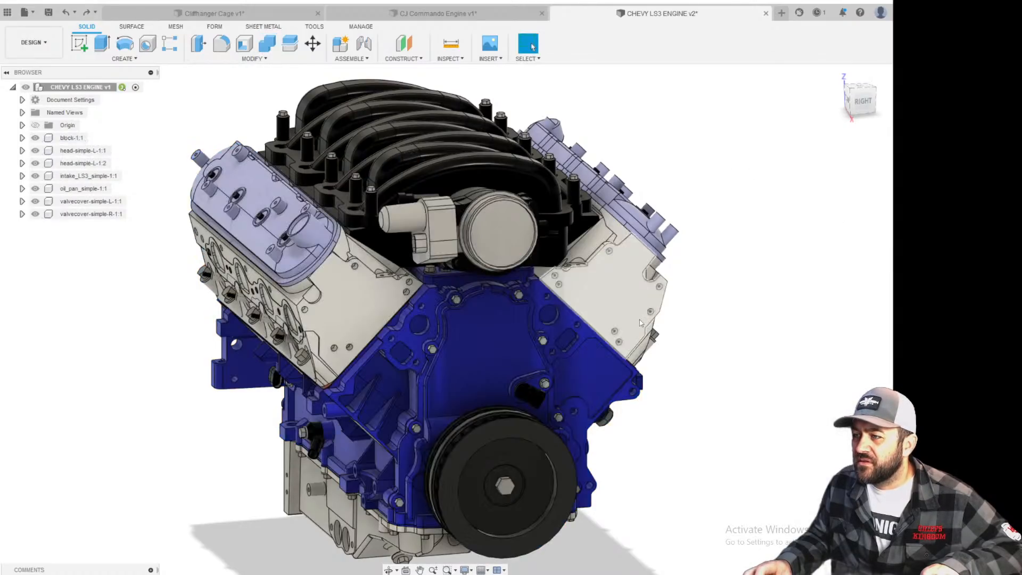
# Join the valve cover on head-simple-L-1:2 to that head with Combine, using the head as target body.
pyautogui.scroll(-2, 776, 278)
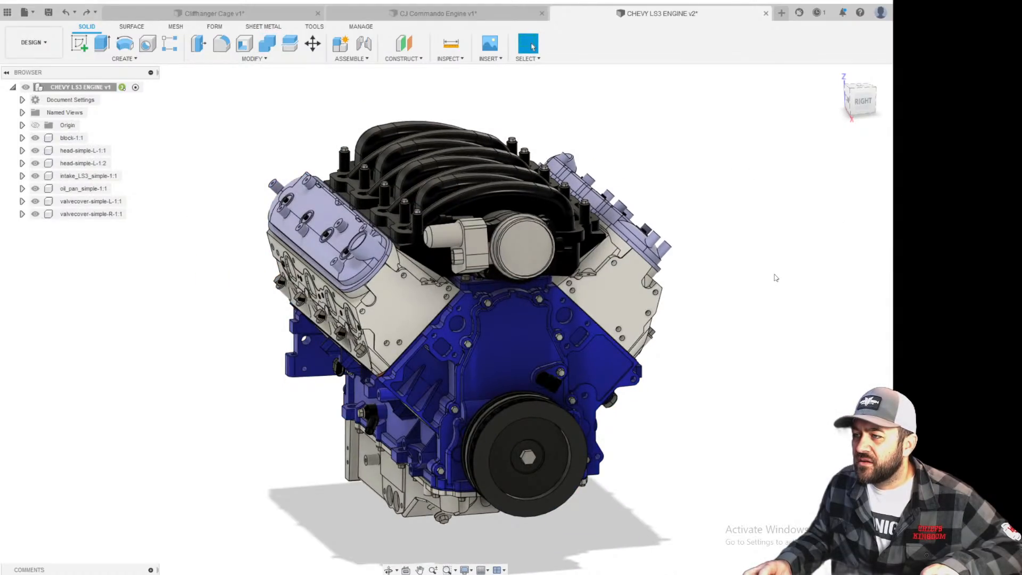
pyautogui.click(267, 43)
pyautogui.click(651, 290)
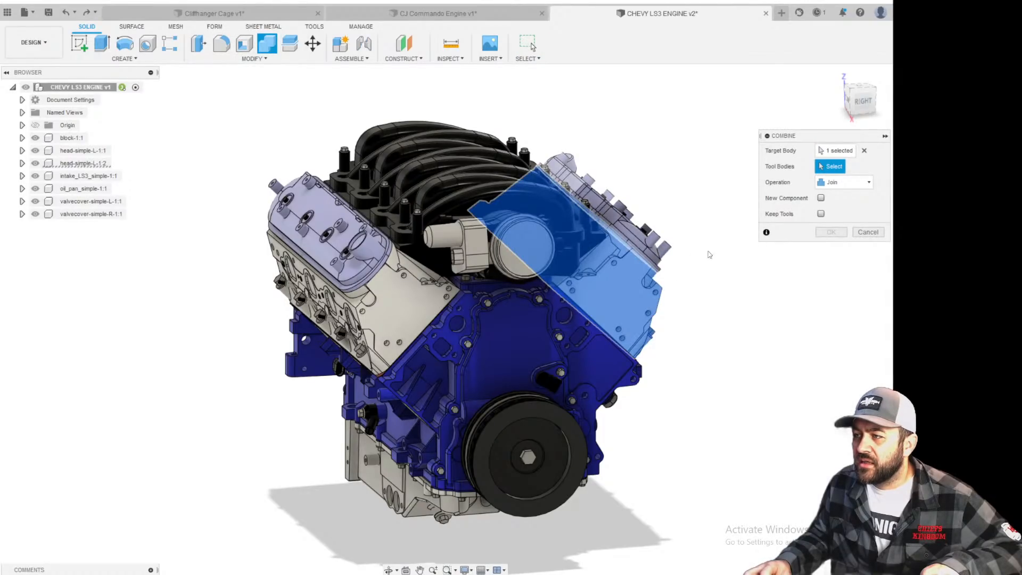
pyautogui.click(656, 240)
pyautogui.click(832, 232)
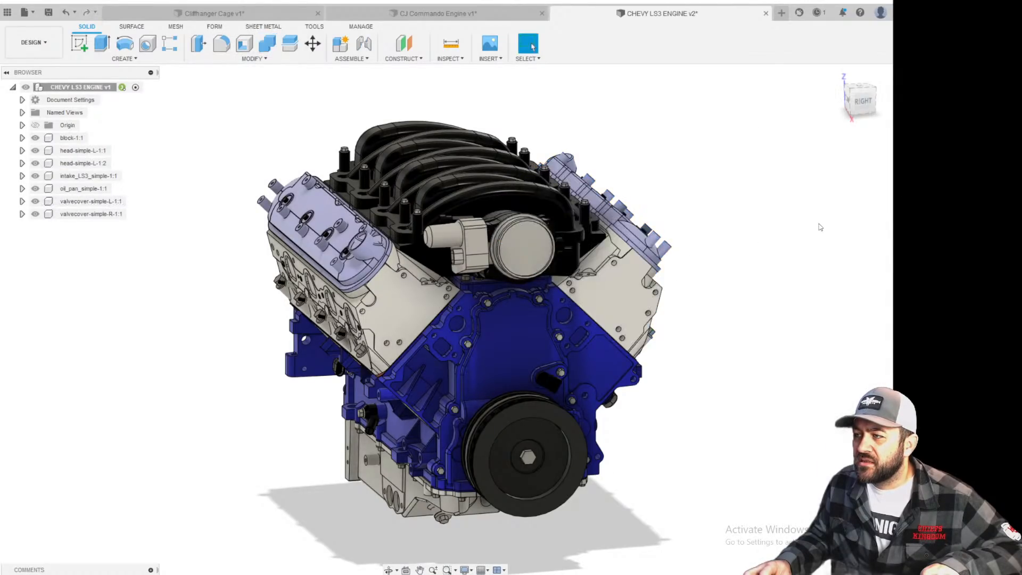
# Try to join valvecover-simple-R-1:1 as tool body to head-simple-L-1:1 with Combine.
pyautogui.click(267, 43)
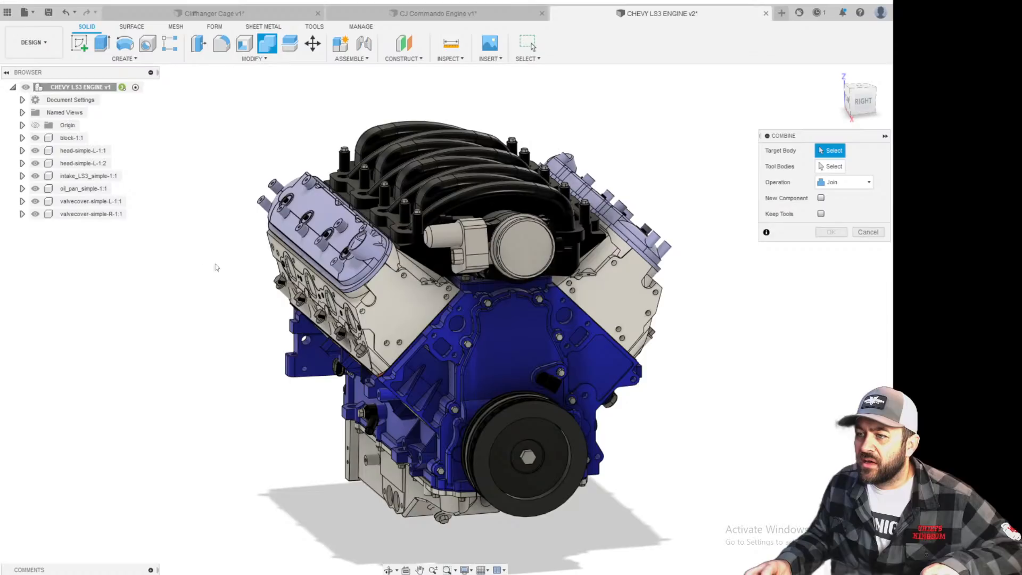
pyautogui.click(274, 268)
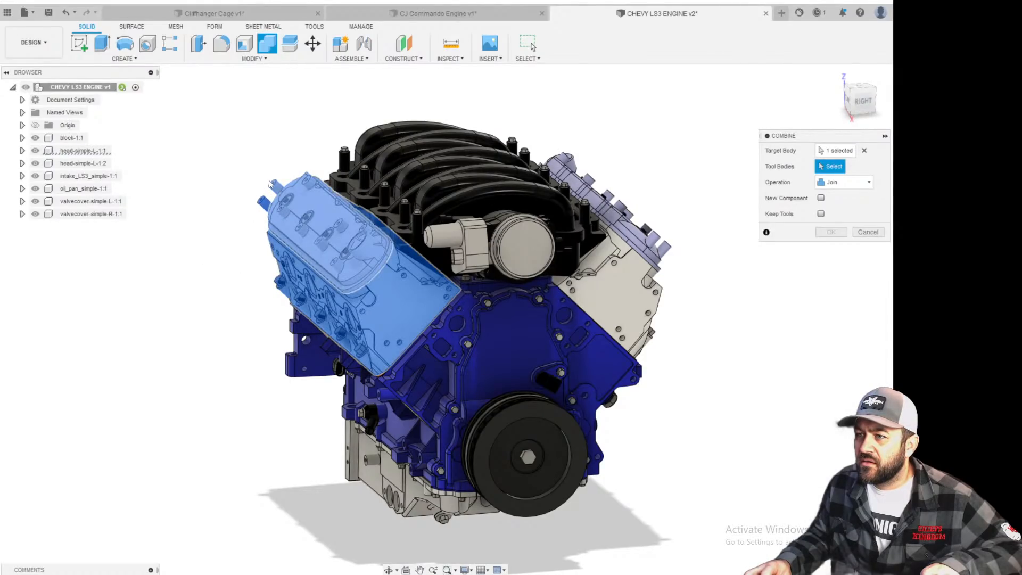
pyautogui.click(346, 218)
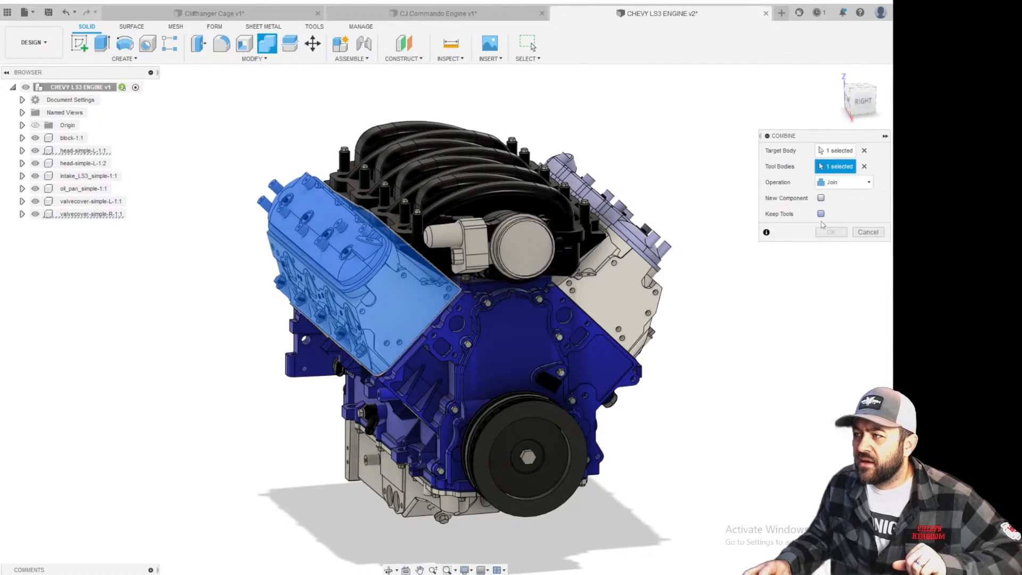
pyautogui.scroll(3, 375, 221)
pyautogui.scroll(-4, 341, 328)
pyautogui.keyDown('shift'); pyautogui.moveTo(524, 412); pyautogui.dragTo(465, 366, button='middle'); pyautogui.keyUp('shift')
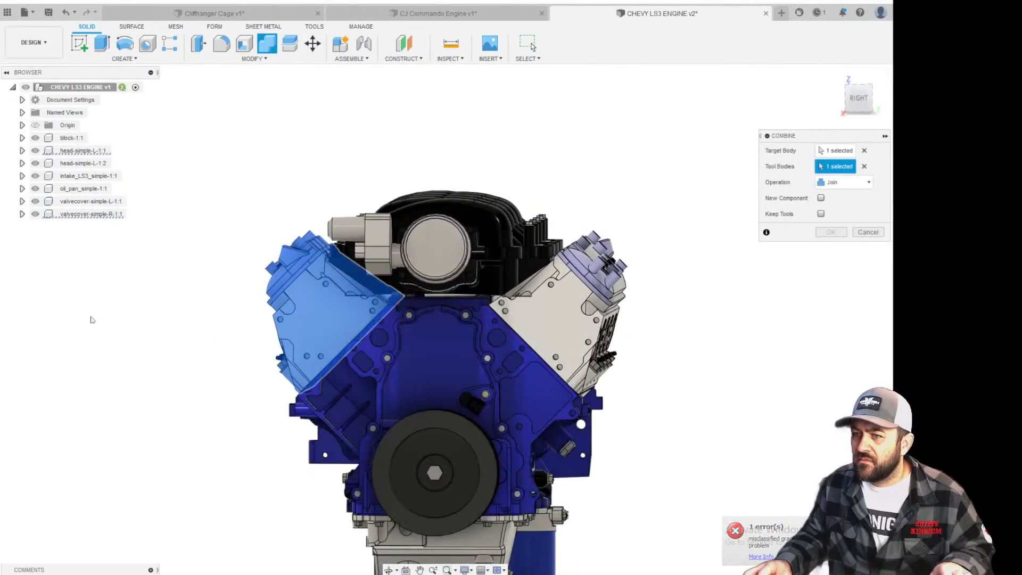
pyautogui.scroll(3, 91, 317)
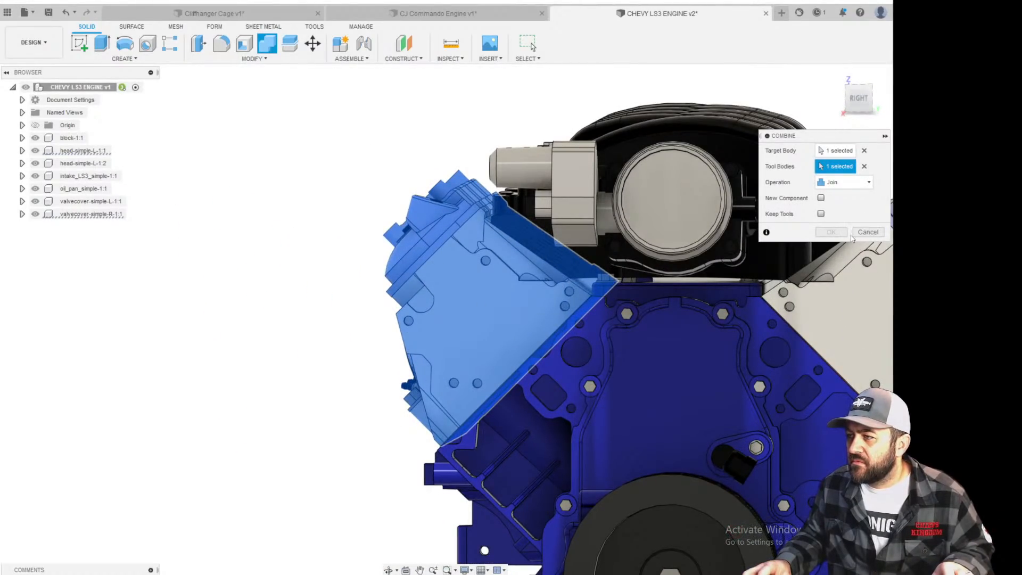
pyautogui.click(873, 233)
# Examine what each head component contains by highlighting both heads and toggling the visibility of head-simple-L-1:1.
pyautogui.scroll(-2, 129, 265)
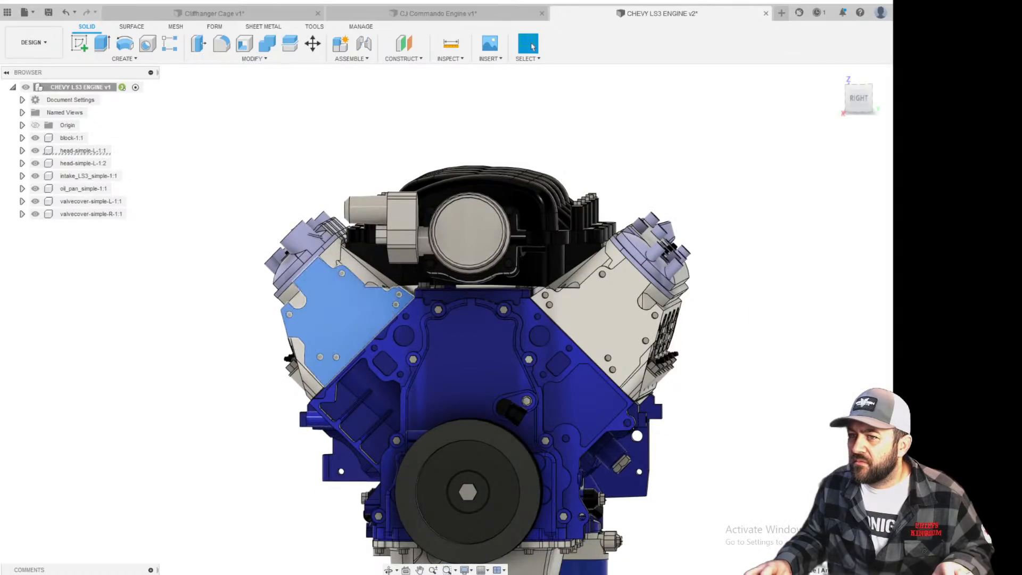
pyautogui.click(83, 151)
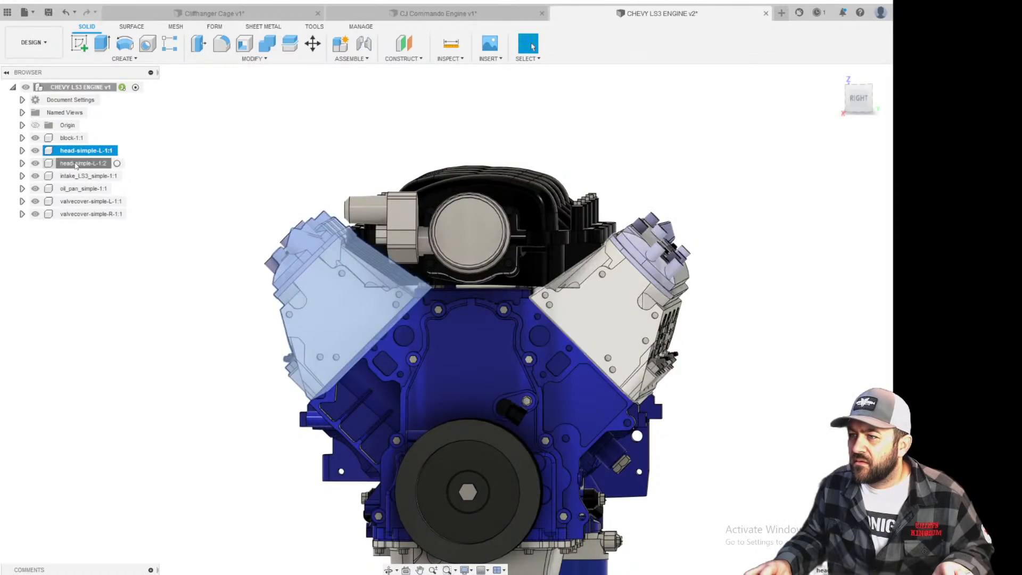
pyautogui.click(76, 163)
pyautogui.scroll(3, 310, 263)
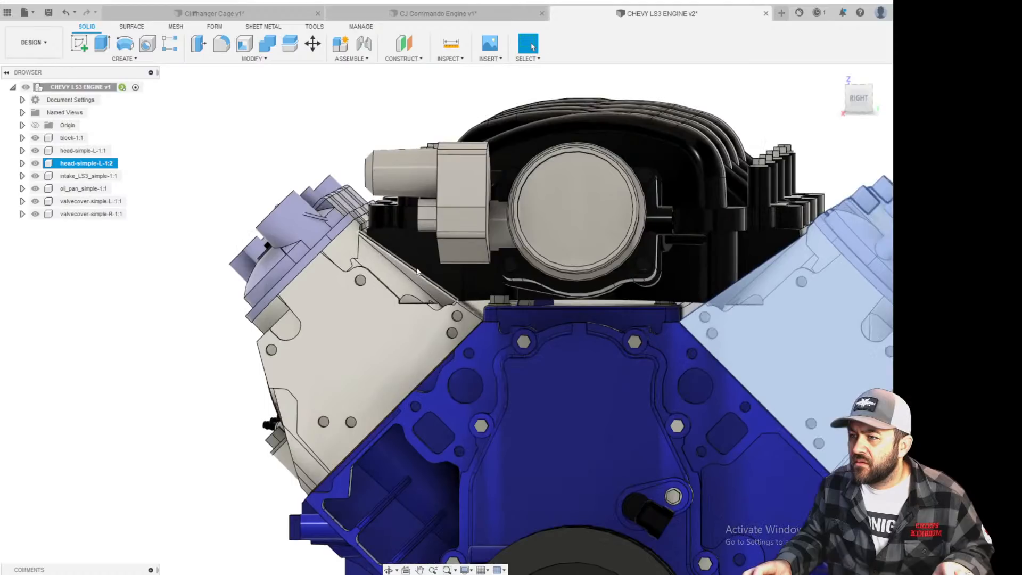
pyautogui.click(80, 151)
pyautogui.scroll(-3, 204, 238)
pyautogui.moveTo(154, 285)
pyautogui.keyDown('shift'); pyautogui.mouseDown(button='middle')
pyautogui.moveTo(180, 255)
pyautogui.moveTo(167, 280)
pyautogui.mouseUp(button='middle'); pyautogui.keyUp('shift')
pyautogui.click(67, 218)
pyautogui.click(65, 240)
pyautogui.click(37, 152)
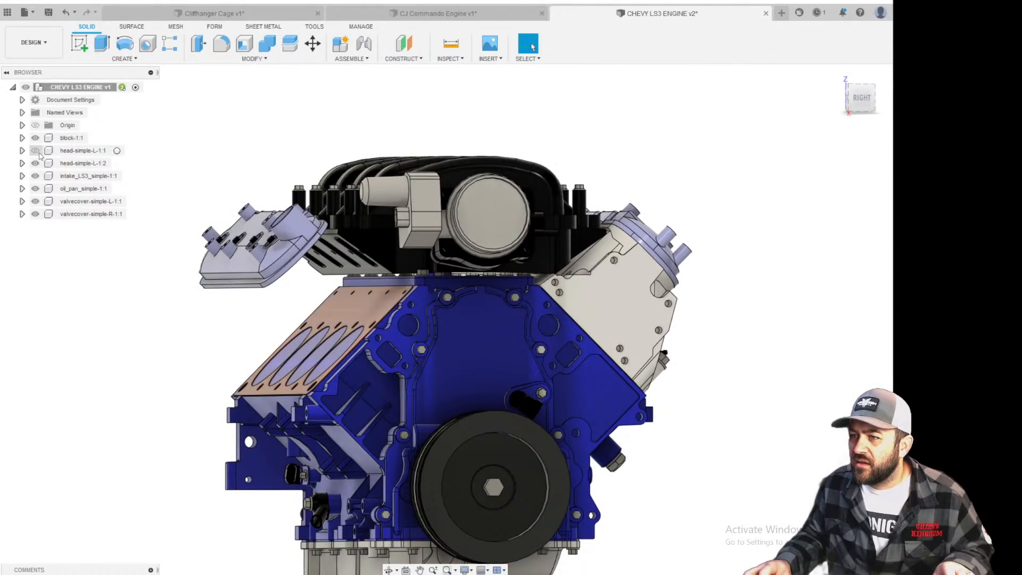
pyautogui.click(35, 151)
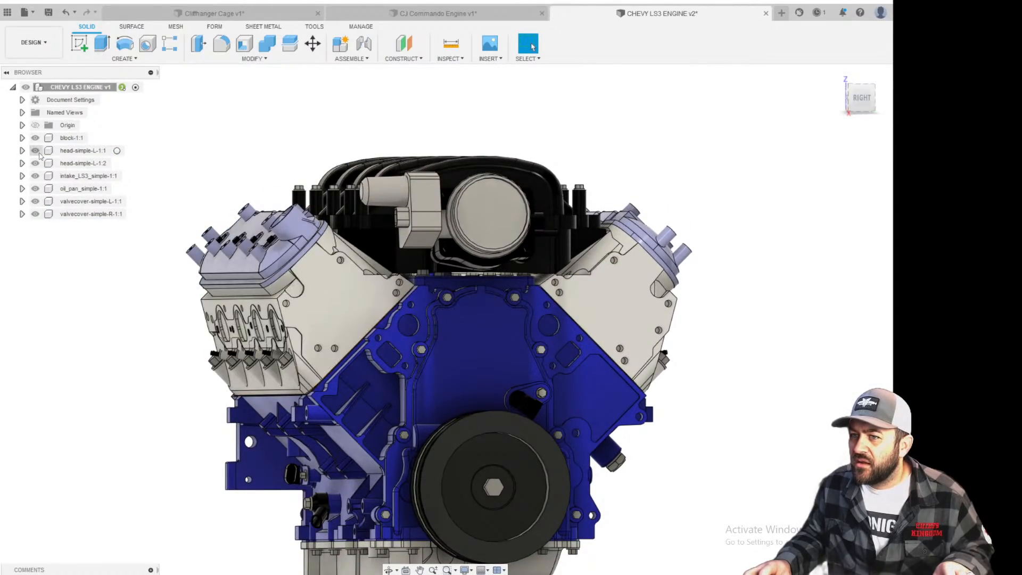
# Hide valvecover-simple-L-1:1 and valvecover-simple-R-1:1, and cut both components from the design.
pyautogui.click(36, 213)
pyautogui.scroll(-3, 58, 293)
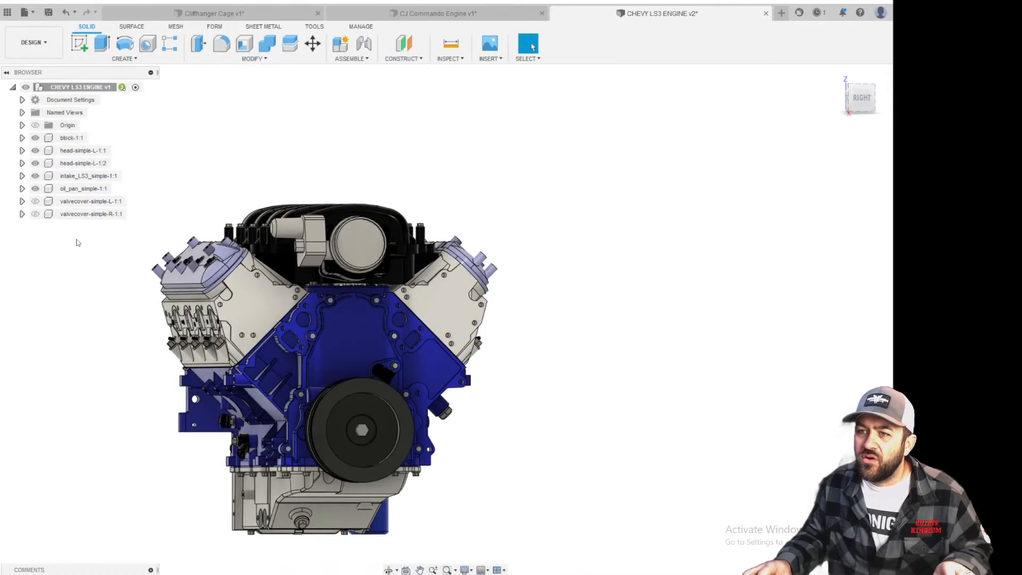
pyautogui.click(85, 201)
pyautogui.keyDown('shift'); pyautogui.click(76, 214); pyautogui.keyUp('shift')
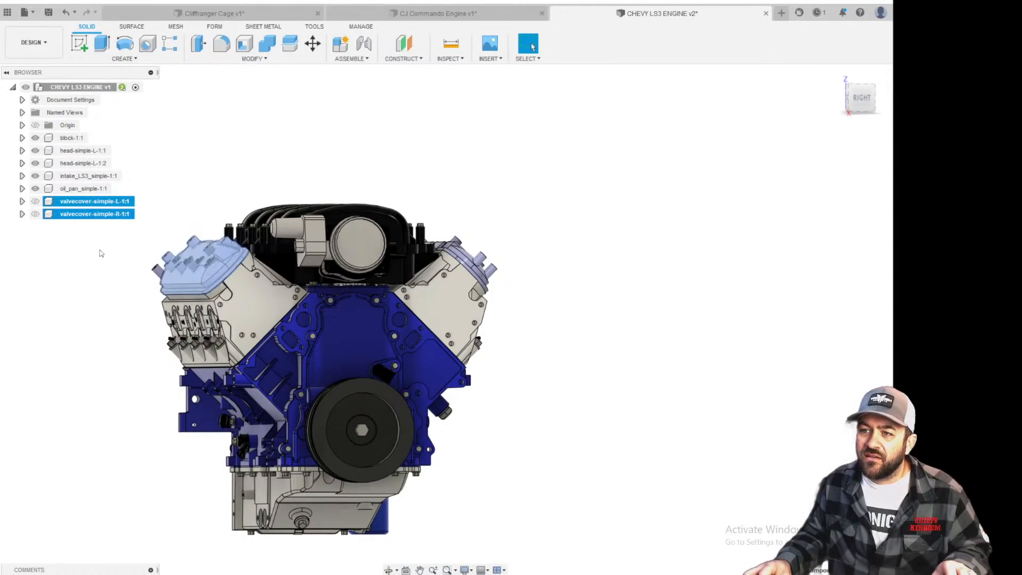
pyautogui.rightClick(90, 216)
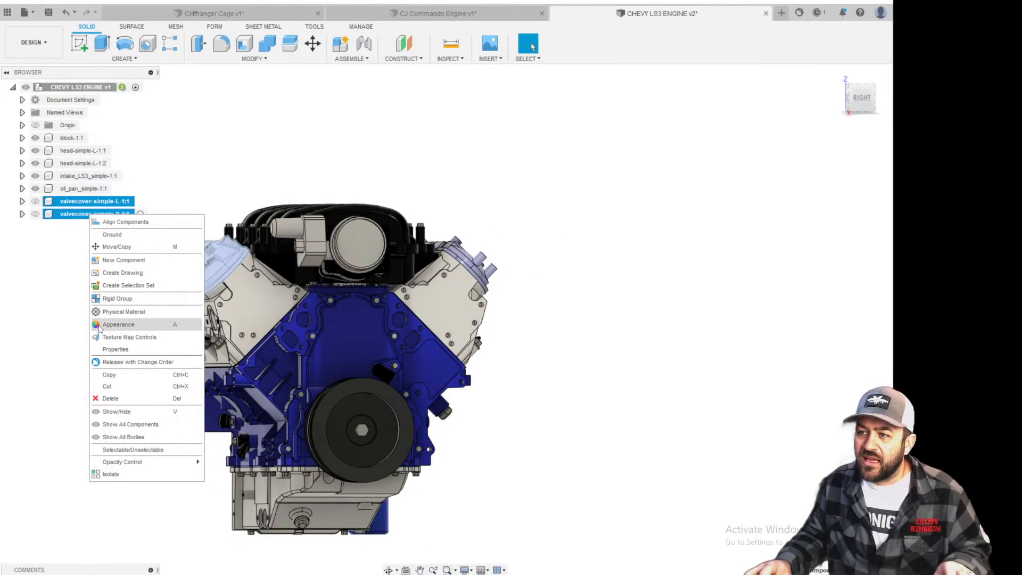
pyautogui.click(105, 387)
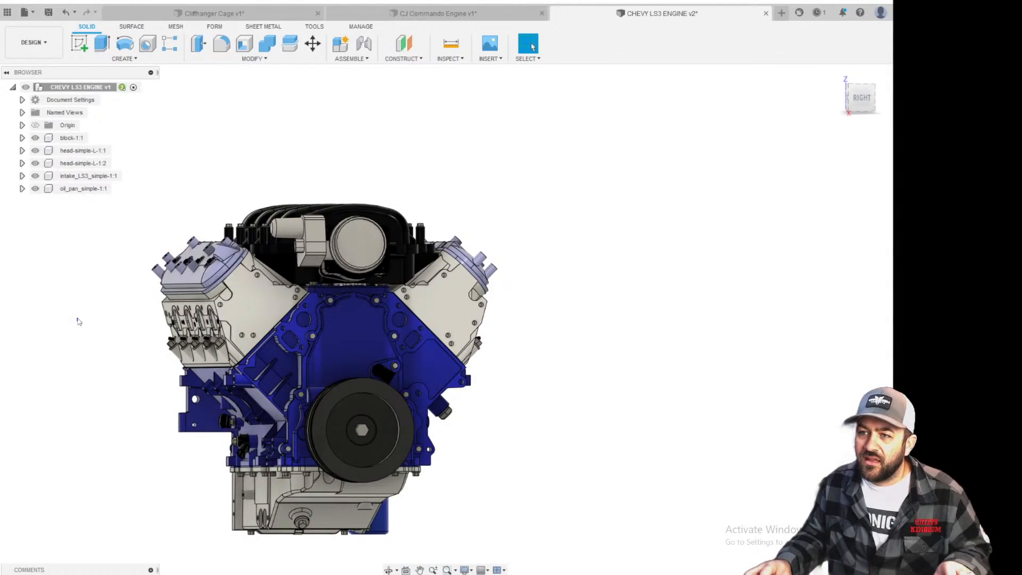
pyautogui.scroll(3, 149, 270)
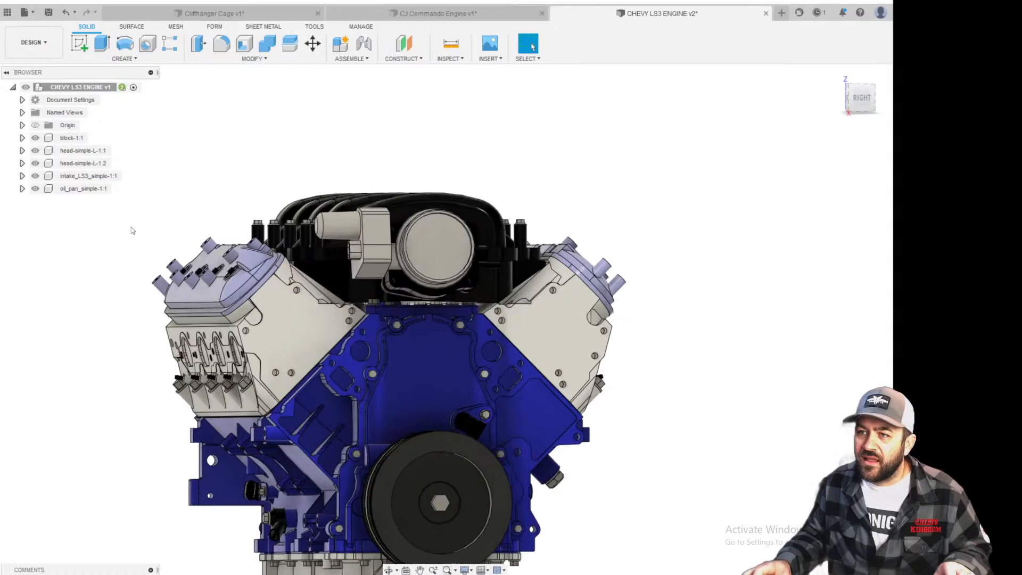
pyautogui.click(266, 43)
pyautogui.scroll(-2, 315, 307)
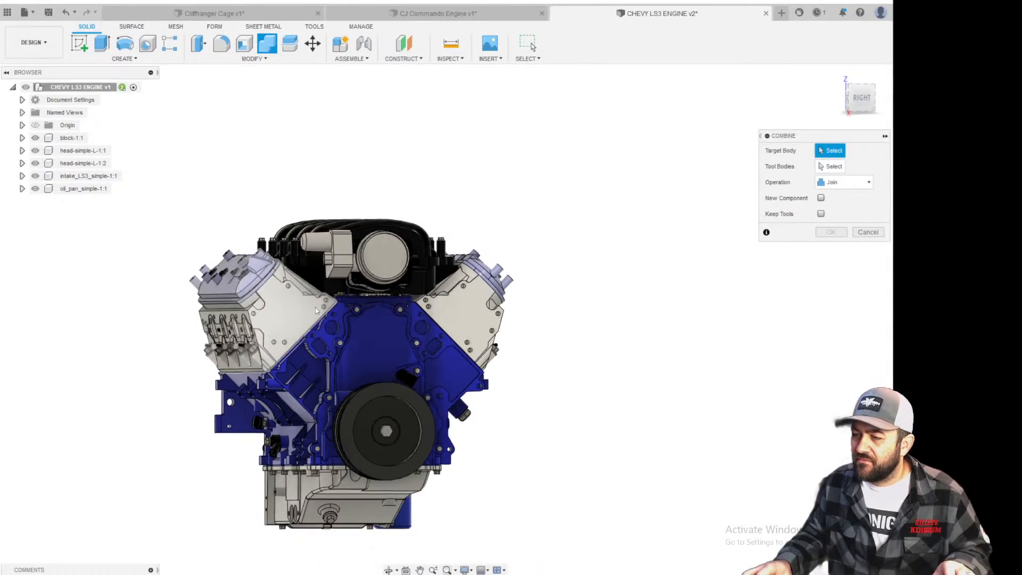
pyautogui.keyDown('shift'); pyautogui.moveTo(315, 307); pyautogui.dragTo(328, 372, button='middle'); pyautogui.keyUp('shift')
pyautogui.click(336, 369)
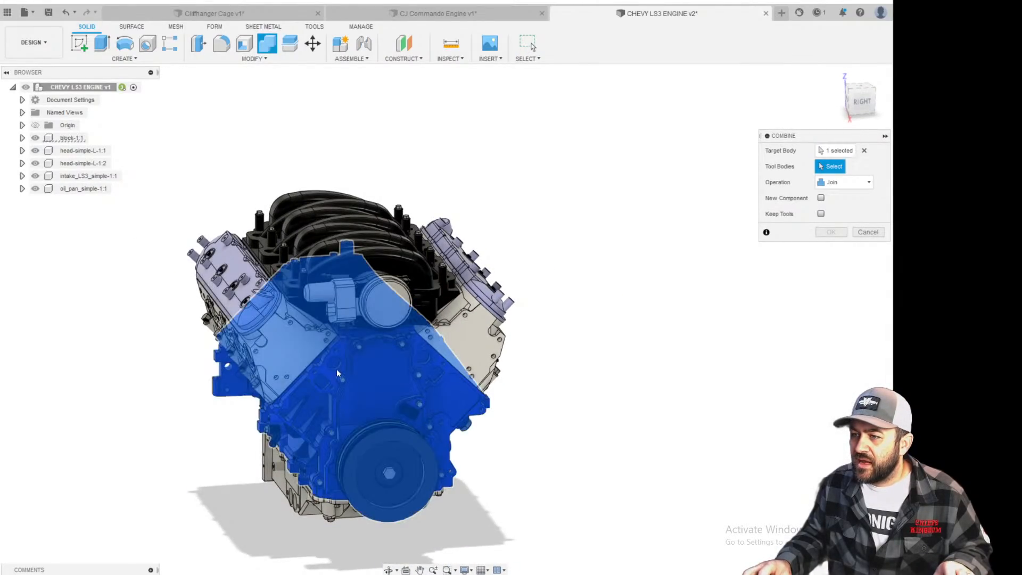
pyautogui.click(433, 369)
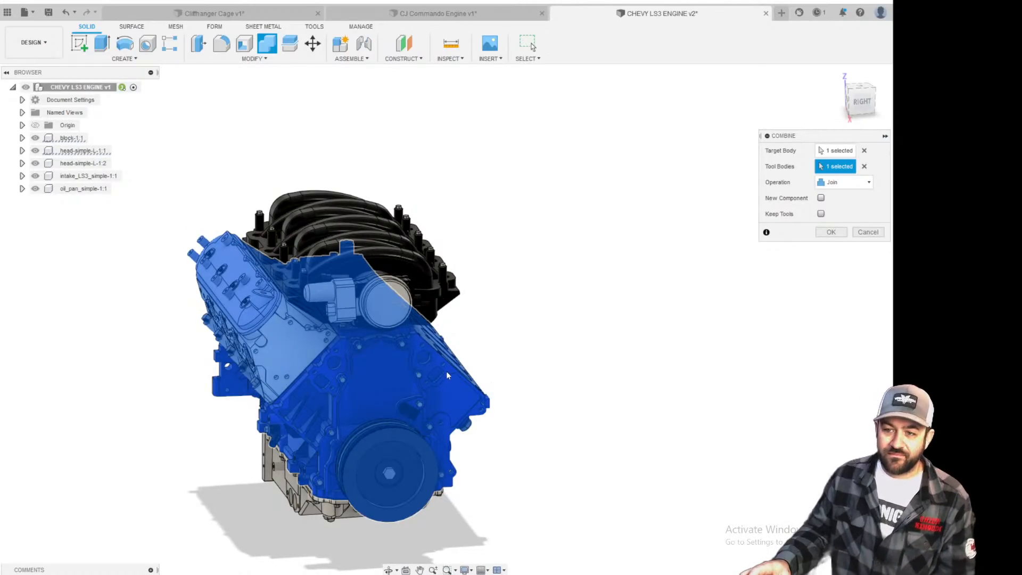
pyautogui.click(871, 233)
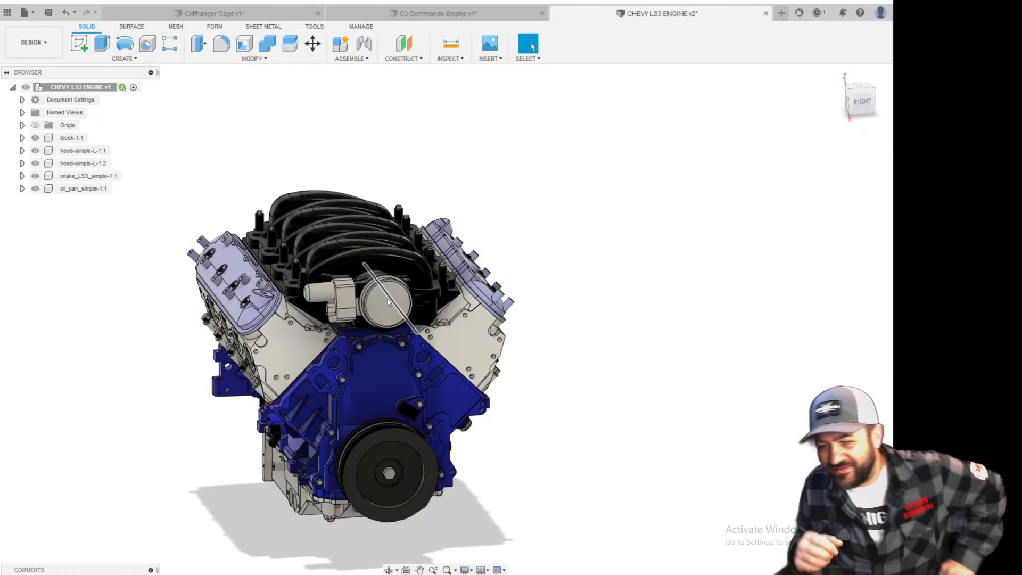
# Join the intake to the engine block with Combine, using the block as target body and the intake as tool body.
pyautogui.scroll(3, 372, 182)
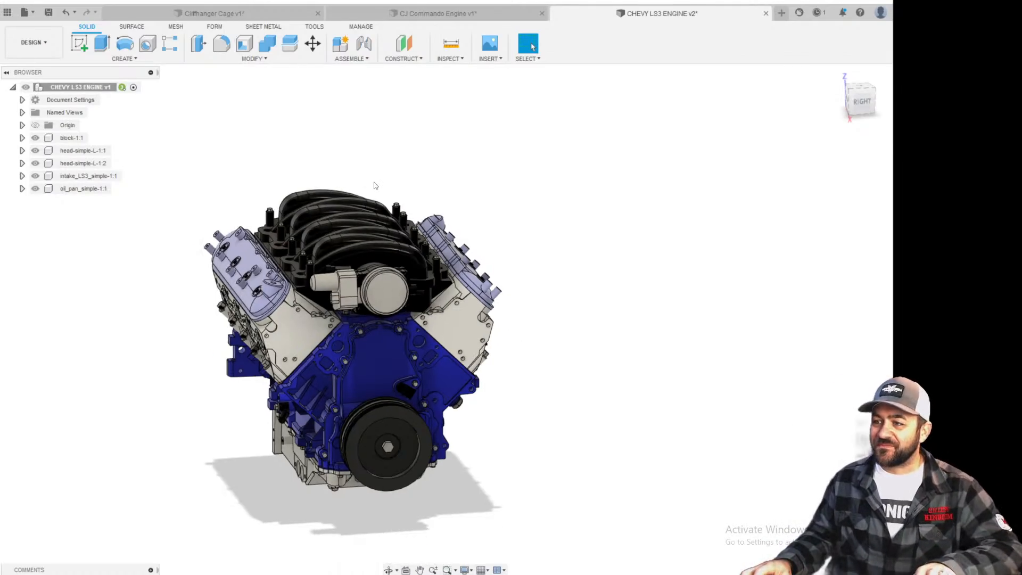
pyautogui.click(267, 43)
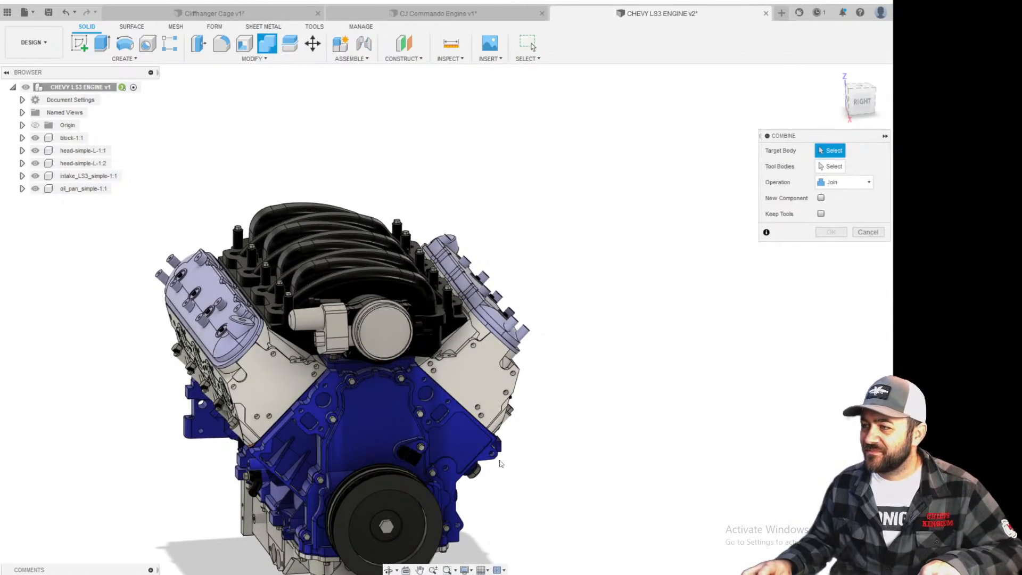
pyautogui.click(375, 429)
pyautogui.click(358, 218)
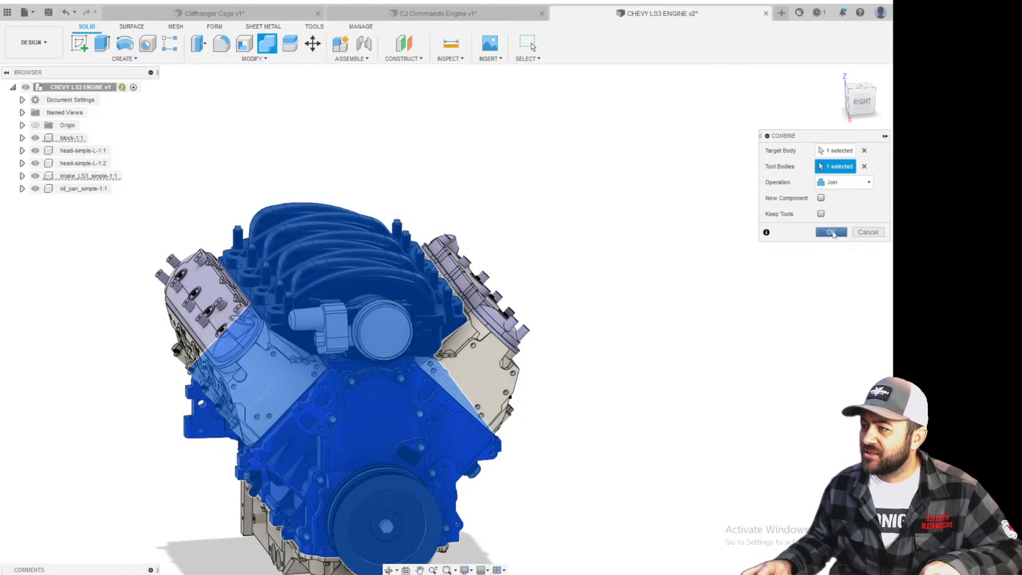
pyautogui.click(831, 232)
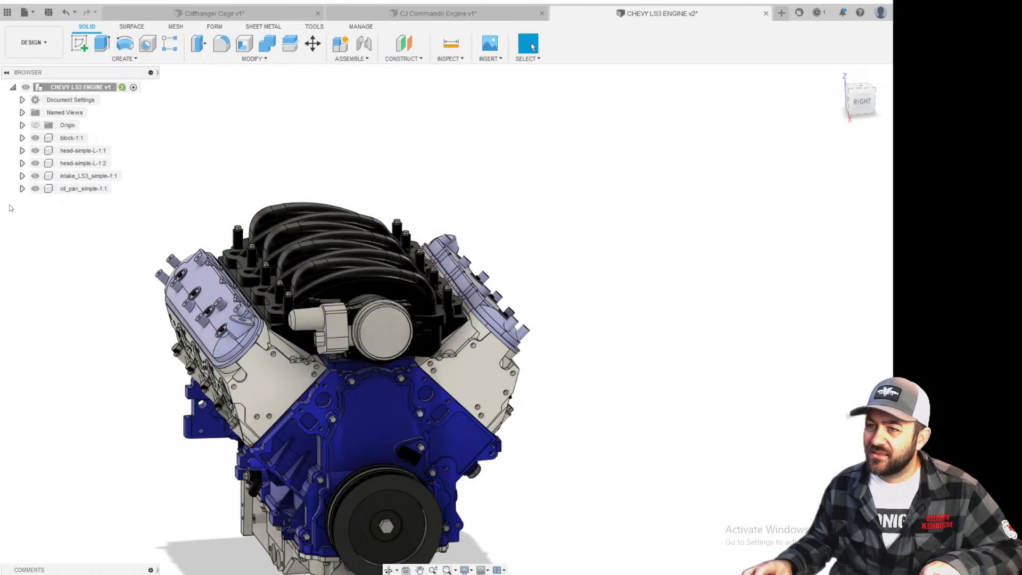
pyautogui.click(72, 138)
pyautogui.click(375, 151)
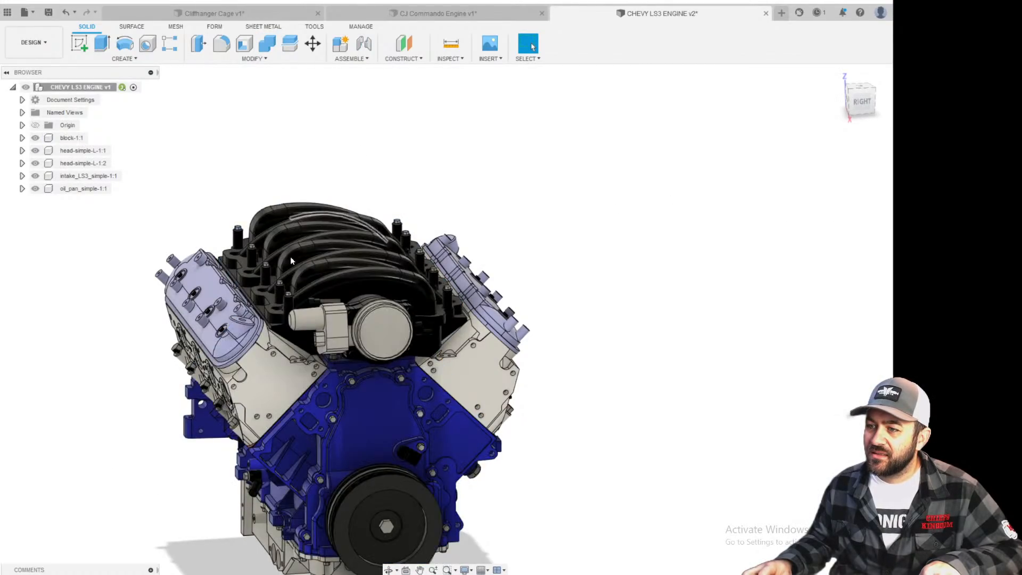
# Hide the intake_LS3_simple-1:1 component.
pyautogui.scroll(3, 326, 523)
pyautogui.moveTo(326, 524); pyautogui.dragTo(330, 389, button='middle')
pyautogui.scroll(-3, 195, 278)
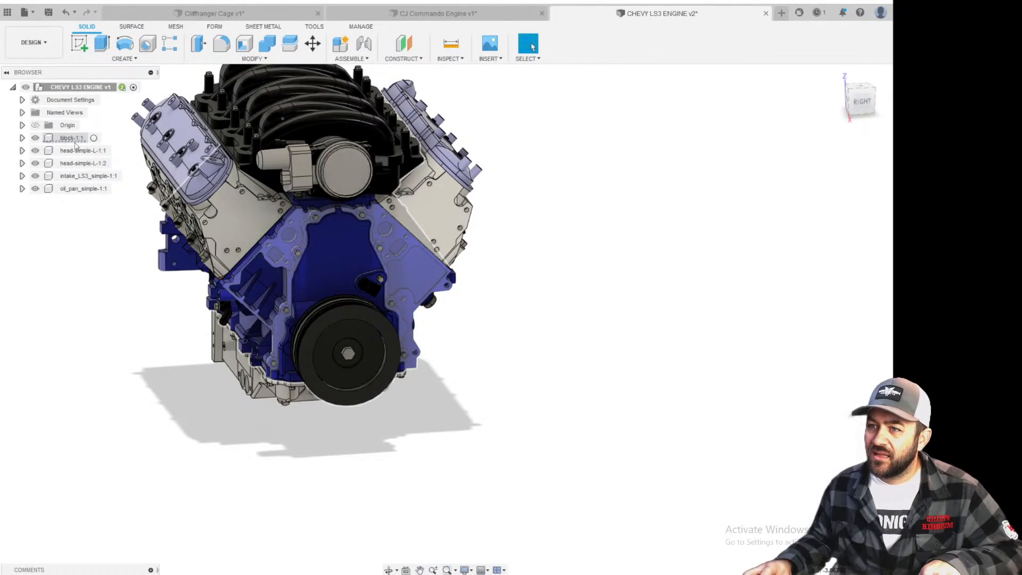
pyautogui.click(84, 176)
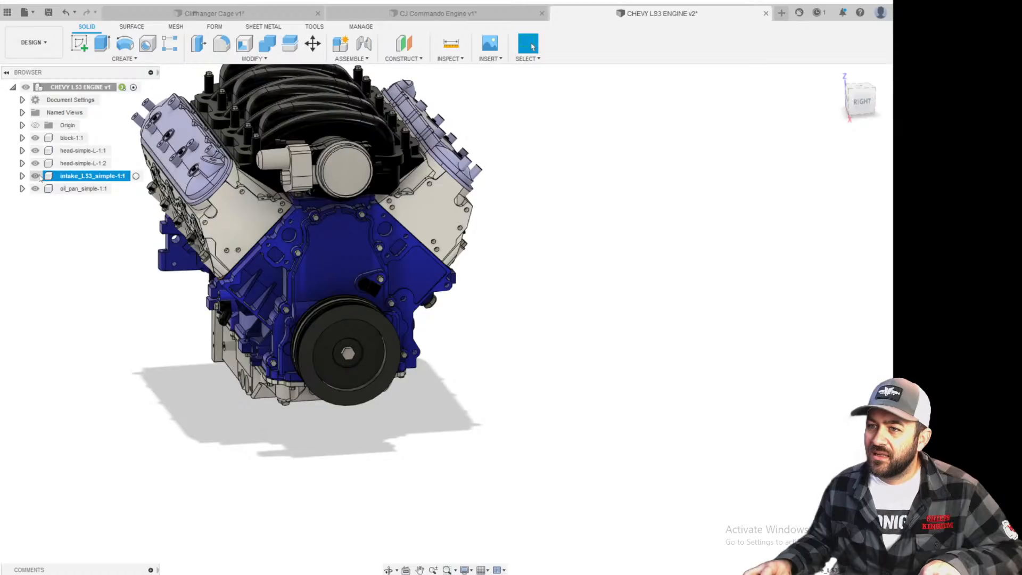
pyautogui.click(93, 266)
pyautogui.scroll(-3, 85, 192)
pyautogui.scroll(1, 195, 149)
pyautogui.moveTo(194, 149); pyautogui.dragTo(251, 246, button='middle')
pyautogui.scroll(2, 250, 203)
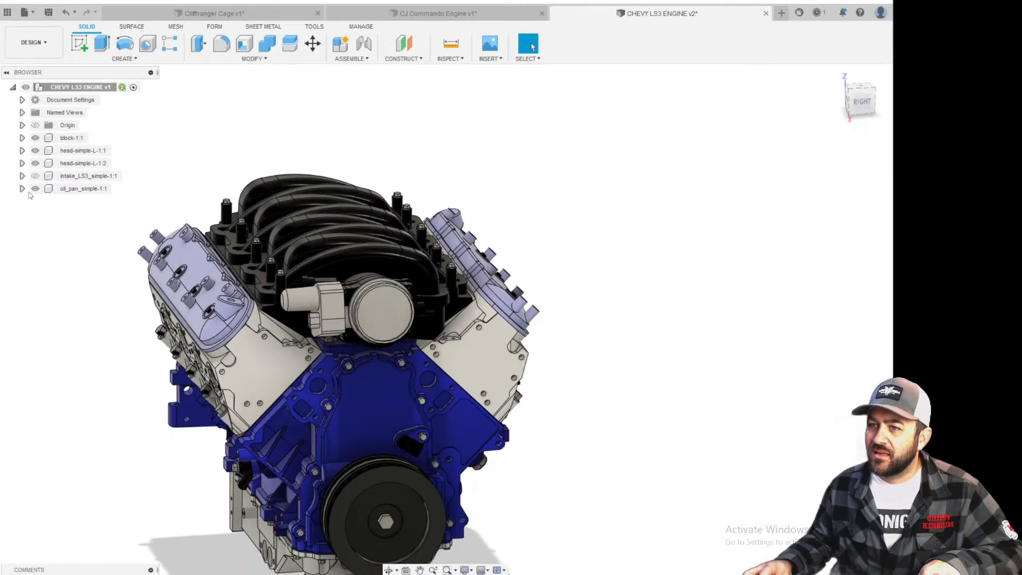
# Join the oil pan to the engine block with Combine, using the block as target body and the oil pan as tool body.
pyautogui.scroll(-2, 213, 252)
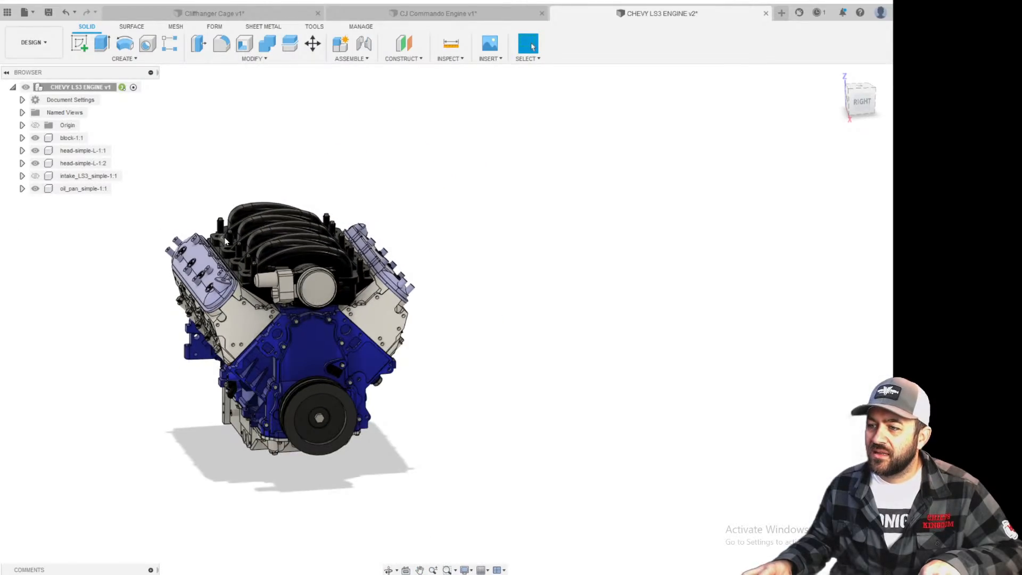
pyautogui.click(268, 44)
pyautogui.click(320, 372)
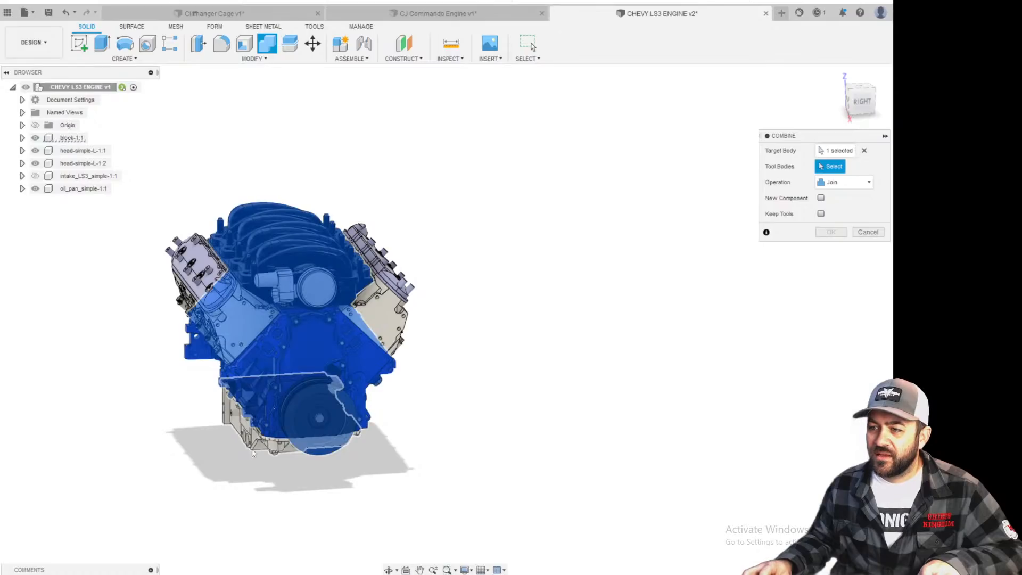
pyautogui.click(270, 429)
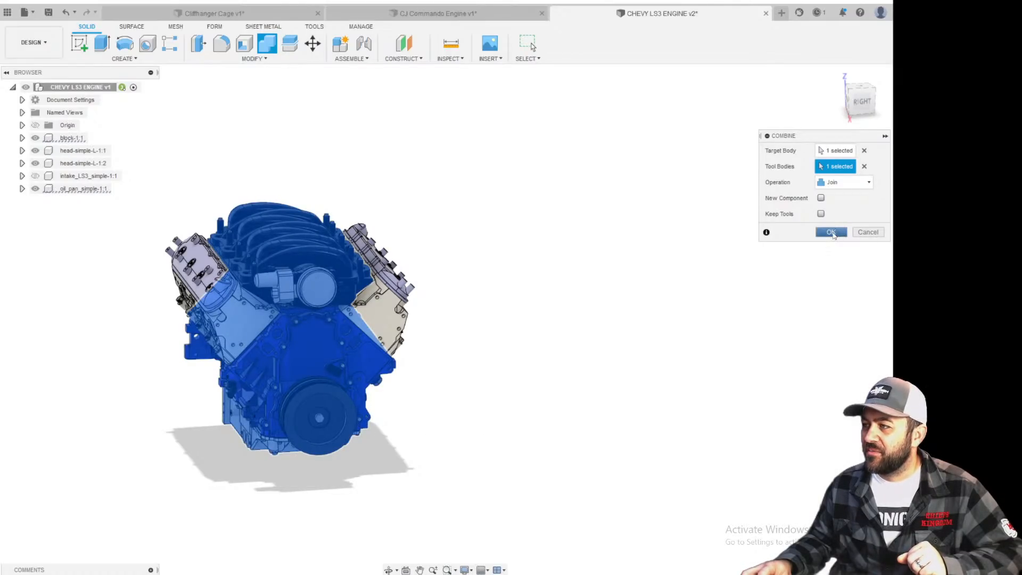
pyautogui.click(831, 232)
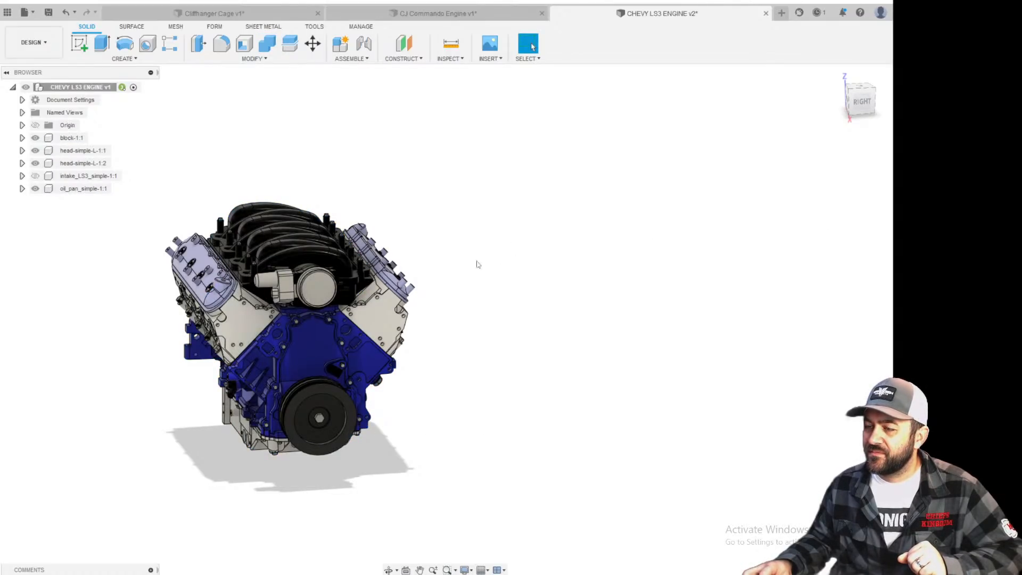
# Cut the hidden intake_LS3_simple-1:1 component from the design.
pyautogui.scroll(3, 294, 369)
pyautogui.doubleClick(62, 176)
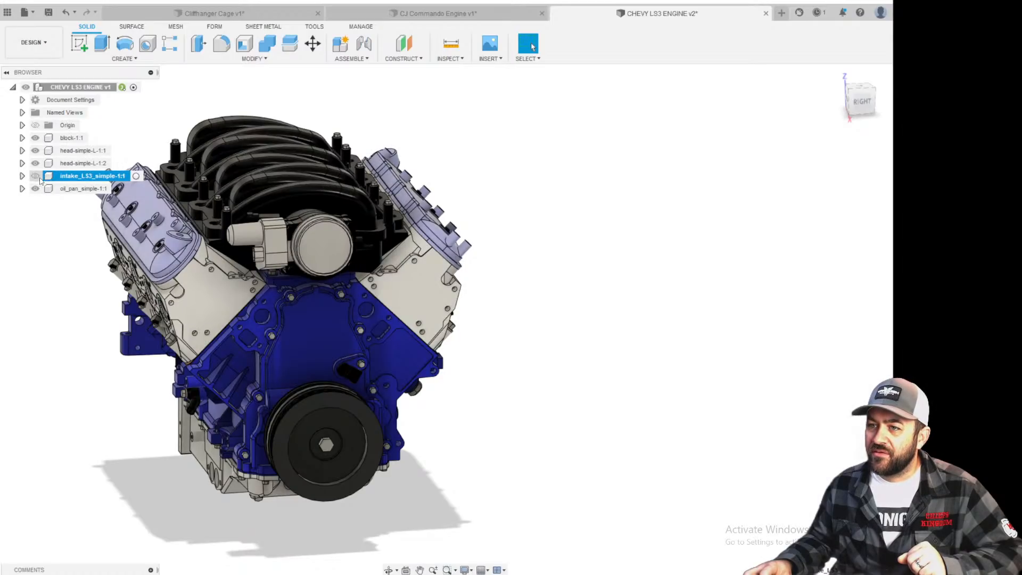
pyautogui.rightClick(75, 180)
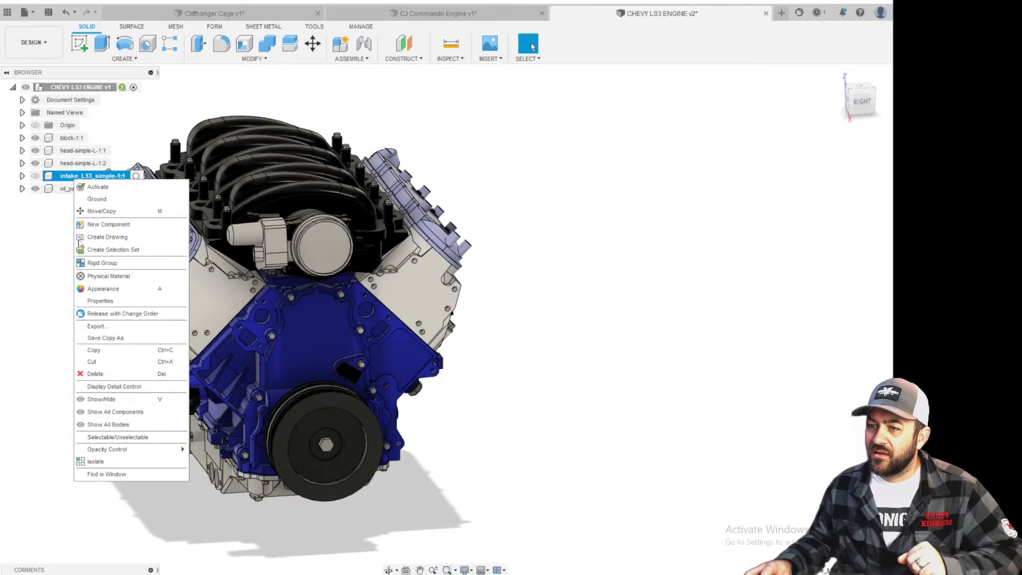
pyautogui.click(100, 363)
# Delete the oil_pan_simple-1:1 component from the design.
pyautogui.scroll(-2, 54, 246)
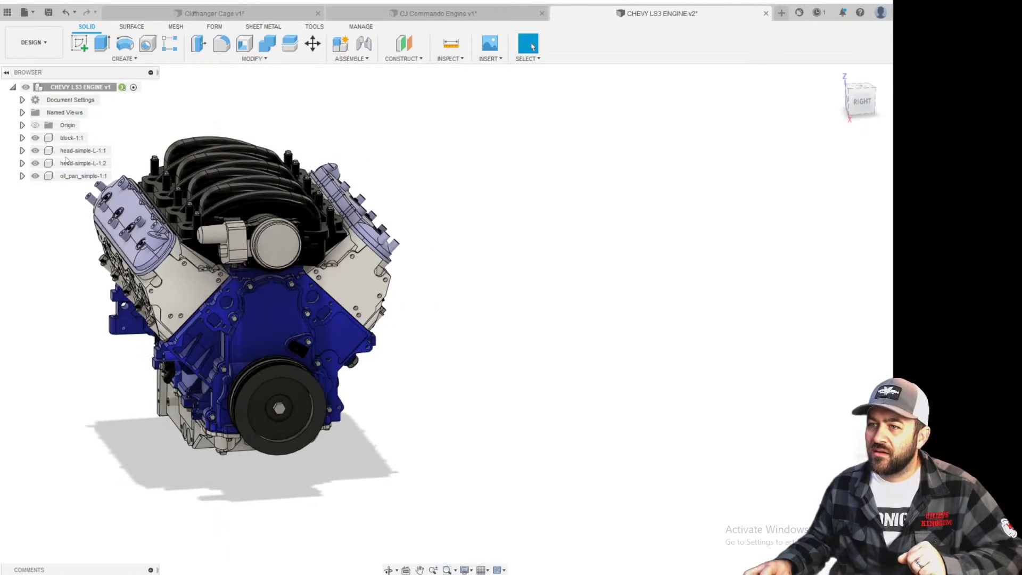
pyautogui.click(66, 138)
pyautogui.click(62, 180)
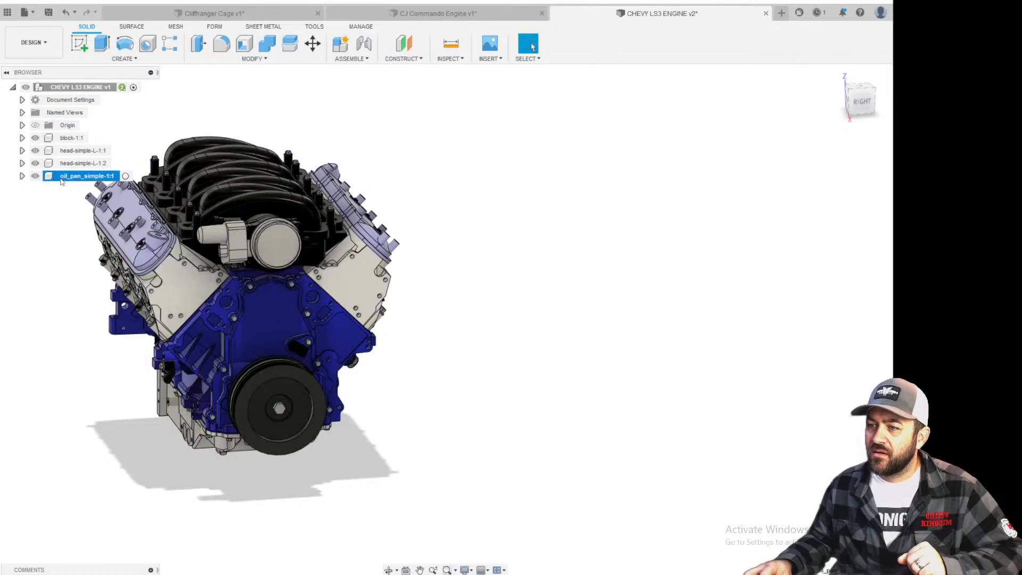
pyautogui.rightClick(67, 176)
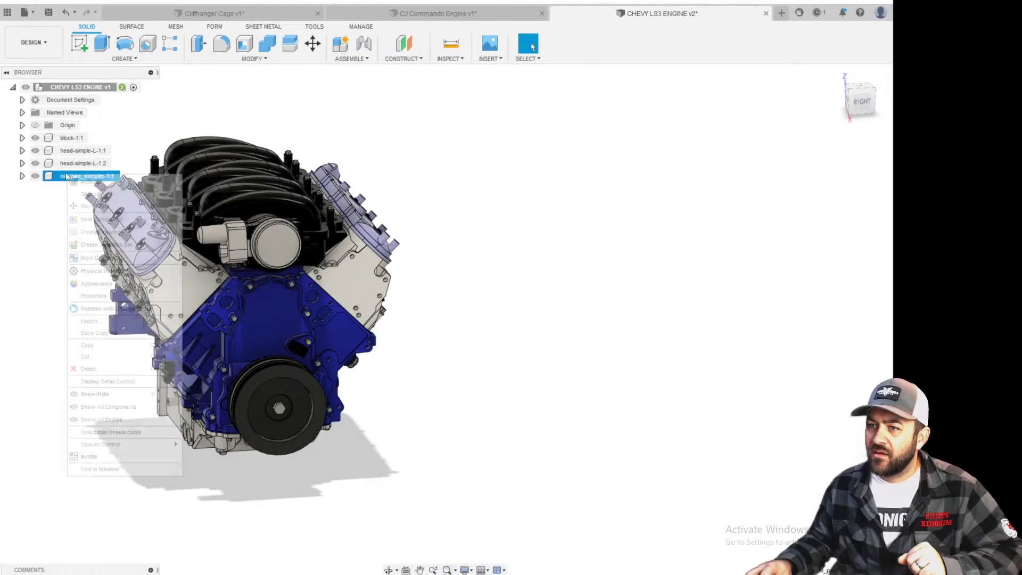
pyautogui.click(90, 368)
# Join head-simple-L-1:2 to the engine block with Combine, using the block as target body and keeping the tool body.
pyautogui.click(267, 42)
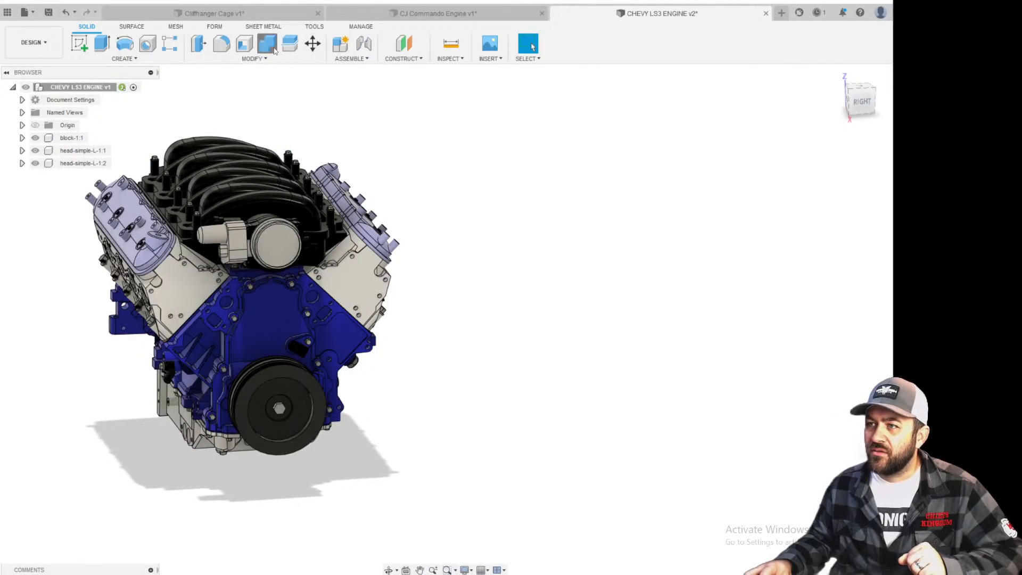
pyautogui.click(294, 293)
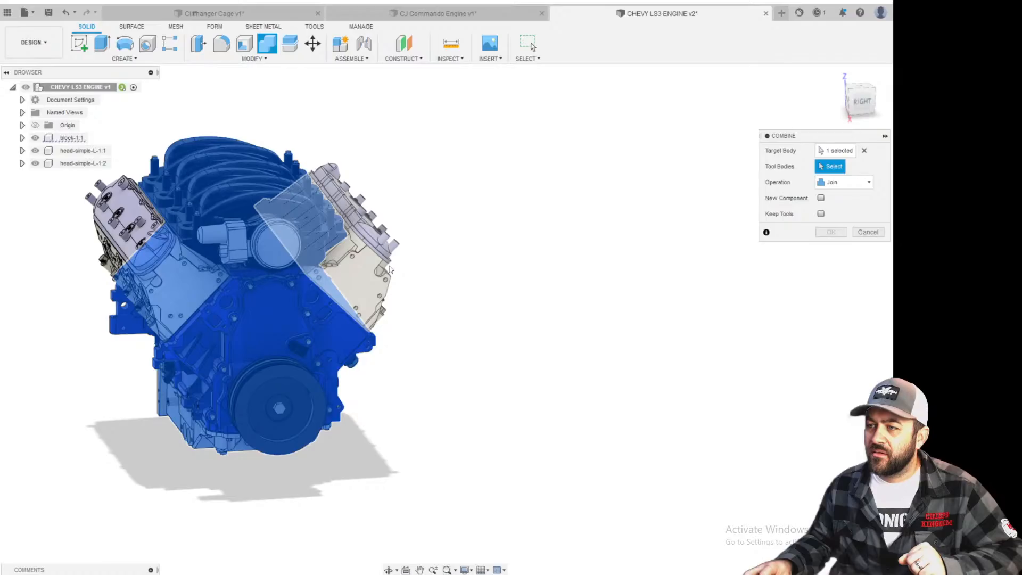
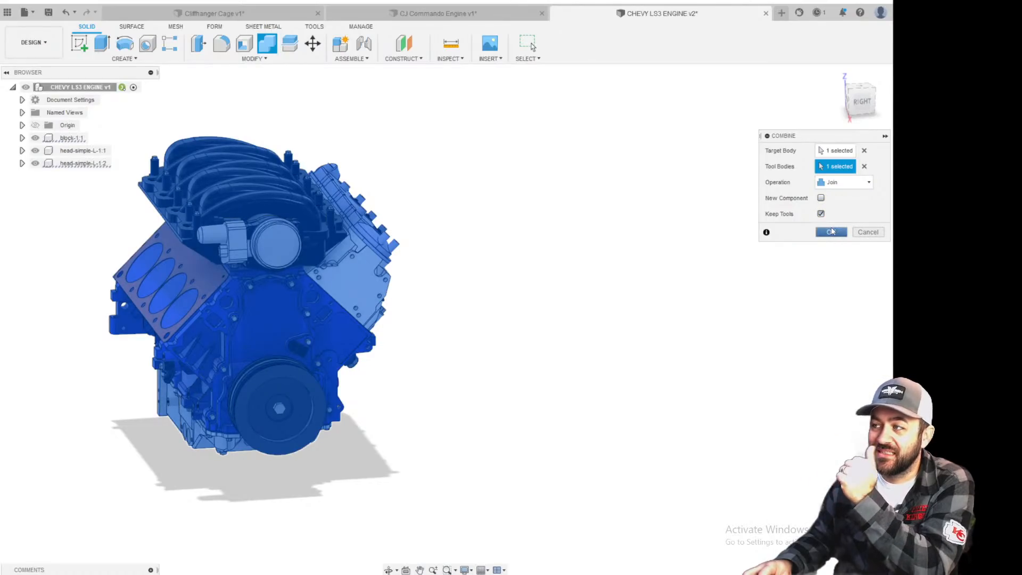
pyautogui.click(828, 233)
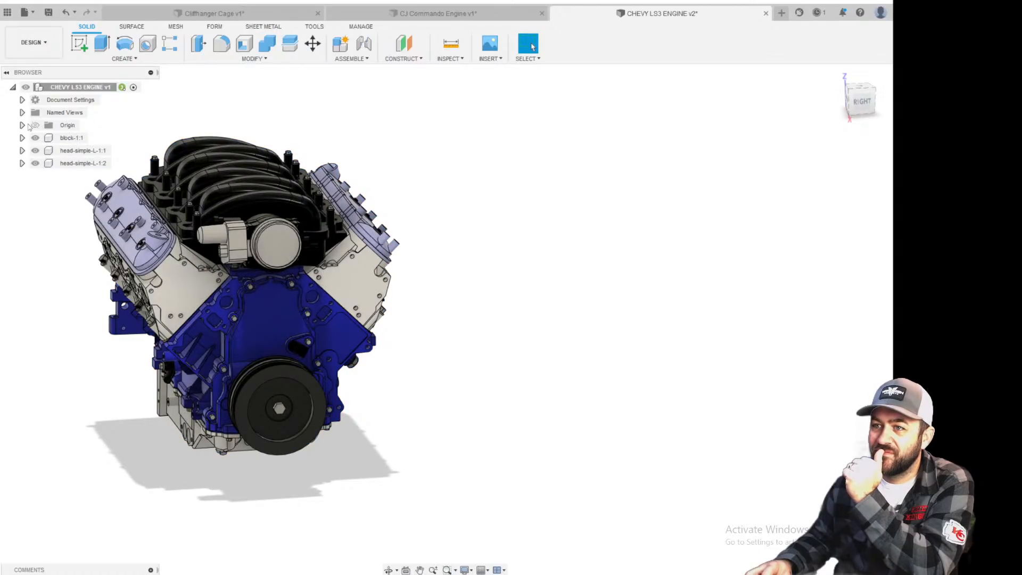
pyautogui.click(69, 138)
pyautogui.click(564, 182)
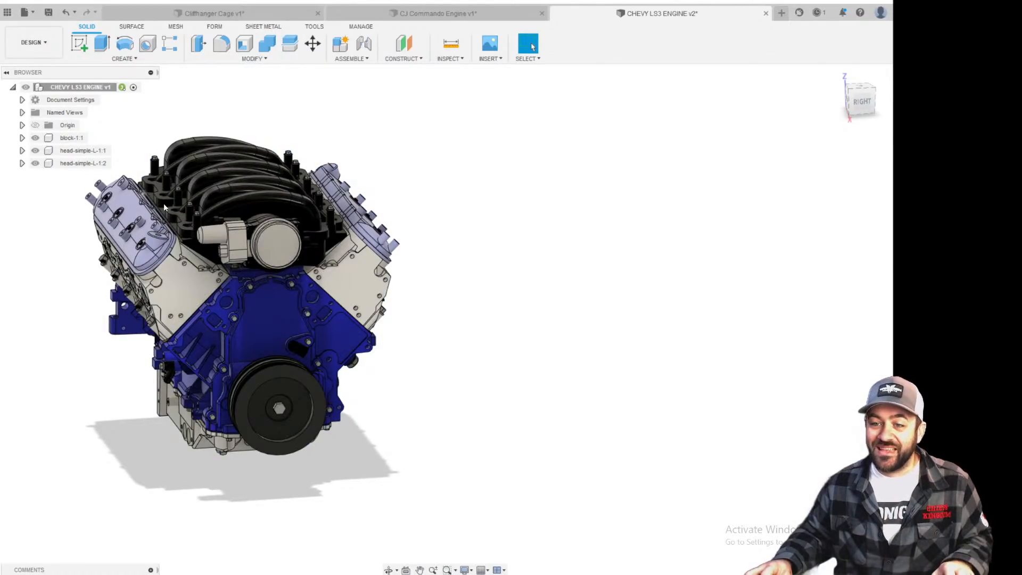
# Join head-simple-L-1:1 to the engine block with Combine, using the block as target body and keeping the tool body.
pyautogui.moveTo(283, 361); pyautogui.dragTo(422, 331, button='middle')
pyautogui.scroll(2, 350, 235)
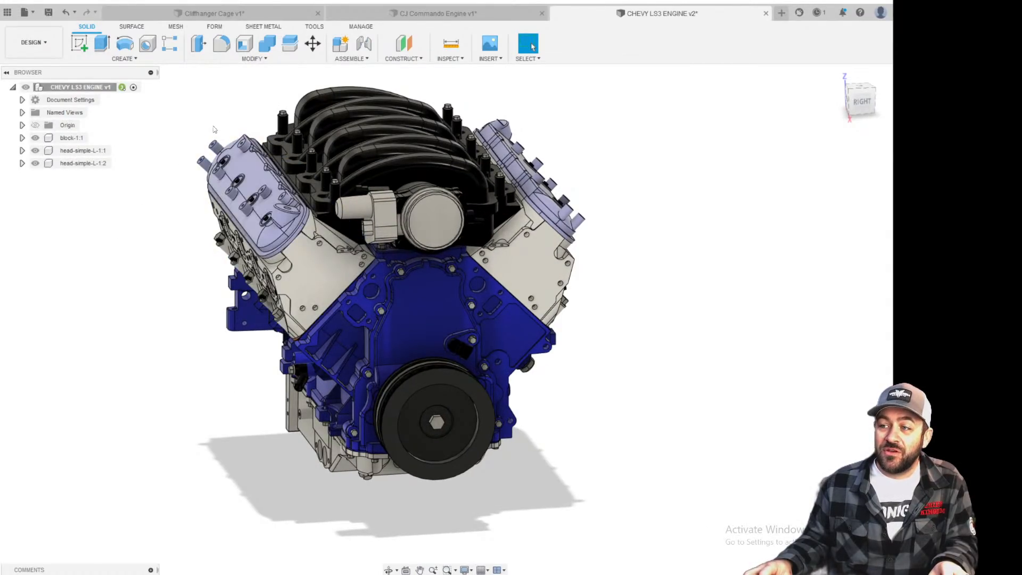
pyautogui.click(267, 43)
pyautogui.click(245, 298)
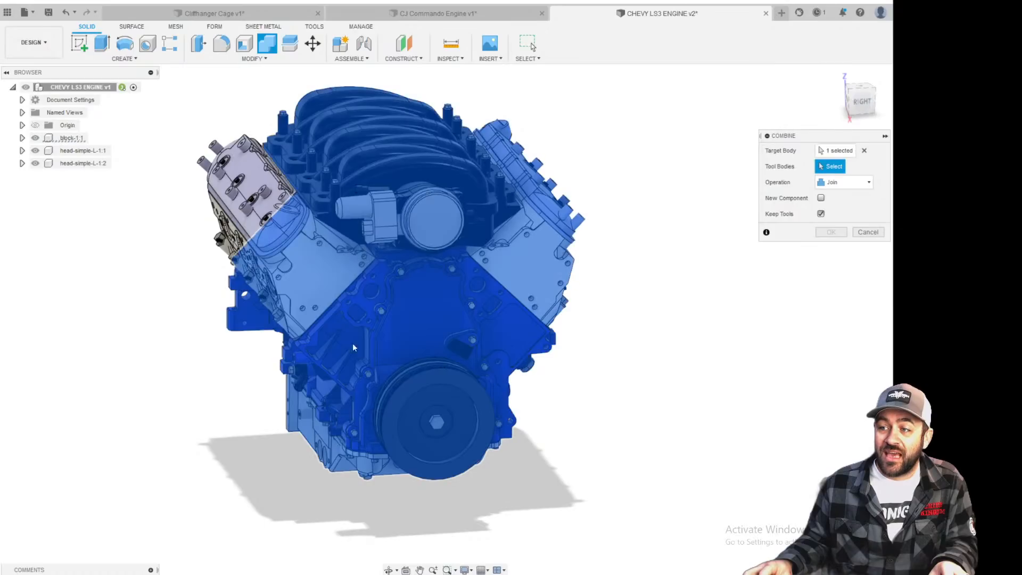
pyautogui.click(261, 224)
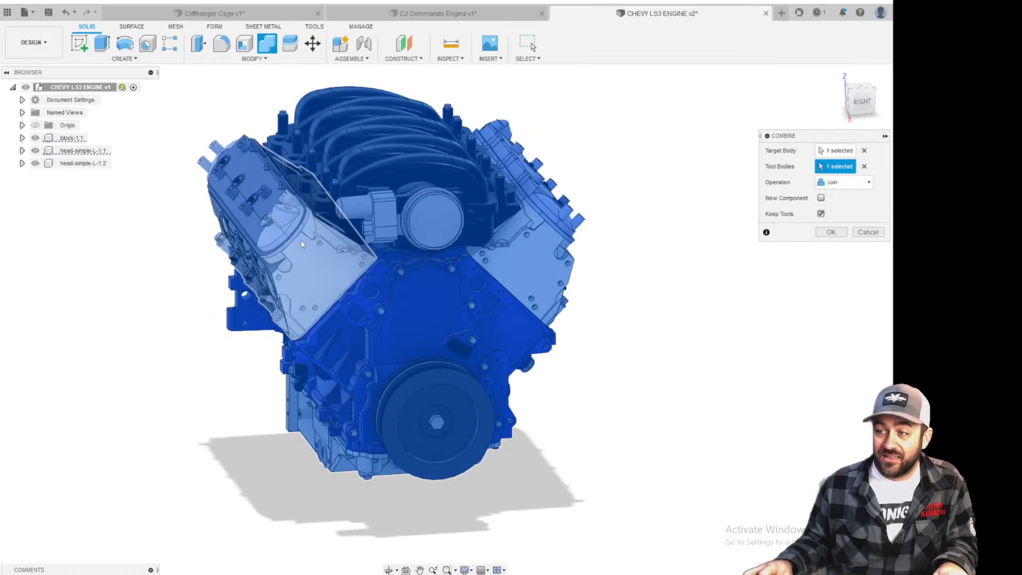
pyautogui.click(828, 233)
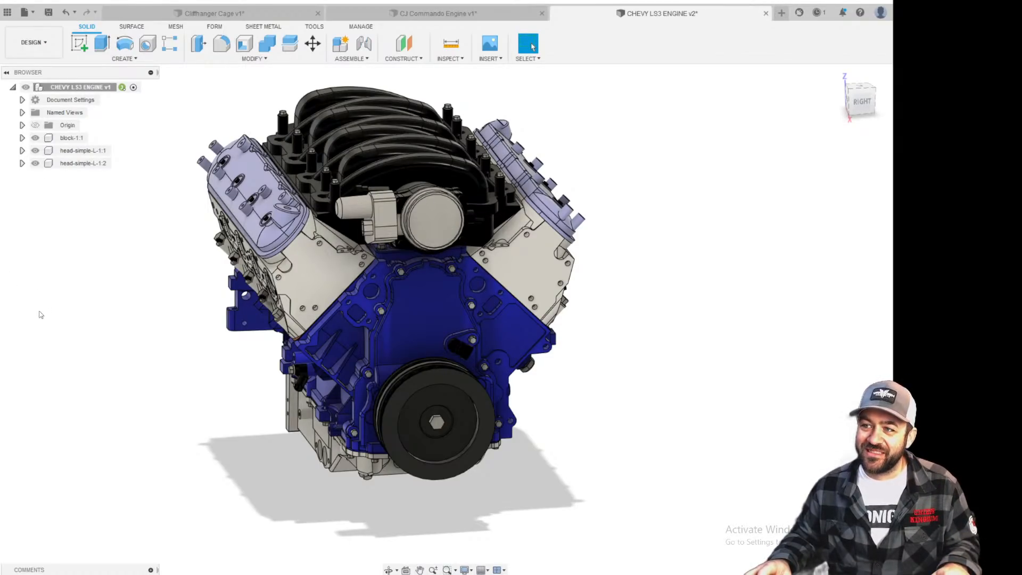
# Remove the head-simple-L-1:1 and head-simple-L-1:2 components from the design, leaving only block-1:1.
pyautogui.click(77, 151)
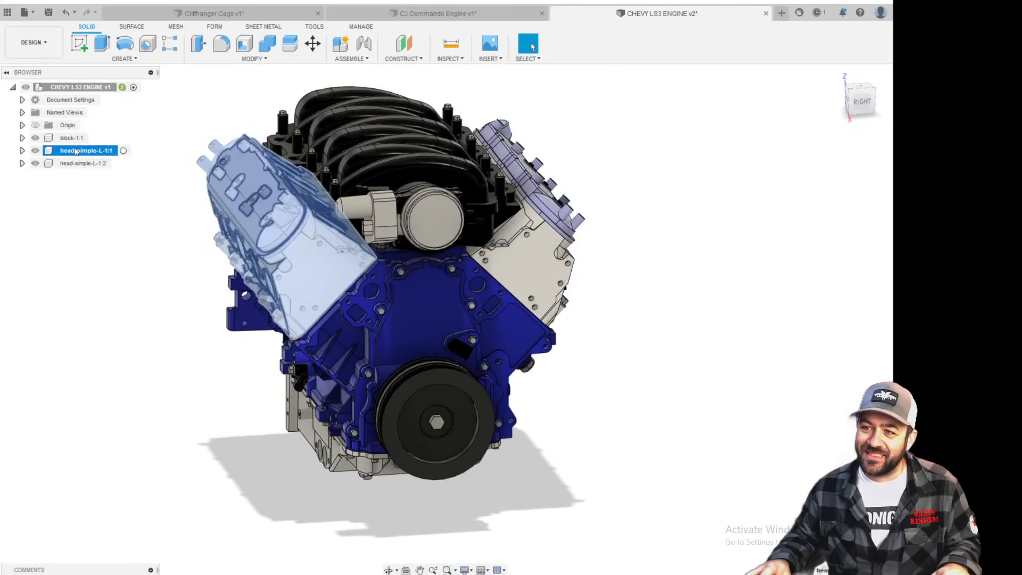
pyautogui.moveTo(78, 154); pyautogui.dragTo(69, 138)
pyautogui.scroll(-3, 171, 296)
pyautogui.keyDown('shift'); pyautogui.moveTo(243, 320); pyautogui.dragTo(269, 285, button='middle'); pyautogui.keyUp('shift')
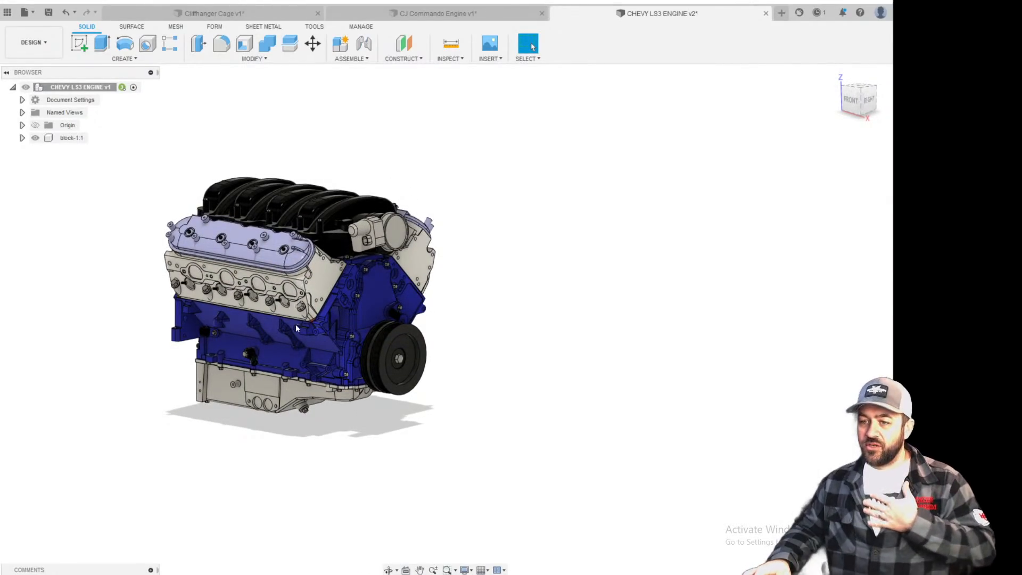
# Save the engine design as a new version with the description "User Saved".
pyautogui.scroll(2, 311, 330)
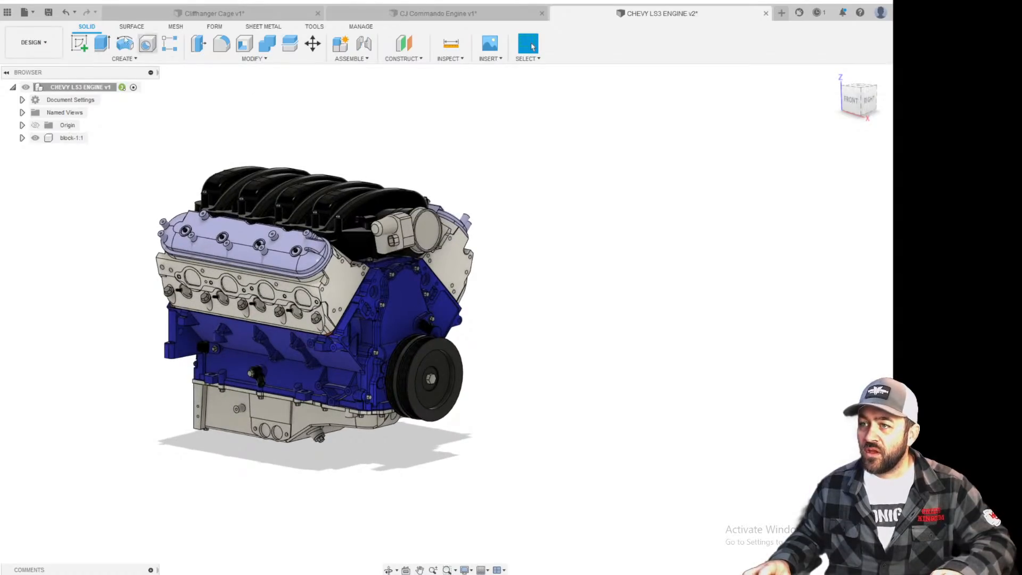
pyautogui.click(48, 16)
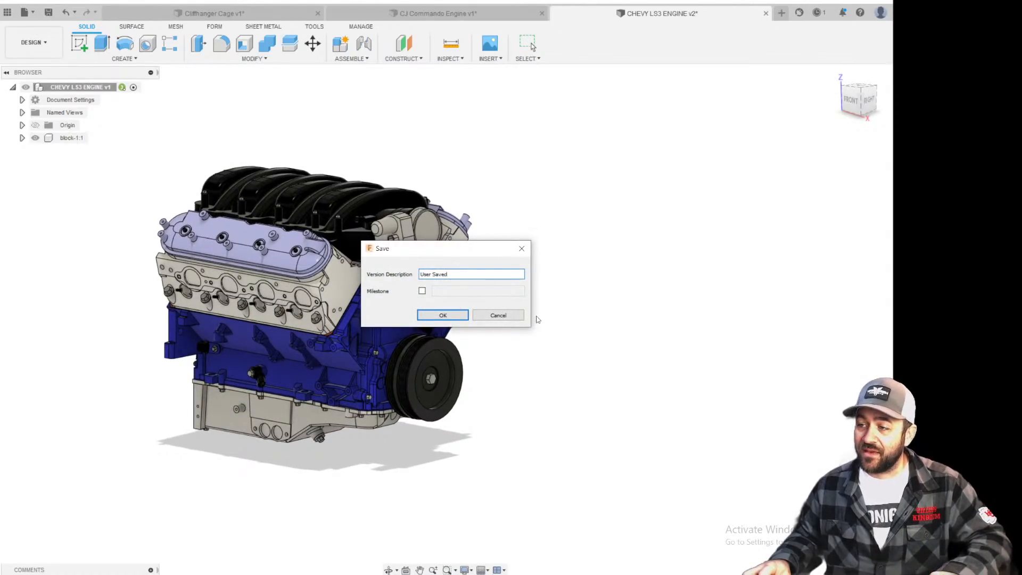
pyautogui.click(454, 316)
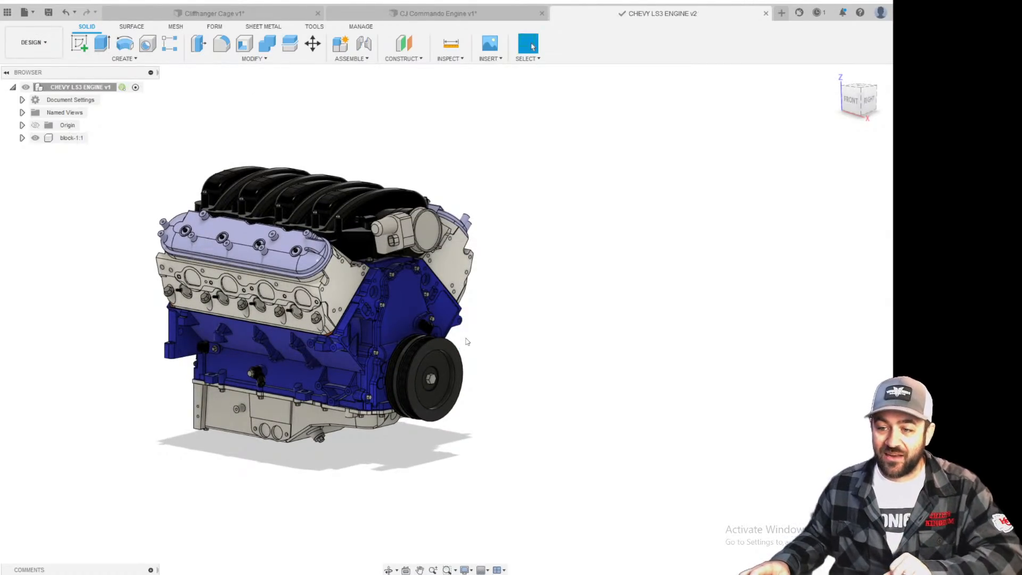
pyautogui.scroll(-3, 423, 381)
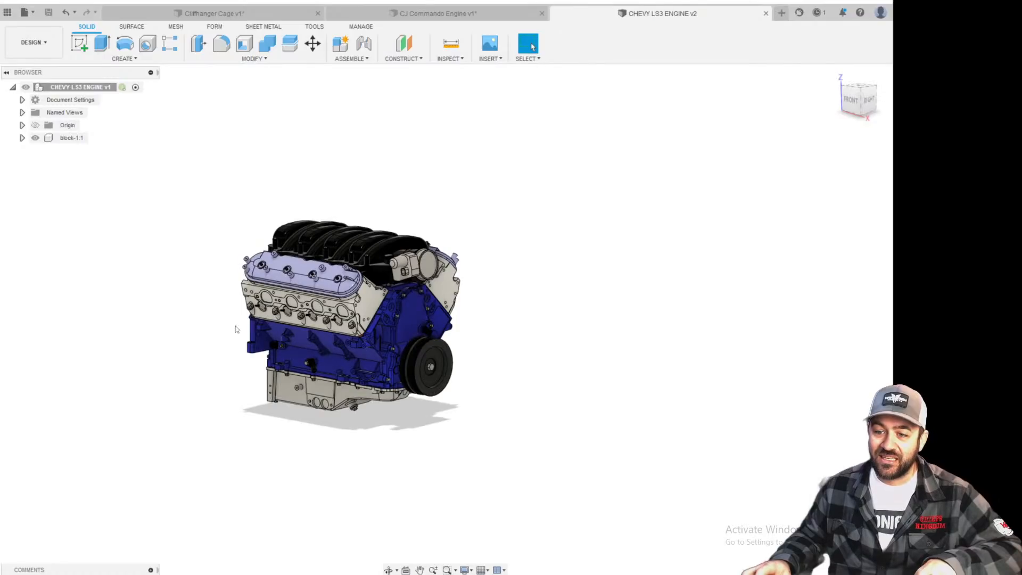
pyautogui.moveTo(243, 331); pyautogui.dragTo(434, 313, button='middle')
pyautogui.scroll(4, 461, 287)
pyautogui.keyDown('shift'); pyautogui.moveTo(559, 287); pyautogui.dragTo(490, 284, button='middle'); pyautogui.keyUp('shift')
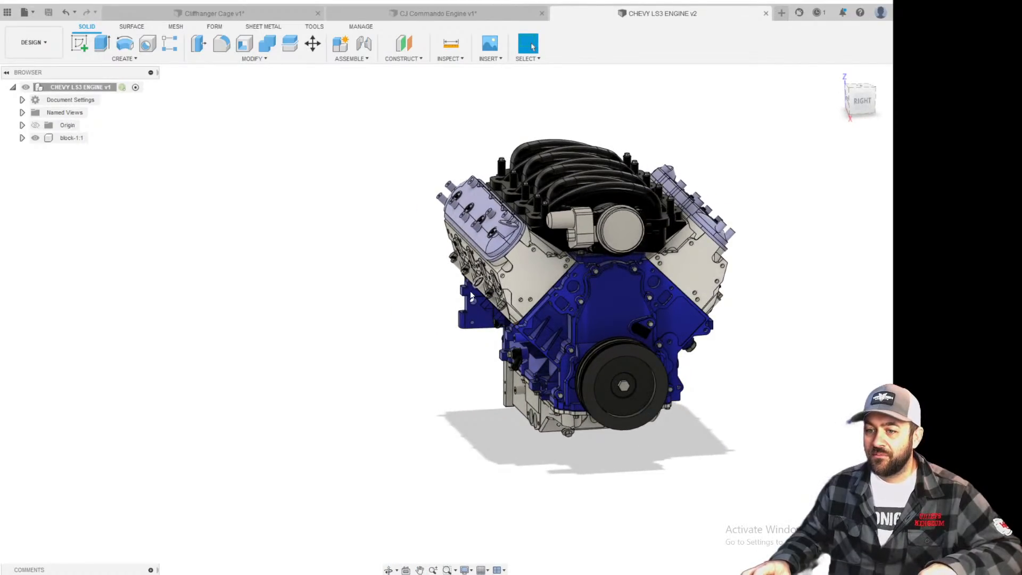
pyautogui.scroll(-3, 548, 354)
pyautogui.scroll(2, 555, 348)
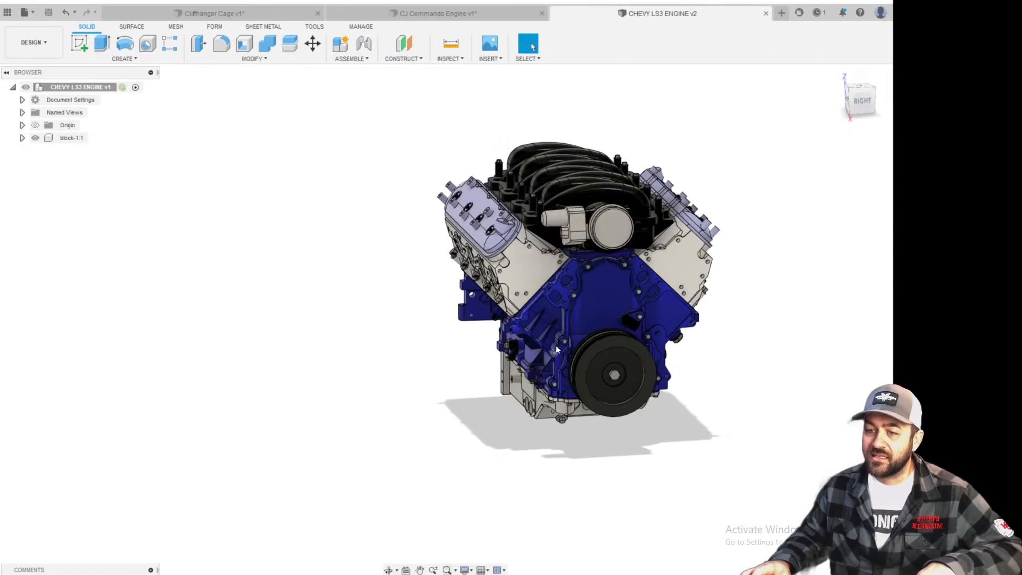
pyautogui.keyDown('shift'); pyautogui.moveTo(551, 309); pyautogui.dragTo(405, 250, button='middle'); pyautogui.keyUp('shift')
# Switch to the CJ Commando Engine v1 design and bring its front engine bay into close view.
pyautogui.click(442, 12)
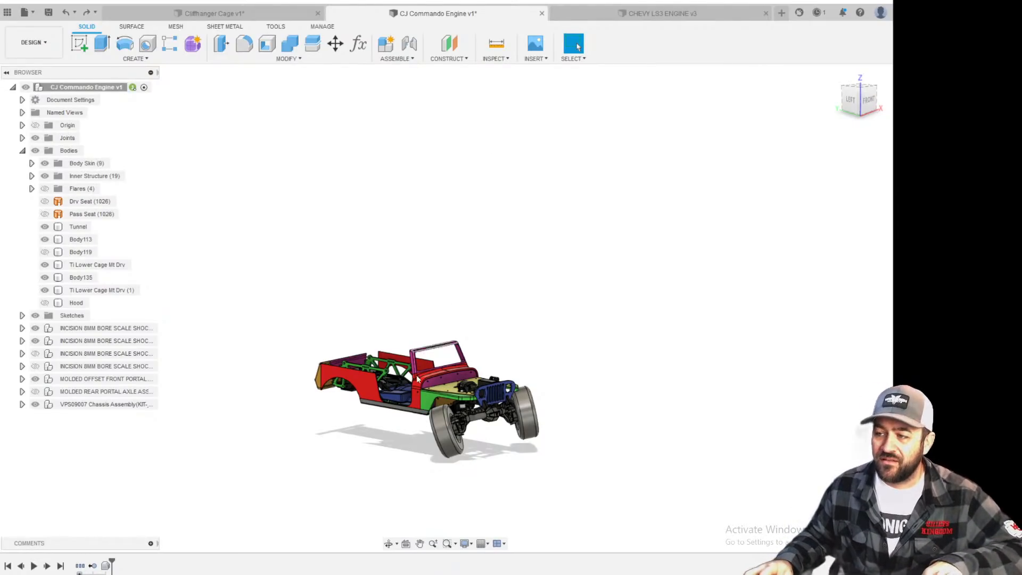
pyautogui.scroll(3, 418, 379)
pyautogui.moveTo(418, 379); pyautogui.dragTo(596, 320, button='middle')
pyautogui.scroll(3, 421, 280)
pyautogui.scroll(4, 627, 303)
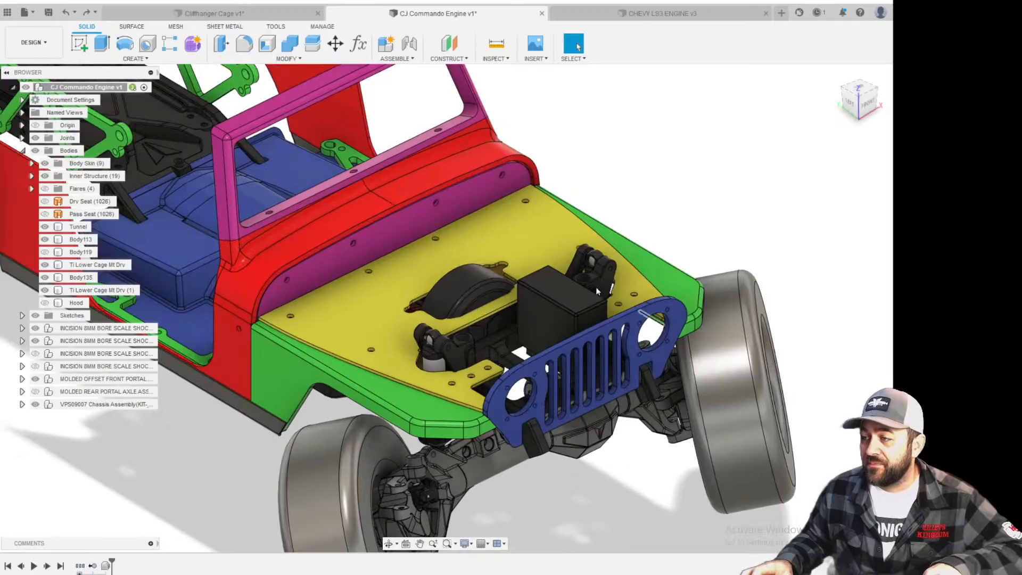
pyautogui.scroll(-2, 450, 391)
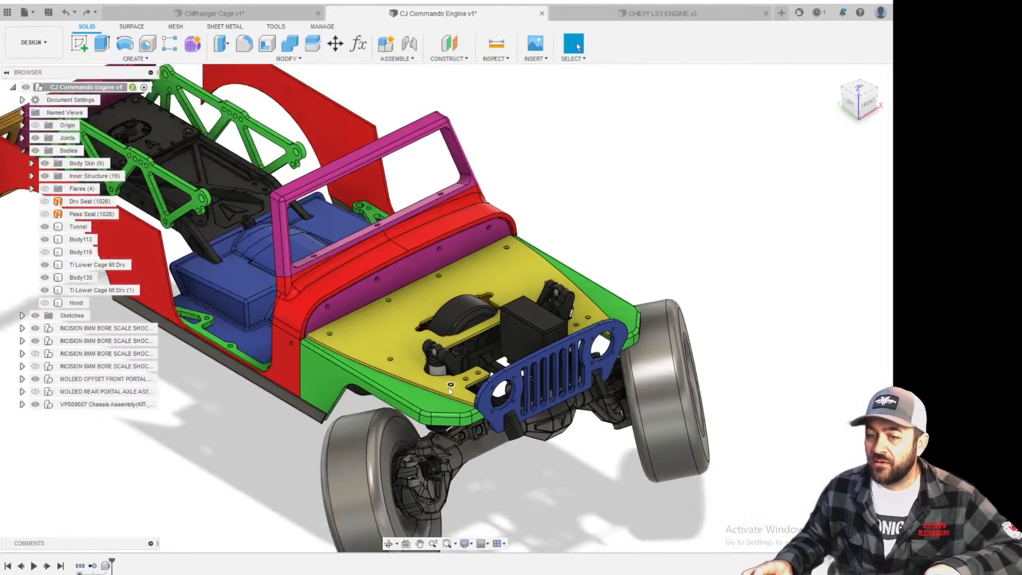
pyautogui.moveTo(450, 391); pyautogui.dragTo(477, 346, button='middle')
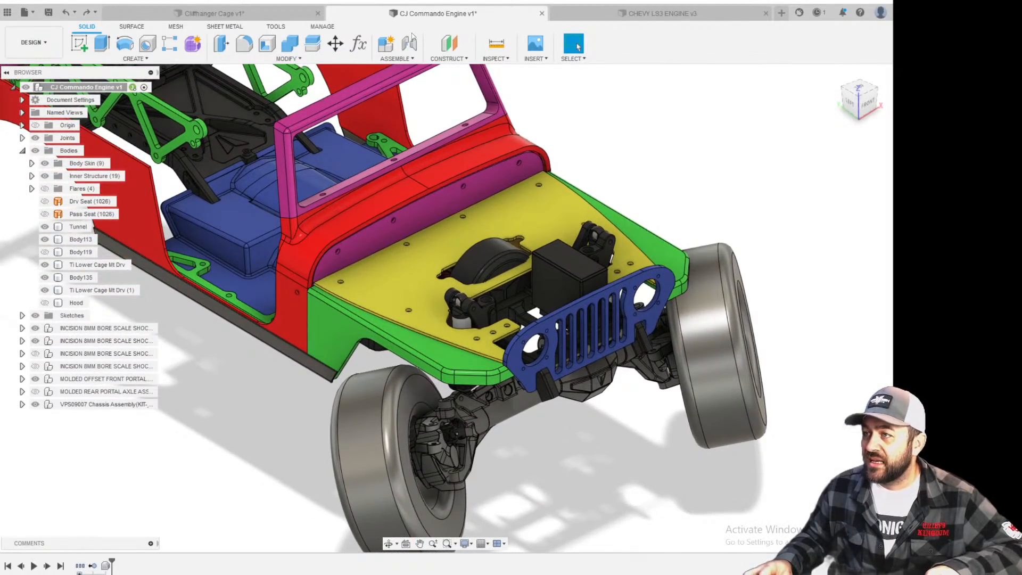
# Derive the engine body from CHEVY LS3 ENGINE in the Nationals Projects folder into the CJ Commando Engine design.
pyautogui.click(535, 53)
pyautogui.click(539, 75)
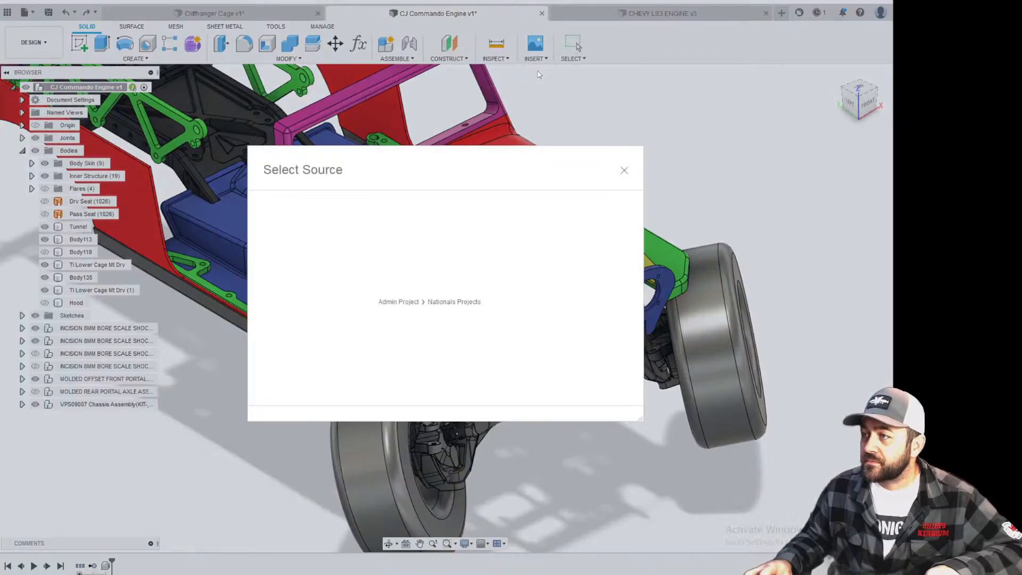
pyautogui.click(448, 261)
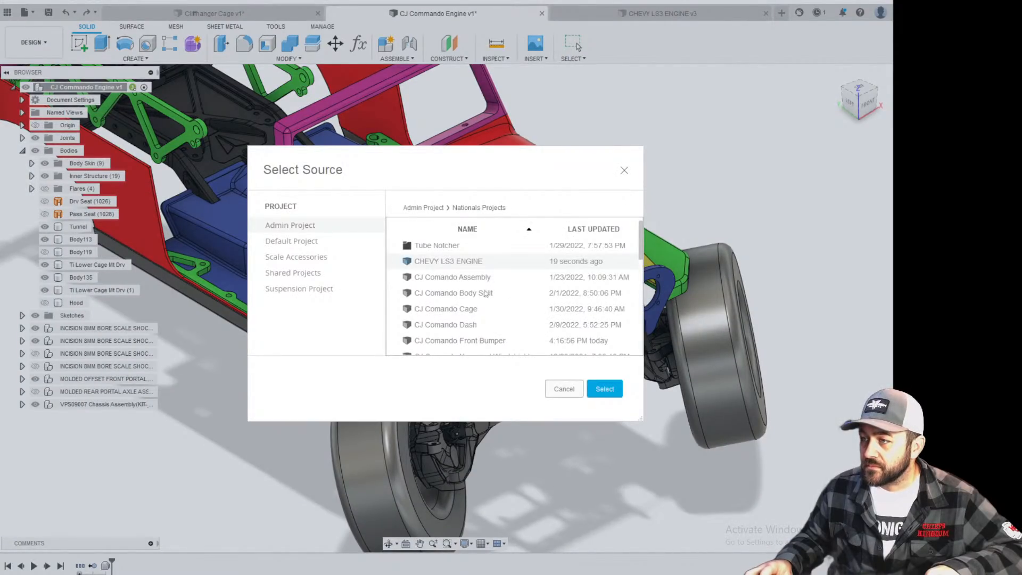
pyautogui.click(605, 388)
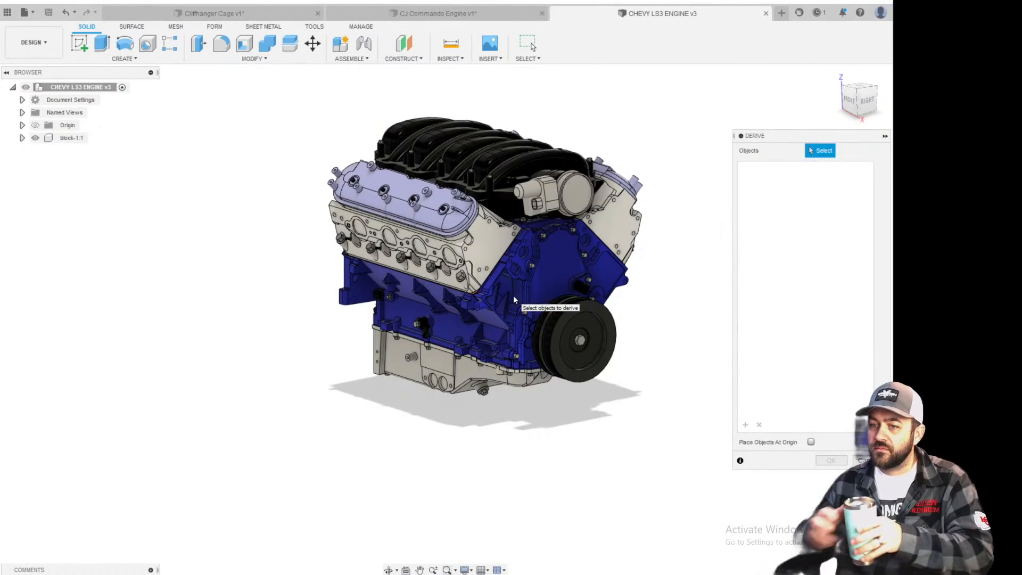
pyautogui.click(554, 281)
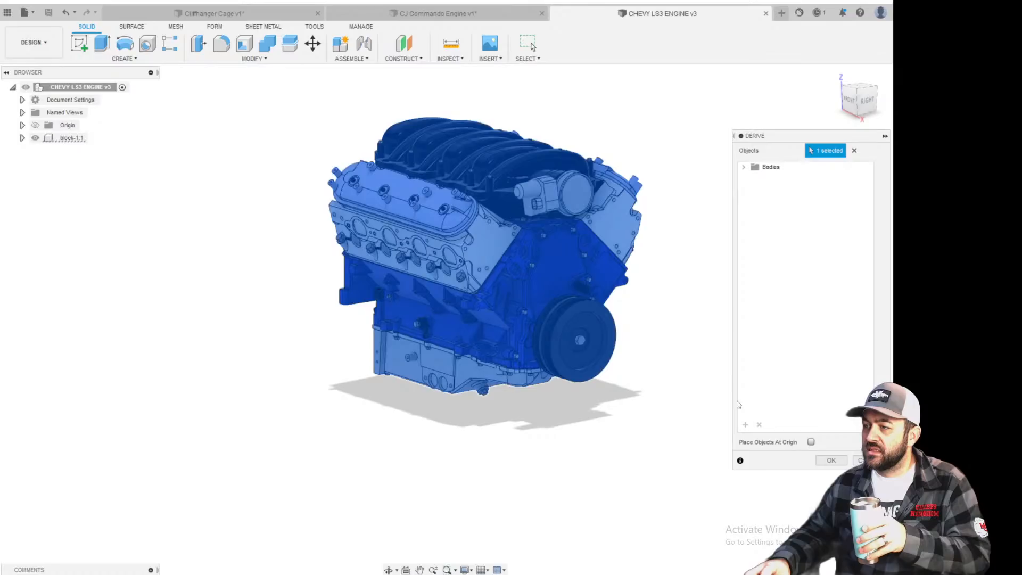
pyautogui.click(829, 461)
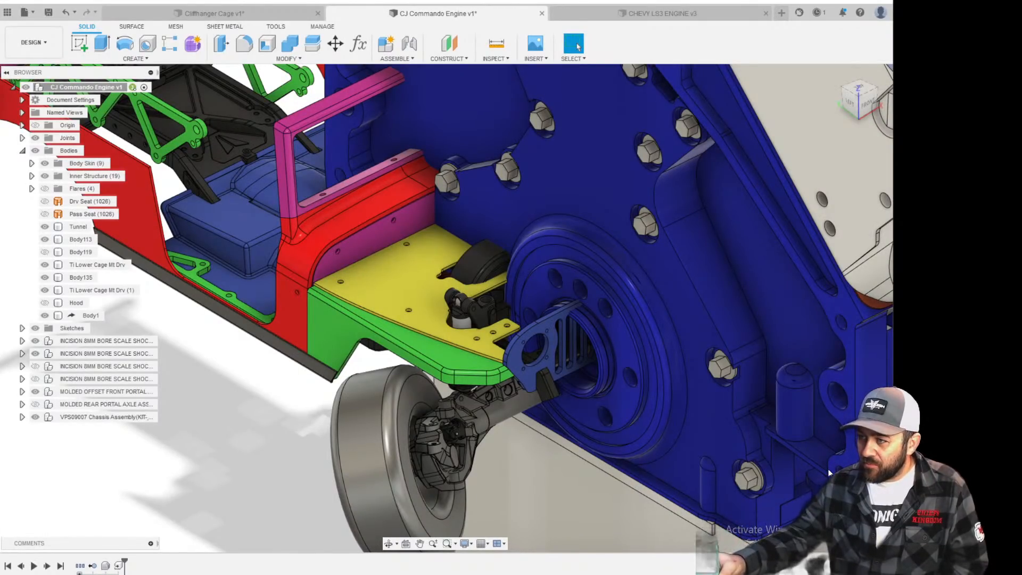
# Scale the derived engine body uniformly by a factor of 0.1.
pyautogui.scroll(-8, 540, 205)
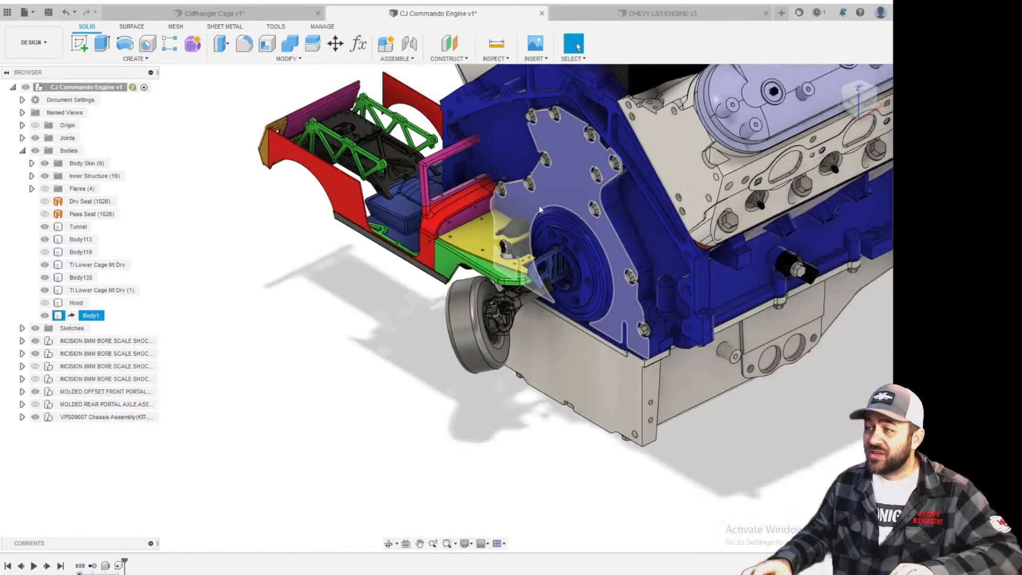
pyautogui.moveTo(539, 209); pyautogui.dragTo(415, 295, button='middle')
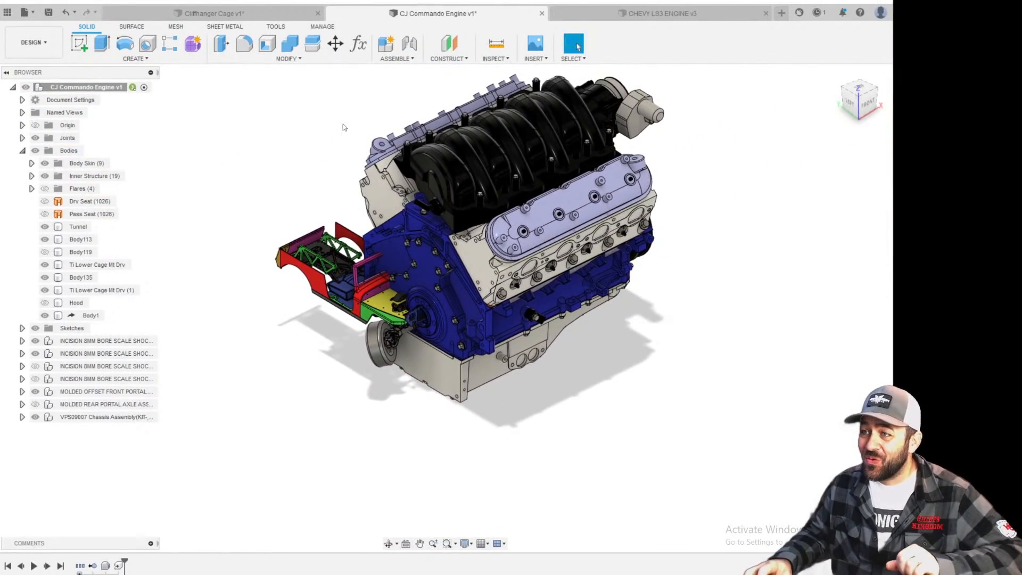
pyautogui.click(287, 59)
pyautogui.click(229, 129)
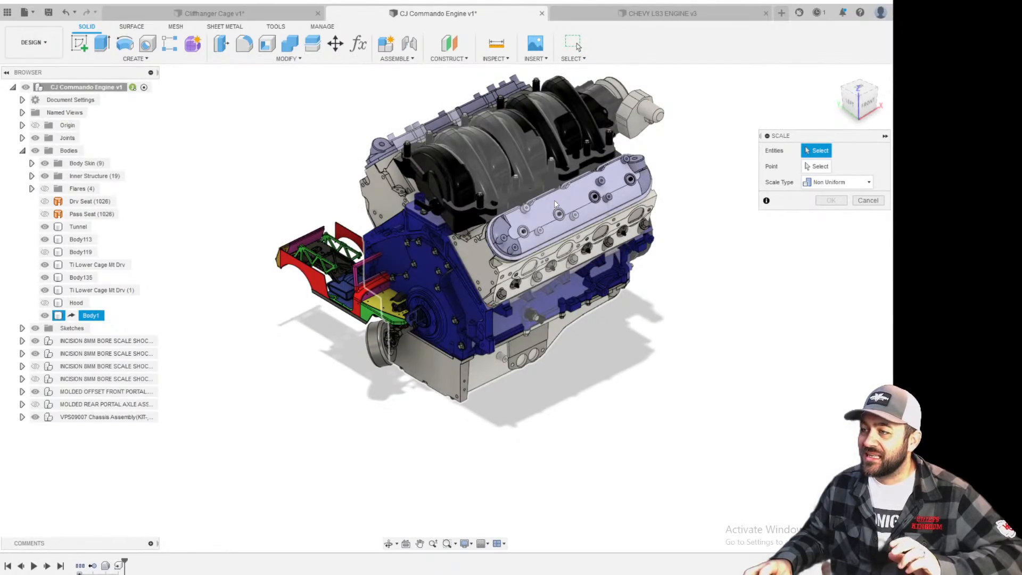
pyautogui.click(584, 204)
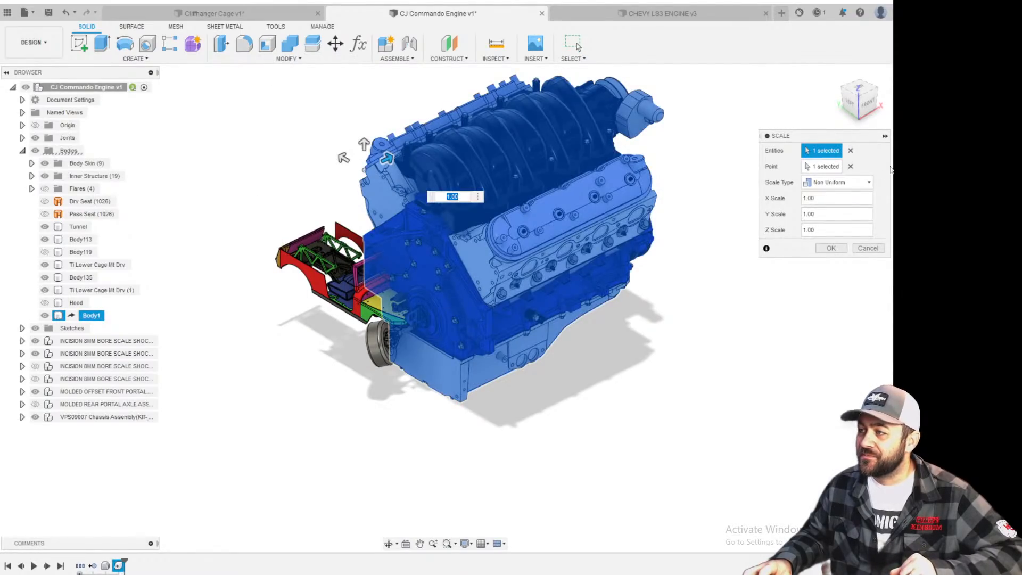
pyautogui.click(841, 182)
pyautogui.click(835, 204)
pyautogui.hotkey('ctrl', 'a')
pyautogui.write('.1')
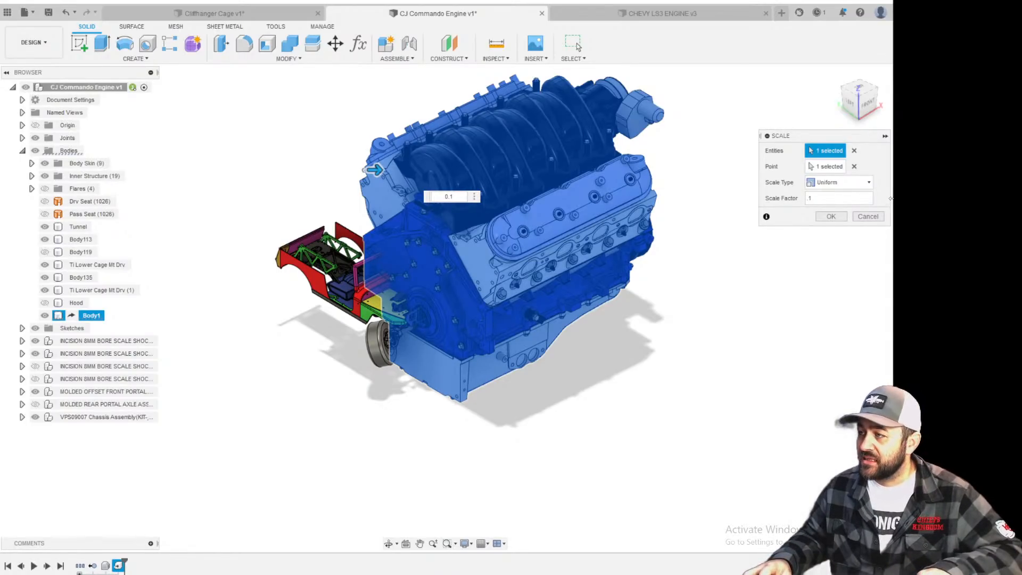
pyautogui.click(835, 217)
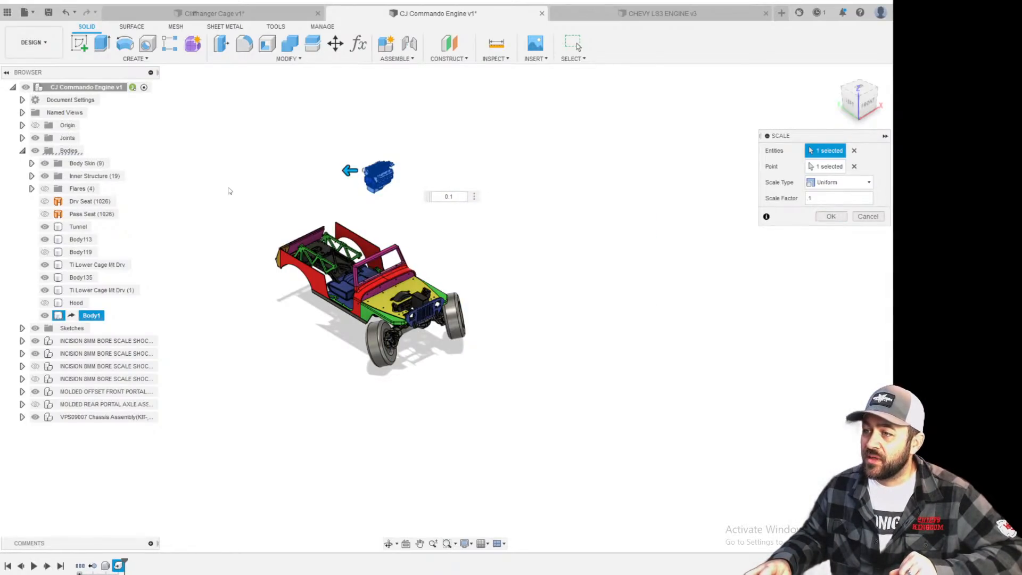
pyautogui.scroll(3, 385, 187)
pyautogui.scroll(2, 399, 174)
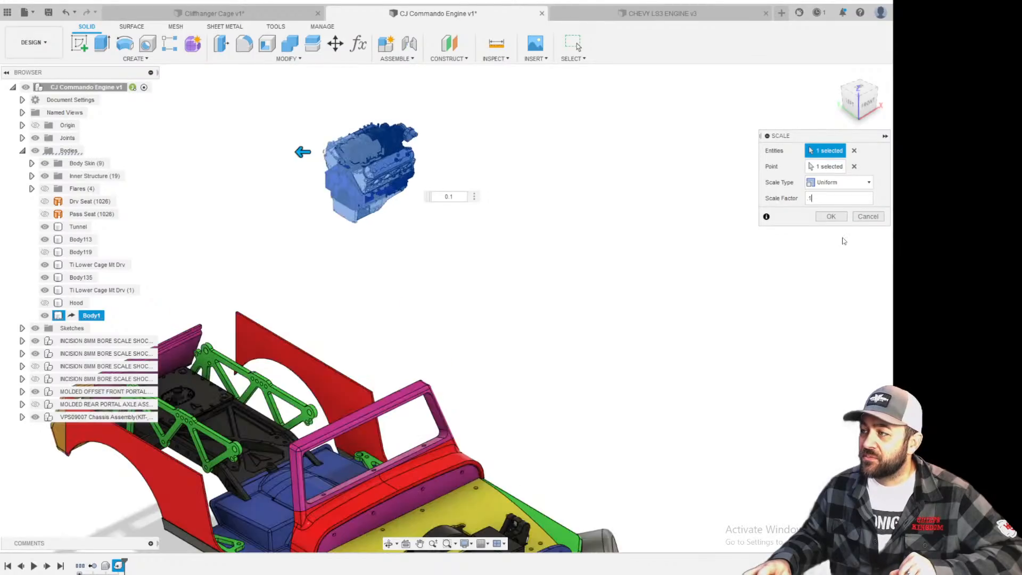
pyautogui.click(834, 219)
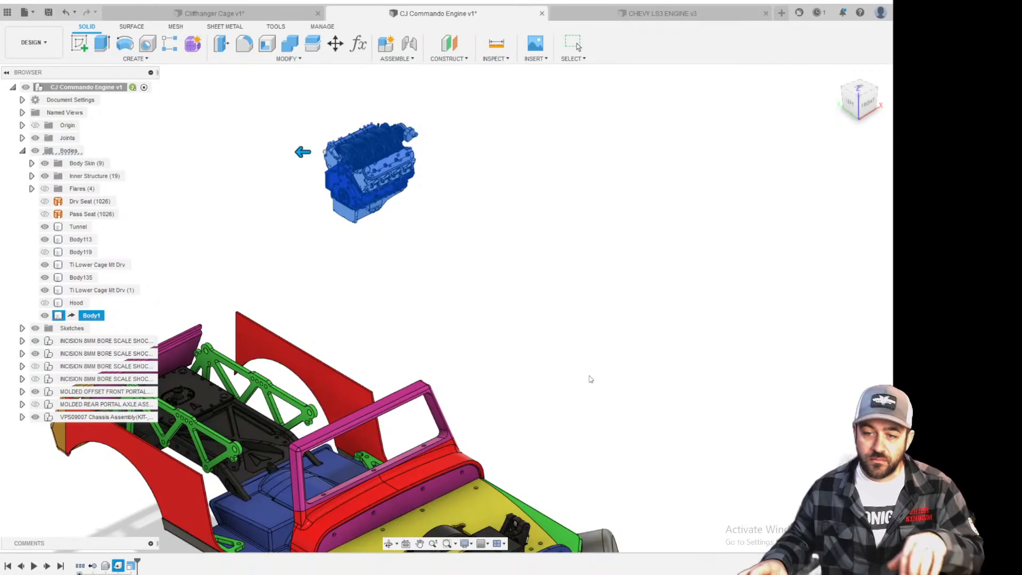
pyautogui.click(576, 43)
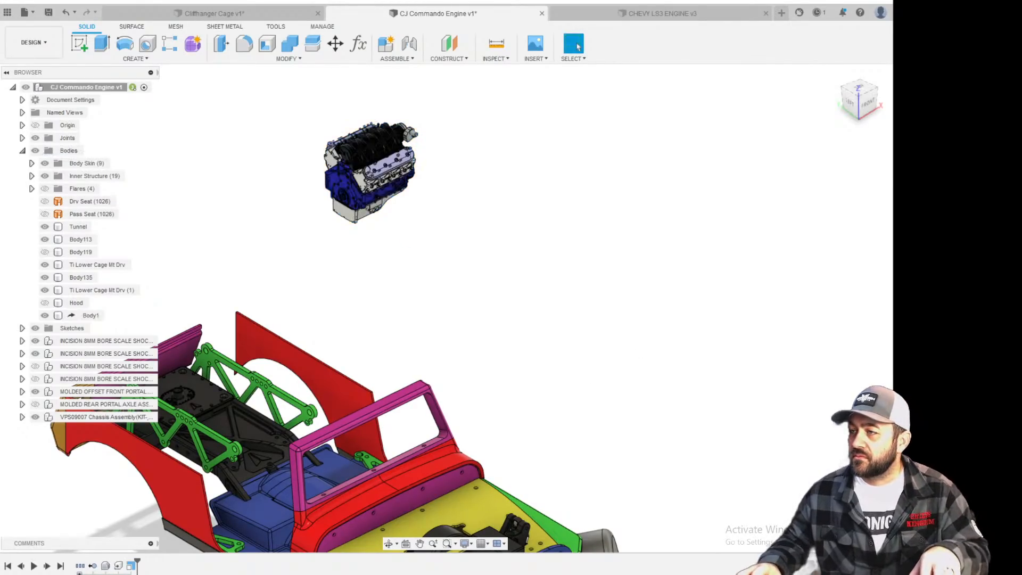
# Pick the scaled engine body for Move/Copy on the underside of its oil pan, with free move as the move type.
pyautogui.click(858, 86)
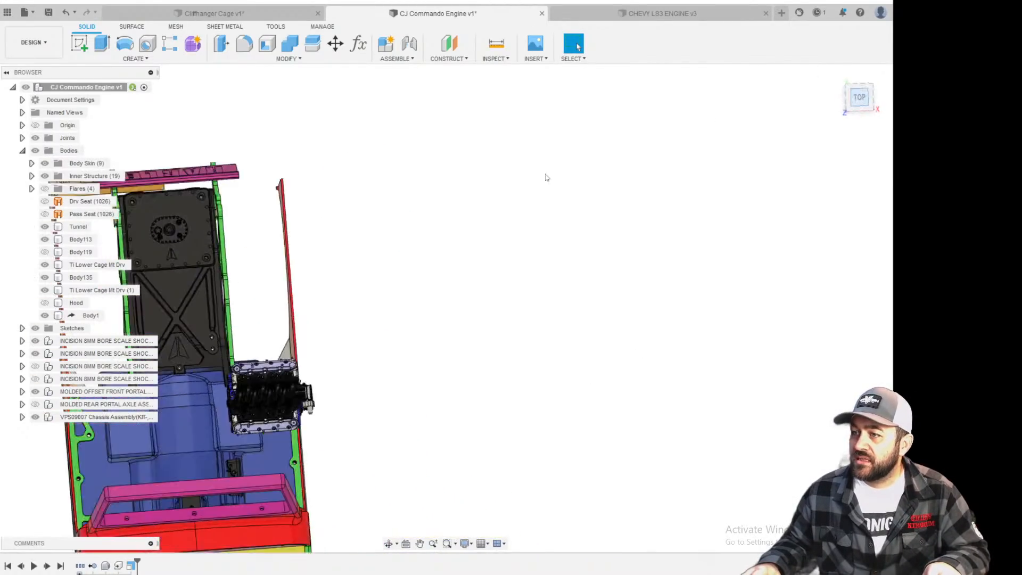
pyautogui.moveTo(470, 251); pyautogui.dragTo(641, 95, button='middle')
pyautogui.scroll(1, 602, 162)
pyautogui.scroll(-4, 490, 253)
pyautogui.scroll(4, 486, 251)
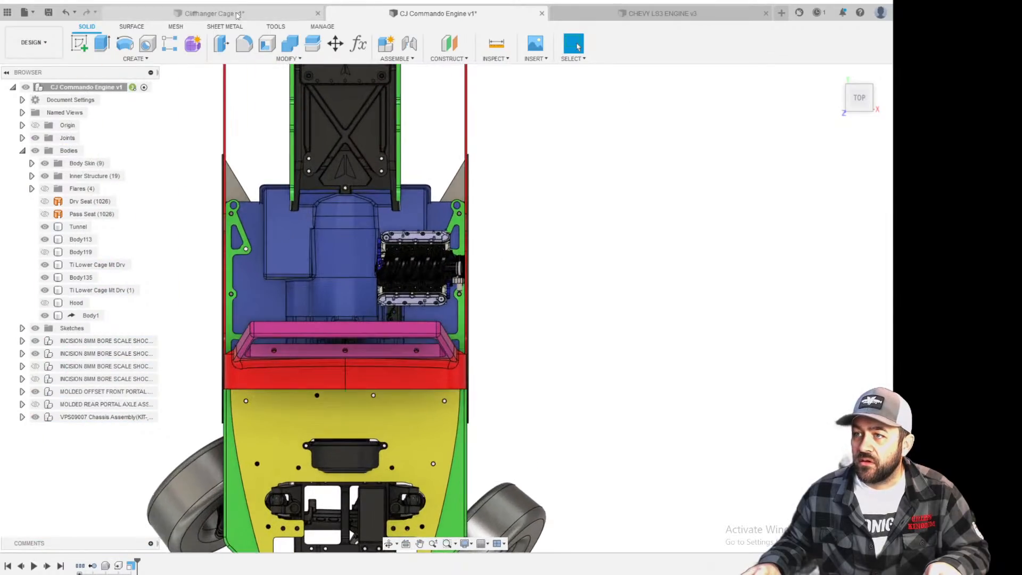
pyautogui.click(335, 47)
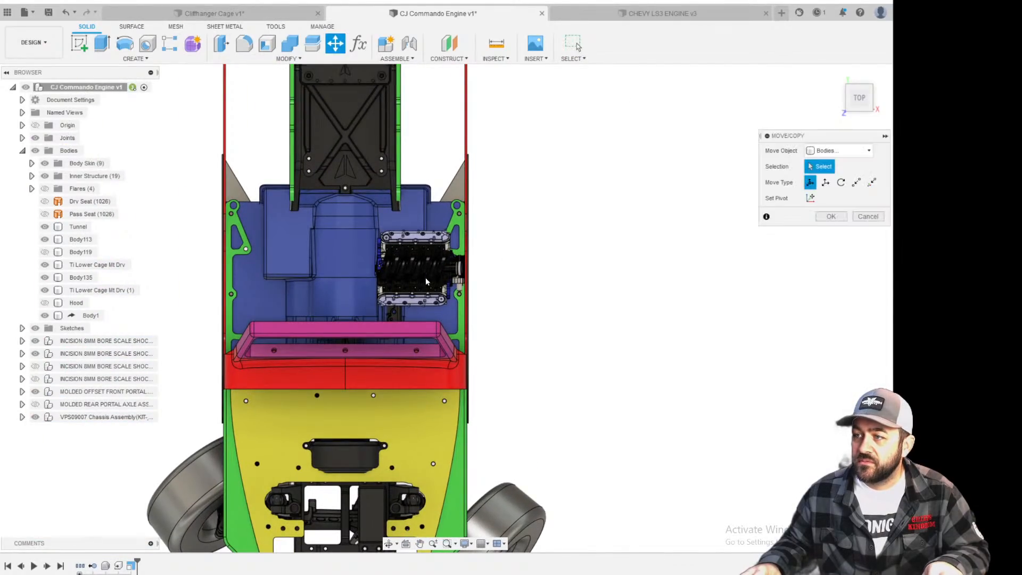
pyautogui.scroll(8, 426, 277)
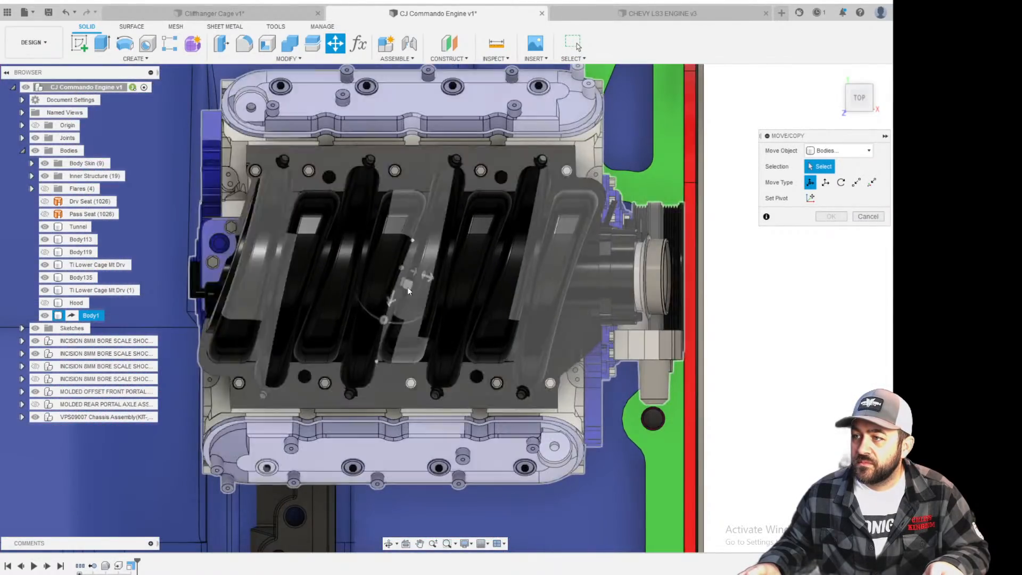
pyautogui.scroll(-4, 409, 291)
pyautogui.keyDown('shift'); pyautogui.moveTo(409, 291); pyautogui.dragTo(426, 167, button='middle'); pyautogui.keyUp('shift')
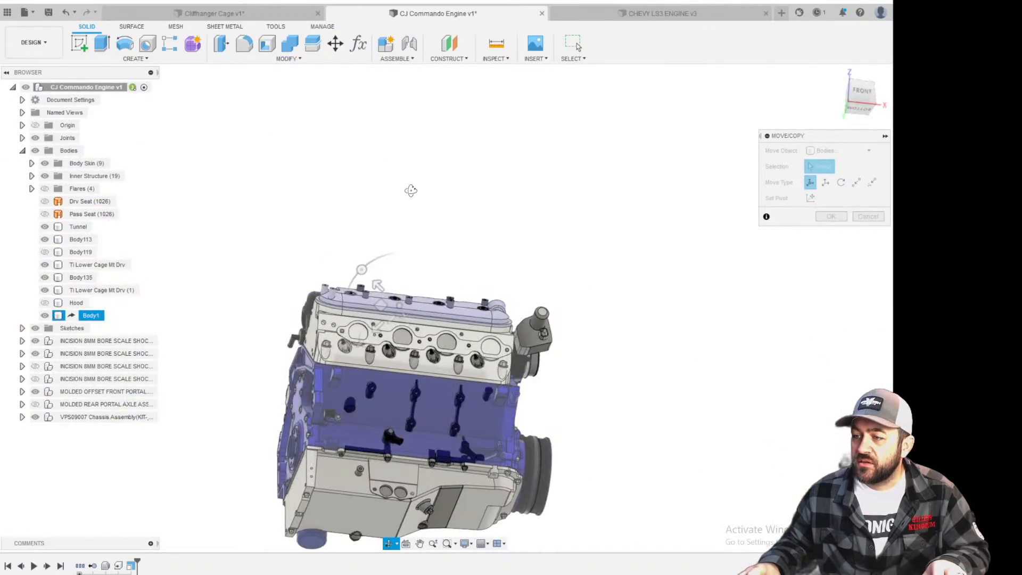
pyautogui.scroll(4, 343, 523)
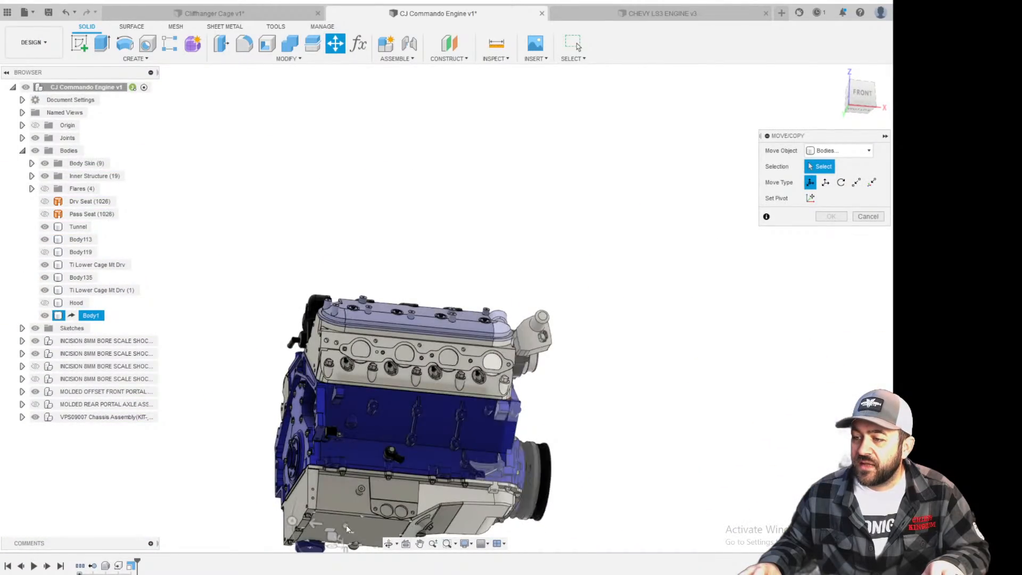
pyautogui.moveTo(346, 525); pyautogui.dragTo(387, 364, button='middle')
pyautogui.scroll(-2, 388, 363)
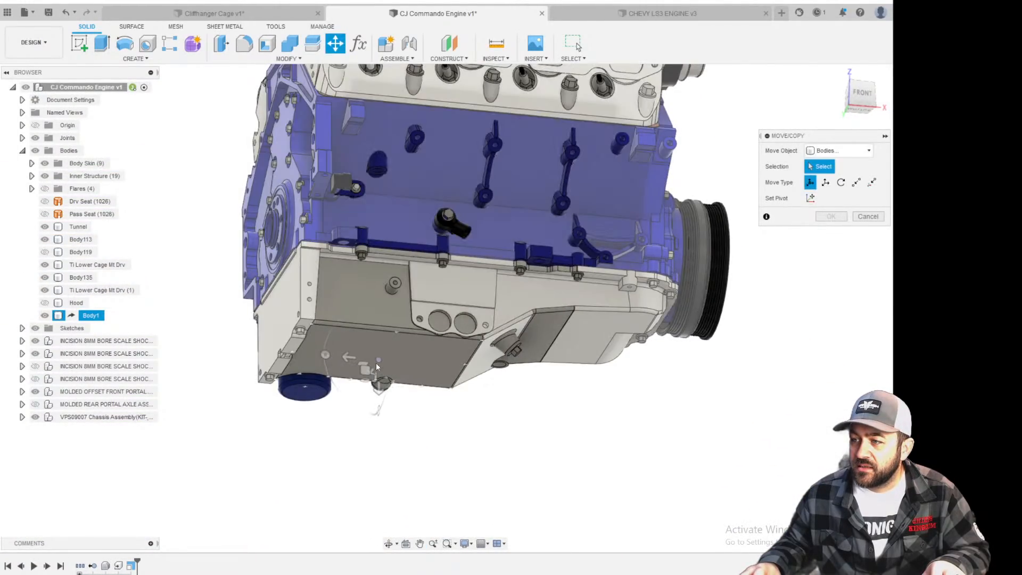
pyautogui.click(376, 362)
# Move the engine body -120 mm in Y so it sits over the front of the vehicle in the top view.
pyautogui.scroll(-5, 376, 368)
pyautogui.keyDown('shift'); pyautogui.moveTo(687, 183); pyautogui.dragTo(629, 279, button='middle'); pyautogui.keyUp('shift')
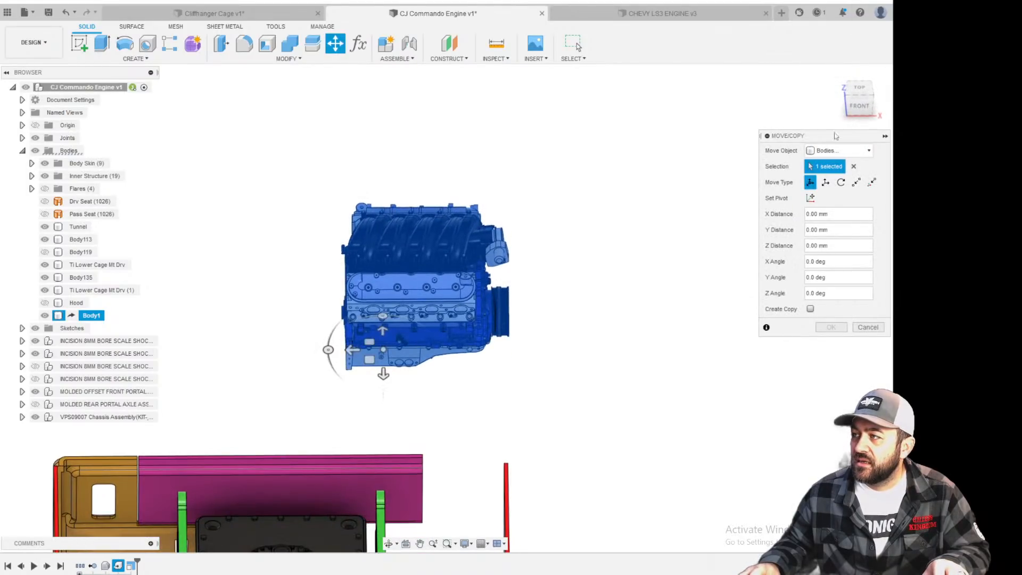
pyautogui.click(860, 89)
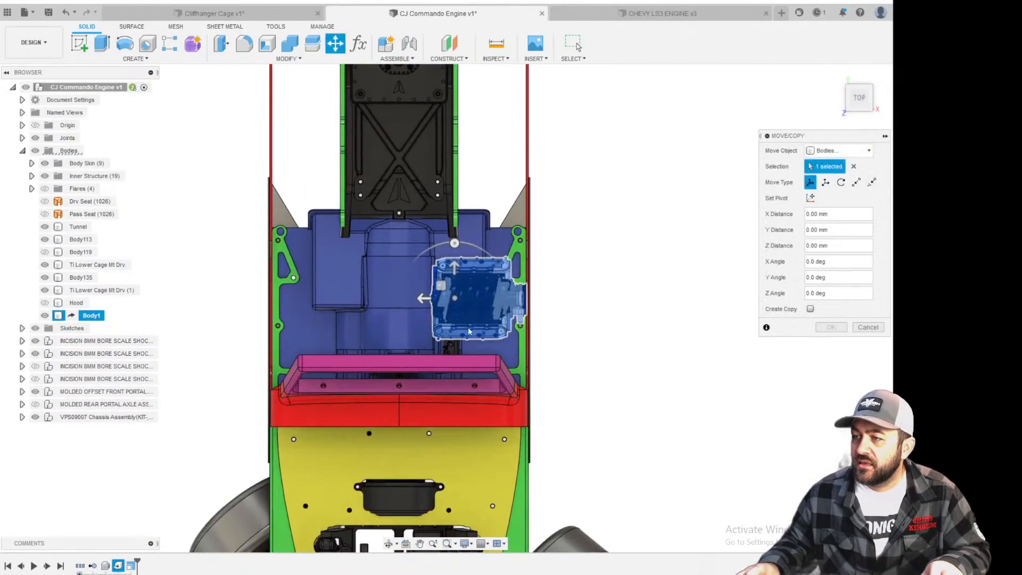
pyautogui.click(454, 267)
pyautogui.moveTo(432, 442); pyautogui.dragTo(434, 441)
pyautogui.moveTo(533, 472); pyautogui.dragTo(592, 250, button='middle')
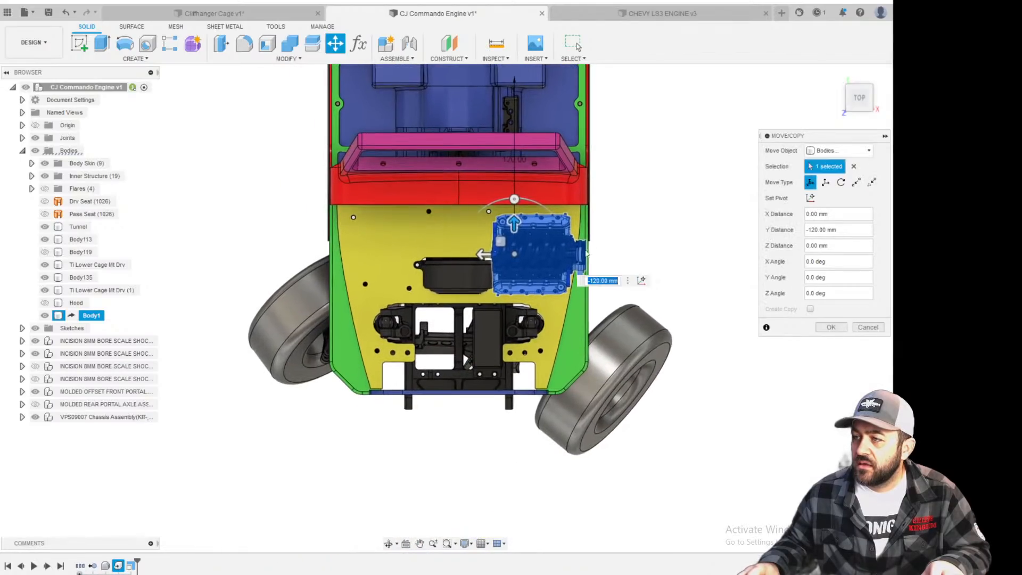
# Rotate the engine body 90 degrees about Z so it points lengthwise along the vehicle.
pyautogui.click(514, 199)
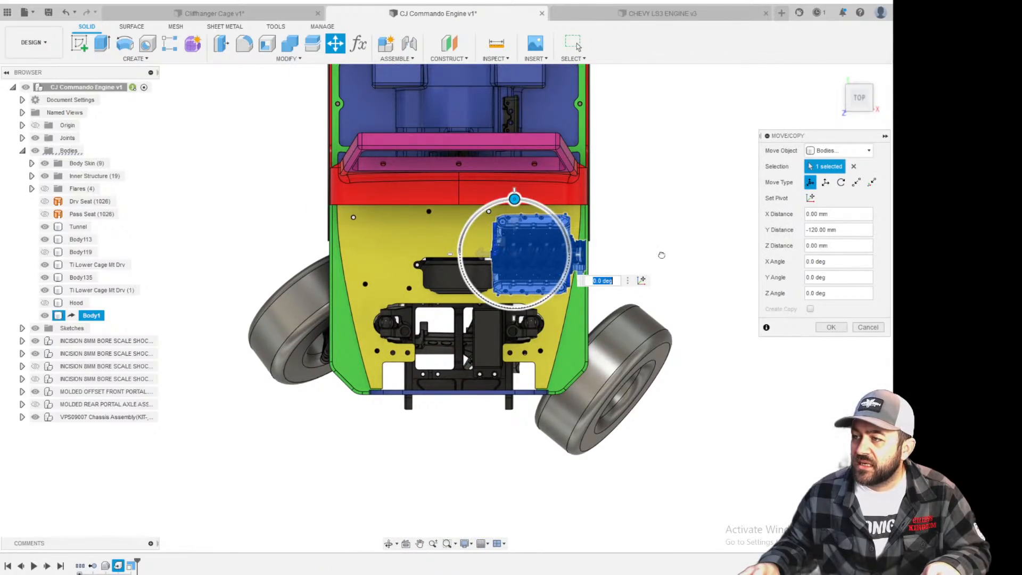
pyautogui.moveTo(673, 286); pyautogui.dragTo(593, 275)
pyautogui.write('90')
pyautogui.press('Return')
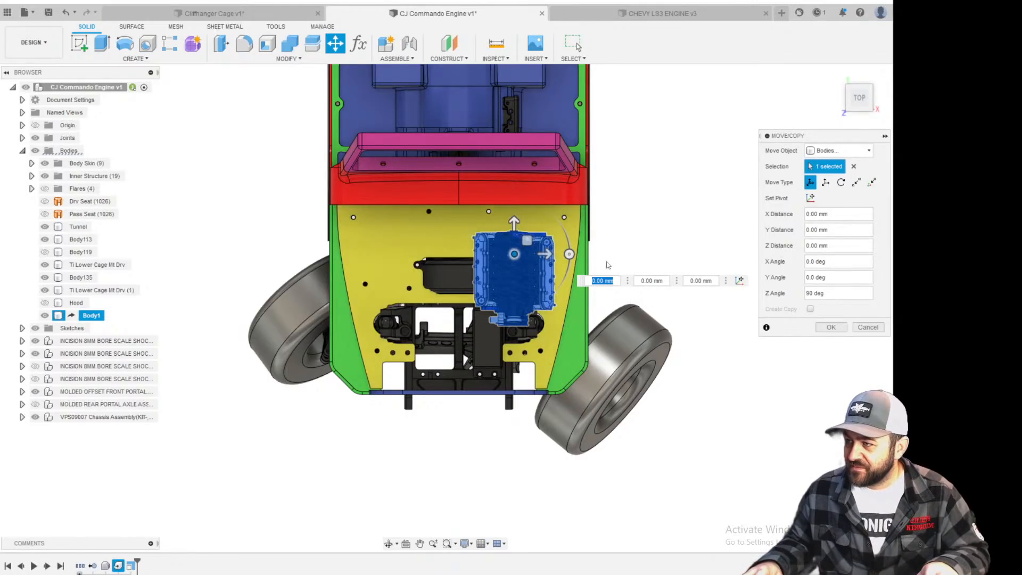
# Shift the engine body sideways to a Y distance of -40 mm, centring it across the engine bay.
pyautogui.moveTo(544, 255); pyautogui.dragTo(494, 270)
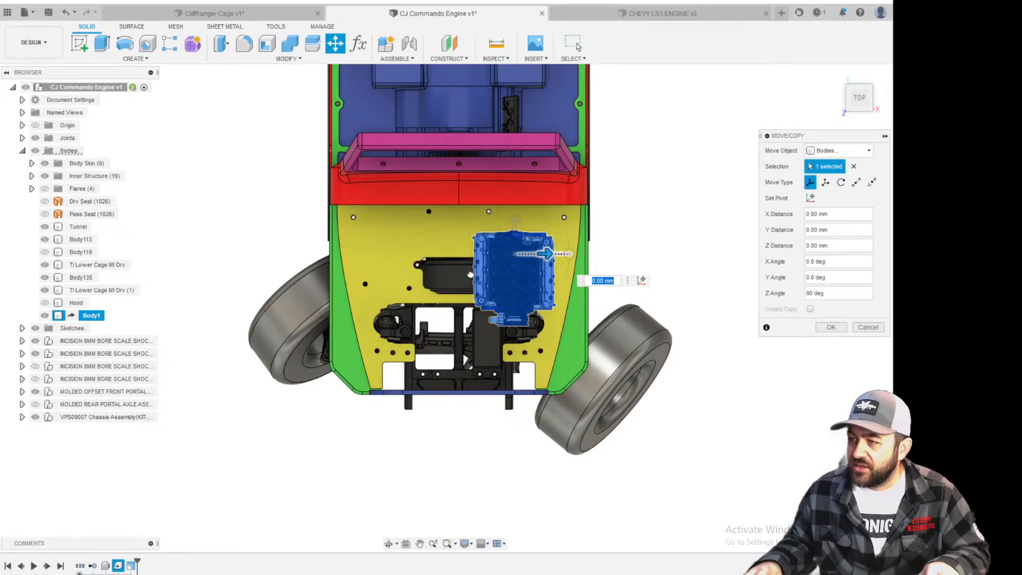
pyautogui.moveTo(496, 279); pyautogui.dragTo(470, 298)
pyautogui.scroll(4, 472, 306)
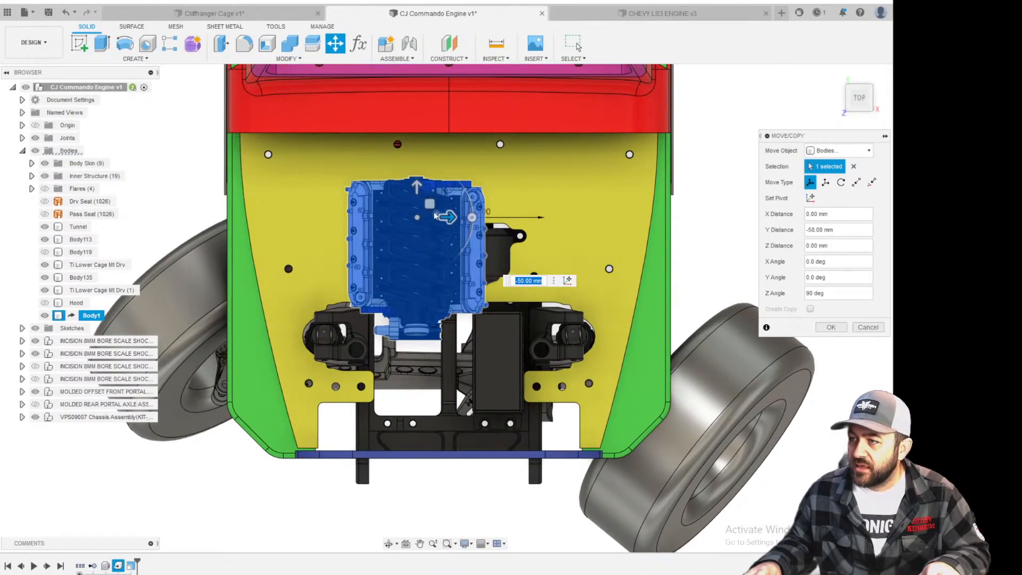
pyautogui.moveTo(449, 217); pyautogui.dragTo(477, 215)
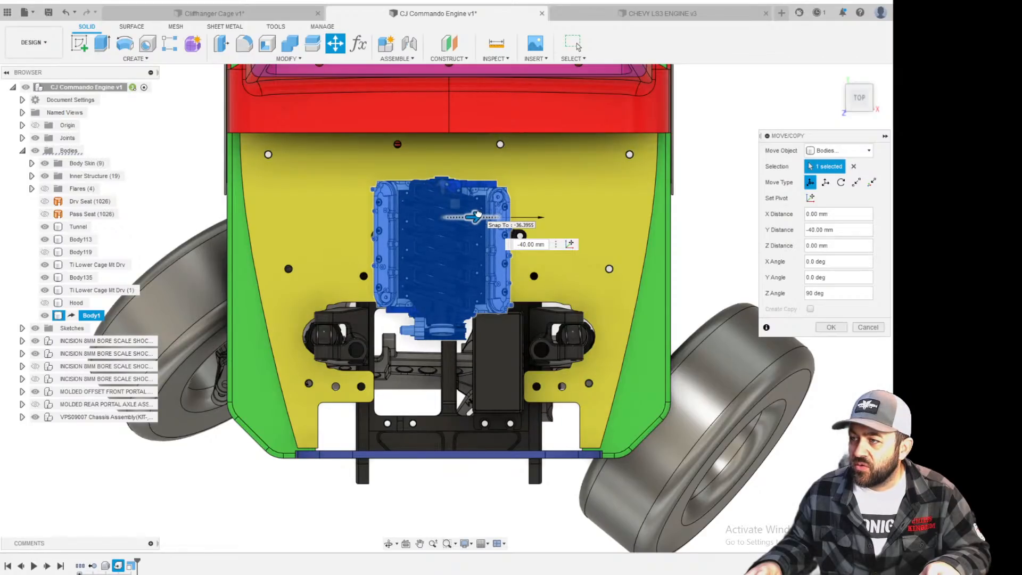
pyautogui.moveTo(478, 214); pyautogui.dragTo(478, 213)
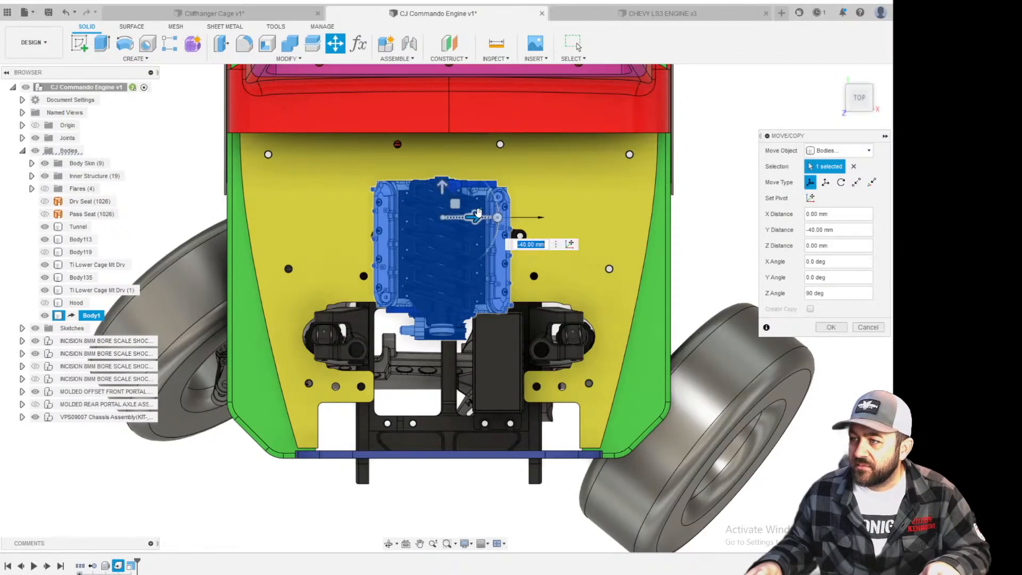
# Slide the engine body lengthwise toward the grille, trying -50 mm and settling on an X distance of -10 mm.
pyautogui.click(441, 184)
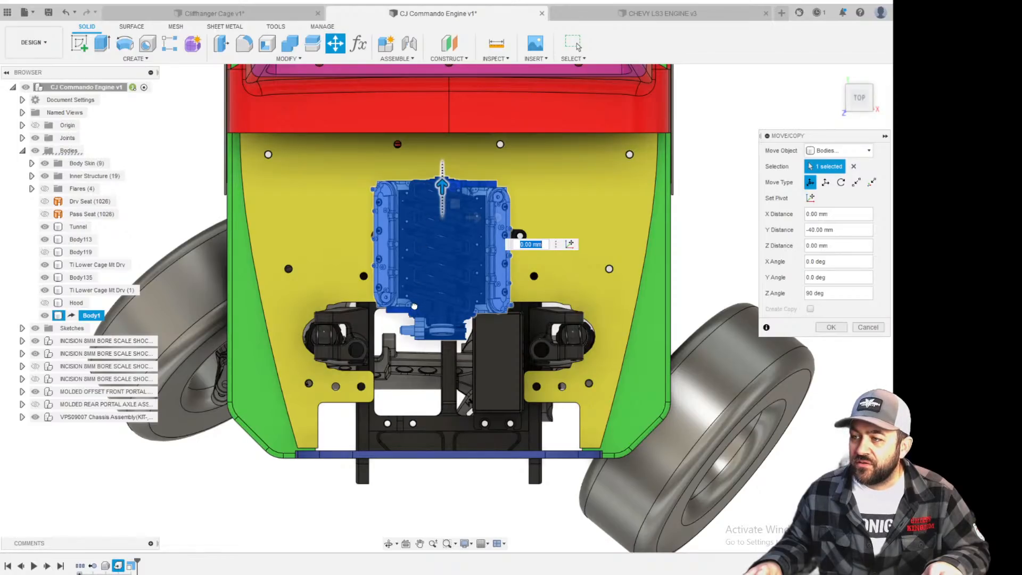
pyautogui.moveTo(415, 306); pyautogui.dragTo(420, 304)
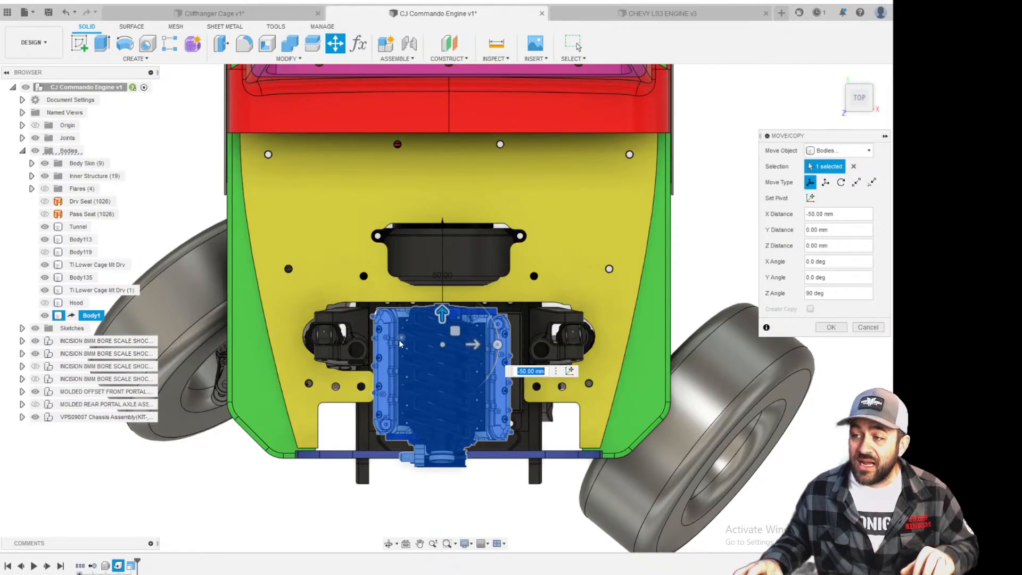
pyautogui.moveTo(449, 320); pyautogui.dragTo(453, 212)
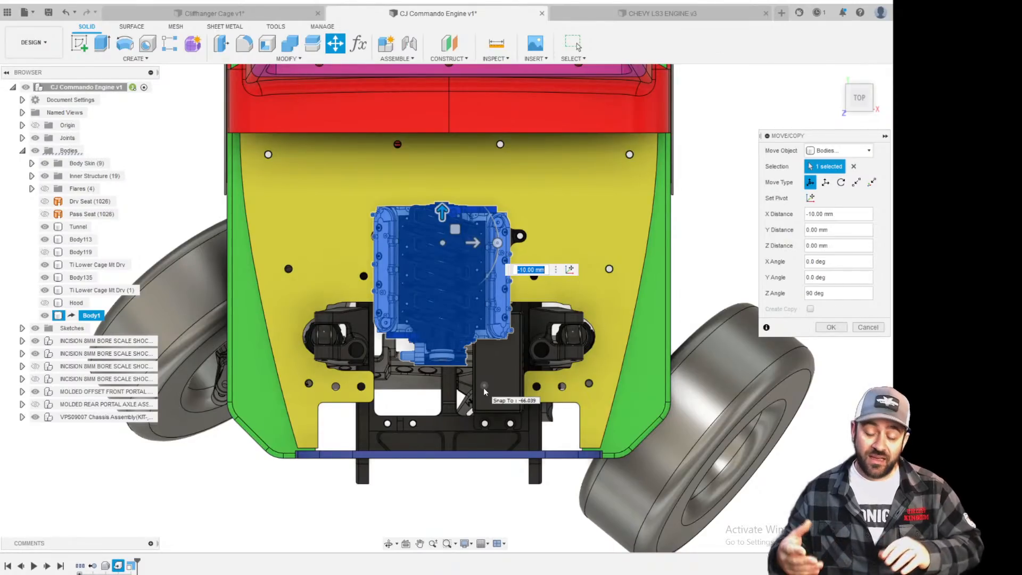
# In the right side view, lower the engine body into the engine bay with a Z distance of 260 mm.
pyautogui.scroll(-3, 422, 349)
pyautogui.keyDown('shift'); pyautogui.moveTo(703, 447); pyautogui.dragTo(594, 362, button='middle'); pyautogui.keyUp('shift')
pyautogui.scroll(-2, 593, 362)
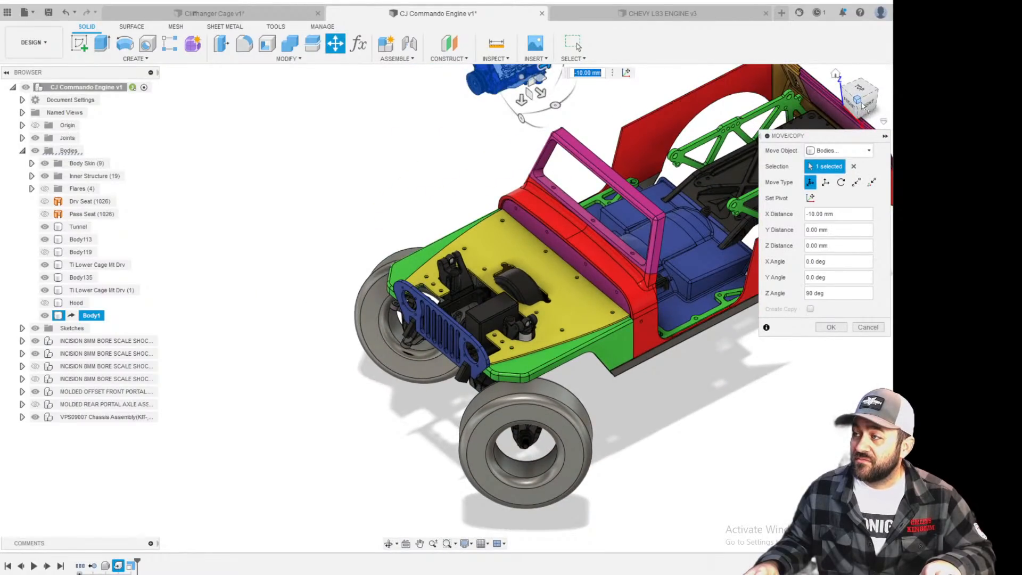
pyautogui.click(868, 106)
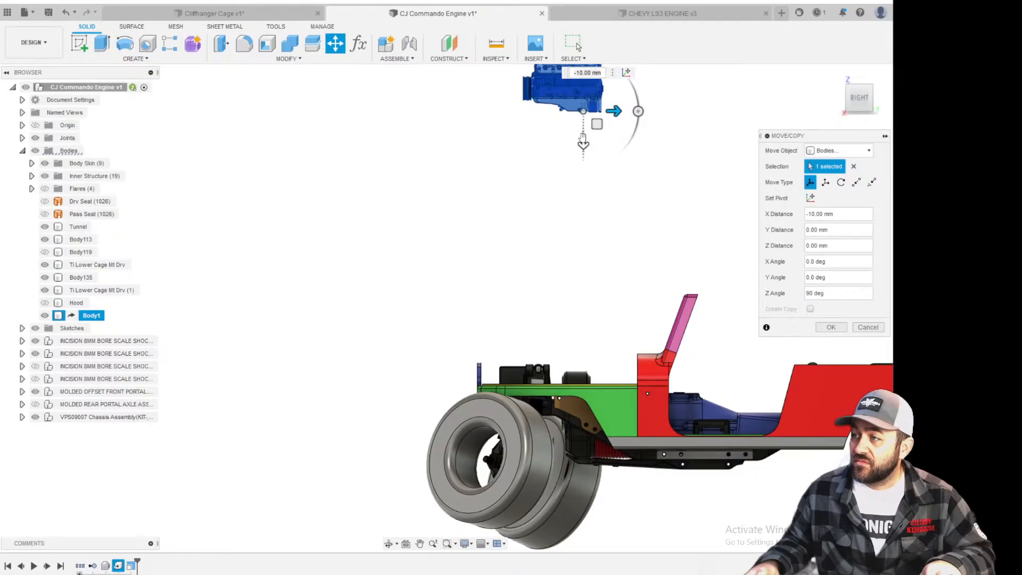
pyautogui.click(583, 141)
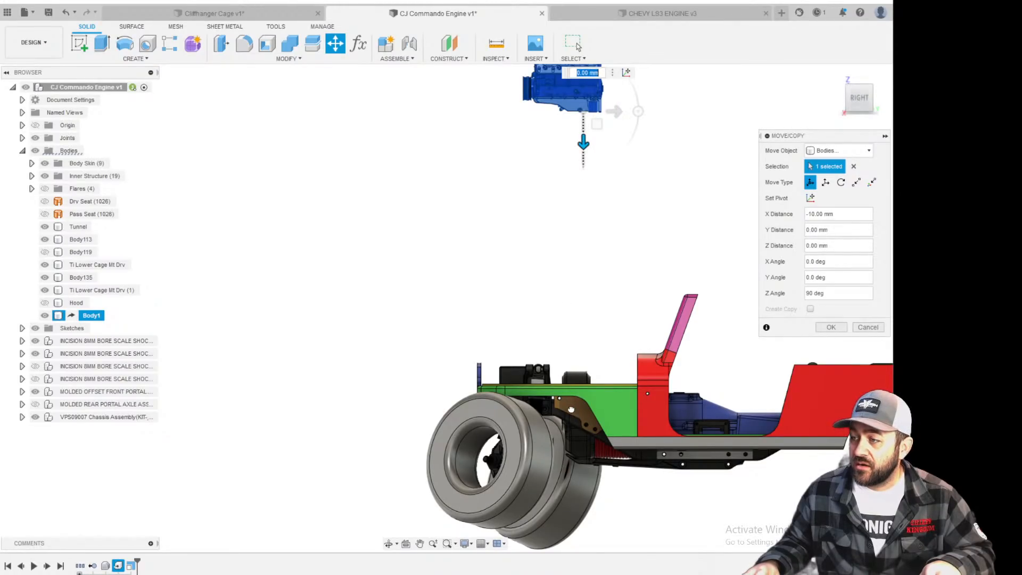
pyautogui.moveTo(570, 411); pyautogui.dragTo(570, 413)
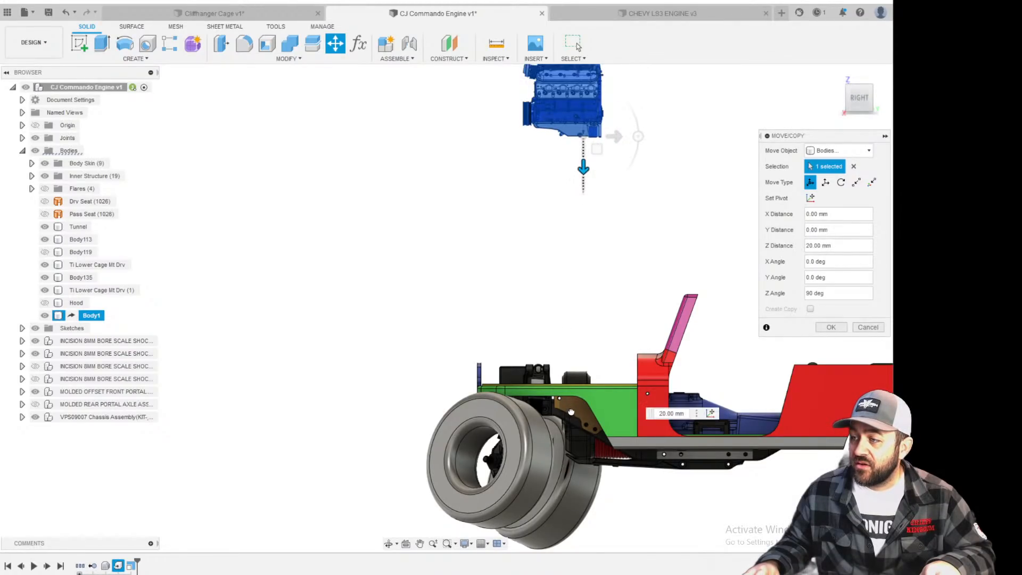
pyautogui.scroll(3, 590, 441)
pyautogui.moveTo(580, 376); pyautogui.dragTo(572, 460)
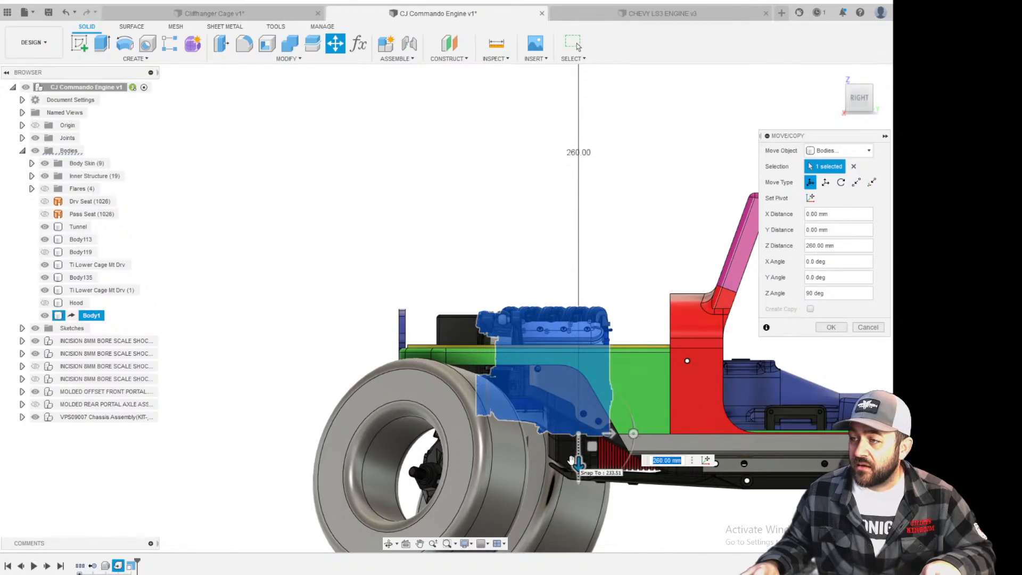
pyautogui.scroll(3, 538, 317)
pyautogui.keyDown('shift'); pyautogui.moveTo(553, 328); pyautogui.dragTo(864, 310, button='middle'); pyautogui.keyUp('shift')
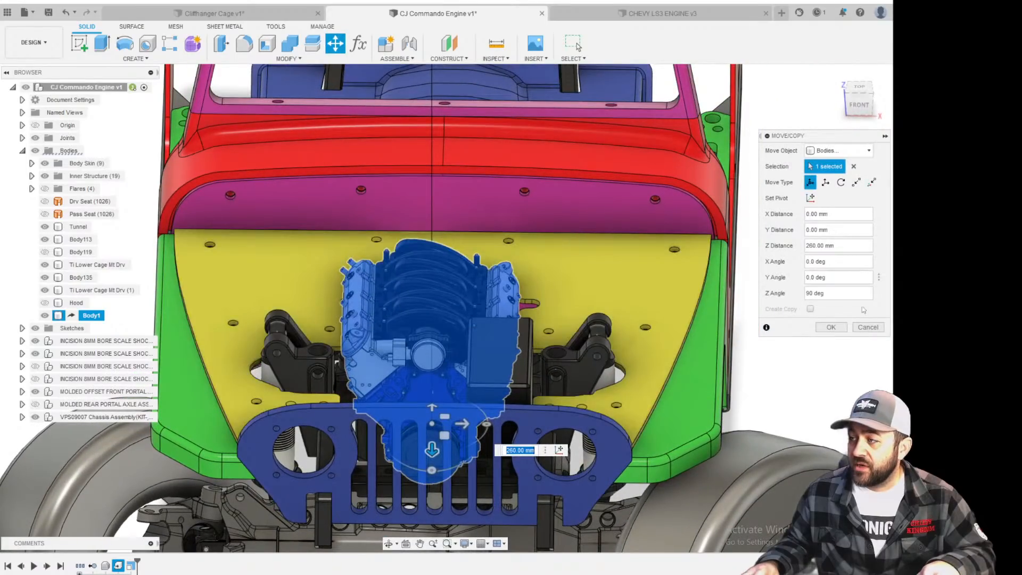
pyautogui.click(831, 327)
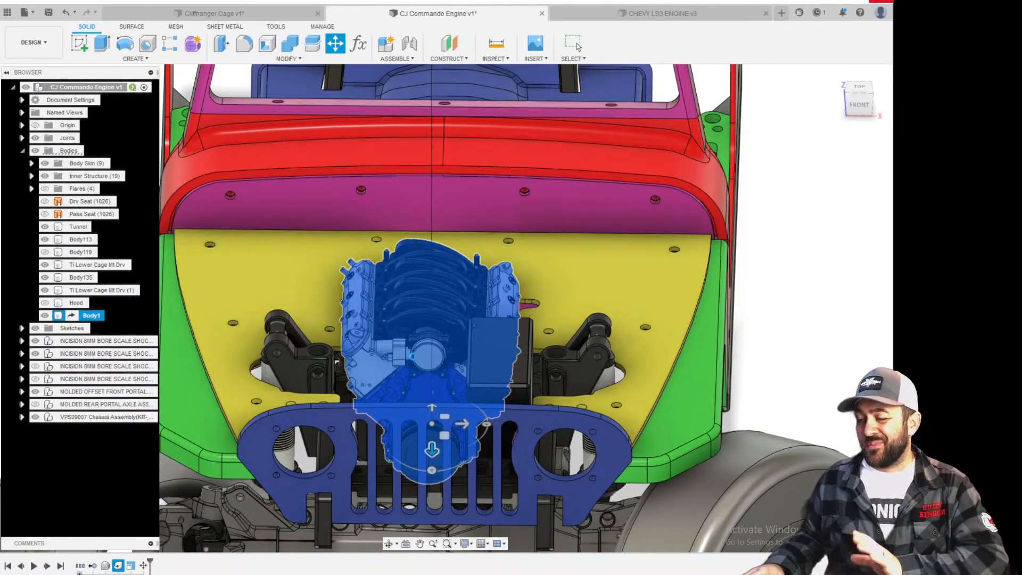
# Examine the engine's size and fit in the bay between the shock towers, firewall and grille.
pyautogui.click(573, 44)
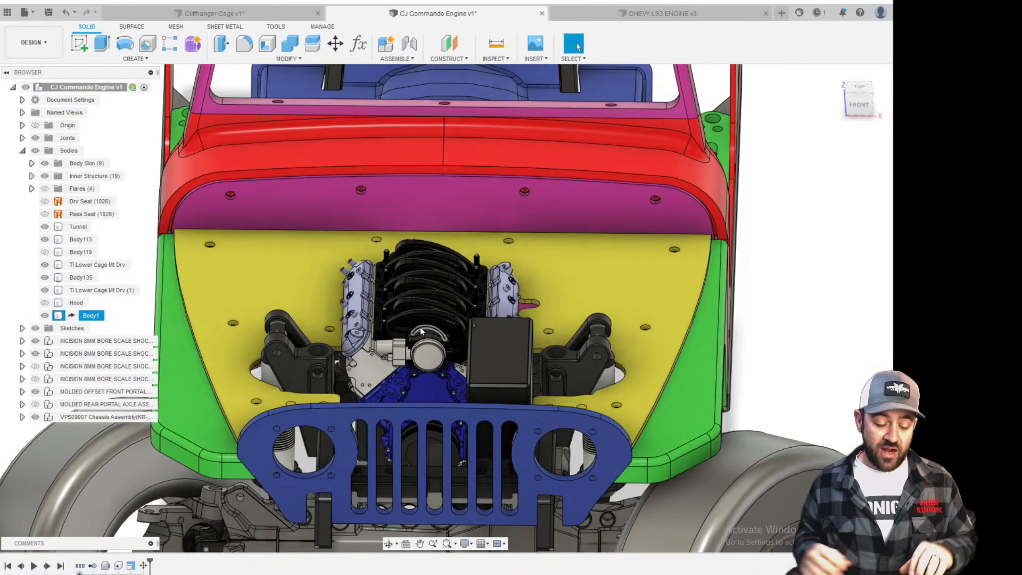
pyautogui.scroll(4, 401, 362)
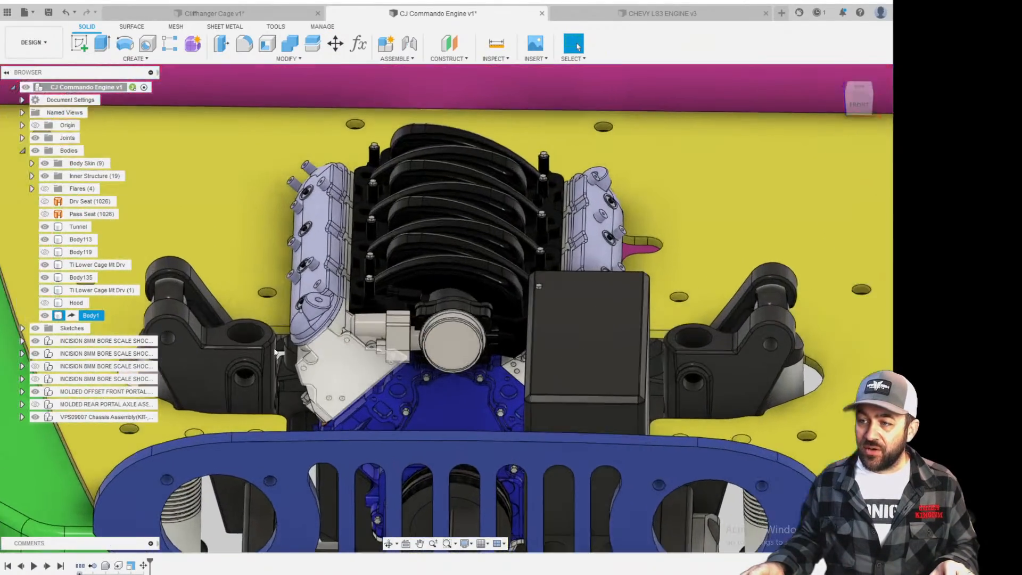
pyautogui.scroll(3, 277, 353)
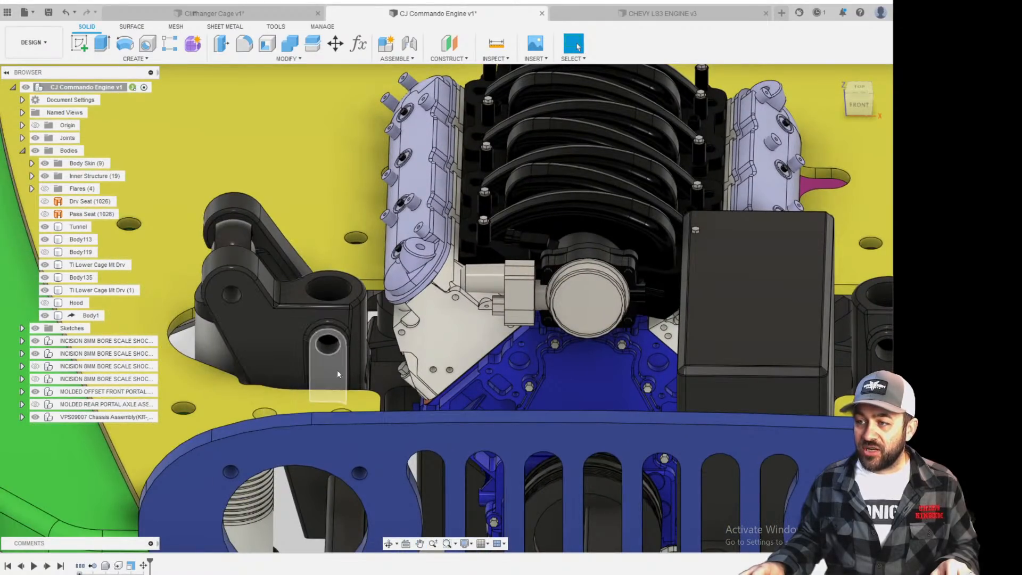
pyautogui.scroll(-6, 368, 356)
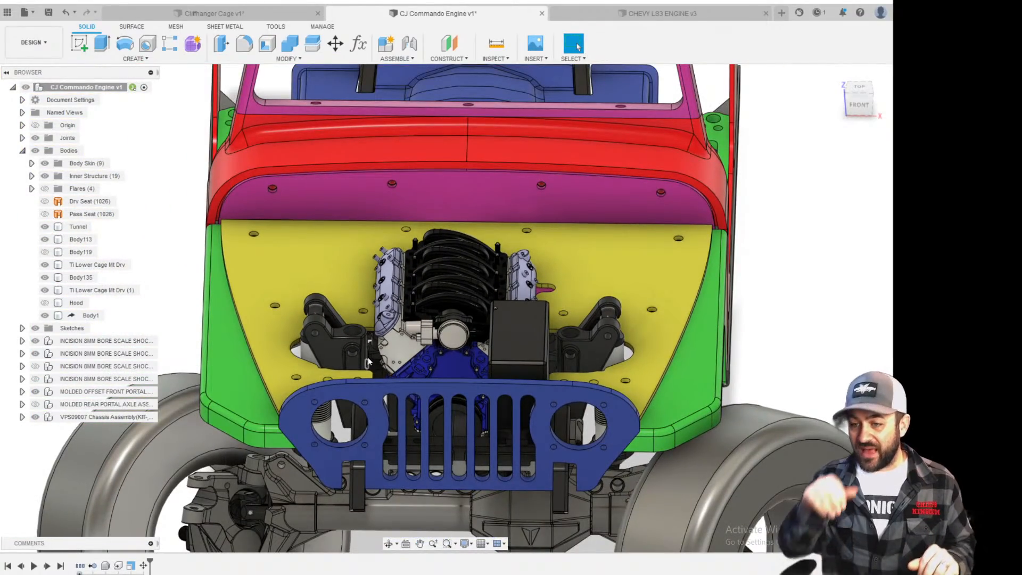
pyautogui.keyDown('shift'); pyautogui.moveTo(369, 357); pyautogui.dragTo(432, 281, button='middle'); pyautogui.keyUp('shift')
pyautogui.scroll(-2, 401, 206)
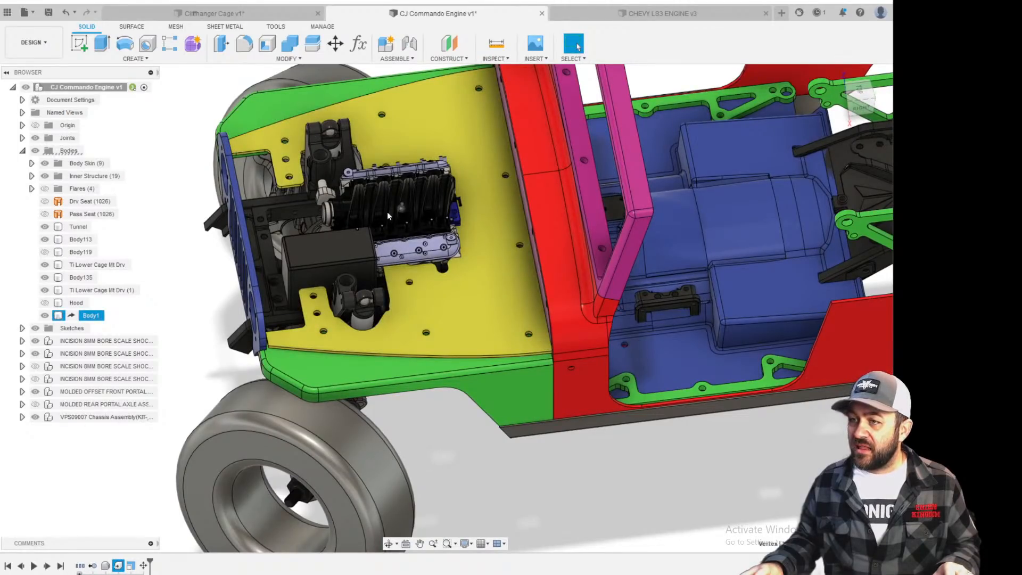
pyautogui.scroll(-3, 459, 401)
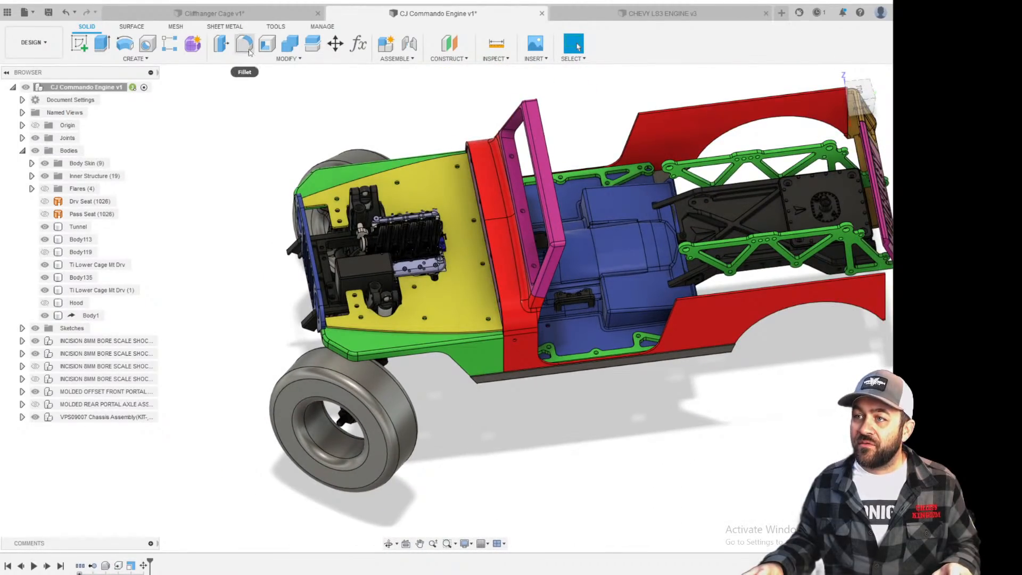
pyautogui.click(287, 59)
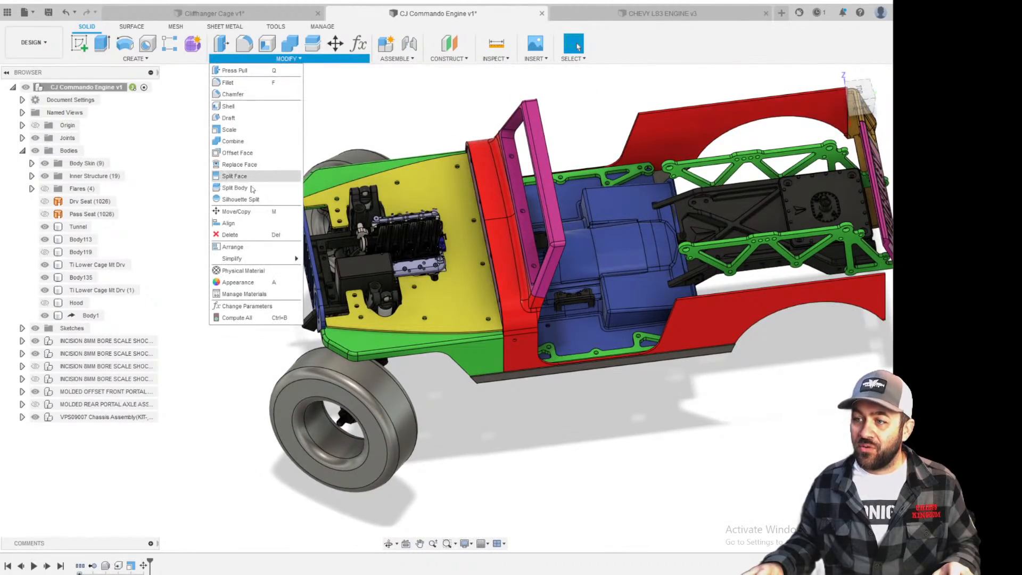
pyautogui.click(238, 129)
pyautogui.scroll(5, 421, 231)
pyautogui.click(381, 258)
pyautogui.click(381, 257)
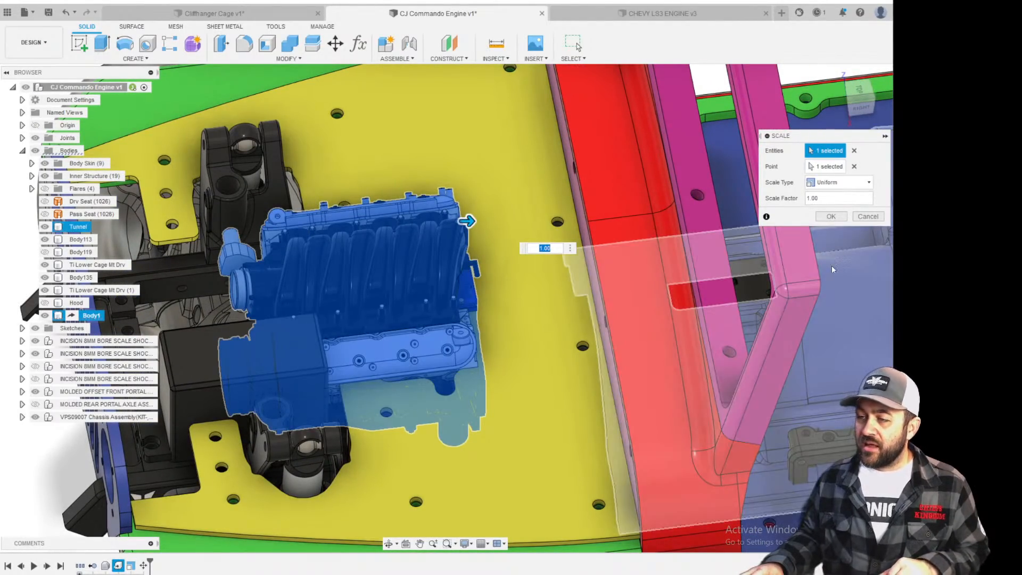
pyautogui.click(868, 217)
pyautogui.scroll(-5, 522, 378)
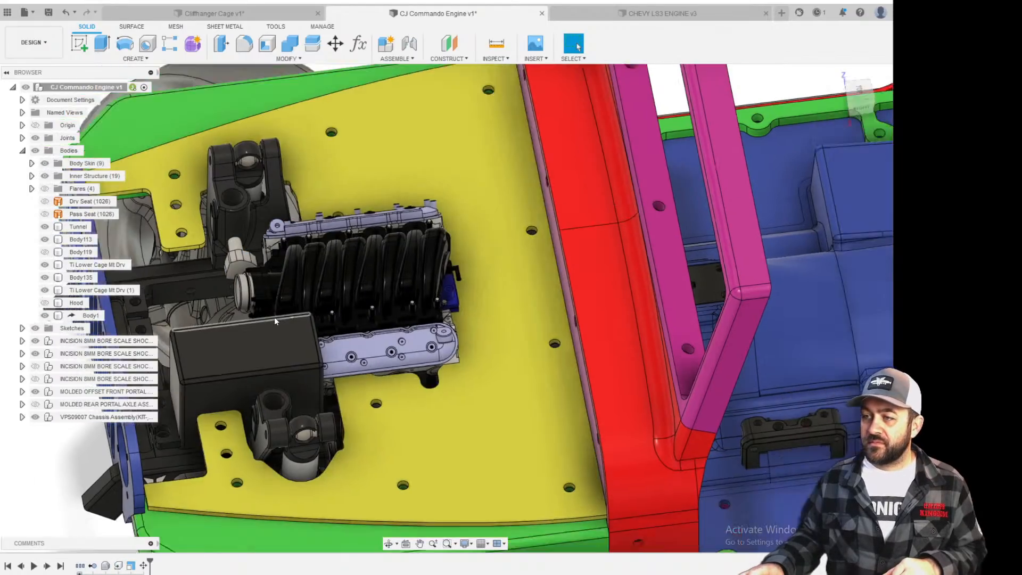
# Open the engine's existing Scale feature for editing and work out 1 ÷ 8 in the Calculator.
pyautogui.rightClick(130, 566)
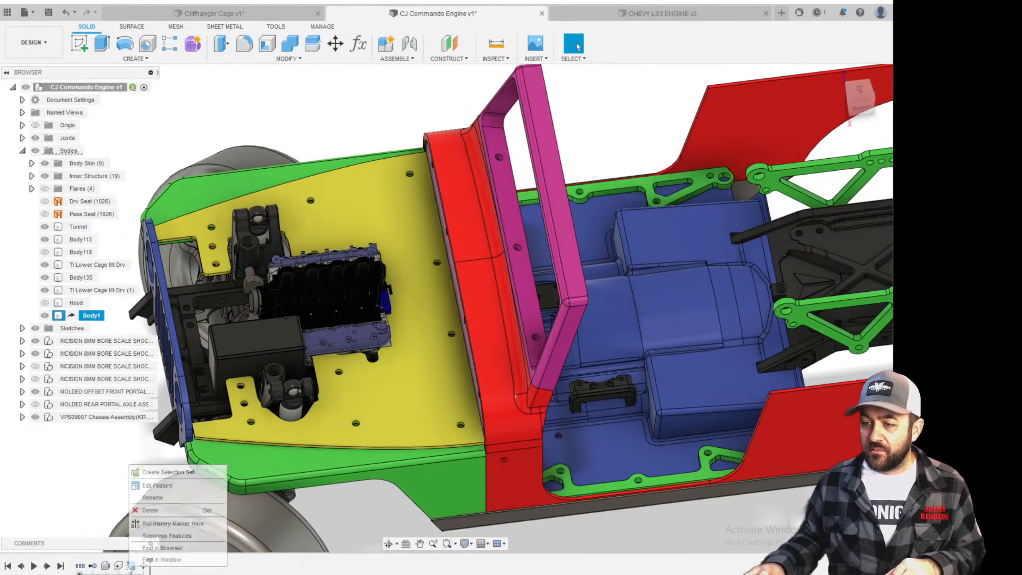
pyautogui.click(166, 486)
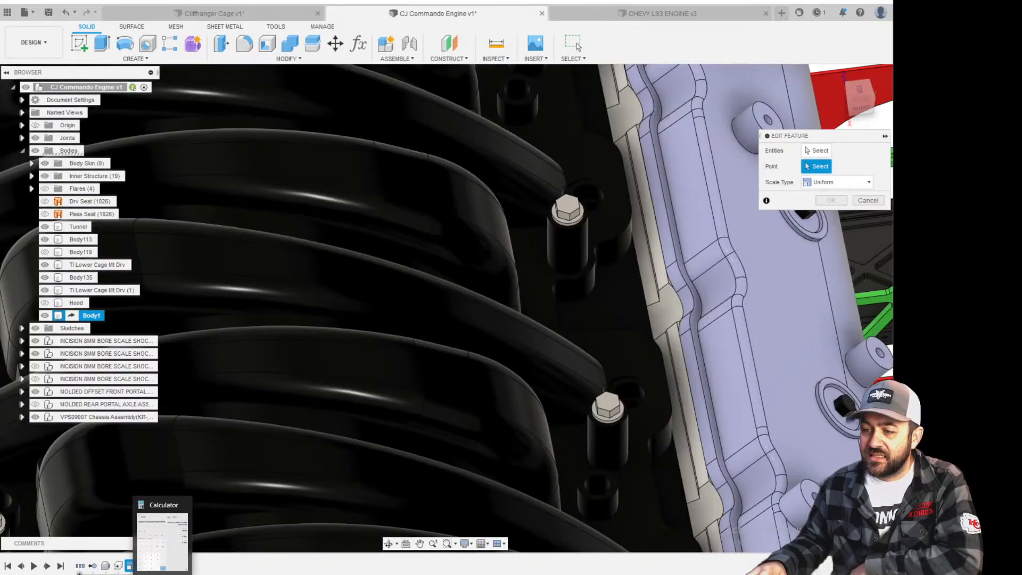
pyautogui.click(163, 574)
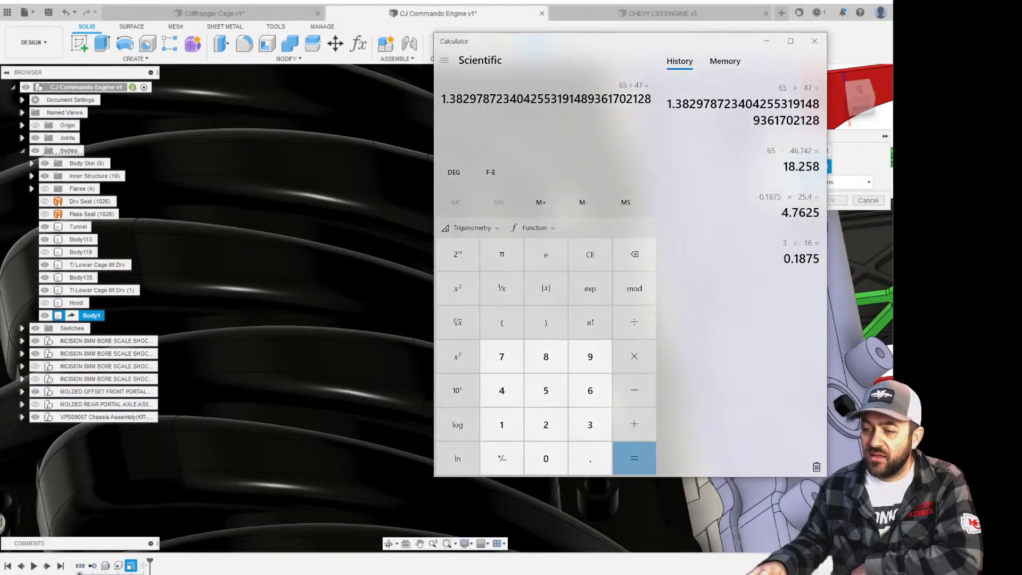
pyautogui.write('1/8')
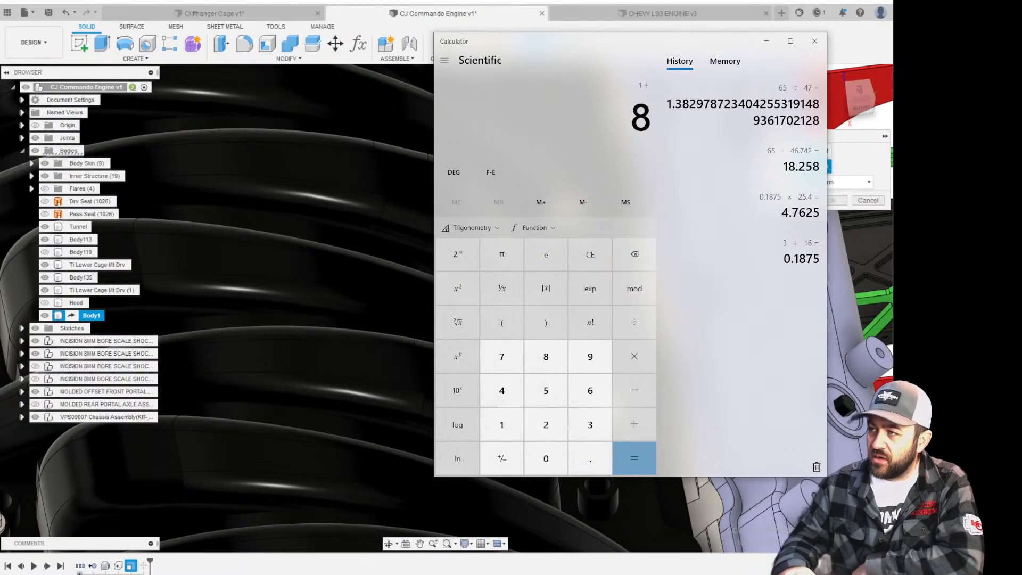
pyautogui.press('Return')
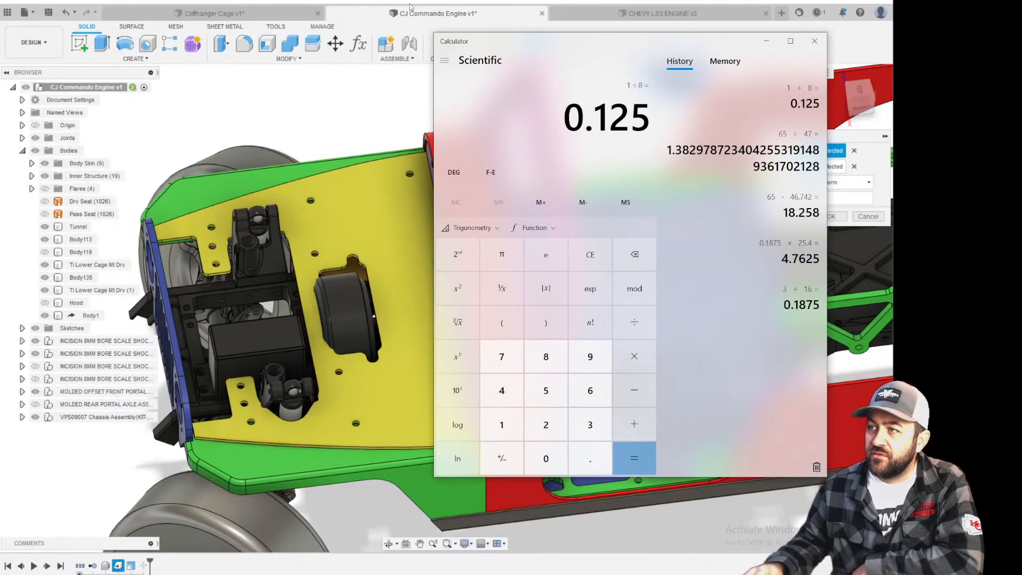
# Return to the CJ Commando Engine design and set the engine's uniform scale factor to 0.125.
pyautogui.click(411, 7)
pyautogui.click(854, 200)
pyautogui.write('0.125')
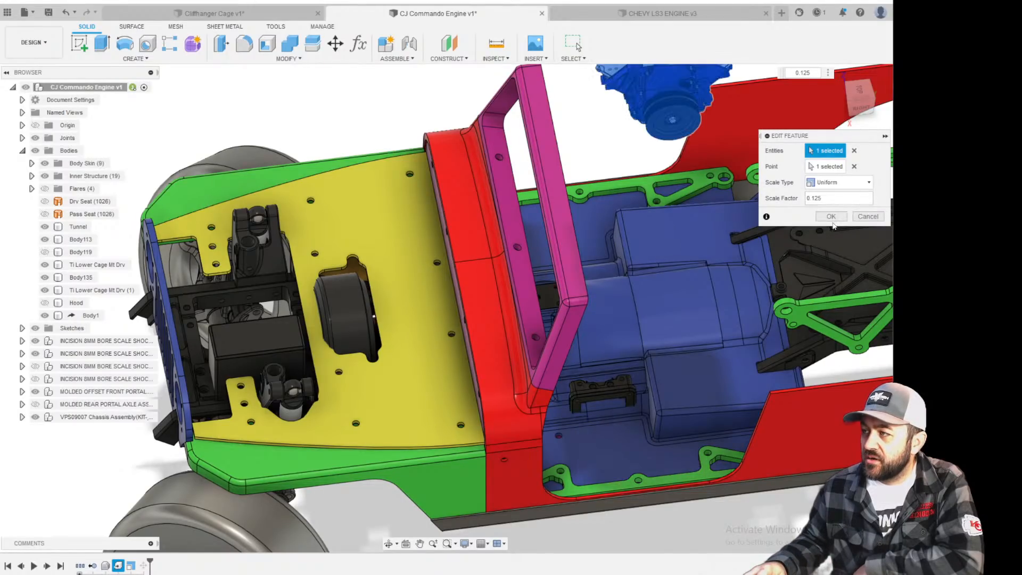
pyautogui.click(831, 216)
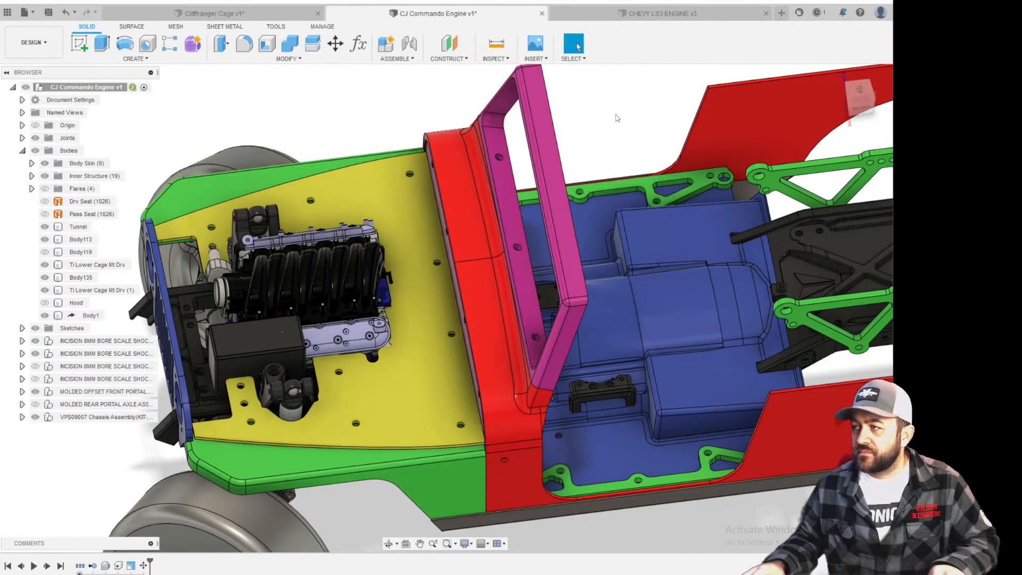
# Move the rescaled engine body sideways by an X distance of 5 mm to centre it across the bay.
pyautogui.click(860, 93)
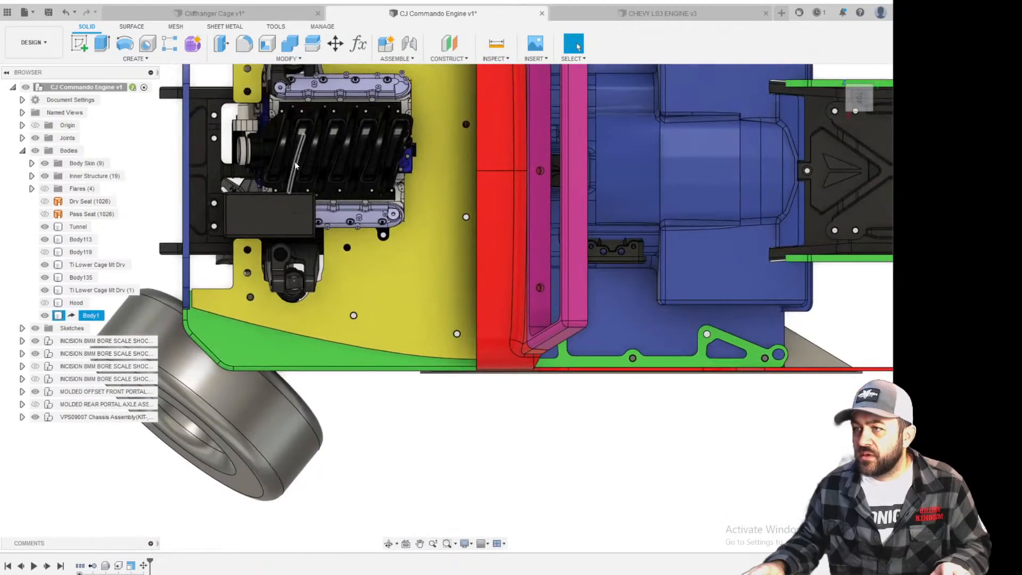
pyautogui.scroll(5, 325, 151)
pyautogui.scroll(2, 340, 210)
pyautogui.keyDown('shift'); pyautogui.moveTo(340, 211); pyautogui.dragTo(419, 202, button='middle'); pyautogui.keyUp('shift')
pyautogui.scroll(-3, 366, 202)
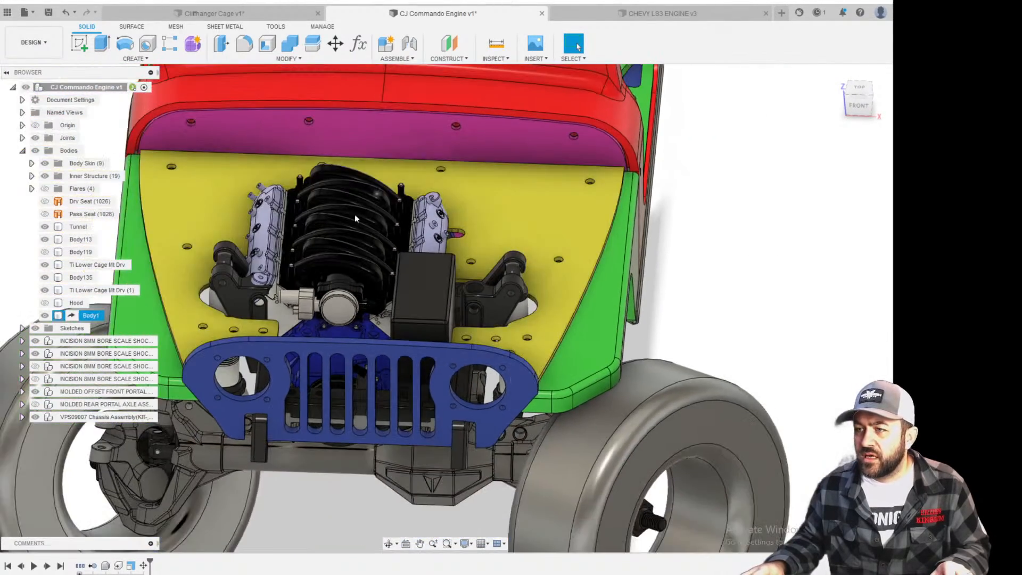
pyautogui.scroll(4, 330, 273)
pyautogui.click(335, 44)
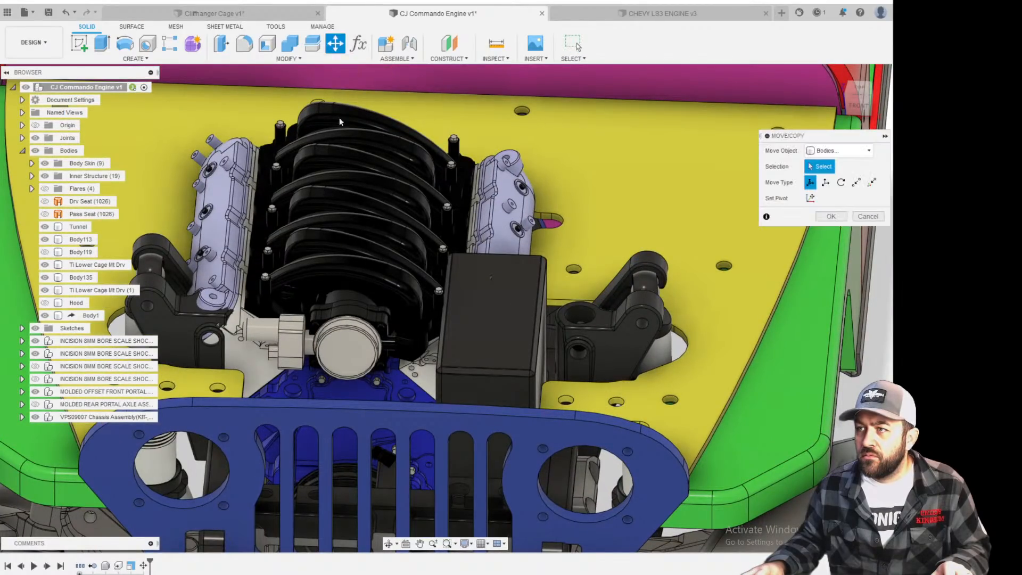
pyautogui.click(348, 348)
pyautogui.moveTo(379, 352); pyautogui.dragTo(405, 351)
pyautogui.write('5')
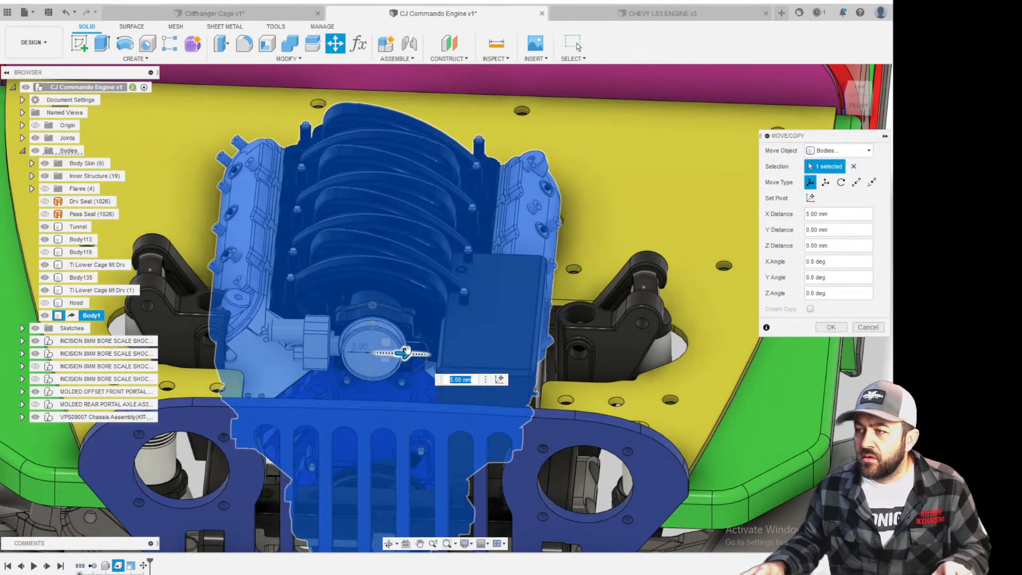
# Adjust the engine body's height, trying a Y distance of 8 mm and settling on -3 mm in the side view.
pyautogui.click(373, 326)
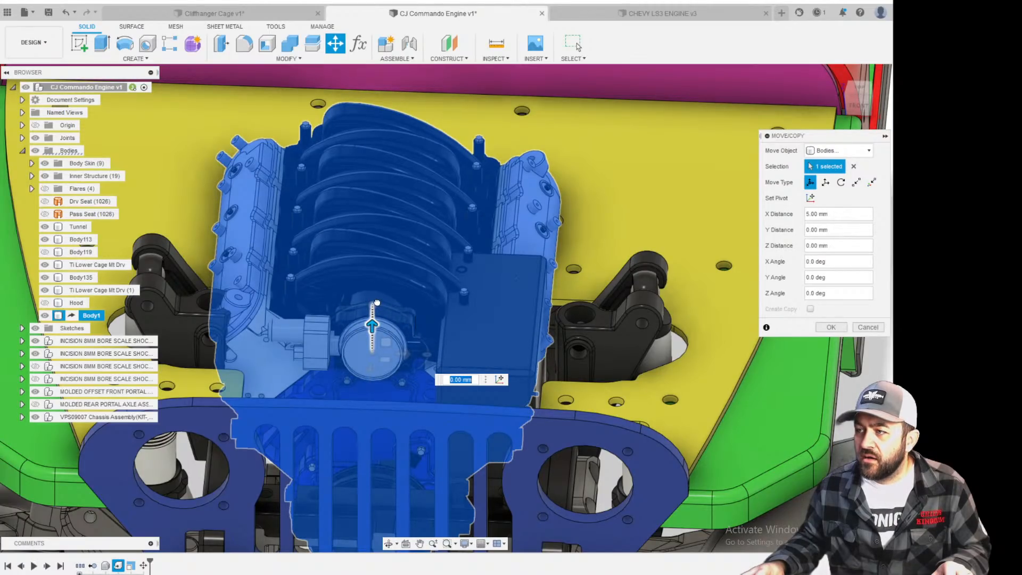
pyautogui.moveTo(373, 326); pyautogui.dragTo(376, 288)
pyautogui.keyDown('shift'); pyautogui.moveTo(388, 371); pyautogui.dragTo(256, 367, button='middle'); pyautogui.keyUp('shift')
pyautogui.click(858, 99)
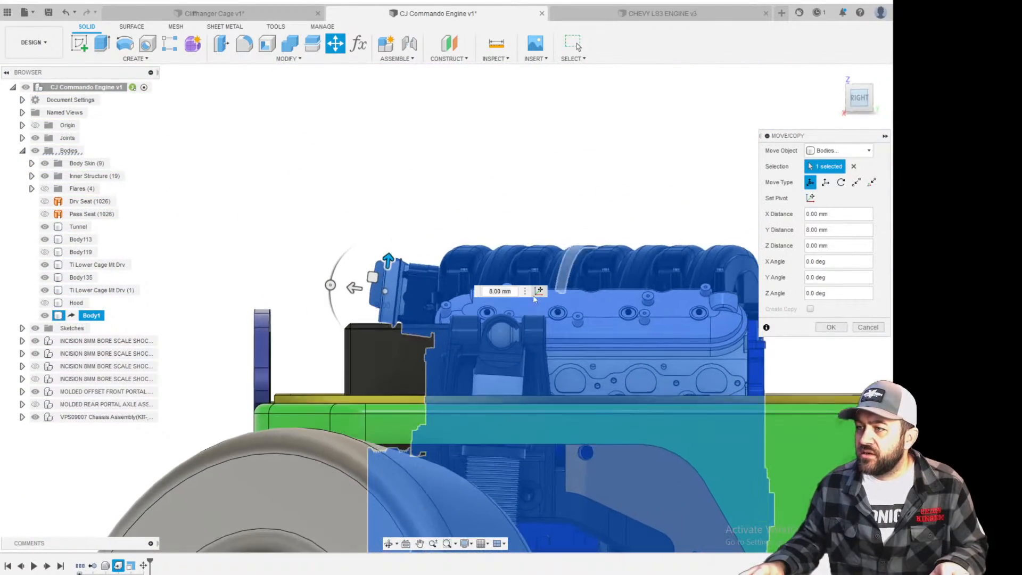
pyautogui.scroll(2, 524, 336)
pyautogui.moveTo(348, 349); pyautogui.dragTo(289, 307, button='middle')
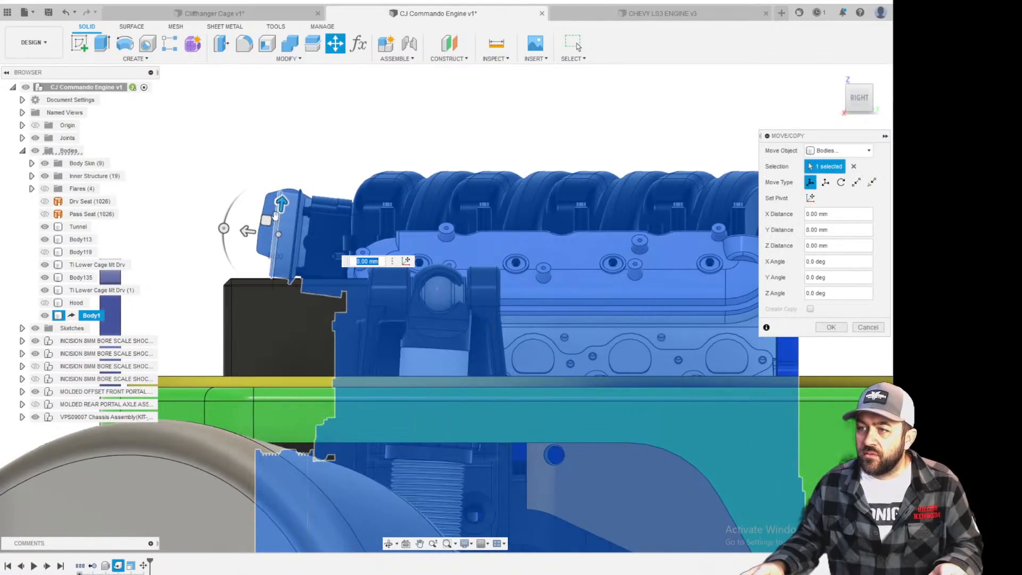
pyautogui.moveTo(282, 204); pyautogui.dragTo(251, 273)
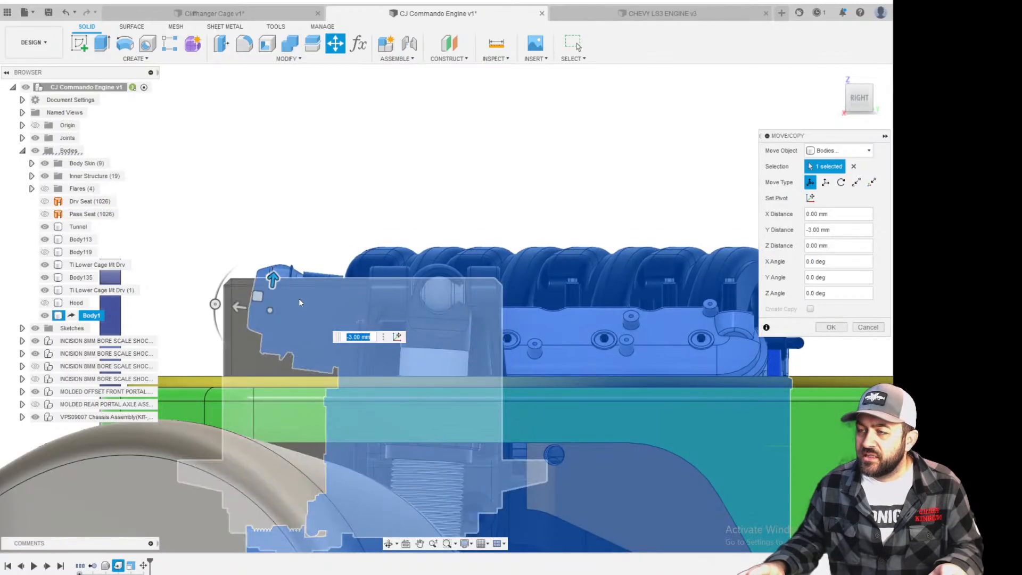
pyautogui.scroll(-3, 299, 300)
pyautogui.keyDown('shift'); pyautogui.moveTo(299, 300); pyautogui.dragTo(463, 306, button='middle'); pyautogui.keyUp('shift')
pyautogui.moveTo(355, 328); pyautogui.dragTo(548, 144, button='middle')
pyautogui.scroll(-5, 461, 270)
pyautogui.scroll(4, 432, 297)
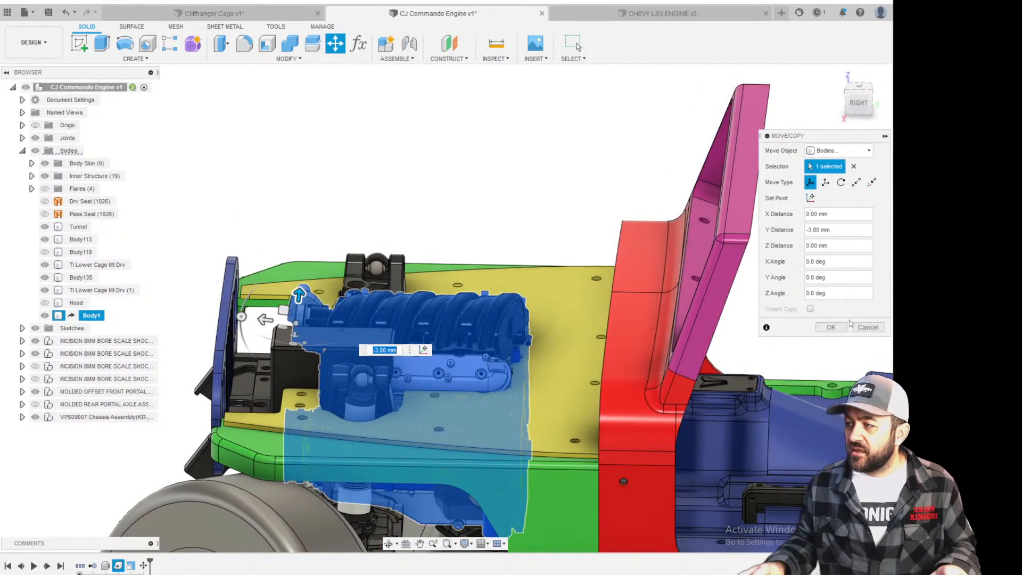
pyautogui.click(830, 326)
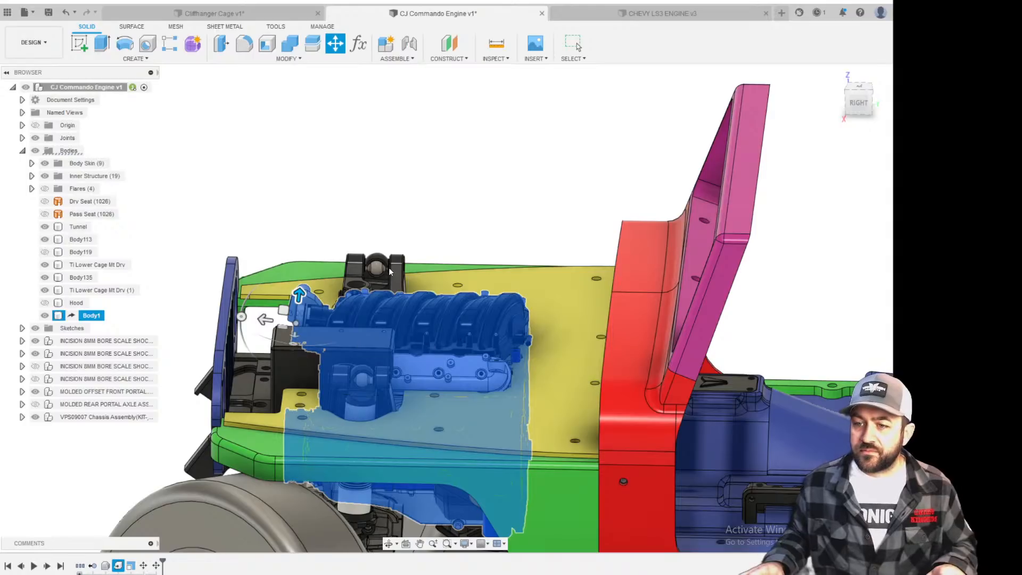
pyautogui.press('Escape')
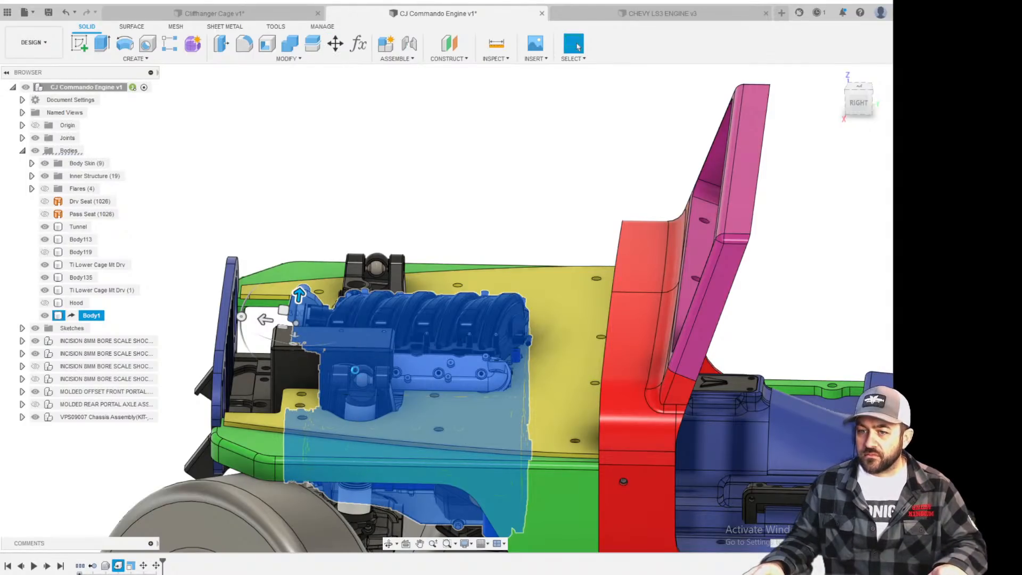
# Inspect the underside of the engine bay near the front axle and select the flat face of the black housing below the engine.
pyautogui.moveTo(464, 364); pyautogui.dragTo(394, 304, button='middle')
pyautogui.scroll(3, 410, 309)
pyautogui.keyDown('shift'); pyautogui.moveTo(404, 368); pyautogui.dragTo(419, 318, button='middle'); pyautogui.keyUp('shift')
pyautogui.moveTo(394, 501); pyautogui.dragTo(353, 298, button='middle')
pyautogui.click(343, 336)
pyautogui.keyDown('shift'); pyautogui.moveTo(382, 264); pyautogui.dragTo(376, 324, button='middle'); pyautogui.keyUp('shift')
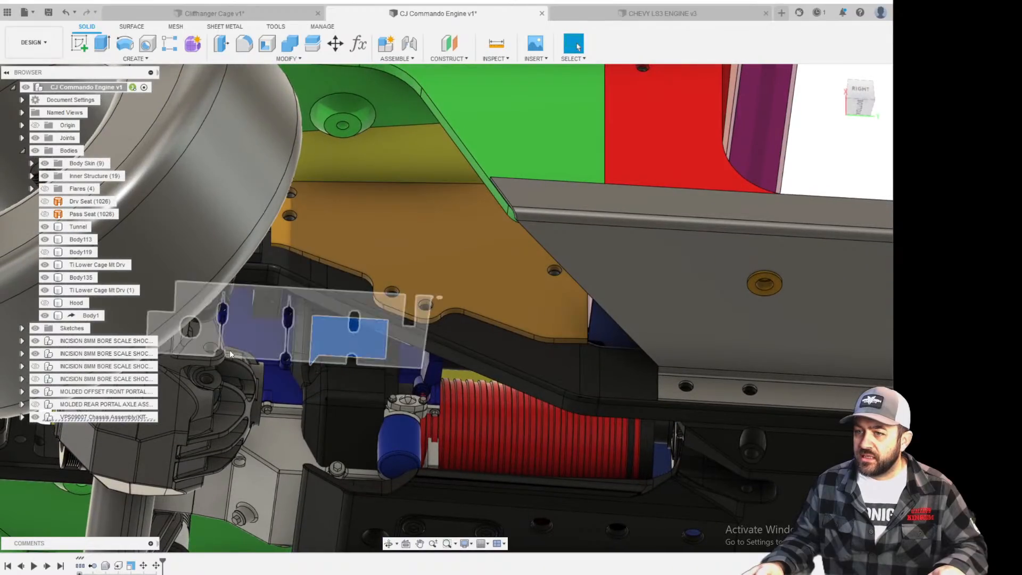
# Expand the VPS09007 chassis assembly and its VFD OD shift transmission, and select the L0015-06 component to locate it in the model.
pyautogui.click(21, 417)
pyautogui.scroll(-3, 27, 419)
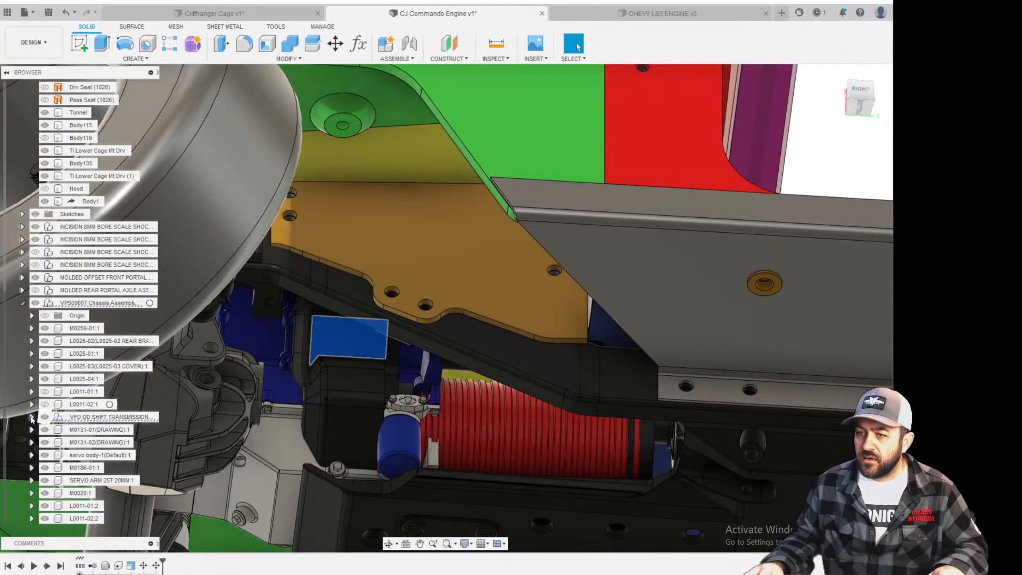
pyautogui.click(31, 417)
pyautogui.scroll(-5, 133, 405)
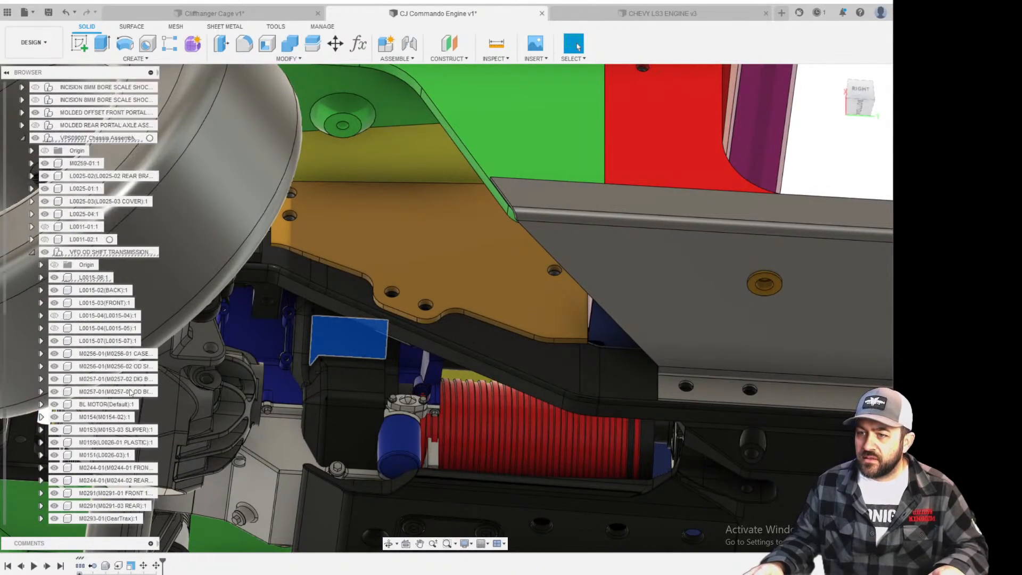
pyautogui.scroll(-3, 133, 404)
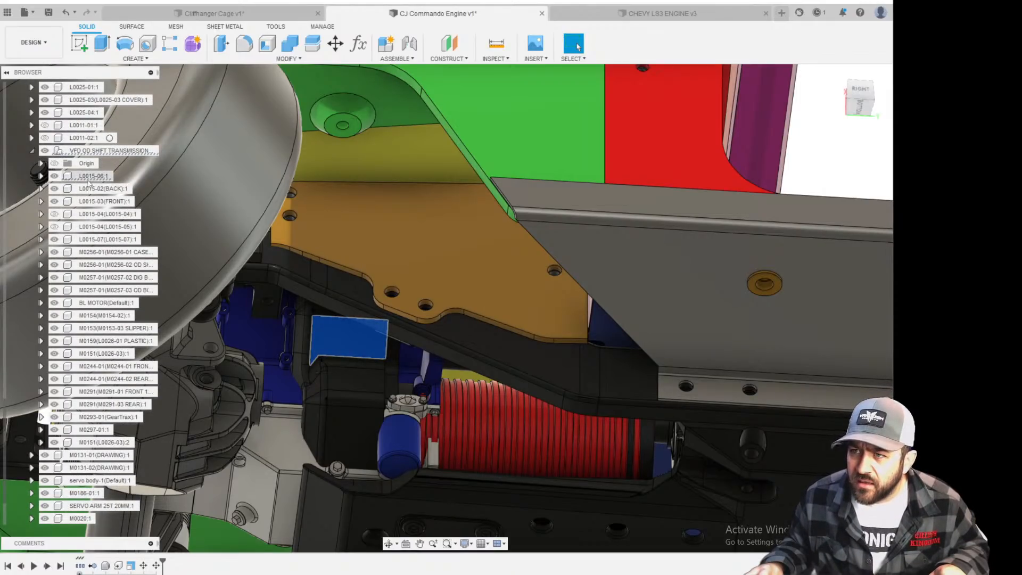
pyautogui.click(89, 177)
# Examine the engine's position against the selected transmission component and the surrounding bay from the side, the front and the whole vehicle.
pyautogui.scroll(-5, 513, 250)
pyautogui.moveTo(479, 266); pyautogui.dragTo(411, 405, button='middle')
pyautogui.scroll(8, 411, 298)
pyautogui.keyDown('shift'); pyautogui.moveTo(430, 292); pyautogui.dragTo(470, 256, button='middle'); pyautogui.keyUp('shift')
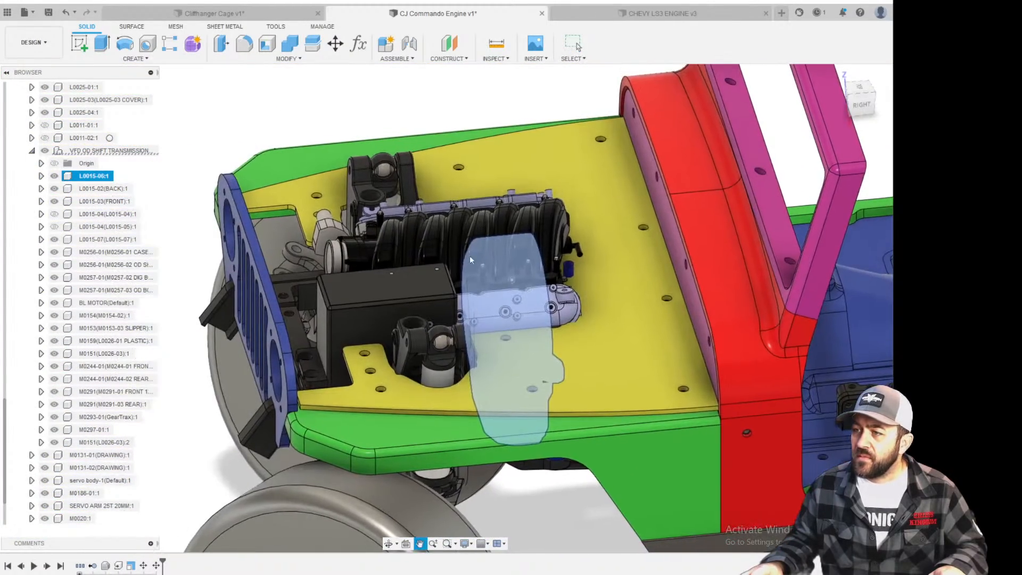
pyautogui.scroll(3, 438, 224)
pyautogui.keyDown('shift'); pyautogui.moveTo(438, 223); pyautogui.dragTo(477, 318, button='middle'); pyautogui.keyUp('shift')
pyautogui.scroll(-3, 402, 248)
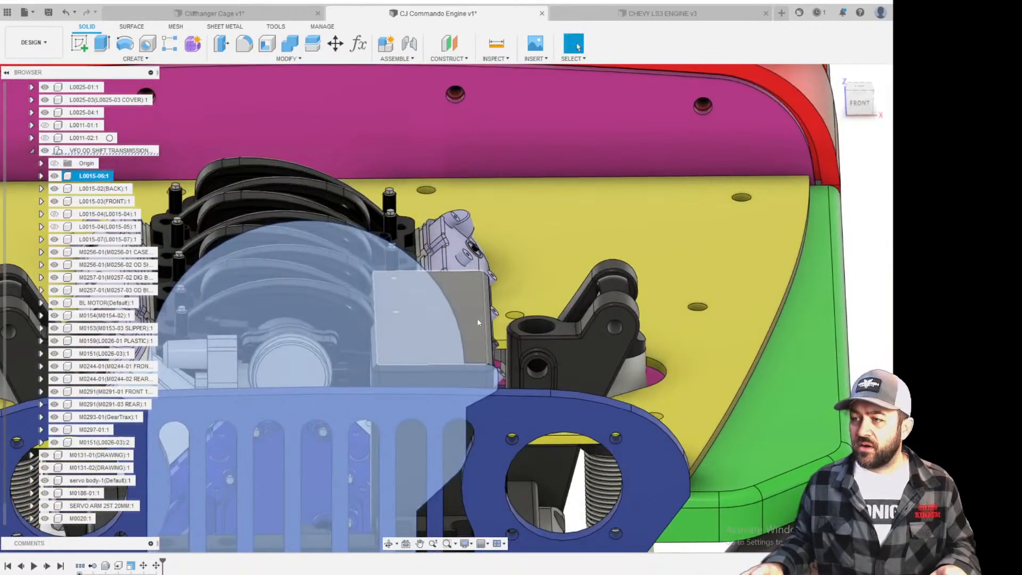
pyautogui.scroll(-5, 468, 328)
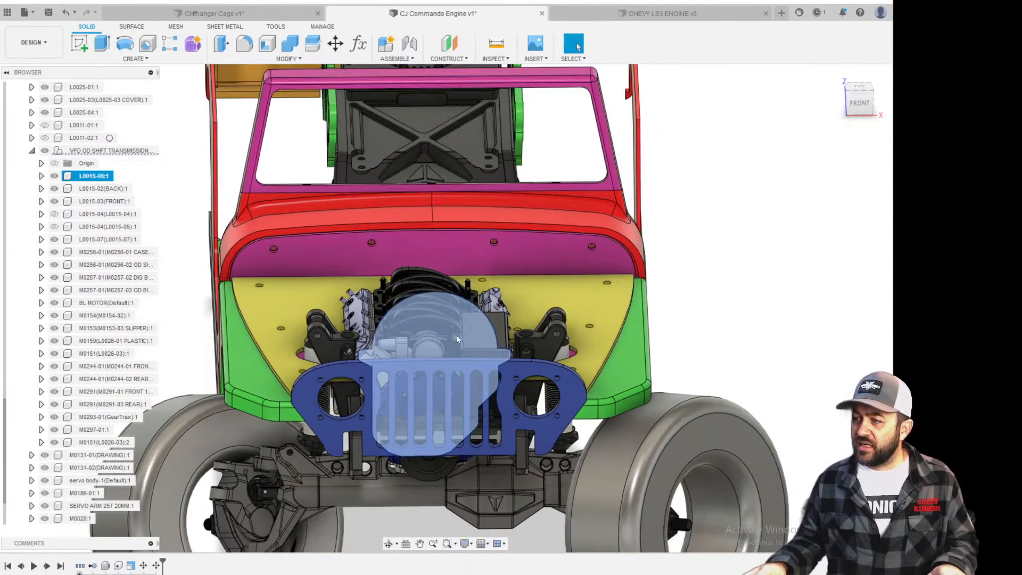
pyautogui.scroll(4, 455, 336)
pyautogui.keyDown('shift'); pyautogui.moveTo(455, 336); pyautogui.dragTo(406, 351, button='middle'); pyautogui.keyUp('shift')
pyautogui.scroll(-5, 408, 349)
pyautogui.scroll(3, 458, 402)
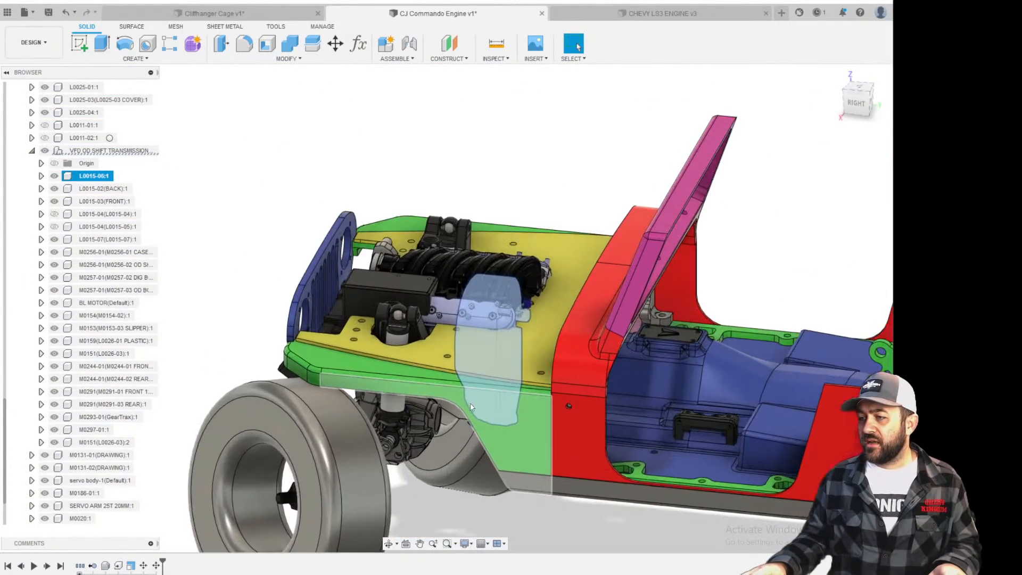
pyautogui.scroll(-3, 463, 404)
pyautogui.keyDown('shift'); pyautogui.moveTo(620, 402); pyautogui.dragTo(698, 422, button='middle'); pyautogui.keyUp('shift')
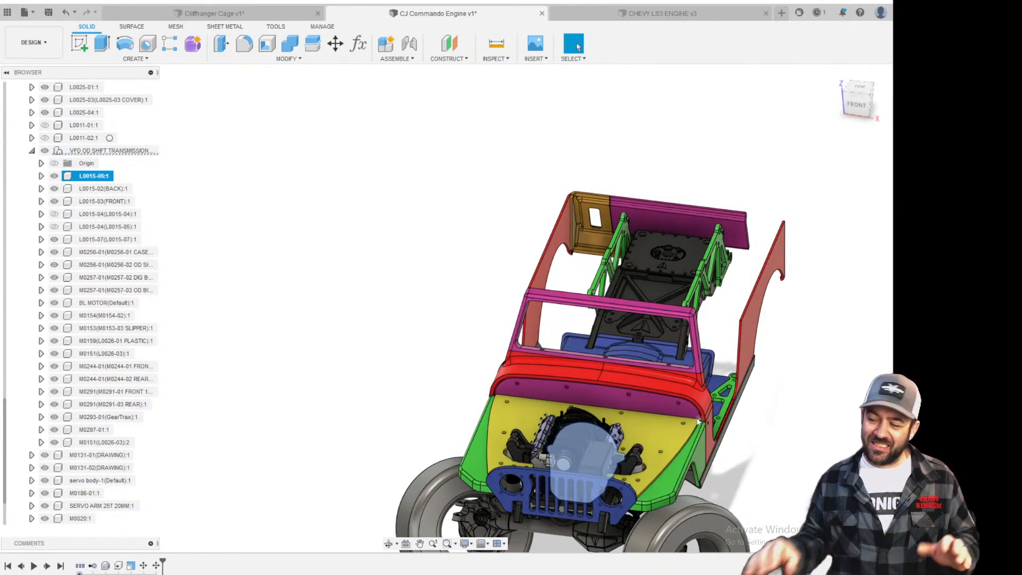
# Measure the width of the red cowl between the matching outer corner vertices on its two sides.
pyautogui.click(494, 205)
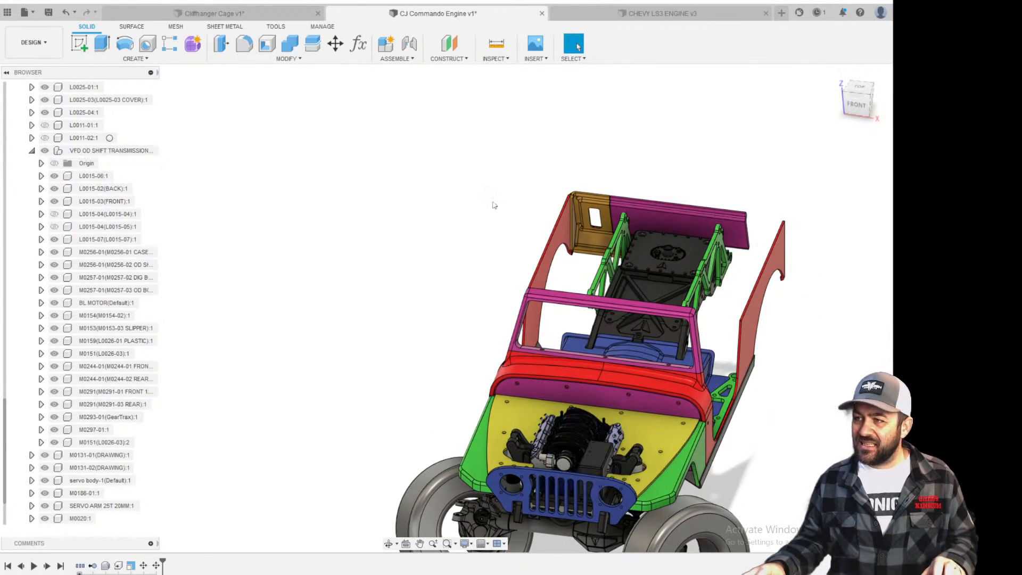
pyautogui.click(489, 46)
pyautogui.scroll(3, 505, 386)
pyautogui.moveTo(504, 385)
pyautogui.keyDown('shift'); pyautogui.mouseDown(button='middle')
pyautogui.moveTo(537, 396)
pyautogui.moveTo(517, 399)
pyautogui.mouseUp(button='middle'); pyautogui.keyUp('shift')
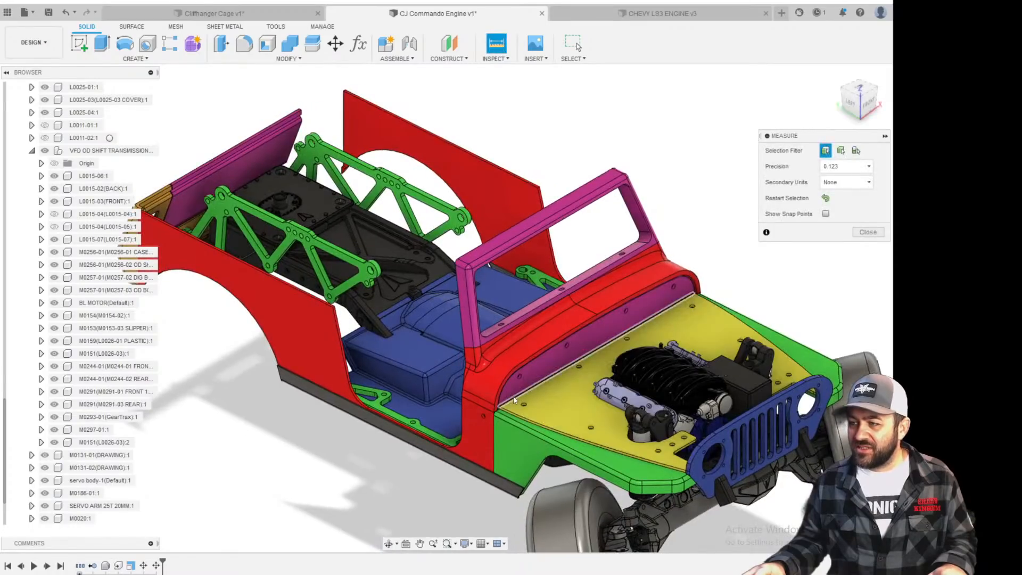
pyautogui.click(468, 405)
pyautogui.keyDown('shift'); pyautogui.moveTo(590, 314); pyautogui.dragTo(446, 306, button='middle'); pyautogui.keyUp('shift')
pyautogui.scroll(4, 713, 398)
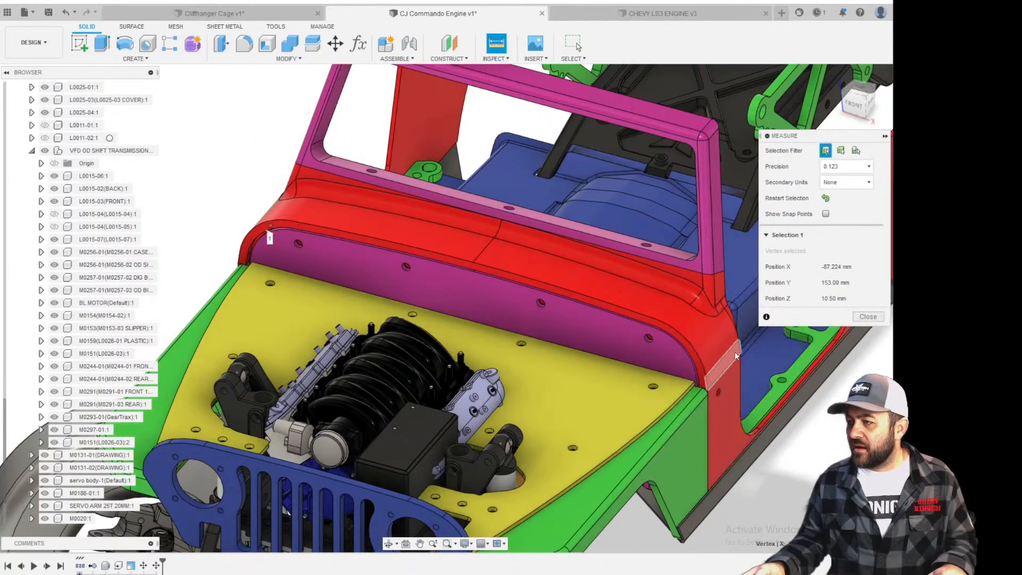
pyautogui.click(739, 353)
pyautogui.scroll(3, 499, 298)
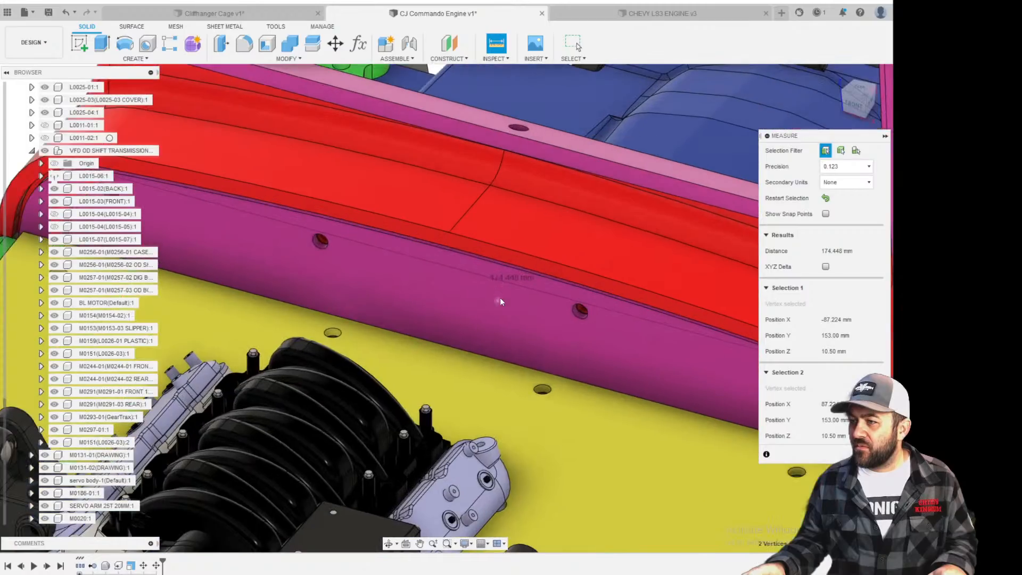
pyautogui.scroll(-3, 501, 307)
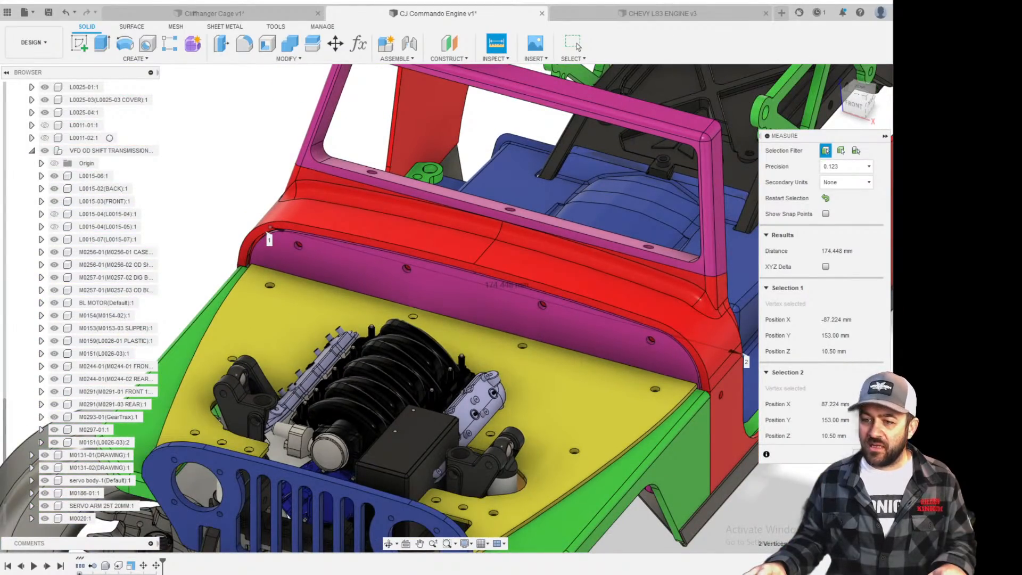
# Switch to Chrome and search the web in a new tab for "stock width of jeep cj8".
pyautogui.moveTo(294, 574)
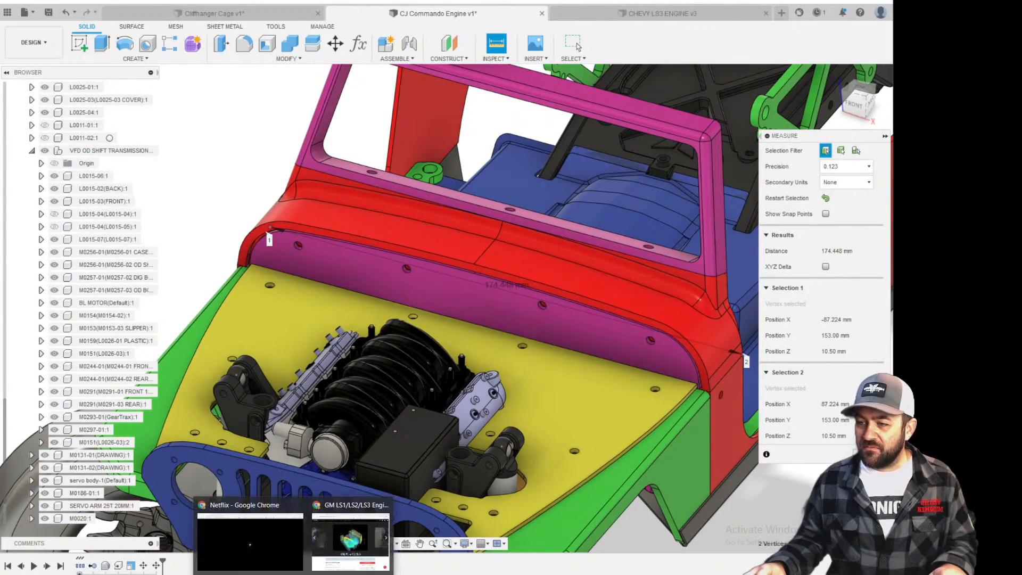
pyautogui.click(350, 538)
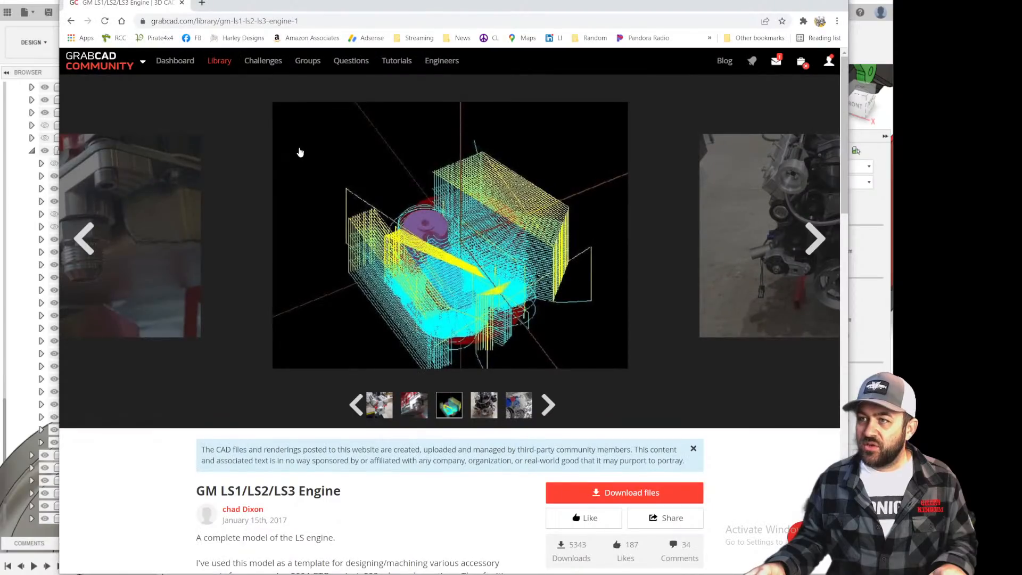
pyautogui.click(202, 3)
pyautogui.write('stock width of ')
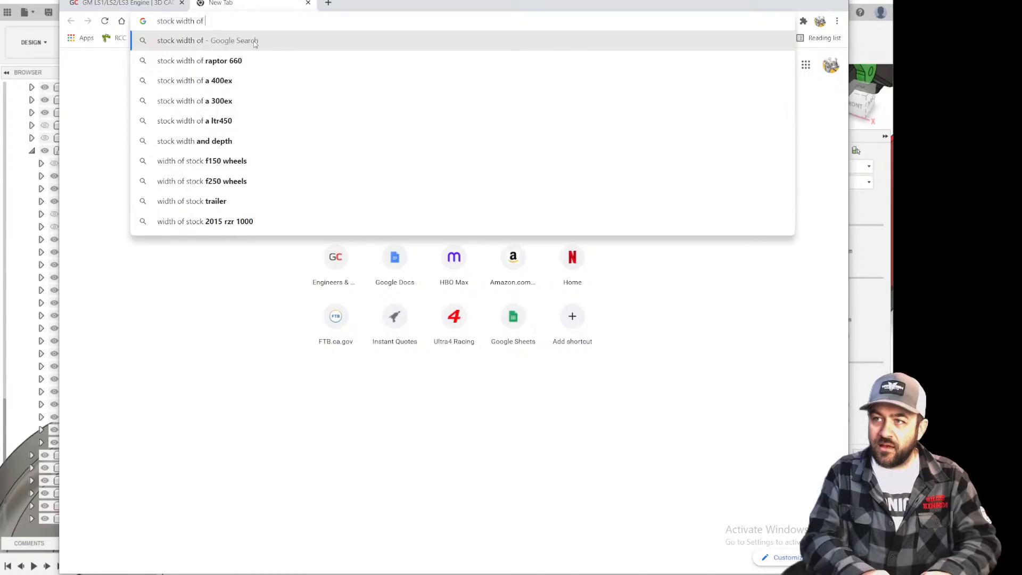
pyautogui.write('jeep ')
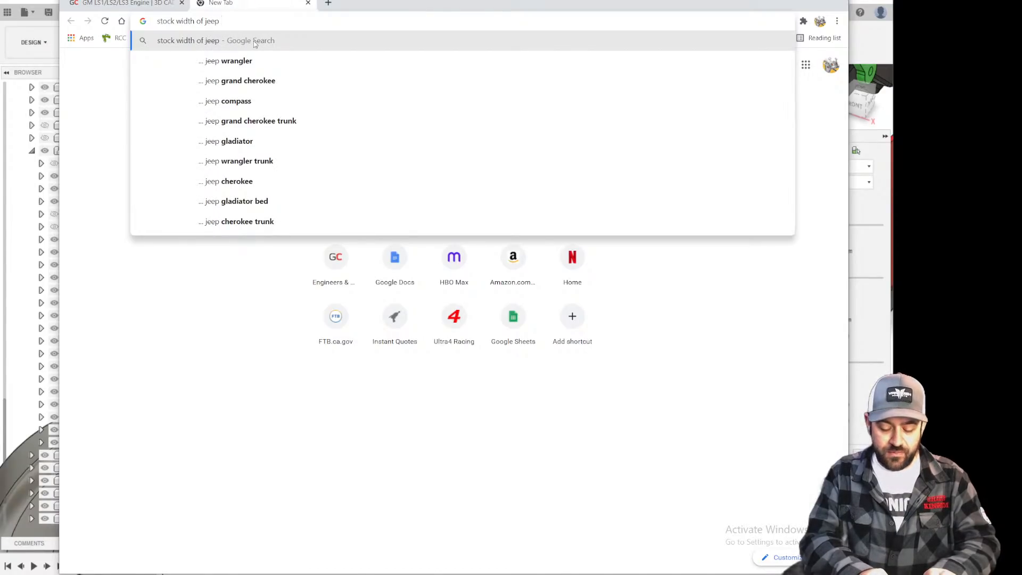
pyautogui.write('cj')
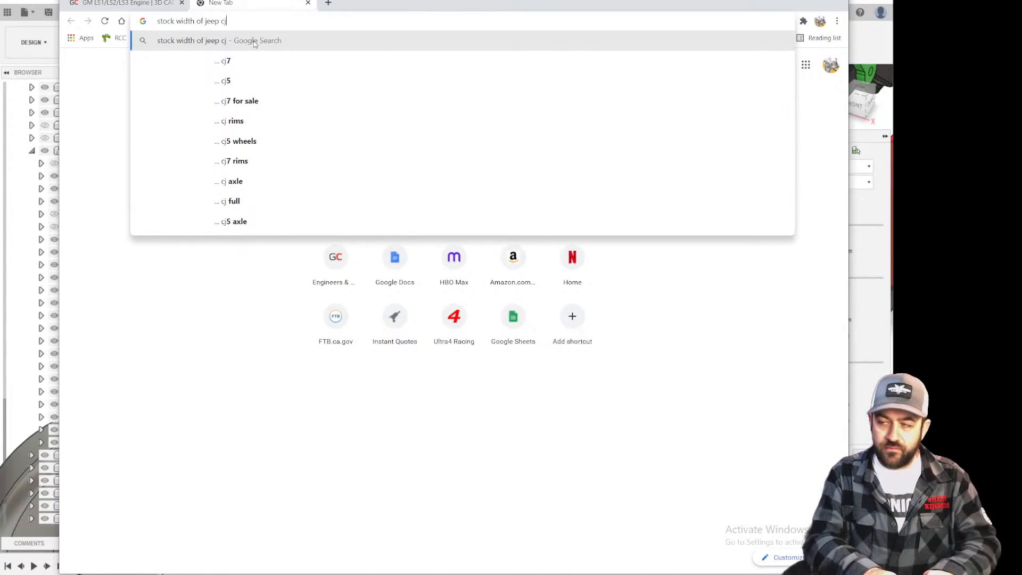
pyautogui.press('Return')
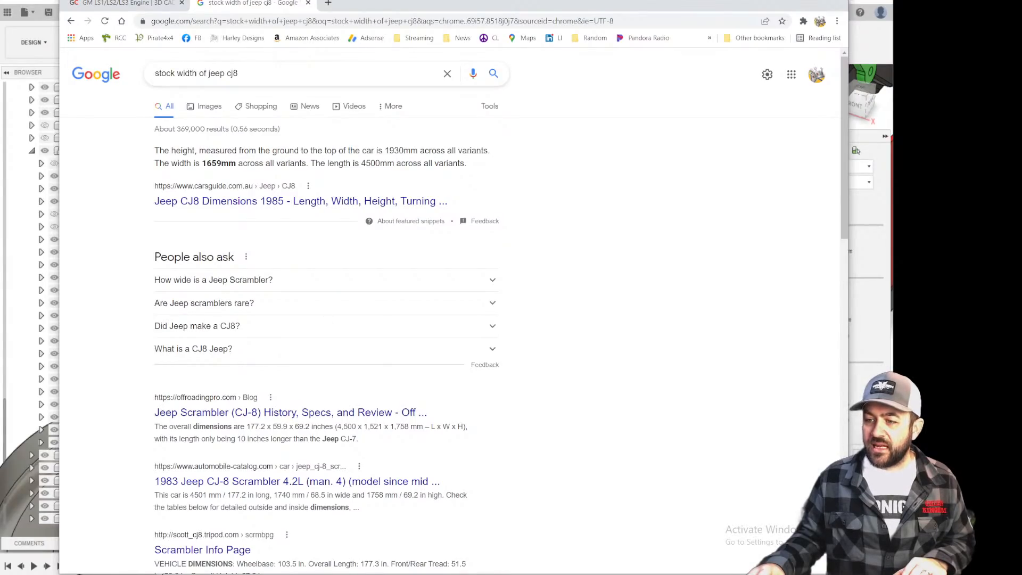
# Switch to Calculator, divide 1659 by 174 to get the body's scale ratio, and return to the Fusion 360 model.
pyautogui.hotkey('alt', 'Tab')
pyautogui.write('165')
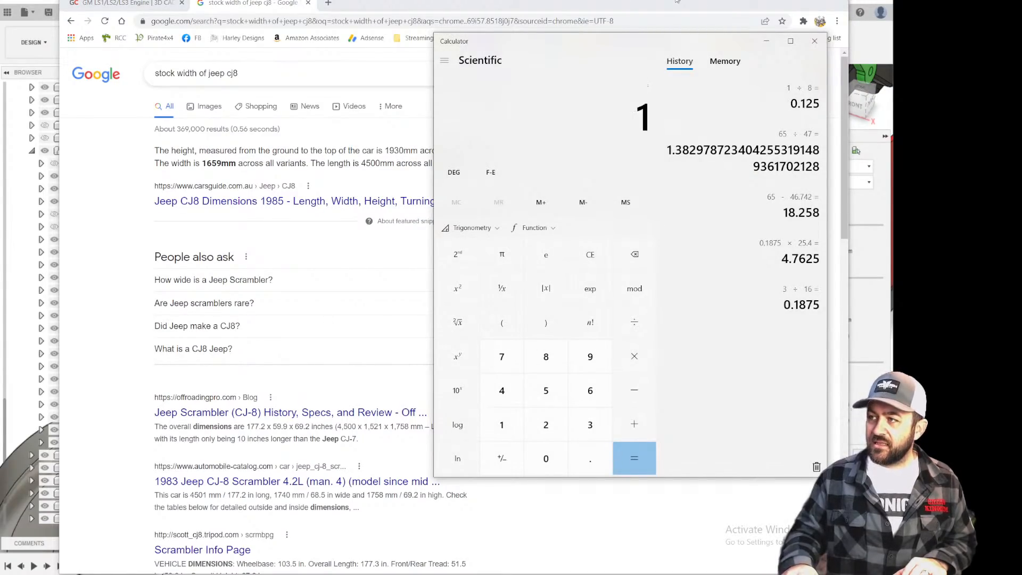
pyautogui.press('BackSpace')
pyautogui.press('BackSpace')
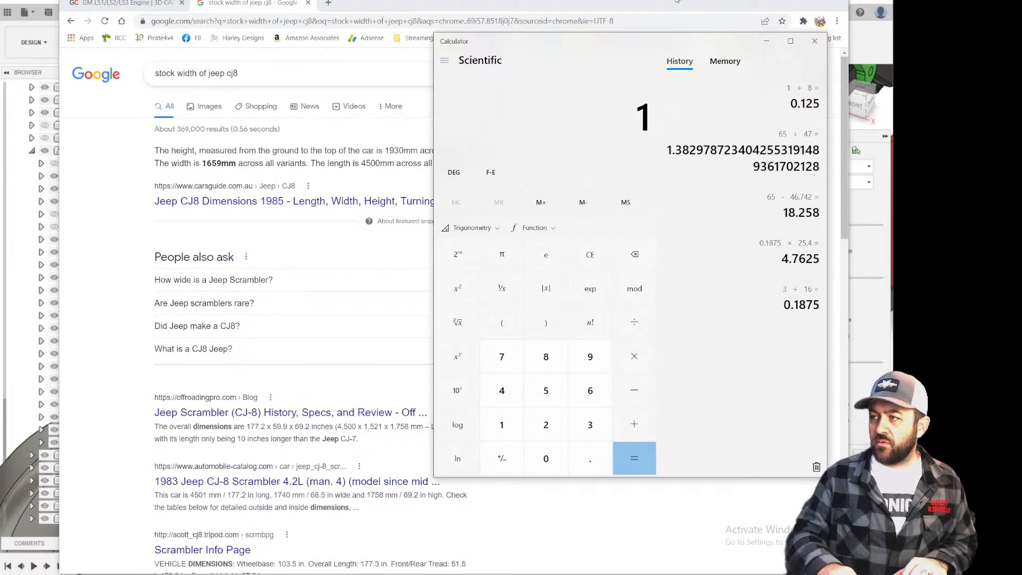
pyautogui.write('1659')
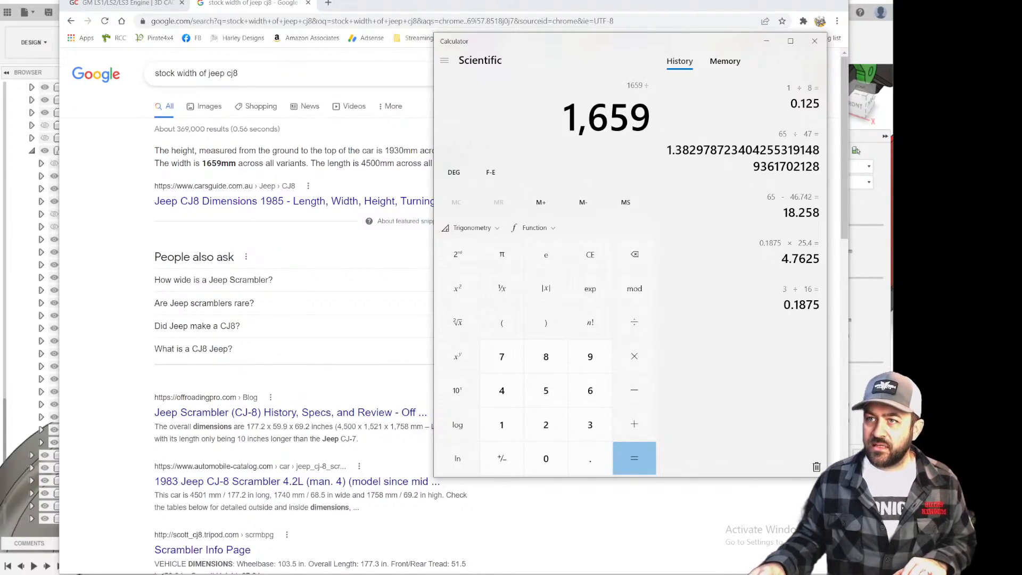
pyautogui.click(35, 2)
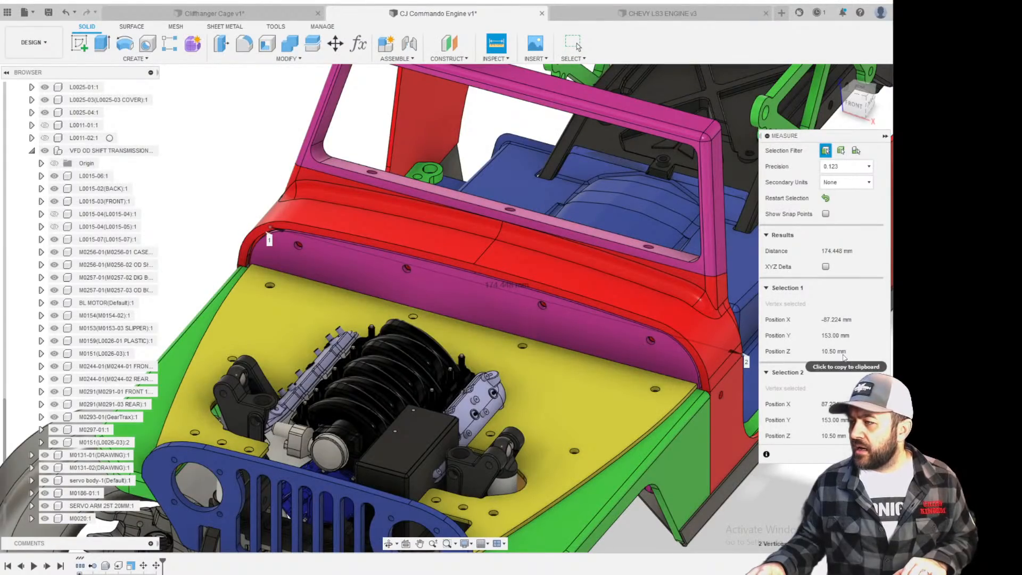
pyautogui.hotkey('alt', 'Tab')
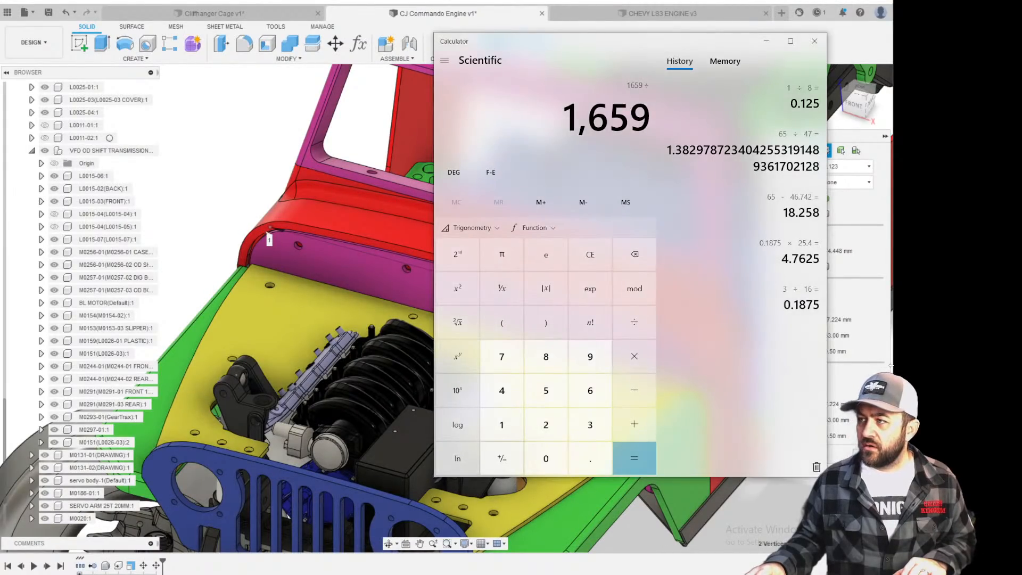
pyautogui.write('174')
pyautogui.press('Return')
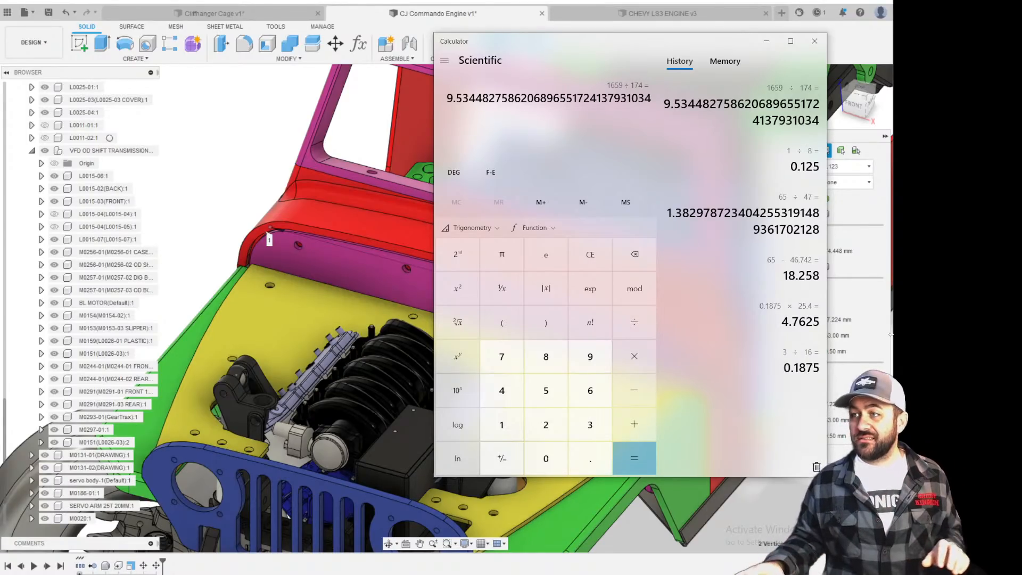
pyautogui.click(473, 25)
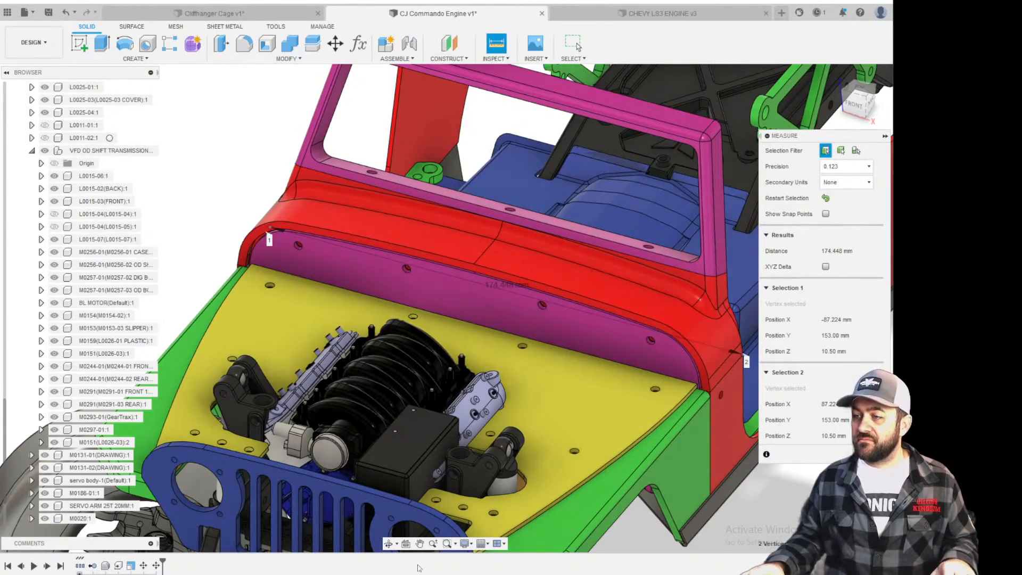
# Examine how the engine sits in the yellow hood panel opening between the cowl, shock towers and blue grille.
pyautogui.scroll(-1, 394, 429)
pyautogui.scroll(-2, 394, 429)
pyautogui.keyDown('shift'); pyautogui.moveTo(415, 442); pyautogui.dragTo(452, 478, button='middle'); pyautogui.keyUp('shift')
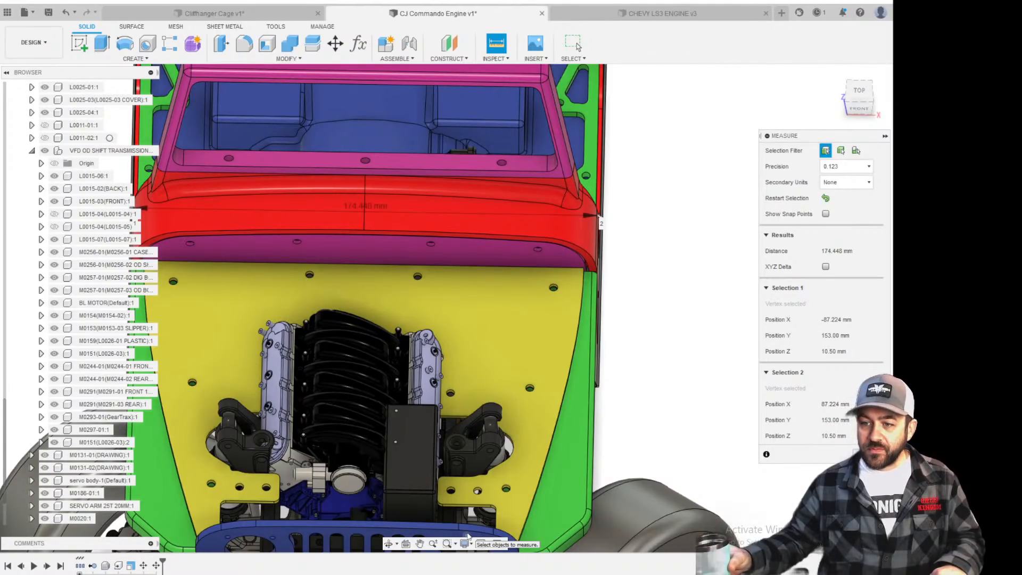
pyautogui.keyDown('shift'); pyautogui.moveTo(381, 398); pyautogui.dragTo(476, 379, button='middle'); pyautogui.keyUp('shift')
pyautogui.keyDown('shift'); pyautogui.moveTo(366, 399); pyautogui.dragTo(346, 468, button='middle'); pyautogui.keyUp('shift')
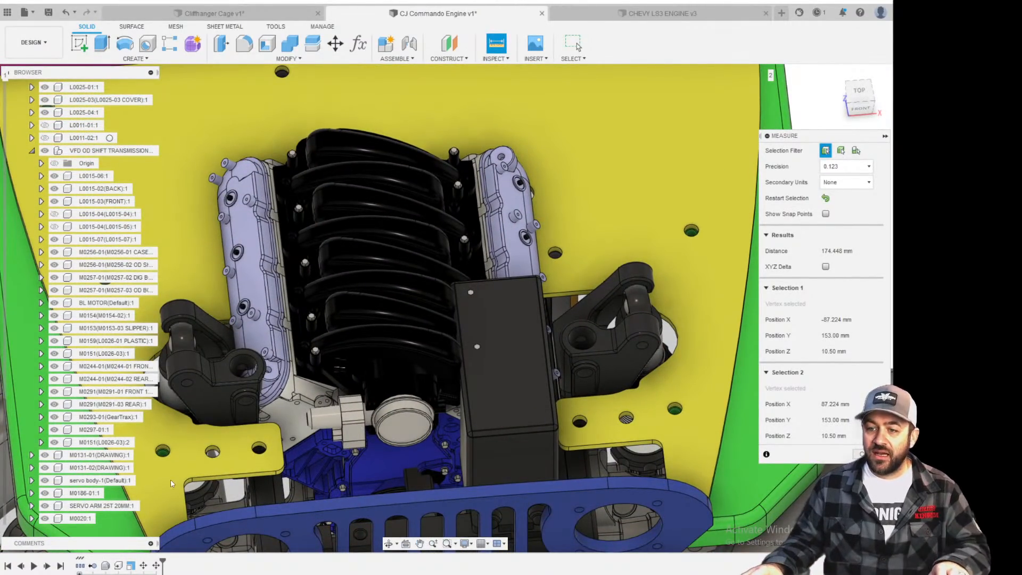
pyautogui.scroll(-4, 399, 296)
pyautogui.keyDown('shift'); pyautogui.moveTo(416, 292); pyautogui.dragTo(416, 249, button='middle'); pyautogui.keyUp('shift')
pyautogui.scroll(-4, 468, 303)
pyautogui.scroll(6, 468, 302)
pyautogui.keyDown('shift'); pyautogui.moveTo(551, 301); pyautogui.dragTo(555, 395, button='middle'); pyautogui.keyUp('shift')
pyautogui.scroll(-3, 542, 378)
pyautogui.keyDown('shift'); pyautogui.moveTo(467, 469); pyautogui.dragTo(491, 321, button='middle'); pyautogui.keyUp('shift')
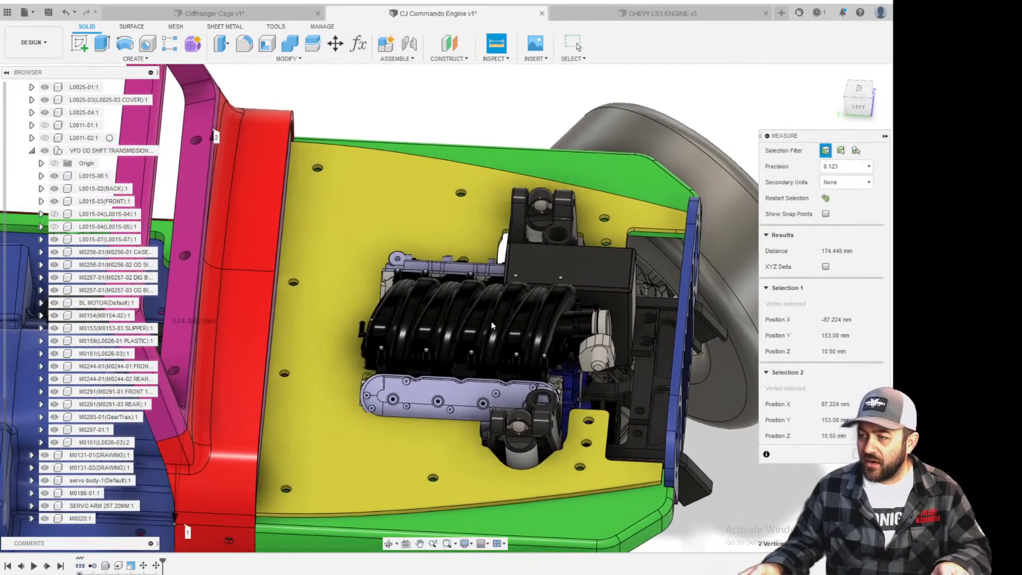
# Examine the intake manifold, valve covers and black box beside the engine up close from both sides and the front.
pyautogui.scroll(3, 491, 321)
pyautogui.scroll(-2, 467, 314)
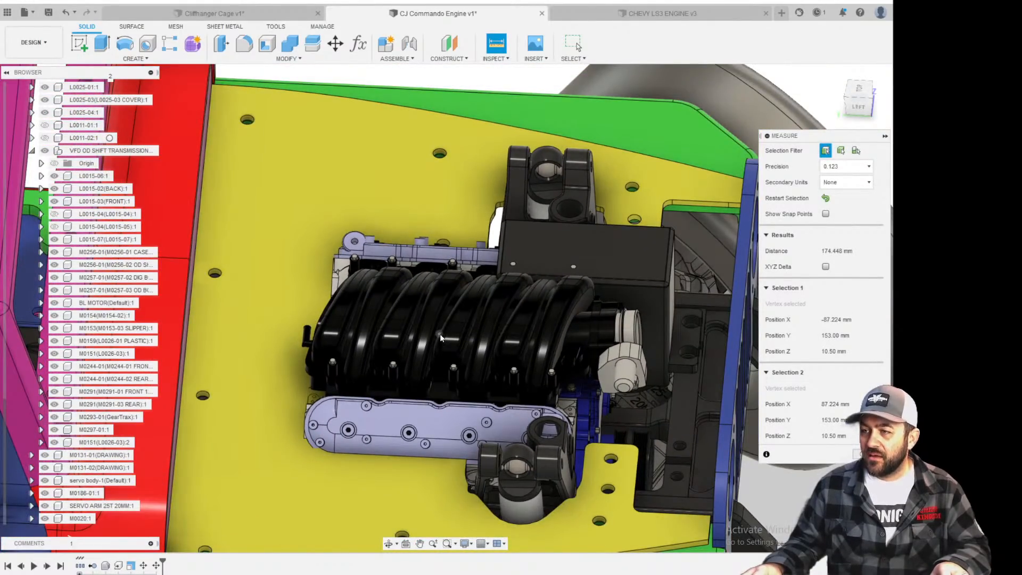
pyautogui.scroll(1, 449, 323)
pyautogui.moveTo(449, 324); pyautogui.dragTo(427, 310, button='middle')
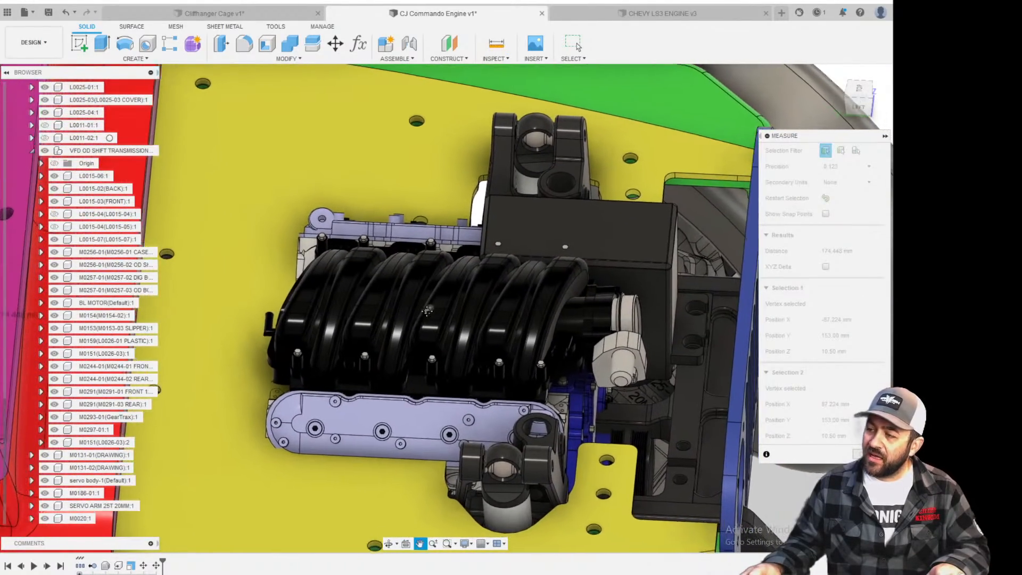
pyautogui.moveTo(660, 359); pyautogui.dragTo(550, 302, button='middle')
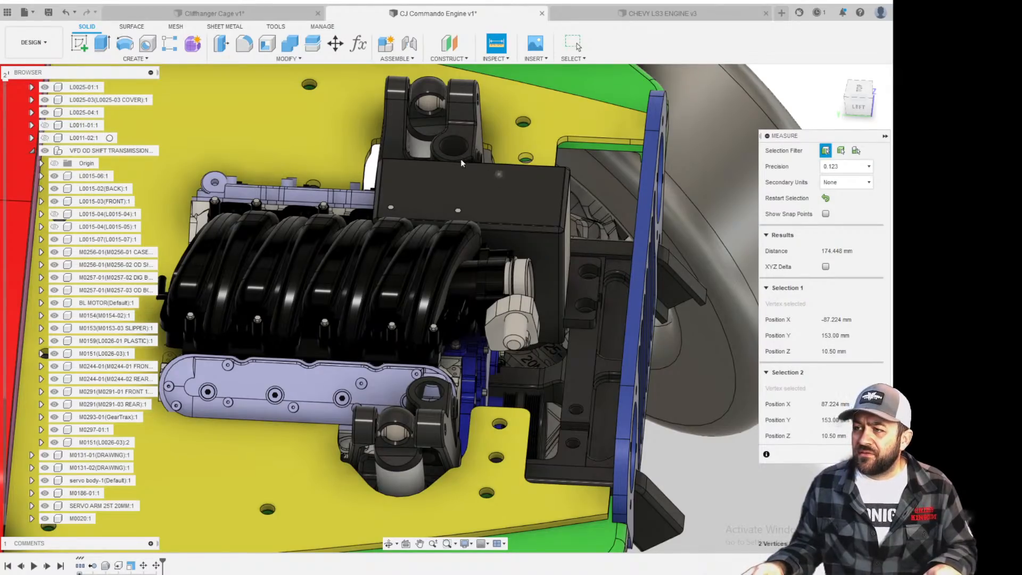
pyautogui.keyDown('shift'); pyautogui.moveTo(461, 364); pyautogui.dragTo(381, 261, button='middle'); pyautogui.keyUp('shift')
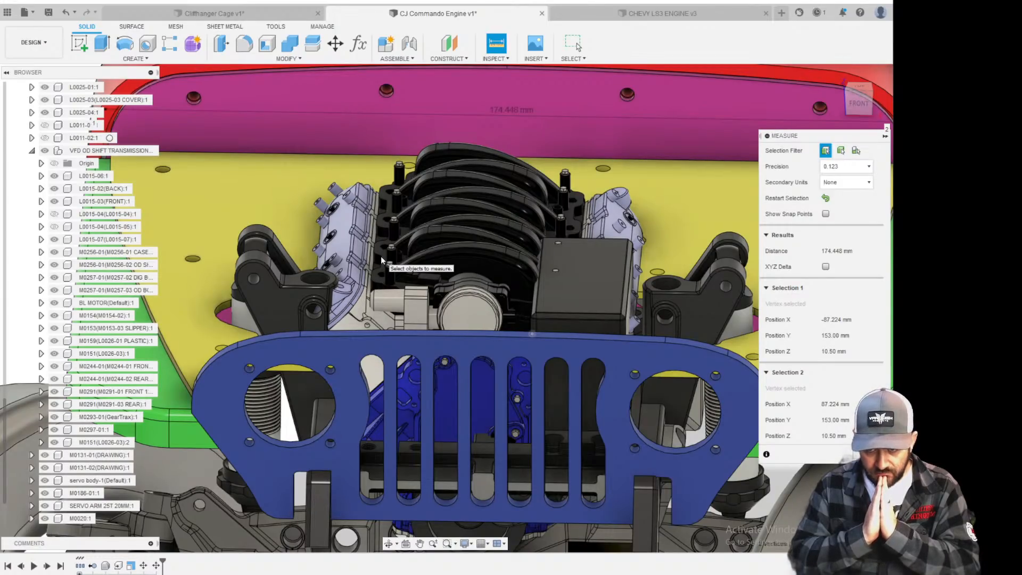
pyautogui.keyDown('shift'); pyautogui.moveTo(381, 256); pyautogui.dragTo(351, 276, button='middle'); pyautogui.keyUp('shift')
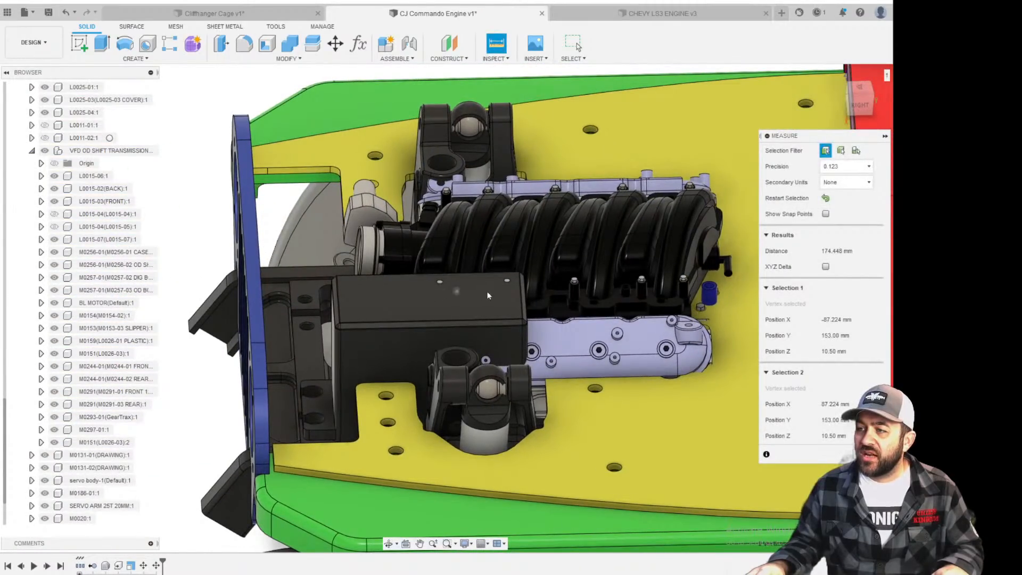
pyautogui.keyDown('shift'); pyautogui.moveTo(448, 292); pyautogui.dragTo(575, 309, button='middle'); pyautogui.keyUp('shift')
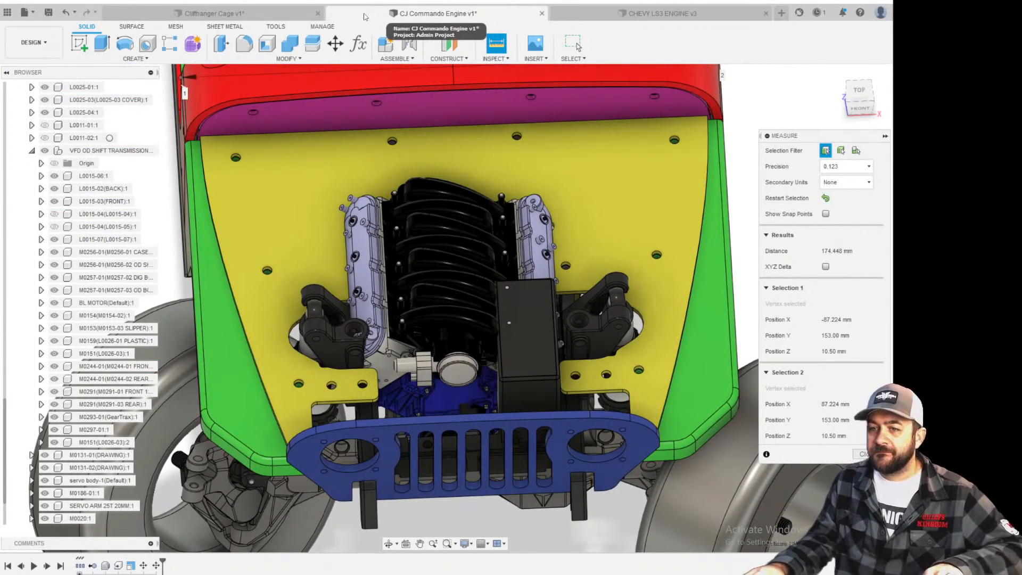
# Inspect the space around the engine, black box and shock towers from several raised angles.
pyautogui.keyDown('shift'); pyautogui.moveTo(468, 246); pyautogui.dragTo(549, 221, button='middle'); pyautogui.keyUp('shift')
pyautogui.scroll(3, 533, 209)
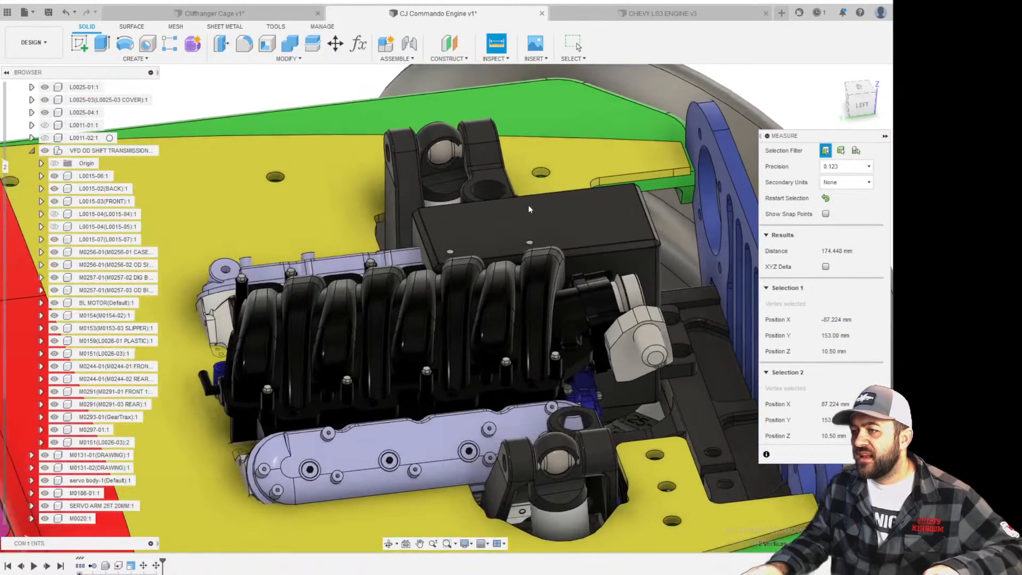
pyautogui.keyDown('shift'); pyautogui.moveTo(492, 275); pyautogui.dragTo(407, 295, button='middle'); pyautogui.keyUp('shift')
pyautogui.scroll(-3, 413, 325)
pyautogui.scroll(3, 443, 312)
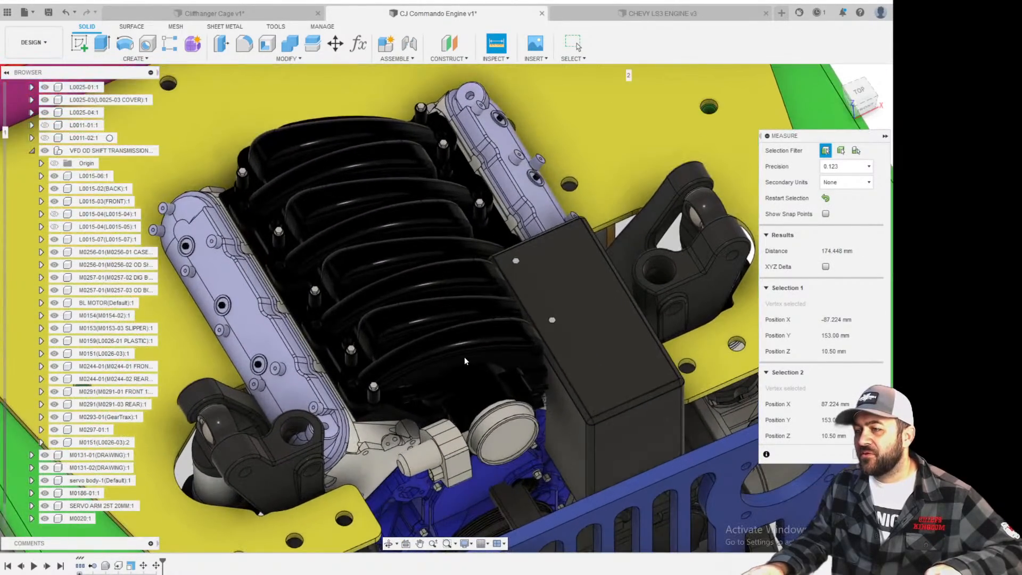
pyautogui.scroll(-3, 402, 325)
pyautogui.scroll(2, 535, 203)
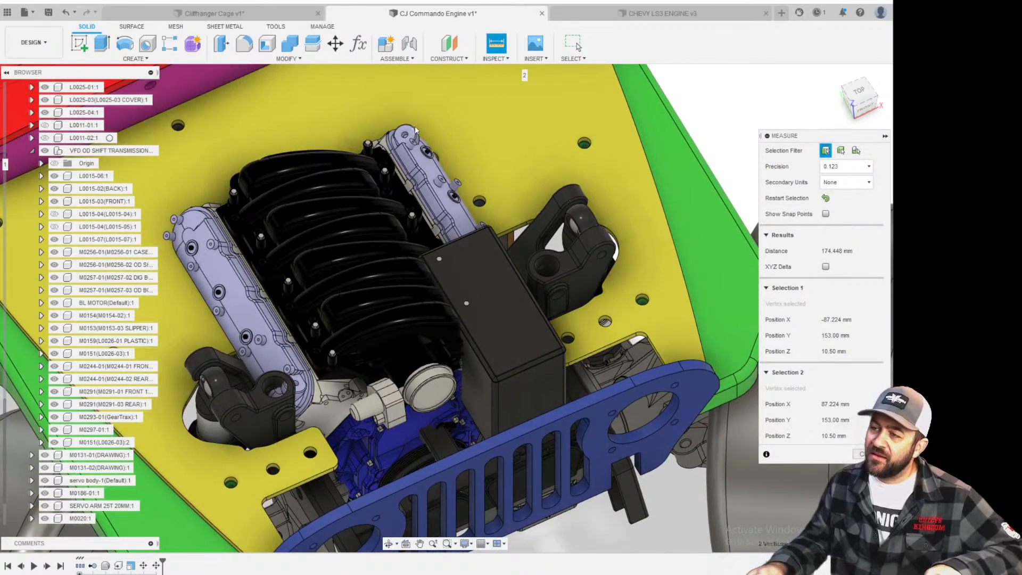
pyautogui.scroll(3, 415, 130)
pyautogui.keyDown('shift'); pyautogui.moveTo(379, 274); pyautogui.dragTo(452, 232, button='middle'); pyautogui.keyUp('shift')
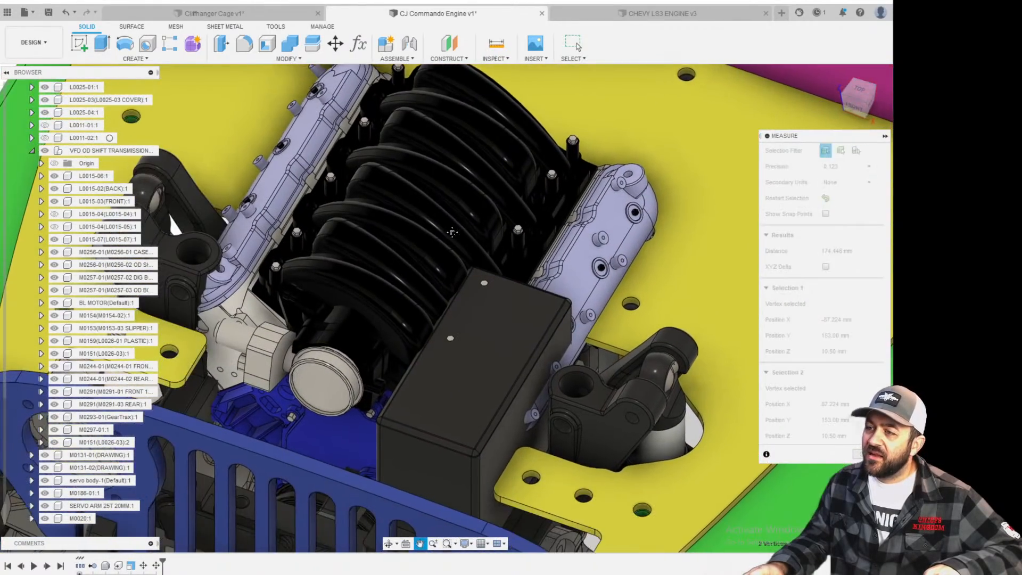
pyautogui.scroll(-3, 452, 232)
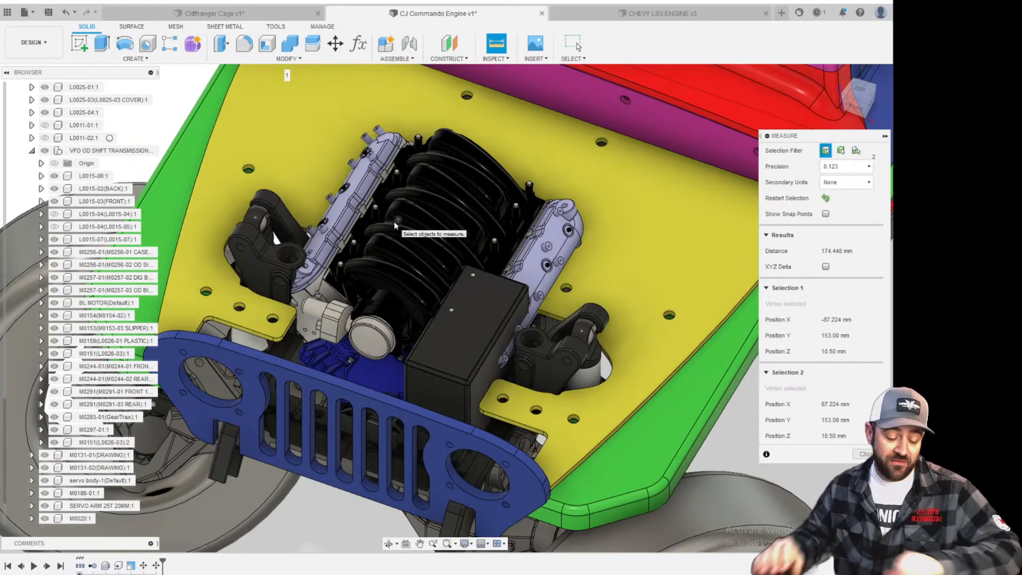
pyautogui.keyDown('shift'); pyautogui.moveTo(394, 226); pyautogui.dragTo(344, 229, button='middle'); pyautogui.keyUp('shift')
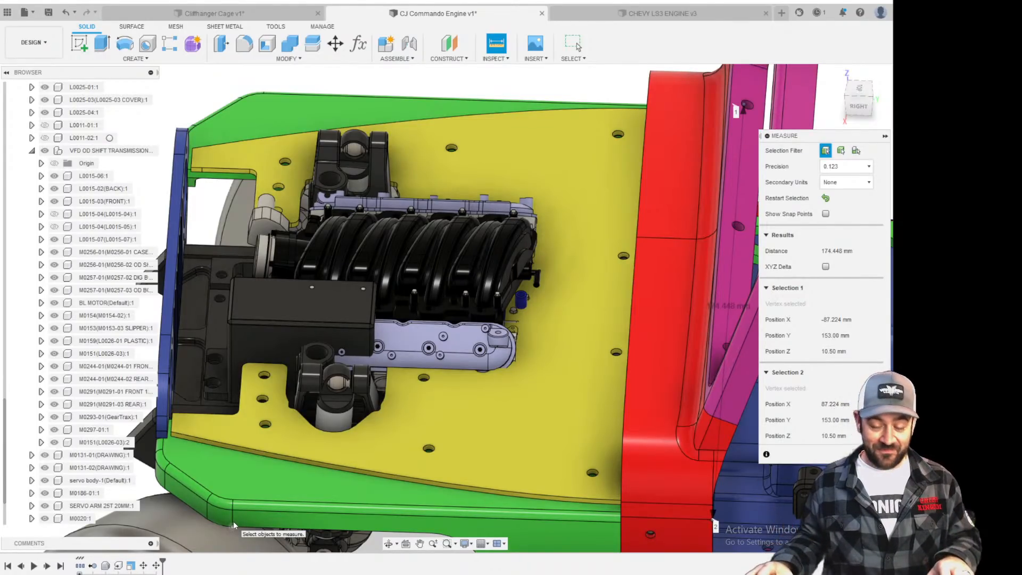
# Inspect the engine bay and the underside of the chassis around the front axle, wheels and front crossmember.
pyautogui.scroll(4, 353, 349)
pyautogui.keyDown('shift'); pyautogui.moveTo(353, 349); pyautogui.dragTo(511, 162, button='middle'); pyautogui.keyUp('shift')
pyautogui.scroll(-4, 468, 154)
pyautogui.keyDown('shift'); pyautogui.moveTo(468, 224); pyautogui.dragTo(626, 251, button='middle'); pyautogui.keyUp('shift')
pyautogui.scroll(5, 339, 314)
pyautogui.scroll(-4, 346, 339)
pyautogui.scroll(4, 358, 317)
pyautogui.scroll(-3, 320, 378)
pyautogui.moveTo(338, 319); pyautogui.dragTo(420, 190, button='middle')
pyautogui.keyDown('shift'); pyautogui.moveTo(368, 341); pyautogui.dragTo(345, 247, button='middle'); pyautogui.keyUp('shift')
pyautogui.scroll(3, 319, 250)
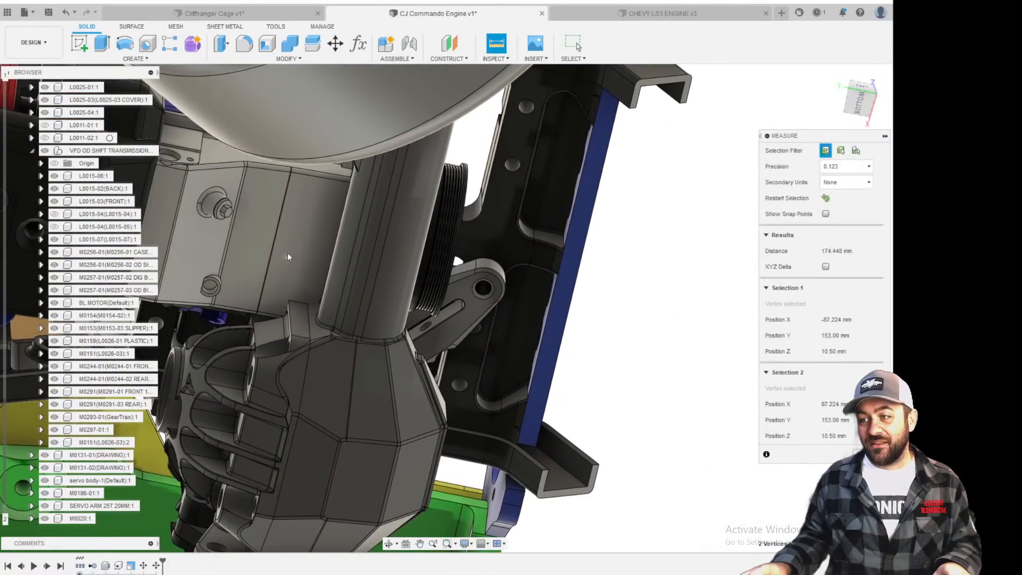
pyautogui.scroll(-5, 287, 254)
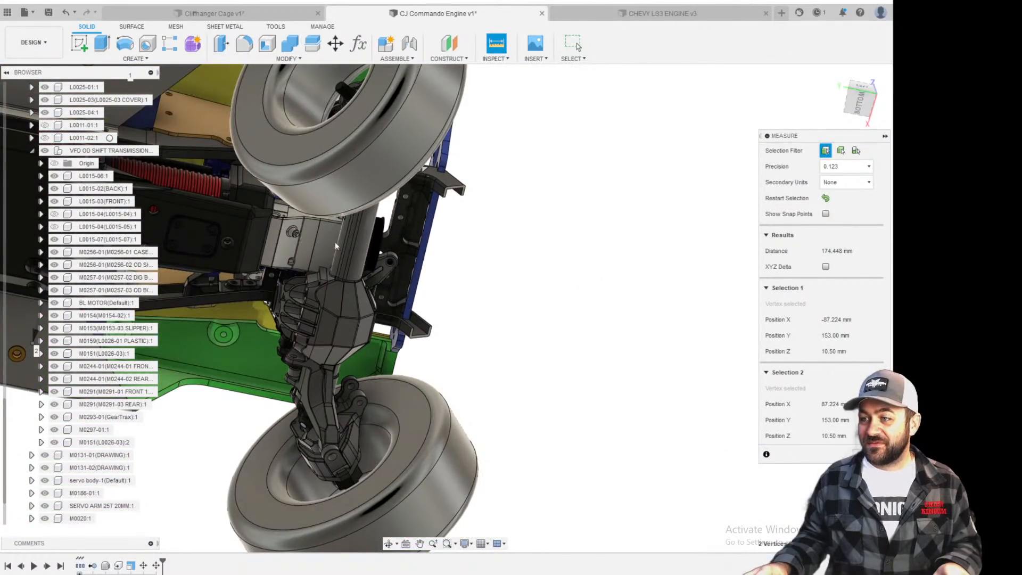
# Examine from directly below how the engine block sits between the skid plate, frame rails and front axle.
pyautogui.scroll(-4, 330, 239)
pyautogui.scroll(6, 253, 219)
pyautogui.keyDown('shift'); pyautogui.moveTo(449, 264); pyautogui.dragTo(474, 309, button='middle'); pyautogui.keyUp('shift')
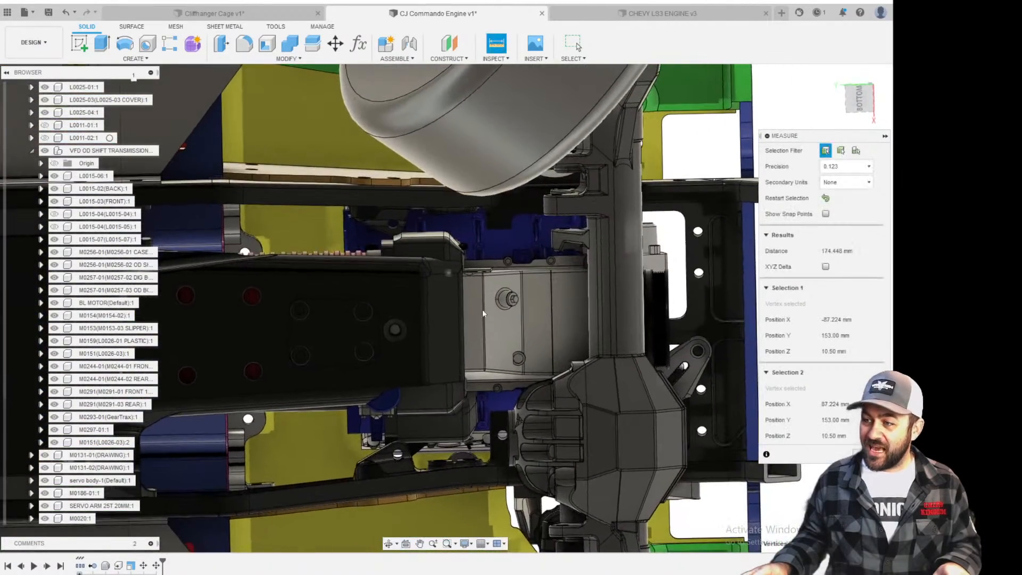
pyautogui.scroll(3, 473, 309)
pyautogui.press('i')
pyautogui.scroll(-3, 474, 306)
pyautogui.scroll(4, 266, 324)
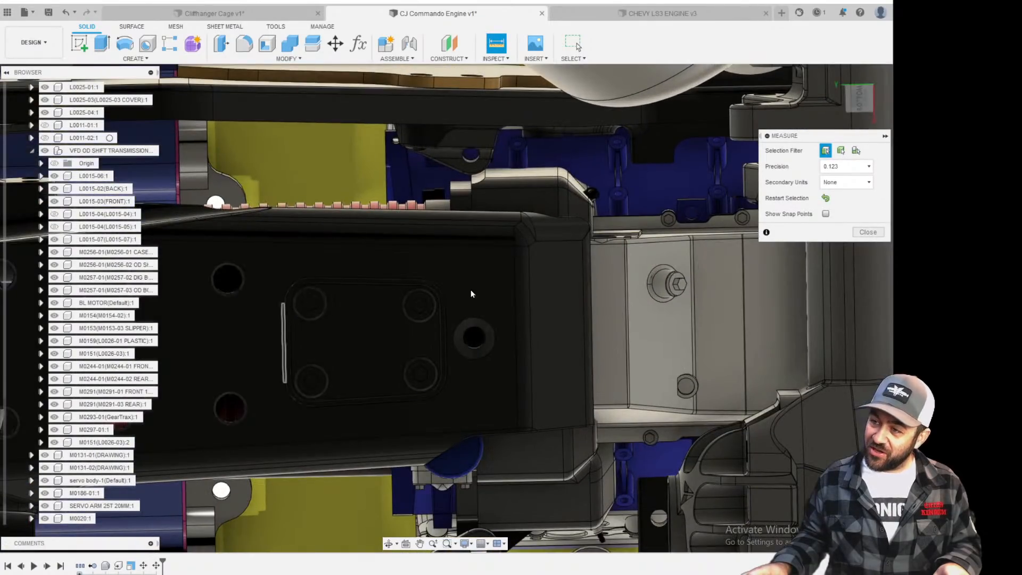
pyautogui.scroll(-4, 436, 327)
pyautogui.scroll(4, 555, 310)
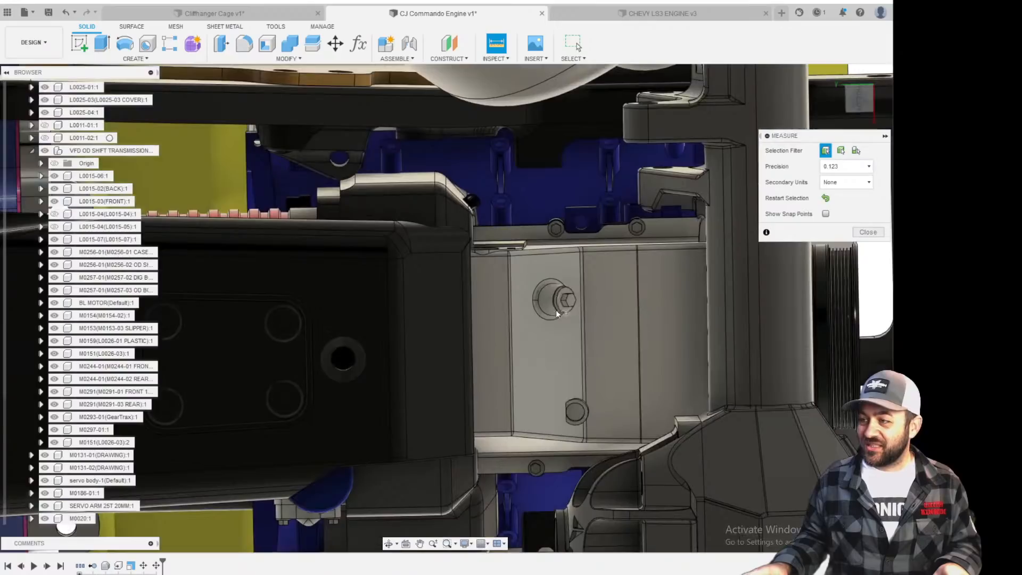
pyautogui.scroll(-2, 491, 340)
pyautogui.click(491, 340)
pyautogui.scroll(-4, 490, 339)
pyautogui.click(659, 300)
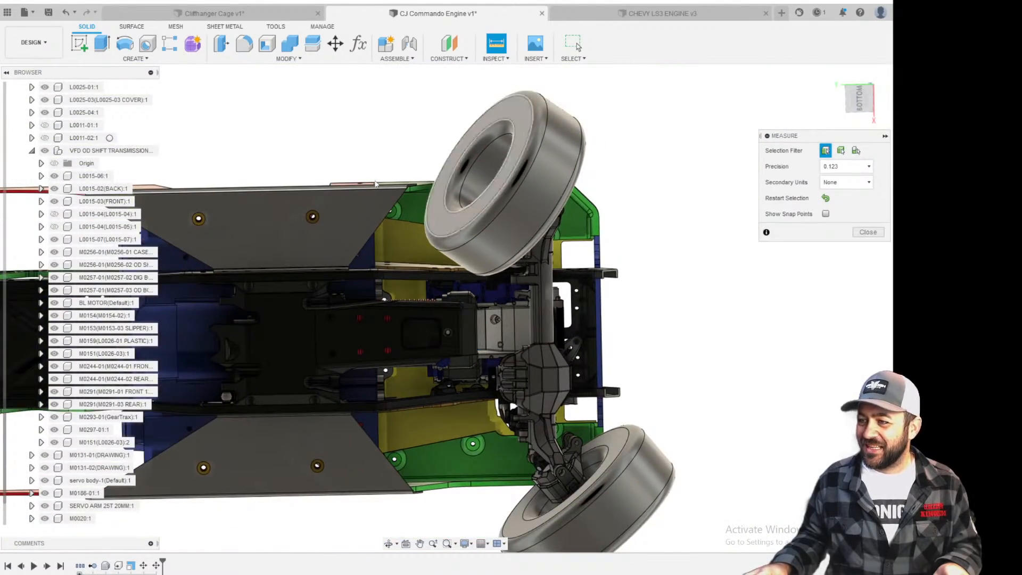
# Move the engine body 23 mm along Y, rearward toward the cab.
pyautogui.click(335, 44)
pyautogui.scroll(3, 477, 372)
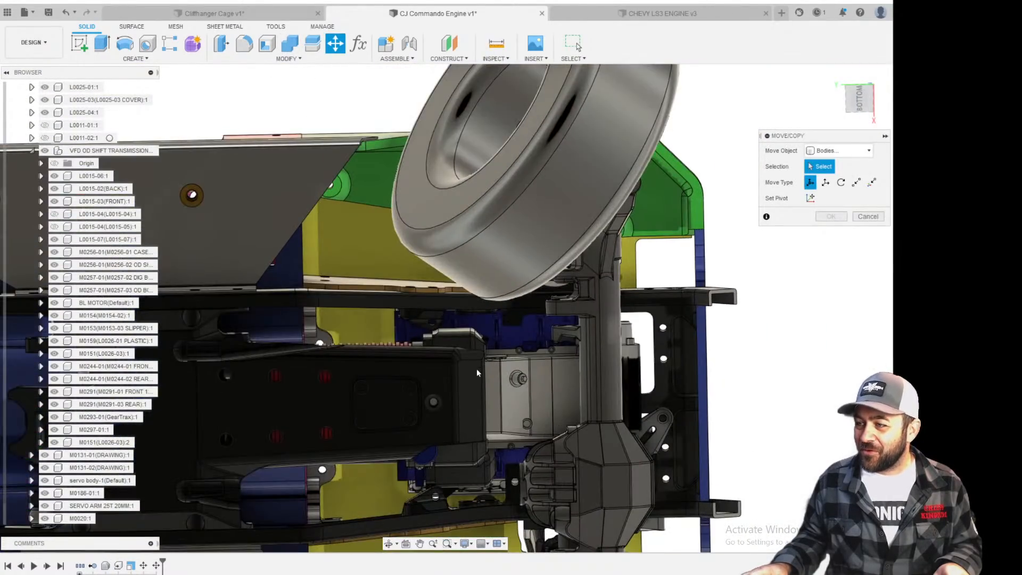
pyautogui.scroll(5, 477, 372)
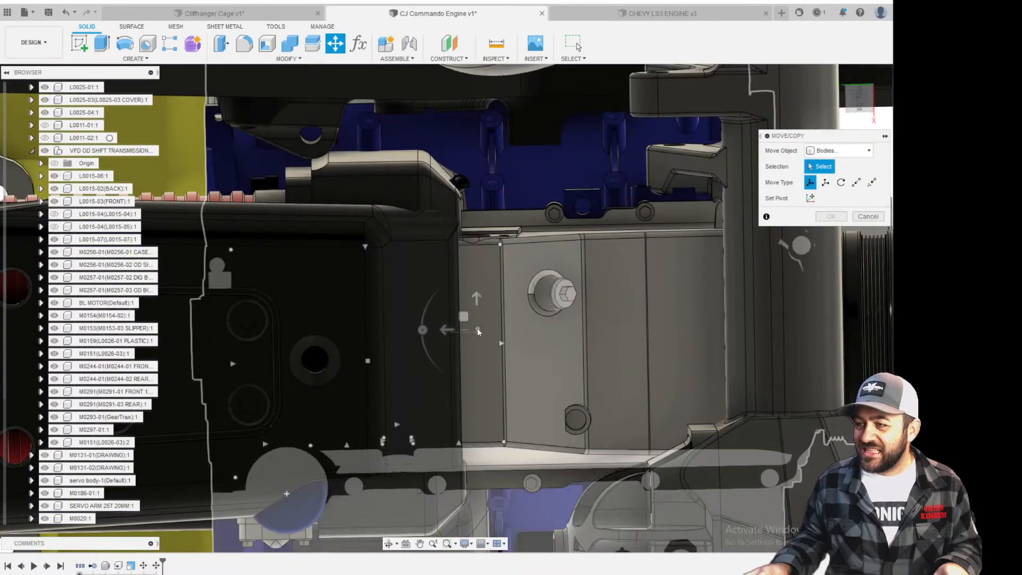
pyautogui.click(477, 331)
pyautogui.scroll(-2, 478, 331)
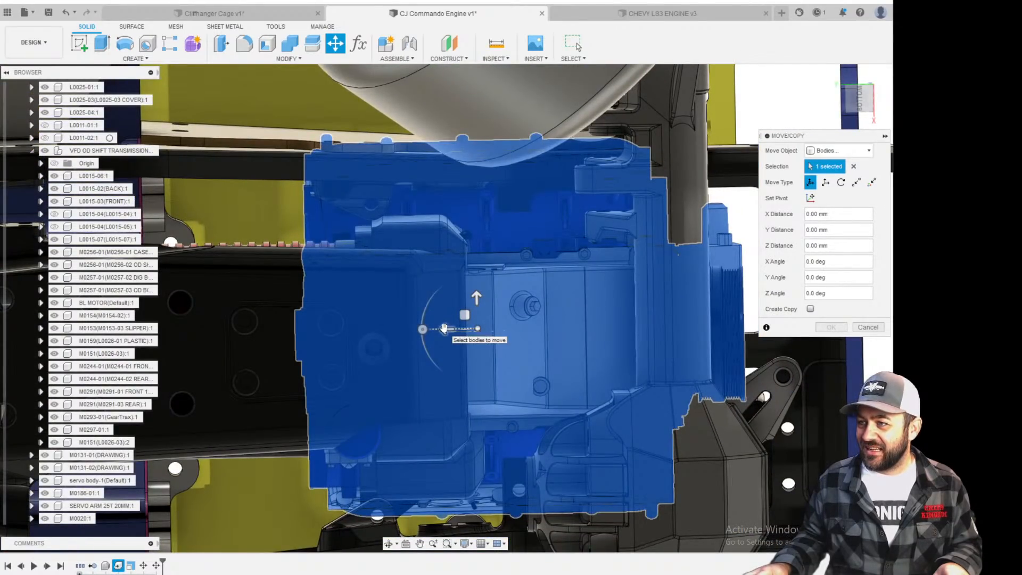
pyautogui.moveTo(444, 327); pyautogui.dragTo(311, 327)
pyautogui.scroll(-5, 466, 293)
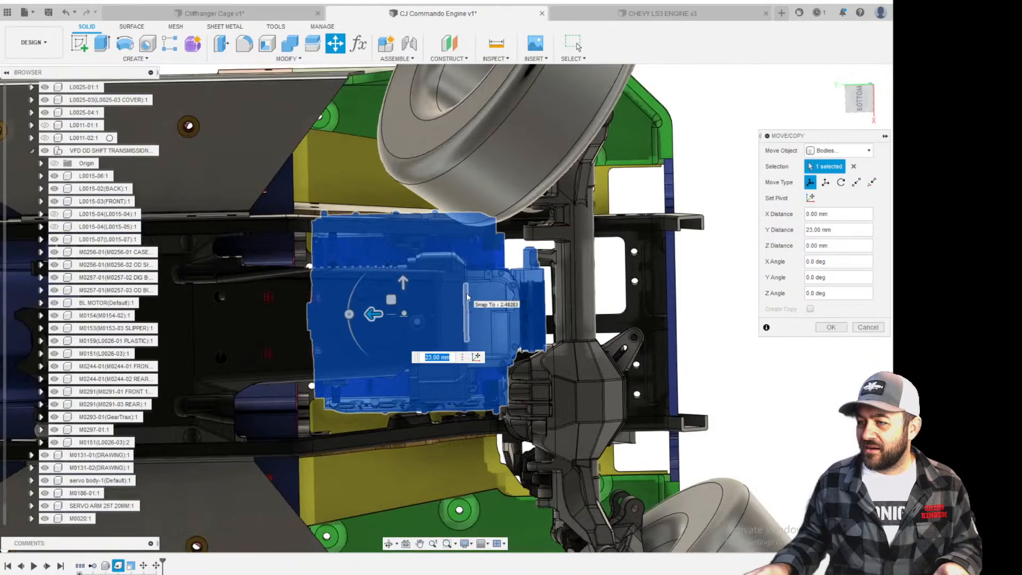
# Inspect the shifted engine's clearance to the shock towers, black box and cowl from the side and from above.
pyautogui.keyDown('shift'); pyautogui.moveTo(437, 292); pyautogui.dragTo(410, 341, button='middle'); pyautogui.keyUp('shift')
pyautogui.scroll(10, 410, 341)
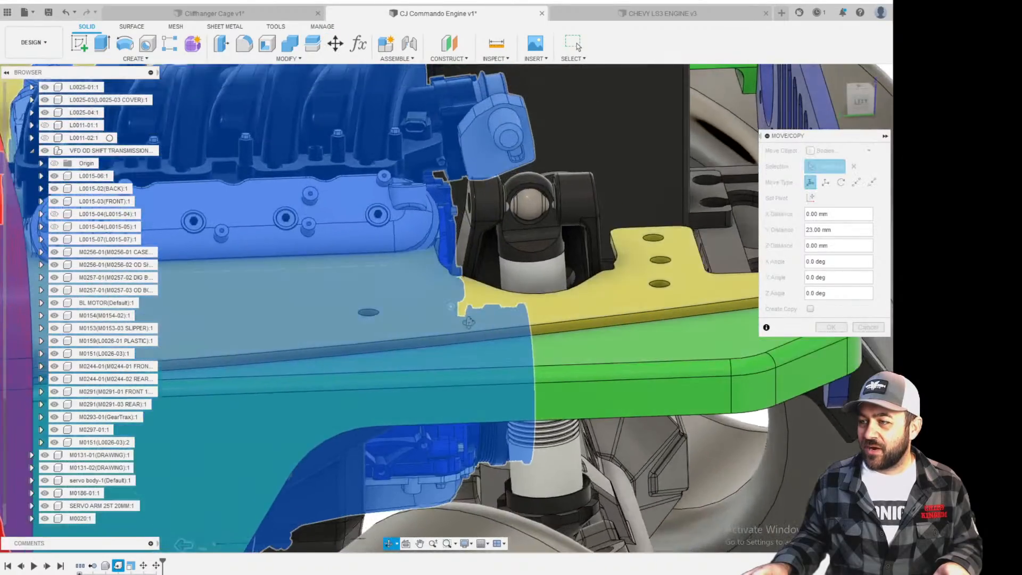
pyautogui.scroll(-5, 456, 338)
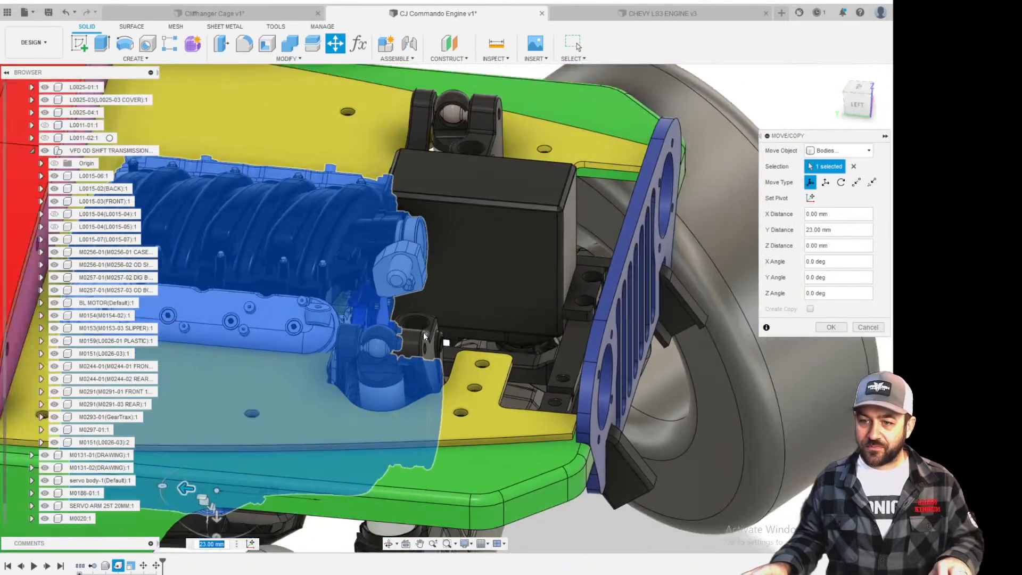
pyautogui.moveTo(425, 338); pyautogui.dragTo(556, 314, button='middle')
pyautogui.keyDown('shift'); pyautogui.moveTo(473, 200); pyautogui.dragTo(458, 243, button='middle'); pyautogui.keyUp('shift')
pyautogui.keyDown('shift'); pyautogui.moveTo(277, 234); pyautogui.dragTo(294, 216, button='middle'); pyautogui.keyUp('shift')
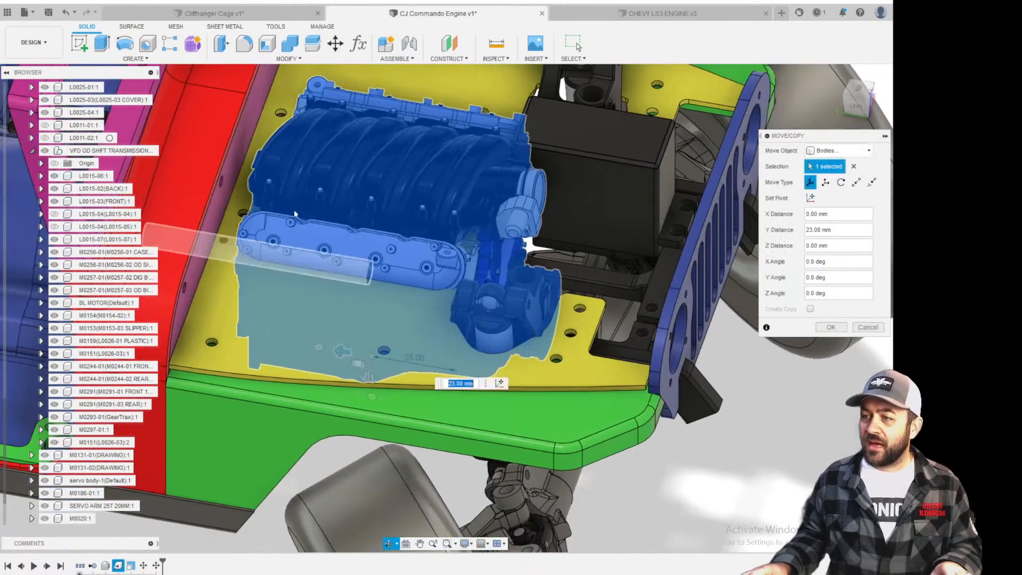
pyautogui.moveTo(646, 94); pyautogui.dragTo(483, 420, button='middle')
pyautogui.scroll(1, 481, 293)
pyautogui.keyDown('shift'); pyautogui.moveTo(494, 292); pyautogui.dragTo(468, 364, button='middle'); pyautogui.keyUp('shift')
pyautogui.scroll(-2, 516, 203)
pyautogui.keyDown('shift'); pyautogui.moveTo(516, 204); pyautogui.dragTo(500, 179, button='middle'); pyautogui.keyUp('shift')
pyautogui.click(860, 97)
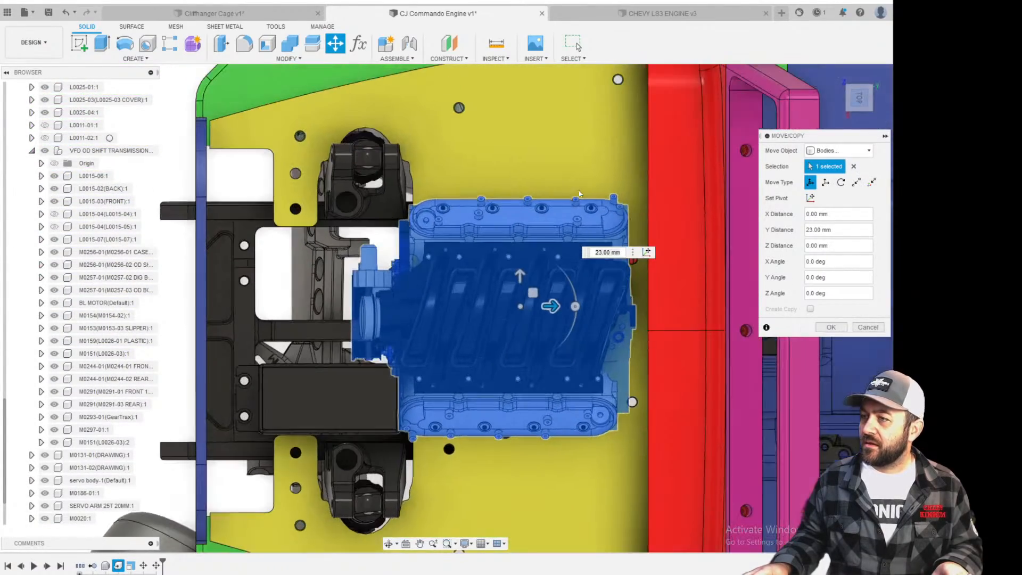
# Review the engine's fit between the cowl and the black box from several angles, and accept the 23 mm move.
pyautogui.moveTo(469, 297); pyautogui.dragTo(469, 240, button='middle')
pyautogui.scroll(-2, 469, 241)
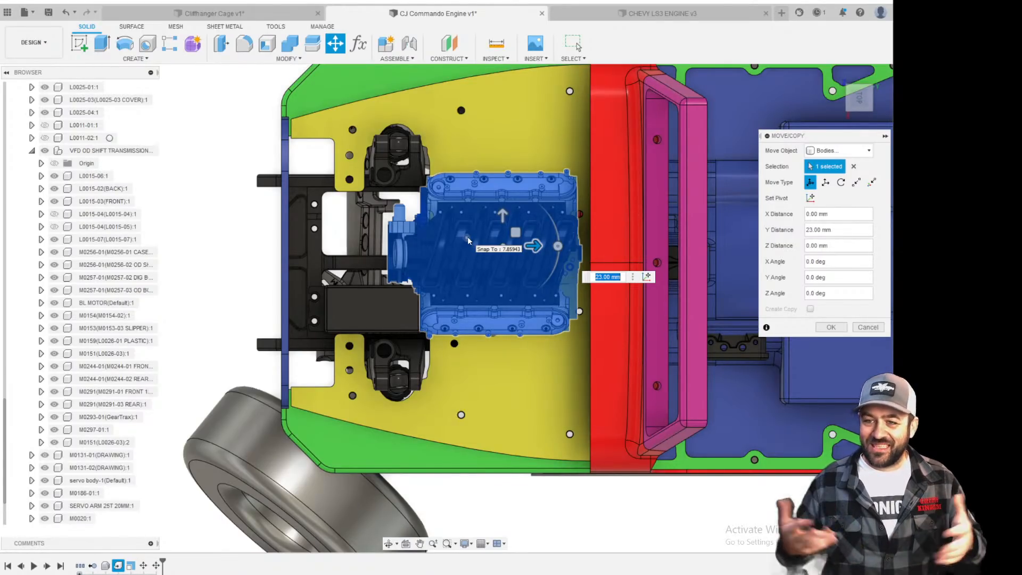
pyautogui.scroll(3, 464, 258)
pyautogui.keyDown('shift'); pyautogui.moveTo(464, 258); pyautogui.dragTo(569, 149, button='middle'); pyautogui.keyUp('shift')
pyautogui.keyDown('shift'); pyautogui.moveTo(524, 124); pyautogui.dragTo(579, 238, button='middle'); pyautogui.keyUp('shift')
pyautogui.scroll(3, 579, 238)
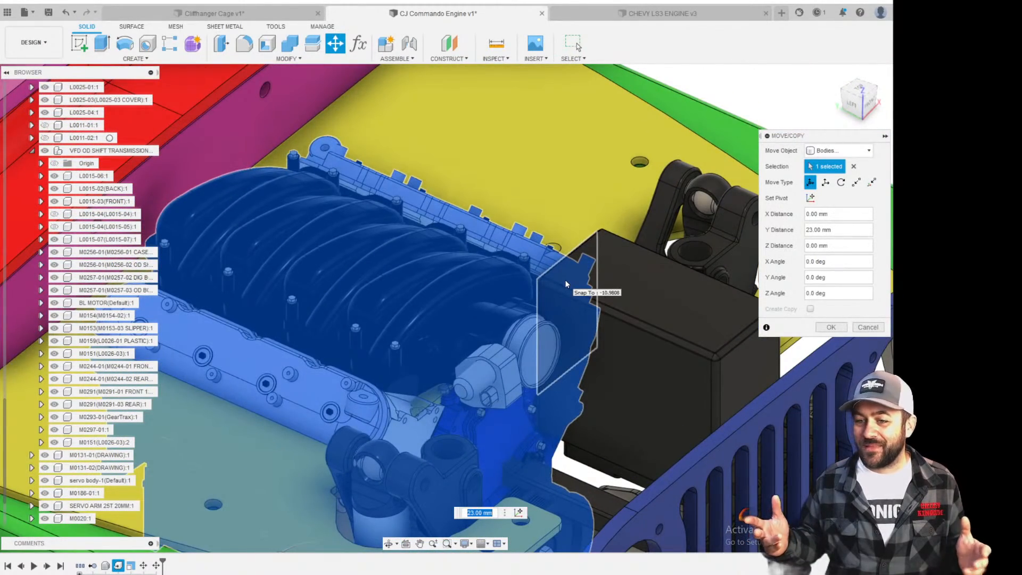
pyautogui.scroll(1, 344, 344)
pyautogui.scroll(-4, 345, 345)
pyautogui.moveTo(418, 331); pyautogui.dragTo(359, 295, button='middle')
pyautogui.scroll(-3, 475, 281)
pyautogui.scroll(3, 476, 280)
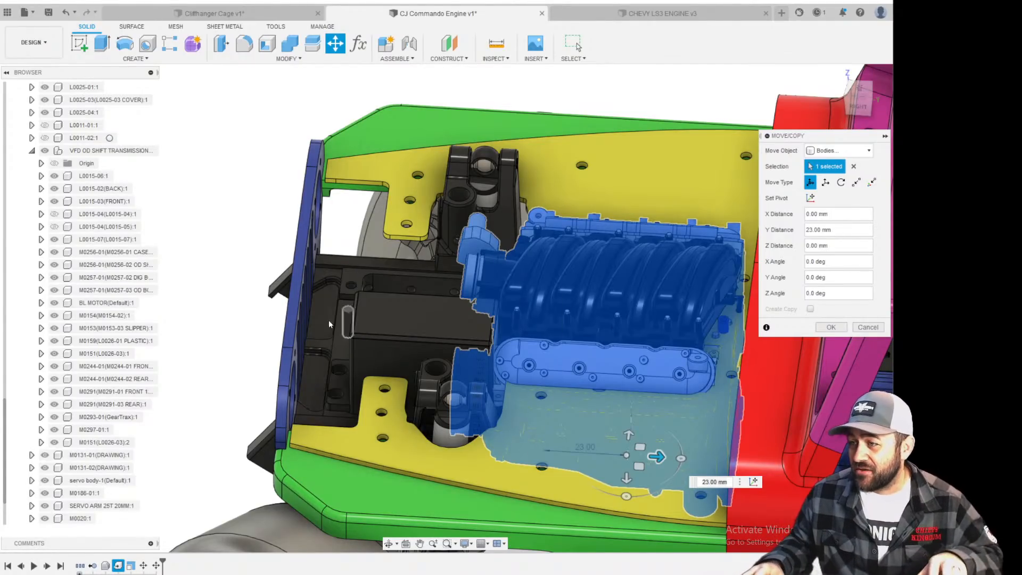
pyautogui.scroll(-3, 445, 277)
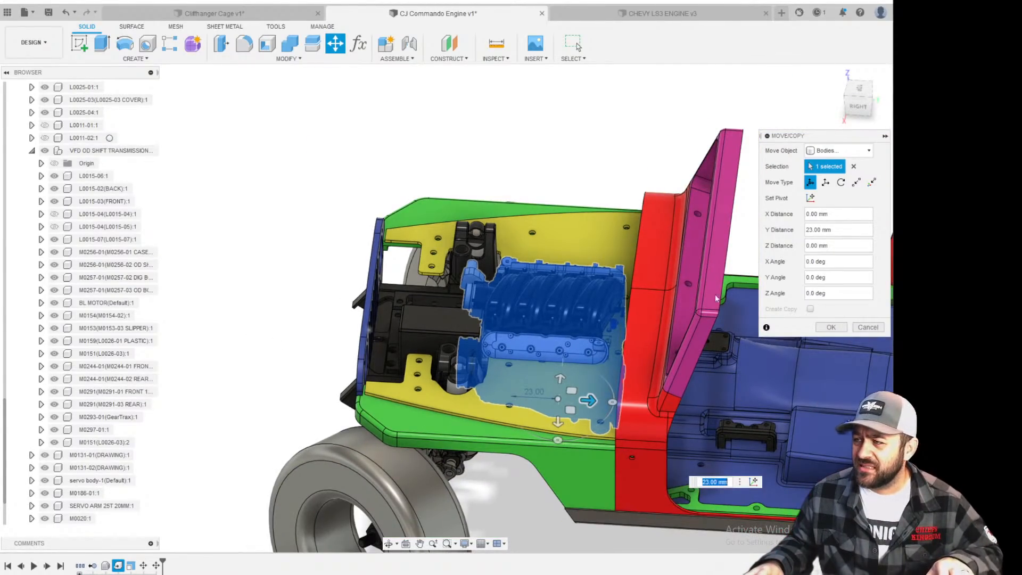
pyautogui.click(831, 327)
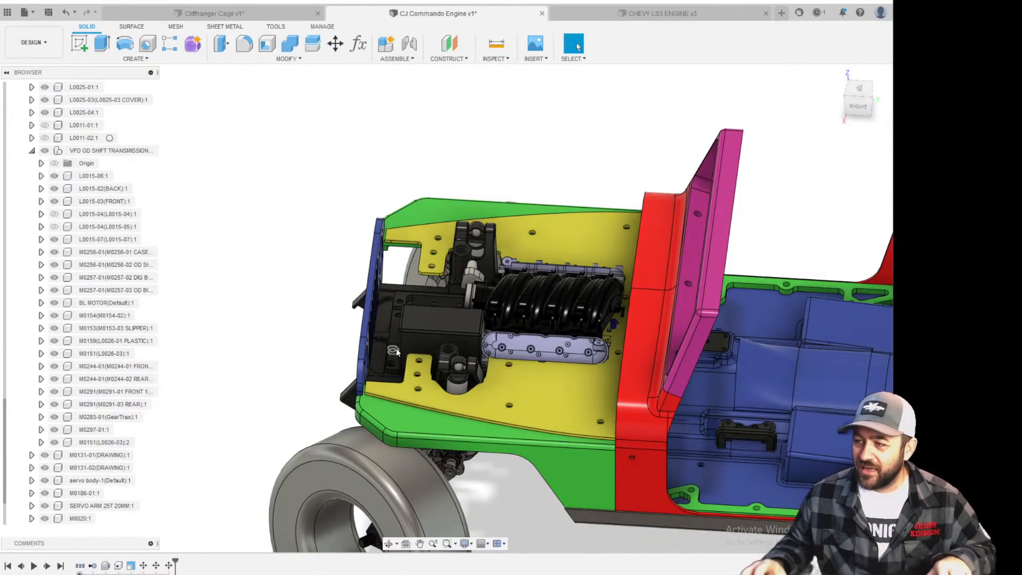
# Select the servo body component that forms the black box beside the engine and view the bay from the top.
pyautogui.scroll(4, 396, 348)
pyautogui.keyDown('shift'); pyautogui.moveTo(396, 348); pyautogui.dragTo(509, 361, button='middle'); pyautogui.keyUp('shift')
pyautogui.click(472, 382)
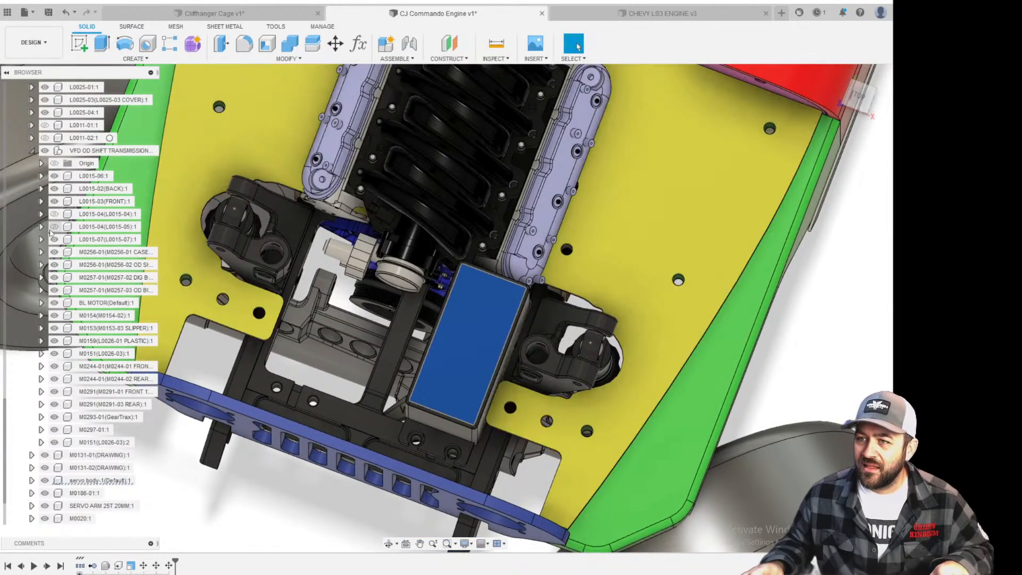
pyautogui.click(113, 481)
pyautogui.keyDown('shift'); pyautogui.moveTo(405, 309); pyautogui.dragTo(511, 341, button='middle'); pyautogui.keyUp('shift')
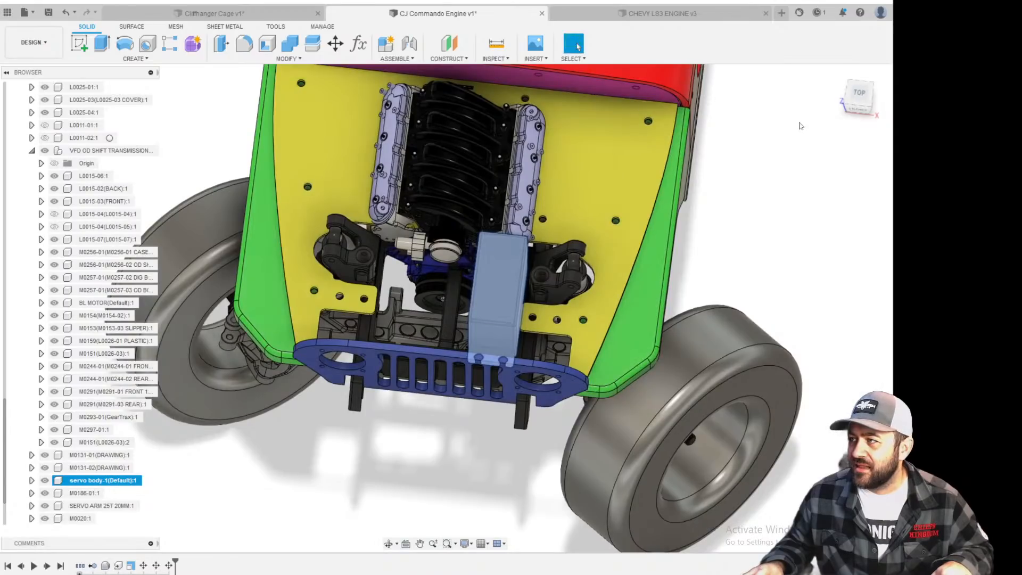
pyautogui.click(859, 93)
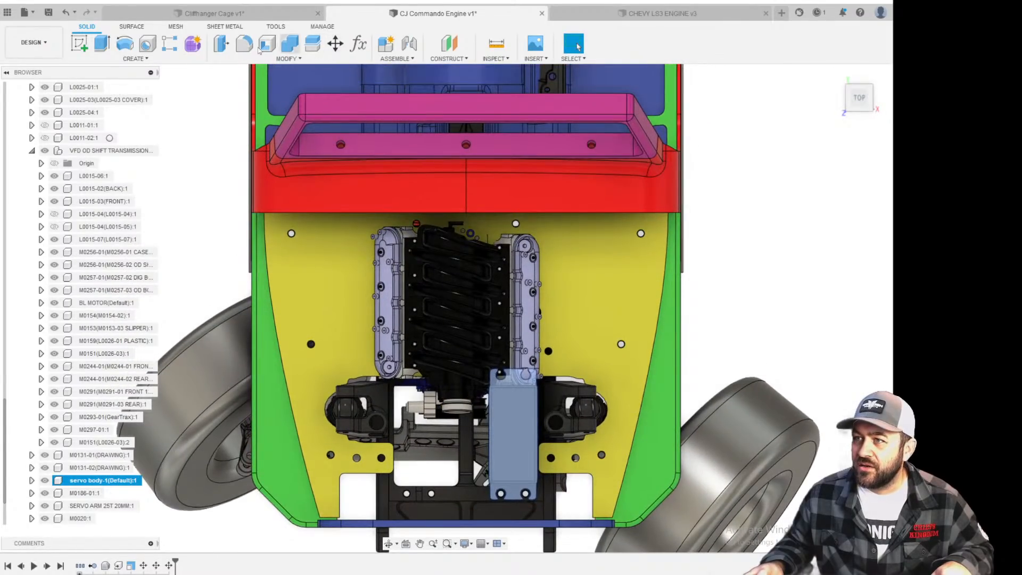
# Mirror the servo body component across the vehicle's lengthwise centre plane to place a matching box on the opposite side.
pyautogui.click(135, 58)
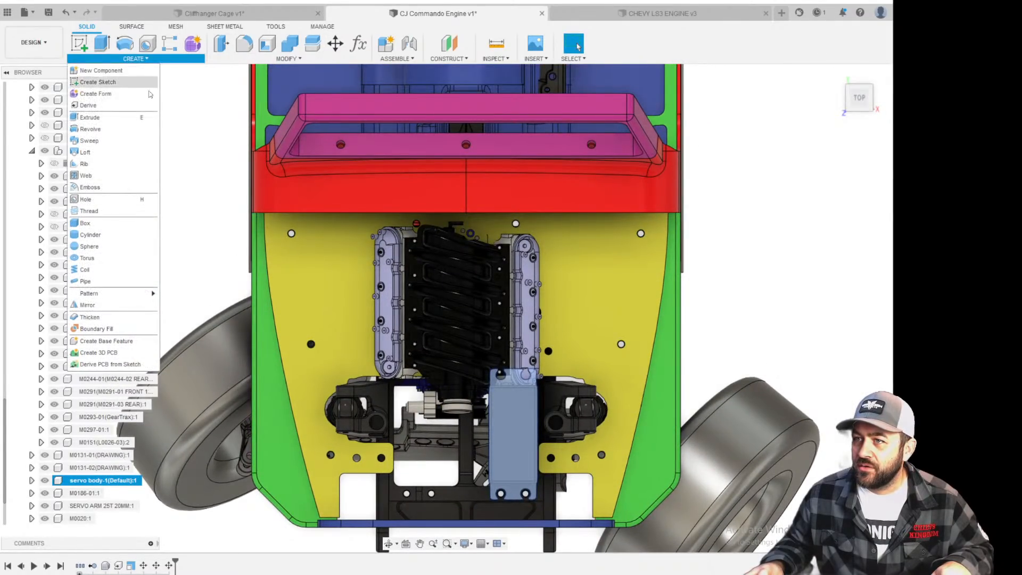
pyautogui.click(88, 306)
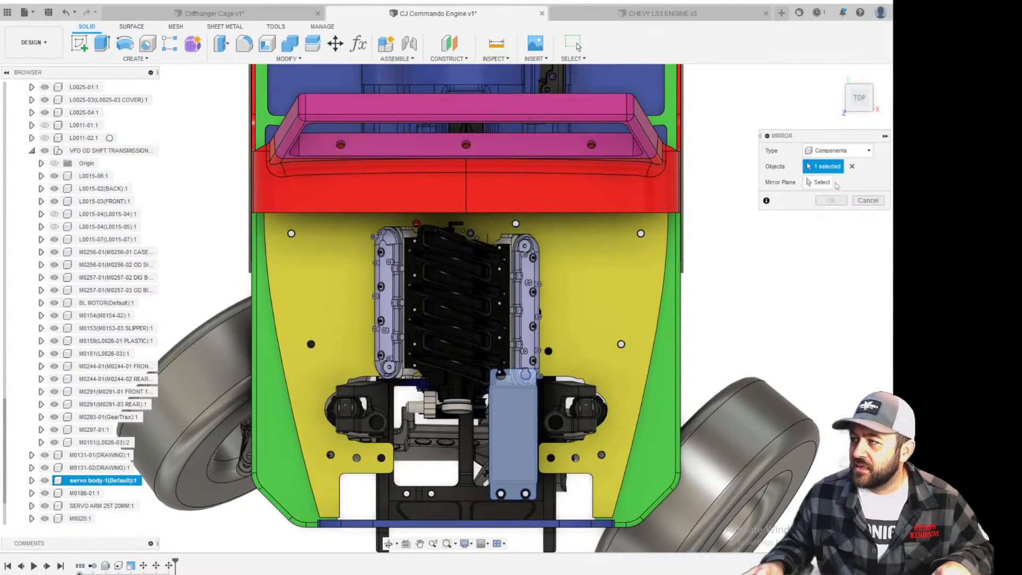
pyautogui.click(823, 182)
pyautogui.scroll(-5, 611, 393)
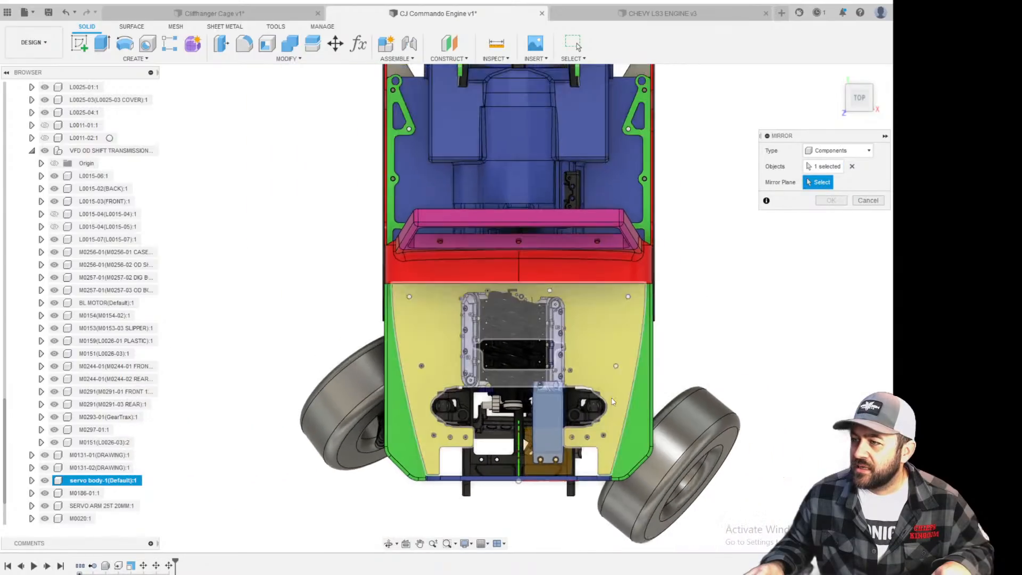
pyautogui.keyDown('shift'); pyautogui.moveTo(611, 393); pyautogui.dragTo(504, 265, button='middle'); pyautogui.keyUp('shift')
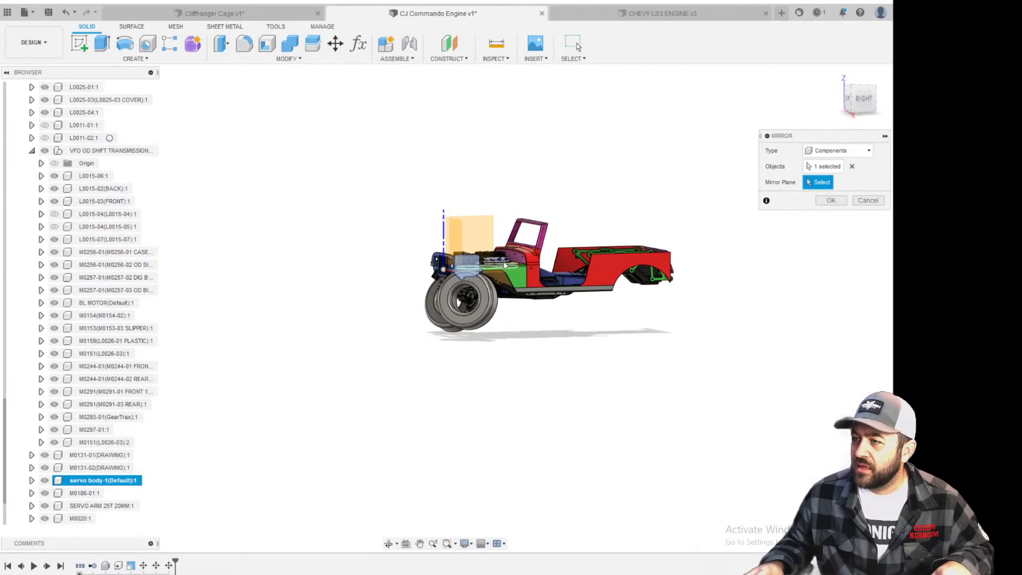
pyautogui.click(493, 230)
pyautogui.scroll(5, 459, 290)
pyautogui.keyDown('shift'); pyautogui.moveTo(458, 290); pyautogui.dragTo(483, 407, button='middle'); pyautogui.keyUp('shift')
pyautogui.scroll(-2, 484, 407)
pyautogui.scroll(5, 437, 351)
pyautogui.keyDown('shift'); pyautogui.moveTo(437, 325); pyautogui.dragTo(467, 373, button='middle'); pyautogui.keyUp('shift')
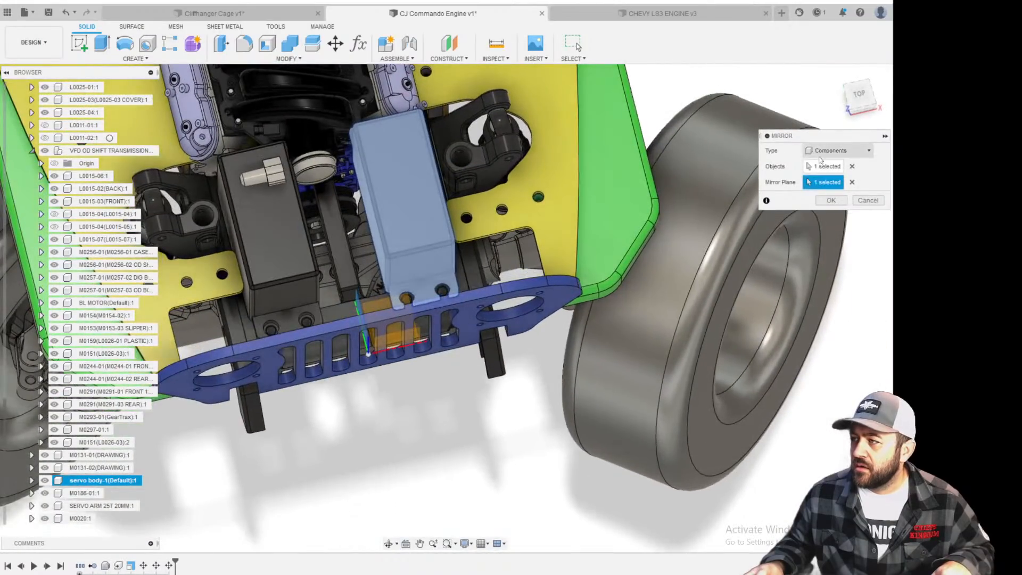
pyautogui.click(826, 201)
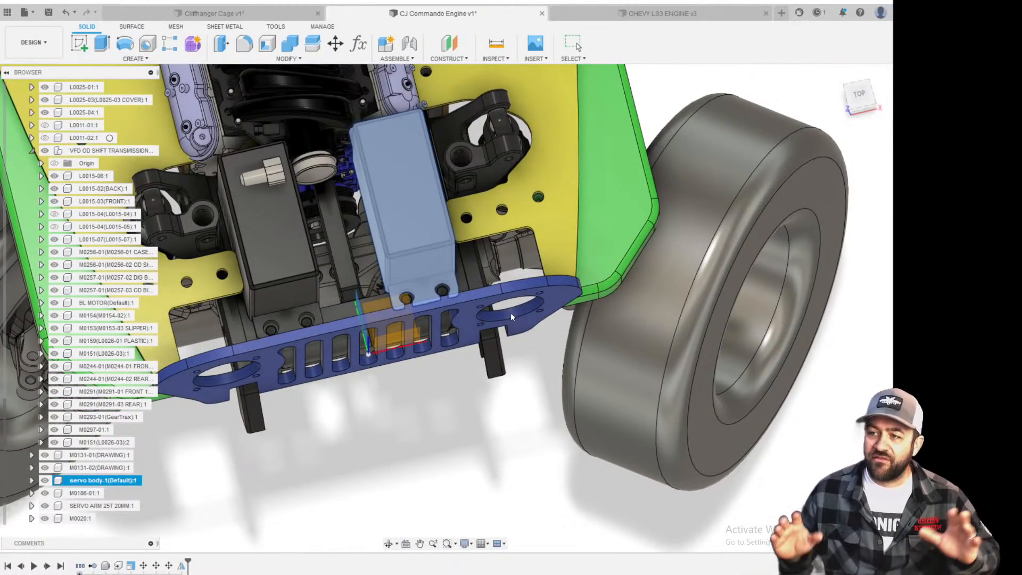
pyautogui.press('Escape')
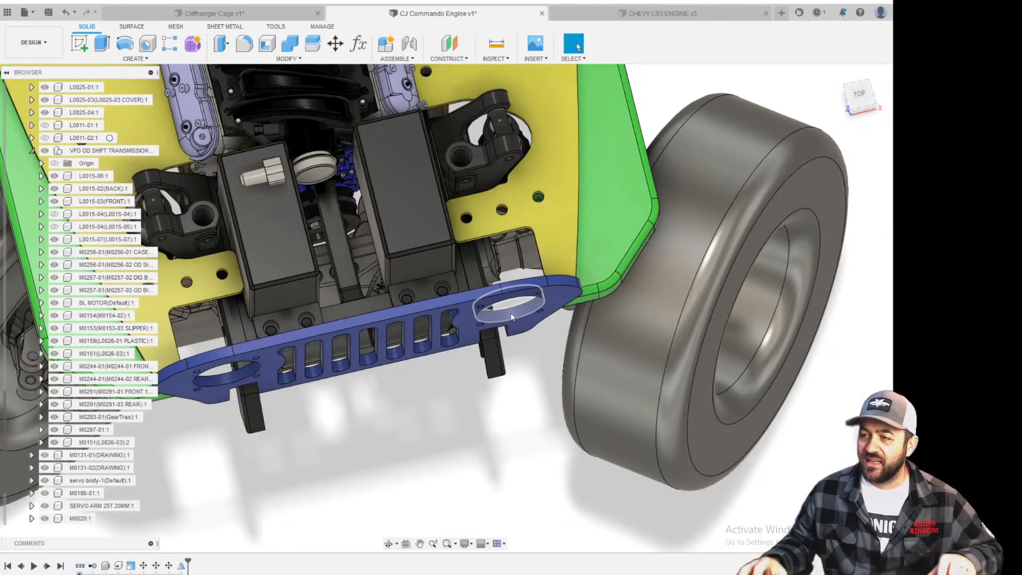
# Examine both black boxes flanking the engine's throttle body from the front, highlighting each box's top face.
pyautogui.moveTo(323, 163); pyautogui.dragTo(275, 291, button='middle')
pyautogui.scroll(4, 333, 230)
pyautogui.scroll(-3, 311, 349)
pyautogui.click(281, 334)
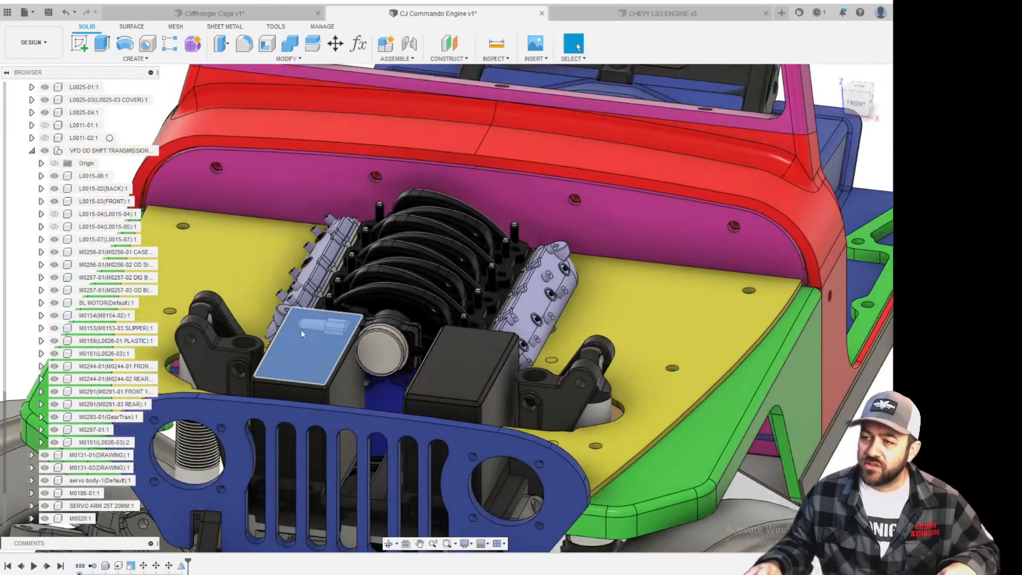
pyautogui.click(468, 359)
pyautogui.scroll(-2, 457, 348)
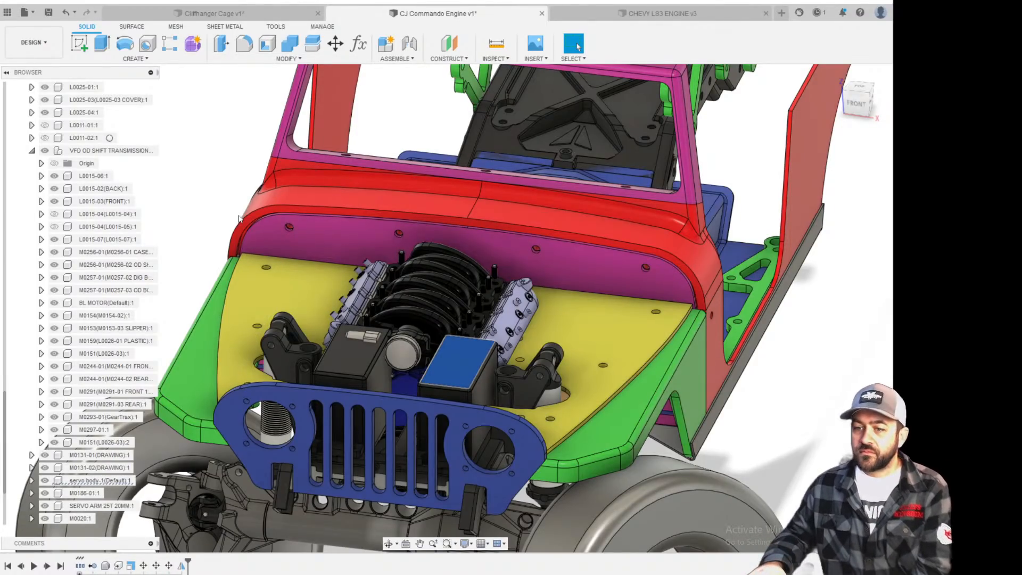
# Inspect the engine and paired boxes from raised angles, and check the intake's height against the cowl in side view.
pyautogui.scroll(-4, 341, 291)
pyautogui.scroll(4, 338, 351)
pyautogui.keyDown('shift'); pyautogui.moveTo(451, 339); pyautogui.dragTo(468, 269, button='middle'); pyautogui.keyUp('shift')
pyautogui.moveTo(468, 269); pyautogui.dragTo(504, 302, button='middle')
pyautogui.scroll(-3, 503, 302)
pyautogui.scroll(3, 538, 324)
pyautogui.moveTo(554, 332); pyautogui.dragTo(507, 268, button='middle')
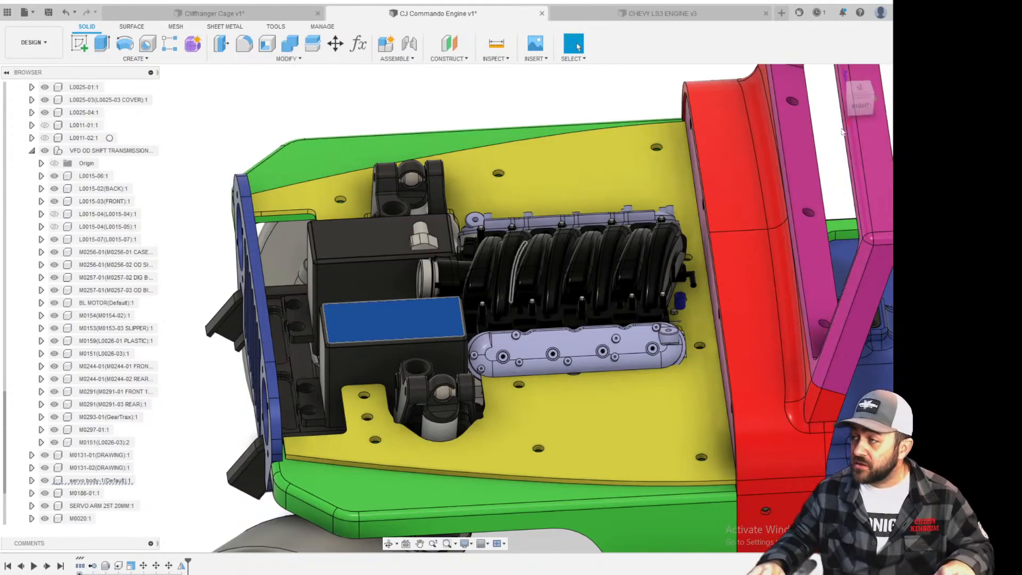
pyautogui.click(861, 107)
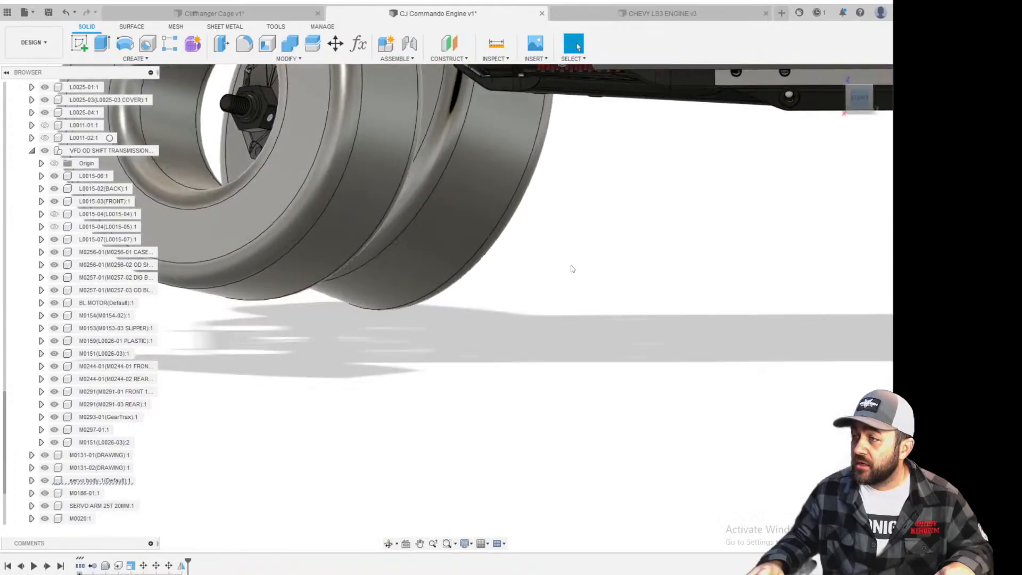
pyautogui.scroll(3, 606, 185)
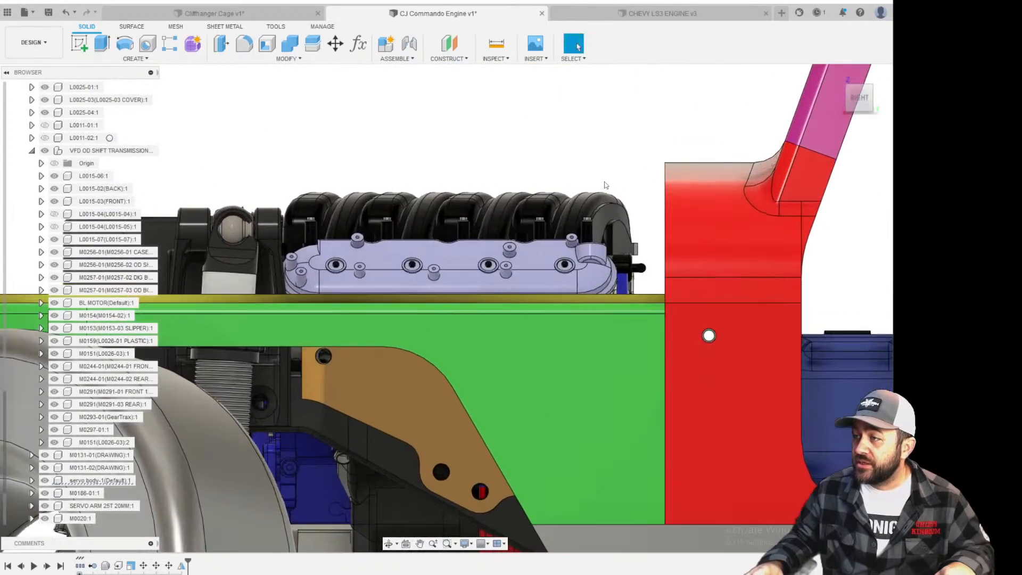
# Collapse the transmission and chassis assemblies in the component tree and turn on the Hood body's visibility.
pyautogui.click(33, 151)
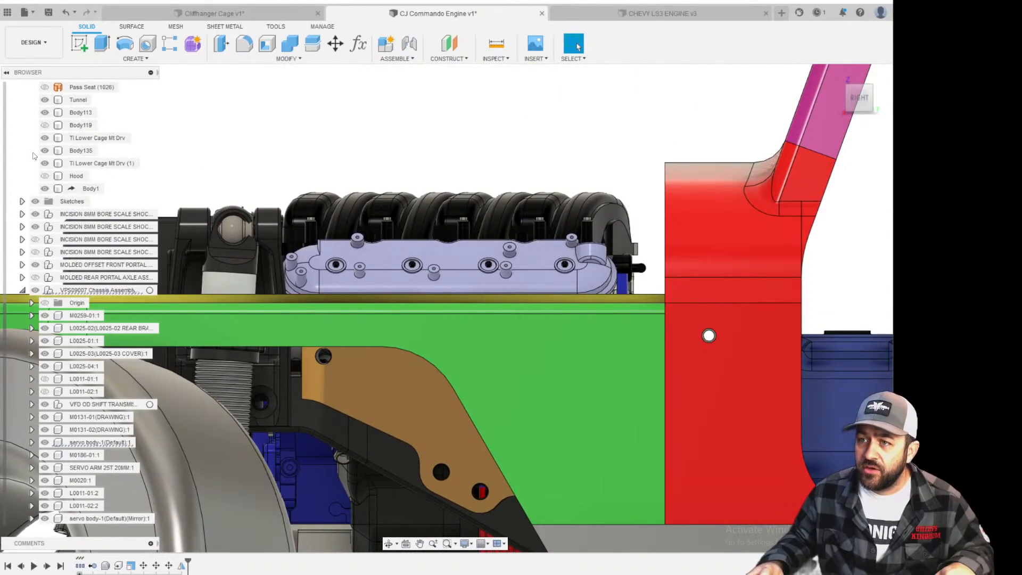
pyautogui.click(22, 290)
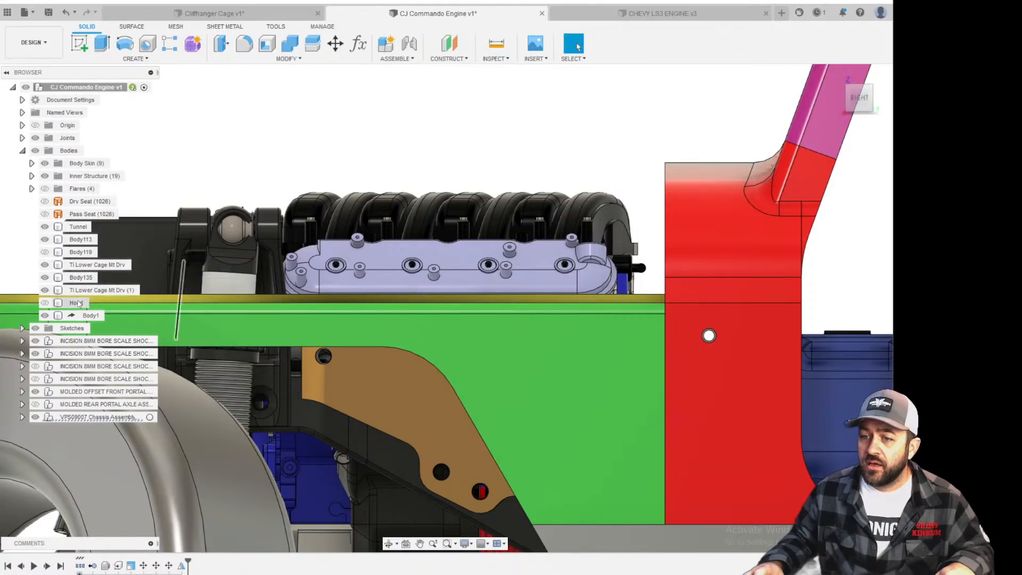
pyautogui.click(44, 302)
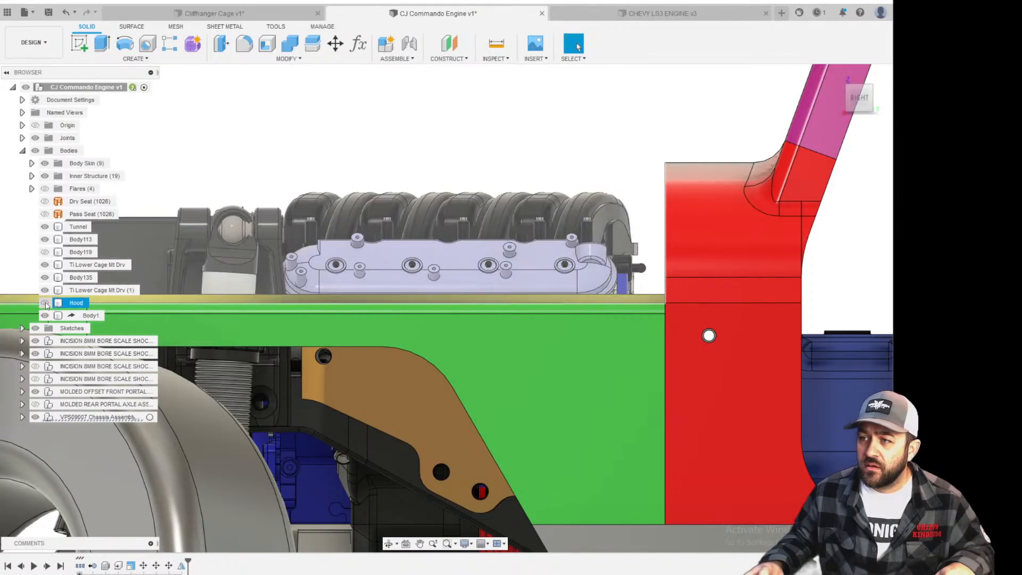
# Examine the engine beneath the translucent hood from the front, comparing the intake's position with the hood's raised centre section.
pyautogui.click(278, 256)
pyautogui.keyDown('shift'); pyautogui.moveTo(277, 257); pyautogui.dragTo(442, 207, button='middle'); pyautogui.keyUp('shift')
pyautogui.scroll(6, 423, 172)
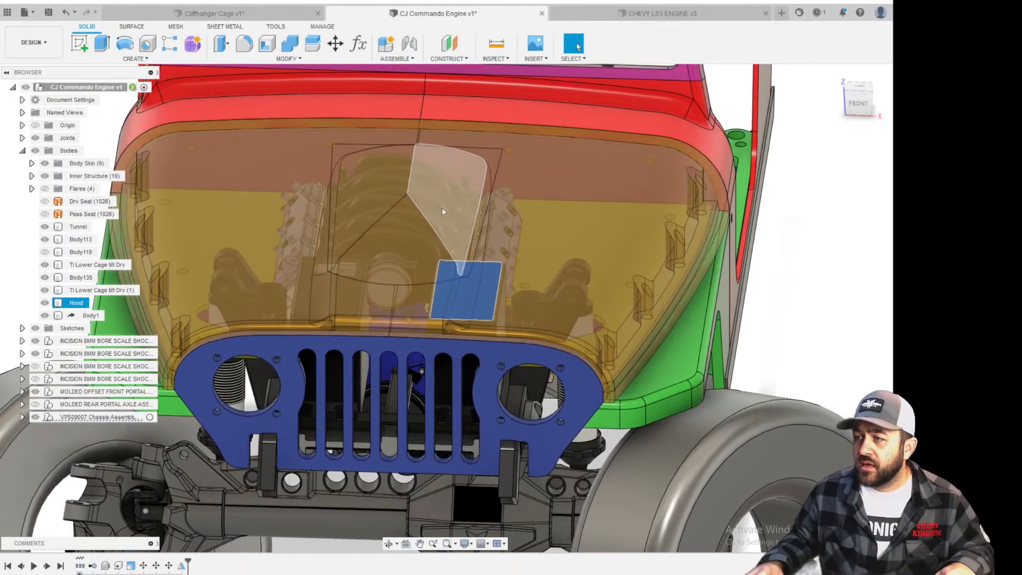
pyautogui.scroll(3, 445, 235)
pyautogui.scroll(-6, 455, 250)
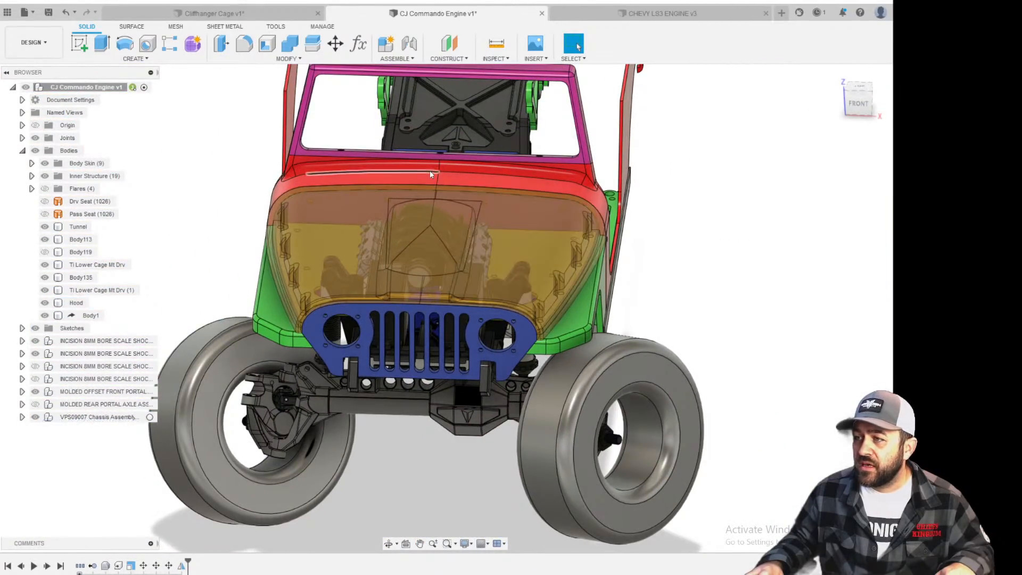
pyautogui.scroll(3, 429, 170)
pyautogui.scroll(3, 420, 205)
pyautogui.click(459, 250)
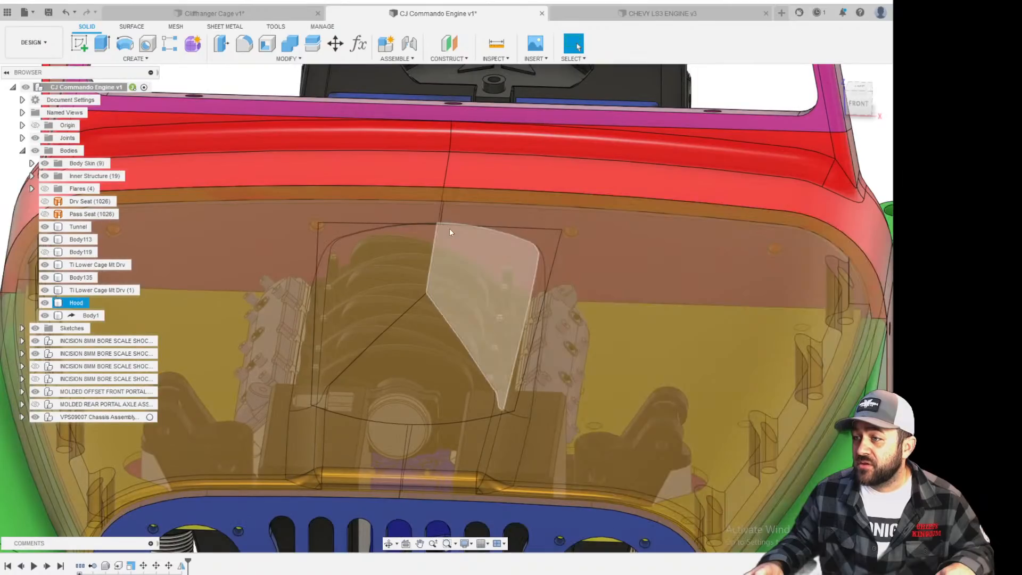
pyautogui.scroll(-2, 477, 262)
pyautogui.click(814, 249)
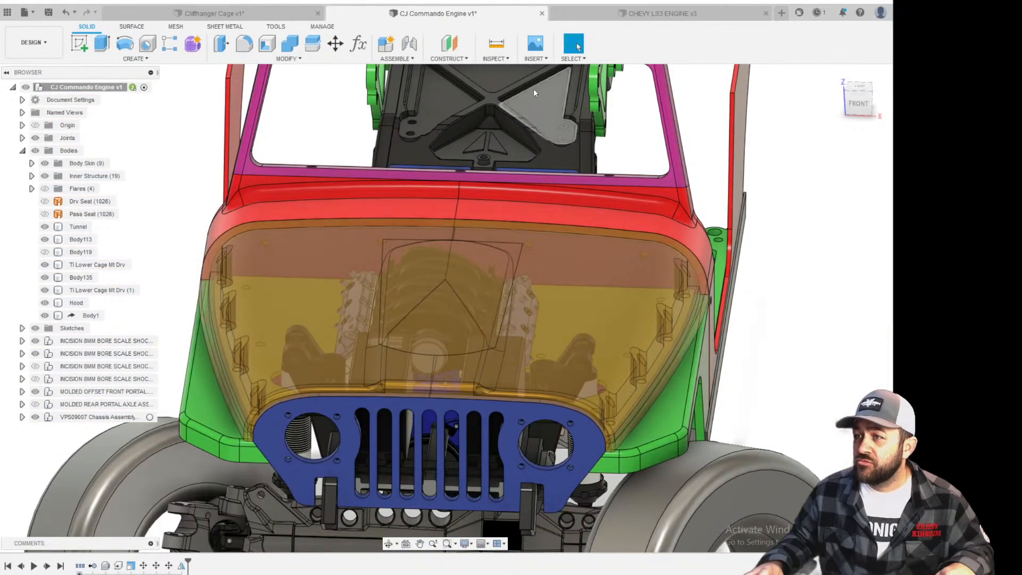
# Split the Hood body along the vehicle's lengthwise centre plane and hide the half on the model's right side.
pyautogui.click(307, 50)
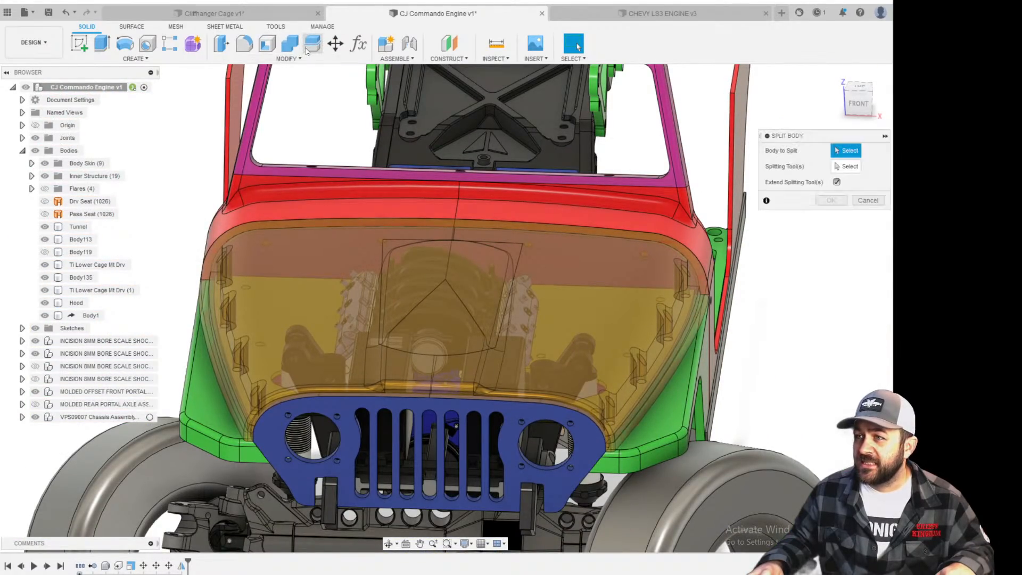
pyautogui.click(487, 293)
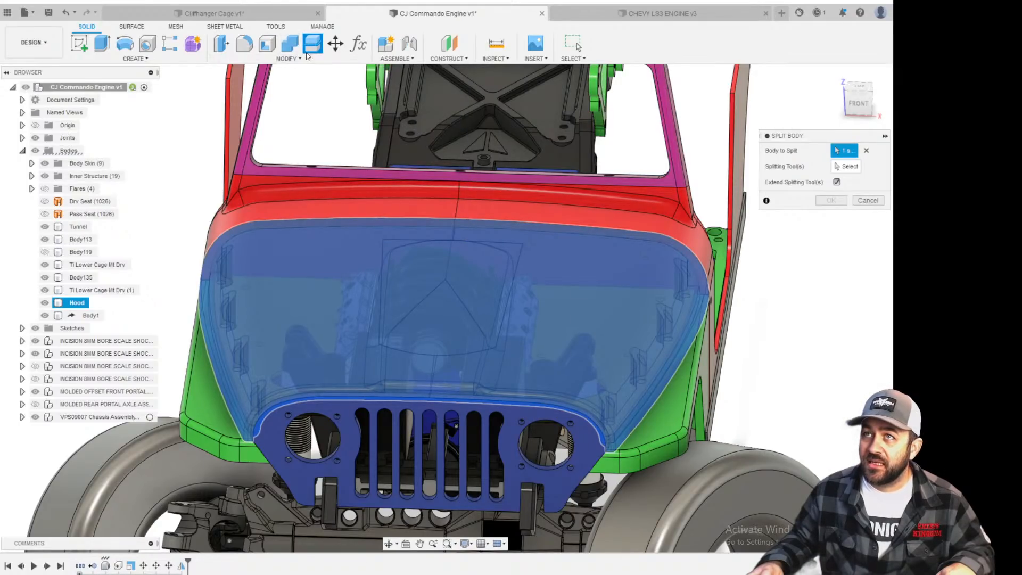
pyautogui.click(850, 166)
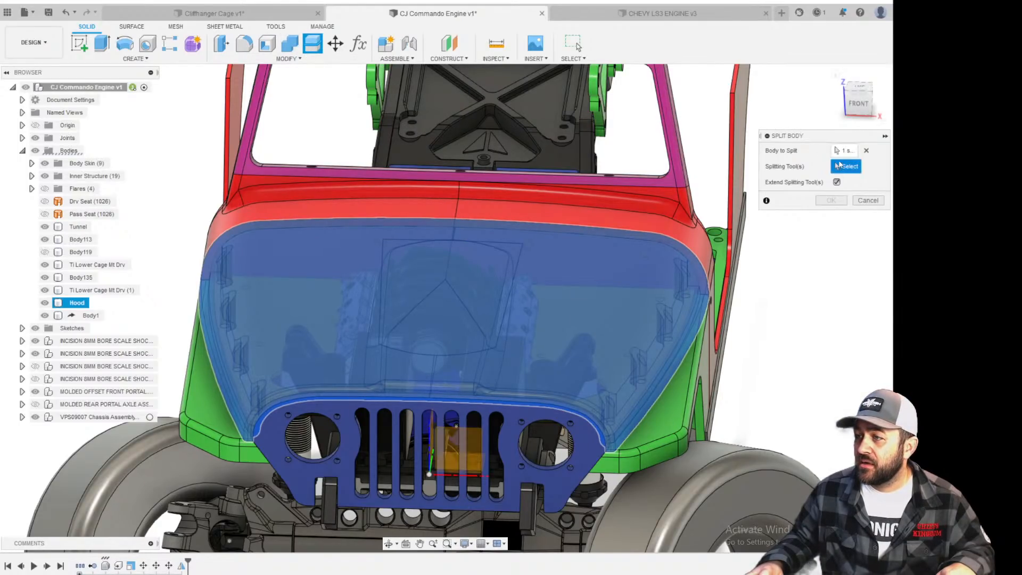
pyautogui.scroll(-6, 359, 337)
pyautogui.keyDown('shift'); pyautogui.moveTo(422, 330); pyautogui.dragTo(346, 306, button='middle'); pyautogui.keyUp('shift')
pyautogui.scroll(-4, 314, 254)
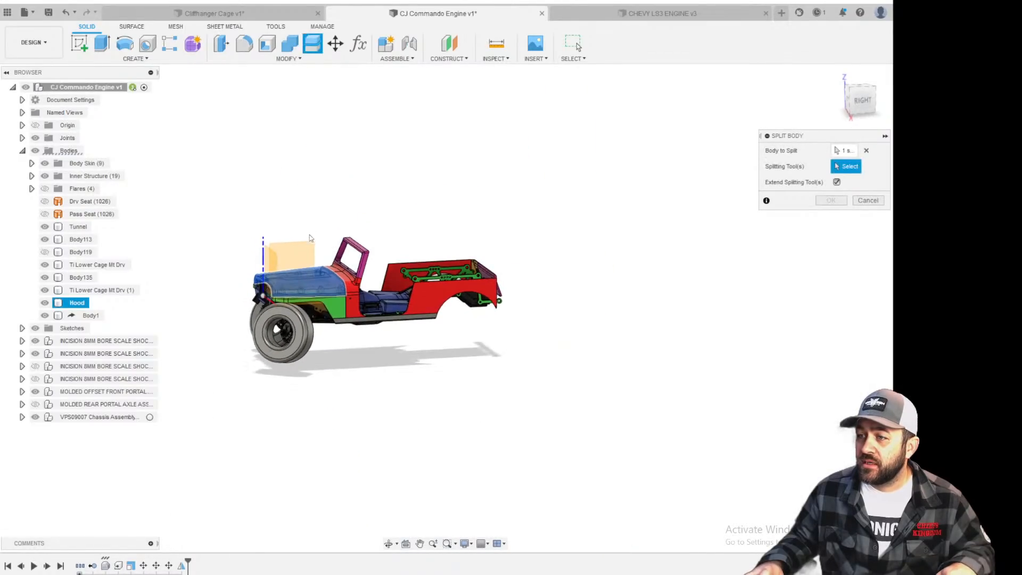
pyautogui.click(311, 252)
pyautogui.scroll(4, 311, 256)
pyautogui.keyDown('shift'); pyautogui.moveTo(312, 256); pyautogui.dragTo(362, 279, button='middle'); pyautogui.keyUp('shift')
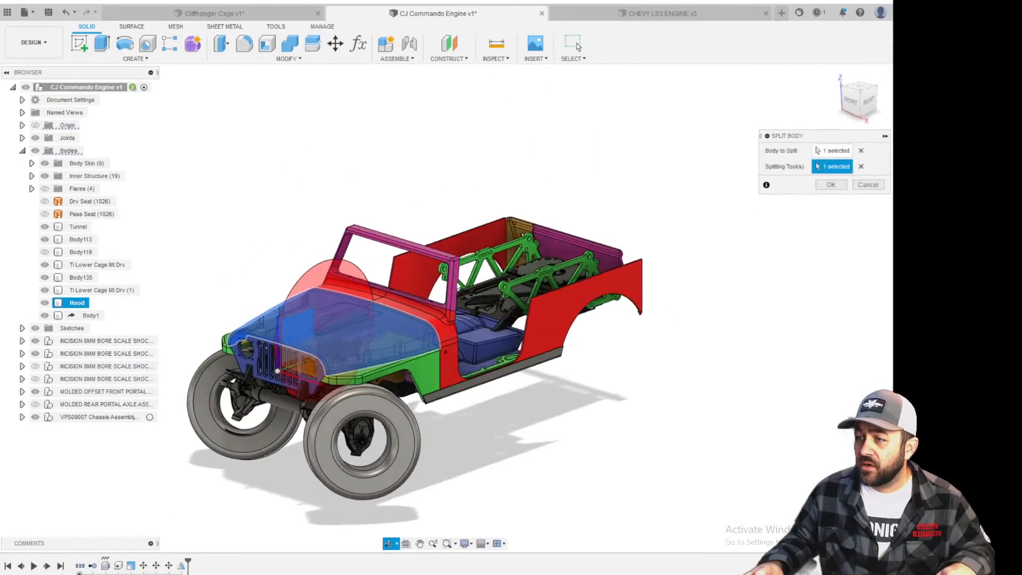
pyautogui.click(830, 186)
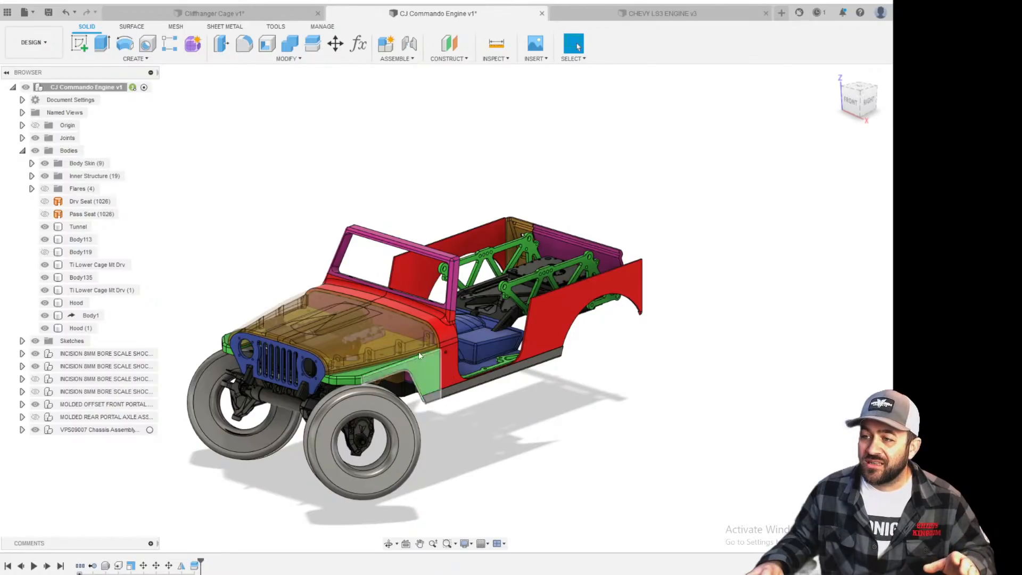
pyautogui.click(77, 329)
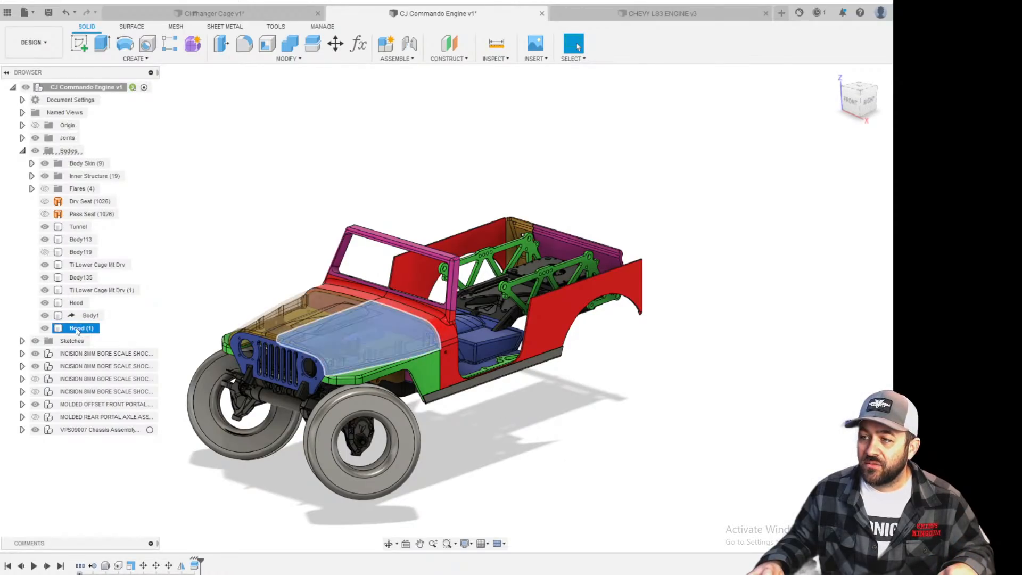
pyautogui.click(45, 327)
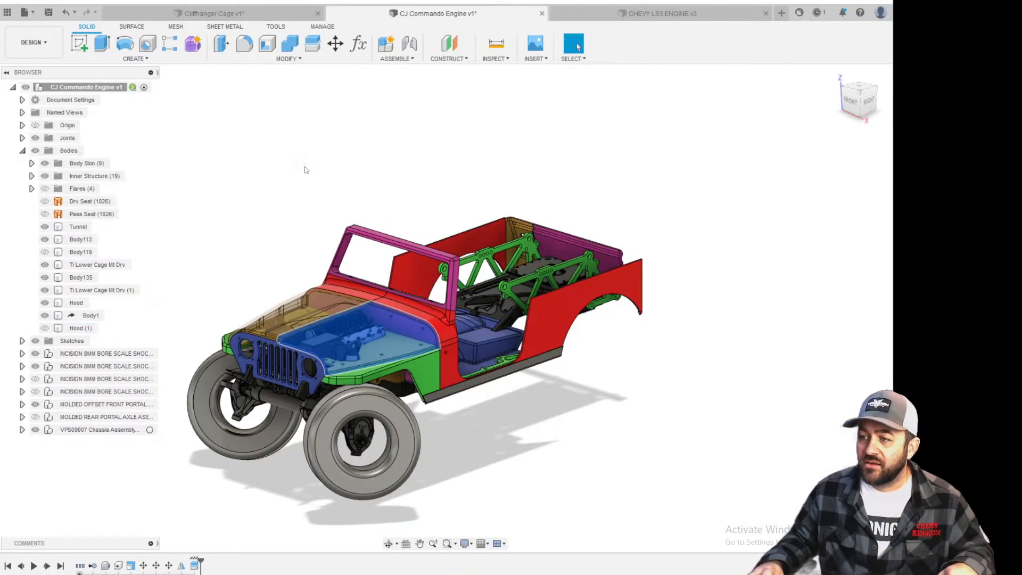
# Examine the clearance between the top of the engine's intake runners and the underside of the remaining hood half.
pyautogui.scroll(10, 328, 306)
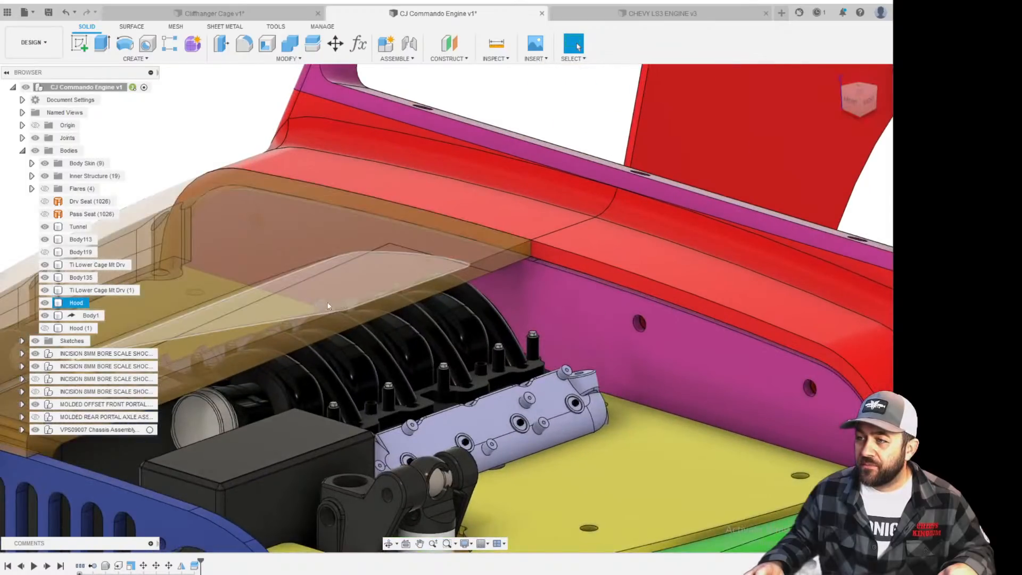
pyautogui.moveTo(329, 306); pyautogui.dragTo(472, 371, button='middle')
pyautogui.scroll(4, 473, 373)
pyautogui.keyDown('shift'); pyautogui.moveTo(574, 380); pyautogui.dragTo(272, 372, button='middle'); pyautogui.keyUp('shift')
pyautogui.scroll(4, 213, 367)
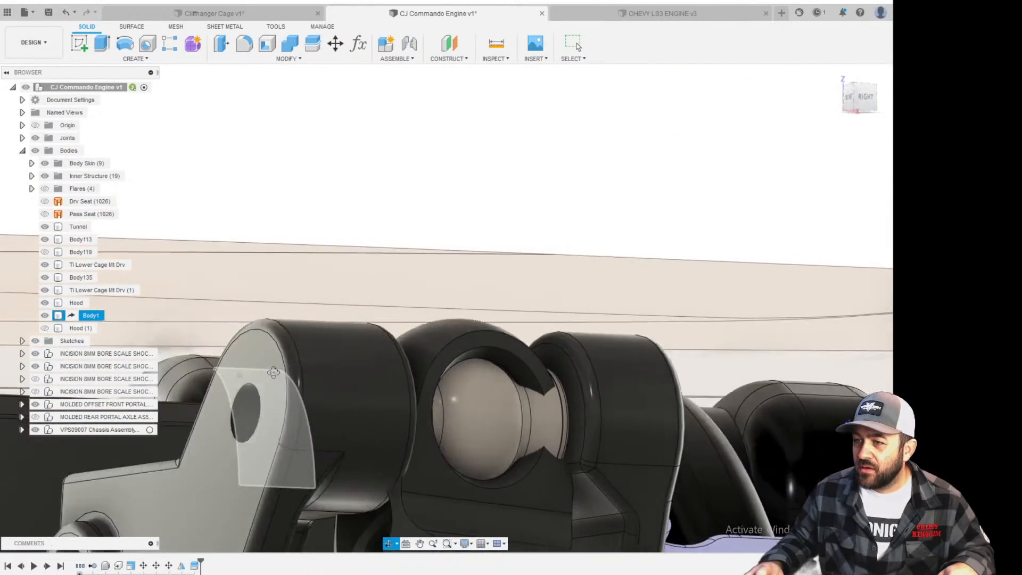
pyautogui.keyDown('shift'); pyautogui.moveTo(272, 372); pyautogui.dragTo(248, 372); pyautogui.keyUp('shift')
pyautogui.scroll(5, 286, 331)
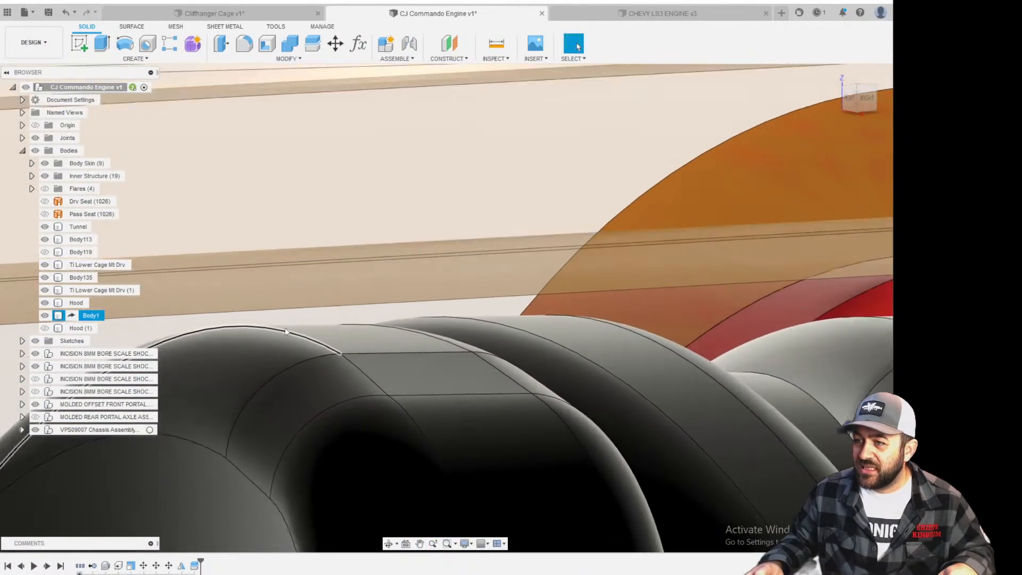
pyautogui.scroll(-5, 287, 328)
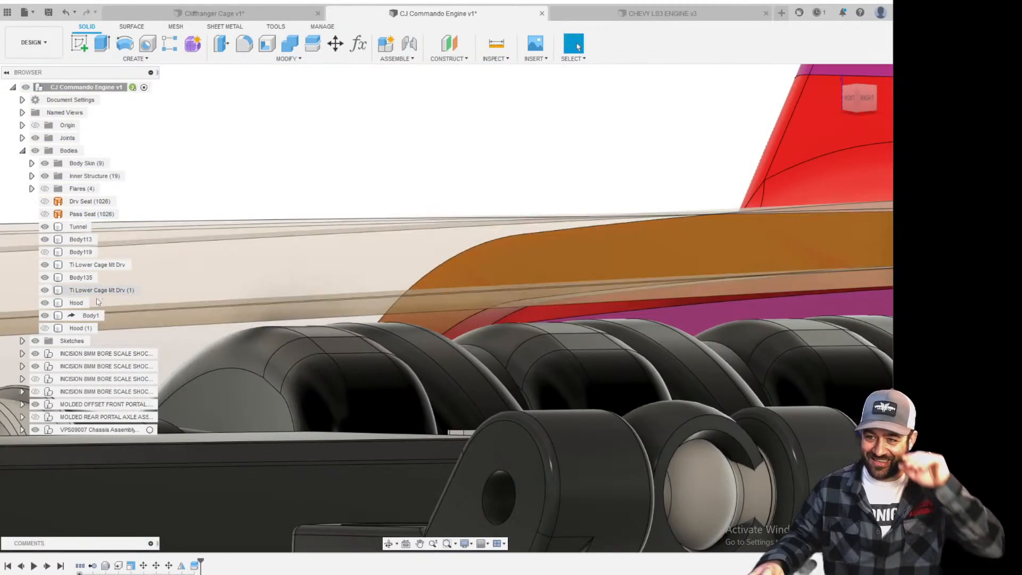
pyautogui.scroll(-7, 363, 402)
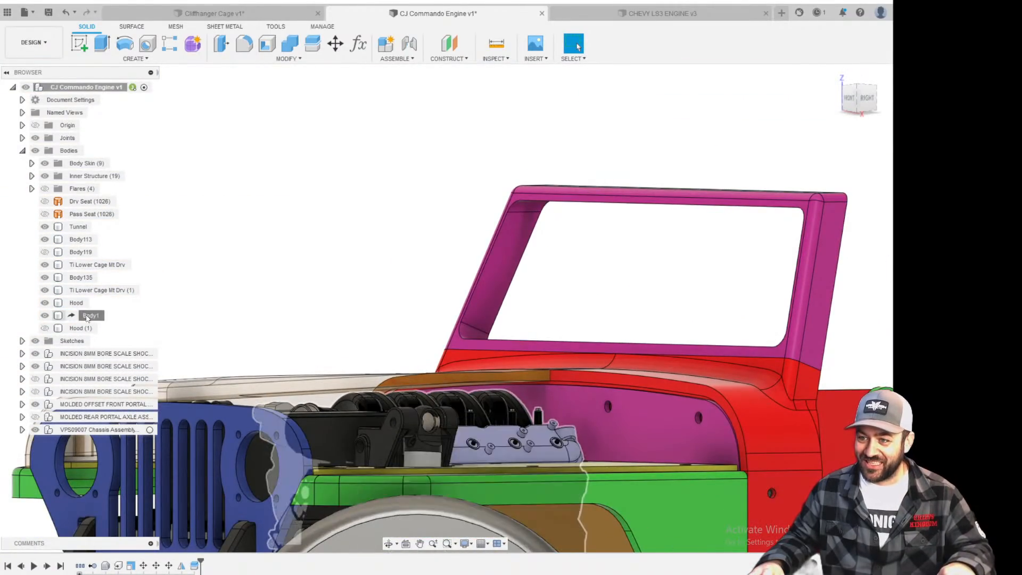
# Break the link between the inserted engine body, Body1, and its source design.
pyautogui.click(87, 317)
pyautogui.scroll(-4, 403, 392)
pyautogui.keyDown('shift'); pyautogui.moveTo(354, 345); pyautogui.dragTo(366, 391, button='middle'); pyautogui.keyUp('shift')
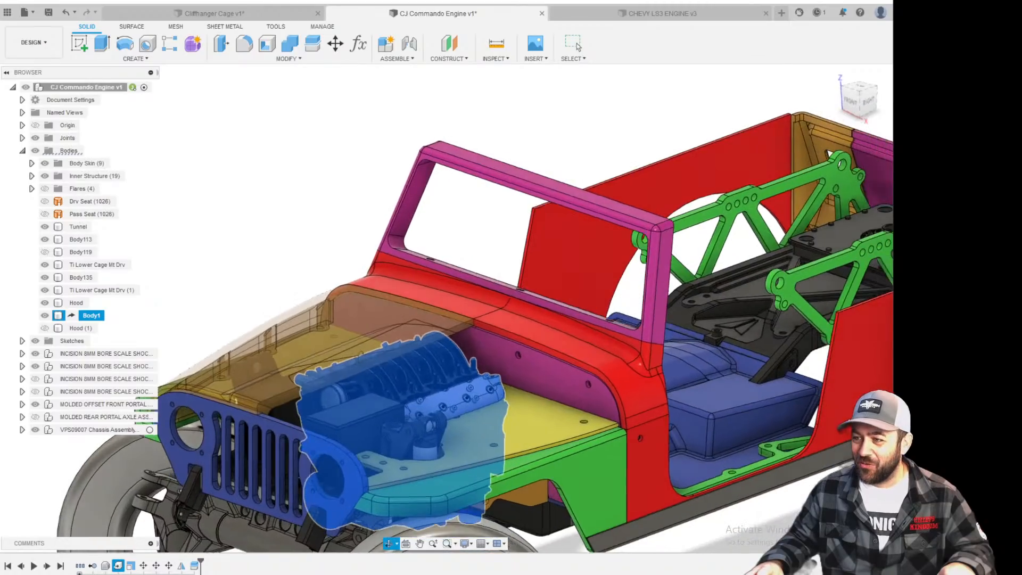
pyautogui.rightClick(89, 317)
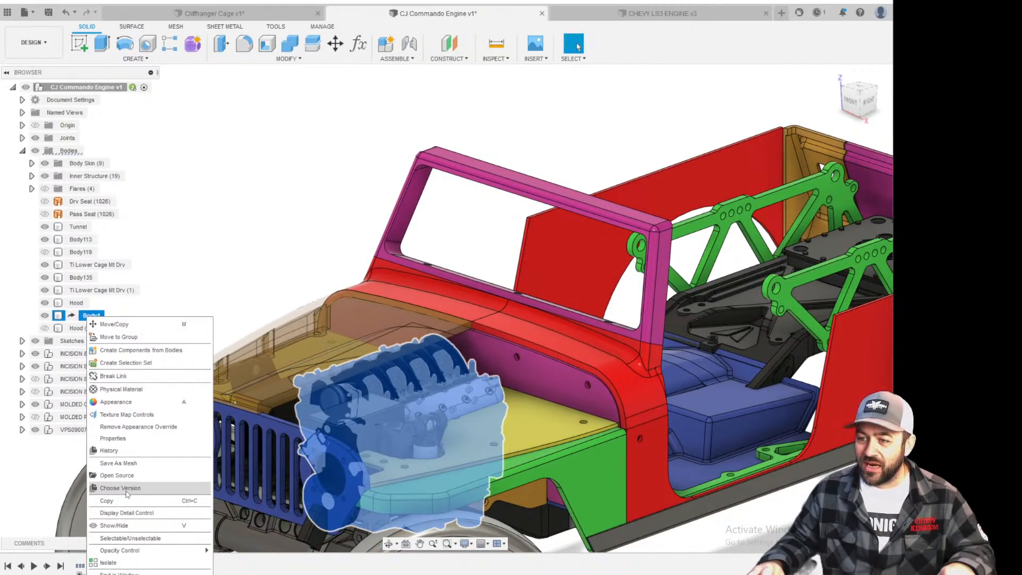
pyautogui.click(131, 378)
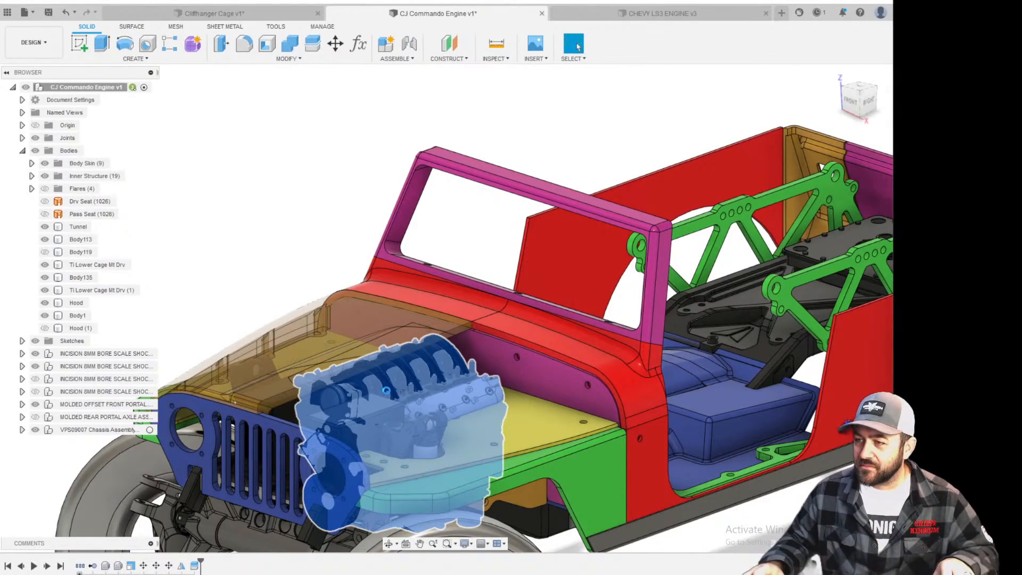
# Recheck the gap between the intake runners and the hood half from a low side angle and from above.
pyautogui.scroll(6, 369, 382)
pyautogui.keyDown('shift'); pyautogui.moveTo(429, 351); pyautogui.dragTo(406, 325, button='middle'); pyautogui.keyUp('shift')
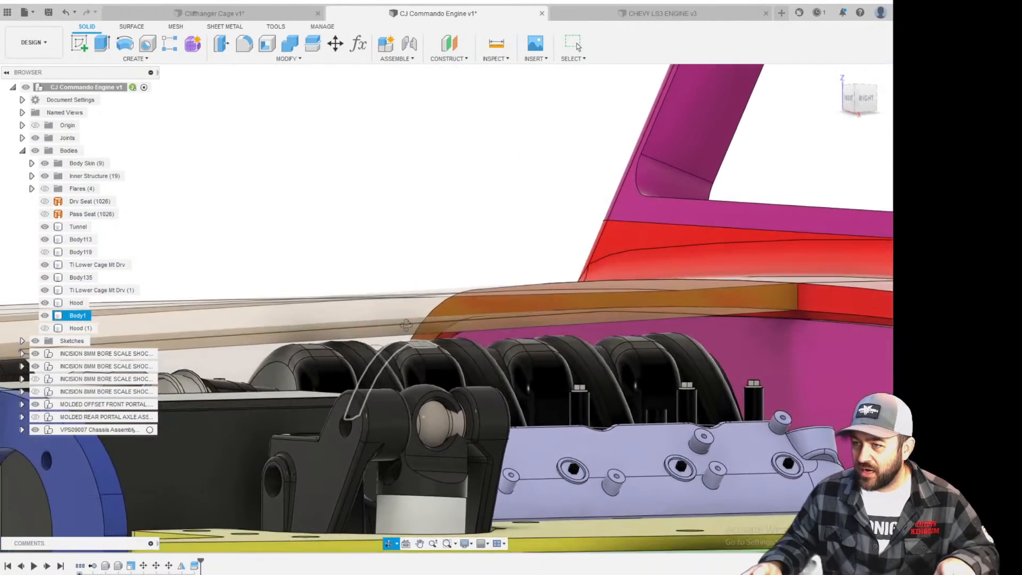
pyautogui.scroll(8, 332, 335)
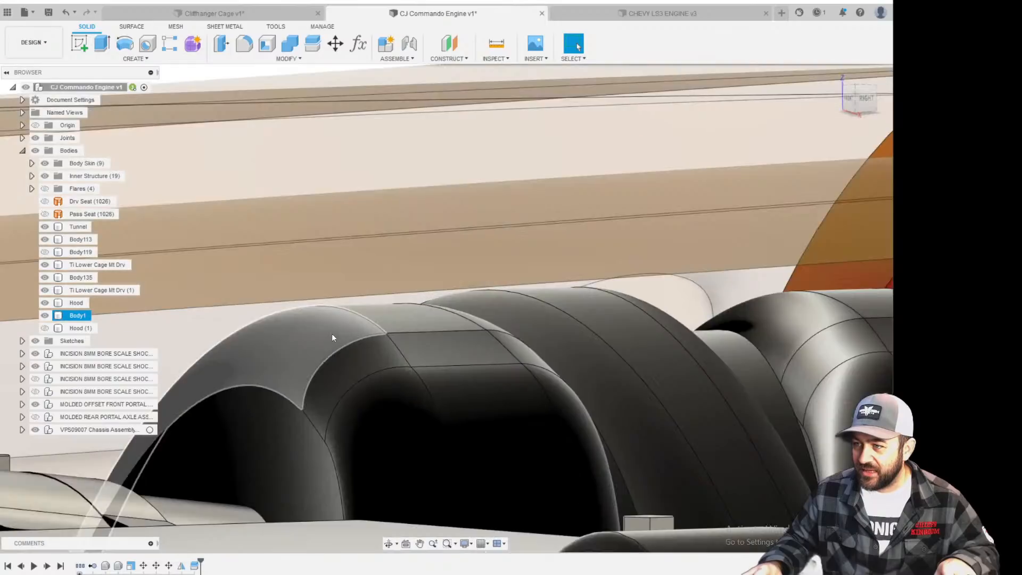
pyautogui.scroll(-12, 333, 337)
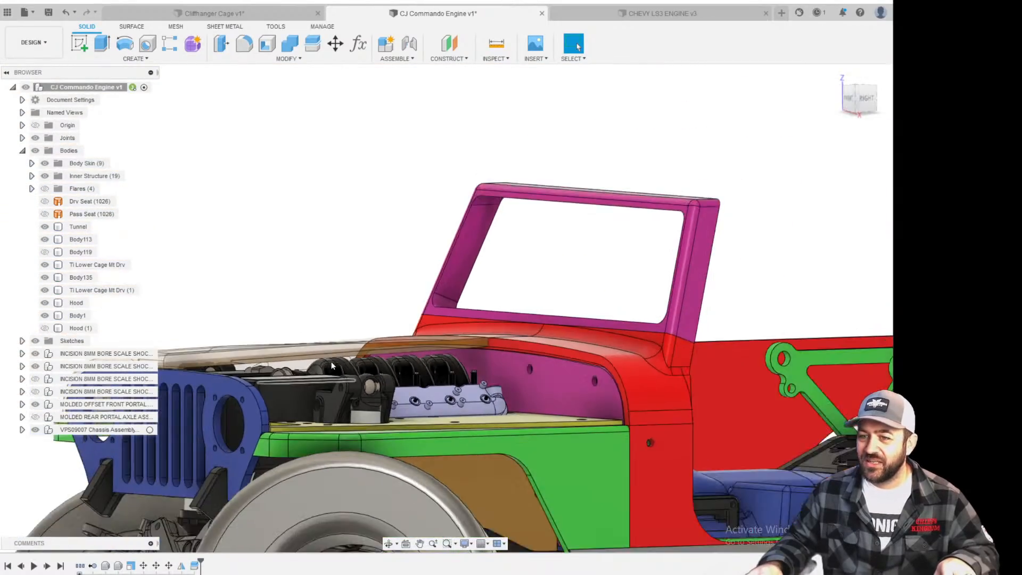
pyautogui.scroll(-1, 331, 366)
pyautogui.keyDown('shift'); pyautogui.moveTo(322, 364); pyautogui.dragTo(330, 386, button='middle'); pyautogui.keyUp('shift')
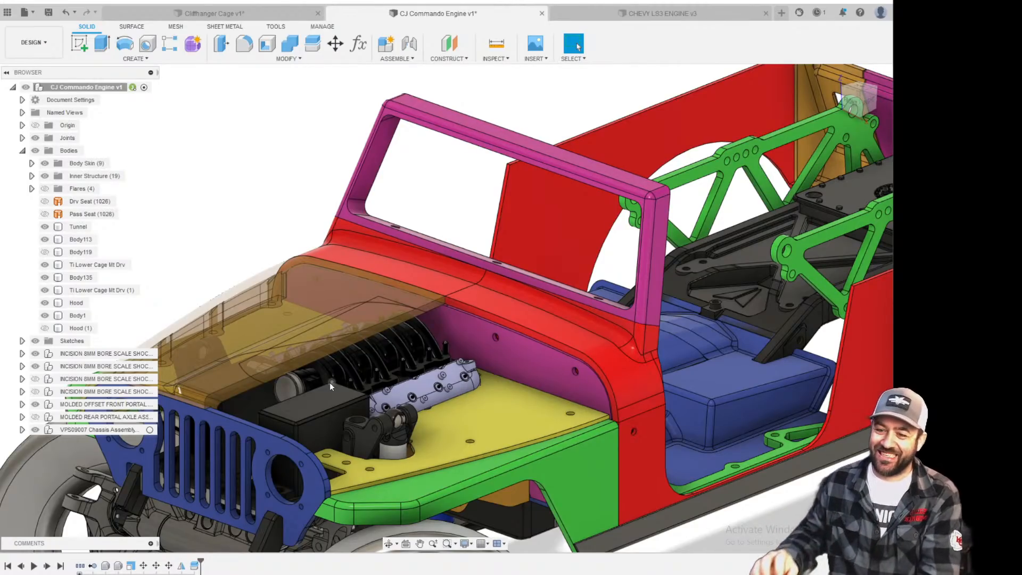
# Inspect the black box, throttle body and shock mount behind the grille from the front and from close raised angles.
pyautogui.scroll(-3, 466, 267)
pyautogui.click(369, 341)
pyautogui.moveTo(370, 343); pyautogui.dragTo(436, 293, button='middle')
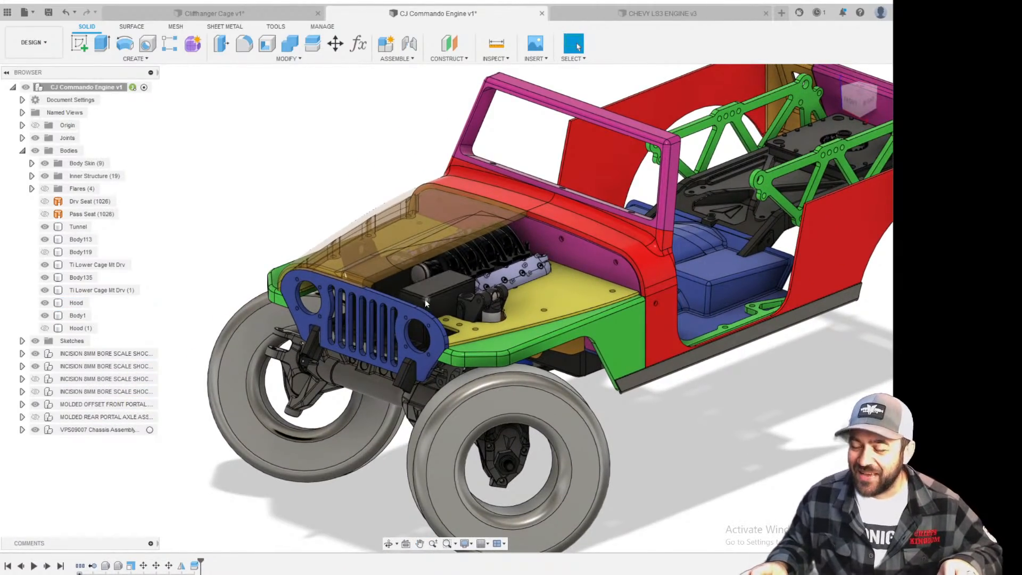
pyautogui.scroll(8, 432, 298)
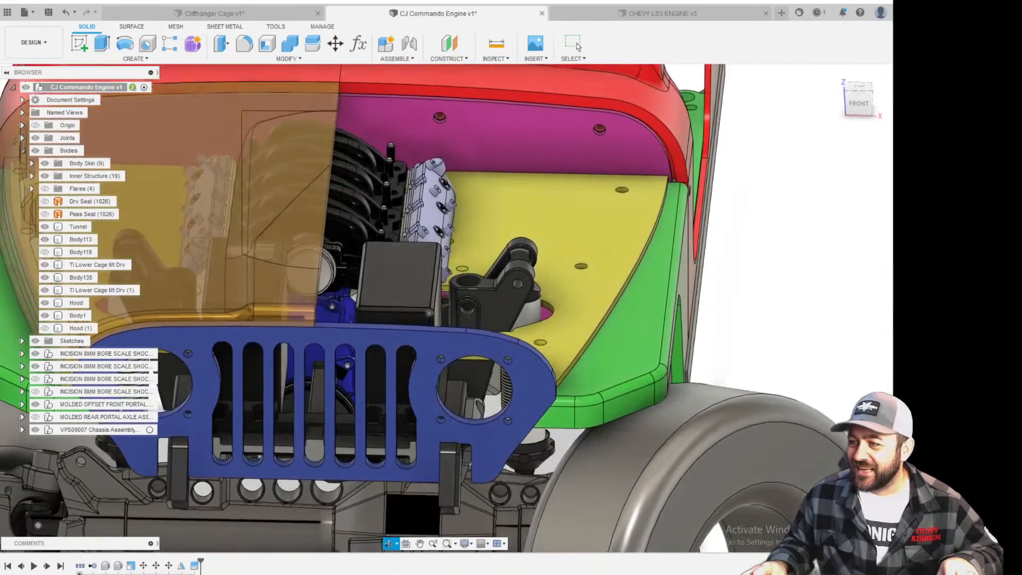
pyautogui.scroll(4, 431, 247)
pyautogui.keyDown('shift'); pyautogui.moveTo(419, 242); pyautogui.dragTo(740, 251, button='middle'); pyautogui.keyUp('shift')
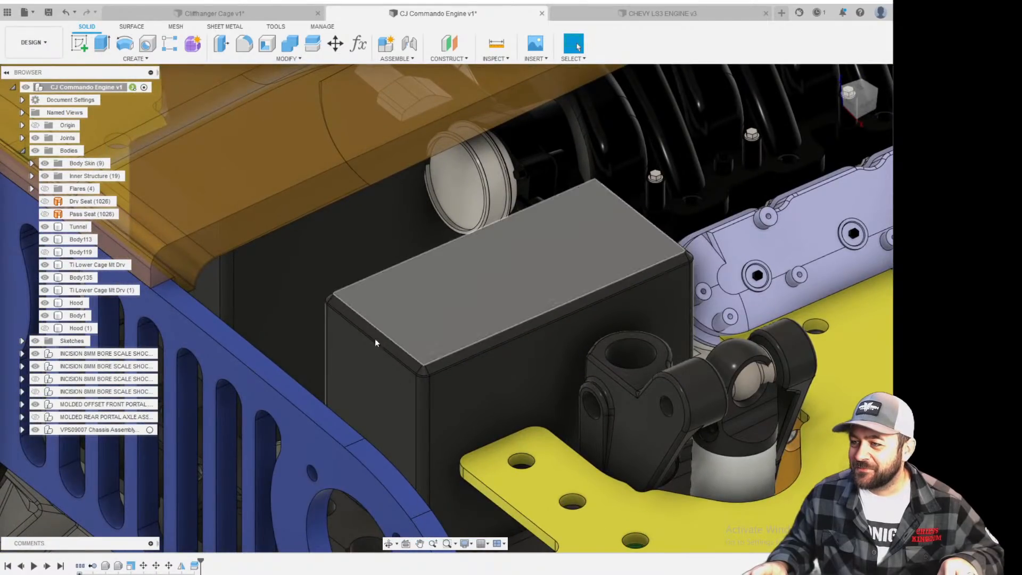
pyautogui.scroll(-5, 471, 324)
pyautogui.moveTo(470, 258); pyautogui.dragTo(606, 339, button='middle')
pyautogui.scroll(-4, 496, 327)
pyautogui.scroll(4, 497, 328)
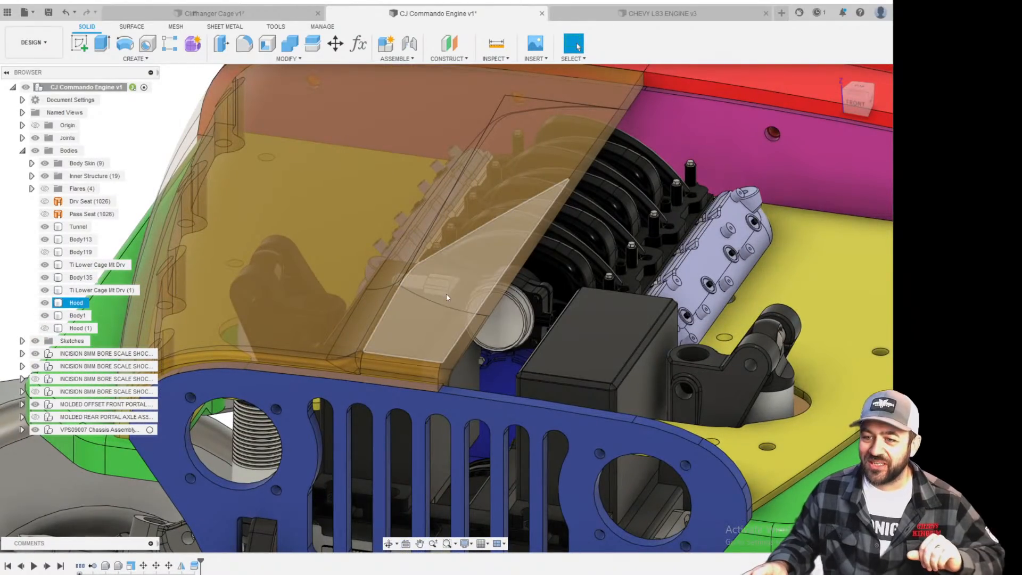
# Inspect the engine's placement against the hood's cut edge from overhead, and highlight the yellow inner panel's top face.
pyautogui.scroll(-3, 495, 346)
pyautogui.keyDown('shift'); pyautogui.moveTo(458, 330); pyautogui.dragTo(474, 339, button='middle'); pyautogui.keyUp('shift')
pyautogui.moveTo(482, 290); pyautogui.dragTo(573, 307, button='middle')
pyautogui.scroll(3, 573, 307)
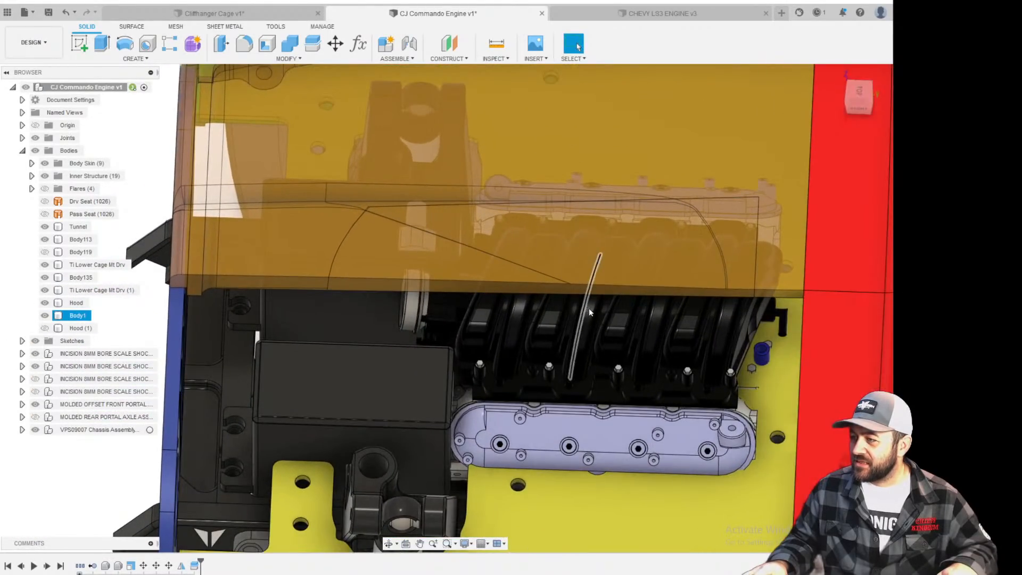
pyautogui.keyDown('shift'); pyautogui.moveTo(626, 340); pyautogui.dragTo(638, 312, button='middle'); pyautogui.keyUp('shift')
pyautogui.keyDown('shift'); pyautogui.moveTo(656, 315); pyautogui.dragTo(585, 394, button='middle'); pyautogui.keyUp('shift')
pyautogui.click(609, 493)
pyautogui.scroll(-4, 612, 489)
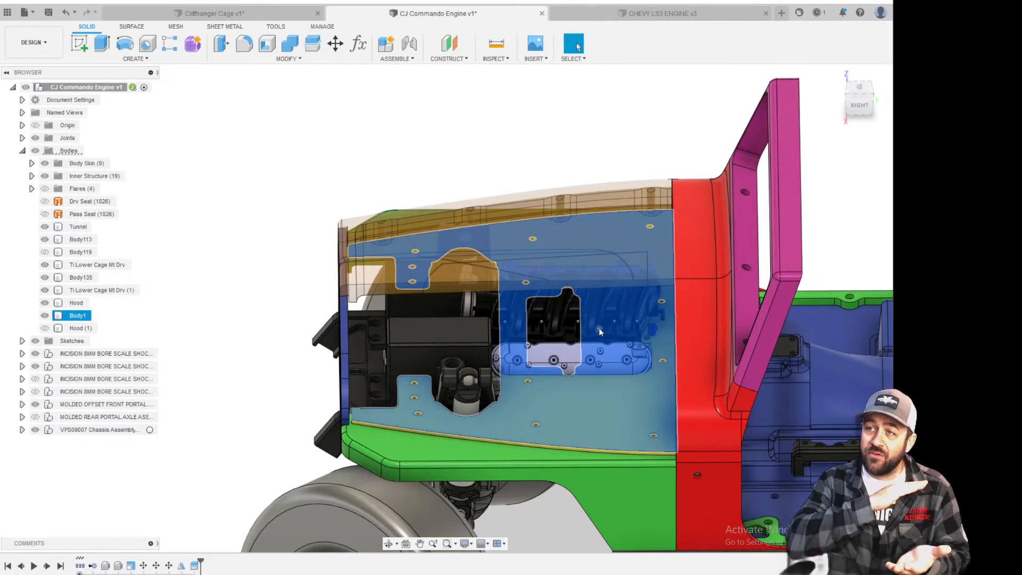
# Examine the highlighted panel's cutouts around the intake and valve cover, and clear the selection.
pyautogui.scroll(3, 602, 302)
pyautogui.keyDown('shift'); pyautogui.moveTo(601, 303); pyautogui.dragTo(671, 335, button='middle'); pyautogui.keyUp('shift')
pyautogui.keyDown('shift'); pyautogui.moveTo(434, 384); pyautogui.dragTo(506, 368, button='middle'); pyautogui.keyUp('shift')
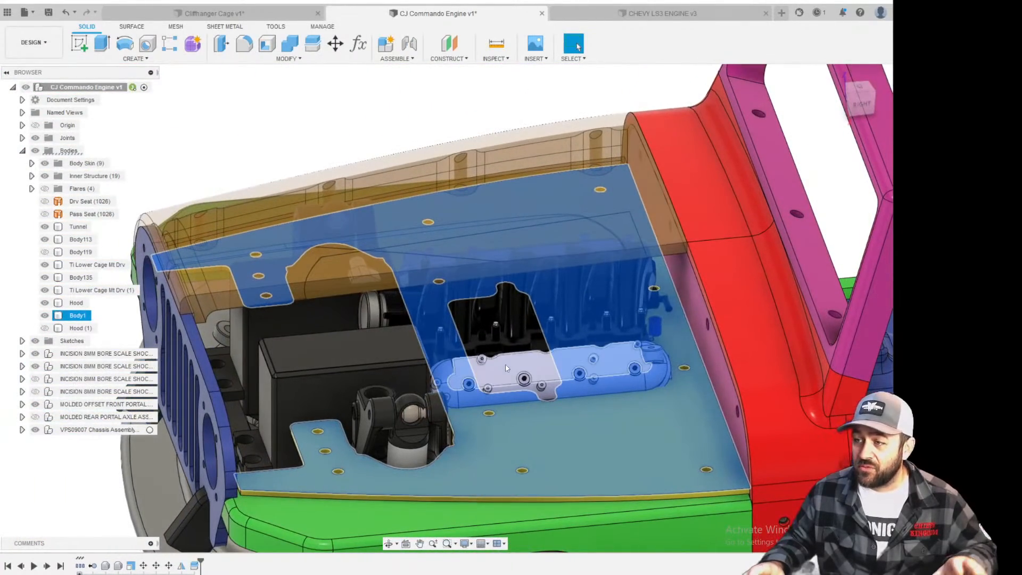
pyautogui.scroll(5, 447, 298)
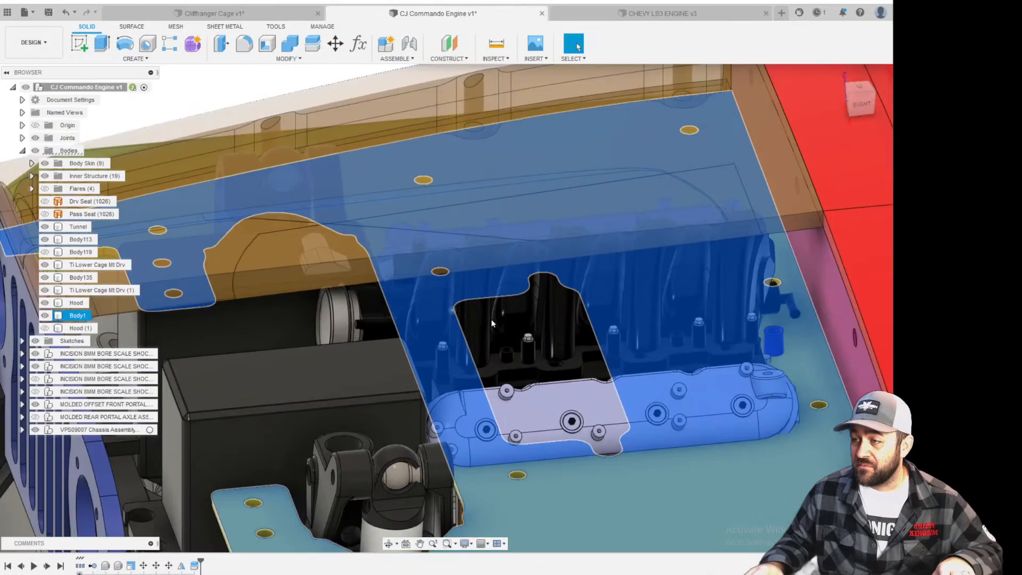
pyautogui.keyDown('shift'); pyautogui.moveTo(456, 306); pyautogui.dragTo(575, 351, button='middle'); pyautogui.keyUp('shift')
pyautogui.keyDown('shift'); pyautogui.moveTo(511, 367); pyautogui.dragTo(591, 345, button='middle'); pyautogui.keyUp('shift')
pyautogui.scroll(-5, 591, 345)
pyautogui.press('Escape')
# Compare the engine bay's covered left side with its open right side from raised angles.
pyautogui.scroll(3, 491, 428)
pyautogui.scroll(-5, 493, 359)
pyautogui.scroll(4, 452, 314)
pyautogui.scroll(-4, 466, 270)
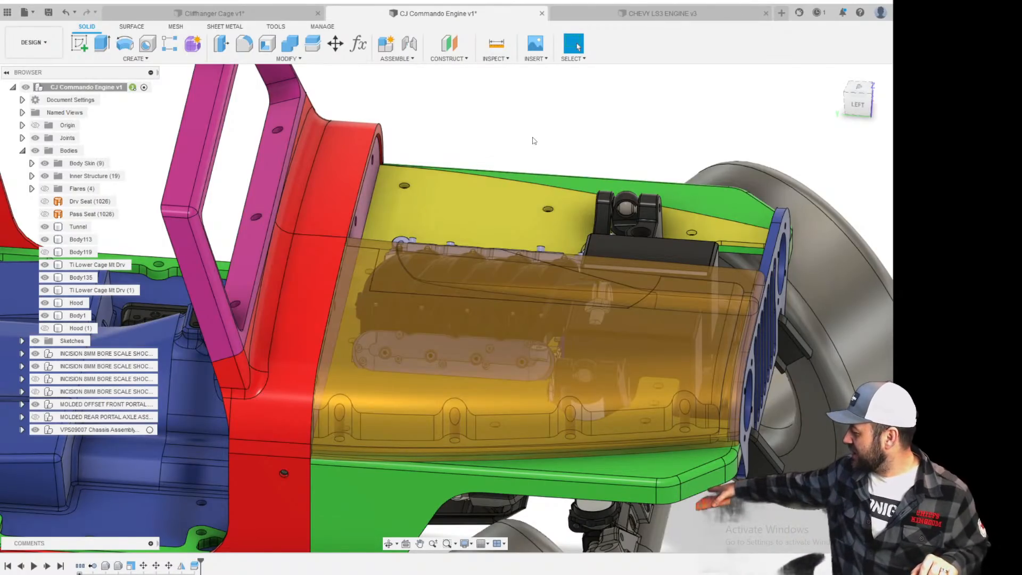
pyautogui.scroll(2, 541, 260)
pyautogui.keyDown('shift'); pyautogui.moveTo(430, 293); pyautogui.dragTo(593, 409, button='middle'); pyautogui.keyUp('shift')
pyautogui.scroll(-4, 543, 377)
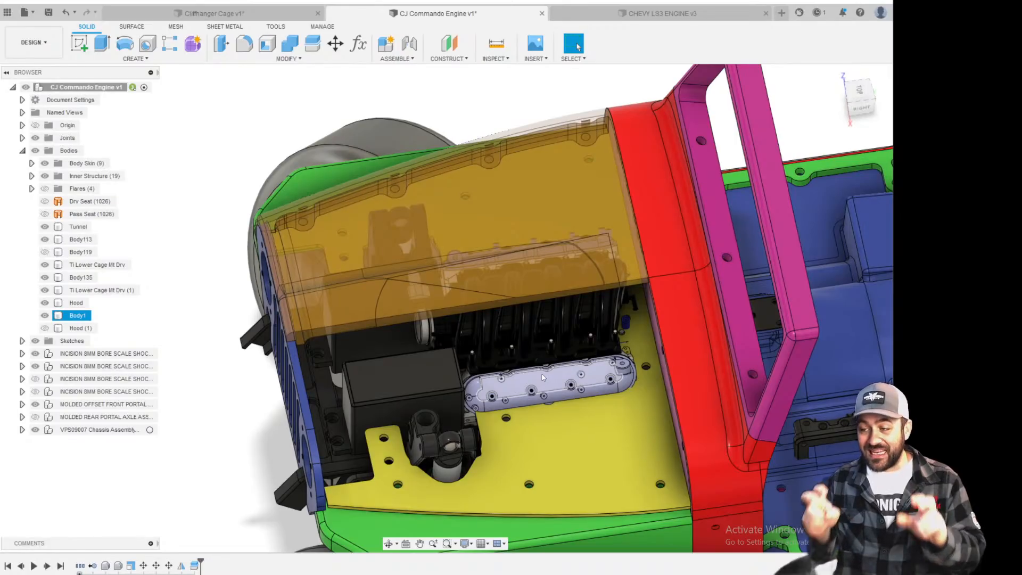
pyautogui.scroll(3, 485, 309)
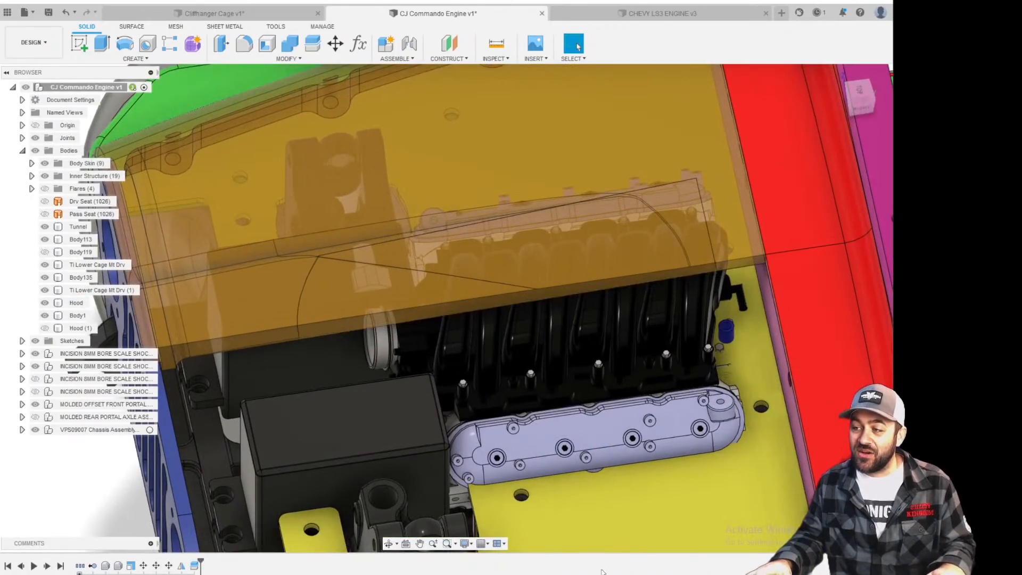
# Examine the engine under the split hood from close raised angles and from a low view beside the front wheels.
pyautogui.moveTo(605, 507); pyautogui.dragTo(461, 384, button='middle')
pyautogui.scroll(3, 545, 360)
pyautogui.scroll(-3, 468, 383)
pyautogui.keyDown('shift'); pyautogui.moveTo(475, 420); pyautogui.dragTo(505, 260, button='middle'); pyautogui.keyUp('shift')
pyautogui.keyDown('shift'); pyautogui.moveTo(564, 479); pyautogui.dragTo(592, 366, button='middle'); pyautogui.keyUp('shift')
pyautogui.scroll(3, 595, 374)
pyautogui.keyDown('shift'); pyautogui.moveTo(598, 251); pyautogui.dragTo(474, 394, button='middle'); pyautogui.keyUp('shift')
pyautogui.scroll(-3, 600, 455)
pyautogui.scroll(3, 417, 399)
pyautogui.keyDown('shift'); pyautogui.moveTo(415, 372); pyautogui.dragTo(569, 407, button='middle'); pyautogui.keyUp('shift')
pyautogui.scroll(-4, 544, 382)
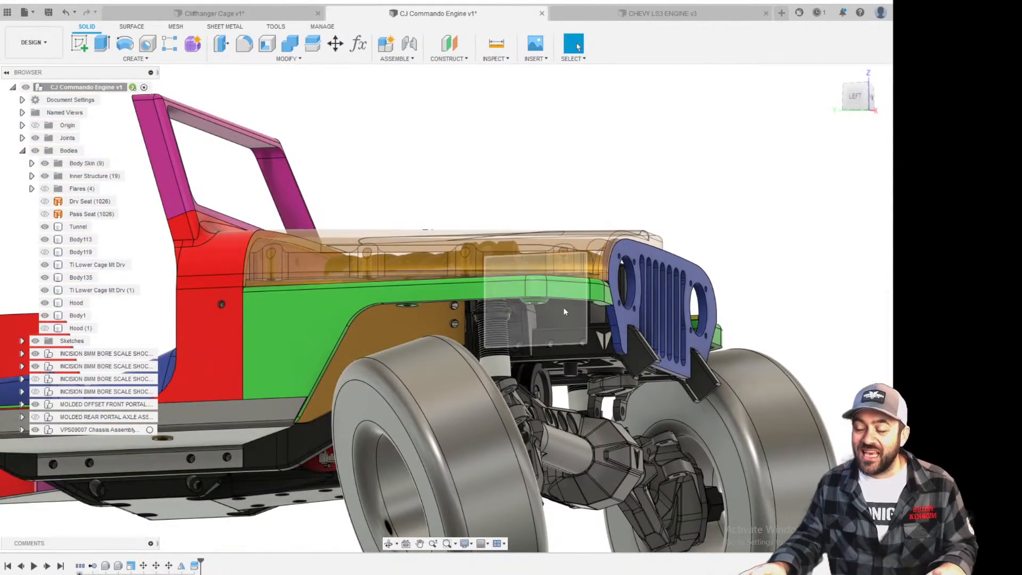
# Inspect the area behind and below the grille from the front, and highlight the round gear cover face above the axle.
pyautogui.keyDown('shift'); pyautogui.moveTo(564, 311); pyautogui.dragTo(481, 394, button='middle'); pyautogui.keyUp('shift')
pyautogui.moveTo(743, 226); pyautogui.dragTo(606, 322, button='middle')
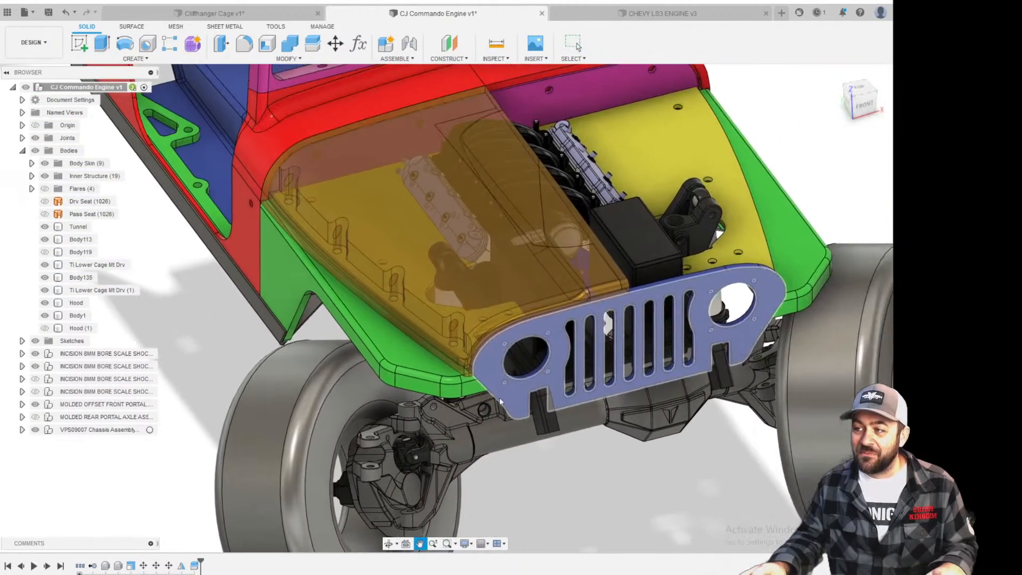
pyautogui.scroll(3, 678, 245)
pyautogui.keyDown('shift'); pyautogui.moveTo(677, 246); pyautogui.dragTo(572, 309, button='middle'); pyautogui.keyUp('shift')
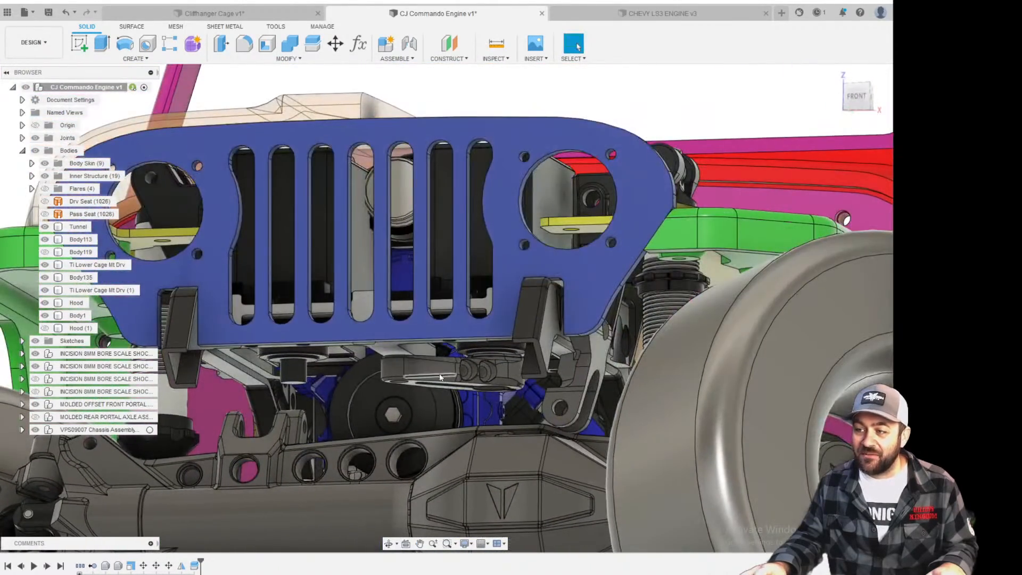
pyautogui.scroll(3, 423, 382)
pyautogui.scroll(-1, 423, 380)
pyautogui.scroll(-1, 445, 359)
pyautogui.click(442, 344)
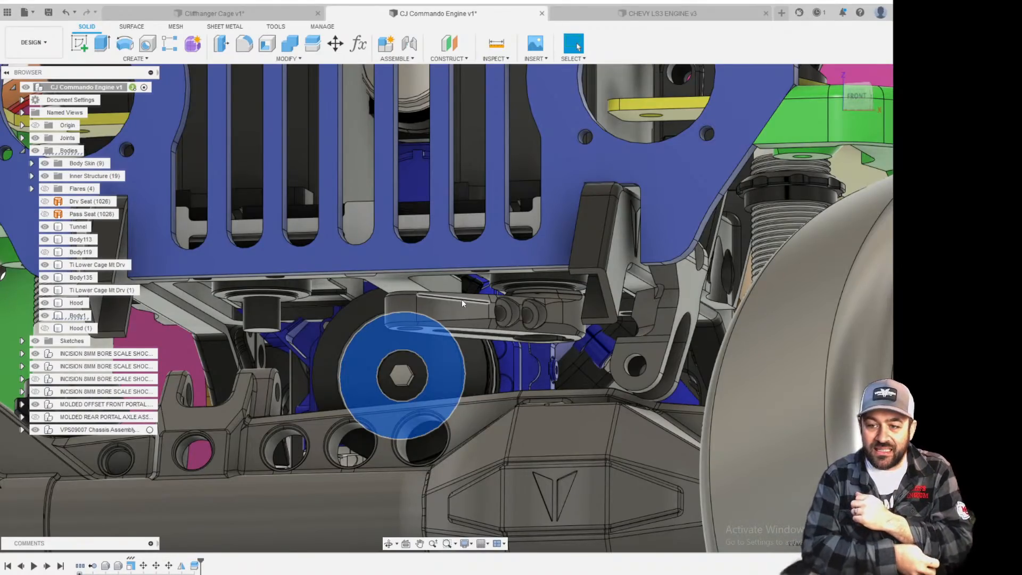
pyautogui.scroll(-2, 362, 323)
pyautogui.scroll(2, 369, 322)
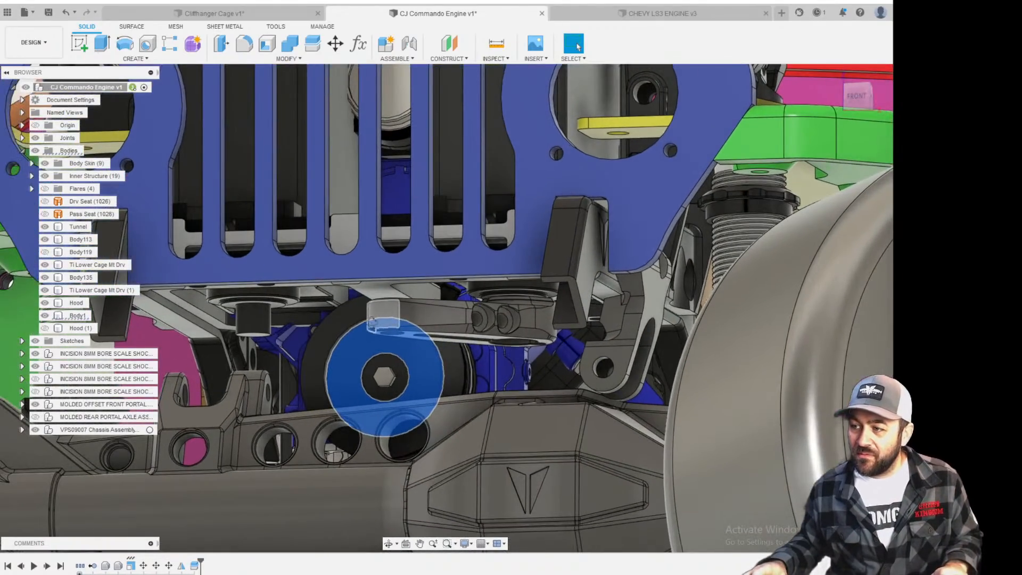
# Inspect the clearance between the front axle and the engine's lower front from beneath the chassis.
pyautogui.keyDown('shift'); pyautogui.moveTo(368, 323); pyautogui.dragTo(367, 298, button='middle'); pyautogui.keyUp('shift')
pyautogui.moveTo(367, 298); pyautogui.dragTo(380, 215, button='middle')
pyautogui.scroll(-3, 415, 251)
pyautogui.keyDown('shift'); pyautogui.moveTo(479, 309); pyautogui.dragTo(397, 298, button='middle'); pyautogui.keyUp('shift')
pyautogui.scroll(5, 554, 313)
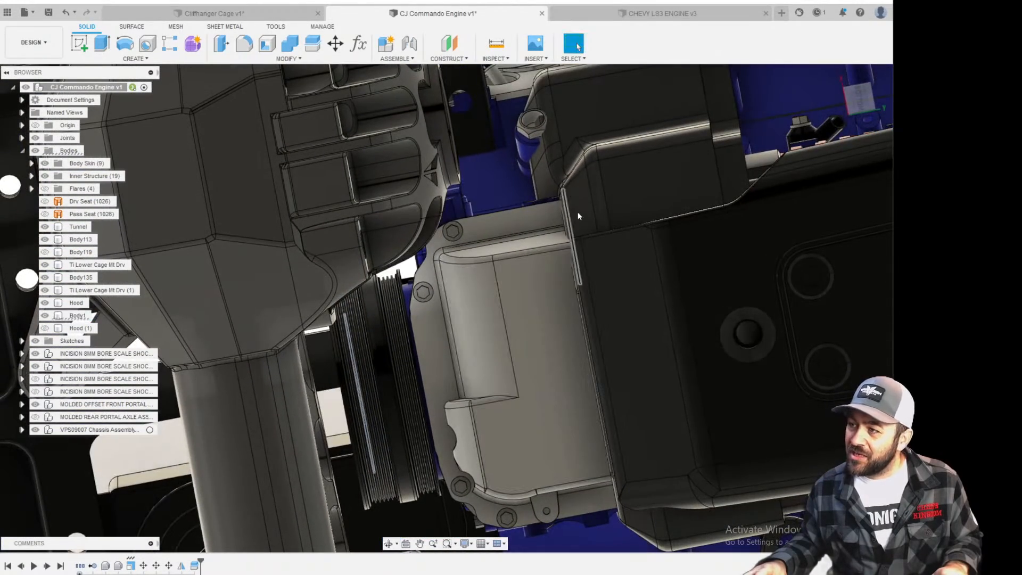
pyautogui.keyDown('shift'); pyautogui.moveTo(539, 205); pyautogui.dragTo(612, 273, button='middle'); pyautogui.keyUp('shift')
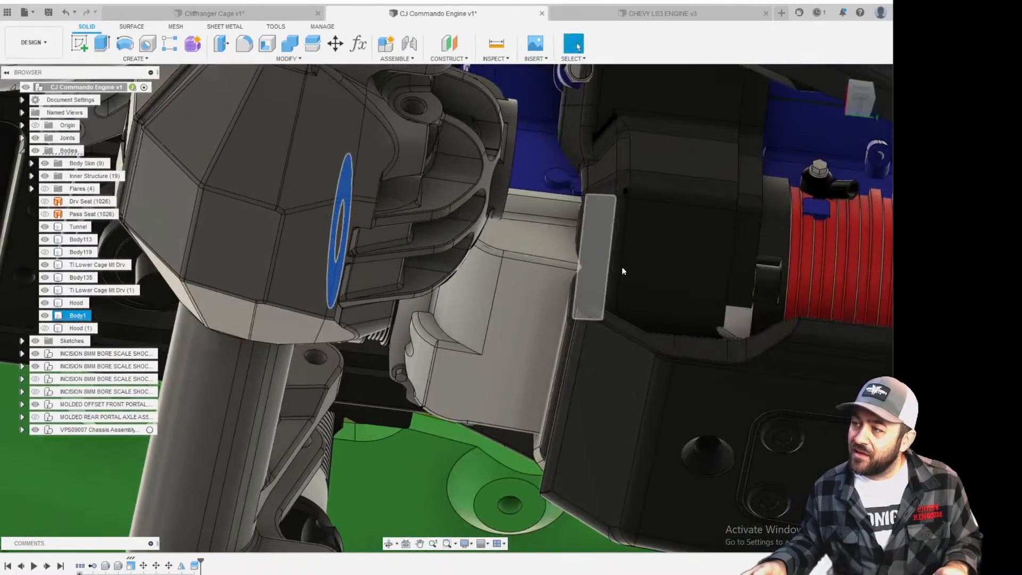
# Highlight a flat face on the black transmission housing and examine it from below and behind the front wheel.
pyautogui.click(673, 156)
pyautogui.scroll(-3, 556, 196)
pyautogui.keyDown('shift'); pyautogui.moveTo(607, 185); pyautogui.dragTo(607, 248, button='middle'); pyautogui.keyUp('shift')
pyautogui.scroll(-3, 607, 247)
pyautogui.keyDown('shift'); pyautogui.moveTo(632, 319); pyautogui.dragTo(584, 222, button='middle'); pyautogui.keyUp('shift')
pyautogui.scroll(3, 583, 223)
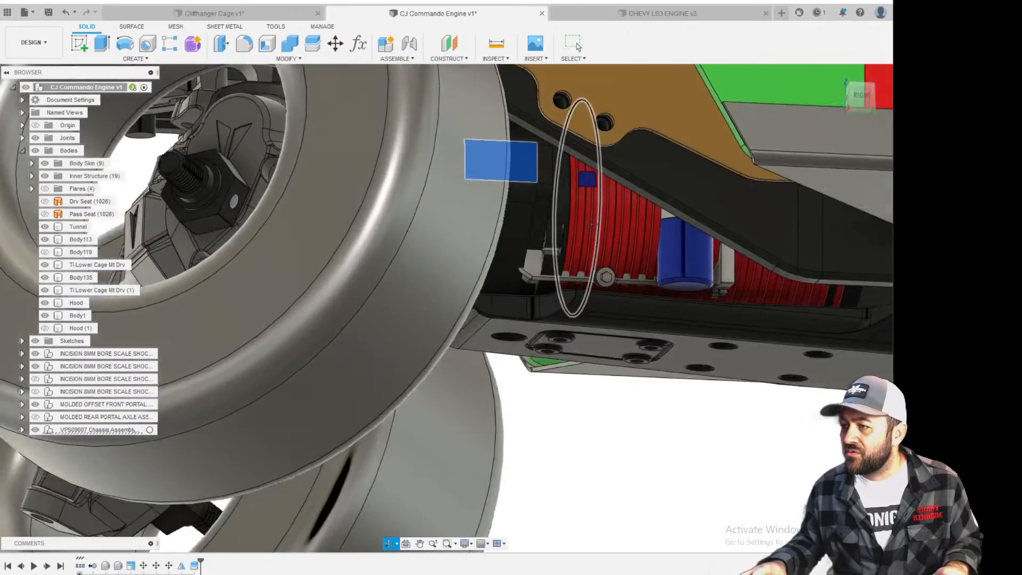
pyautogui.click(576, 43)
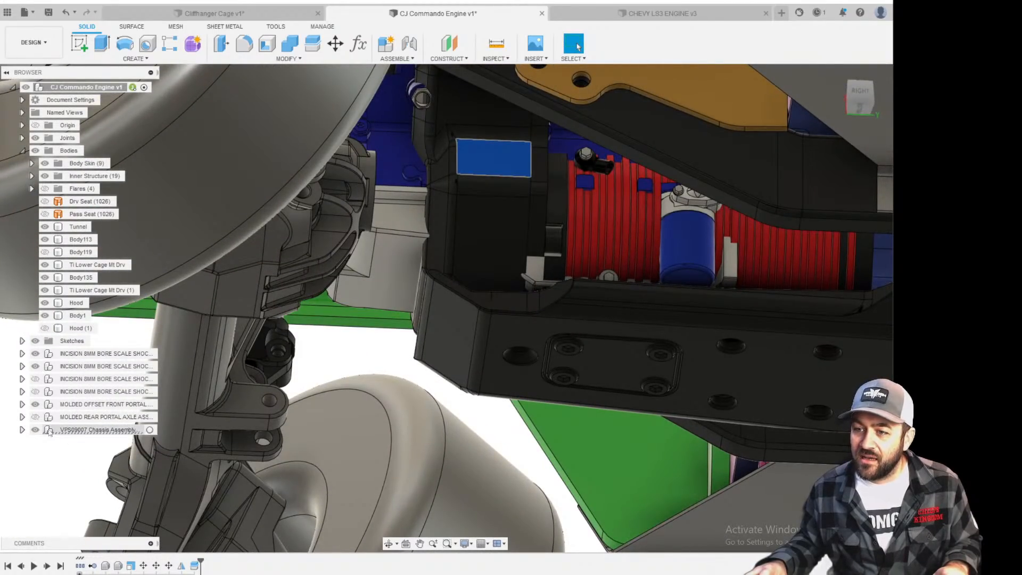
# Toggle the VFD OD shift transmission's visibility in the chassis assembly, and hide only its L0015-06 cover.
pyautogui.click(22, 430)
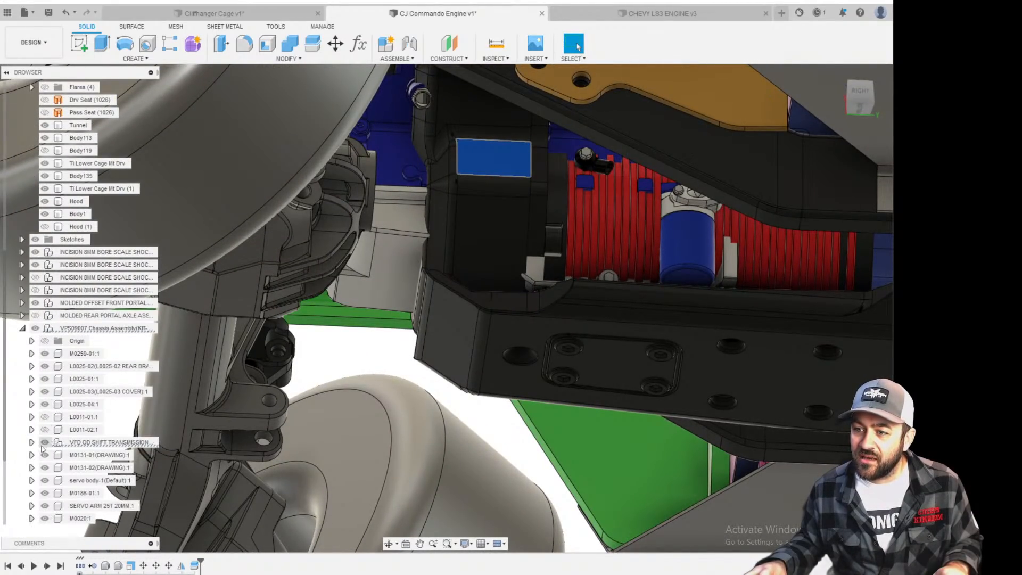
pyautogui.click(45, 442)
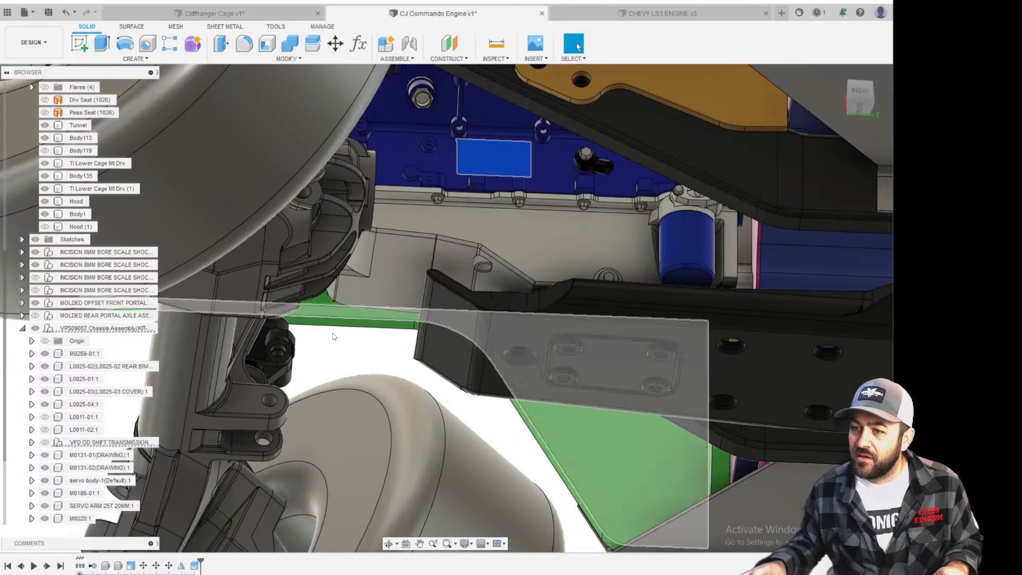
pyautogui.click(45, 442)
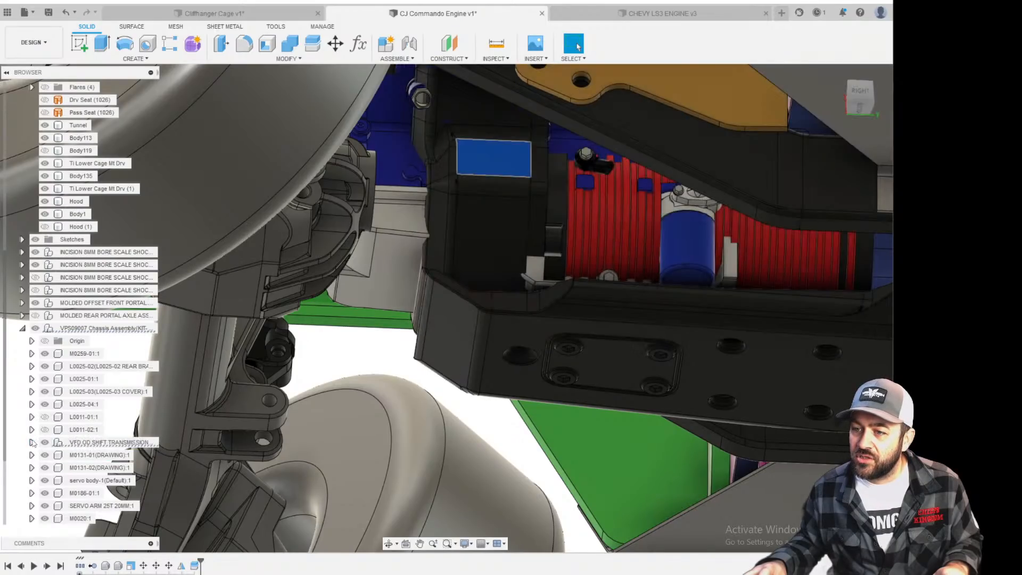
pyautogui.click(32, 442)
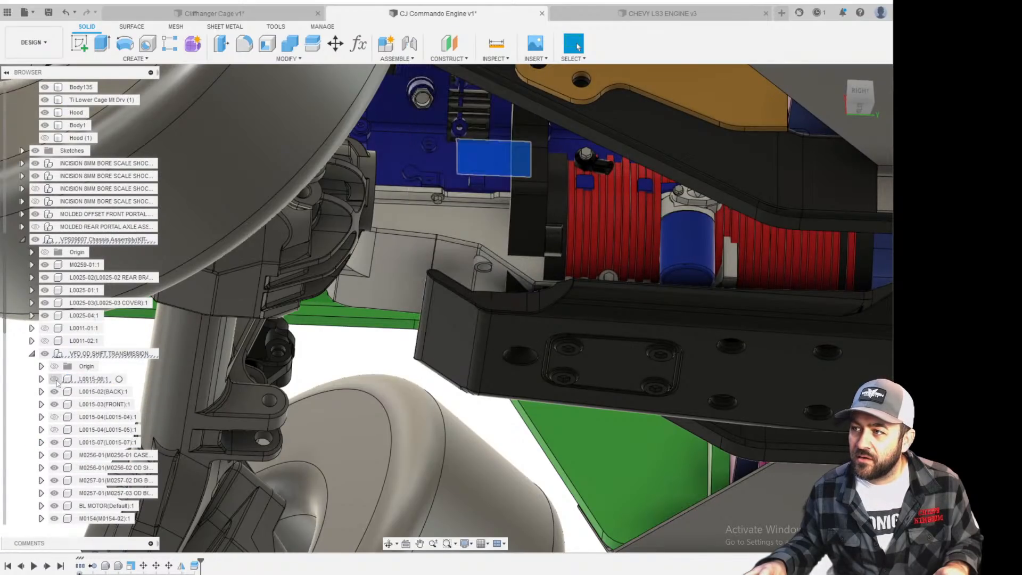
pyautogui.click(54, 379)
pyautogui.scroll(-3, 484, 269)
pyautogui.scroll(6, 536, 247)
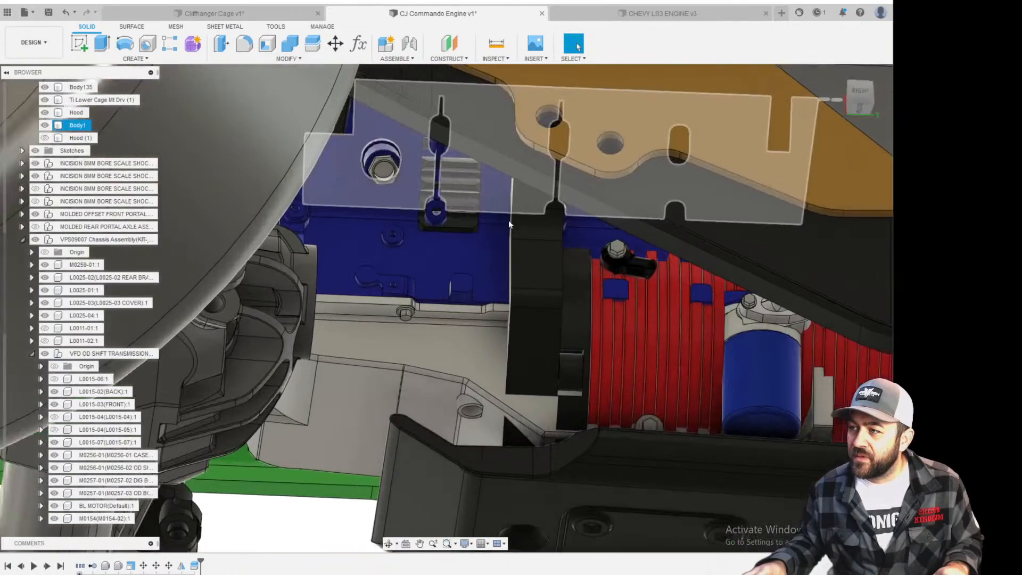
# Hide the engine body, Body1, and examine the exposed transmission gears from below and through the yellow panel's cutout.
pyautogui.click(545, 297)
pyautogui.scroll(-2, 545, 297)
pyautogui.scroll(2, 564, 319)
pyautogui.moveTo(575, 333); pyautogui.dragTo(85, 373, button='middle')
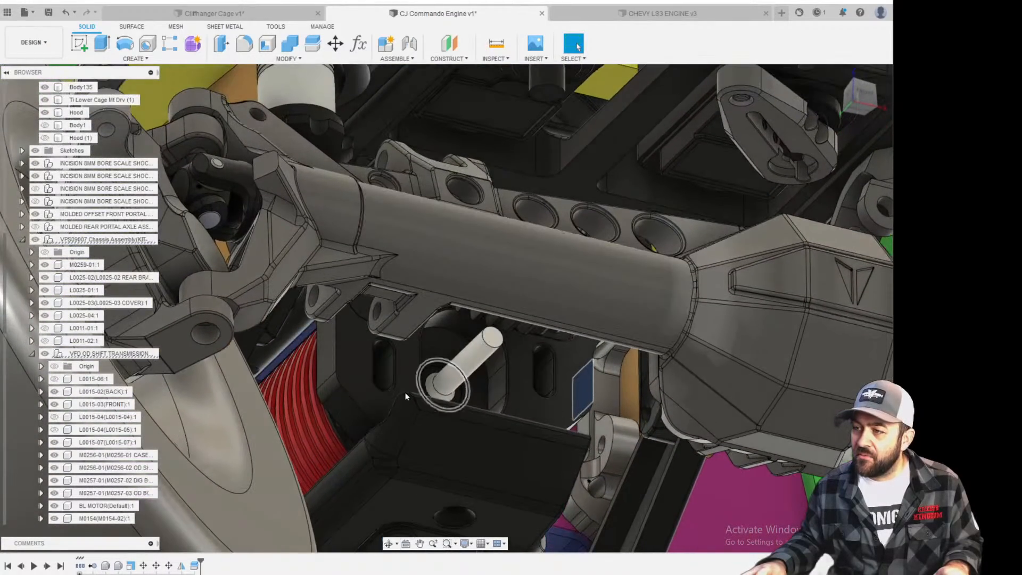
pyautogui.click(413, 350)
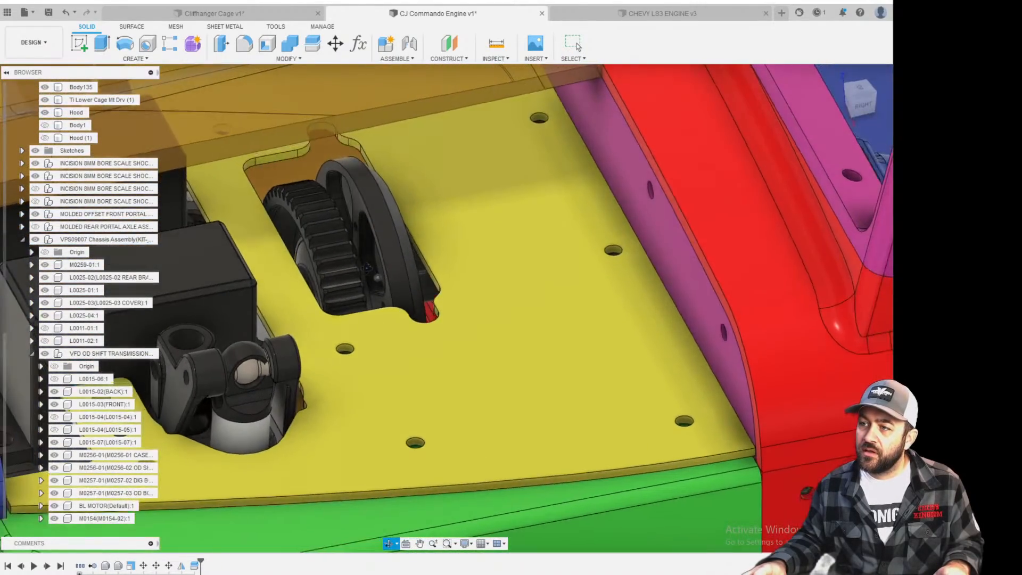
pyautogui.keyDown('shift'); pyautogui.moveTo(367, 268); pyautogui.dragTo(346, 232, button='middle'); pyautogui.keyUp('shift')
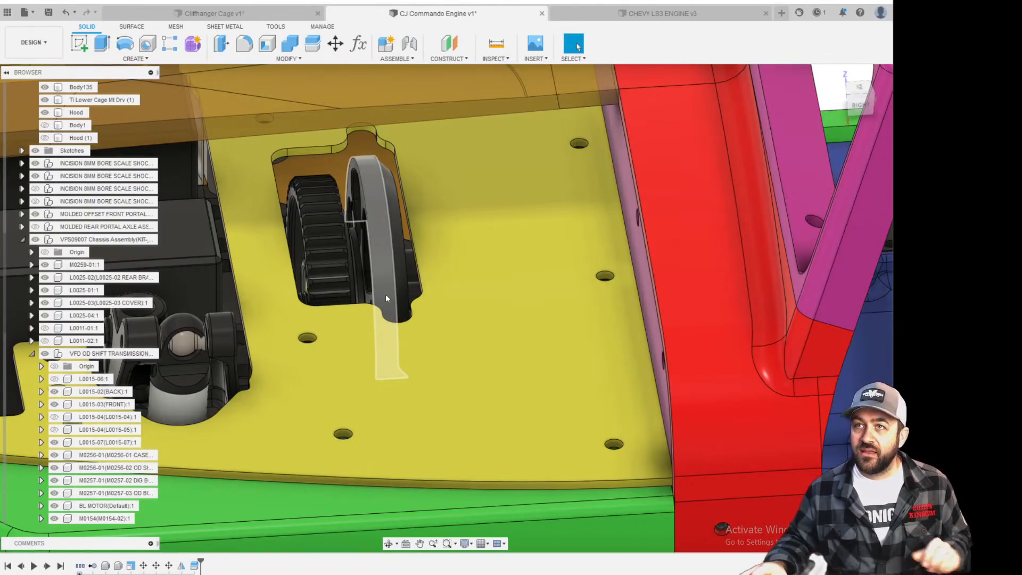
pyautogui.moveTo(385, 294); pyautogui.dragTo(437, 355, button='middle')
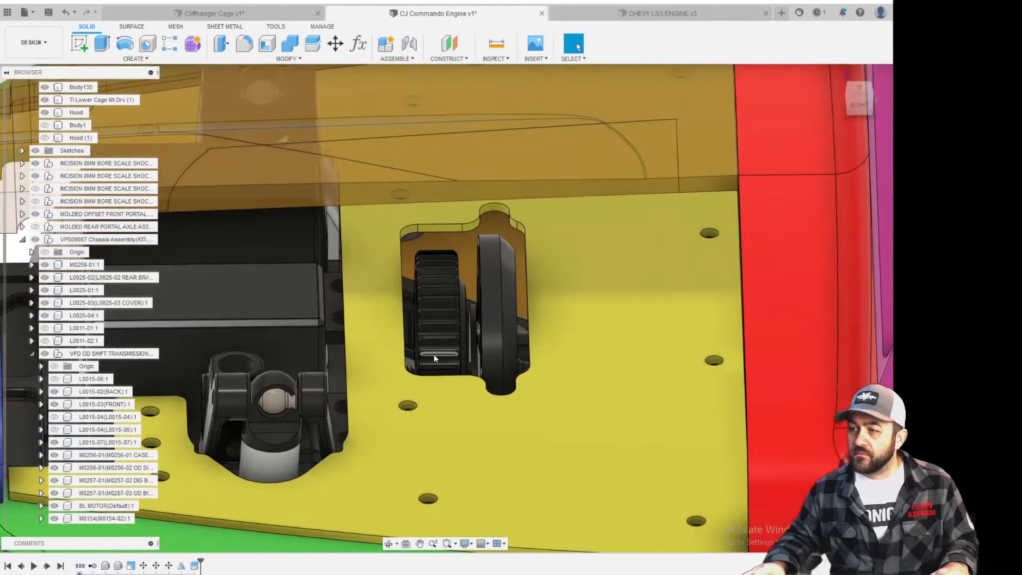
# Highlight the yellow inner panel's top face and inspect its gear cutout from the right side.
pyautogui.scroll(-5, 438, 357)
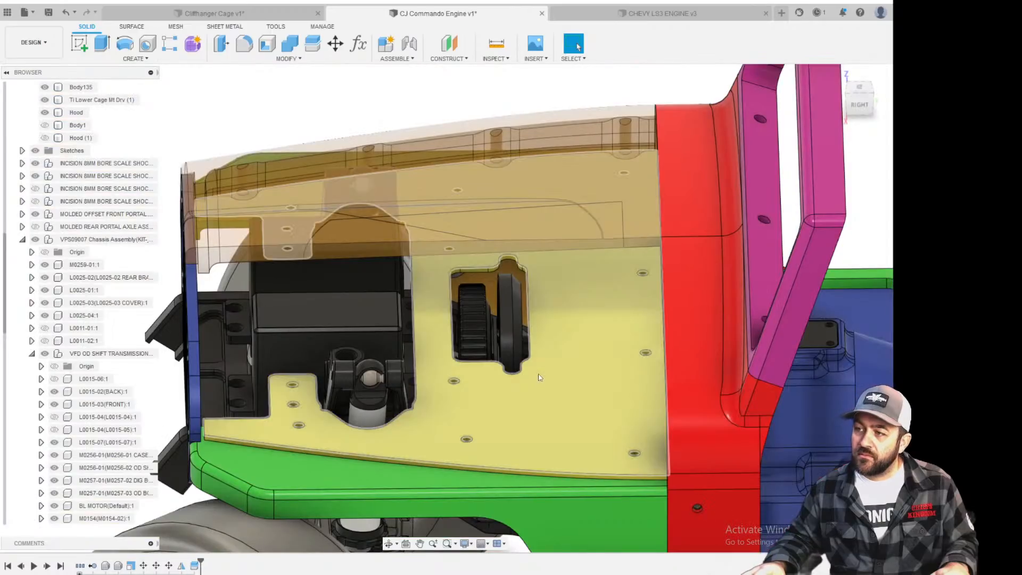
pyautogui.scroll(-4, 564, 415)
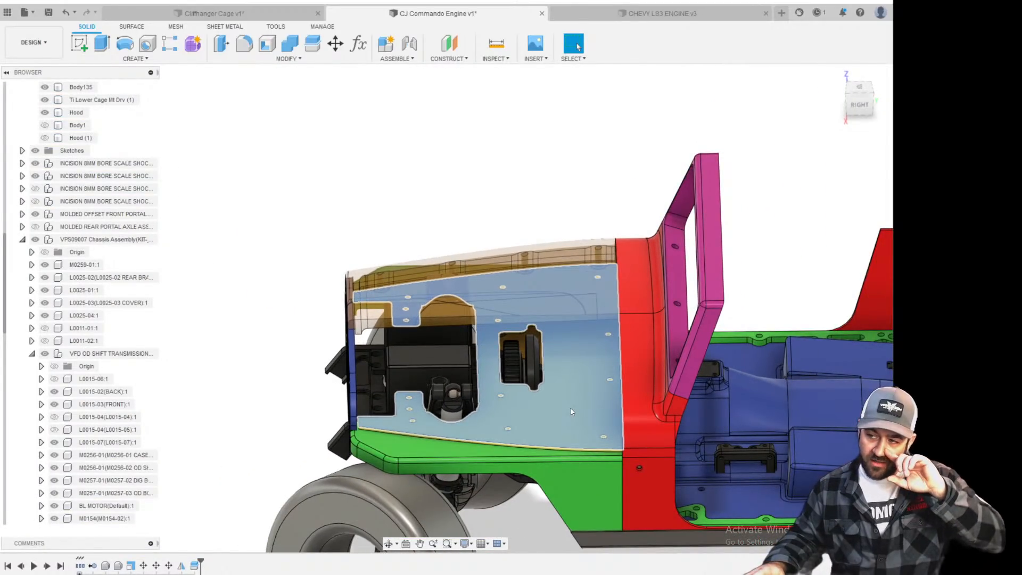
pyautogui.scroll(4, 299, 356)
pyautogui.moveTo(661, 377); pyautogui.dragTo(606, 338, button='middle')
pyautogui.scroll(3, 609, 277)
pyautogui.keyDown('shift'); pyautogui.moveTo(609, 277); pyautogui.dragTo(613, 298, button='middle'); pyautogui.keyUp('shift')
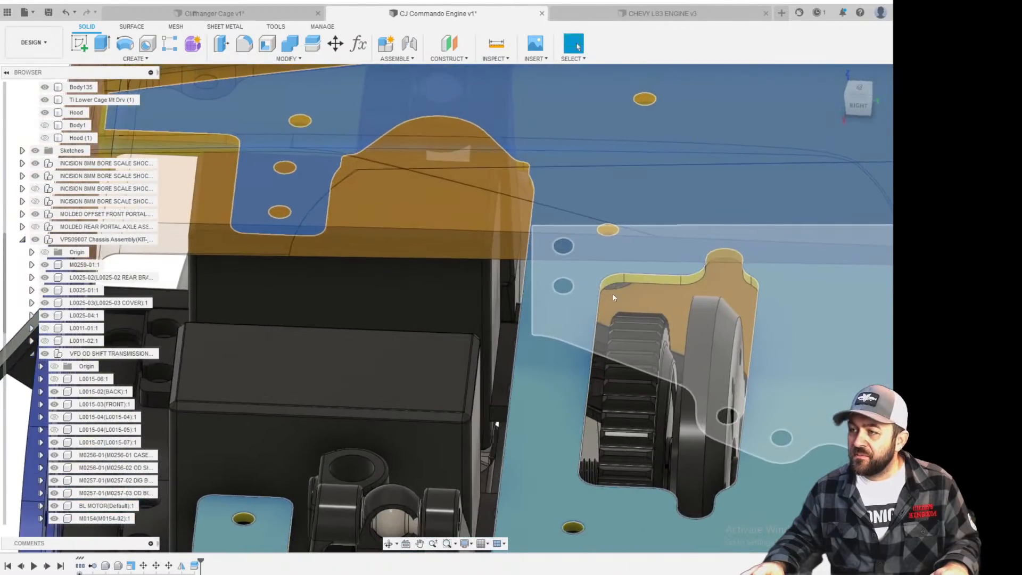
# Compare the highlighted panel's gear and shock cutouts with the hood's cut edge from raised front angles.
pyautogui.scroll(-3, 573, 343)
pyautogui.keyDown('shift'); pyautogui.moveTo(643, 378); pyautogui.dragTo(586, 306, button='middle'); pyautogui.keyUp('shift')
pyautogui.scroll(-1, 554, 317)
pyautogui.scroll(3, 571, 274)
pyautogui.scroll(-3, 346, 320)
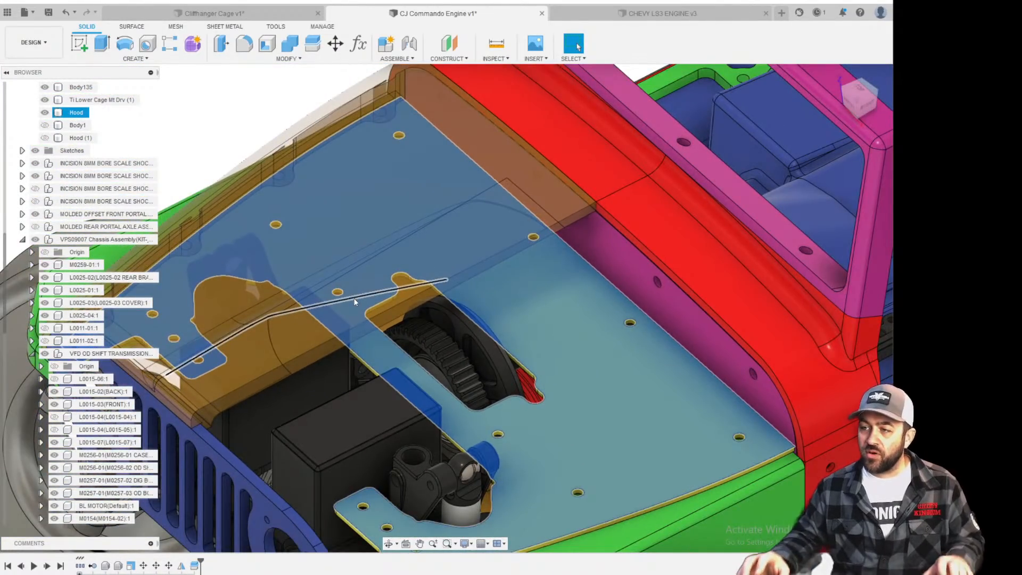
pyautogui.scroll(4, 480, 436)
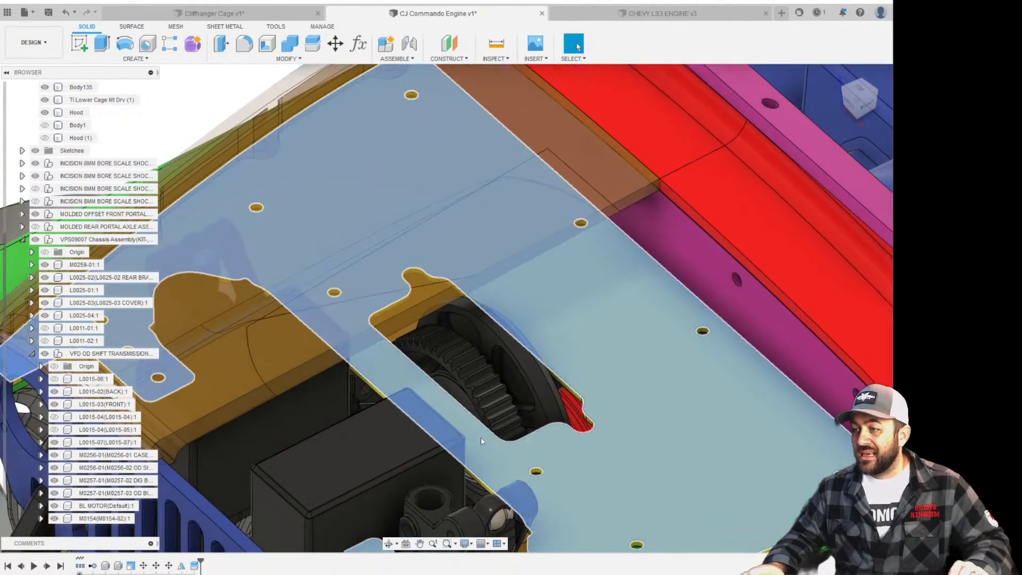
pyautogui.scroll(-3, 412, 371)
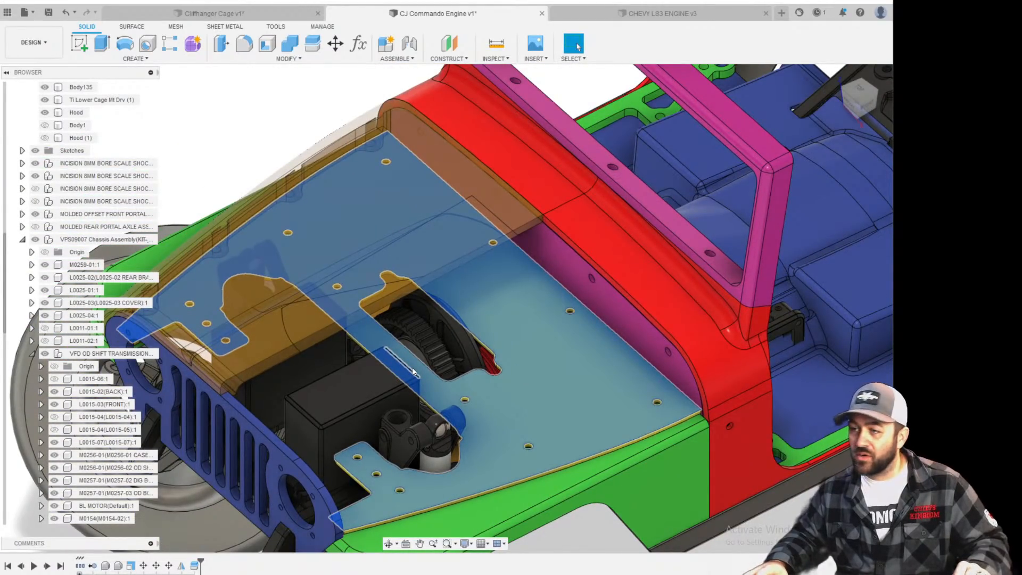
# Inspect the gears against the highlighted panel from beneath the chassis and from above, and clear the selection.
pyautogui.keyDown('shift'); pyautogui.moveTo(394, 395); pyautogui.dragTo(373, 401, button='middle'); pyautogui.keyUp('shift')
pyautogui.scroll(3, 397, 393)
pyautogui.moveTo(479, 391); pyautogui.dragTo(452, 269, button='middle')
pyautogui.keyDown('shift'); pyautogui.moveTo(470, 317); pyautogui.dragTo(580, 253, button='middle'); pyautogui.keyUp('shift')
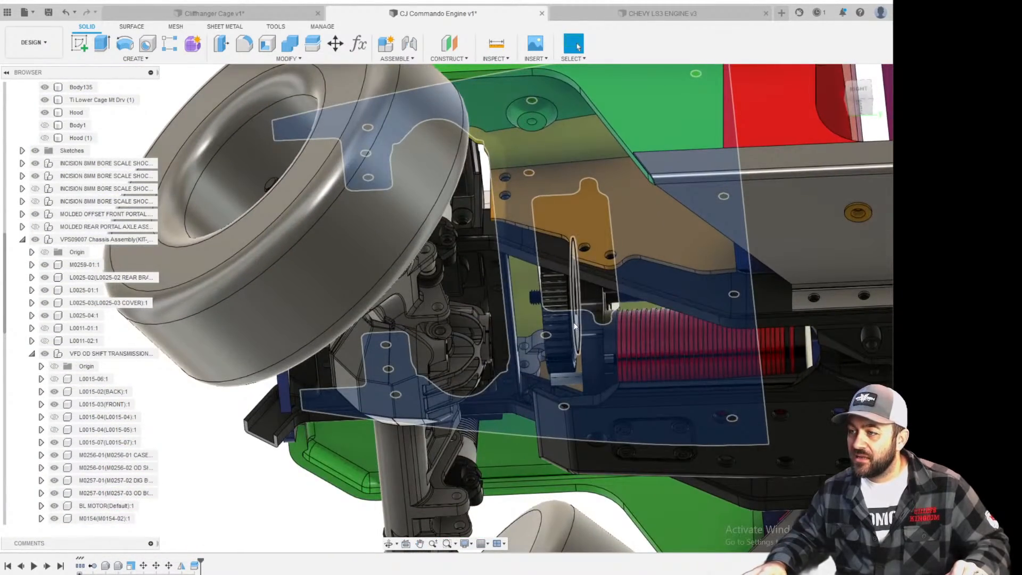
pyautogui.scroll(3, 574, 326)
pyautogui.keyDown('shift'); pyautogui.moveTo(555, 314); pyautogui.dragTo(602, 346, button='middle'); pyautogui.keyUp('shift')
pyautogui.scroll(-3, 602, 347)
pyautogui.moveTo(591, 268); pyautogui.dragTo(584, 297, button='middle')
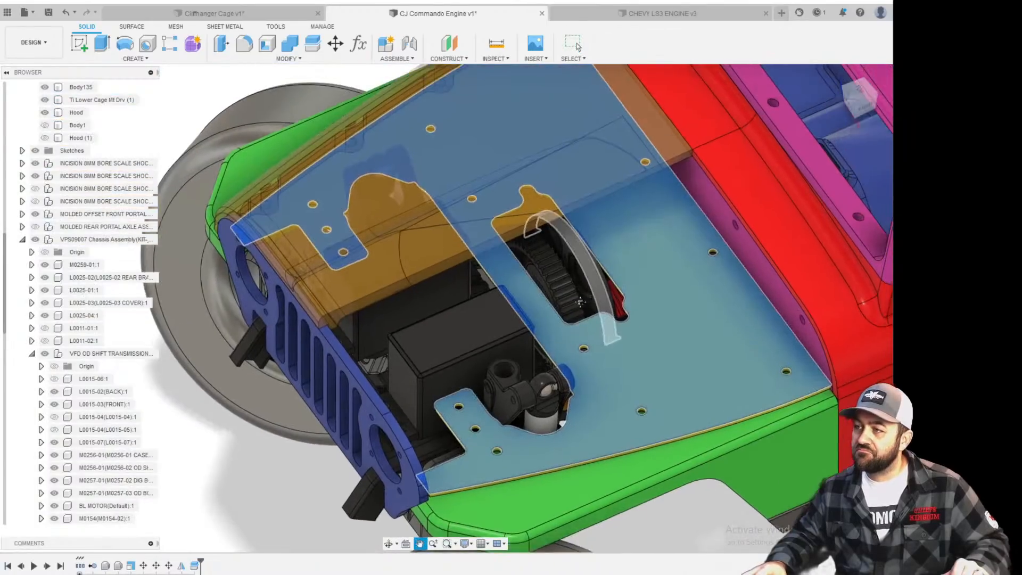
pyautogui.scroll(-5, 584, 297)
pyautogui.press('Escape')
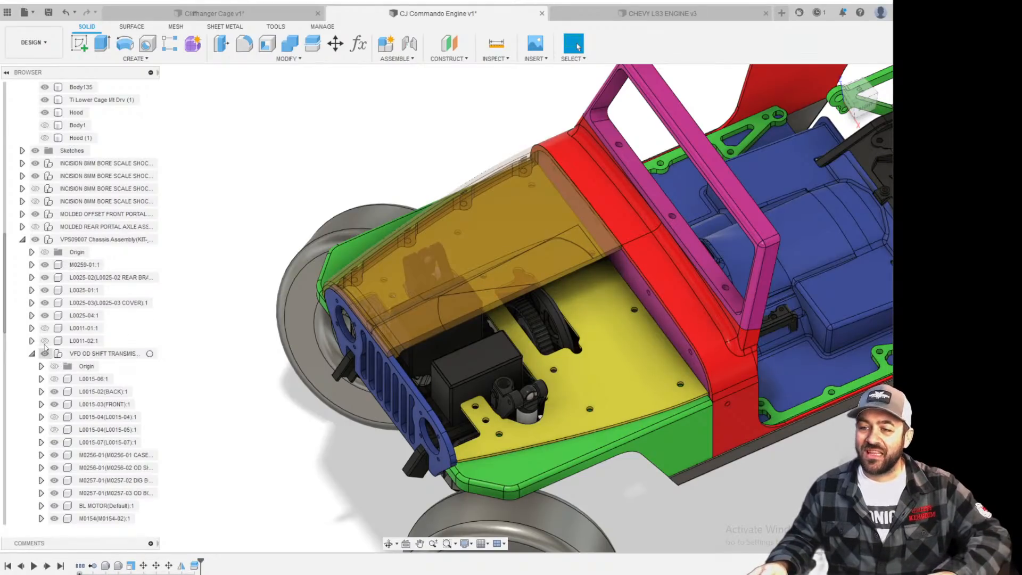
# Show the engine body, Body1, again and inspect its intake and valve cover beneath the hood's cut edge.
pyautogui.click(22, 239)
pyautogui.click(45, 315)
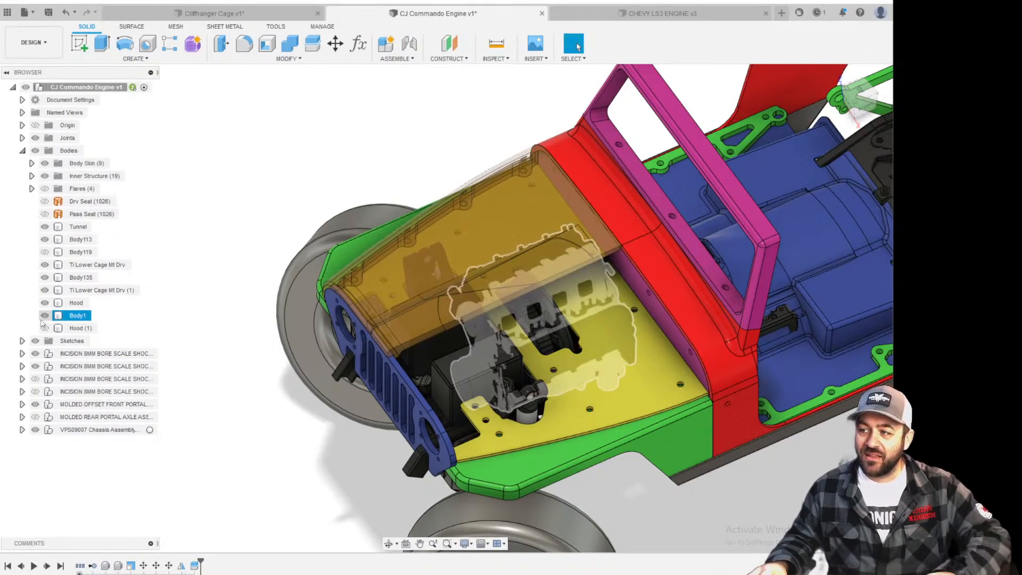
pyautogui.scroll(4, 577, 297)
pyautogui.keyDown('shift'); pyautogui.moveTo(577, 298); pyautogui.dragTo(563, 261, button='middle'); pyautogui.keyUp('shift')
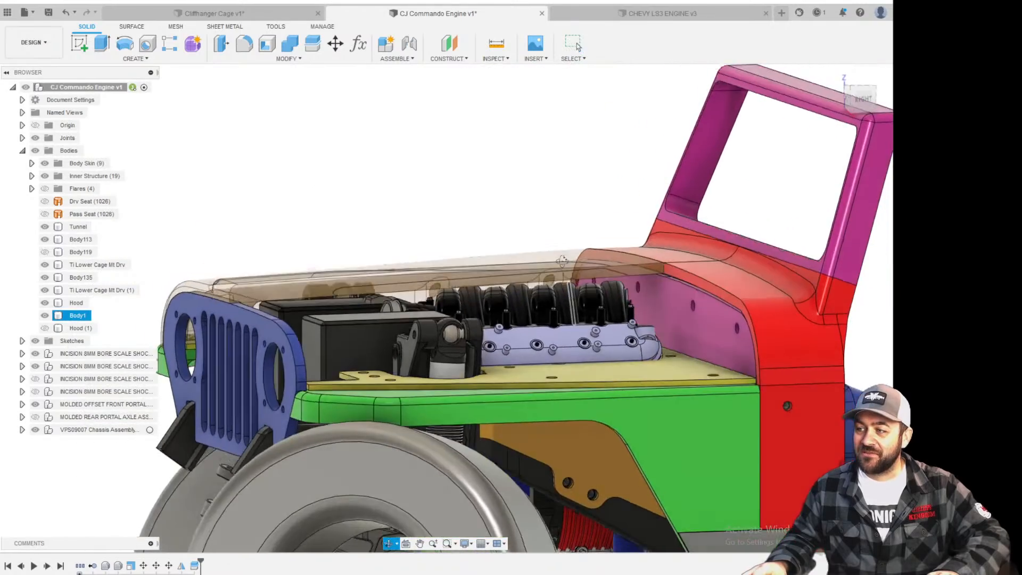
pyautogui.scroll(6, 563, 261)
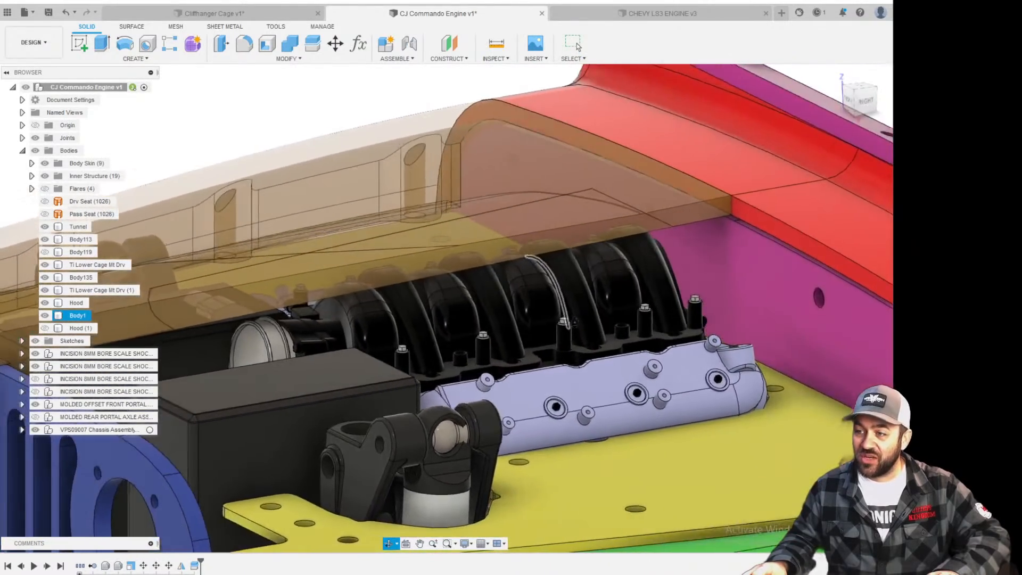
pyautogui.keyDown('shift'); pyautogui.moveTo(568, 321); pyautogui.dragTo(560, 334, button='middle'); pyautogui.keyUp('shift')
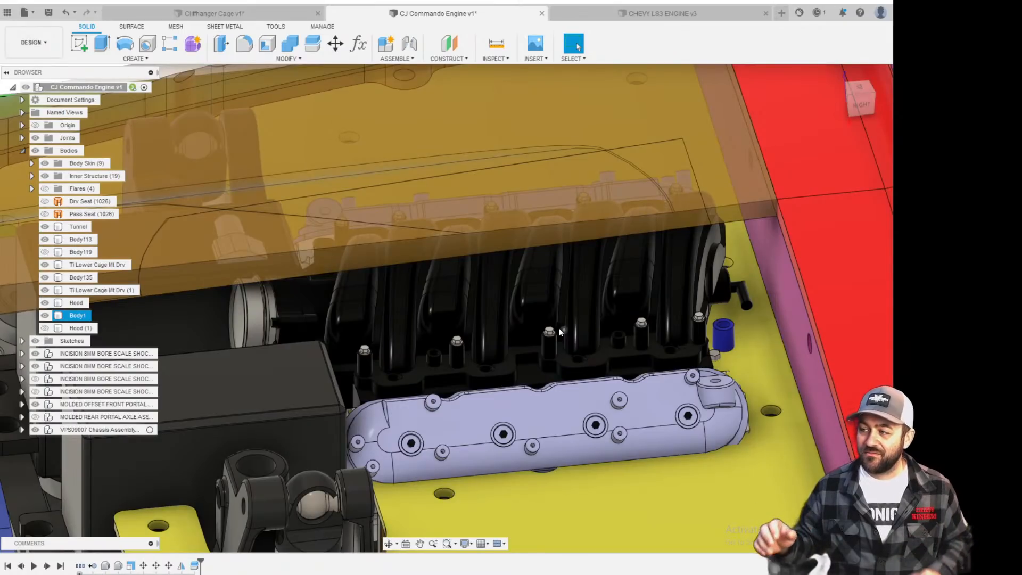
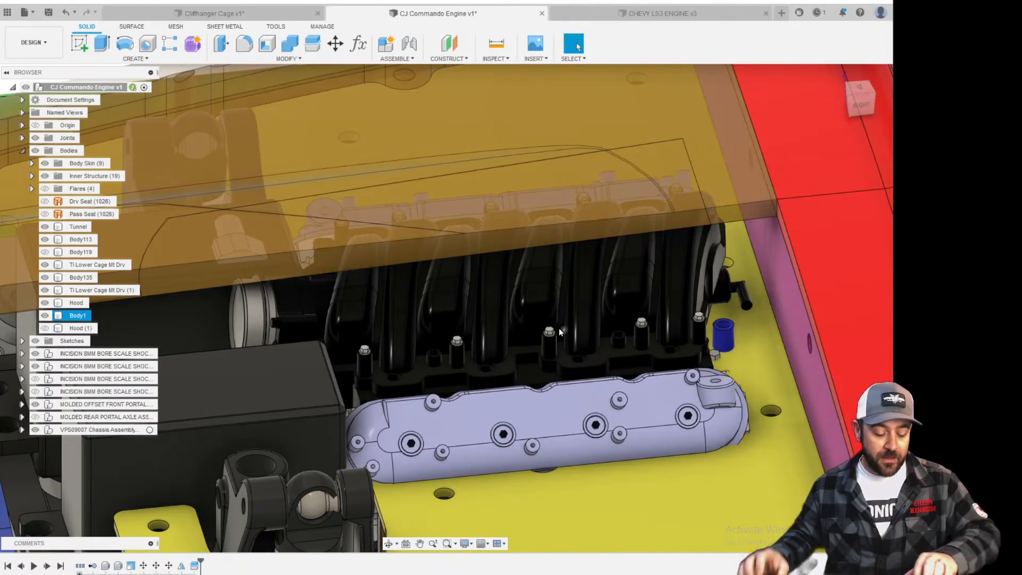
# Clear the engine selection and inspect the exposed transmission, motor and lower engine from below behind the front wheel.
pyautogui.scroll(-5, 665, 263)
pyautogui.keyDown('shift'); pyautogui.moveTo(580, 294); pyautogui.dragTo(503, 295, button='middle'); pyautogui.keyUp('shift')
pyautogui.keyDown('shift'); pyautogui.moveTo(376, 488); pyautogui.dragTo(529, 266, button='middle'); pyautogui.keyUp('shift')
pyautogui.press('Escape')
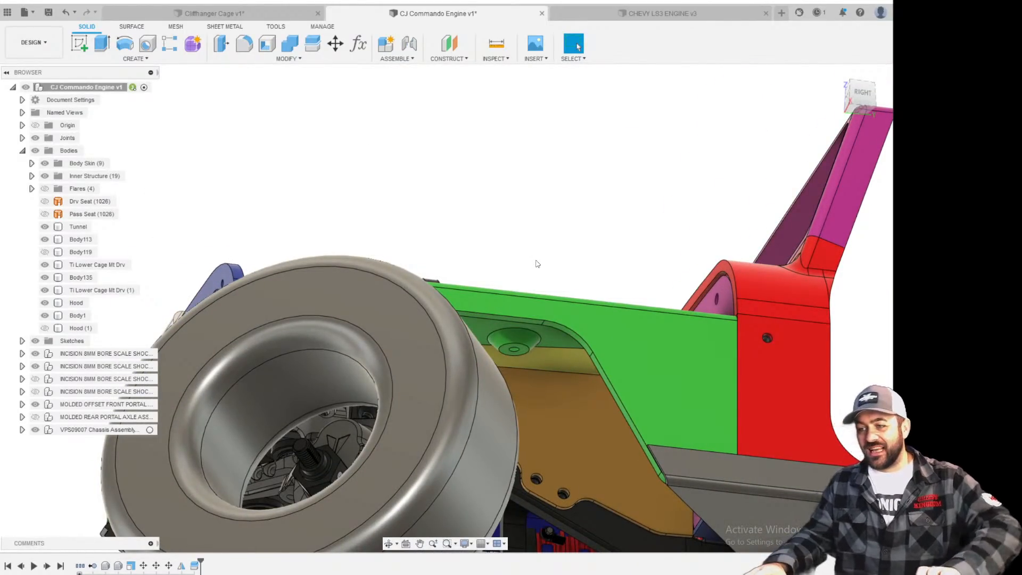
pyautogui.scroll(8, 542, 295)
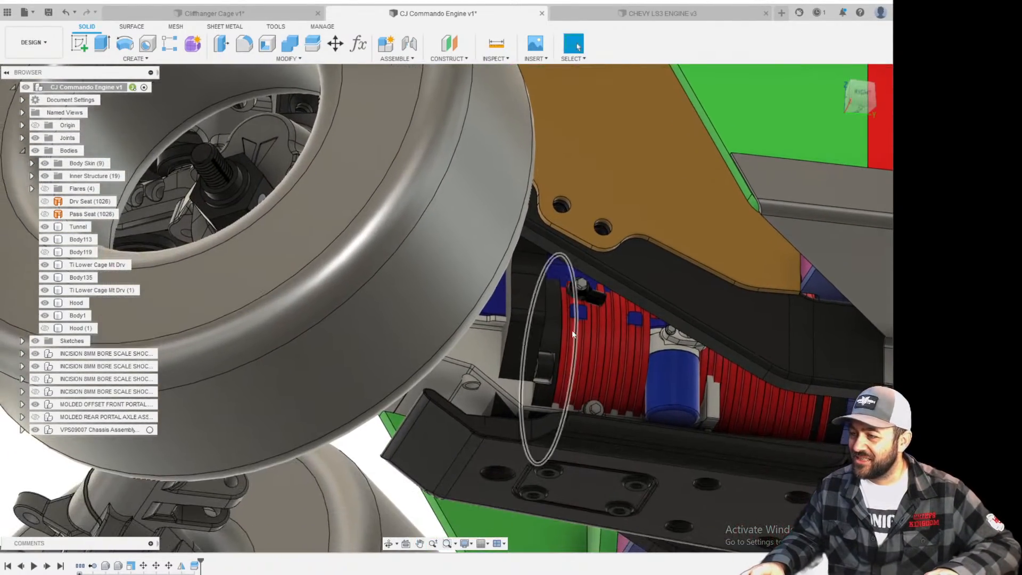
pyautogui.keyDown('shift'); pyautogui.moveTo(572, 330); pyautogui.dragTo(509, 324, button='middle'); pyautogui.keyUp('shift')
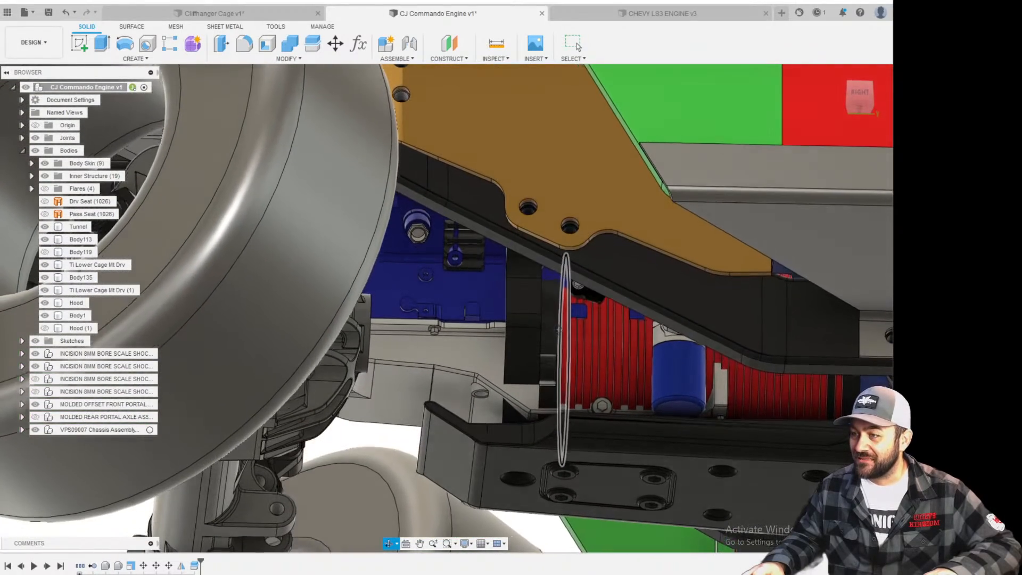
# Split the engine body, Body1, along the top face of the yellow inner panel, extending the splitting tool.
pyautogui.scroll(3, 502, 257)
pyautogui.scroll(-10, 475, 293)
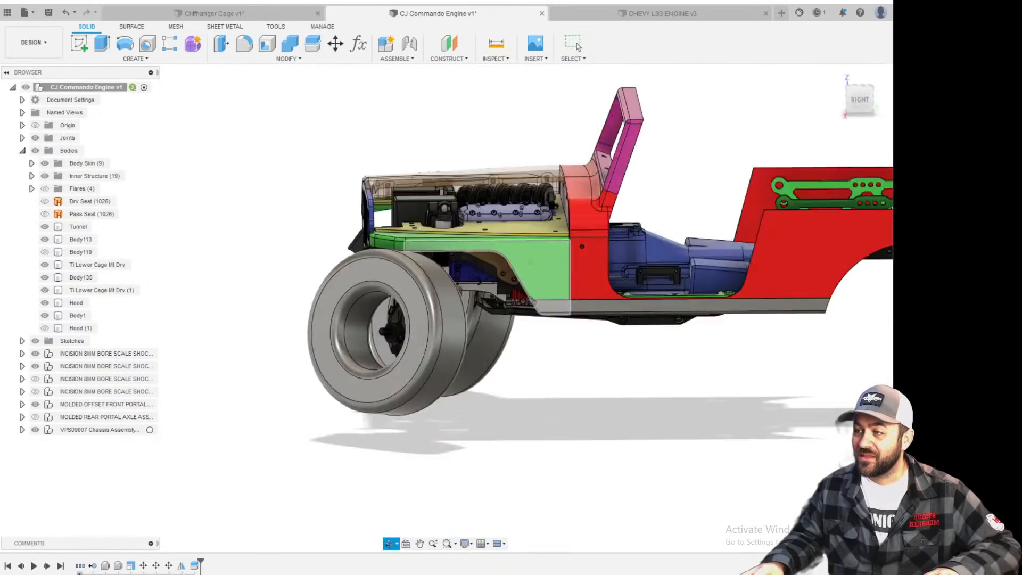
pyautogui.keyDown('shift'); pyautogui.moveTo(530, 262); pyautogui.dragTo(575, 436, button='middle'); pyautogui.keyUp('shift')
pyautogui.scroll(2, 532, 319)
pyautogui.scroll(3, 588, 468)
pyautogui.scroll(-3, 589, 468)
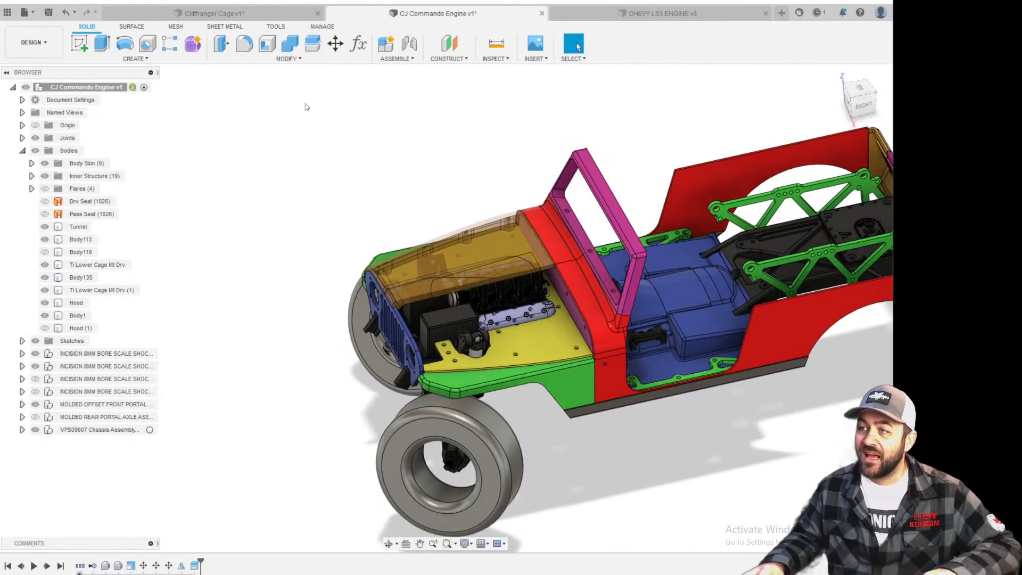
pyautogui.click(311, 42)
pyautogui.scroll(3, 532, 386)
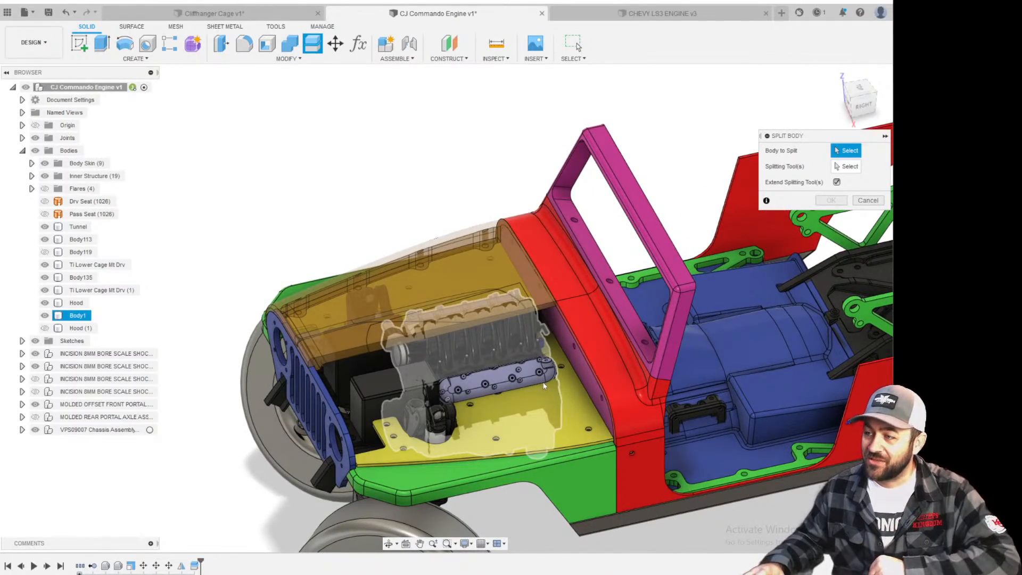
pyautogui.scroll(3, 498, 370)
pyautogui.click(492, 330)
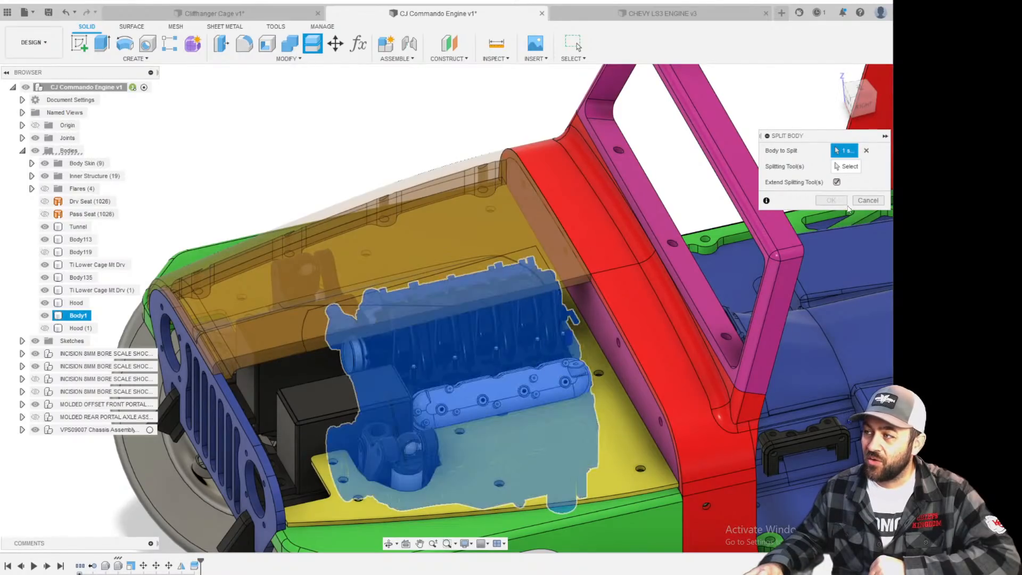
pyautogui.click(845, 166)
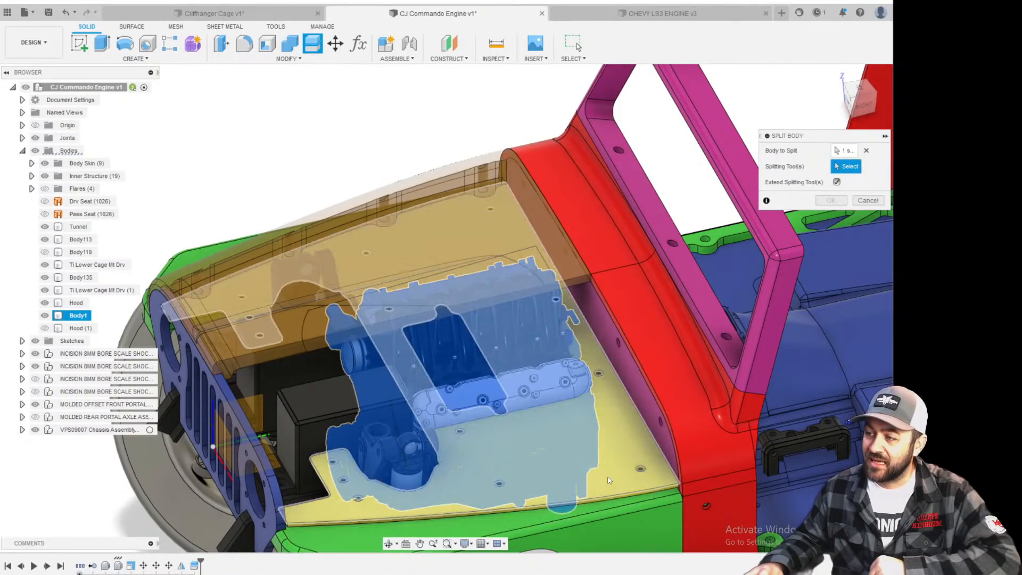
pyautogui.click(691, 464)
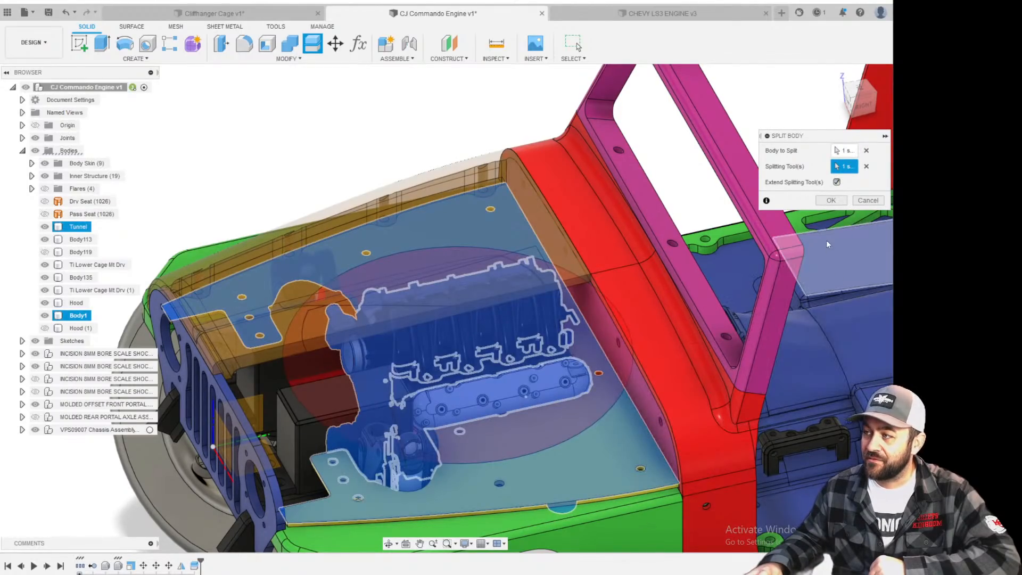
pyautogui.click(831, 201)
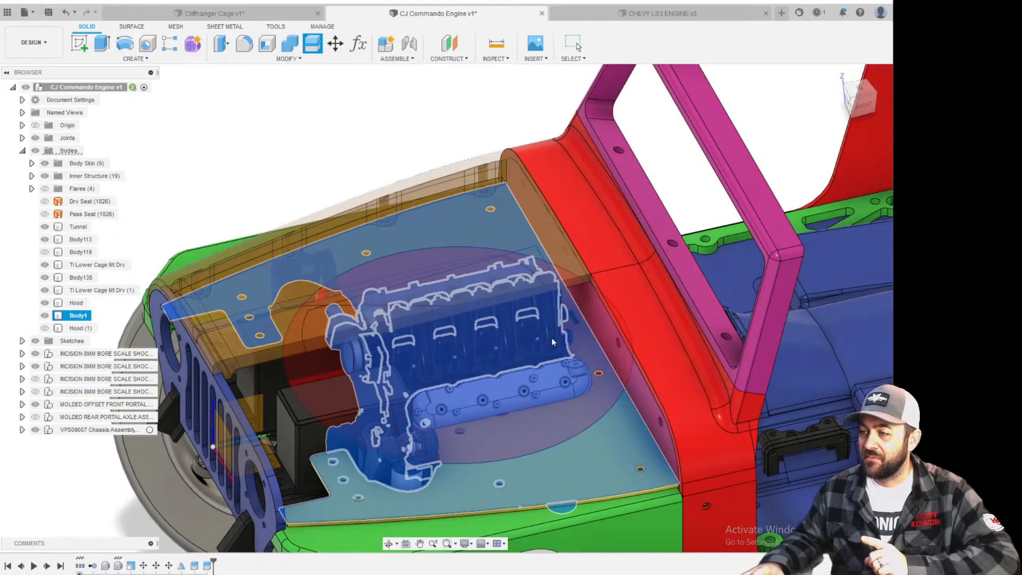
# Start another body split with the lower part of the engine, Body1, as the body to split.
pyautogui.moveTo(459, 408); pyautogui.dragTo(453, 205, button='middle')
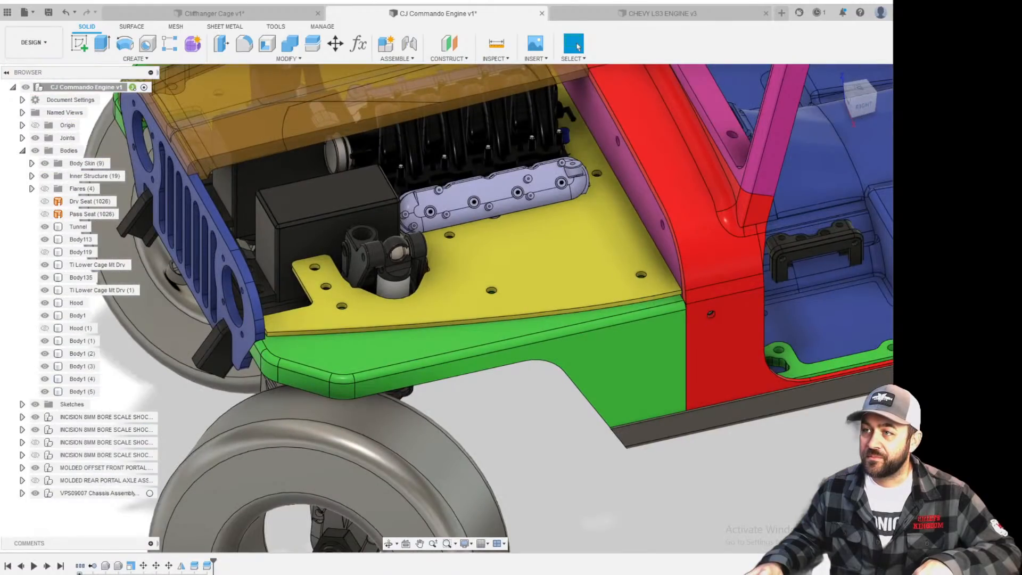
pyautogui.click(313, 42)
pyautogui.click(468, 131)
pyautogui.click(468, 131)
pyautogui.scroll(-3, 475, 254)
pyautogui.keyDown('shift'); pyautogui.moveTo(476, 256); pyautogui.dragTo(386, 157, button='middle'); pyautogui.keyUp('shift')
pyautogui.scroll(4, 476, 353)
pyautogui.click(475, 353)
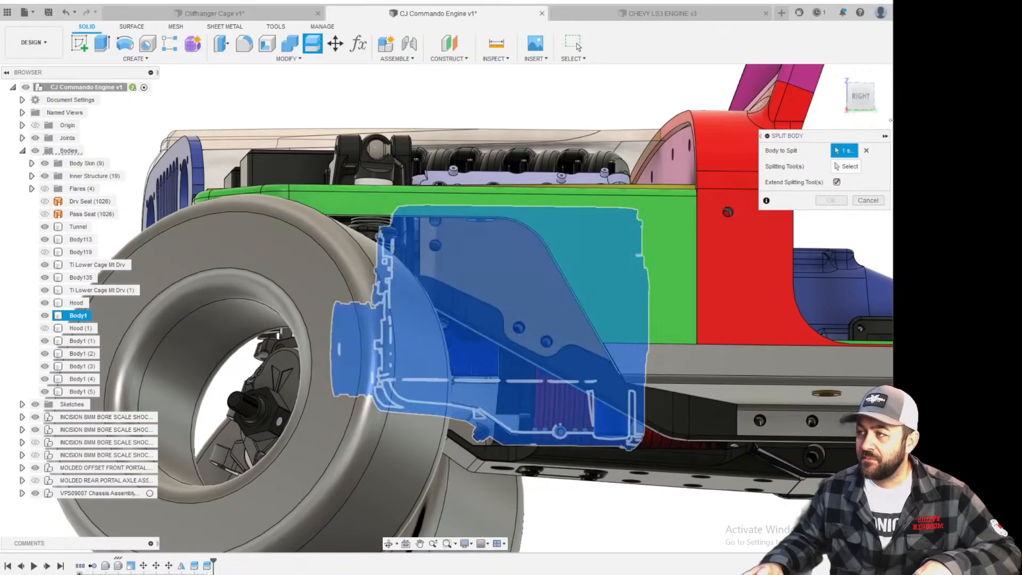
# Split lower Body1 along the transmission's flat face beside the gears, checking the cutting plane from above and from the side.
pyautogui.click(848, 166)
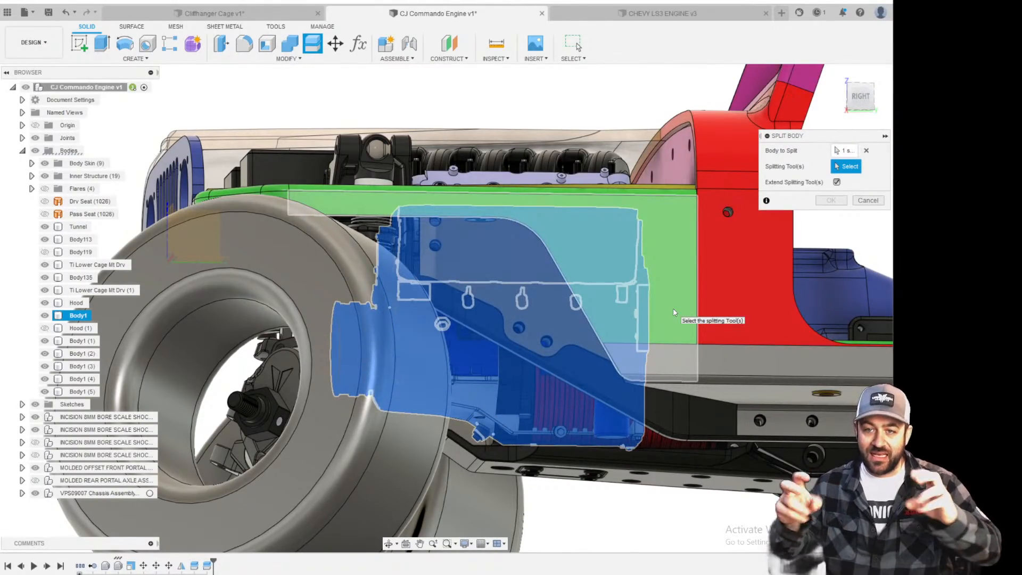
pyautogui.keyDown('shift'); pyautogui.moveTo(697, 408); pyautogui.dragTo(601, 298, button='middle'); pyautogui.keyUp('shift')
pyautogui.scroll(3, 562, 290)
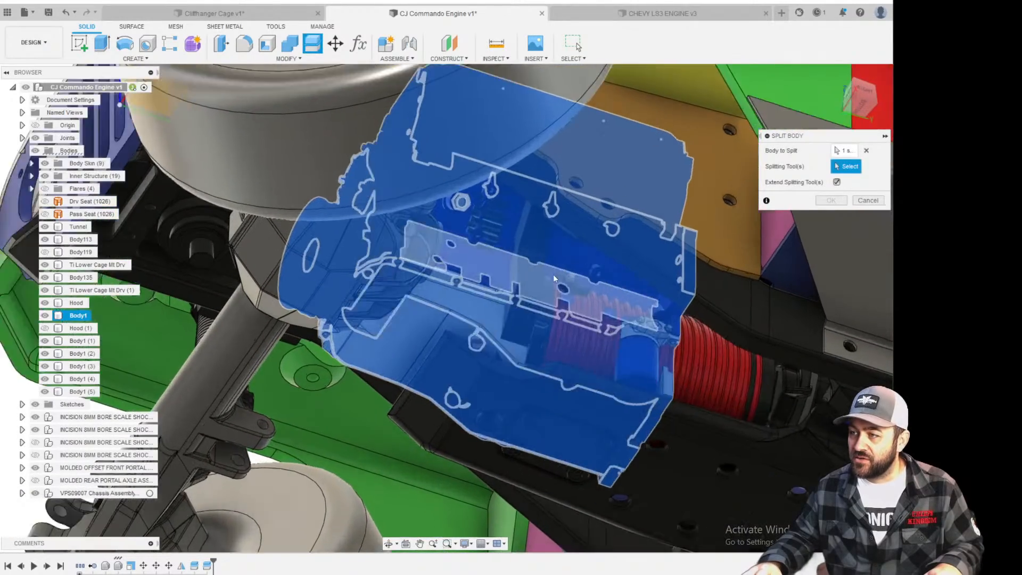
pyautogui.scroll(5, 440, 212)
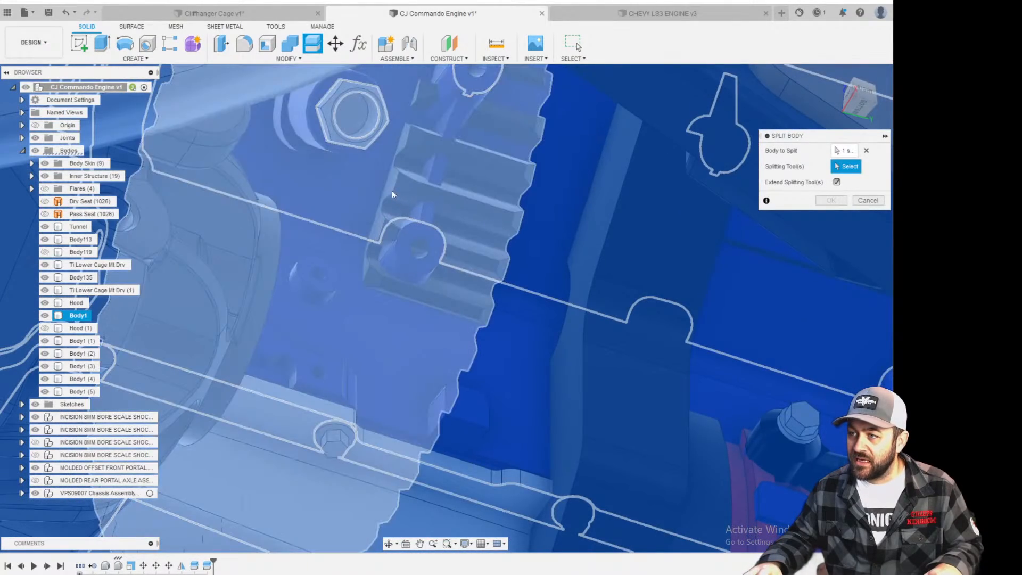
pyautogui.scroll(-8, 392, 203)
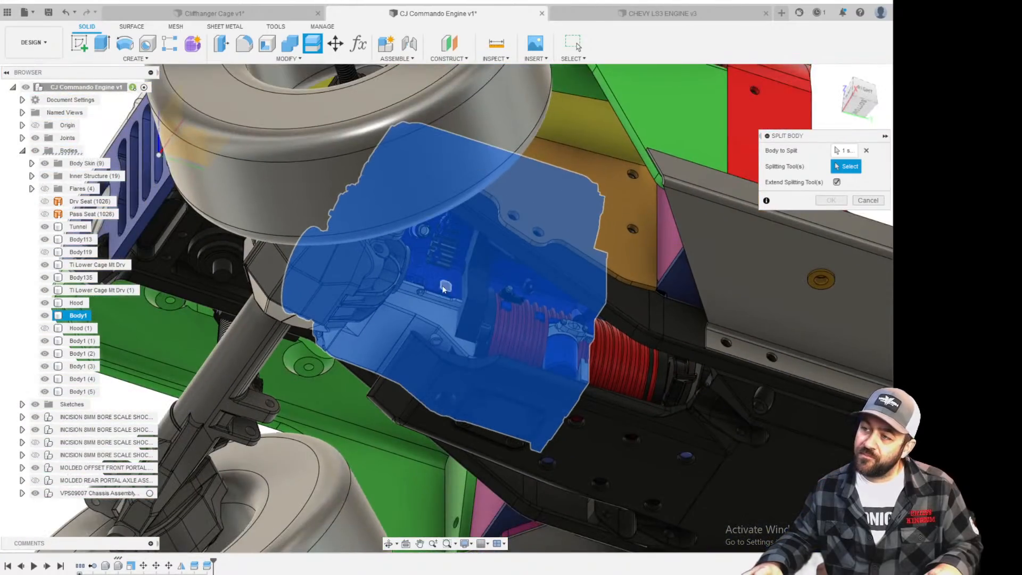
pyautogui.scroll(8, 440, 277)
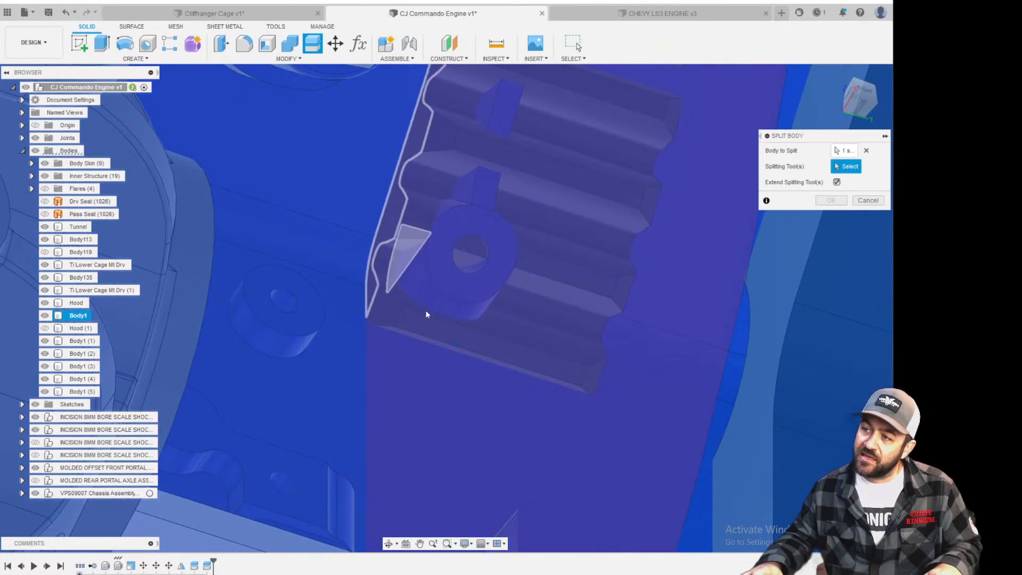
pyautogui.click(425, 314)
pyautogui.scroll(-5, 431, 306)
pyautogui.scroll(-10, 433, 306)
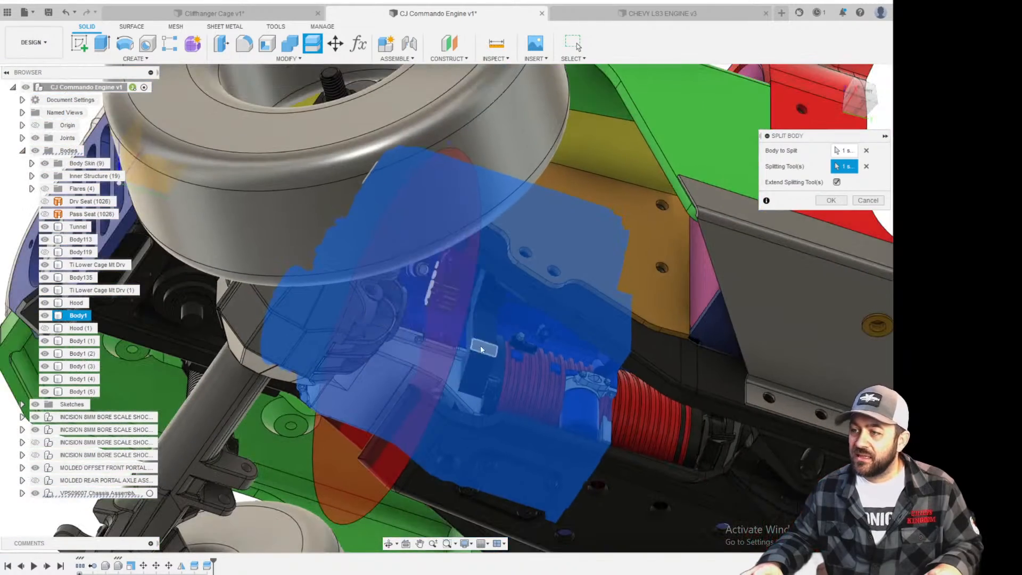
pyautogui.press('Return')
pyautogui.keyDown('shift'); pyautogui.moveTo(474, 390); pyautogui.dragTo(528, 452, button='middle'); pyautogui.keyUp('shift')
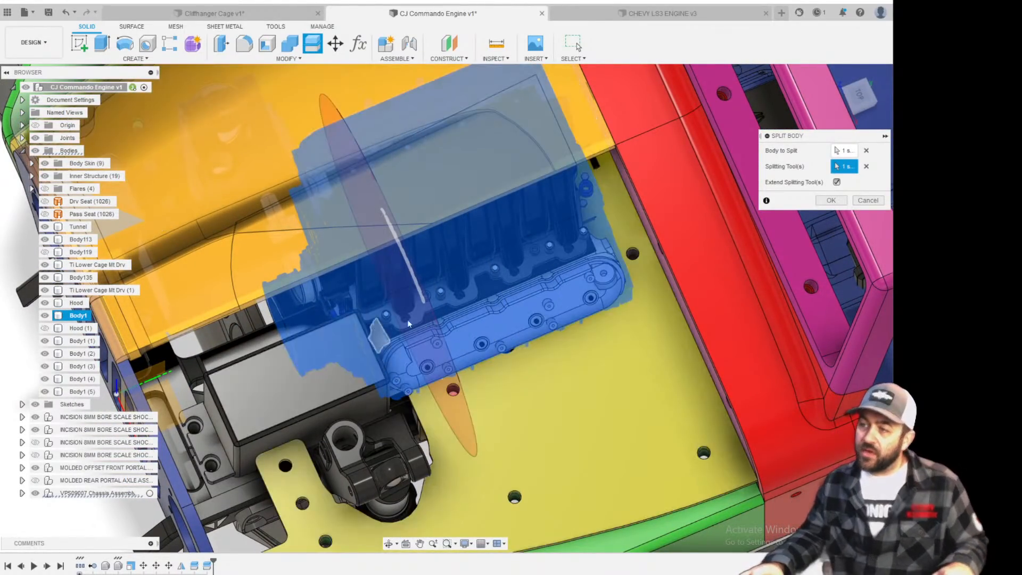
pyautogui.scroll(-4, 468, 306)
pyautogui.keyDown('shift'); pyautogui.moveTo(477, 304); pyautogui.dragTo(461, 250, button='middle'); pyautogui.keyUp('shift')
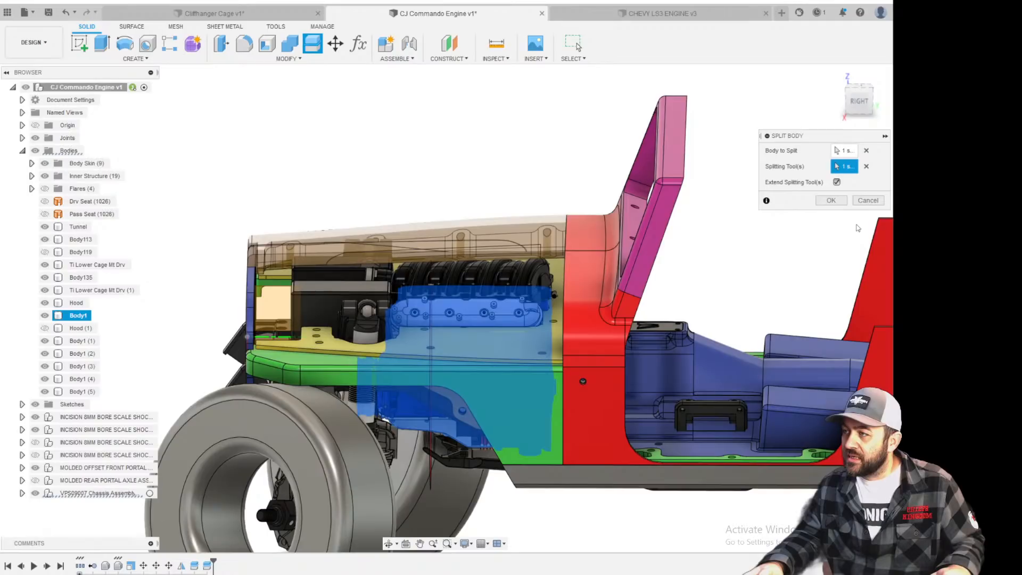
pyautogui.click(831, 200)
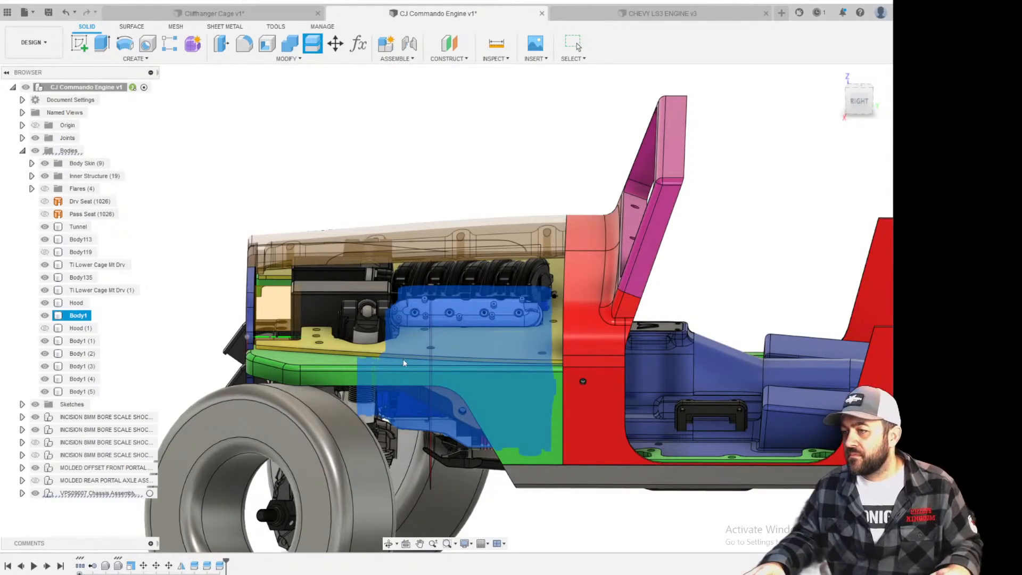
# Identify the rear piece of the split lower engine from beneath the chassis and hide Body1.
pyautogui.scroll(8, 439, 446)
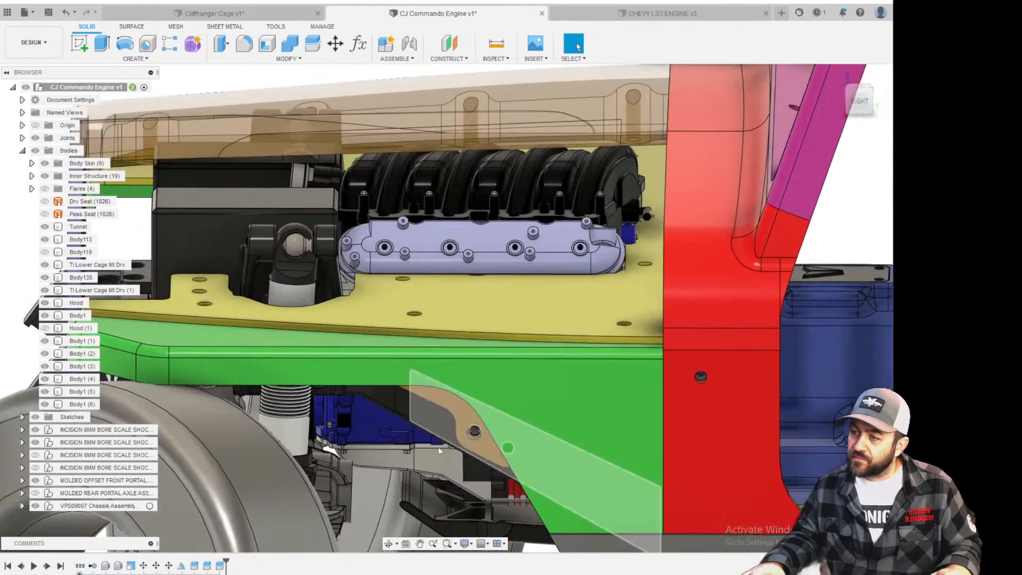
pyautogui.keyDown('shift'); pyautogui.moveTo(445, 386); pyautogui.dragTo(446, 374, button='middle'); pyautogui.keyUp('shift')
pyautogui.moveTo(462, 495); pyautogui.dragTo(466, 209, button='middle')
pyautogui.scroll(2, 416, 247)
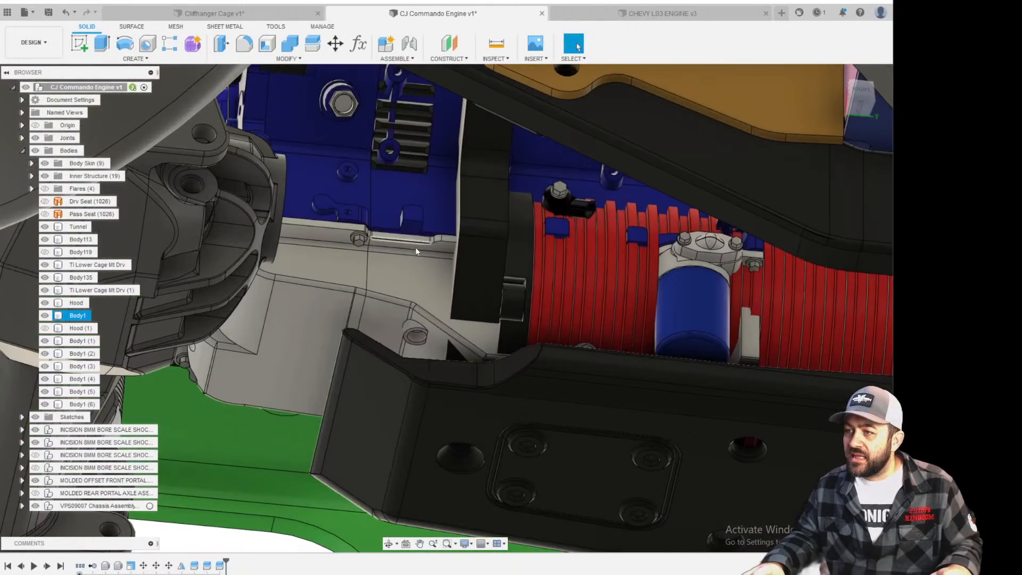
pyautogui.click(416, 274)
pyautogui.scroll(-5, 414, 271)
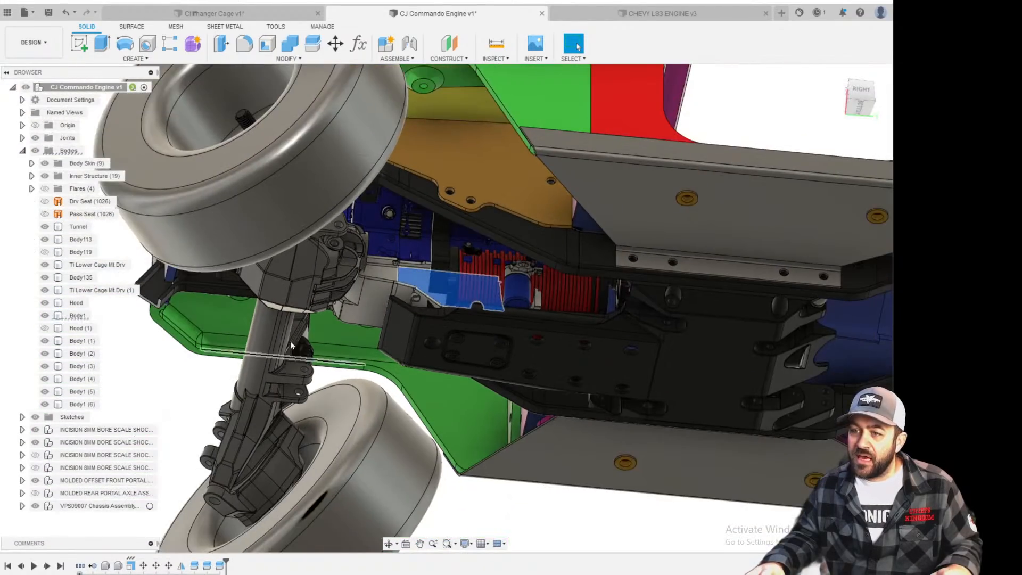
pyautogui.scroll(4, 440, 271)
pyautogui.click(419, 237)
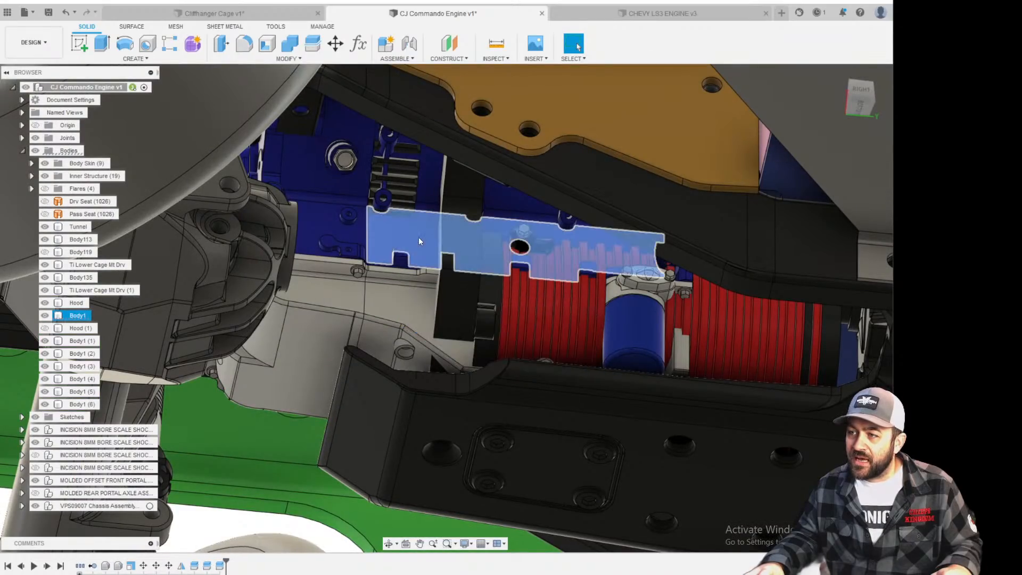
pyautogui.click(78, 316)
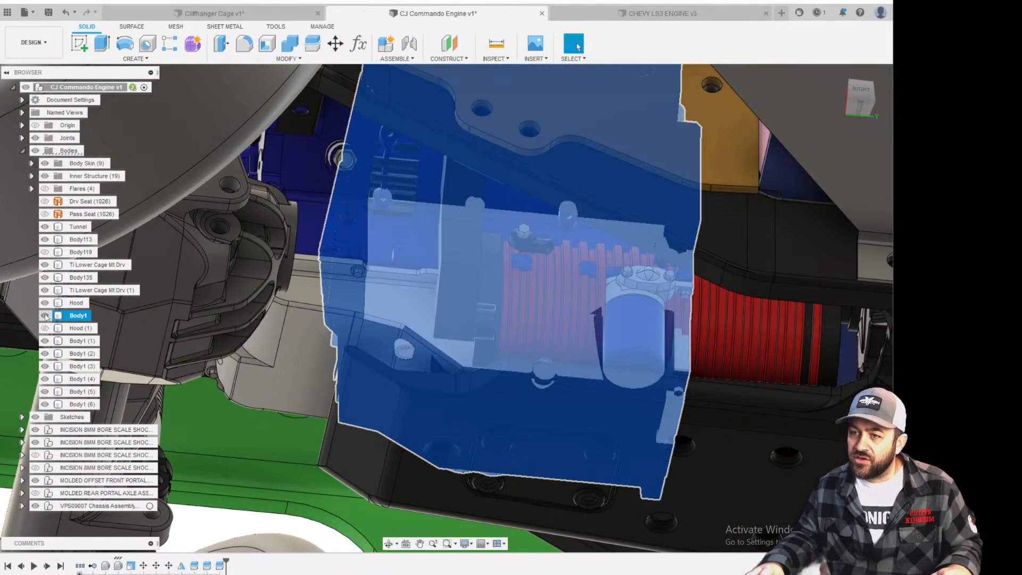
pyautogui.scroll(-6, 397, 305)
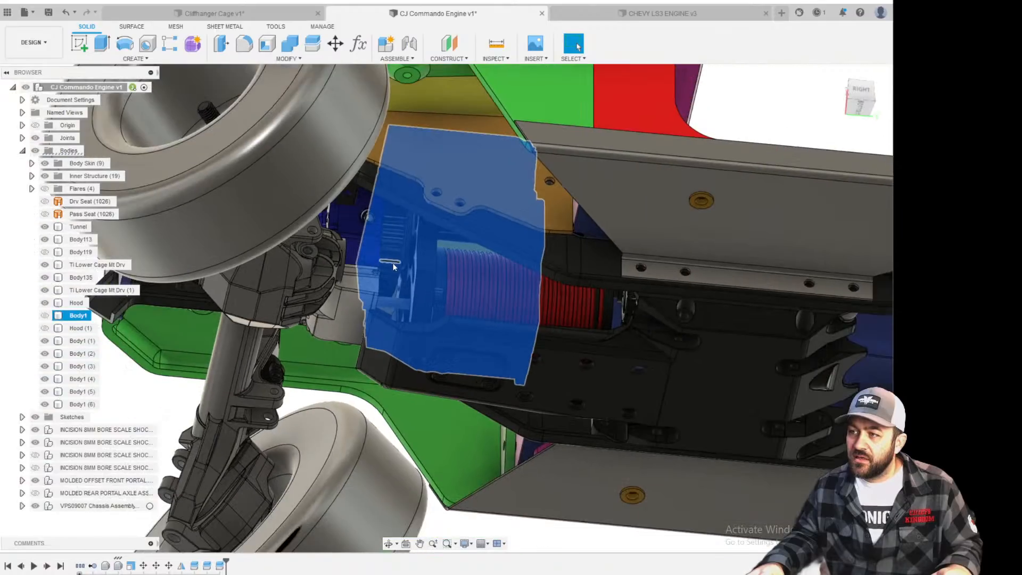
# Clear the selection and inspect the exposed gears against the cut edge of the front engine piece from beneath.
pyautogui.click(244, 365)
pyautogui.scroll(6, 349, 247)
pyautogui.keyDown('shift'); pyautogui.moveTo(366, 319); pyautogui.dragTo(345, 308, button='middle'); pyautogui.keyUp('shift')
pyautogui.scroll(5, 357, 309)
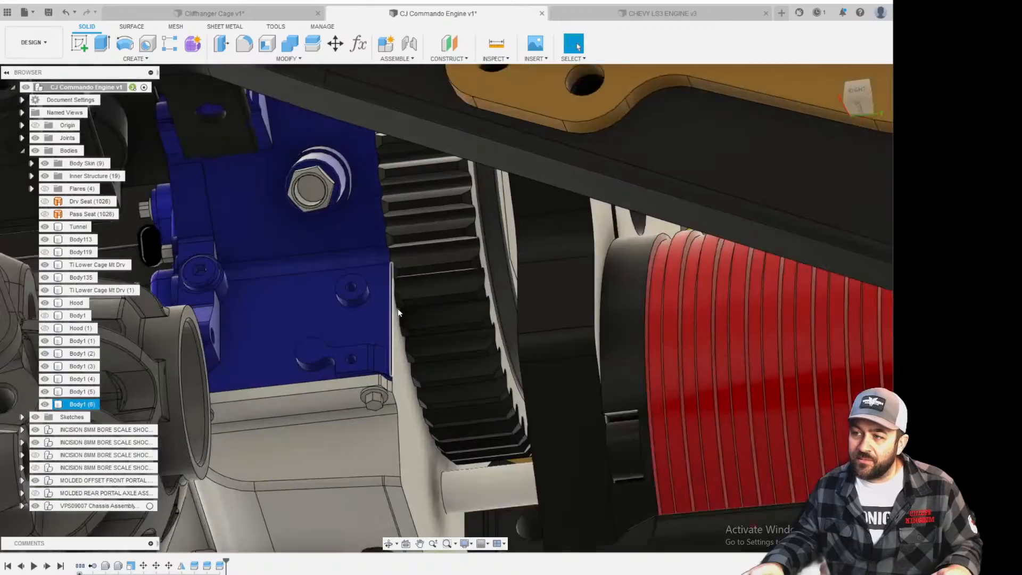
pyautogui.moveTo(418, 372); pyautogui.dragTo(555, 390, button='middle')
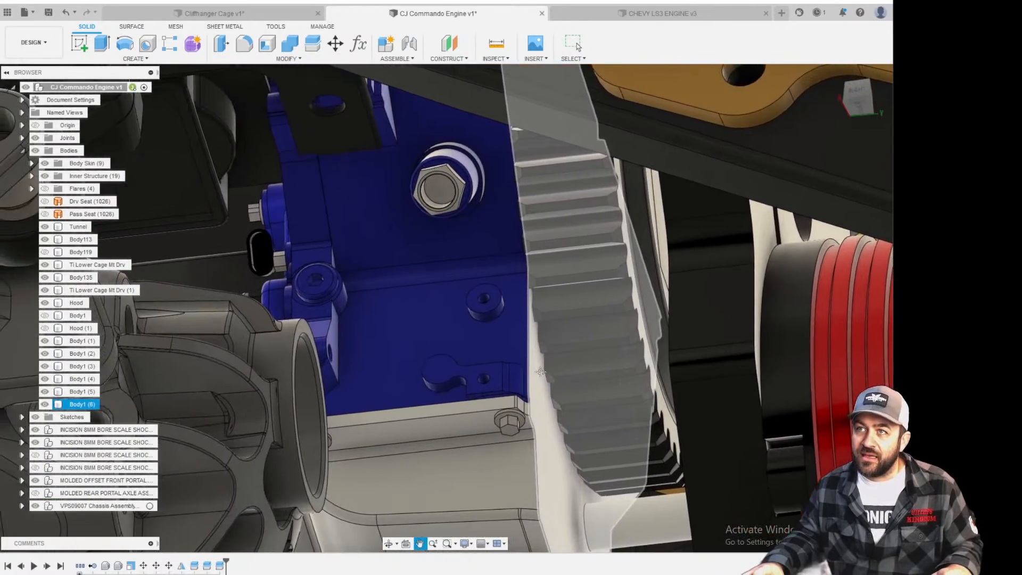
# Inspect the valve cover, shock mount and inner panel from above and from the vehicle's side.
pyautogui.scroll(-4, 527, 375)
pyautogui.scroll(-4, 526, 462)
pyautogui.keyDown('shift'); pyautogui.moveTo(554, 435); pyautogui.dragTo(543, 463, button='middle'); pyautogui.keyUp('shift')
pyautogui.scroll(4, 518, 411)
pyautogui.keyDown('shift'); pyautogui.moveTo(518, 412); pyautogui.dragTo(538, 493, button='middle'); pyautogui.keyUp('shift')
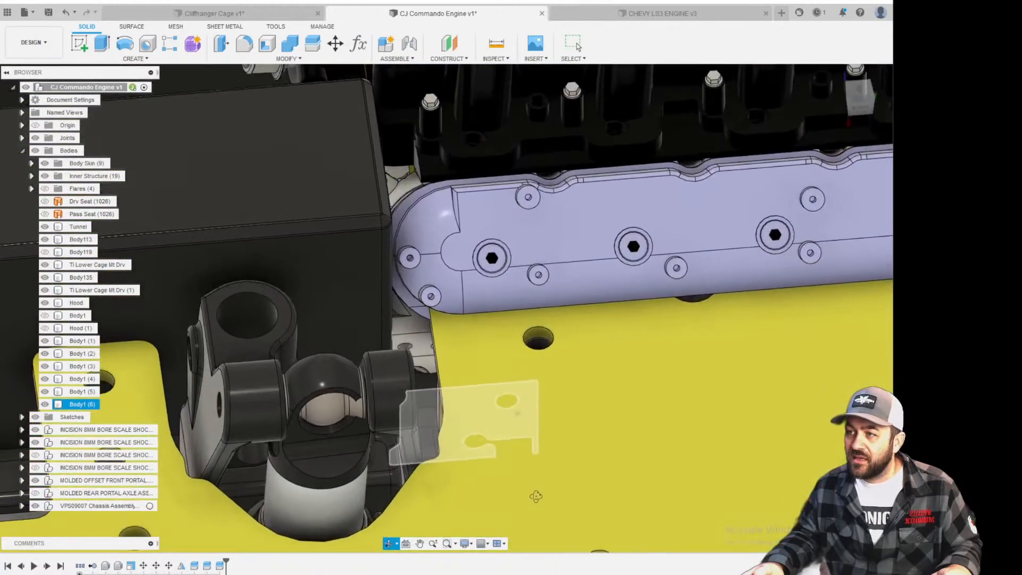
pyautogui.scroll(-3, 537, 479)
pyautogui.moveTo(586, 303); pyautogui.dragTo(503, 353, button='middle')
pyautogui.scroll(-4, 542, 350)
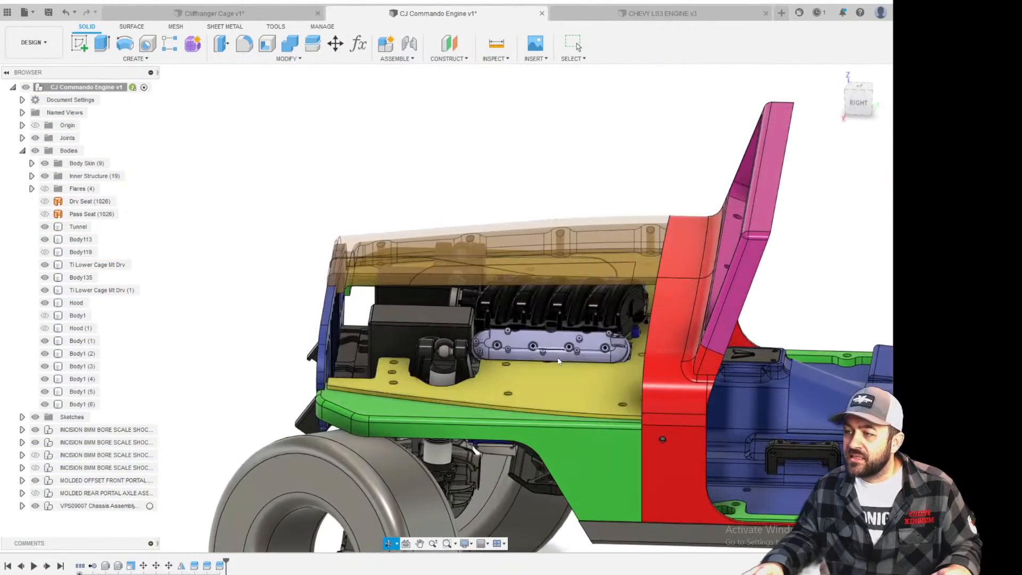
# Remove Body1 (1), the small blue cylinder behind the valve cover.
pyautogui.scroll(7, 692, 338)
pyautogui.scroll(3, 625, 302)
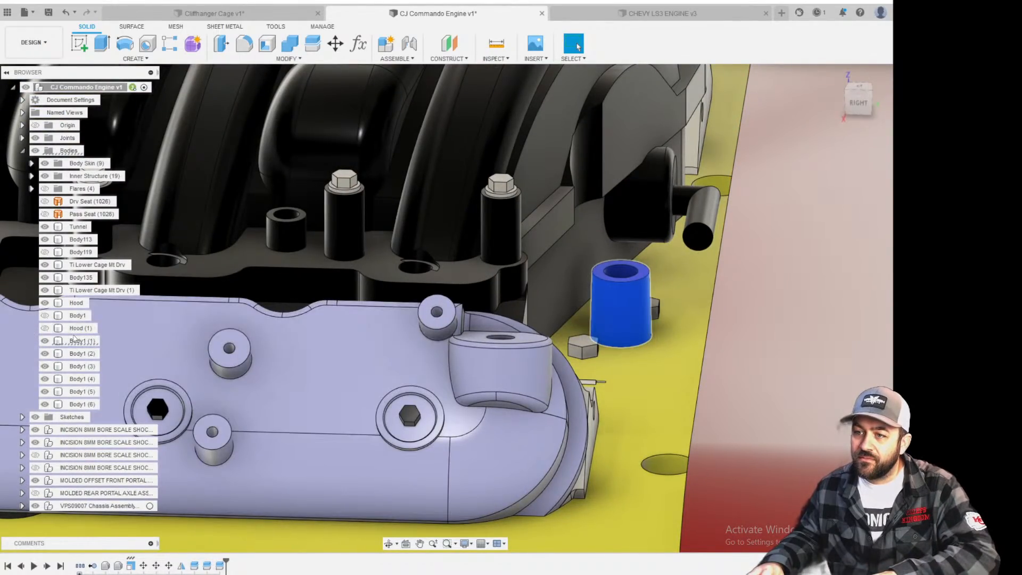
pyautogui.rightClick(78, 345)
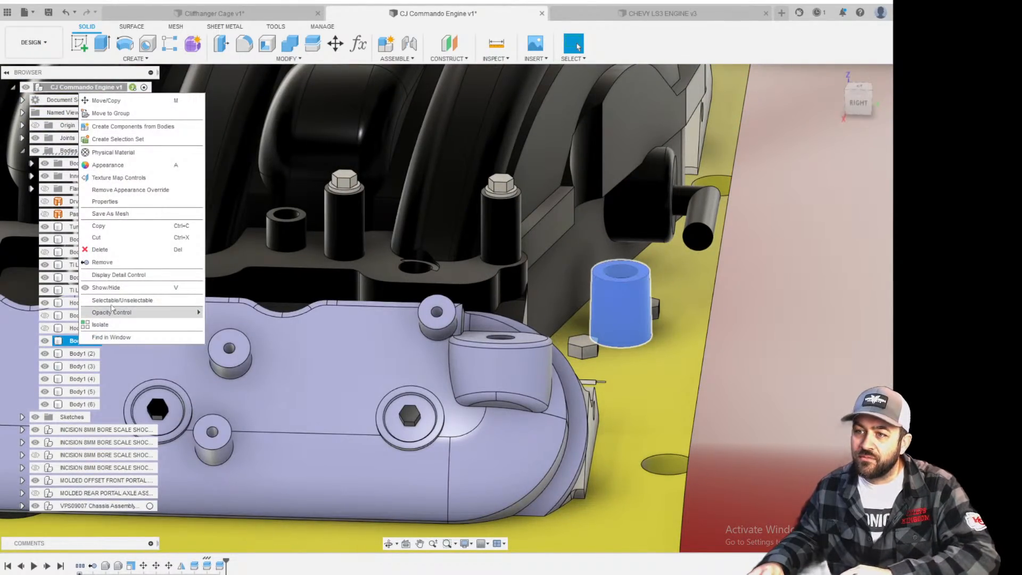
pyautogui.click(102, 263)
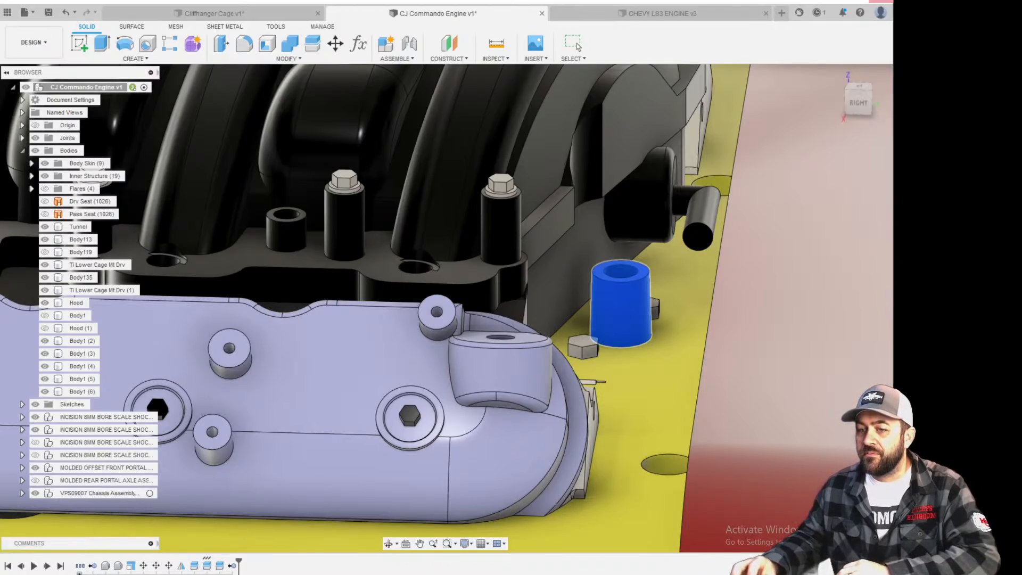
# Hide the Body Skin and Inner Structure body groups to expose the upper engine.
pyautogui.scroll(-10, 359, 334)
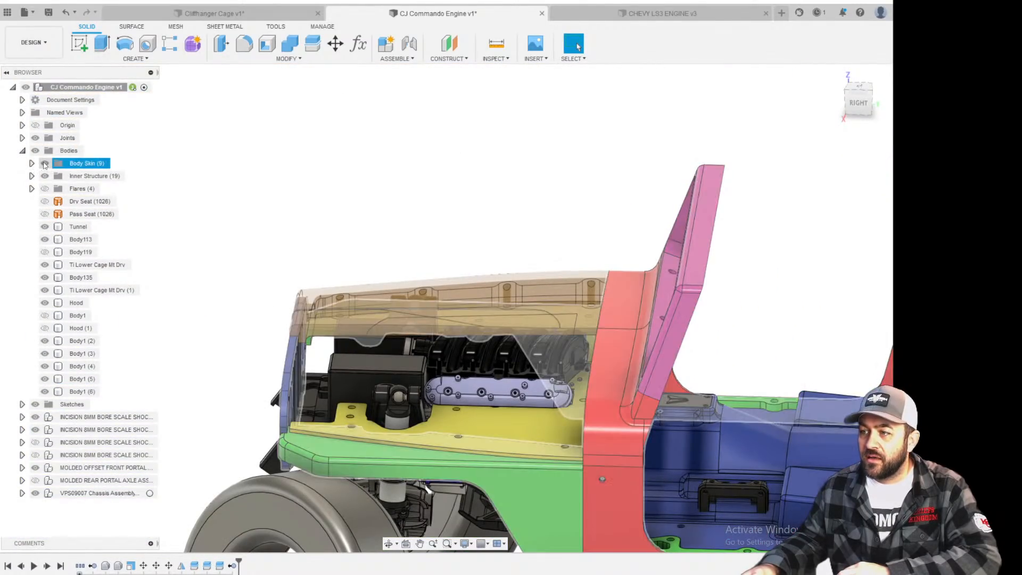
pyautogui.click(45, 163)
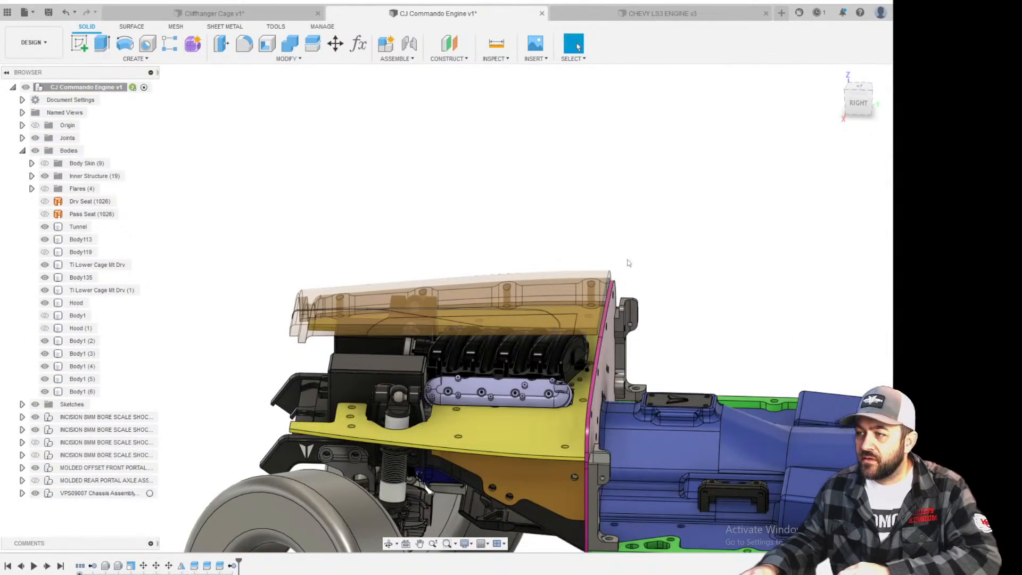
pyautogui.scroll(8, 574, 367)
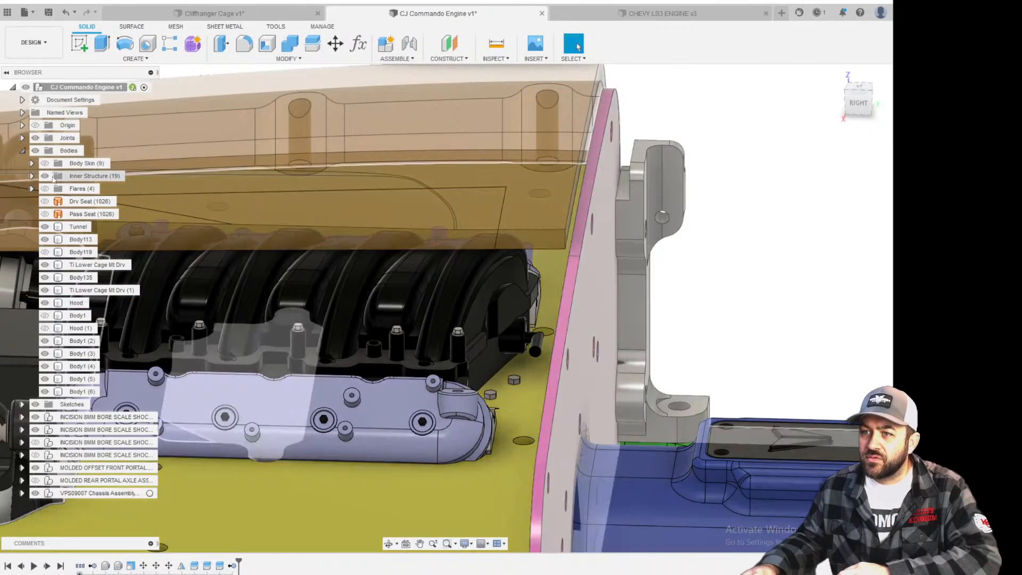
pyautogui.click(44, 176)
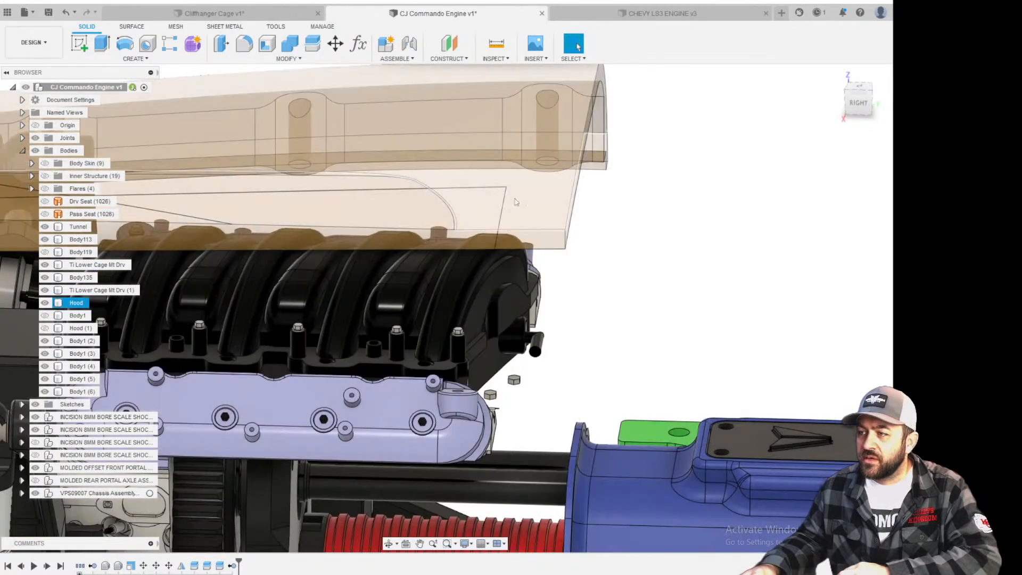
# Remove Body1 (2) and Body1 (4), the two loose hexagonal bolt heads behind the intake manifold.
pyautogui.scroll(10, 540, 427)
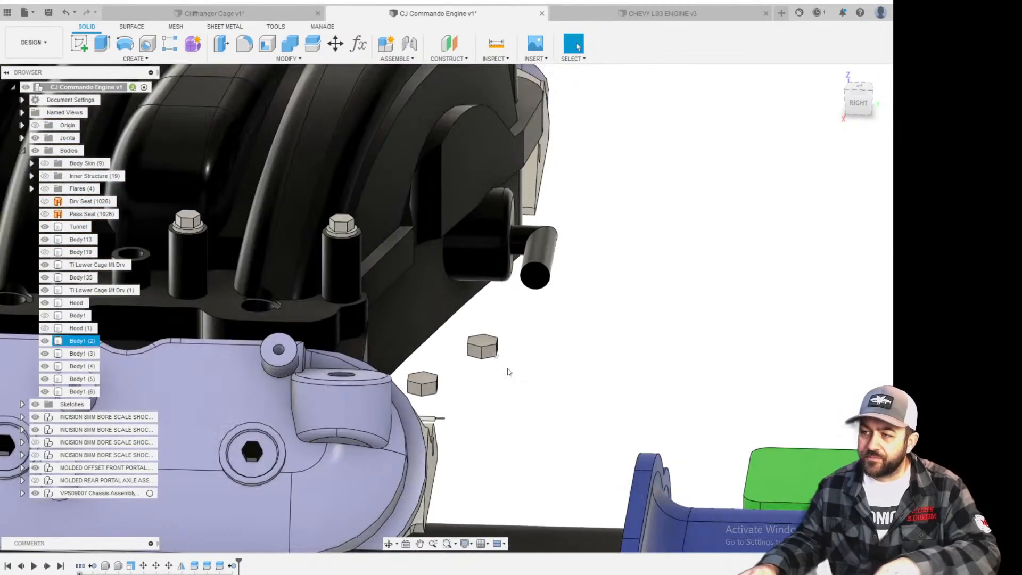
pyautogui.scroll(-4, 560, 419)
pyautogui.keyDown('shift'); pyautogui.moveTo(607, 365); pyautogui.dragTo(484, 344, button='middle'); pyautogui.keyUp('shift')
pyautogui.scroll(7, 452, 340)
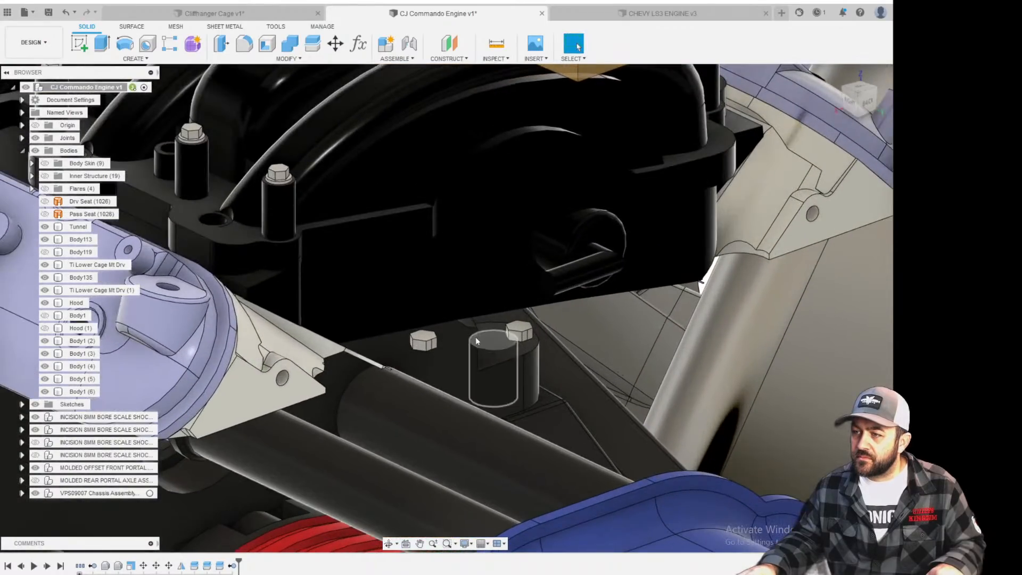
pyautogui.click(408, 339)
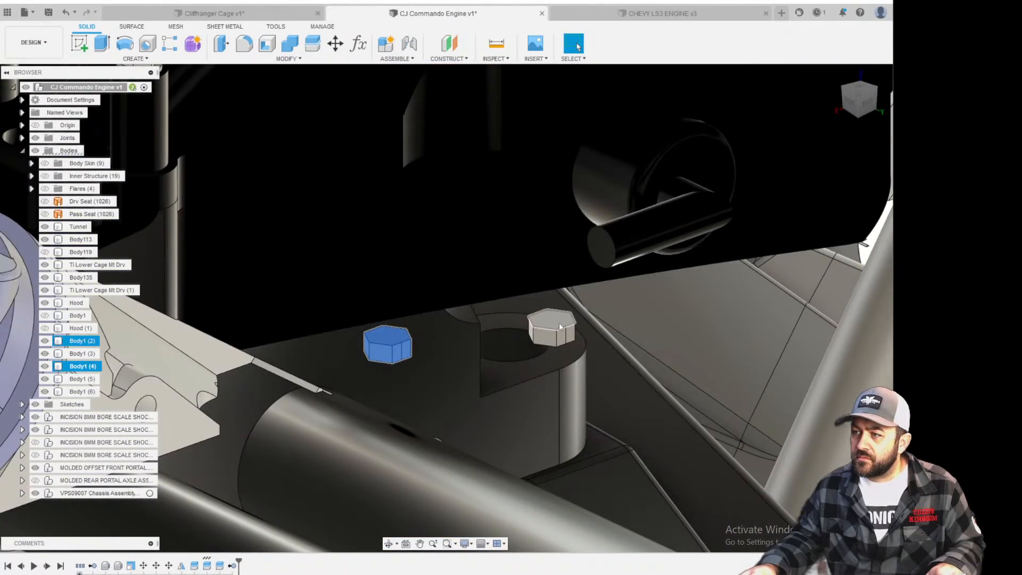
pyautogui.keyDown('ctrl'); pyautogui.click(78, 344); pyautogui.keyUp('ctrl')
pyautogui.rightClick(80, 344)
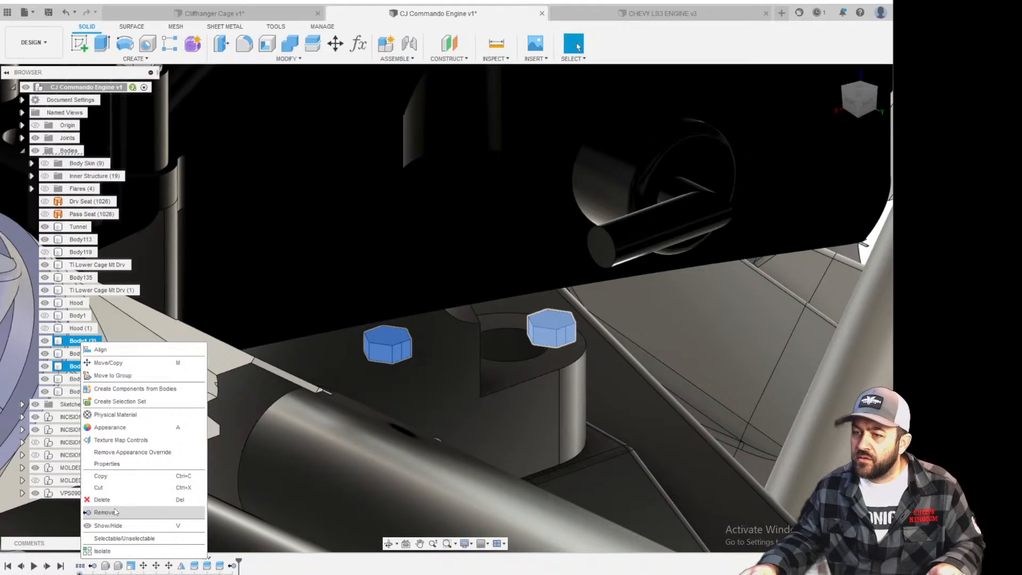
pyautogui.click(115, 512)
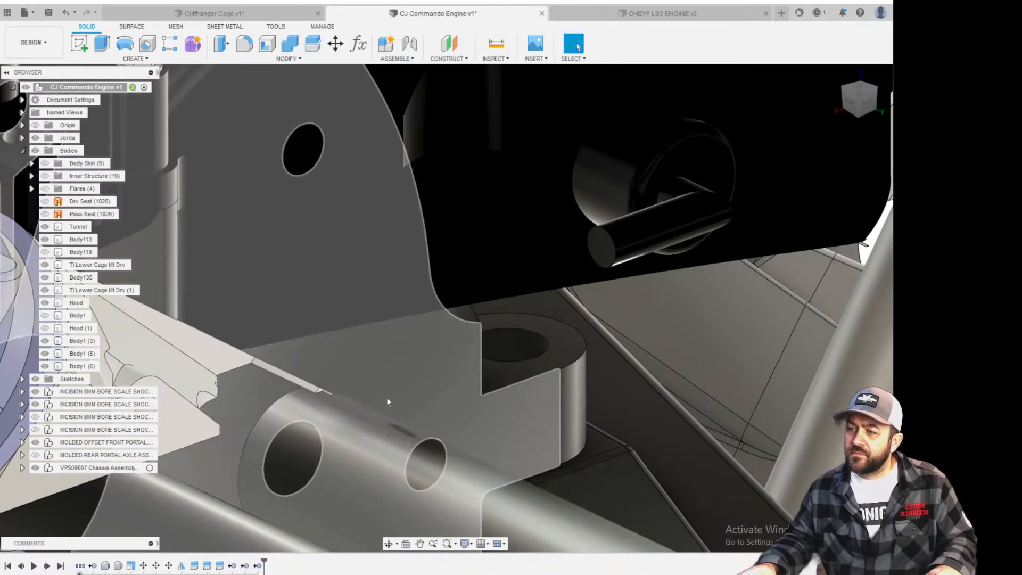
# Examine the small hexagonal pieces up close and check which engine pieces the remaining Body1 entries represent.
pyautogui.scroll(-6, 404, 386)
pyautogui.keyDown('shift'); pyautogui.moveTo(604, 264); pyautogui.dragTo(647, 255, button='middle'); pyautogui.keyUp('shift')
pyautogui.scroll(10, 499, 244)
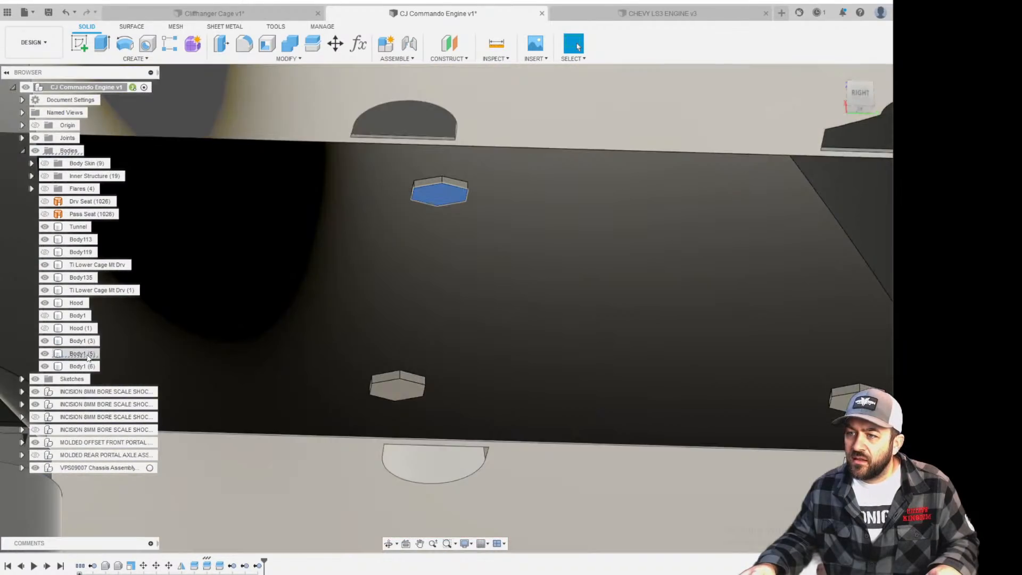
pyautogui.click(86, 354)
pyautogui.scroll(-7, 523, 205)
pyautogui.click(732, 184)
# Inspect the front engine piece and the narrow blue sliver beside the transmission gears up close.
pyautogui.moveTo(606, 178)
pyautogui.keyDown('shift'); pyautogui.mouseDown(button='middle')
pyautogui.moveTo(599, 168)
pyautogui.moveTo(586, 183)
pyautogui.moveTo(596, 190)
pyautogui.mouseUp(button='middle'); pyautogui.keyUp('shift')
pyautogui.scroll(6, 373, 234)
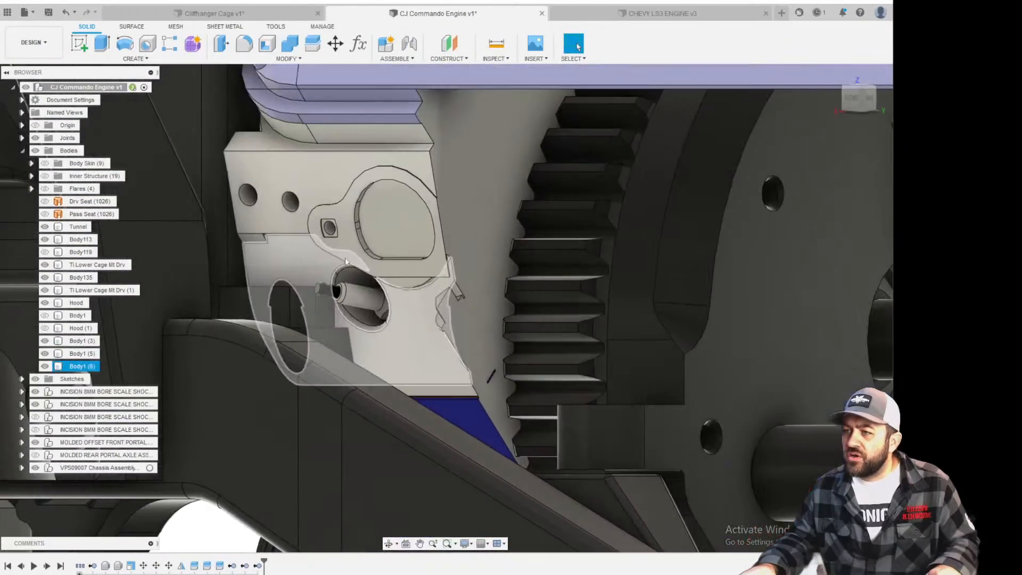
pyautogui.scroll(4, 410, 235)
pyautogui.scroll(-5, 509, 267)
pyautogui.keyDown('shift'); pyautogui.moveTo(554, 302); pyautogui.dragTo(562, 358, button='middle'); pyautogui.keyUp('shift')
pyautogui.scroll(10, 562, 358)
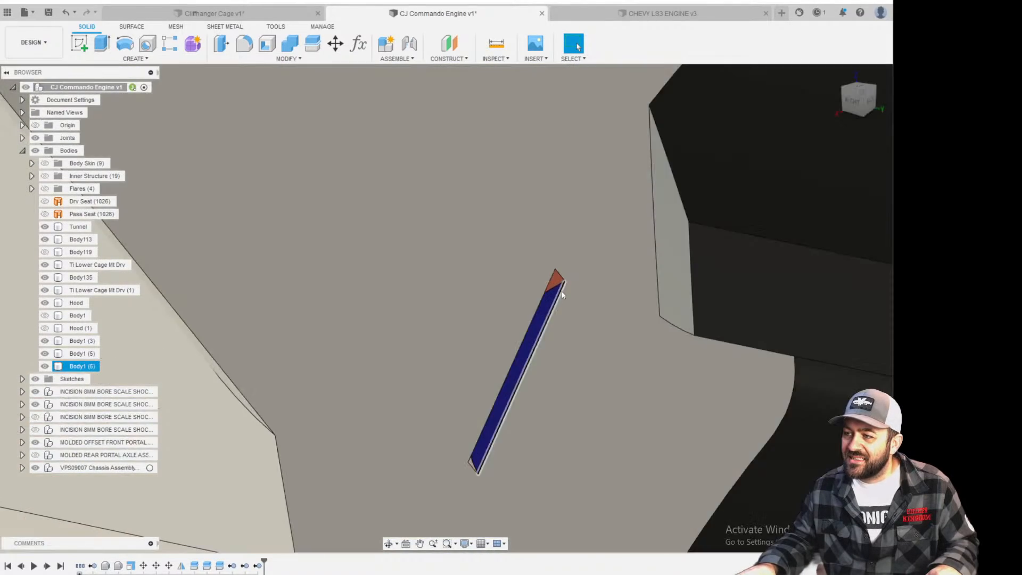
pyautogui.keyDown('shift'); pyautogui.moveTo(542, 287); pyautogui.dragTo(526, 300, button='middle'); pyautogui.keyUp('shift')
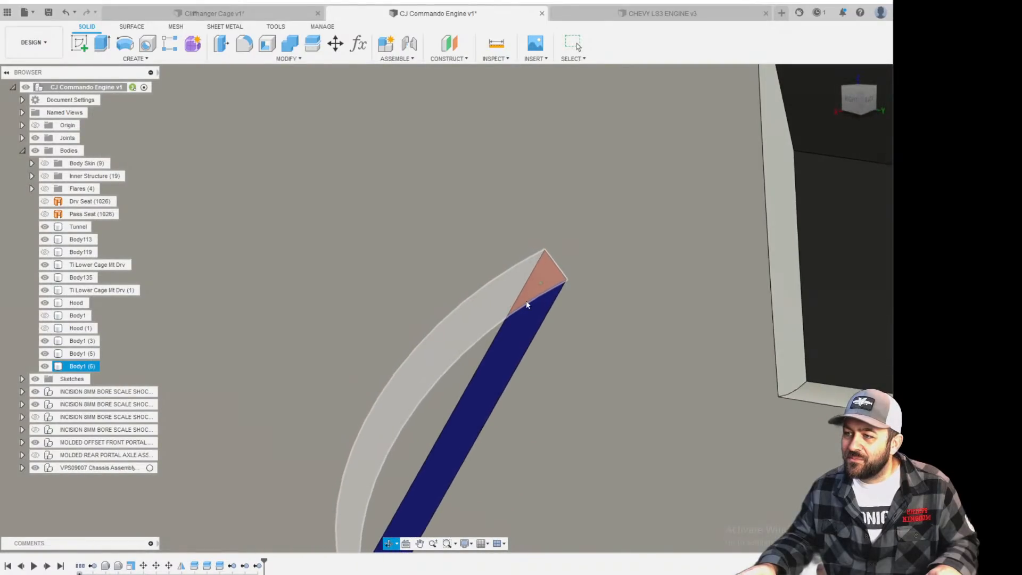
pyautogui.scroll(-4, 542, 328)
pyautogui.scroll(-10, 545, 331)
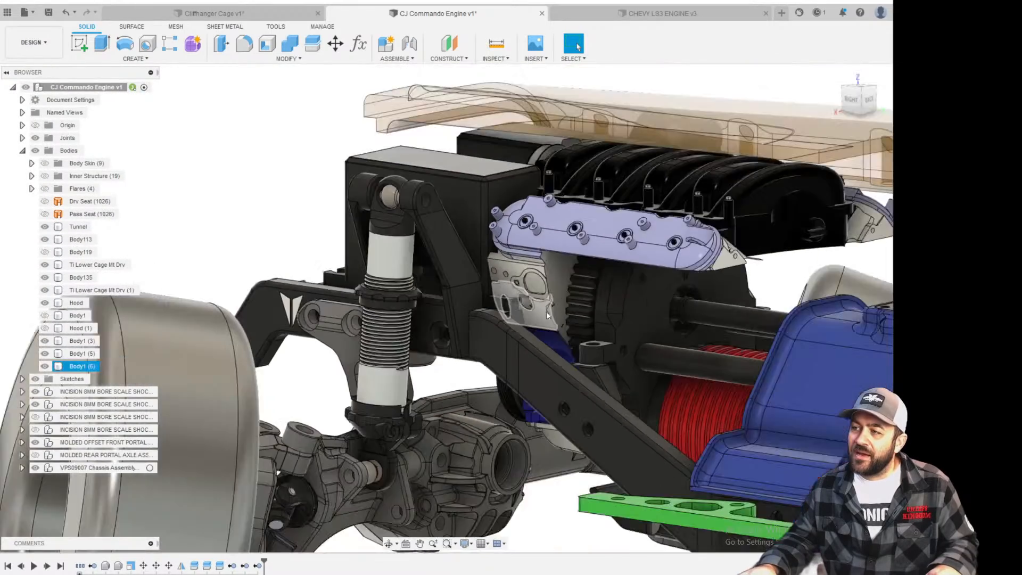
pyautogui.scroll(-2, 547, 314)
# Inspect the engine's fit beneath the hood from the rear and the opposite side of the vehicle.
pyautogui.keyDown('shift'); pyautogui.moveTo(549, 314); pyautogui.dragTo(808, 251, button='middle'); pyautogui.keyUp('shift')
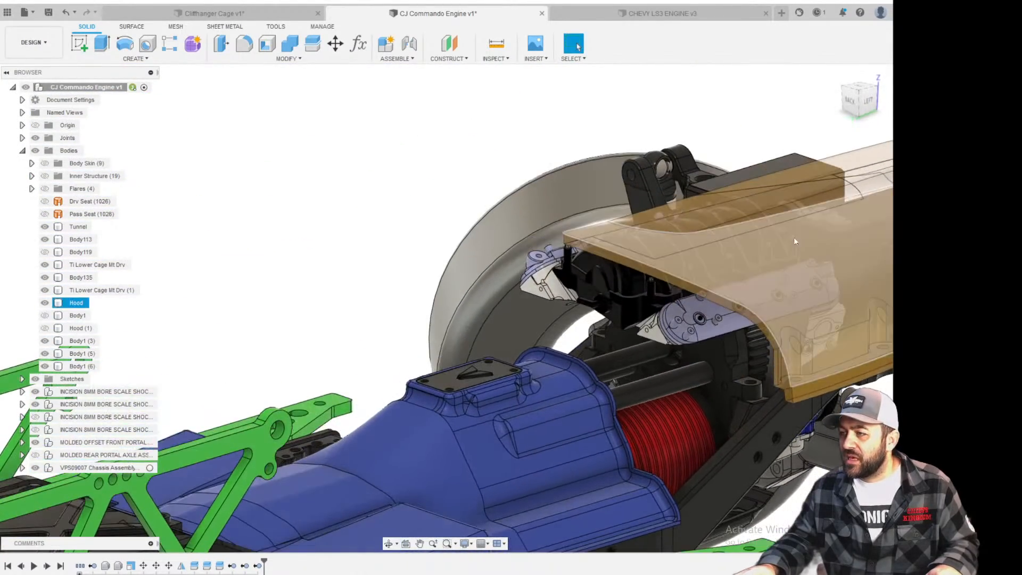
pyautogui.scroll(4, 682, 327)
pyautogui.scroll(2, 681, 327)
pyautogui.moveTo(681, 327); pyautogui.dragTo(622, 228, button='middle')
pyautogui.keyDown('shift'); pyautogui.moveTo(646, 263); pyautogui.dragTo(698, 197, button='middle'); pyautogui.keyUp('shift')
pyautogui.moveTo(791, 309); pyautogui.dragTo(630, 207, button='middle')
pyautogui.scroll(-3, 663, 256)
pyautogui.scroll(4, 637, 260)
pyautogui.keyDown('shift'); pyautogui.moveTo(636, 260); pyautogui.dragTo(611, 276, button='middle'); pyautogui.keyUp('shift')
pyautogui.scroll(-3, 612, 276)
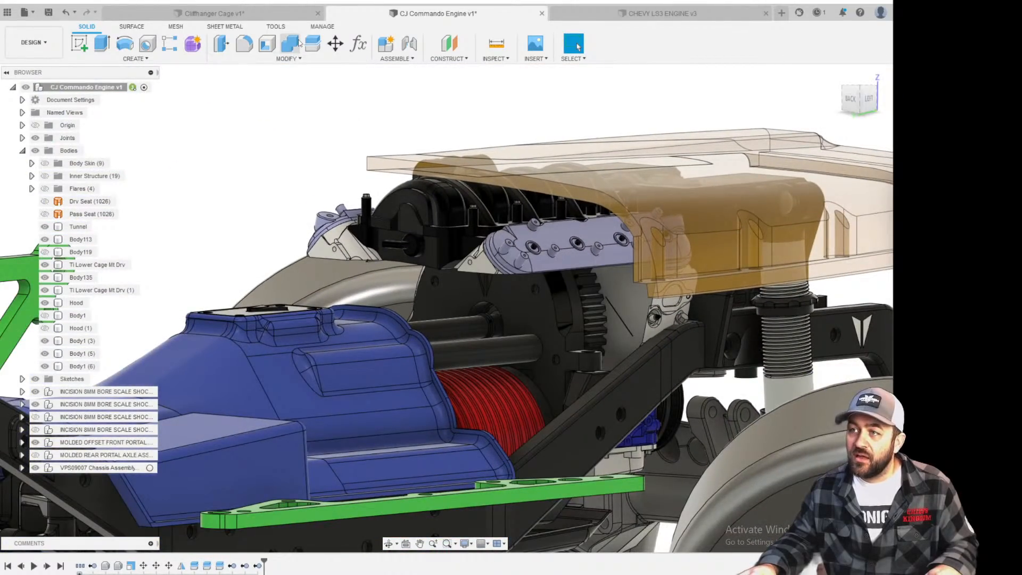
# Combine the upper engine body with the front lower engine piece using the Join operation with Keep Tools enabled.
pyautogui.click(297, 43)
pyautogui.scroll(5, 642, 349)
pyautogui.scroll(-3, 612, 319)
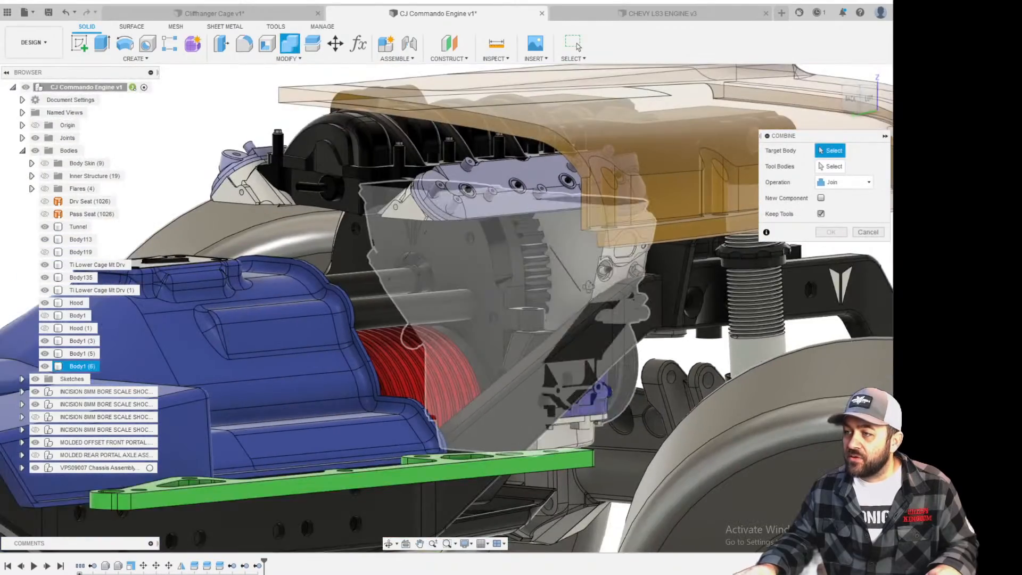
pyautogui.keyDown('shift'); pyautogui.moveTo(589, 286); pyautogui.dragTo(548, 263, button='middle'); pyautogui.keyUp('shift')
pyautogui.click(347, 171)
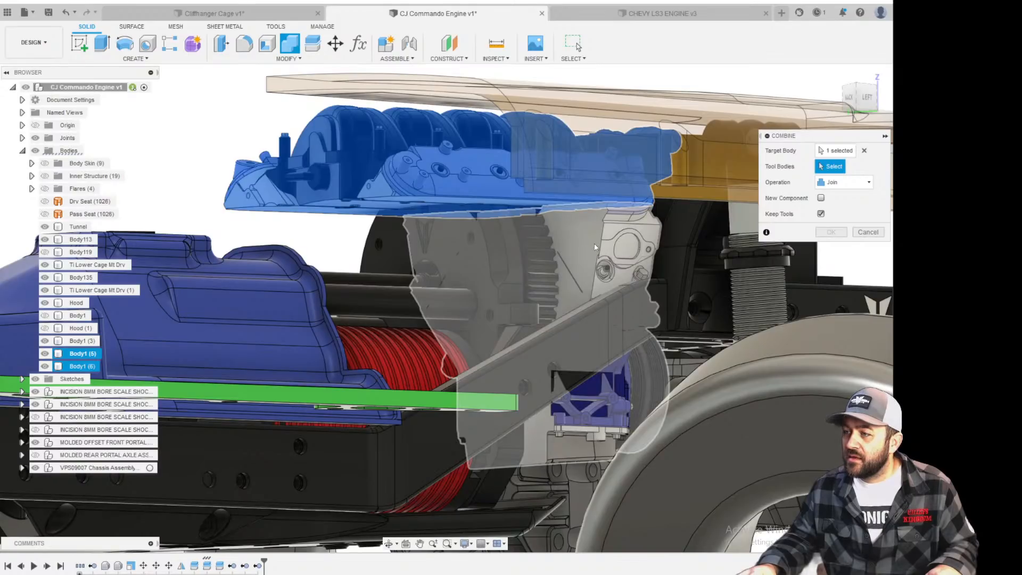
pyautogui.click(651, 305)
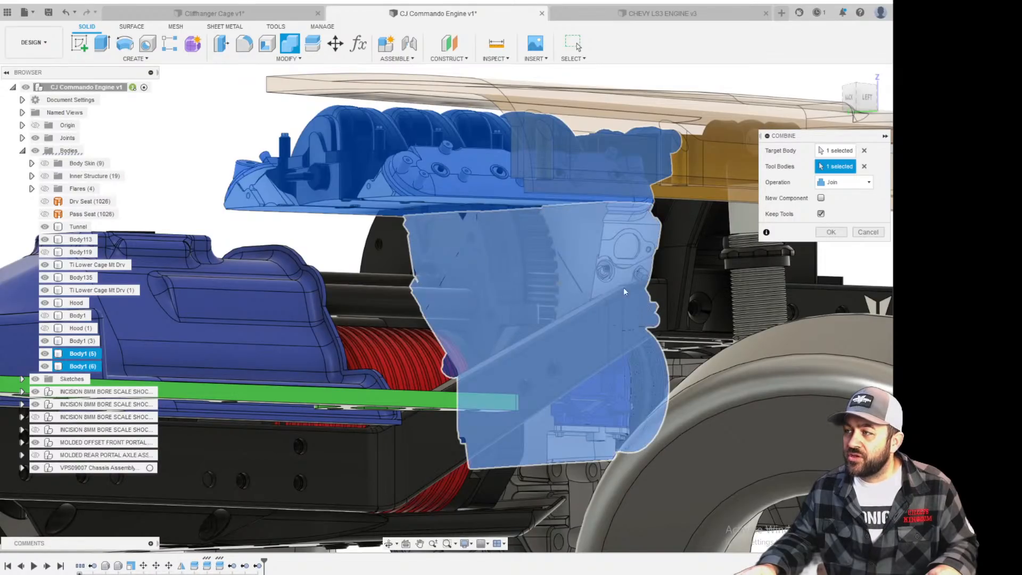
pyautogui.scroll(-4, 520, 287)
pyautogui.keyDown('shift'); pyautogui.moveTo(520, 288); pyautogui.dragTo(261, 290, button='middle'); pyautogui.keyUp('shift')
pyautogui.keyDown('shift'); pyautogui.moveTo(660, 296); pyautogui.dragTo(697, 336, button='middle'); pyautogui.keyUp('shift')
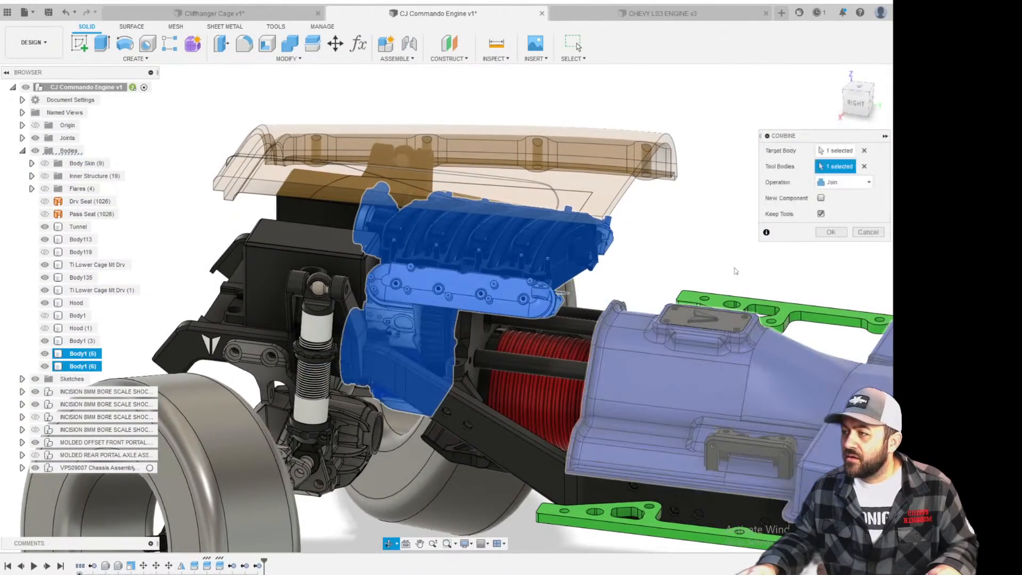
pyautogui.click(830, 233)
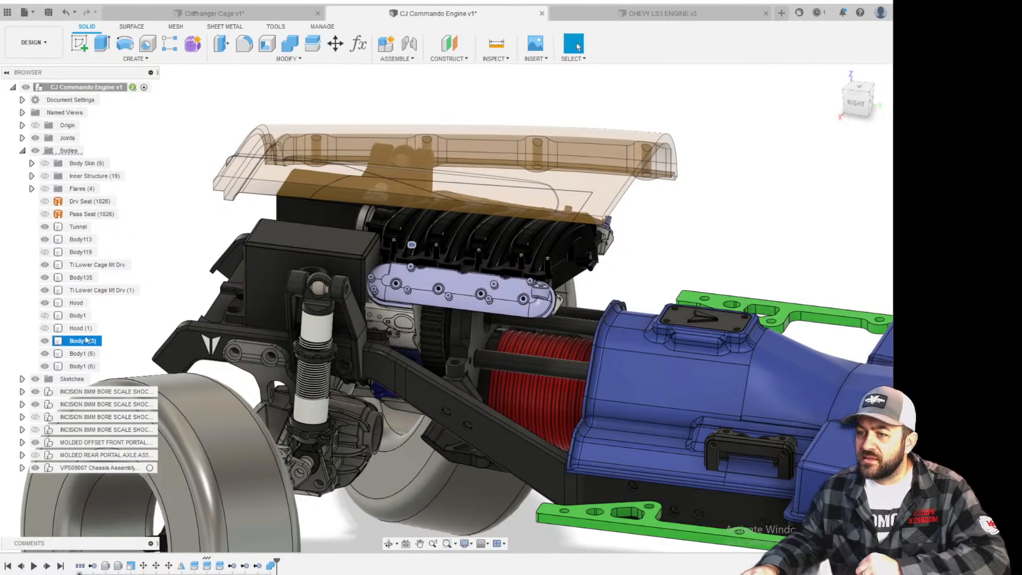
# Remove Body1 (3), the small loose hexagonal piece near the front of the engine.
pyautogui.scroll(4, 287, 330)
pyautogui.scroll(2, 491, 244)
pyautogui.keyDown('ctrl'); pyautogui.click(490, 243); pyautogui.keyUp('ctrl')
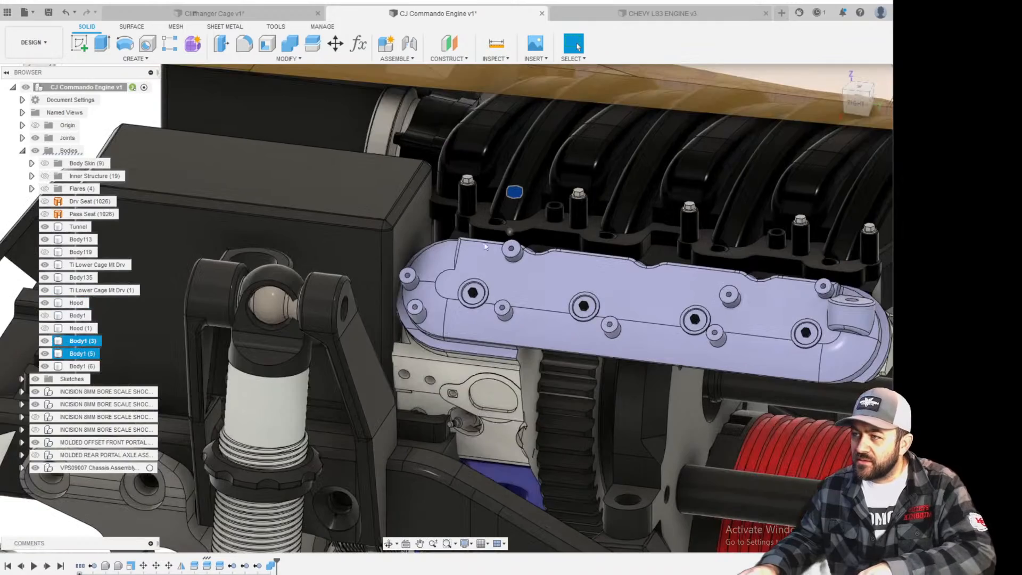
pyautogui.scroll(2, 490, 244)
pyautogui.keyDown('shift'); pyautogui.moveTo(490, 244); pyautogui.dragTo(679, 223, button='middle'); pyautogui.keyUp('shift')
pyautogui.click(576, 43)
pyautogui.click(202, 294)
pyautogui.click(85, 340)
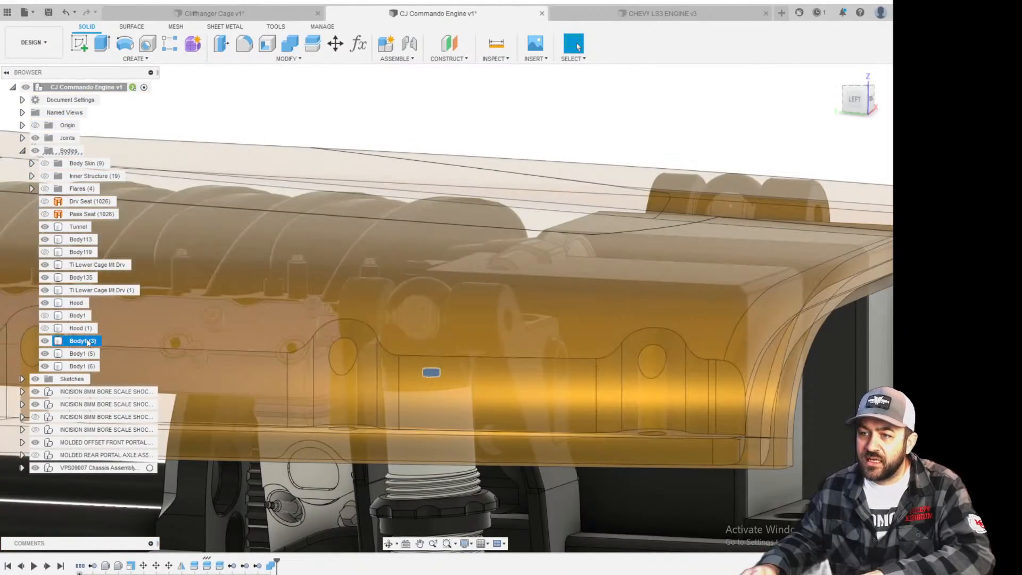
pyautogui.rightClick(89, 342)
pyautogui.click(119, 510)
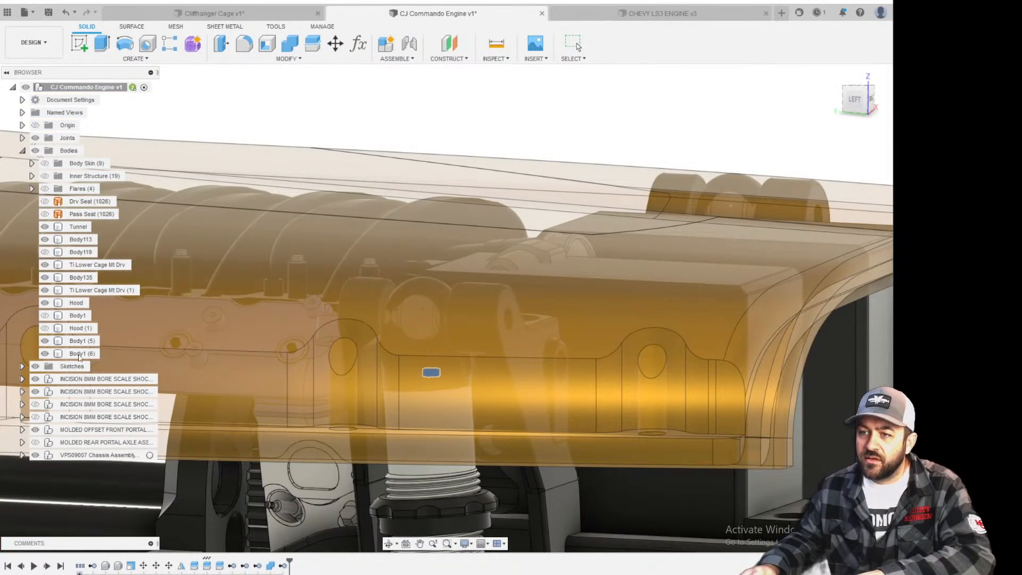
# Remove Body1 (6), the separate front lower engine piece left over from the join.
pyautogui.click(79, 353)
pyautogui.scroll(-5, 519, 298)
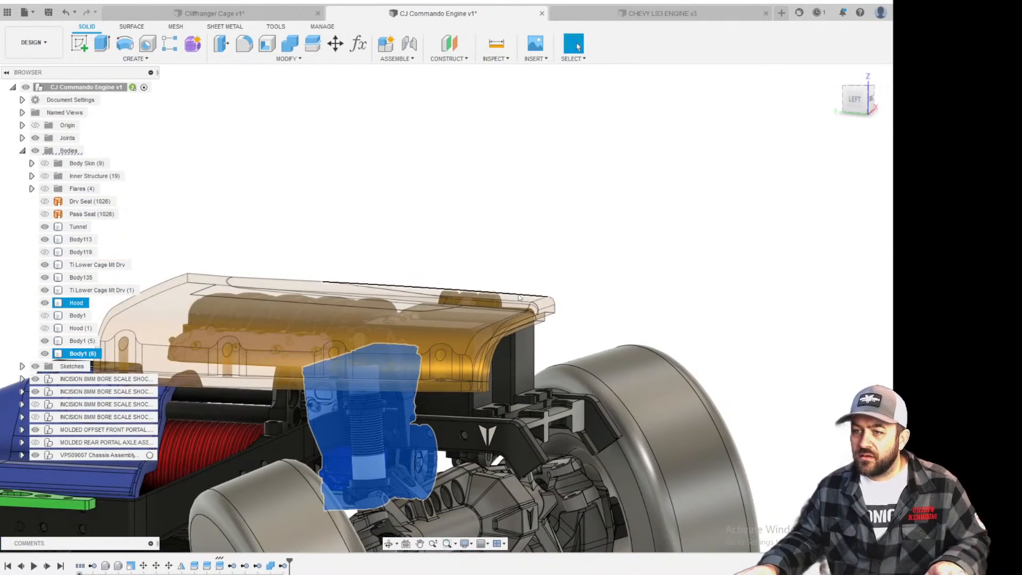
pyautogui.scroll(3, 532, 272)
pyautogui.keyDown('shift'); pyautogui.moveTo(545, 245); pyautogui.dragTo(397, 304, button='middle'); pyautogui.keyUp('shift')
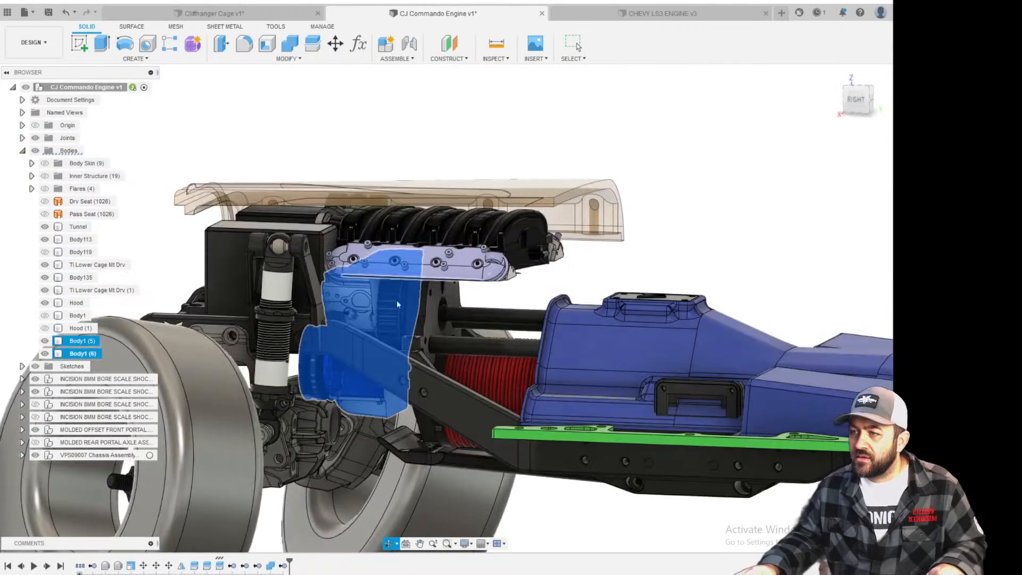
pyautogui.click(76, 356)
pyautogui.rightClick(75, 356)
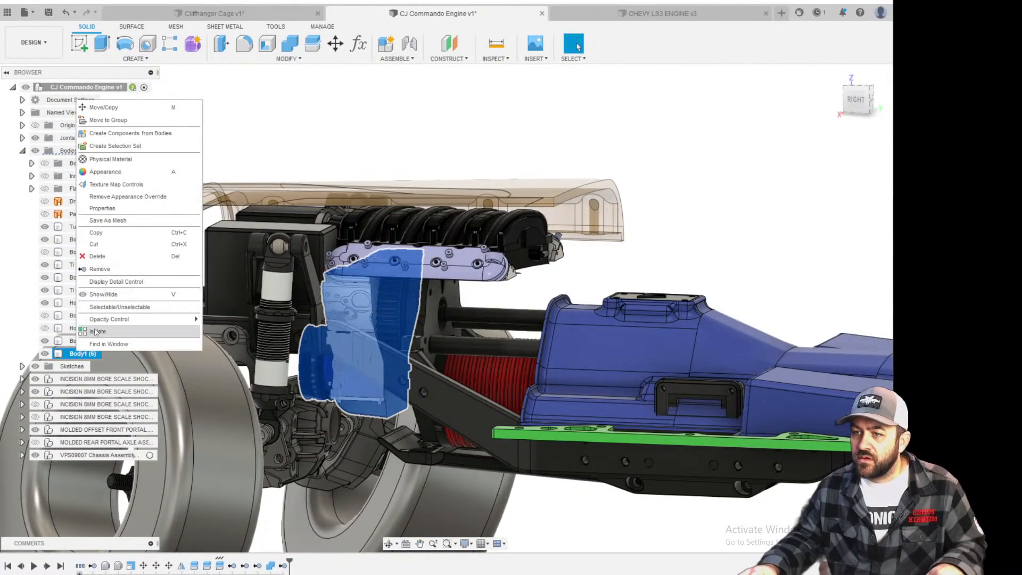
pyautogui.click(105, 281)
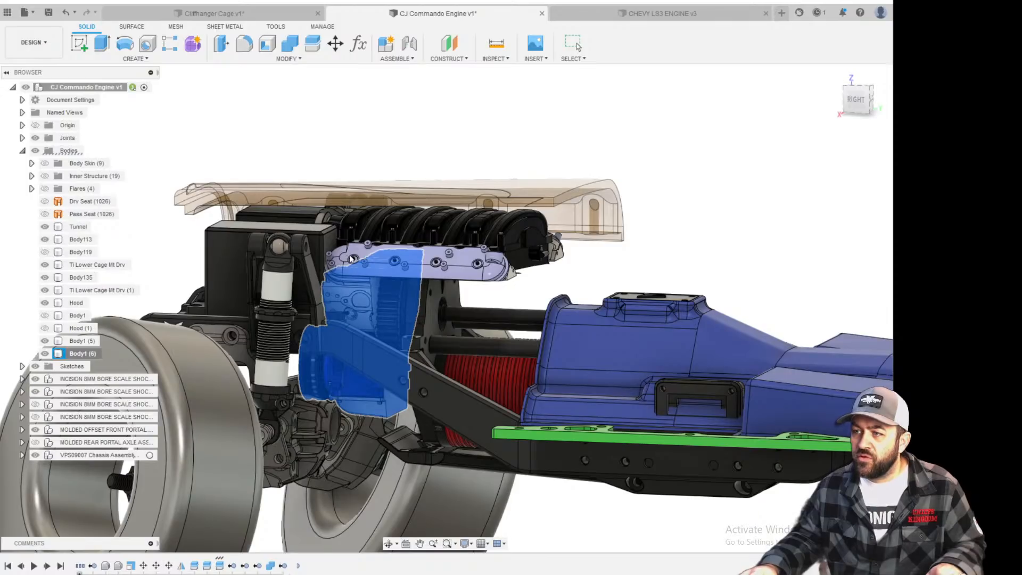
pyautogui.press('Delete')
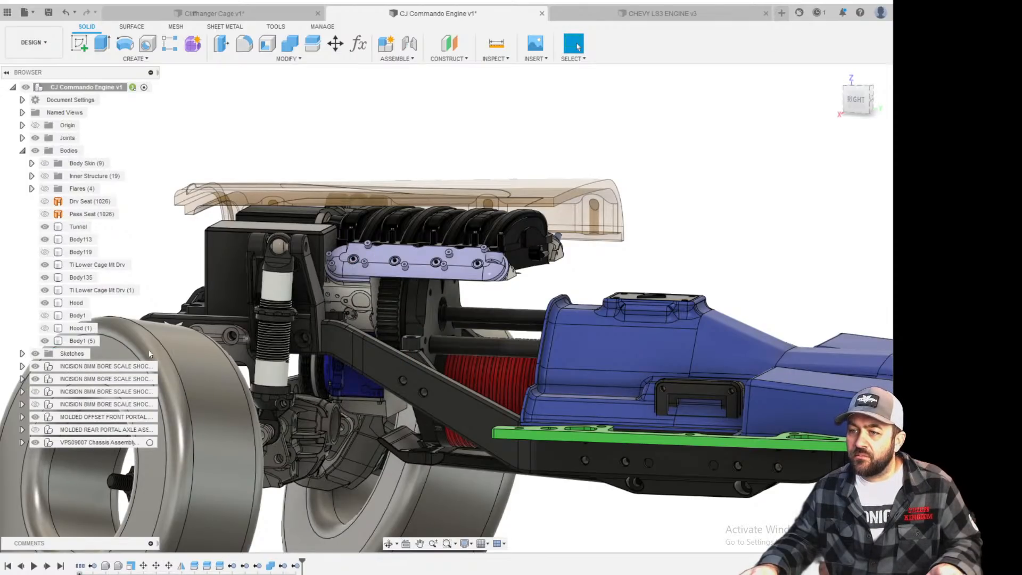
# Isolate Body1 (5) and inspect the joined engine on its own from several sides.
pyautogui.click(77, 341)
pyautogui.rightClick(79, 341)
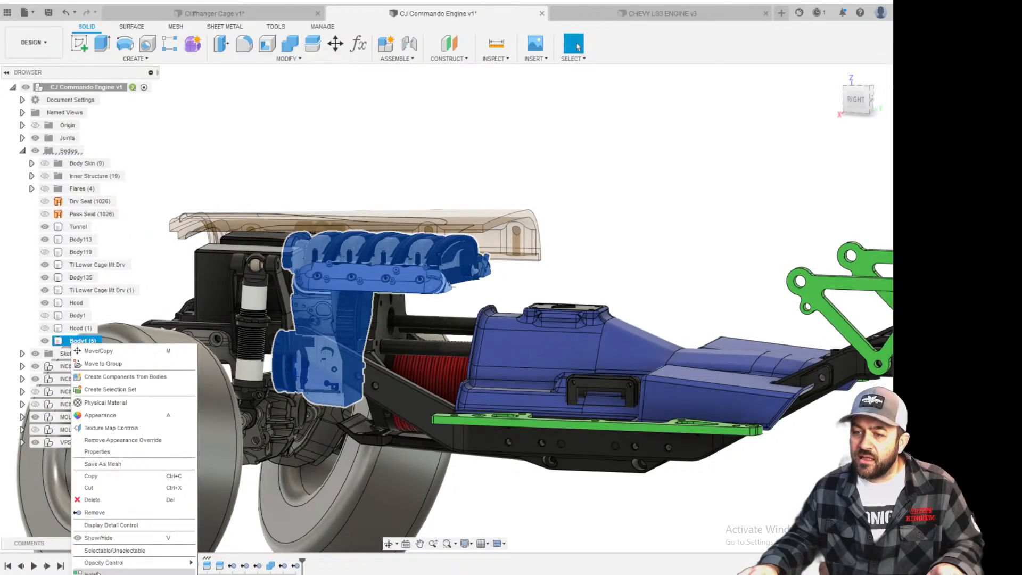
pyautogui.click(97, 573)
pyautogui.click(496, 167)
pyautogui.scroll(4, 375, 300)
pyautogui.keyDown('shift'); pyautogui.moveTo(378, 312); pyautogui.dragTo(436, 348, button='middle'); pyautogui.keyUp('shift')
pyautogui.scroll(-3, 474, 351)
pyautogui.moveTo(448, 311); pyautogui.dragTo(574, 293, button='middle')
pyautogui.scroll(-3, 557, 245)
pyautogui.scroll(5, 556, 245)
pyautogui.keyDown('shift'); pyautogui.moveTo(586, 363); pyautogui.dragTo(765, 385, button='middle'); pyautogui.keyUp('shift')
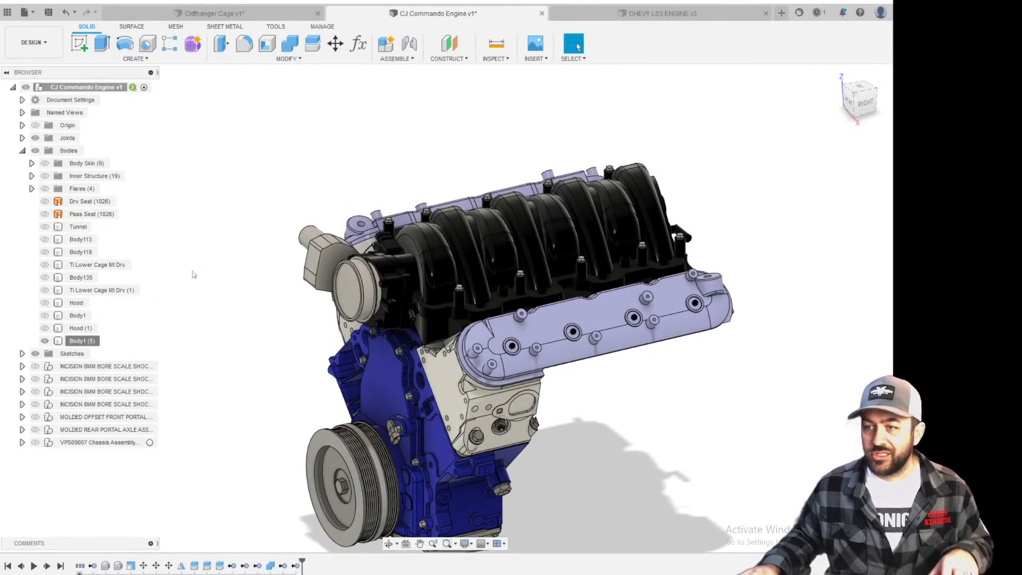
# Unisolate the engine body and inspect the area between the throttle body and the black boxes from above.
pyautogui.rightClick(97, 342)
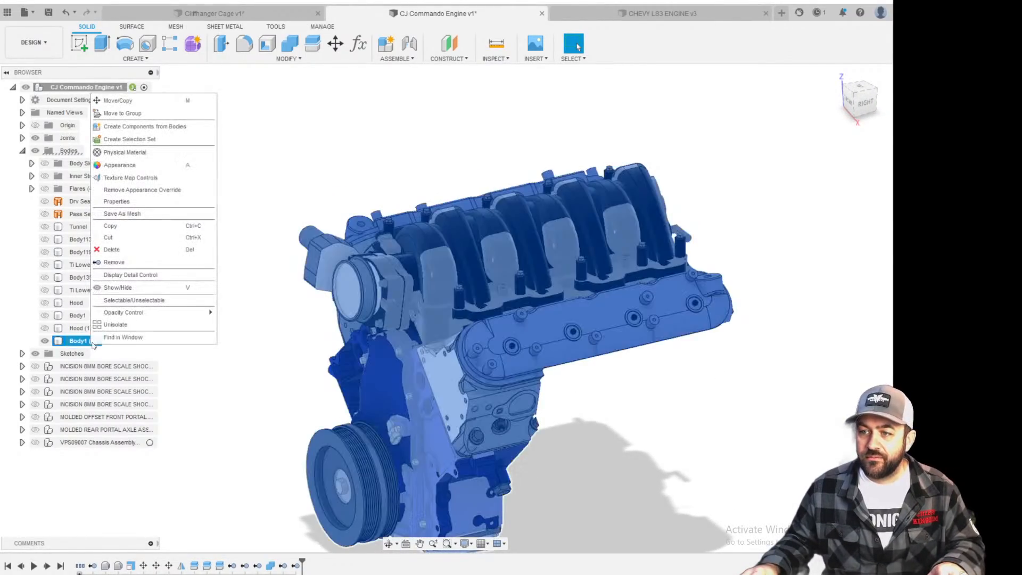
pyautogui.click(130, 323)
pyautogui.scroll(-4, 445, 293)
pyautogui.keyDown('shift'); pyautogui.moveTo(357, 256); pyautogui.dragTo(413, 332, button='middle'); pyautogui.keyUp('shift')
pyautogui.scroll(-5, 438, 303)
pyautogui.press('Escape')
pyautogui.scroll(10, 439, 328)
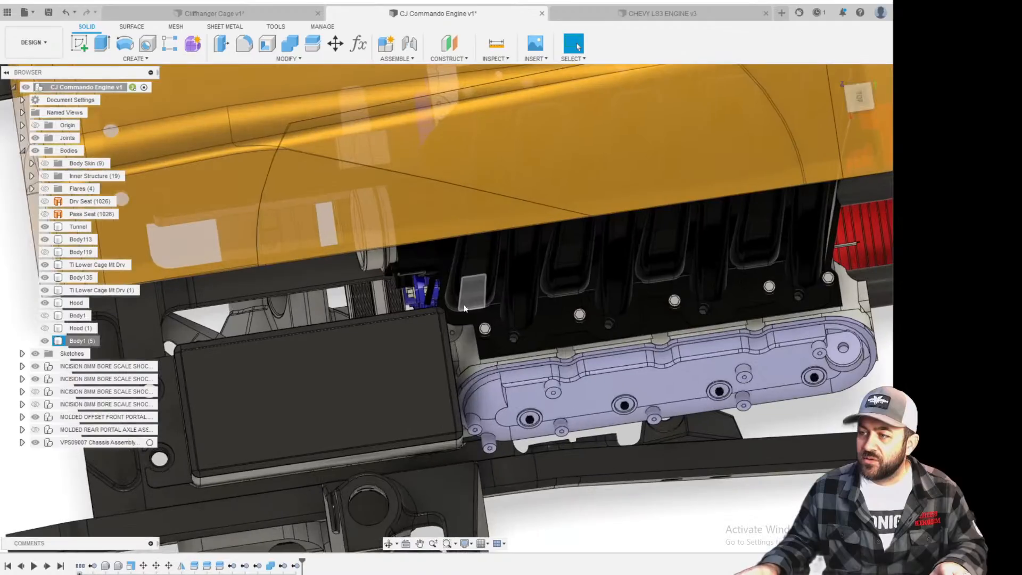
pyautogui.scroll(-8, 440, 328)
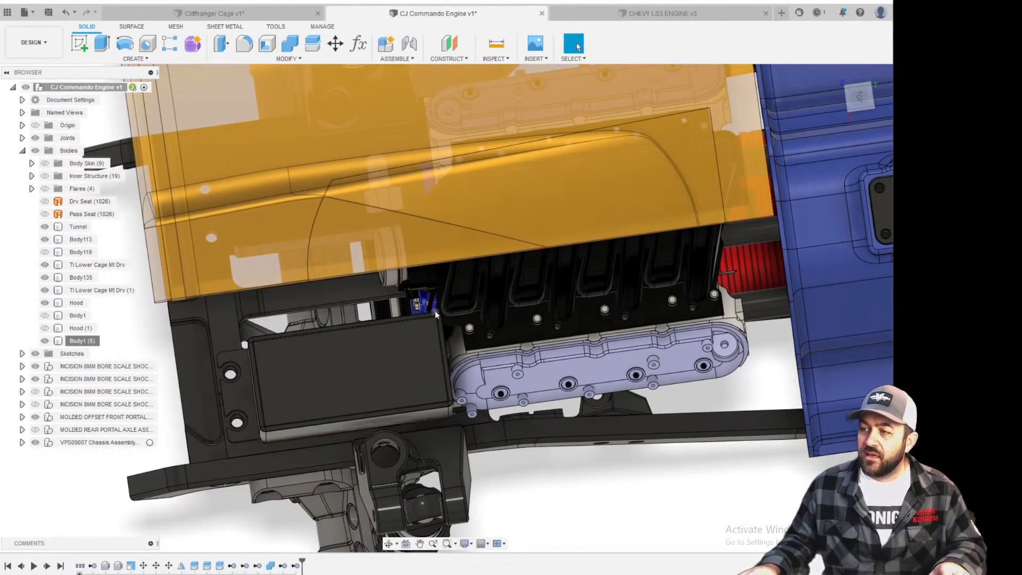
# Hide the Hood body to expose the engine and the front boxes.
pyautogui.click(205, 229)
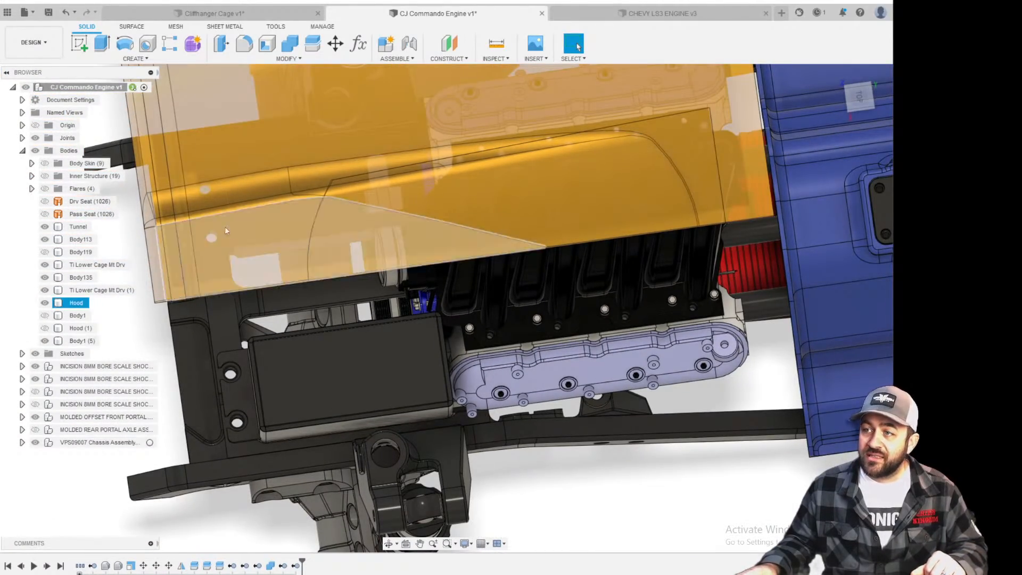
pyautogui.scroll(-3, 205, 229)
pyautogui.click(282, 171)
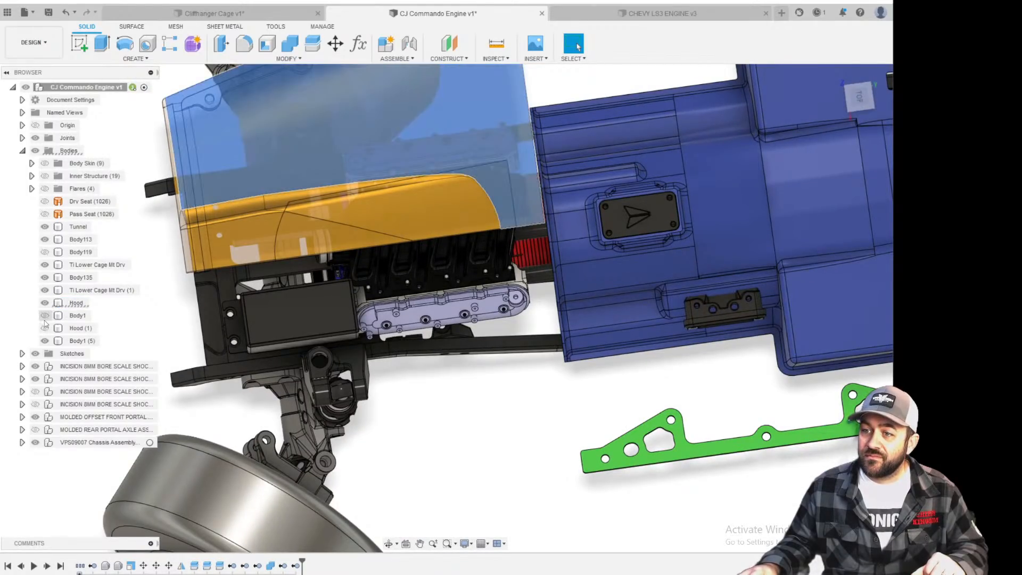
pyautogui.click(45, 303)
pyautogui.moveTo(240, 244); pyautogui.dragTo(380, 295, button='middle')
pyautogui.click(273, 282)
# Start a sketch on the top face of the front box with the bolt and view it straight from above.
pyautogui.scroll(4, 589, 235)
pyautogui.moveTo(589, 235); pyautogui.dragTo(478, 243, button='middle')
pyautogui.scroll(-3, 477, 243)
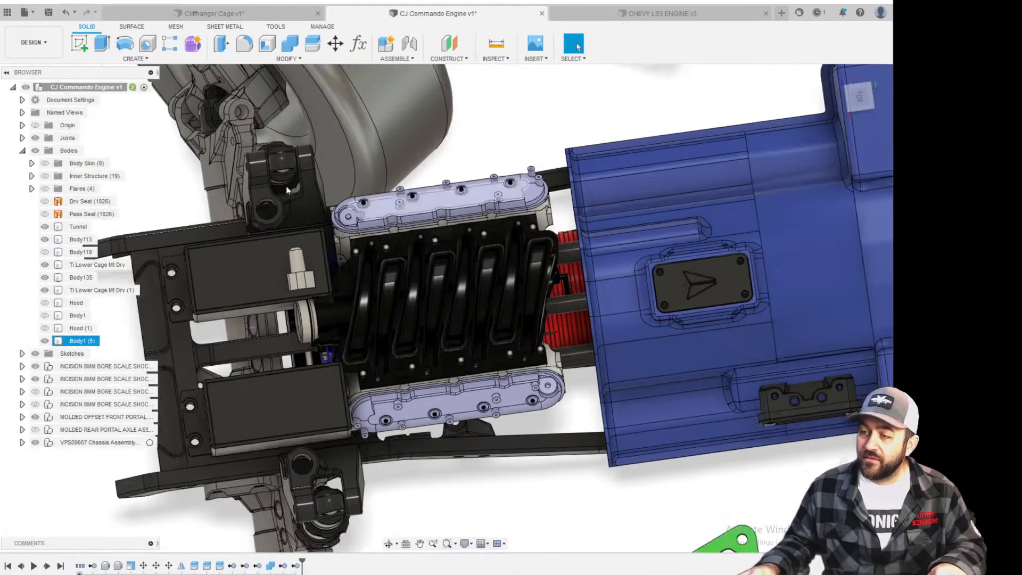
pyautogui.click(79, 46)
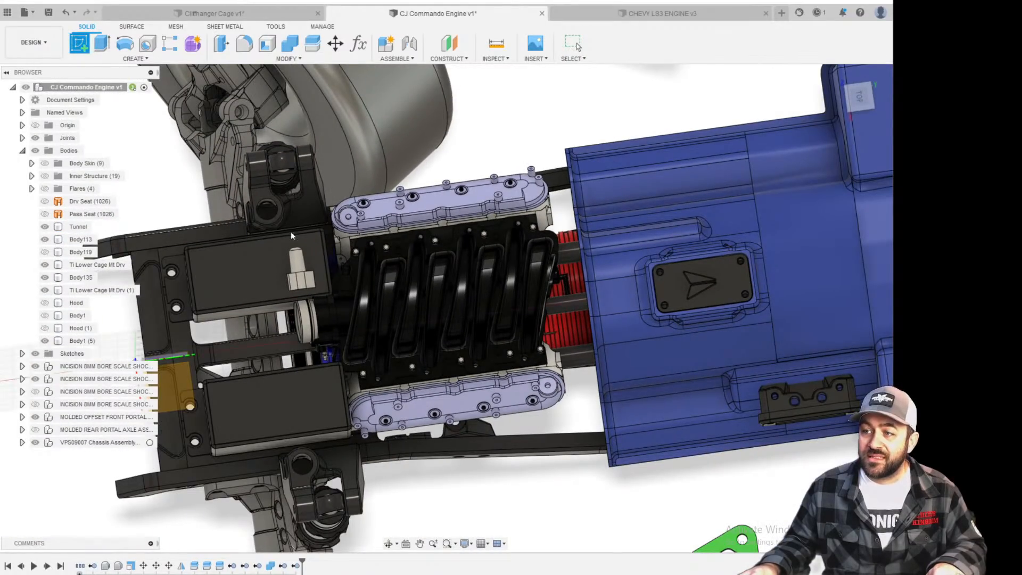
pyautogui.click(221, 287)
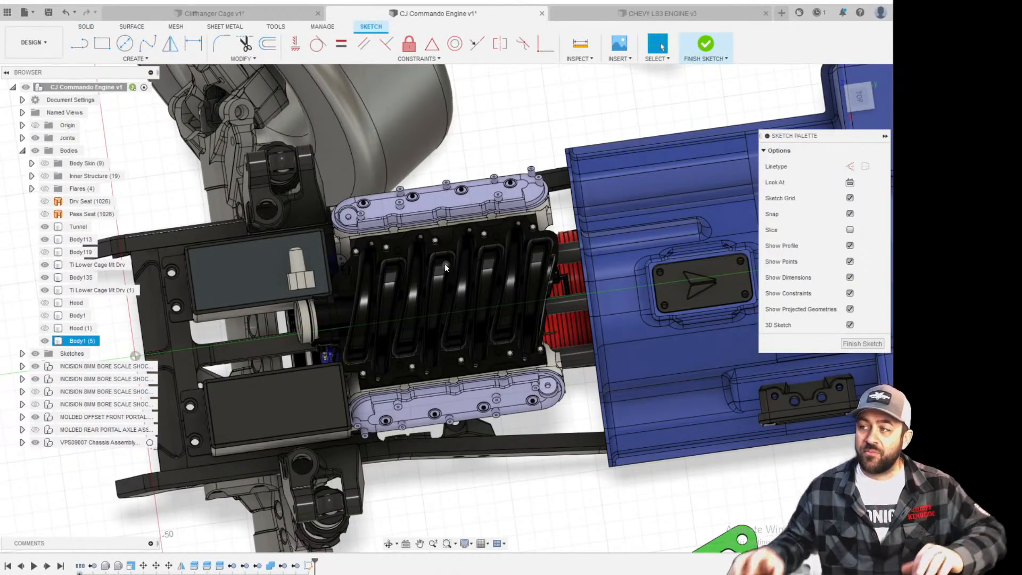
pyautogui.click(868, 100)
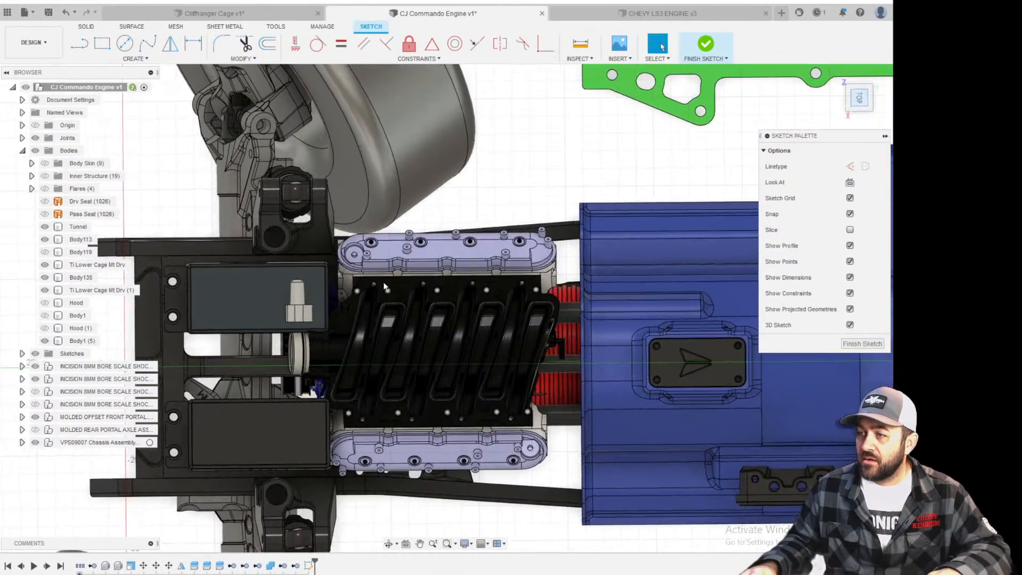
pyautogui.moveTo(390, 298); pyautogui.dragTo(471, 256, button='middle')
pyautogui.scroll(3, 471, 256)
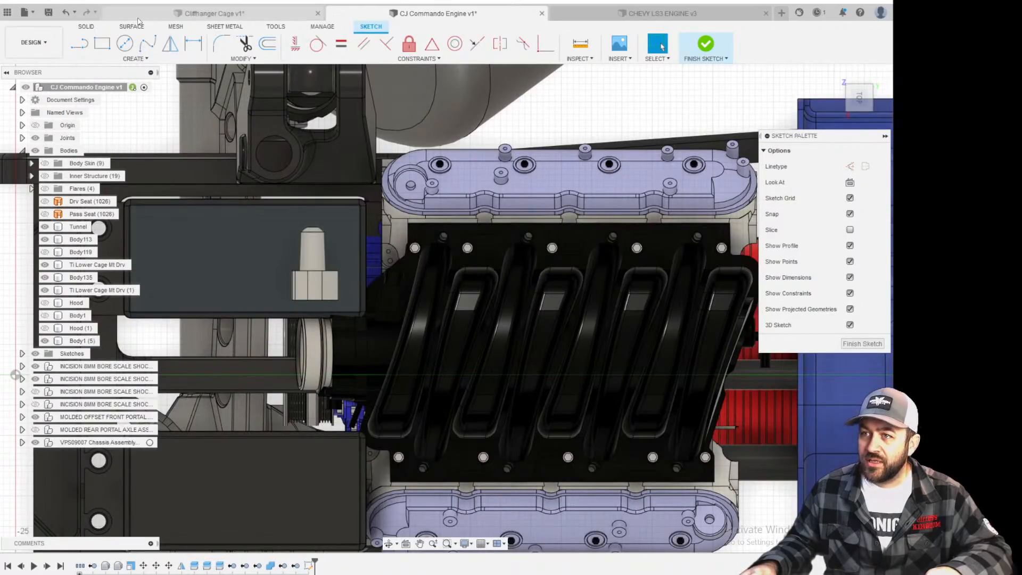
pyautogui.click(102, 44)
pyautogui.moveTo(169, 202); pyautogui.dragTo(268, 171, button='middle')
pyautogui.scroll(4, 210, 166)
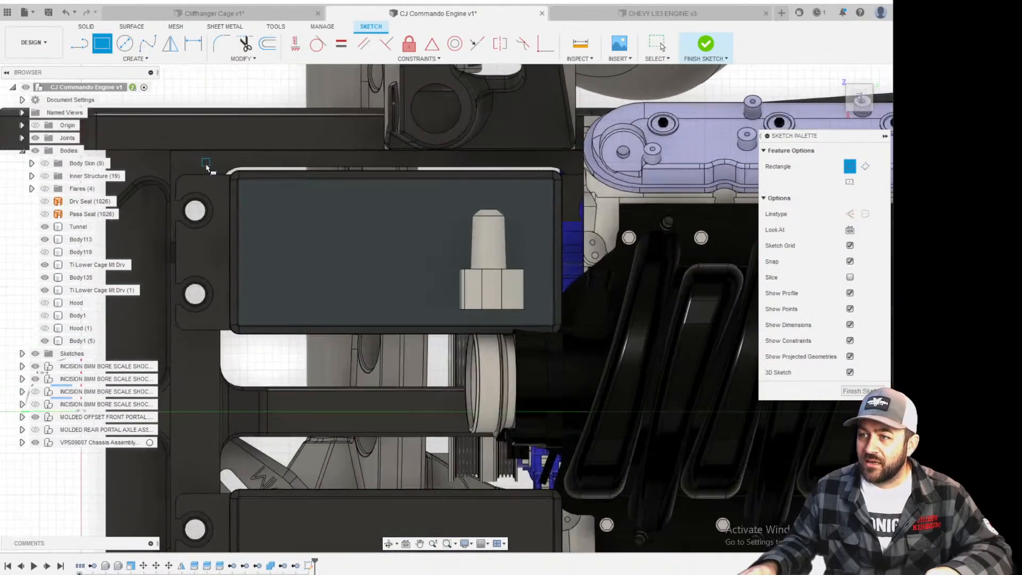
pyautogui.click(227, 162)
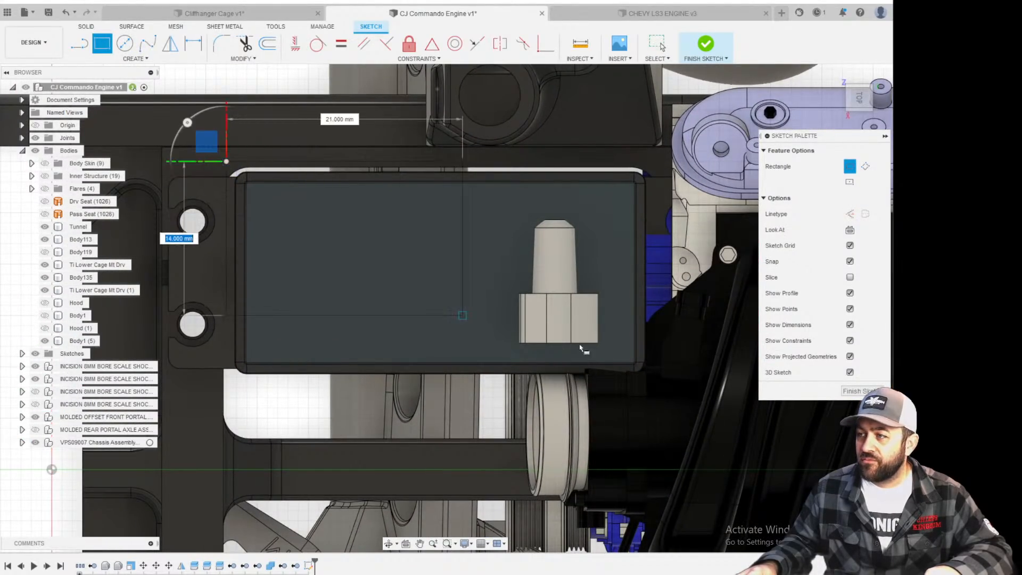
pyautogui.scroll(2, 679, 383)
pyautogui.scroll(-3, 222, 318)
pyautogui.click(660, 45)
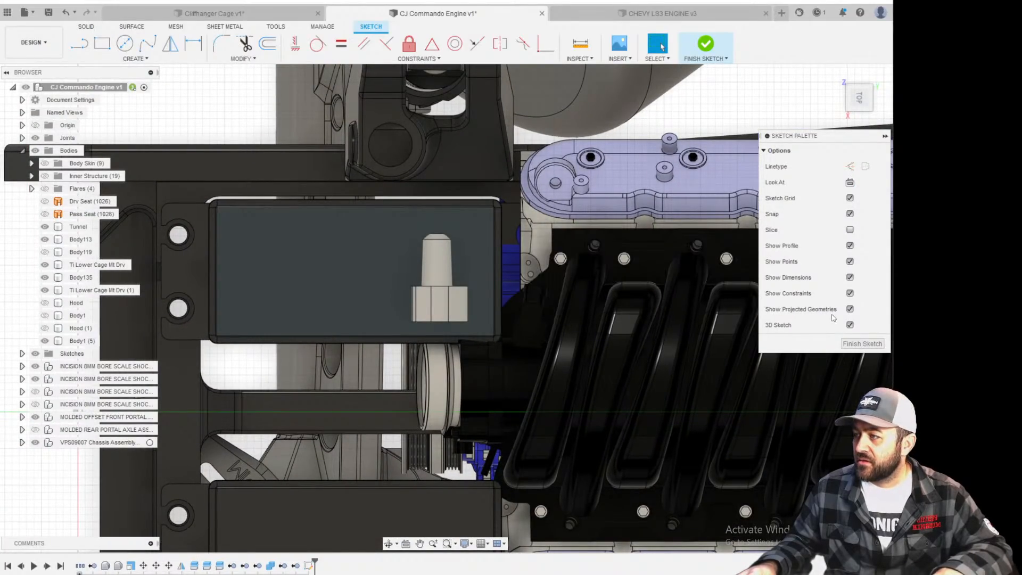
# Turn off 3D Sketch and draw a rectangle slightly larger than the outline of the box with the bolt.
pyautogui.click(850, 325)
pyautogui.click(109, 46)
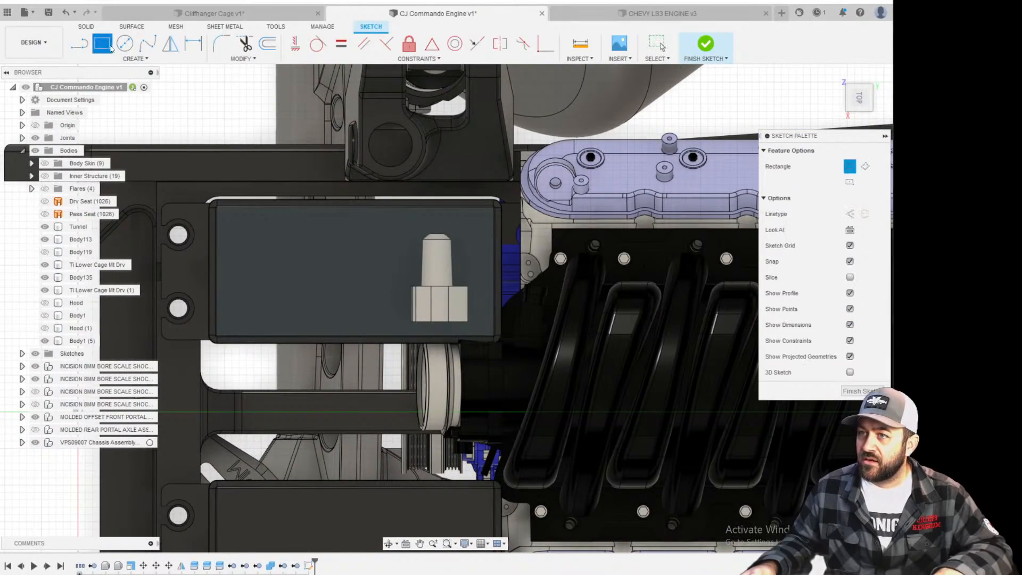
pyautogui.scroll(3, 202, 197)
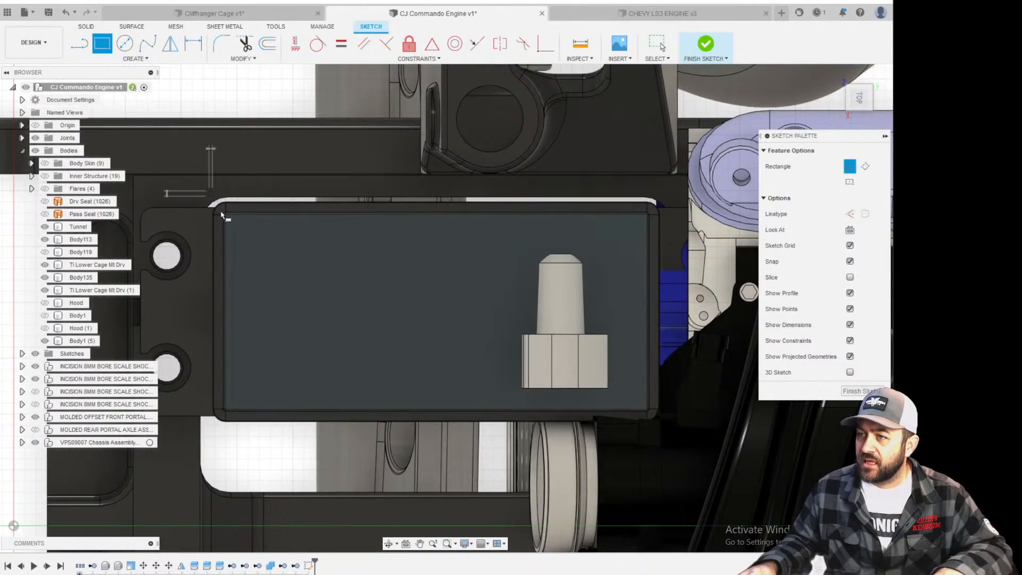
pyautogui.scroll(-3, 233, 222)
pyautogui.scroll(4, 516, 361)
pyautogui.click(512, 360)
pyautogui.scroll(-5, 507, 333)
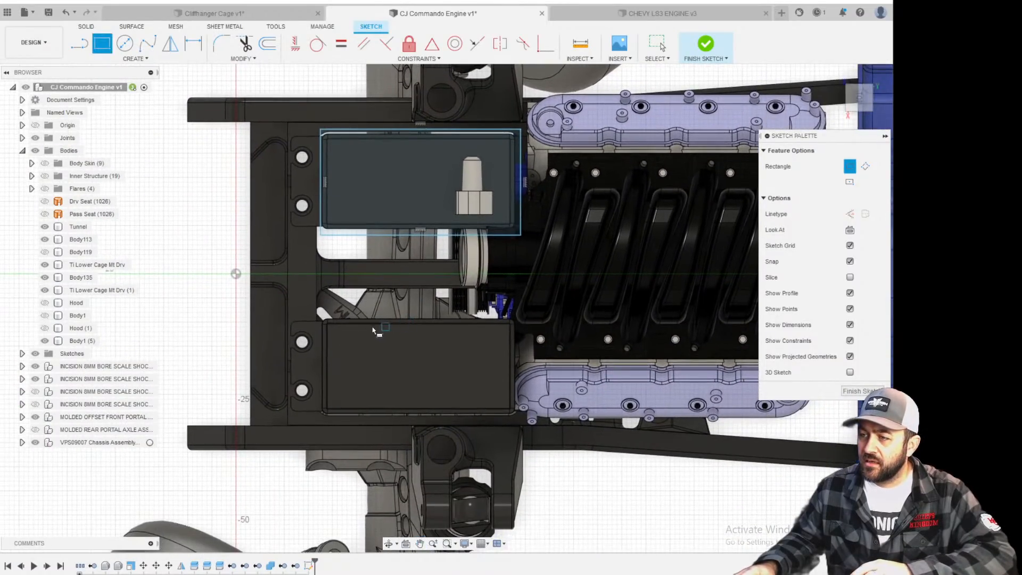
# Draw a second rectangle, about 41 by 21 mm, slightly outside the outline of the plain front box.
pyautogui.scroll(4, 306, 319)
pyautogui.scroll(2, 295, 303)
pyautogui.click(295, 304)
pyautogui.moveTo(451, 402); pyautogui.dragTo(265, 217, button='middle')
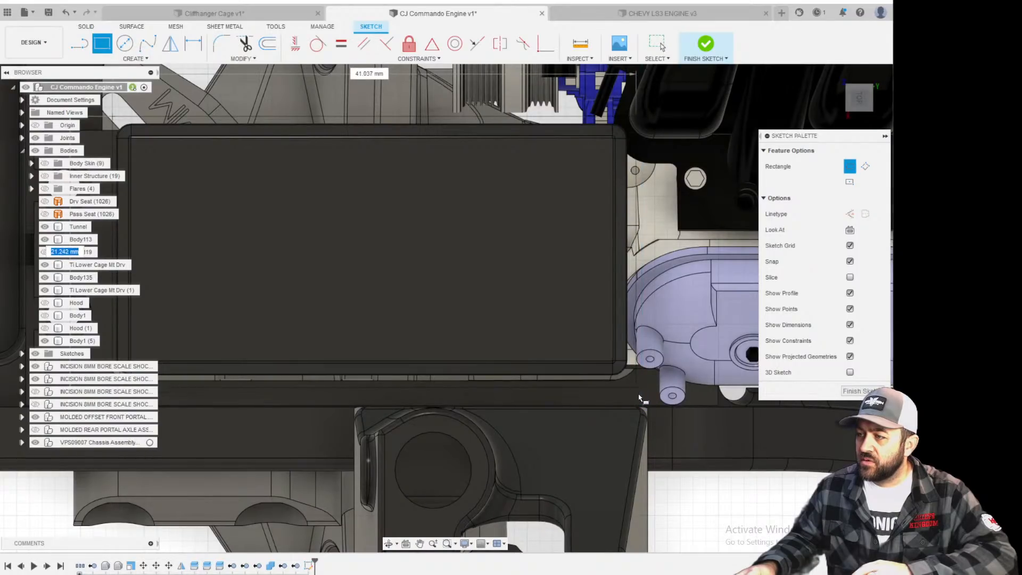
pyautogui.scroll(-5, 537, 341)
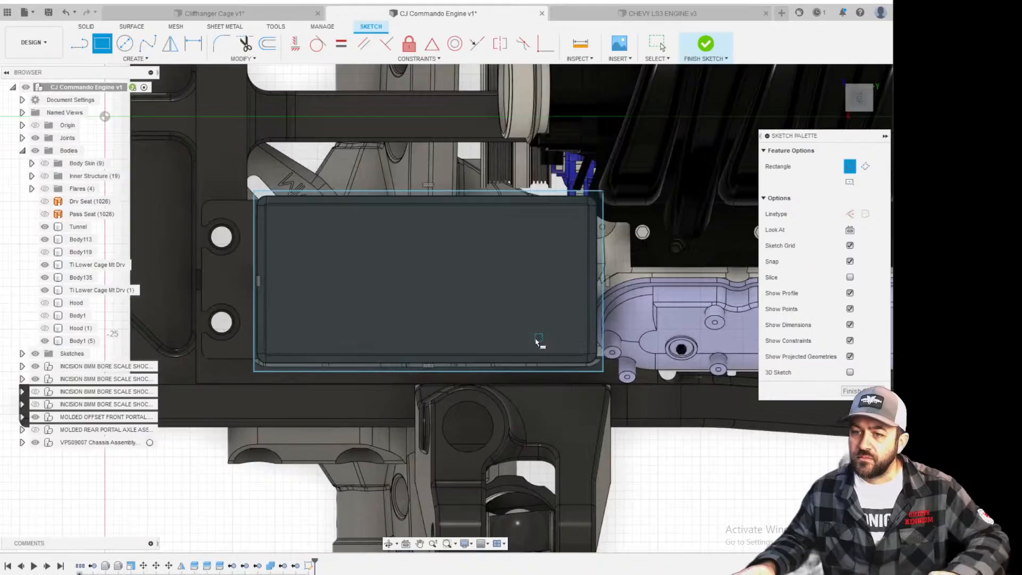
# Dimension the gap between the plain box's inner long edge and the surrounding rectangle to 1.5 mm.
pyautogui.scroll(3, 472, 223)
pyautogui.press('d')
pyautogui.scroll(2, 426, 246)
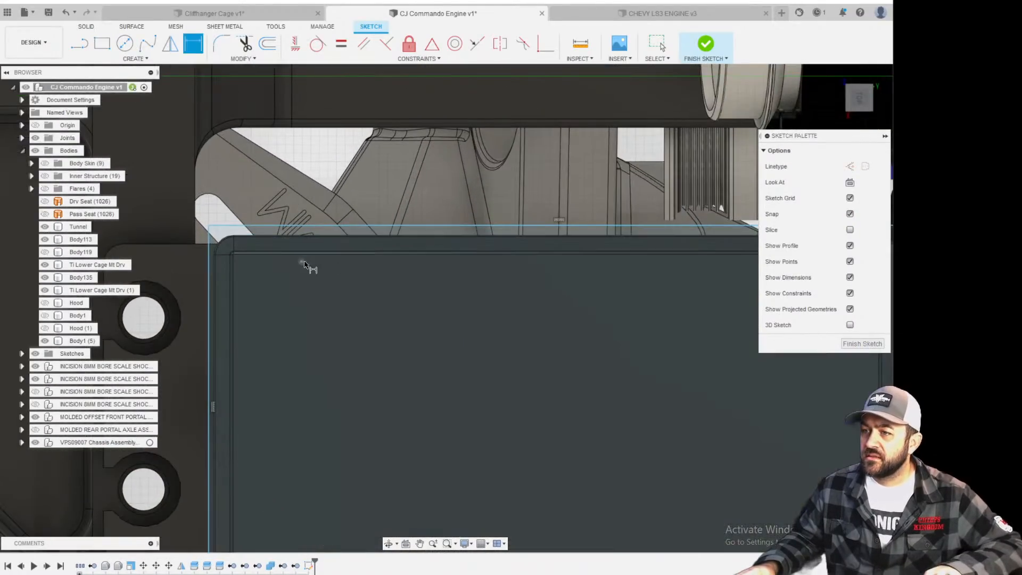
pyautogui.scroll(2, 238, 246)
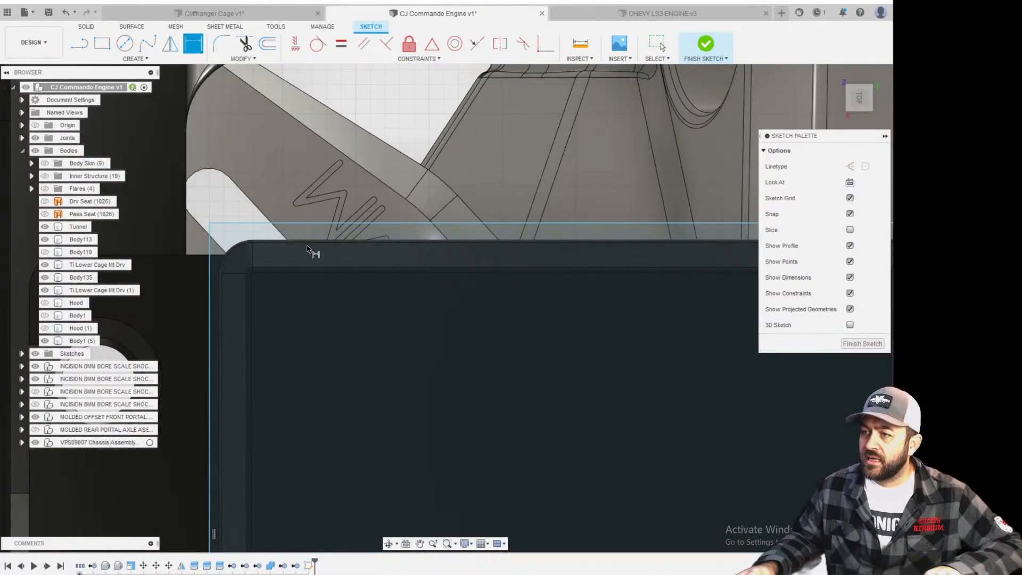
pyautogui.click(327, 242)
pyautogui.click(312, 222)
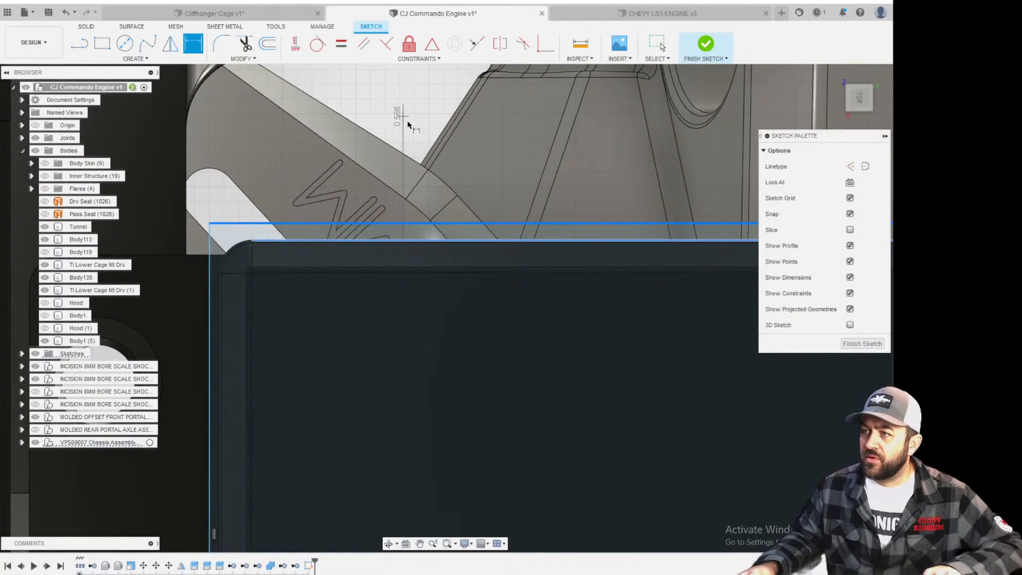
pyautogui.press('Escape')
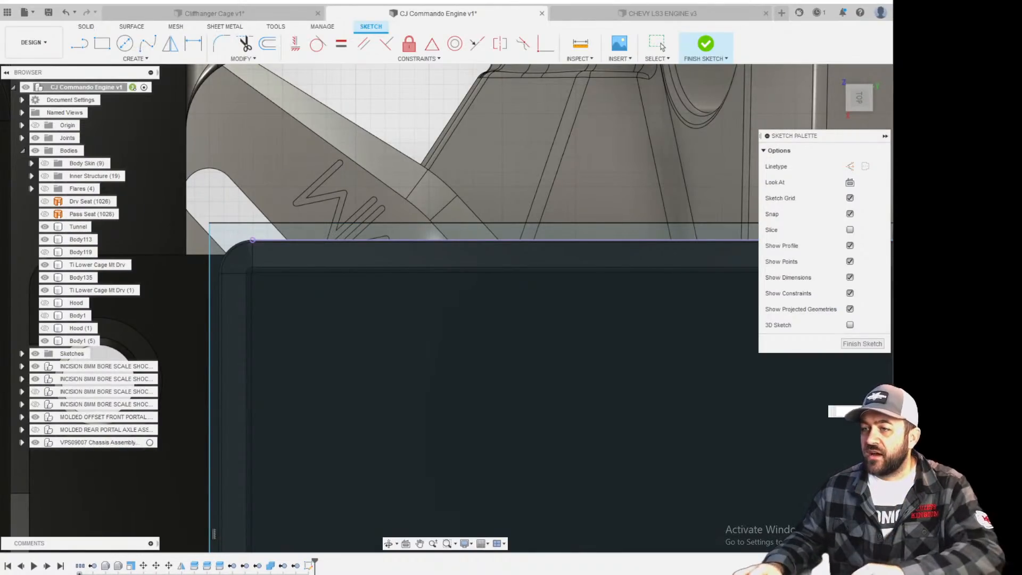
# Dimension the gap between the plain box's engine-side edge and the surrounding rectangle to 1.5 mm.
pyautogui.scroll(-10, 298, 206)
pyautogui.press('d')
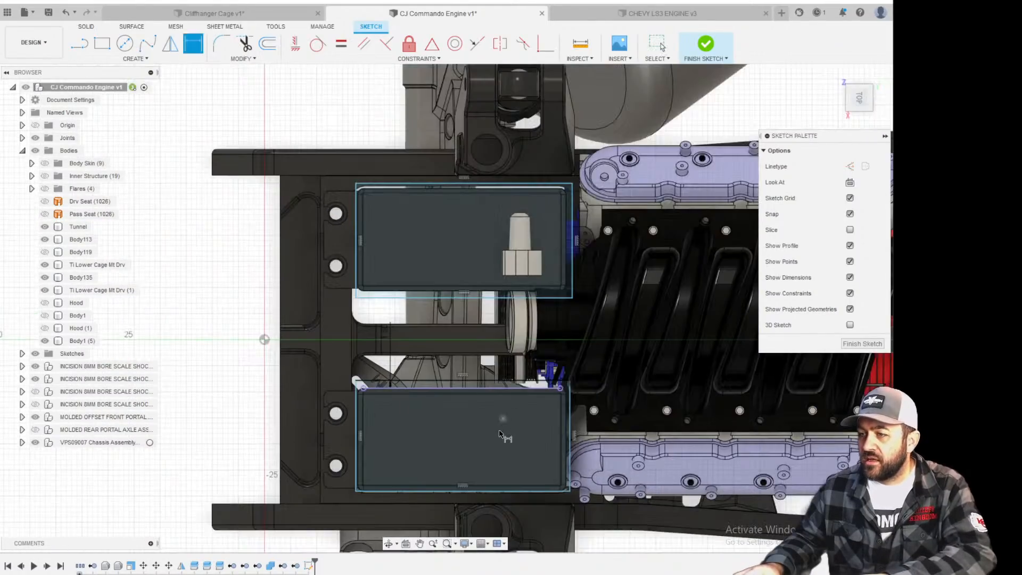
pyautogui.scroll(6, 618, 270)
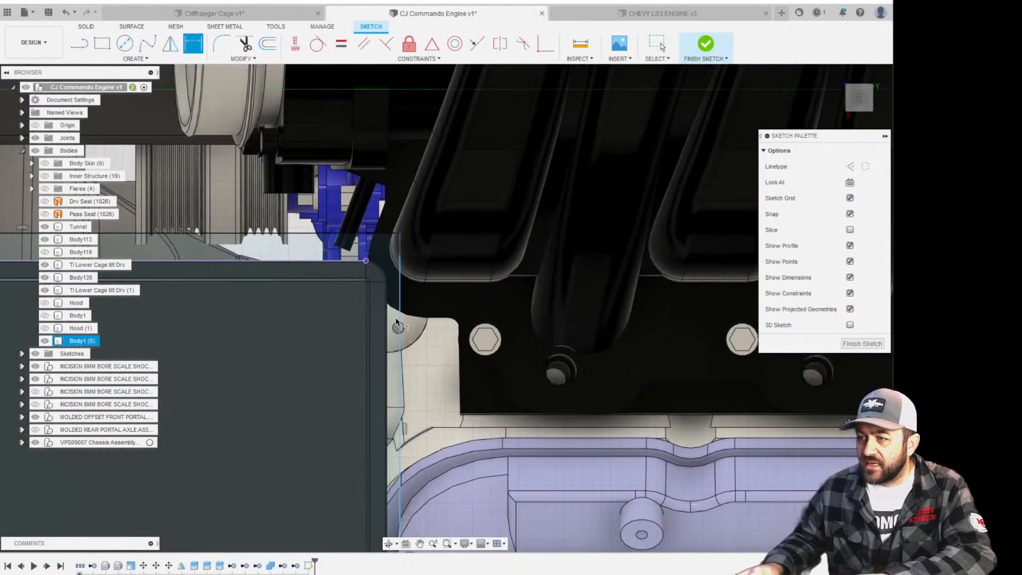
pyautogui.scroll(4, 402, 307)
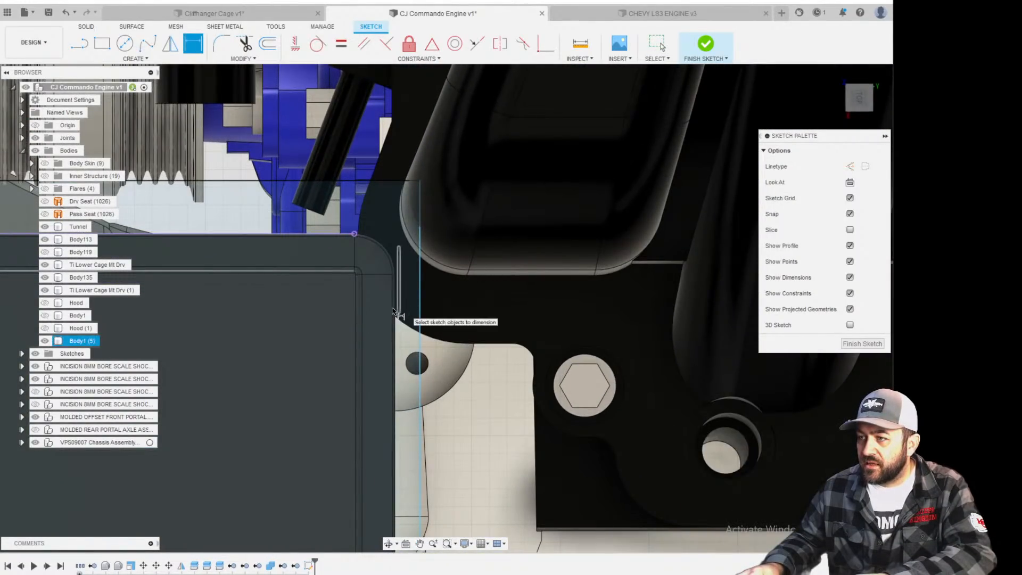
pyautogui.scroll(3, 402, 312)
pyautogui.click(399, 318)
pyautogui.click(442, 346)
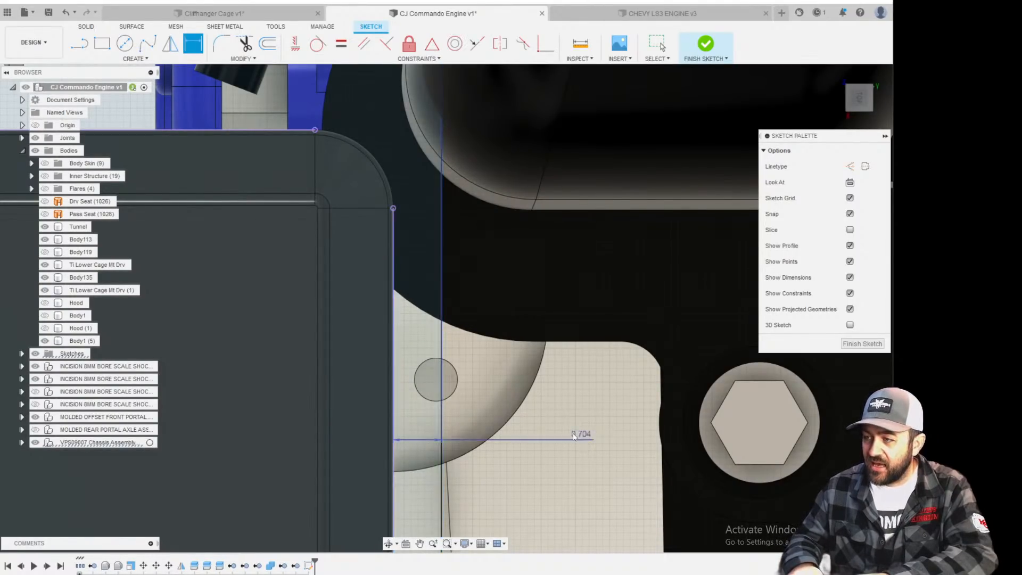
pyautogui.press('Escape')
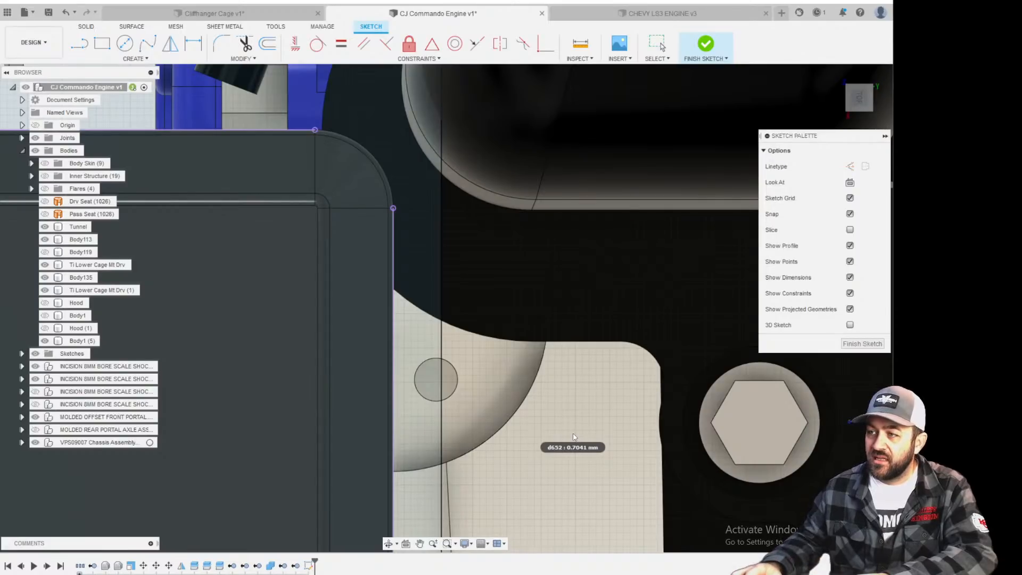
pyautogui.write('1.5')
pyautogui.press('Return')
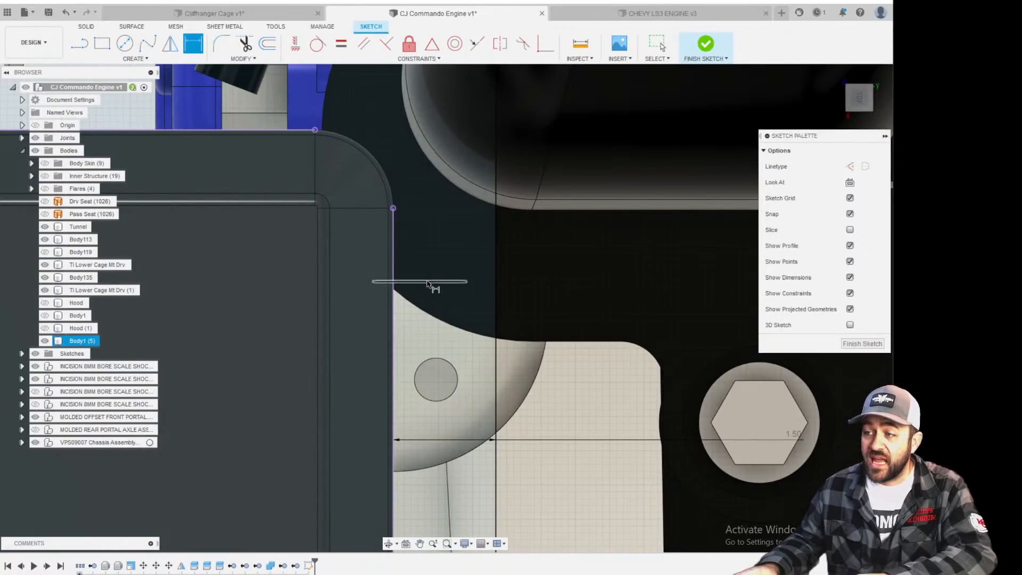
# Extend the plain box's rectangle by moving its outer long edge outward over the chassis rail.
pyautogui.scroll(-5, 430, 288)
pyautogui.moveTo(400, 332); pyautogui.dragTo(446, 62, button='middle')
pyautogui.press('d')
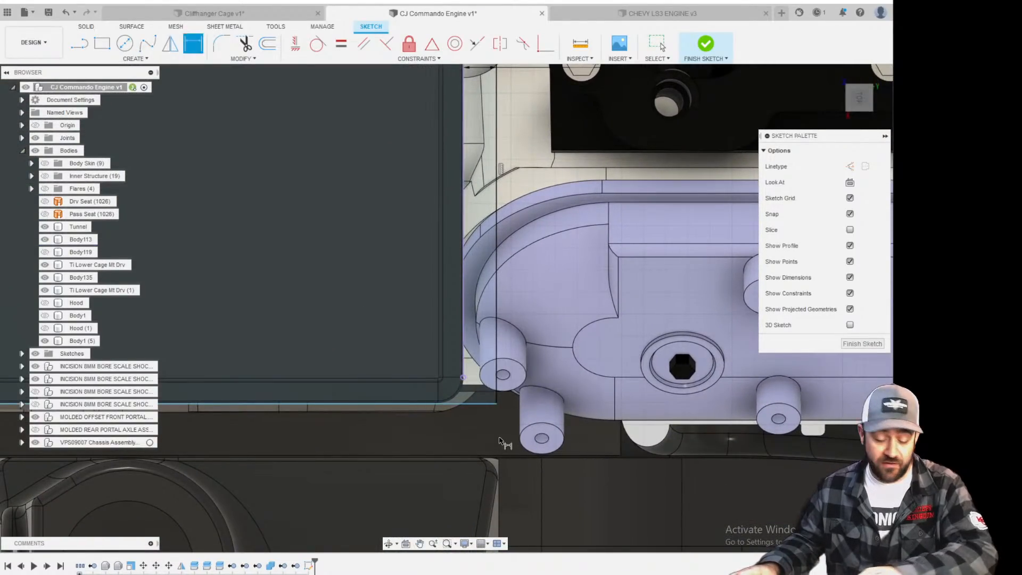
pyautogui.scroll(-5, 551, 409)
pyautogui.moveTo(519, 418); pyautogui.dragTo(486, 430, button='middle')
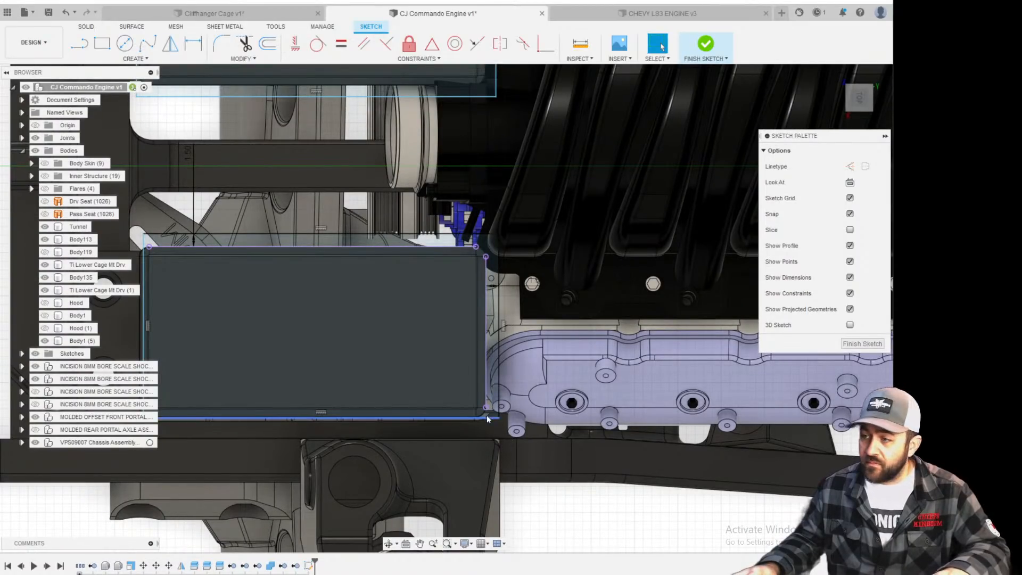
pyautogui.moveTo(487, 417); pyautogui.dragTo(487, 469)
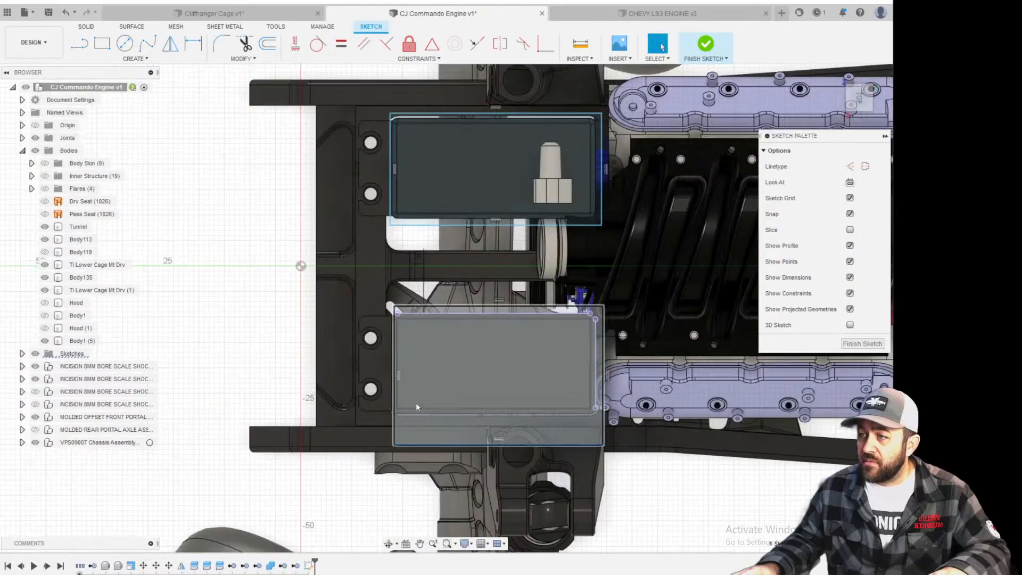
# Apply a collinear constraint aligning the engine-side edges of the two clearance rectangles.
pyautogui.scroll(4, 579, 149)
pyautogui.scroll(-3, 512, 118)
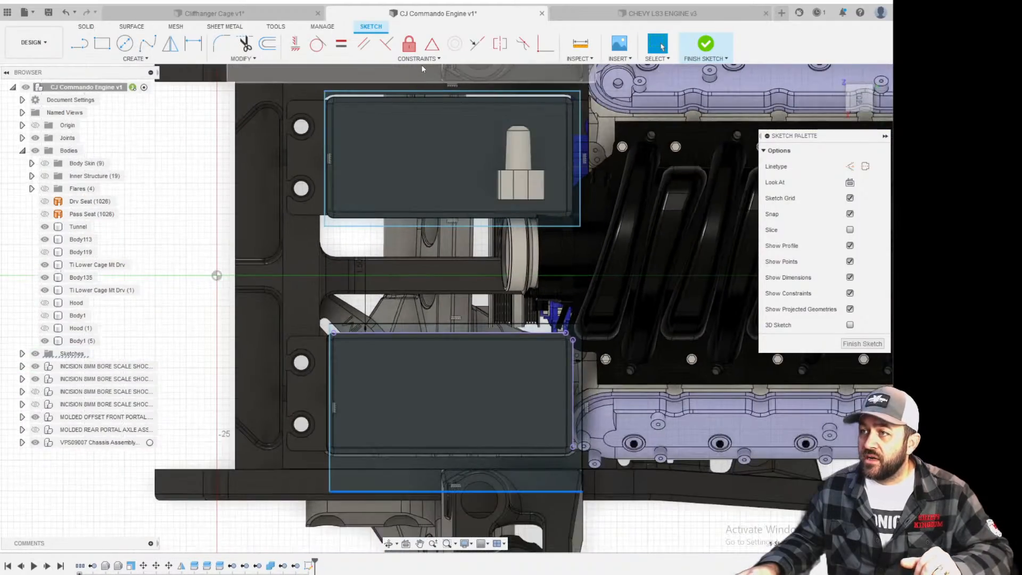
pyautogui.click(477, 44)
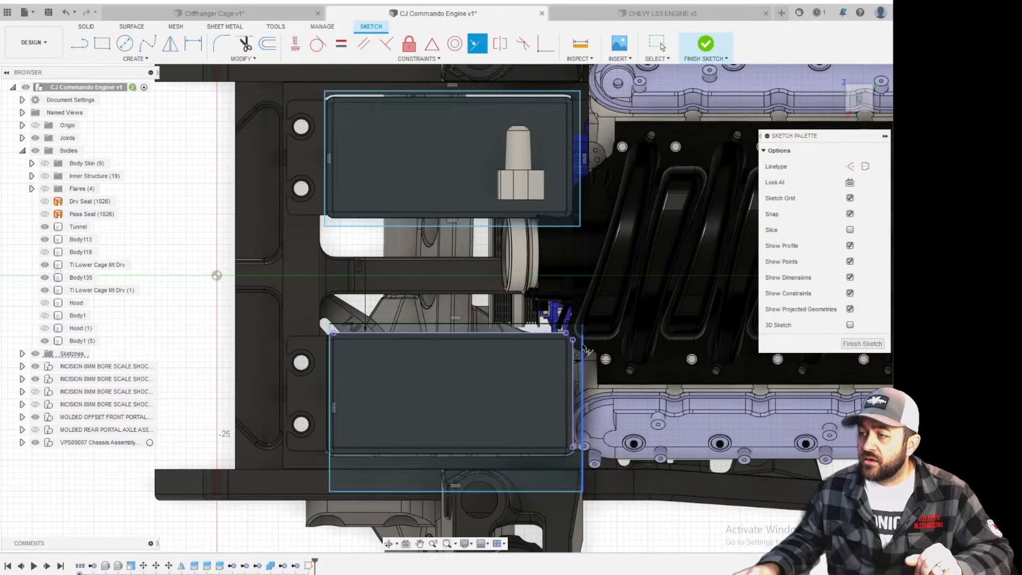
pyautogui.click(581, 137)
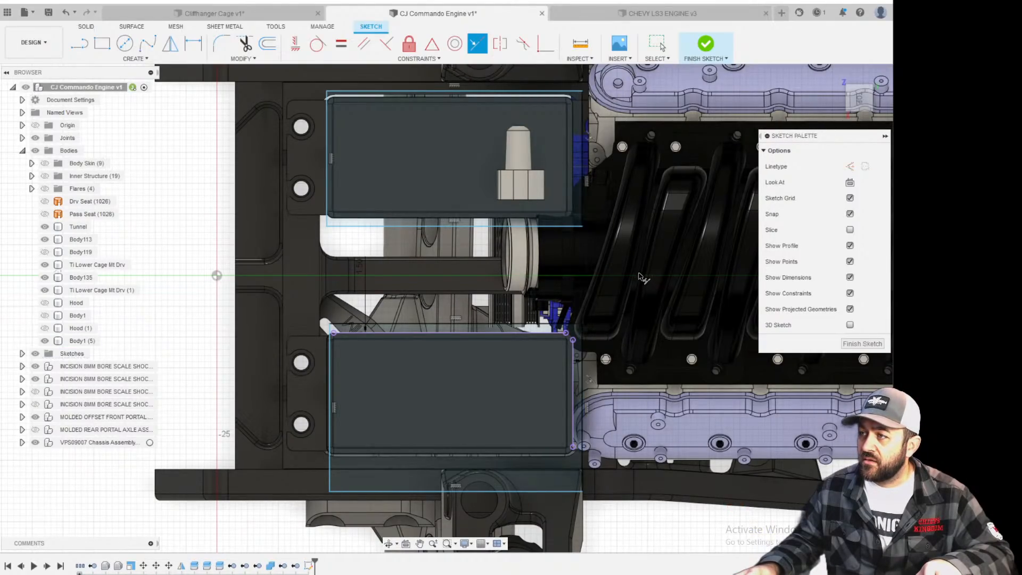
# Dimension the gap between the inner long edge of the box with the bolt and its rectangle to 1.5 mm.
pyautogui.press('d')
pyautogui.scroll(5, 467, 213)
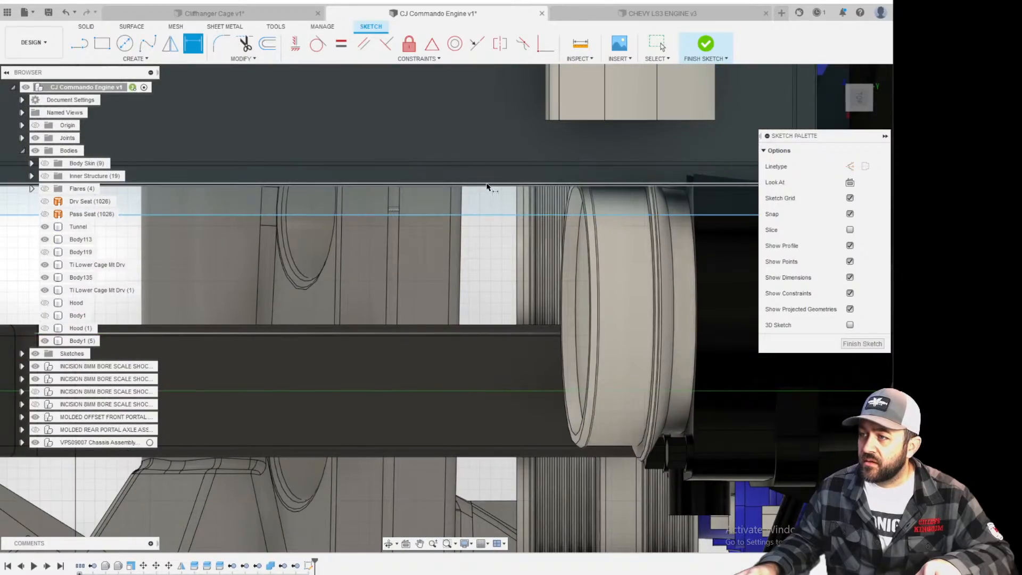
pyautogui.scroll(5, 492, 192)
pyautogui.click(518, 286)
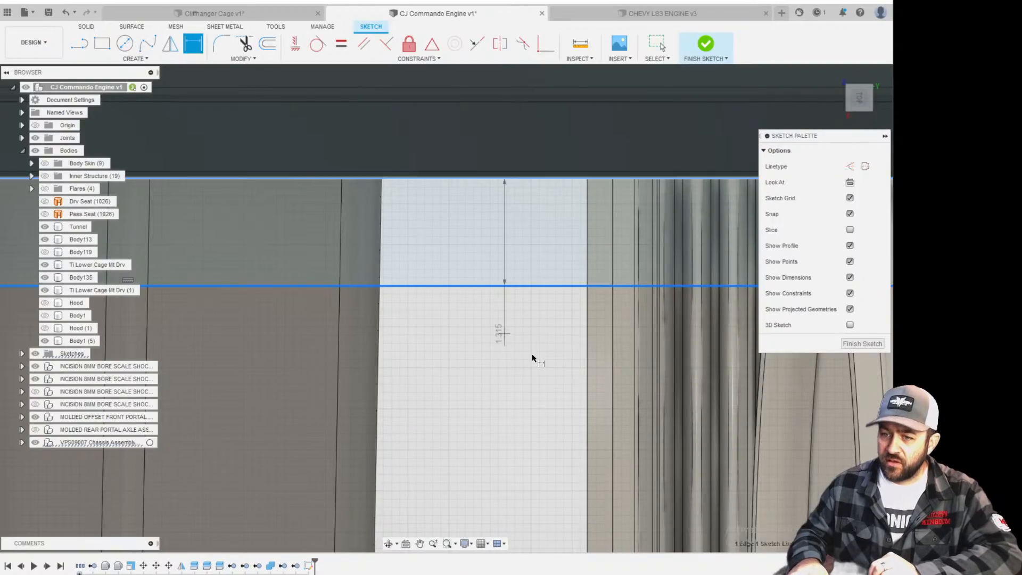
pyautogui.press('Escape')
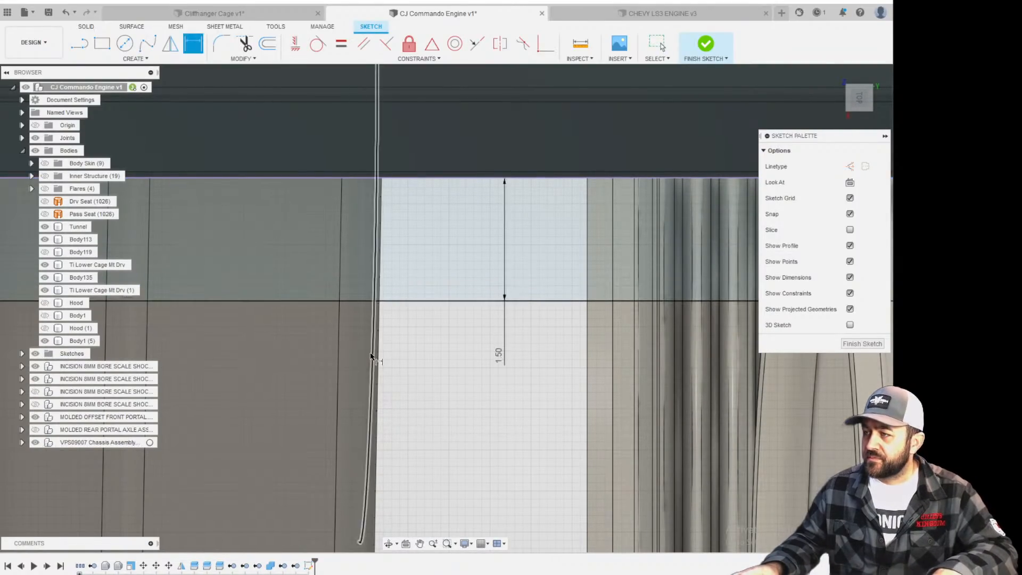
# Move the outer long edge of the rectangle around the box with the bolt outward past the chassis rail.
pyautogui.scroll(-10, 359, 338)
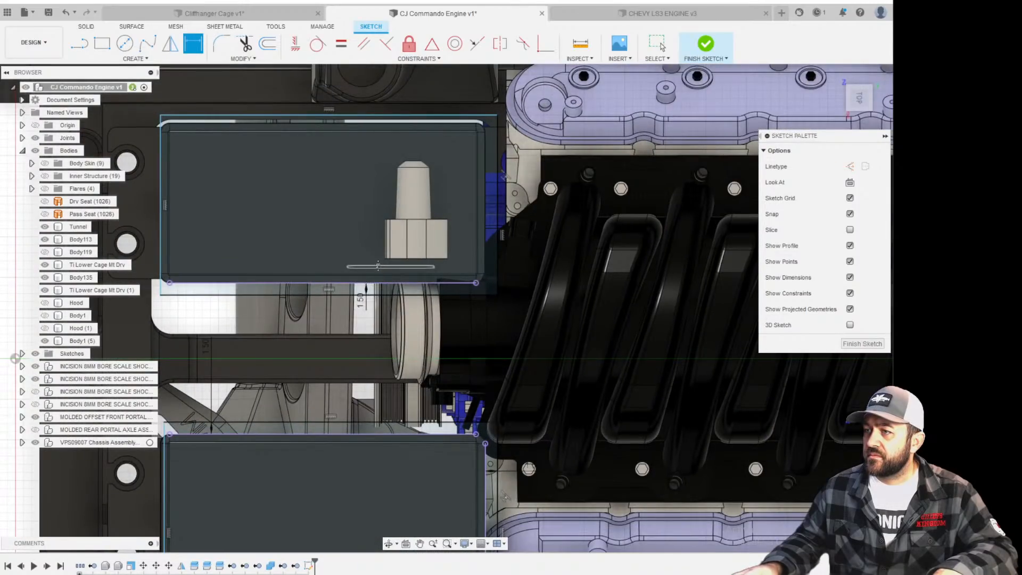
pyautogui.moveTo(429, 112); pyautogui.dragTo(530, 239, button='middle')
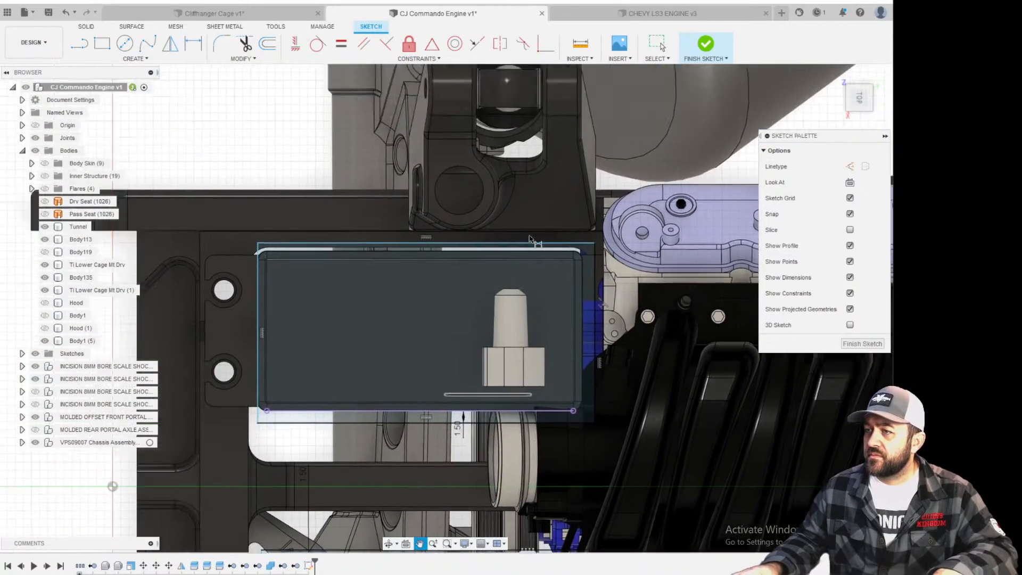
pyautogui.scroll(-3, 530, 240)
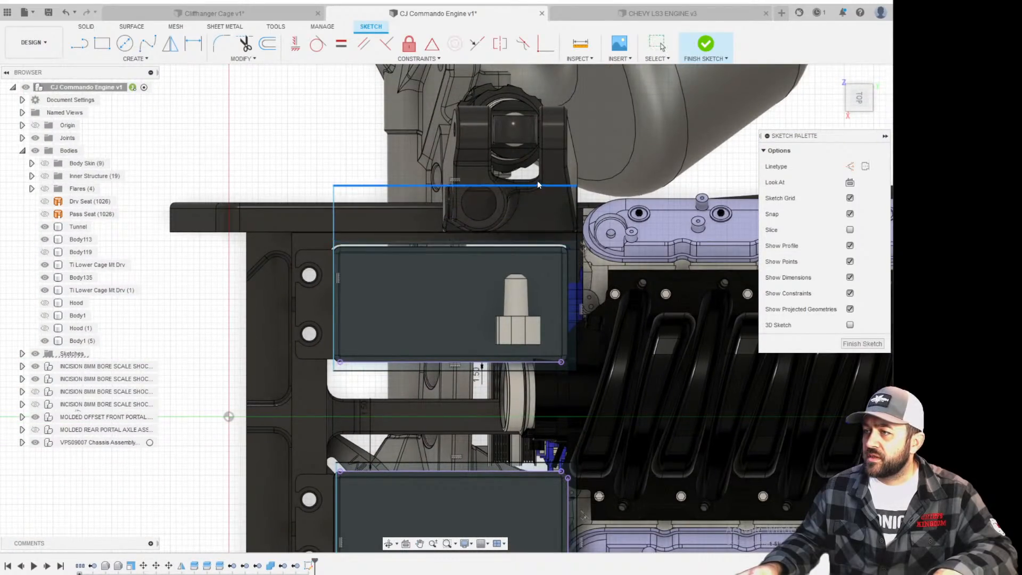
# Start an Extrude with the clearance rectangle regions around both front boxes as profiles.
pyautogui.scroll(-3, 483, 341)
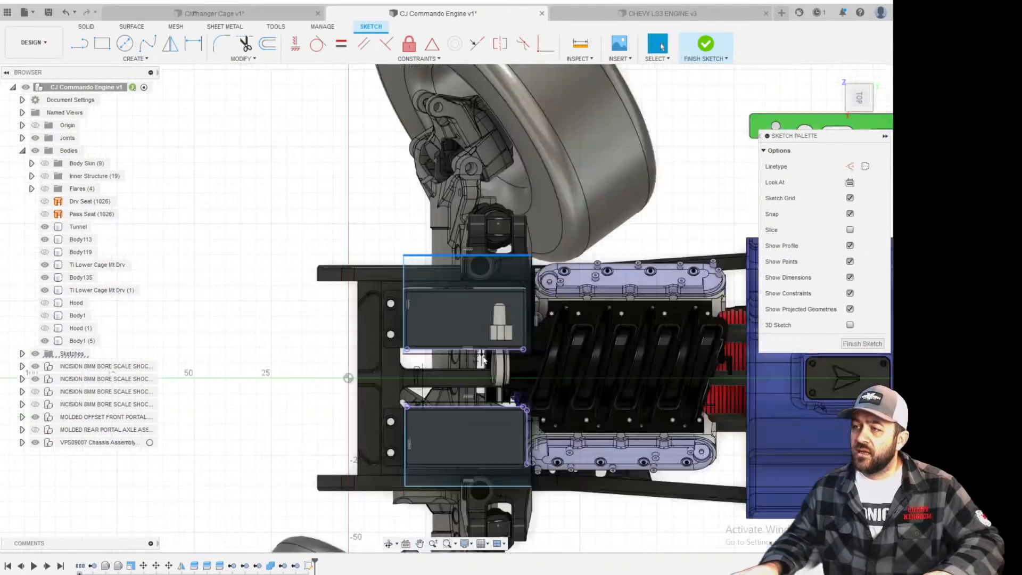
pyautogui.keyDown('shift'); pyautogui.moveTo(458, 405); pyautogui.dragTo(494, 335, button='middle'); pyautogui.keyUp('shift')
pyautogui.scroll(5, 494, 338)
pyautogui.press('e')
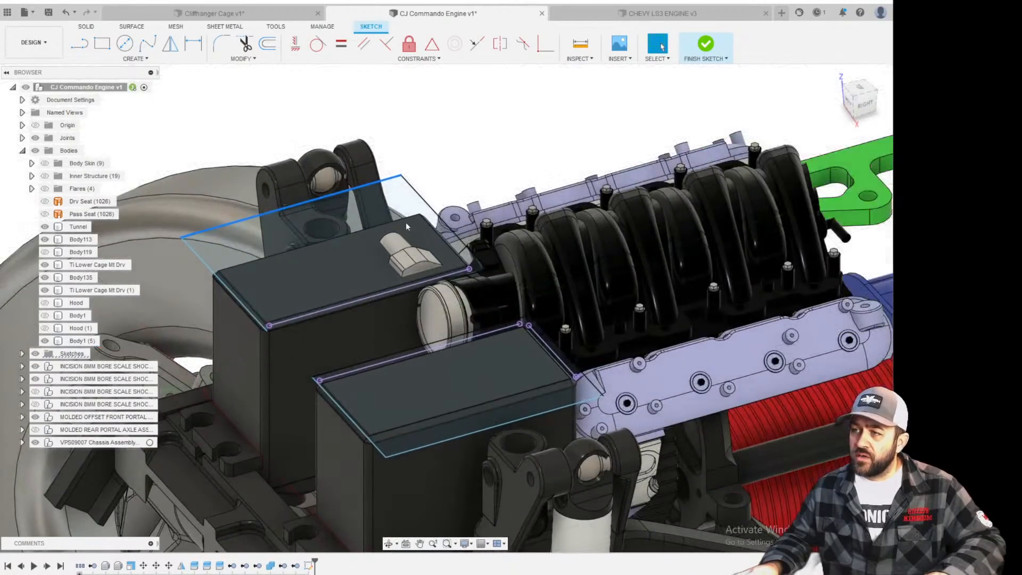
pyautogui.click(400, 209)
pyautogui.click(545, 376)
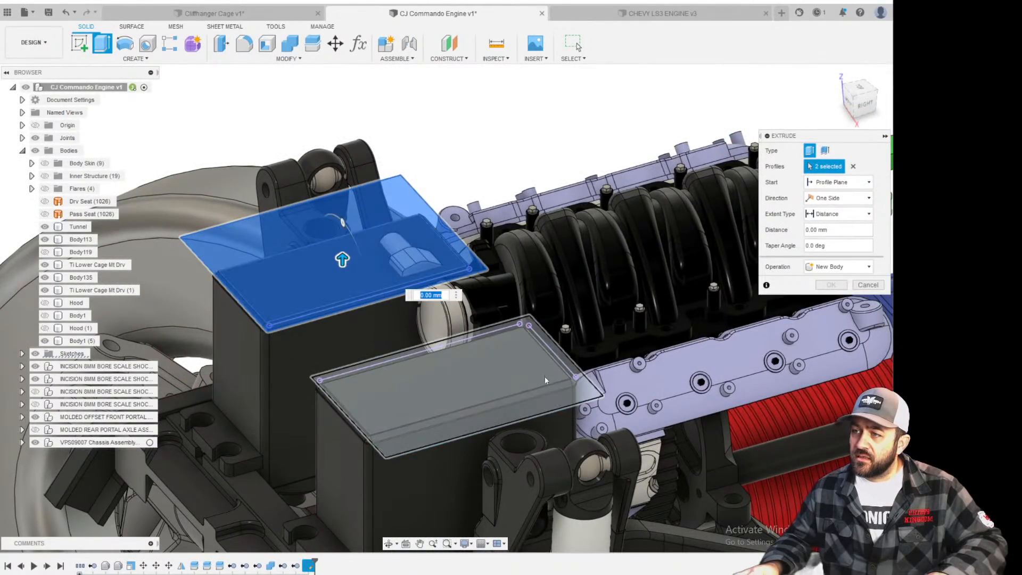
pyautogui.scroll(2, 558, 378)
pyautogui.scroll(-4, 558, 378)
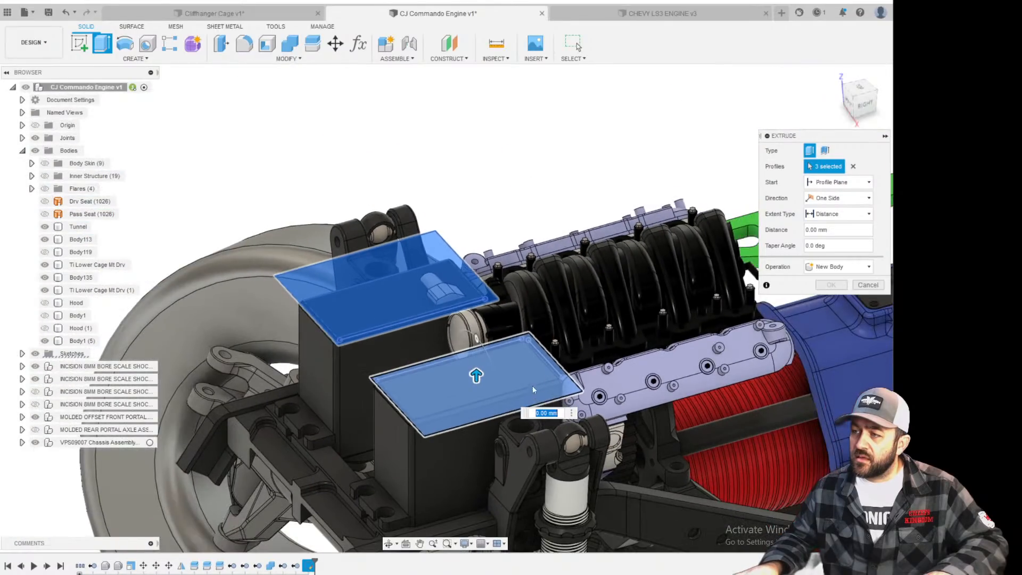
pyautogui.keyDown('shift'); pyautogui.moveTo(533, 386); pyautogui.dragTo(496, 346, button='middle'); pyautogui.keyUp('shift')
# Make the extrusion of both clearance rectangles a symmetric cut with a distance of 75 mm.
pyautogui.click(843, 200)
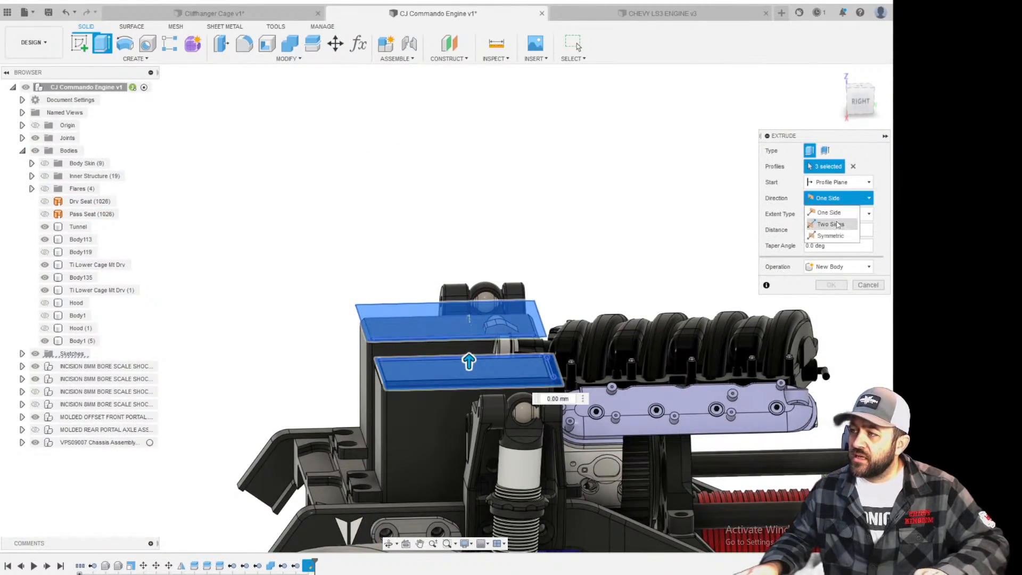
pyautogui.click(831, 236)
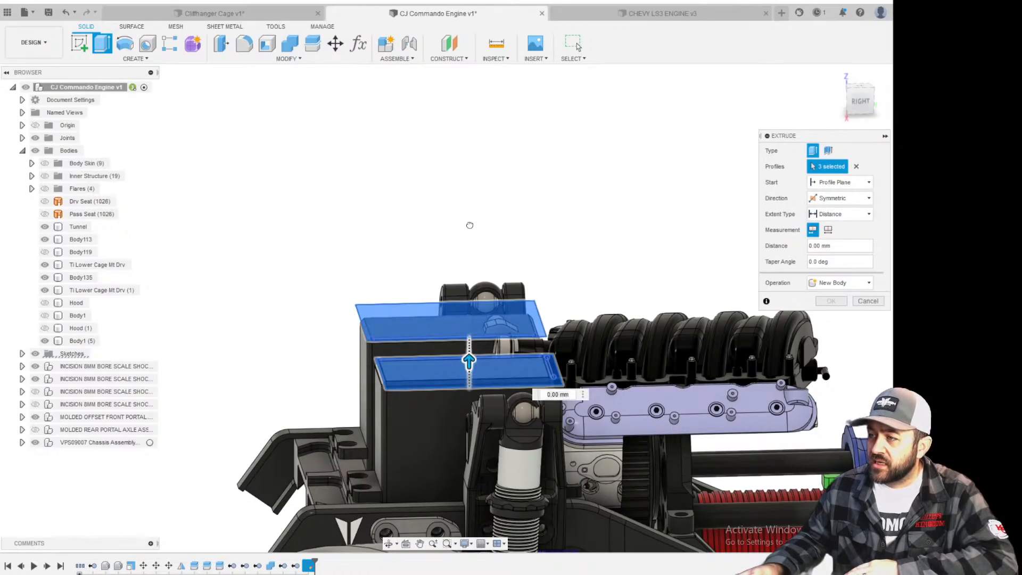
pyautogui.moveTo(469, 361); pyautogui.dragTo(471, 209)
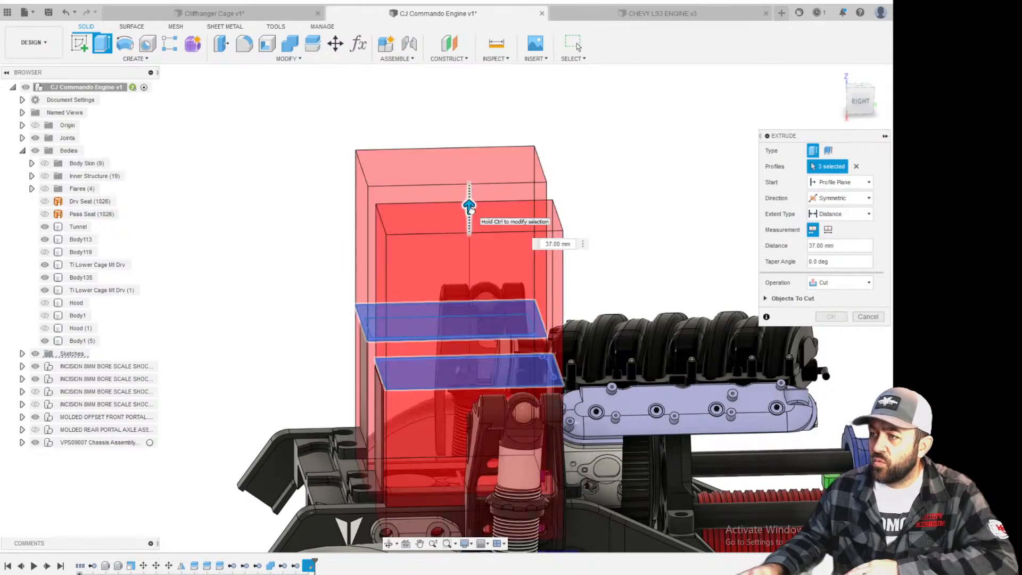
pyautogui.scroll(-5, 572, 337)
pyautogui.moveTo(618, 453); pyautogui.dragTo(554, 393, button='middle')
pyautogui.scroll(3, 519, 379)
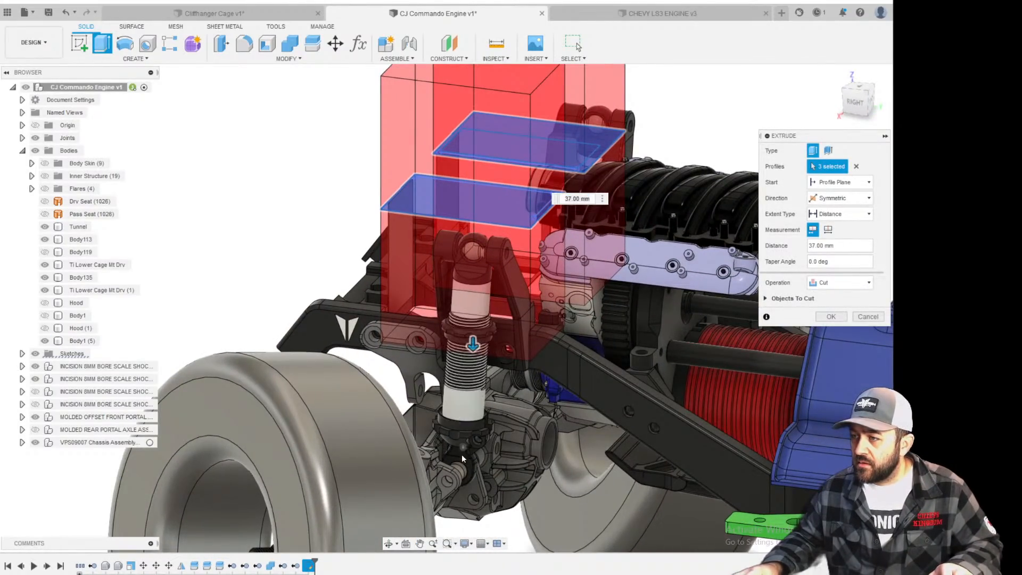
pyautogui.scroll(-3, 514, 489)
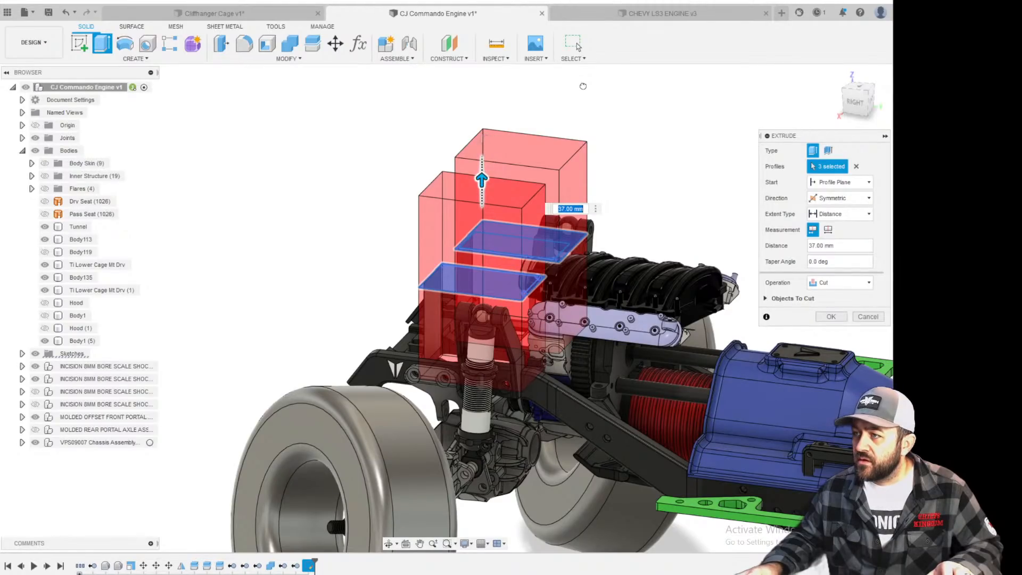
pyautogui.write('40')
pyautogui.press('Return')
pyautogui.moveTo(587, 109); pyautogui.dragTo(586, 109)
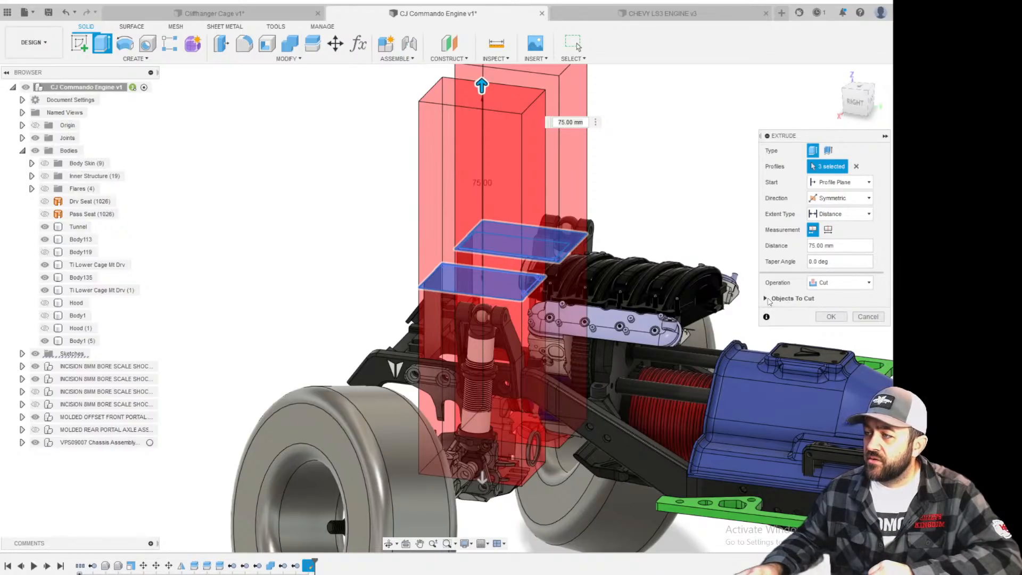
# Exclude the M0226, M0170, L0025-01 and M0131 bodies from the objects to cut.
pyautogui.click(766, 299)
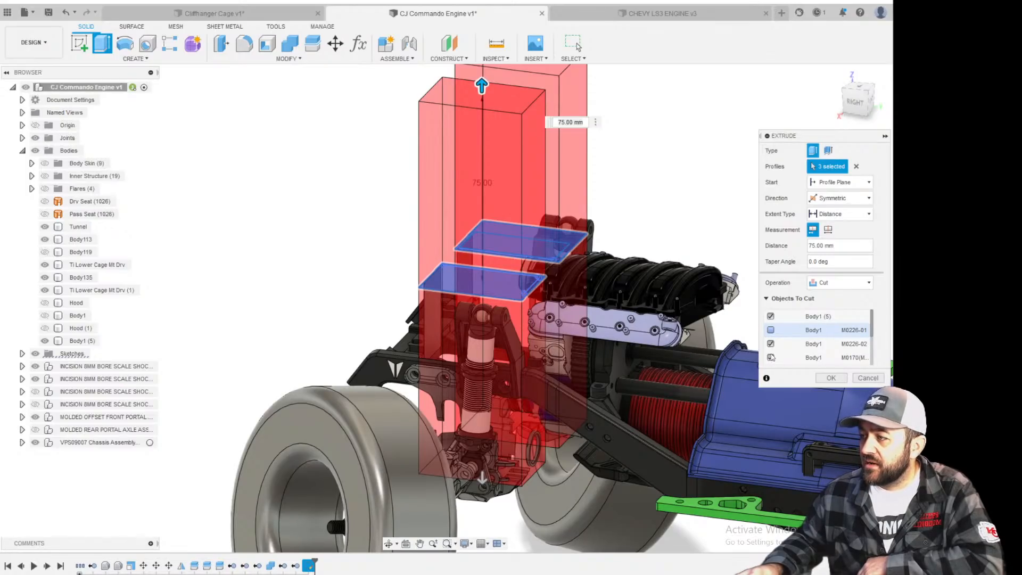
pyautogui.click(770, 345)
pyautogui.click(749, 365)
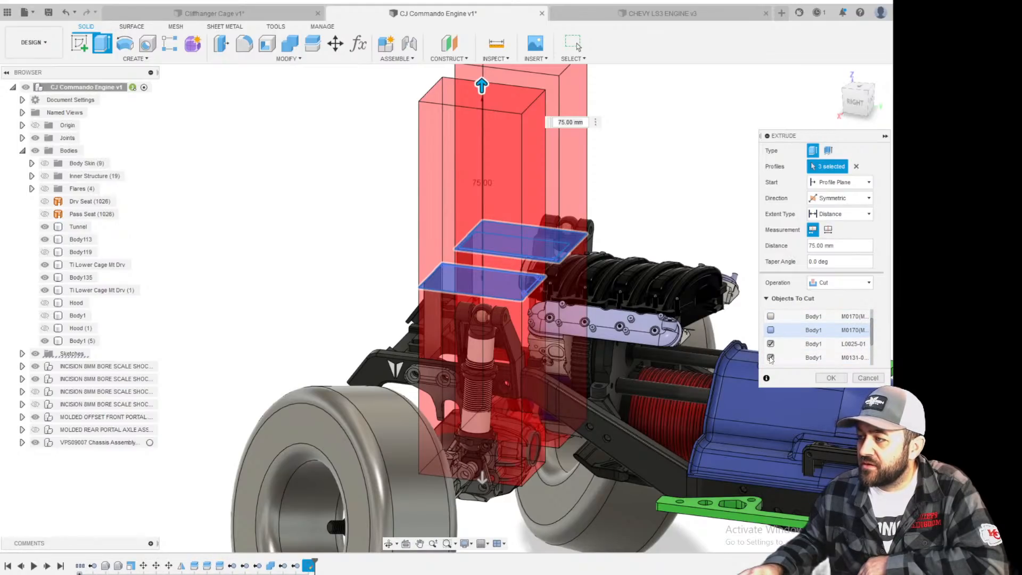
pyautogui.click(771, 344)
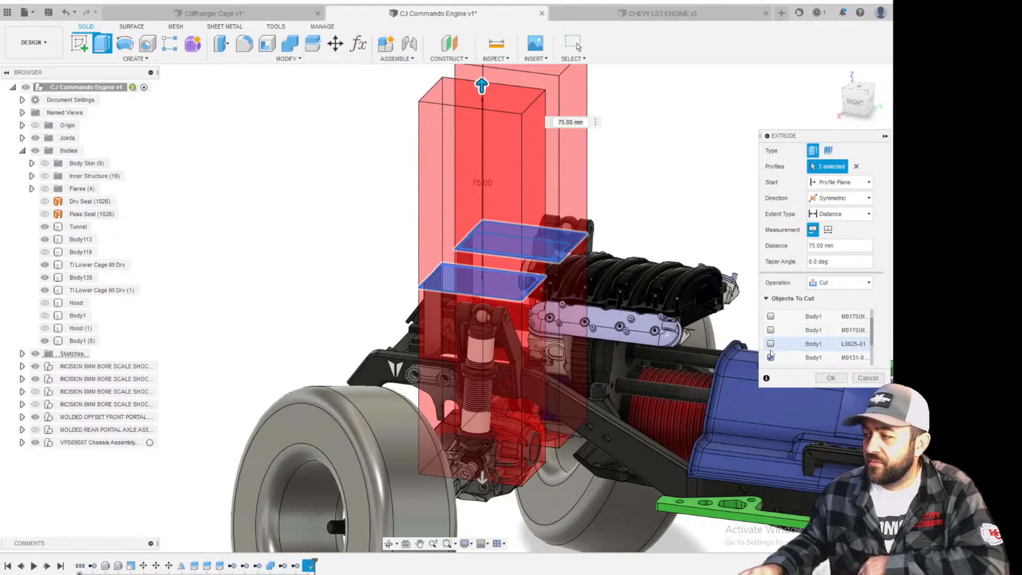
pyautogui.click(770, 358)
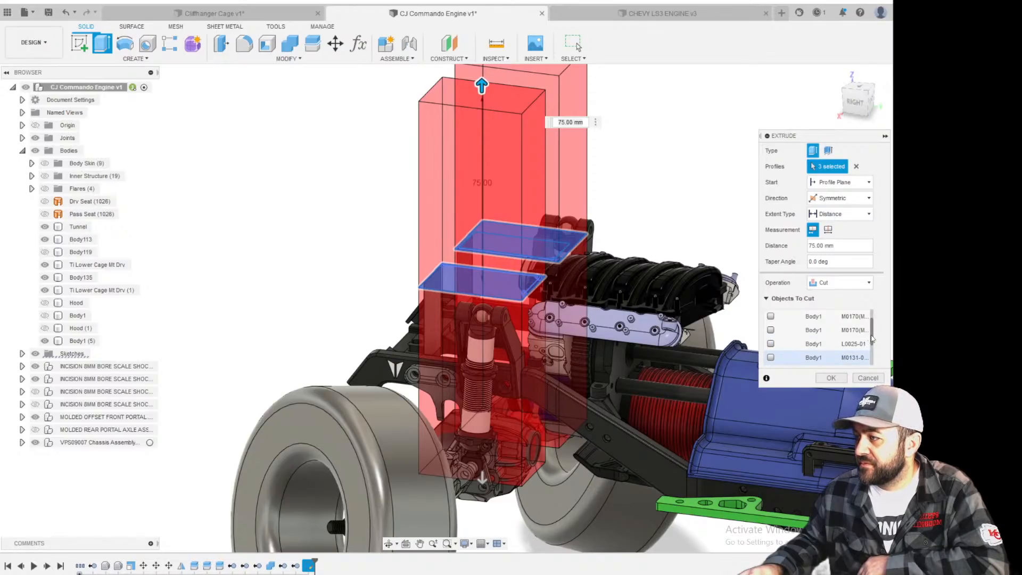
# Exclude the servo, M0186-01, L0011-01 and L0011-02 bodies too, and apply the cut to the engine body Body1 (5) only.
pyautogui.scroll(-2, 872, 339)
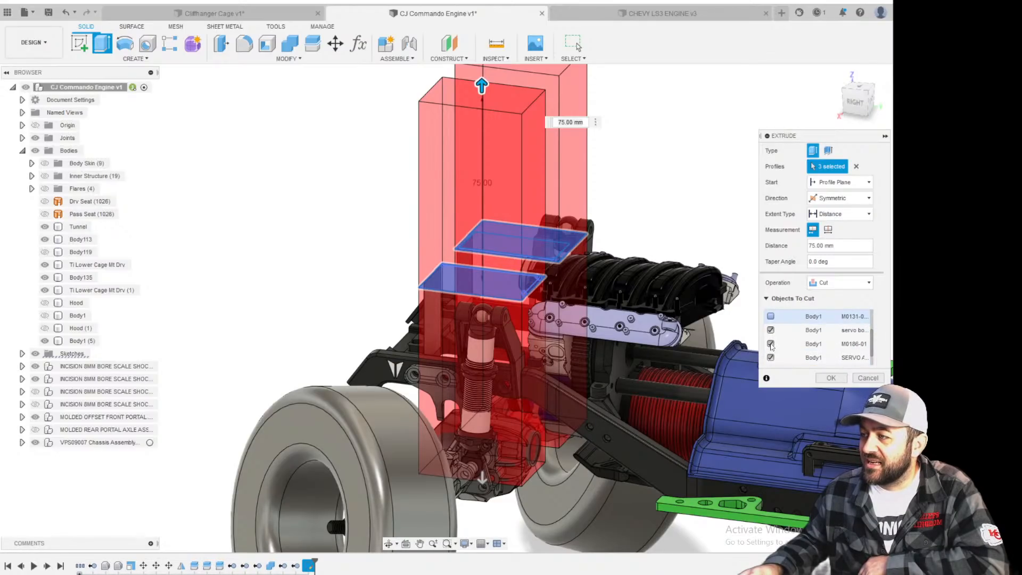
pyautogui.click(771, 330)
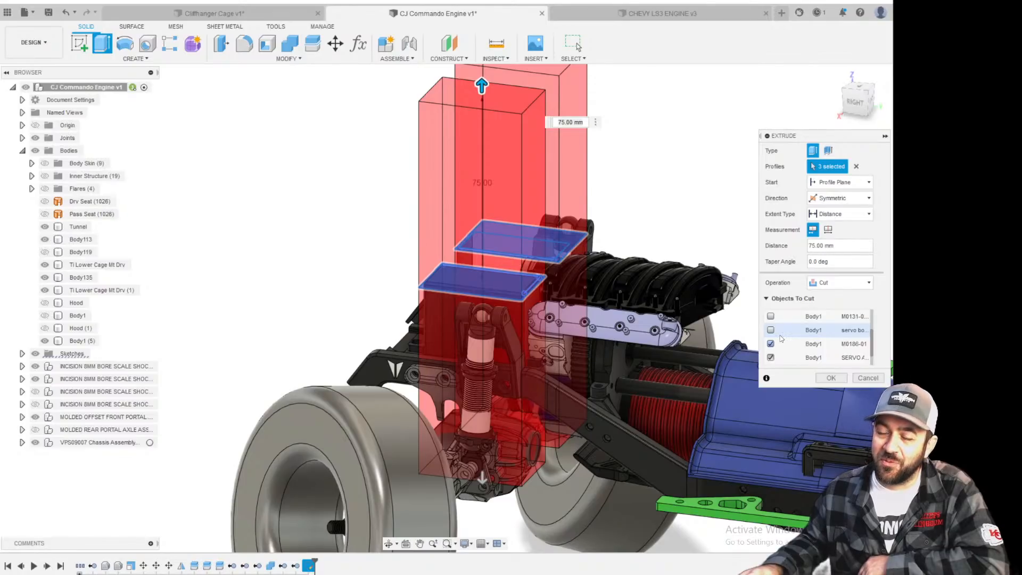
pyautogui.click(770, 344)
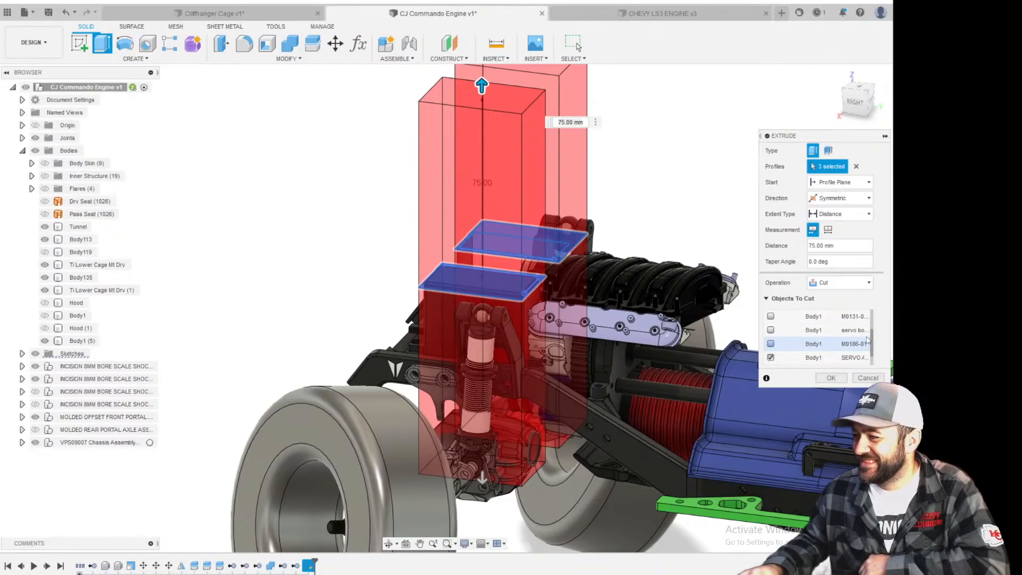
pyautogui.click(770, 357)
pyautogui.moveTo(872, 337); pyautogui.dragTo(873, 360)
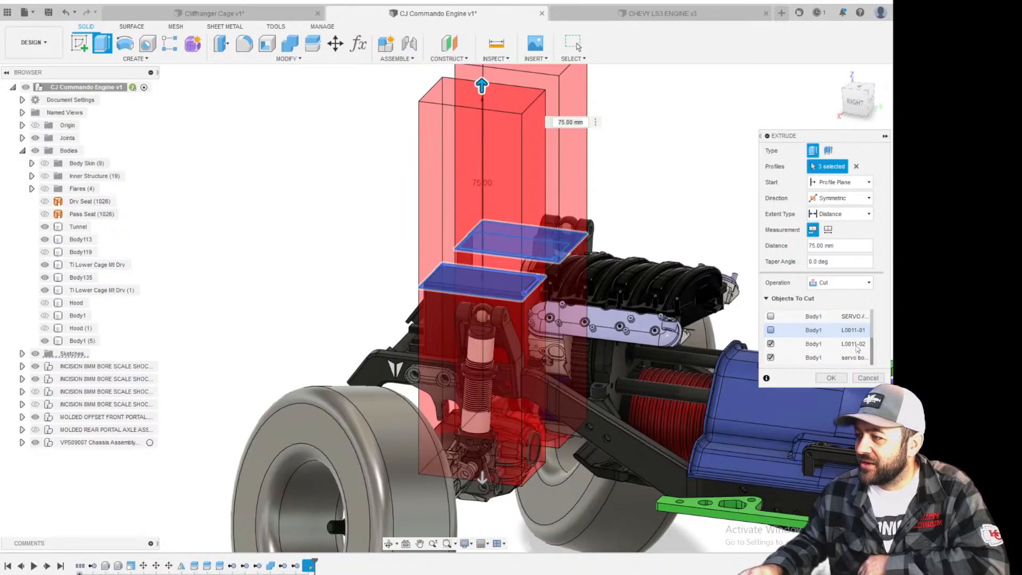
pyautogui.click(871, 345)
pyautogui.click(871, 357)
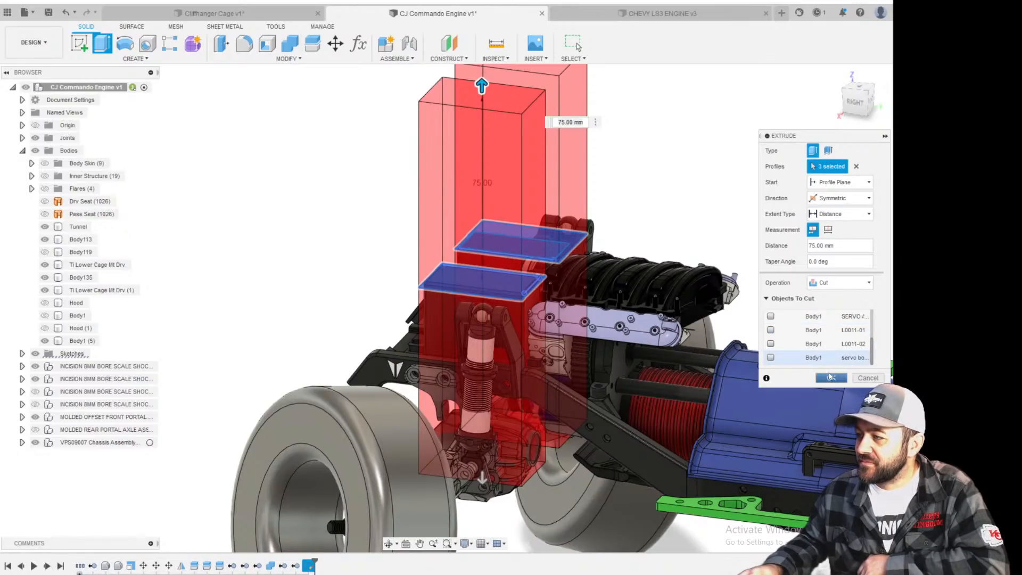
pyautogui.click(832, 377)
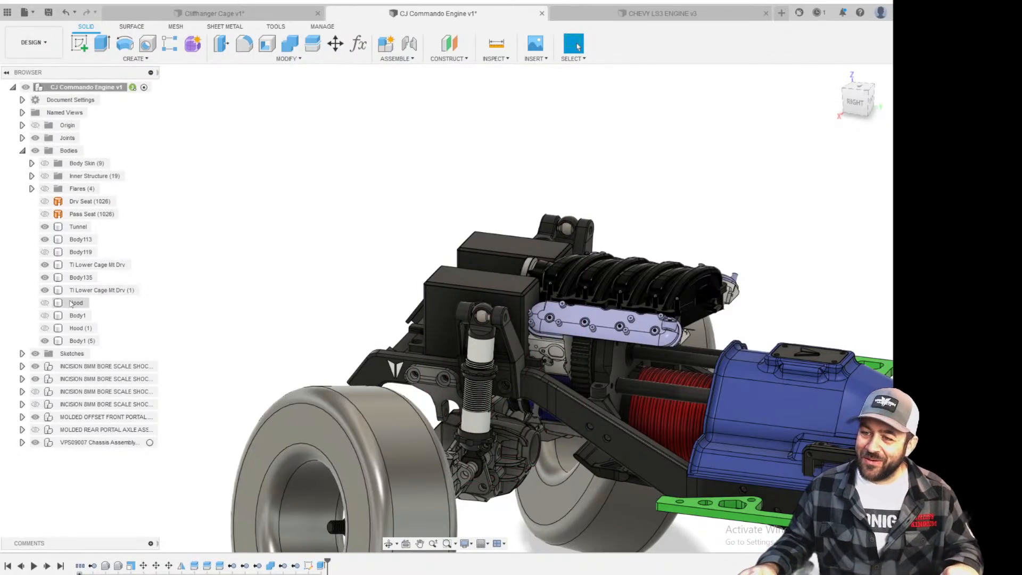
# Isolate the engine body Body1 (5) and examine the box clearance cuts at its front.
pyautogui.rightClick(66, 340)
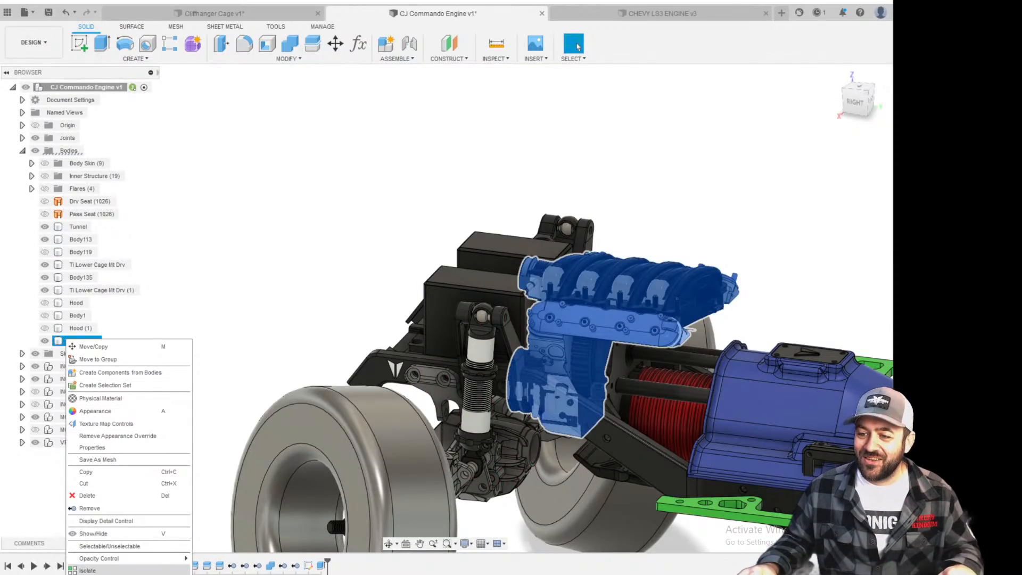
pyautogui.click(88, 570)
pyautogui.keyDown('shift'); pyautogui.moveTo(389, 419); pyautogui.dragTo(443, 397, button='middle'); pyautogui.keyUp('shift')
pyautogui.scroll(6, 443, 398)
pyautogui.scroll(-6, 573, 307)
pyautogui.keyDown('shift'); pyautogui.moveTo(574, 307); pyautogui.dragTo(520, 411, button='middle'); pyautogui.keyUp('shift')
pyautogui.scroll(6, 522, 282)
pyautogui.scroll(-4, 484, 338)
pyautogui.scroll(4, 508, 345)
pyautogui.scroll(-4, 527, 411)
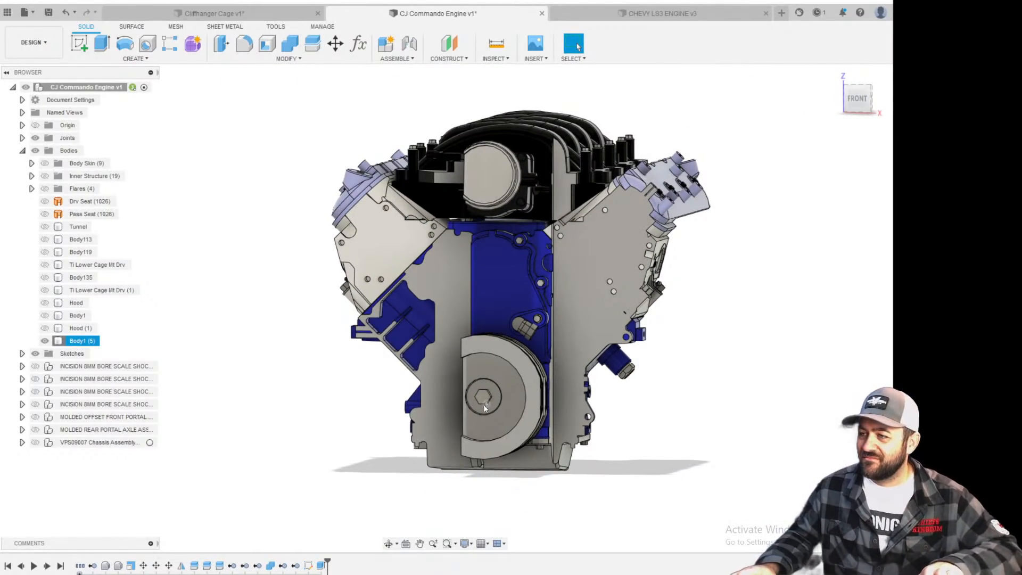
# Inspect the isolated engine's cut faces up close, including its underside and rear.
pyautogui.scroll(4, 530, 280)
pyautogui.keyDown('shift'); pyautogui.moveTo(468, 309); pyautogui.dragTo(482, 359, button='middle'); pyautogui.keyUp('shift')
pyautogui.scroll(-4, 492, 307)
pyautogui.scroll(4, 491, 306)
pyautogui.scroll(-4, 482, 359)
pyautogui.scroll(4, 497, 306)
pyautogui.moveTo(498, 301); pyautogui.dragTo(487, 128, button='middle')
pyautogui.scroll(-4, 455, 345)
pyautogui.scroll(5, 485, 229)
pyautogui.scroll(1, 484, 229)
pyautogui.scroll(-7, 496, 248)
pyautogui.keyDown('shift'); pyautogui.moveTo(500, 271); pyautogui.dragTo(487, 242, button='middle'); pyautogui.keyUp('shift')
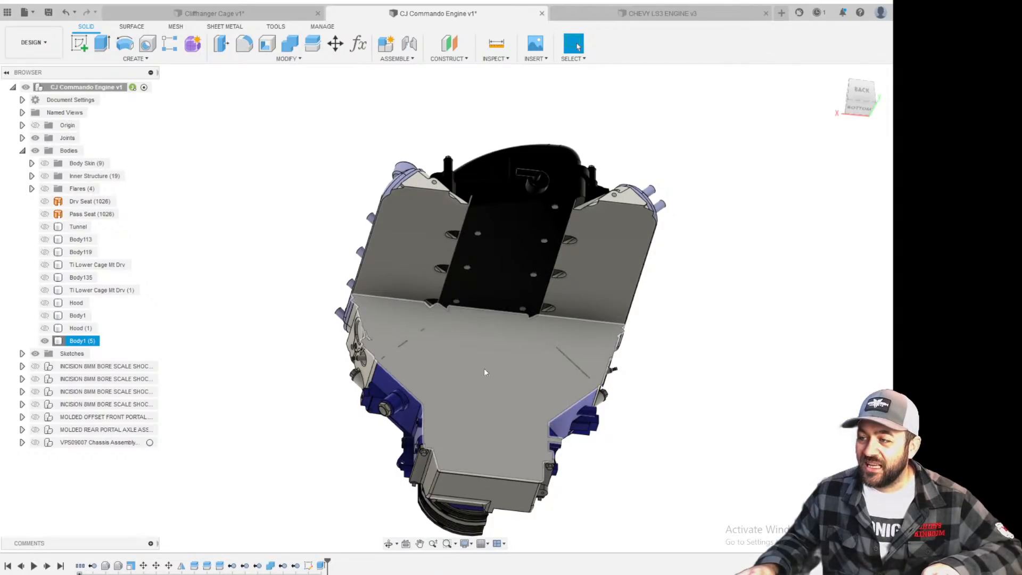
pyautogui.scroll(3, 497, 247)
pyautogui.scroll(3, 418, 309)
pyautogui.scroll(-6, 450, 337)
pyautogui.keyDown('shift'); pyautogui.moveTo(489, 302); pyautogui.dragTo(538, 409, button='middle'); pyautogui.keyUp('shift')
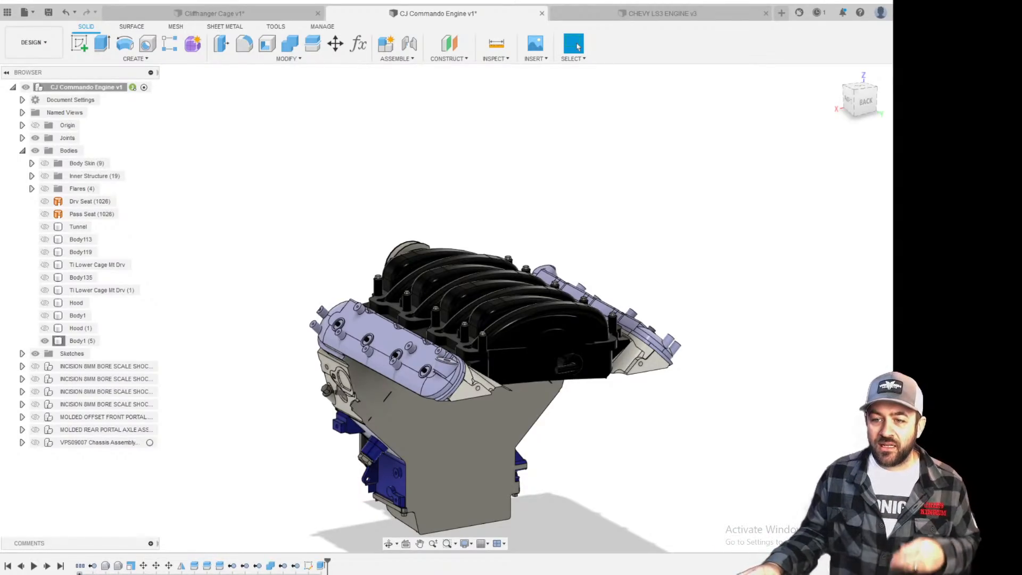
# Examine the isolated engine straight from the front, from the intake down to the crank pulley.
pyautogui.scroll(-3, 299, 404)
pyautogui.keyDown('shift'); pyautogui.moveTo(217, 391); pyautogui.dragTo(421, 402, button='middle'); pyautogui.keyUp('shift')
pyautogui.scroll(4, 453, 398)
pyautogui.scroll(3, 421, 418)
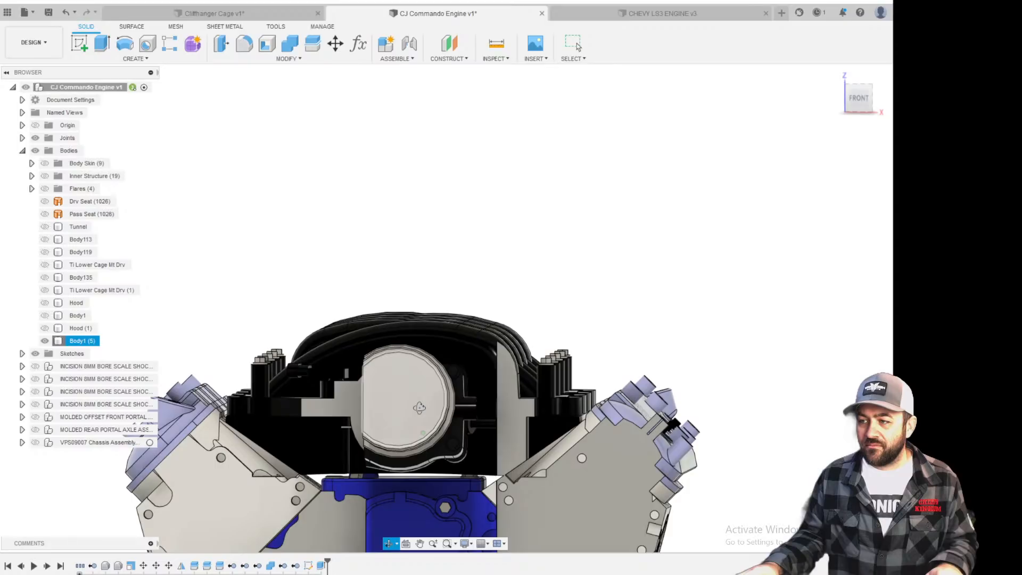
pyautogui.click(865, 100)
pyautogui.moveTo(526, 319); pyautogui.dragTo(549, 120, button='middle')
pyautogui.scroll(-3, 530, 282)
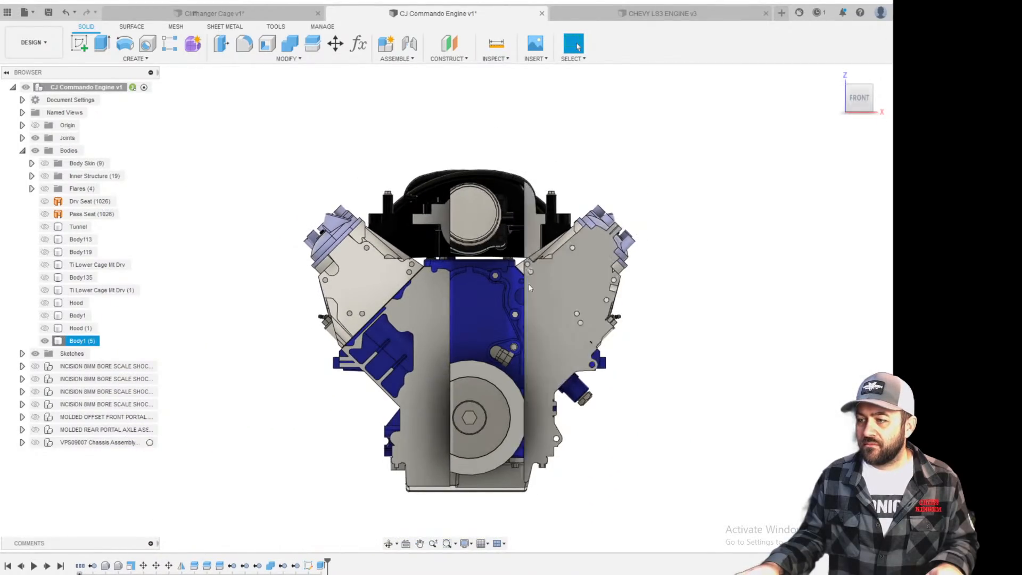
pyautogui.scroll(-3, 475, 430)
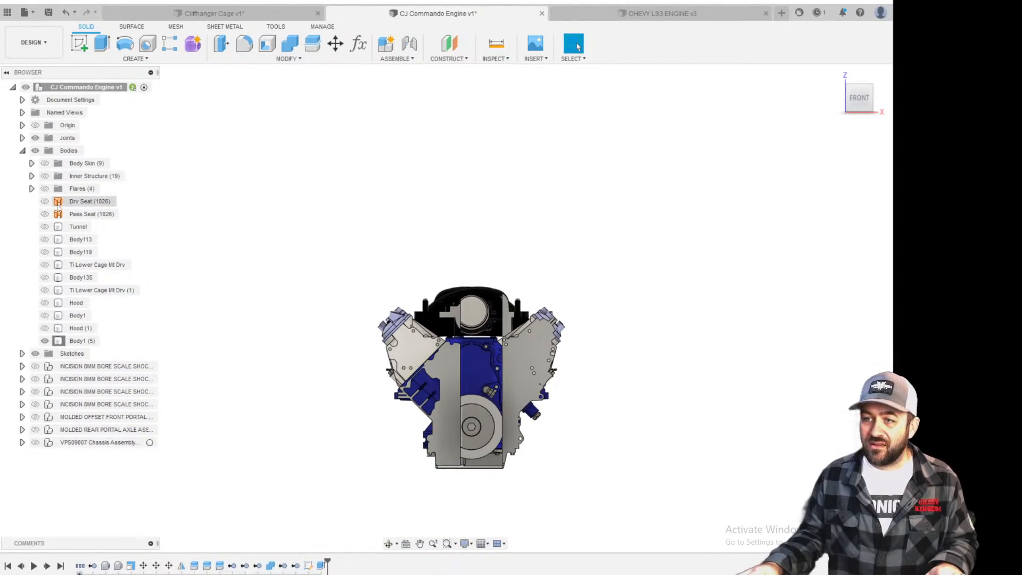
# Unisolate the engine body and check how it sits behind the two front boxes in the chassis.
pyautogui.rightClick(77, 341)
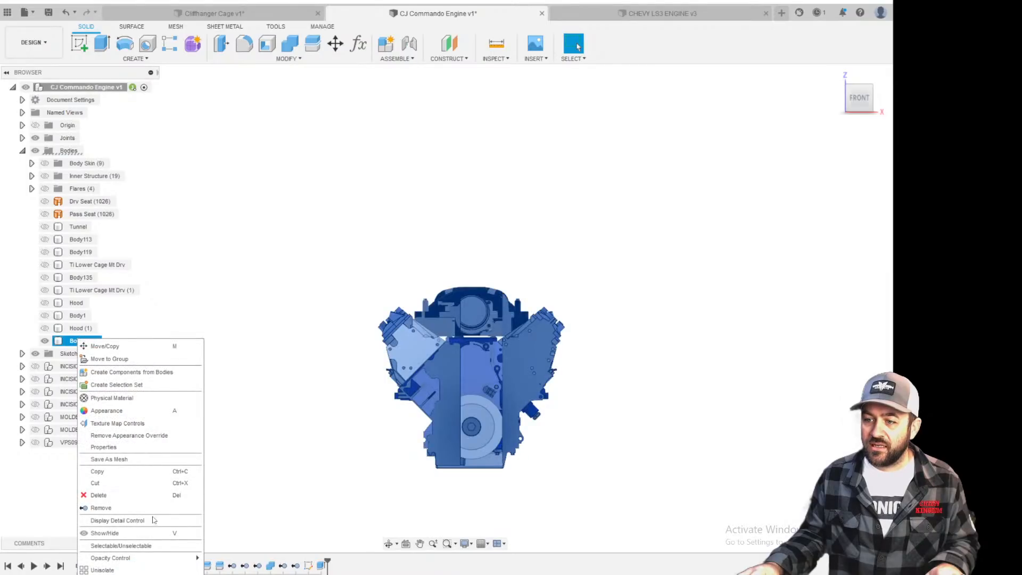
pyautogui.click(102, 569)
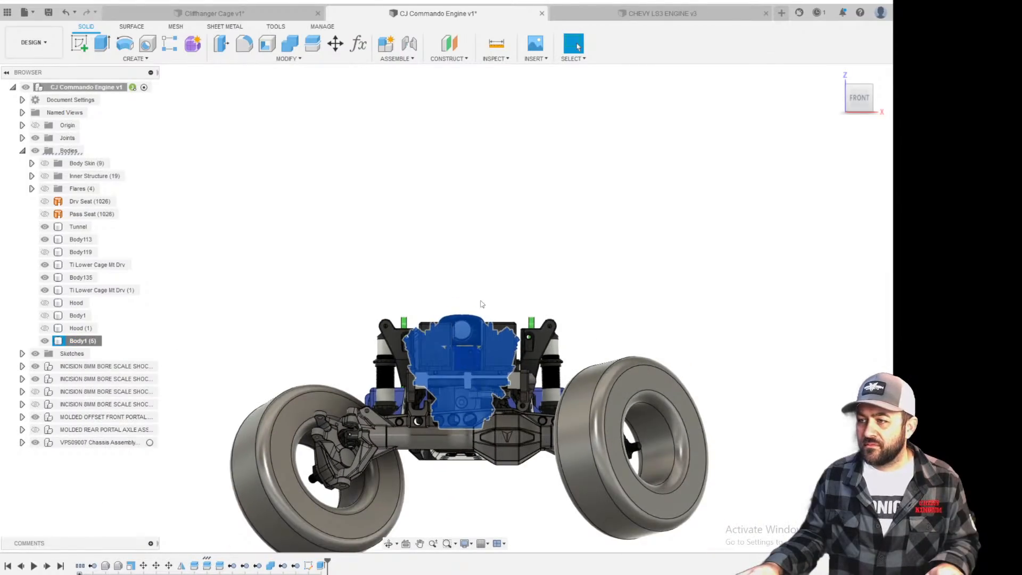
pyautogui.scroll(5, 483, 304)
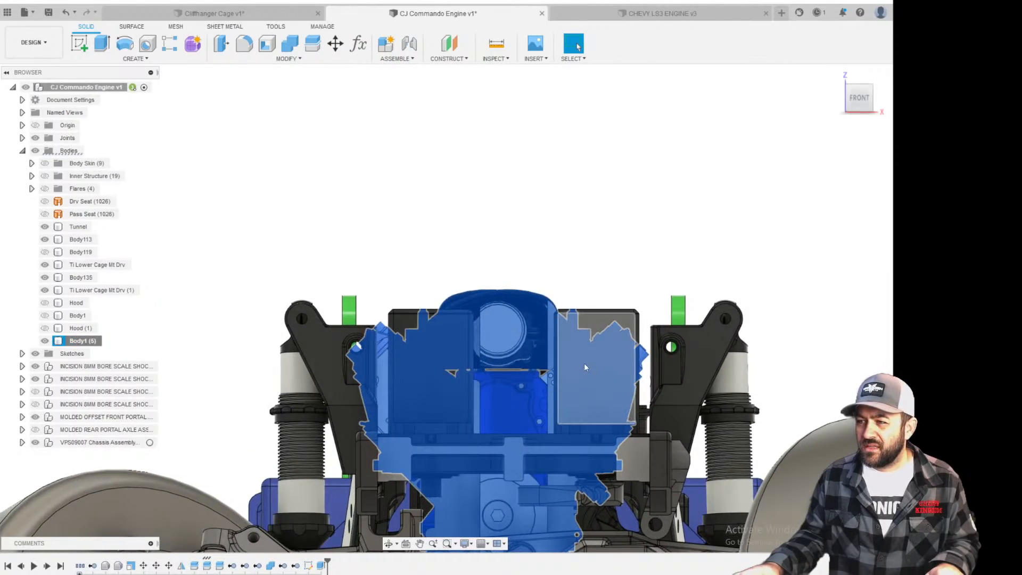
pyautogui.scroll(-5, 583, 363)
pyautogui.keyDown('shift'); pyautogui.moveTo(571, 378); pyautogui.dragTo(529, 349, button='middle'); pyautogui.keyUp('shift')
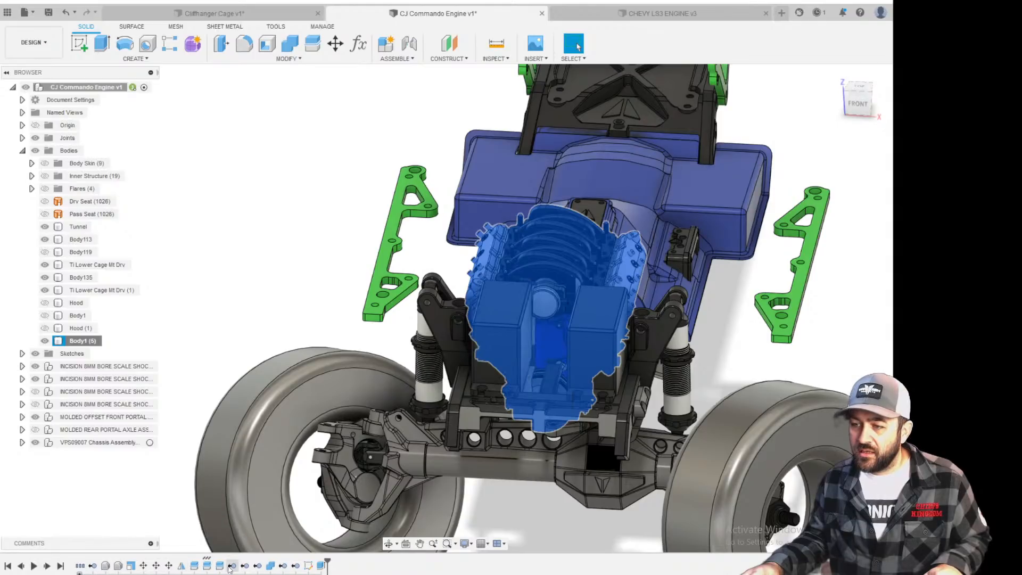
# Roll the design history back to just before the Combine feature and look at the two front boxes from the top.
pyautogui.moveTo(326, 561); pyautogui.dragTo(225, 562)
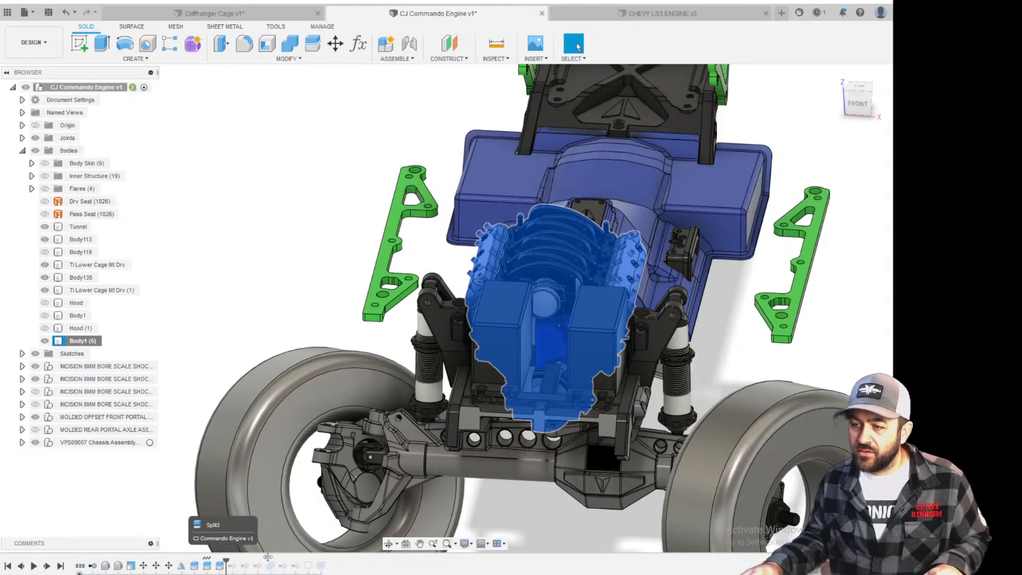
pyautogui.moveTo(268, 557); pyautogui.dragTo(264, 557)
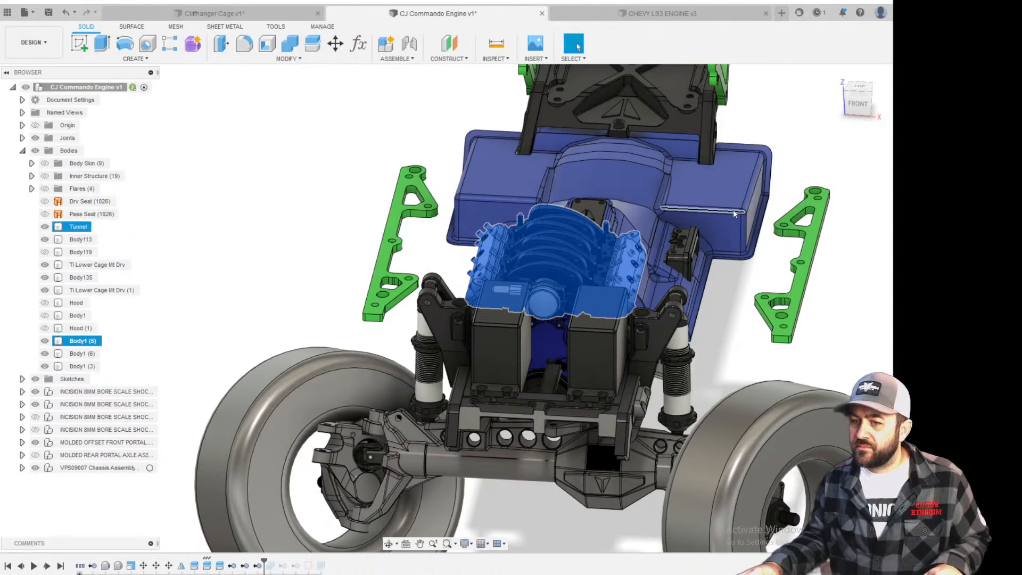
pyautogui.click(751, 290)
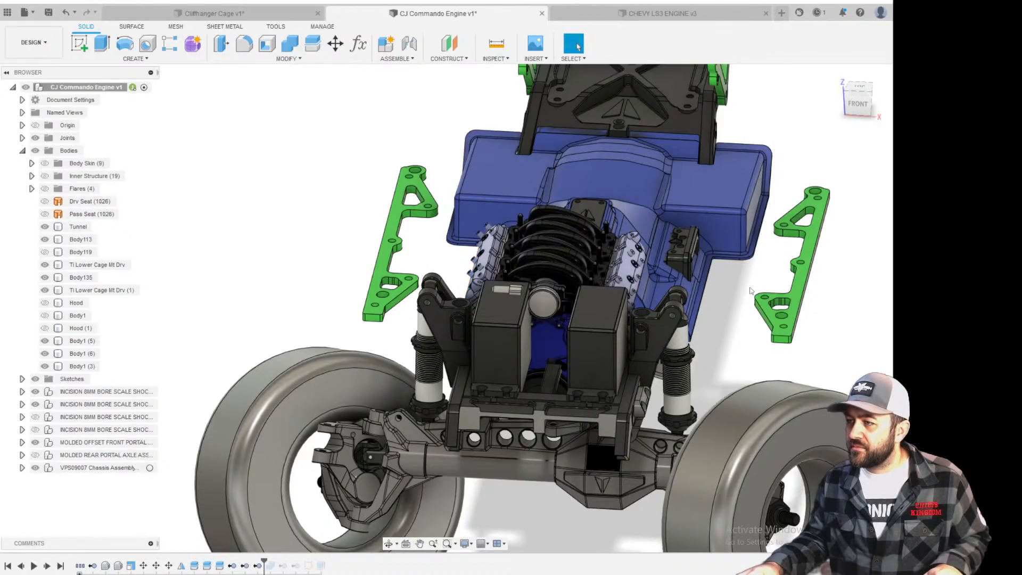
pyautogui.click(856, 91)
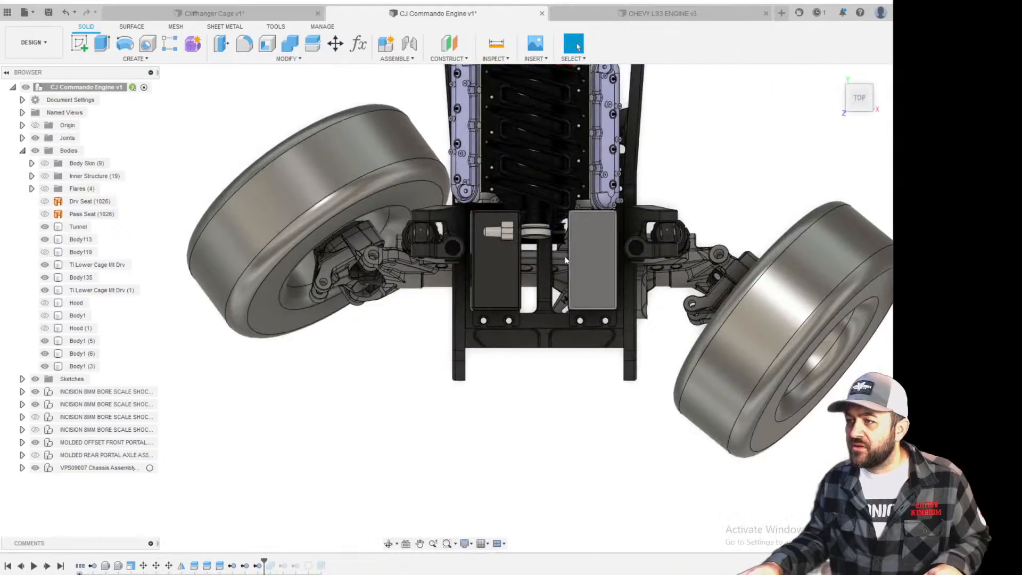
# Try to shift only the front engine piece 2 mm sideways in X.
pyautogui.click(569, 254)
pyautogui.scroll(2, 535, 205)
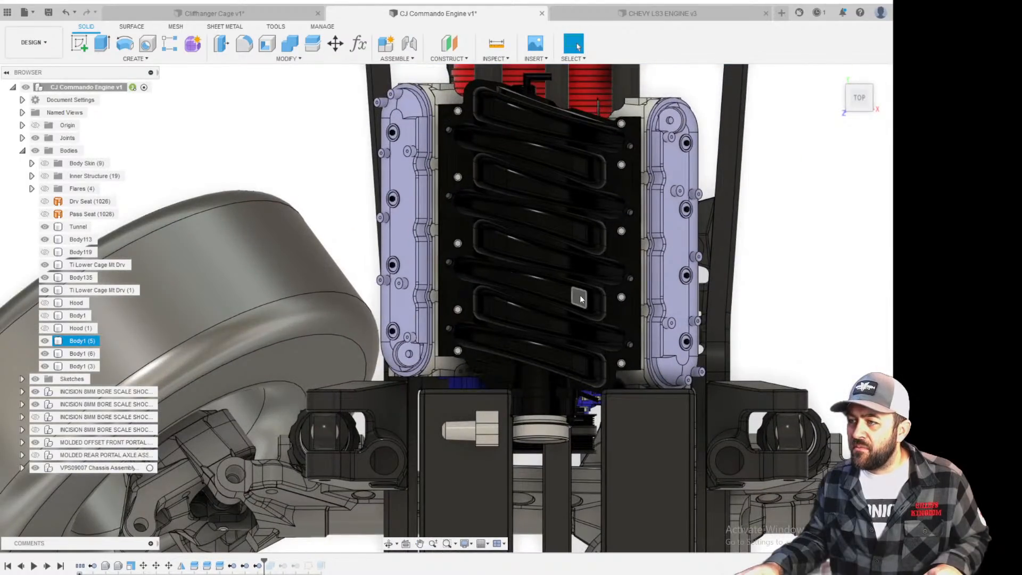
pyautogui.scroll(1, 554, 319)
pyautogui.scroll(-3, 552, 328)
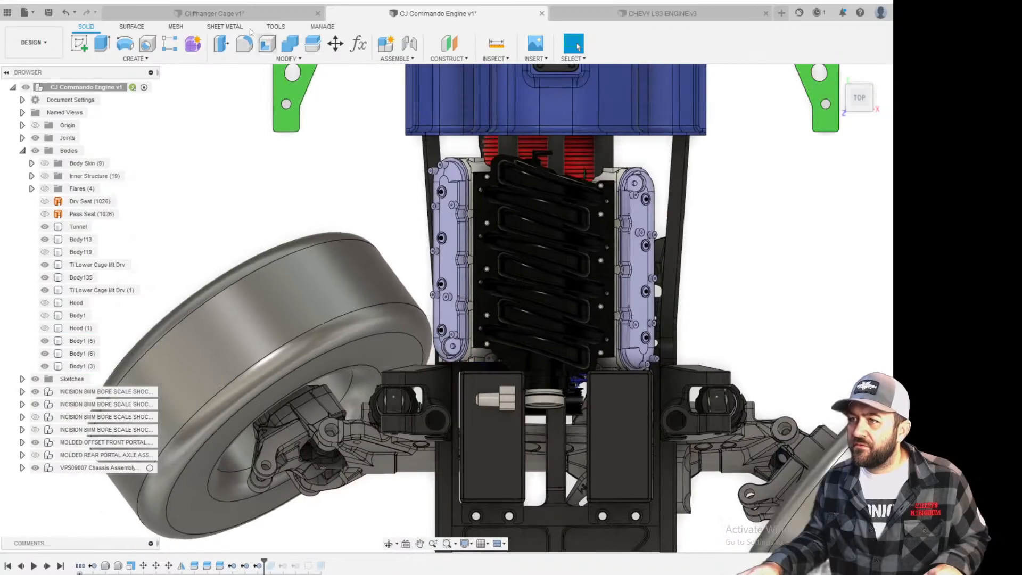
pyautogui.click(342, 46)
pyautogui.scroll(-3, 533, 346)
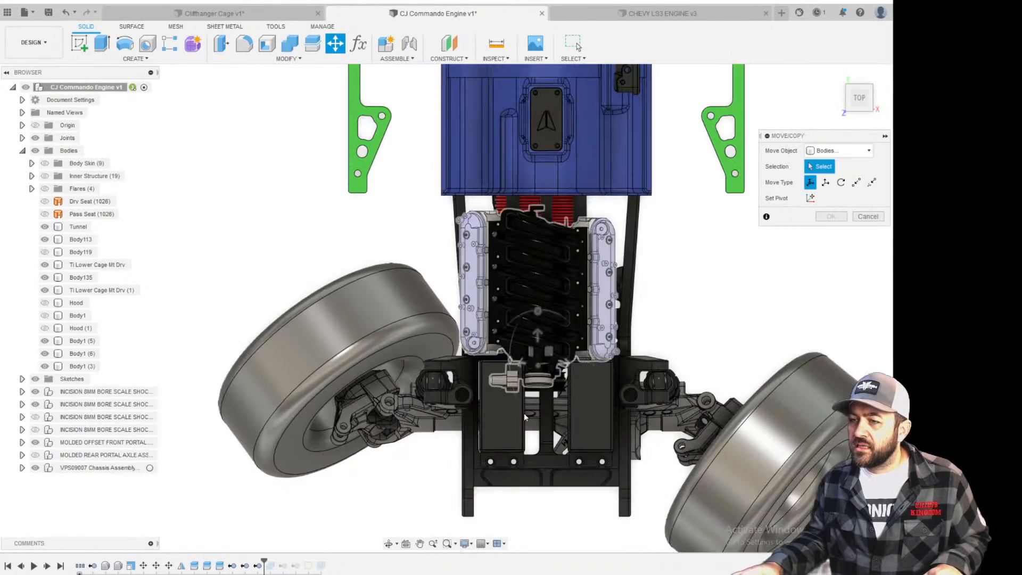
pyautogui.keyDown('shift'); pyautogui.moveTo(512, 404); pyautogui.dragTo(488, 203, button='middle'); pyautogui.keyUp('shift')
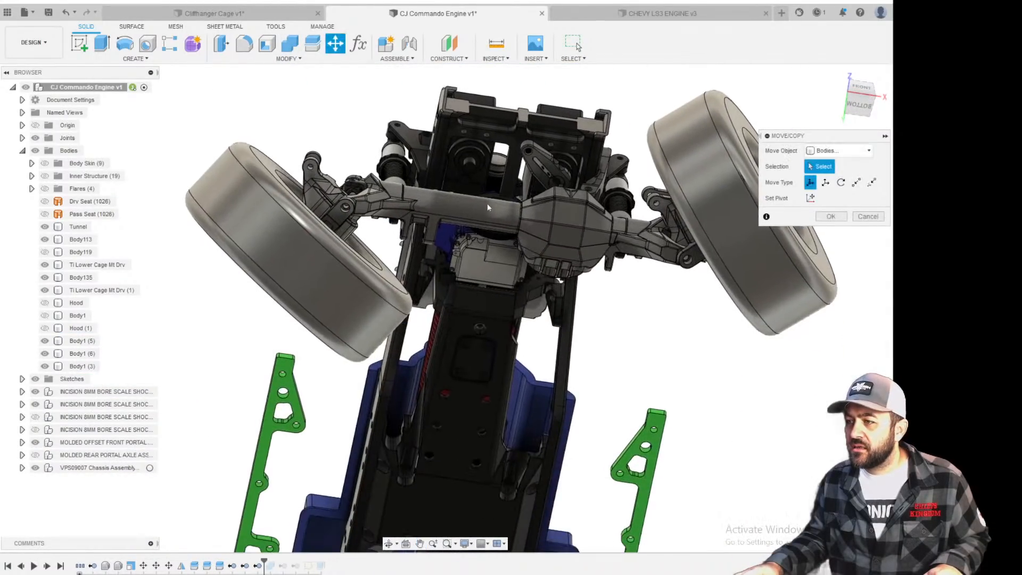
pyautogui.scroll(5, 506, 280)
pyautogui.click(510, 239)
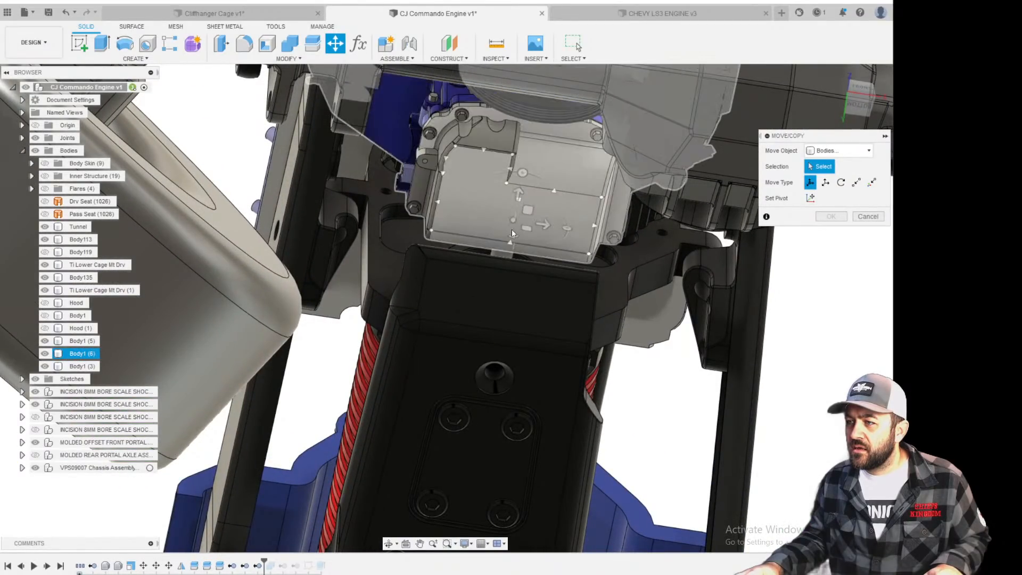
pyautogui.scroll(5, 511, 239)
pyautogui.scroll(-2, 508, 250)
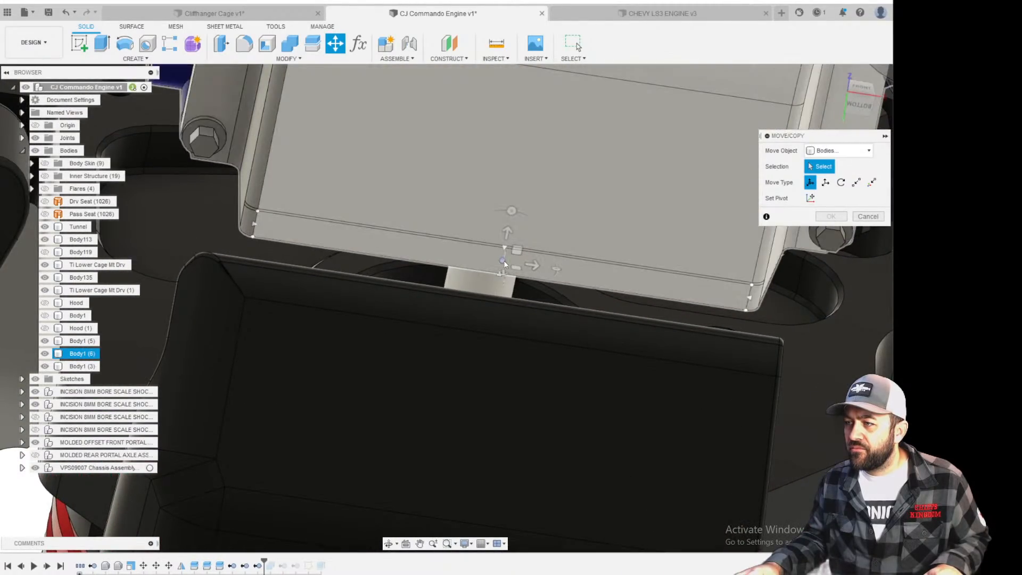
pyautogui.click(508, 242)
pyautogui.scroll(-3, 509, 266)
pyautogui.scroll(-5, 509, 281)
pyautogui.keyDown('shift'); pyautogui.moveTo(510, 282); pyautogui.dragTo(543, 203, button='middle'); pyautogui.keyUp('shift')
pyautogui.moveTo(863, 45); pyautogui.dragTo(858, 87)
pyautogui.click(858, 90)
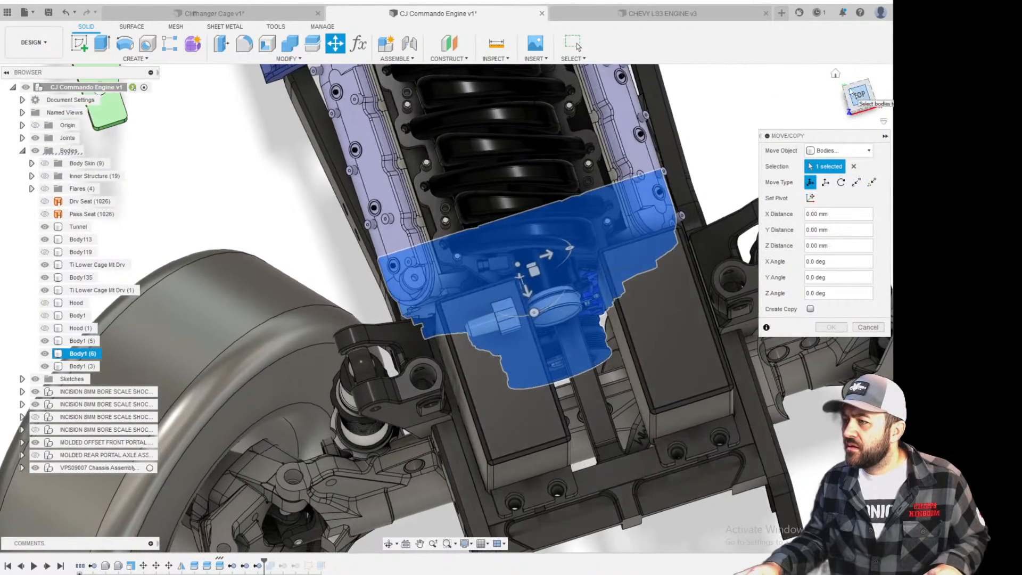
pyautogui.click(562, 285)
pyautogui.moveTo(563, 284); pyautogui.dragTo(570, 282)
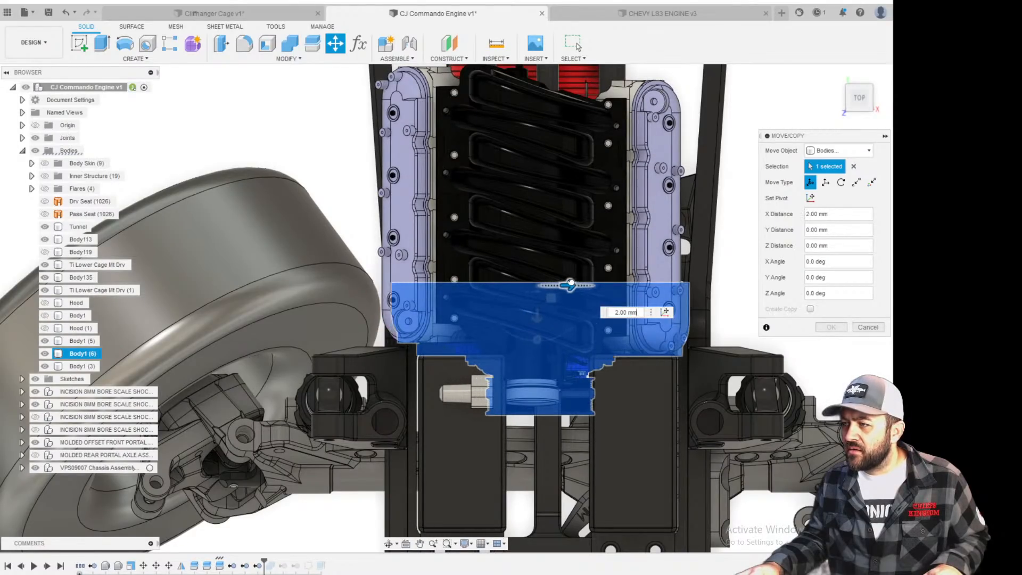
pyautogui.click(850, 167)
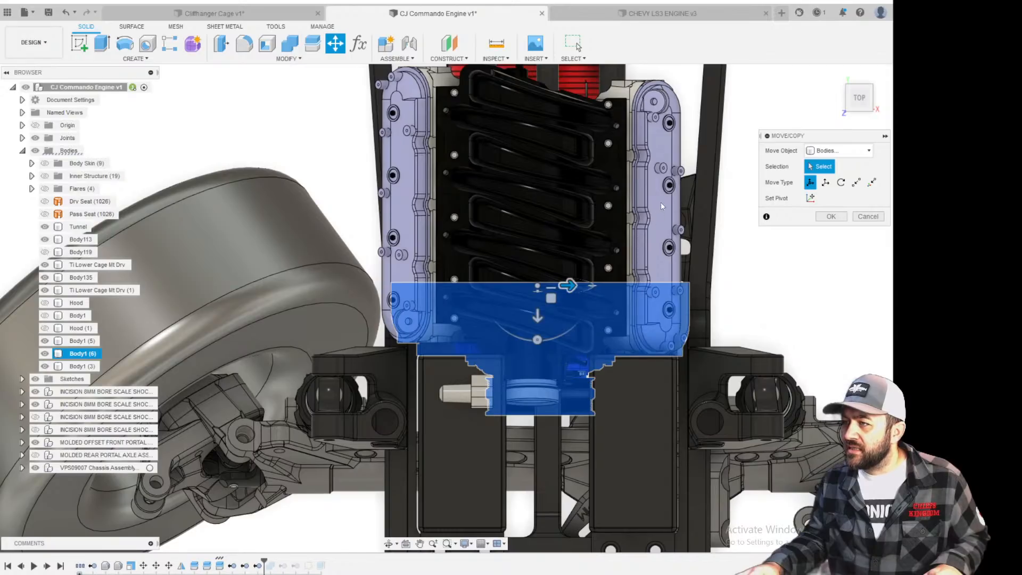
# Choose both engine bodies for the move and set the move pivot on the front face of the +X front box.
pyautogui.click(652, 222)
pyautogui.keyDown('shift'); pyautogui.moveTo(642, 263); pyautogui.dragTo(623, 95, button='middle'); pyautogui.keyUp('shift')
pyautogui.scroll(3, 547, 235)
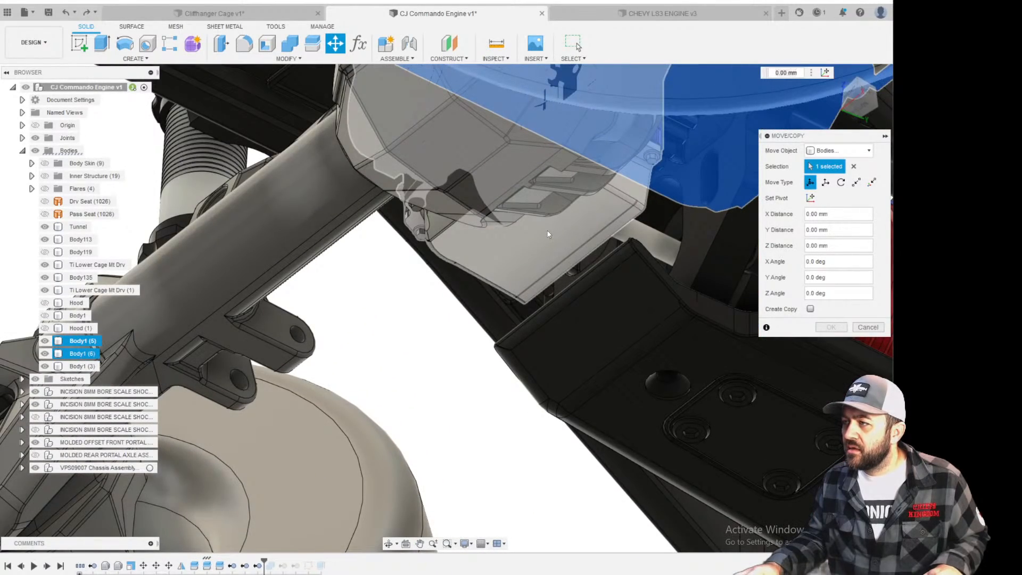
pyautogui.click(547, 235)
pyautogui.scroll(-6, 547, 240)
pyautogui.keyDown('shift'); pyautogui.moveTo(547, 239); pyautogui.dragTo(564, 340, button='middle'); pyautogui.keyUp('shift')
pyautogui.moveTo(564, 340); pyautogui.dragTo(578, 495, button='middle')
pyautogui.scroll(3, 555, 310)
pyautogui.keyDown('shift'); pyautogui.moveTo(555, 310); pyautogui.dragTo(585, 356, button='middle'); pyautogui.keyUp('shift')
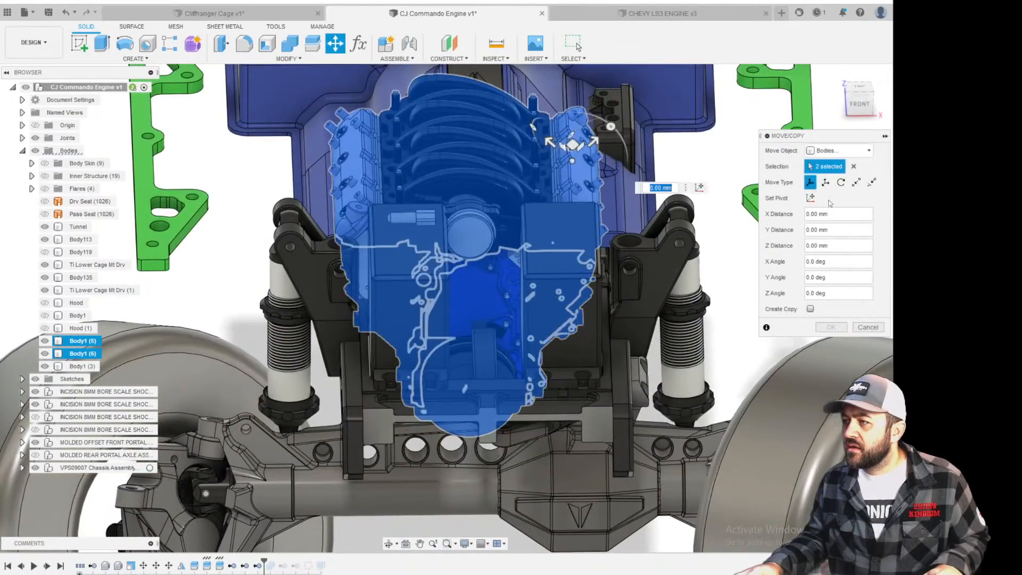
pyautogui.click(810, 197)
pyautogui.click(563, 236)
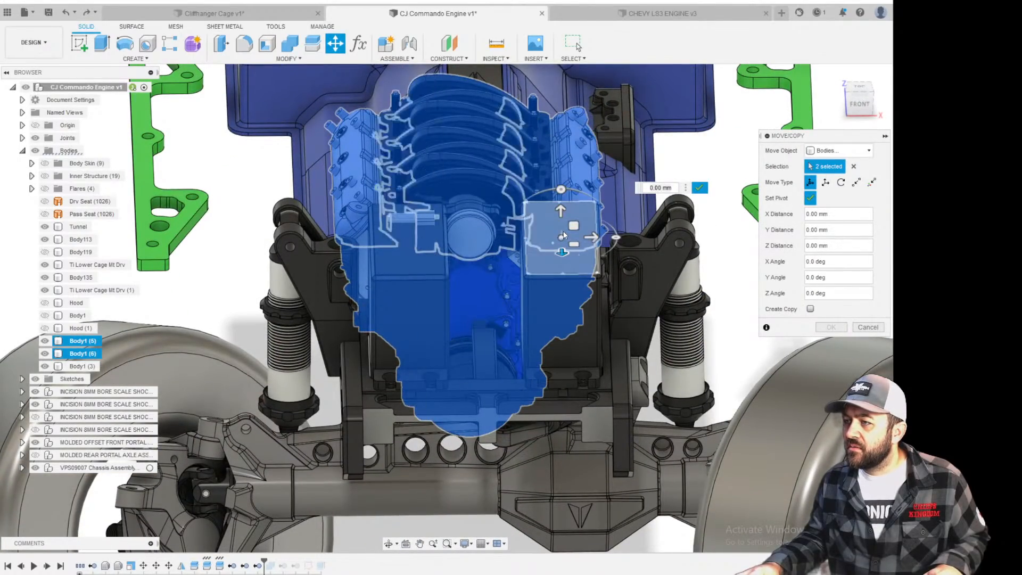
pyautogui.keyDown('shift'); pyautogui.moveTo(717, 235); pyautogui.dragTo(743, 309, button='middle'); pyautogui.keyUp('shift')
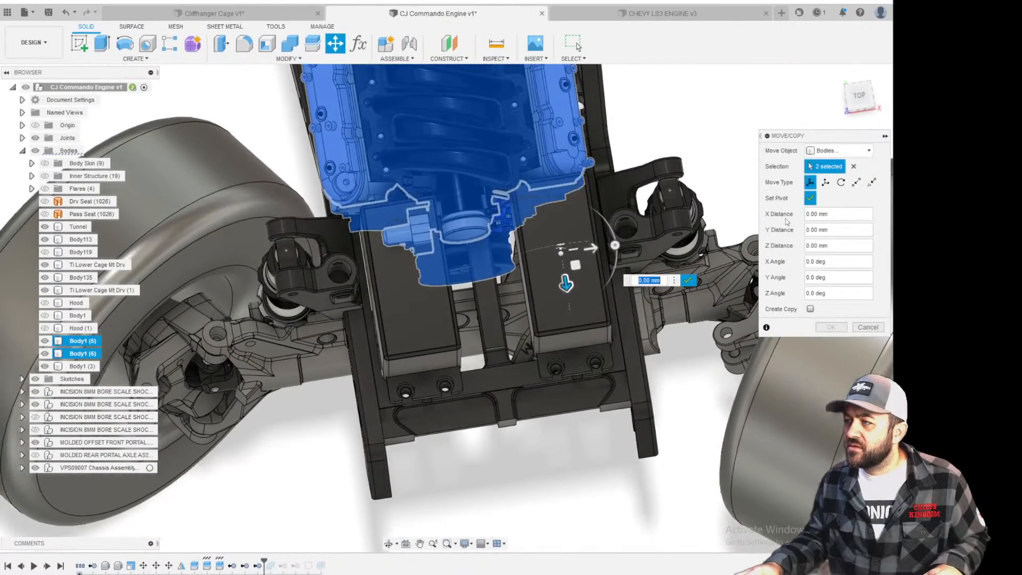
pyautogui.click(810, 198)
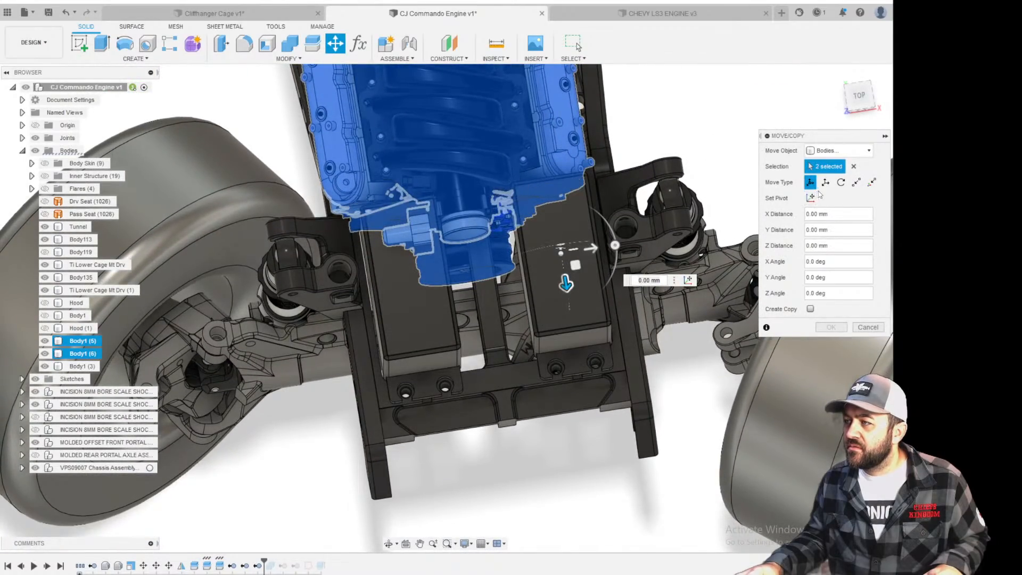
# Move both engine bodies 3.5 mm in Y distance, sideways toward the +X side of the chassis.
pyautogui.click(853, 100)
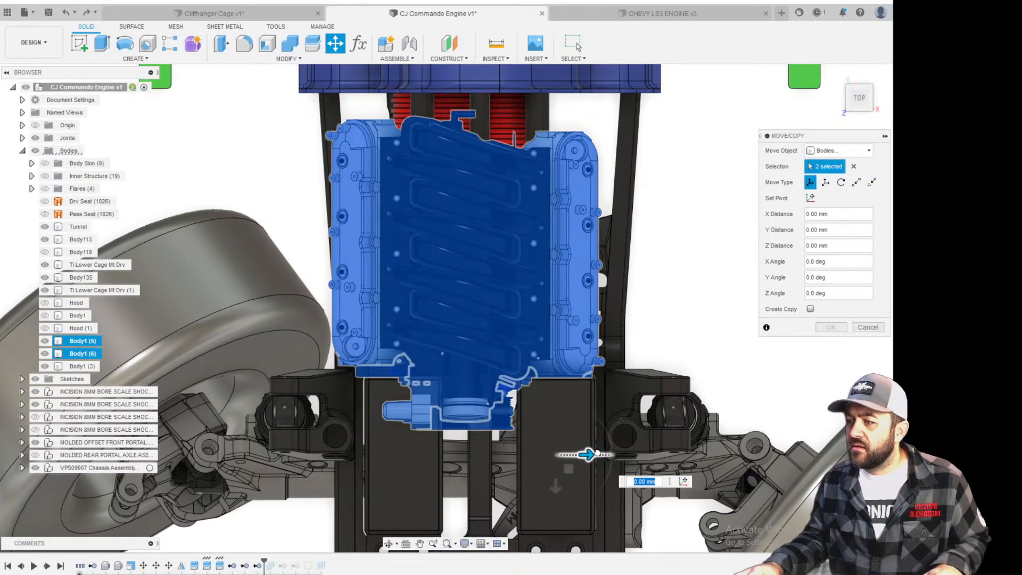
pyautogui.moveTo(601, 451); pyautogui.dragTo(605, 453)
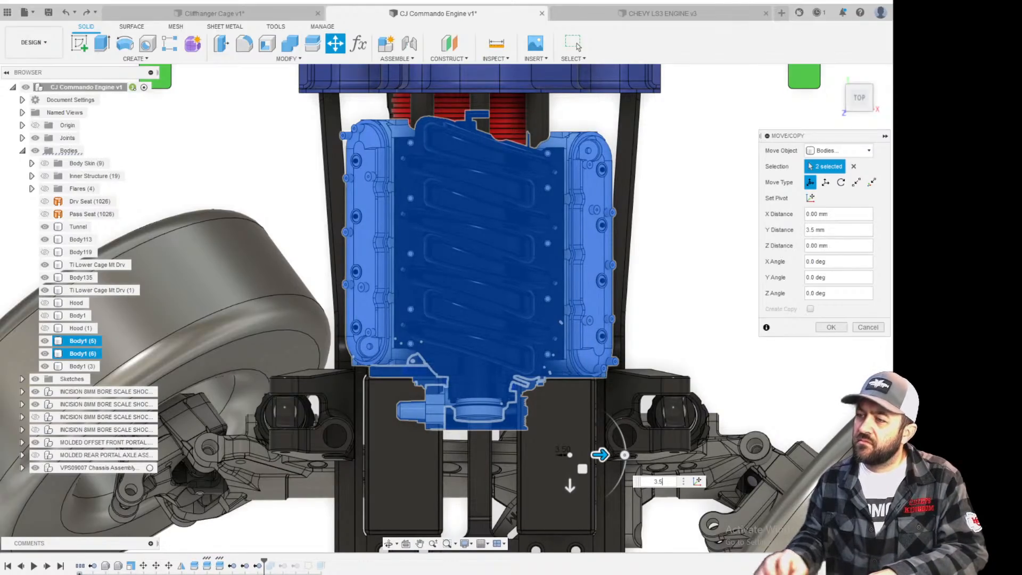
pyautogui.click(831, 328)
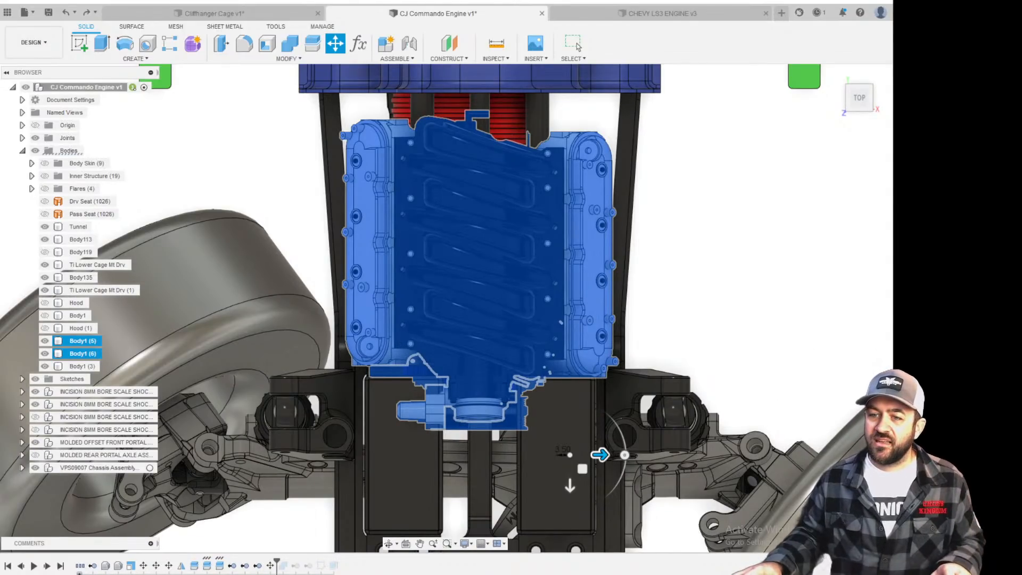
pyautogui.click(579, 47)
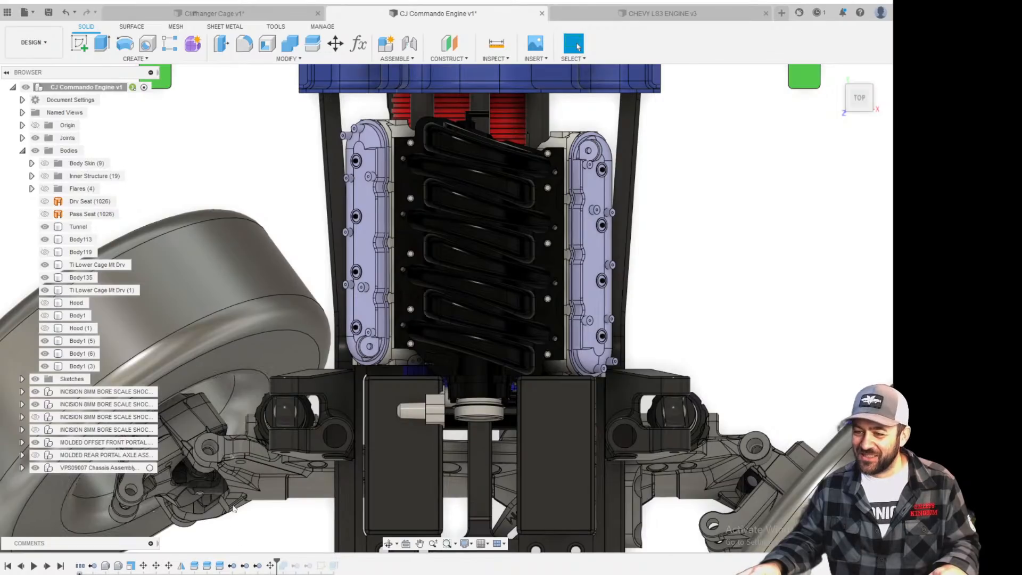
# Roll the design history forward to the end and check the recut engine between the two front boxes.
pyautogui.click(60, 567)
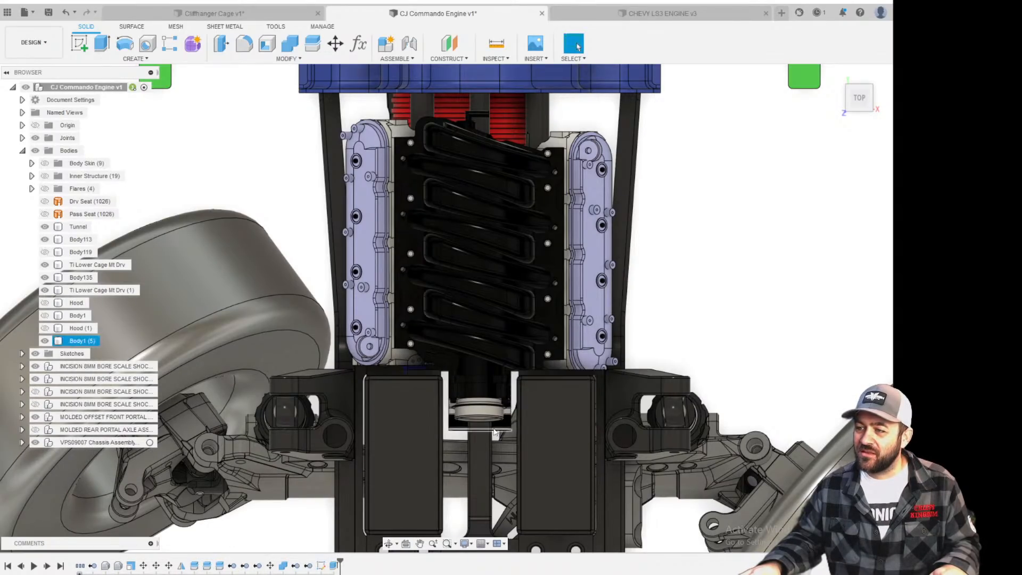
pyautogui.scroll(5, 473, 432)
pyautogui.scroll(3, 473, 434)
pyautogui.scroll(-5, 504, 279)
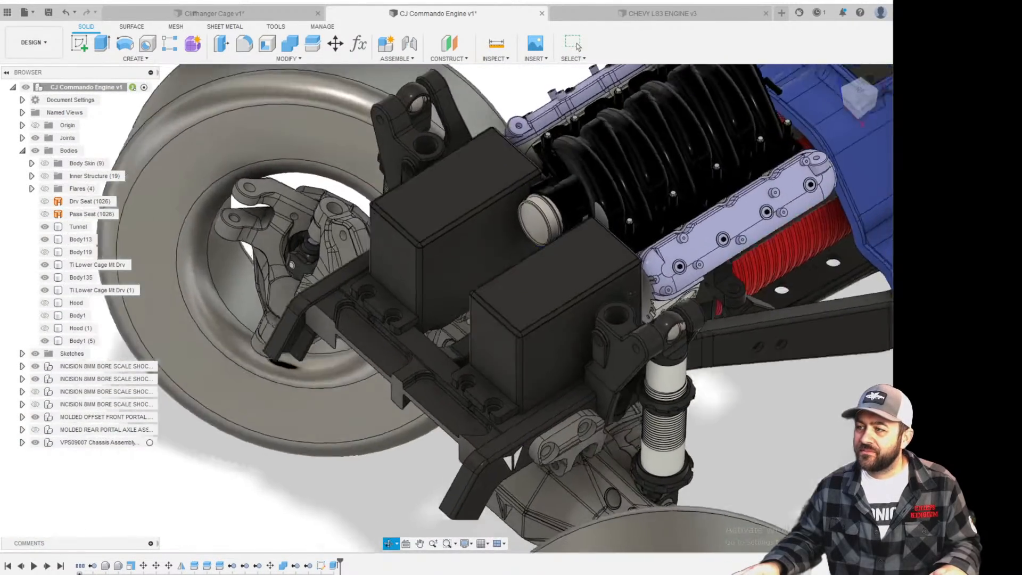
pyautogui.keyDown('shift'); pyautogui.moveTo(632, 293); pyautogui.dragTo(639, 256, button='middle'); pyautogui.keyUp('shift')
pyautogui.moveTo(753, 185); pyautogui.dragTo(499, 243, button='middle')
pyautogui.scroll(3, 558, 232)
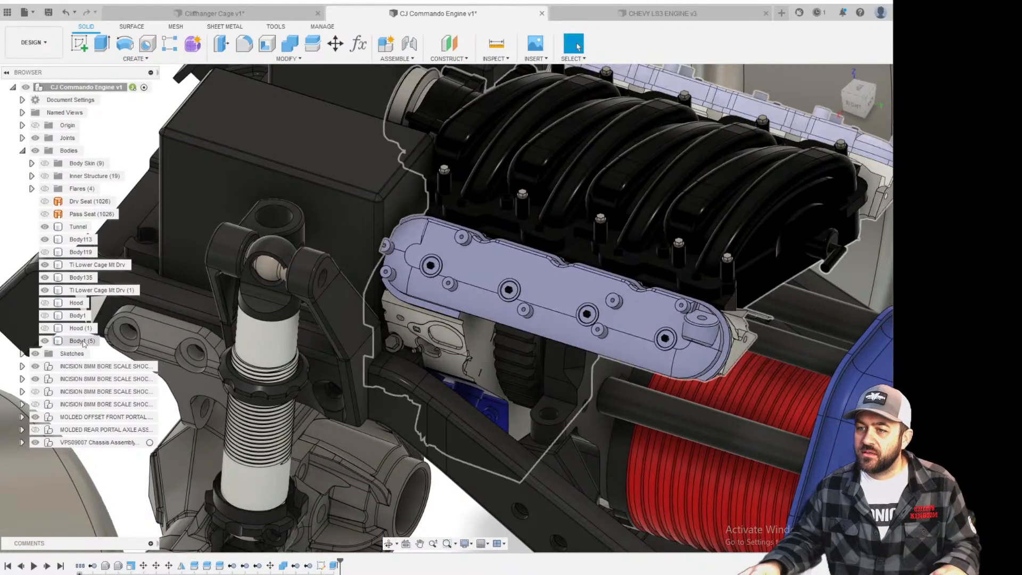
# Isolate the engine body and examine its cut front from the throttle body down to the crank pulley.
pyautogui.rightClick(84, 342)
pyautogui.click(107, 572)
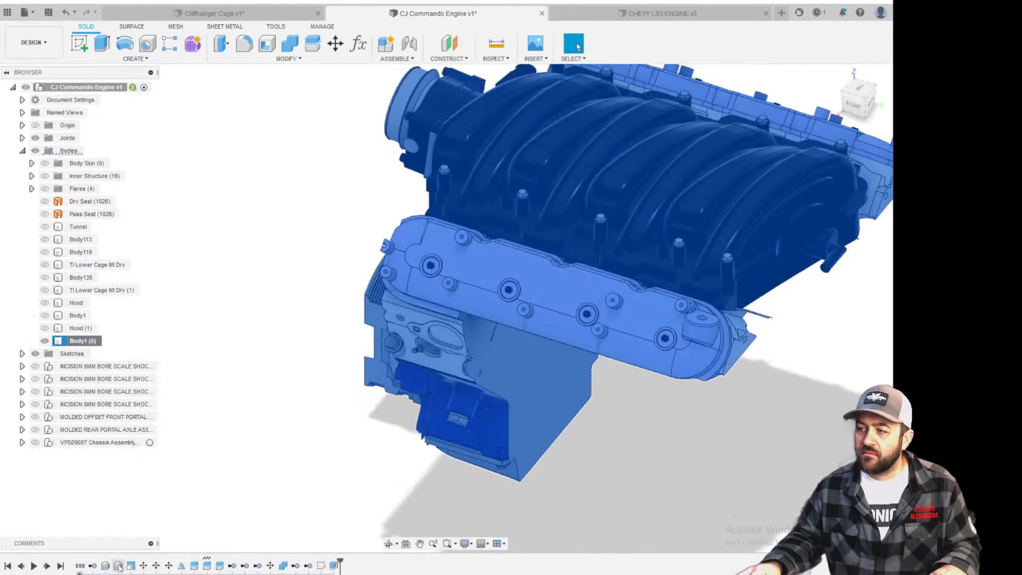
pyautogui.scroll(-2, 356, 242)
pyautogui.scroll(2, 356, 242)
pyautogui.keyDown('shift'); pyautogui.moveTo(355, 242); pyautogui.dragTo(564, 244, button='middle'); pyautogui.keyUp('shift')
pyautogui.scroll(3, 552, 224)
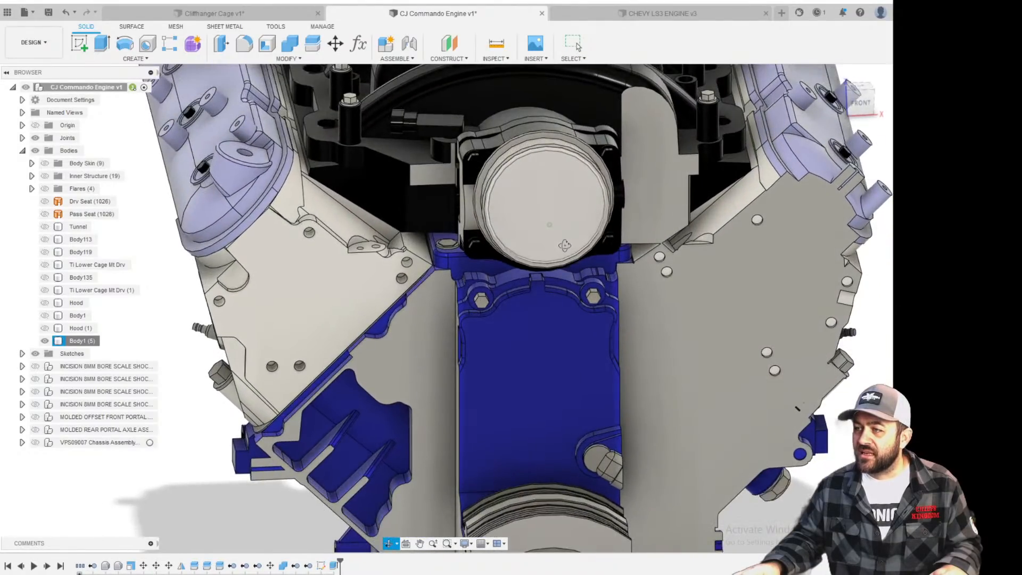
pyautogui.scroll(-3, 563, 246)
pyautogui.scroll(2, 561, 323)
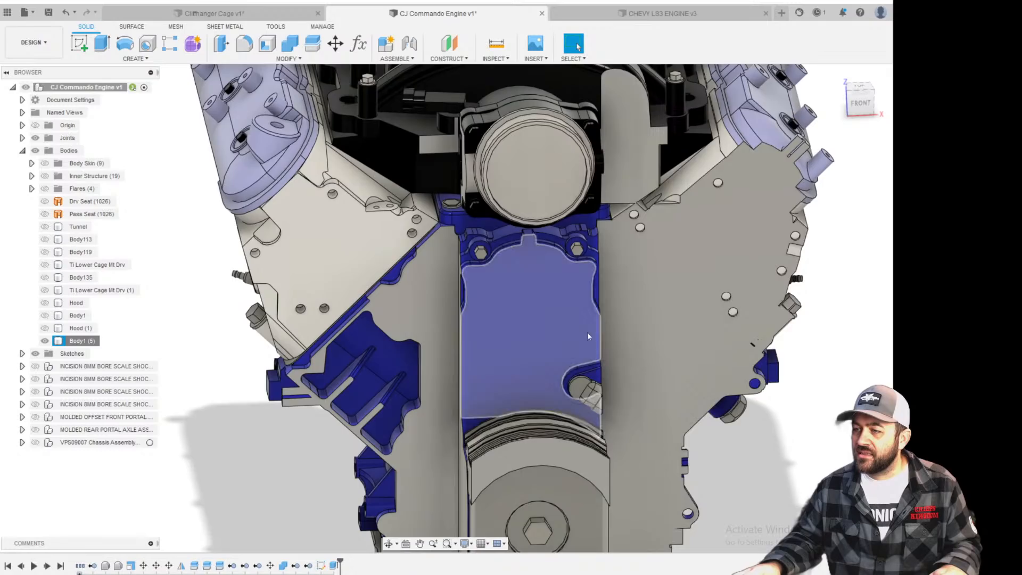
# Inspect the isolated engine from the side and front, including the cut face with the blue block ribs.
pyautogui.scroll(-3, 586, 332)
pyautogui.scroll(4, 637, 327)
pyautogui.keyDown('shift'); pyautogui.moveTo(636, 326); pyautogui.dragTo(448, 326, button='middle'); pyautogui.keyUp('shift')
pyautogui.scroll(-3, 449, 327)
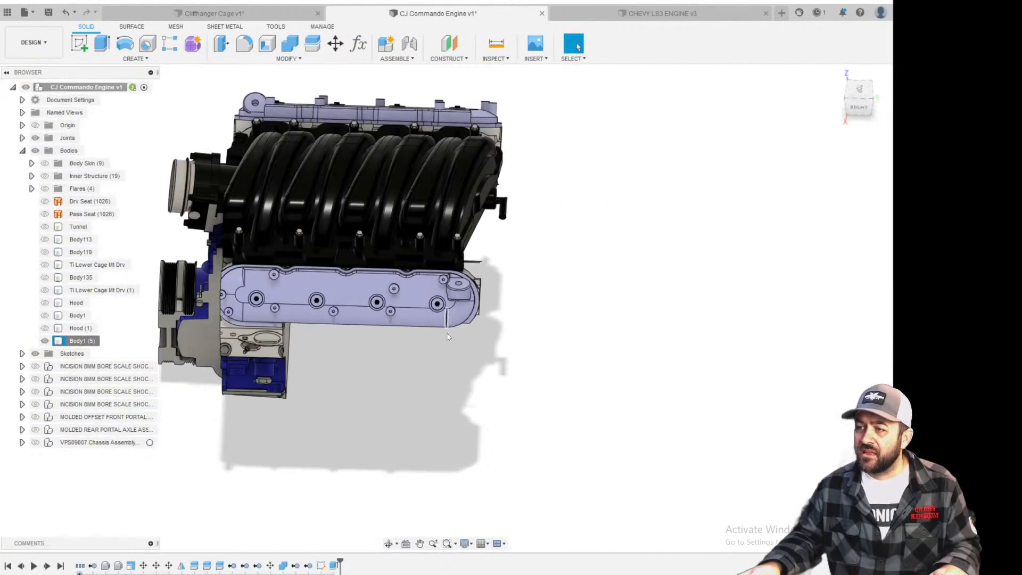
pyautogui.scroll(-3, 231, 388)
pyautogui.keyDown('shift'); pyautogui.moveTo(231, 388); pyautogui.dragTo(302, 360, button='middle'); pyautogui.keyUp('shift')
pyautogui.scroll(3, 302, 360)
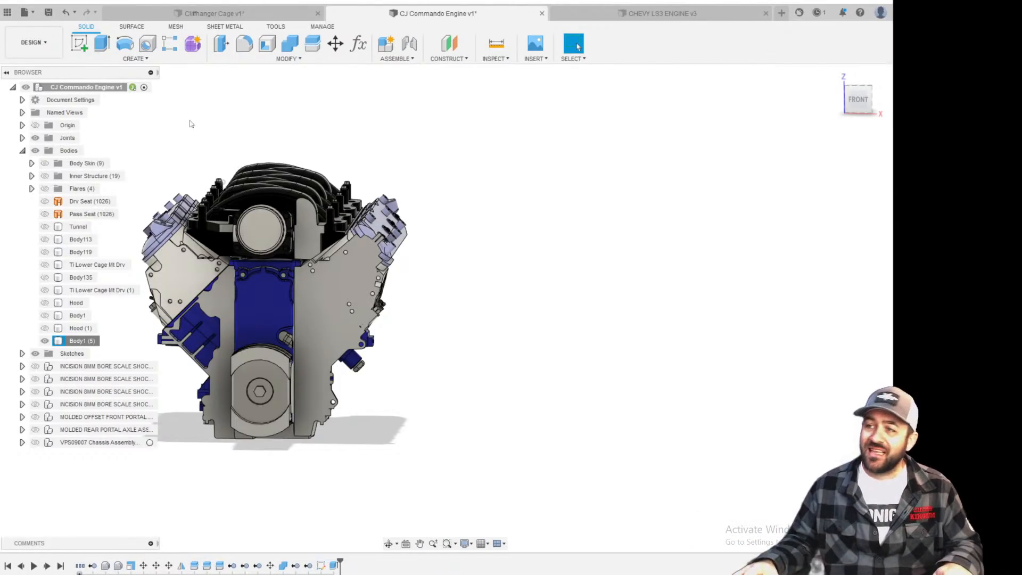
pyautogui.scroll(5, 376, 266)
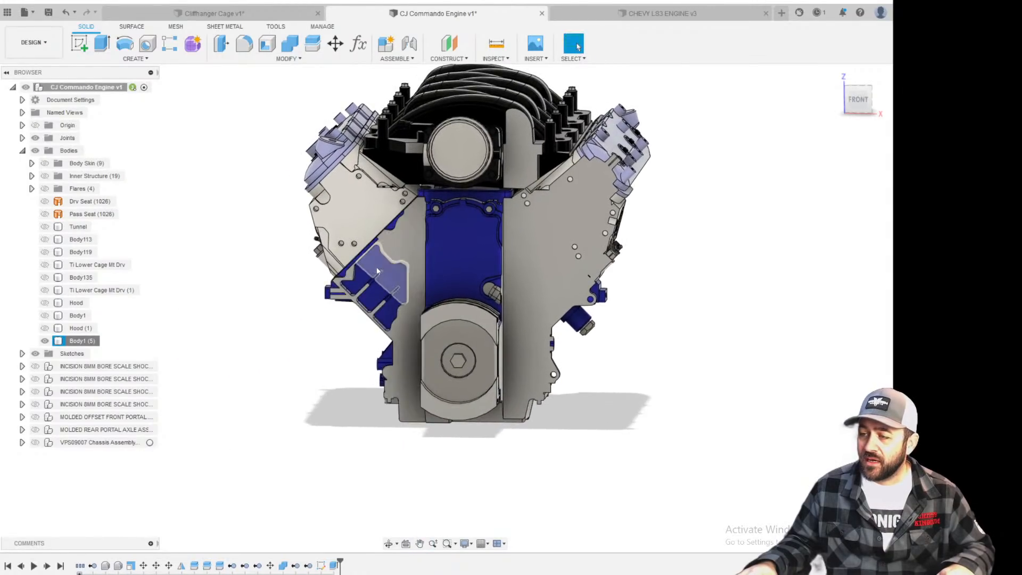
pyautogui.scroll(5, 382, 288)
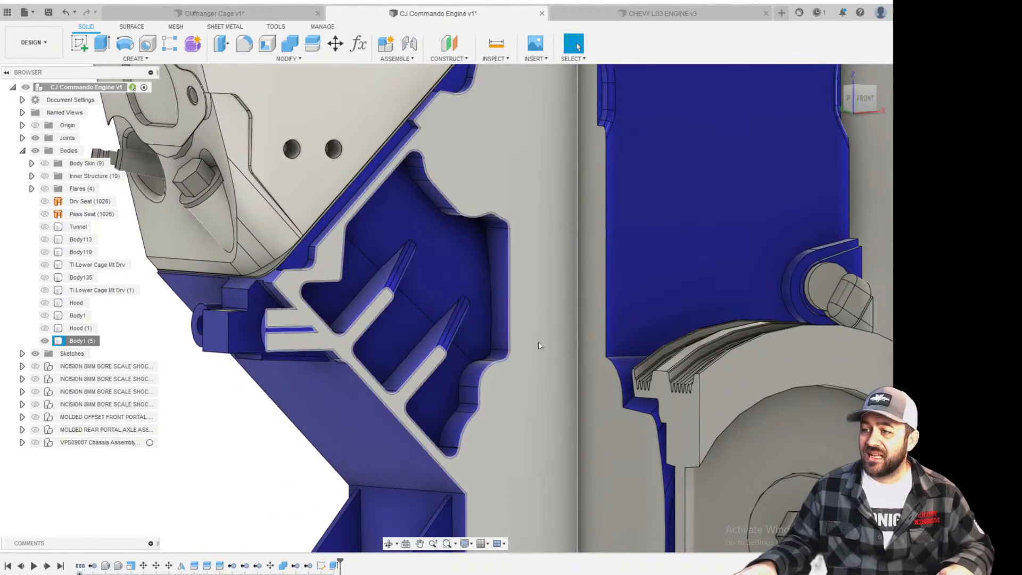
pyautogui.scroll(-10, 382, 288)
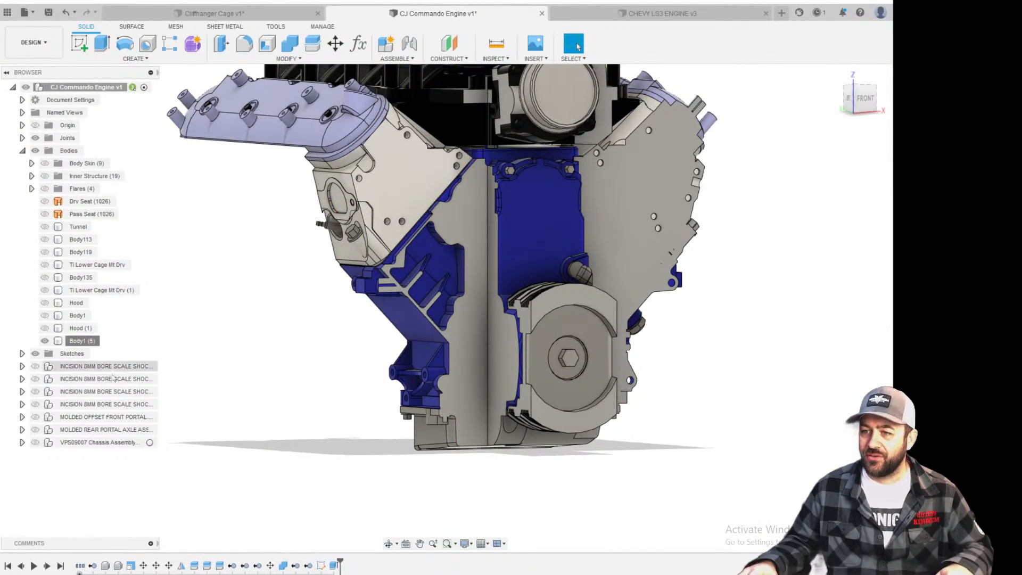
# Unisolate the engine body and view how it sits in the chassis behind the two front boxes.
pyautogui.rightClick(87, 341)
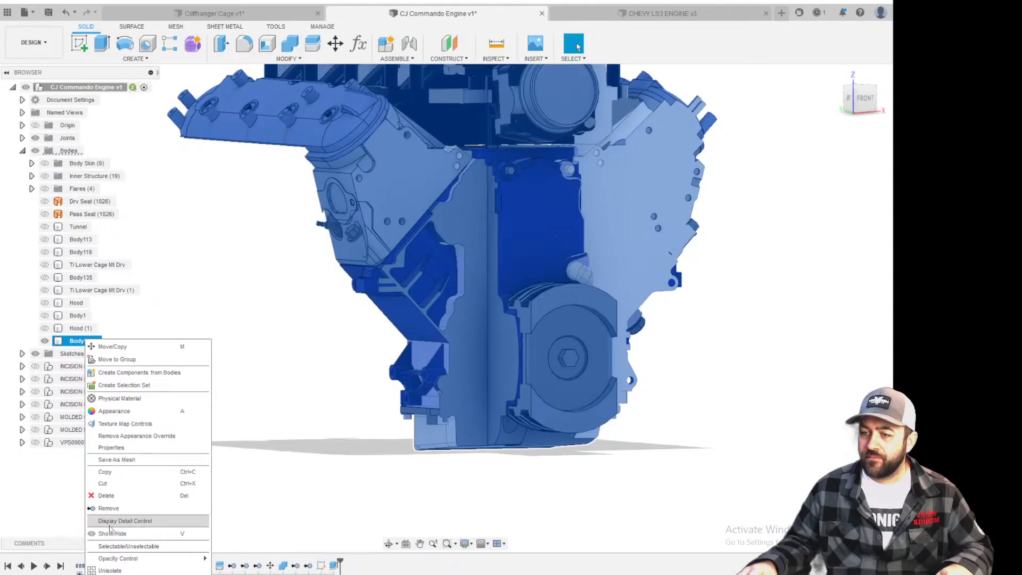
pyautogui.click(109, 570)
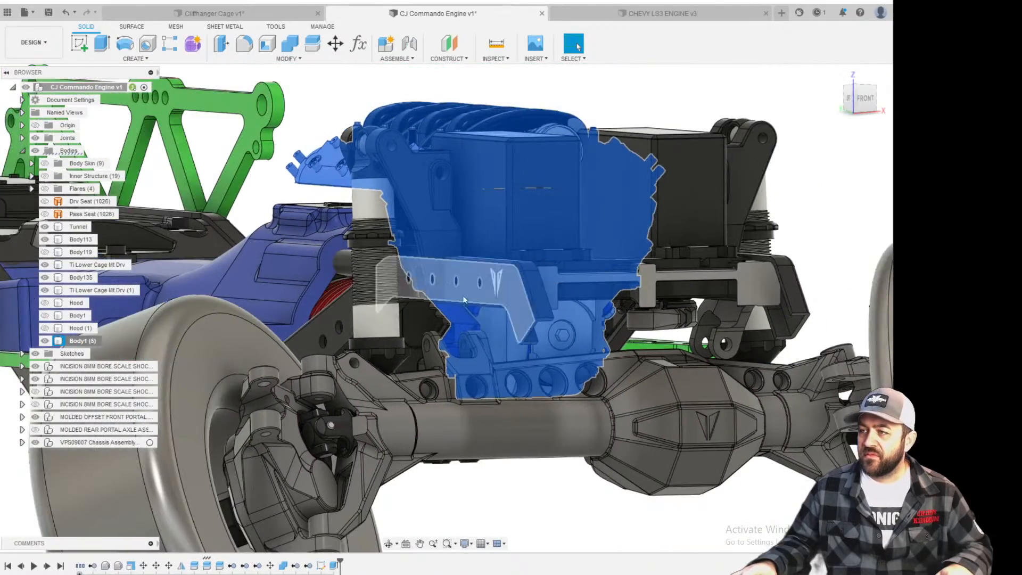
pyautogui.click(526, 521)
pyautogui.keyDown('shift'); pyautogui.moveTo(602, 255); pyautogui.dragTo(453, 303, button='middle'); pyautogui.keyUp('shift')
pyautogui.moveTo(746, 127); pyautogui.dragTo(457, 239, button='middle')
pyautogui.scroll(3, 490, 250)
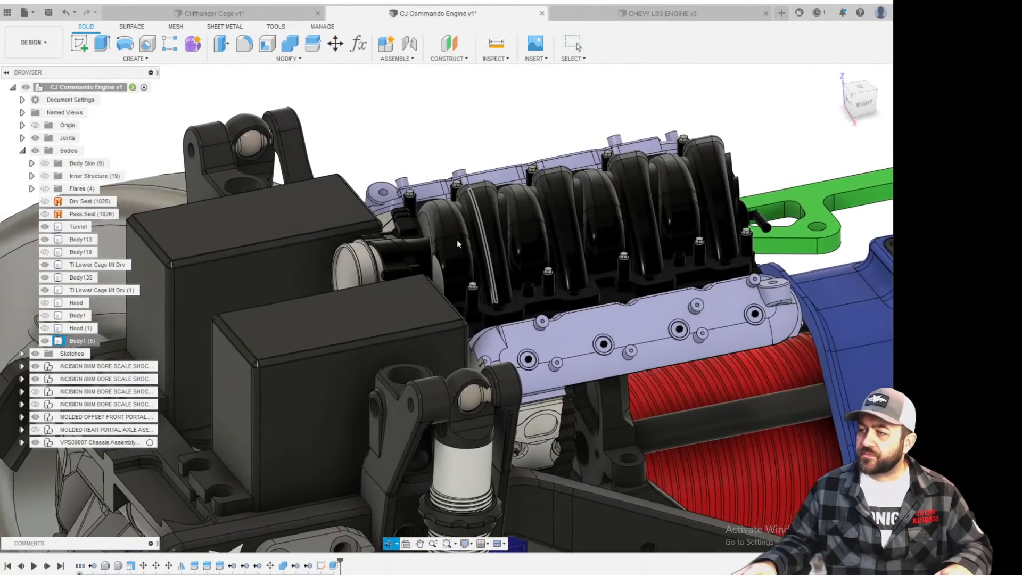
# Show the Inner Structure bodies and view the engine within them.
pyautogui.click(48, 178)
pyautogui.scroll(-3, 458, 322)
pyautogui.moveTo(550, 283); pyautogui.dragTo(462, 191, button='middle')
pyautogui.scroll(4, 462, 194)
pyautogui.keyDown('shift'); pyautogui.moveTo(439, 265); pyautogui.dragTo(414, 305, button='middle'); pyautogui.keyUp('shift')
pyautogui.scroll(4, 368, 280)
# Examine how the engine's valve covers and intake fit against the yellow and magenta inner structure panels.
pyautogui.moveTo(367, 280); pyautogui.dragTo(737, 246, button='middle')
pyautogui.scroll(-3, 405, 318)
pyautogui.scroll(-3, 429, 330)
pyautogui.scroll(3, 379, 229)
pyautogui.moveTo(379, 229); pyautogui.dragTo(512, 245, button='middle')
pyautogui.scroll(-3, 513, 244)
pyautogui.scroll(2, 514, 242)
pyautogui.moveTo(329, 272); pyautogui.dragTo(487, 324, button='middle')
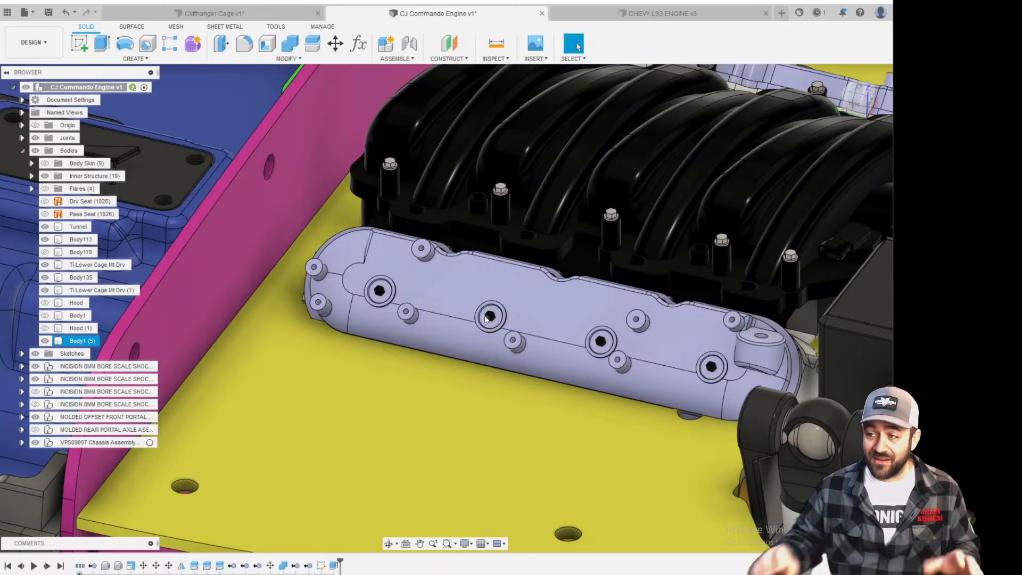
pyautogui.scroll(3, 402, 275)
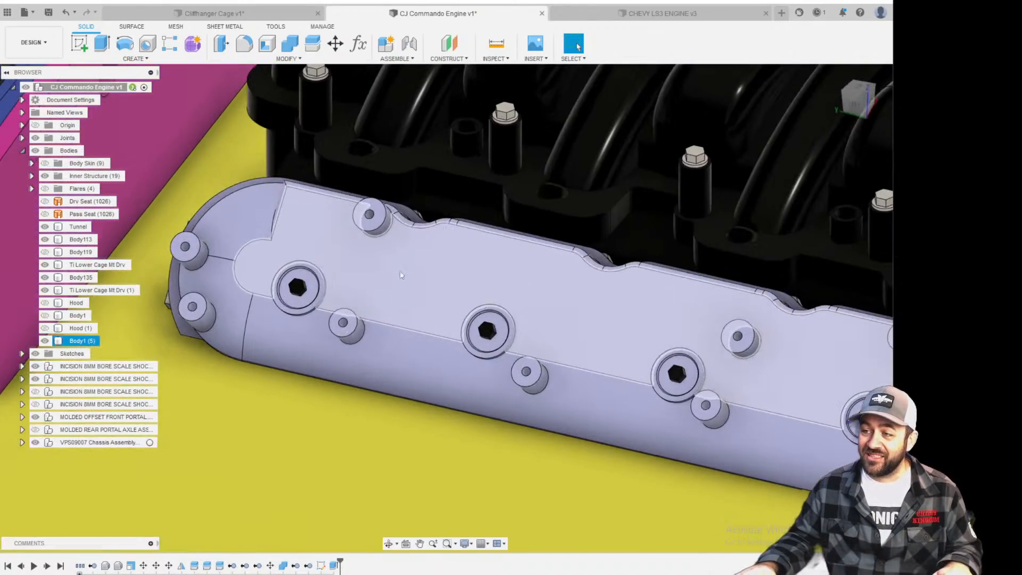
pyautogui.scroll(-3, 618, 368)
pyautogui.moveTo(617, 372); pyautogui.dragTo(537, 332, button='middle')
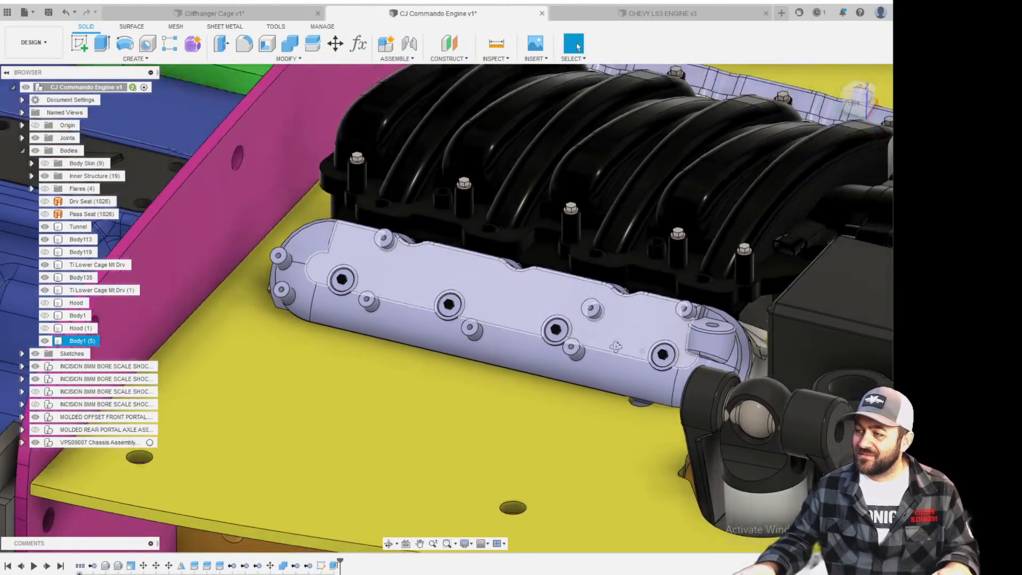
# Examine the engine from above, checking how it sits between the yellow panels and behind the two front boxes.
pyautogui.keyDown('shift'); pyautogui.moveTo(643, 351); pyautogui.dragTo(599, 356, button='middle'); pyautogui.keyUp('shift')
pyautogui.scroll(-5, 377, 365)
pyautogui.keyDown('shift'); pyautogui.moveTo(651, 262); pyautogui.dragTo(635, 305, button='middle'); pyautogui.keyUp('shift')
pyautogui.scroll(4, 633, 181)
pyautogui.moveTo(632, 184); pyautogui.dragTo(700, 391, button='middle')
pyautogui.scroll(-4, 685, 397)
pyautogui.scroll(4, 685, 399)
pyautogui.scroll(-1, 687, 330)
pyautogui.scroll(-3, 699, 391)
pyautogui.moveTo(703, 432); pyautogui.dragTo(679, 355, button='middle')
pyautogui.scroll(-3, 682, 367)
pyautogui.press('Escape')
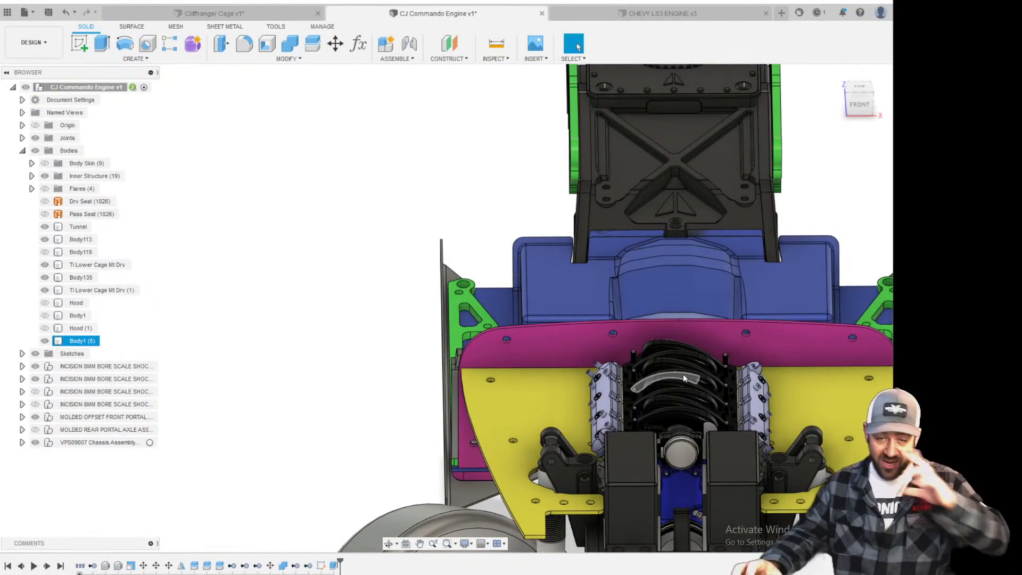
# Inspect the front of the engine between the two boxes in the straight front view.
pyautogui.scroll(3, 725, 360)
pyautogui.keyDown('shift'); pyautogui.moveTo(719, 373); pyautogui.dragTo(631, 395, button='middle'); pyautogui.keyUp('shift')
pyautogui.moveTo(852, 410); pyautogui.dragTo(854, 373, button='middle')
pyautogui.press('Escape')
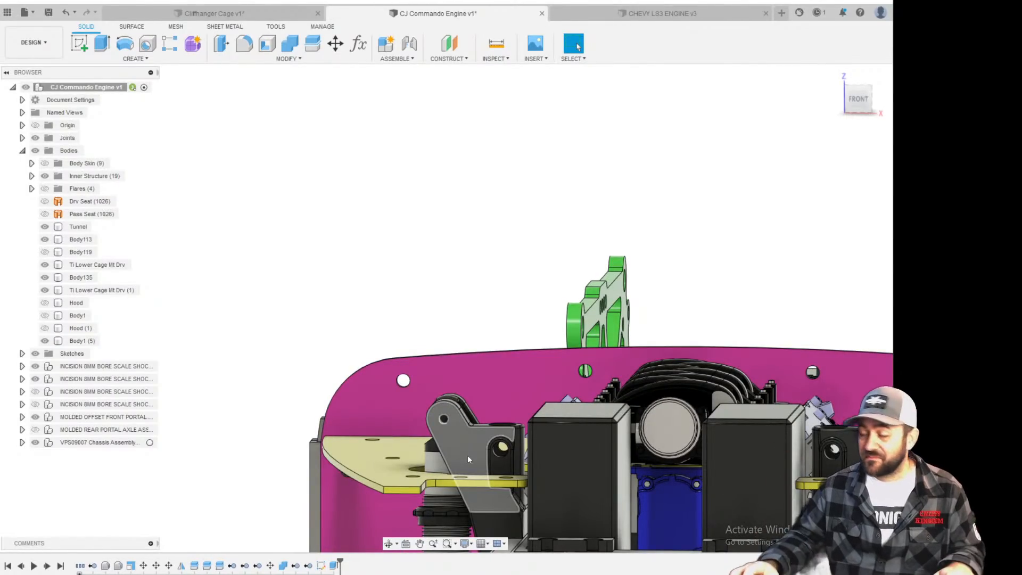
pyautogui.click(858, 100)
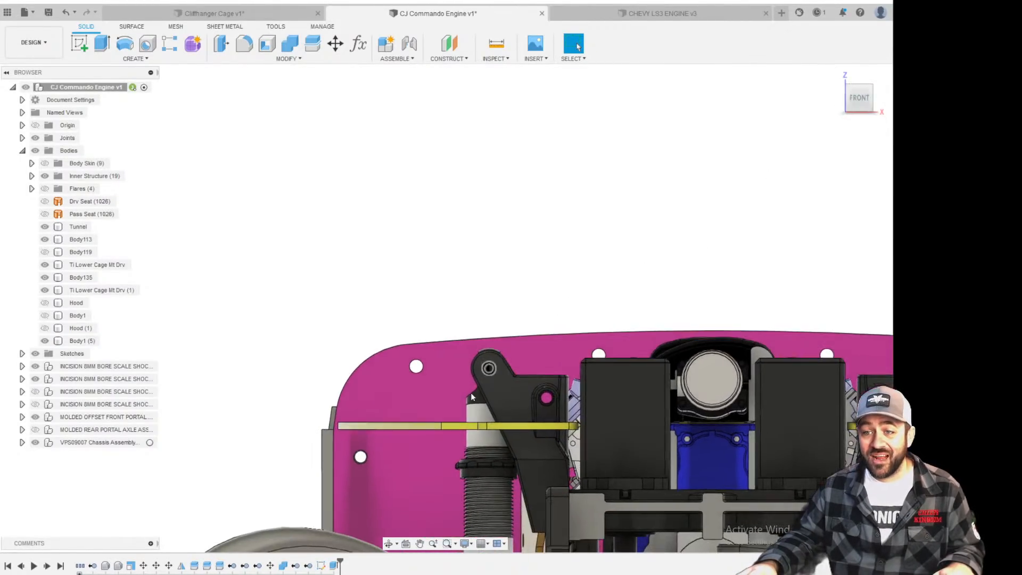
pyautogui.scroll(10, 622, 420)
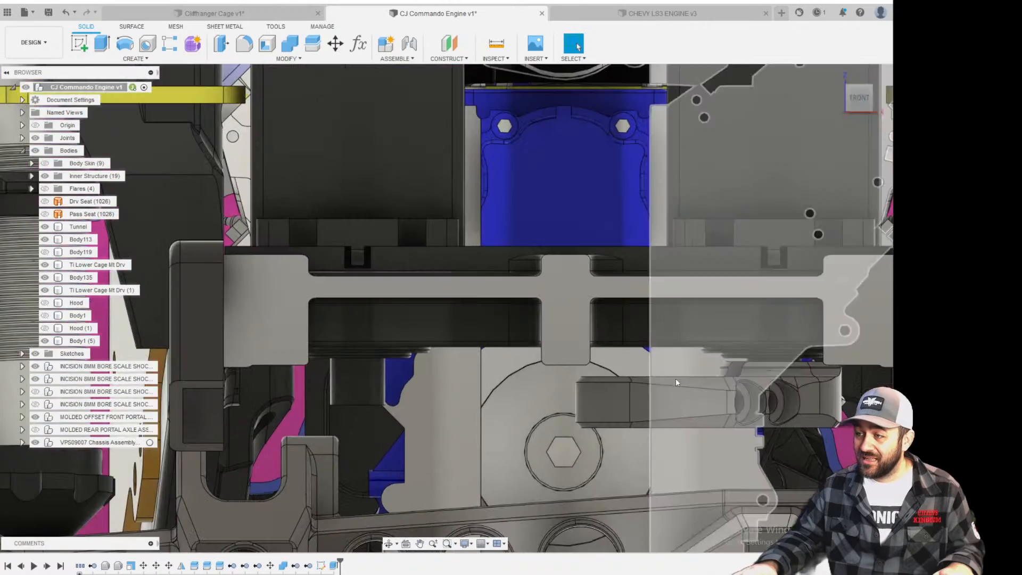
# Inspect the underside gap between the engine's rear face and the shaft of the red motor.
pyautogui.keyDown('shift'); pyautogui.moveTo(675, 382); pyautogui.dragTo(381, 291, button='middle'); pyautogui.keyUp('shift')
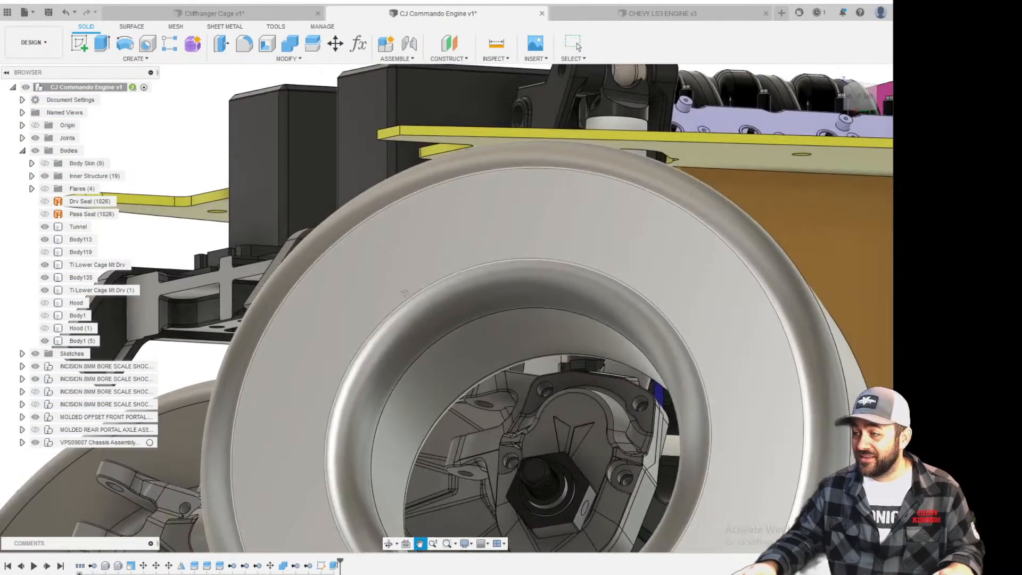
pyautogui.scroll(-4, 599, 308)
pyautogui.keyDown('shift'); pyautogui.moveTo(703, 310); pyautogui.dragTo(266, 143, button='middle'); pyautogui.keyUp('shift')
pyautogui.scroll(4, 653, 222)
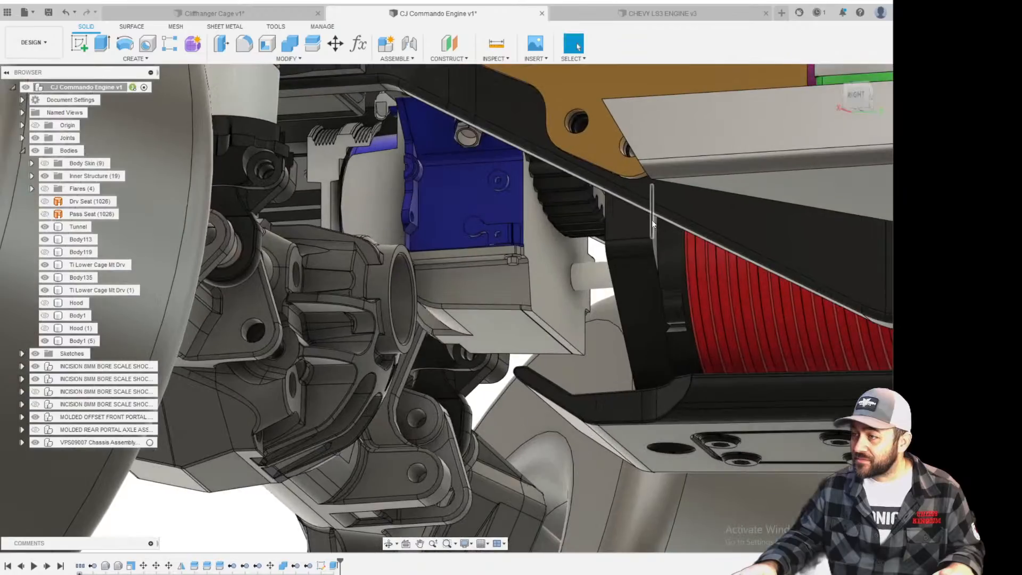
pyautogui.scroll(3, 591, 277)
pyautogui.keyDown('shift'); pyautogui.moveTo(540, 347); pyautogui.dragTo(569, 329, button='middle'); pyautogui.keyUp('shift')
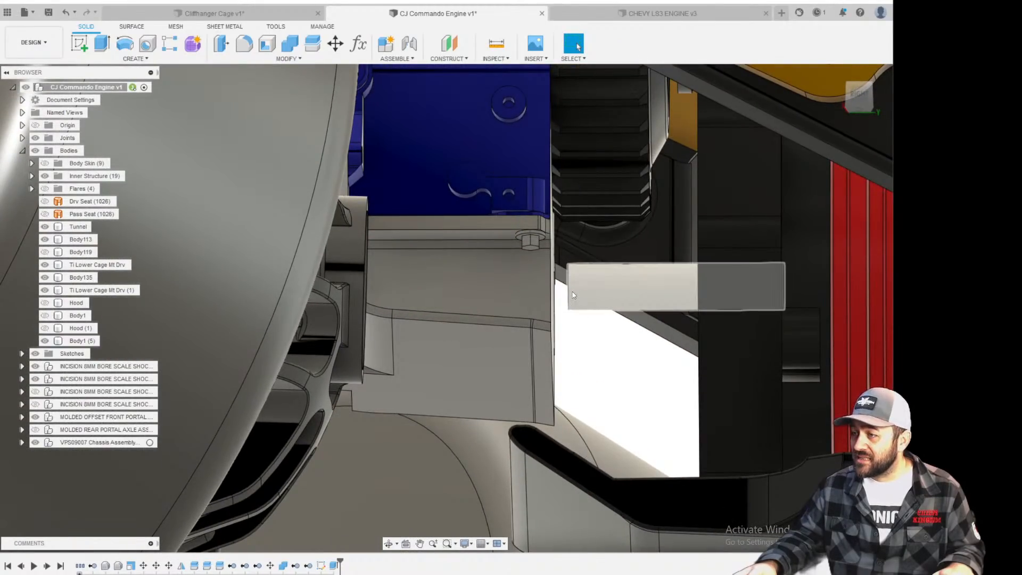
pyautogui.click(573, 295)
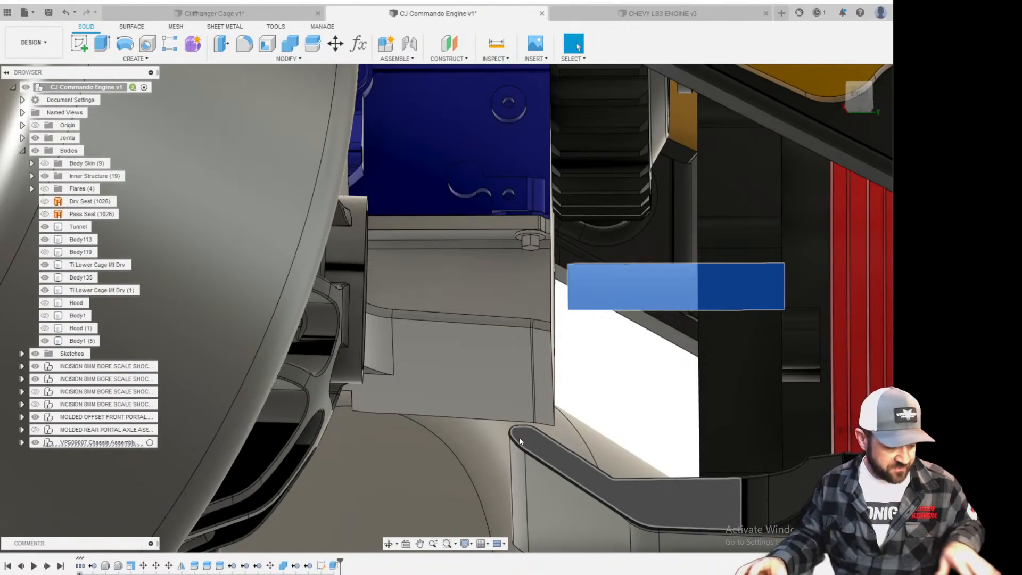
pyautogui.scroll(-3, 598, 386)
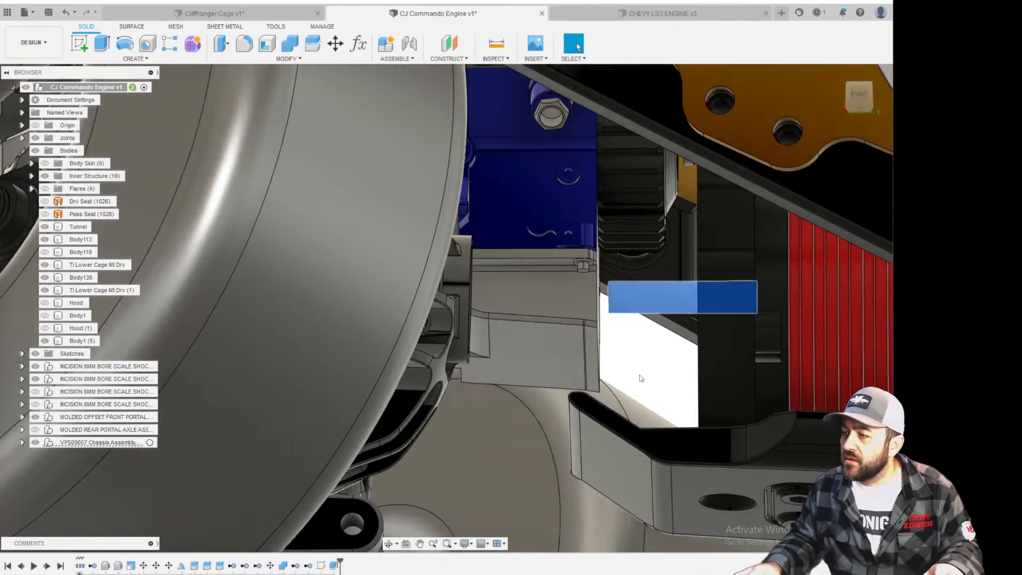
# Measure the distance between the perforated plate in front of the red motor and the engine's rear face.
pyautogui.click(497, 45)
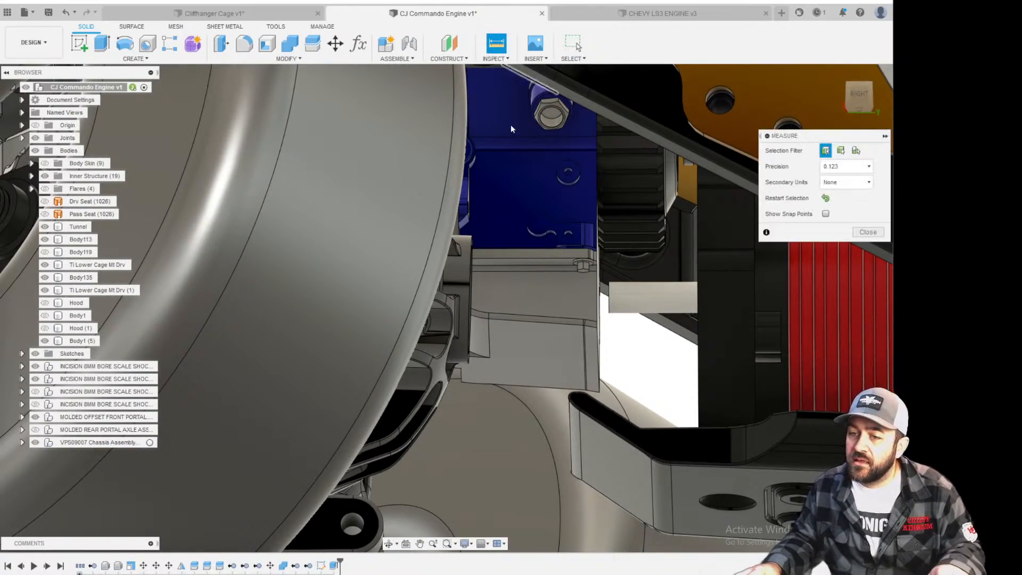
pyautogui.scroll(-3, 501, 219)
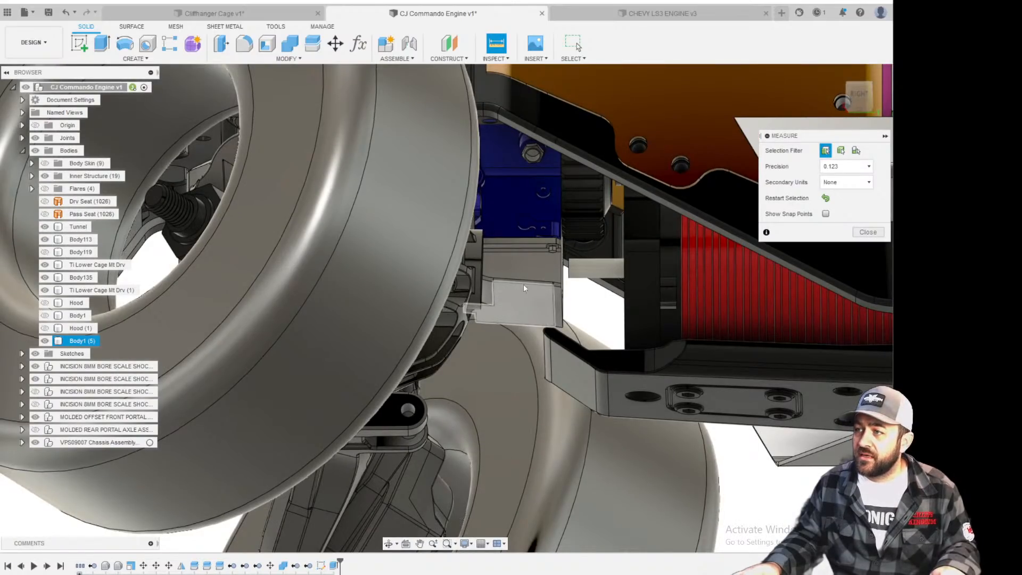
pyautogui.scroll(4, 570, 235)
pyautogui.keyDown('shift'); pyautogui.moveTo(570, 234); pyautogui.dragTo(586, 233, button='middle'); pyautogui.keyUp('shift')
pyautogui.moveTo(777, 370); pyautogui.dragTo(604, 315, button='middle')
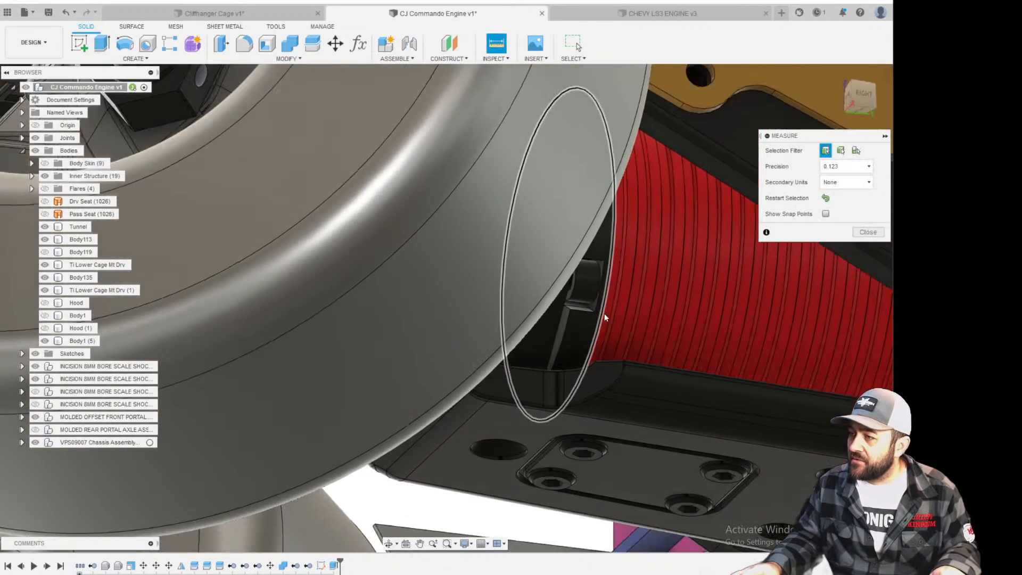
pyautogui.scroll(3, 605, 314)
pyautogui.click(512, 253)
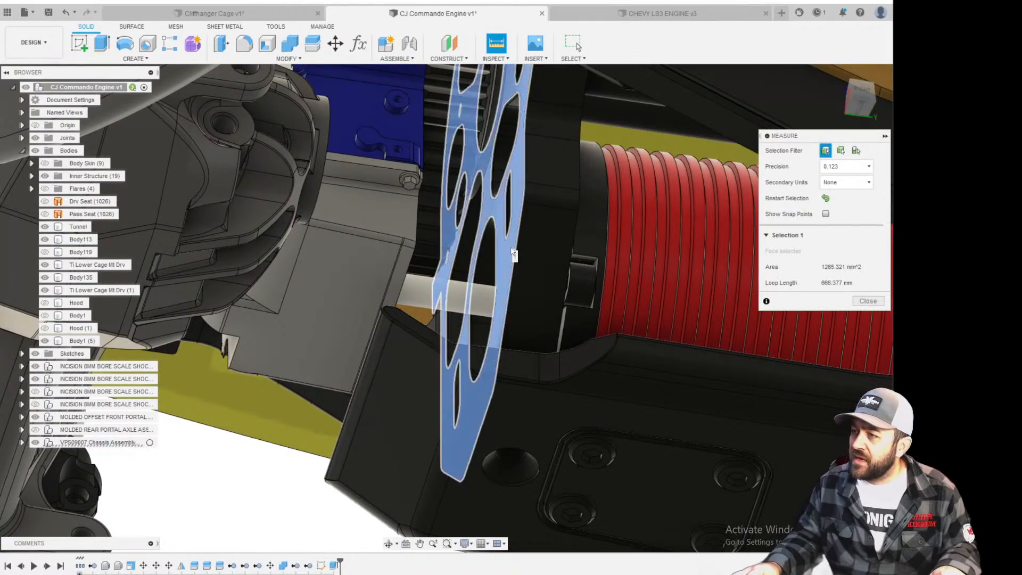
pyautogui.keyDown('shift'); pyautogui.moveTo(512, 253); pyautogui.dragTo(414, 291, button='middle'); pyautogui.keyUp('shift')
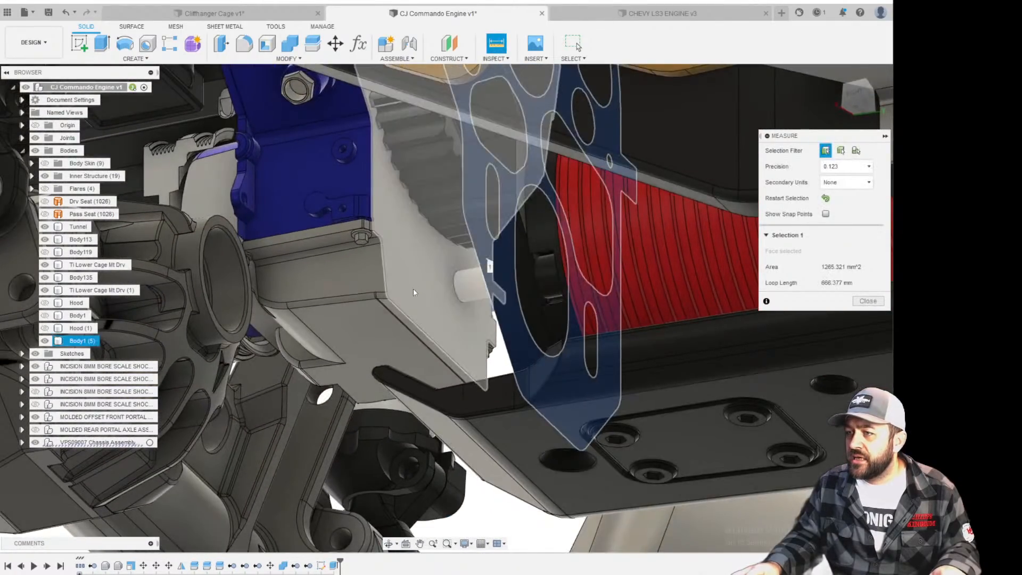
pyautogui.click(443, 318)
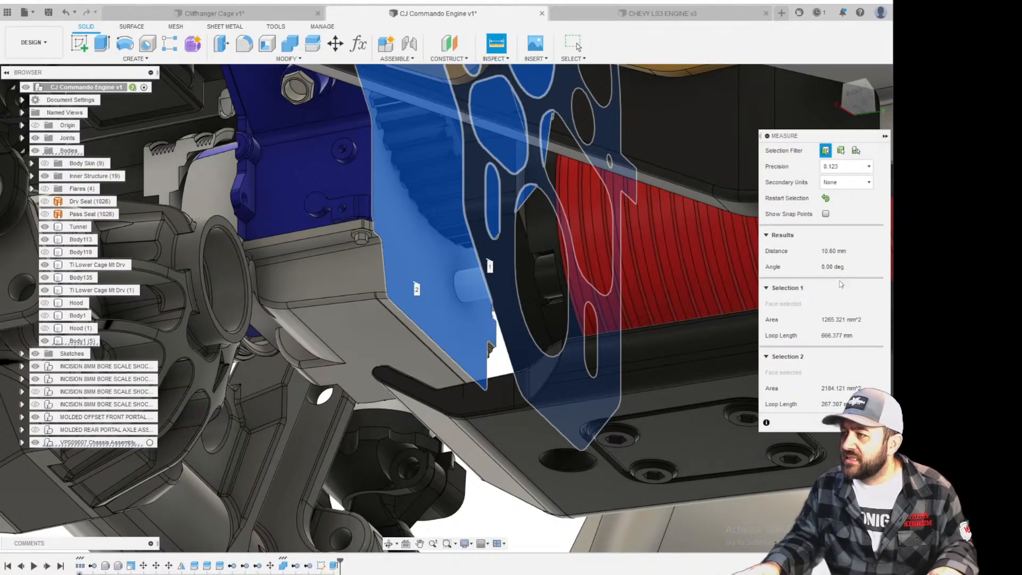
pyautogui.scroll(-10, 532, 411)
pyautogui.press('Escape')
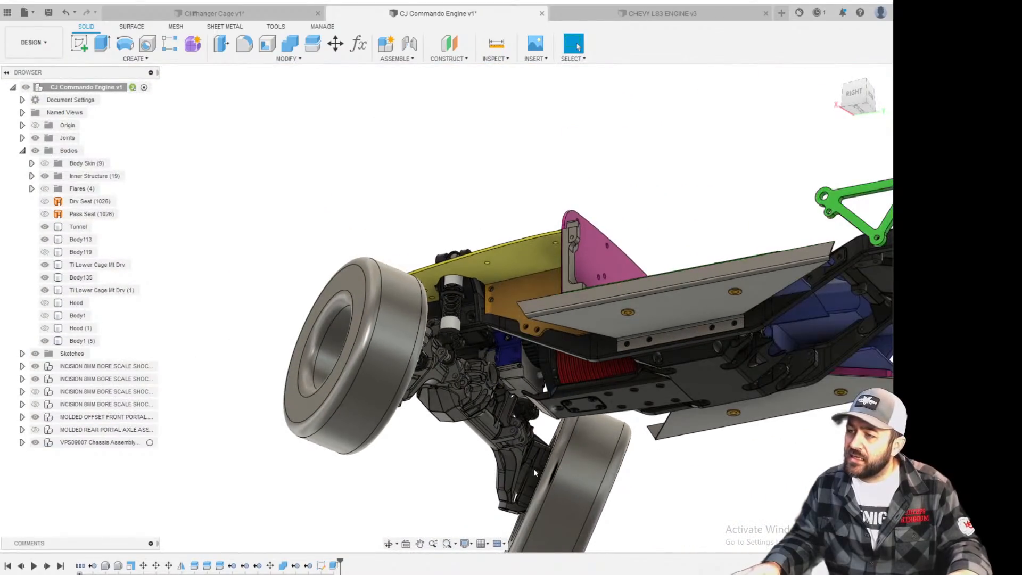
# Create an offset construction plane from the perforated plate's face, moved forward through the rear of the engine.
pyautogui.click(449, 43)
pyautogui.scroll(10, 561, 381)
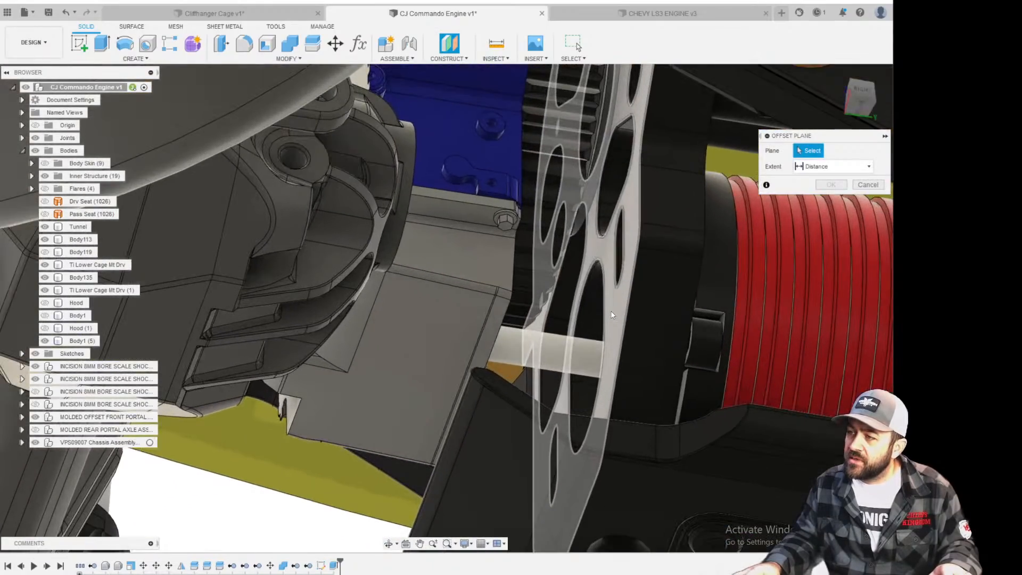
pyautogui.click(554, 205)
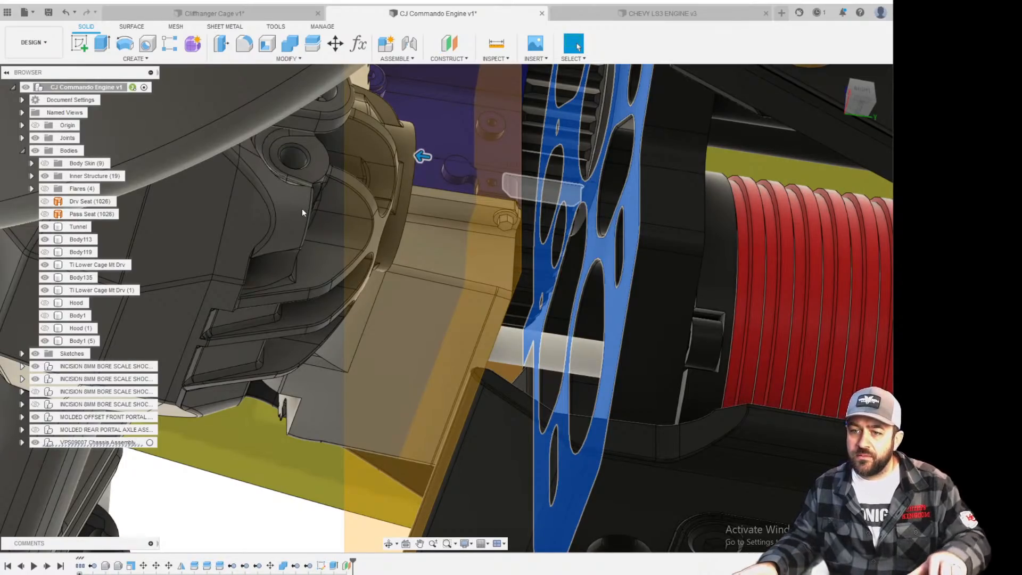
pyautogui.keyDown('shift'); pyautogui.moveTo(455, 141); pyautogui.dragTo(461, 244, button='middle'); pyautogui.keyUp('shift')
pyautogui.scroll(-5, 461, 244)
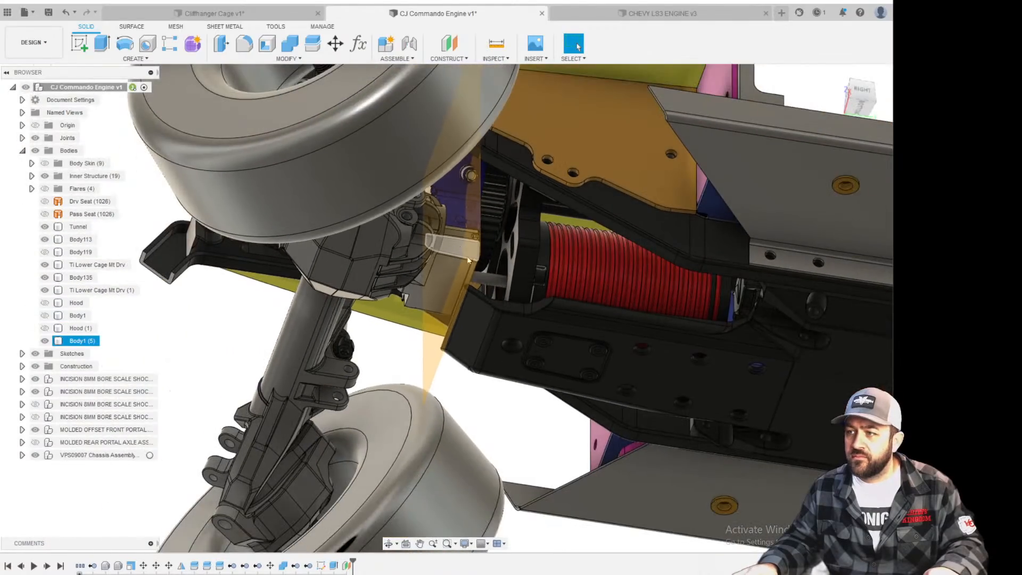
pyautogui.scroll(5, 463, 269)
pyautogui.scroll(-6, 467, 271)
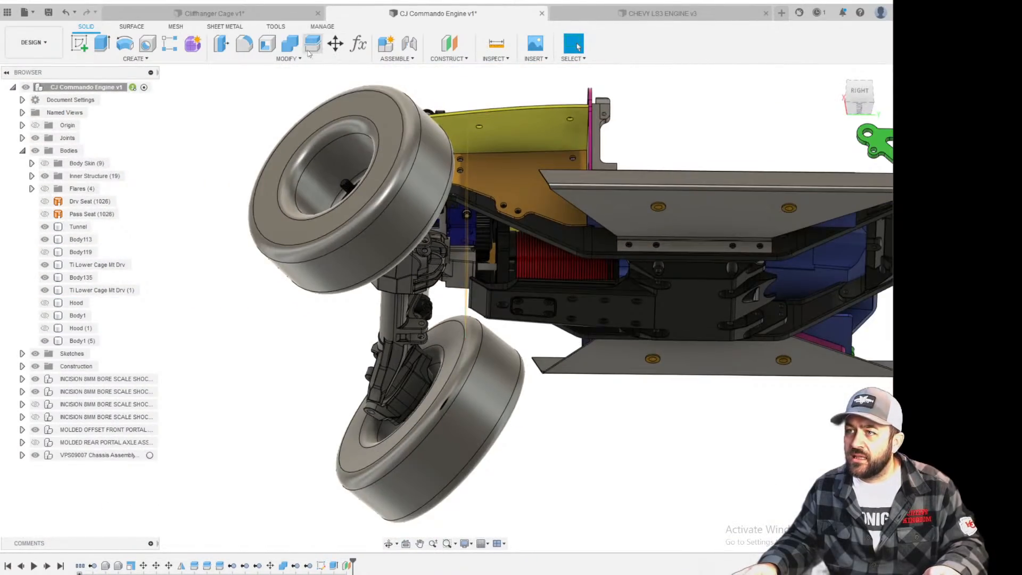
# Split the engine body at the new offset construction plane.
pyautogui.click(313, 44)
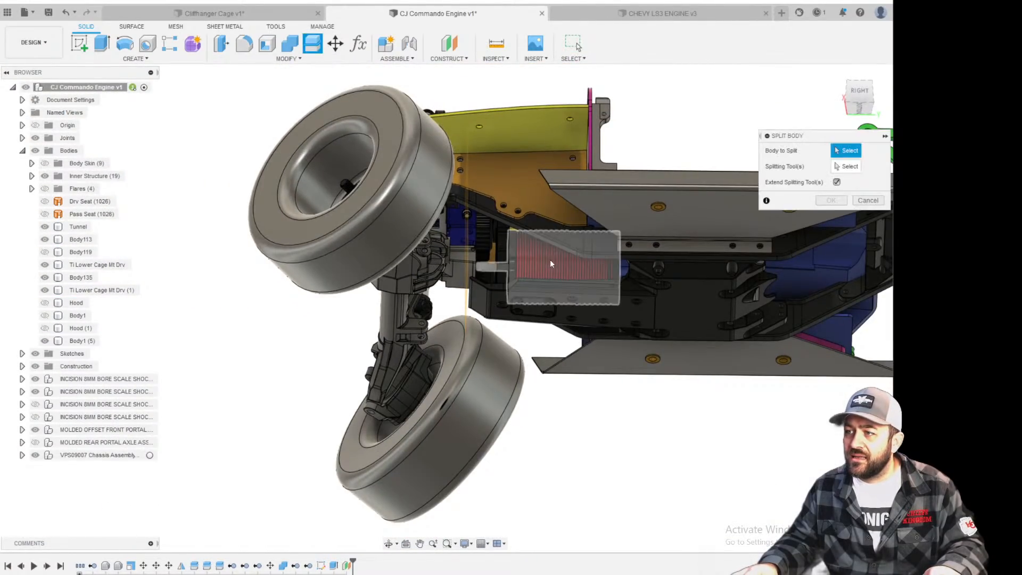
pyautogui.scroll(5, 549, 259)
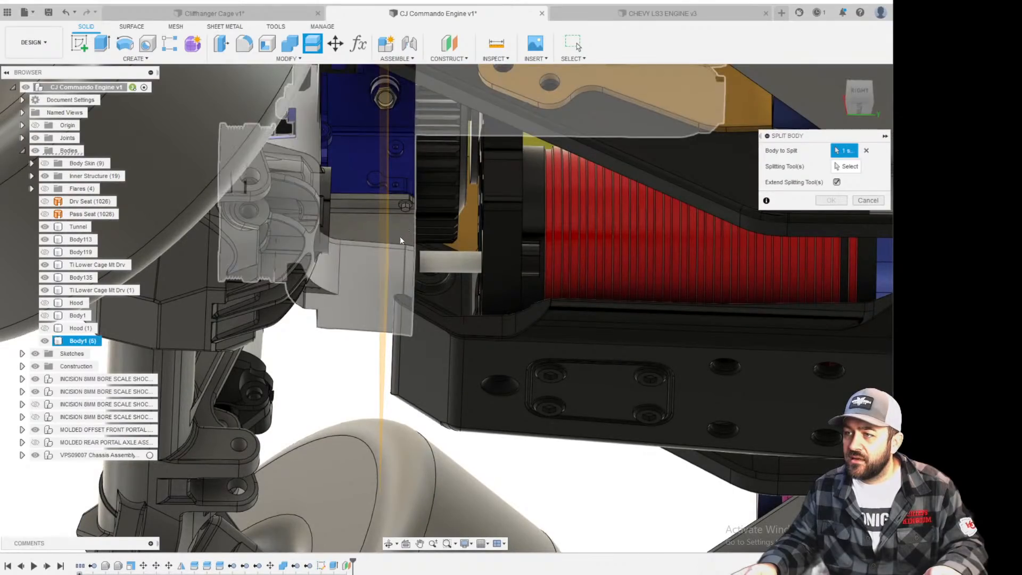
pyautogui.click(398, 232)
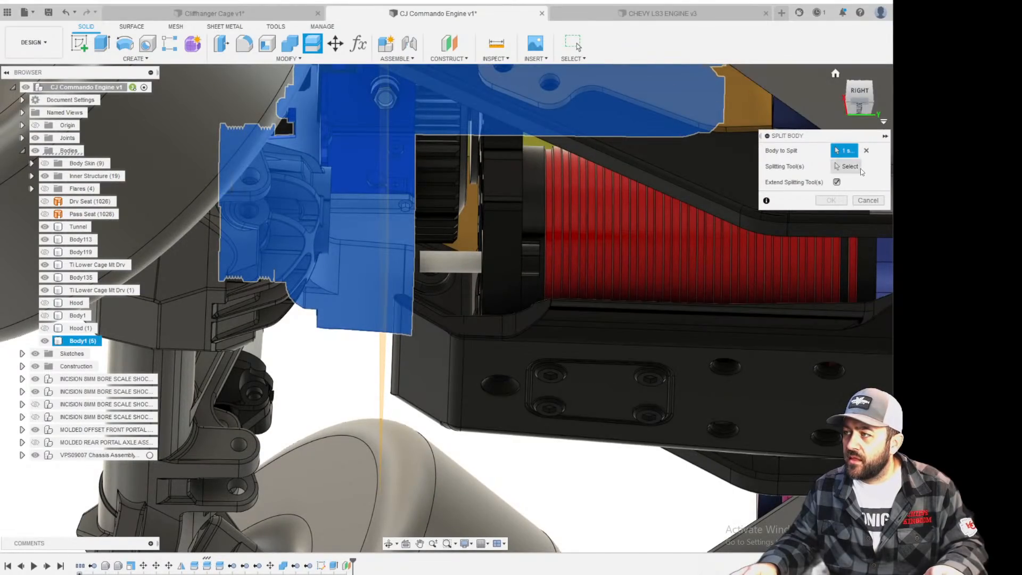
pyautogui.click(379, 412)
pyautogui.moveTo(379, 413)
pyautogui.keyDown('shift'); pyautogui.mouseDown(button='middle')
pyautogui.moveTo(391, 400)
pyautogui.moveTo(395, 420)
pyautogui.mouseUp(button='middle'); pyautogui.keyUp('shift')
pyautogui.scroll(-2, 426, 412)
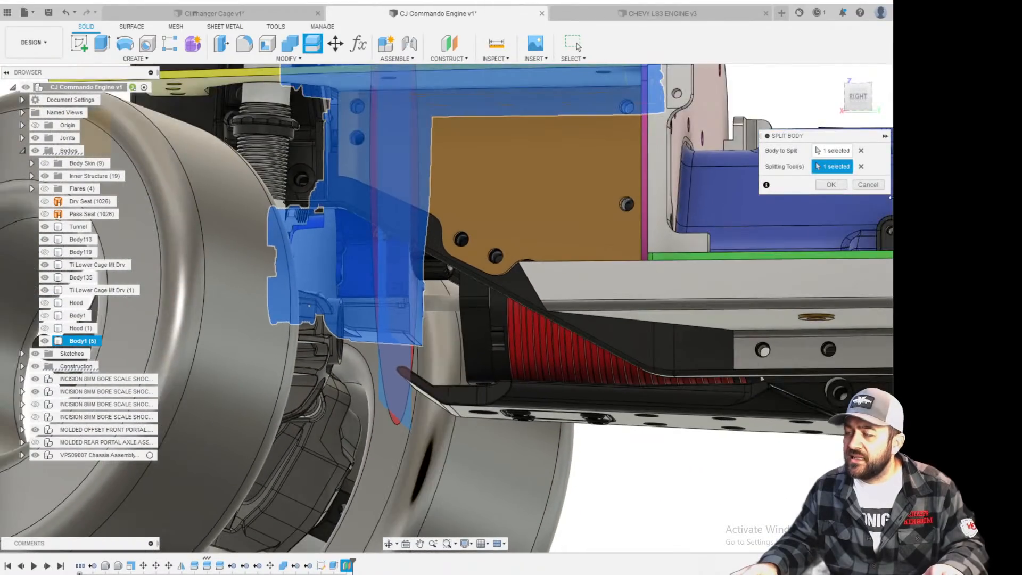
pyautogui.click(830, 185)
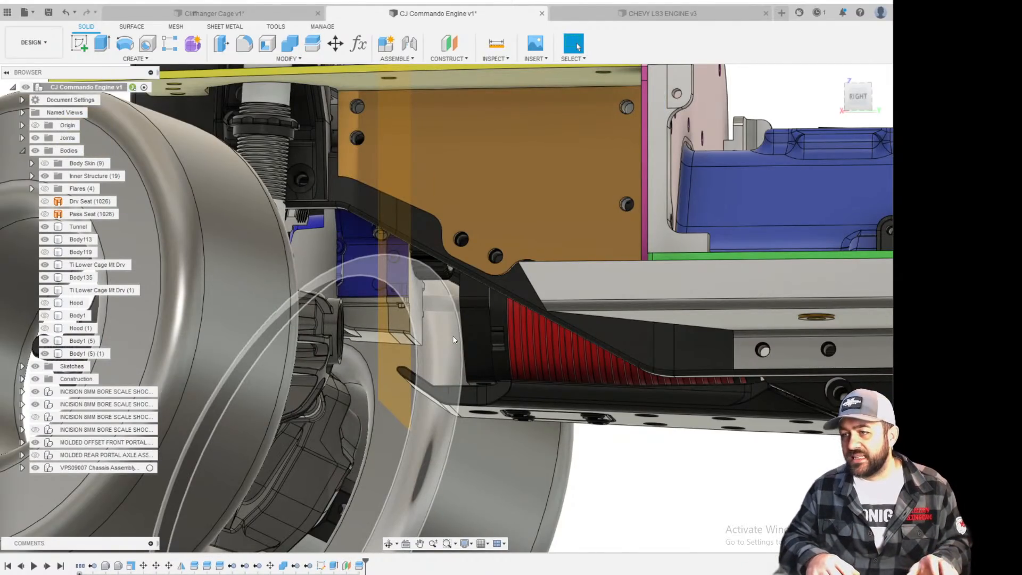
# Examine the split engine around the cutting plane from below and its overall placement in the chassis from above.
pyautogui.click(404, 368)
pyautogui.scroll(5, 402, 296)
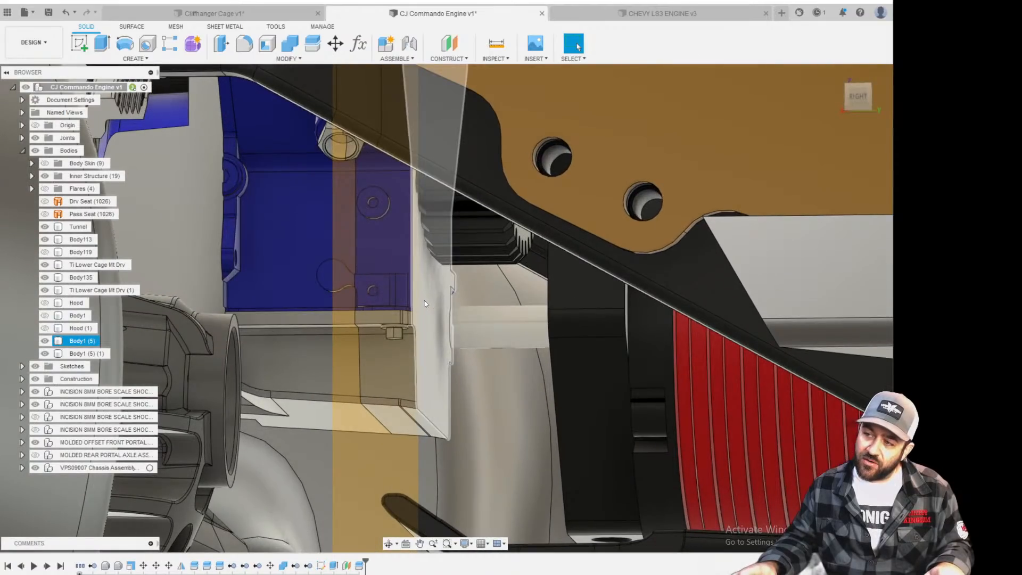
pyautogui.keyDown('shift'); pyautogui.moveTo(424, 300); pyautogui.dragTo(506, 349, button='middle'); pyautogui.keyUp('shift')
pyautogui.press('Escape')
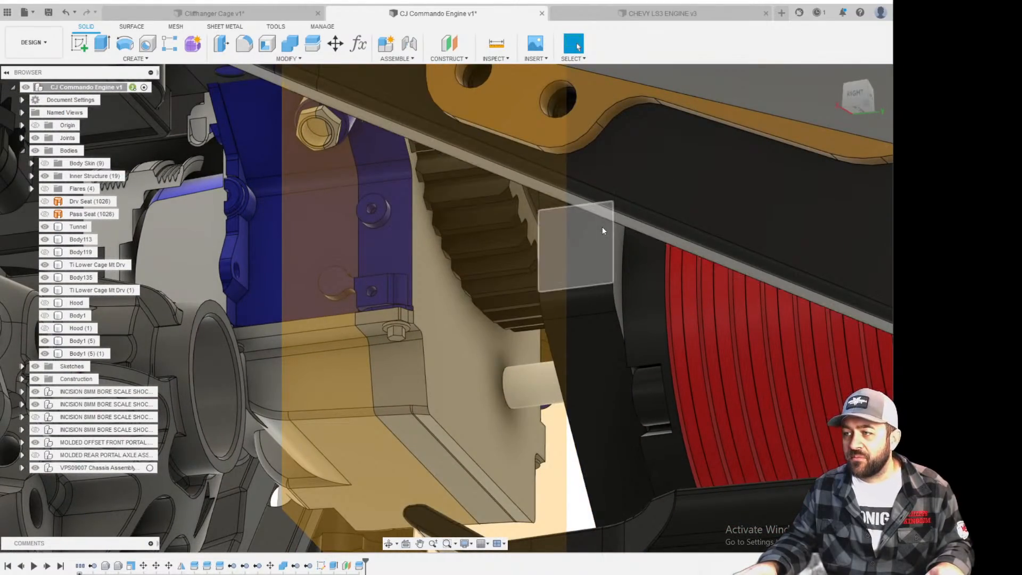
pyautogui.scroll(-4, 491, 328)
pyautogui.keyDown('shift'); pyautogui.moveTo(491, 328); pyautogui.dragTo(548, 420, button='middle'); pyautogui.keyUp('shift')
pyautogui.moveTo(483, 347)
pyautogui.keyDown('shift'); pyautogui.mouseDown(button='middle')
pyautogui.moveTo(495, 376)
pyautogui.moveTo(580, 298)
pyautogui.moveTo(564, 250)
pyautogui.moveTo(428, 245)
pyautogui.moveTo(502, 394)
pyautogui.moveTo(472, 353)
pyautogui.mouseUp(button='middle'); pyautogui.keyUp('shift')
pyautogui.scroll(-3, 323, 243)
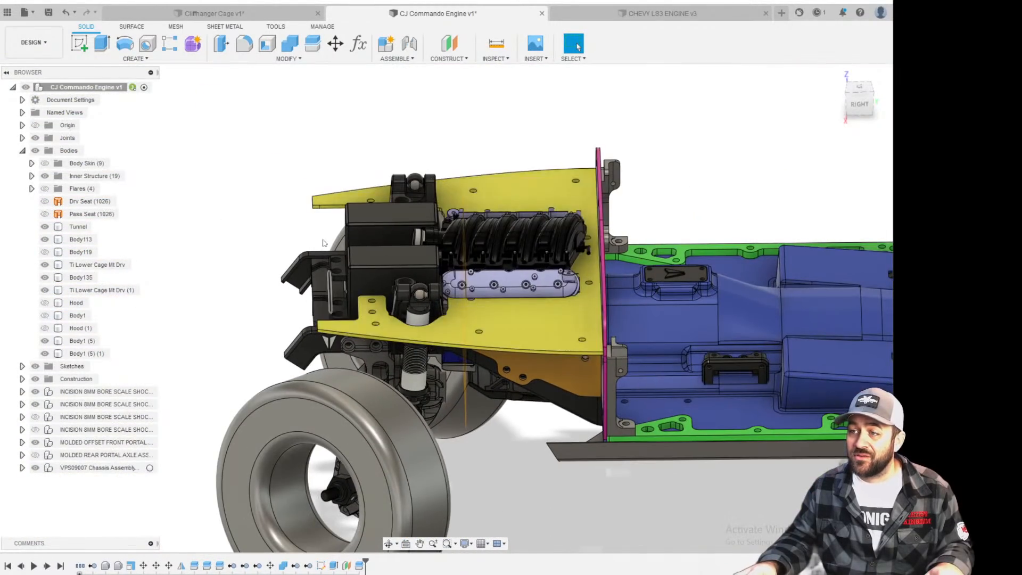
# Split the rear engine body Body1 (5) using the top face of the yellow inner panel as the splitting tool.
pyautogui.click(312, 44)
pyautogui.scroll(2, 538, 229)
pyautogui.click(560, 236)
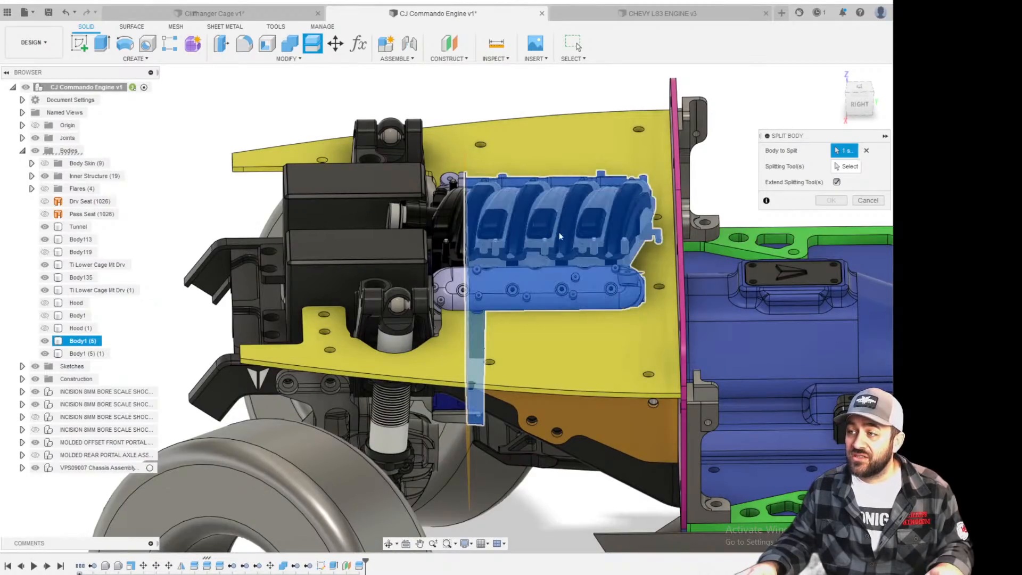
pyautogui.click(845, 167)
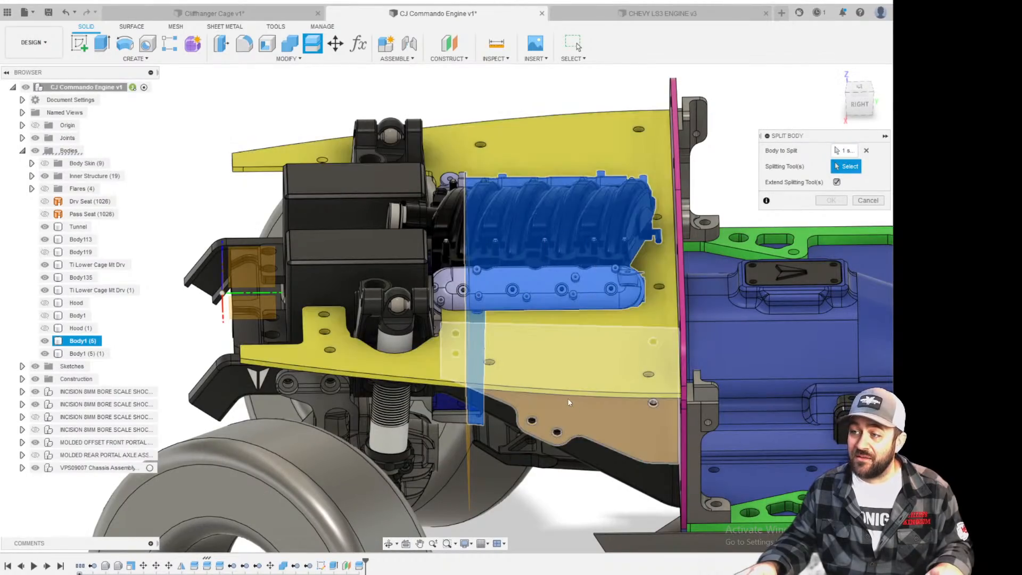
pyautogui.click(557, 369)
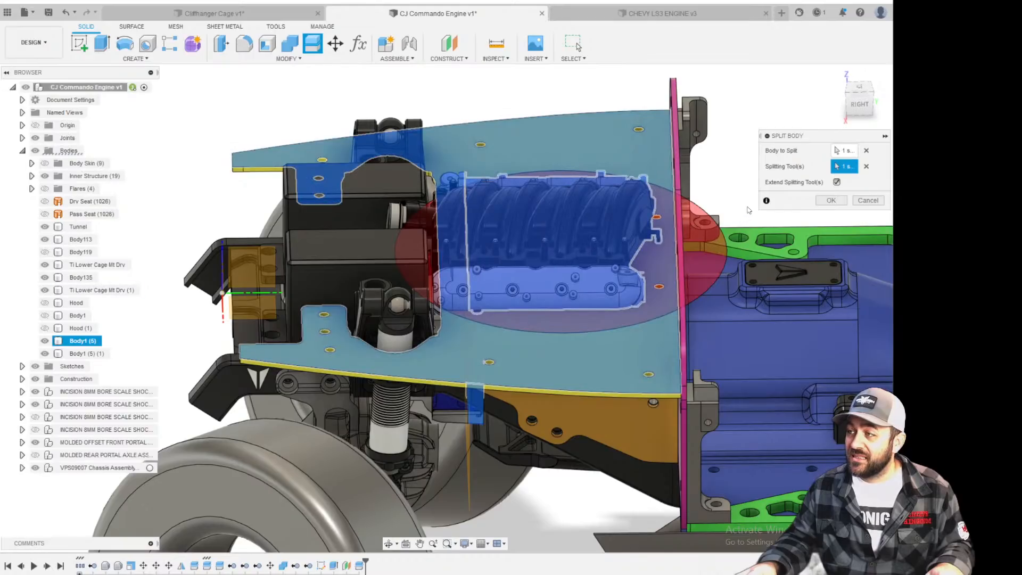
pyautogui.click(830, 200)
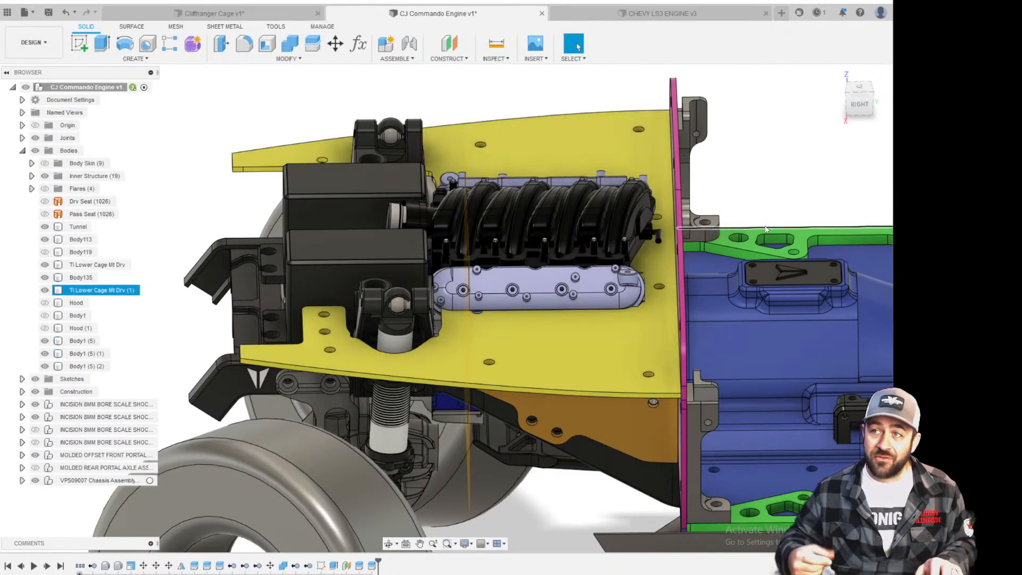
# Remove the lower engine piece Body1 (5) that sits below the yellow panel.
pyautogui.scroll(3, 574, 305)
pyautogui.keyDown('shift'); pyautogui.moveTo(573, 305); pyautogui.dragTo(552, 142, button='middle'); pyautogui.keyUp('shift')
pyautogui.scroll(-3, 551, 141)
pyautogui.scroll(5, 509, 235)
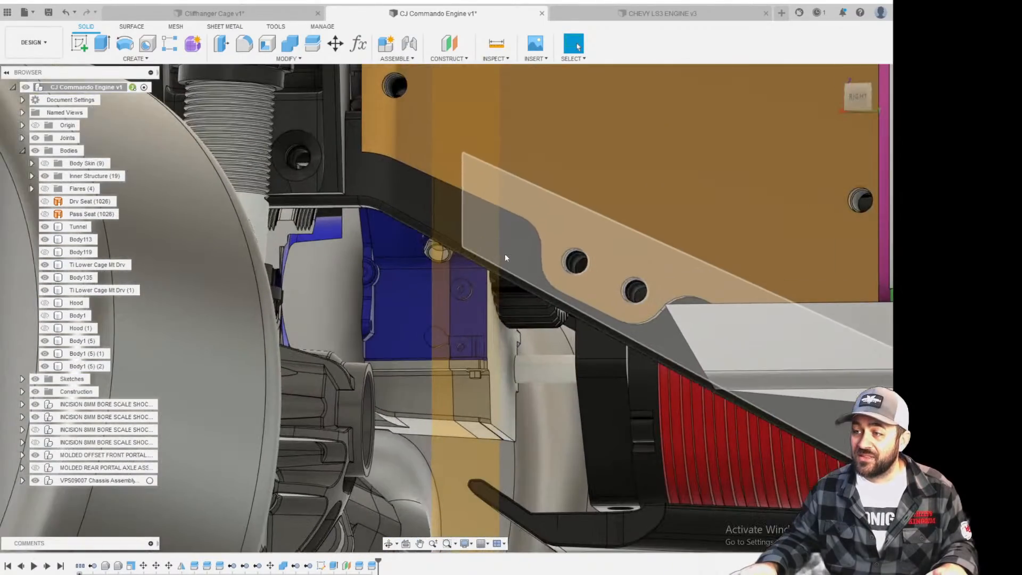
pyautogui.click(471, 330)
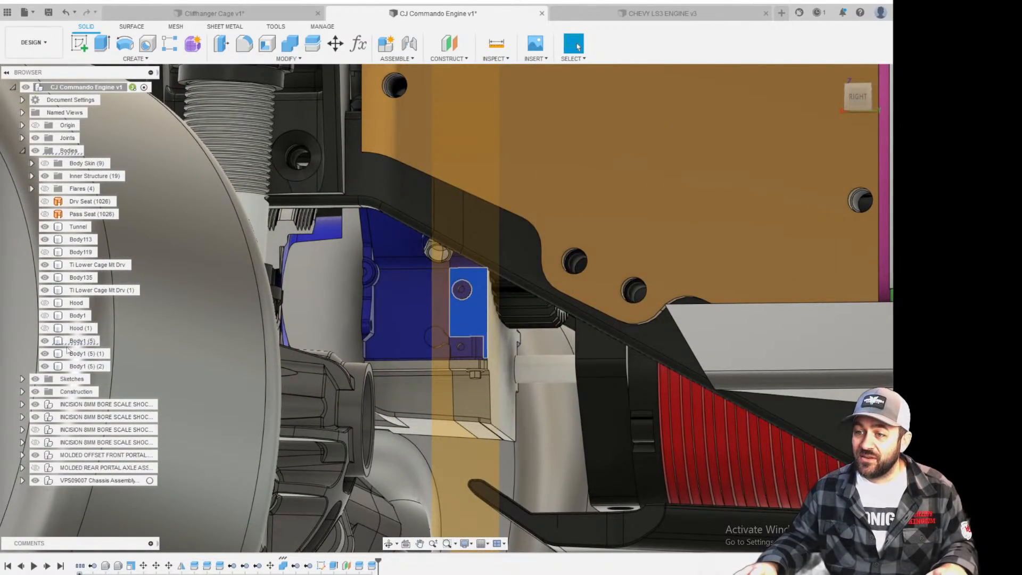
pyautogui.scroll(-4, 572, 164)
pyautogui.keyDown('shift'); pyautogui.moveTo(572, 166); pyautogui.dragTo(538, 187, button='middle'); pyautogui.keyUp('shift')
pyautogui.moveTo(532, 69); pyautogui.dragTo(531, 165, button='middle')
pyautogui.scroll(-2, 531, 165)
pyautogui.scroll(3, 529, 220)
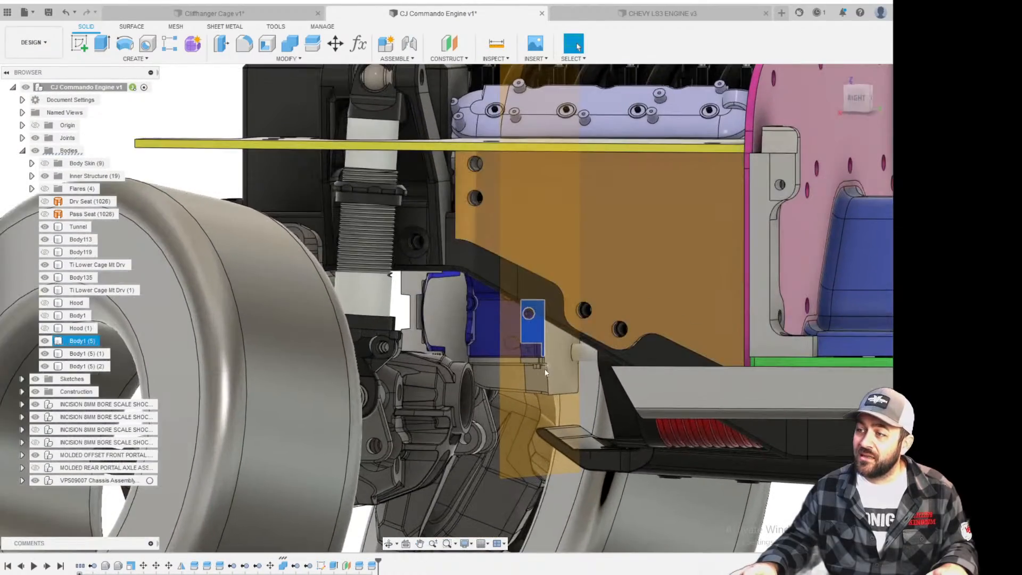
pyautogui.rightClick(75, 341)
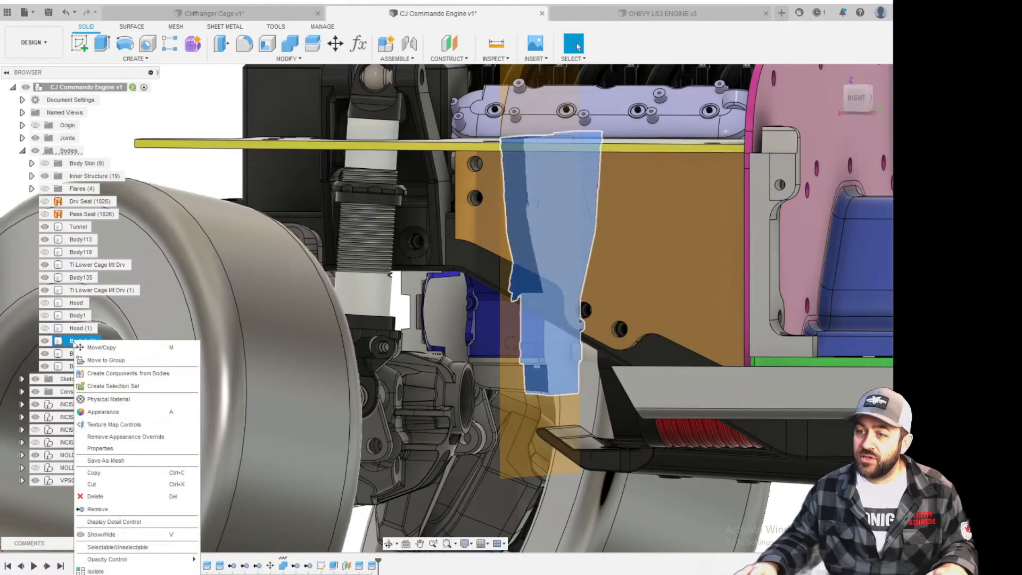
pyautogui.click(109, 507)
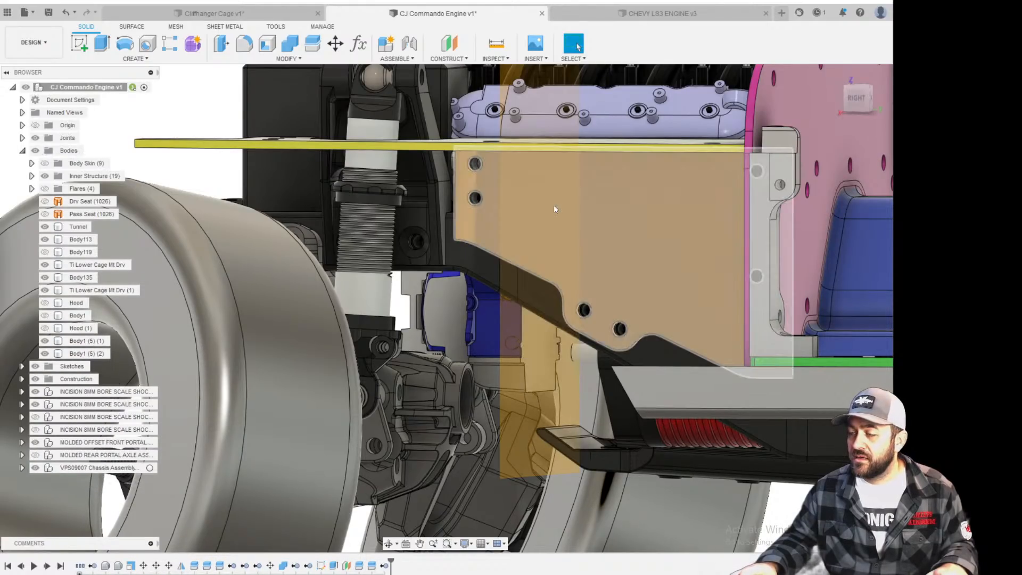
# Combine the front engine body Body1 (5) (1) and the upper rear engine body Body1 (5) (2) with the Join operation.
pyautogui.scroll(-6, 565, 219)
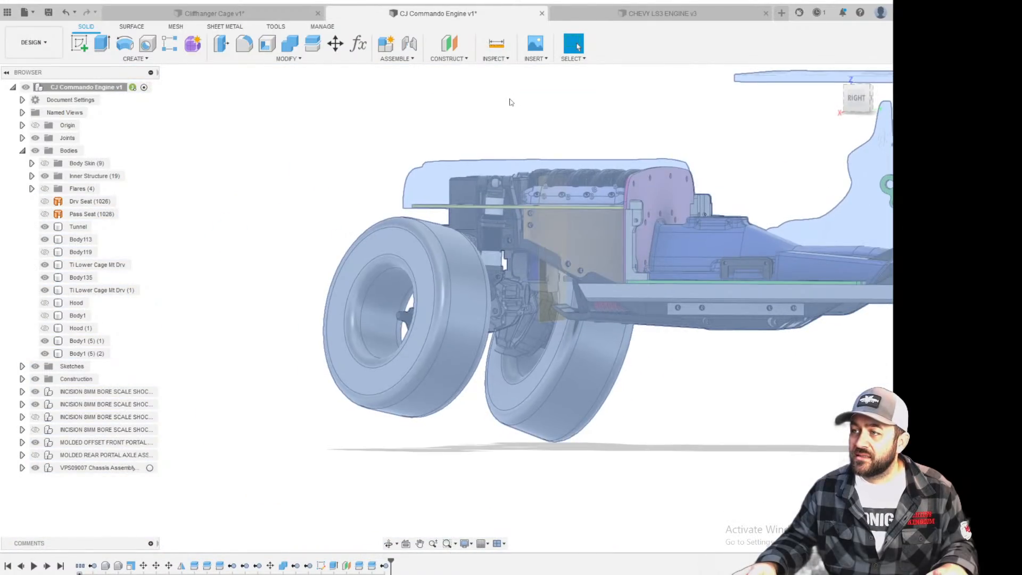
pyautogui.scroll(3, 484, 136)
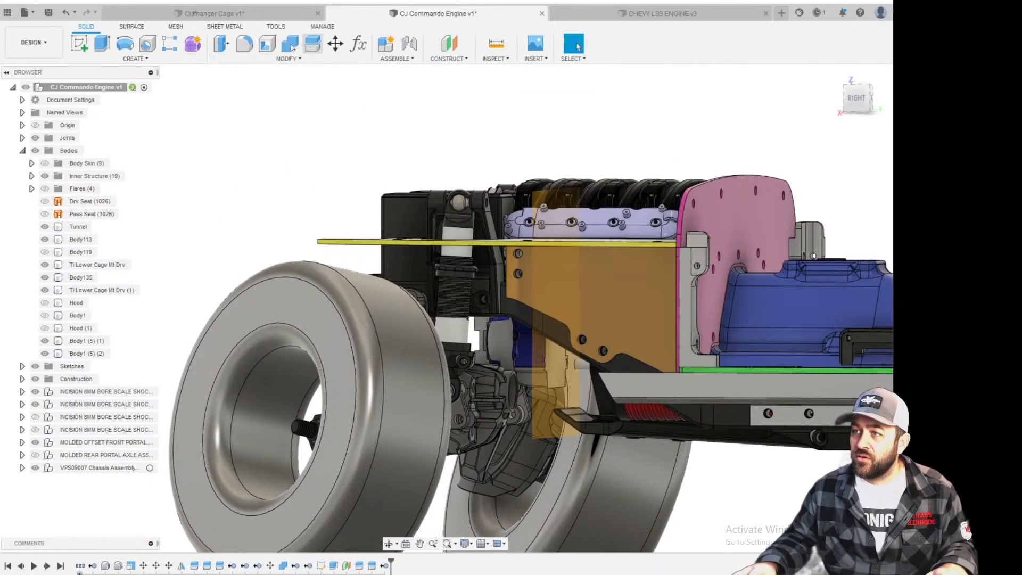
pyautogui.click(290, 45)
pyautogui.scroll(3, 580, 205)
pyautogui.click(585, 207)
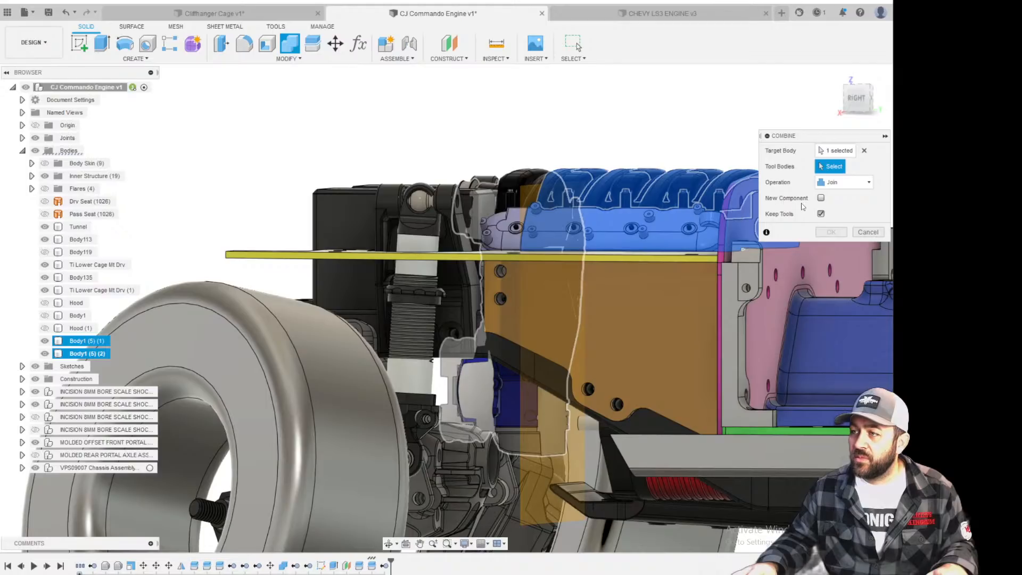
pyautogui.click(675, 236)
pyautogui.click(831, 232)
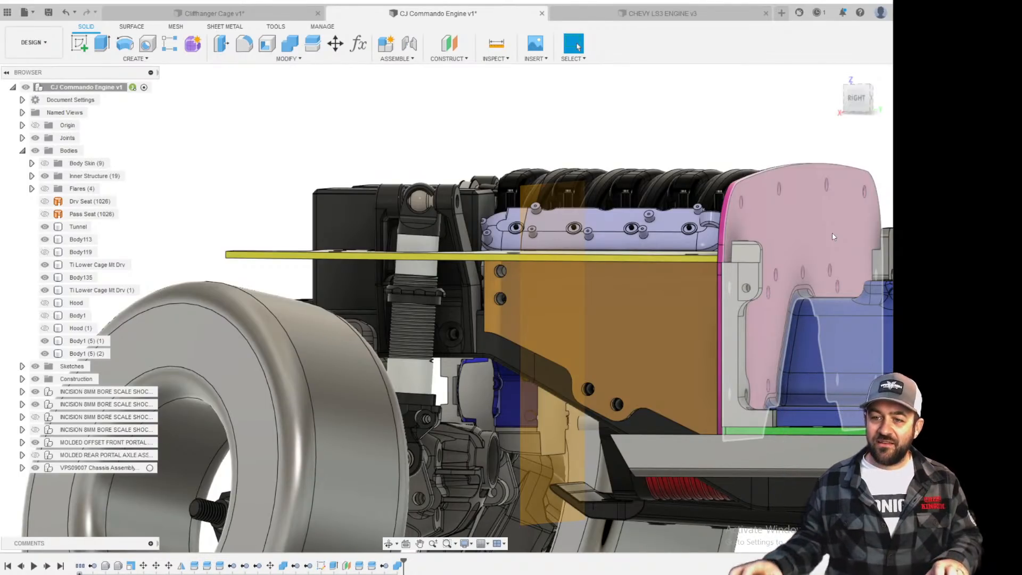
# Edit the engine Combine feature so that it does not keep the tool bodies.
pyautogui.scroll(-3, 751, 199)
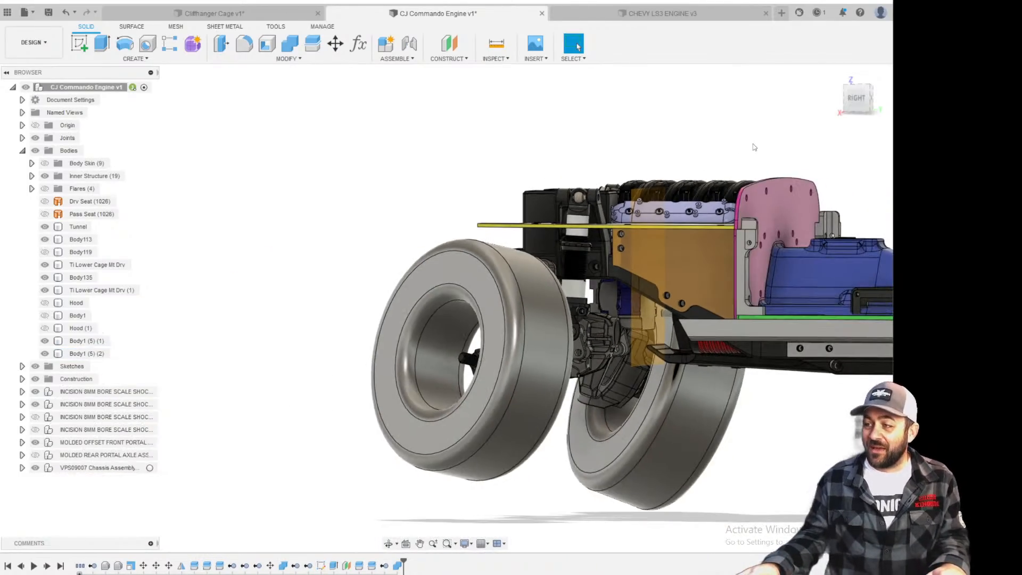
pyautogui.scroll(4, 713, 256)
pyautogui.scroll(6, 548, 260)
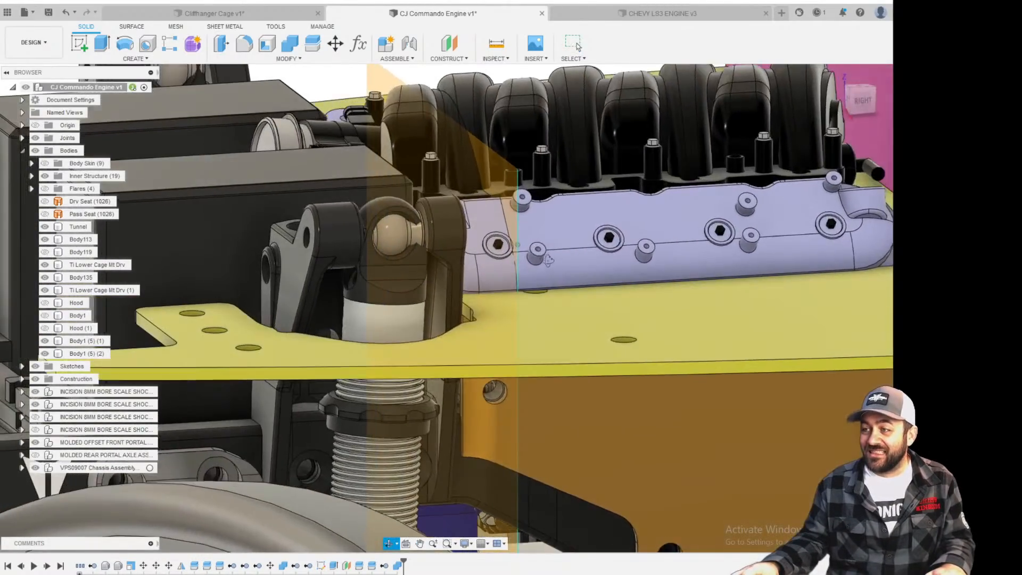
pyautogui.keyDown('shift'); pyautogui.moveTo(548, 259); pyautogui.dragTo(564, 229, button='middle'); pyautogui.keyUp('shift')
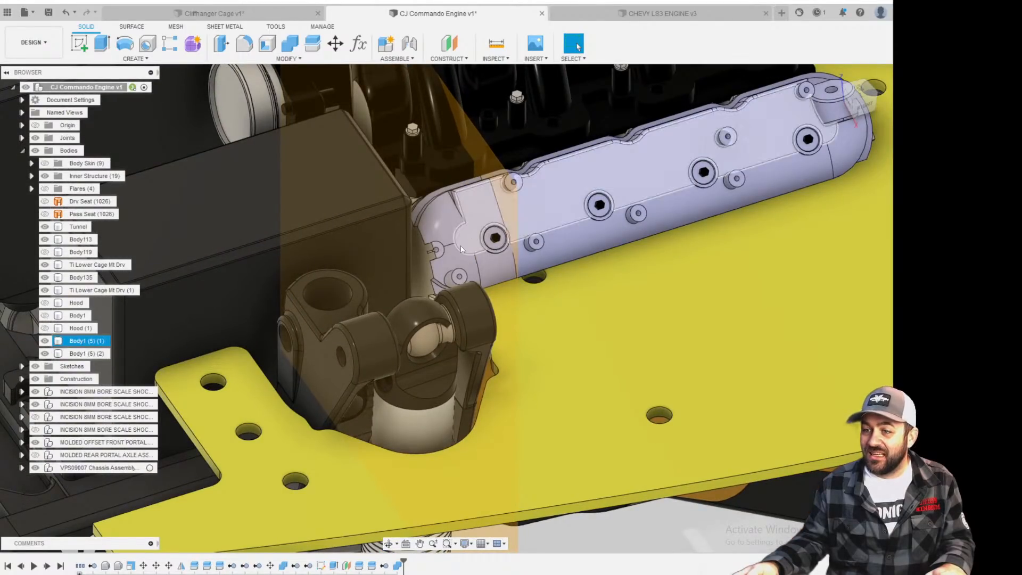
pyautogui.rightClick(398, 567)
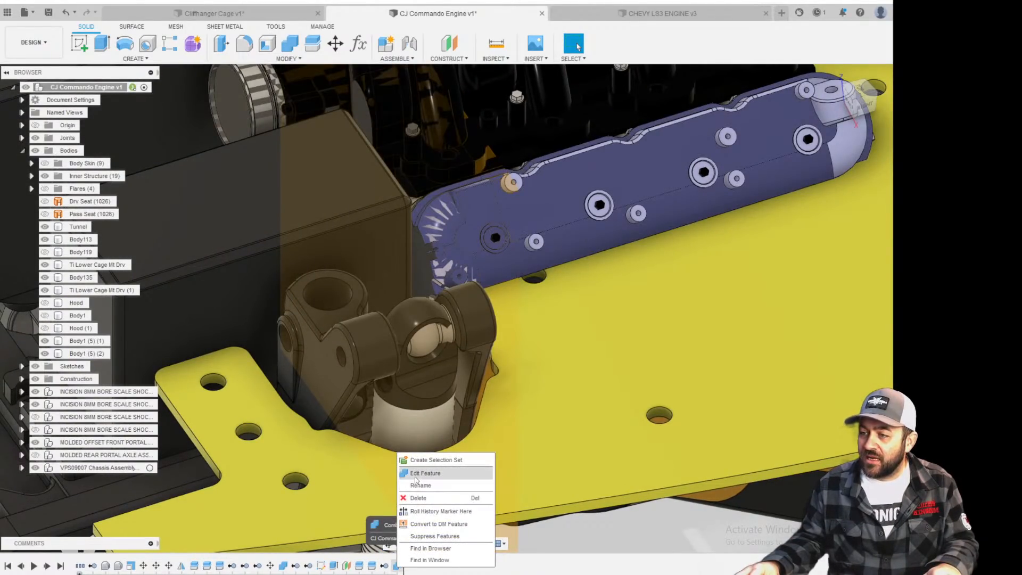
pyautogui.click(420, 472)
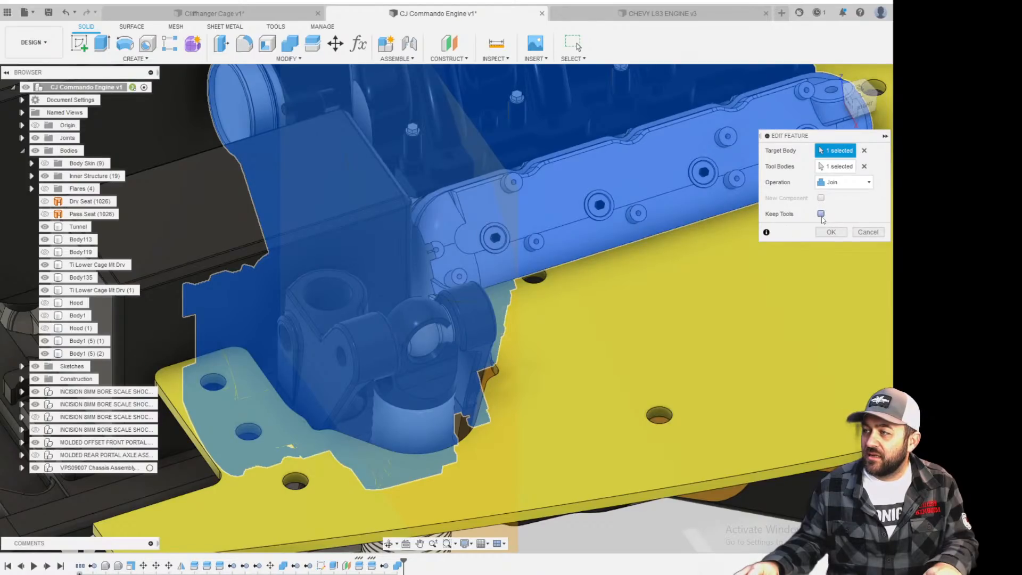
pyautogui.click(831, 233)
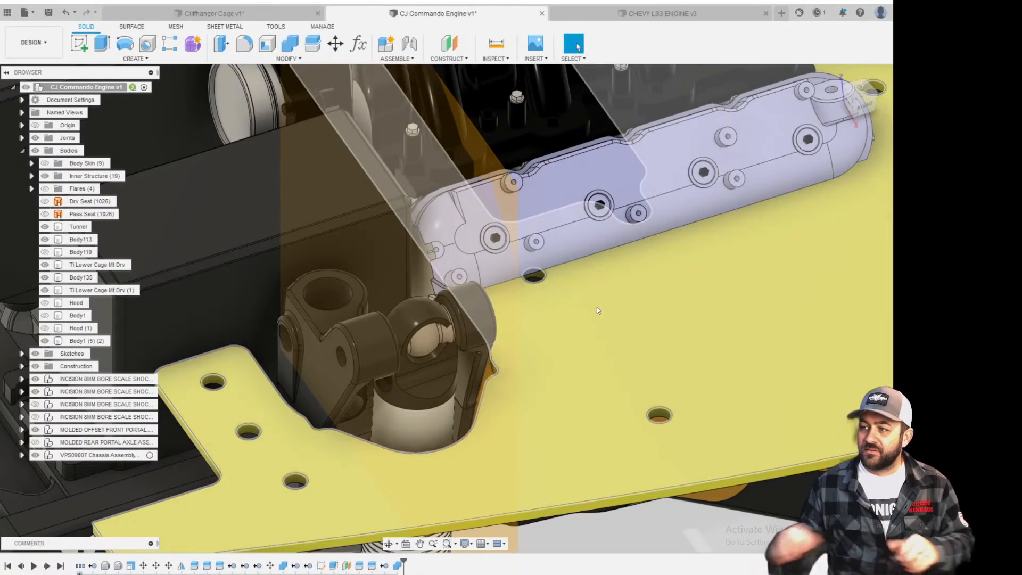
# Hide the construction plane that cuts through the engine.
pyautogui.scroll(-5, 494, 263)
pyautogui.keyDown('shift'); pyautogui.moveTo(645, 309); pyautogui.dragTo(559, 304, button='middle'); pyautogui.keyUp('shift')
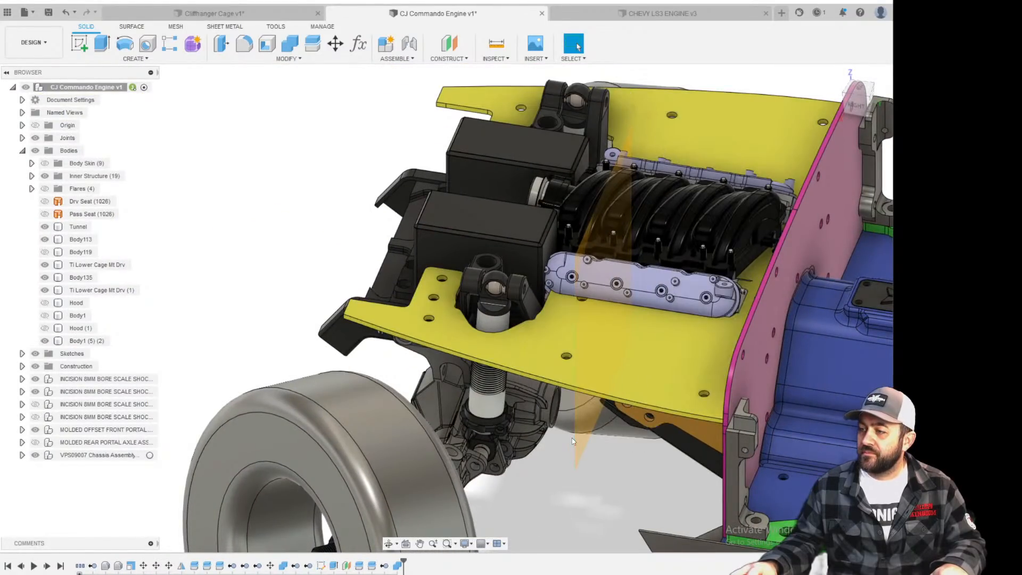
pyautogui.click(22, 366)
pyautogui.click(44, 379)
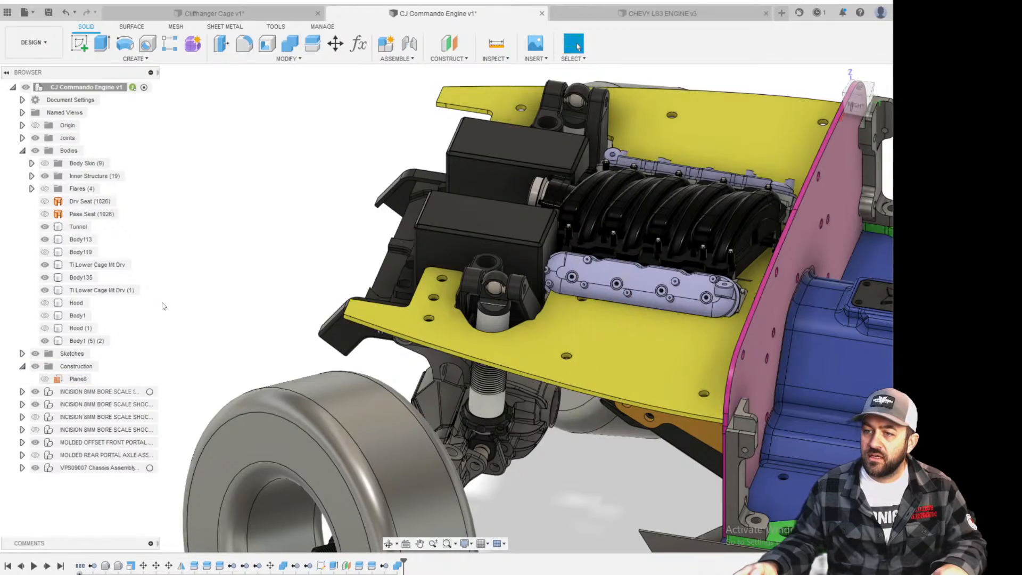
# Examine from below how closely the rear of the engine body sits to the transmission gear.
pyautogui.scroll(-3, 286, 293)
pyautogui.keyDown('shift'); pyautogui.moveTo(391, 284); pyautogui.dragTo(385, 327, button='middle'); pyautogui.keyUp('shift')
pyautogui.scroll(7, 433, 302)
pyautogui.scroll(10, 426, 327)
pyautogui.scroll(-2, 415, 361)
pyautogui.scroll(-2, 369, 271)
pyautogui.scroll(4, 343, 283)
pyautogui.keyDown('shift'); pyautogui.moveTo(344, 283); pyautogui.dragTo(330, 235, button='middle'); pyautogui.keyUp('shift')
pyautogui.scroll(8, 248, 143)
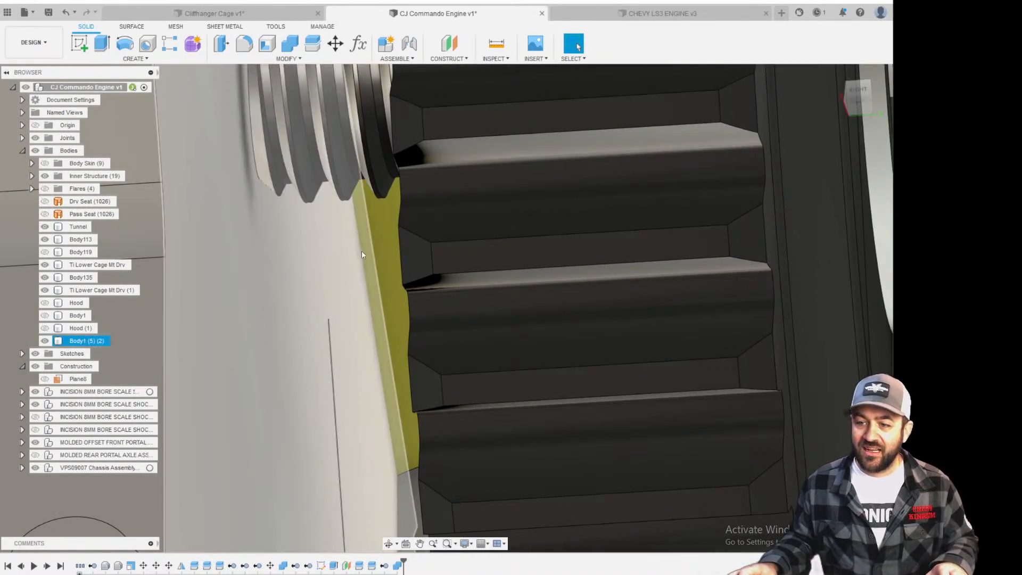
pyautogui.keyDown('shift'); pyautogui.moveTo(361, 250); pyautogui.dragTo(388, 233, button='middle'); pyautogui.keyUp('shift')
pyautogui.scroll(-6, 388, 229)
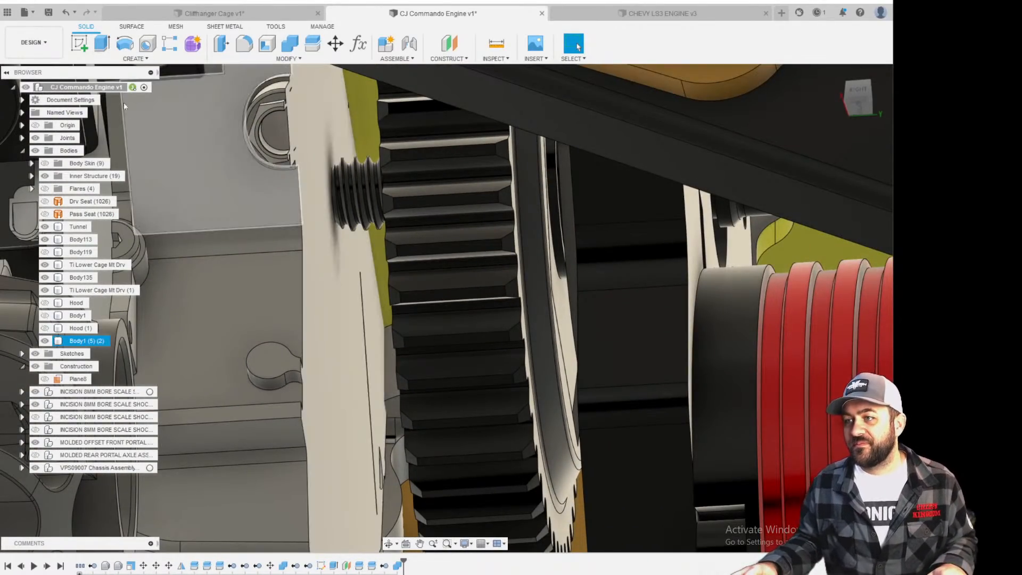
# Start a sketch on the engine body's flat rear face and project the long cylindrical shaft beside the red motor into it.
pyautogui.click(77, 51)
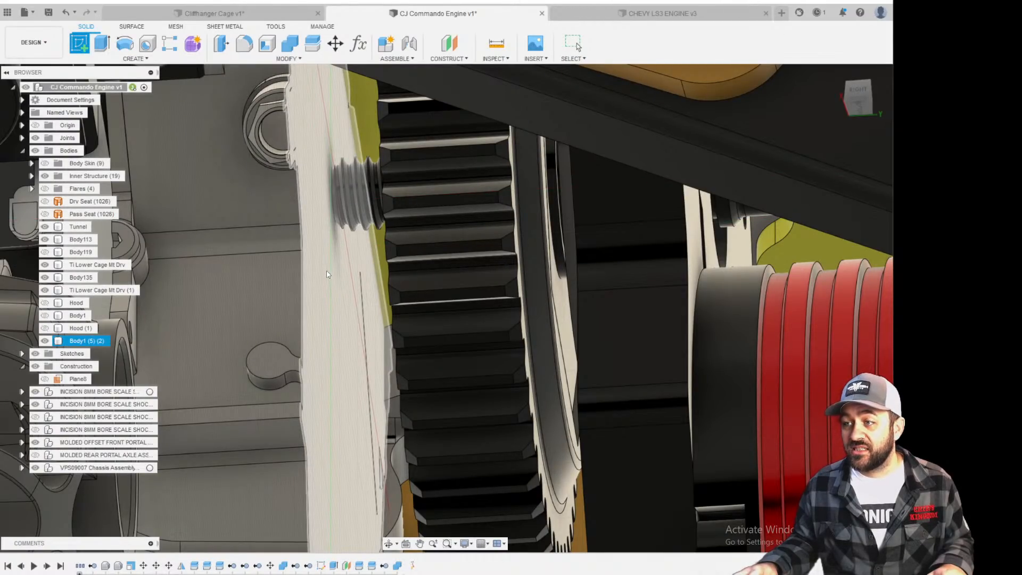
pyautogui.click(335, 263)
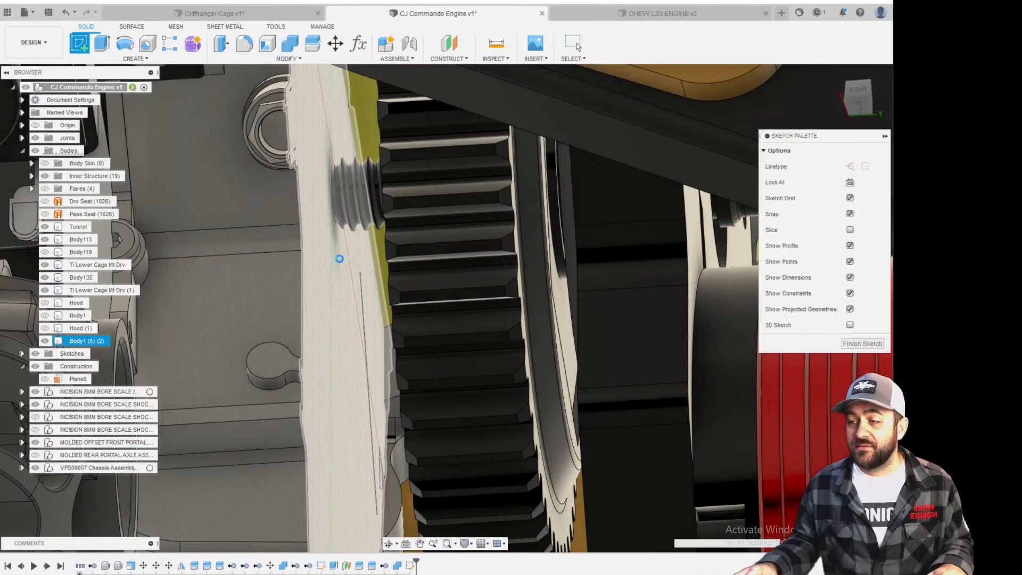
pyautogui.scroll(-8, 374, 358)
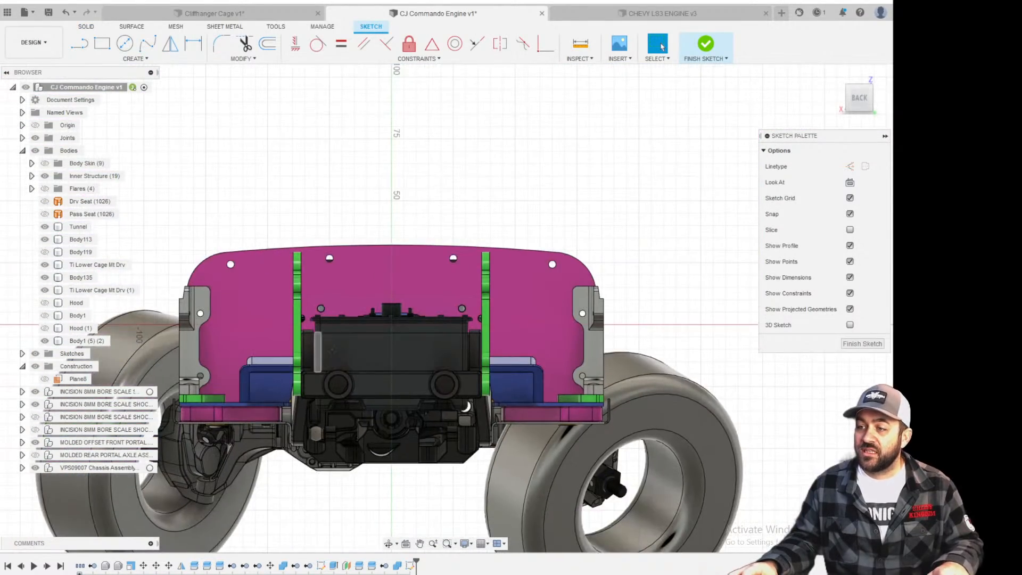
pyautogui.keyDown('shift'); pyautogui.moveTo(456, 334); pyautogui.dragTo(403, 318, button='middle'); pyautogui.keyUp('shift')
pyautogui.scroll(2, 403, 317)
pyautogui.scroll(8, 403, 320)
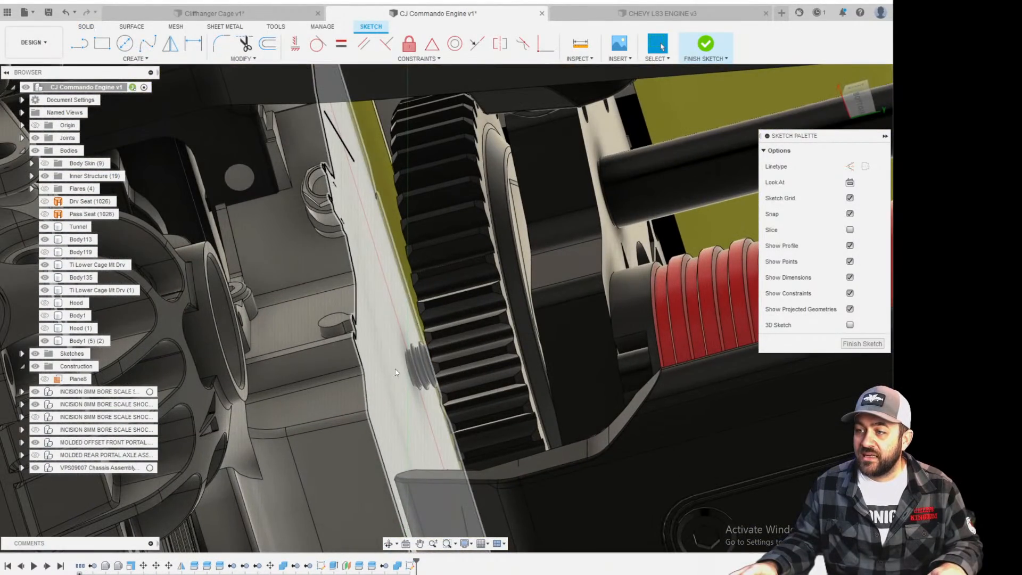
pyautogui.scroll(-4, 403, 352)
pyautogui.moveTo(458, 299)
pyautogui.keyDown('shift'); pyautogui.mouseDown(button='middle')
pyautogui.moveTo(456, 326)
pyautogui.moveTo(462, 289)
pyautogui.moveTo(371, 256)
pyautogui.mouseUp(button='middle'); pyautogui.keyUp('shift')
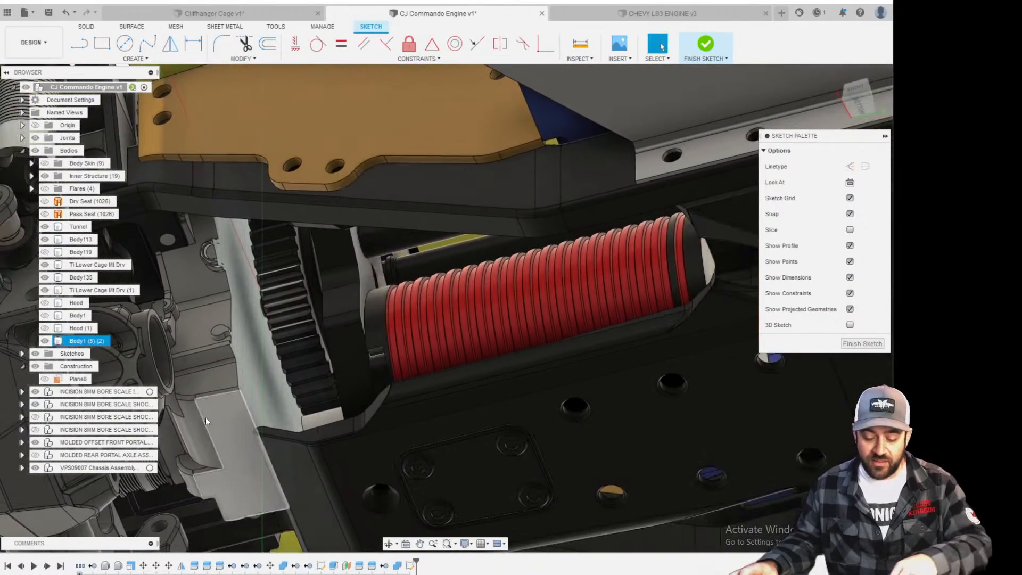
pyautogui.press('p')
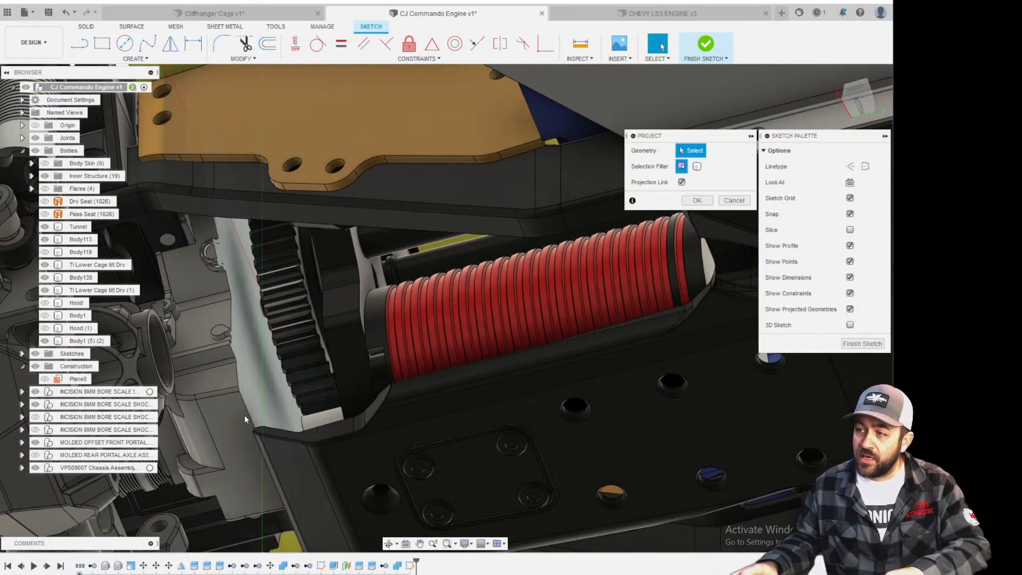
pyautogui.click(440, 259)
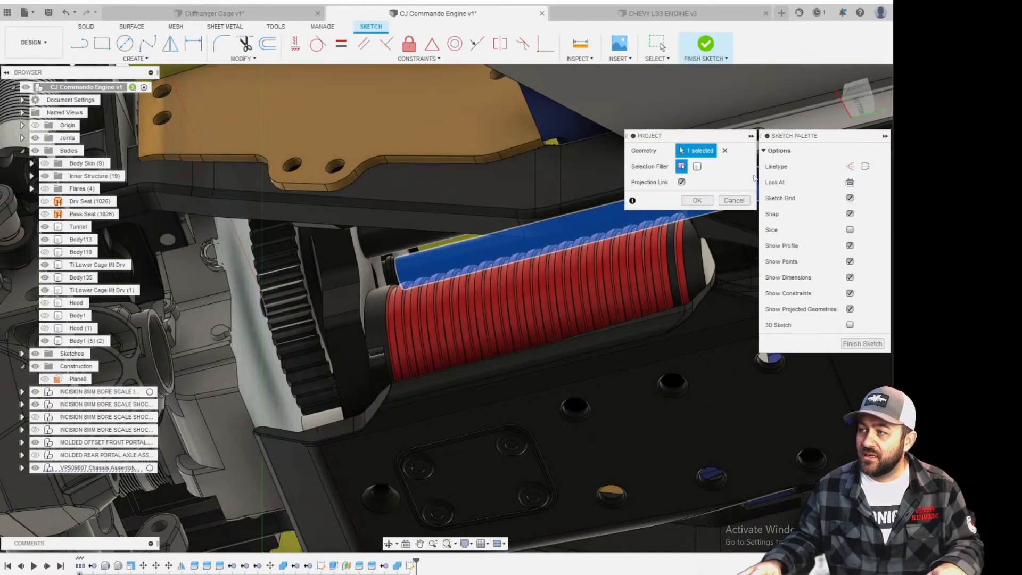
pyautogui.click(695, 201)
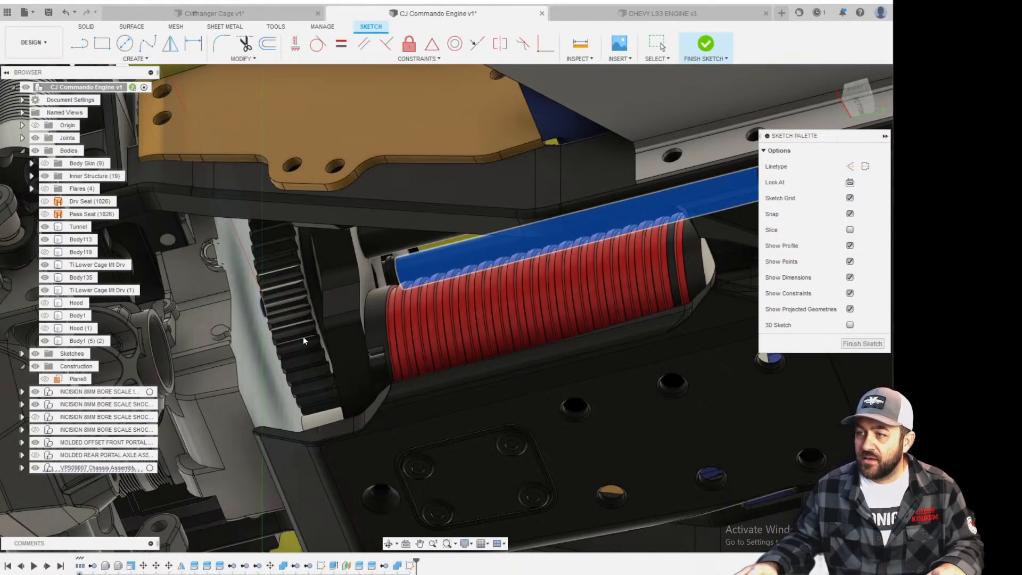
pyautogui.press('Escape')
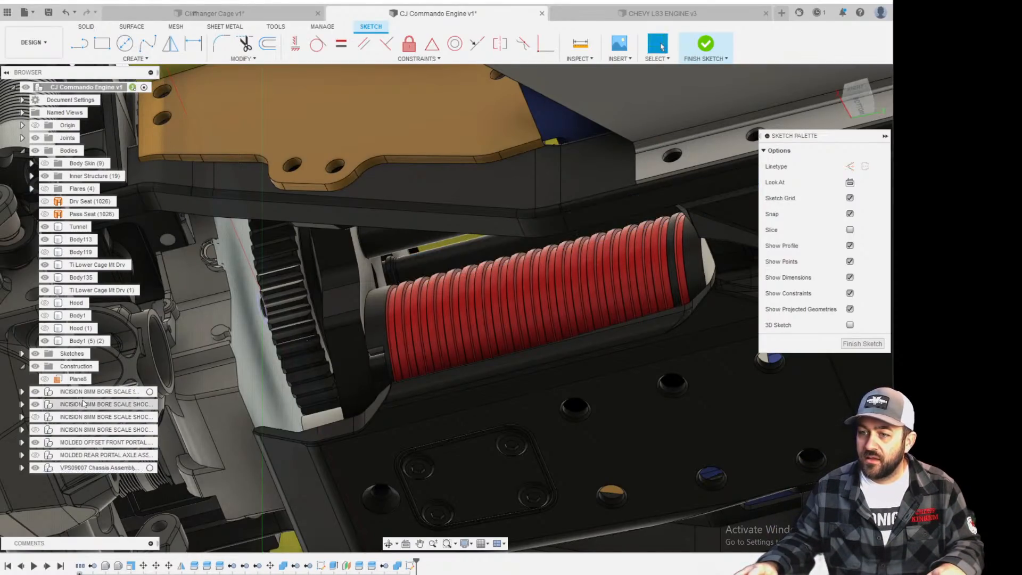
# Hide the VPS09007 Chassis Assembly component to expose the engine's rear face.
pyautogui.click(36, 468)
pyautogui.scroll(-5, 522, 271)
pyautogui.keyDown('shift'); pyautogui.moveTo(346, 290); pyautogui.dragTo(383, 308, button='middle'); pyautogui.keyUp('shift')
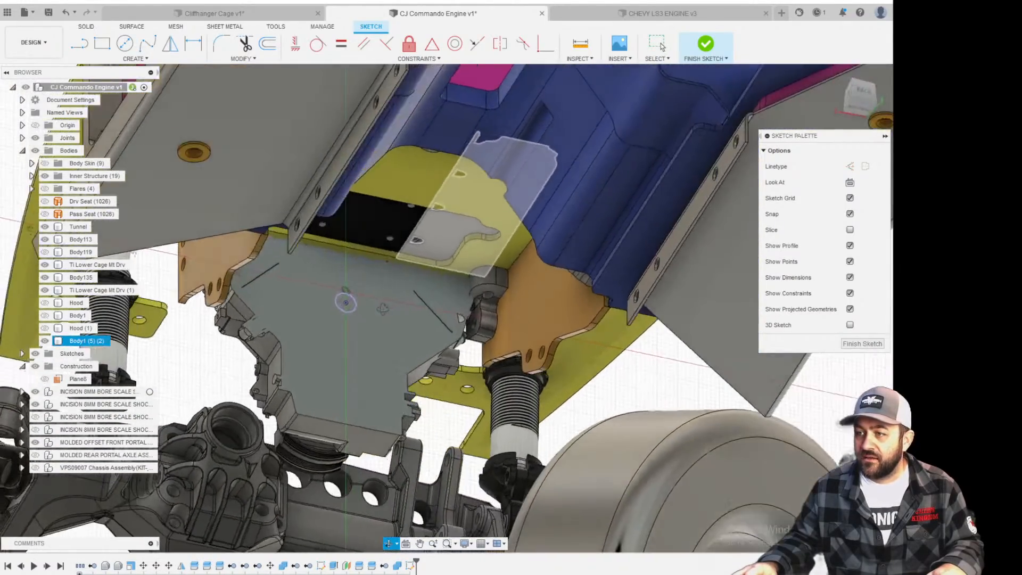
# Sketch a larger circle on the engine's rear face, concentric with the projected shaft circle.
pyautogui.scroll(4, 383, 309)
pyautogui.press('c')
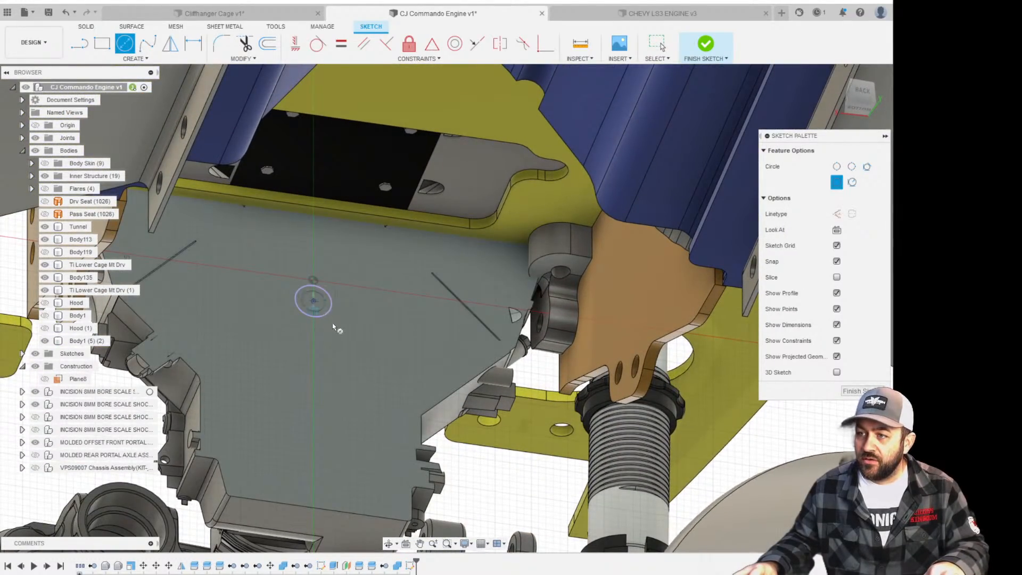
pyautogui.click(367, 336)
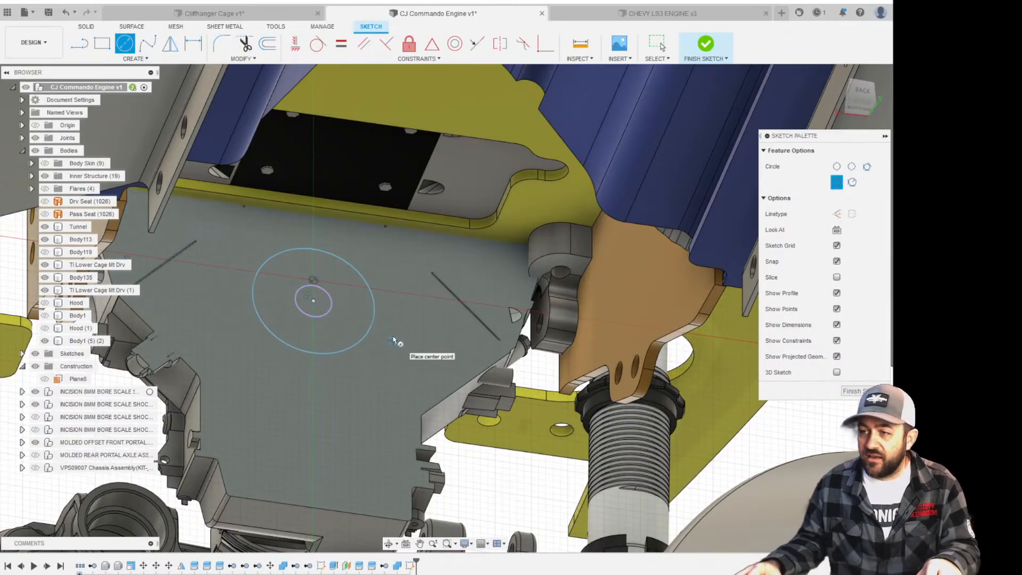
# Dimension the larger circle on the engine's rear face to a 15 mm diameter.
pyautogui.press('d')
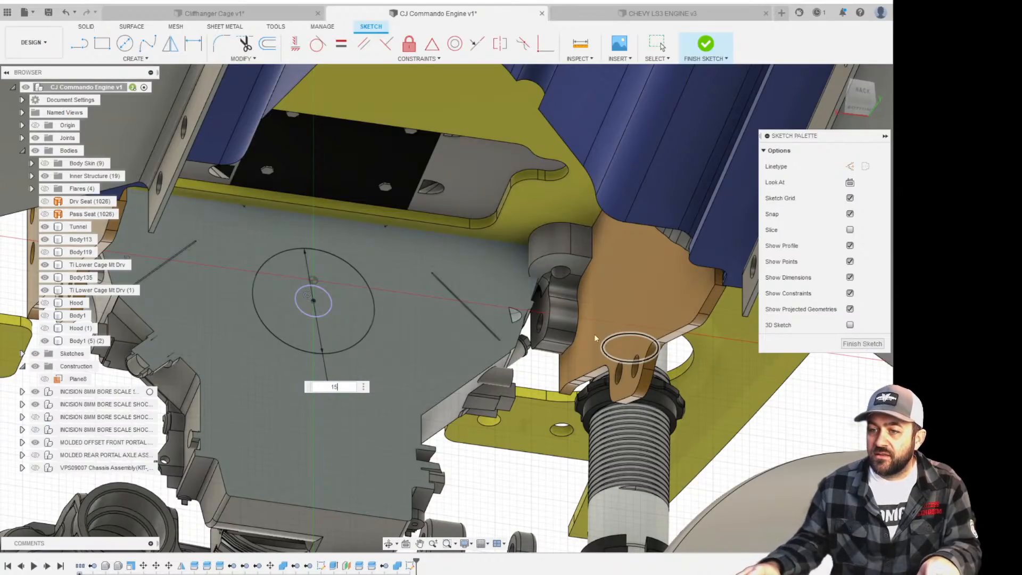
pyautogui.press('Return')
# Extrude both circle profiles as a cut 7 mm deep into the engine body's rear face.
pyautogui.moveTo(575, 205); pyautogui.dragTo(704, 154, button='middle')
pyautogui.press('e')
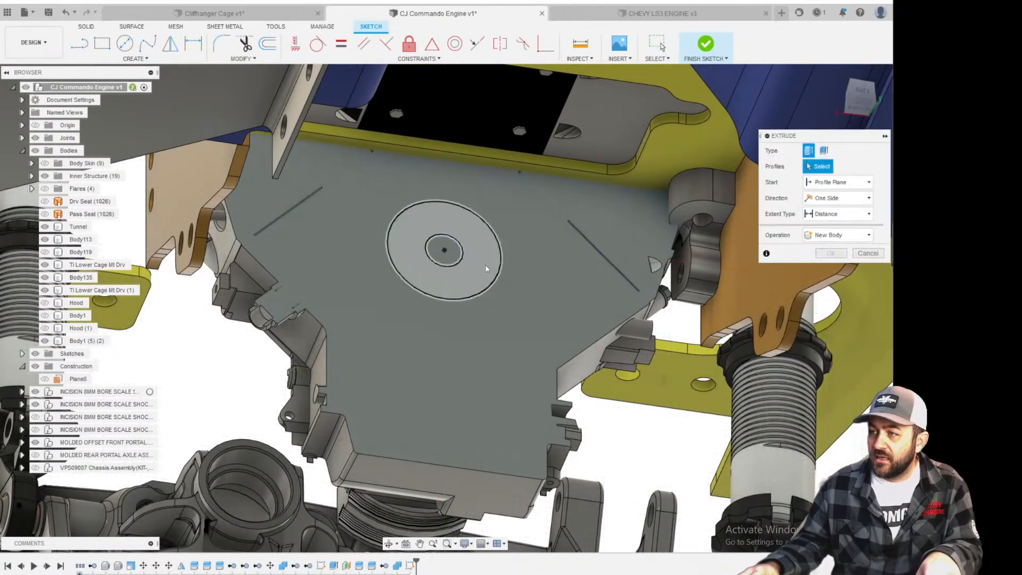
pyautogui.click(466, 258)
pyautogui.click(461, 256)
pyautogui.keyDown('shift'); pyautogui.moveTo(461, 256); pyautogui.dragTo(429, 279, button='middle'); pyautogui.keyUp('shift')
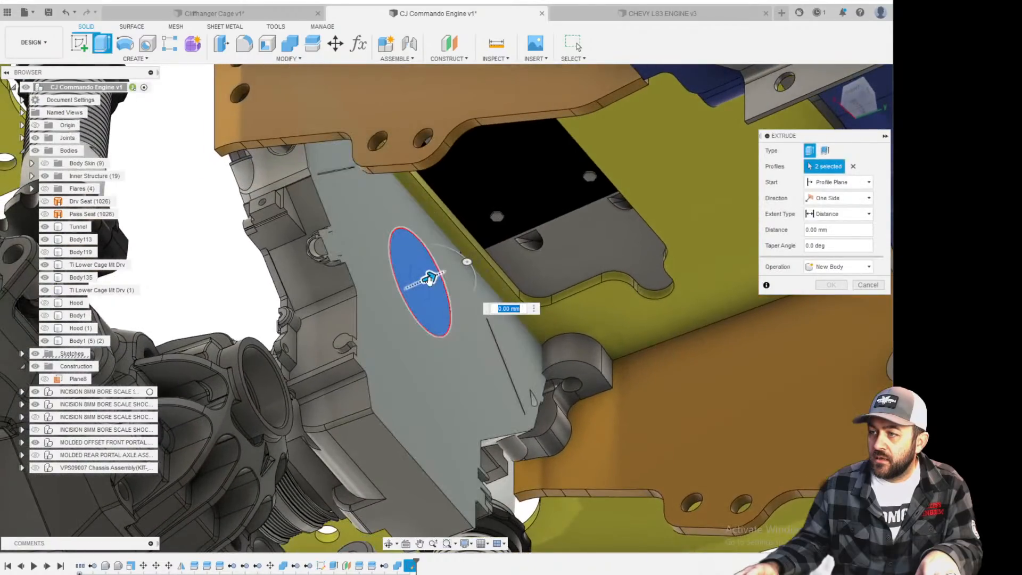
pyautogui.moveTo(429, 277); pyautogui.dragTo(394, 292)
pyautogui.moveTo(394, 291)
pyautogui.keyDown('shift'); pyautogui.mouseDown(button='middle')
pyautogui.moveTo(413, 320)
pyautogui.moveTo(399, 305)
pyautogui.mouseUp(button='middle'); pyautogui.keyUp('shift')
pyautogui.scroll(1, 400, 305)
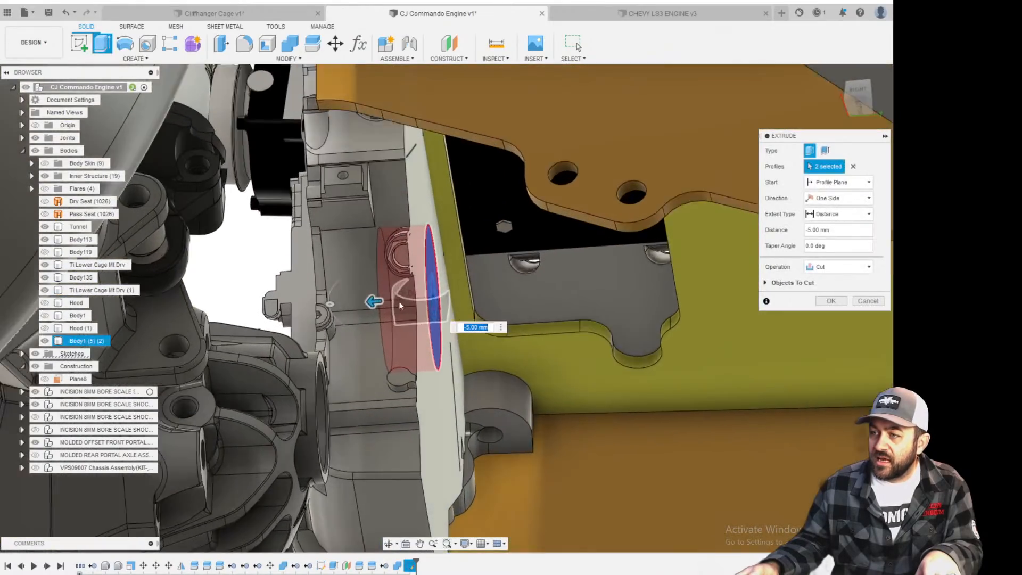
pyautogui.scroll(2, 400, 304)
pyautogui.moveTo(341, 301); pyautogui.dragTo(342, 299)
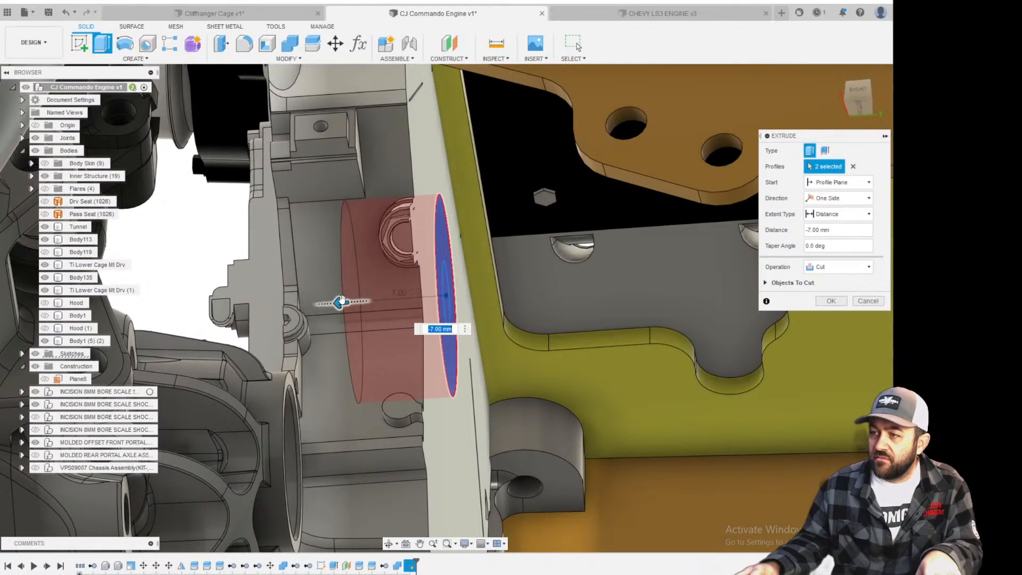
pyautogui.press('Return')
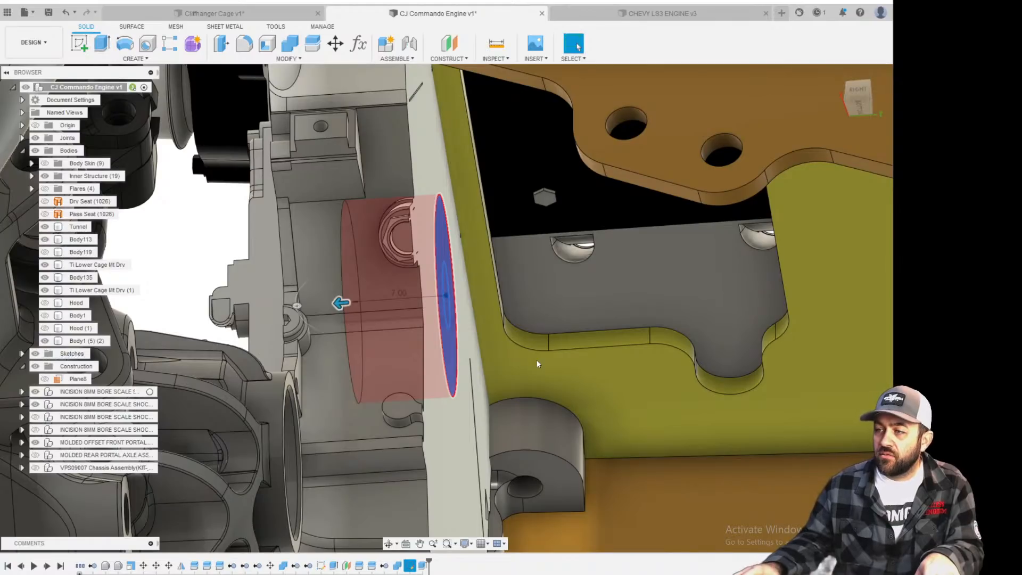
# Examine the circular recess in the engine's rear face from several angles.
pyautogui.scroll(-4, 493, 356)
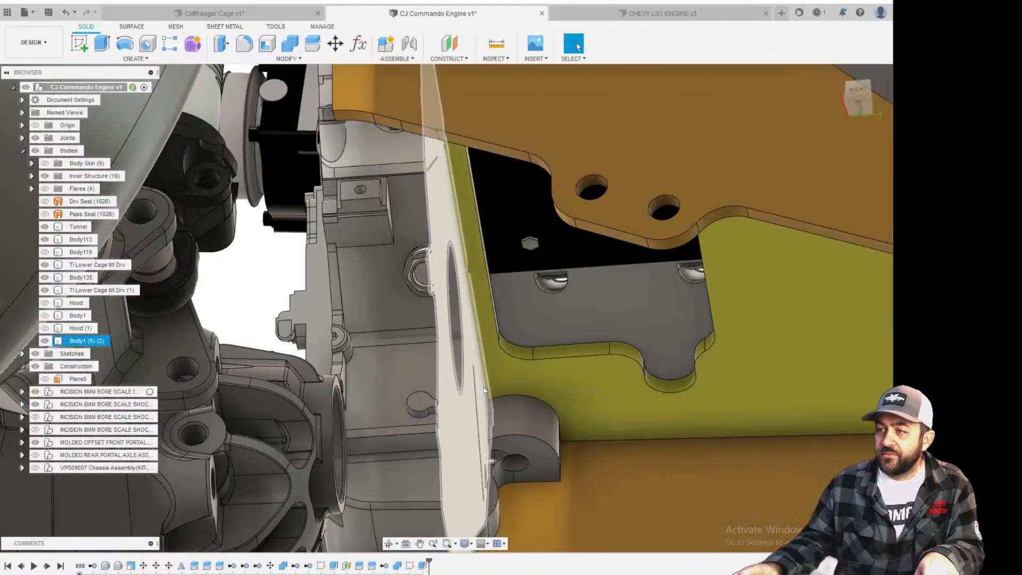
pyautogui.keyDown('shift'); pyautogui.moveTo(492, 348); pyautogui.dragTo(440, 339, button='middle'); pyautogui.keyUp('shift')
pyautogui.moveTo(545, 447); pyautogui.dragTo(624, 397, button='middle')
pyautogui.scroll(2, 612, 397)
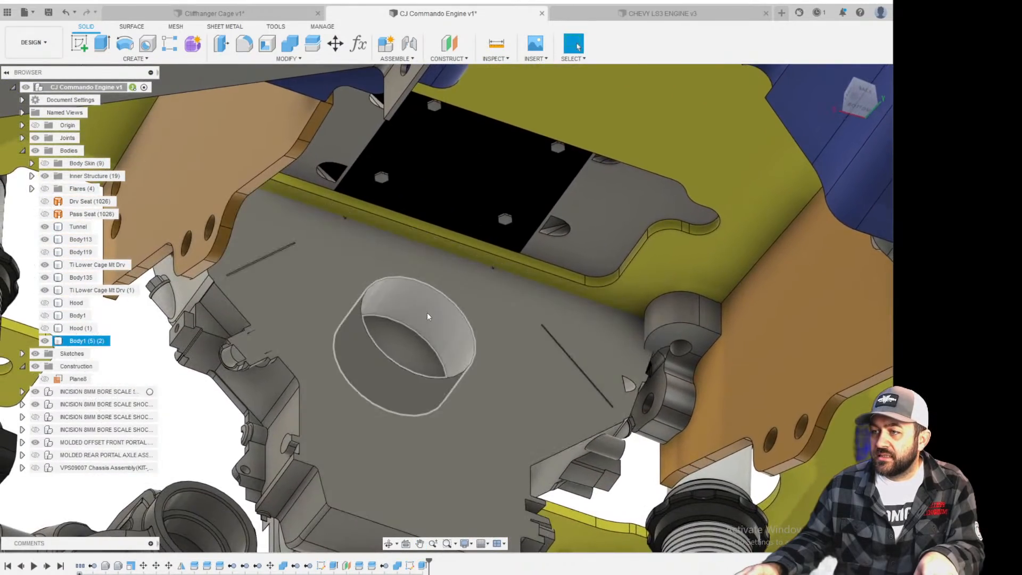
pyautogui.scroll(3, 453, 323)
pyautogui.keyDown('shift'); pyautogui.moveTo(454, 323); pyautogui.dragTo(490, 331, button='middle'); pyautogui.keyUp('shift')
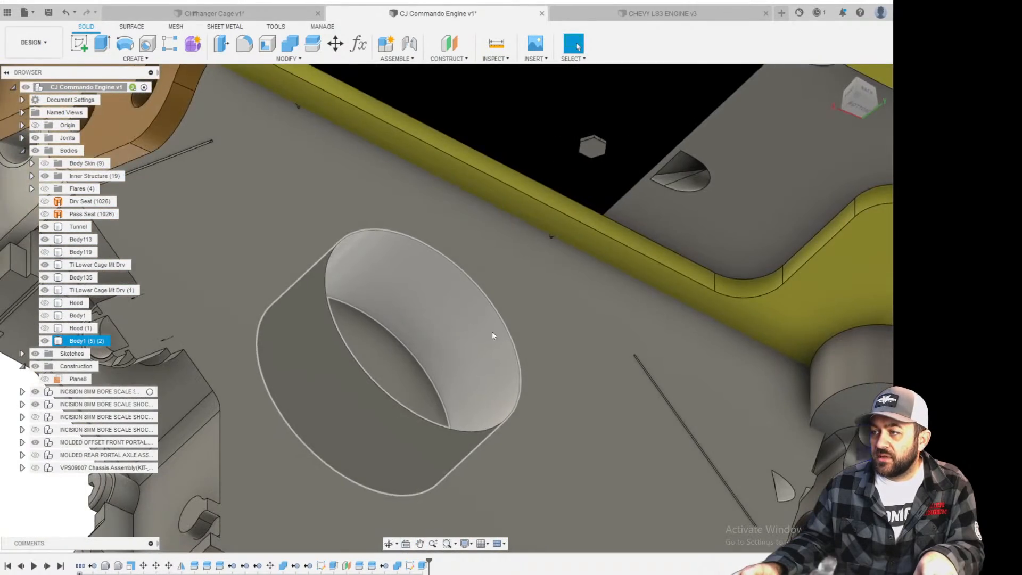
pyautogui.scroll(-6, 500, 335)
pyautogui.keyDown('shift'); pyautogui.moveTo(511, 389); pyautogui.dragTo(479, 372, button='middle'); pyautogui.keyUp('shift')
pyautogui.scroll(3, 461, 301)
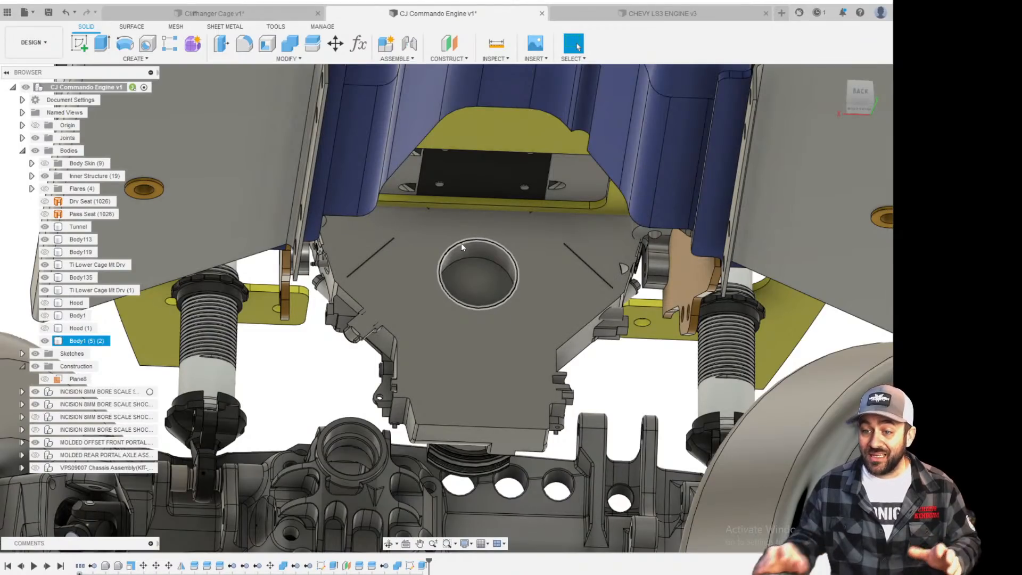
# Examine how the engine sits in the front of the chassis, looking from the rear, the side and the front.
pyautogui.scroll(-5, 389, 313)
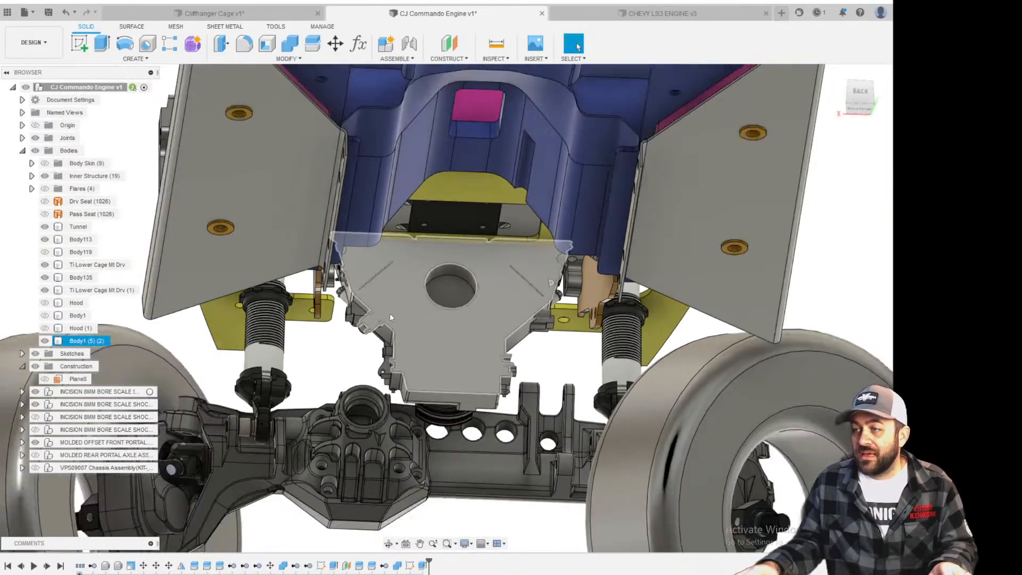
pyautogui.scroll(5, 402, 478)
pyautogui.keyDown('shift'); pyautogui.moveTo(403, 478); pyautogui.dragTo(481, 439, button='middle'); pyautogui.keyUp('shift')
pyautogui.scroll(4, 506, 285)
pyautogui.keyDown('shift'); pyautogui.moveTo(466, 310); pyautogui.dragTo(458, 263, button='middle'); pyautogui.keyUp('shift')
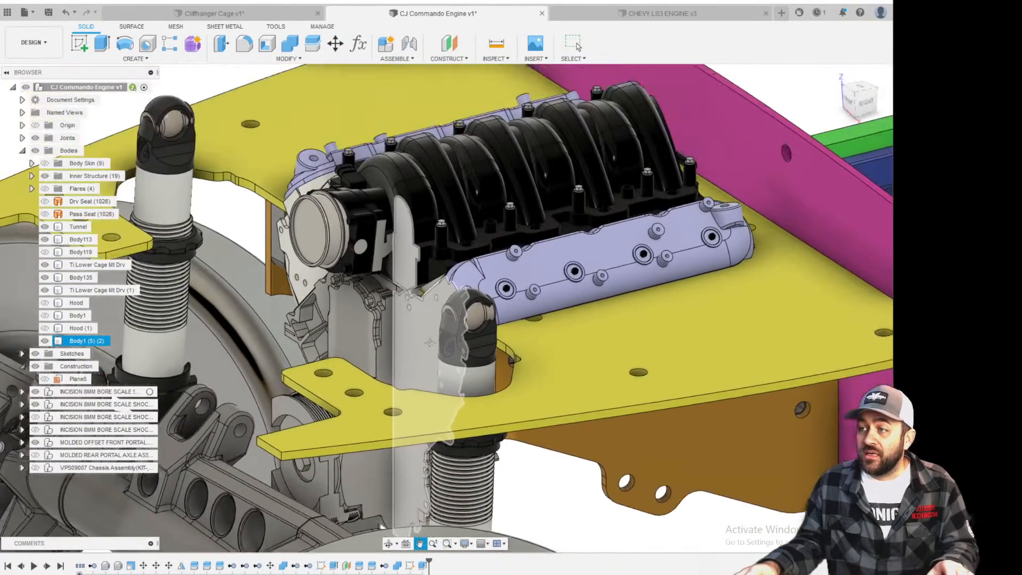
pyautogui.scroll(4, 457, 259)
pyautogui.scroll(2, 457, 260)
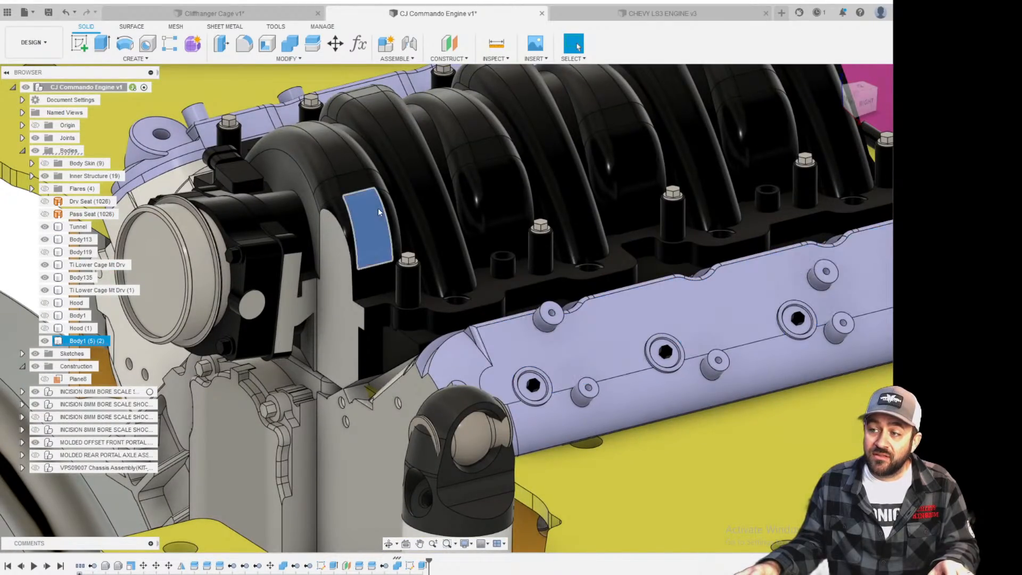
pyautogui.scroll(-5, 378, 212)
pyautogui.keyDown('shift'); pyautogui.moveTo(378, 212); pyautogui.dragTo(254, 307, button='middle'); pyautogui.keyUp('shift')
pyautogui.scroll(3, 404, 229)
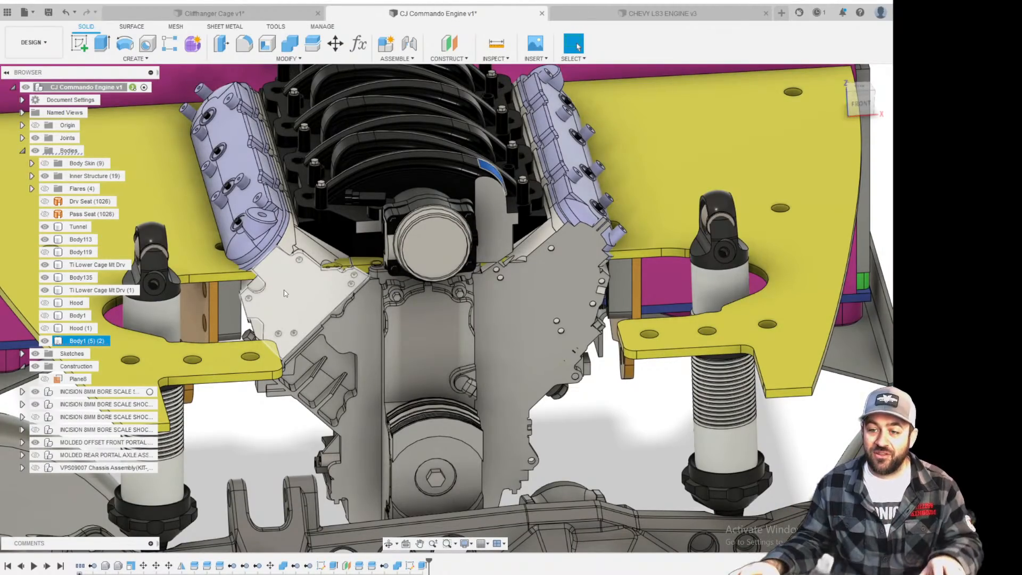
pyautogui.scroll(-5, 330, 236)
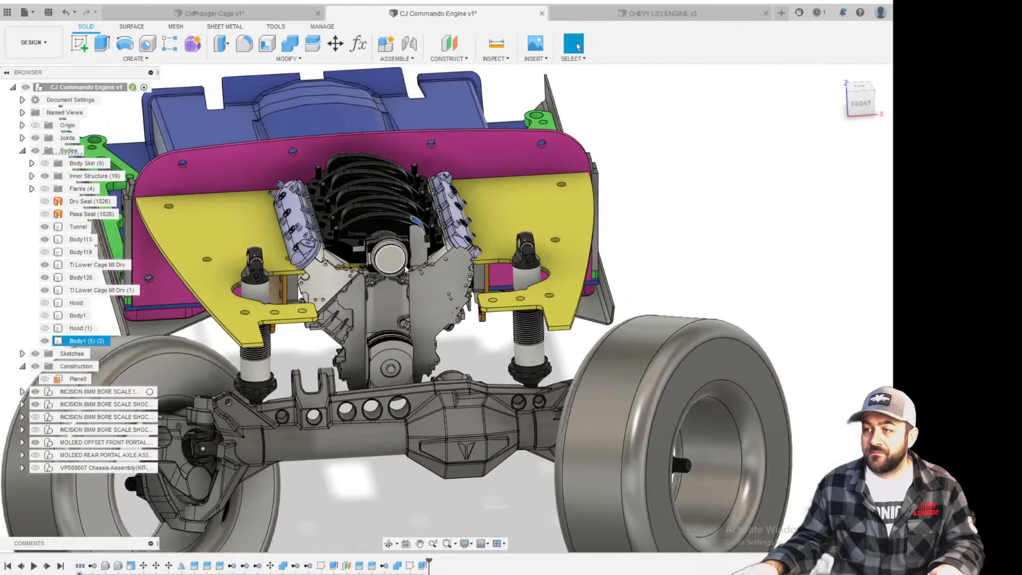
pyautogui.keyDown('shift'); pyautogui.moveTo(406, 269); pyautogui.dragTo(422, 266, button='middle'); pyautogui.keyUp('shift')
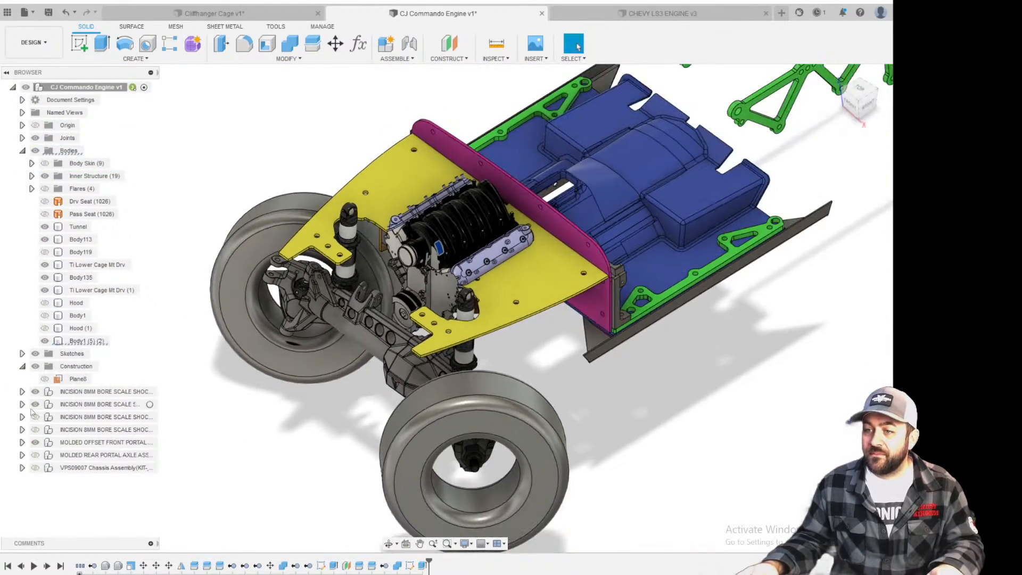
# Show the VPS09007 Chassis Assembly component and the Body Skin folder.
pyautogui.click(36, 468)
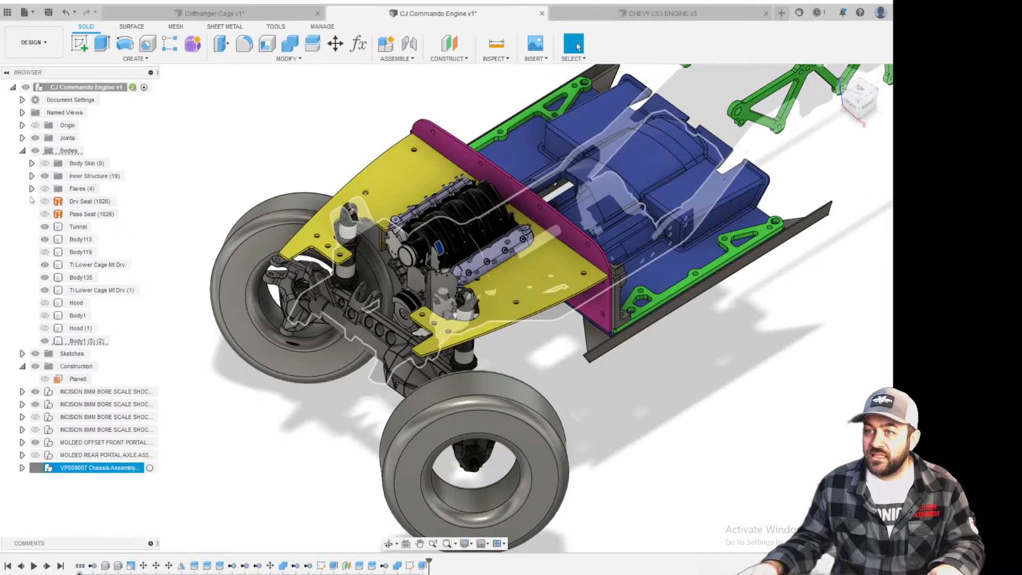
pyautogui.click(45, 163)
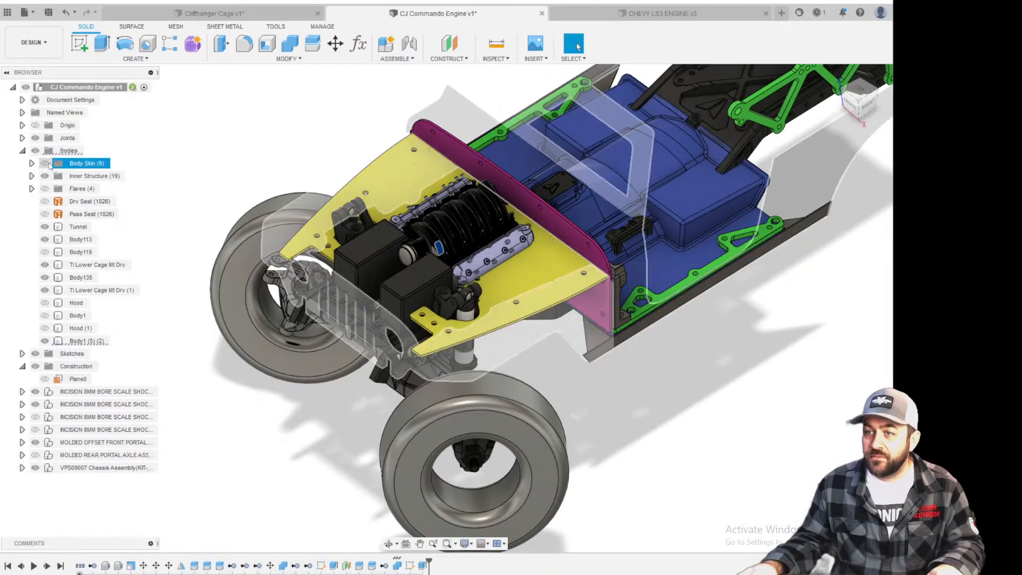
pyautogui.click(301, 158)
# Inspect the gap between the engine's rear face and the red motor's shaft through the side of the chassis.
pyautogui.scroll(3, 512, 199)
pyautogui.keyDown('shift'); pyautogui.moveTo(479, 205); pyautogui.dragTo(432, 186, button='middle'); pyautogui.keyUp('shift')
pyautogui.scroll(3, 414, 183)
pyautogui.scroll(-1, 425, 190)
pyautogui.scroll(3, 385, 149)
pyautogui.keyDown('shift'); pyautogui.moveTo(384, 148); pyautogui.dragTo(308, 120, button='middle'); pyautogui.keyUp('shift')
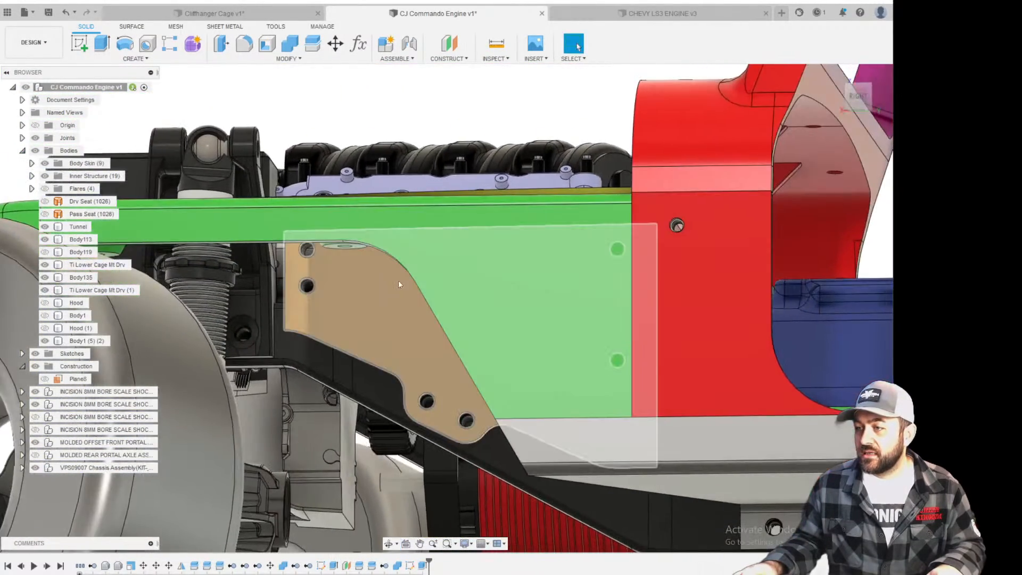
pyautogui.moveTo(399, 281); pyautogui.dragTo(408, 134, button='middle')
pyautogui.scroll(3, 412, 364)
pyautogui.keyDown('shift'); pyautogui.moveTo(411, 365); pyautogui.dragTo(371, 282, button='middle'); pyautogui.keyUp('shift')
pyautogui.scroll(3, 433, 324)
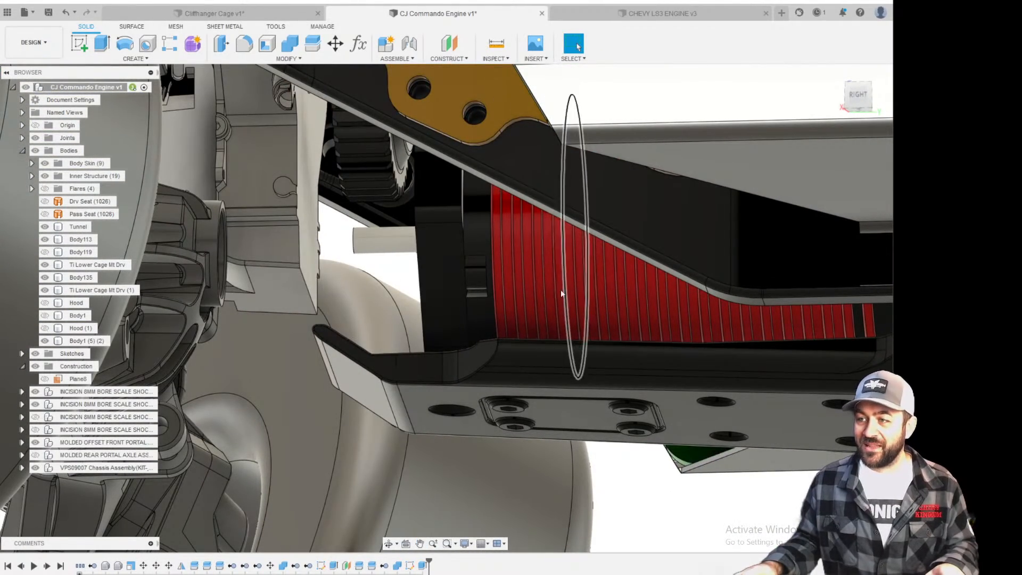
pyautogui.scroll(-3, 297, 323)
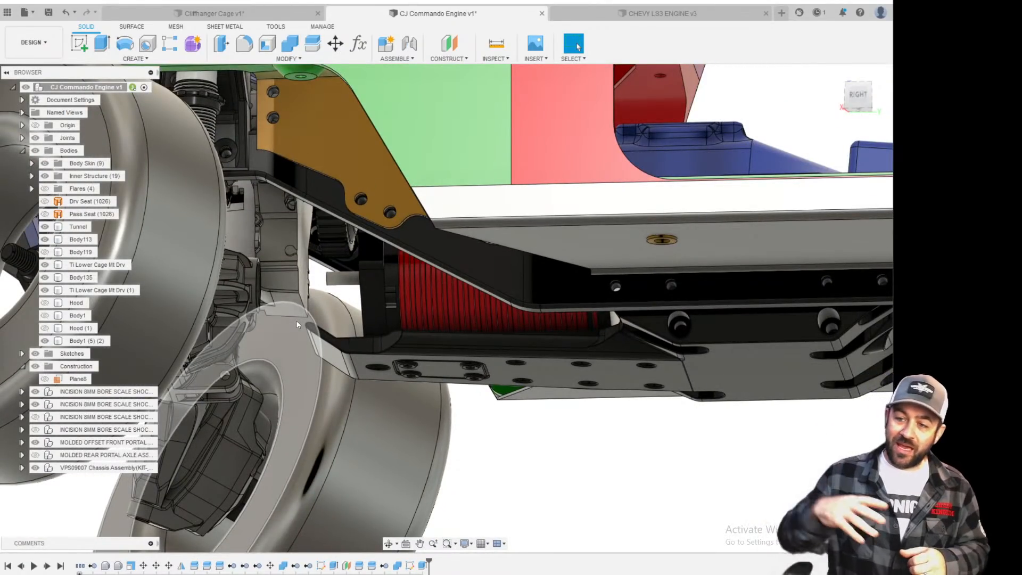
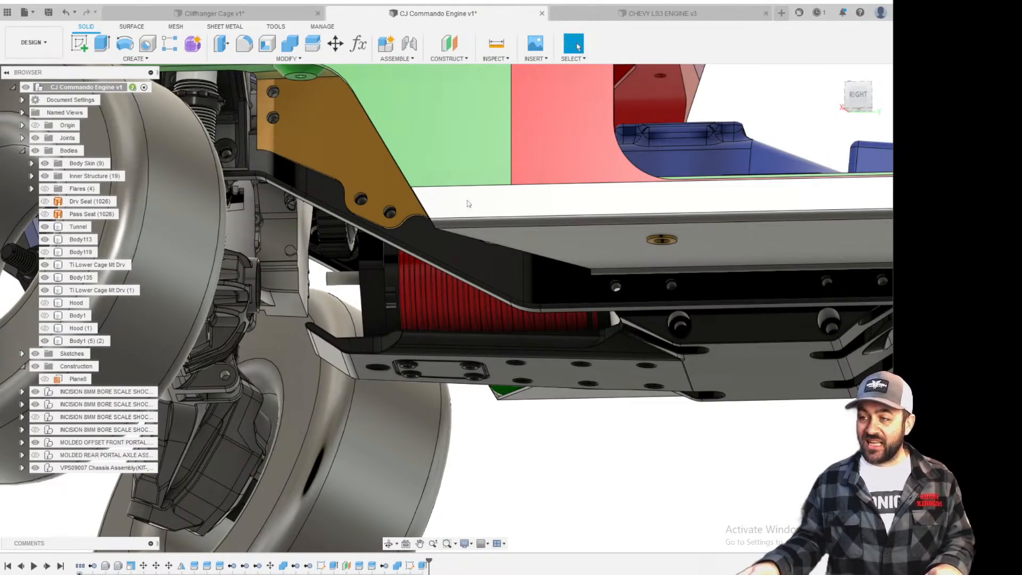
# Check from low and high side angles how much of the engine and red motor shows with the body skin on.
pyautogui.scroll(5, 354, 242)
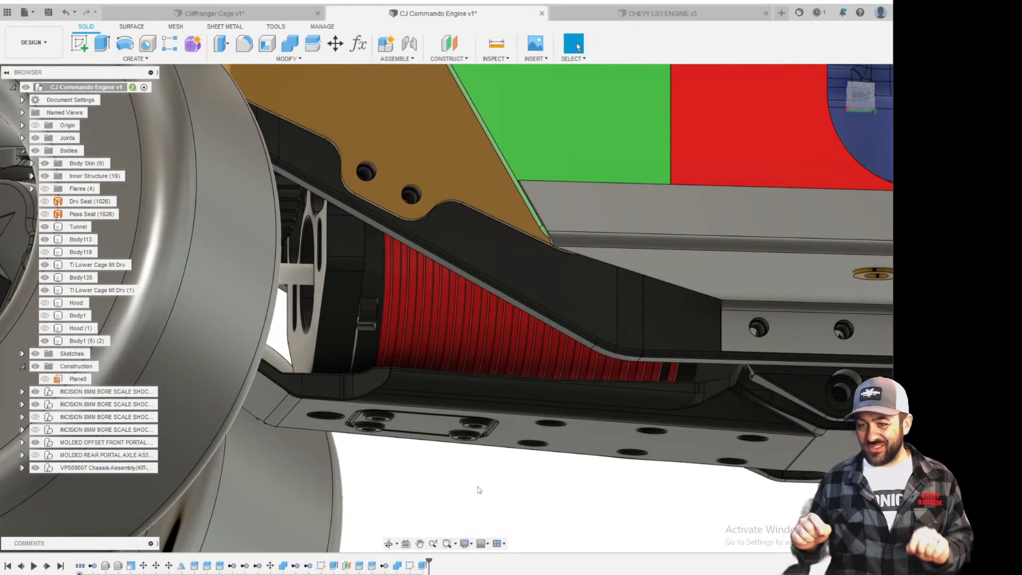
pyautogui.scroll(-4, 433, 442)
pyautogui.keyDown('shift'); pyautogui.moveTo(438, 435); pyautogui.dragTo(569, 431, button='middle'); pyautogui.keyUp('shift')
pyautogui.keyDown('shift'); pyautogui.moveTo(462, 449); pyautogui.dragTo(367, 473, button='middle'); pyautogui.keyUp('shift')
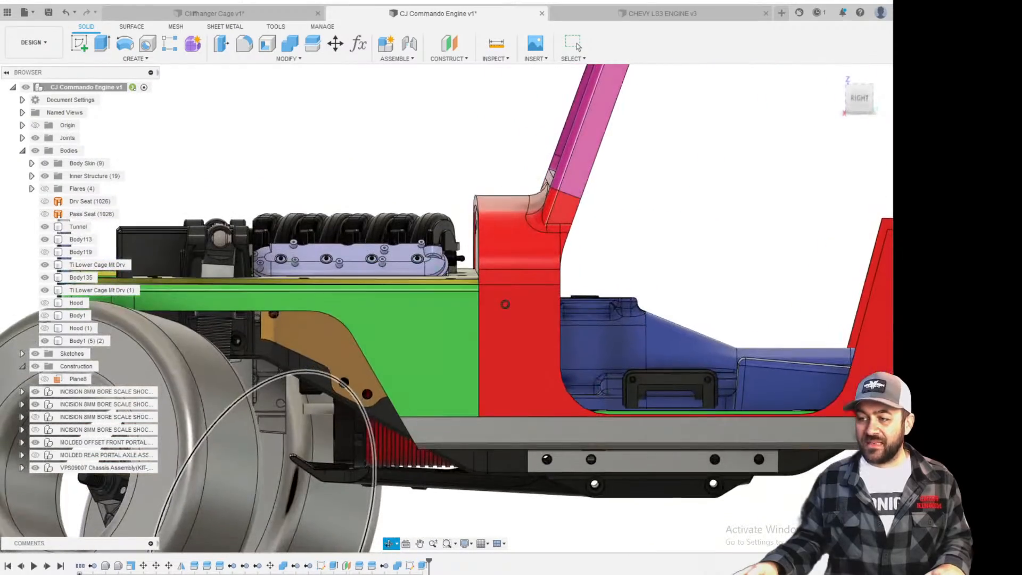
pyautogui.scroll(-4, 366, 472)
pyautogui.scroll(3, 366, 474)
pyautogui.scroll(-1, 343, 464)
pyautogui.keyDown('shift'); pyautogui.moveTo(343, 461); pyautogui.dragTo(346, 482, button='middle'); pyautogui.keyUp('shift')
pyautogui.scroll(2, 369, 473)
pyautogui.scroll(-5, 328, 401)
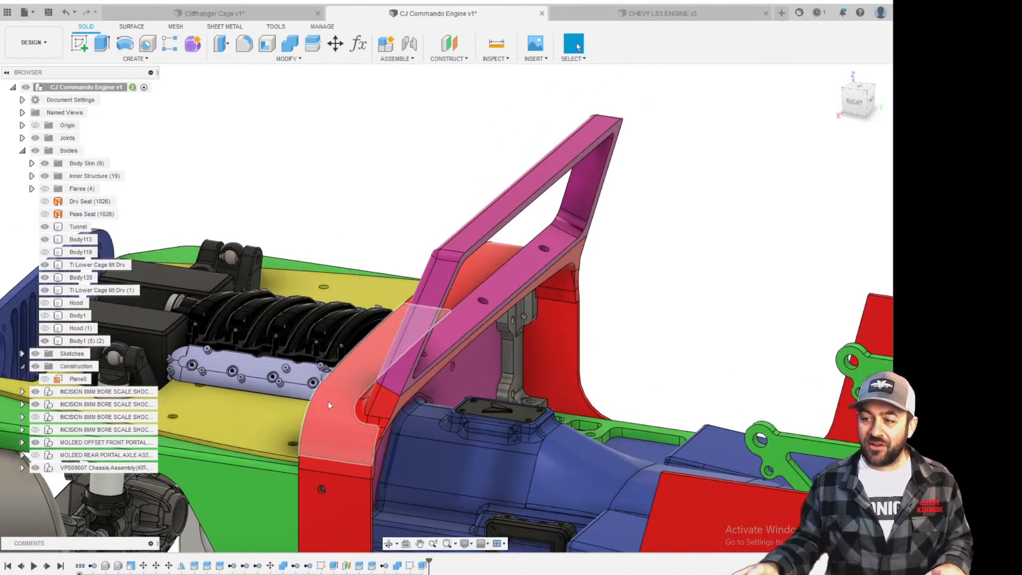
pyautogui.keyDown('shift'); pyautogui.moveTo(326, 399); pyautogui.dragTo(397, 277, button='middle'); pyautogui.keyUp('shift')
pyautogui.scroll(3, 404, 324)
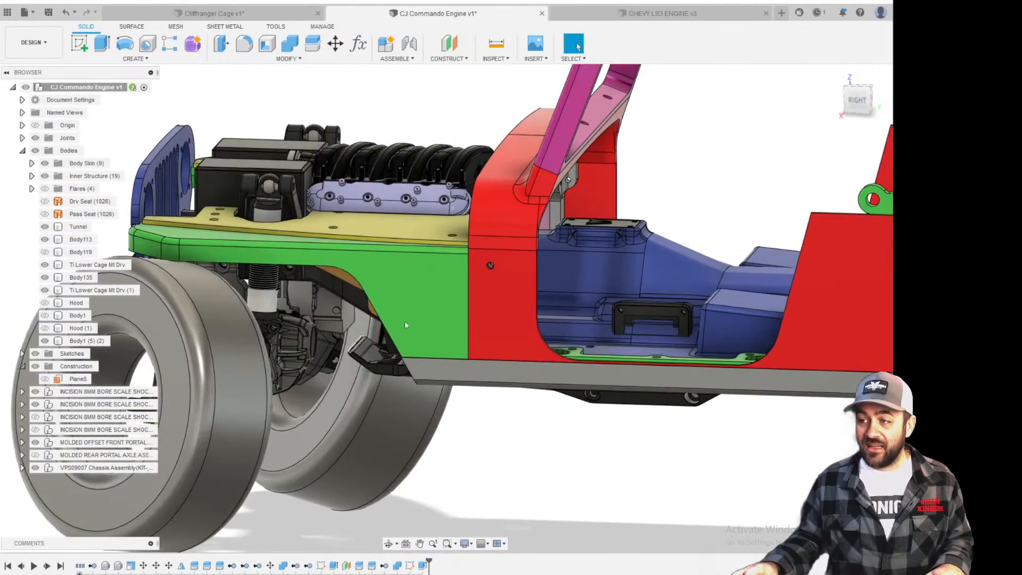
# Inspect the lower part of the engine in the right side view and from beneath the chassis.
pyautogui.click(857, 104)
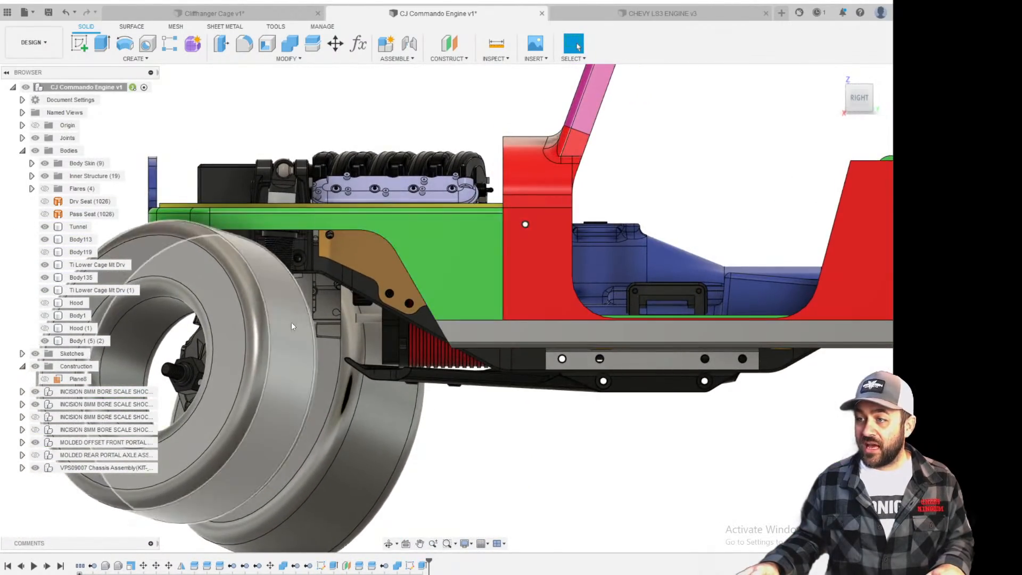
pyautogui.scroll(5, 377, 224)
pyautogui.scroll(3, 427, 242)
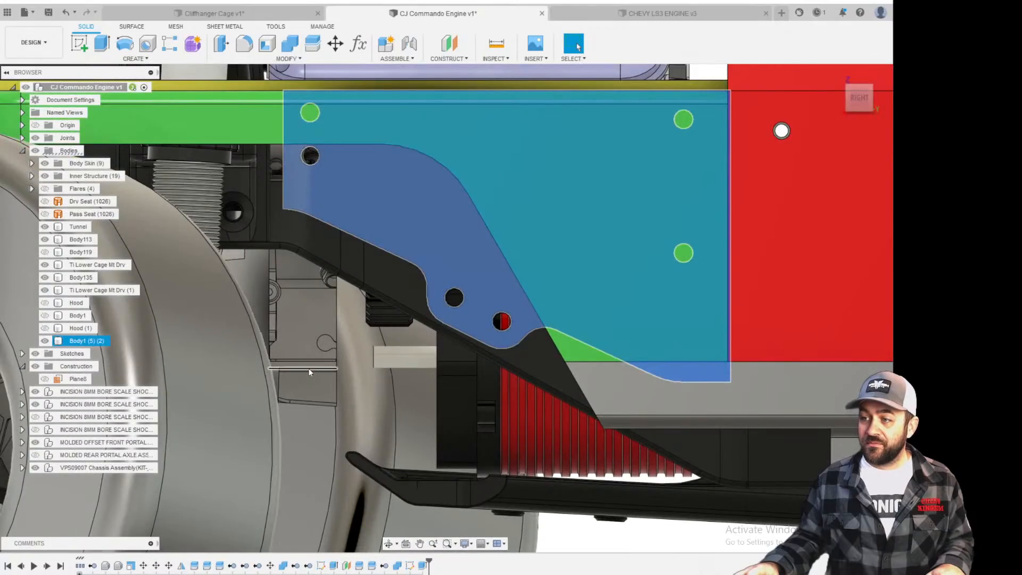
pyautogui.scroll(-3, 321, 376)
pyautogui.keyDown('shift'); pyautogui.moveTo(322, 376); pyautogui.dragTo(479, 290, button='middle'); pyautogui.keyUp('shift')
pyautogui.scroll(4, 333, 254)
# Switch to the CHEVY LS3 ENGINE v3 document and examine the oil pan and its joint with the block.
pyautogui.click(682, 13)
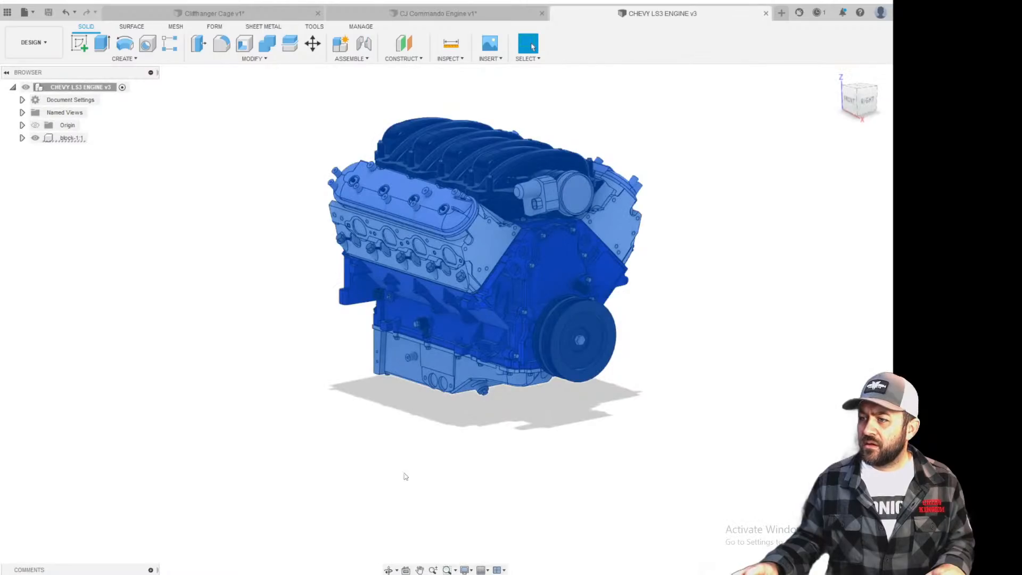
pyautogui.scroll(5, 527, 372)
pyautogui.scroll(5, 527, 373)
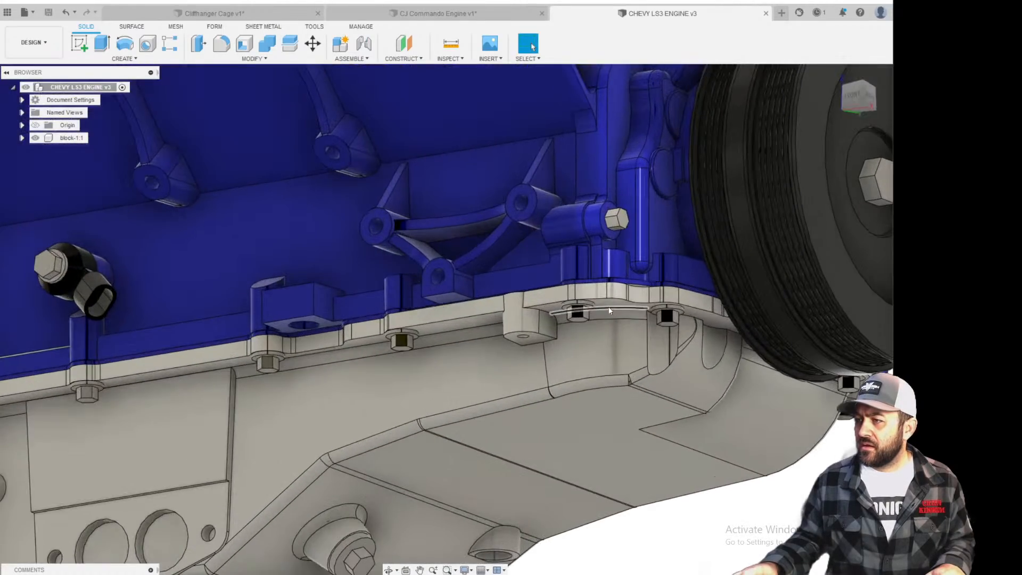
pyautogui.scroll(-5, 629, 264)
pyautogui.scroll(5, 573, 321)
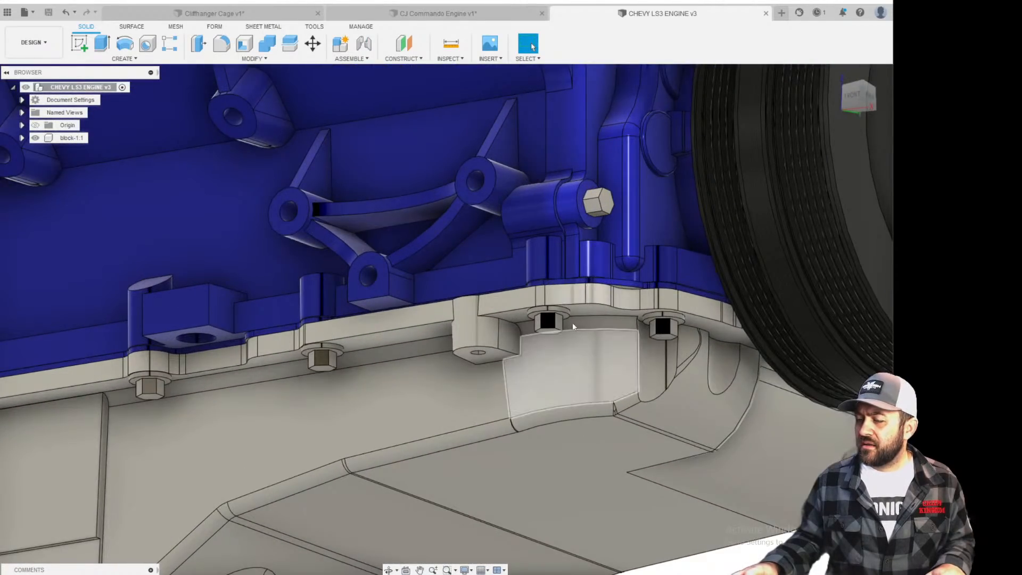
pyautogui.scroll(-3, 668, 304)
# Return to the CJ Commando Engine v1 document and examine the underside of the engine body near the front axle.
pyautogui.click(463, 13)
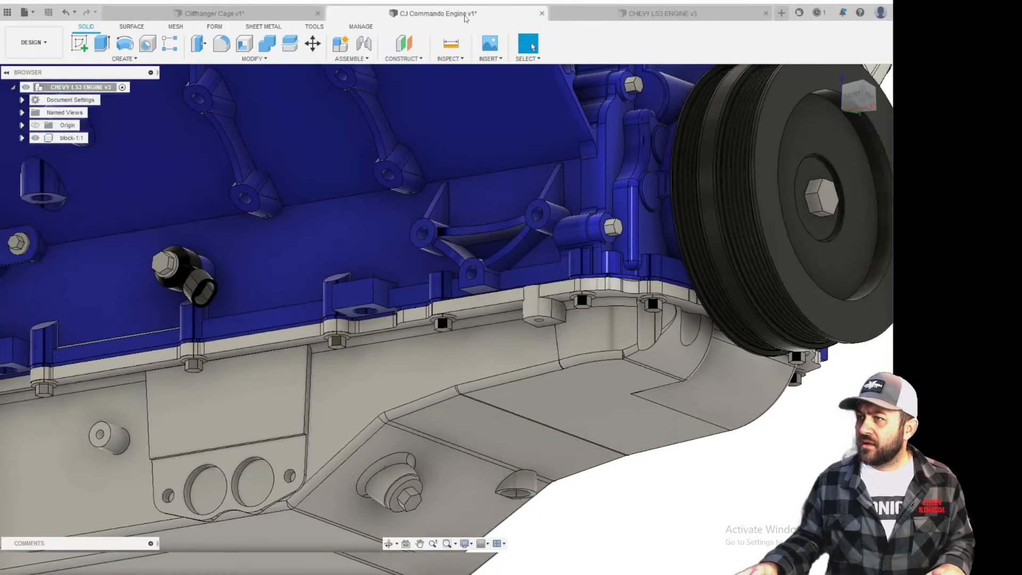
pyautogui.scroll(-5, 495, 273)
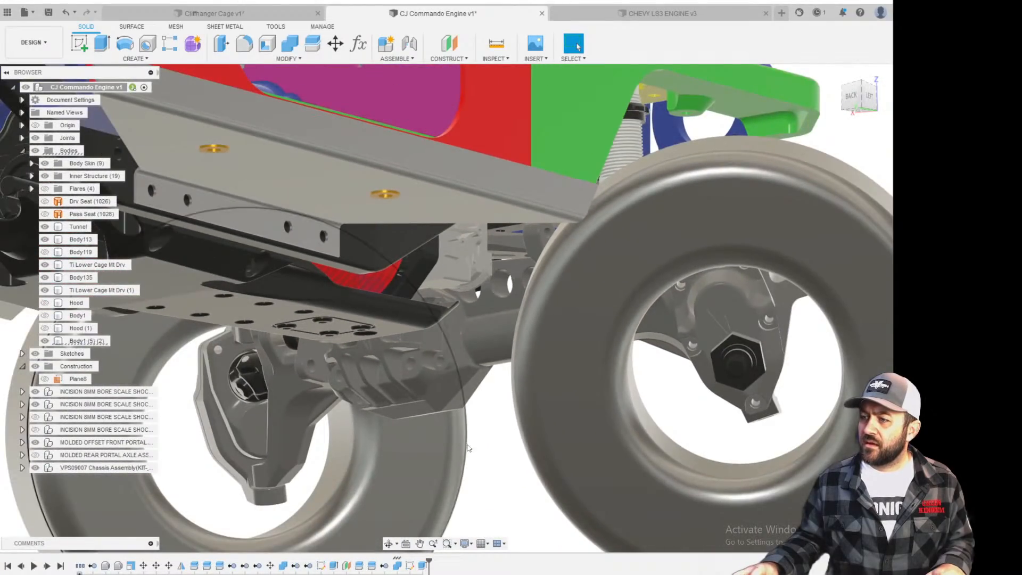
pyautogui.scroll(5, 476, 331)
pyautogui.keyDown('shift'); pyautogui.moveTo(476, 331); pyautogui.dragTo(341, 308, button='middle'); pyautogui.keyUp('shift')
pyautogui.scroll(10, 304, 325)
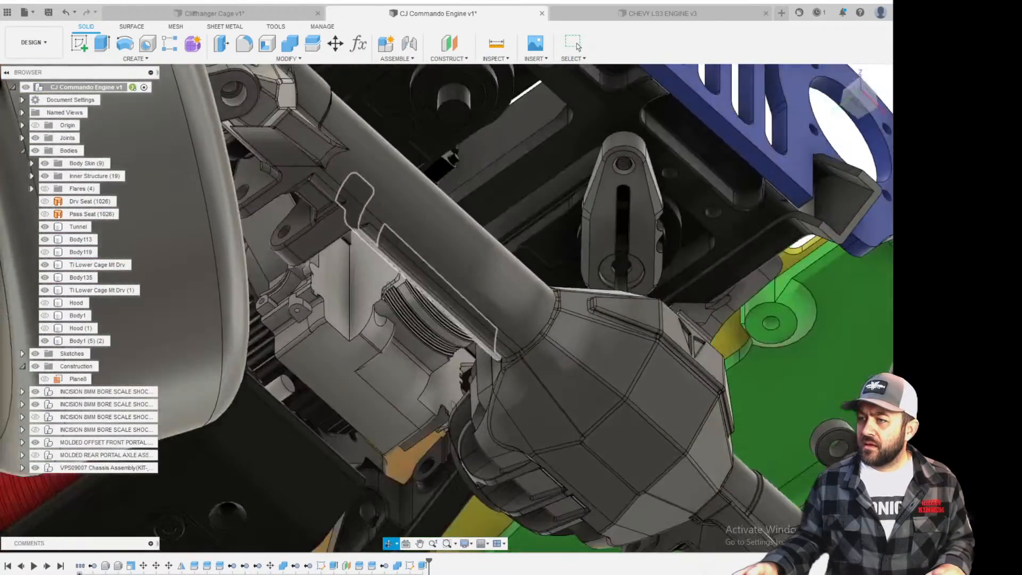
pyautogui.scroll(2, 293, 318)
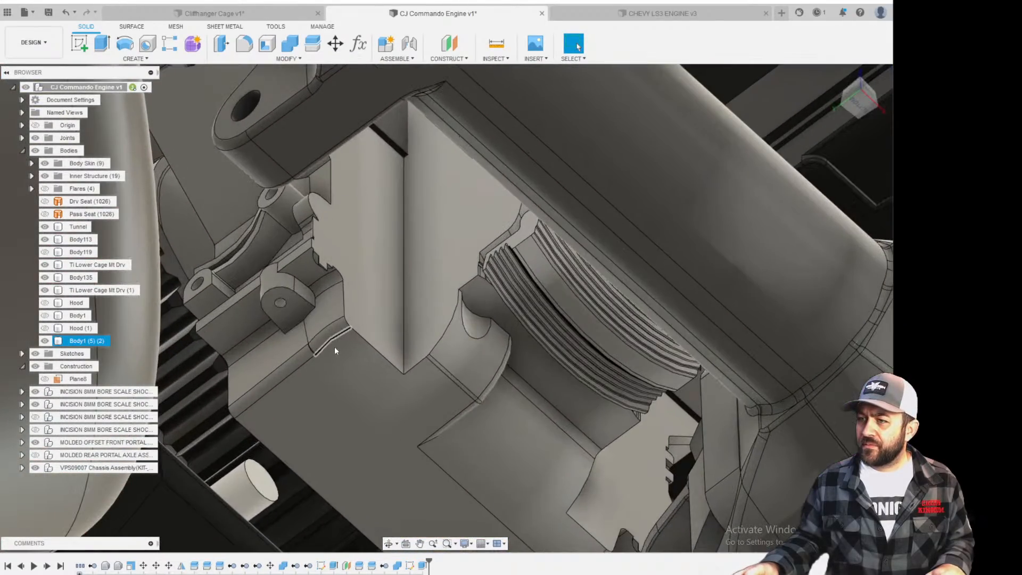
# Inspect the underside of the engine body, then check how much of it shows behind the front wheel from the side.
pyautogui.click(252, 314)
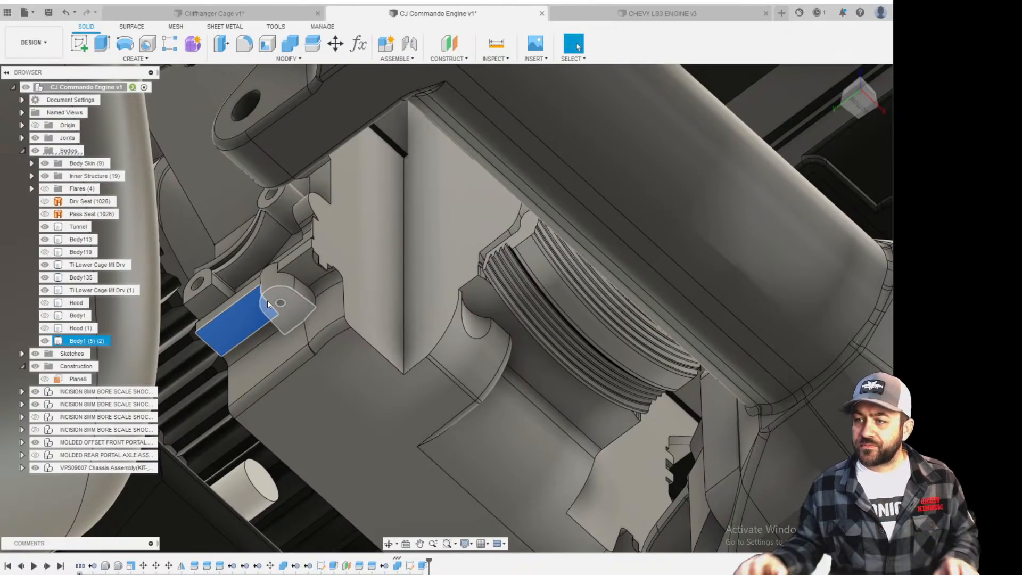
pyautogui.scroll(-6, 267, 303)
pyautogui.keyDown('shift'); pyautogui.moveTo(351, 266); pyautogui.dragTo(215, 299, button='middle'); pyautogui.keyUp('shift')
pyautogui.press('Escape')
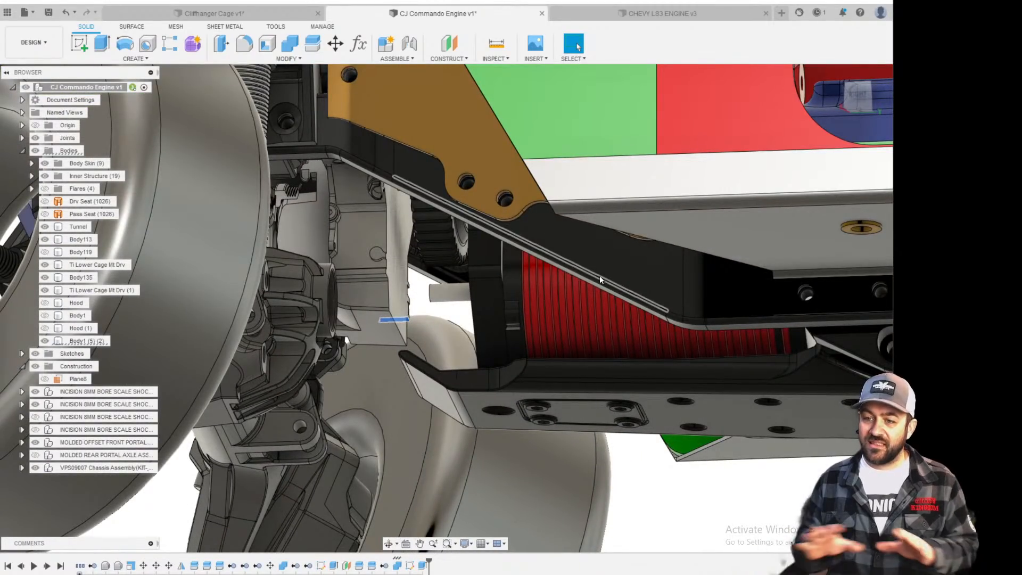
pyautogui.scroll(-3, 599, 275)
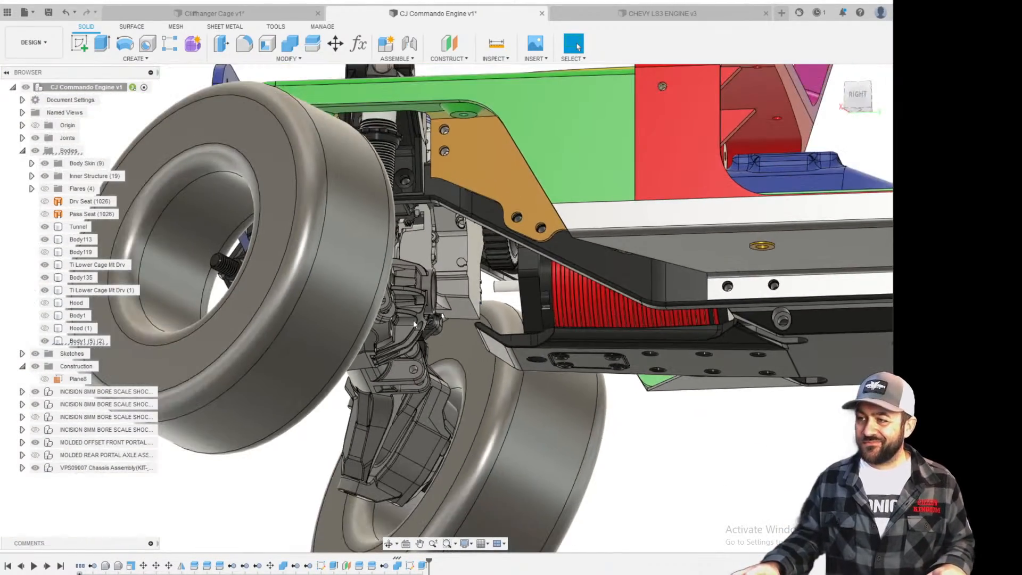
pyautogui.scroll(-3, 414, 320)
pyautogui.keyDown('shift'); pyautogui.moveTo(413, 320); pyautogui.dragTo(484, 352, button='middle'); pyautogui.keyUp('shift')
pyautogui.keyDown('shift'); pyautogui.moveTo(494, 221); pyautogui.dragTo(458, 261, button='middle'); pyautogui.keyUp('shift')
pyautogui.scroll(3, 468, 282)
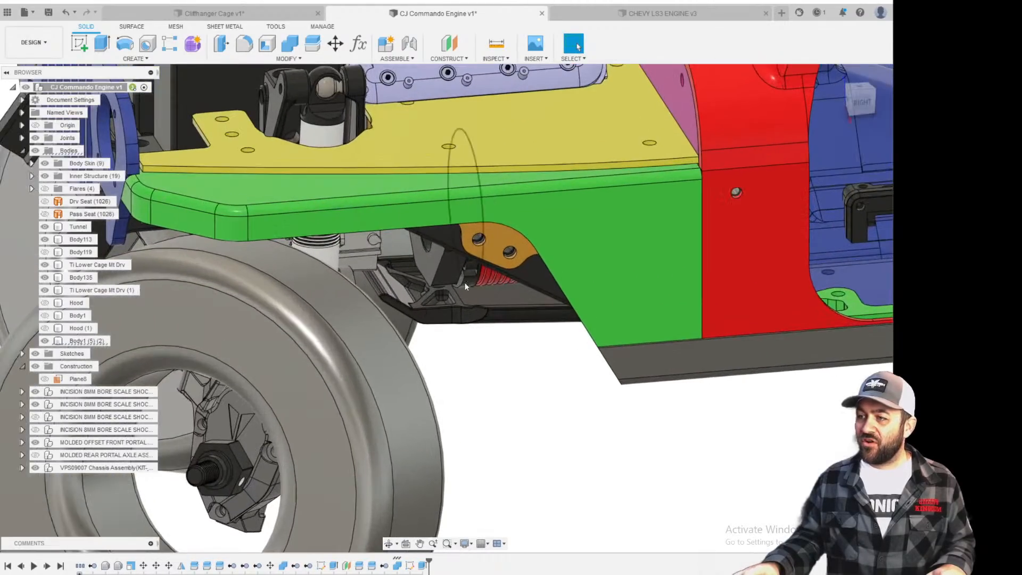
pyautogui.scroll(-3, 450, 261)
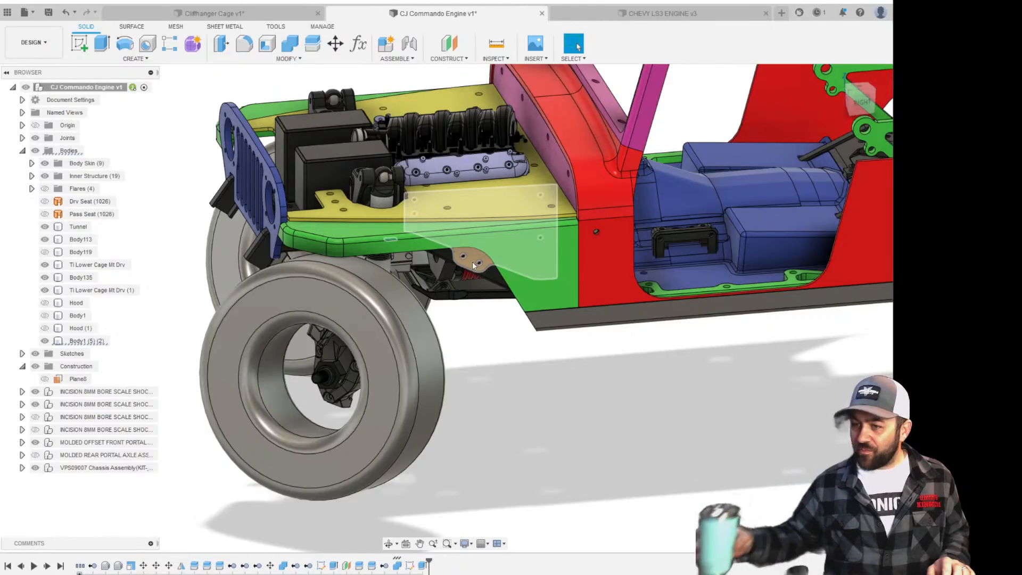
# Hide the front wheels by turning off the Bodies folder of the MOLDED OFFSET FRONT PORTAL component, and fit the model in view.
pyautogui.click(373, 341)
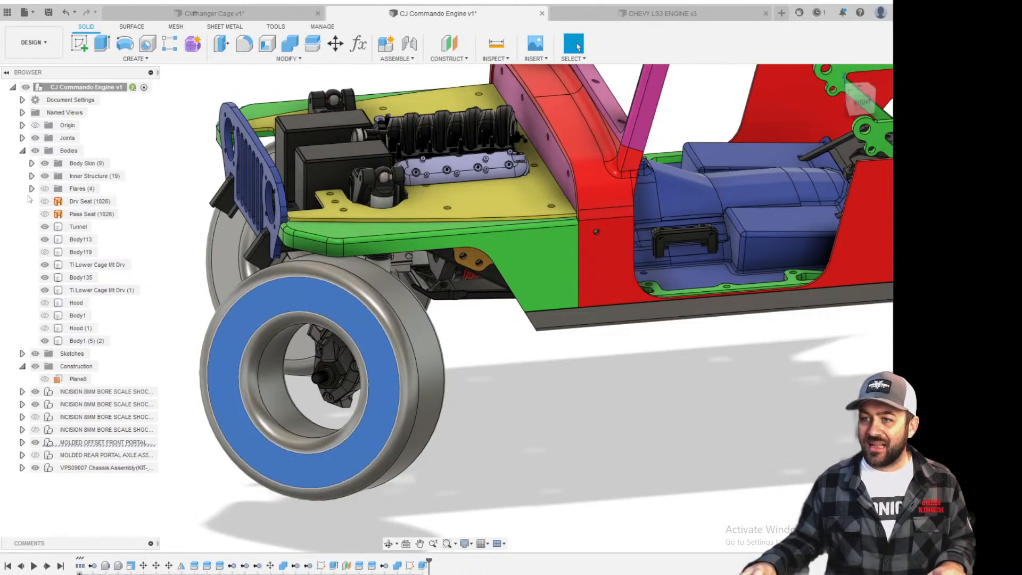
pyautogui.click(22, 443)
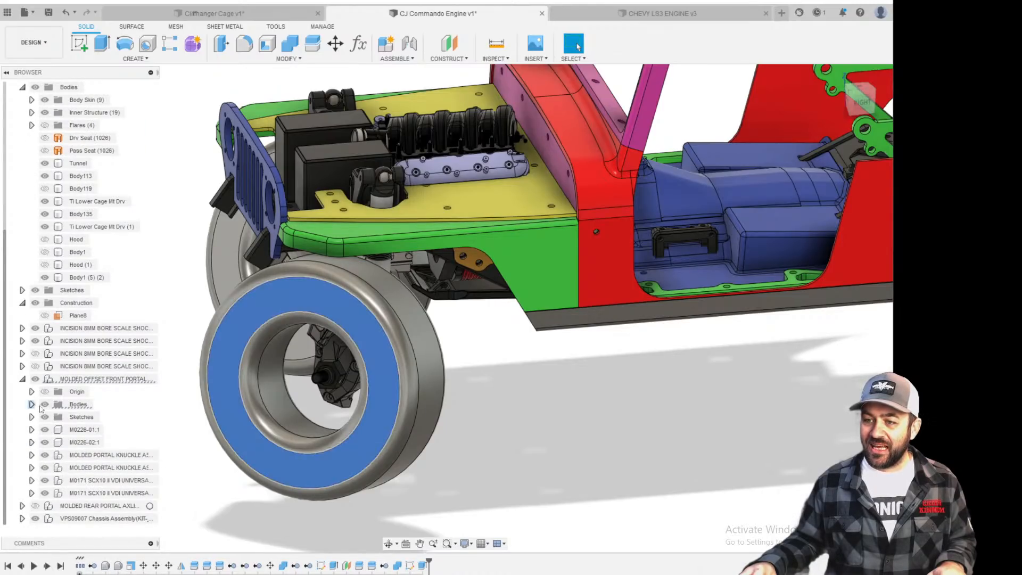
pyautogui.click(45, 404)
pyautogui.press('F6')
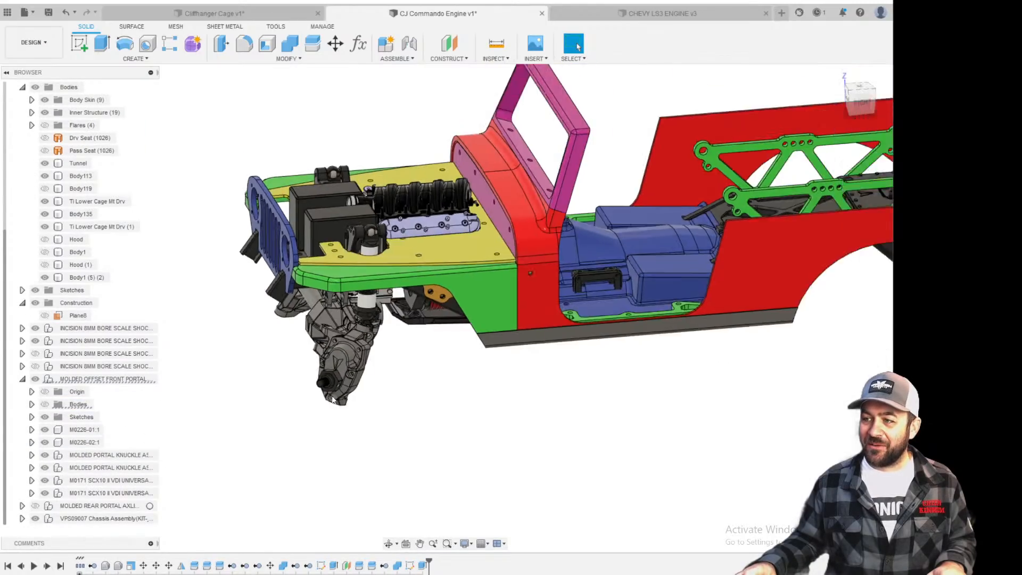
# Check from the right side how much of the engine and red motor shows behind the front axle without the wheels.
pyautogui.scroll(6, 334, 353)
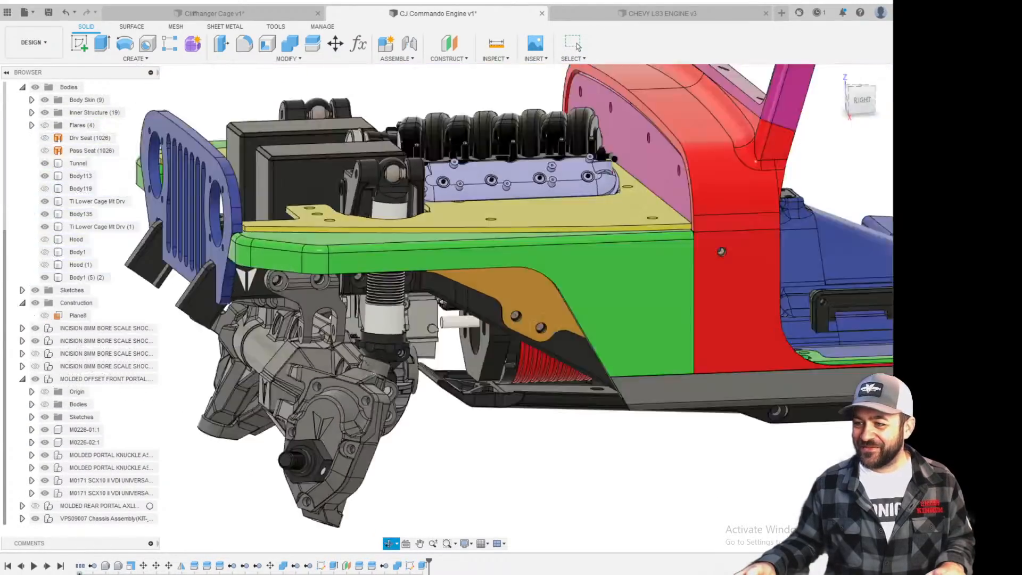
pyautogui.scroll(4, 500, 346)
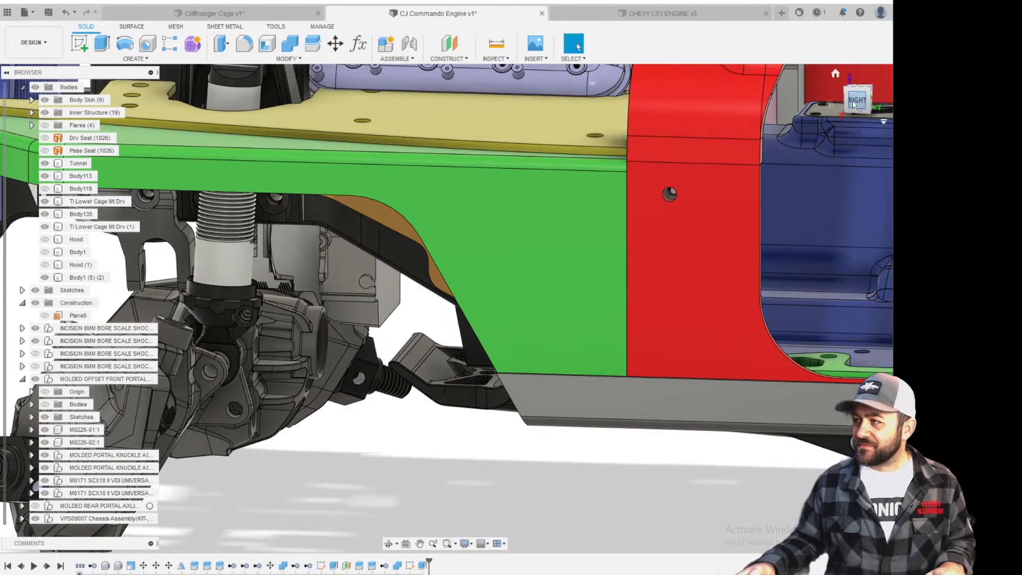
pyautogui.scroll(-5, 252, 316)
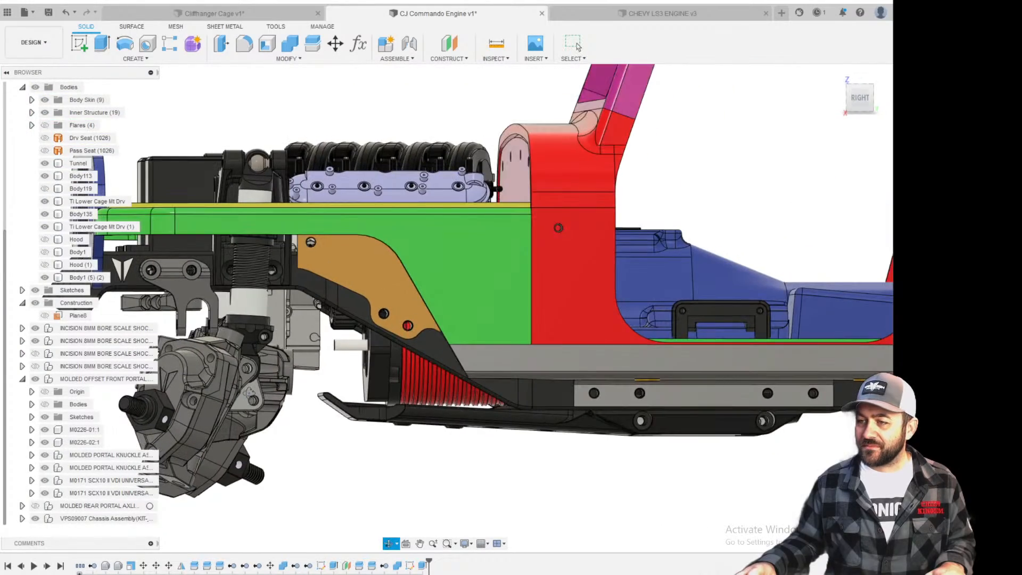
pyautogui.scroll(-3, 392, 381)
pyautogui.scroll(3, 243, 353)
pyautogui.keyDown('shift'); pyautogui.moveTo(244, 353); pyautogui.dragTo(285, 362, button='middle'); pyautogui.keyUp('shift')
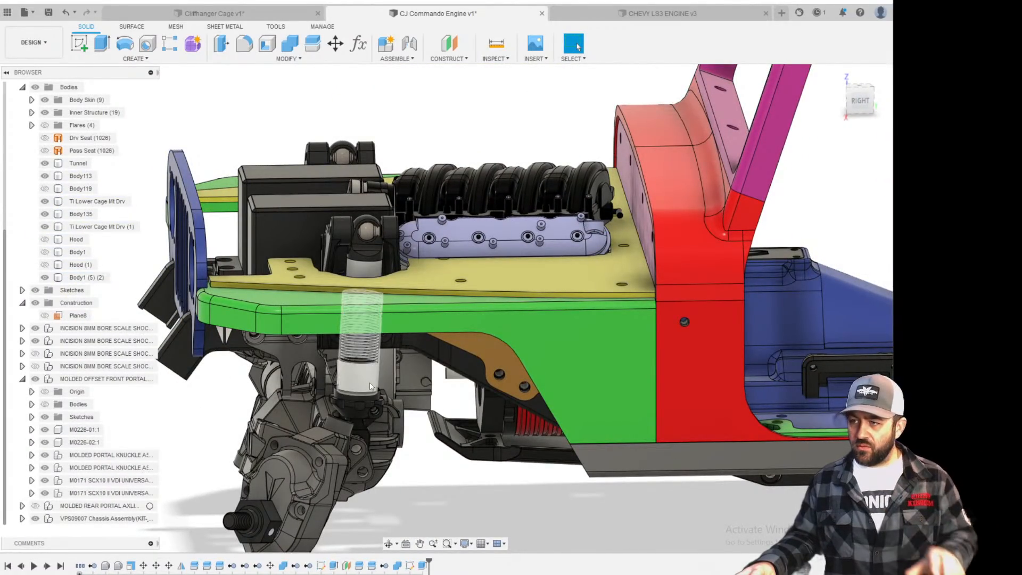
# Hide the two visible INCISION 8MM BORE SCALE SHOCK components at the front axle.
pyautogui.scroll(2, 388, 258)
pyautogui.scroll(2, 387, 258)
pyautogui.keyDown('shift'); pyautogui.moveTo(388, 259); pyautogui.dragTo(366, 234, button='middle'); pyautogui.keyUp('shift')
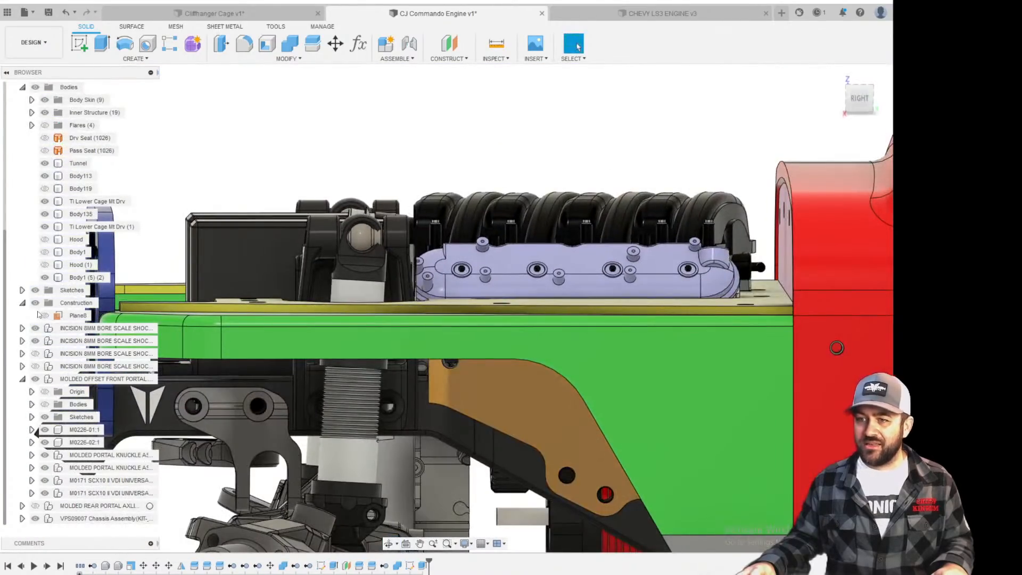
pyautogui.click(35, 341)
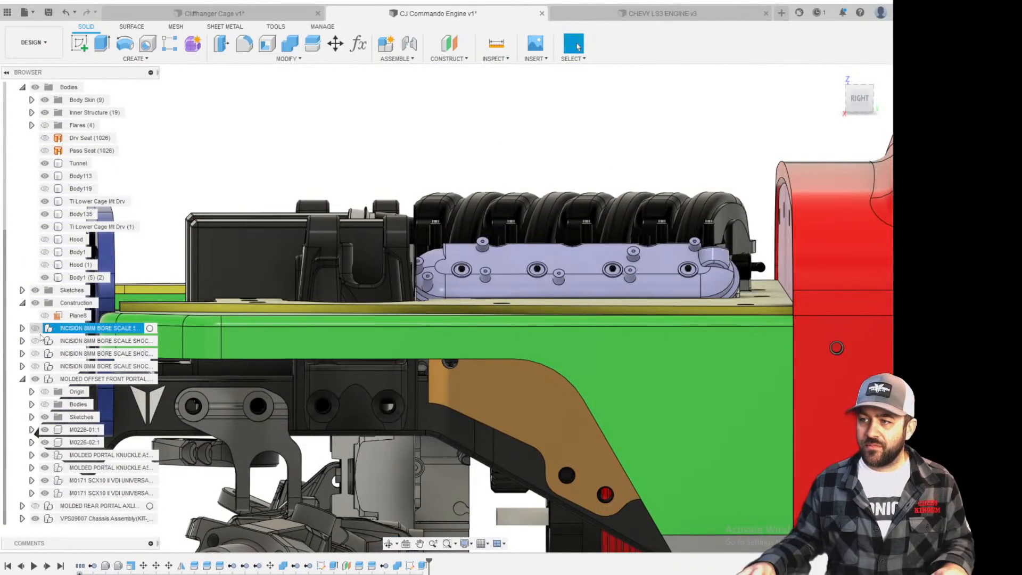
# Examine the bare shock towers beside the valve covers, and the intake manifold from above.
pyautogui.scroll(-2, 394, 240)
pyautogui.scroll(5, 468, 309)
pyautogui.keyDown('shift'); pyautogui.moveTo(418, 299); pyautogui.dragTo(538, 345, button='middle'); pyautogui.keyUp('shift')
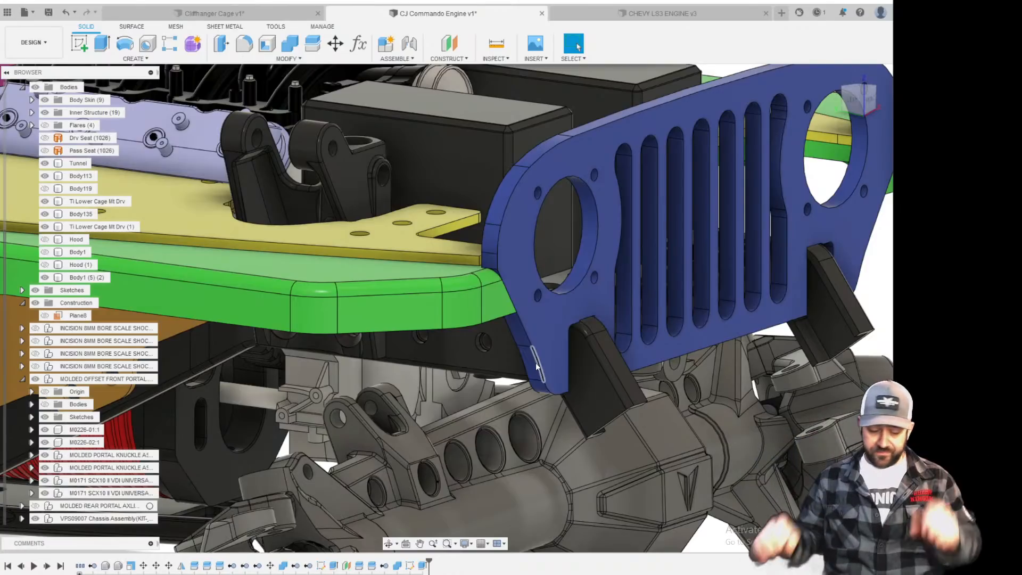
pyautogui.keyDown('shift'); pyautogui.moveTo(536, 362); pyautogui.dragTo(698, 318, button='middle'); pyautogui.keyUp('shift')
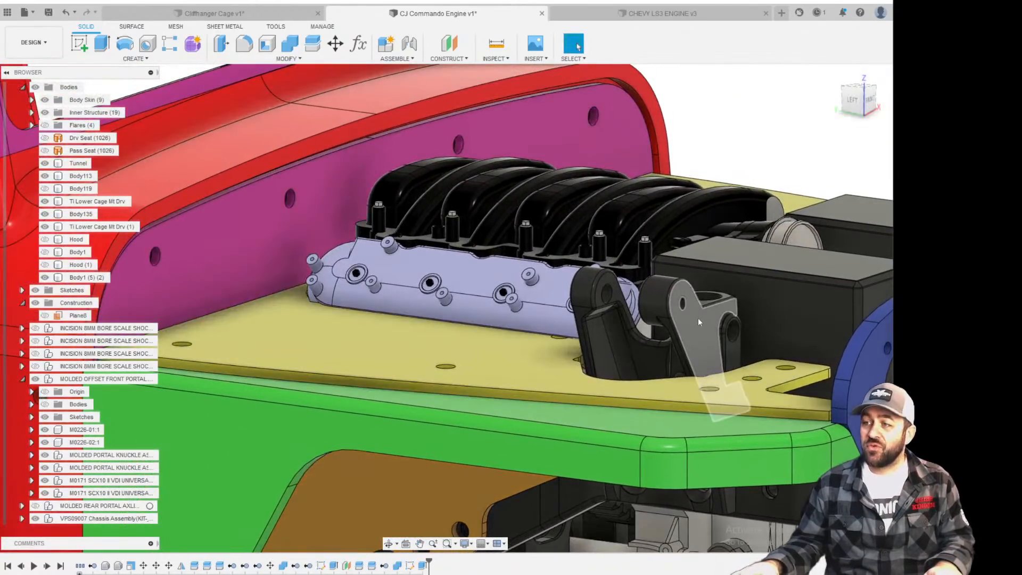
pyautogui.click(698, 318)
pyautogui.keyDown('shift'); pyautogui.moveTo(539, 242); pyautogui.dragTo(462, 311, button='middle'); pyautogui.keyUp('shift')
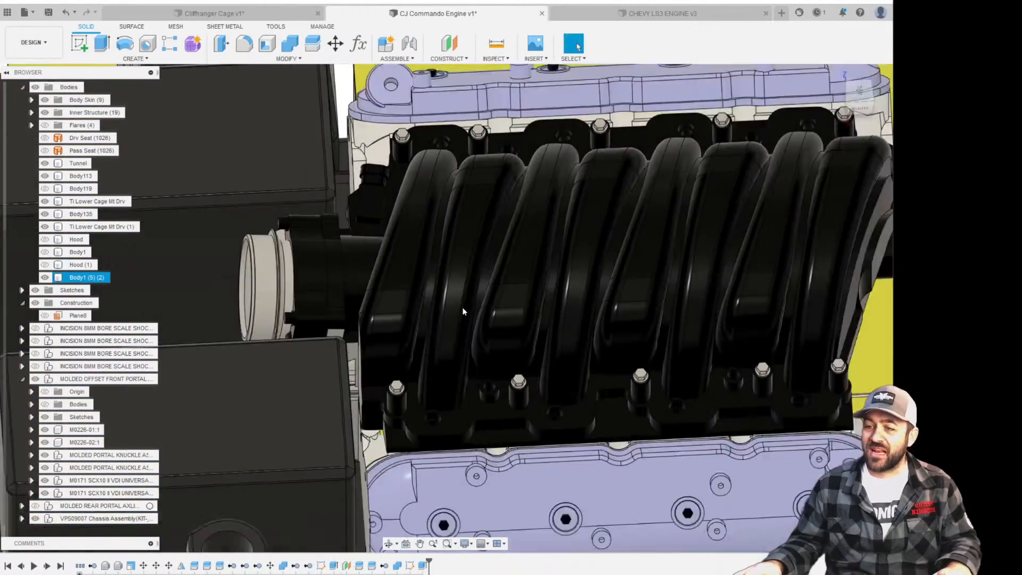
pyautogui.scroll(-5, 464, 311)
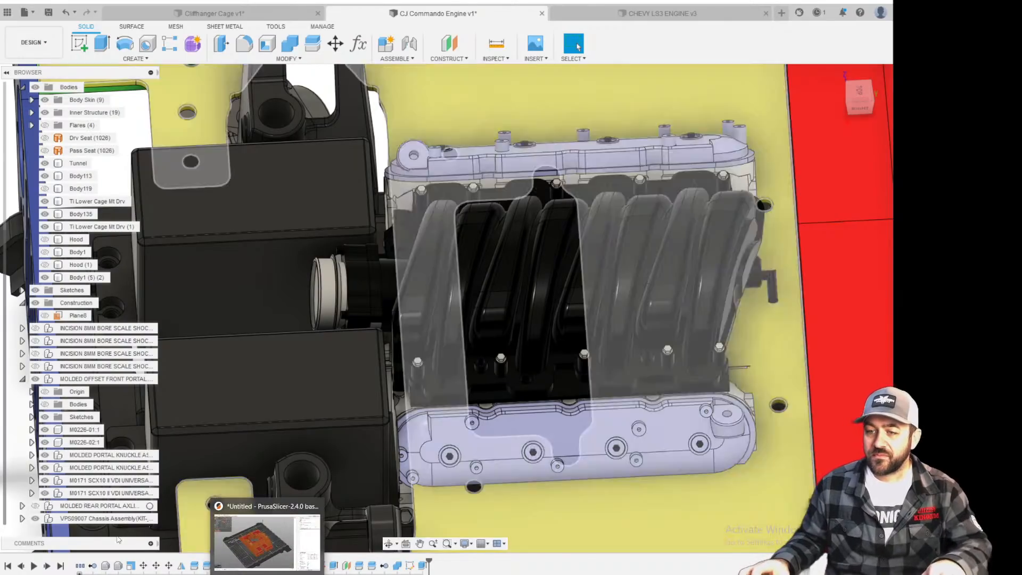
pyautogui.scroll(-3, 467, 309)
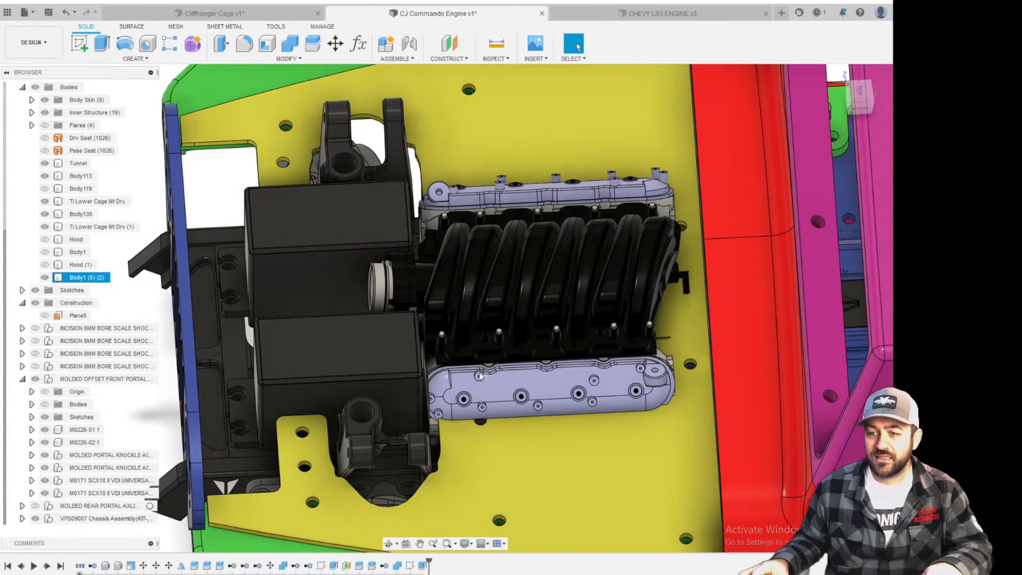
pyautogui.scroll(-3, 480, 376)
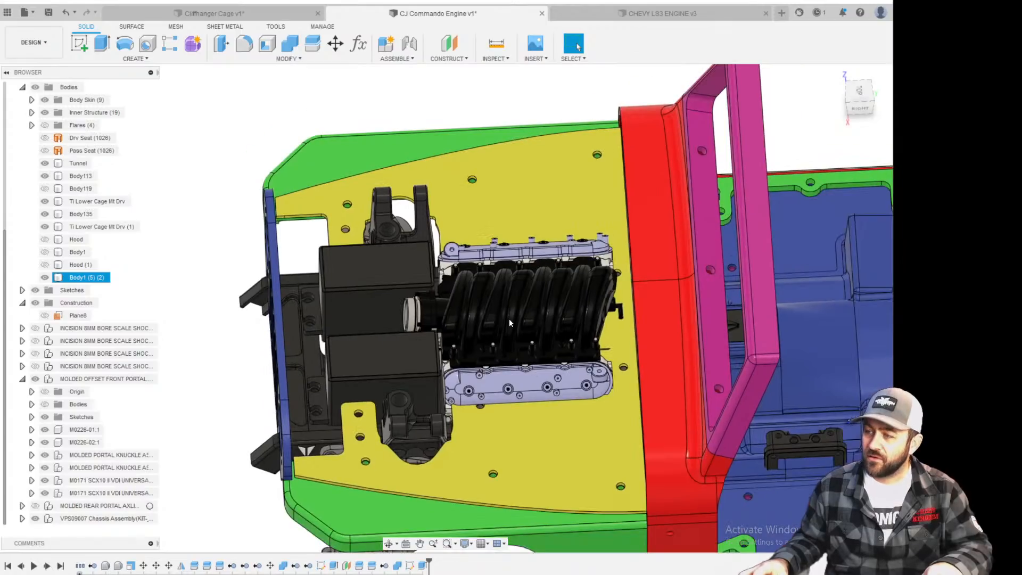
# Examine the engine bay through the grille from the front, and the two black boxes ahead of the engine from above.
pyautogui.keyDown('shift'); pyautogui.moveTo(471, 363); pyautogui.dragTo(588, 287, button='middle'); pyautogui.keyUp('shift')
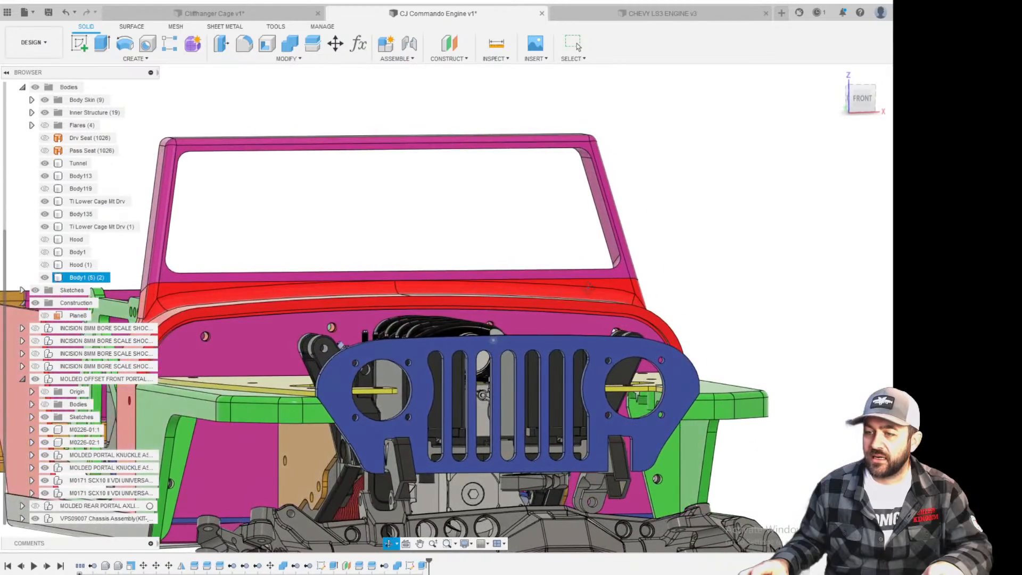
pyautogui.scroll(-3, 459, 443)
pyautogui.keyDown('shift'); pyautogui.moveTo(456, 467); pyautogui.dragTo(642, 322, button='middle'); pyautogui.keyUp('shift')
pyautogui.scroll(4, 500, 315)
pyautogui.keyDown('shift'); pyautogui.moveTo(499, 315); pyautogui.dragTo(357, 301, button='middle'); pyautogui.keyUp('shift')
pyautogui.keyDown('shift'); pyautogui.moveTo(238, 340); pyautogui.dragTo(372, 345, button='middle'); pyautogui.keyUp('shift')
pyautogui.scroll(3, 372, 345)
pyautogui.keyDown('shift'); pyautogui.moveTo(295, 314); pyautogui.dragTo(279, 314, button='middle'); pyautogui.keyUp('shift')
pyautogui.scroll(3, 279, 314)
pyautogui.scroll(-5, 280, 340)
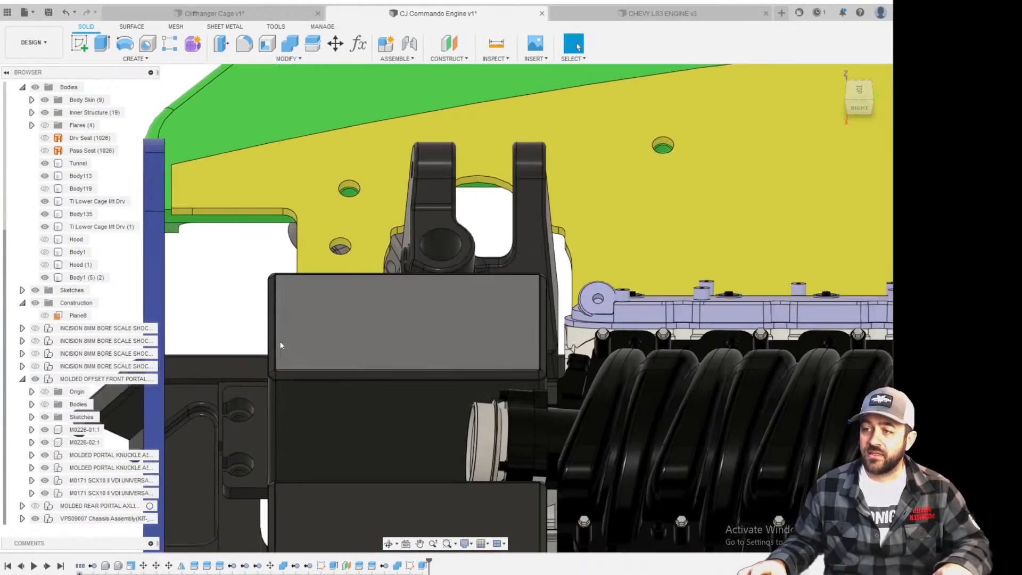
pyautogui.keyDown('shift'); pyautogui.moveTo(311, 345); pyautogui.dragTo(610, 342, button='middle'); pyautogui.keyUp('shift')
pyautogui.click(610, 343)
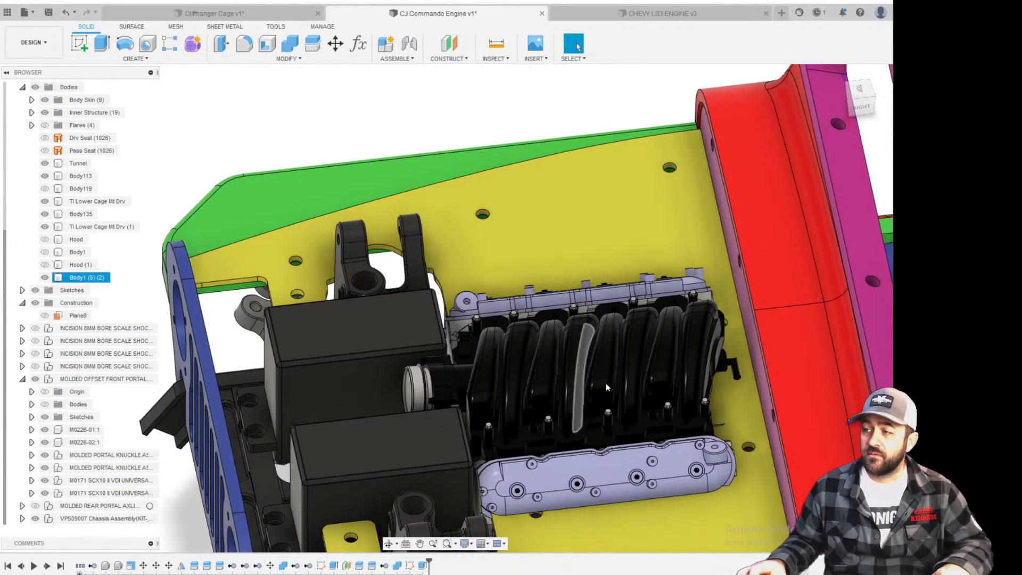
# Inspect the intake manifold runners, bolts and valve cover details of the engine up close.
pyautogui.scroll(5, 697, 385)
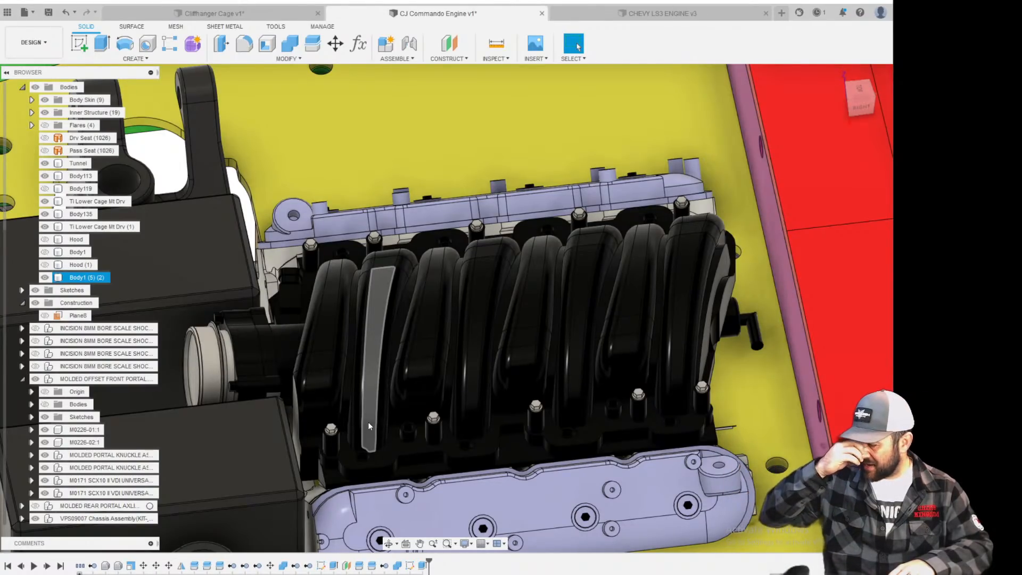
pyautogui.scroll(-3, 368, 425)
pyautogui.scroll(3, 428, 429)
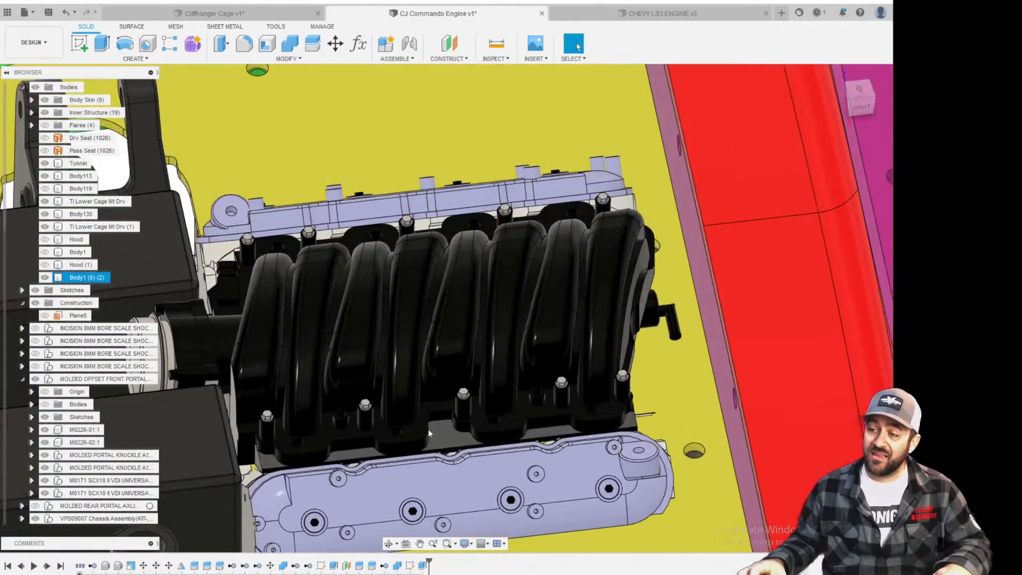
pyautogui.keyDown('shift'); pyautogui.moveTo(428, 429); pyautogui.dragTo(397, 417, button='middle'); pyautogui.keyUp('shift')
pyautogui.scroll(5, 426, 393)
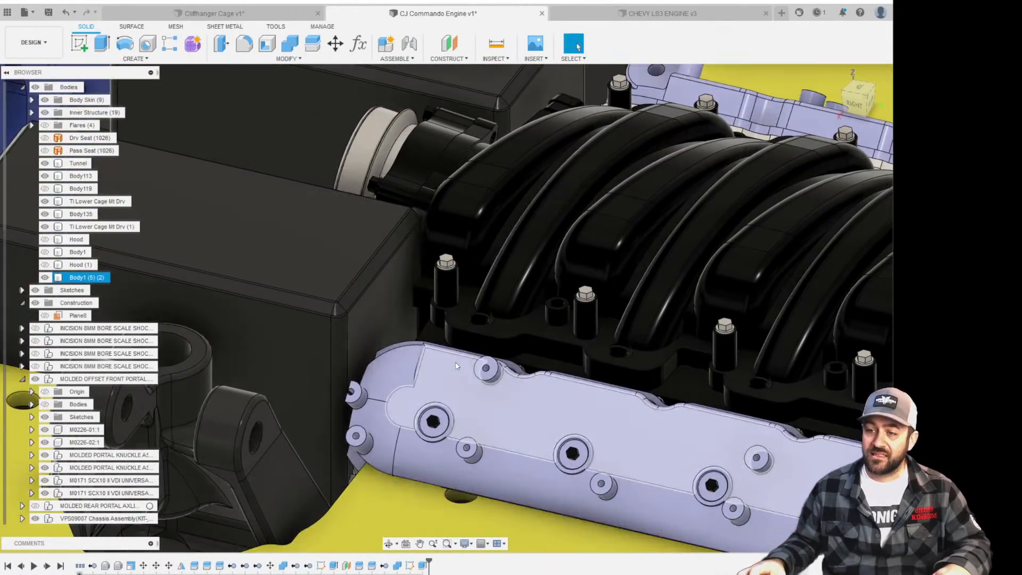
pyautogui.scroll(-3, 449, 218)
pyautogui.keyDown('shift'); pyautogui.moveTo(448, 218); pyautogui.dragTo(460, 261, button='middle'); pyautogui.keyUp('shift')
# Inspect the space between the grille, the two black boxes, the shock towers and the throttle body.
pyautogui.moveTo(213, 290); pyautogui.dragTo(535, 279, button='middle')
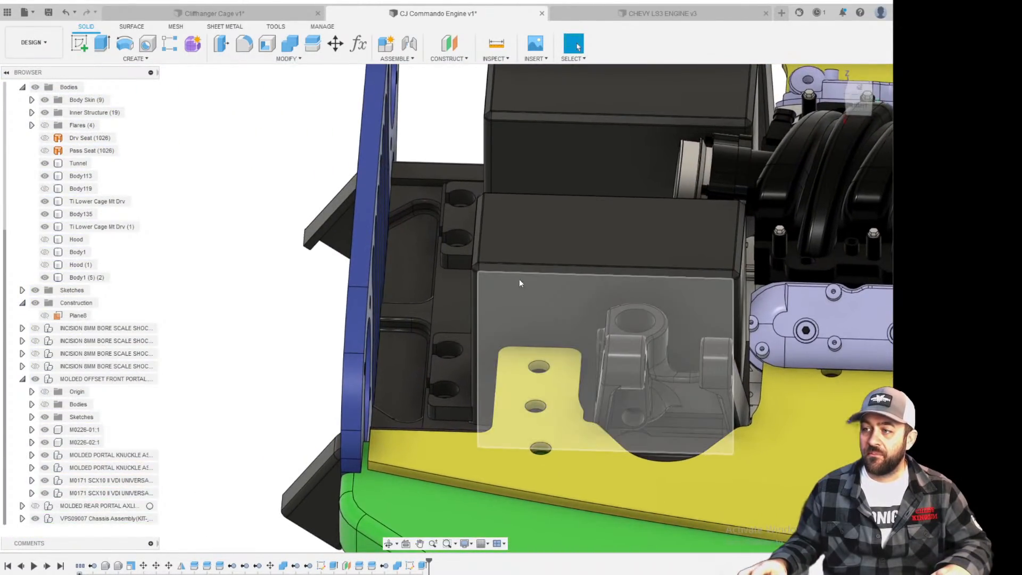
pyautogui.scroll(-3, 502, 183)
pyautogui.keyDown('shift'); pyautogui.moveTo(503, 181); pyautogui.dragTo(483, 297, button='middle'); pyautogui.keyUp('shift')
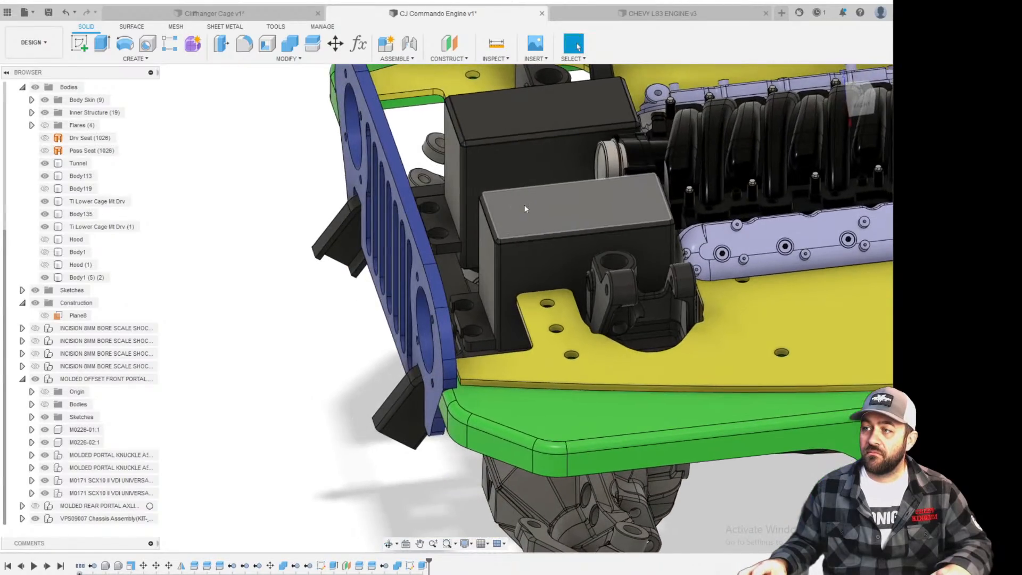
pyautogui.scroll(-3, 483, 297)
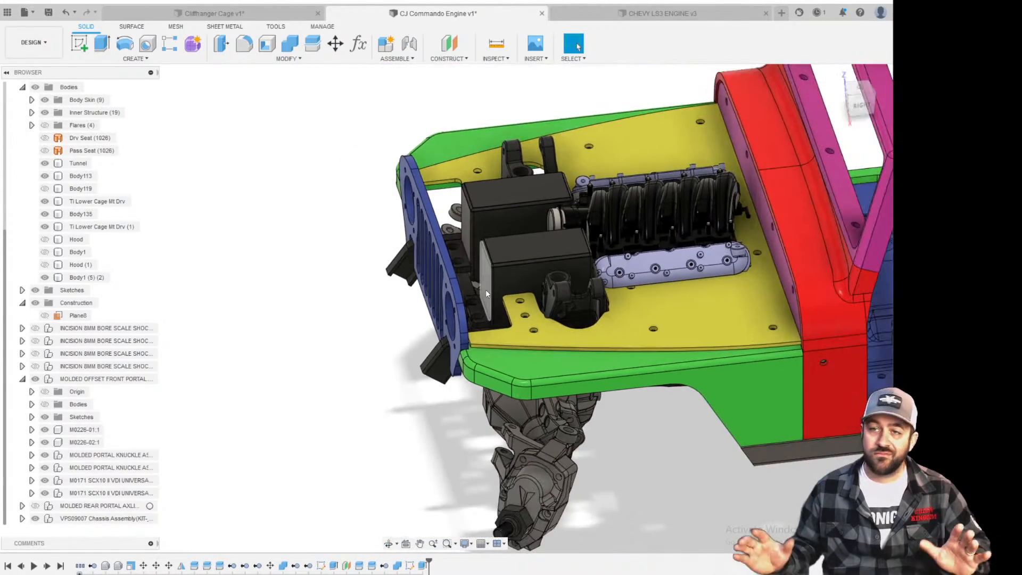
pyautogui.scroll(3, 604, 163)
pyautogui.keyDown('shift'); pyautogui.moveTo(417, 228); pyautogui.dragTo(489, 240, button='middle'); pyautogui.keyUp('shift')
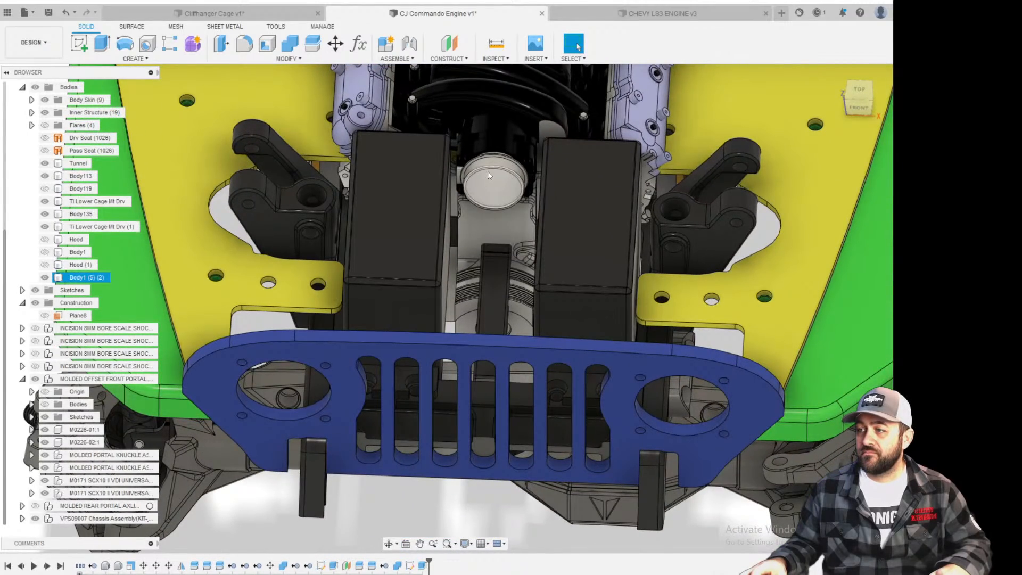
pyautogui.scroll(4, 580, 342)
pyautogui.keyDown('shift'); pyautogui.moveTo(580, 342); pyautogui.dragTo(526, 333, button='middle'); pyautogui.keyUp('shift')
pyautogui.moveTo(397, 147); pyautogui.dragTo(491, 273, button='middle')
pyautogui.scroll(3, 430, 212)
pyautogui.scroll(-2, 448, 244)
pyautogui.scroll(-3, 471, 315)
pyautogui.scroll(3, 474, 286)
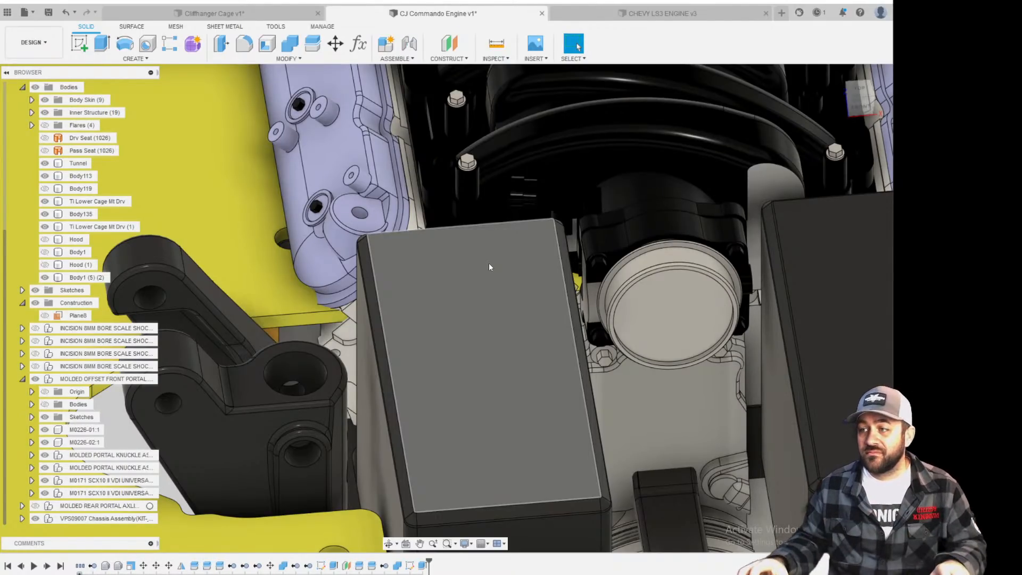
pyautogui.scroll(-6, 489, 263)
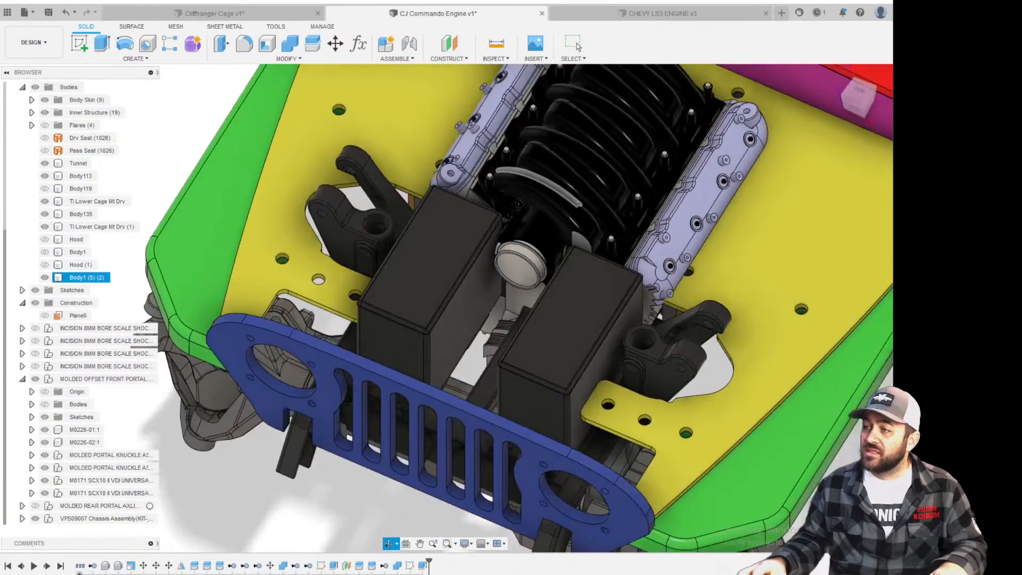
# Examine the engine bay from the side, then from beneath the fender around the shock towers and chassis rail.
pyautogui.keyDown('shift'); pyautogui.moveTo(650, 316); pyautogui.dragTo(559, 245, button='middle'); pyautogui.keyUp('shift')
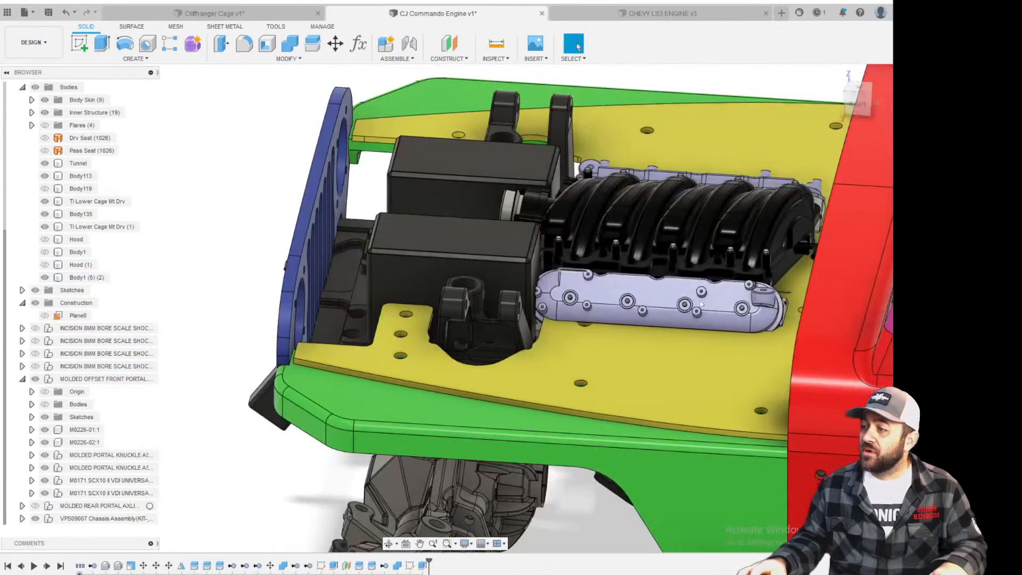
pyautogui.scroll(-2, 559, 243)
pyautogui.keyDown('shift'); pyautogui.moveTo(665, 362); pyautogui.dragTo(693, 258, button='middle'); pyautogui.keyUp('shift')
pyautogui.scroll(3, 680, 331)
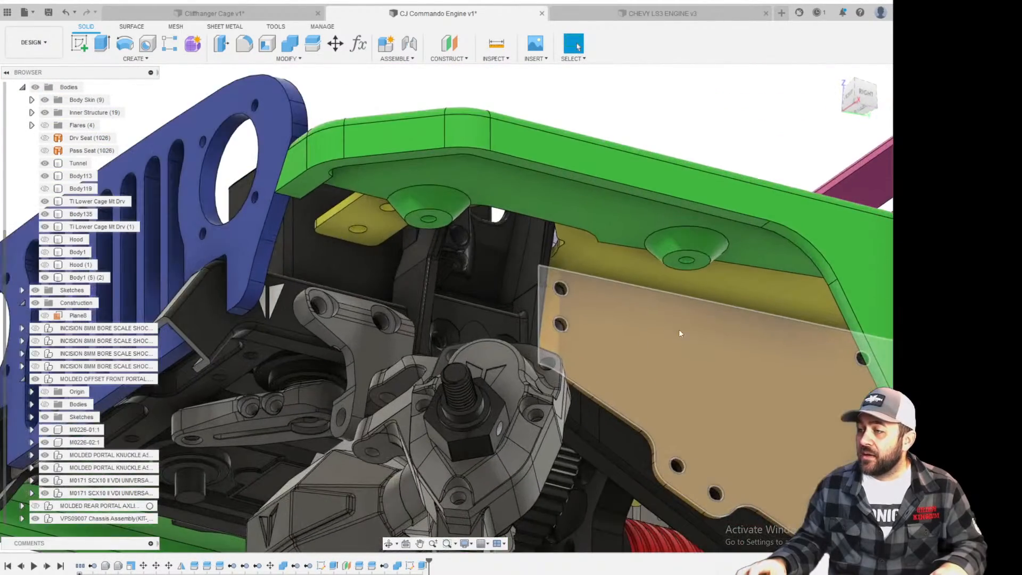
pyautogui.keyDown('shift'); pyautogui.moveTo(680, 331); pyautogui.dragTo(580, 223, button='middle'); pyautogui.keyUp('shift')
pyautogui.scroll(2, 646, 344)
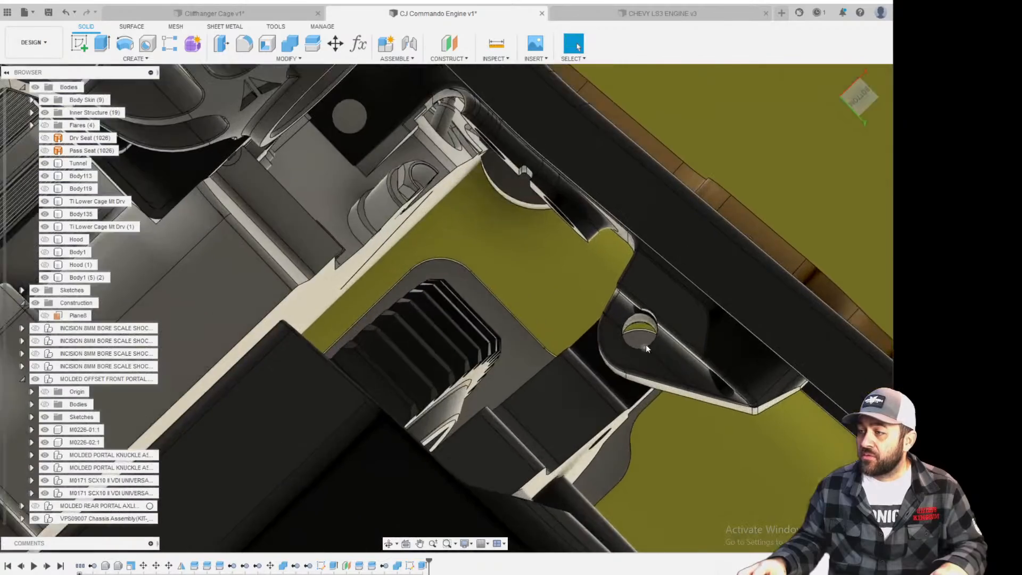
# Start a sketch on the upper face of the yellow plate surrounding the engine.
pyautogui.scroll(-4, 633, 322)
pyautogui.keyDown('shift'); pyautogui.moveTo(633, 331); pyautogui.dragTo(691, 390, button='middle'); pyautogui.keyUp('shift')
pyautogui.scroll(-3, 705, 477)
pyautogui.moveTo(705, 479); pyautogui.dragTo(570, 265, button='middle')
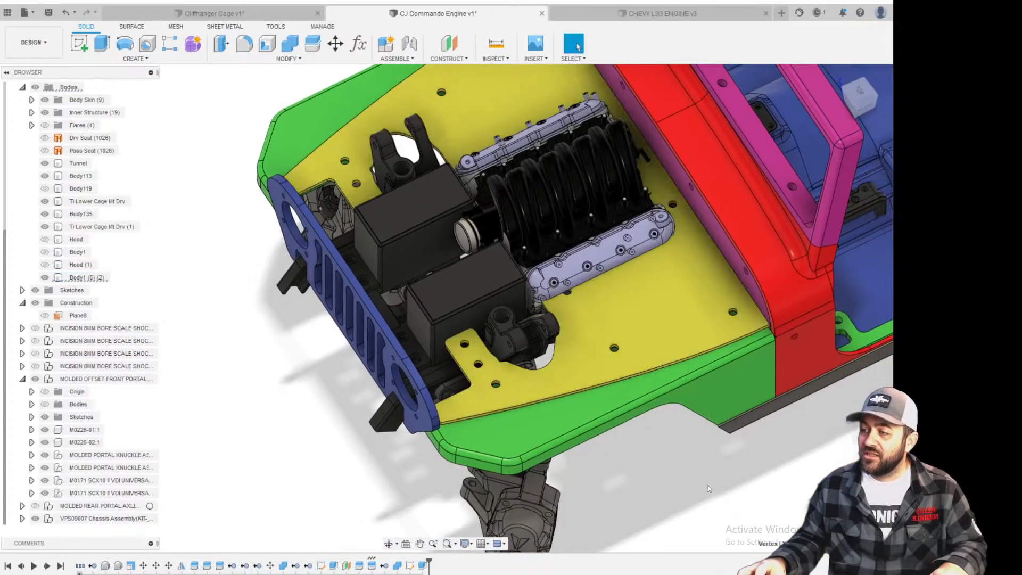
pyautogui.click(81, 42)
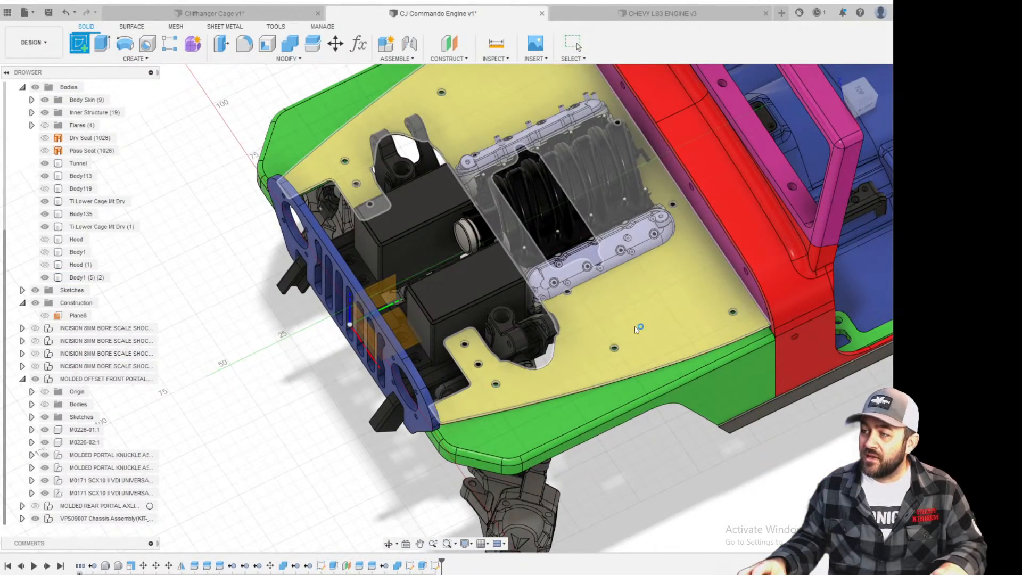
pyautogui.click(634, 327)
# Project the mounting holes of the two chassis rail tabs beneath the engine onto the yellow plate's sketch.
pyautogui.press('p')
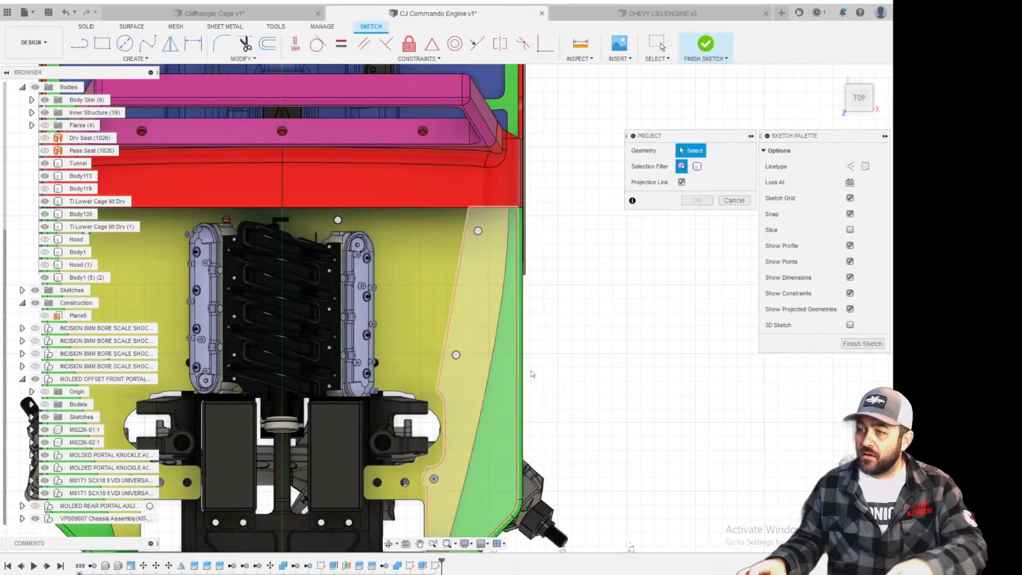
pyautogui.scroll(-3, 532, 373)
pyautogui.moveTo(536, 358)
pyautogui.keyDown('shift'); pyautogui.mouseDown(button='middle')
pyautogui.moveTo(497, 286)
pyautogui.moveTo(510, 231)
pyautogui.moveTo(419, 276)
pyautogui.mouseUp(button='middle'); pyautogui.keyUp('shift')
pyautogui.scroll(5, 353, 330)
pyautogui.moveTo(343, 318)
pyautogui.keyDown('shift'); pyautogui.mouseDown(button='middle')
pyautogui.moveTo(357, 294)
pyautogui.moveTo(283, 367)
pyautogui.moveTo(527, 220)
pyautogui.mouseUp(button='middle'); pyautogui.keyUp('shift')
pyautogui.click(504, 247)
pyautogui.keyDown('shift'); pyautogui.moveTo(519, 285); pyautogui.dragTo(662, 206, button='middle'); pyautogui.keyUp('shift')
pyautogui.scroll(-4, 497, 253)
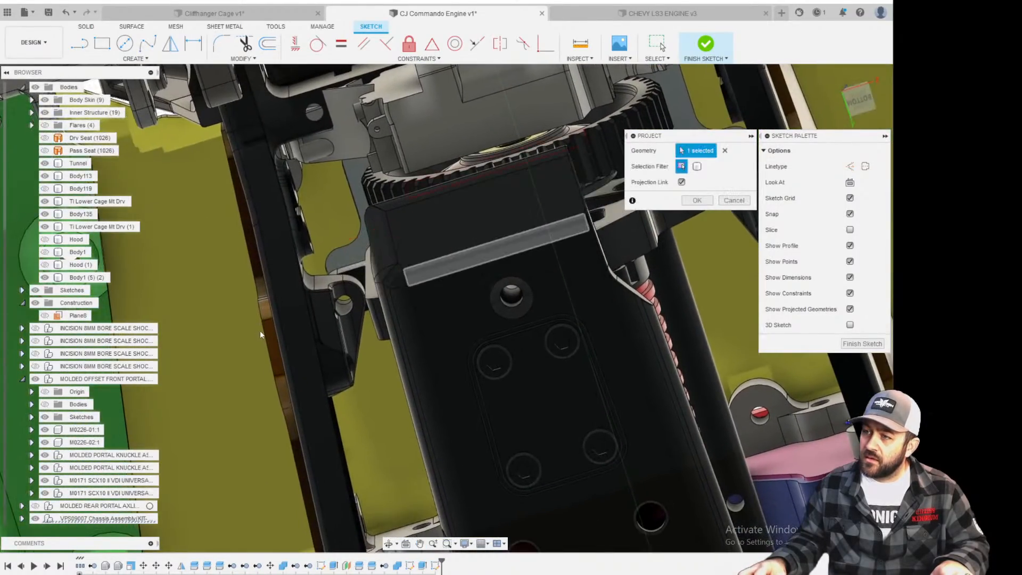
pyautogui.scroll(7, 327, 298)
pyautogui.click(469, 262)
pyautogui.scroll(-6, 465, 257)
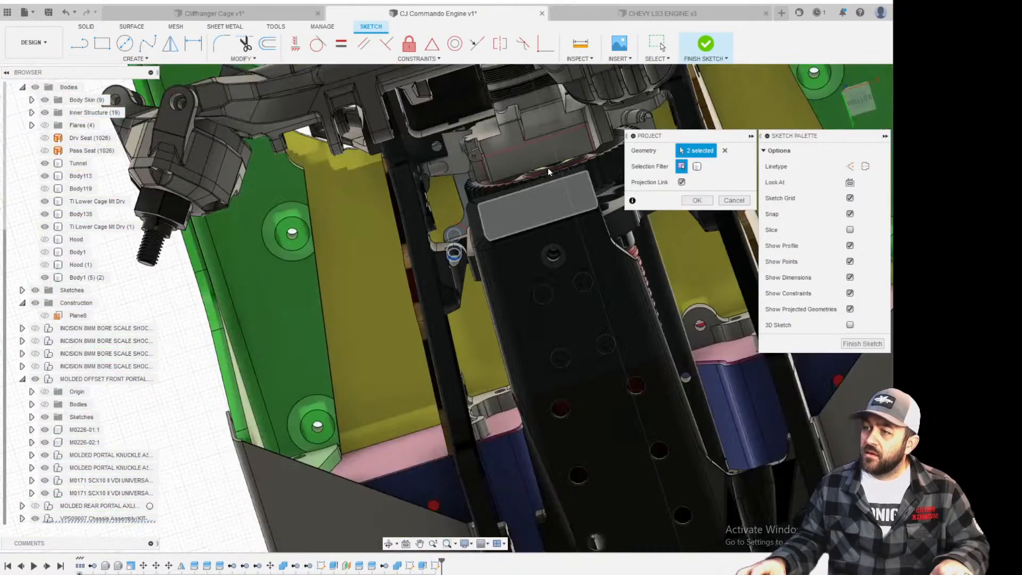
pyautogui.keyDown('shift'); pyautogui.moveTo(549, 172); pyautogui.dragTo(534, 283, button='middle'); pyautogui.keyUp('shift')
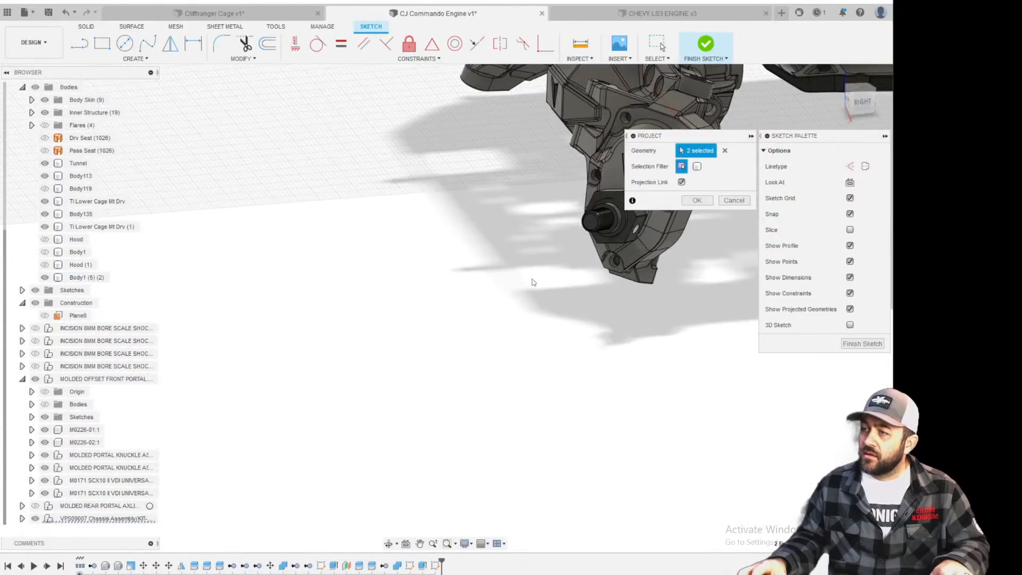
pyautogui.press('Return')
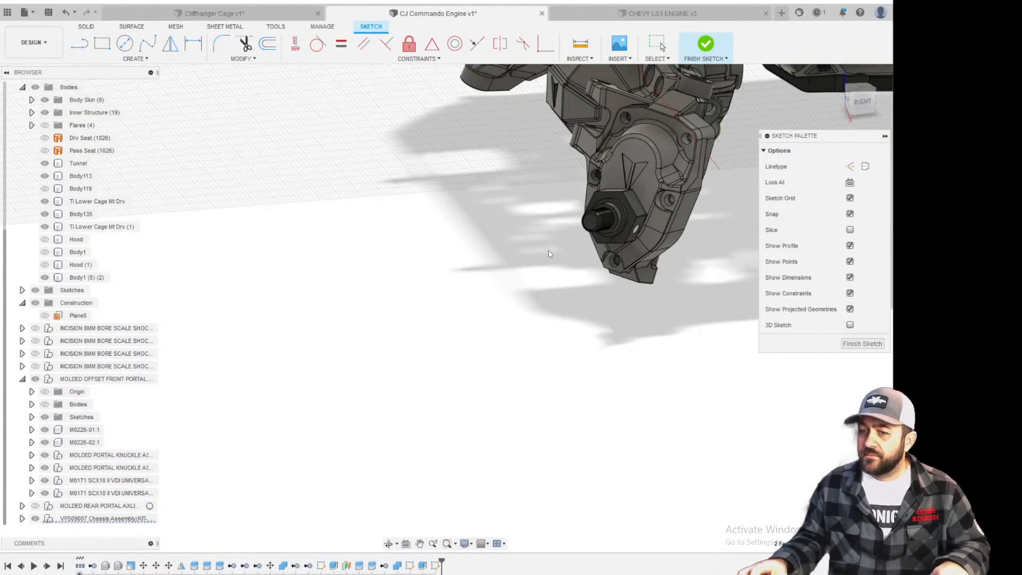
# Start a new-body extrusion with the projected hole circle at one valve cover as the first profile.
pyautogui.keyDown('shift'); pyautogui.moveTo(549, 254); pyautogui.dragTo(456, 278, button='middle'); pyautogui.keyUp('shift')
pyautogui.moveTo(413, 430)
pyautogui.keyDown('shift'); pyautogui.mouseDown(button='middle')
pyautogui.moveTo(399, 273)
pyautogui.moveTo(480, 287)
pyautogui.moveTo(481, 183)
pyautogui.moveTo(573, 410)
pyautogui.mouseUp(button='middle'); pyautogui.keyUp('shift')
pyautogui.scroll(6, 524, 301)
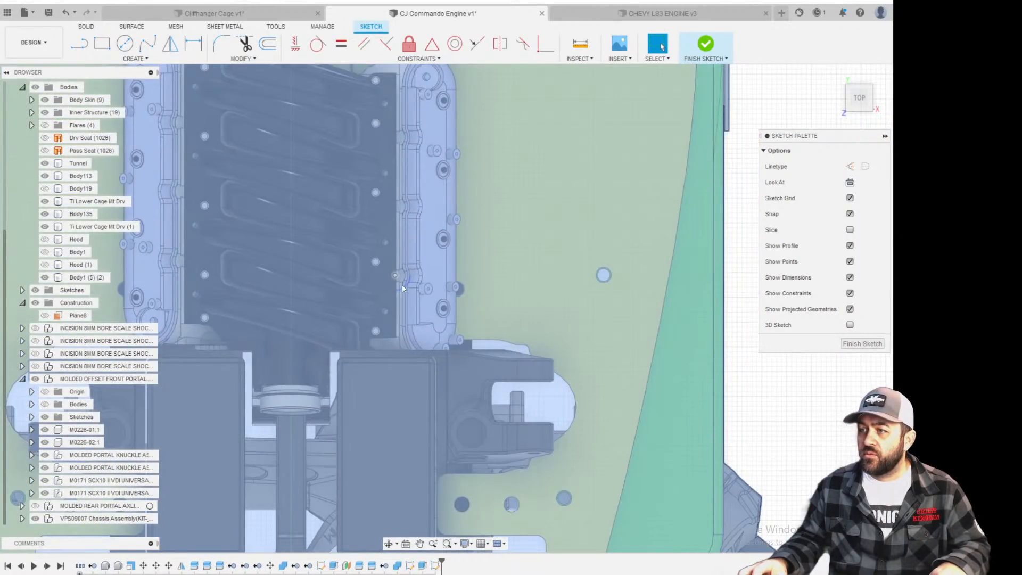
pyautogui.moveTo(401, 285); pyautogui.dragTo(525, 328, button='middle')
pyautogui.scroll(4, 255, 286)
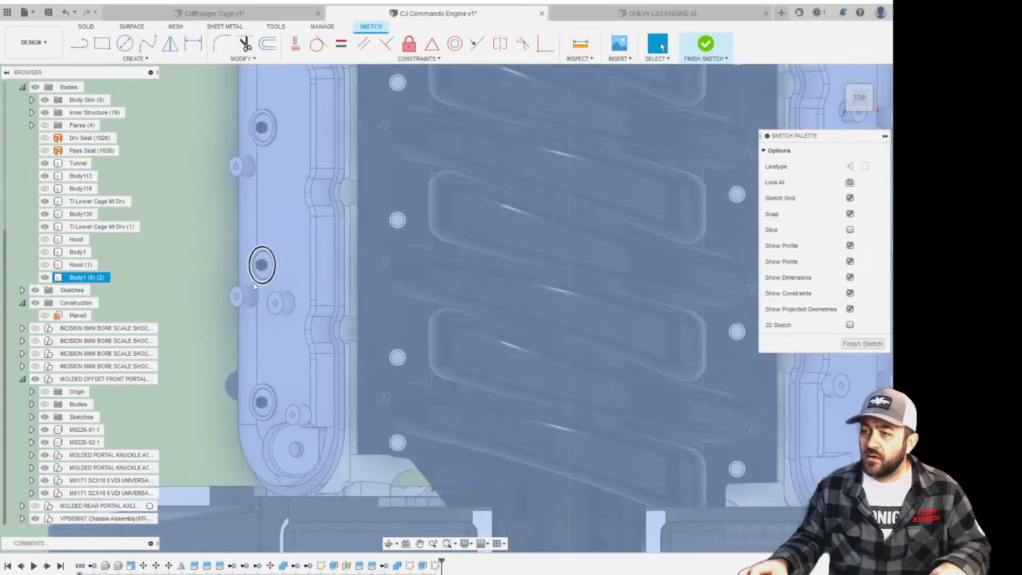
pyautogui.scroll(-4, 274, 281)
pyautogui.keyDown('shift'); pyautogui.moveTo(315, 299); pyautogui.dragTo(546, 217, button='middle'); pyautogui.keyUp('shift')
pyautogui.press('e')
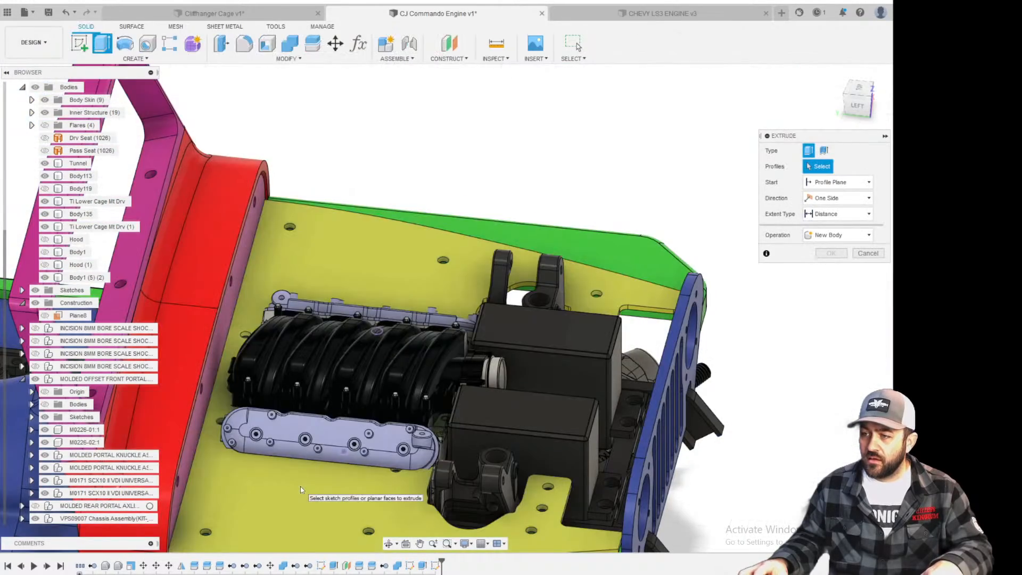
pyautogui.scroll(6, 320, 445)
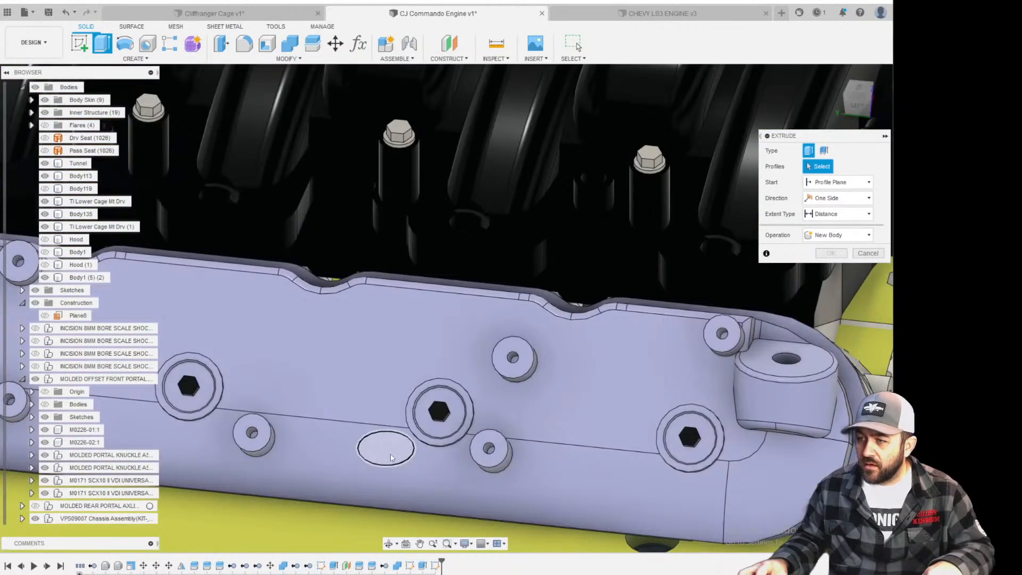
pyautogui.click(391, 457)
# Hide the engine body, add the second projected hole circle as a profile, and extrude both circles 35 mm upward.
pyautogui.scroll(-5, 390, 454)
pyautogui.keyDown('shift'); pyautogui.moveTo(559, 250); pyautogui.dragTo(298, 234, button='middle'); pyautogui.keyUp('shift')
pyautogui.keyDown('shift'); pyautogui.moveTo(766, 442); pyautogui.dragTo(740, 442, button='middle'); pyautogui.keyUp('shift')
pyautogui.moveTo(740, 442); pyautogui.dragTo(424, 311, button='middle')
pyautogui.scroll(1, 485, 339)
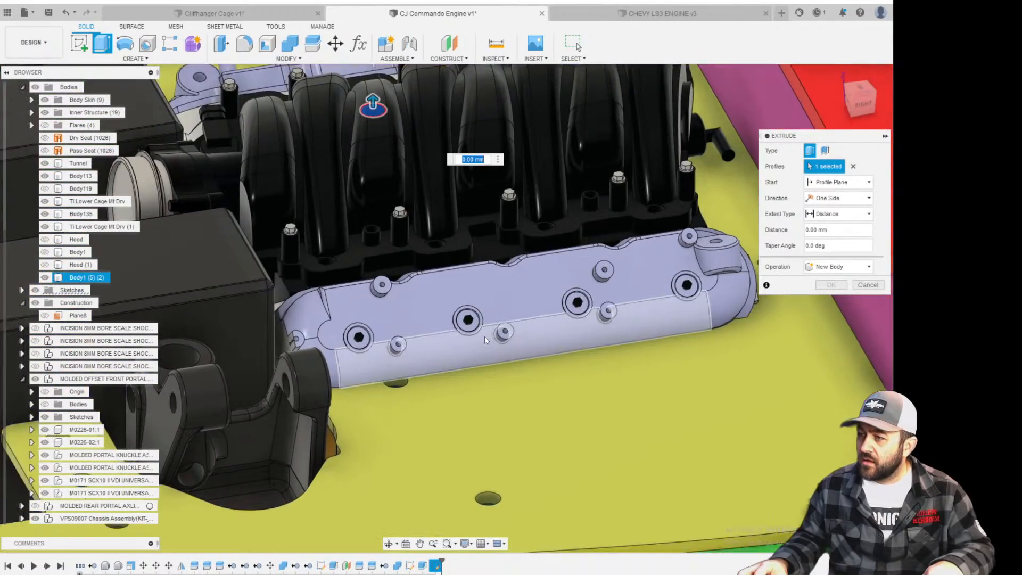
pyautogui.scroll(2, 484, 339)
pyautogui.keyDown('shift'); pyautogui.moveTo(485, 339); pyautogui.dragTo(461, 338, button='middle'); pyautogui.keyUp('shift')
pyautogui.scroll(4, 510, 351)
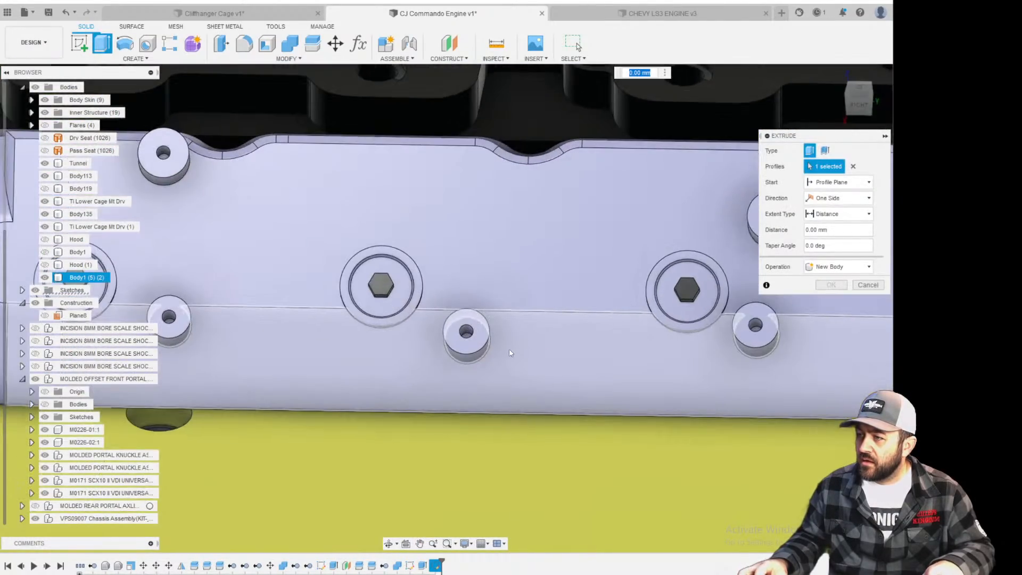
pyautogui.moveTo(516, 363)
pyautogui.keyDown('shift'); pyautogui.mouseDown(button='middle')
pyautogui.moveTo(486, 377)
pyautogui.moveTo(514, 358)
pyautogui.moveTo(490, 343)
pyautogui.moveTo(510, 353)
pyautogui.moveTo(502, 412)
pyautogui.mouseUp(button='middle'); pyautogui.keyUp('shift')
pyautogui.scroll(-5, 509, 353)
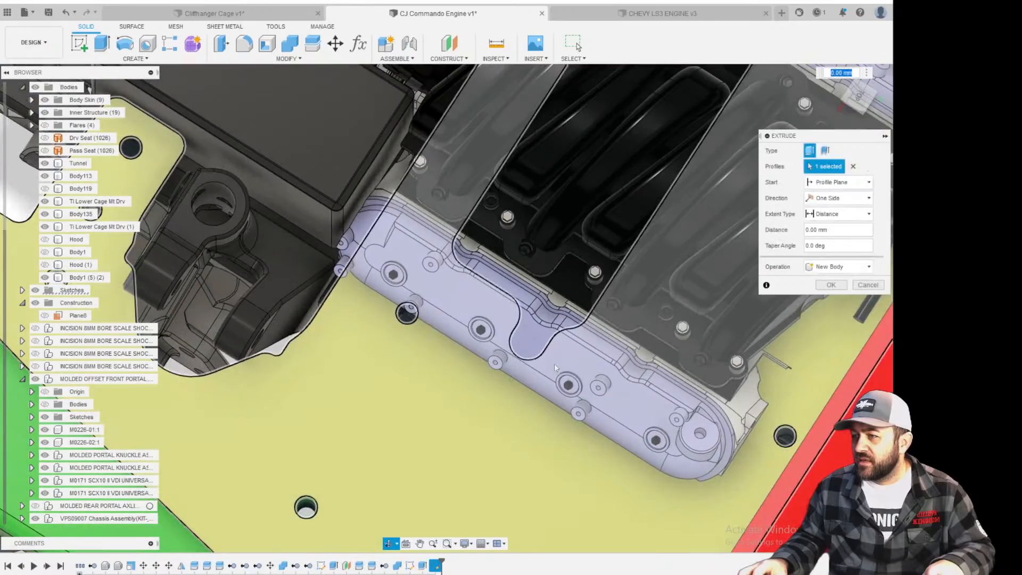
pyautogui.scroll(2, 521, 355)
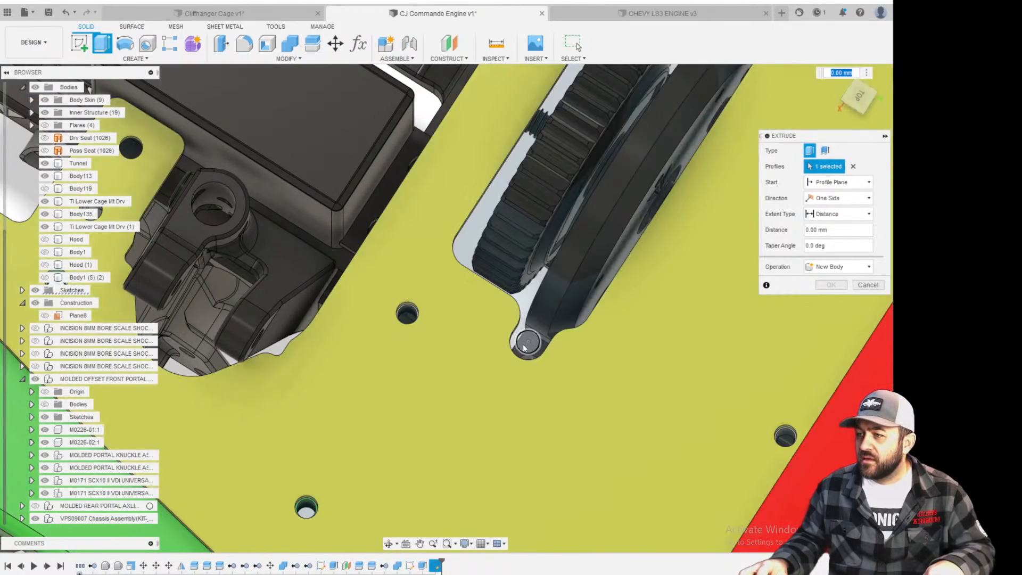
pyautogui.click(527, 342)
pyautogui.scroll(-4, 500, 381)
pyautogui.keyDown('shift'); pyautogui.moveTo(500, 382); pyautogui.dragTo(510, 289, button='middle'); pyautogui.keyUp('shift')
pyautogui.moveTo(510, 289); pyautogui.dragTo(509, 143)
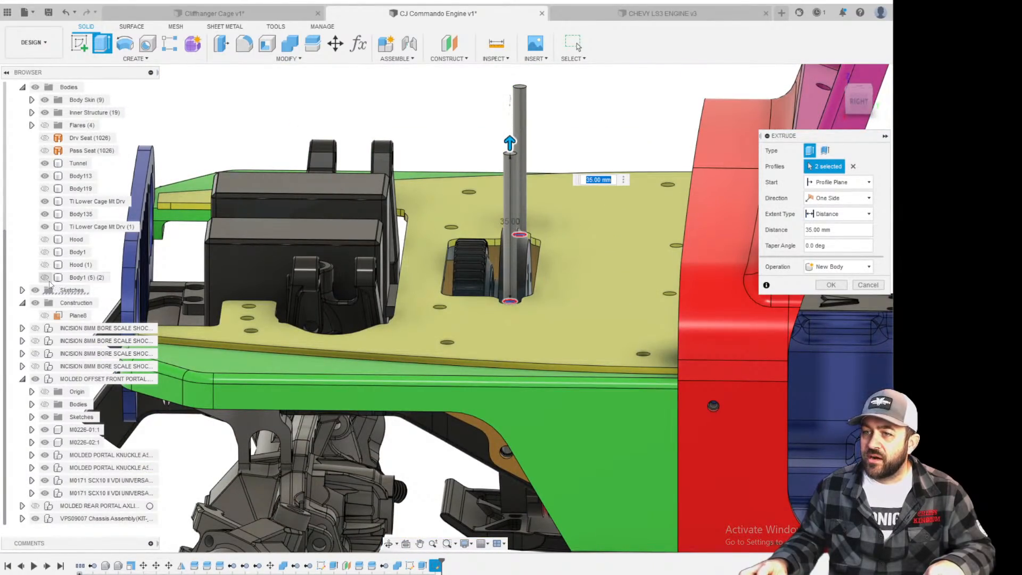
# Show the engine body and examine where the two 35 mm cut columns pass through the valve covers.
pyautogui.click(47, 279)
pyautogui.scroll(-3, 350, 308)
pyautogui.keyDown('shift'); pyautogui.moveTo(379, 240); pyautogui.dragTo(471, 253, button='middle'); pyautogui.keyUp('shift')
pyautogui.scroll(3, 471, 253)
pyautogui.keyDown('shift'); pyautogui.moveTo(394, 261); pyautogui.dragTo(469, 296, button='middle'); pyautogui.keyUp('shift')
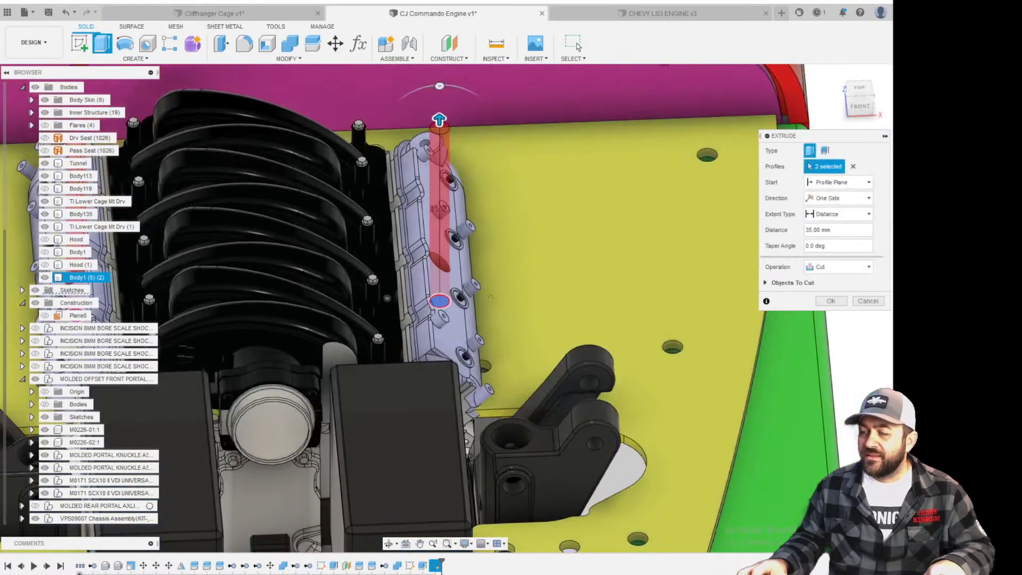
pyautogui.scroll(-4, 470, 296)
pyautogui.scroll(4, 330, 285)
pyautogui.scroll(3, 330, 288)
pyautogui.scroll(-3, 382, 330)
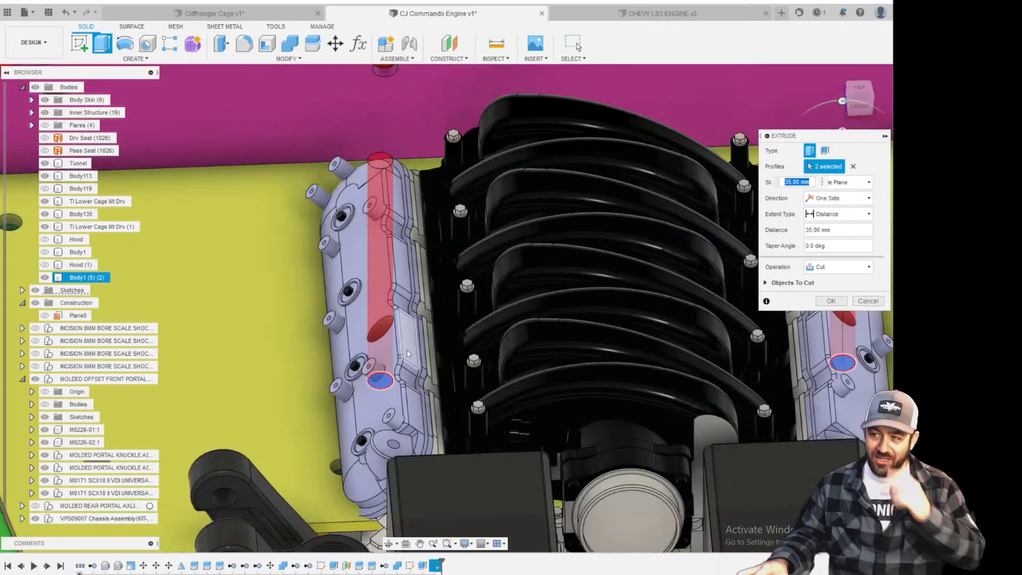
pyautogui.keyDown('shift'); pyautogui.moveTo(383, 330); pyautogui.dragTo(489, 360, button='middle'); pyautogui.keyUp('shift')
pyautogui.scroll(4, 489, 360)
pyautogui.keyDown('shift'); pyautogui.moveTo(642, 324); pyautogui.dragTo(649, 357, button='middle'); pyautogui.keyUp('shift')
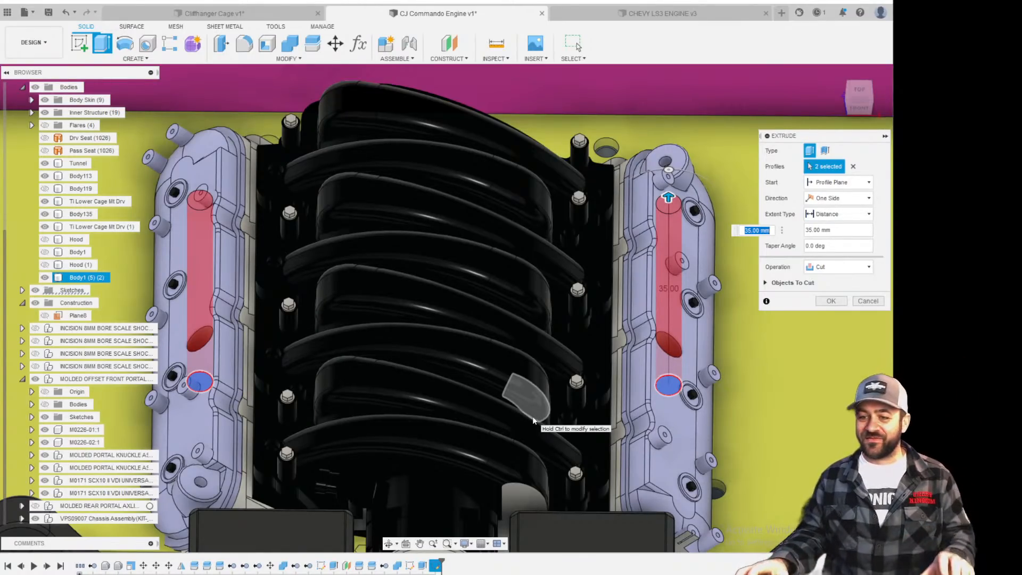
pyautogui.scroll(-5, 559, 337)
pyautogui.keyDown('shift'); pyautogui.moveTo(558, 337); pyautogui.dragTo(584, 333, button='middle'); pyautogui.keyUp('shift')
pyautogui.scroll(-4, 575, 317)
pyautogui.scroll(6, 565, 322)
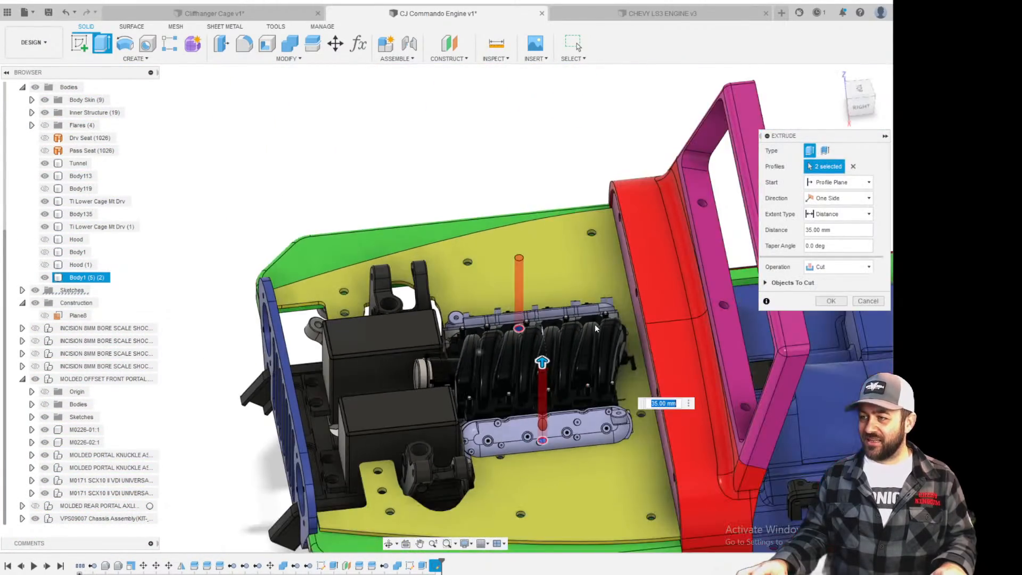
pyautogui.scroll(5, 582, 328)
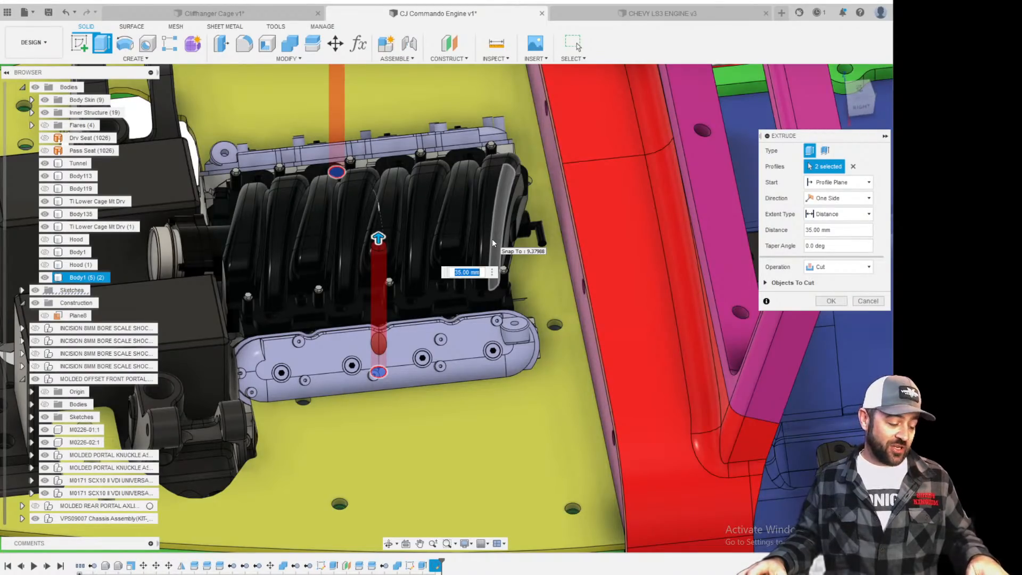
# Cancel the extrusion, finish the sketch and delete the sketch with the projected holes.
pyautogui.click(868, 301)
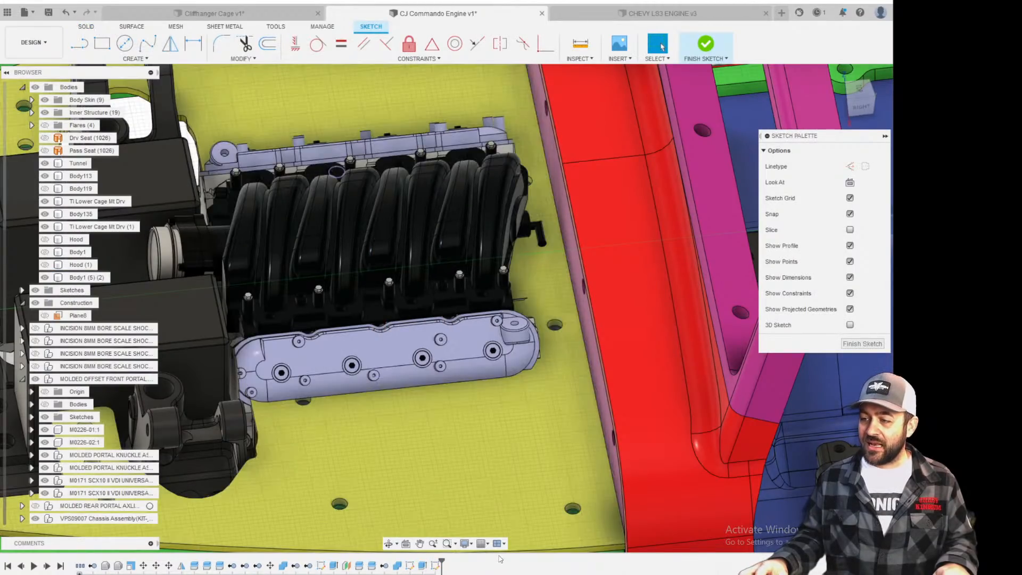
pyautogui.click(854, 346)
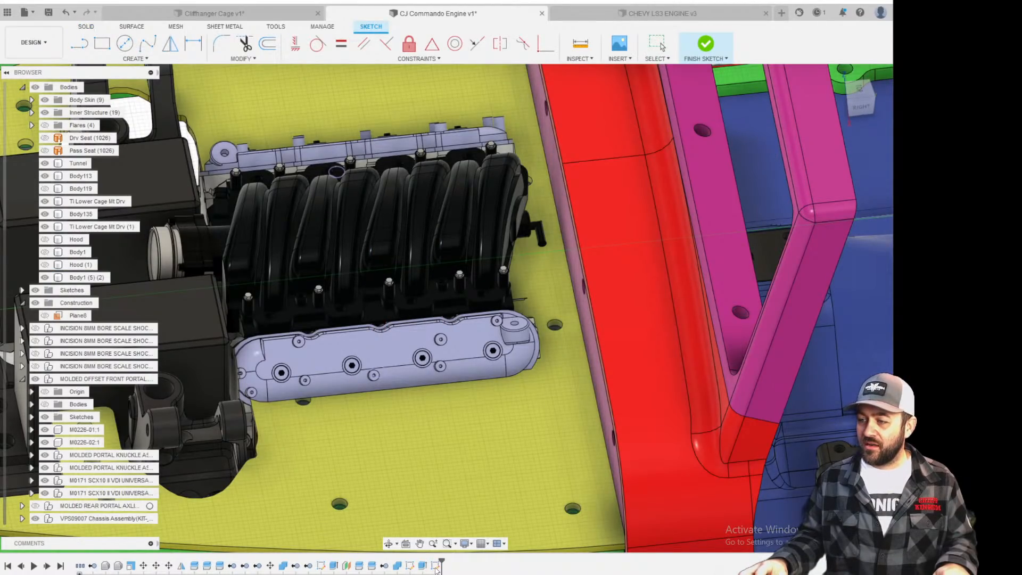
pyautogui.click(436, 566)
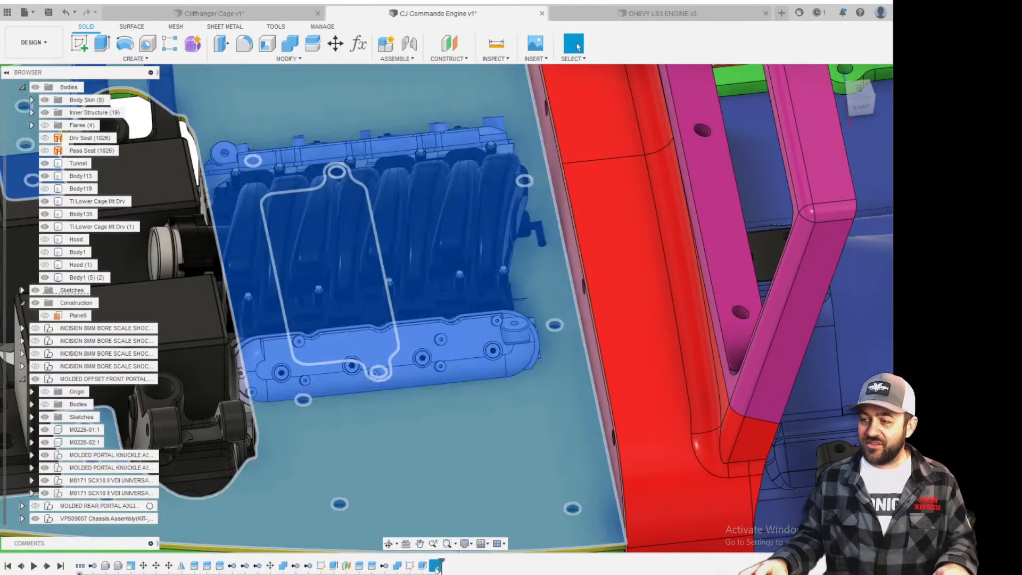
pyautogui.press('Delete')
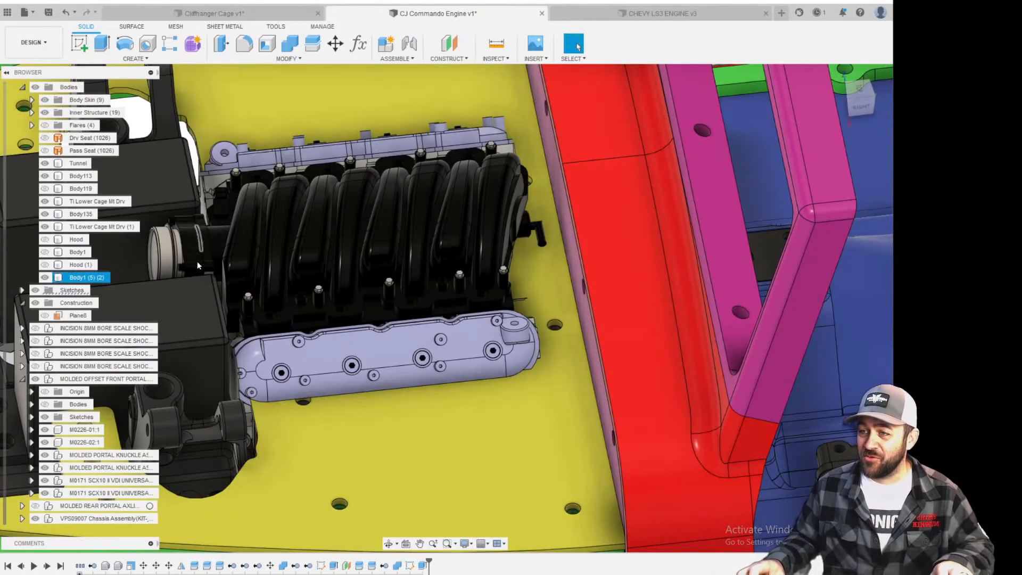
# Inspect the throttle body from the front, between the two black boxes behind the grille.
pyautogui.moveTo(200, 251); pyautogui.dragTo(447, 216, button='middle')
pyautogui.scroll(-2, 412, 221)
pyautogui.keyDown('shift'); pyautogui.moveTo(360, 236); pyautogui.dragTo(433, 199, button='middle'); pyautogui.keyUp('shift')
pyautogui.scroll(3, 420, 197)
pyautogui.keyDown('shift'); pyautogui.moveTo(346, 216); pyautogui.dragTo(382, 259, button='middle'); pyautogui.keyUp('shift')
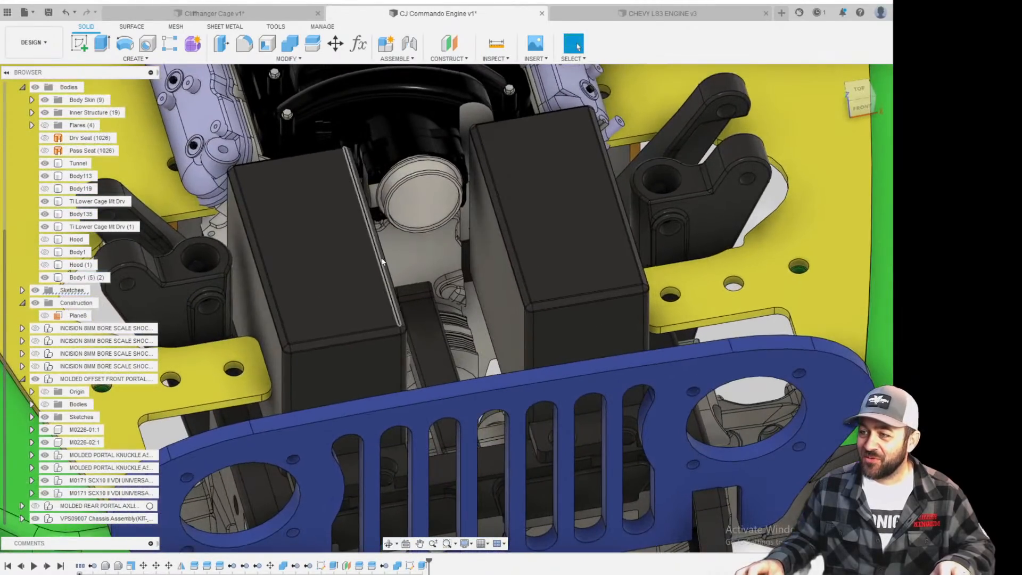
pyautogui.scroll(3, 417, 208)
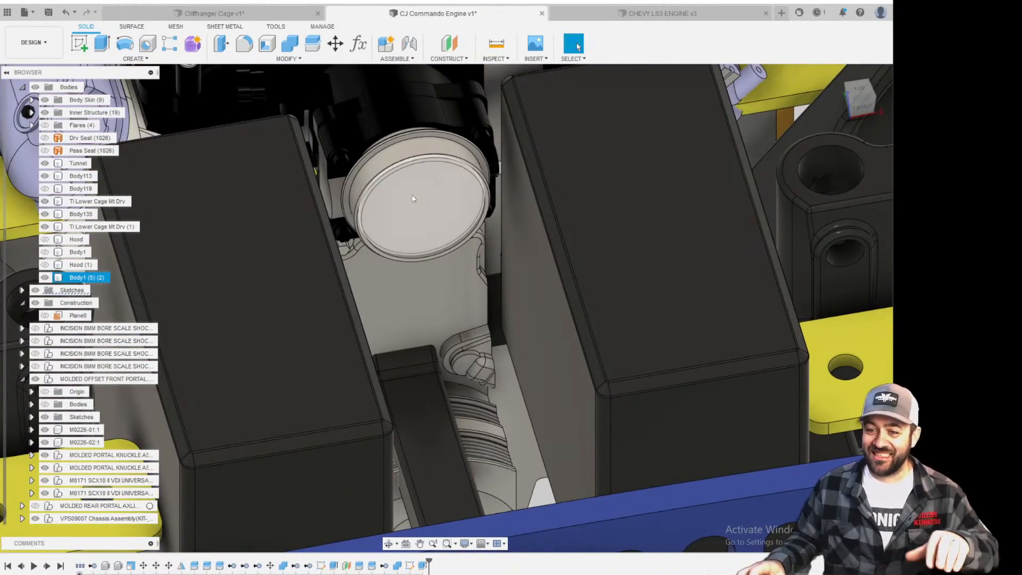
pyautogui.scroll(-5, 413, 199)
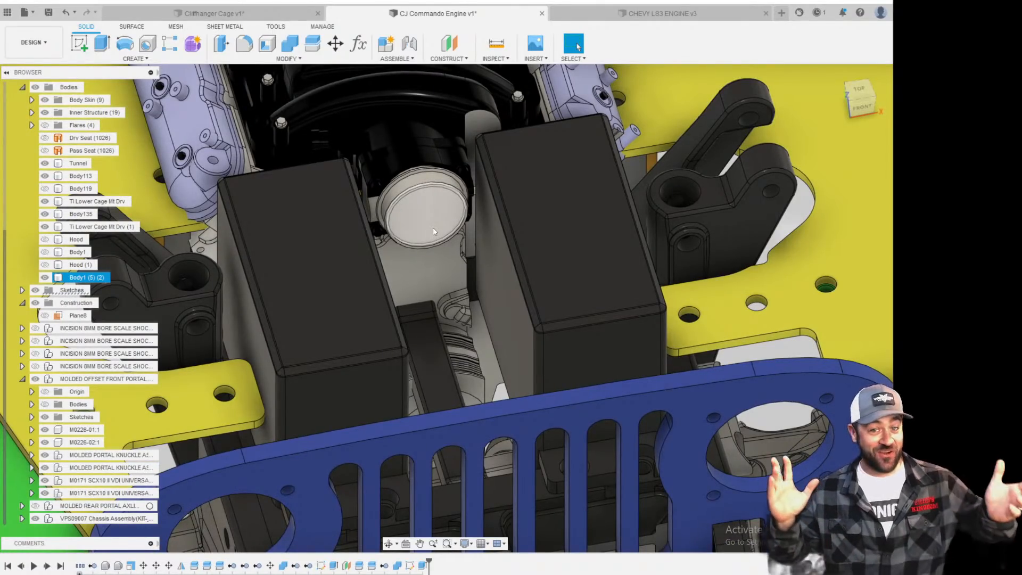
pyautogui.scroll(-3, 452, 224)
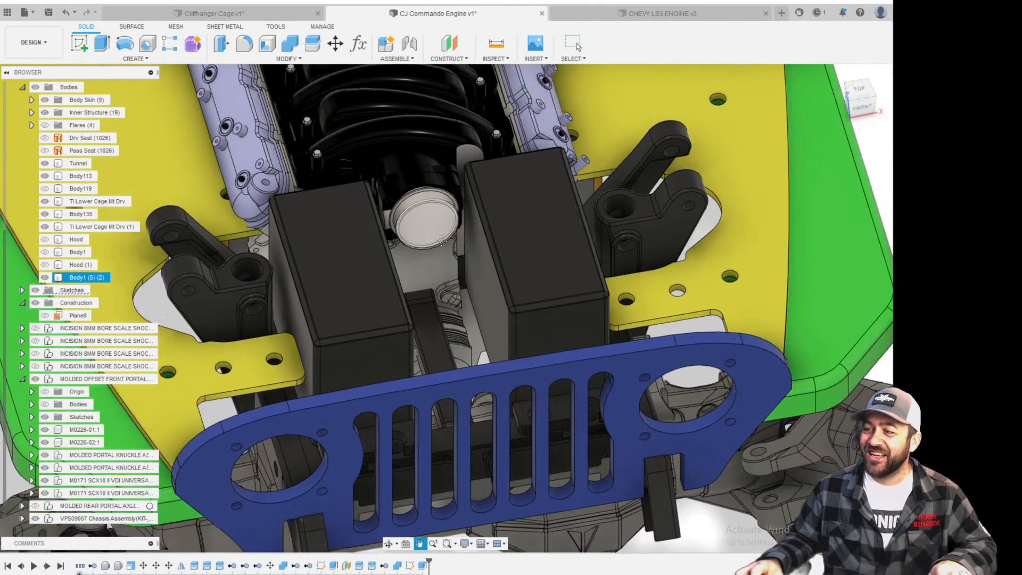
pyautogui.scroll(4, 460, 234)
pyautogui.scroll(-5, 467, 237)
pyautogui.press('Escape')
pyautogui.scroll(2, 468, 241)
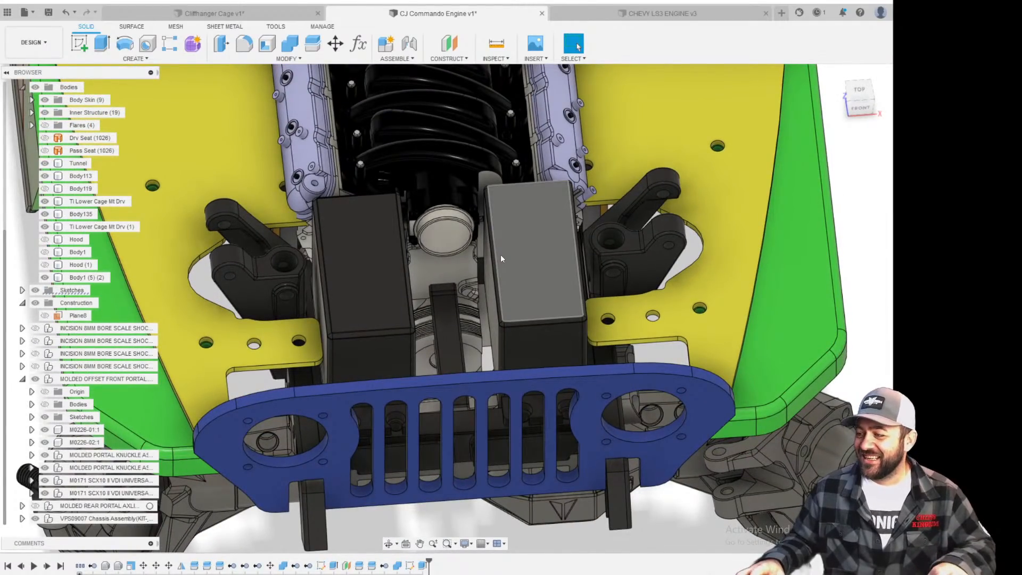
pyautogui.scroll(3, 501, 259)
pyautogui.scroll(-3, 468, 246)
# Examine the intake manifold and valve covers from the side of the engine bay, then from the front near the firewall.
pyautogui.moveTo(452, 237); pyautogui.dragTo(443, 424, button='middle')
pyautogui.keyDown('shift'); pyautogui.moveTo(503, 319); pyautogui.dragTo(421, 307, button='middle'); pyautogui.keyUp('shift')
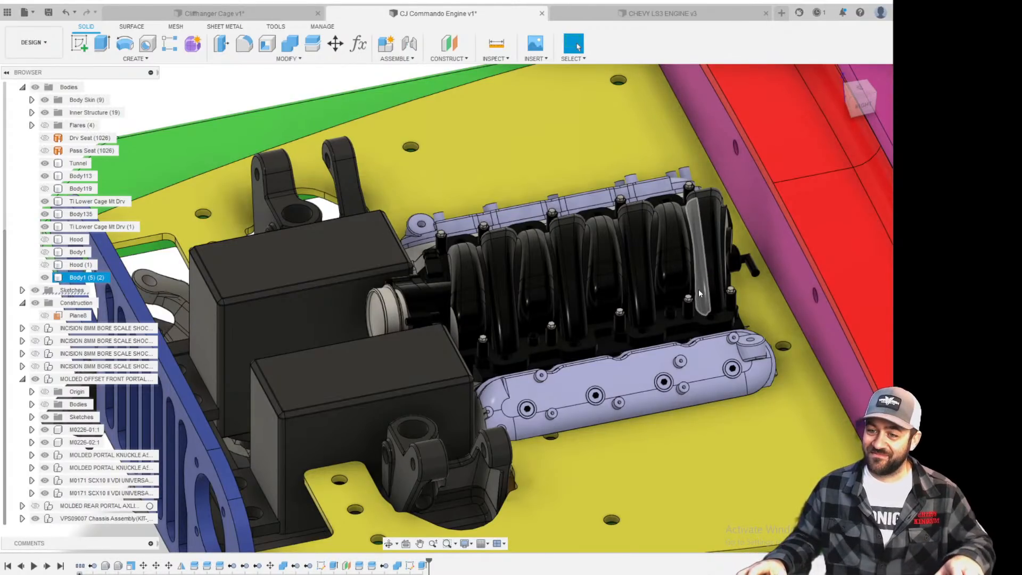
pyautogui.scroll(-2, 712, 257)
pyautogui.moveTo(628, 297); pyautogui.dragTo(251, 187, button='middle')
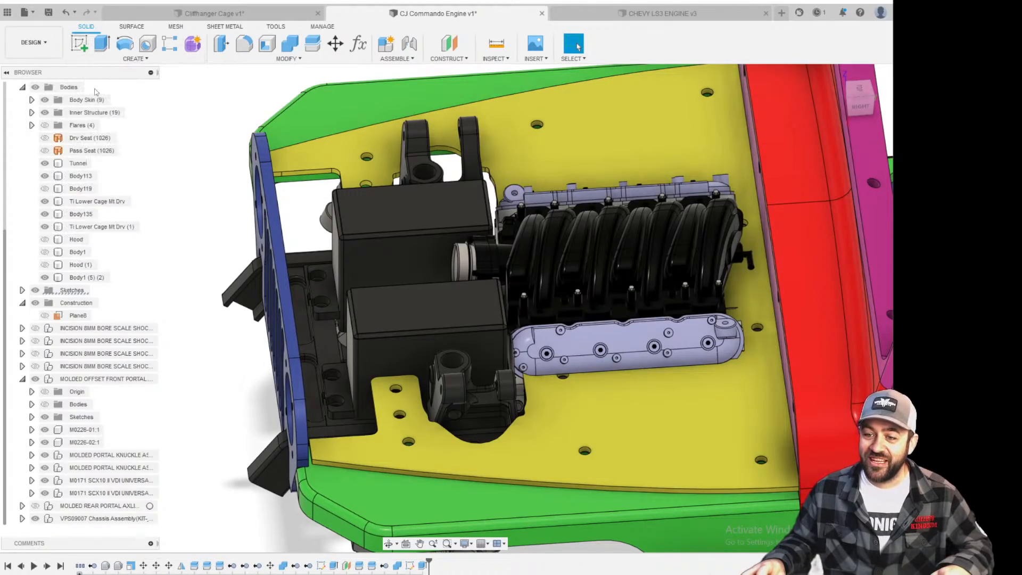
pyautogui.scroll(3, 279, 268)
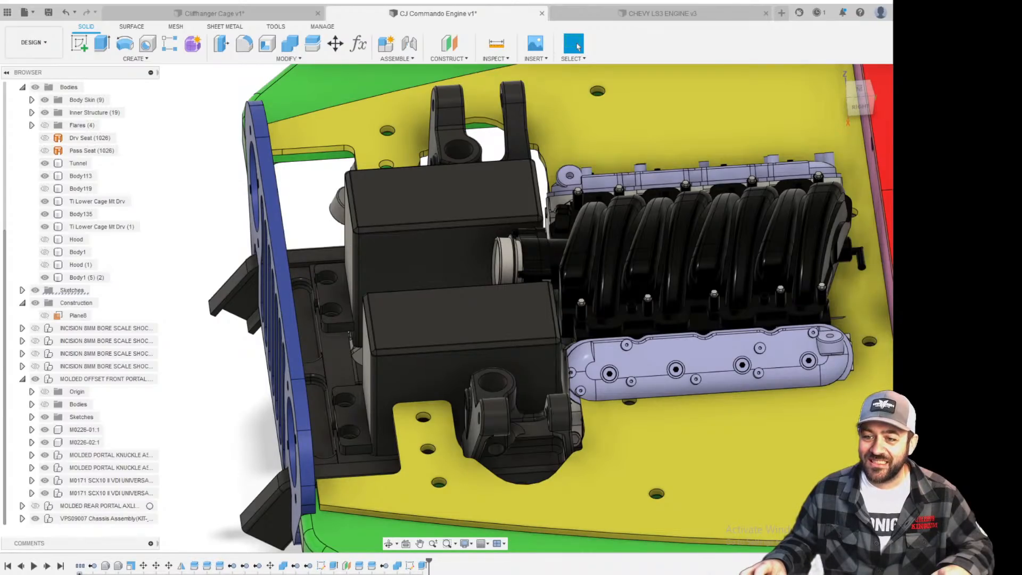
pyautogui.scroll(-4, 252, 384)
pyautogui.keyDown('shift'); pyautogui.moveTo(253, 382); pyautogui.dragTo(533, 280, button='middle'); pyautogui.keyUp('shift')
pyautogui.scroll(3, 256, 269)
pyautogui.keyDown('shift'); pyautogui.moveTo(255, 268); pyautogui.dragTo(329, 323, button='middle'); pyautogui.keyUp('shift')
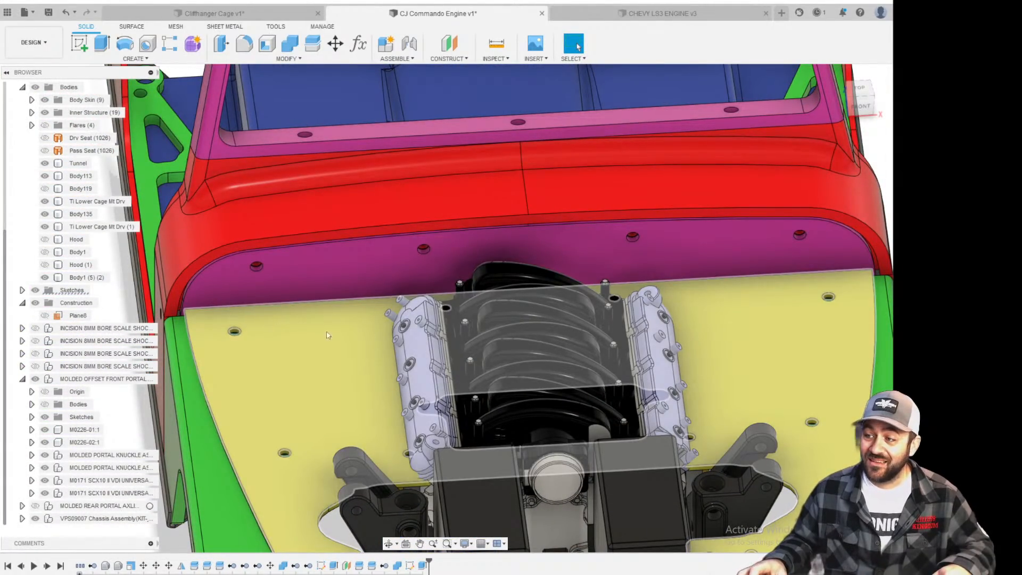
pyautogui.click(462, 351)
pyautogui.scroll(4, 456, 378)
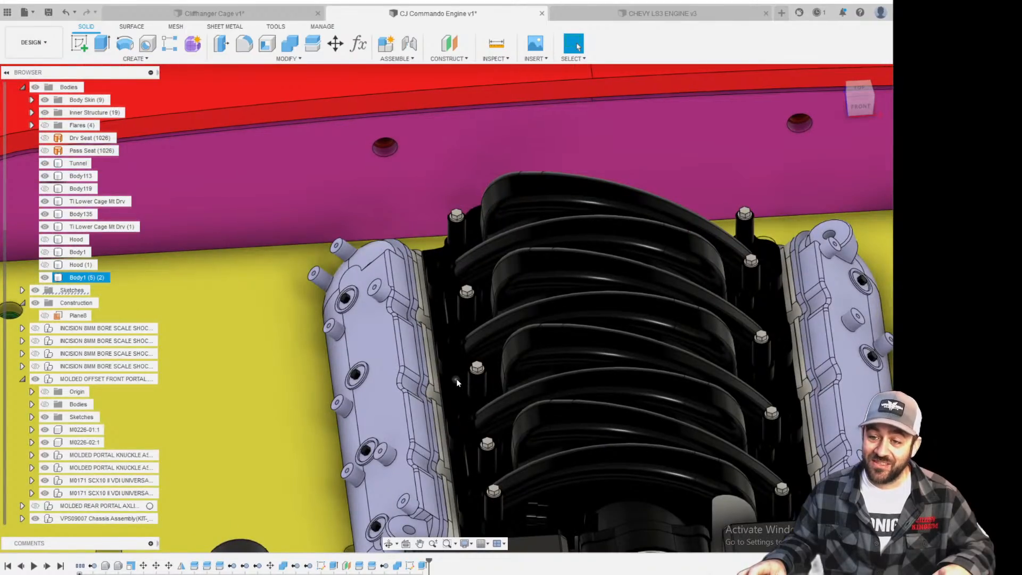
# Examine the engine bay from the front and at an angle, around the throttle body, valve covers and the two black boxes.
pyautogui.scroll(-5, 456, 378)
pyautogui.moveTo(467, 418); pyautogui.dragTo(406, 314, button='middle')
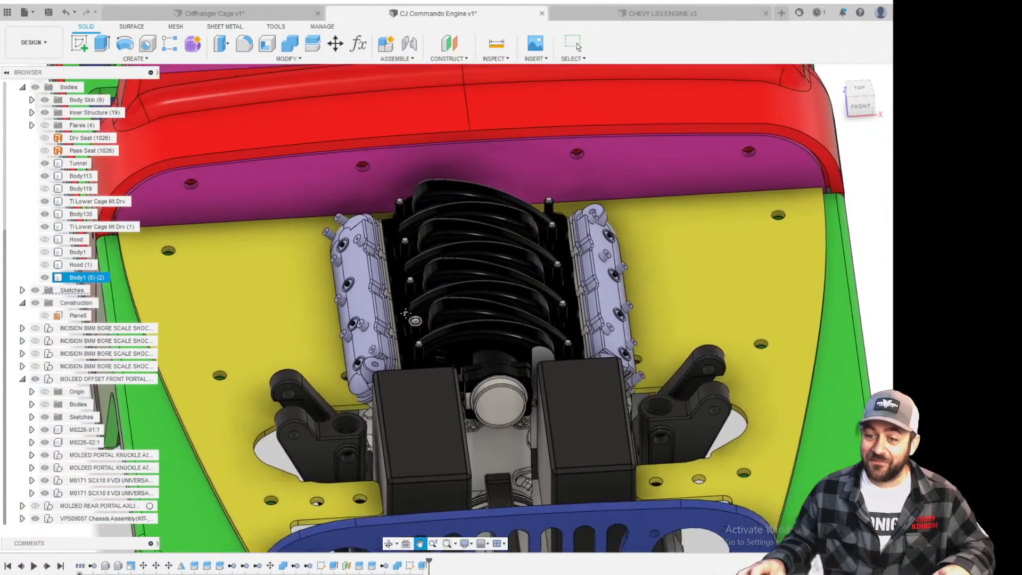
pyautogui.scroll(-3, 410, 318)
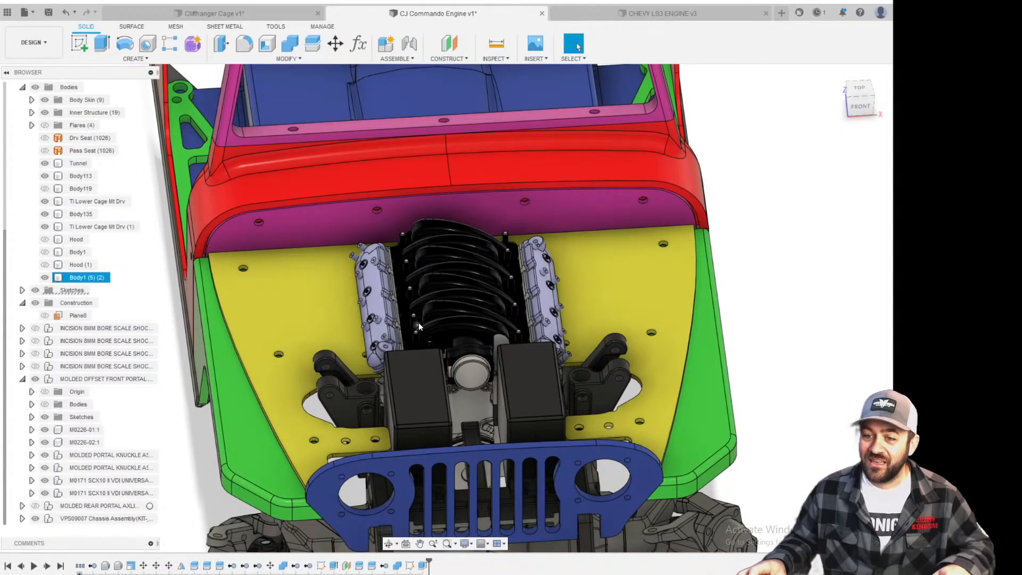
pyautogui.moveTo(524, 346); pyautogui.dragTo(529, 308, button='middle')
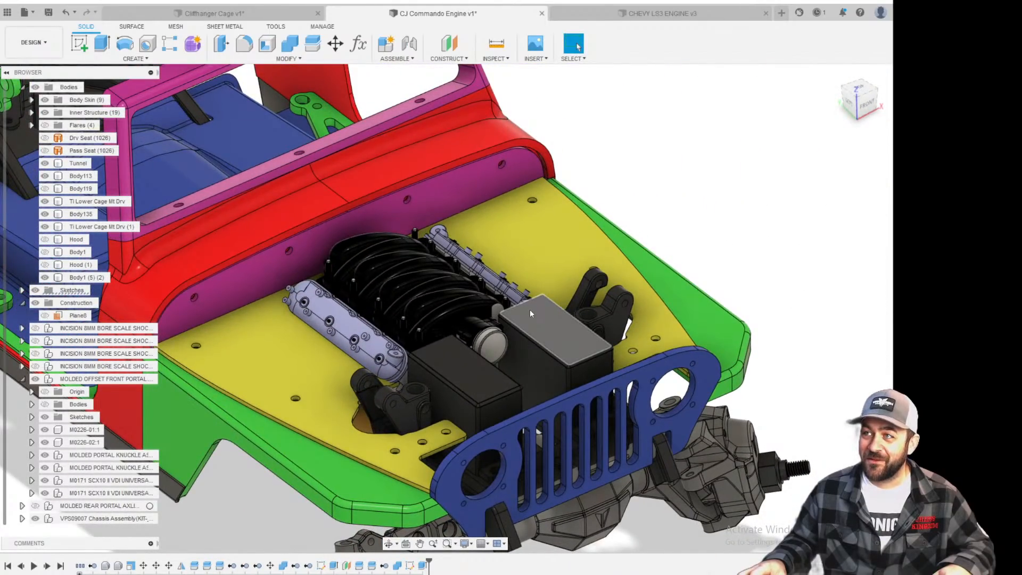
pyautogui.moveTo(483, 364); pyautogui.dragTo(494, 327, button='middle')
pyautogui.scroll(6, 495, 326)
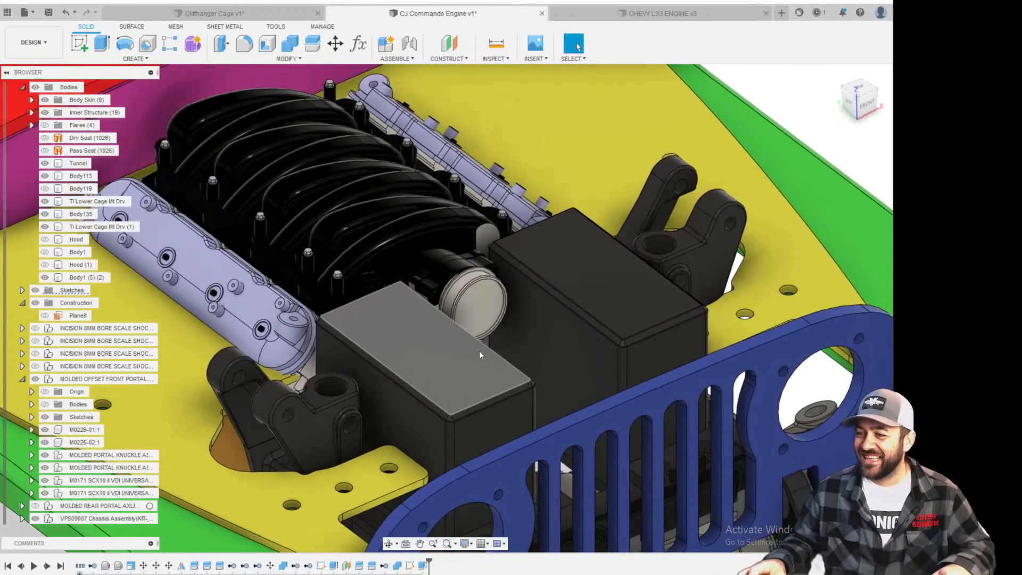
pyautogui.scroll(2, 500, 343)
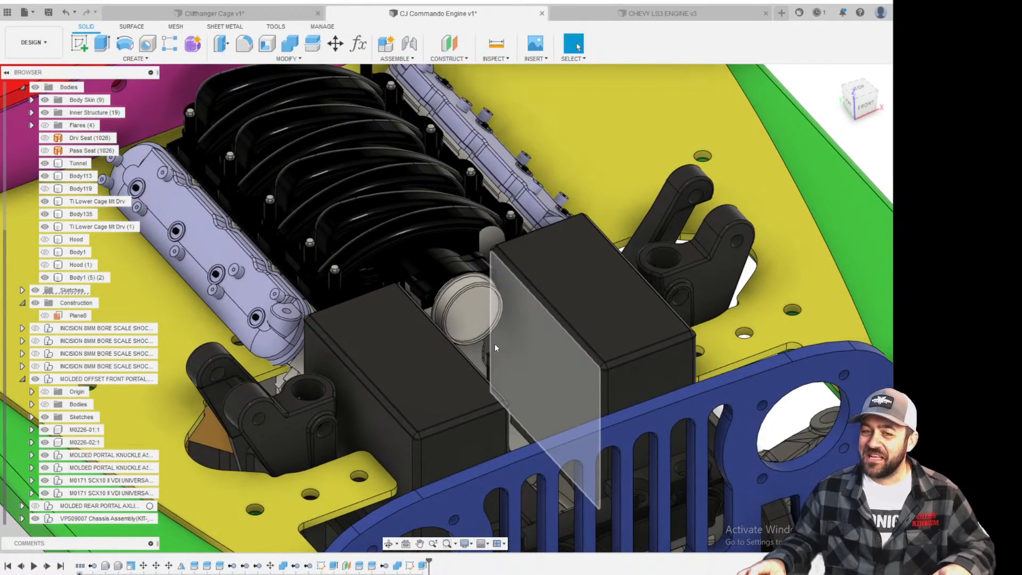
pyautogui.scroll(-3, 468, 291)
pyautogui.scroll(3, 424, 237)
pyautogui.keyDown('shift'); pyautogui.moveTo(484, 320); pyautogui.dragTo(481, 329, button='middle'); pyautogui.keyUp('shift')
pyautogui.scroll(-4, 483, 329)
pyautogui.scroll(4, 486, 325)
pyautogui.scroll(-3, 486, 326)
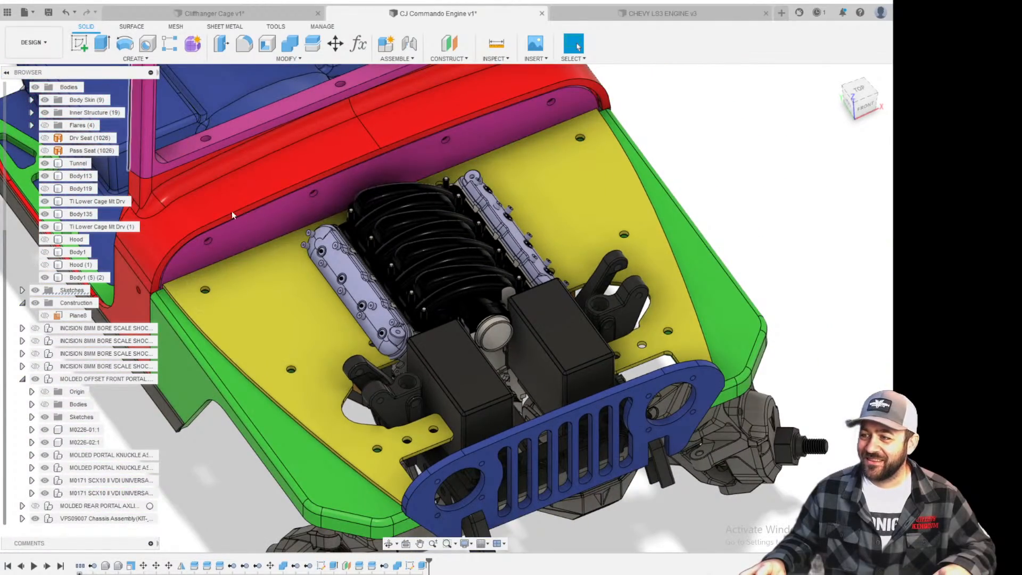
pyautogui.scroll(3, 519, 365)
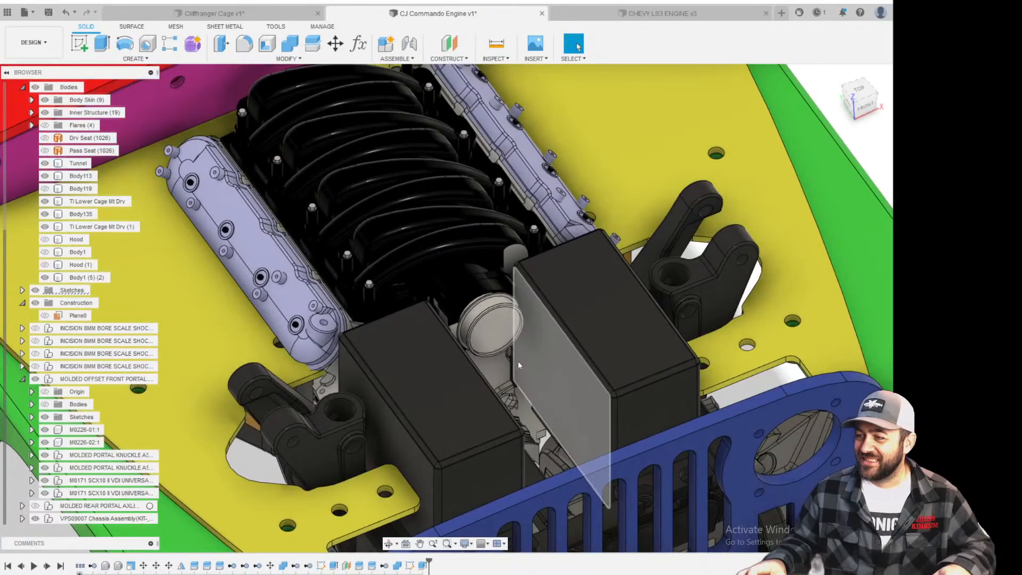
# Create an offset plane 2 mm in front of the black box face that points towards the grille.
pyautogui.click(554, 357)
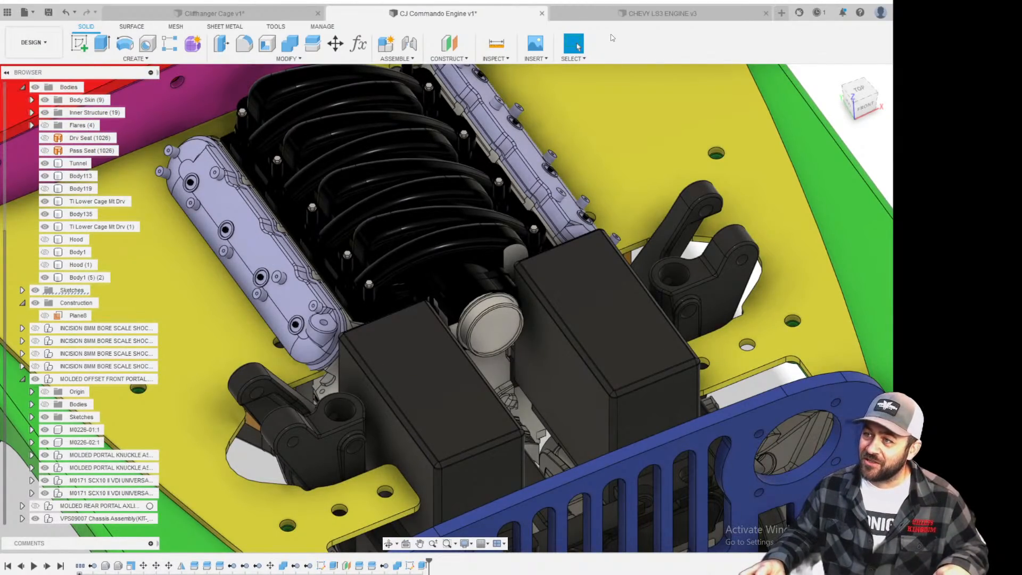
pyautogui.click(452, 47)
pyautogui.scroll(4, 631, 381)
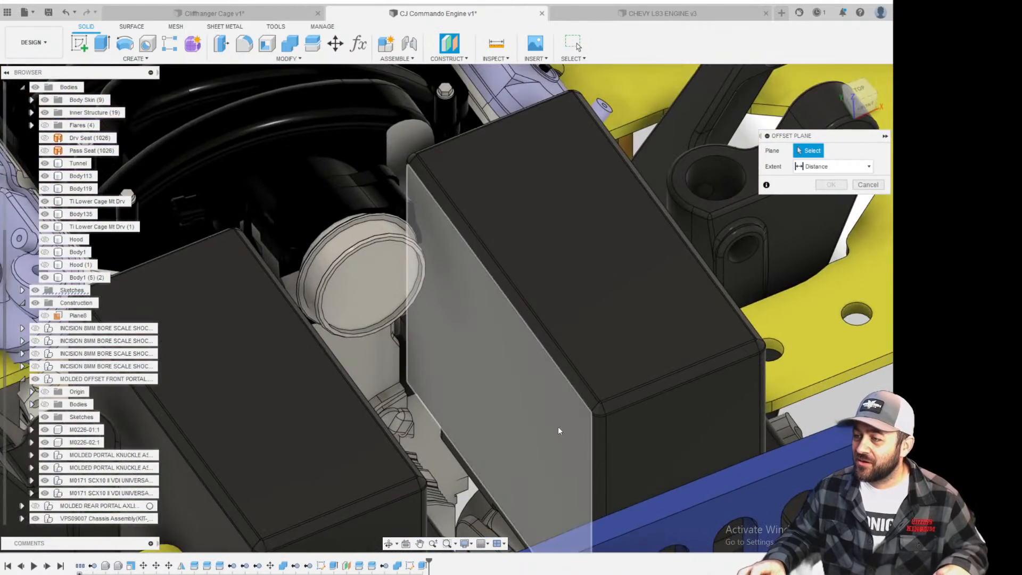
pyautogui.scroll(-5, 557, 428)
pyautogui.keyDown('shift'); pyautogui.moveTo(548, 439); pyautogui.dragTo(602, 400, button='middle'); pyautogui.keyUp('shift')
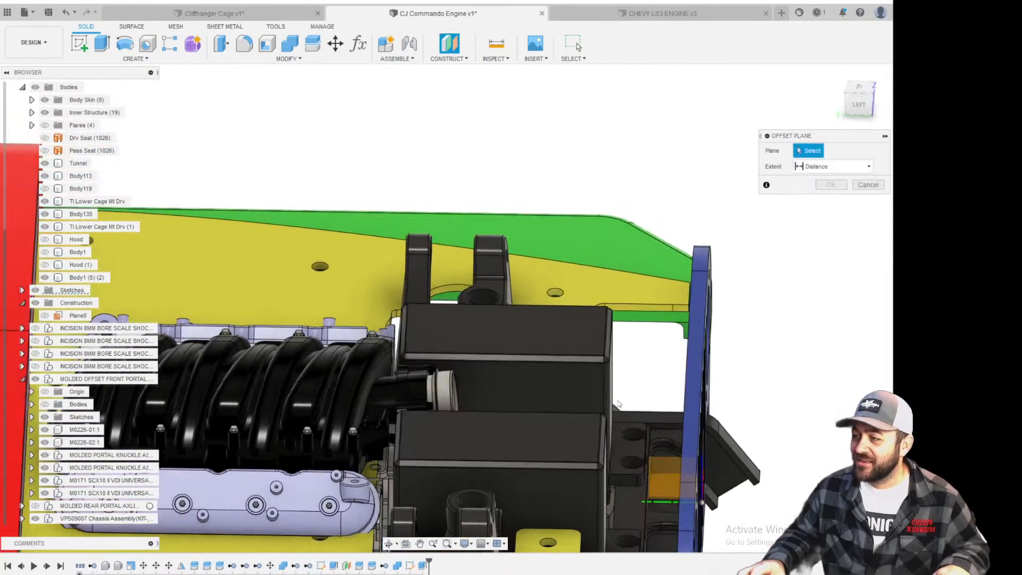
pyautogui.scroll(4, 611, 395)
pyautogui.click(615, 368)
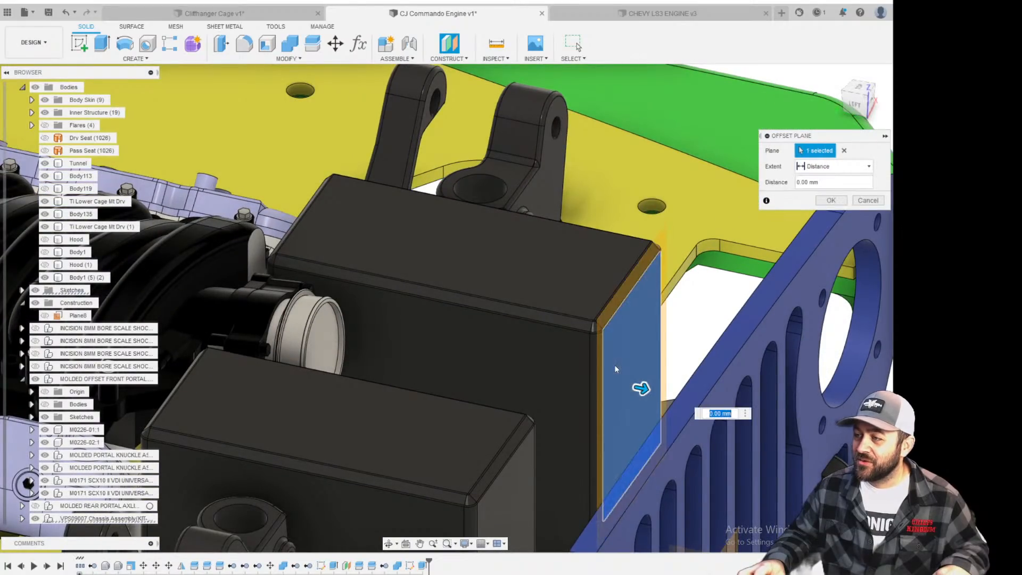
pyautogui.scroll(3, 638, 364)
pyautogui.moveTo(641, 411); pyautogui.dragTo(665, 413)
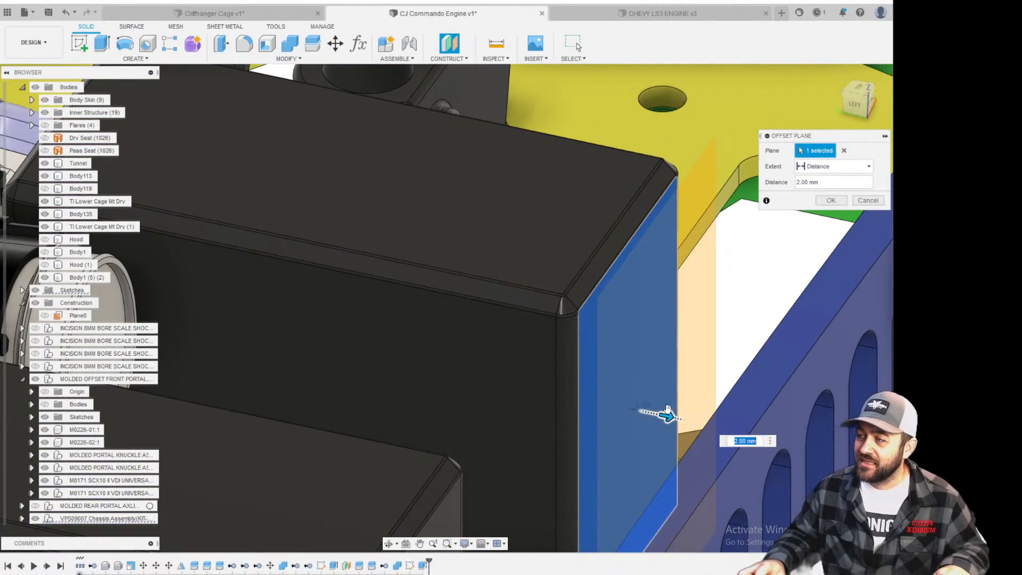
pyautogui.scroll(-4, 665, 413)
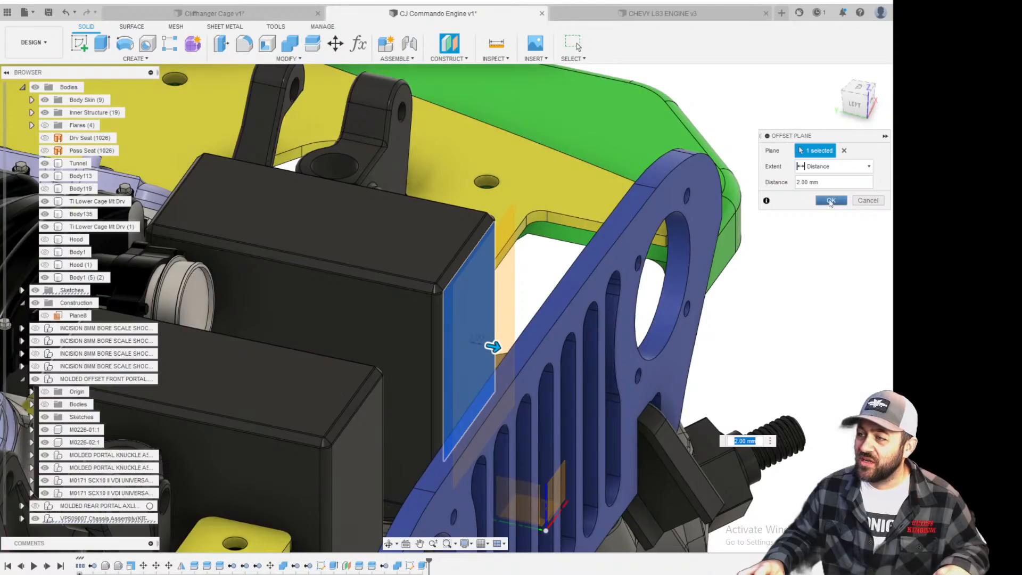
pyautogui.click(830, 201)
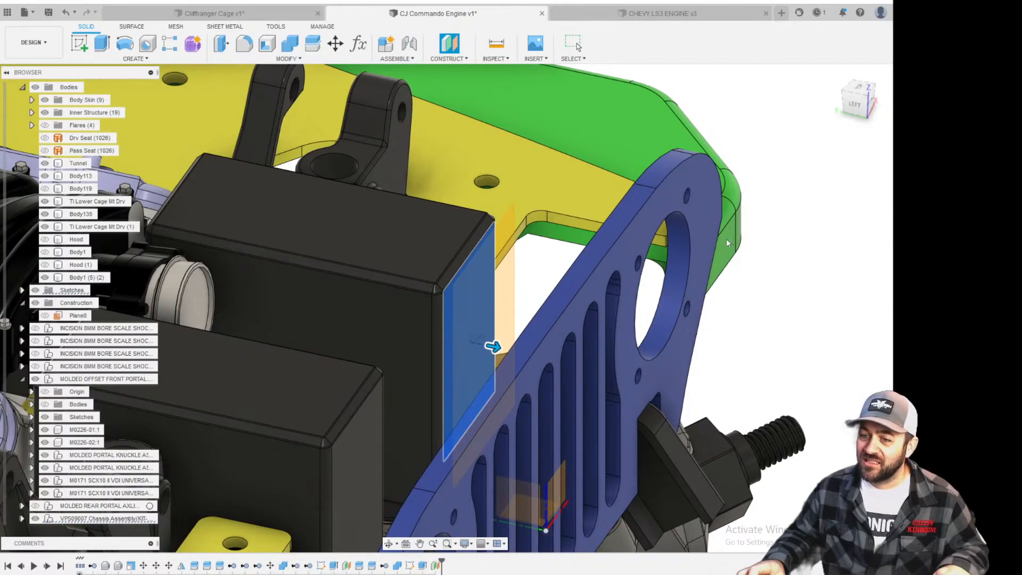
# Start a new sketch on the offset plane between the black boxes and the grille.
pyautogui.scroll(-3, 571, 269)
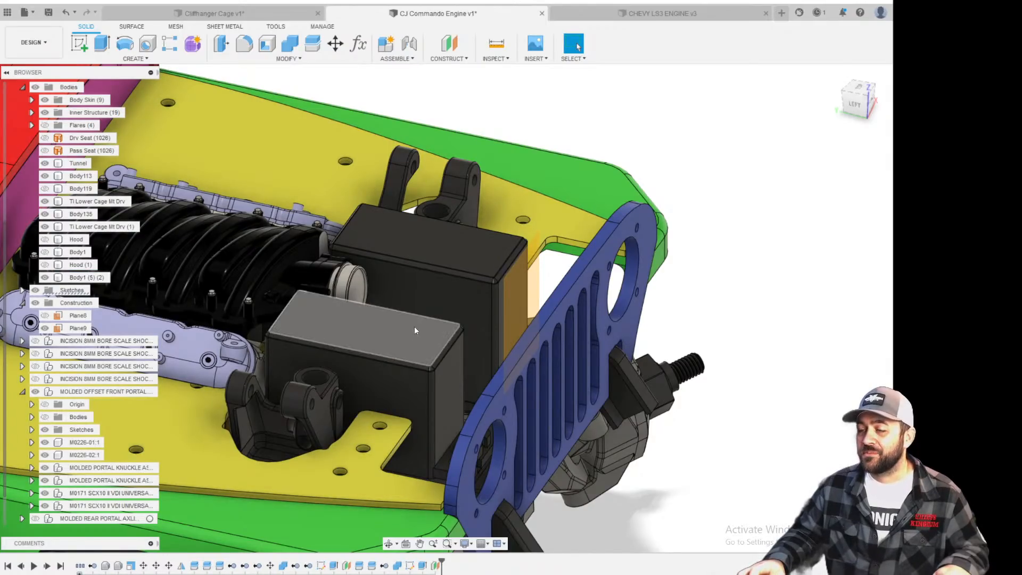
pyautogui.scroll(-3, 460, 293)
pyautogui.scroll(3, 460, 292)
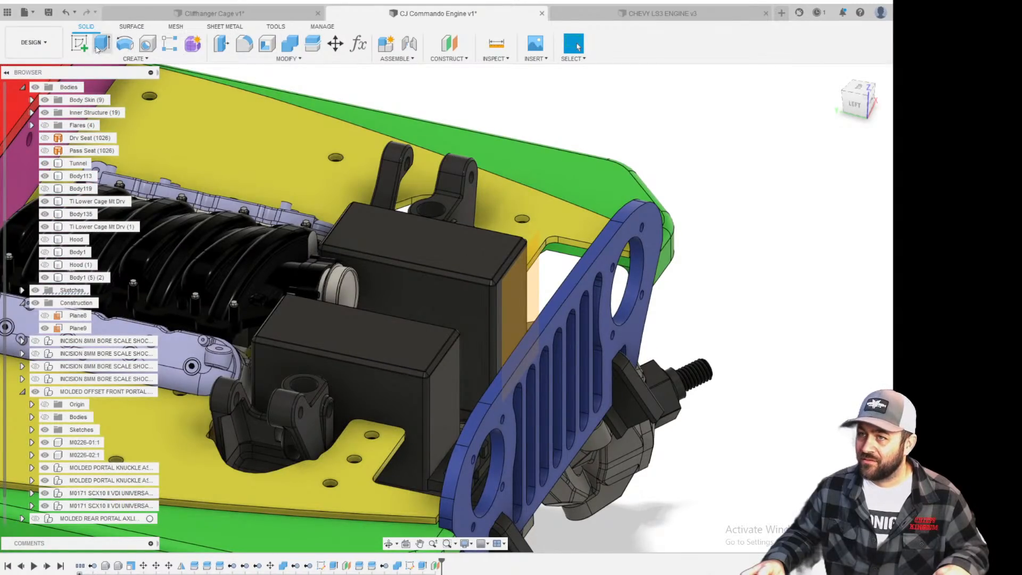
pyautogui.scroll(-6, 145, 164)
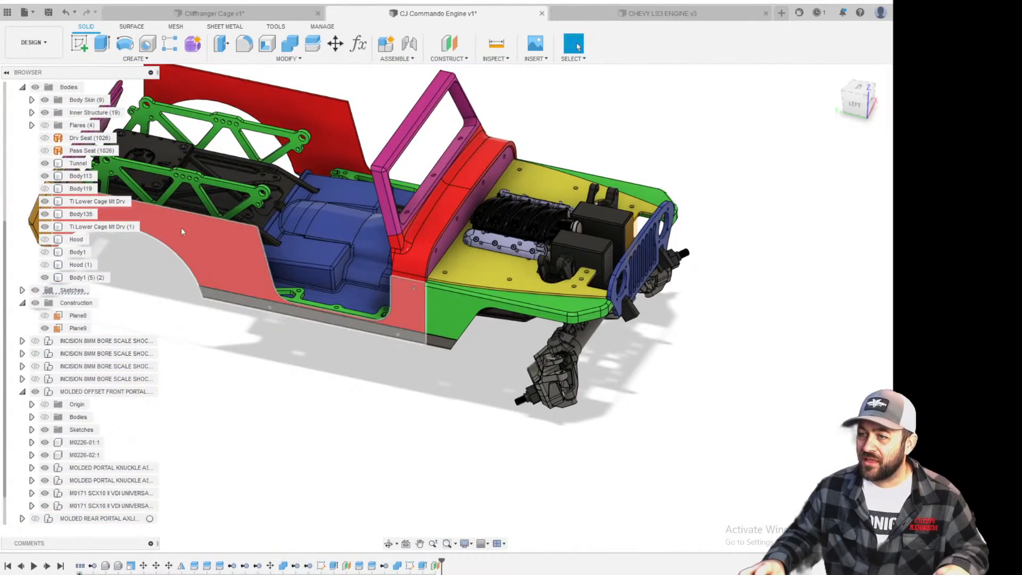
pyautogui.scroll(5, 593, 190)
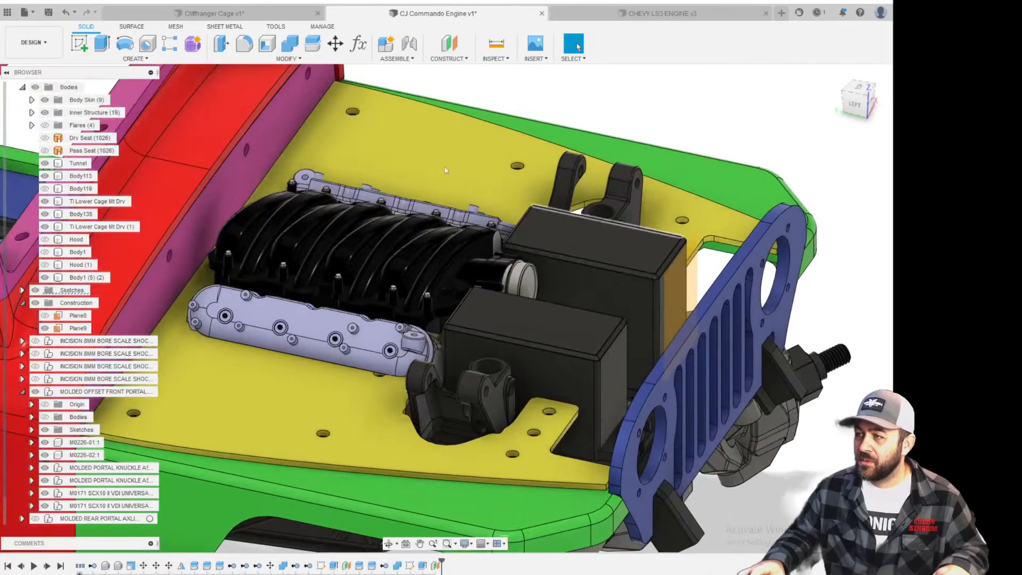
pyautogui.click(73, 49)
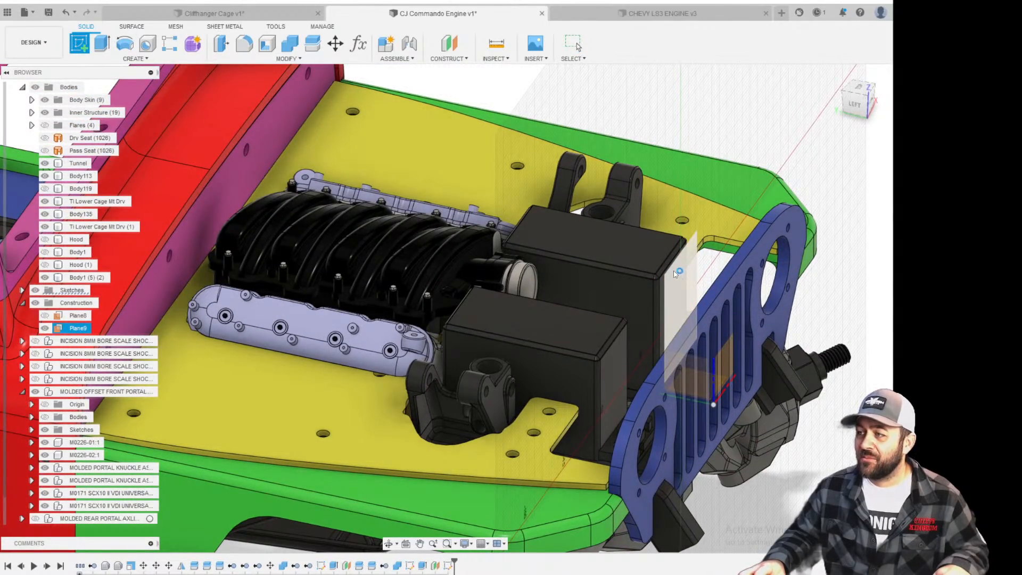
pyautogui.click(674, 273)
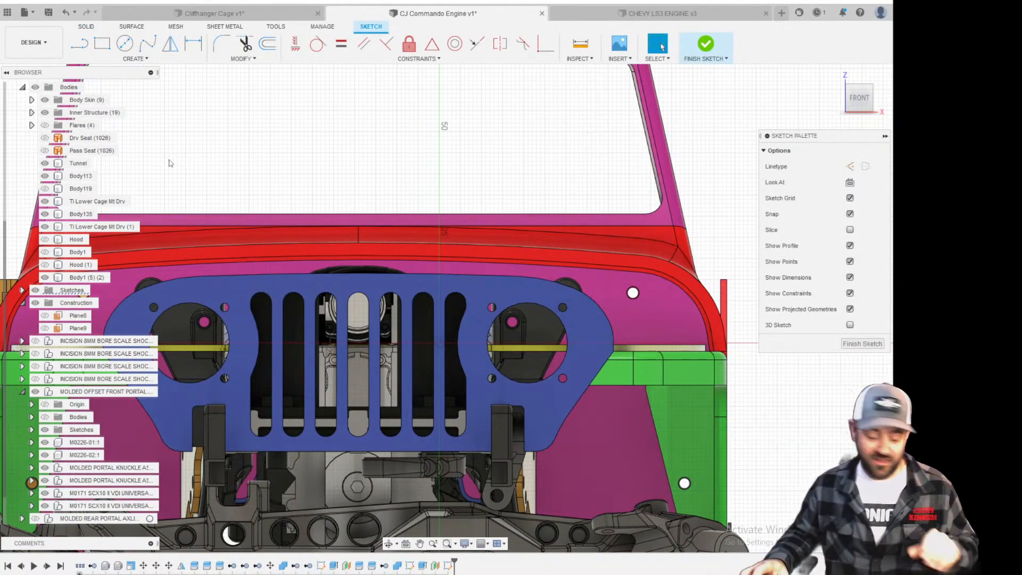
# Sketch a two-point rectangle behind the grille, between the headlight openings, enclosing all seven grille slots.
pyautogui.scroll(4, 416, 315)
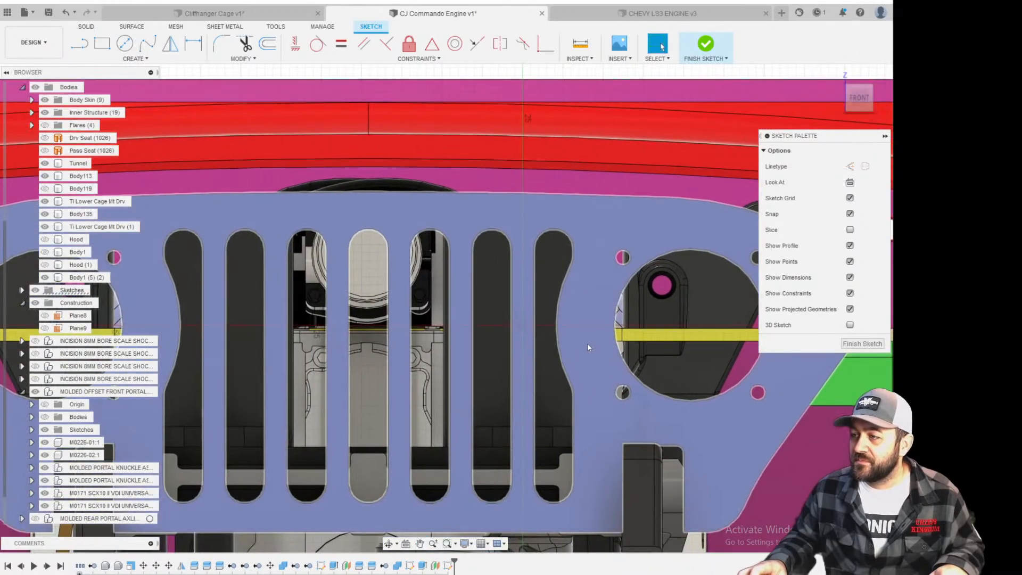
pyautogui.scroll(4, 293, 296)
pyautogui.scroll(-2, 292, 295)
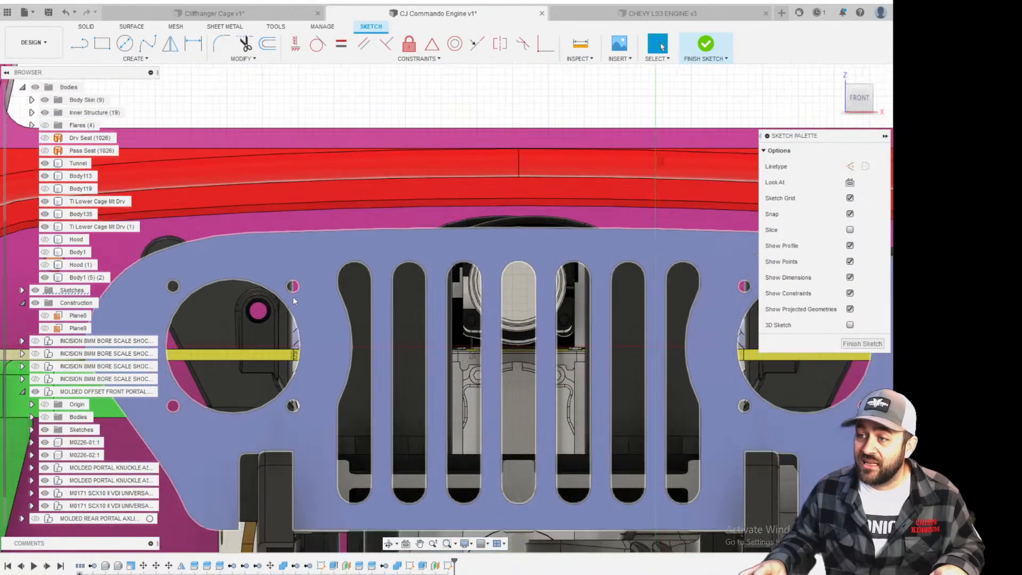
pyautogui.scroll(-5, 185, 279)
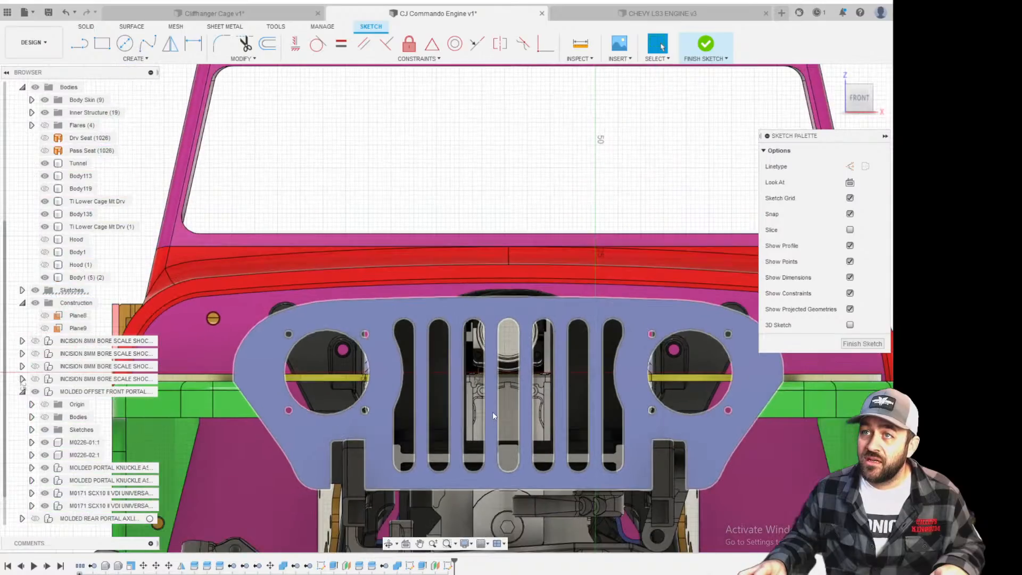
pyautogui.moveTo(493, 435); pyautogui.dragTo(444, 384, button='middle')
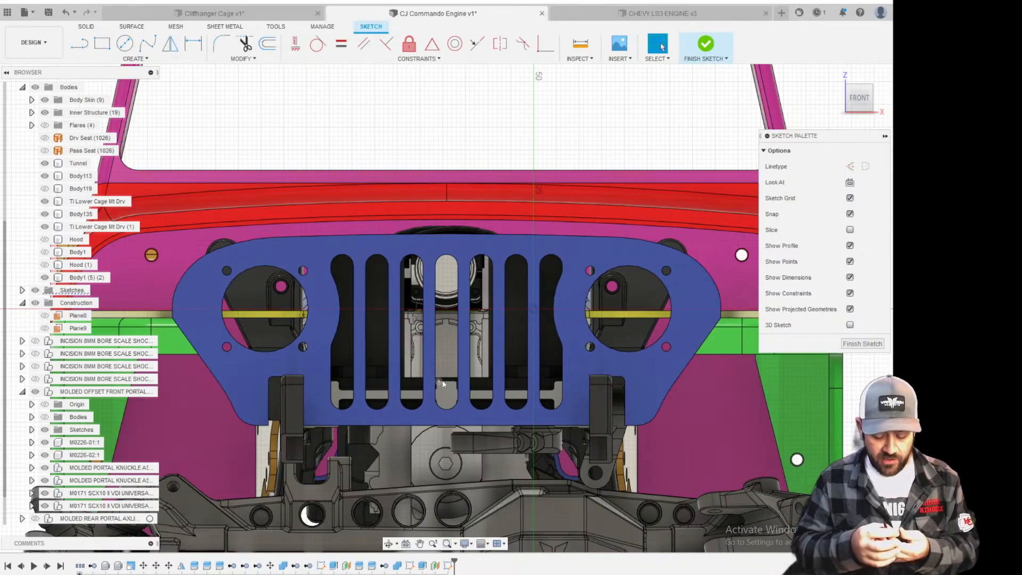
pyautogui.scroll(5, 316, 260)
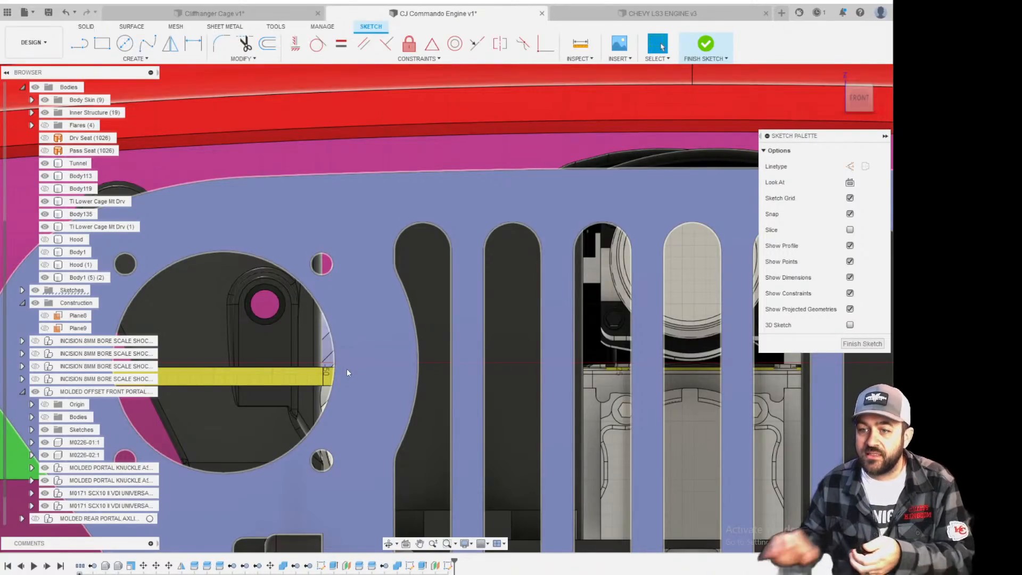
pyautogui.click(346, 368)
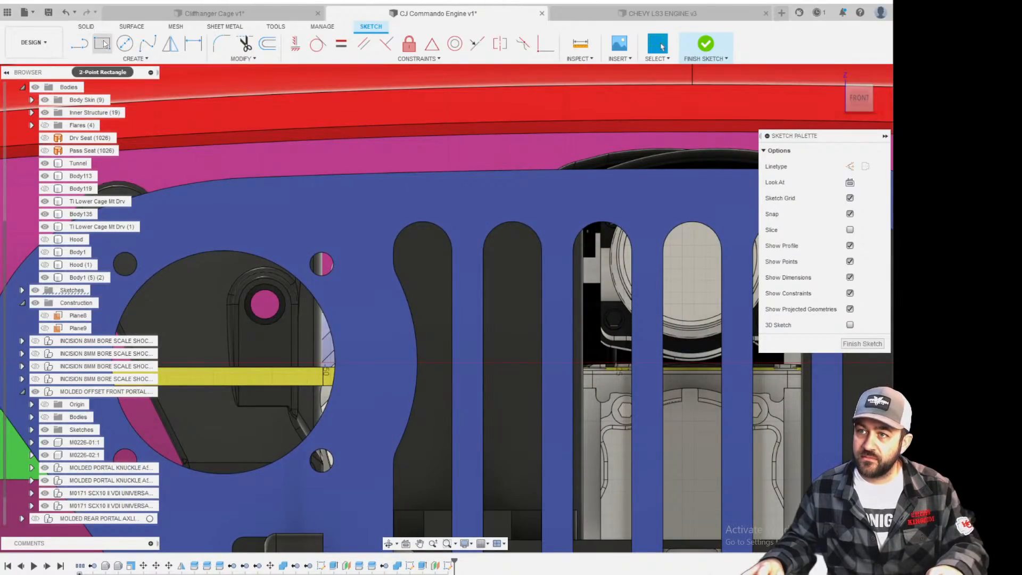
pyautogui.press('r')
pyautogui.scroll(-3, 276, 355)
pyautogui.moveTo(321, 383); pyautogui.dragTo(270, 305, button='middle')
pyautogui.click(273, 179)
pyautogui.moveTo(471, 398); pyautogui.dragTo(374, 354, button='middle')
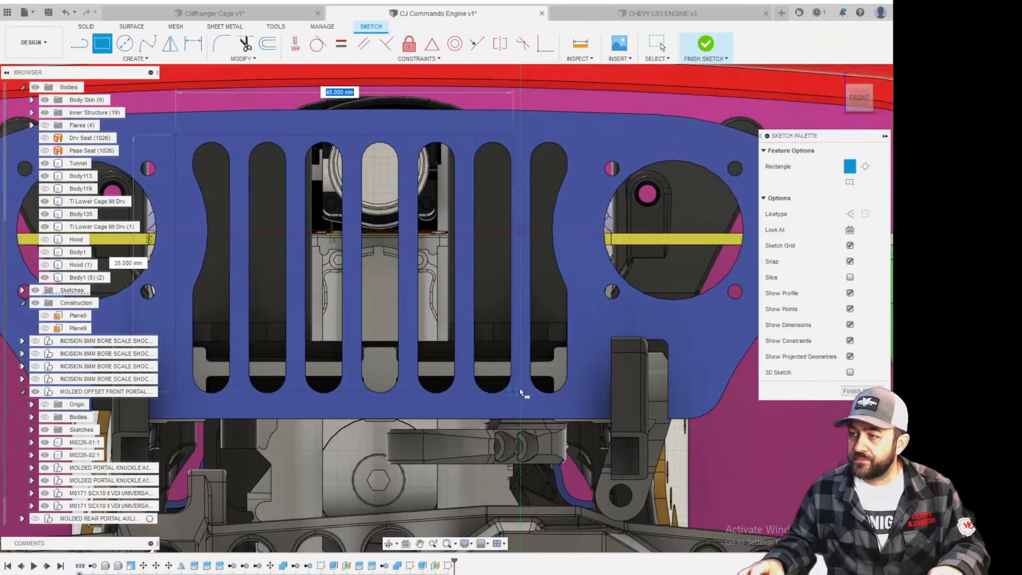
pyautogui.click(583, 403)
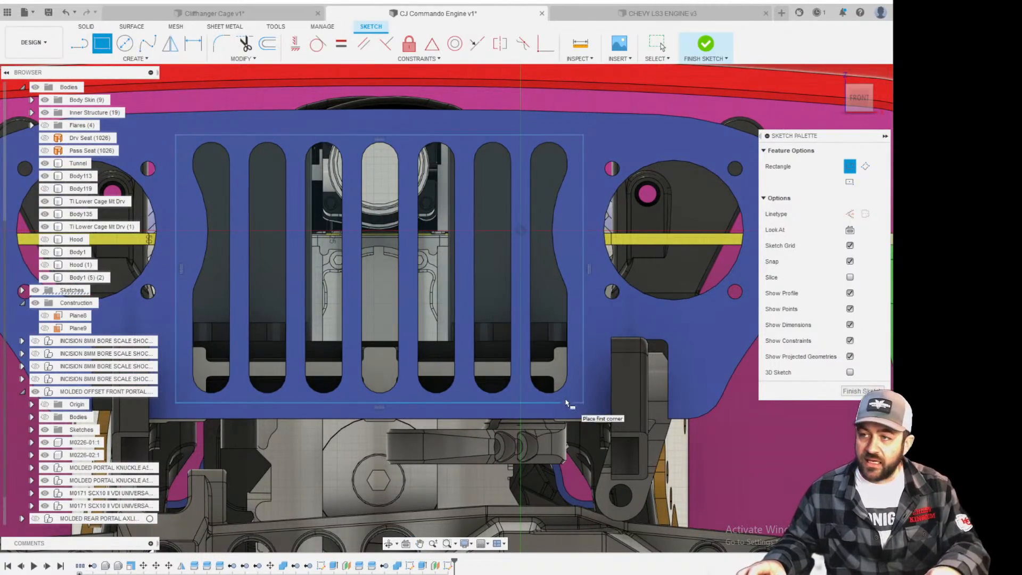
# Raise the rectangle's lower corner towards the top of the chassis mounting block between the grille and the black box.
pyautogui.scroll(-3, 507, 269)
pyautogui.keyDown('shift'); pyautogui.moveTo(497, 269); pyautogui.dragTo(500, 212, button='middle'); pyautogui.keyUp('shift')
pyautogui.scroll(3, 501, 212)
pyautogui.moveTo(554, 368)
pyautogui.keyDown('shift'); pyautogui.mouseDown(button='middle')
pyautogui.moveTo(518, 351)
pyautogui.moveTo(520, 362)
pyautogui.mouseUp(button='middle'); pyautogui.keyUp('shift')
pyautogui.scroll(3, 521, 374)
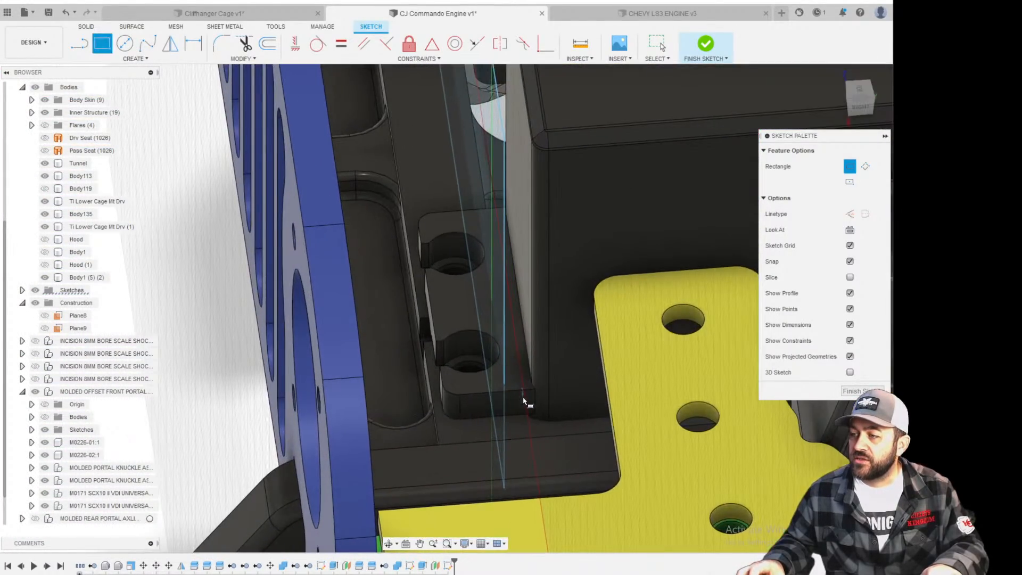
pyautogui.scroll(-2, 533, 439)
pyautogui.scroll(2, 527, 452)
pyautogui.press('Escape')
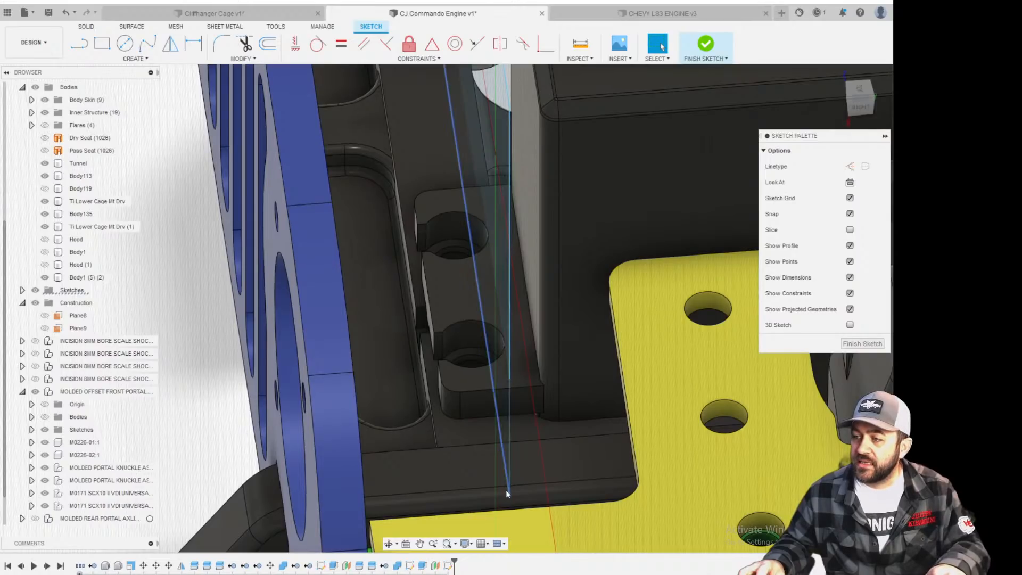
pyautogui.moveTo(509, 493)
pyautogui.mouseDown()
pyautogui.moveTo(517, 378)
pyautogui.moveTo(507, 357)
pyautogui.mouseUp()
# Project the top face of the chassis mounting block with the two counterbored holes into the sketch.
pyautogui.scroll(-3, 507, 357)
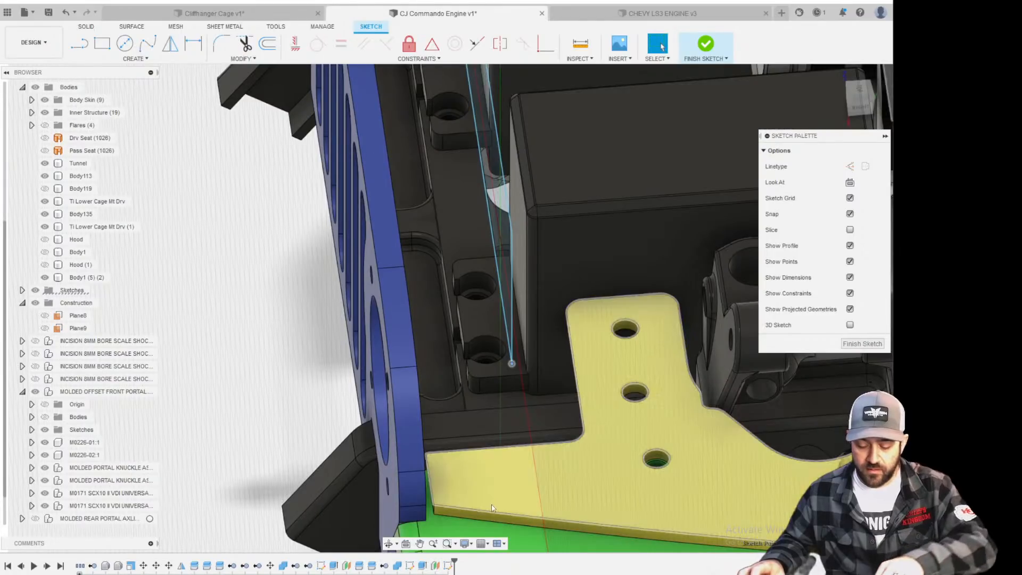
pyautogui.scroll(3, 479, 373)
pyautogui.scroll(4, 467, 320)
pyautogui.press('p')
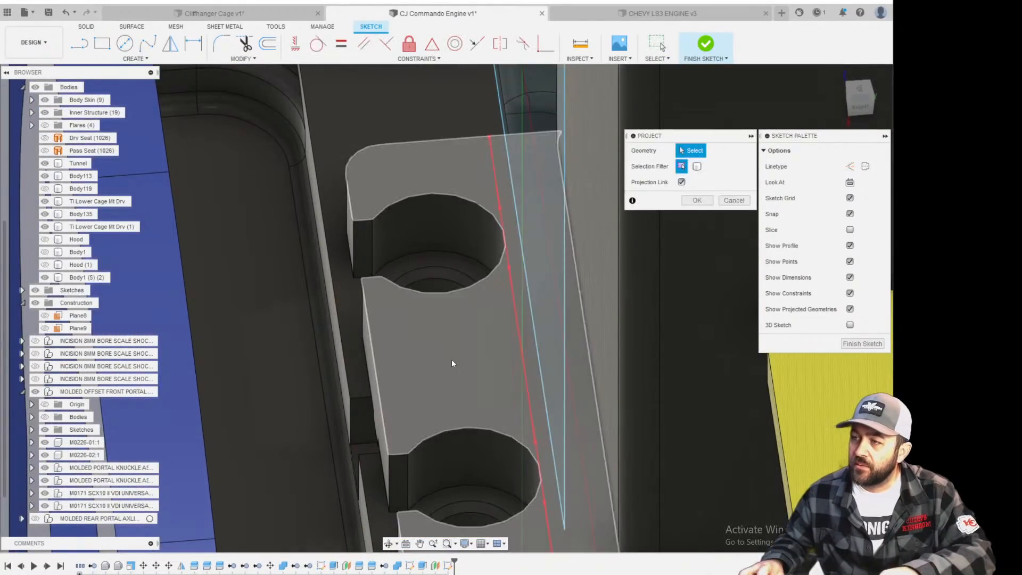
pyautogui.click(451, 359)
pyautogui.press('Return')
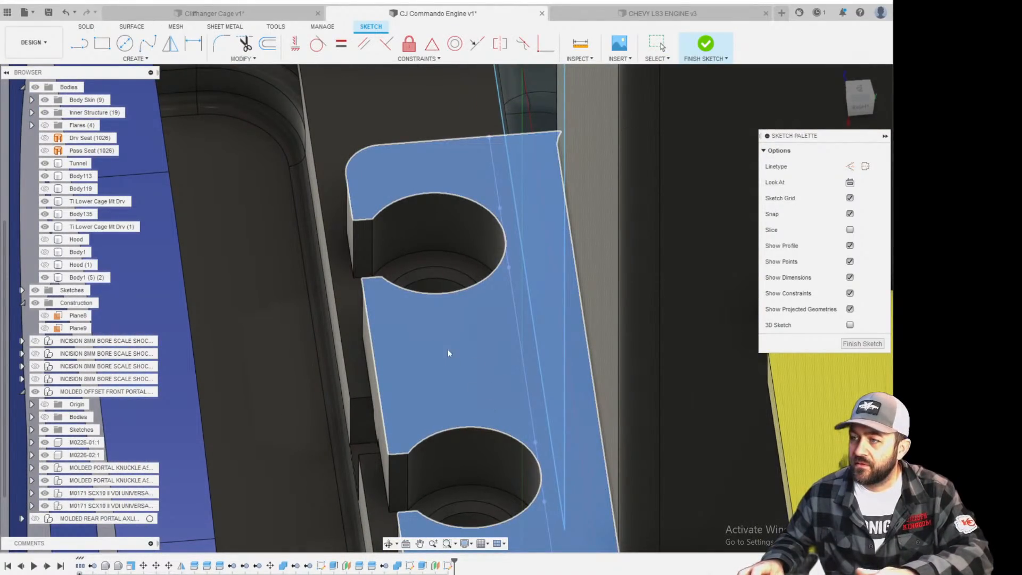
# Dimension the rectangle's lower edge 3 mm above the projected top face of the chassis mounting block.
pyautogui.scroll(-5, 462, 315)
pyautogui.moveTo(467, 360)
pyautogui.keyDown('shift'); pyautogui.mouseDown(button='middle')
pyautogui.moveTo(453, 261)
pyautogui.moveTo(466, 250)
pyautogui.mouseUp(button='middle'); pyautogui.keyUp('shift')
pyautogui.keyDown('shift'); pyautogui.moveTo(432, 299); pyautogui.dragTo(323, 350, button='middle'); pyautogui.keyUp('shift')
pyautogui.scroll(8, 479, 368)
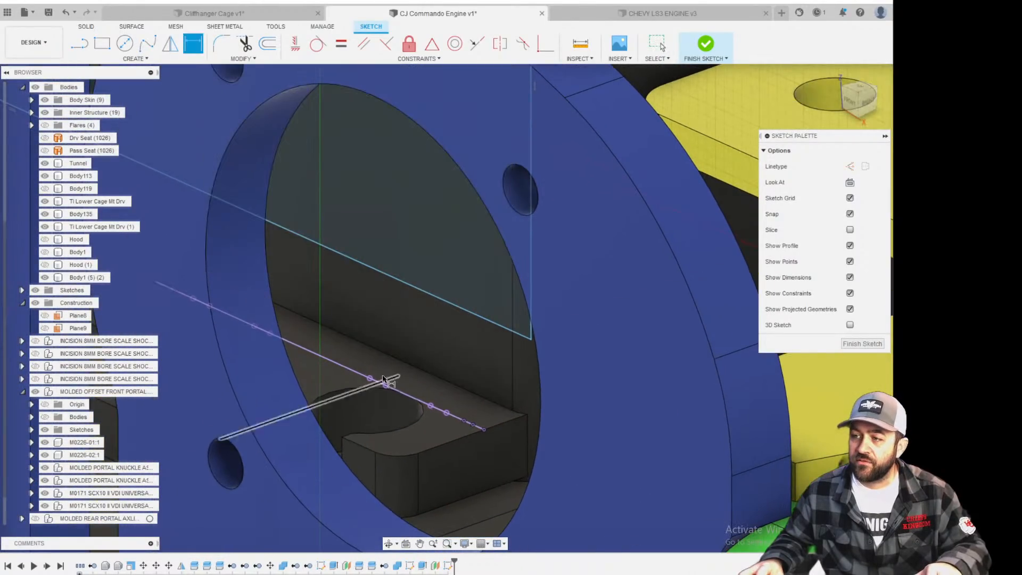
pyautogui.press('d')
pyautogui.click(358, 371)
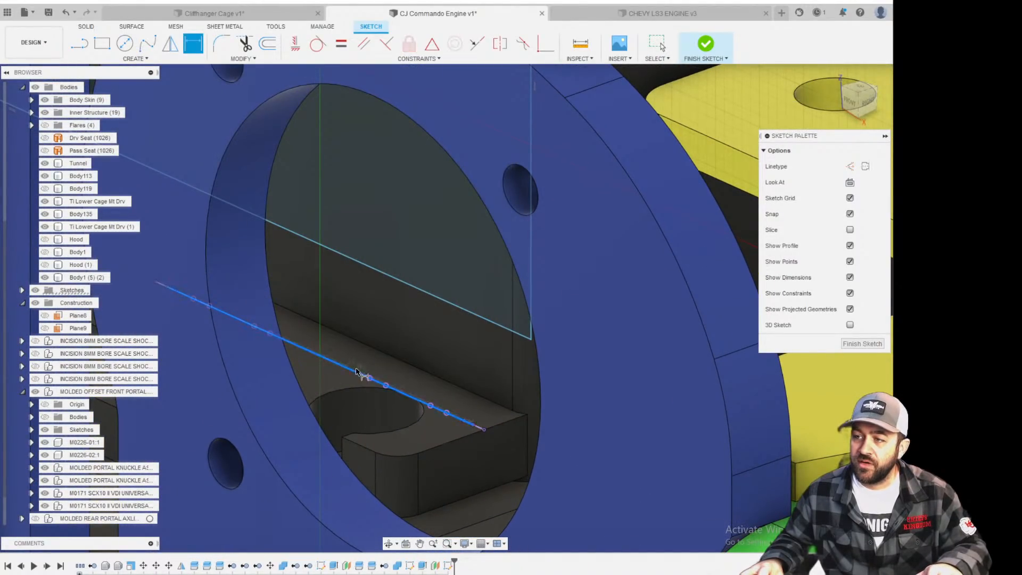
pyautogui.click(378, 277)
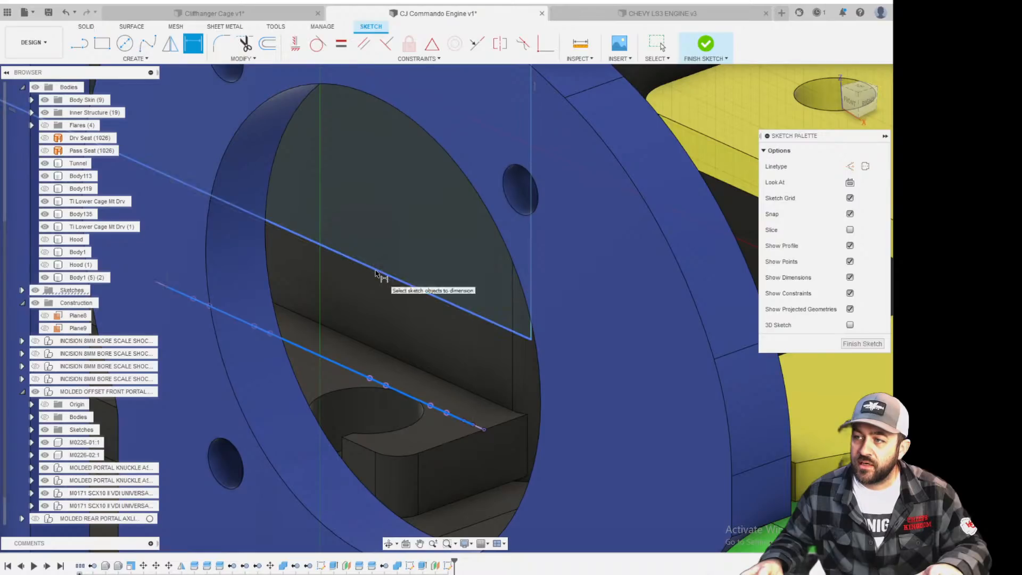
pyautogui.click(434, 369)
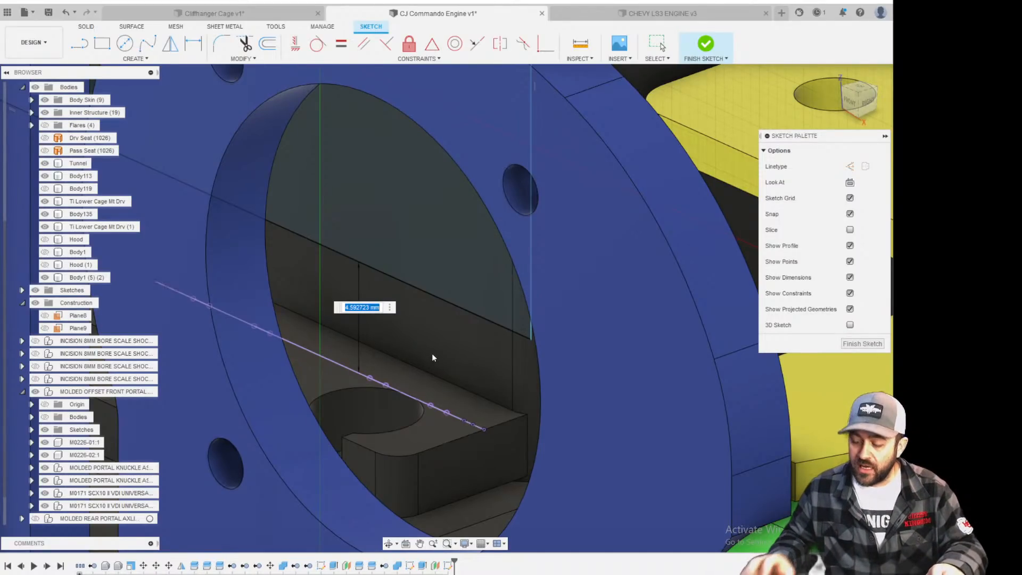
pyautogui.write('3')
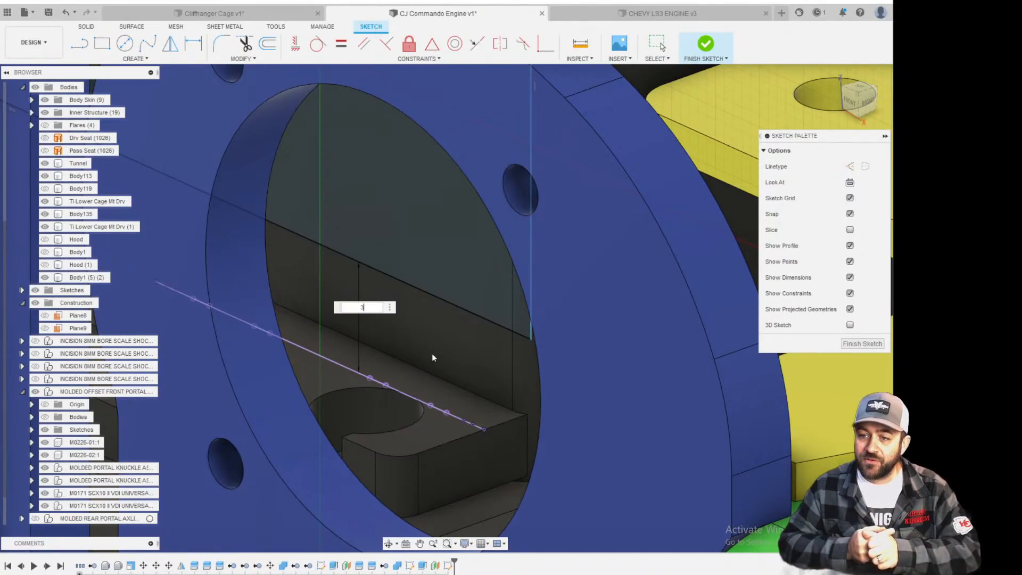
pyautogui.press('Return')
# Examine the rectangle's height and side edges against the grille slots and headlight openings, including in the straight front view.
pyautogui.scroll(-10, 426, 349)
pyautogui.press('d')
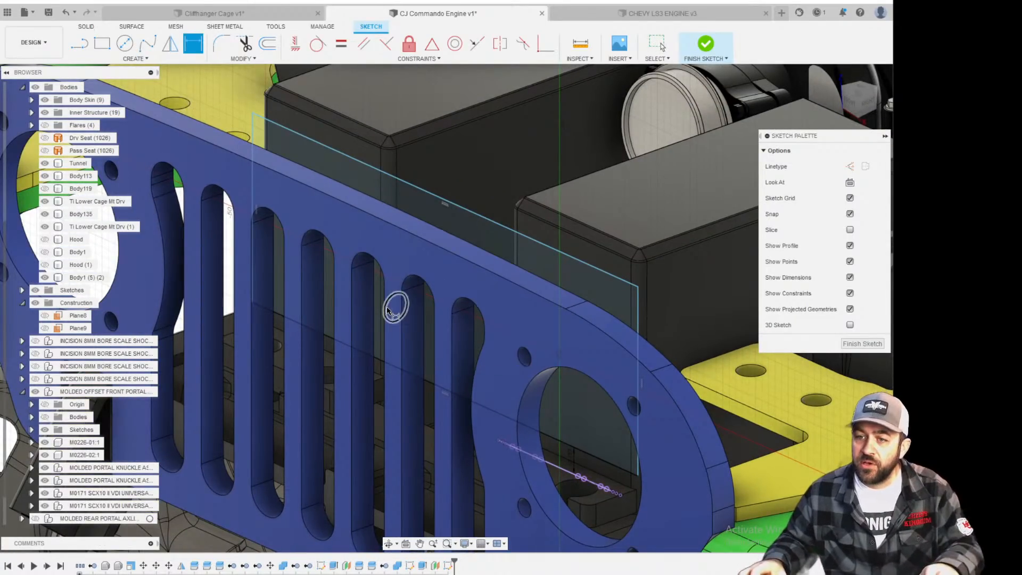
pyautogui.scroll(-3, 392, 299)
pyautogui.scroll(5, 498, 314)
pyautogui.scroll(-3, 498, 314)
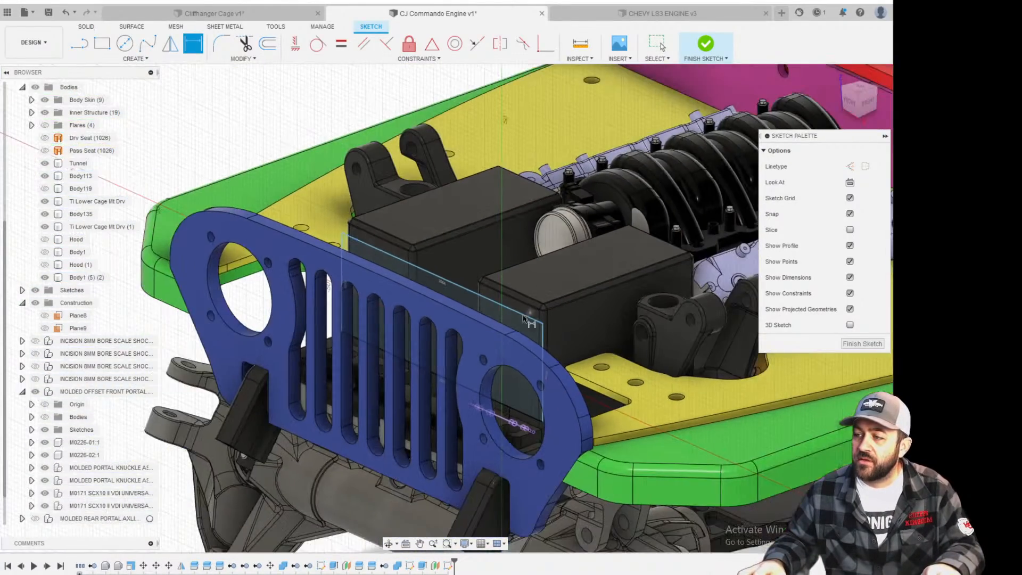
pyautogui.keyDown('shift'); pyautogui.moveTo(498, 319); pyautogui.dragTo(509, 377, button='middle'); pyautogui.keyUp('shift')
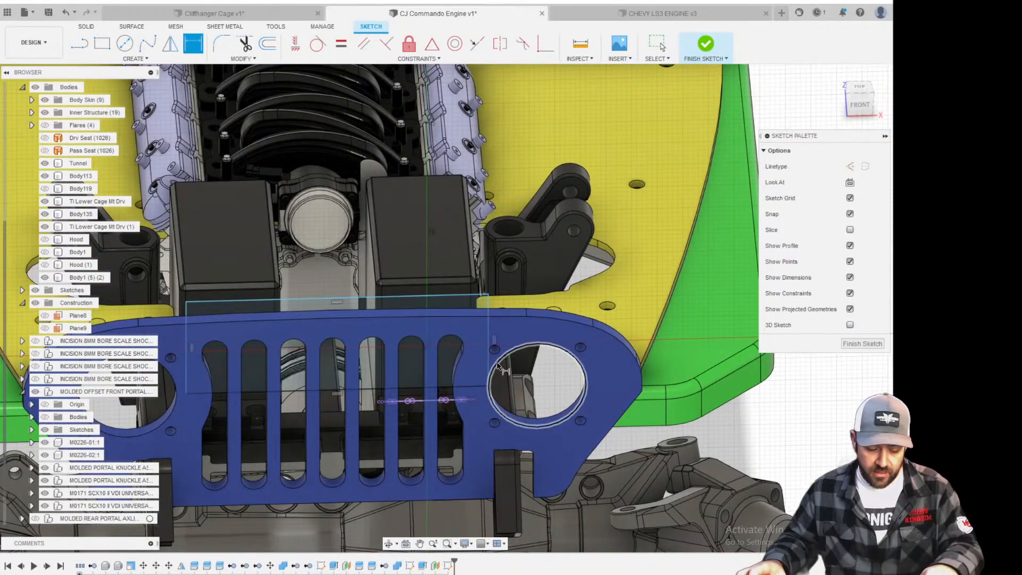
pyautogui.scroll(2, 412, 270)
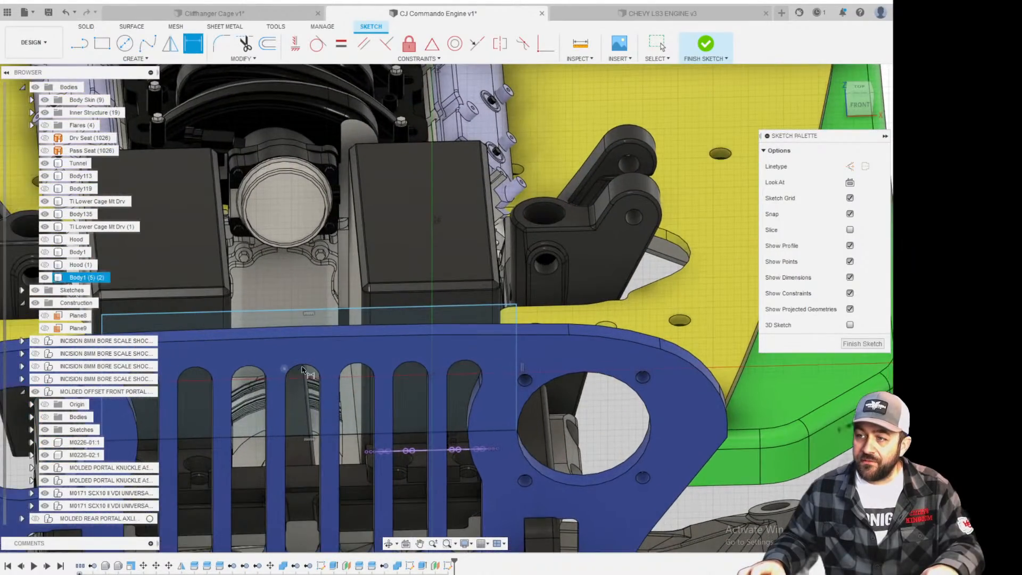
pyautogui.scroll(2, 381, 330)
pyautogui.moveTo(381, 330); pyautogui.dragTo(430, 324, button='middle')
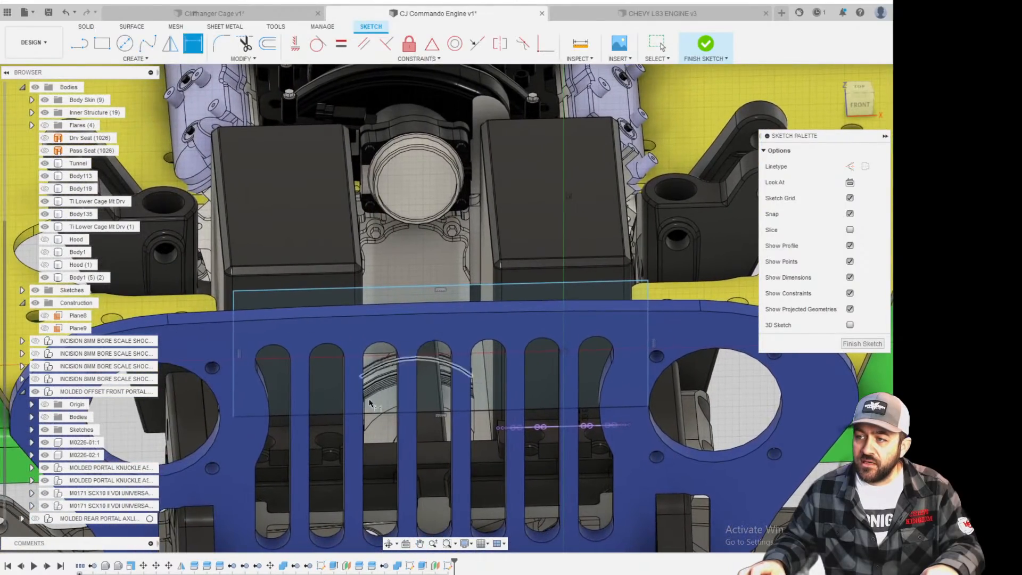
pyautogui.press('d')
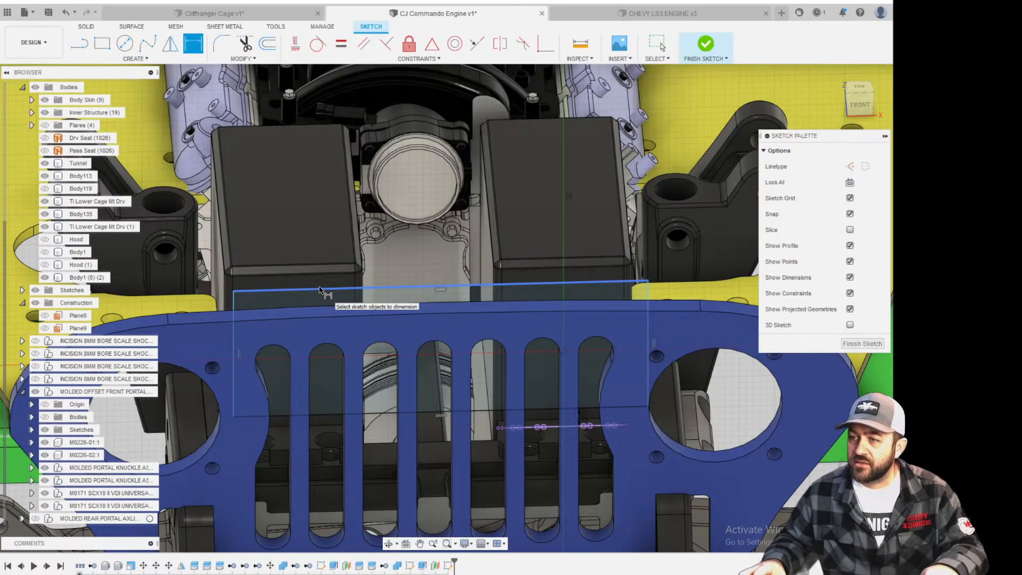
pyautogui.click(858, 104)
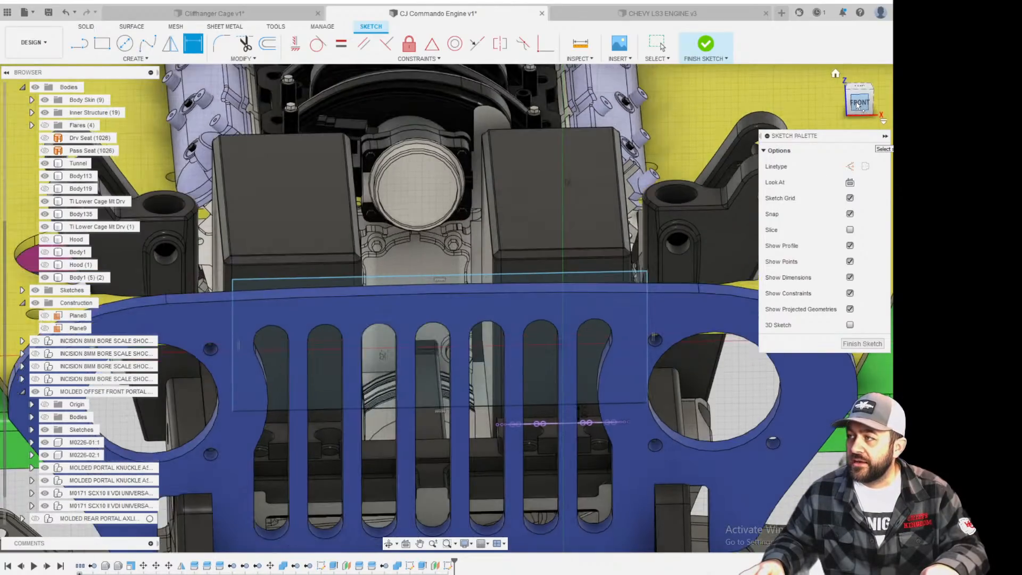
pyautogui.scroll(1, 672, 308)
pyautogui.scroll(-2, 598, 310)
pyautogui.scroll(2, 539, 271)
pyautogui.scroll(-1, 232, 317)
pyautogui.scroll(-1, 126, 279)
pyautogui.scroll(-4, 245, 333)
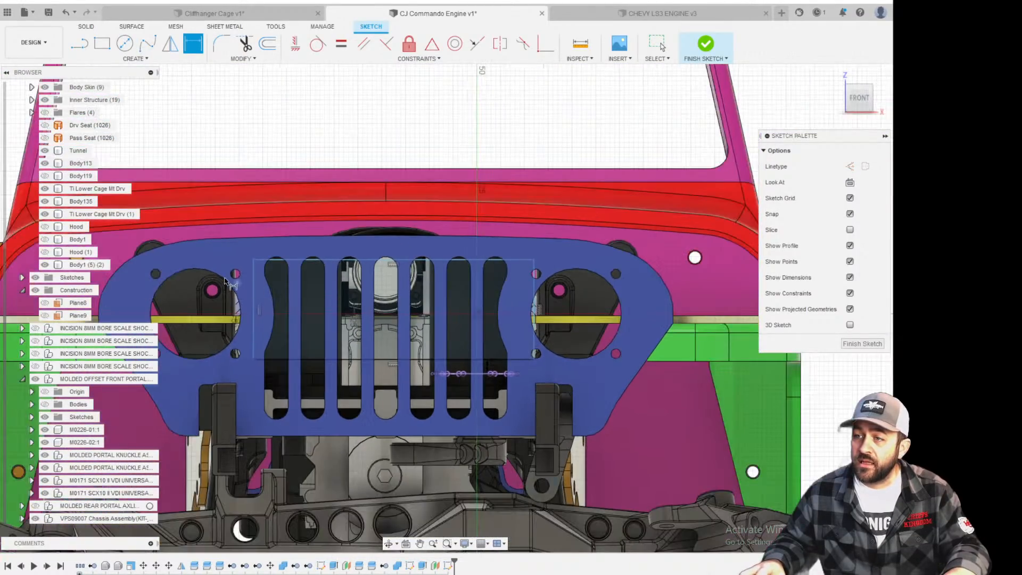
pyautogui.scroll(5, 225, 282)
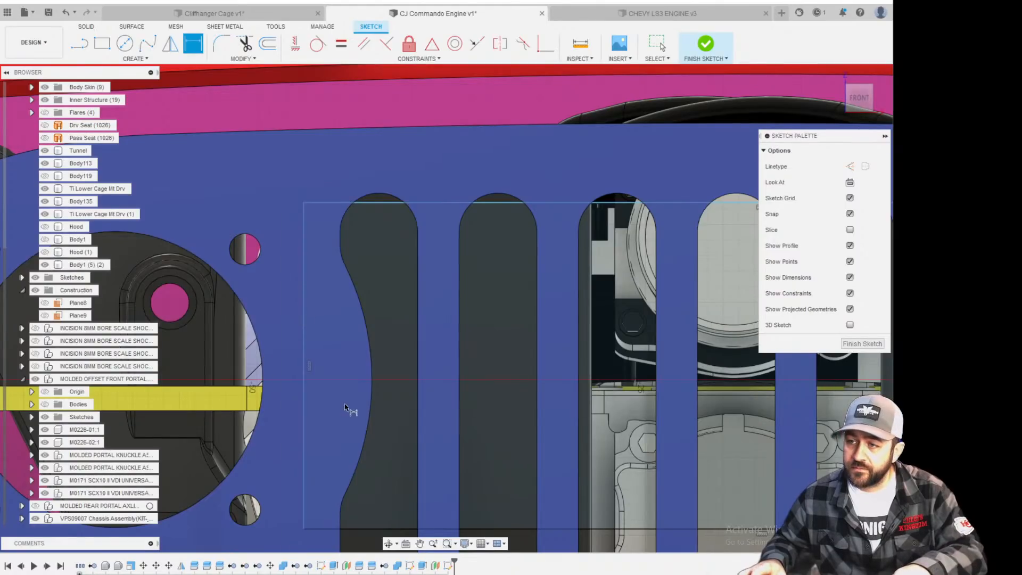
pyautogui.scroll(-3, 383, 356)
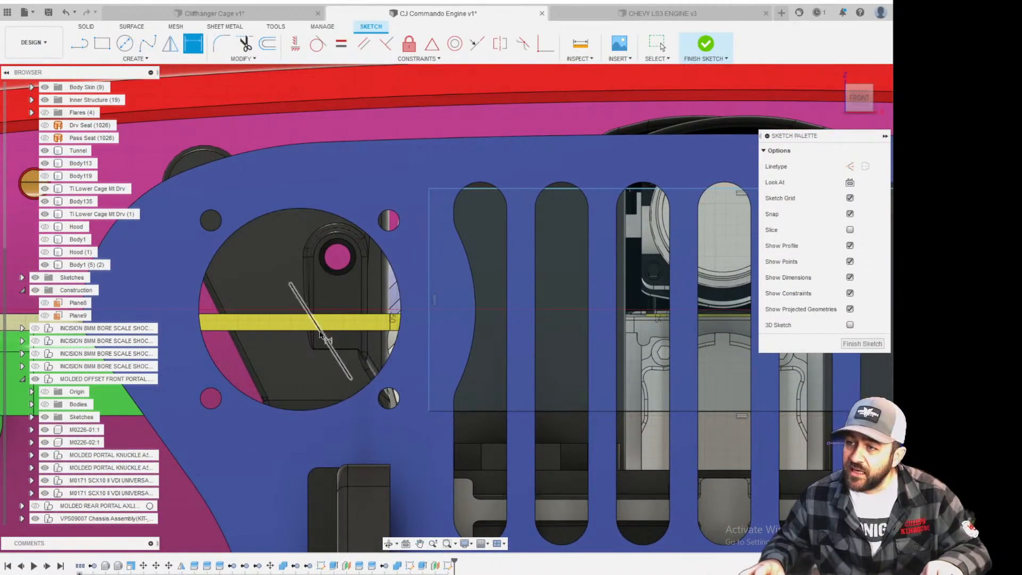
# Project the circular edges of both headlight openings in the grille into the sketch.
pyautogui.press('c')
pyautogui.press('p')
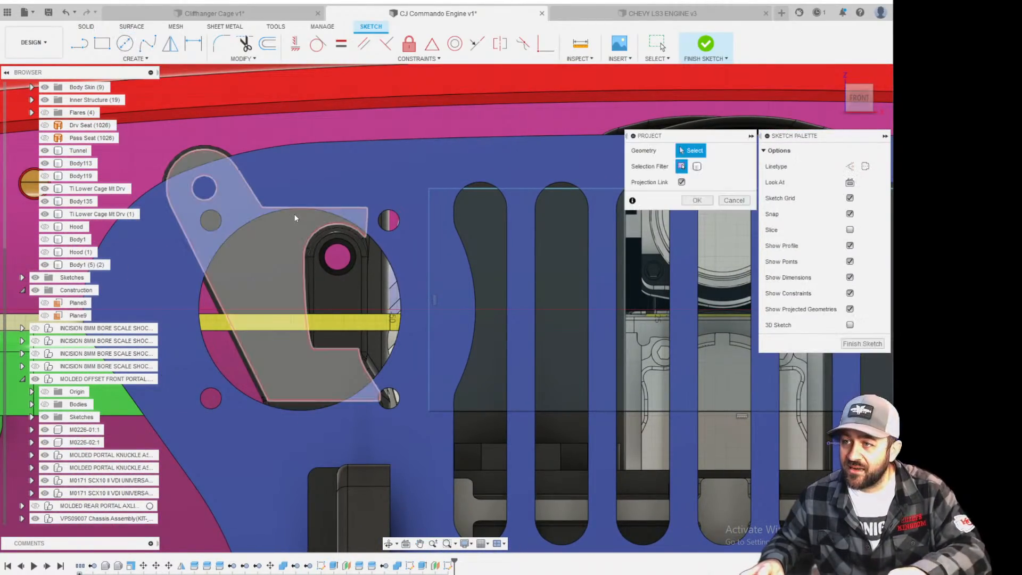
pyautogui.scroll(-2, 245, 229)
pyautogui.click(237, 232)
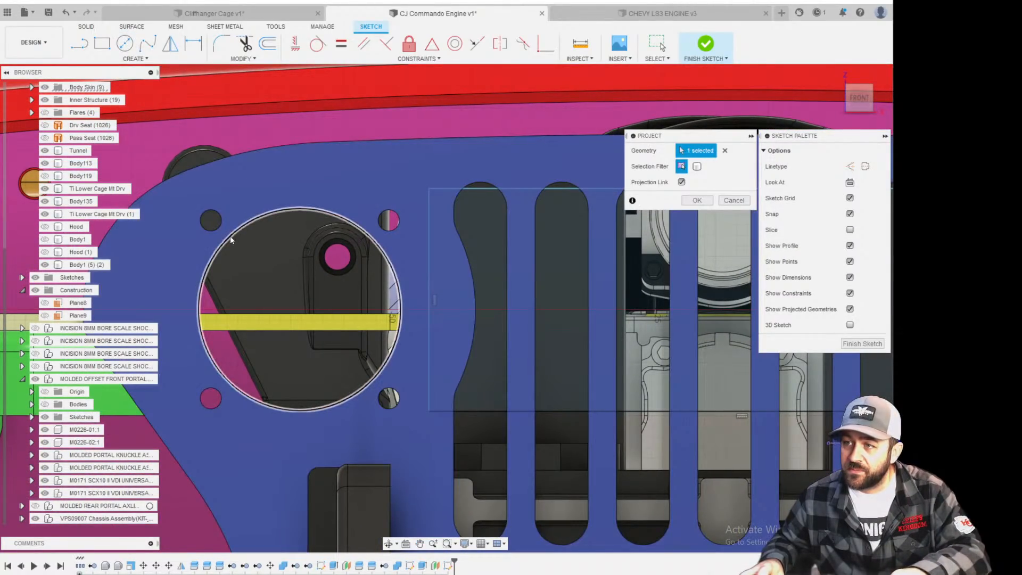
pyautogui.scroll(-2, 236, 232)
pyautogui.scroll(-3, 329, 384)
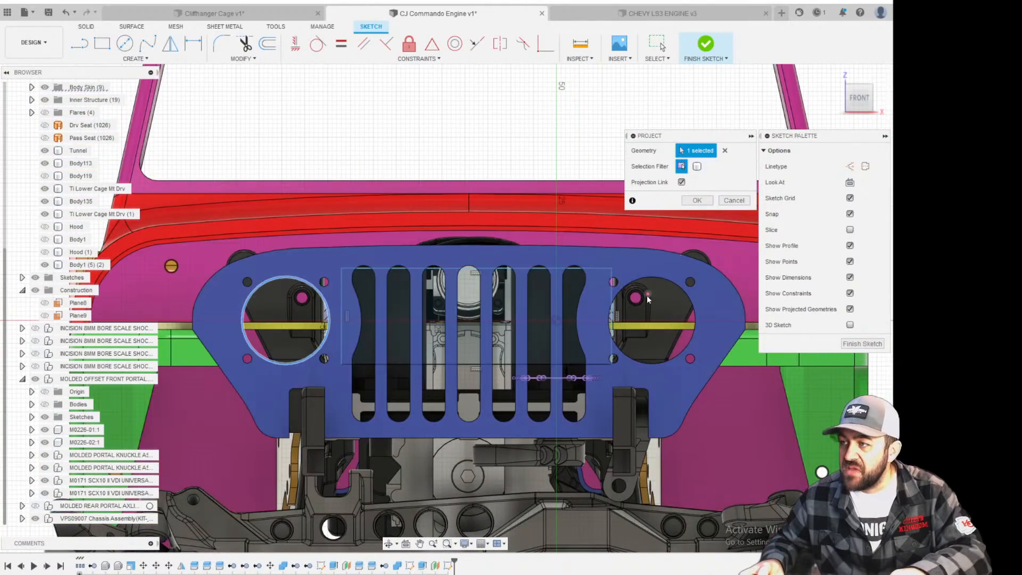
pyautogui.click(647, 278)
pyautogui.press('Return')
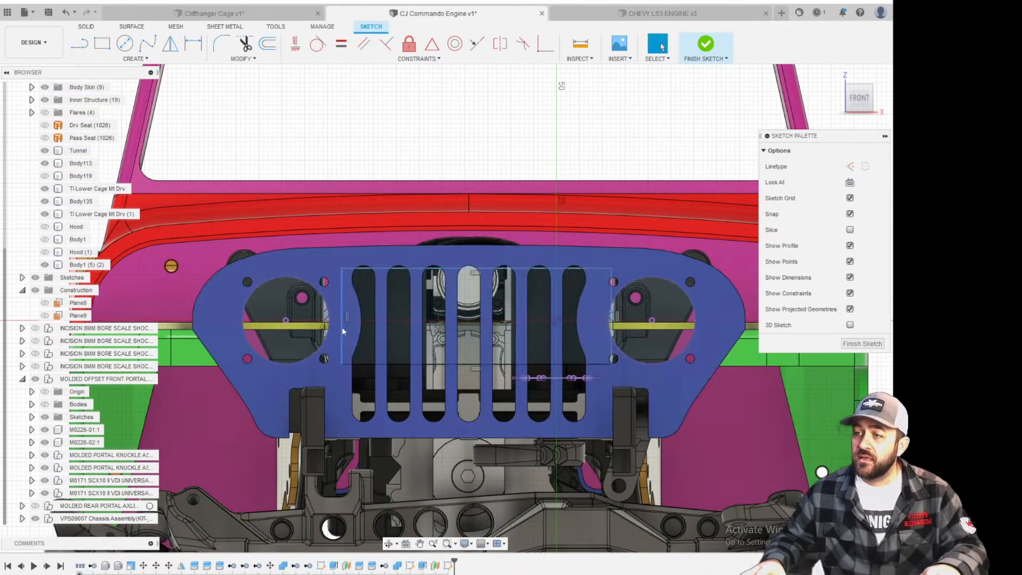
# Dimension the rectangle's left side edge, seen from the front, 14 mm from the centre of the adjacent headlight opening.
pyautogui.scroll(5, 342, 327)
pyautogui.scroll(-2, 324, 342)
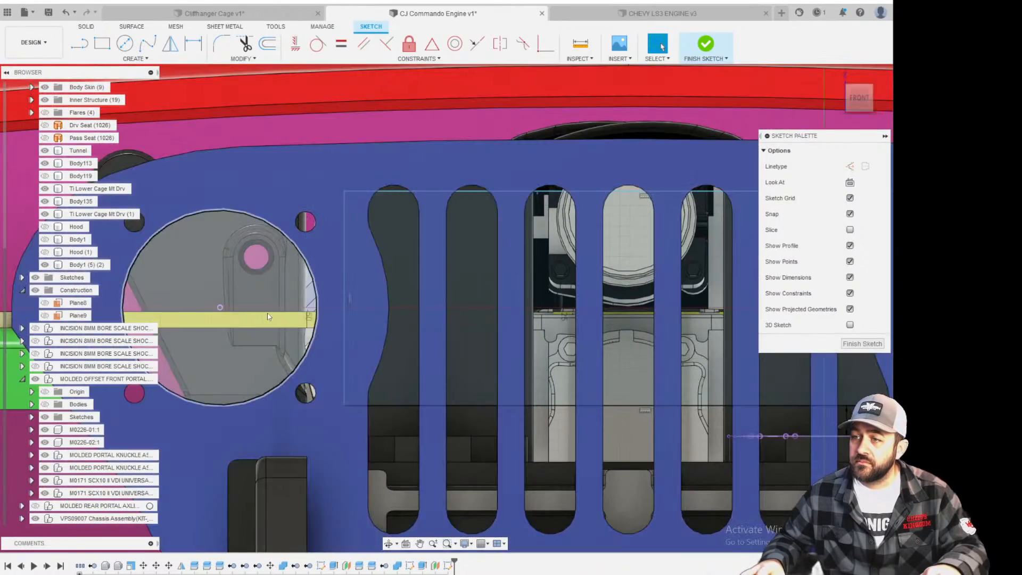
pyautogui.press('d')
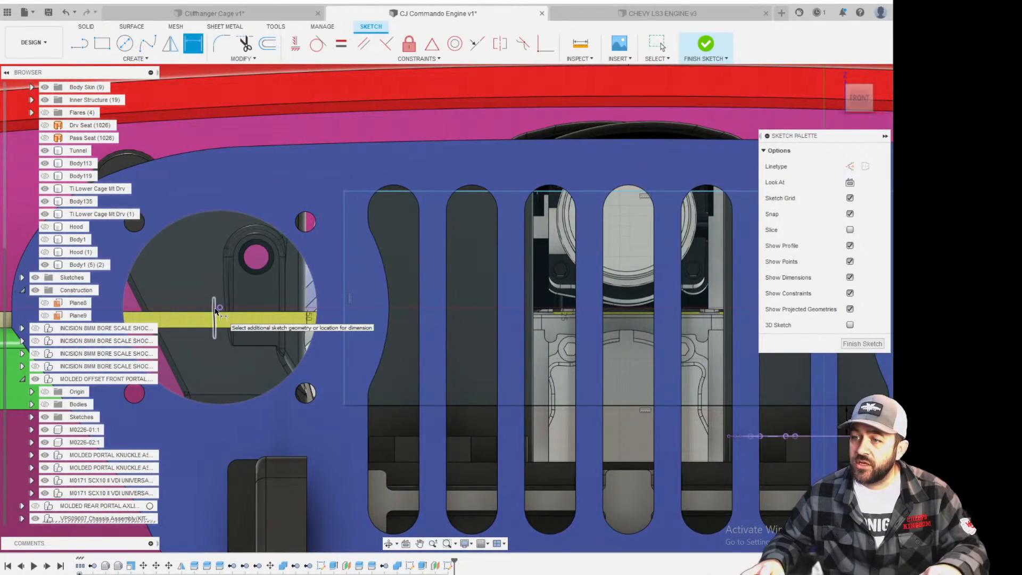
pyautogui.press('Escape')
pyautogui.scroll(-5, 298, 335)
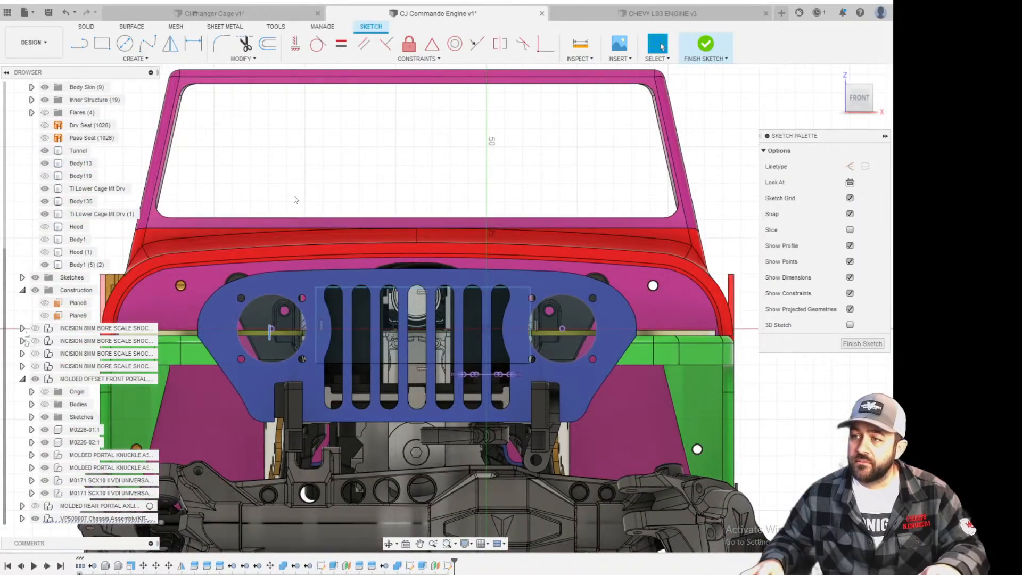
pyautogui.press('d')
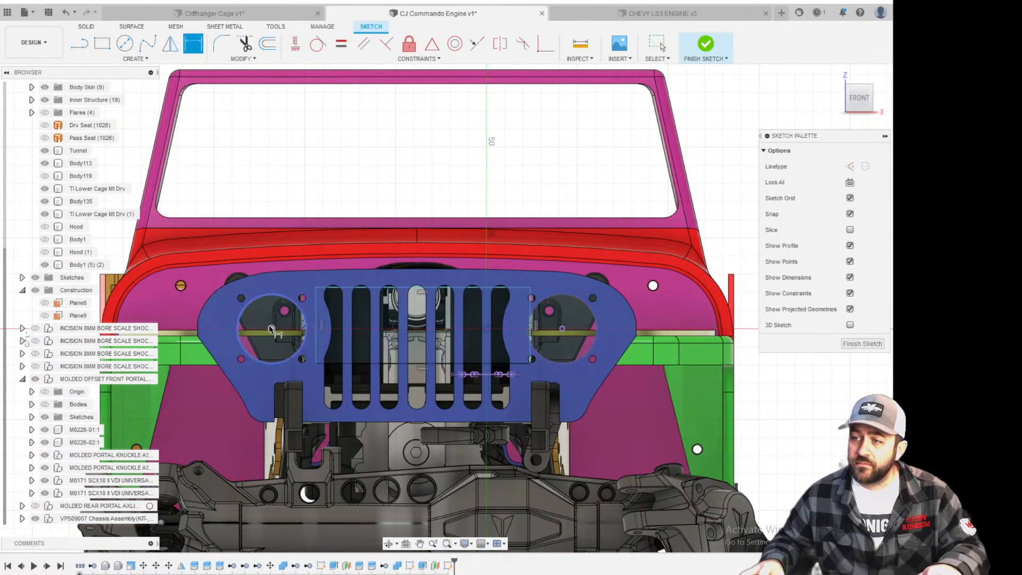
pyautogui.click(316, 306)
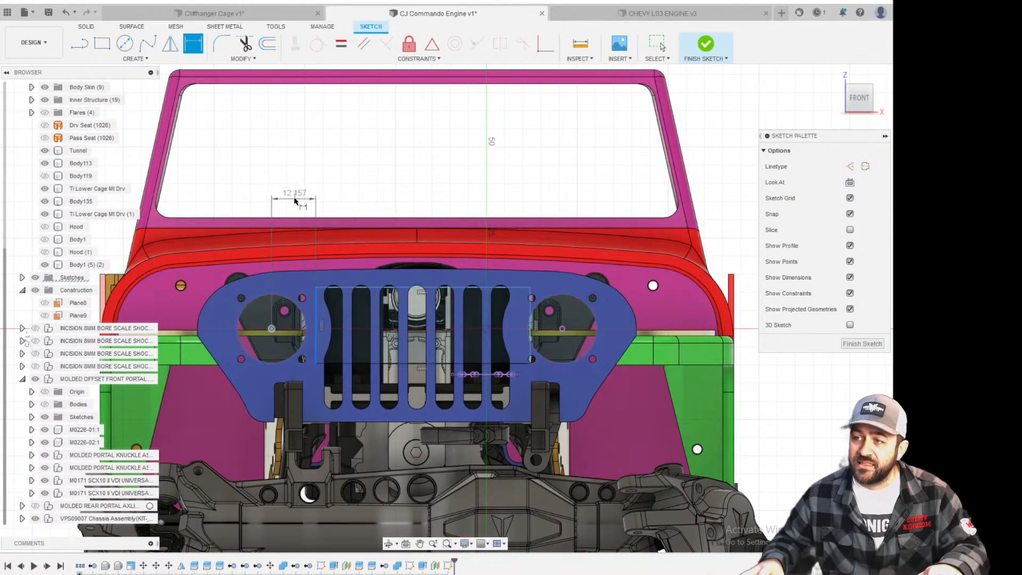
pyautogui.click(294, 200)
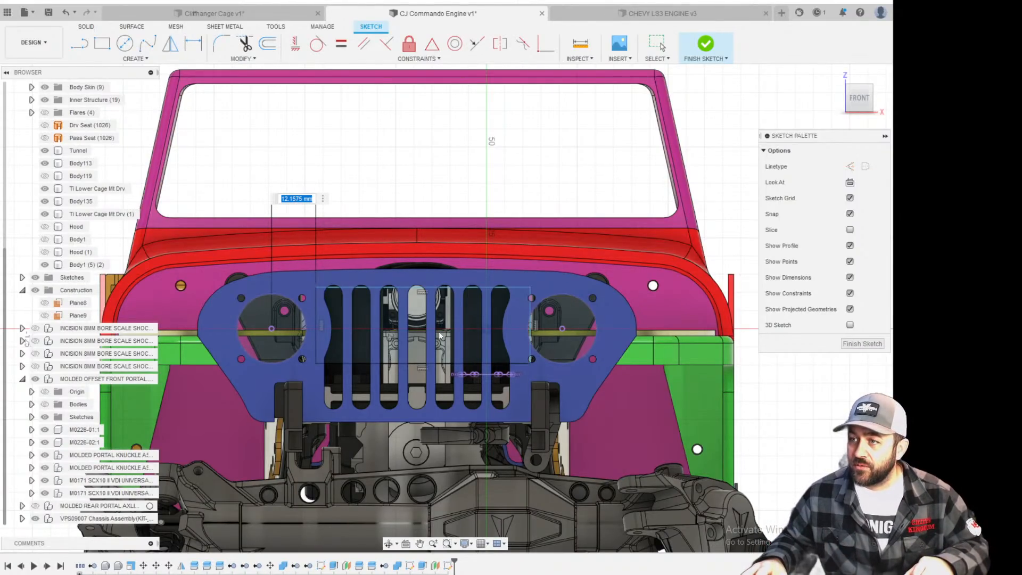
pyautogui.scroll(5, 446, 334)
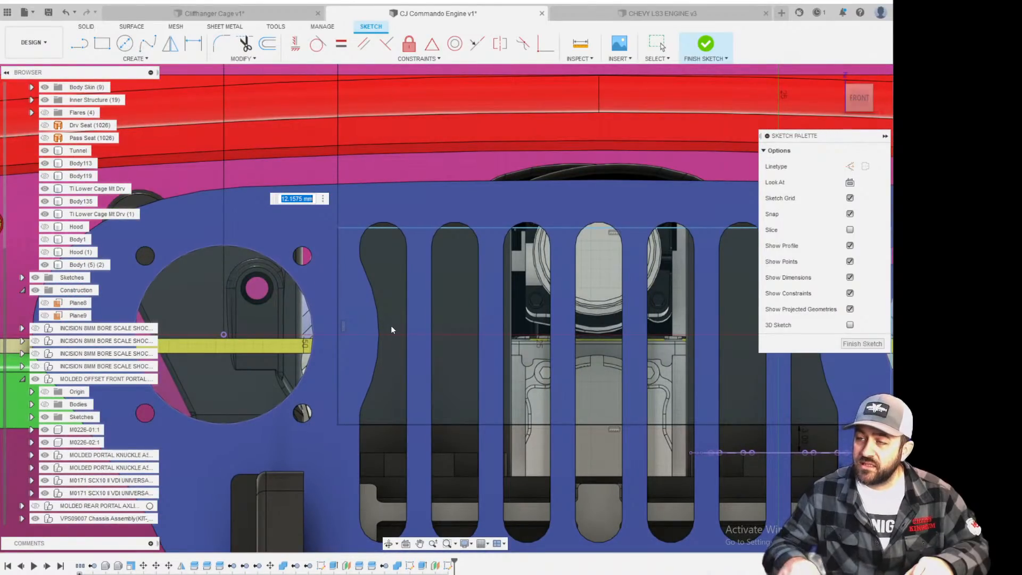
pyautogui.write('14')
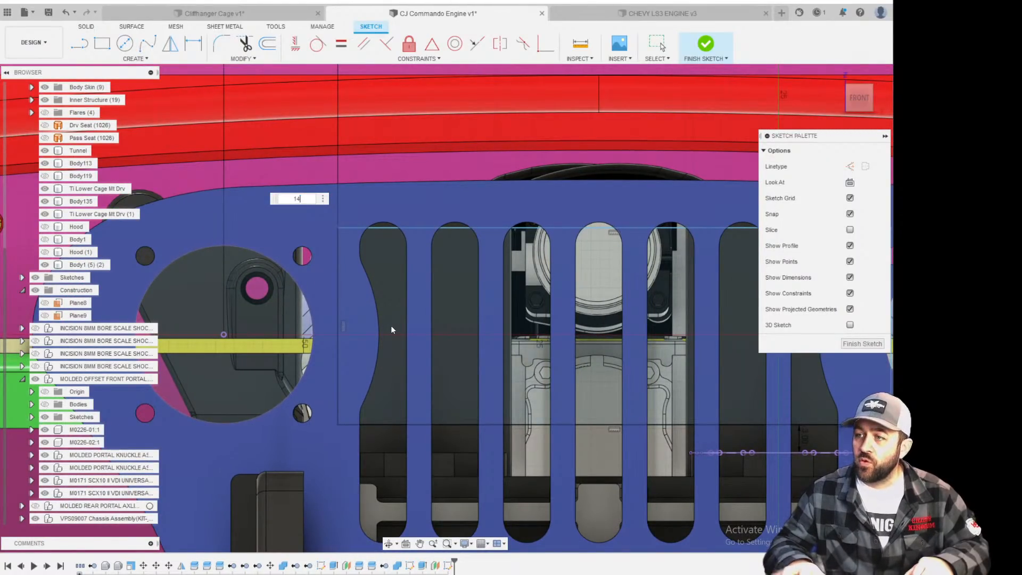
pyautogui.press('Return')
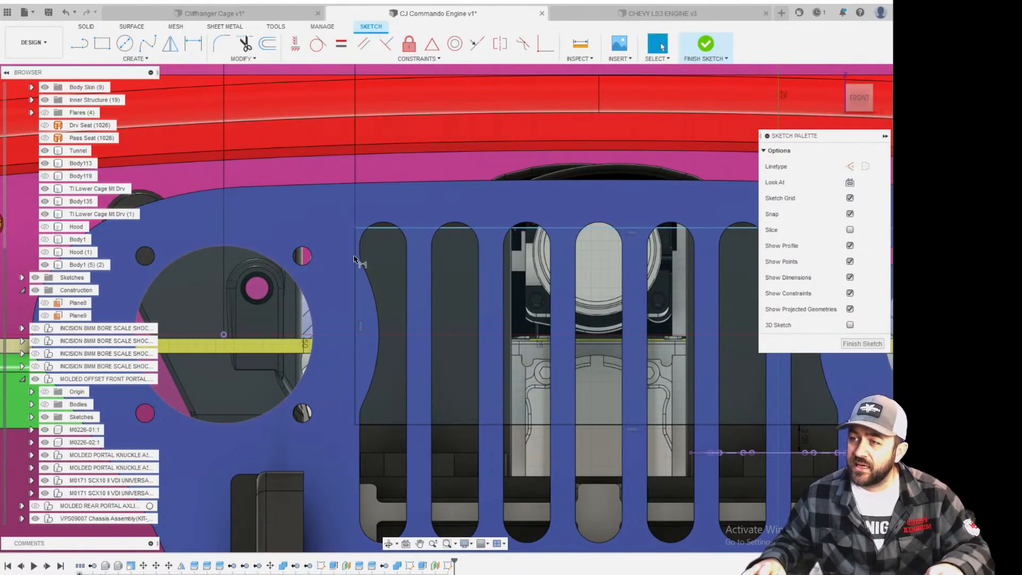
# Dimension the rectangle's right side edge, seen from the front, 14 mm from the centre of the other headlight opening.
pyautogui.press('d')
pyautogui.scroll(-4, 357, 425)
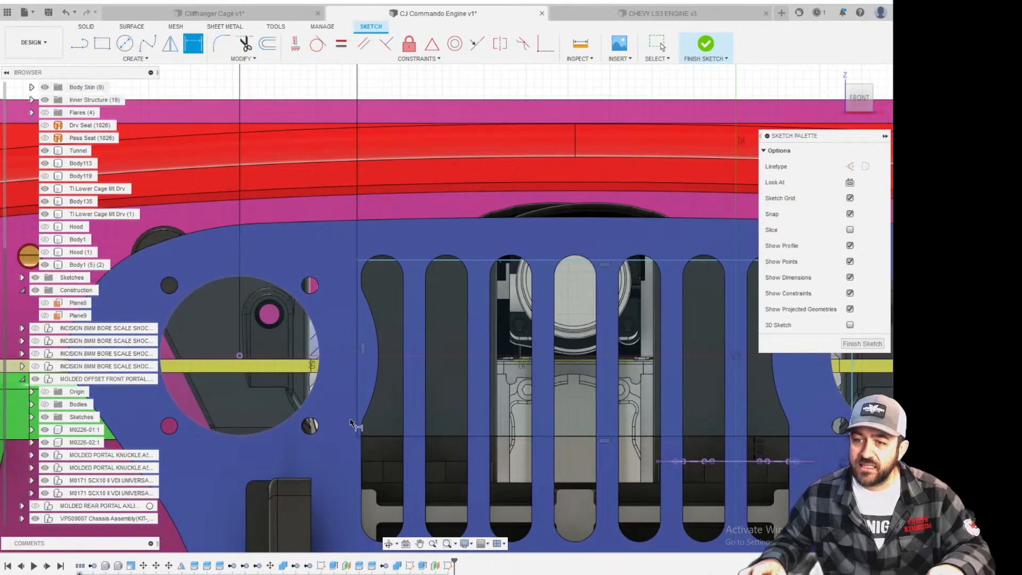
pyautogui.scroll(6, 557, 341)
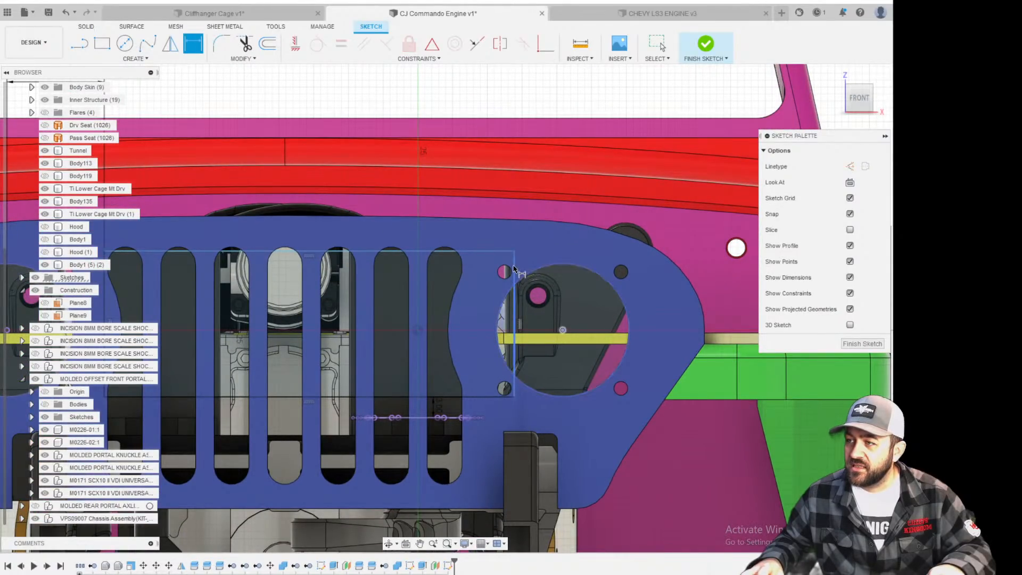
pyautogui.click(521, 248)
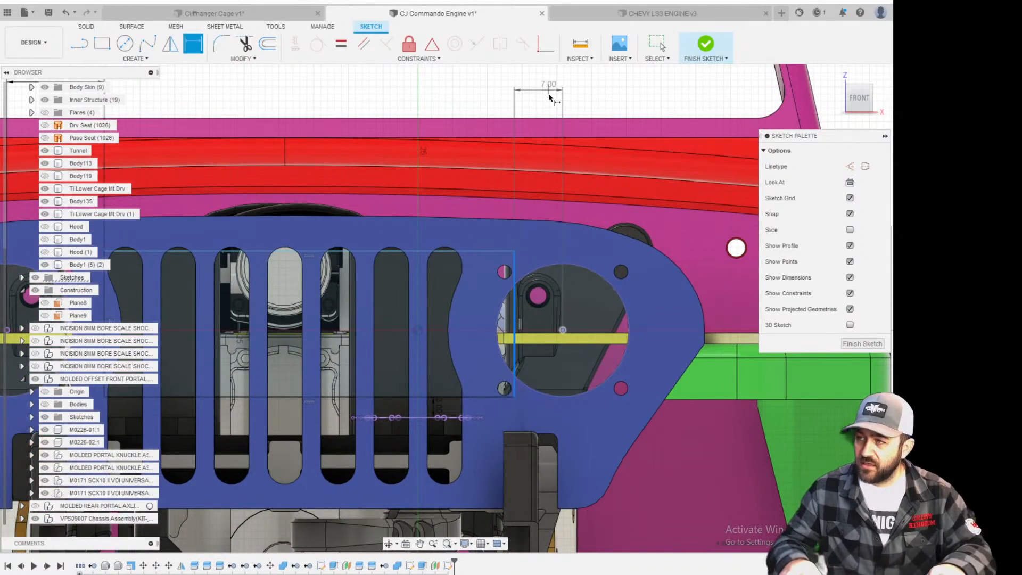
pyautogui.click(549, 97)
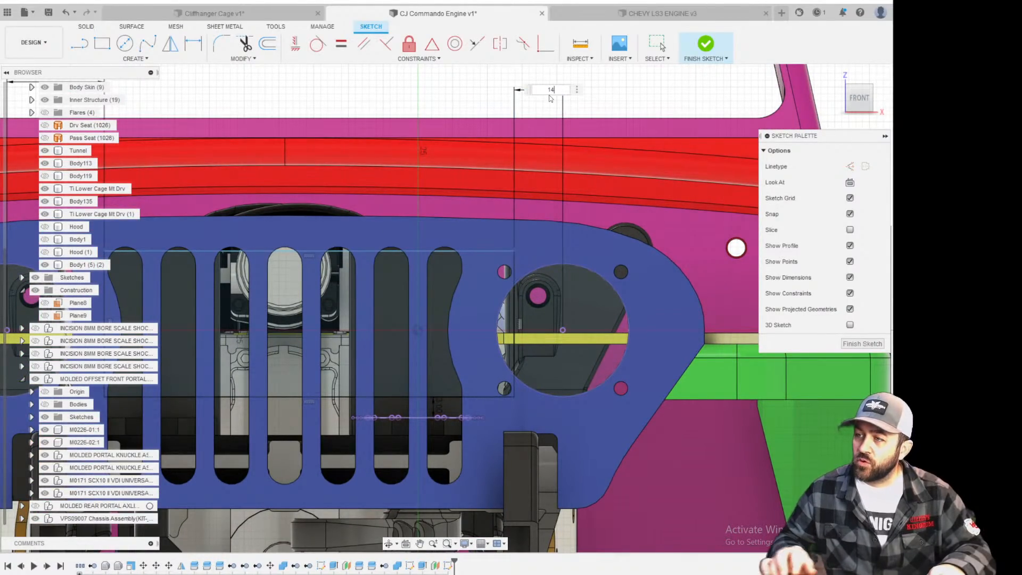
pyautogui.press('Return')
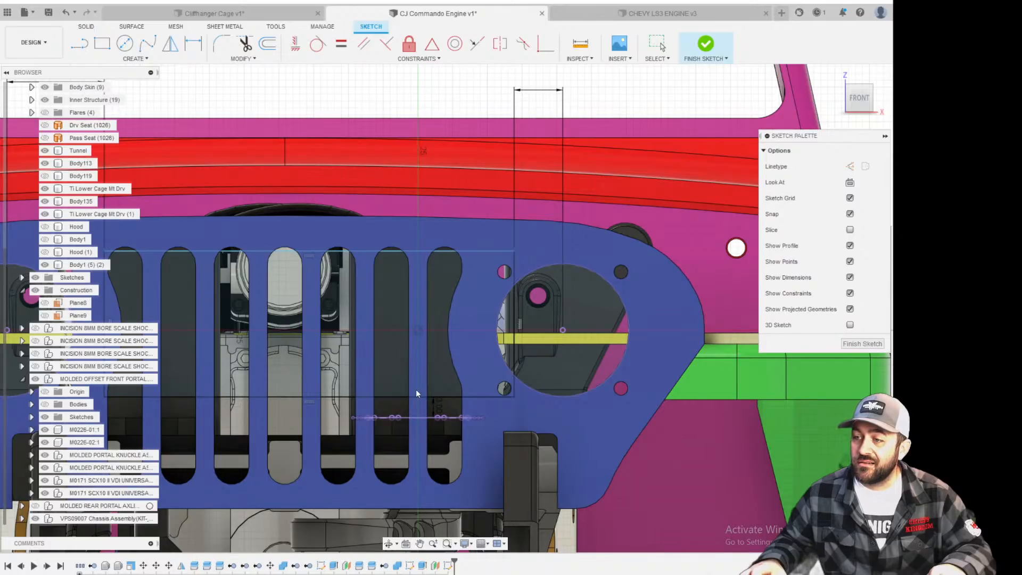
pyautogui.press('d')
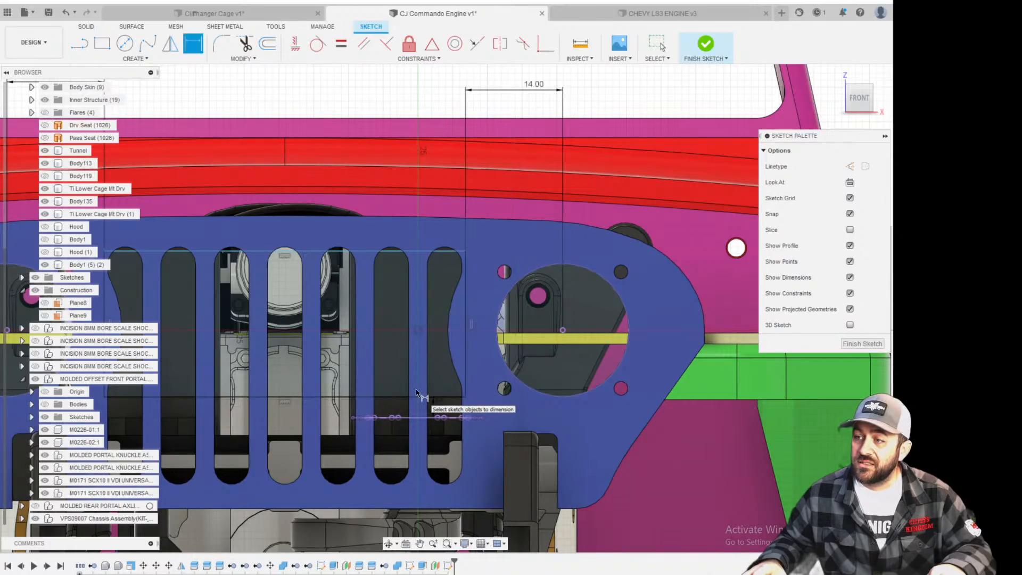
pyautogui.scroll(-4, 417, 391)
pyautogui.keyDown('shift'); pyautogui.moveTo(428, 392); pyautogui.dragTo(676, 215, button='middle'); pyautogui.keyUp('shift')
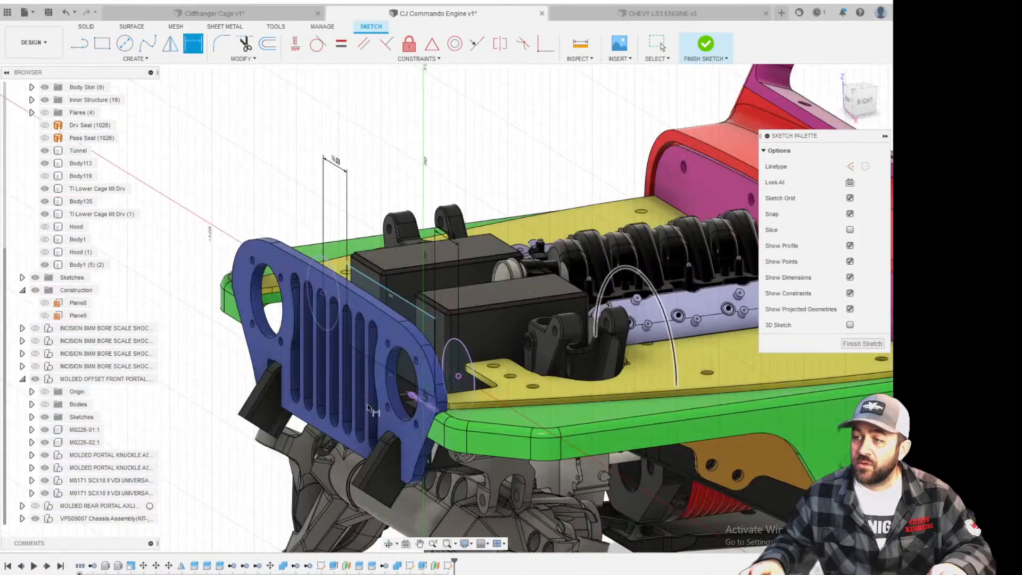
# Dimension the rectangle's side edge in the straight front view, setting its height to 14 mm.
pyautogui.scroll(3, 676, 215)
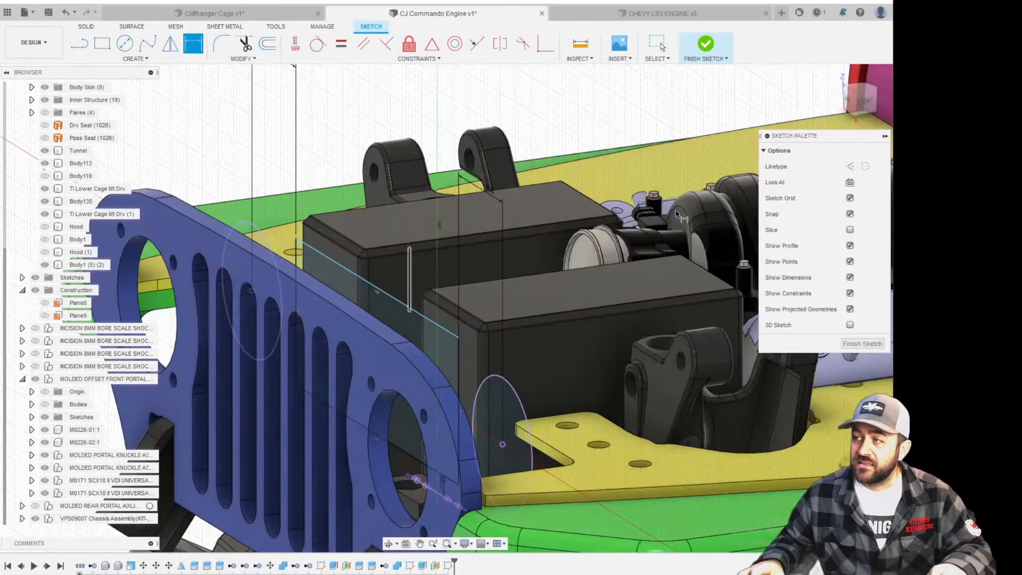
pyautogui.click(852, 99)
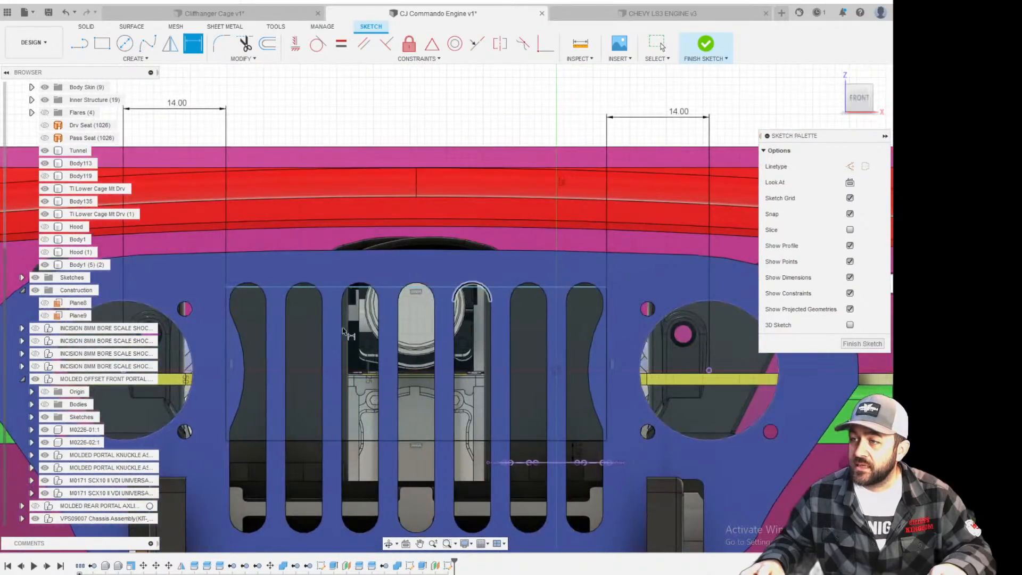
pyautogui.click(226, 332)
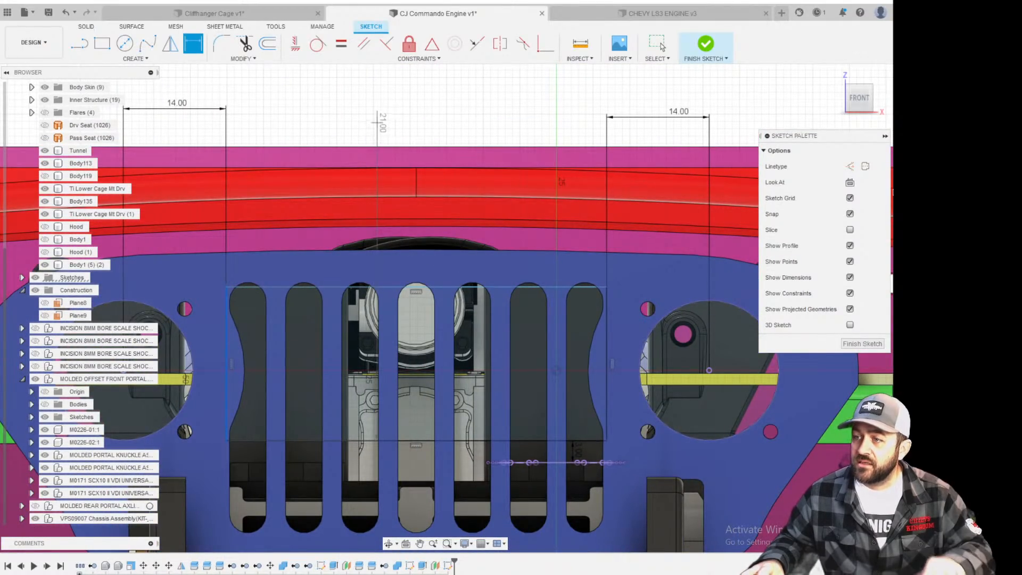
pyautogui.click(376, 123)
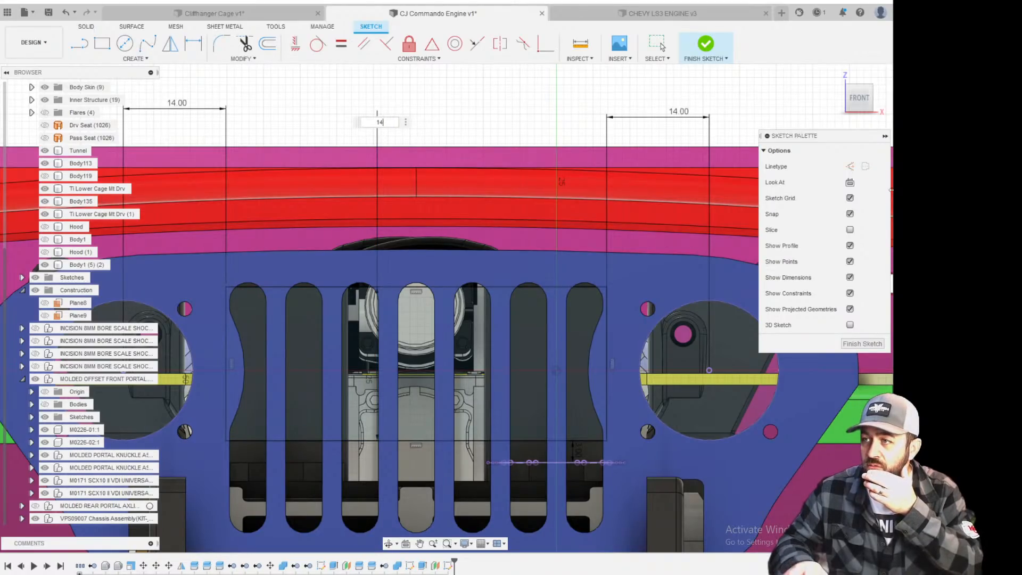
pyautogui.press('Return')
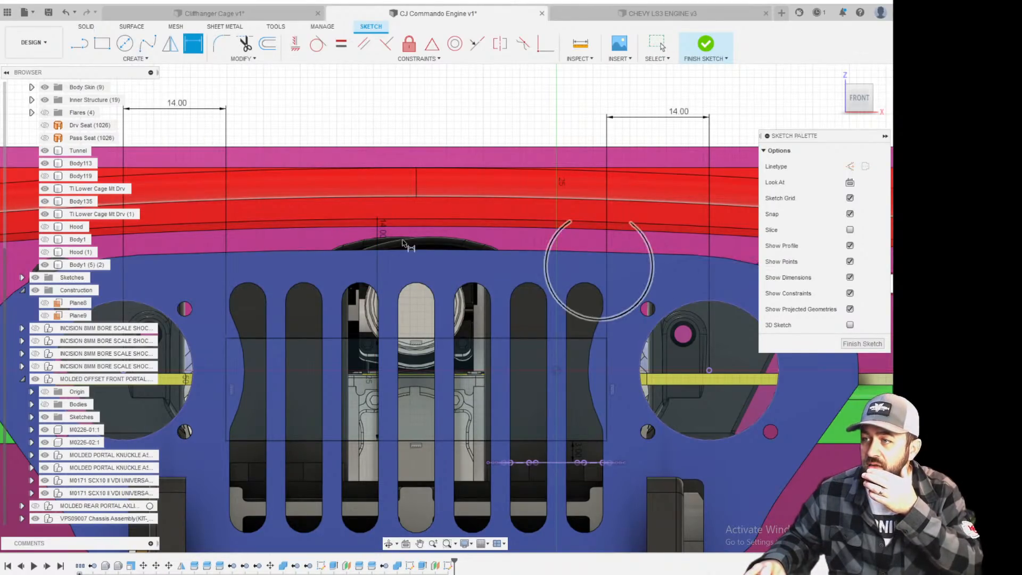
# Change the rectangle's height dimension to 24 mm.
pyautogui.click(385, 229)
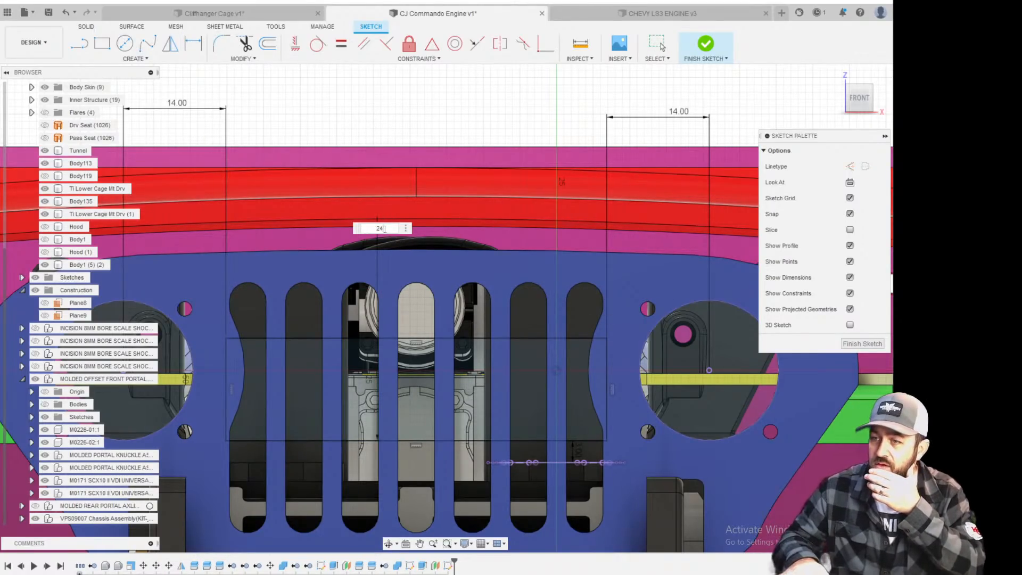
pyautogui.press('Return')
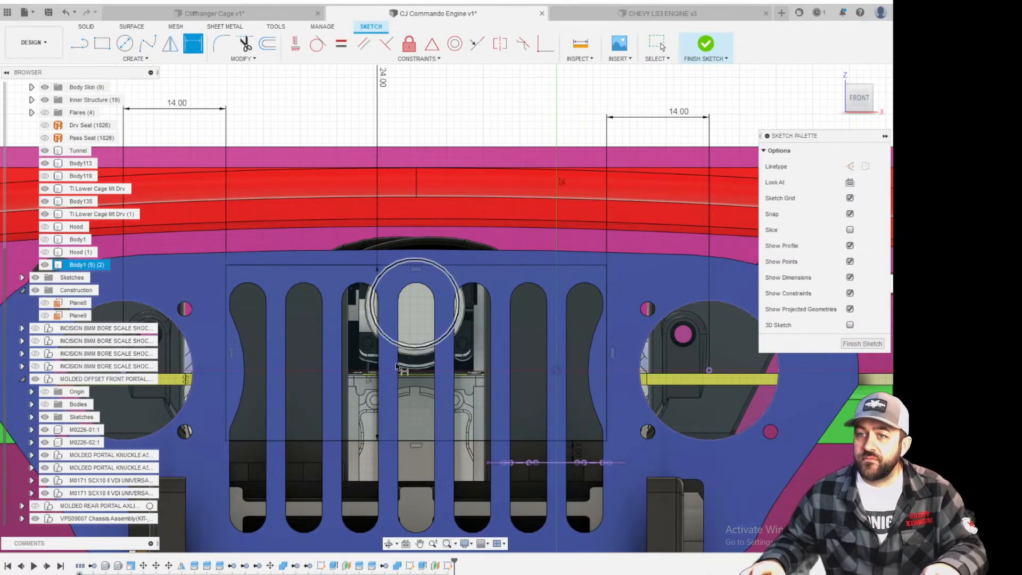
pyautogui.scroll(-3, 444, 357)
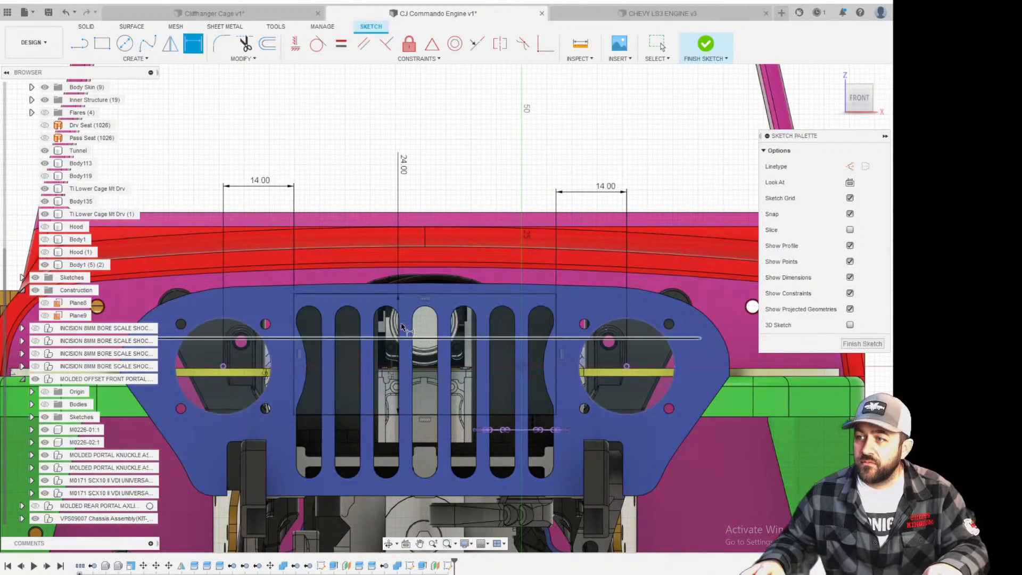
pyautogui.scroll(2, 403, 326)
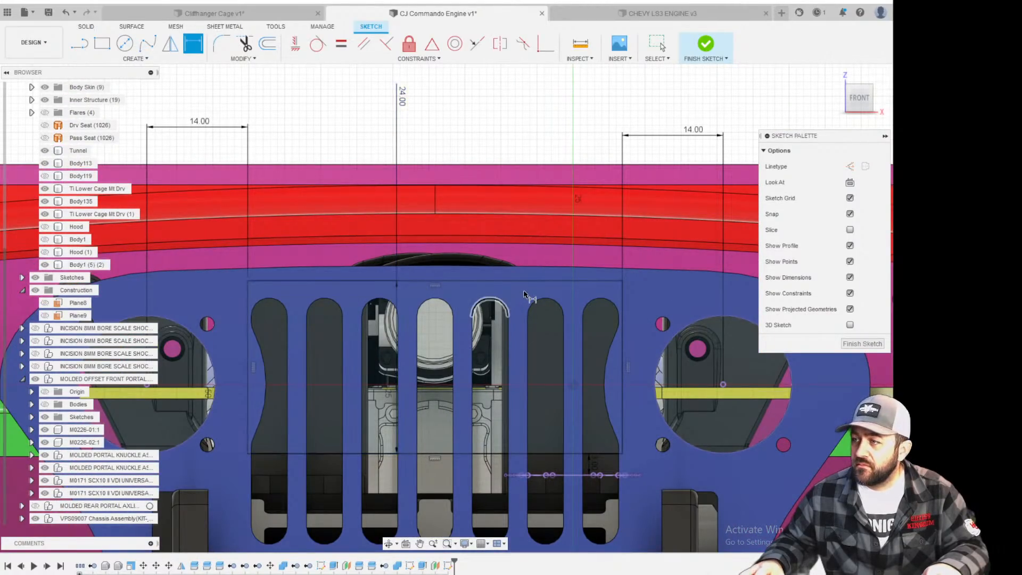
# Extrude the rectangle profile 8 mm toward the grille as a new body.
pyautogui.scroll(-3, 426, 309)
pyautogui.keyDown('shift'); pyautogui.moveTo(373, 340); pyautogui.dragTo(444, 366, button='middle'); pyautogui.keyUp('shift')
pyautogui.scroll(3, 334, 338)
pyautogui.press('e')
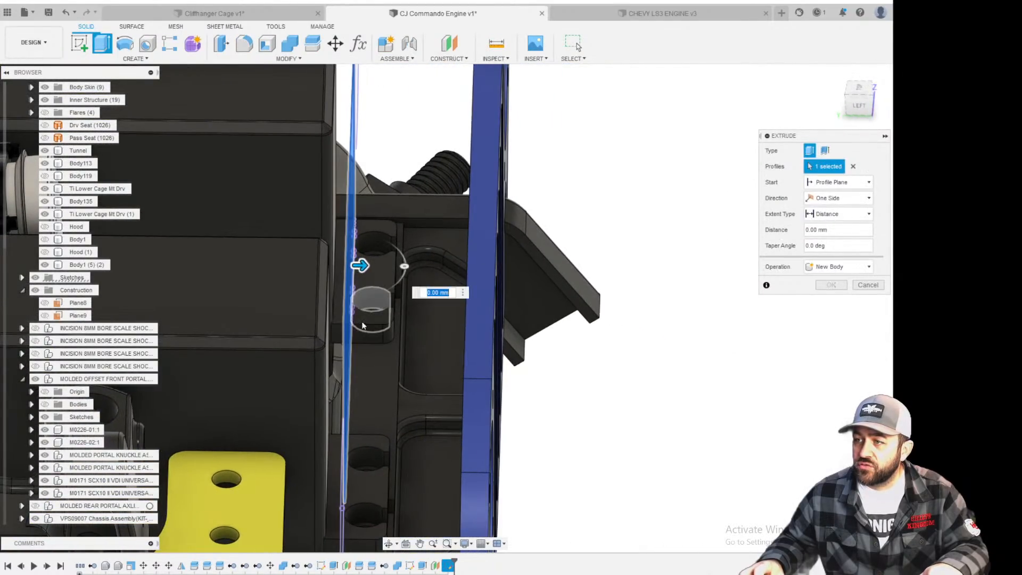
pyautogui.moveTo(361, 265); pyautogui.dragTo(435, 265)
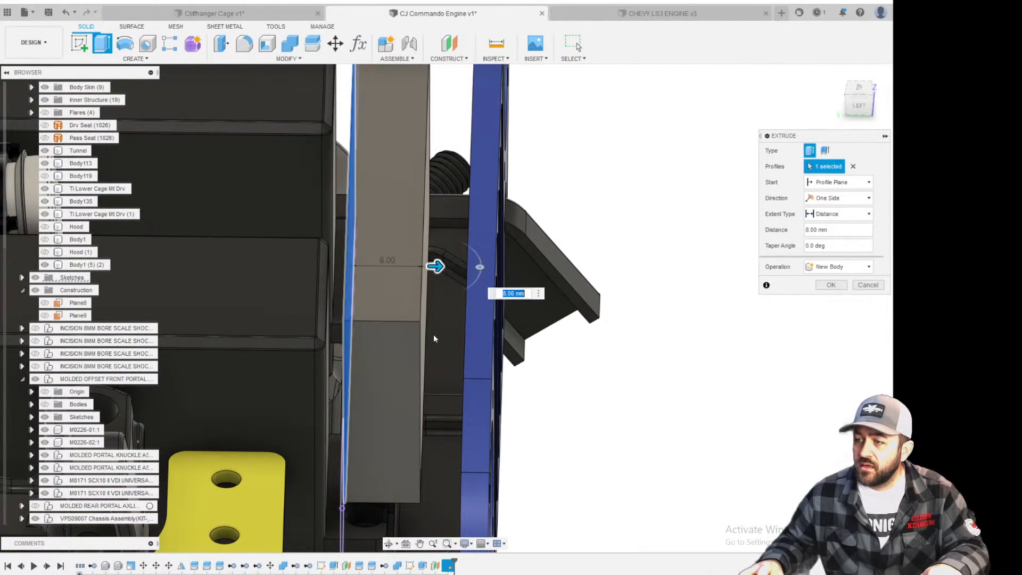
# Check the gap between the extruded block and the grille, then increase the extrusion distance to 9 mm and complete it.
pyautogui.scroll(5, 435, 265)
pyautogui.scroll(3, 511, 266)
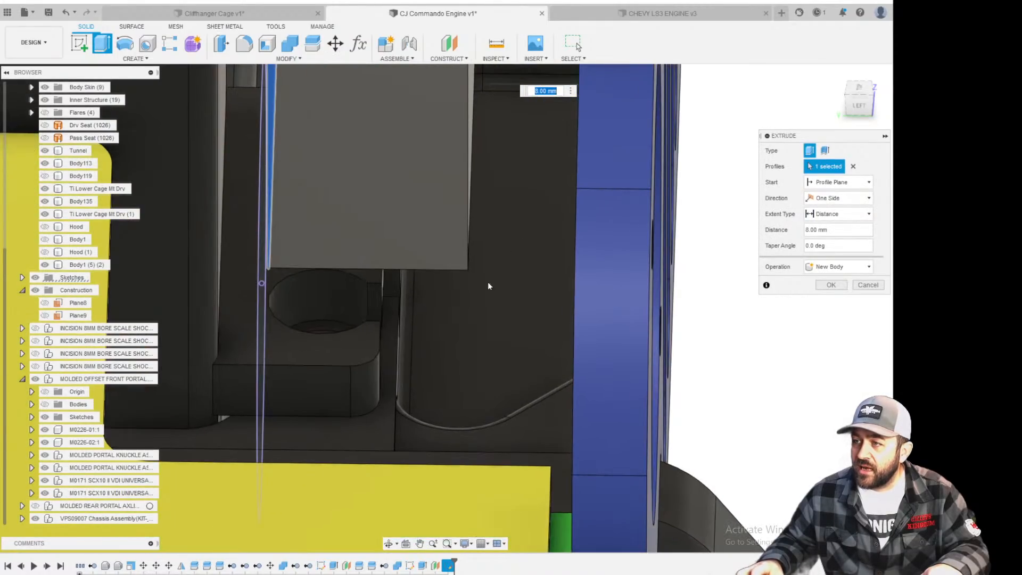
pyautogui.scroll(-4, 474, 291)
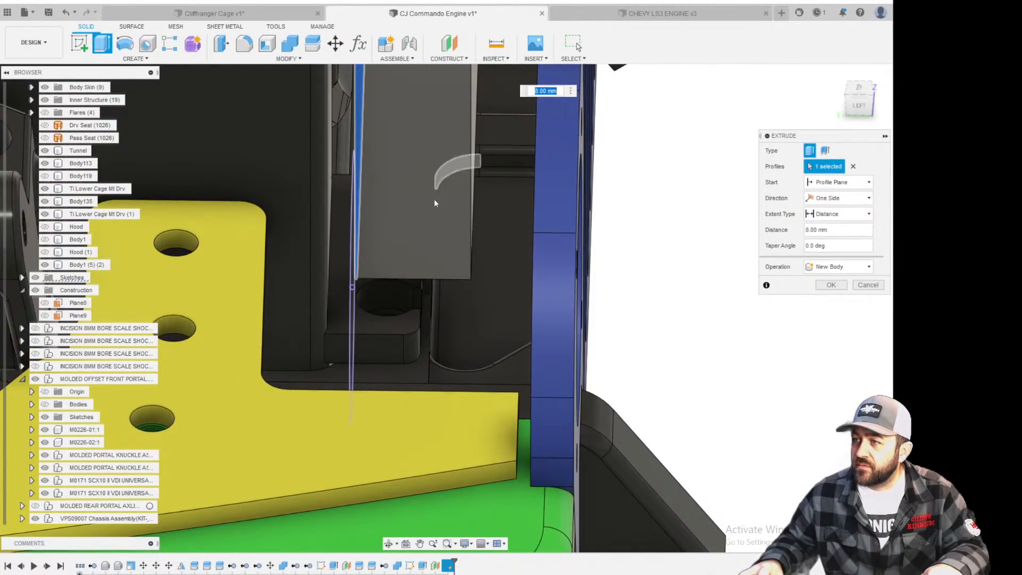
pyautogui.scroll(-2, 453, 235)
pyautogui.scroll(2, 453, 234)
pyautogui.scroll(-2, 450, 224)
pyautogui.scroll(3, 443, 193)
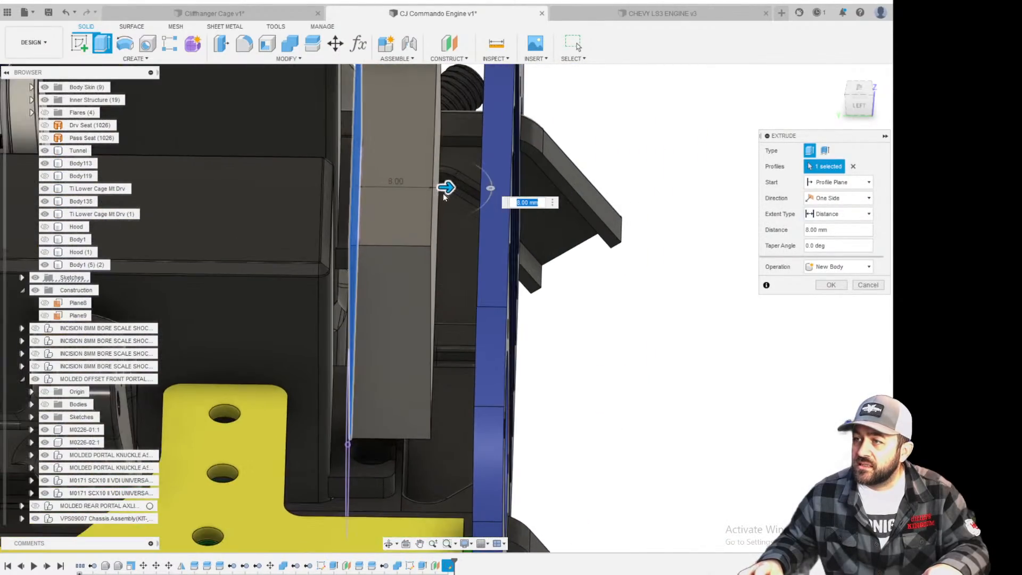
pyautogui.moveTo(443, 186); pyautogui.dragTo(457, 187)
pyautogui.scroll(-2, 510, 330)
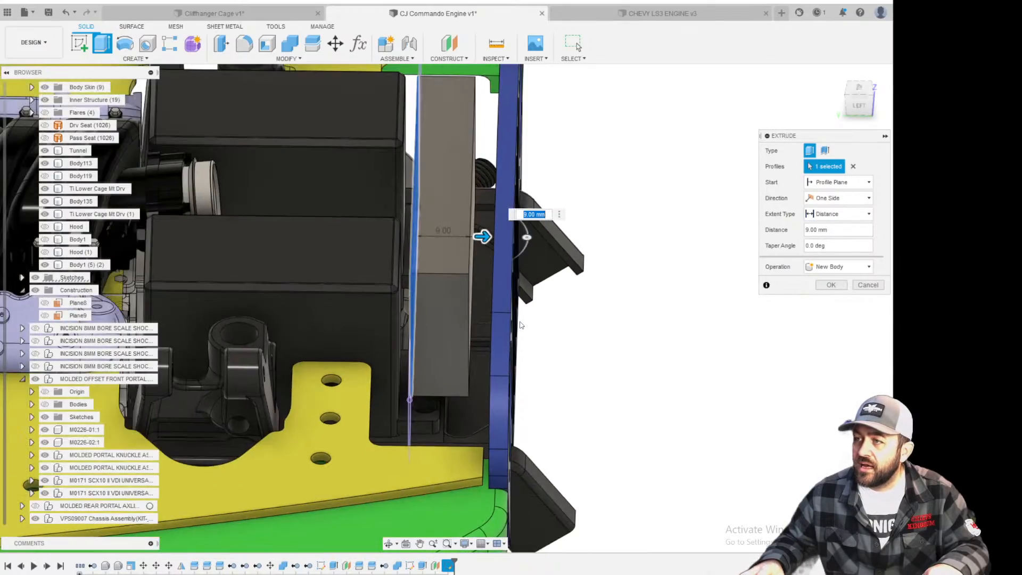
pyautogui.moveTo(493, 284); pyautogui.dragTo(466, 326, button='middle')
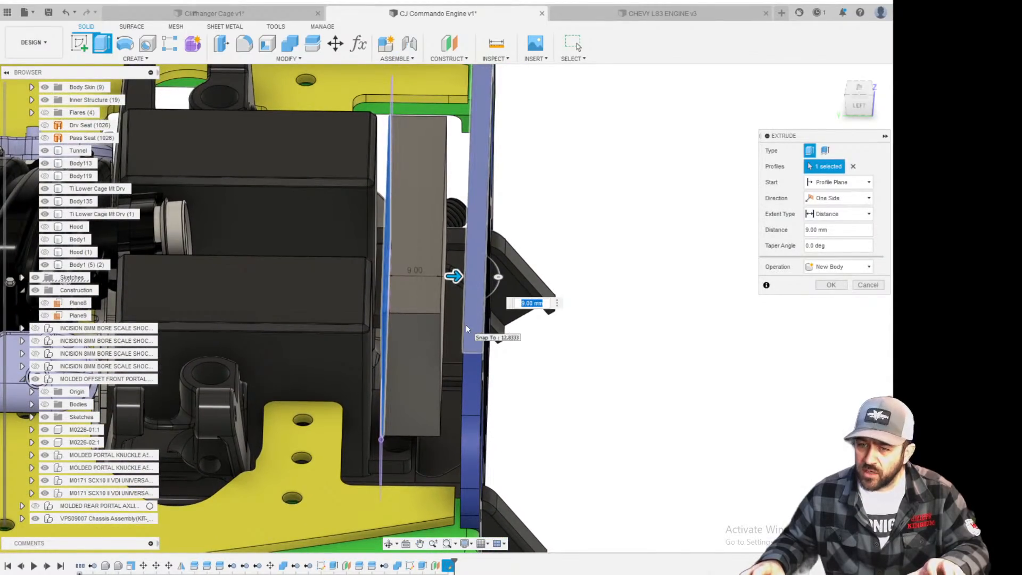
pyautogui.click(831, 285)
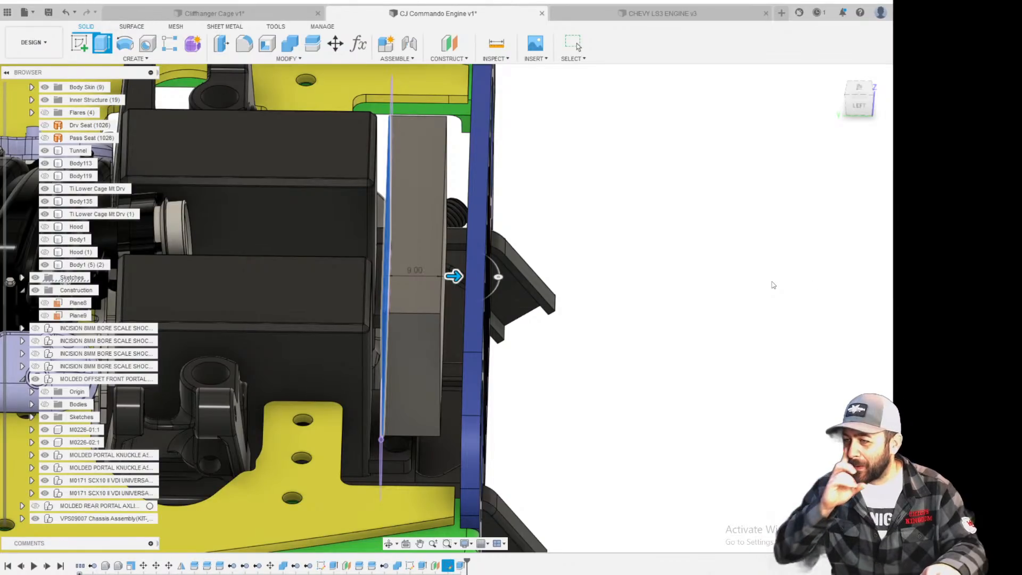
# Hide the Grill body in the Body Skin group to expose the extruded block.
pyautogui.scroll(2, 361, 421)
pyautogui.keyDown('shift'); pyautogui.moveTo(546, 406); pyautogui.dragTo(554, 315, button='middle'); pyautogui.keyUp('shift')
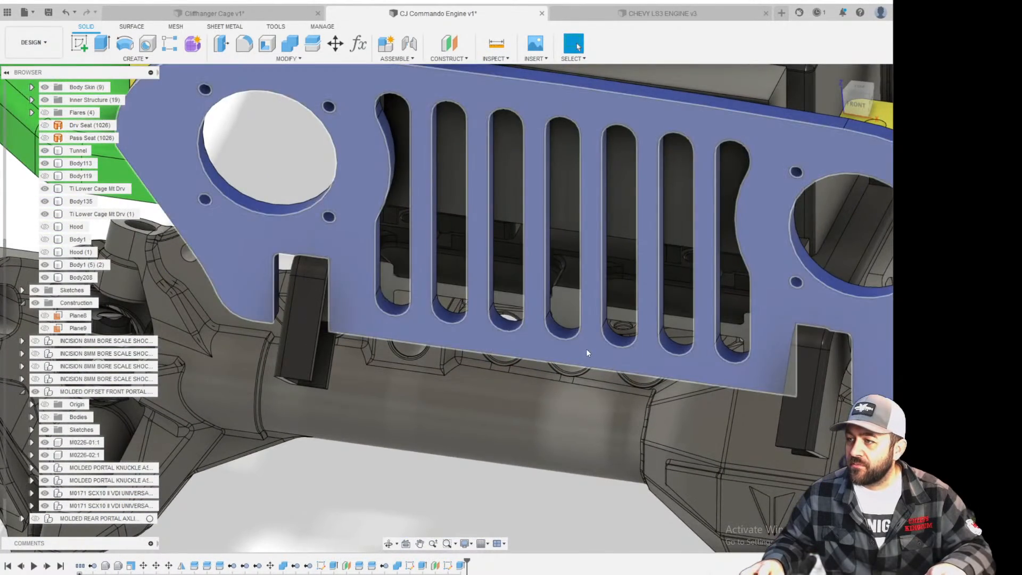
pyautogui.scroll(-5, 587, 353)
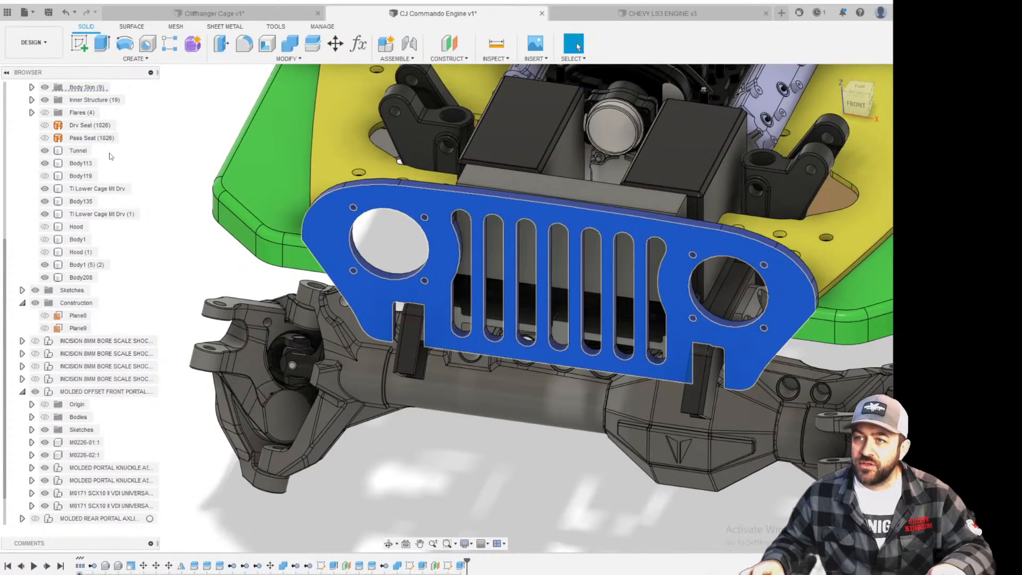
pyautogui.scroll(2, 81, 130)
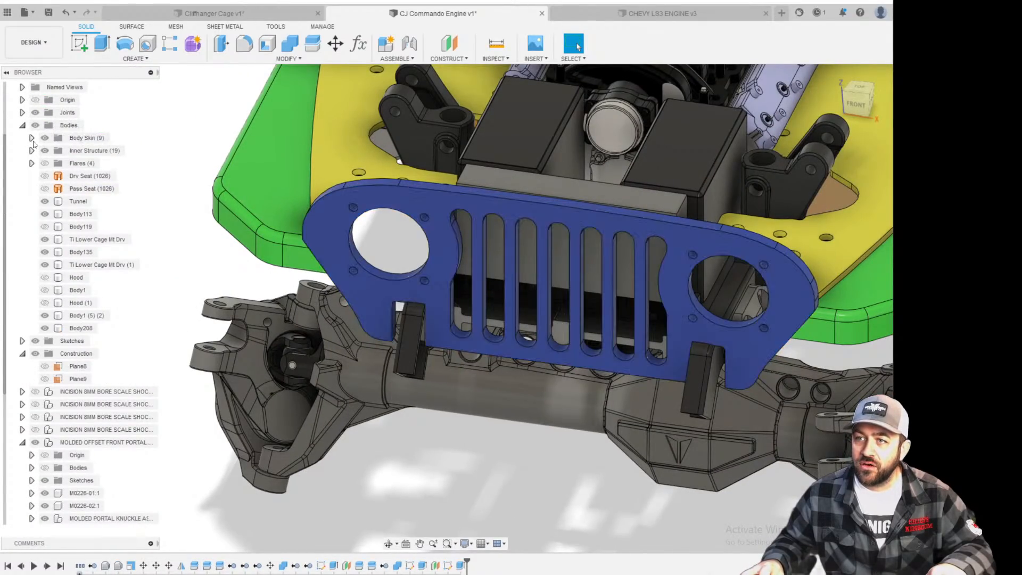
pyautogui.click(31, 139)
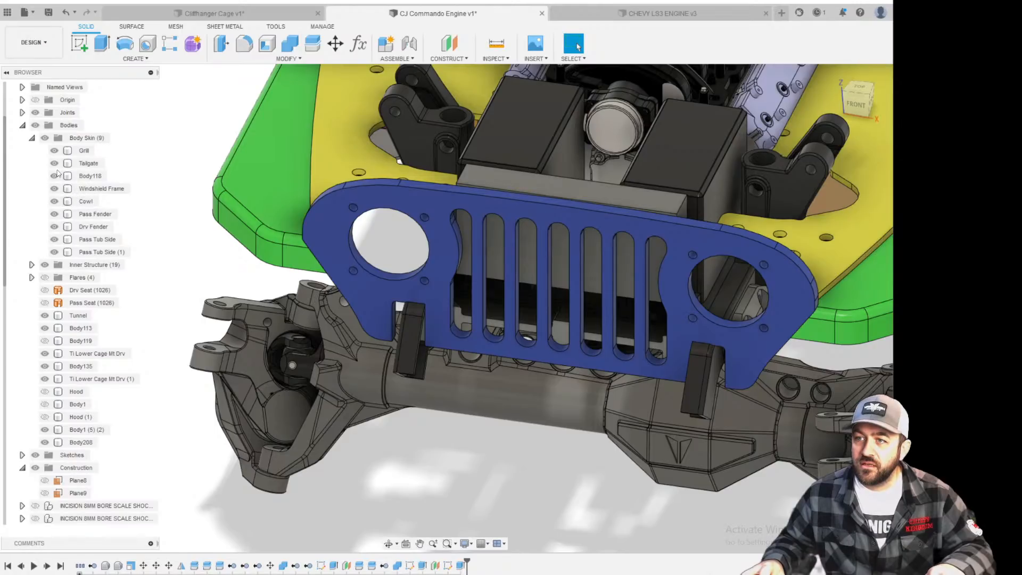
pyautogui.click(81, 150)
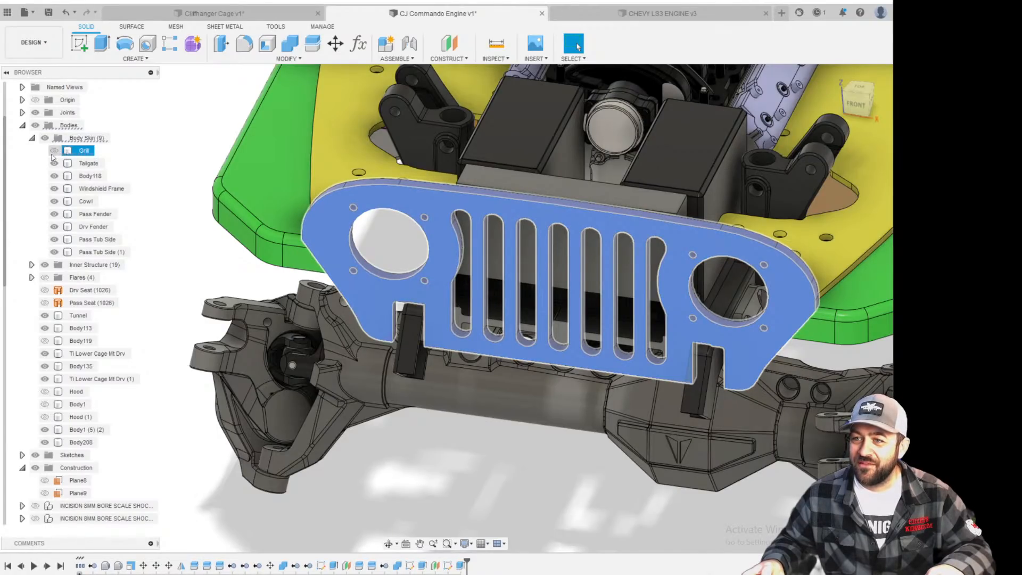
pyautogui.click(53, 151)
pyautogui.click(442, 427)
# Start a new sketch on the front face of the extruded block above the front crossmember.
pyautogui.scroll(3, 488, 350)
pyautogui.keyDown('shift'); pyautogui.moveTo(487, 349); pyautogui.dragTo(432, 314, button='middle'); pyautogui.keyUp('shift')
pyautogui.scroll(3, 506, 181)
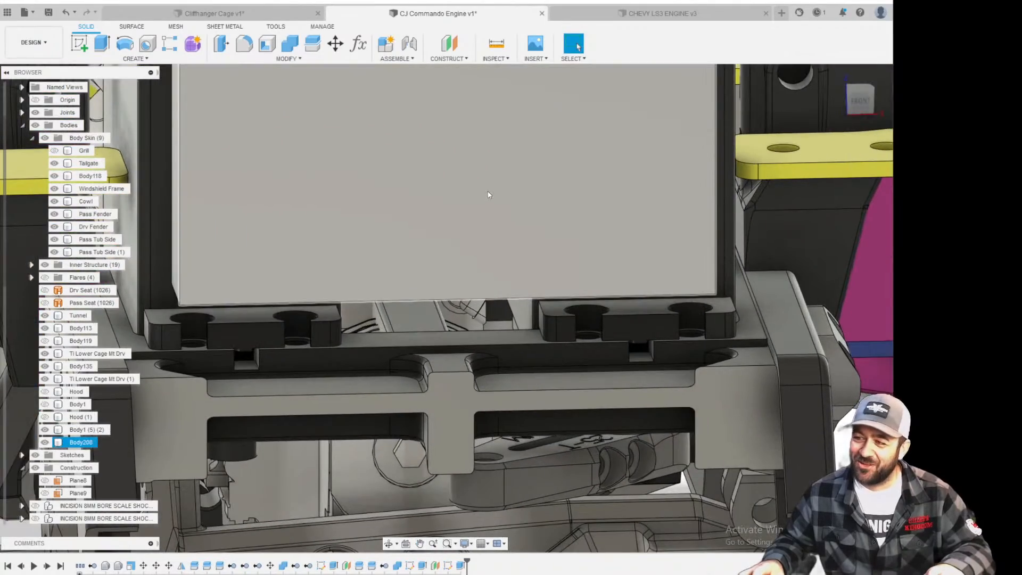
pyautogui.scroll(-4, 414, 291)
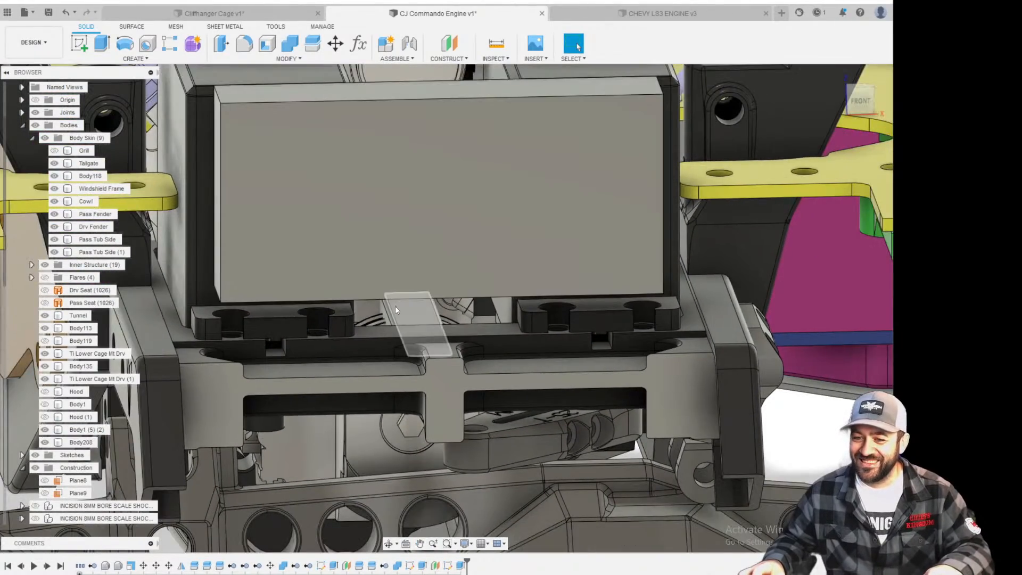
pyautogui.scroll(4, 381, 356)
pyautogui.keyDown('shift'); pyautogui.moveTo(382, 357); pyautogui.dragTo(159, 128, button='middle'); pyautogui.keyUp('shift')
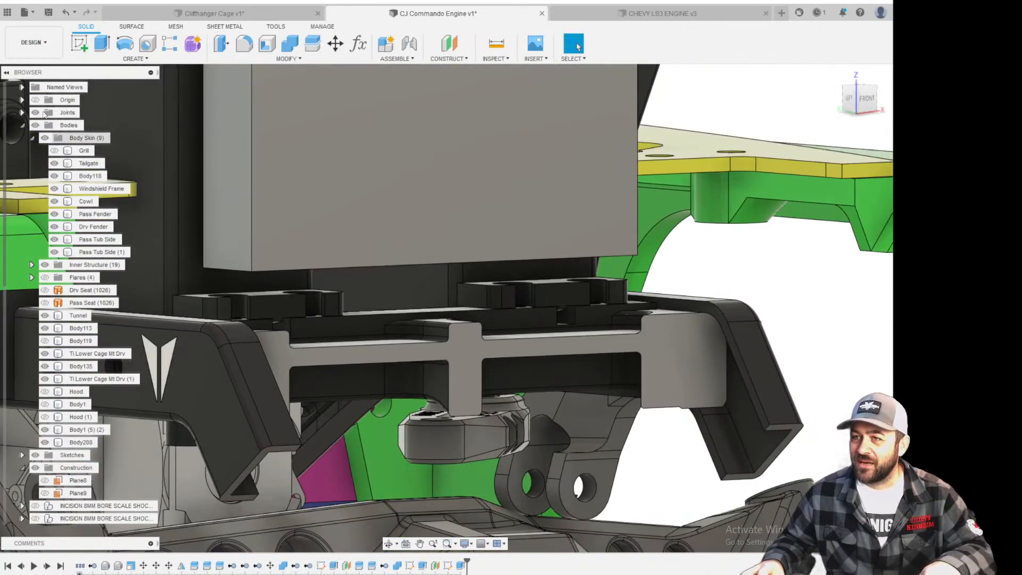
pyautogui.click(80, 42)
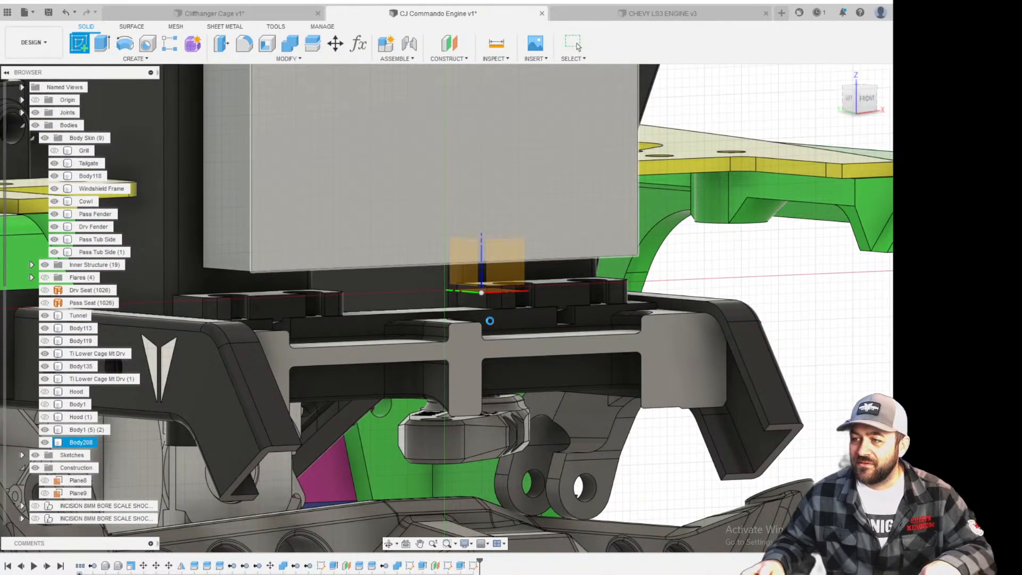
pyautogui.click(474, 327)
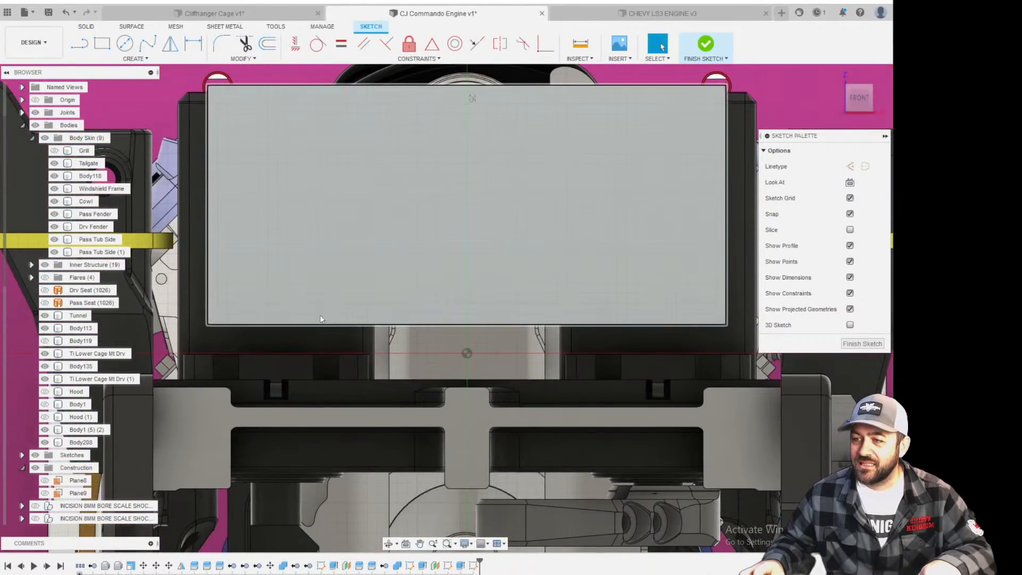
pyautogui.scroll(2, 334, 344)
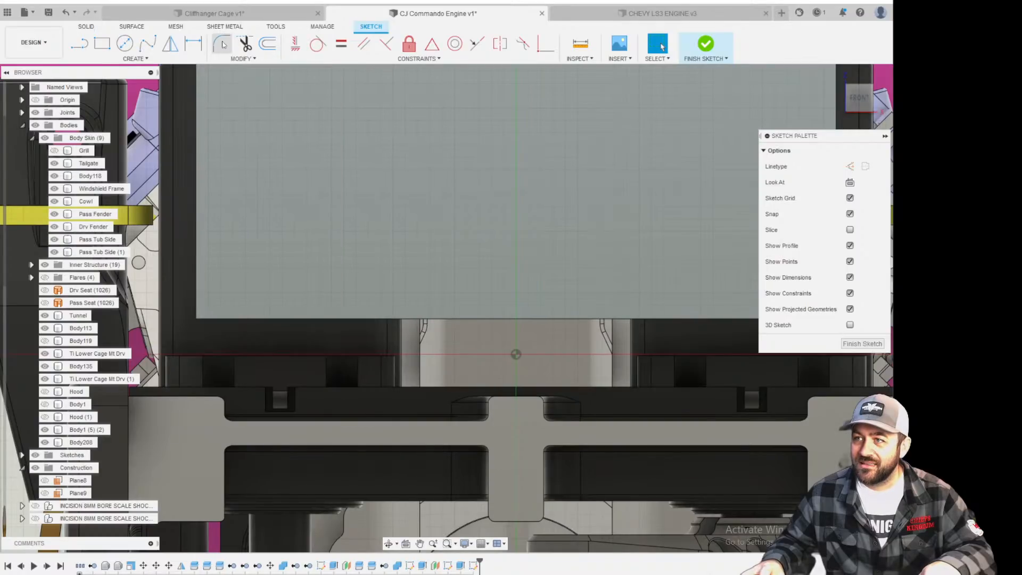
pyautogui.click(267, 44)
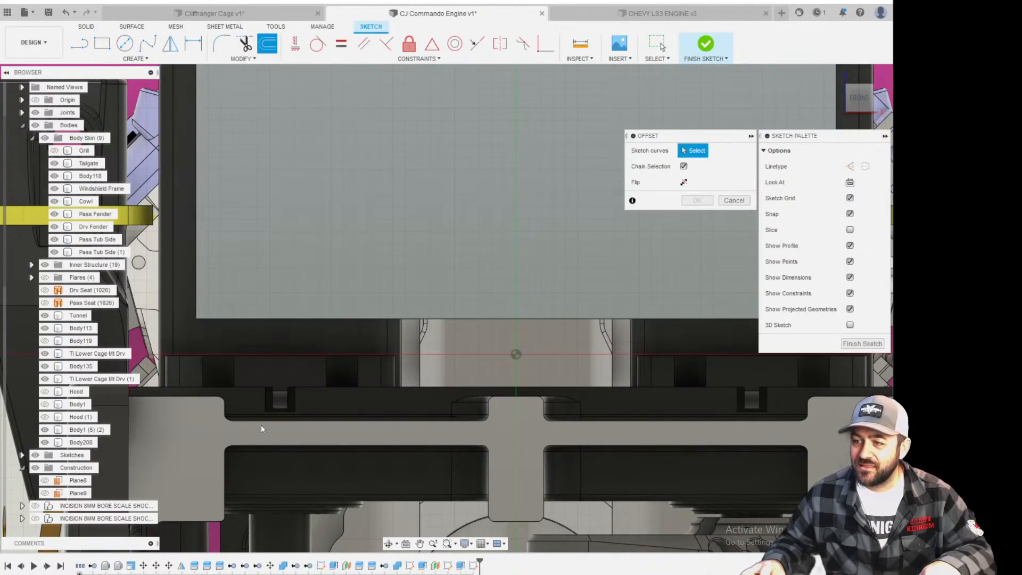
pyautogui.scroll(-2, 261, 338)
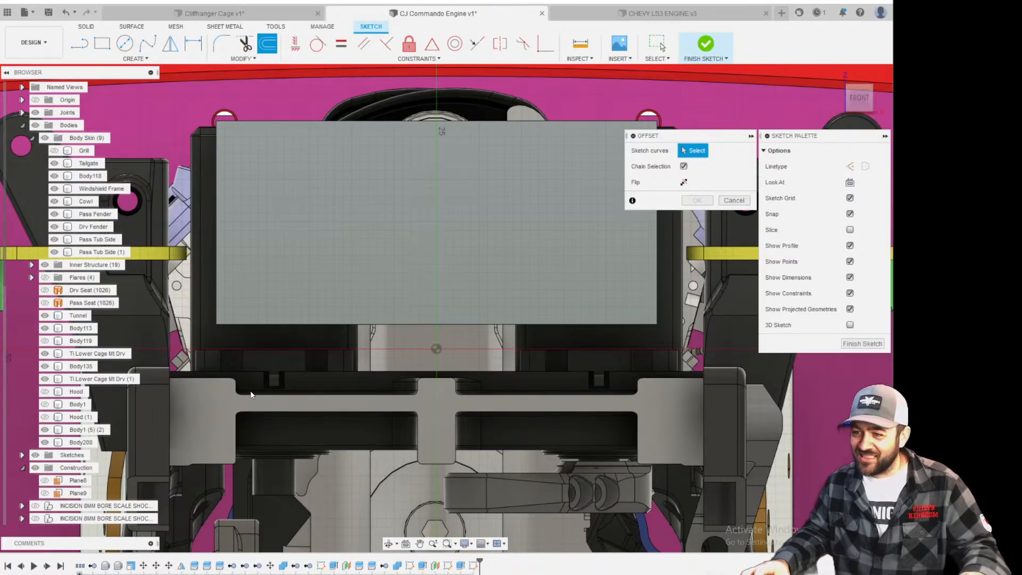
pyautogui.scroll(2, 249, 390)
pyautogui.scroll(-2, 311, 395)
# Project the front face outline of the crossmember below the block into the sketch.
pyautogui.press('p')
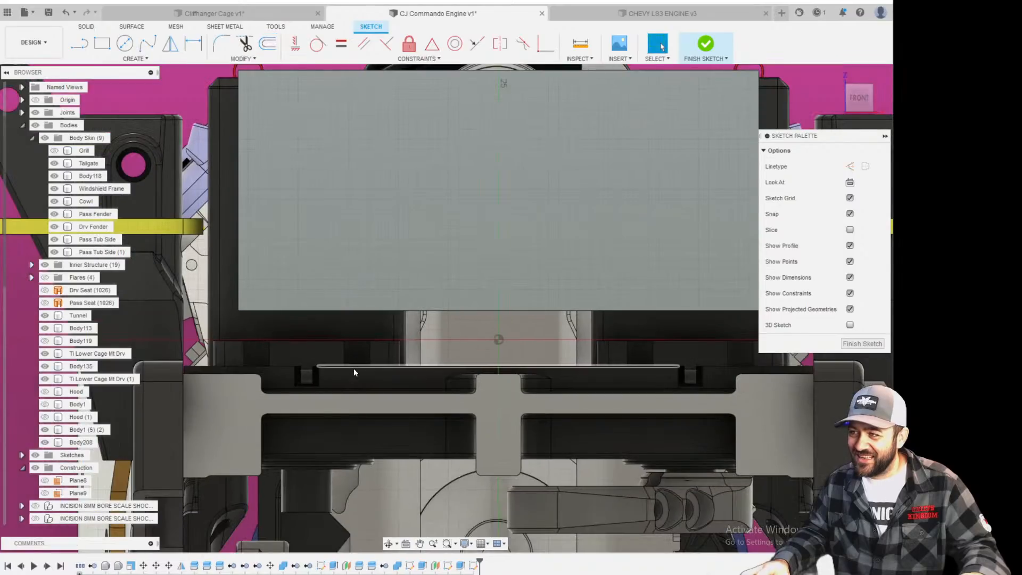
pyautogui.click(288, 432)
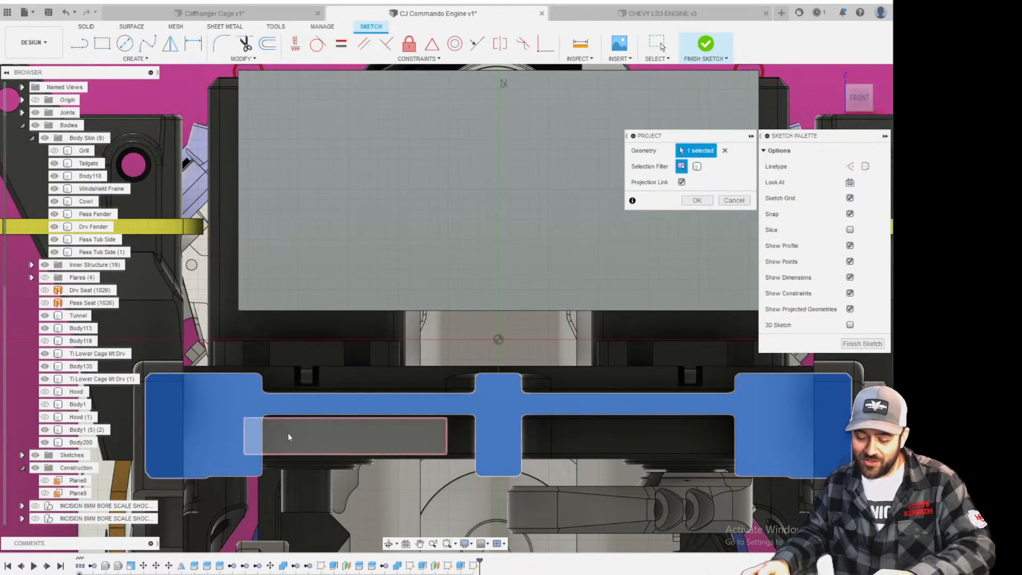
pyautogui.press('Return')
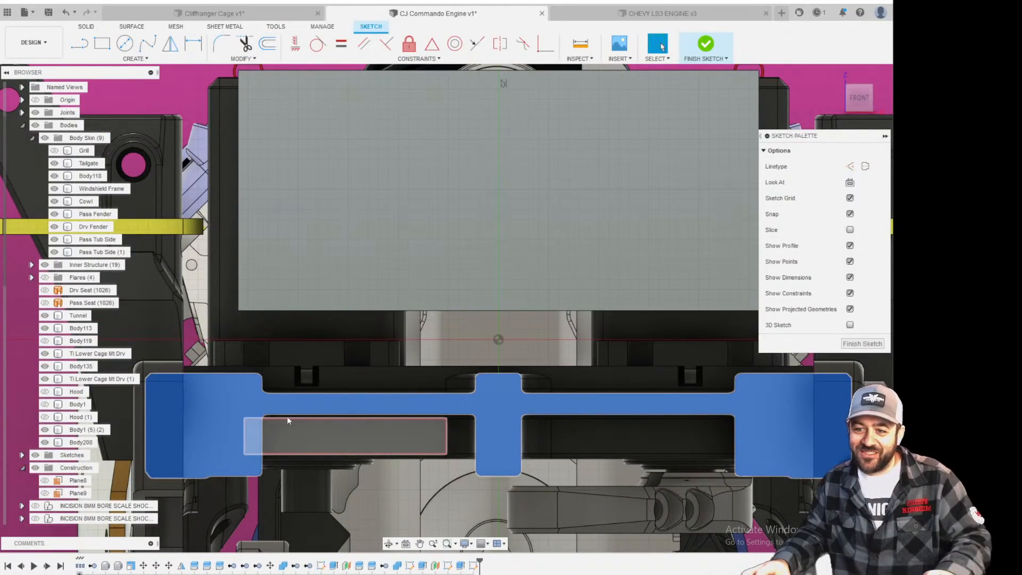
pyautogui.scroll(-2, 240, 426)
# Offset the upper edge chain of the projected crossmember outline outward by 0.5 mm.
pyautogui.scroll(3, 259, 420)
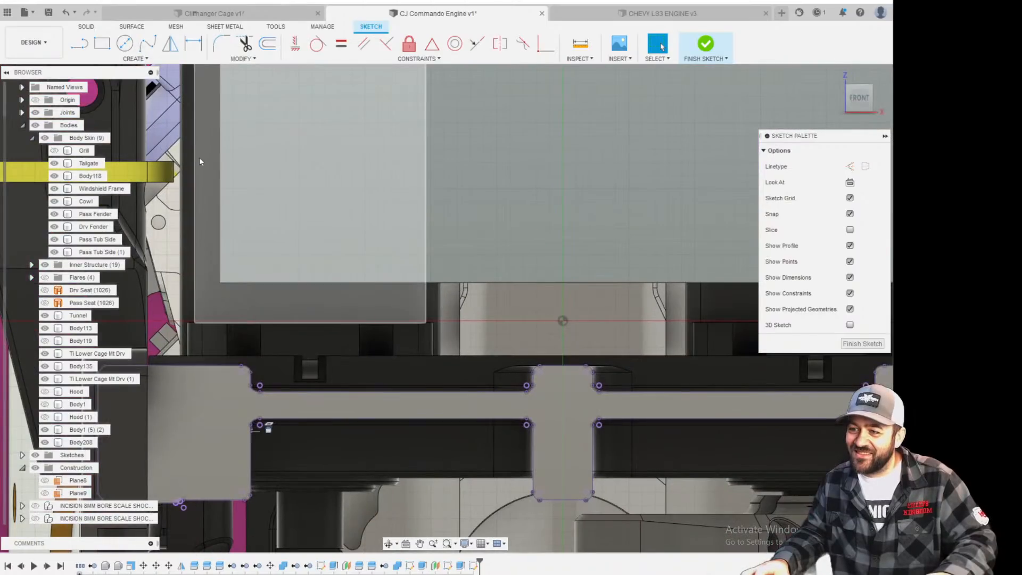
pyautogui.press('o')
pyautogui.scroll(3, 280, 369)
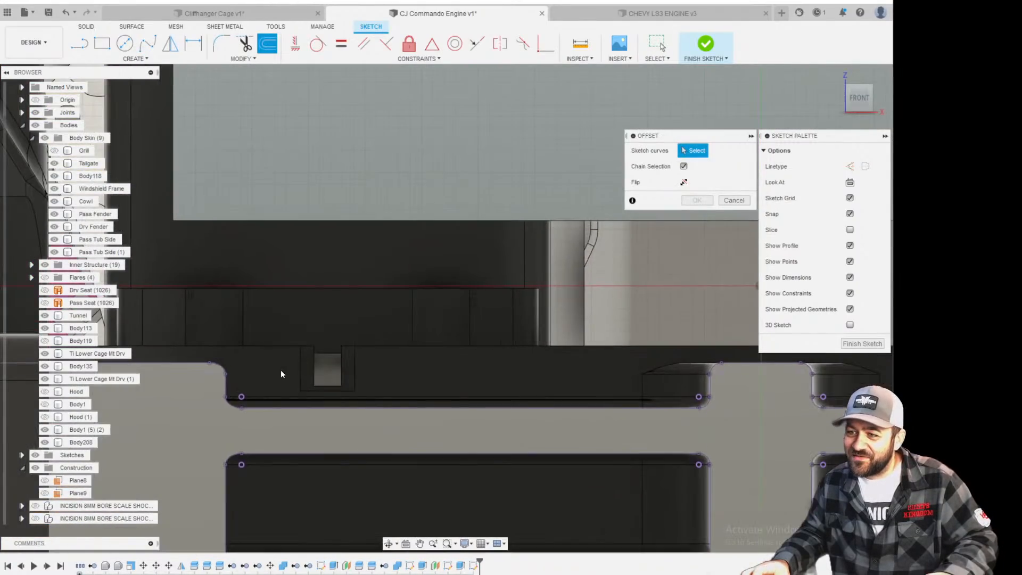
pyautogui.click(277, 408)
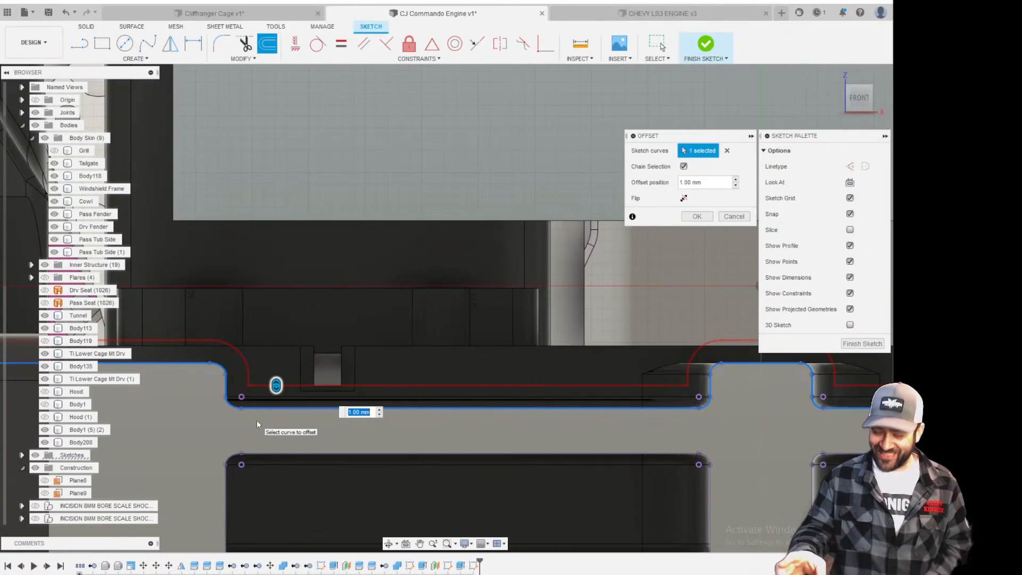
pyautogui.press('Return')
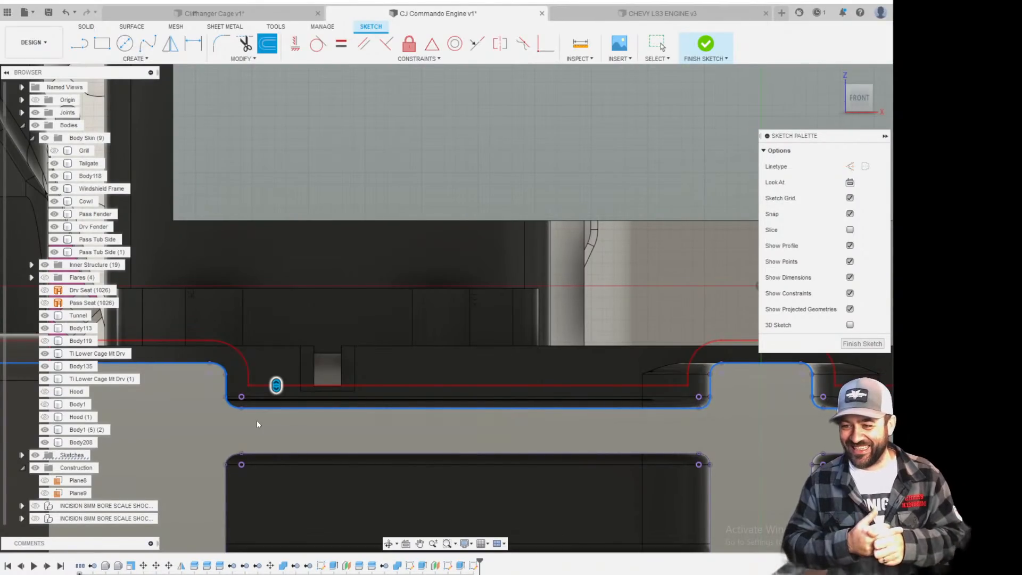
pyautogui.press('Escape')
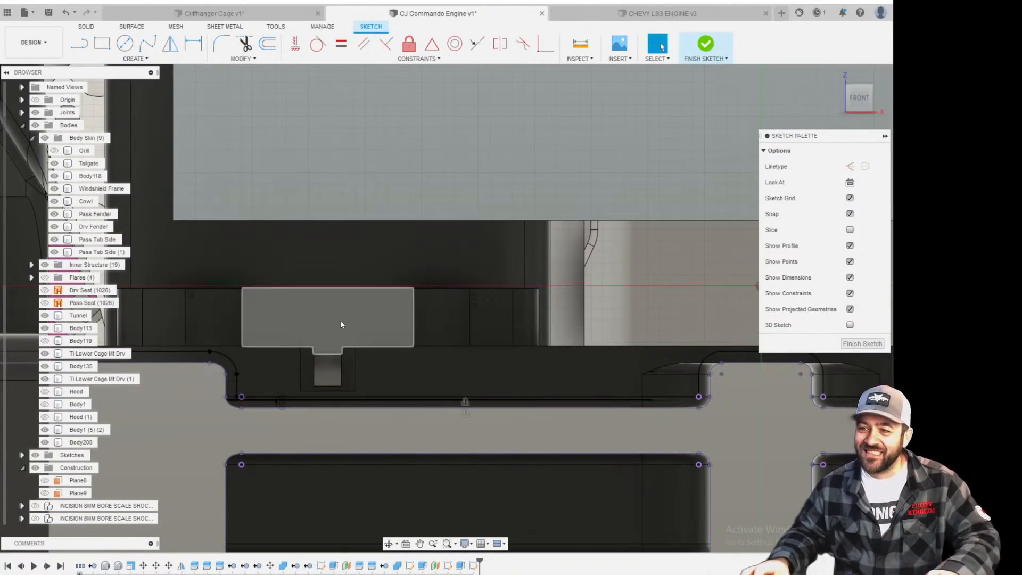
# Check the offset distance between the new curve and the projected crossmember outline.
pyautogui.scroll(-2, 341, 324)
pyautogui.scroll(3, 239, 348)
pyautogui.scroll(-5, 333, 427)
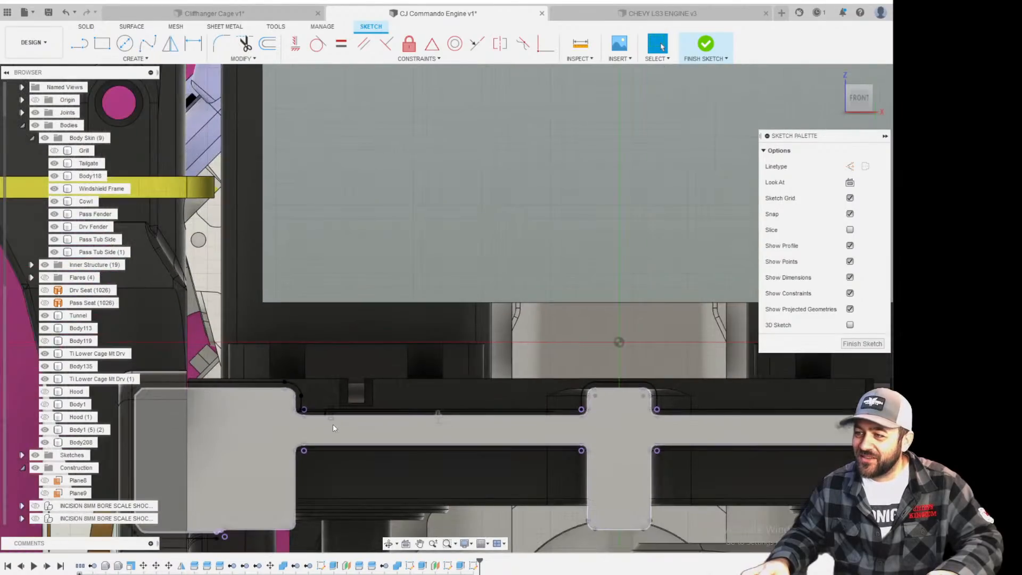
pyautogui.scroll(5, 306, 416)
pyautogui.doubleClick(374, 413)
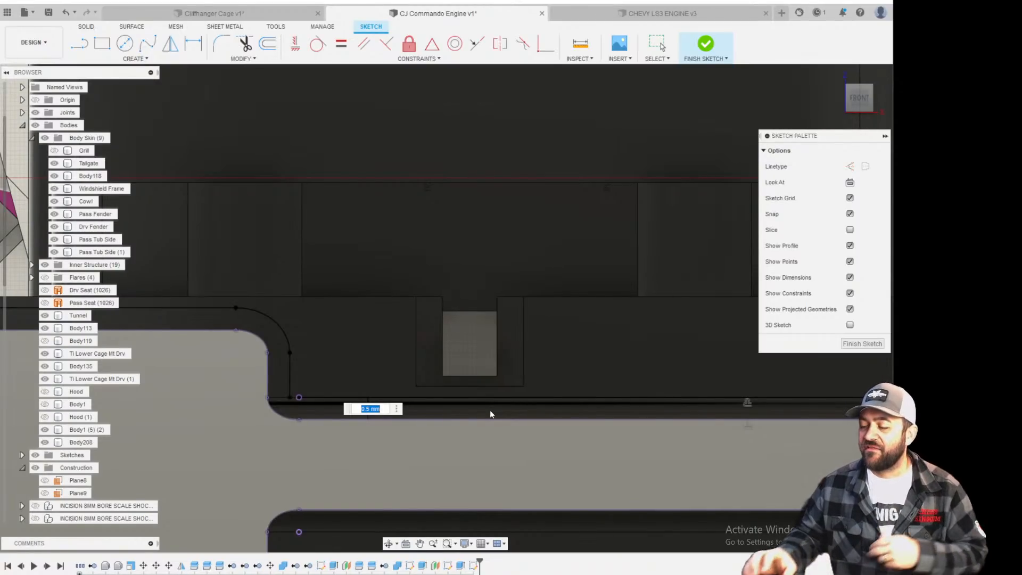
pyautogui.press('Return')
# Draw a vertical line from the block's lower left corner down to the offset crossmember outline.
pyautogui.scroll(-3, 315, 478)
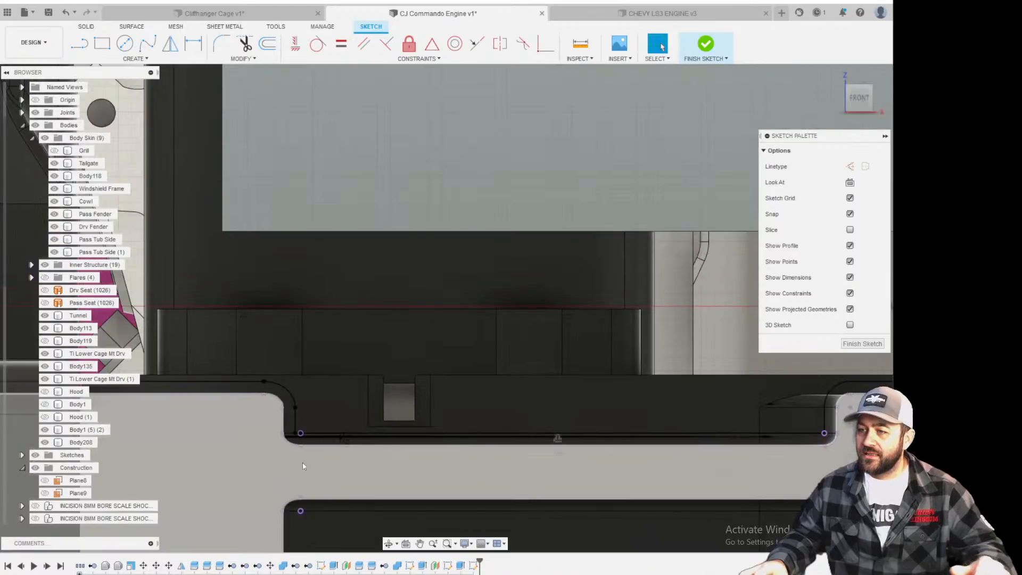
pyautogui.moveTo(264, 381); pyautogui.dragTo(318, 353, button='middle')
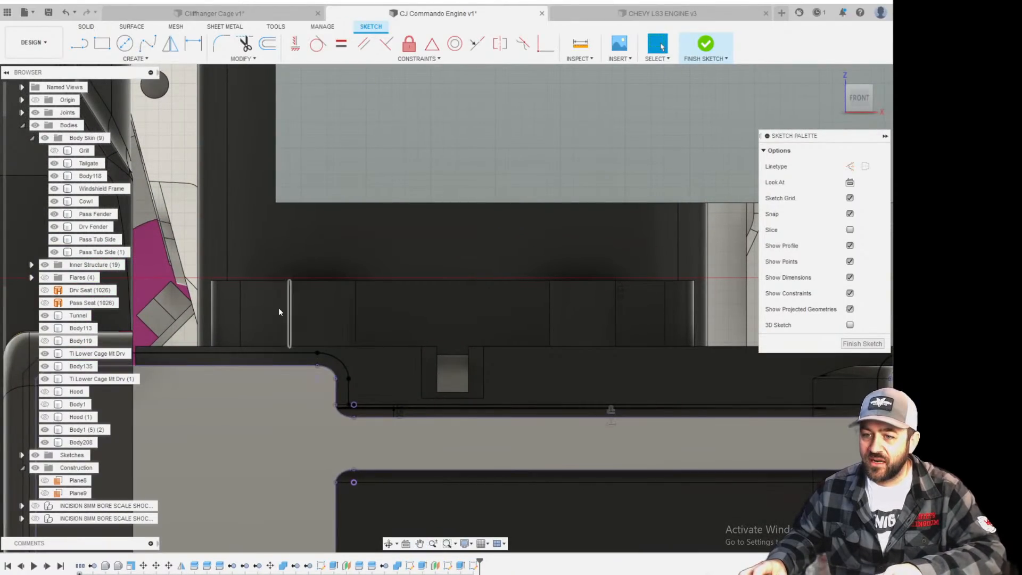
pyautogui.moveTo(283, 311); pyautogui.dragTo(366, 289, button='middle')
pyautogui.press('l')
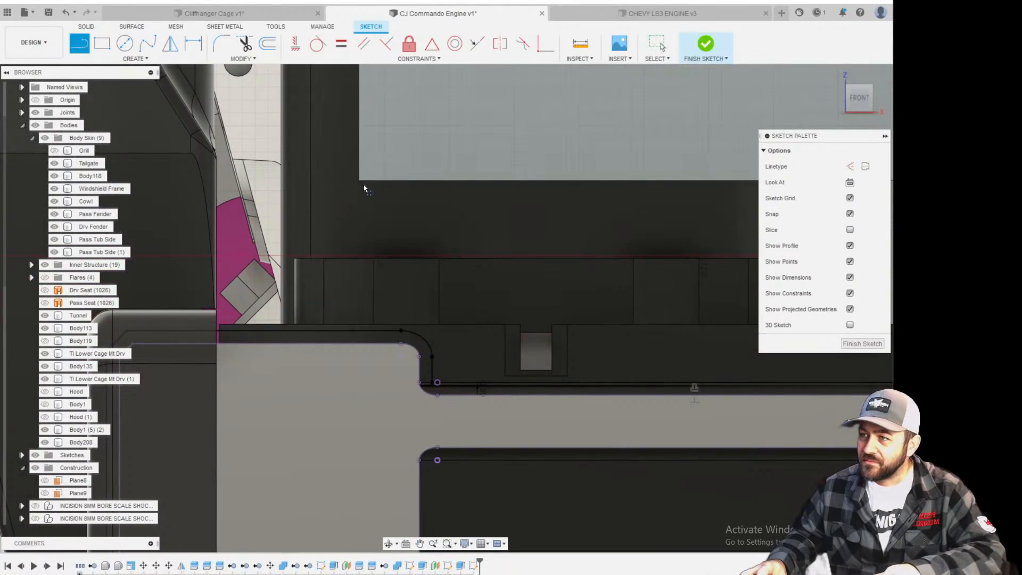
pyautogui.click(364, 183)
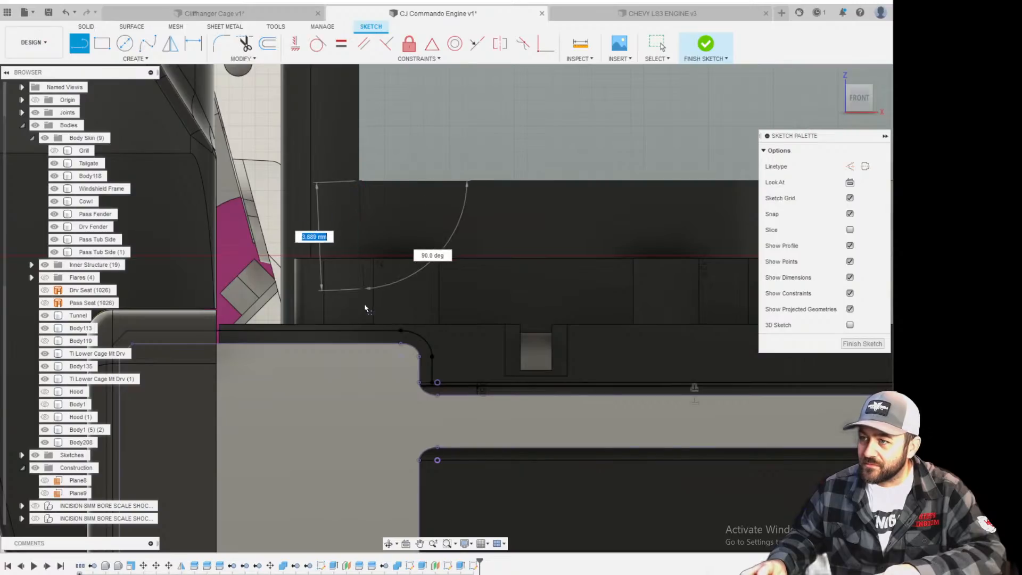
pyautogui.click(358, 333)
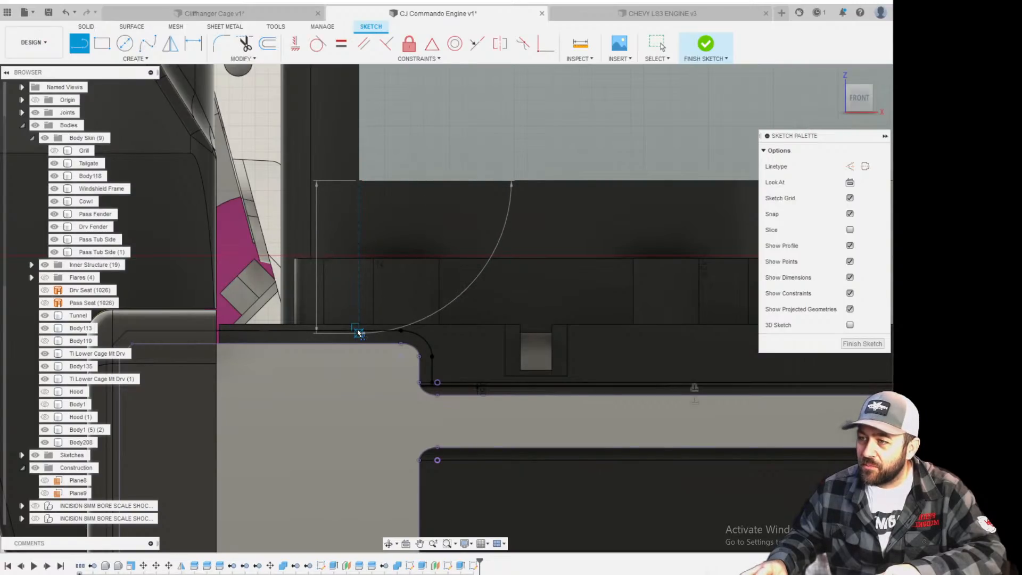
pyautogui.scroll(5, 358, 333)
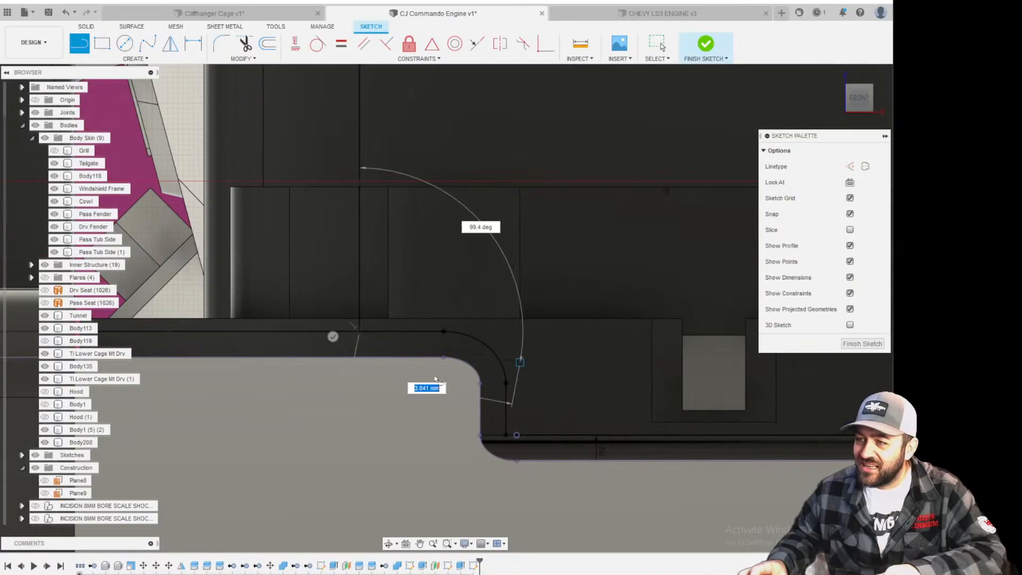
pyautogui.scroll(1, 386, 347)
pyautogui.scroll(-5, 386, 349)
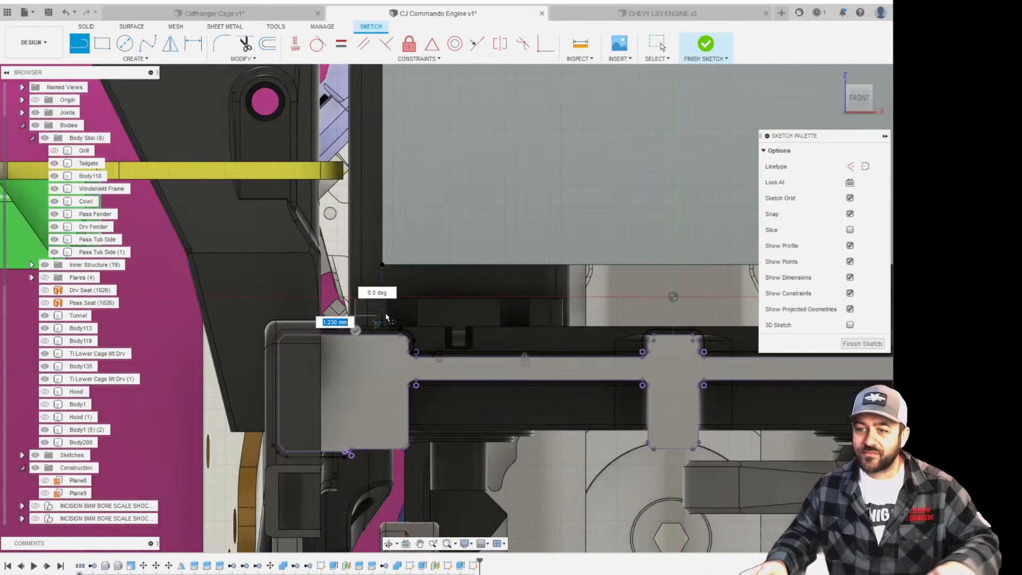
pyautogui.scroll(-5, 384, 349)
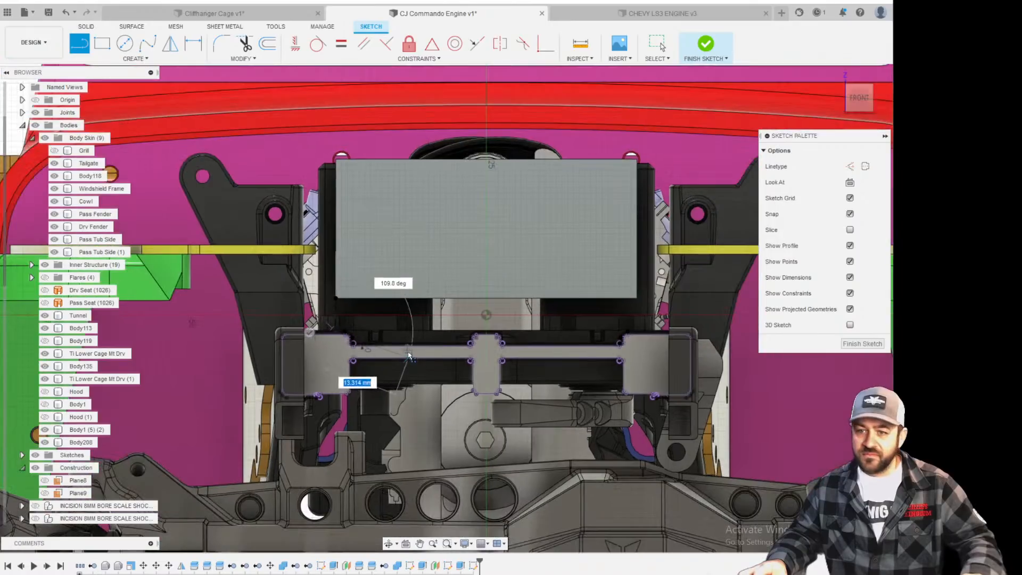
pyautogui.press('Escape')
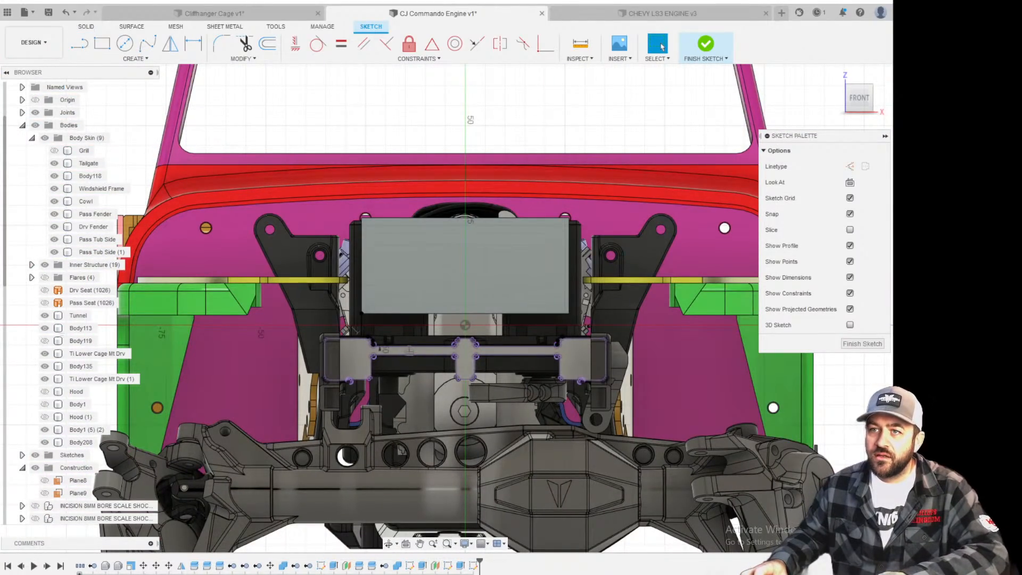
# Draw a vertical line from the block's lower right corner down to the offset crossmember outline.
pyautogui.moveTo(463, 319); pyautogui.dragTo(345, 295, button='middle')
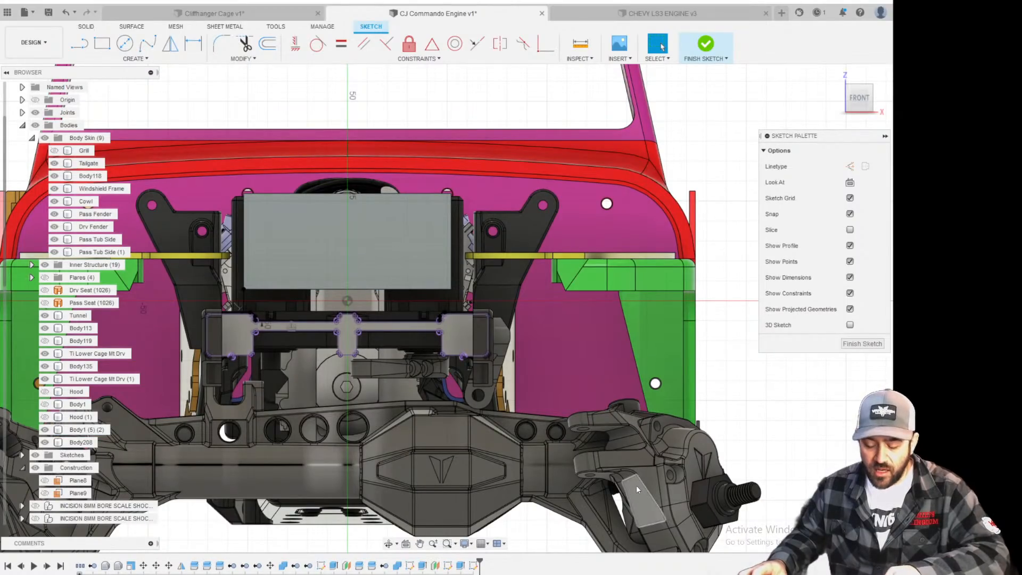
pyautogui.scroll(10, 427, 292)
pyautogui.press('l')
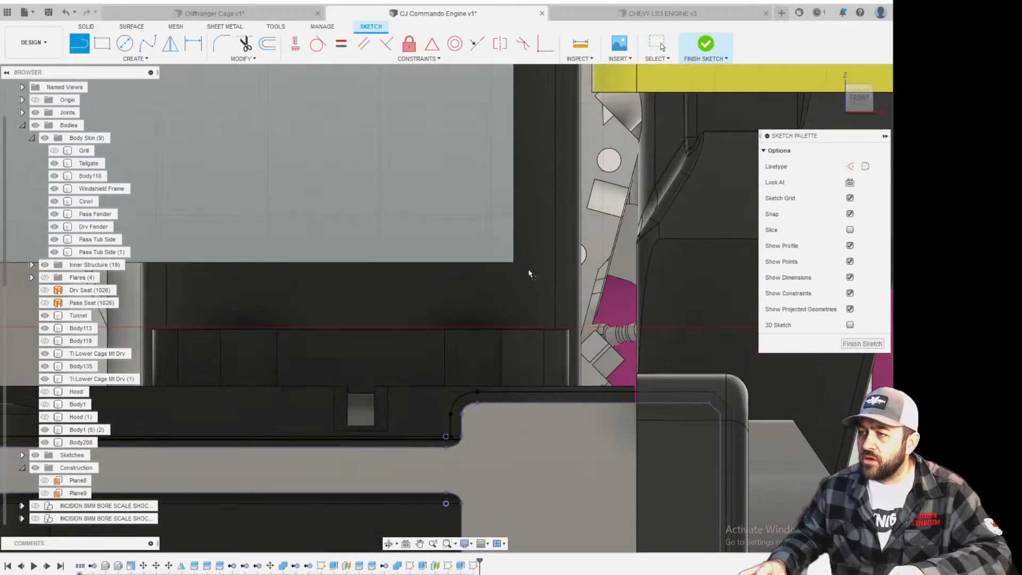
pyautogui.click(513, 262)
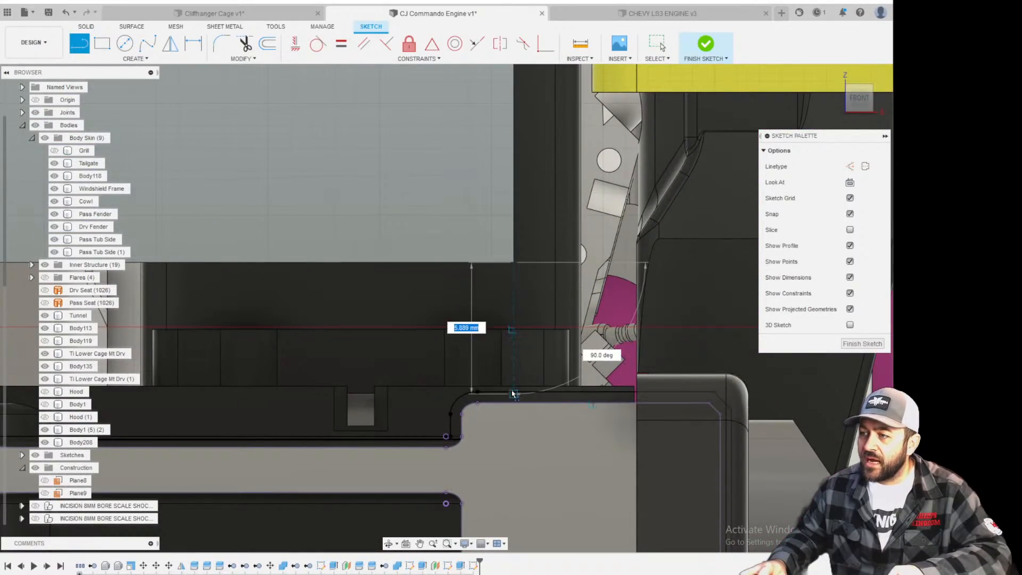
pyautogui.scroll(8, 512, 393)
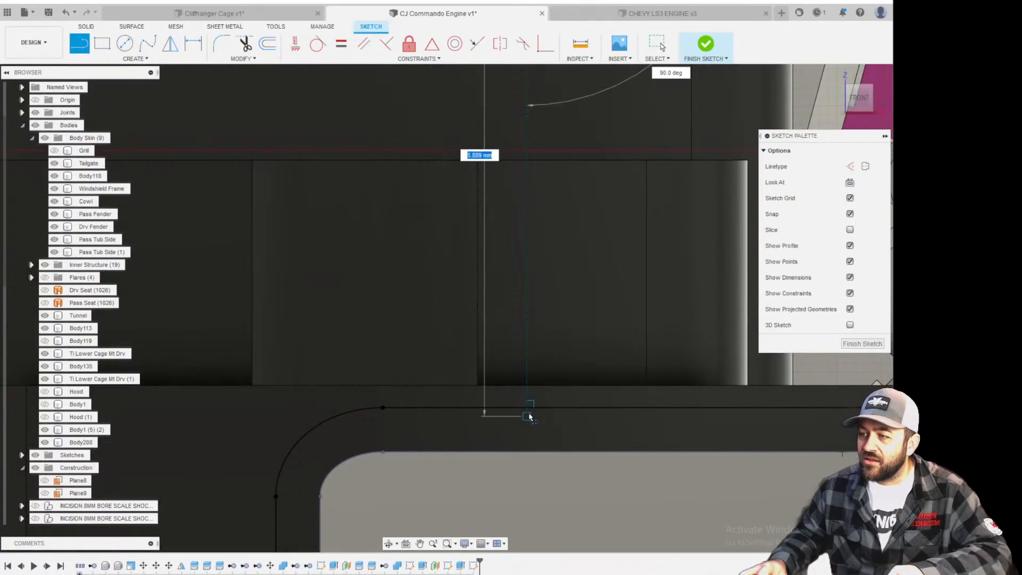
pyautogui.click(533, 421)
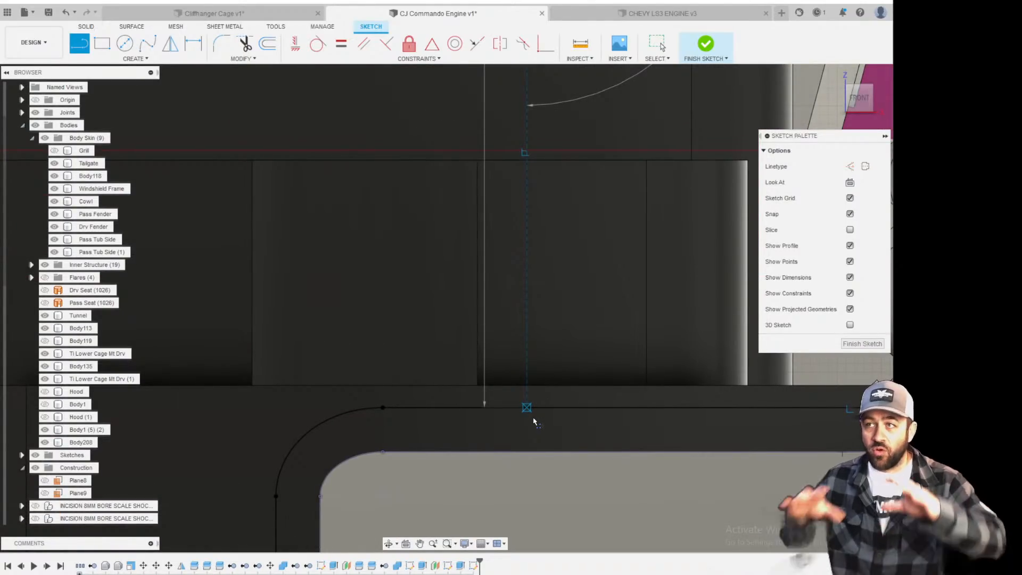
pyautogui.scroll(-2, 534, 421)
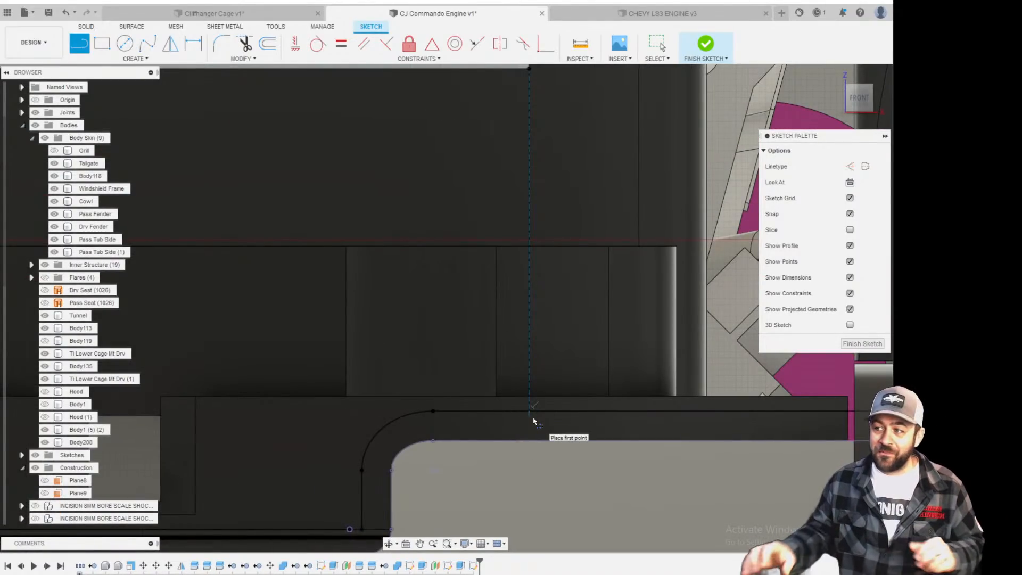
pyautogui.scroll(-8, 534, 420)
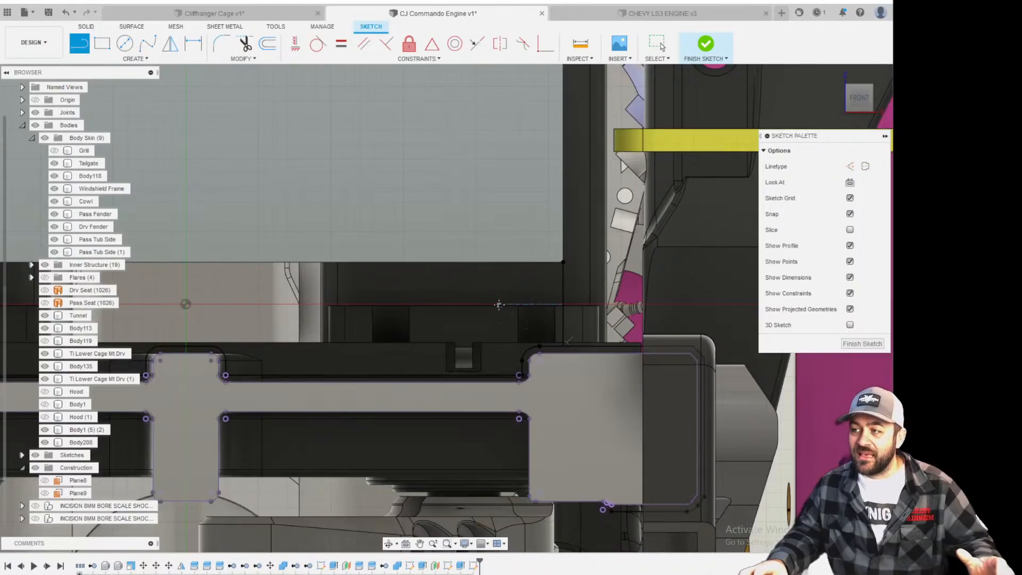
# Draw a line along the block's lower edge from its right corner to its left corner to join the two vertical lines.
pyautogui.moveTo(499, 304); pyautogui.dragTo(536, 300, button='middle')
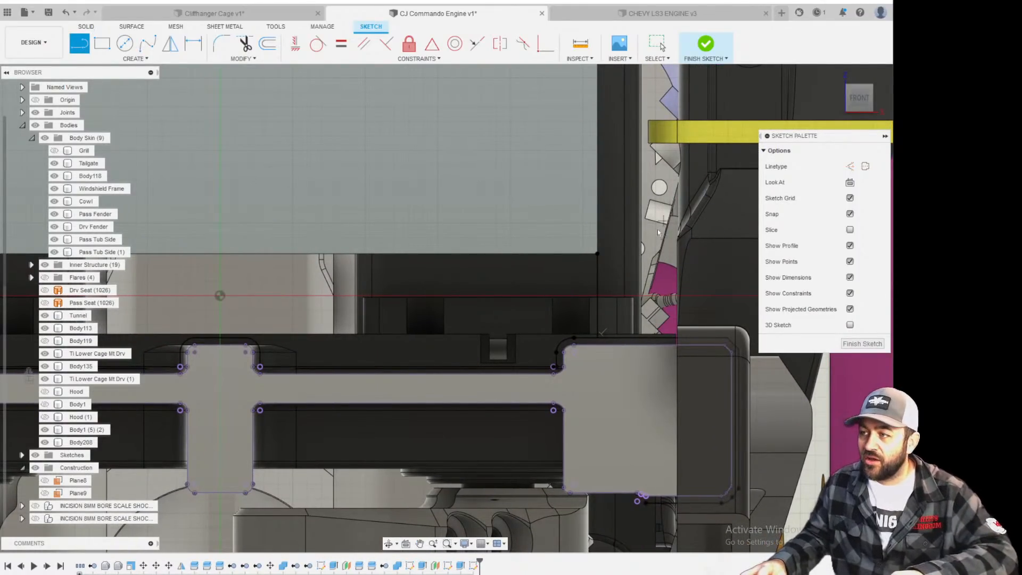
pyautogui.click(598, 255)
pyautogui.scroll(-4, 606, 259)
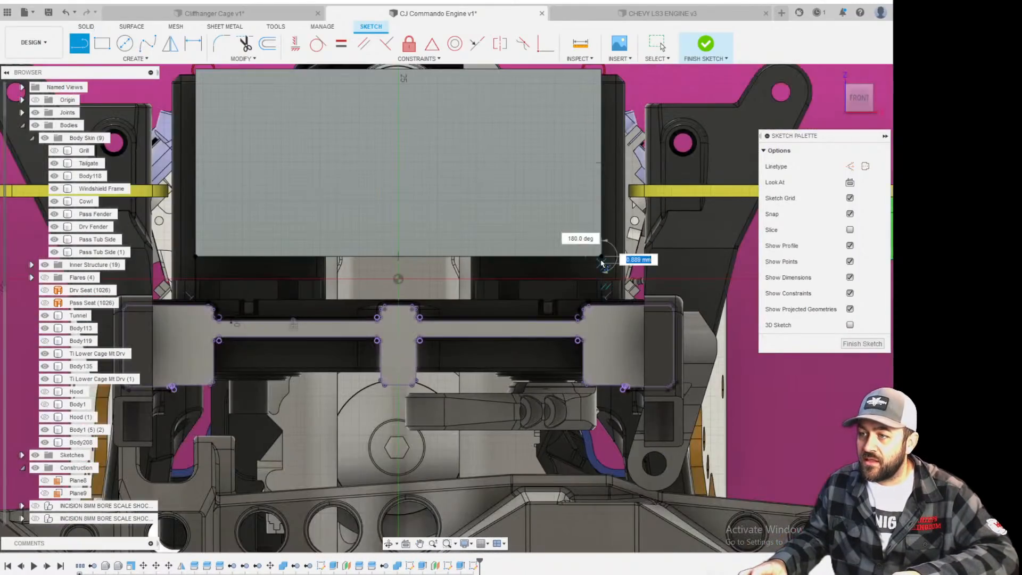
pyautogui.scroll(3, 268, 260)
pyautogui.moveTo(269, 262); pyautogui.dragTo(362, 275, button='middle')
pyautogui.scroll(2, 362, 274)
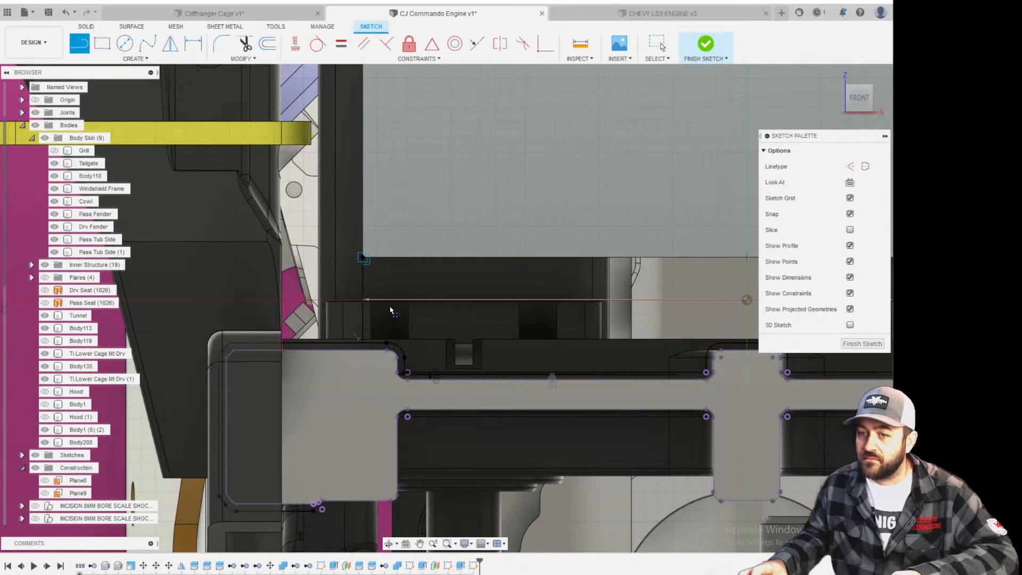
pyautogui.scroll(-3, 535, 229)
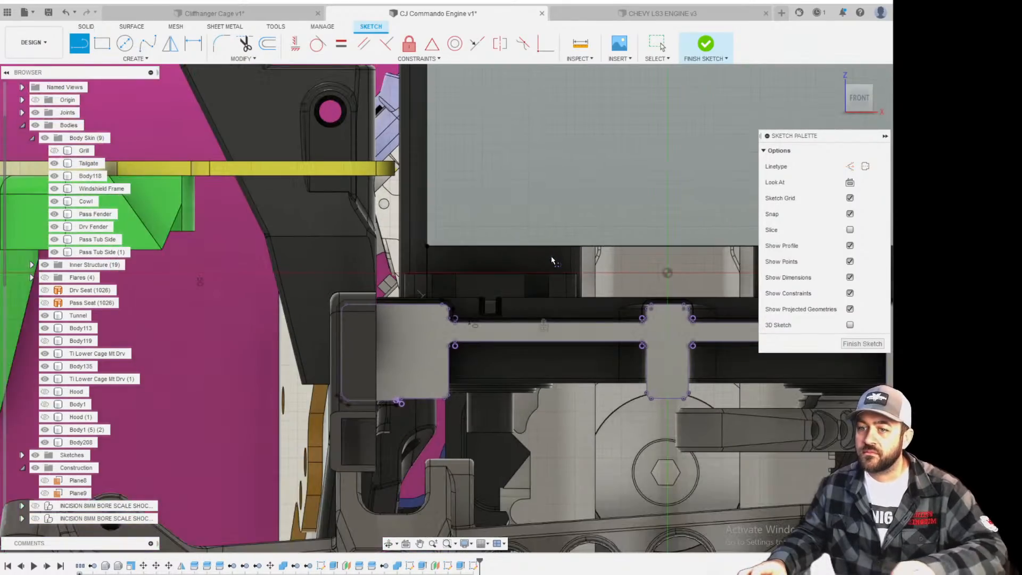
pyautogui.scroll(-3, 550, 258)
pyautogui.keyDown('shift'); pyautogui.moveTo(580, 308); pyautogui.dragTo(511, 341, button='middle'); pyautogui.keyUp('shift')
pyautogui.scroll(3, 620, 245)
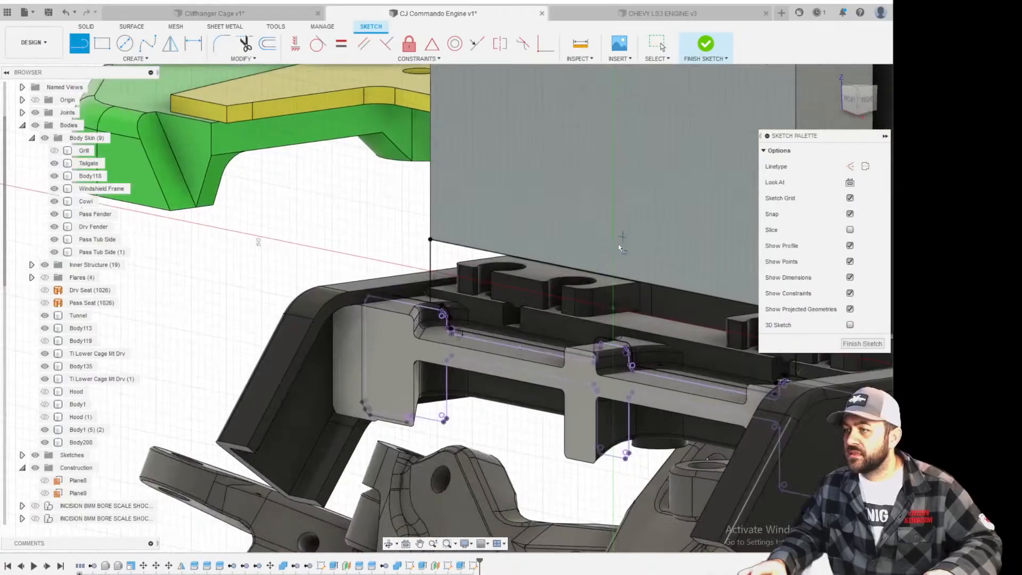
pyautogui.press('e')
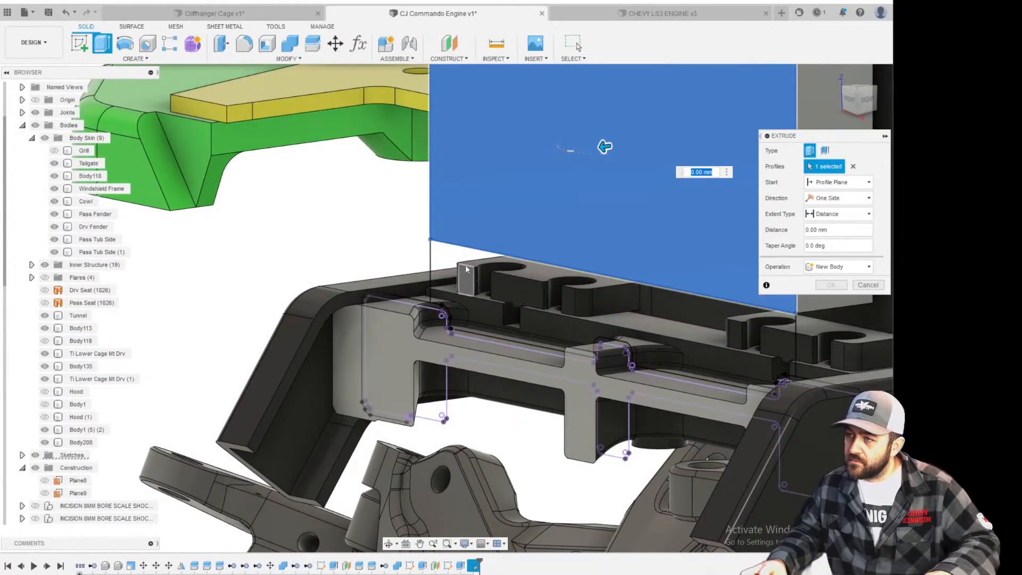
pyautogui.click(853, 166)
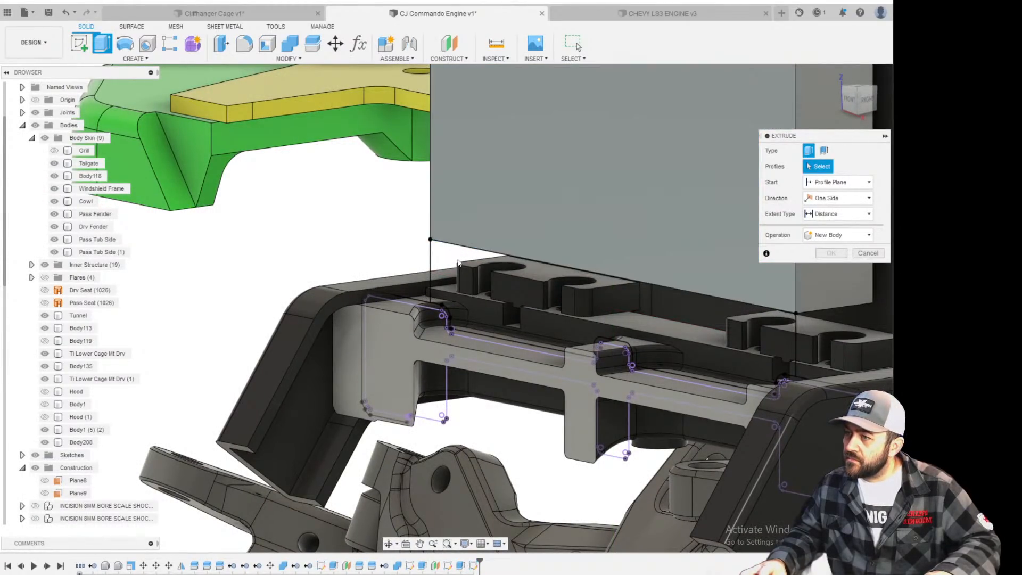
pyautogui.keyDown('shift'); pyautogui.moveTo(447, 283); pyautogui.dragTo(512, 267, button='middle'); pyautogui.keyUp('shift')
pyautogui.scroll(3, 512, 268)
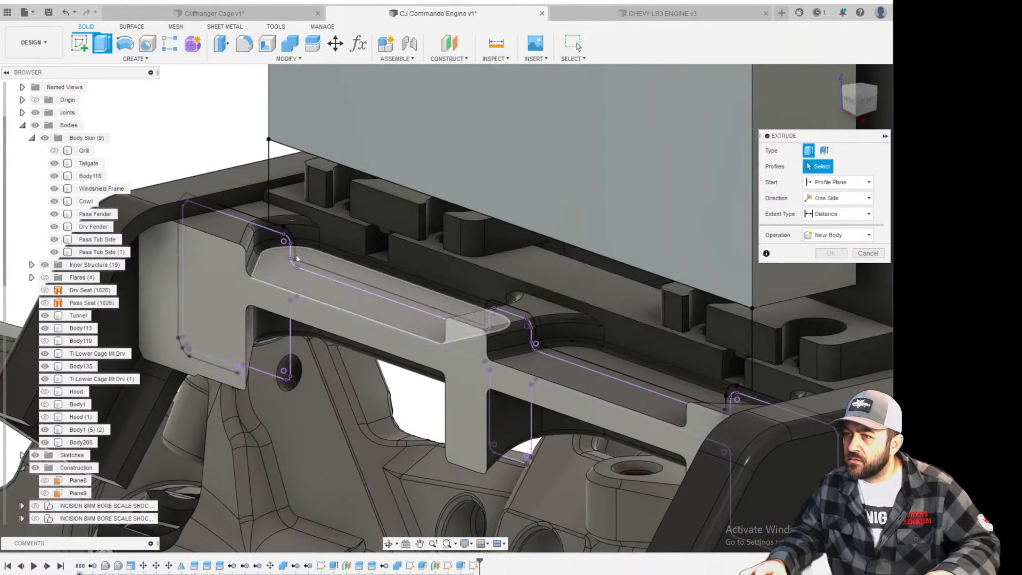
pyautogui.scroll(-2, 296, 254)
pyautogui.scroll(5, 280, 164)
pyautogui.press('Escape')
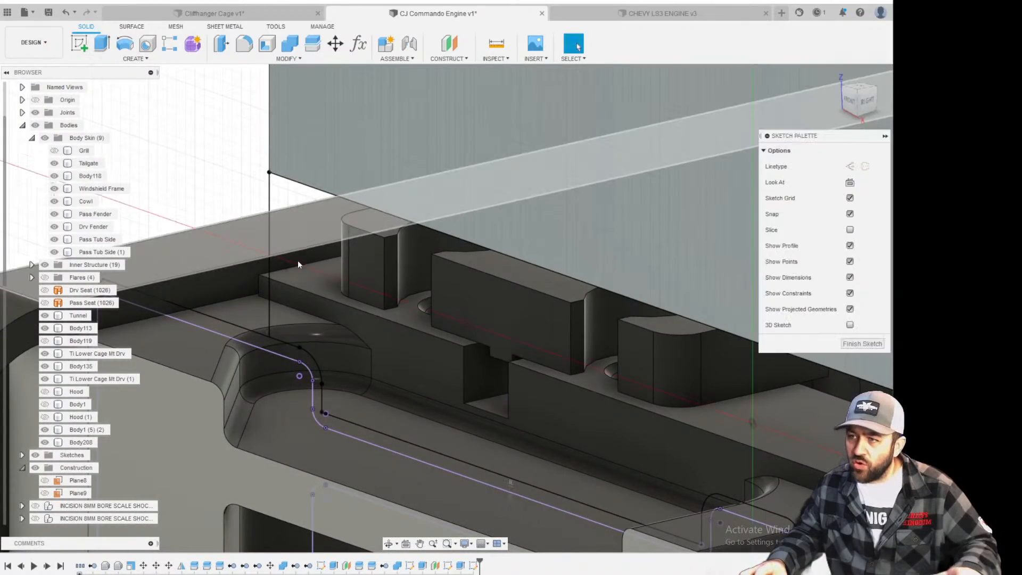
# Project the radiator block's lower front edge into the sketch as the upper boundary of the mount profile.
pyautogui.scroll(2, 298, 260)
pyautogui.scroll(5, 243, 391)
pyautogui.scroll(3, 243, 336)
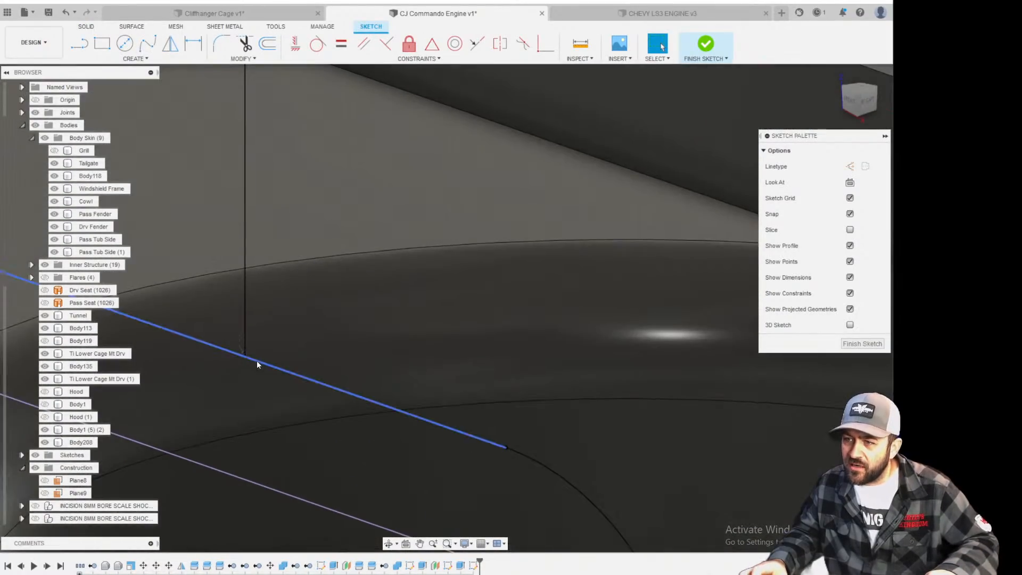
pyautogui.scroll(-2, 241, 344)
pyautogui.scroll(-10, 240, 347)
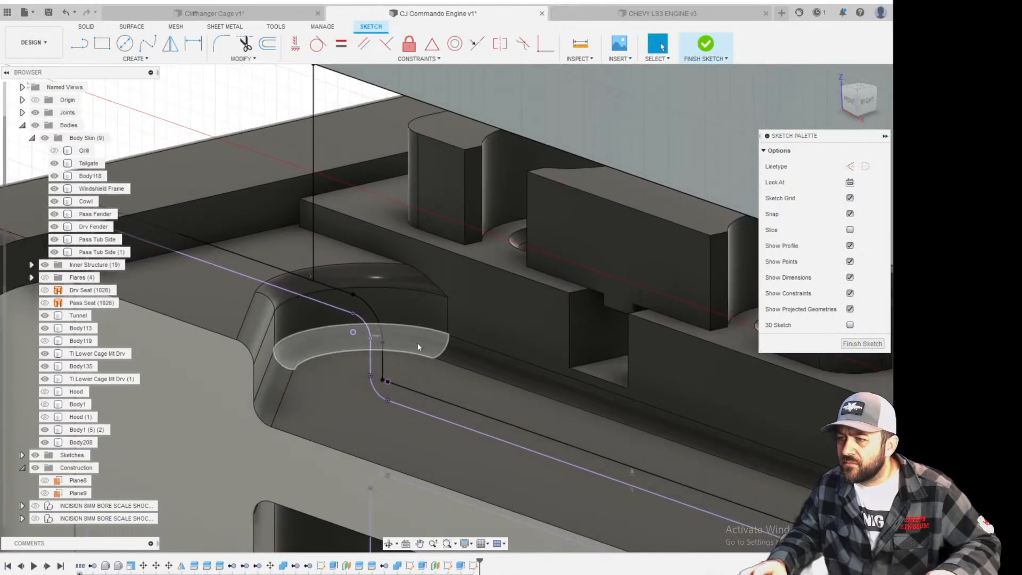
pyautogui.scroll(-3, 418, 347)
pyautogui.scroll(2, 780, 410)
pyautogui.scroll(-3, 780, 410)
pyautogui.moveTo(767, 367); pyautogui.dragTo(365, 238, button='middle')
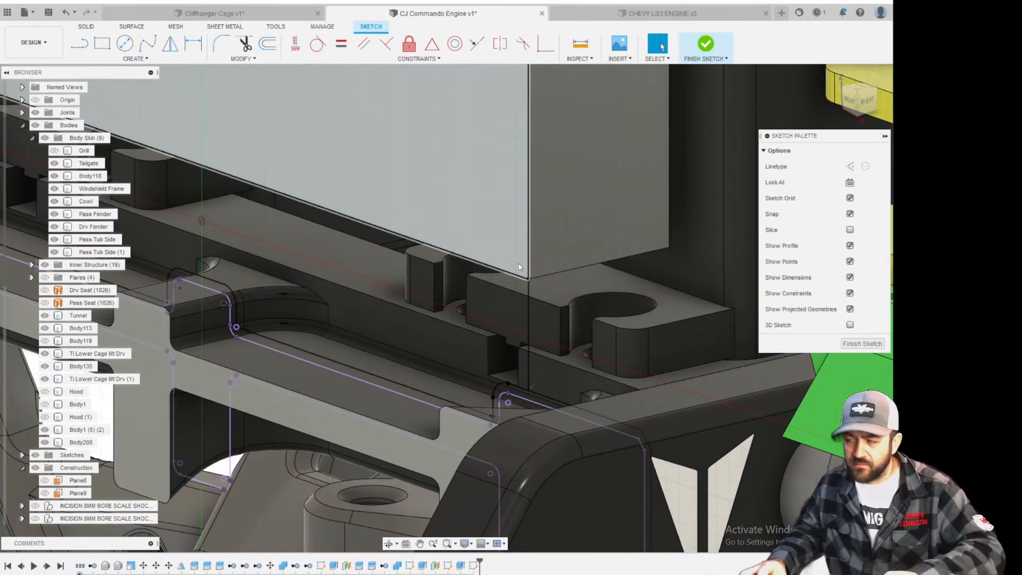
pyautogui.press('p')
pyautogui.click(503, 270)
pyautogui.scroll(-2, 538, 331)
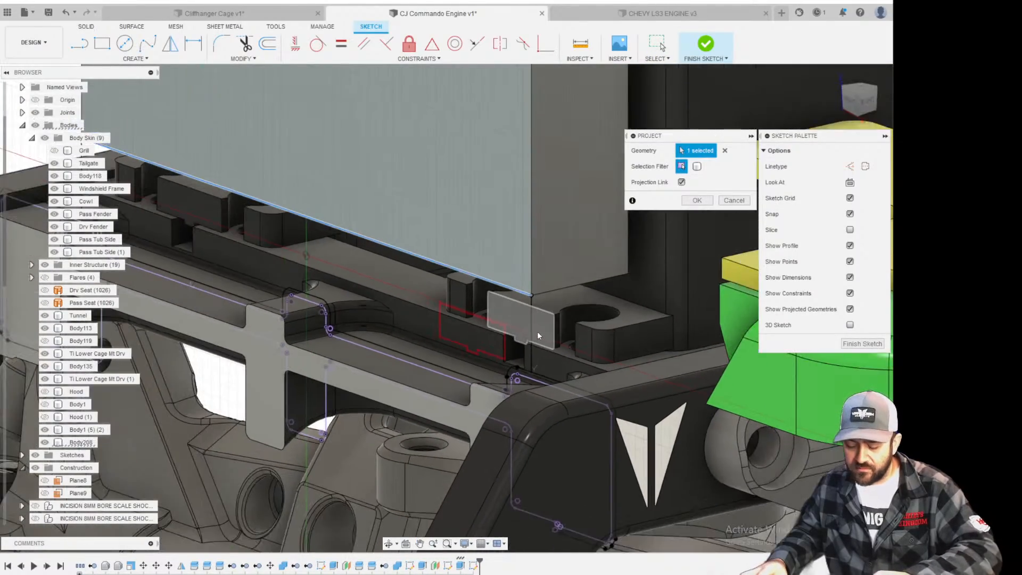
pyautogui.scroll(-1, 538, 334)
pyautogui.press('Return')
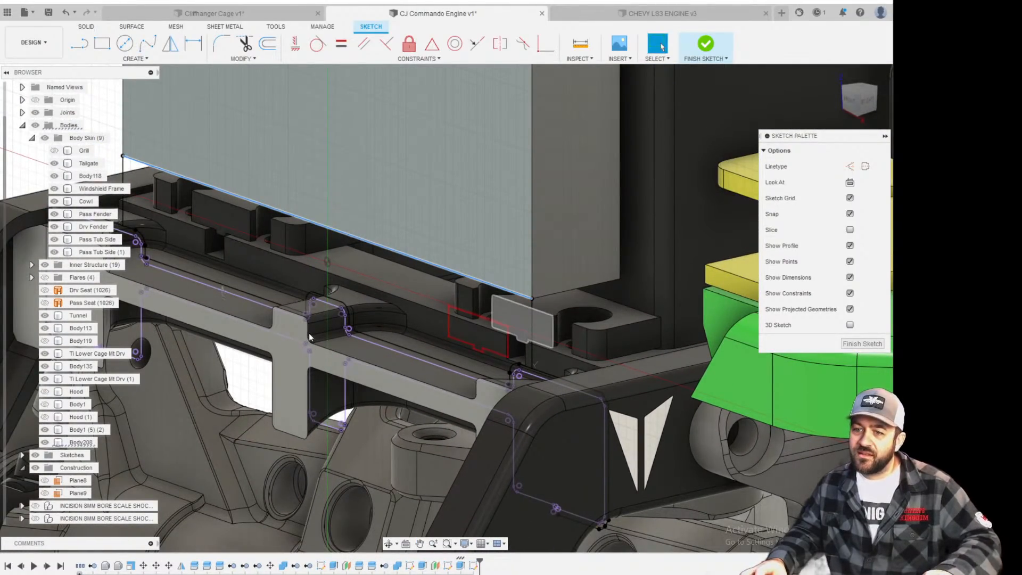
# Close the gap in the offset crossmember outline near the right vertical line with a short line between its open endpoints.
pyautogui.moveTo(290, 258); pyautogui.dragTo(484, 257, button='middle')
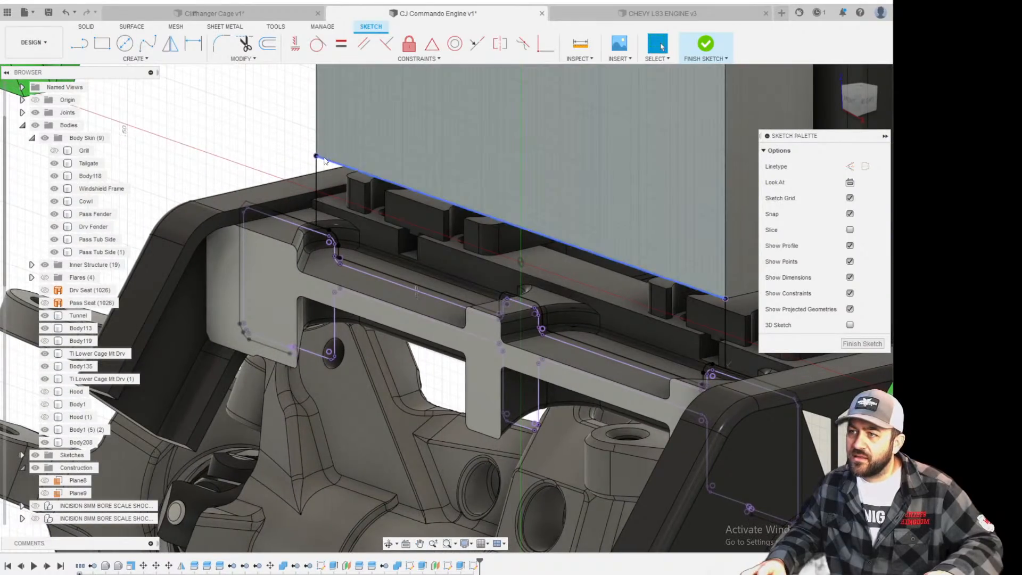
pyautogui.scroll(2, 623, 286)
pyautogui.scroll(-3, 618, 303)
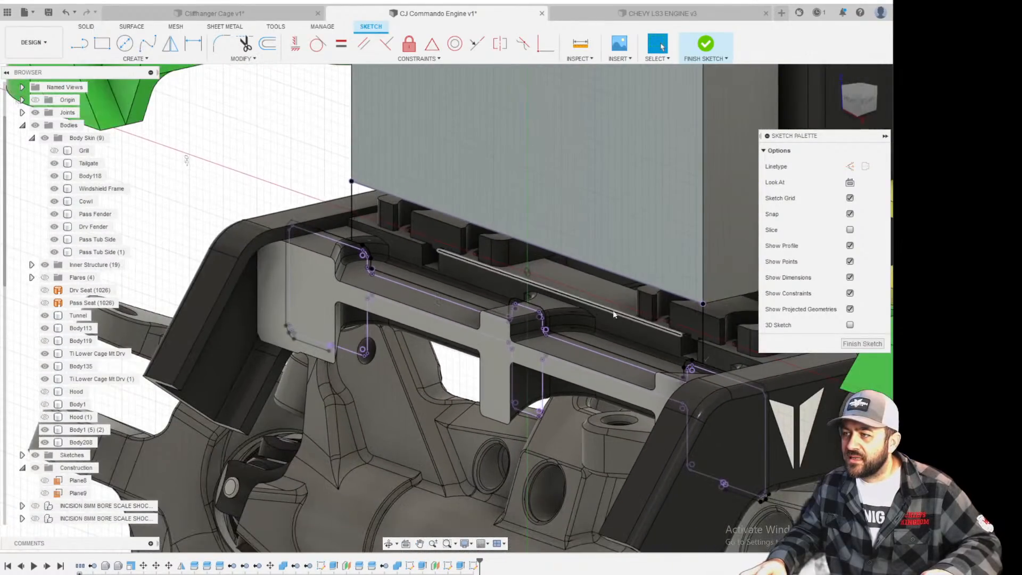
pyautogui.scroll(5, 678, 371)
pyautogui.scroll(6, 679, 374)
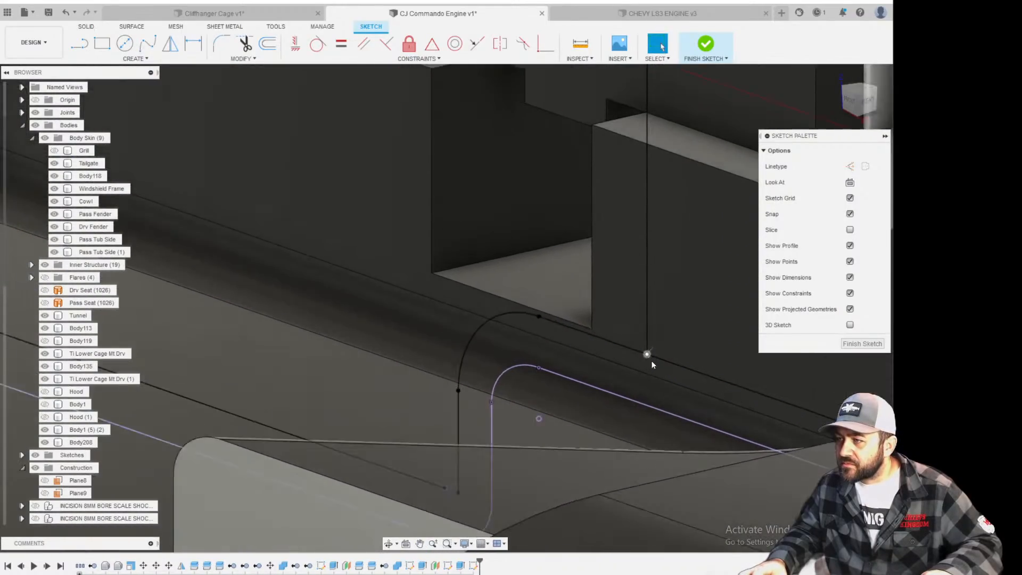
pyautogui.scroll(-4, 652, 364)
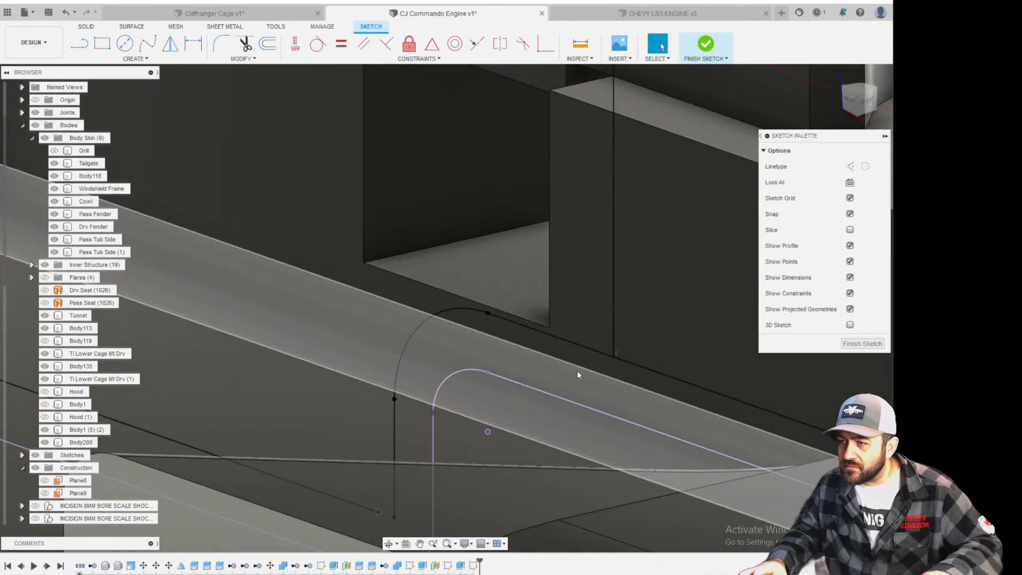
pyautogui.moveTo(461, 421); pyautogui.dragTo(533, 281, button='middle')
pyautogui.scroll(5, 457, 359)
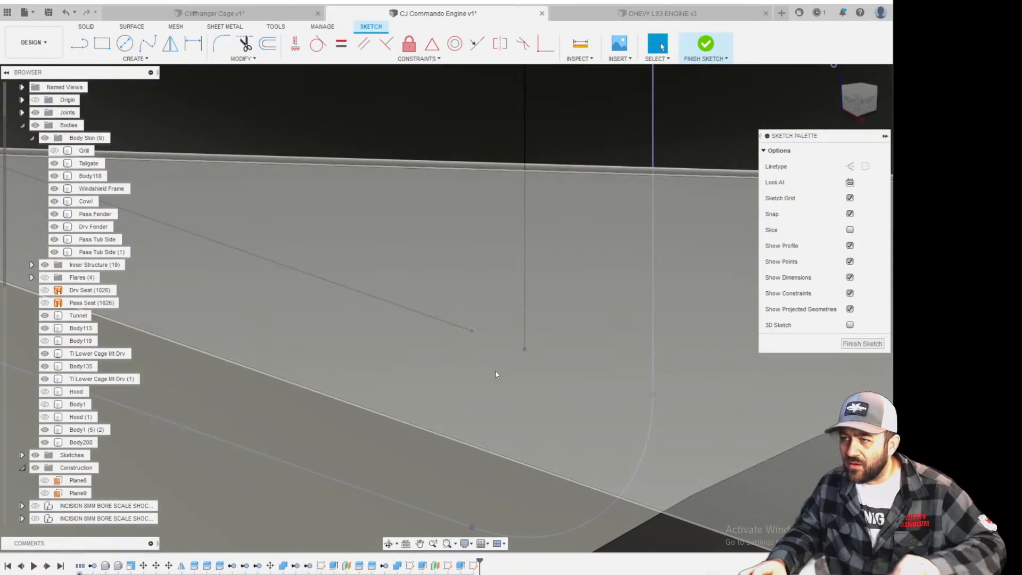
pyautogui.press('l')
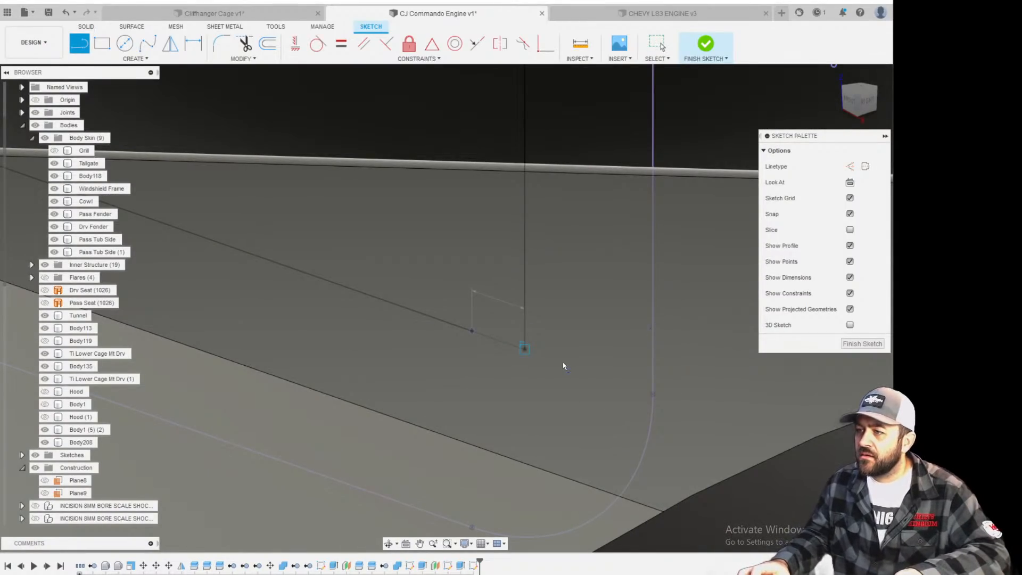
pyautogui.scroll(-10, 511, 324)
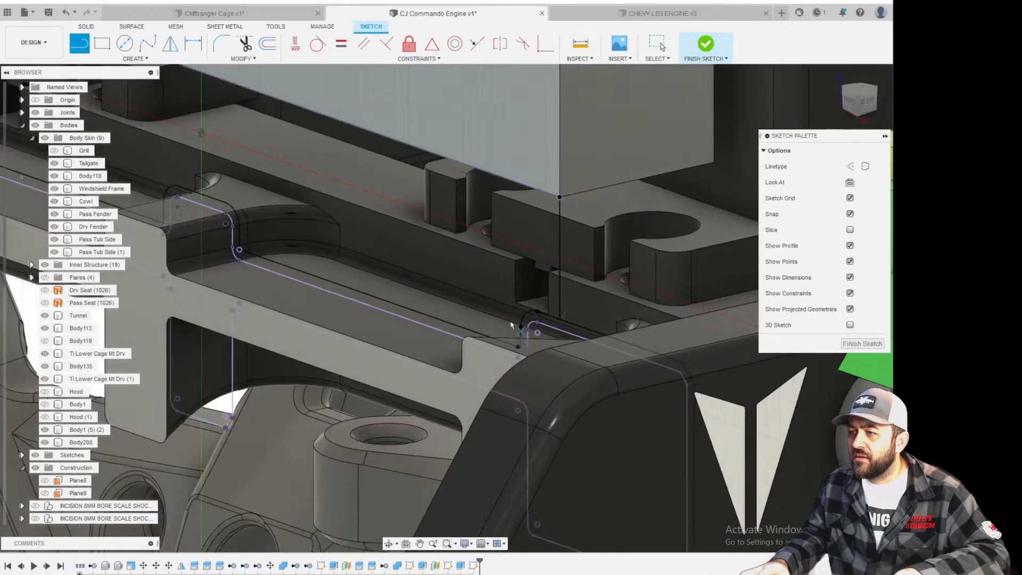
# Join the open endpoints of the offset outline near the left vertical line with a short line to close the mount profile.
pyautogui.scroll(1, 510, 324)
pyautogui.moveTo(510, 325)
pyautogui.mouseDown(button='middle')
pyautogui.moveTo(557, 308)
pyautogui.moveTo(782, 306)
pyautogui.mouseUp(button='middle')
pyautogui.moveTo(286, 170)
pyautogui.mouseDown(button='middle')
pyautogui.moveTo(421, 200)
pyautogui.moveTo(508, 233)
pyautogui.mouseUp(button='middle')
pyautogui.moveTo(310, 152); pyautogui.dragTo(484, 226, button='middle')
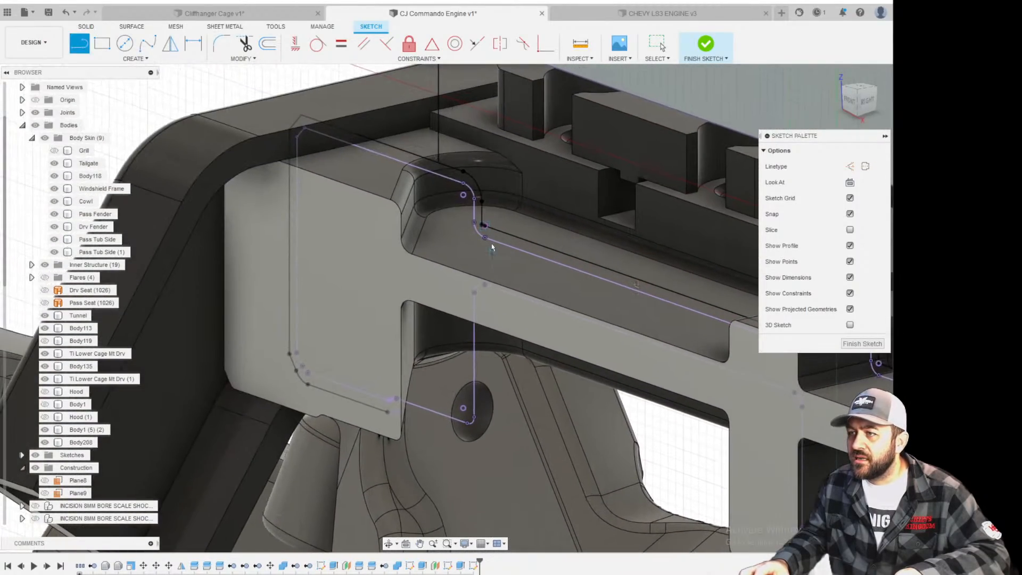
pyautogui.scroll(9, 486, 229)
pyautogui.scroll(5, 463, 224)
pyautogui.click(477, 230)
pyautogui.click(523, 245)
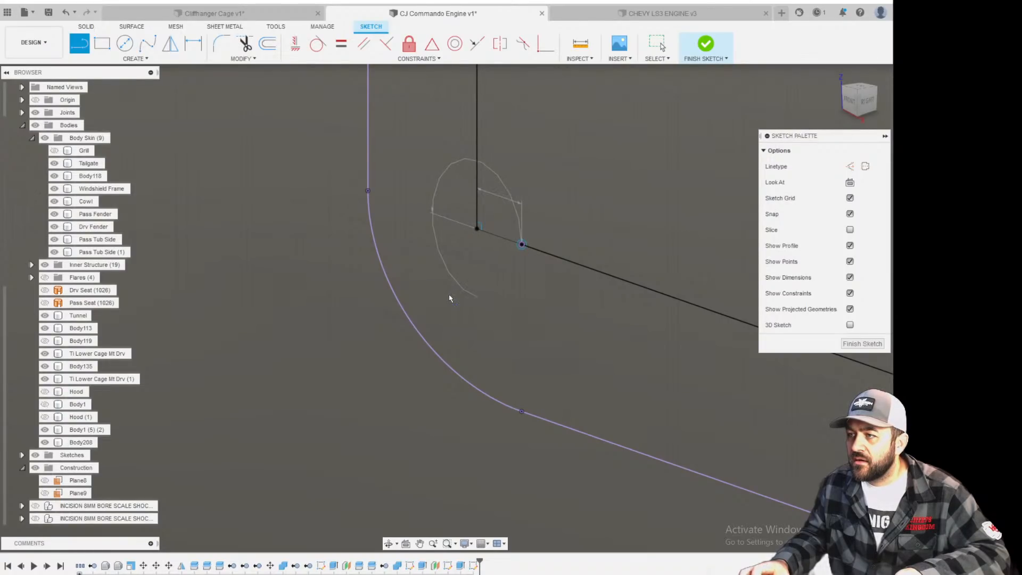
pyautogui.scroll(-10, 591, 171)
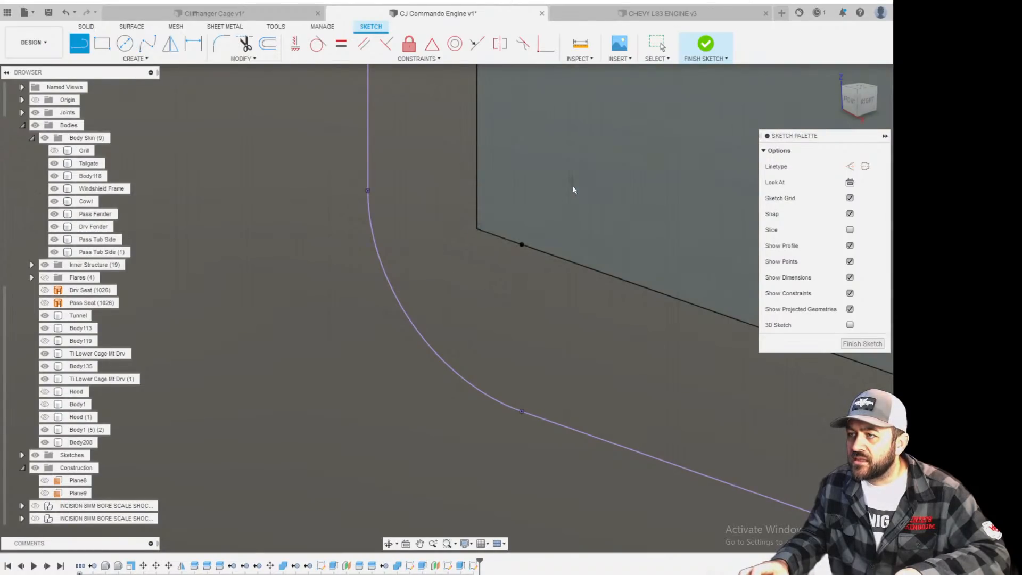
pyautogui.scroll(-5, 585, 249)
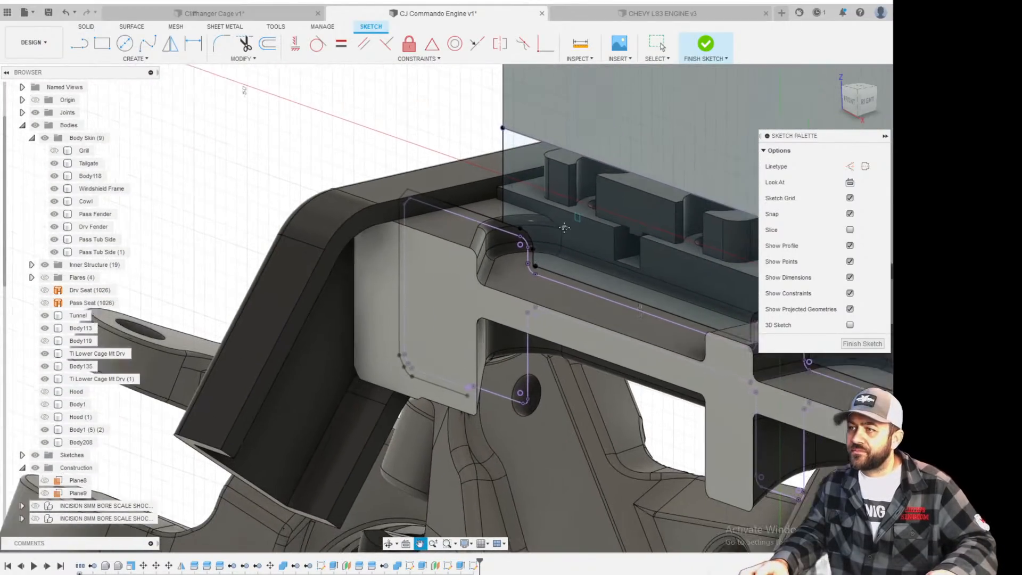
# Extrude the closed mount profile below the block by -2 mm with the Join operation.
pyautogui.press('e')
pyautogui.click(522, 257)
pyautogui.scroll(-4, 536, 273)
pyautogui.keyDown('shift'); pyautogui.moveTo(538, 274); pyautogui.dragTo(599, 311, button='middle'); pyautogui.keyUp('shift')
pyautogui.scroll(4, 601, 310)
pyautogui.moveTo(551, 301); pyautogui.dragTo(586, 291)
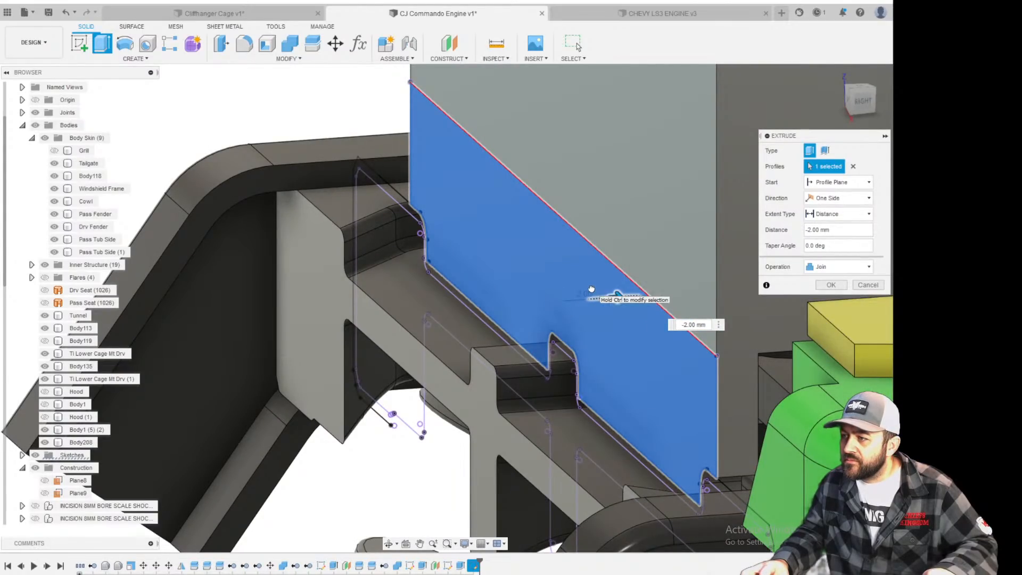
pyautogui.scroll(3, 612, 292)
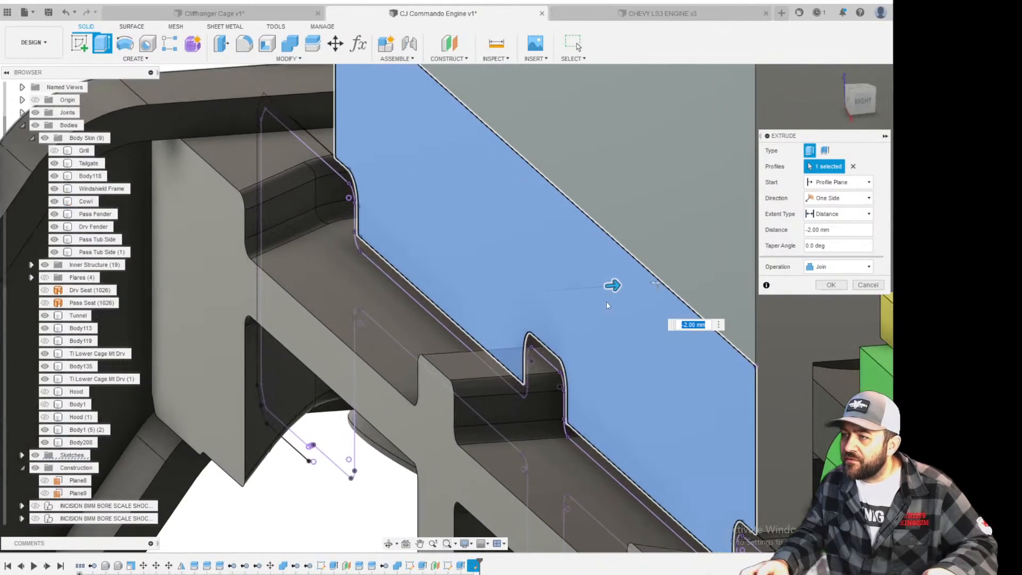
pyautogui.moveTo(616, 287); pyautogui.dragTo(638, 283)
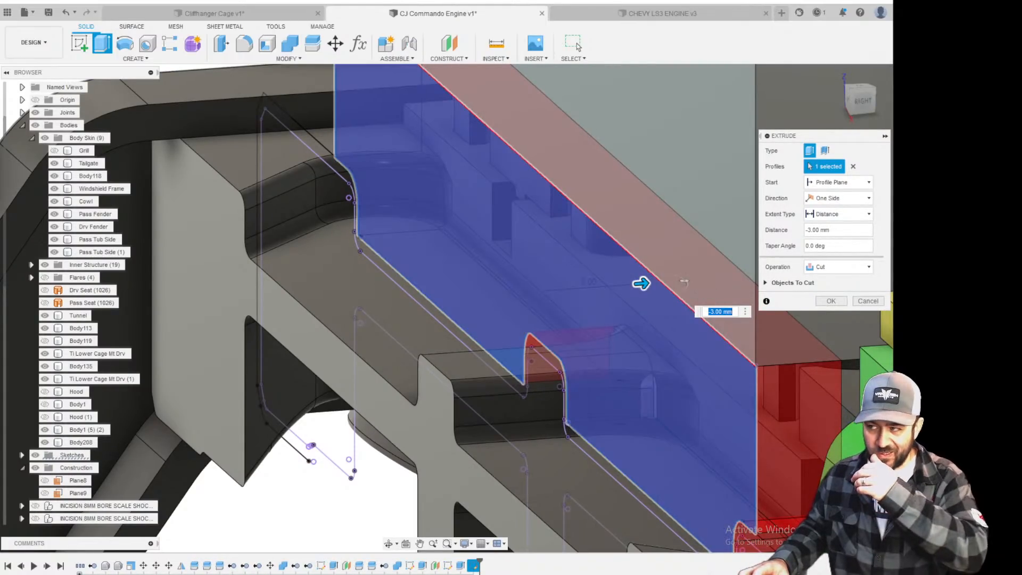
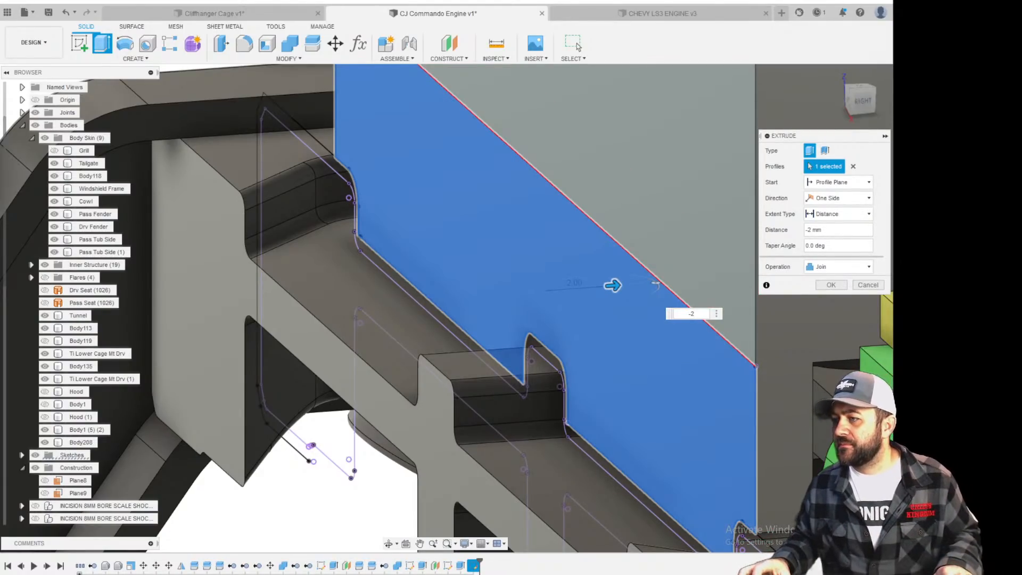
pyautogui.keyDown('shift'); pyautogui.moveTo(318, 431); pyautogui.dragTo(625, 369, button='middle'); pyautogui.keyUp('shift')
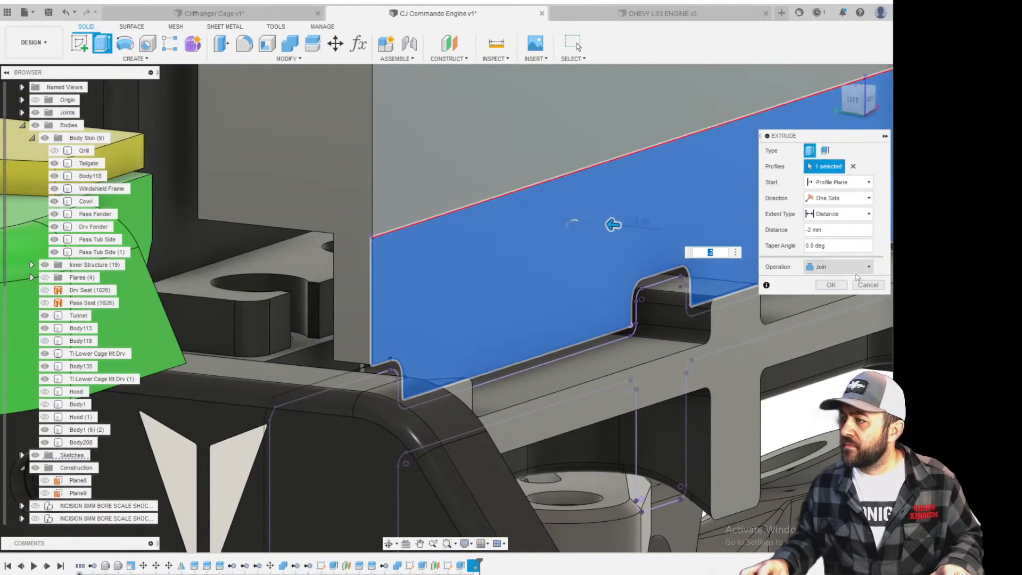
pyautogui.click(831, 286)
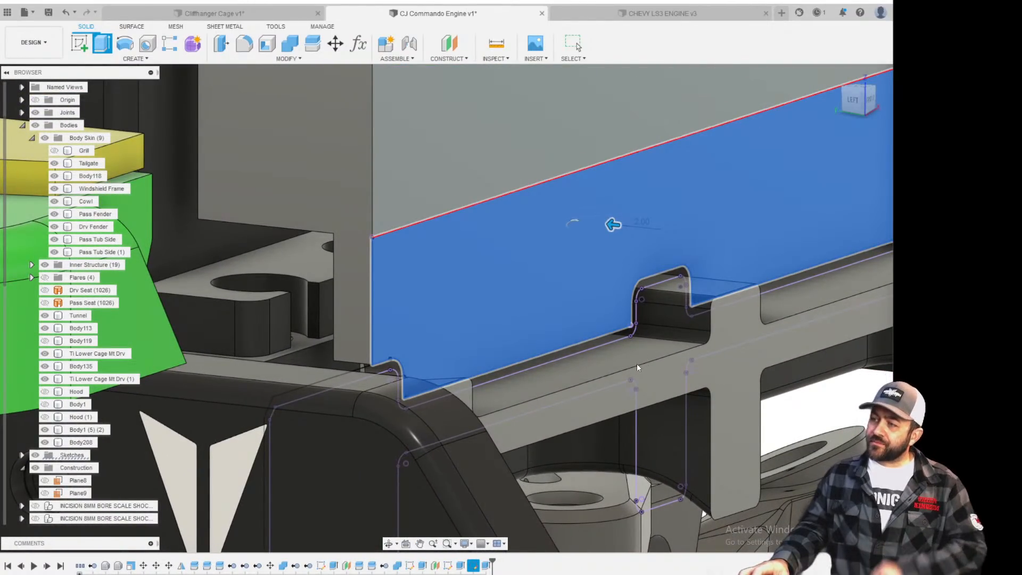
pyautogui.click(741, 386)
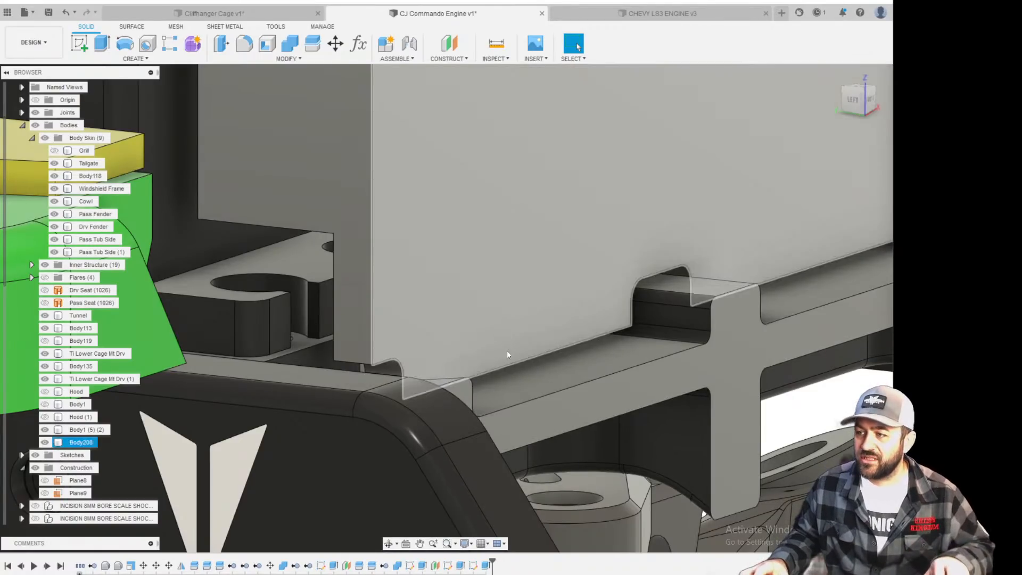
# Clear the selection and show the grille body in front of the radiator block.
pyautogui.scroll(-5, 506, 350)
pyautogui.keyDown('shift'); pyautogui.moveTo(694, 334); pyautogui.dragTo(671, 294, button='middle'); pyautogui.keyUp('shift')
pyautogui.press('Escape')
pyautogui.click(701, 241)
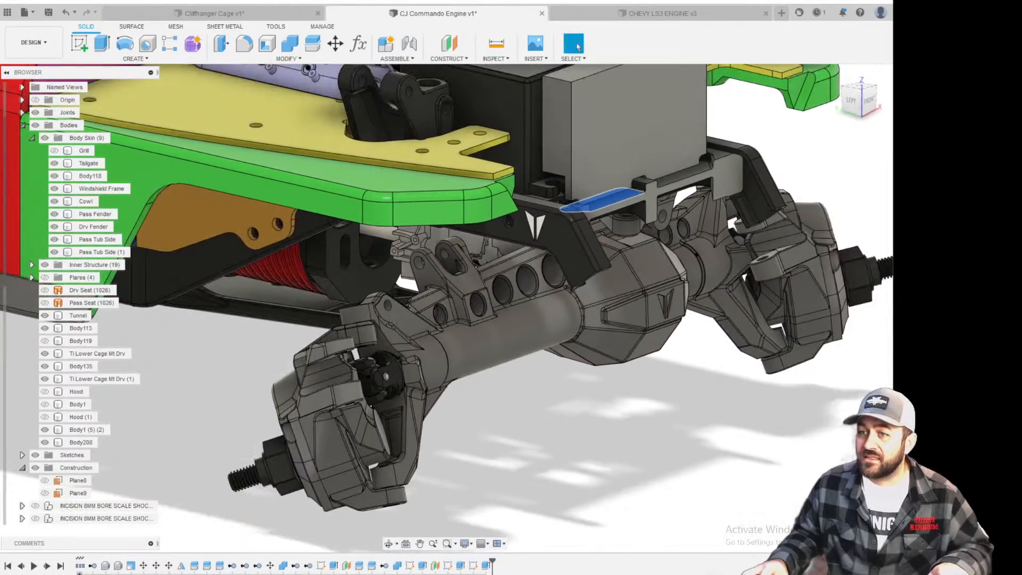
pyautogui.click(54, 151)
pyautogui.scroll(2, 591, 165)
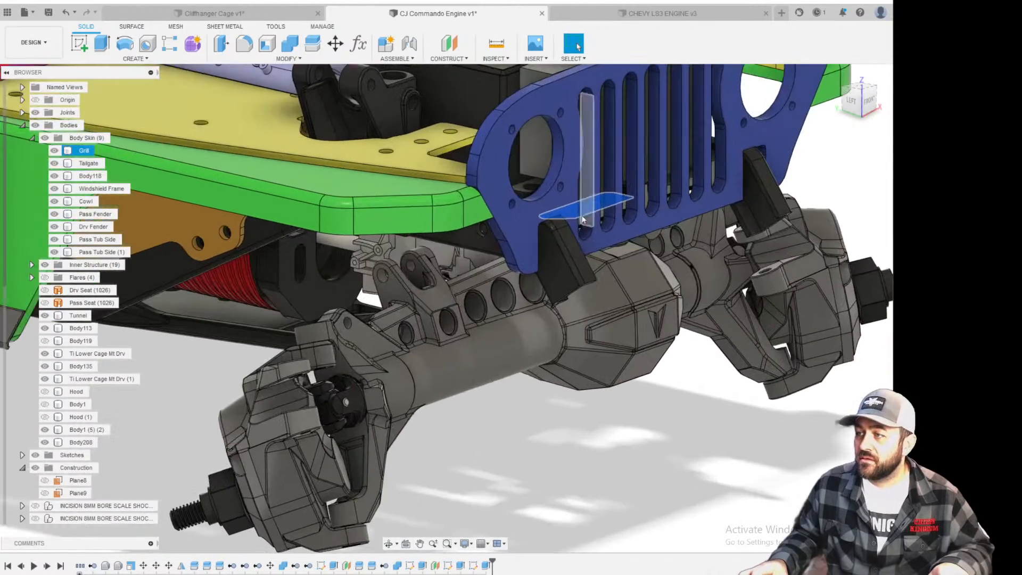
pyautogui.click(680, 478)
# Examine from below and above how the new mount fits between the front crossmember and the grille.
pyautogui.keyDown('shift'); pyautogui.moveTo(674, 360); pyautogui.dragTo(558, 425, button='middle'); pyautogui.keyUp('shift')
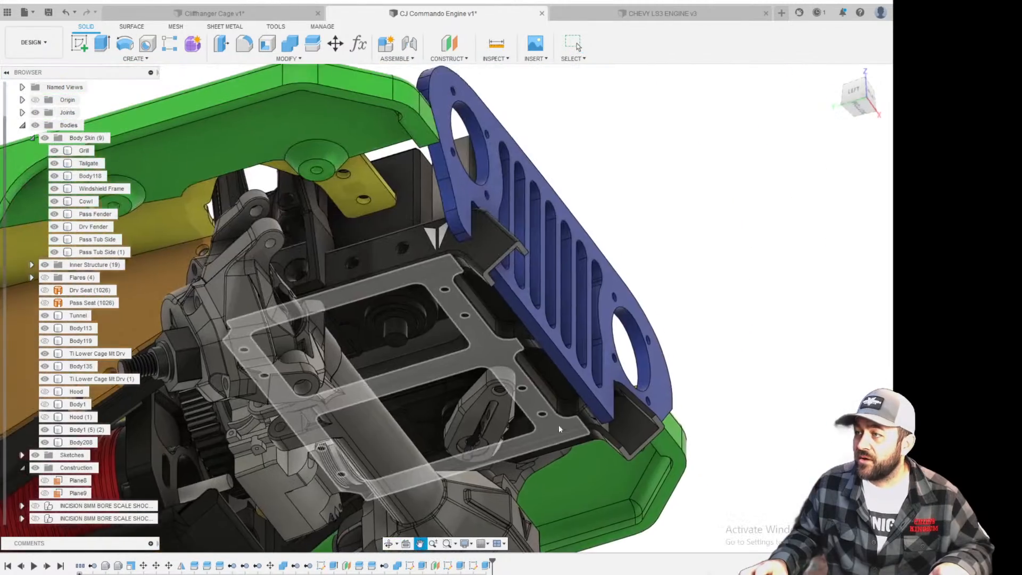
pyautogui.scroll(3, 526, 292)
pyautogui.keyDown('shift'); pyautogui.moveTo(526, 293); pyautogui.dragTo(550, 262, button='middle'); pyautogui.keyUp('shift')
pyautogui.scroll(4, 516, 218)
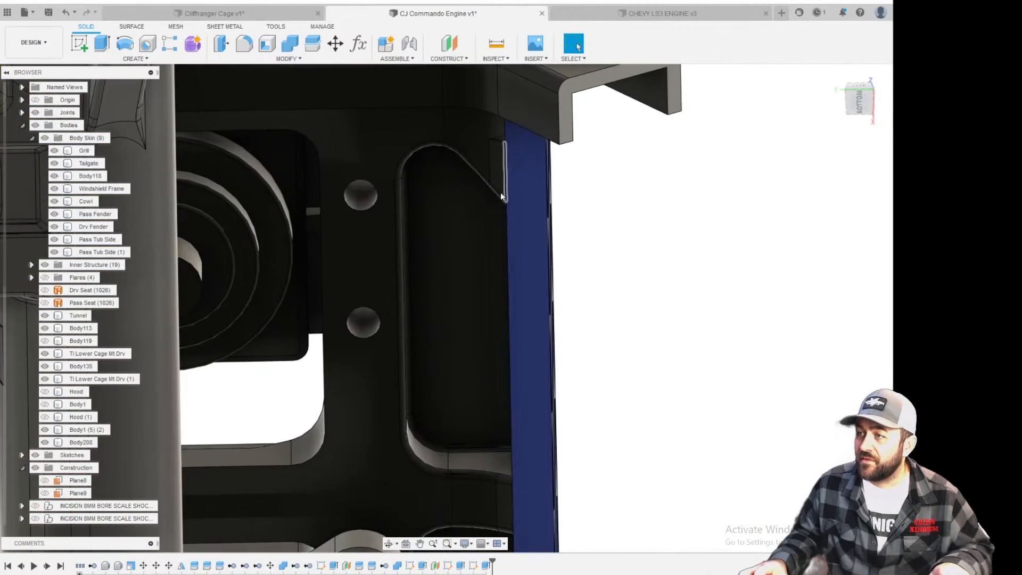
pyautogui.scroll(2, 505, 201)
pyautogui.scroll(-3, 504, 201)
pyautogui.keyDown('shift'); pyautogui.moveTo(512, 254); pyautogui.dragTo(501, 405, button='middle'); pyautogui.keyUp('shift')
pyautogui.click(476, 209)
pyautogui.scroll(-3, 478, 214)
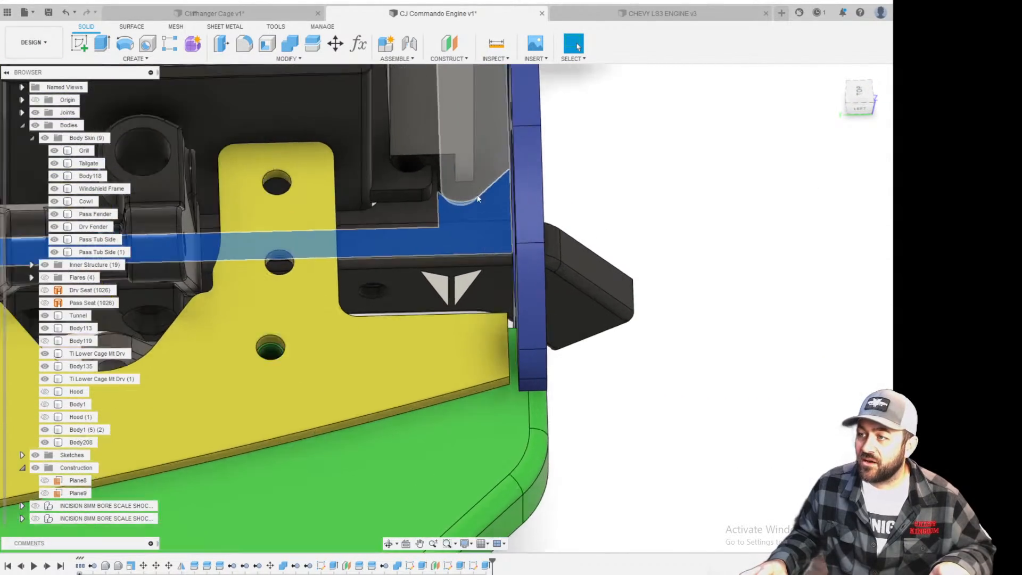
pyautogui.scroll(4, 478, 190)
pyautogui.keyDown('shift'); pyautogui.moveTo(493, 269); pyautogui.dragTo(500, 296, button='middle'); pyautogui.keyUp('shift')
pyautogui.scroll(-4, 480, 249)
pyautogui.scroll(3, 367, 245)
pyautogui.keyDown('shift'); pyautogui.moveTo(373, 235); pyautogui.dragTo(328, 226, button='middle'); pyautogui.keyUp('shift')
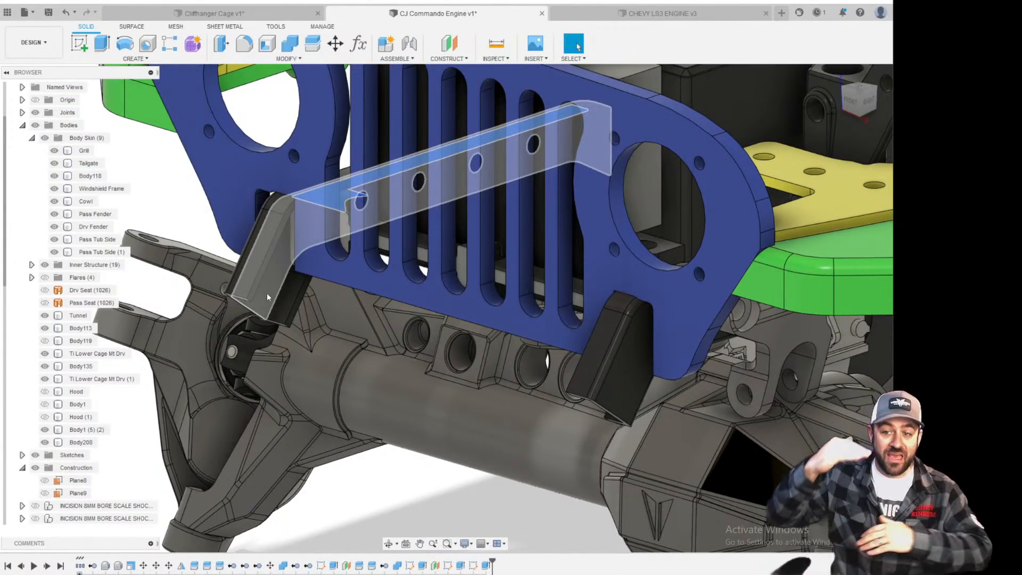
# Examine the grille from the front and check how the block and mount look through its slots.
pyautogui.click(458, 265)
pyautogui.scroll(-5, 470, 287)
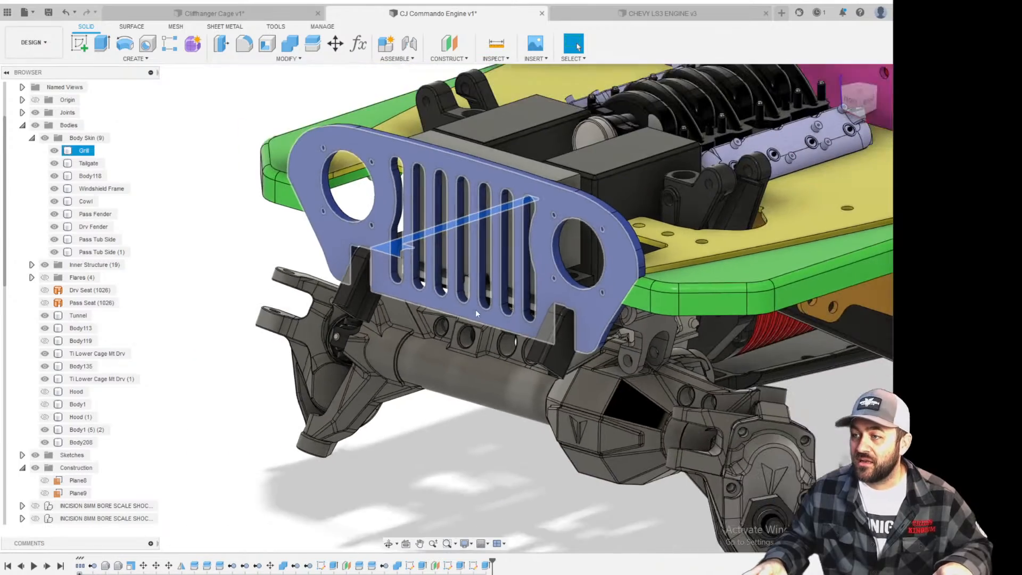
pyautogui.moveTo(453, 284); pyautogui.dragTo(407, 304, button='middle')
pyautogui.scroll(4, 409, 305)
pyautogui.click(373, 474)
pyautogui.keyDown('shift'); pyautogui.moveTo(372, 474); pyautogui.dragTo(517, 283, button='middle'); pyautogui.keyUp('shift')
pyautogui.scroll(3, 395, 359)
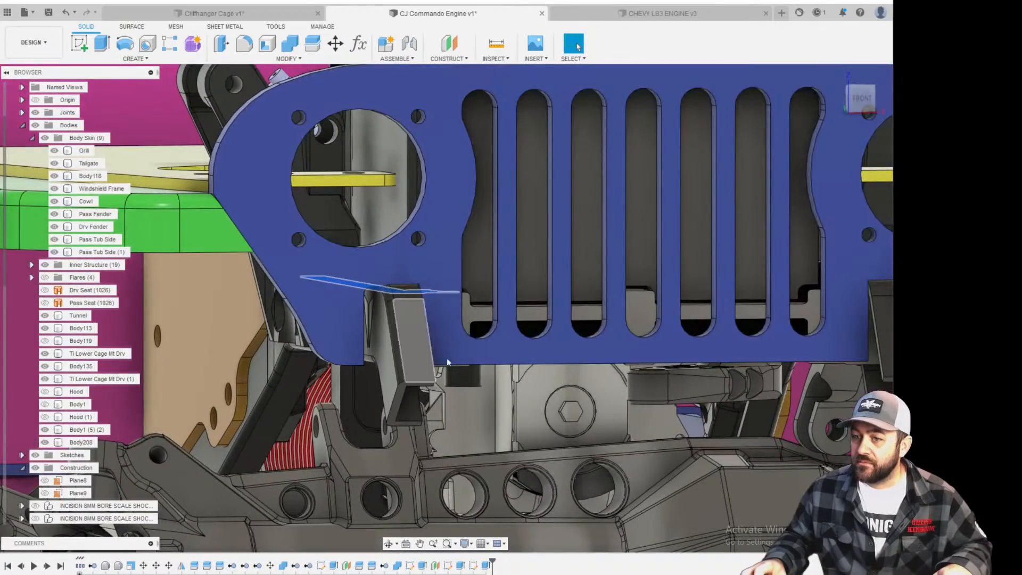
pyautogui.scroll(-4, 431, 371)
pyautogui.keyDown('shift'); pyautogui.moveTo(421, 364); pyautogui.dragTo(506, 367, button='middle'); pyautogui.keyUp('shift')
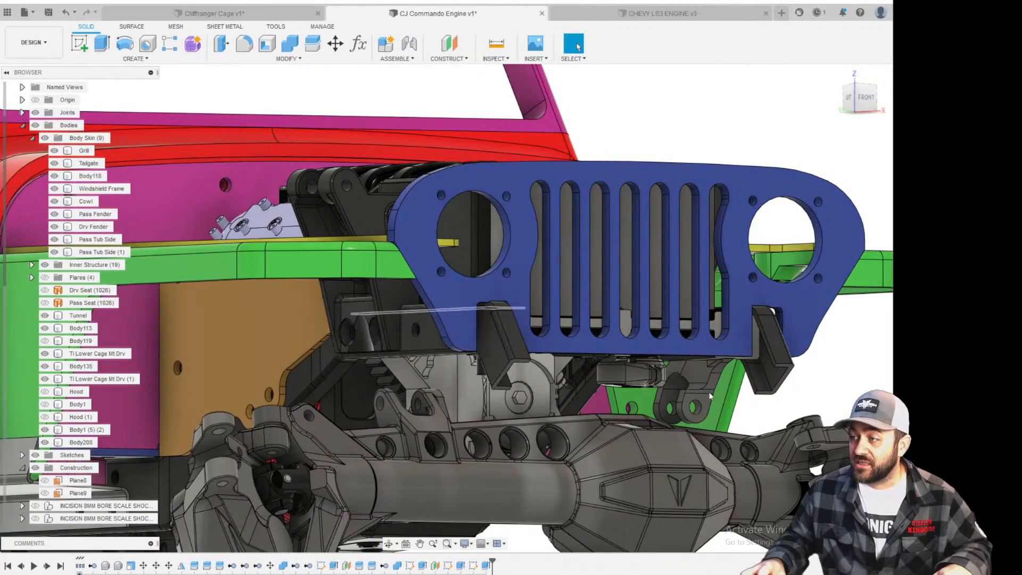
pyautogui.scroll(-3, 564, 293)
pyautogui.scroll(3, 617, 319)
pyautogui.scroll(1, 601, 324)
pyautogui.scroll(-2, 575, 325)
pyautogui.click(464, 384)
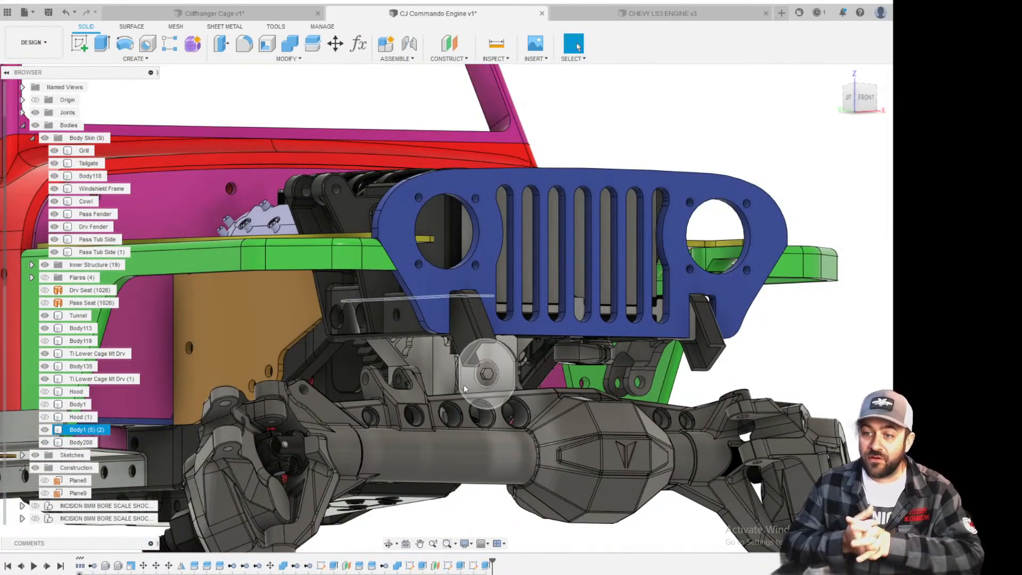
pyautogui.click(437, 211)
pyautogui.scroll(-2, 437, 213)
pyautogui.click(604, 208)
pyautogui.scroll(3, 550, 152)
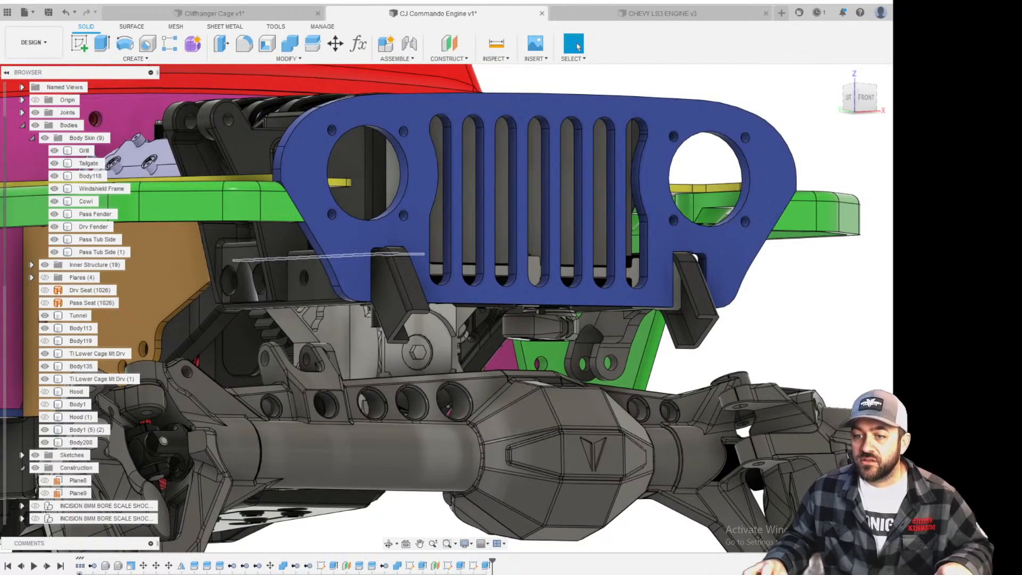
# Inspect the grille's position relative to the frame rail and fender from the side.
pyautogui.scroll(-2, 524, 187)
pyautogui.scroll(3, 524, 187)
pyautogui.keyDown('shift'); pyautogui.moveTo(523, 187); pyautogui.dragTo(525, 187, button='middle'); pyautogui.keyUp('shift')
pyautogui.keyDown('shift'); pyautogui.moveTo(451, 203); pyautogui.dragTo(581, 224, button='middle'); pyautogui.keyUp('shift')
pyautogui.scroll(4, 458, 232)
pyautogui.moveTo(436, 266)
pyautogui.keyDown('shift'); pyautogui.mouseDown(button='middle')
pyautogui.moveTo(415, 271)
pyautogui.moveTo(437, 274)
pyautogui.mouseUp(button='middle'); pyautogui.keyUp('shift')
pyautogui.scroll(-4, 364, 287)
pyautogui.scroll(3, 206, 321)
pyautogui.scroll(-3, 319, 276)
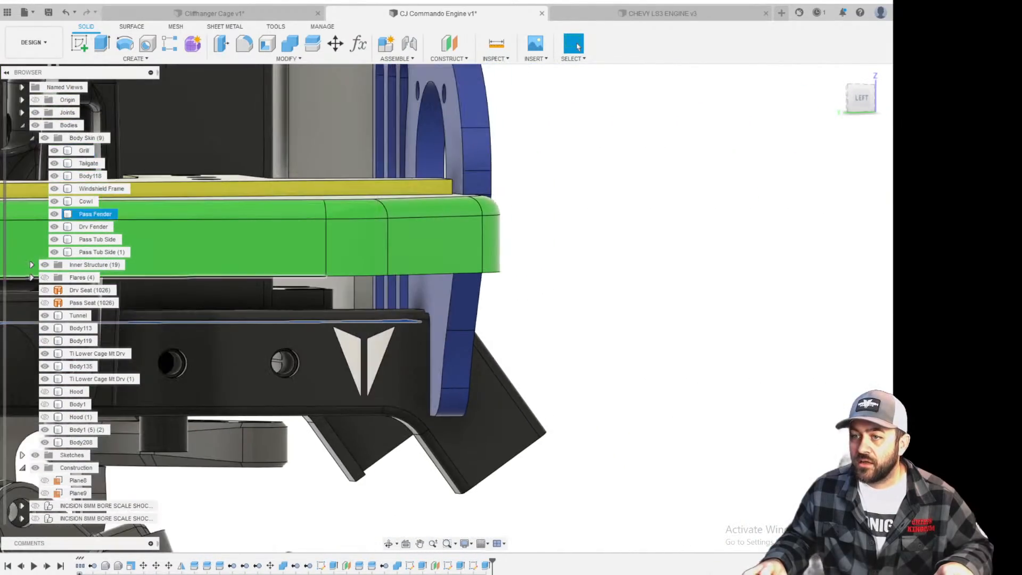
# Hide the Body Skin bodies and examine the gap between the radiator block's lower edge and the front crossmember.
pyautogui.click(44, 138)
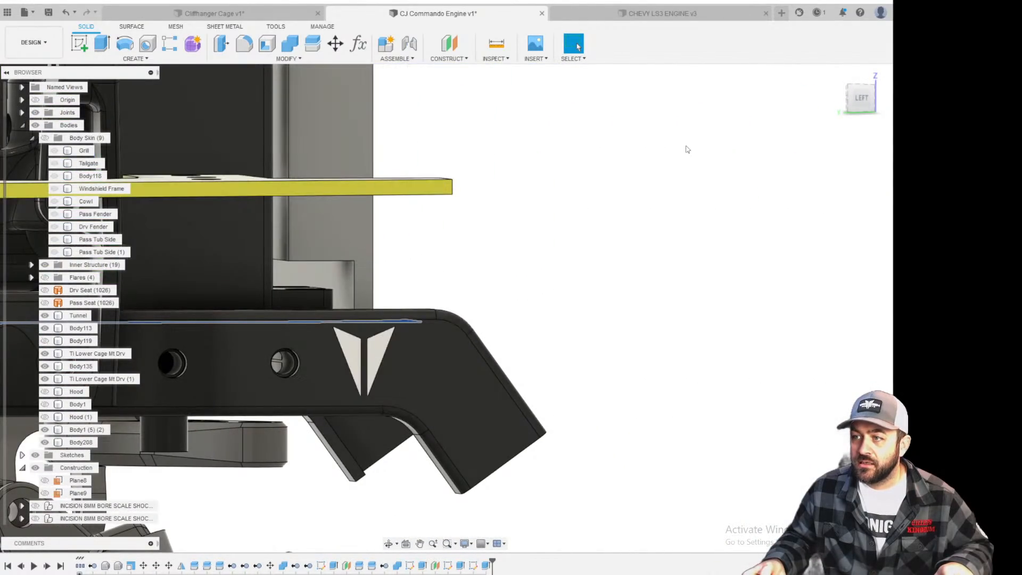
pyautogui.scroll(3, 423, 264)
pyautogui.keyDown('shift'); pyautogui.moveTo(362, 291); pyautogui.dragTo(357, 310, button='middle'); pyautogui.keyUp('shift')
pyautogui.scroll(3, 340, 283)
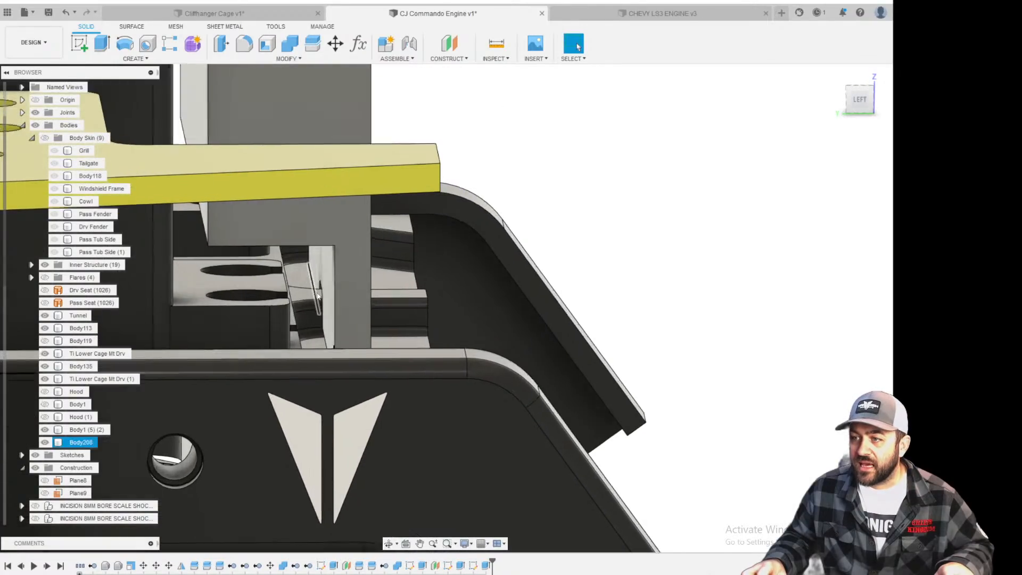
pyautogui.scroll(-2, 263, 316)
pyautogui.keyDown('shift'); pyautogui.moveTo(286, 322); pyautogui.dragTo(272, 325, button='middle'); pyautogui.keyUp('shift')
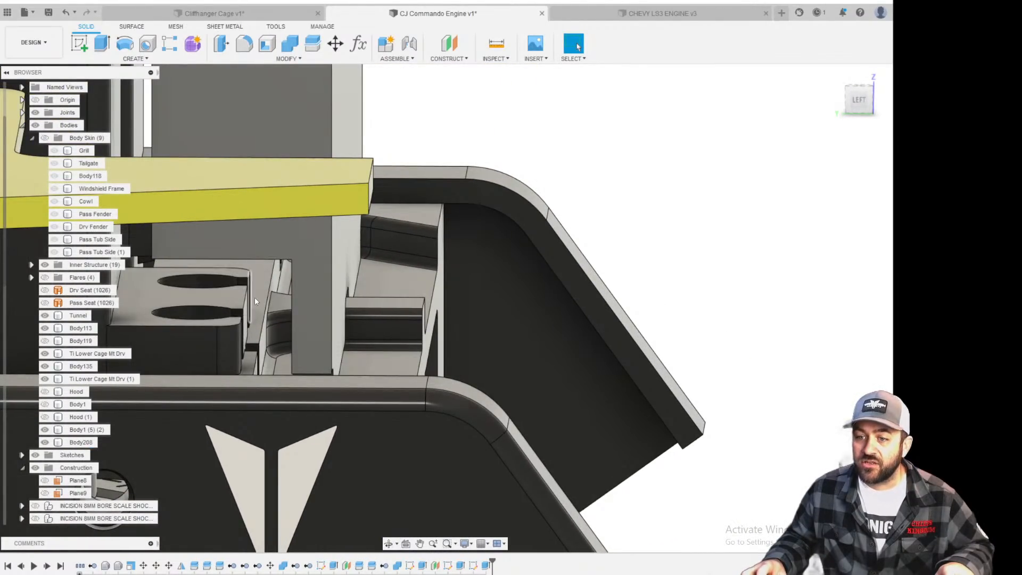
pyautogui.scroll(-4, 405, 302)
pyautogui.keyDown('shift'); pyautogui.moveTo(444, 276); pyautogui.dragTo(396, 286, button='middle'); pyautogui.keyUp('shift')
pyautogui.scroll(-4, 335, 239)
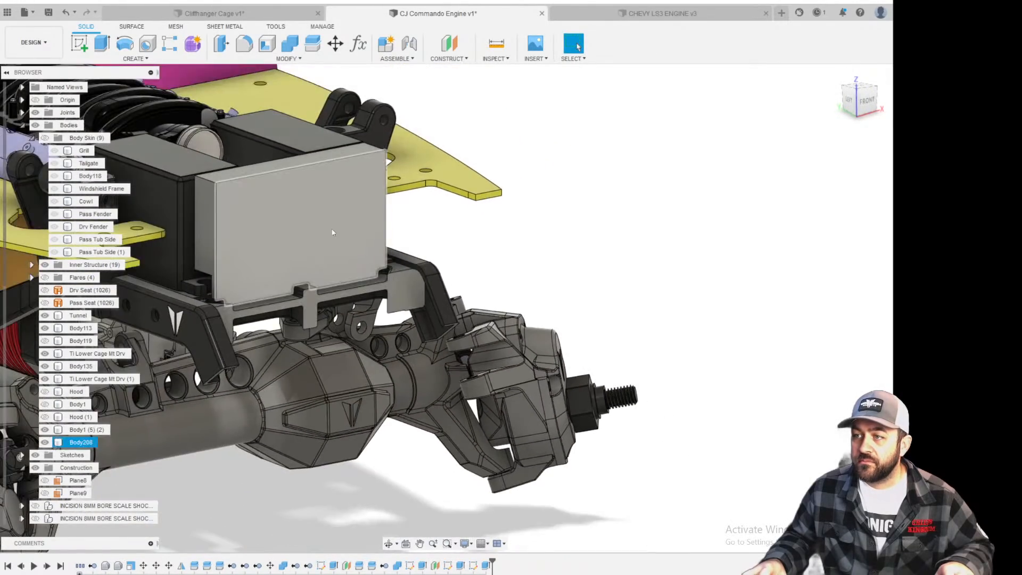
# Examine the radiator block's front face and how it sits on the crossmember mount, ending with nothing selected.
pyautogui.scroll(4, 335, 239)
pyautogui.keyDown('shift'); pyautogui.moveTo(343, 253); pyautogui.dragTo(331, 258, button='middle'); pyautogui.keyUp('shift')
pyautogui.scroll(-3, 335, 250)
pyautogui.scroll(3, 350, 220)
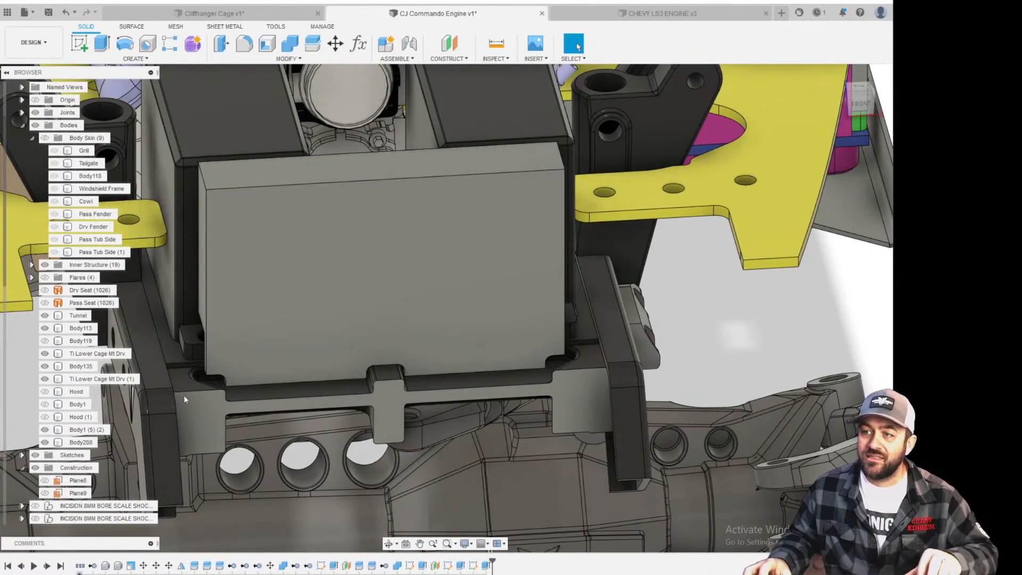
pyautogui.click(458, 321)
pyautogui.scroll(-4, 324, 269)
pyautogui.scroll(6, 413, 269)
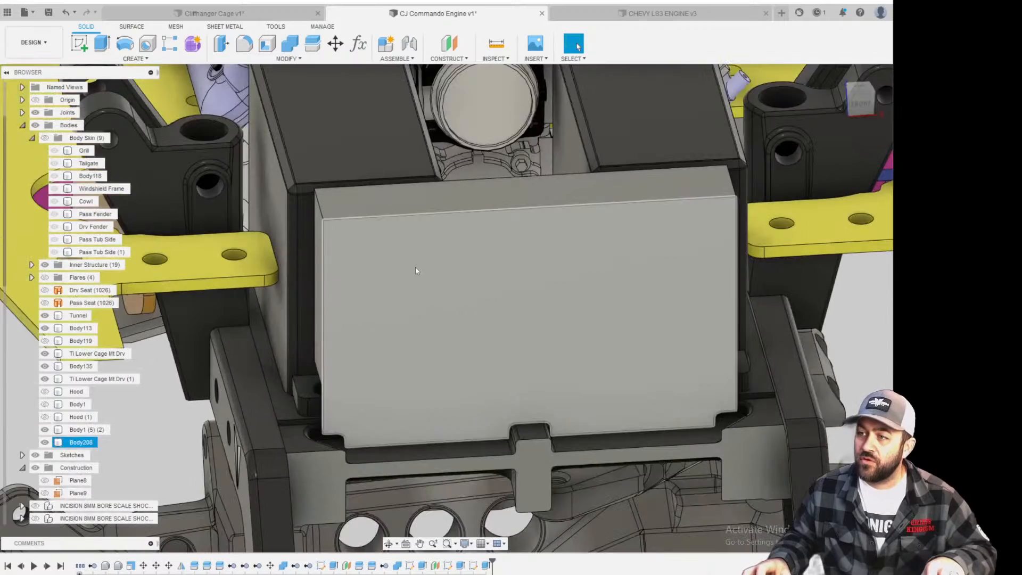
pyautogui.keyDown('shift'); pyautogui.moveTo(407, 280); pyautogui.dragTo(368, 235, button='middle'); pyautogui.keyUp('shift')
pyautogui.moveTo(438, 350); pyautogui.dragTo(305, 193)
pyautogui.scroll(-3, 372, 224)
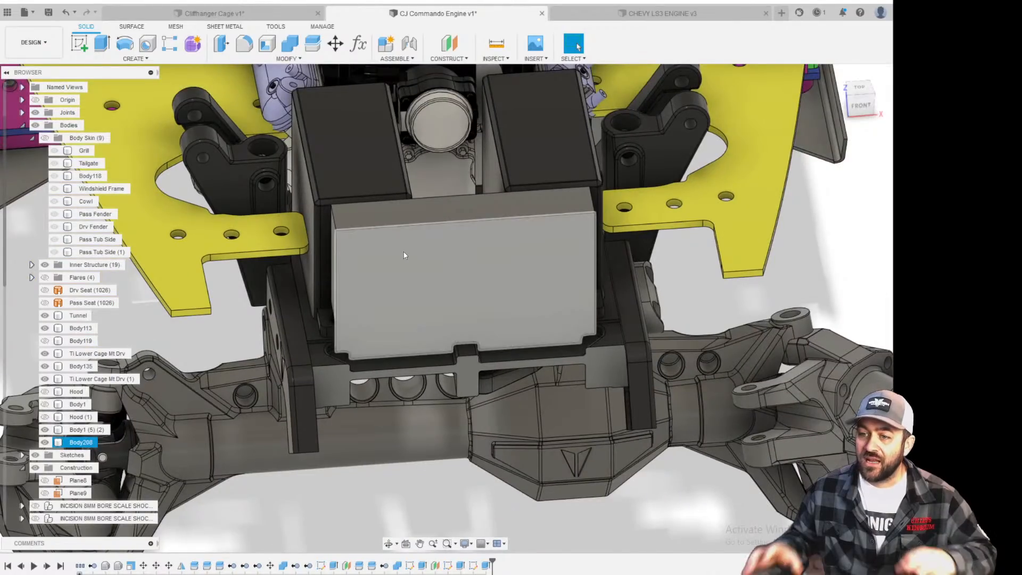
pyautogui.press('Escape')
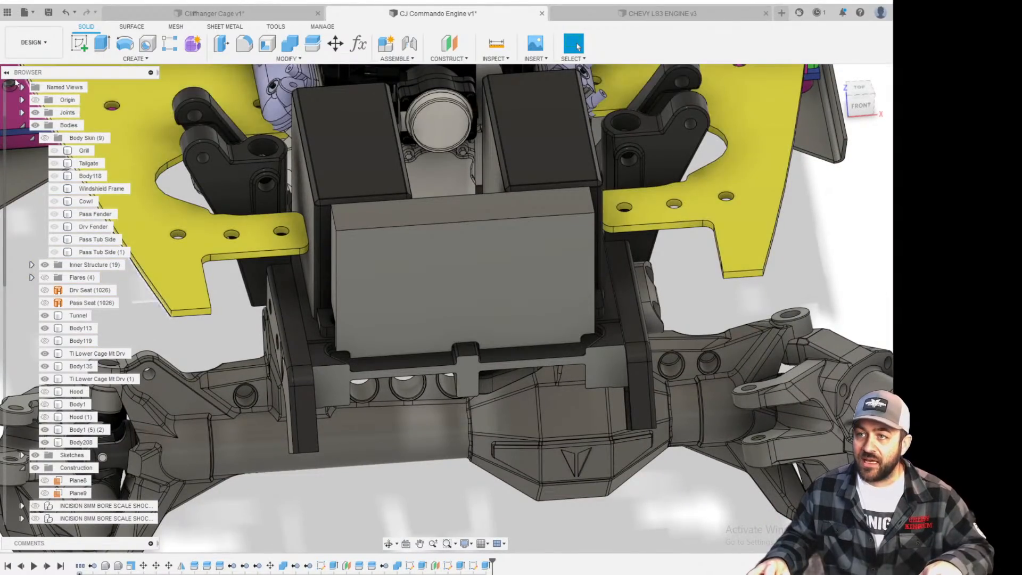
# Sketch a rectangle on the radiator block's front face, from its top edge to its bottom edge and inset from both sides.
pyautogui.click(80, 44)
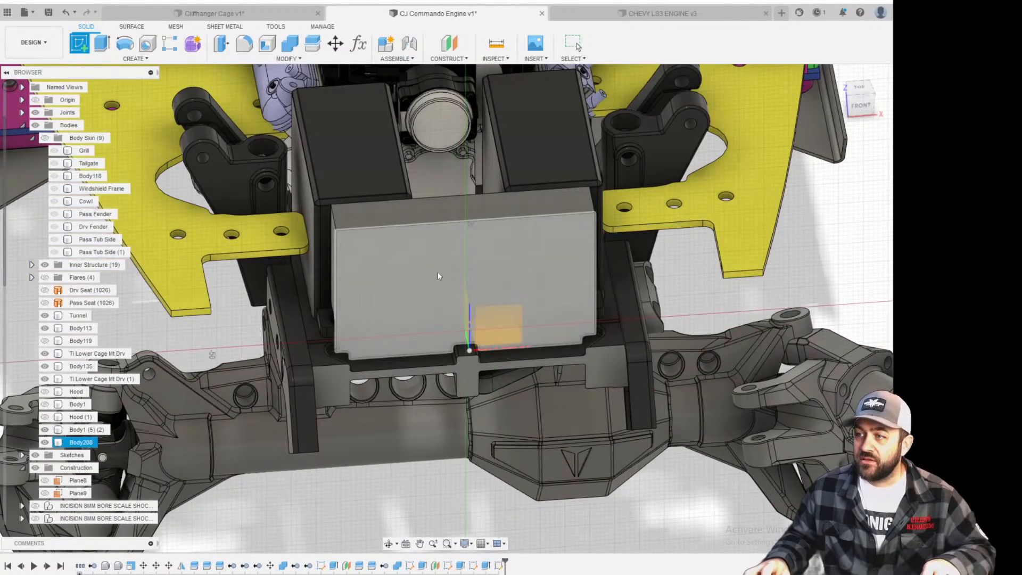
pyautogui.click(464, 263)
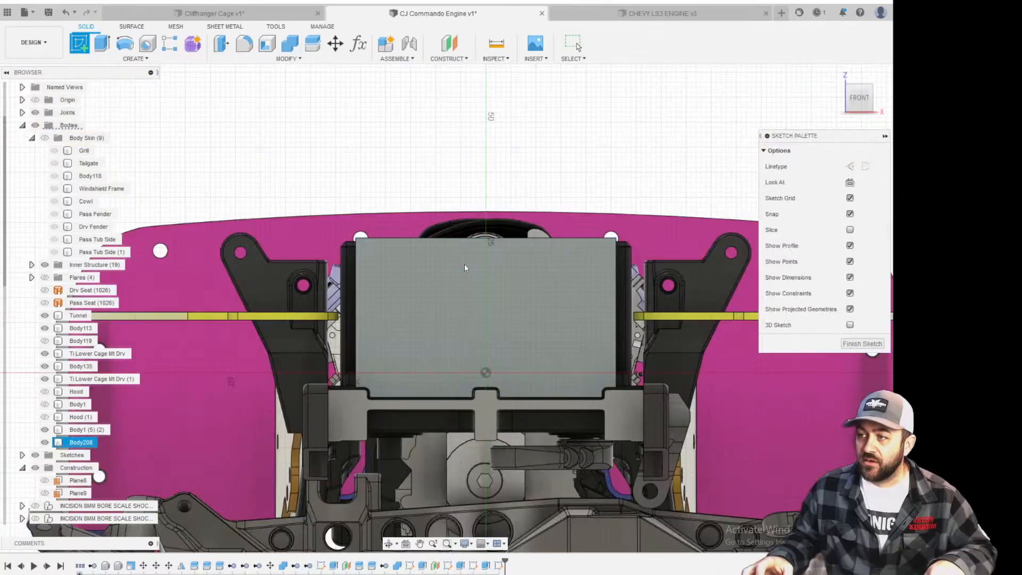
pyautogui.click(102, 43)
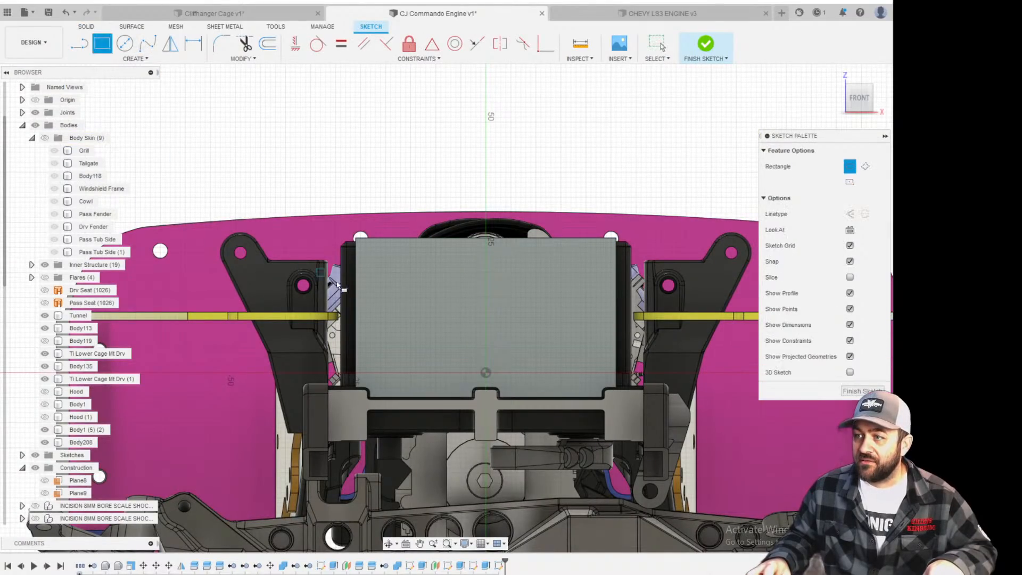
pyautogui.click(381, 237)
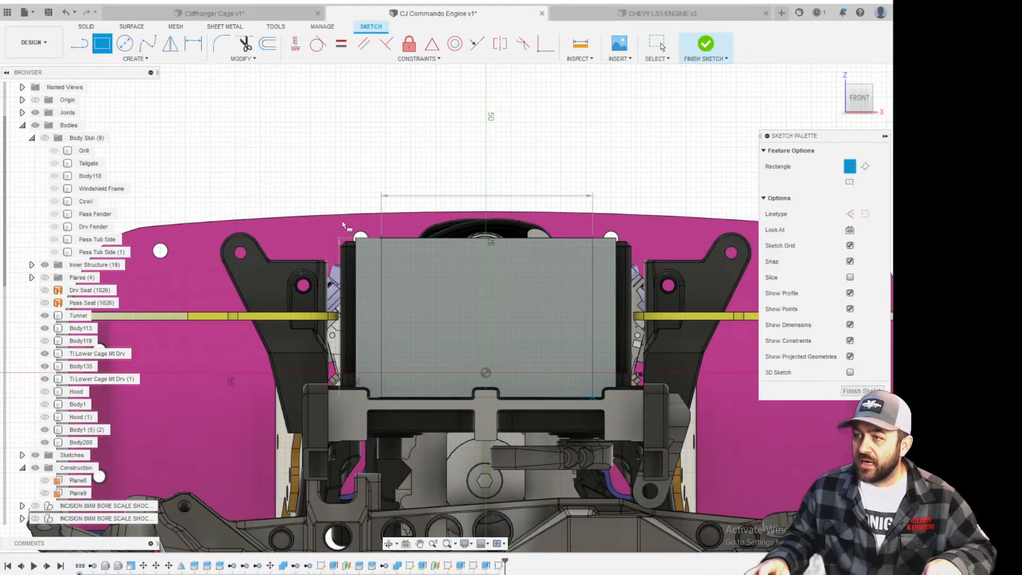
pyautogui.press('Return')
pyautogui.scroll(4, 372, 277)
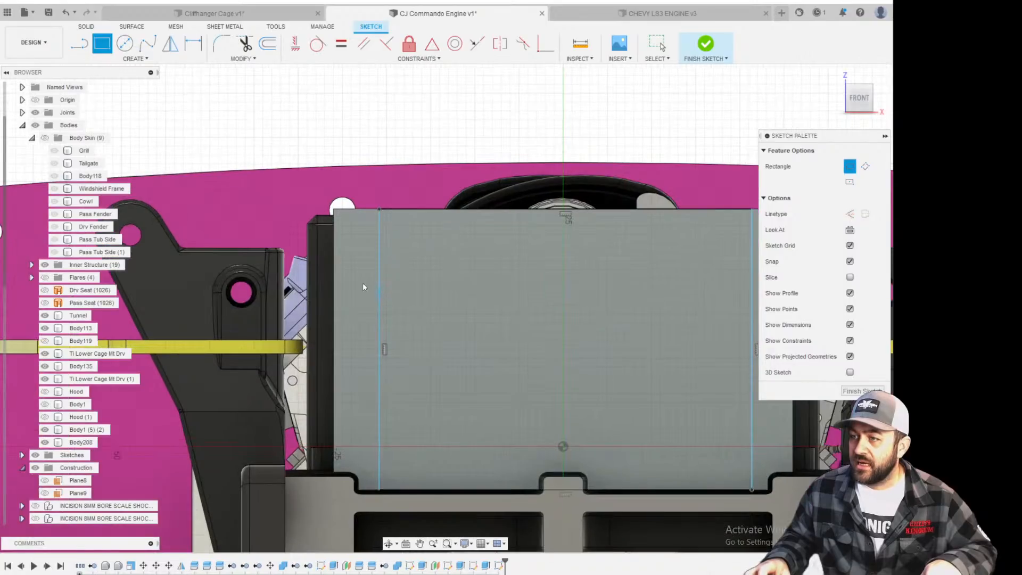
# Dimension the rectangle's left side 5 mm from the block's left edge.
pyautogui.press('d')
pyautogui.click(333, 228)
pyautogui.click(381, 240)
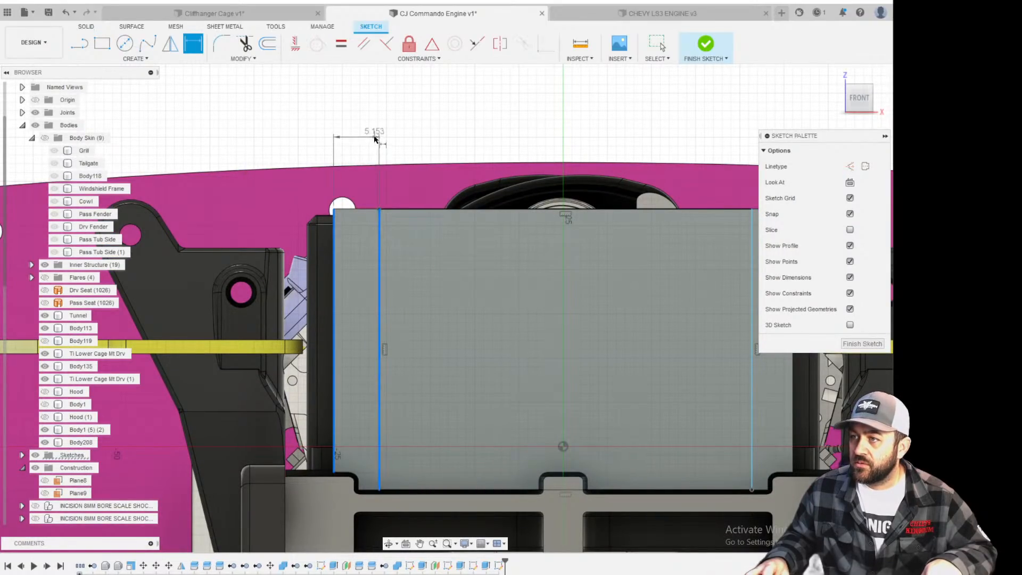
pyautogui.click(450, 132)
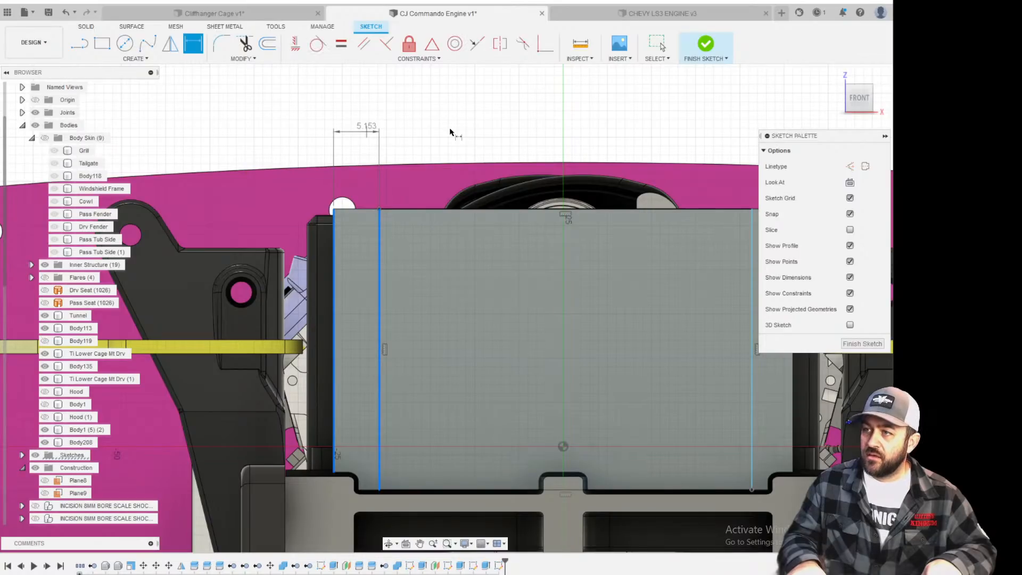
pyautogui.write('5')
pyautogui.press('Return')
# Dimension the rectangle's right side 5 mm from the block's right edge.
pyautogui.moveTo(529, 162)
pyautogui.mouseDown(button='middle')
pyautogui.moveTo(506, 228)
pyautogui.moveTo(683, 157)
pyautogui.mouseUp(button='middle')
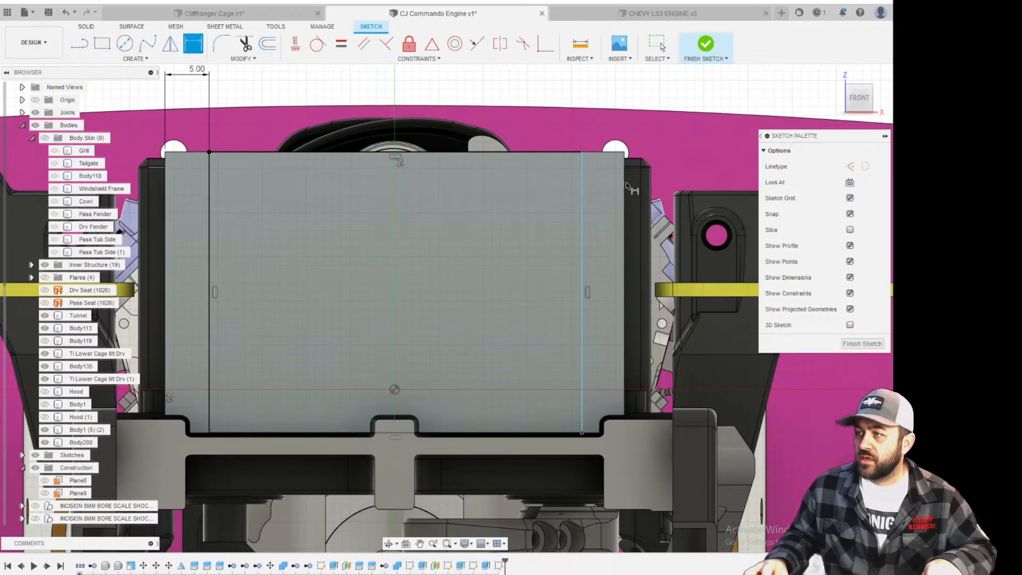
pyautogui.click(623, 189)
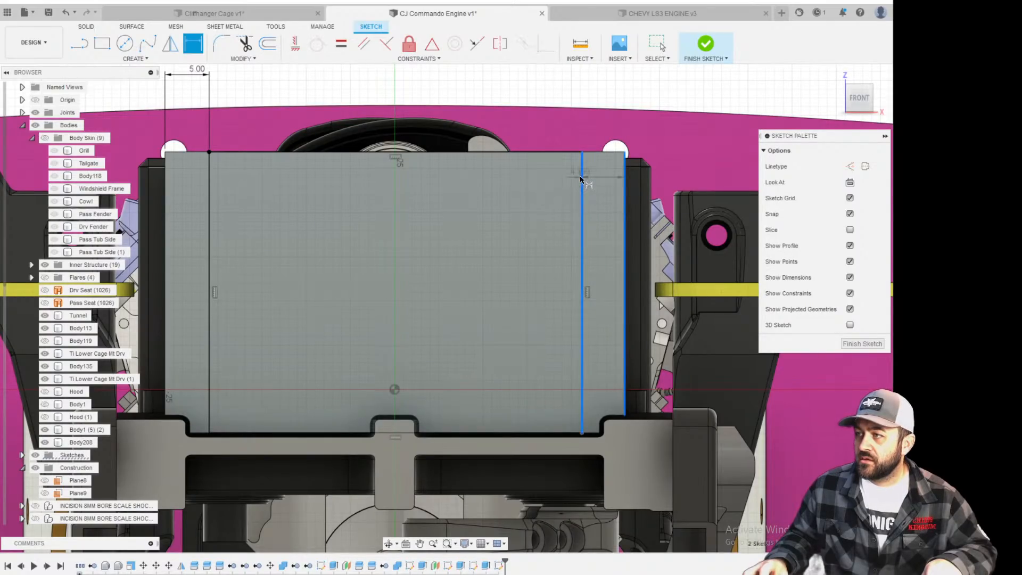
pyautogui.moveTo(580, 180); pyautogui.dragTo(584, 180, button='middle')
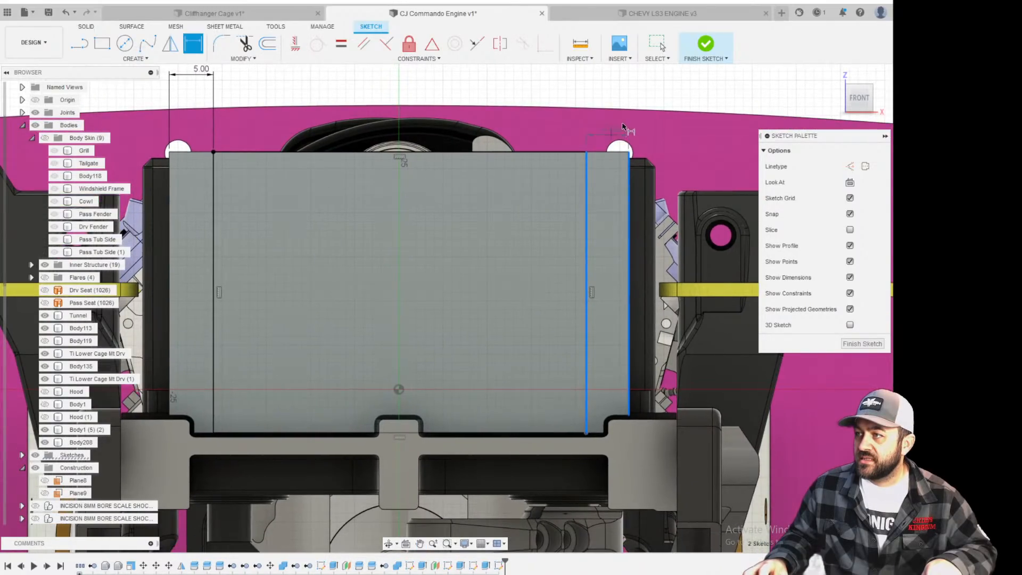
pyautogui.click(679, 89)
pyautogui.write('5')
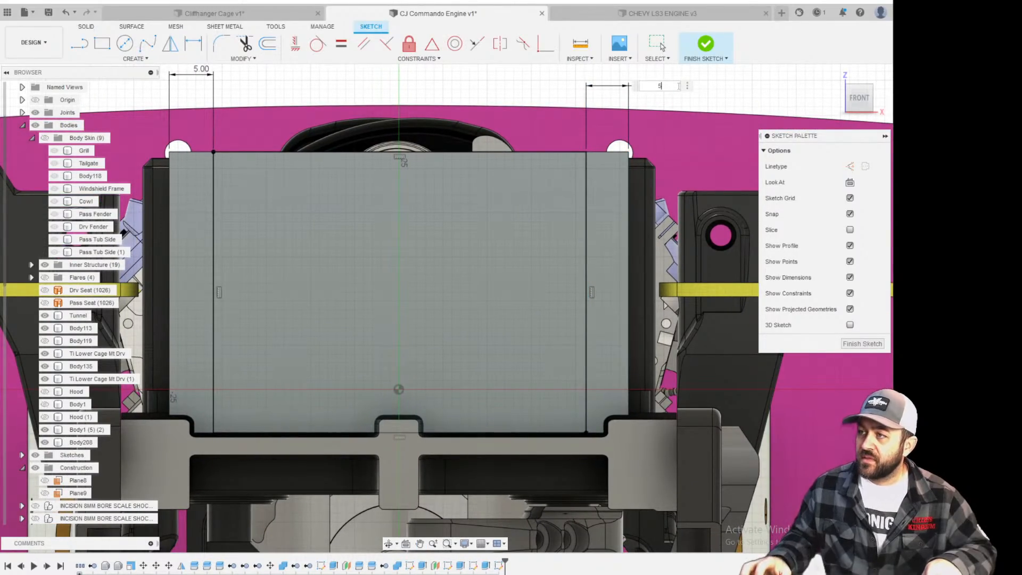
pyautogui.press('Return')
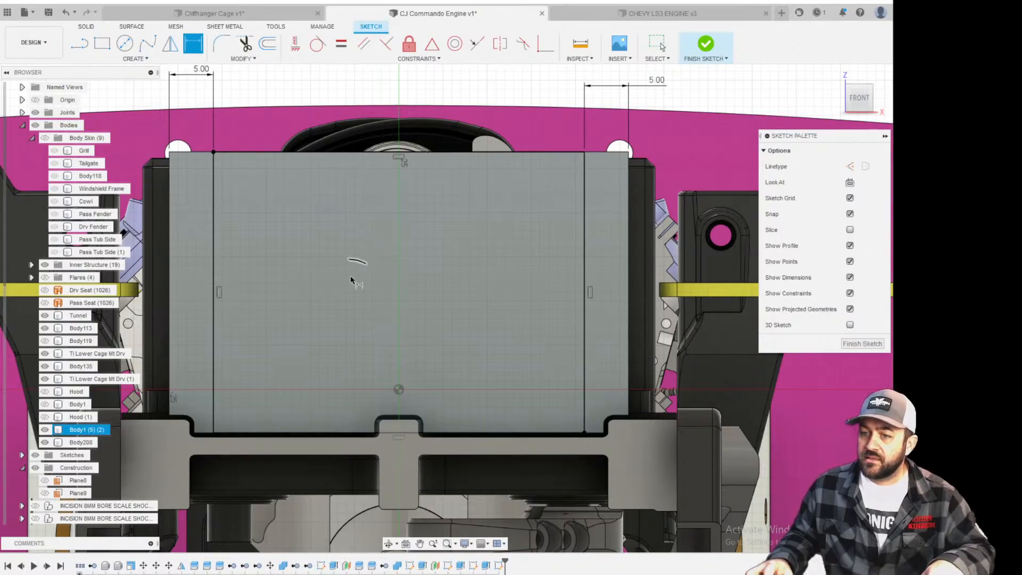
# Cut the central rectangle 1 mm deep into the block's front face with Extrude.
pyautogui.press('e')
pyautogui.click(399, 202)
pyautogui.keyDown('shift'); pyautogui.moveTo(398, 202); pyautogui.dragTo(373, 215, button='middle'); pyautogui.keyUp('shift')
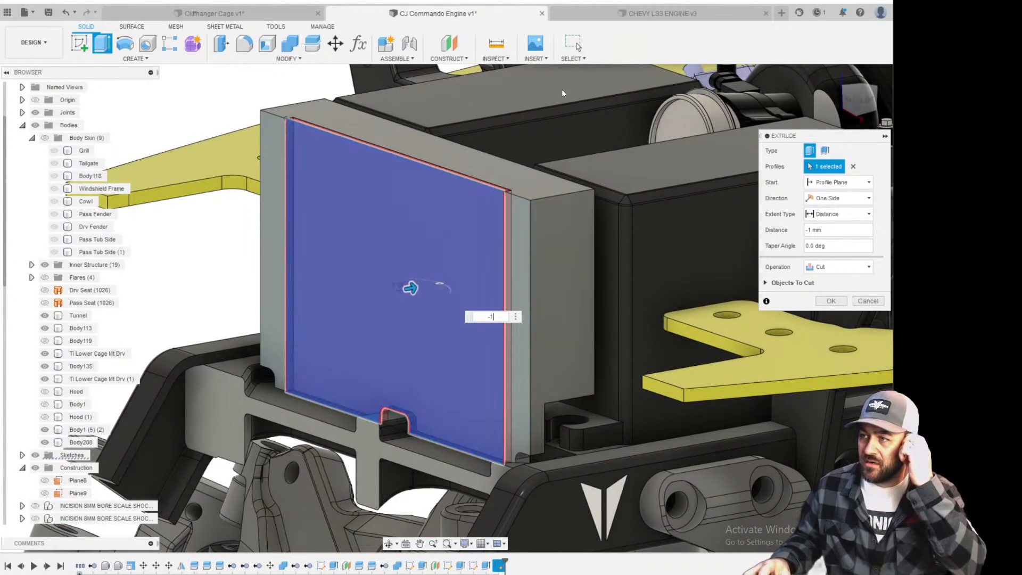
pyautogui.scroll(3, 650, 367)
pyautogui.scroll(-3, 644, 351)
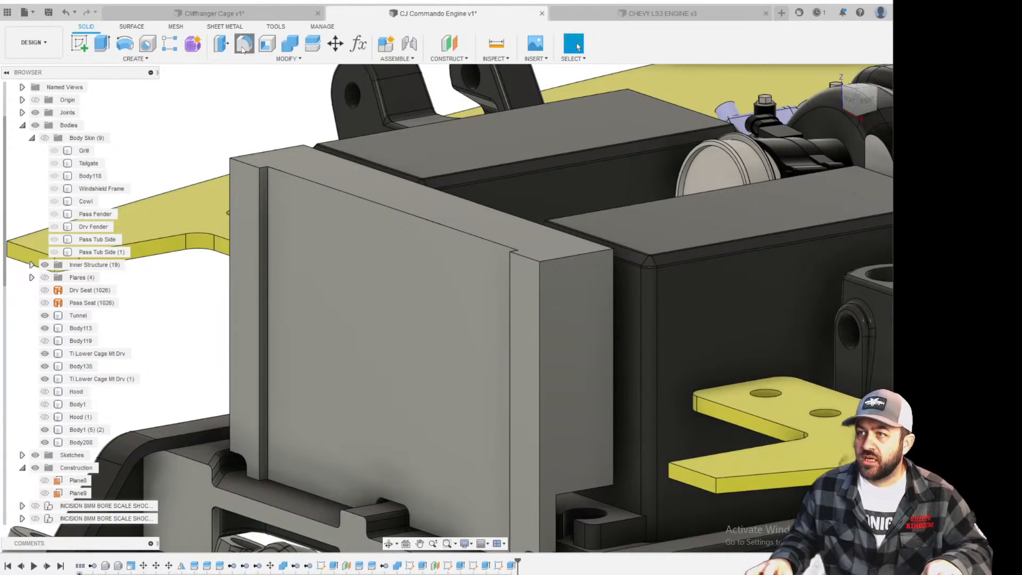
# Fillet the four outer vertical edges of the radiator block with a 2 mm radius.
pyautogui.click(243, 46)
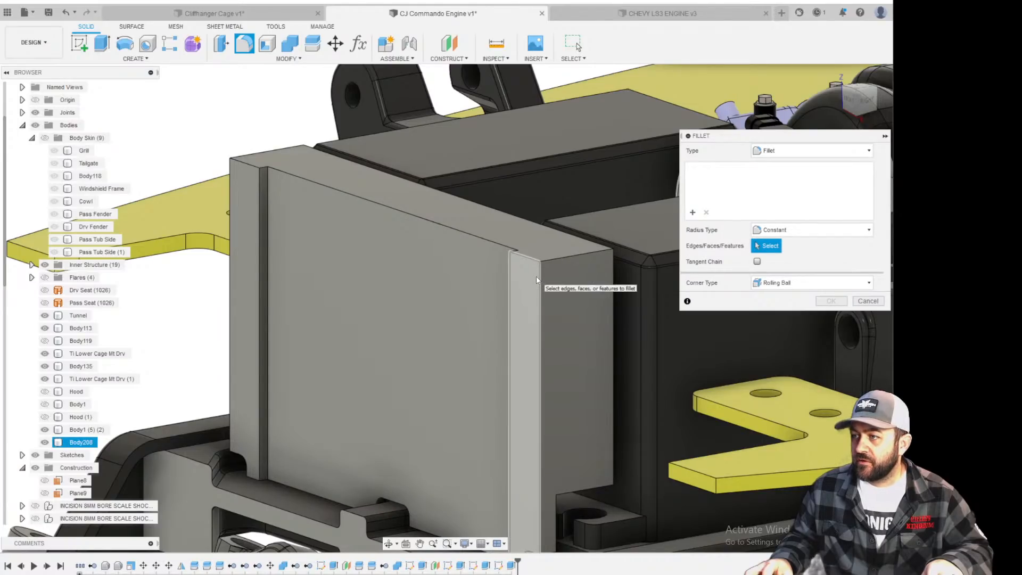
pyautogui.click(539, 290)
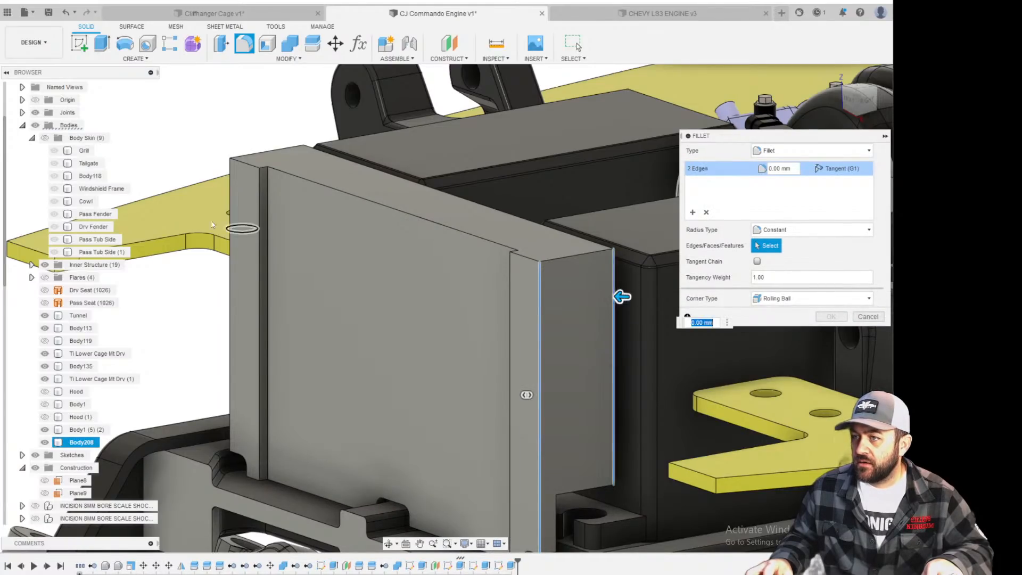
pyautogui.click(230, 226)
pyautogui.keyDown('shift'); pyautogui.moveTo(230, 225); pyautogui.dragTo(246, 225, button='middle'); pyautogui.keyUp('shift')
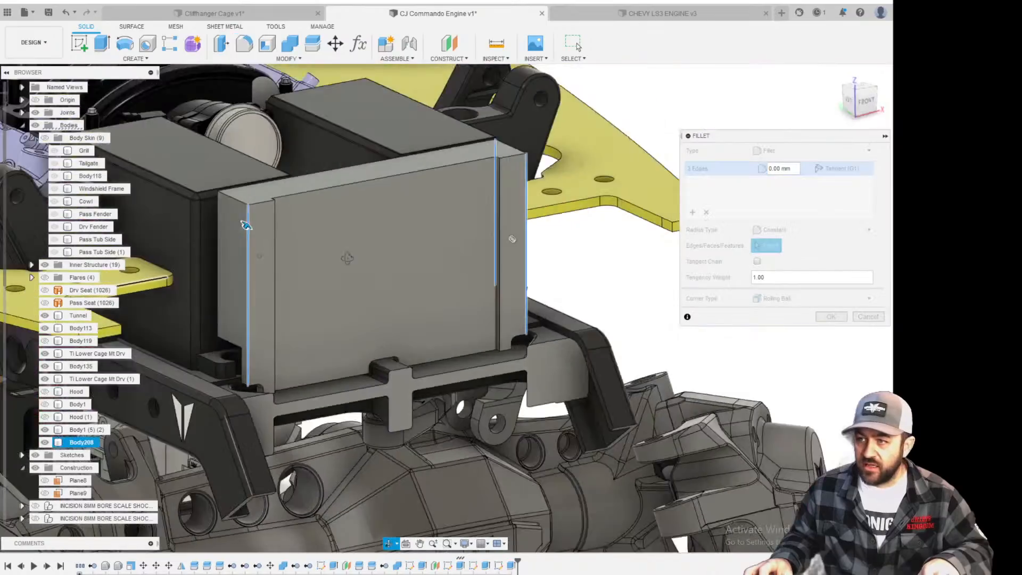
pyautogui.keyDown('shift'); pyautogui.moveTo(347, 258); pyautogui.dragTo(421, 253, button='middle'); pyautogui.keyUp('shift')
pyautogui.scroll(4, 234, 261)
pyautogui.click(194, 225)
pyautogui.scroll(-2, 289, 292)
pyautogui.keyDown('shift'); pyautogui.moveTo(289, 292); pyautogui.dragTo(532, 217, button='middle'); pyautogui.keyUp('shift')
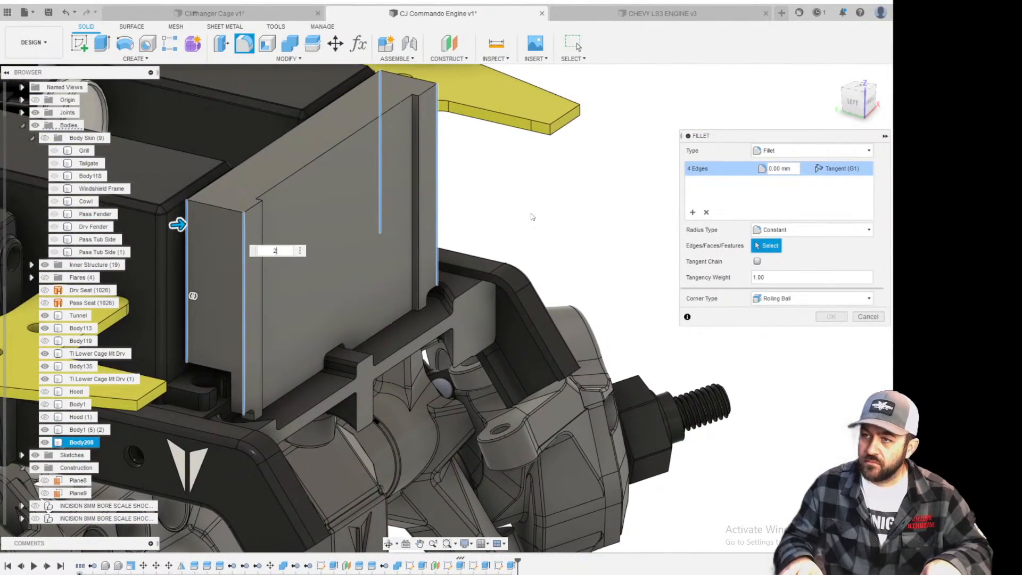
pyautogui.press('Return')
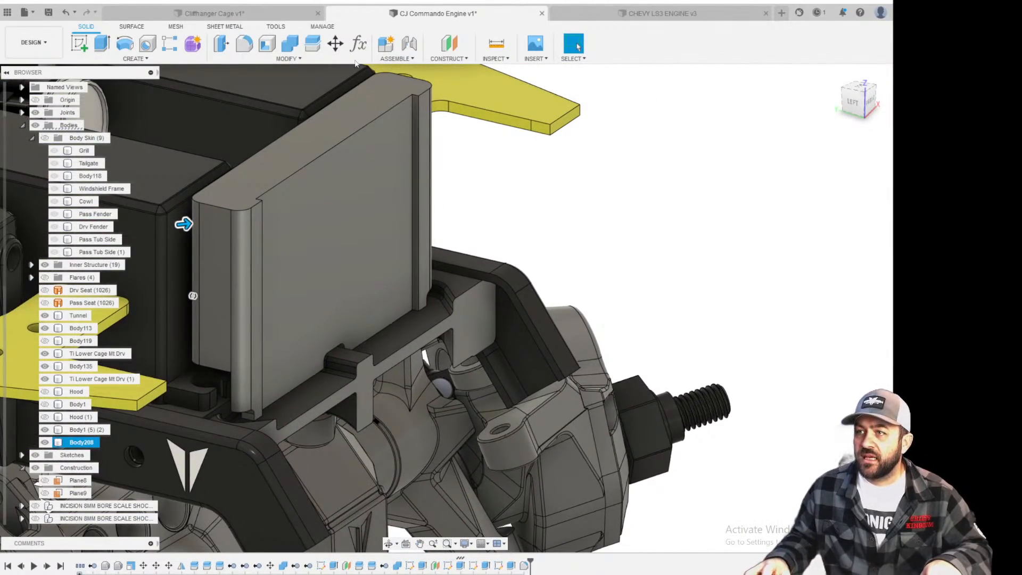
# Sketch a rectangle on the block's top face, from the front recess's left corner back to the block's rear edge.
pyautogui.click(239, 48)
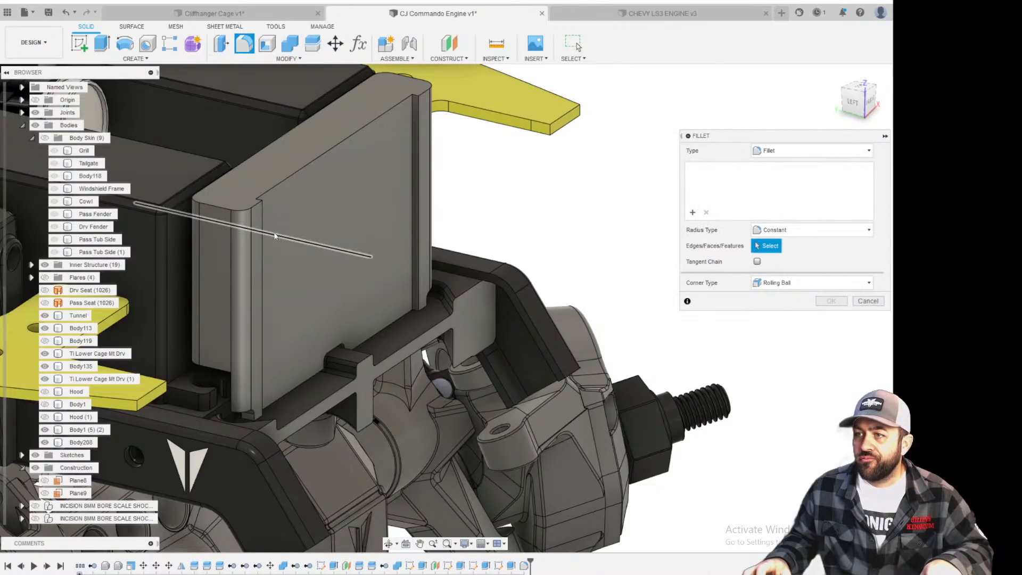
pyautogui.scroll(-1, 234, 172)
pyautogui.click(81, 54)
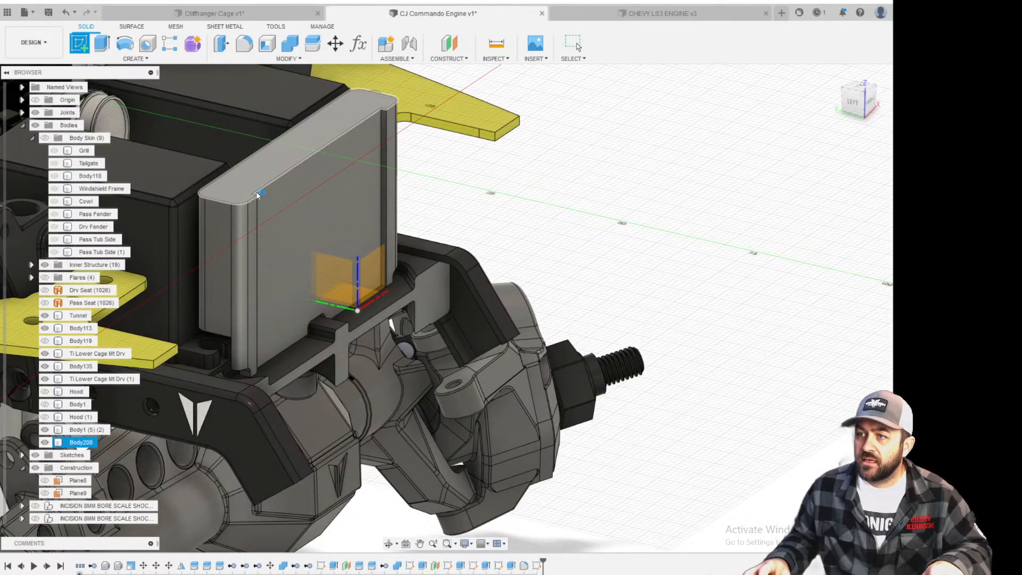
pyautogui.click(287, 186)
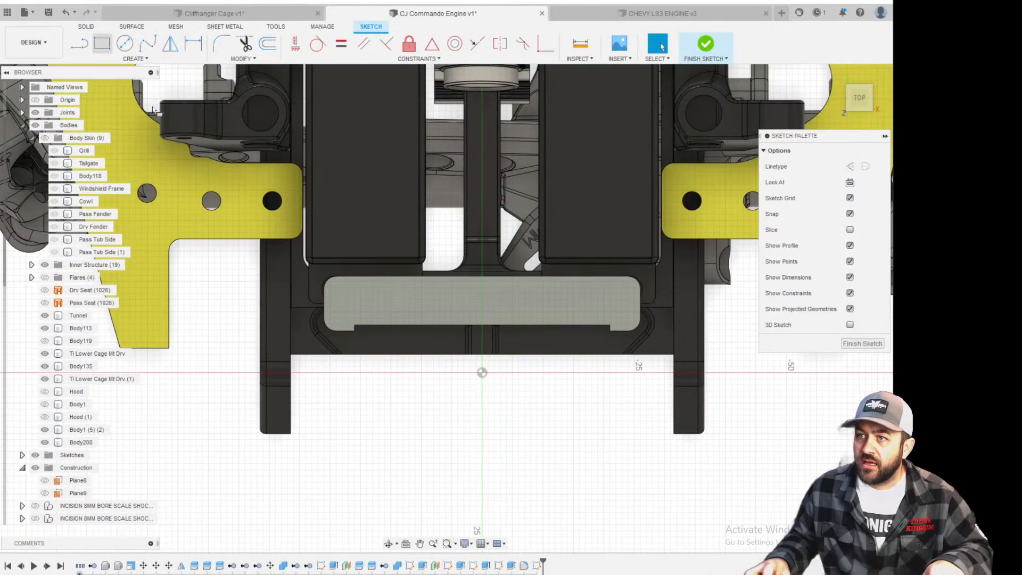
pyautogui.press('r')
pyautogui.click(353, 326)
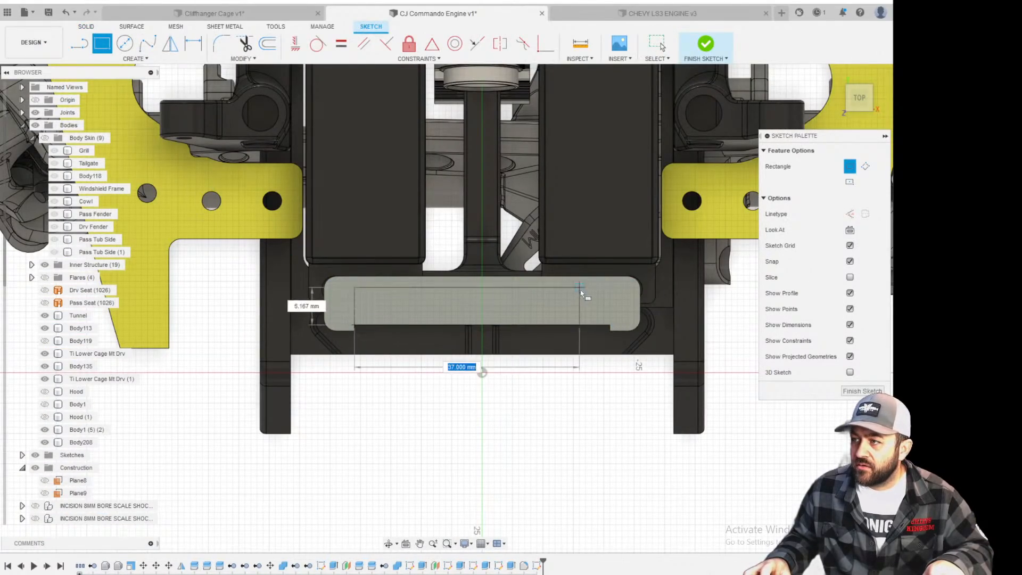
pyautogui.click(604, 277)
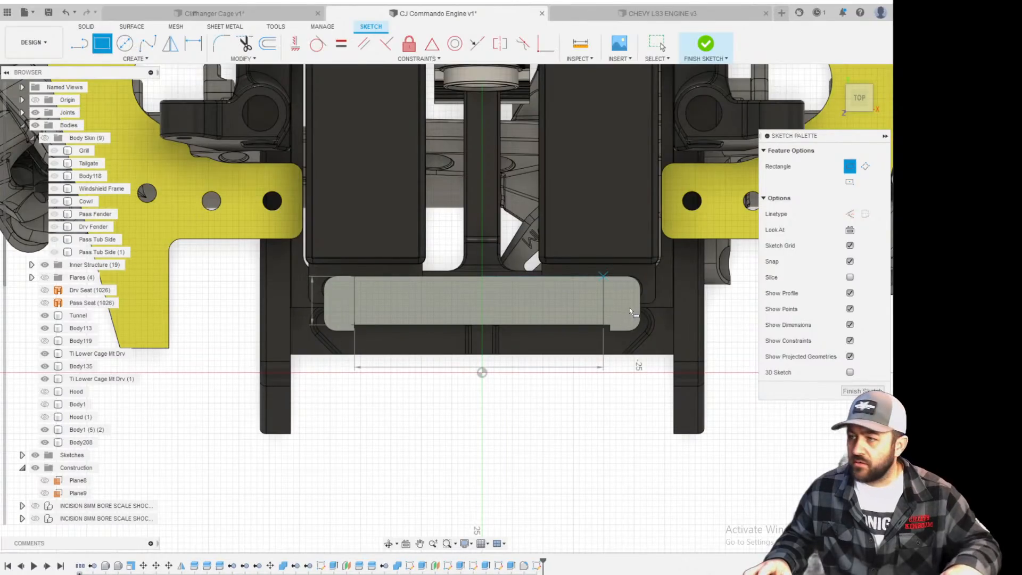
# Move the rectangle's right edge outward to the notch corner on the grey block's top face.
pyautogui.scroll(5, 589, 334)
pyautogui.press('Escape')
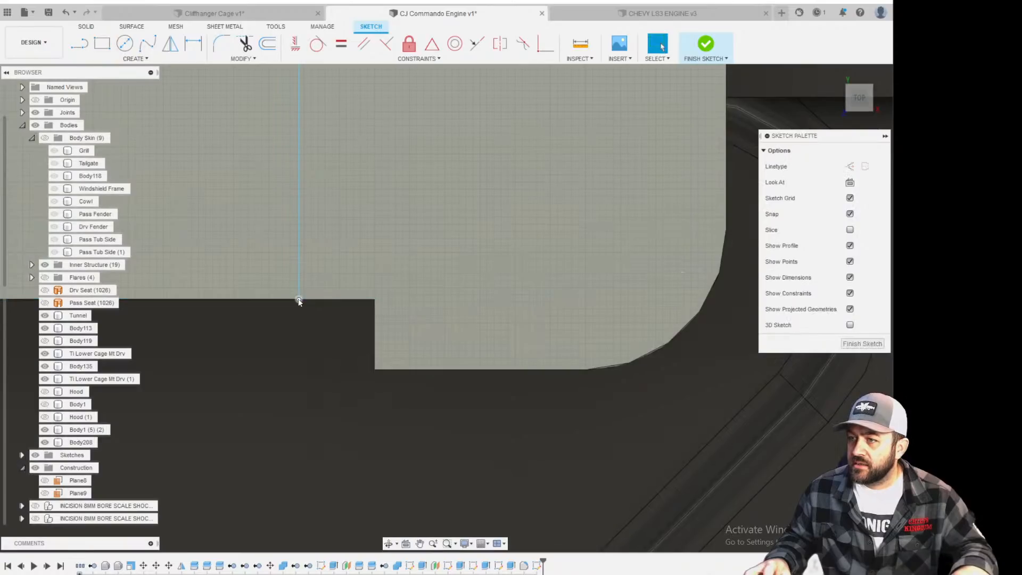
pyautogui.moveTo(346, 320); pyautogui.dragTo(375, 318)
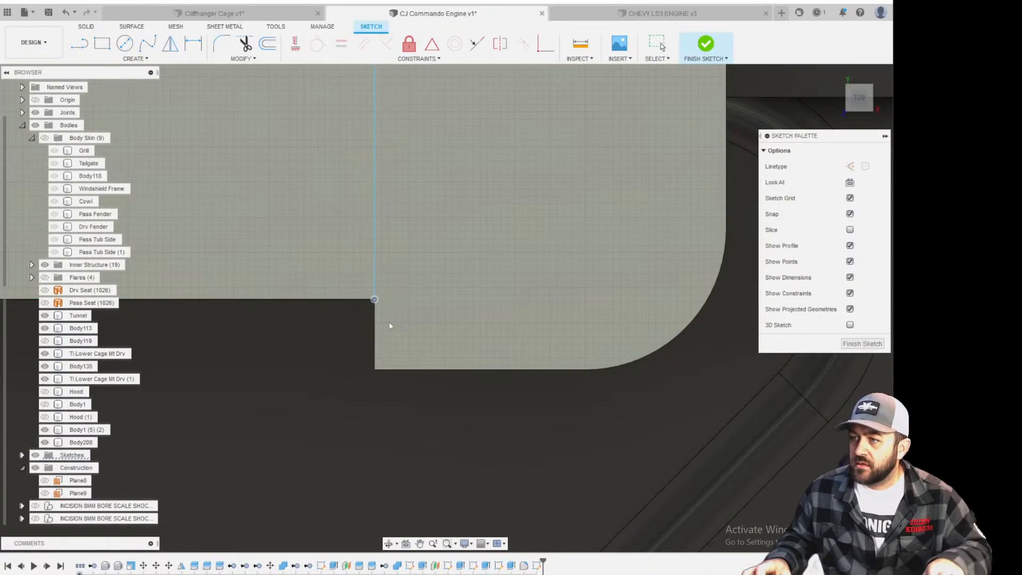
pyautogui.scroll(-5, 377, 305)
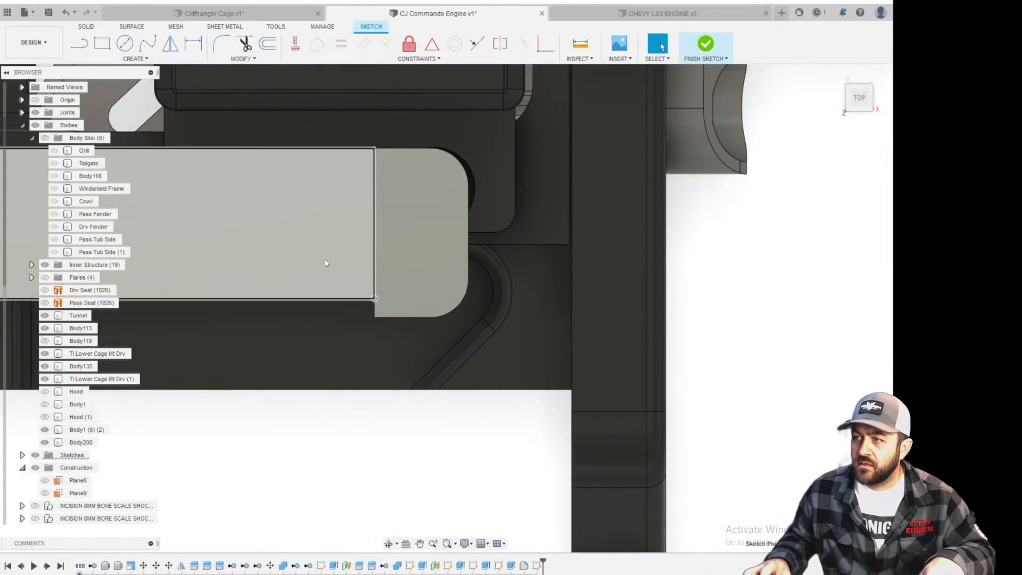
# Extrude the rectangular profile on the grey block's top face by -1 mm as a cut.
pyautogui.press('e')
pyautogui.click(321, 264)
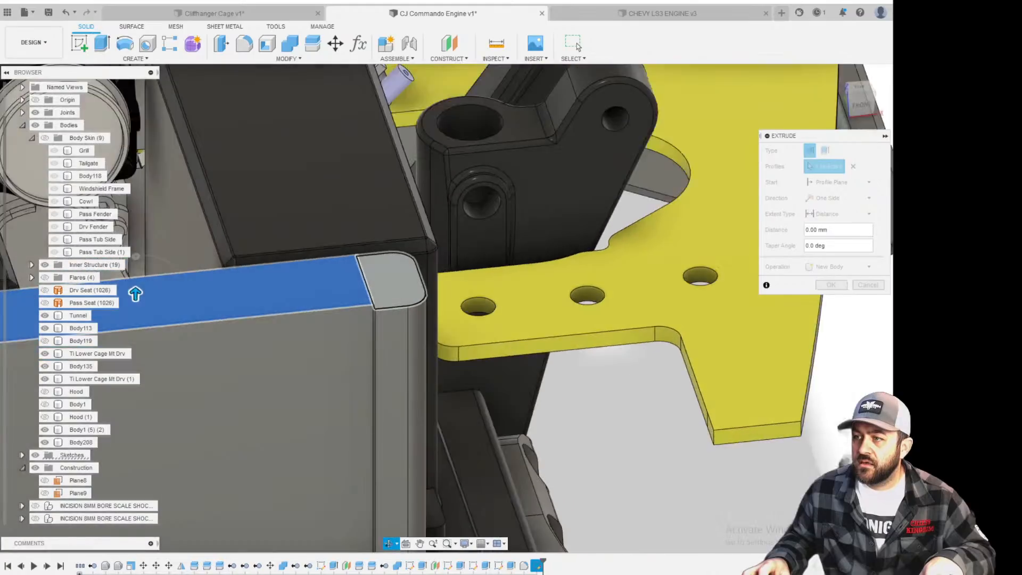
pyautogui.write('-1')
pyautogui.press('Return')
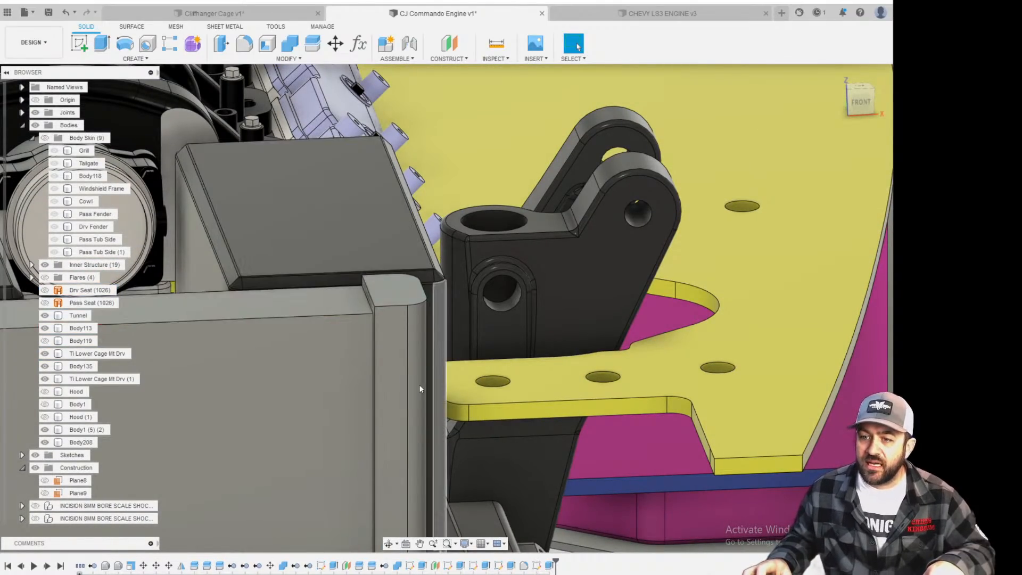
# Open the sketch behind the shallow top-face cut for editing.
pyautogui.moveTo(314, 392); pyautogui.dragTo(692, 298, button='middle')
pyautogui.scroll(-4, 551, 319)
pyautogui.scroll(10, 506, 348)
pyautogui.scroll(-5, 545, 305)
pyautogui.scroll(-3, 693, 299)
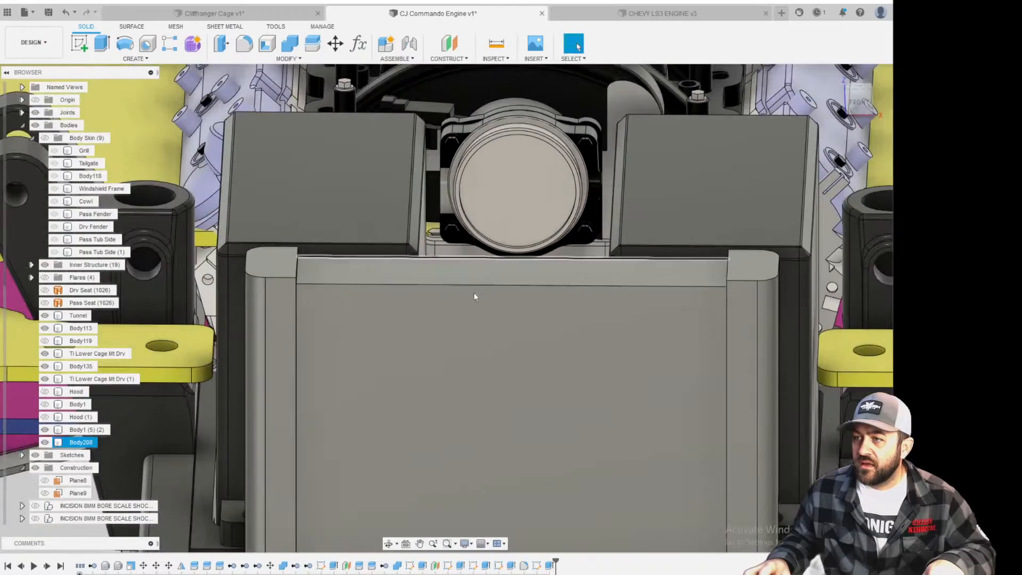
pyautogui.moveTo(356, 290); pyautogui.dragTo(483, 286, button='middle')
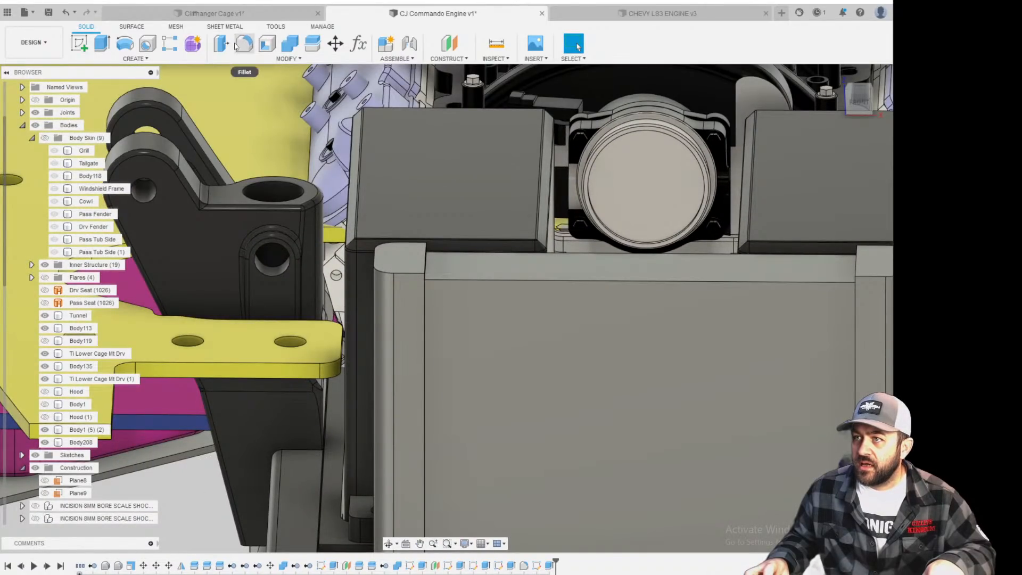
pyautogui.click(550, 566)
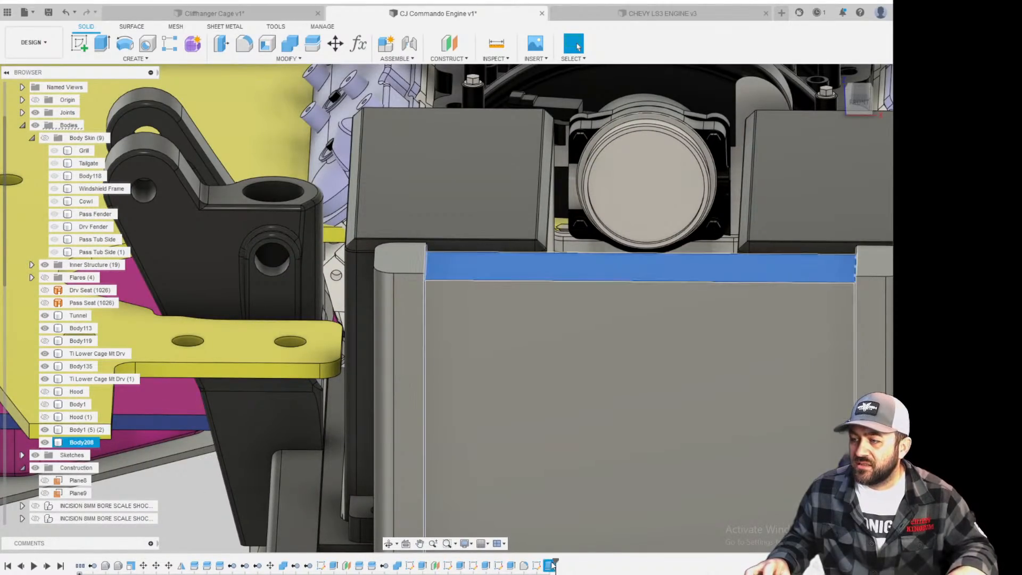
pyautogui.rightClick(549, 565)
pyautogui.click(599, 461)
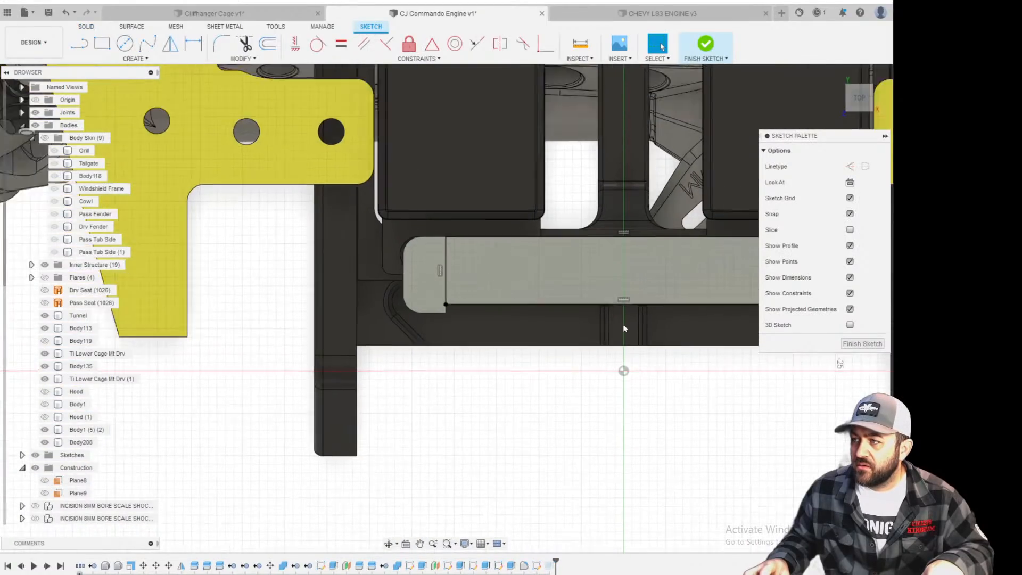
# Make the rectangle's lower right corner coincident with the block's notch corner and finish the sketch.
pyautogui.scroll(6, 682, 305)
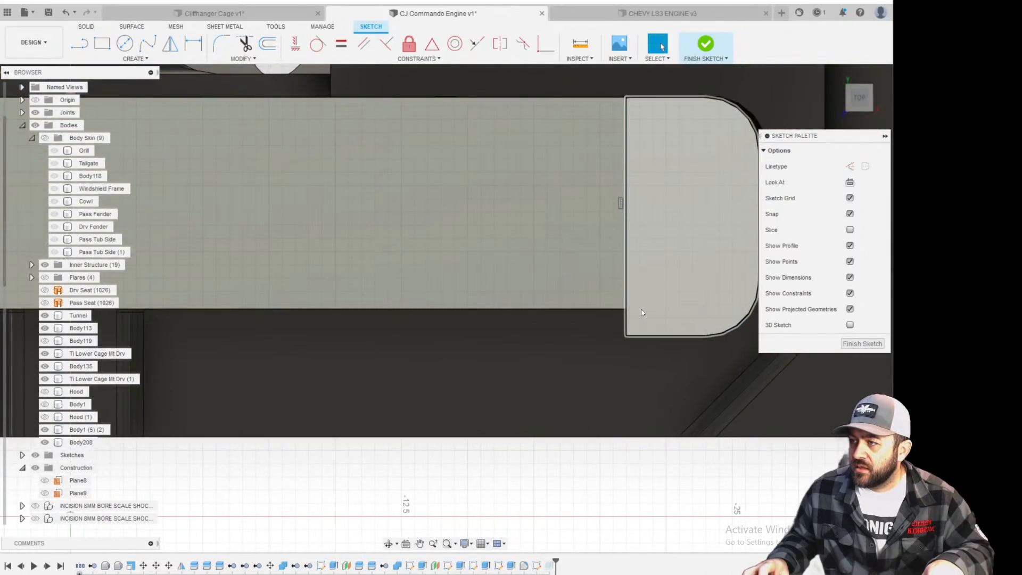
pyautogui.moveTo(619, 314)
pyautogui.mouseDown()
pyautogui.moveTo(643, 313)
pyautogui.moveTo(630, 313)
pyautogui.mouseUp()
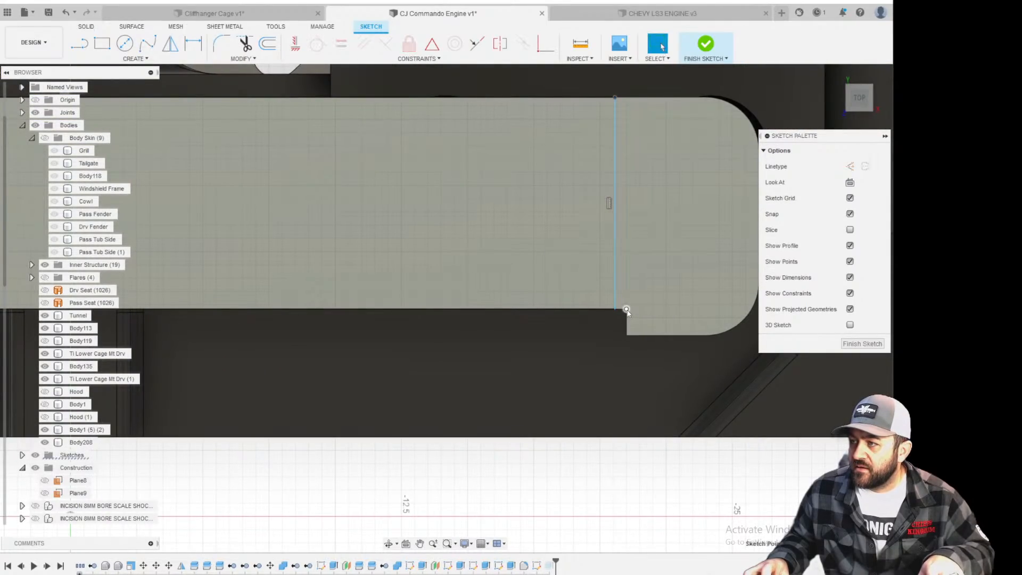
pyautogui.click(615, 309)
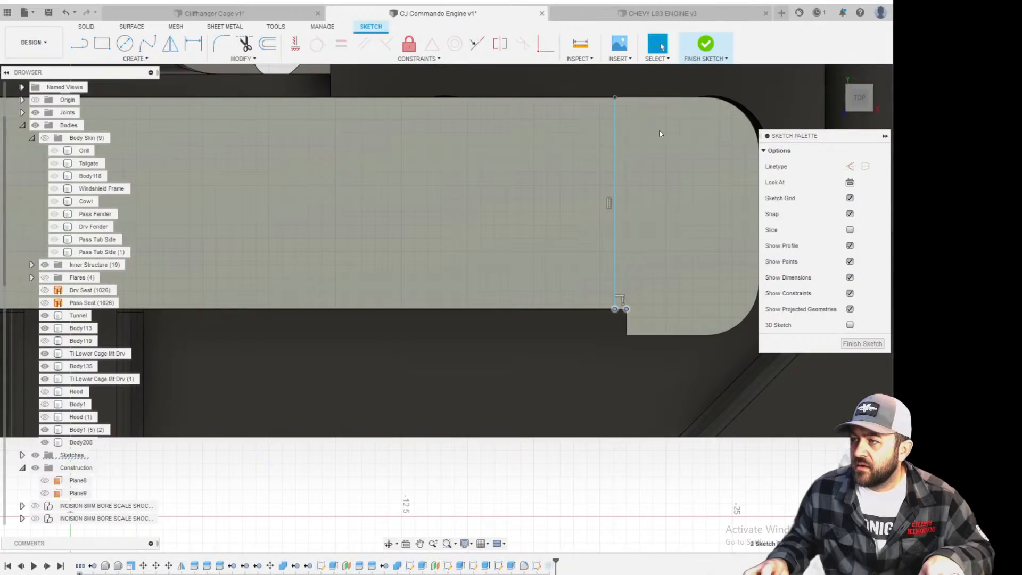
pyautogui.click(548, 46)
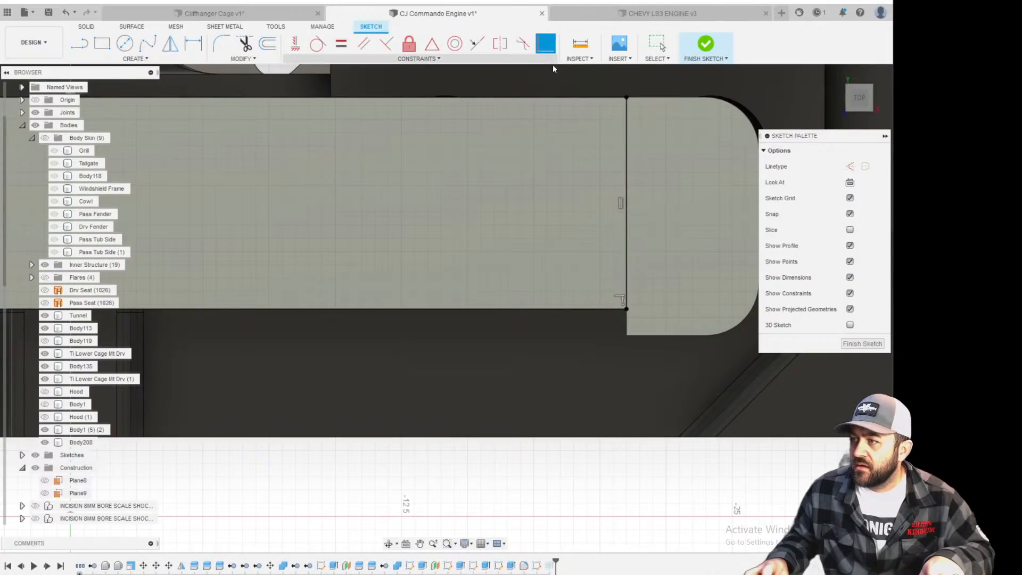
pyautogui.click(862, 343)
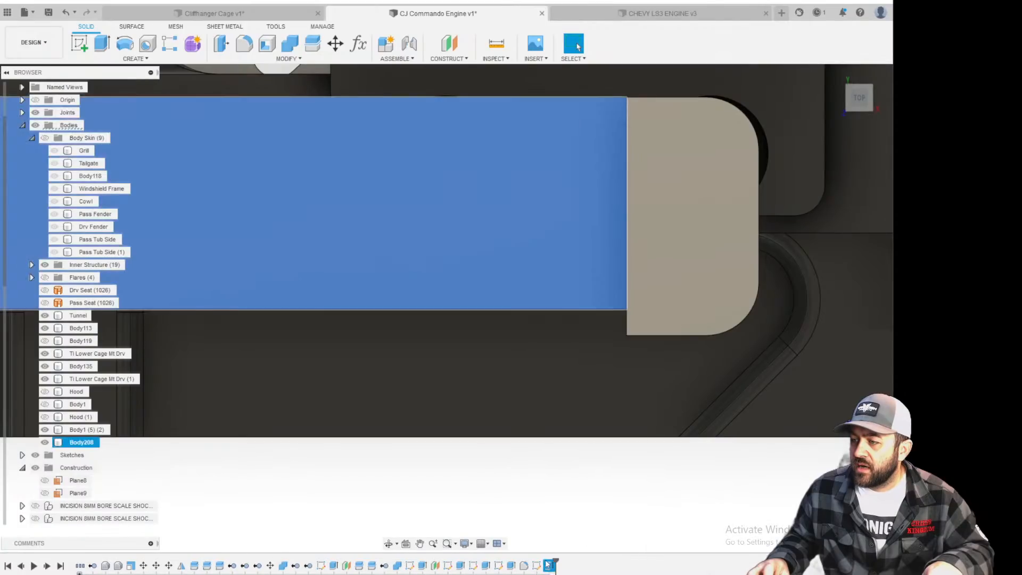
# Edit the extruded cut on the block's top face and set its distance to -0.5 mm.
pyautogui.rightClick(549, 565)
pyautogui.click(564, 456)
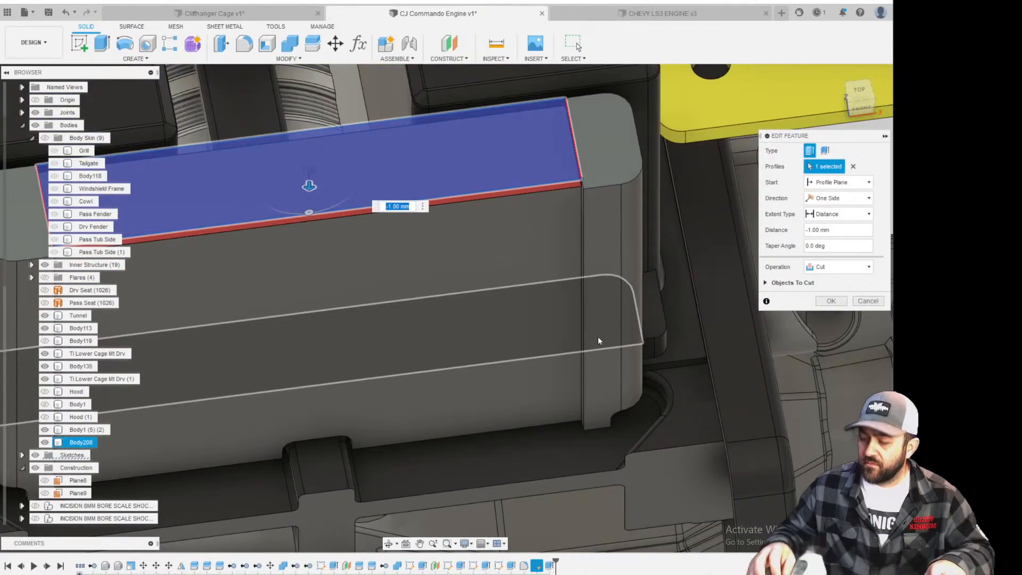
pyautogui.write('-5')
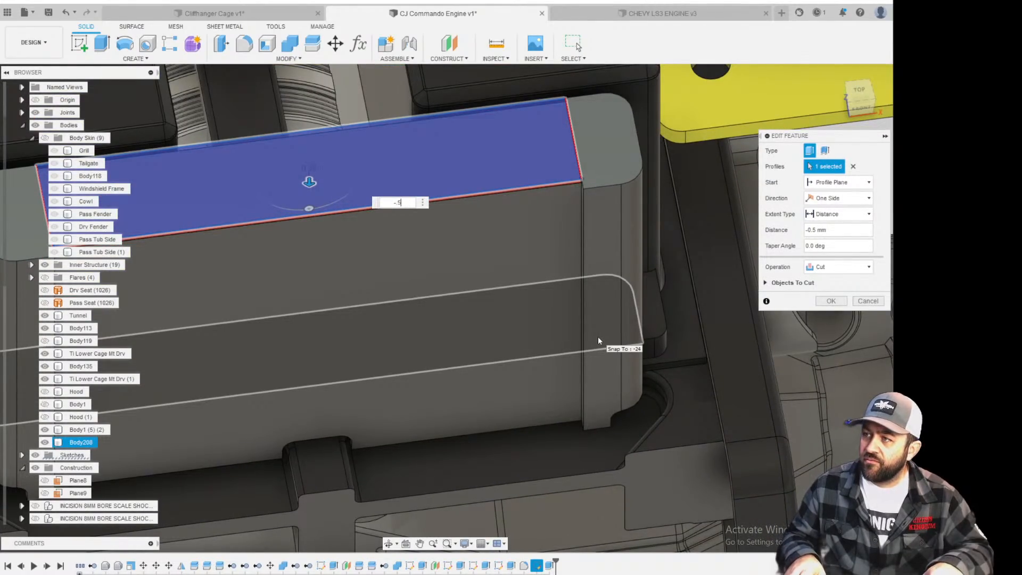
pyautogui.press('Return')
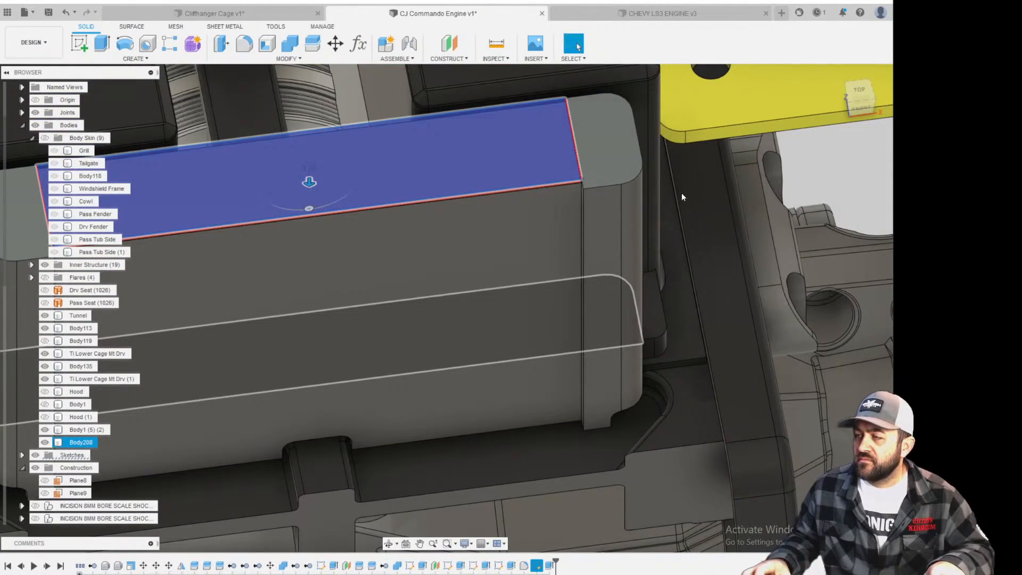
pyautogui.press('Escape')
pyautogui.scroll(-4, 532, 202)
pyautogui.moveTo(284, 230); pyautogui.dragTo(320, 126, button='middle')
pyautogui.scroll(2, 354, 235)
pyautogui.click(244, 44)
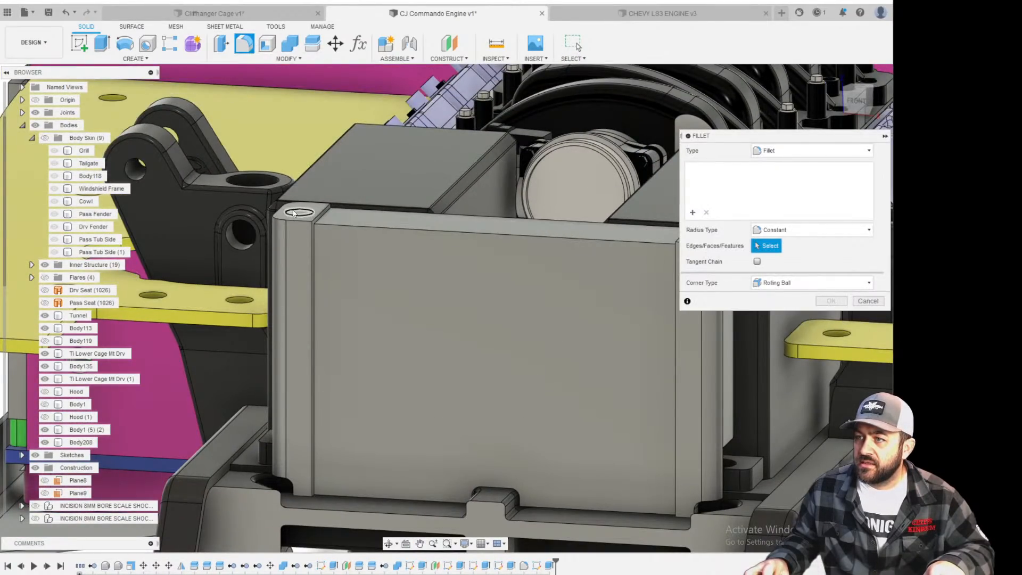
pyautogui.click(293, 214)
pyautogui.click(299, 214)
pyautogui.scroll(3, 303, 219)
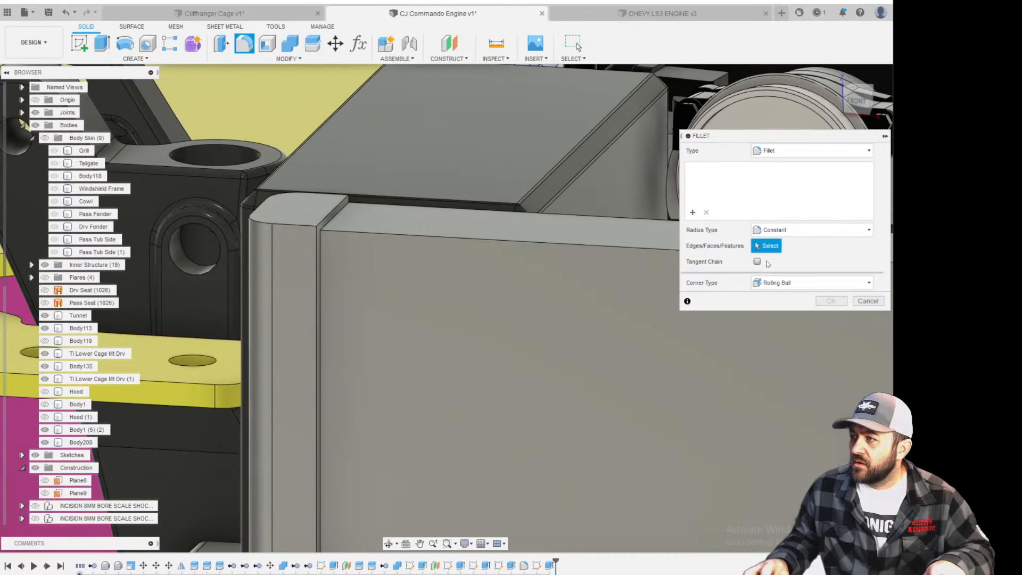
pyautogui.click(276, 225)
pyautogui.scroll(-3, 253, 269)
pyautogui.scroll(-2, 253, 267)
pyautogui.scroll(5, 322, 241)
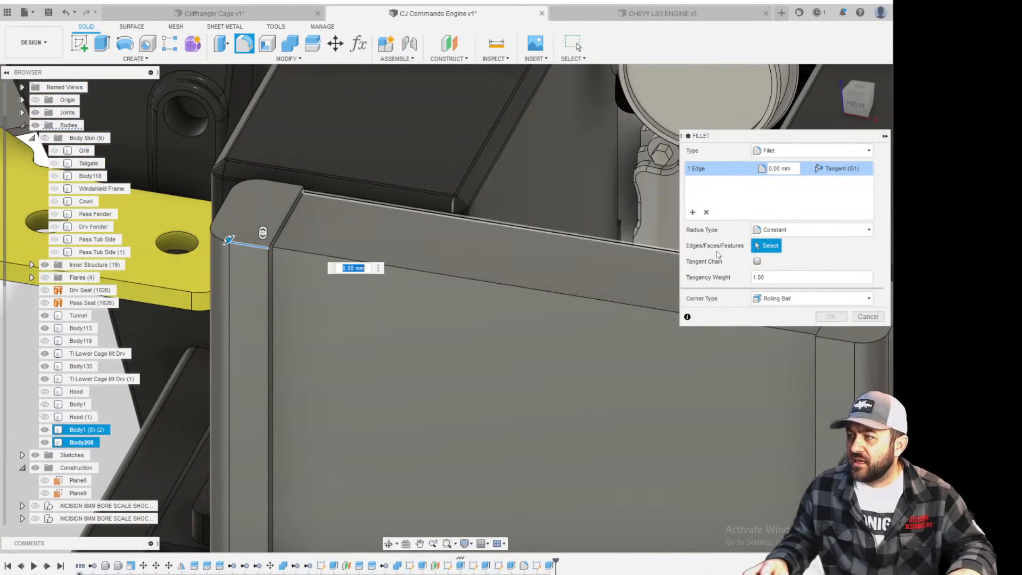
pyautogui.press('Escape')
pyautogui.click(244, 43)
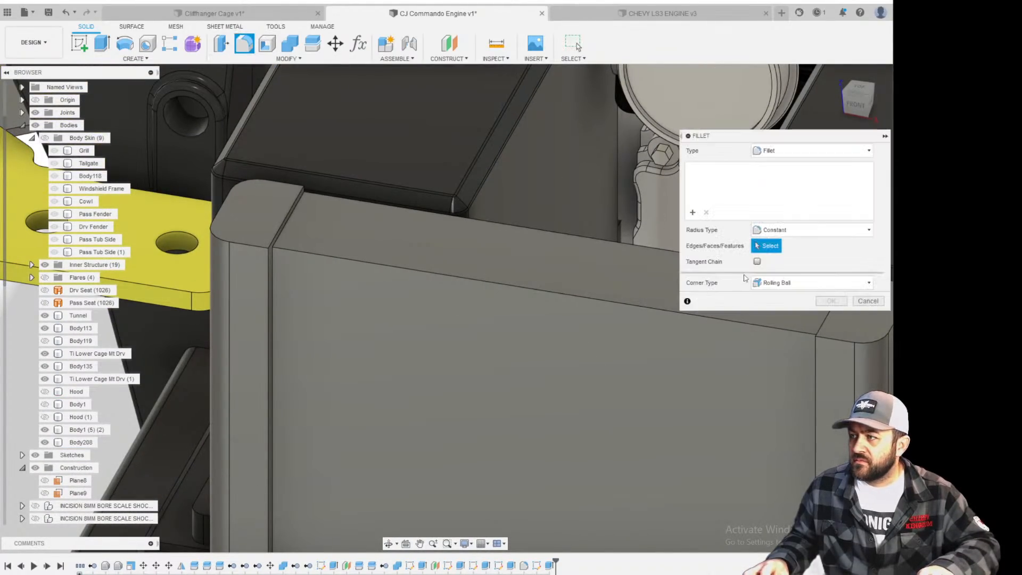
pyautogui.click(244, 250)
pyautogui.scroll(-3, 244, 251)
pyautogui.click(525, 291)
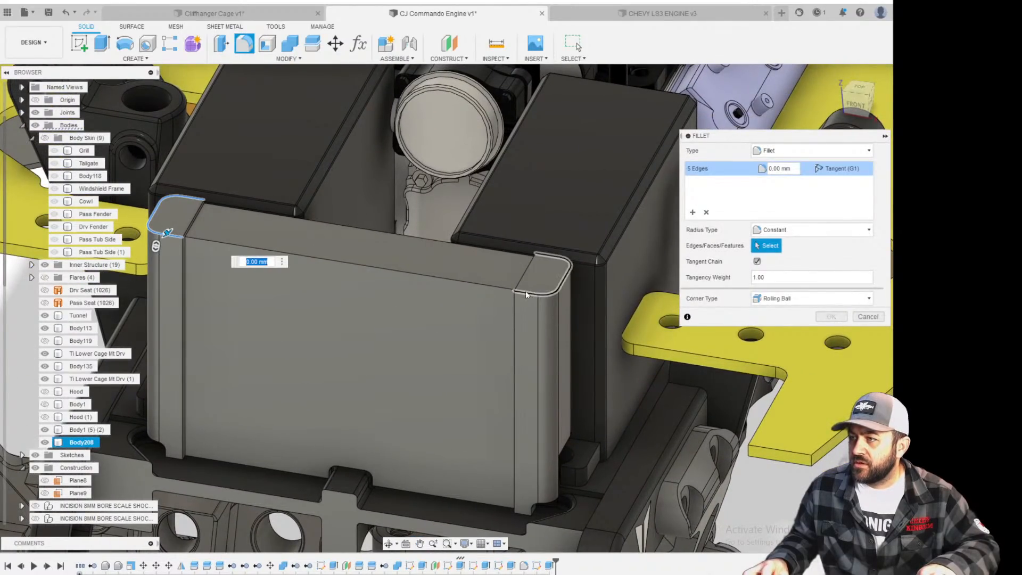
pyautogui.scroll(-3, 461, 321)
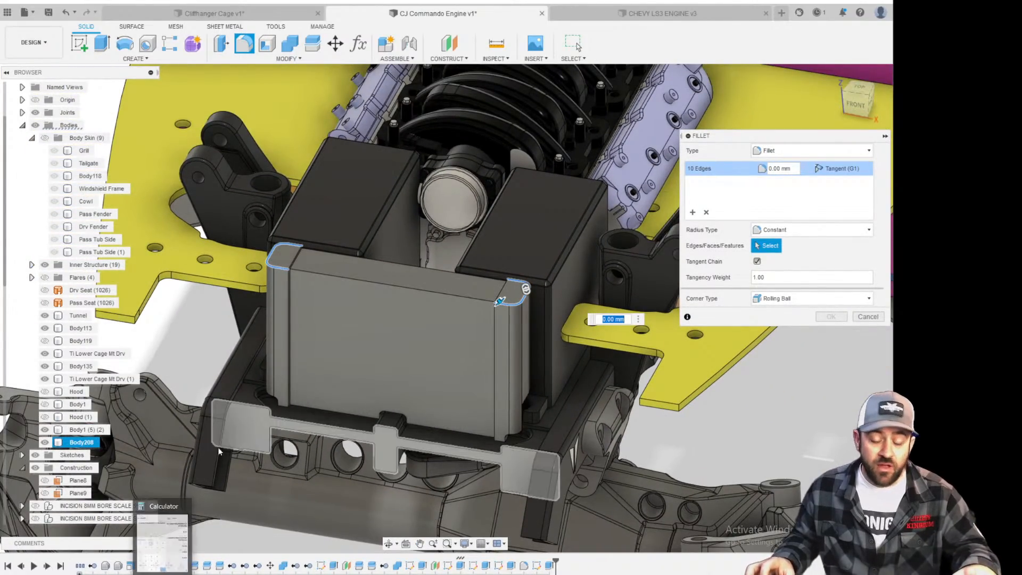
pyautogui.scroll(3, 491, 288)
pyautogui.press('Escape')
pyautogui.scroll(-2, 493, 289)
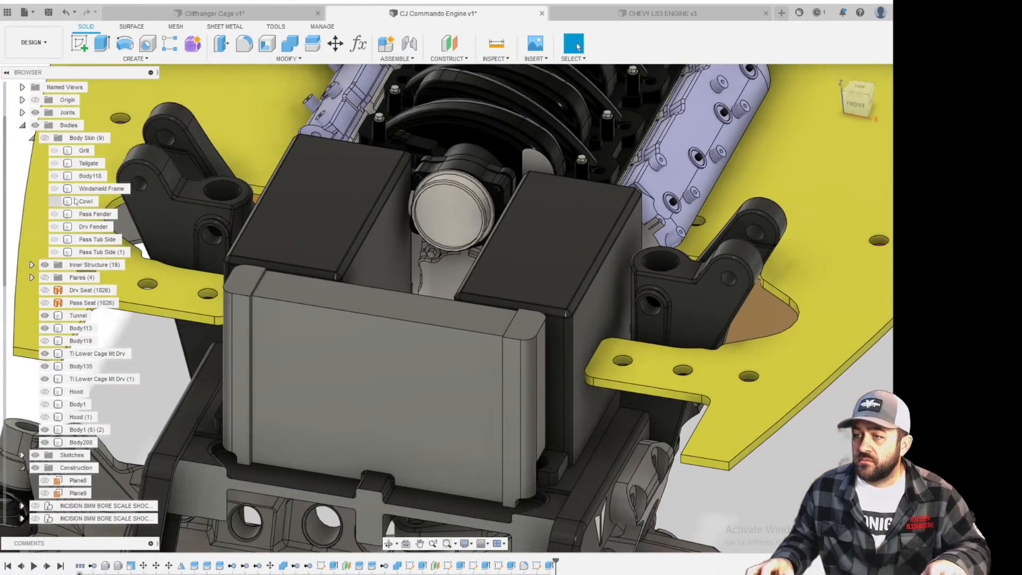
# Create a sketch on the front face of the grey block's left end strip.
pyautogui.click(79, 42)
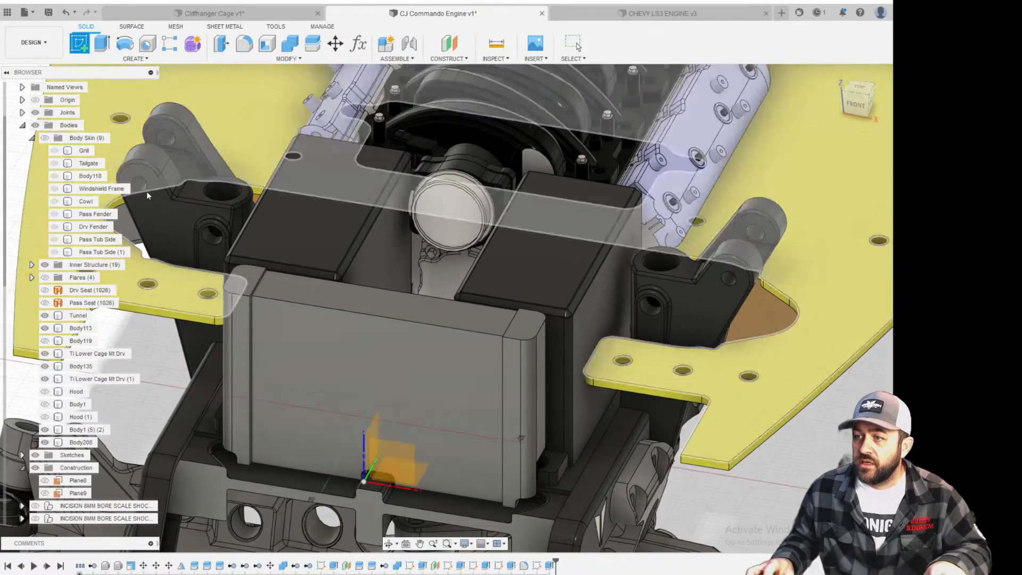
pyautogui.scroll(1, 214, 249)
pyautogui.click(256, 334)
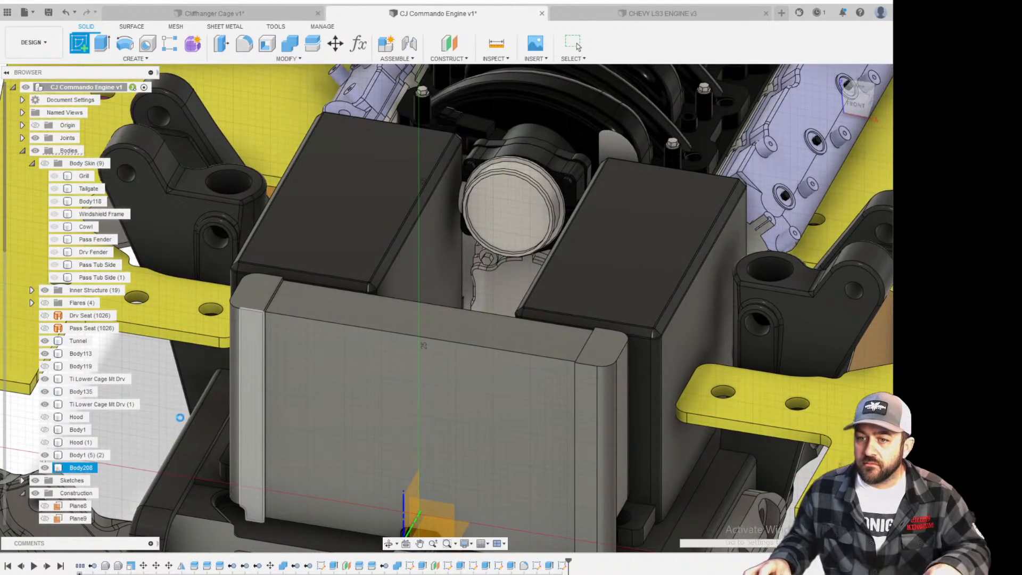
pyautogui.press('Escape')
# Draw a triangle with lines across the upper outer corner of the left end strip, meeting its top and side edges.
pyautogui.press('l')
pyautogui.scroll(5, 539, 248)
pyautogui.scroll(2, 521, 246)
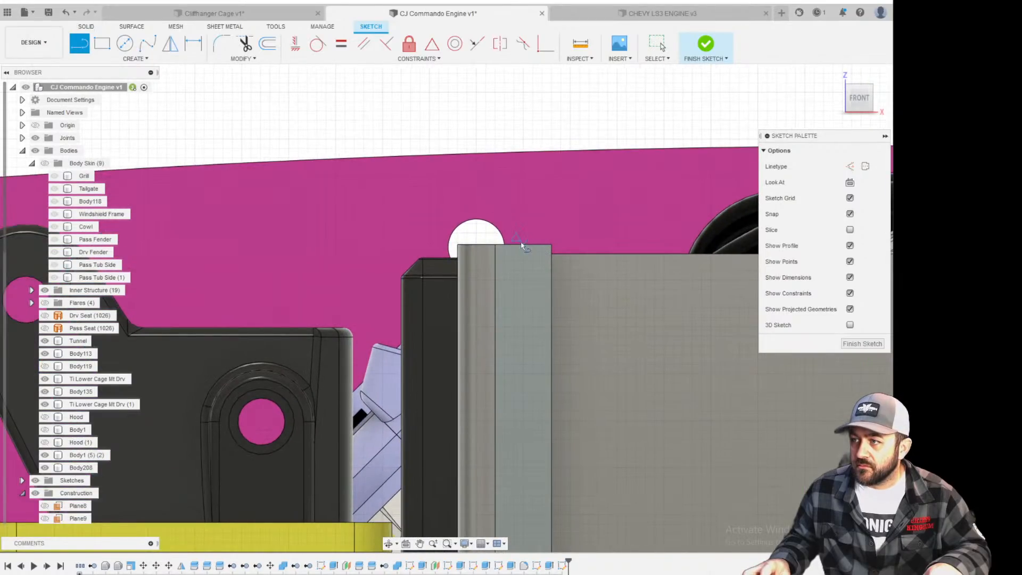
pyautogui.click(520, 245)
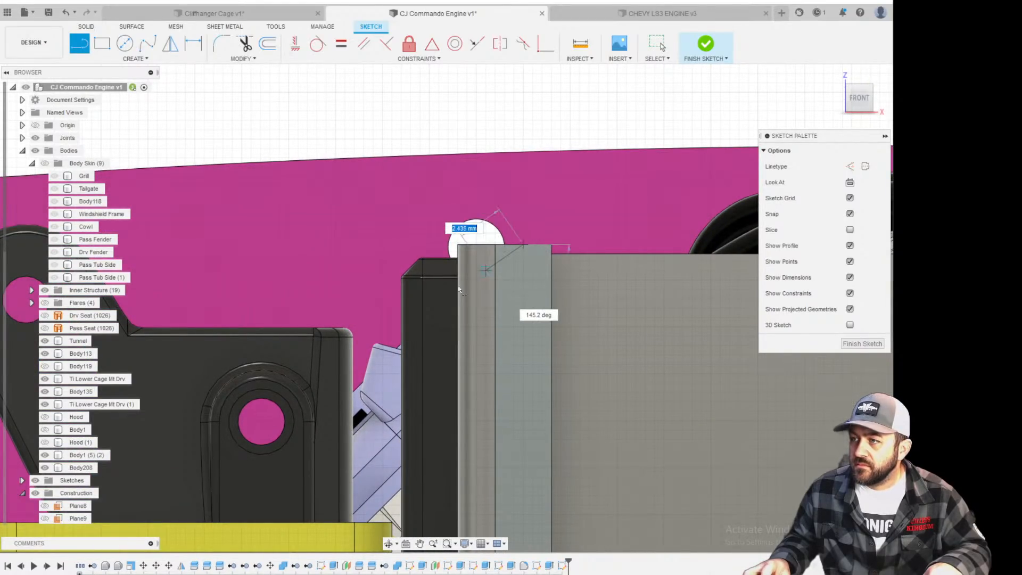
pyautogui.click(456, 299)
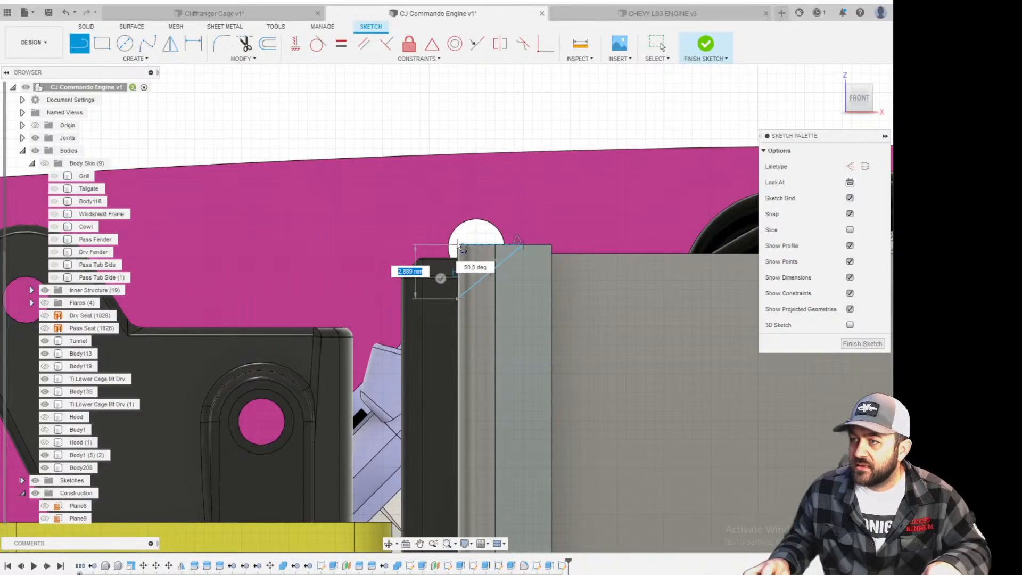
pyautogui.press('Escape')
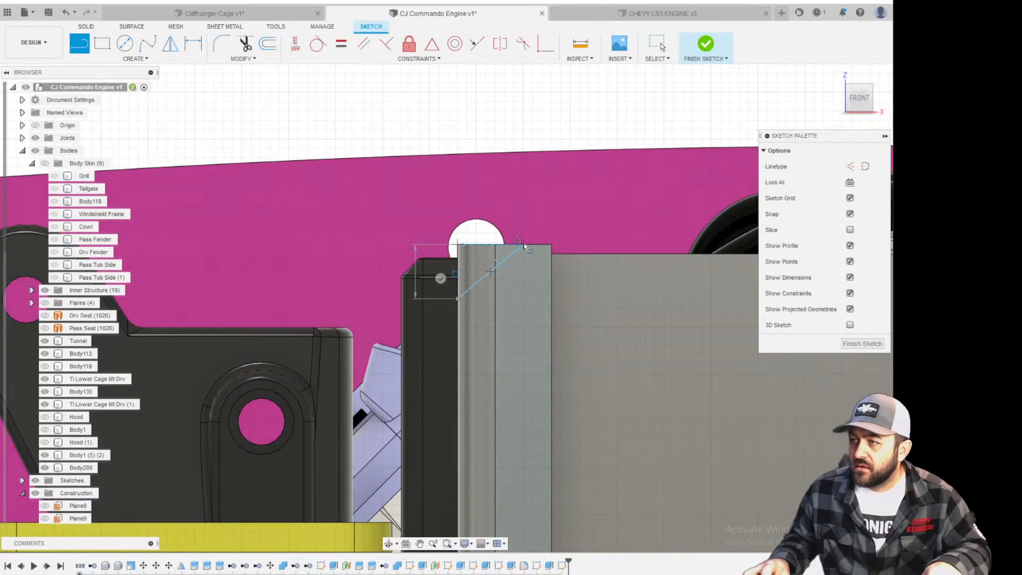
pyautogui.press('Escape')
pyautogui.scroll(3, 490, 283)
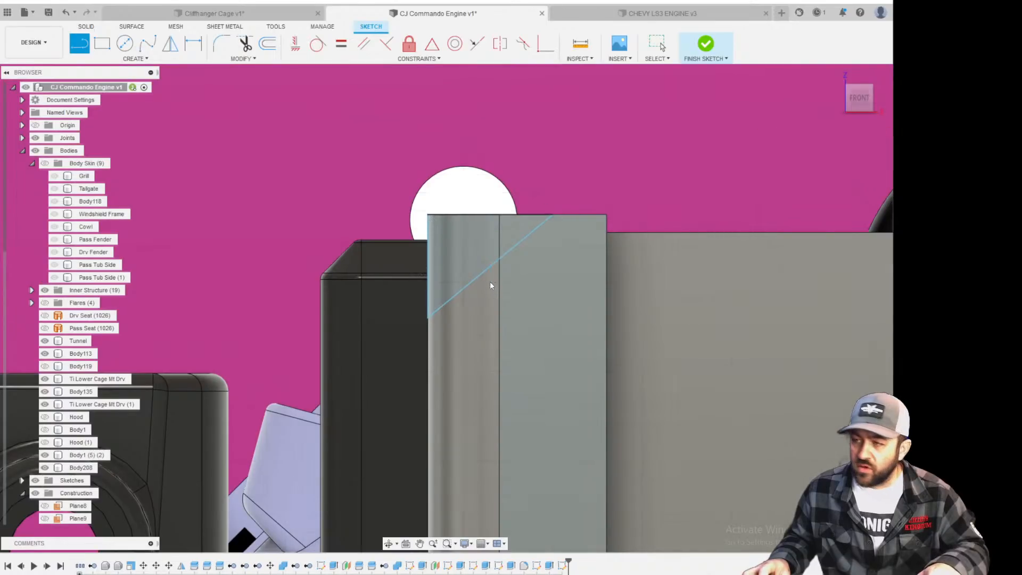
pyautogui.press('Escape')
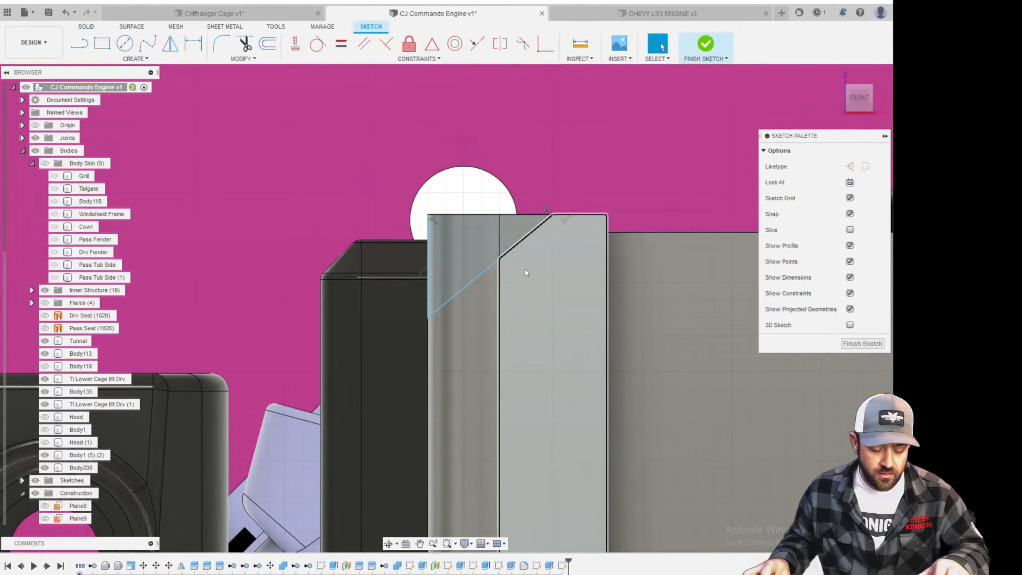
# Dimension the angle between the triangle's top line and its diagonal as 45 degrees.
pyautogui.press('d')
pyautogui.click(530, 233)
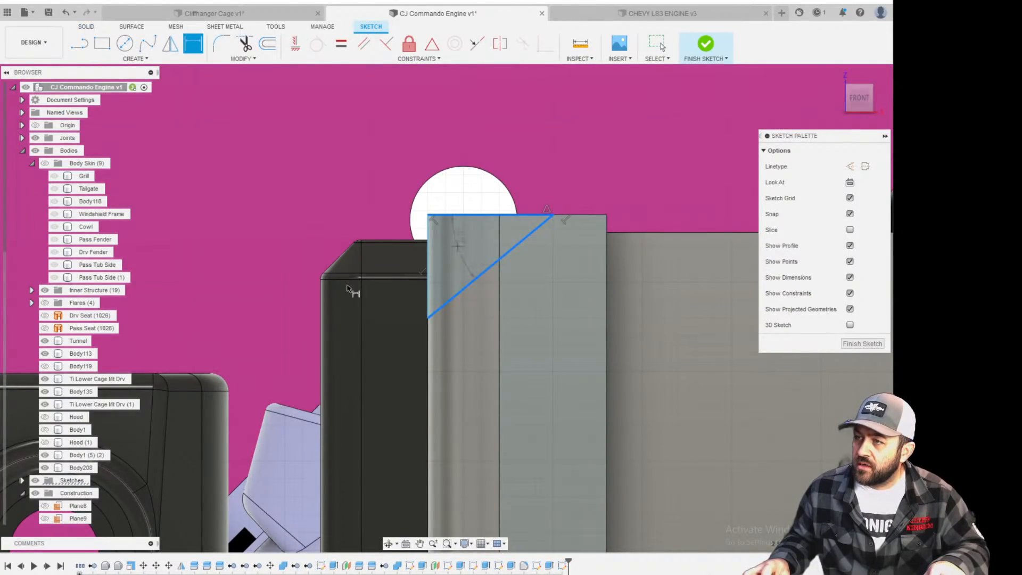
pyautogui.click(368, 335)
pyautogui.write('45')
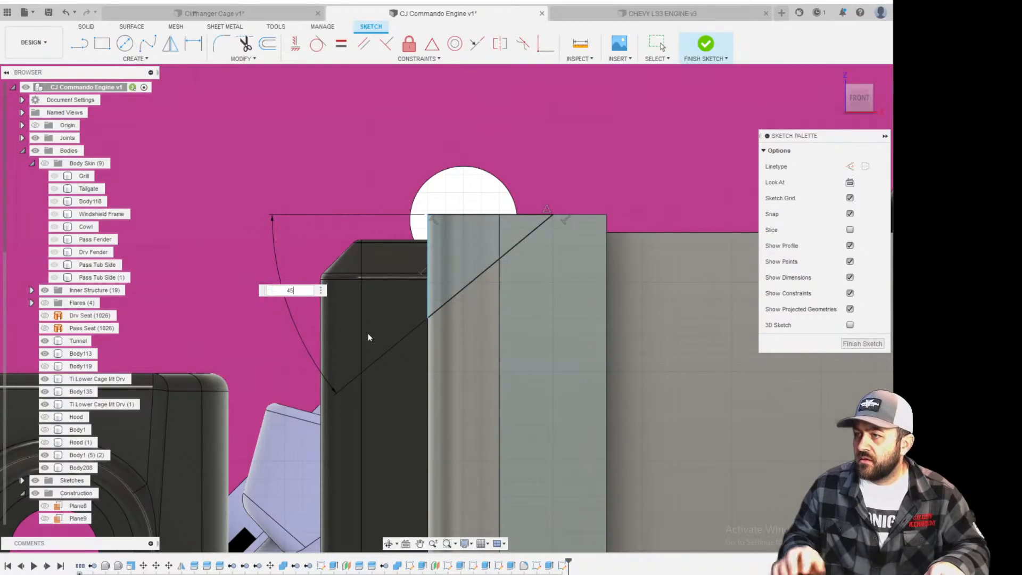
pyautogui.press('Return')
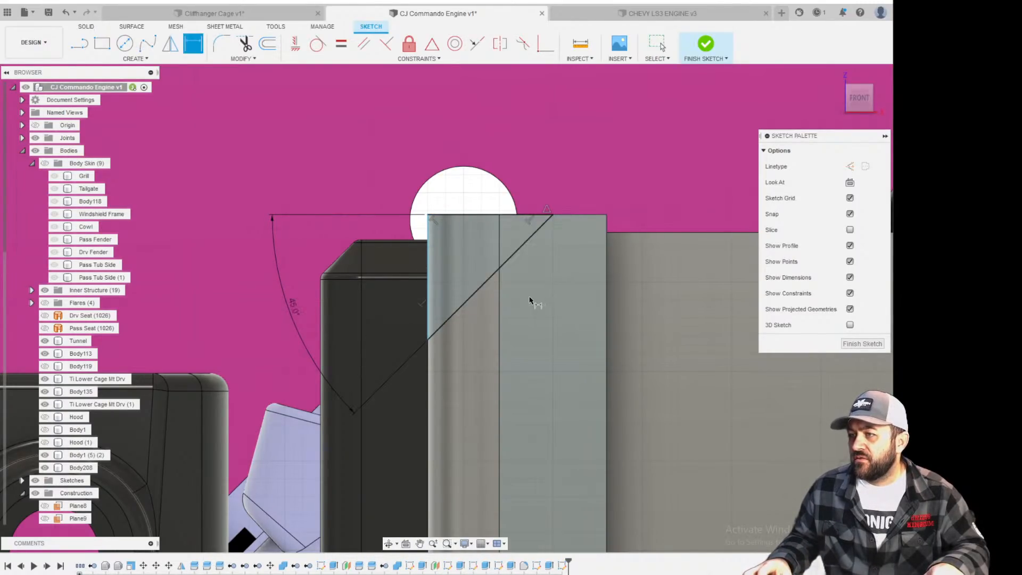
# Finish the sketch and extrude-cut the triangular profiles through the full depth of the left end strip's upper corner.
pyautogui.click(862, 343)
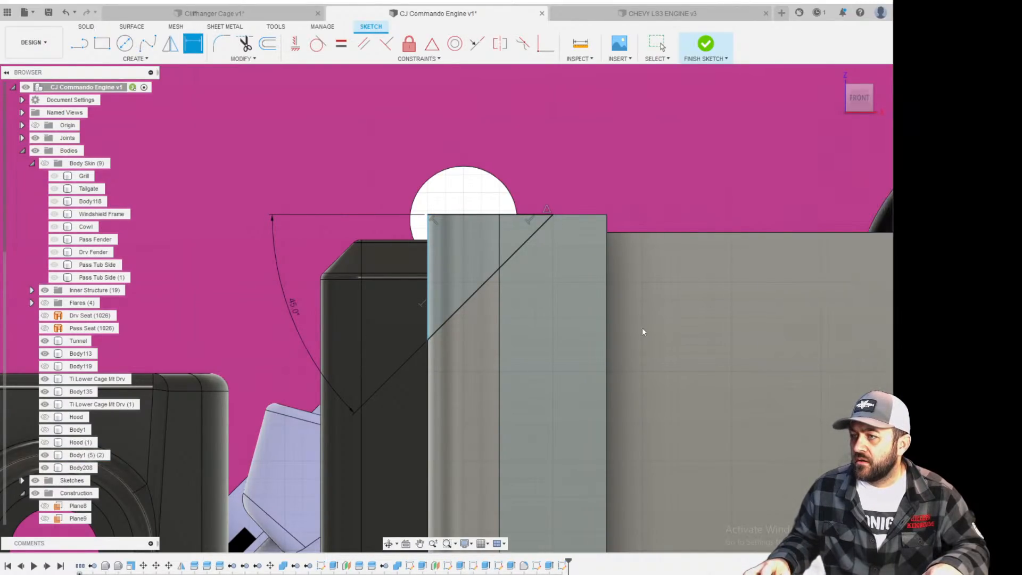
pyautogui.press('e')
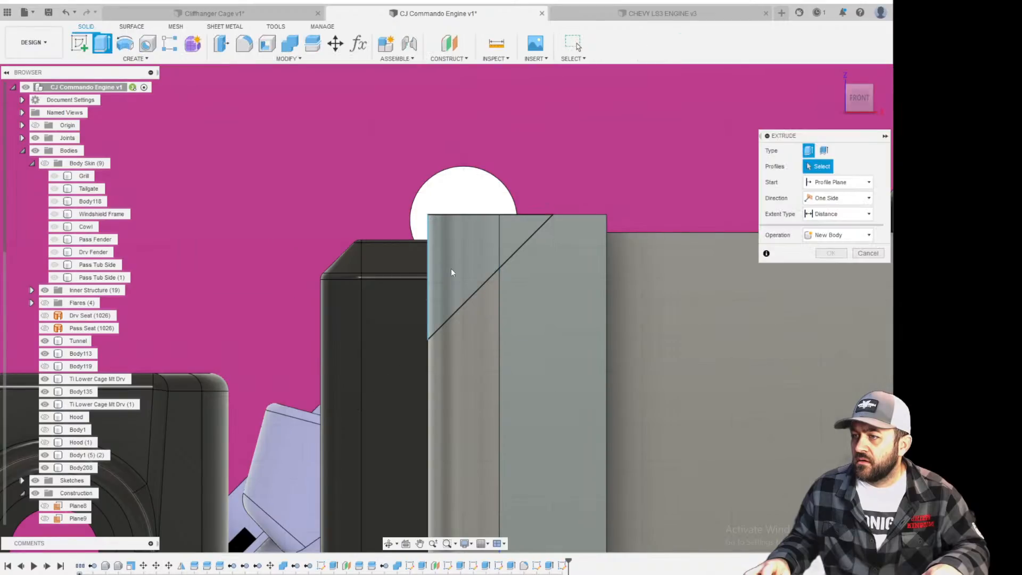
pyautogui.click(451, 268)
pyautogui.click(531, 242)
pyautogui.click(536, 242)
pyautogui.click(516, 237)
pyautogui.scroll(-3, 497, 276)
pyautogui.keyDown('shift'); pyautogui.moveTo(519, 305); pyautogui.dragTo(590, 342, button='middle'); pyautogui.keyUp('shift')
pyautogui.click(287, 310)
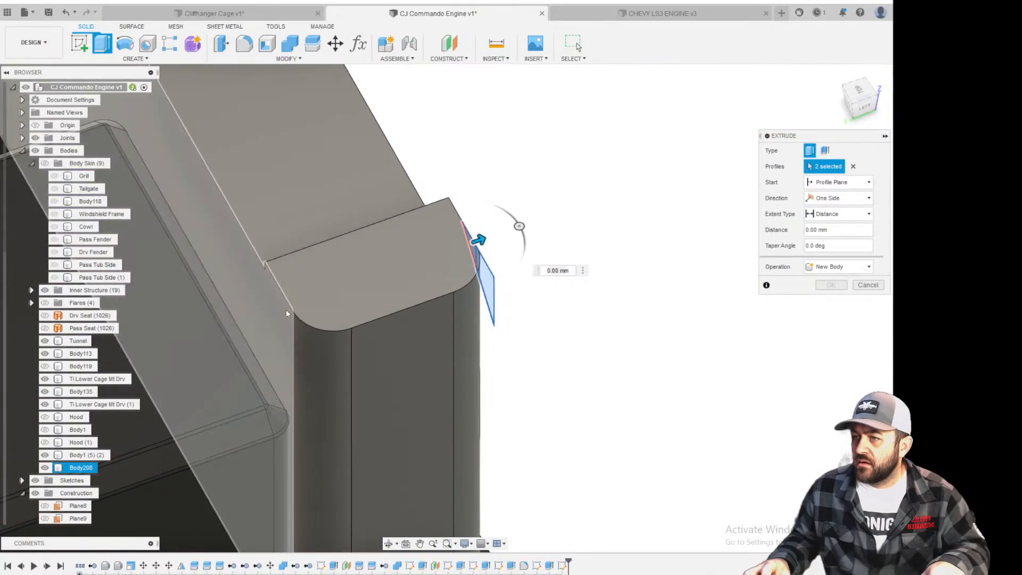
pyautogui.press('Return')
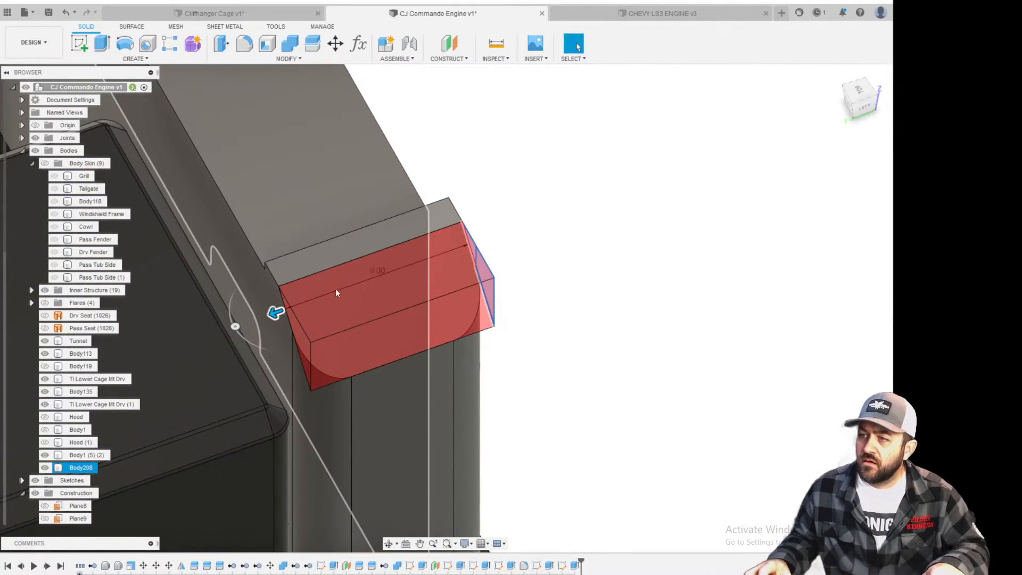
# Fillet the edge between the left end strip's angled corner and its top face with a 1.5 mm radius.
pyautogui.keyDown('shift'); pyautogui.moveTo(545, 335); pyautogui.dragTo(458, 263, button='middle'); pyautogui.keyUp('shift')
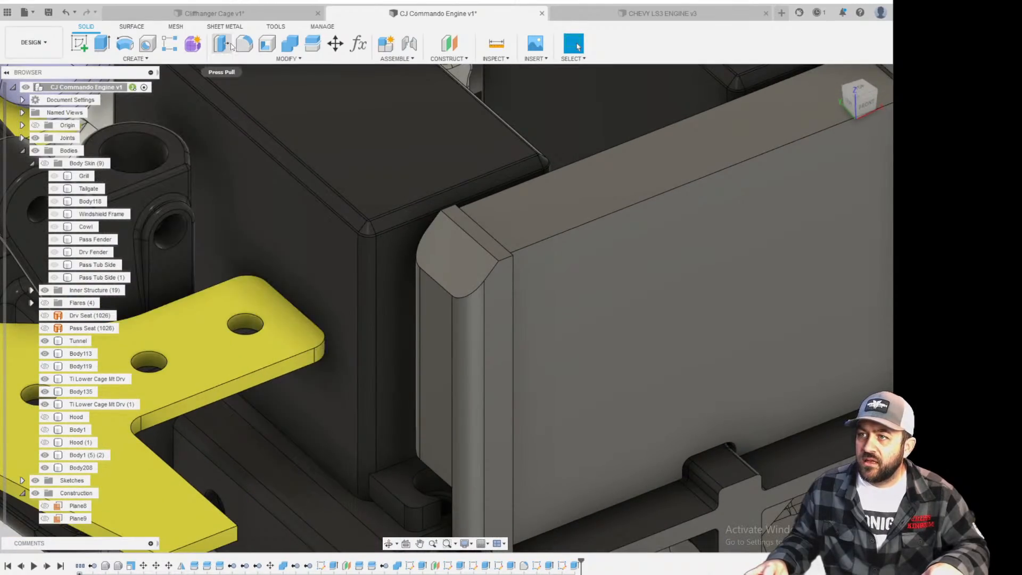
pyautogui.click(249, 43)
pyautogui.click(493, 266)
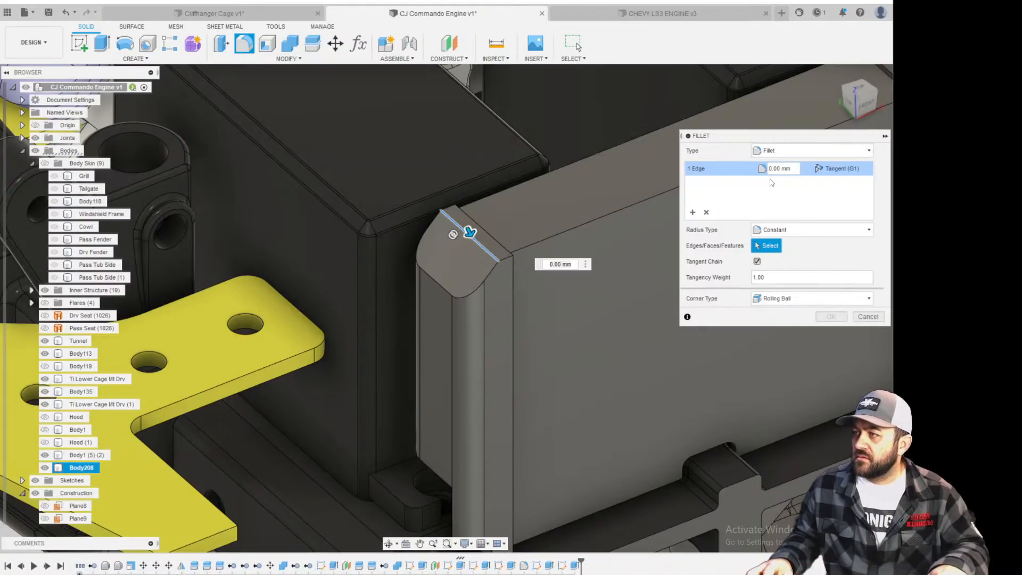
pyautogui.click(557, 259)
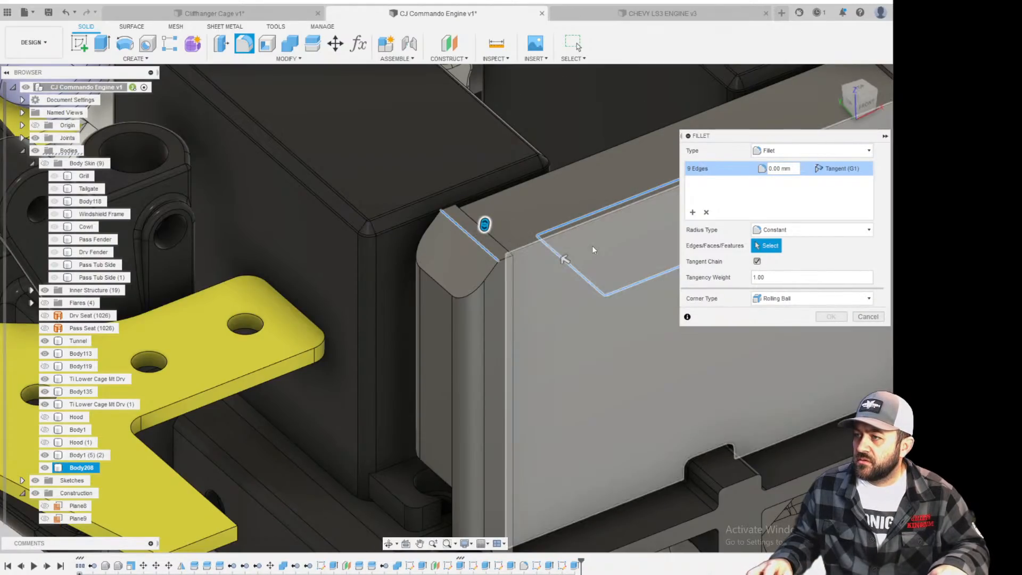
pyautogui.click(570, 267)
pyautogui.moveTo(478, 239); pyautogui.dragTo(481, 242)
pyautogui.write('3')
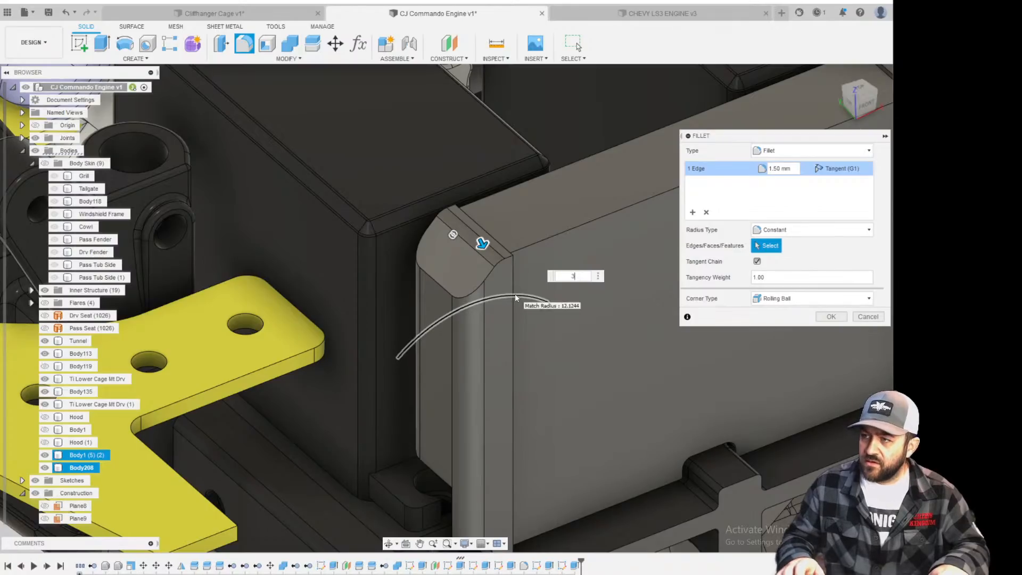
pyautogui.press('BackSpace')
pyautogui.write('1.5')
pyautogui.press('Return')
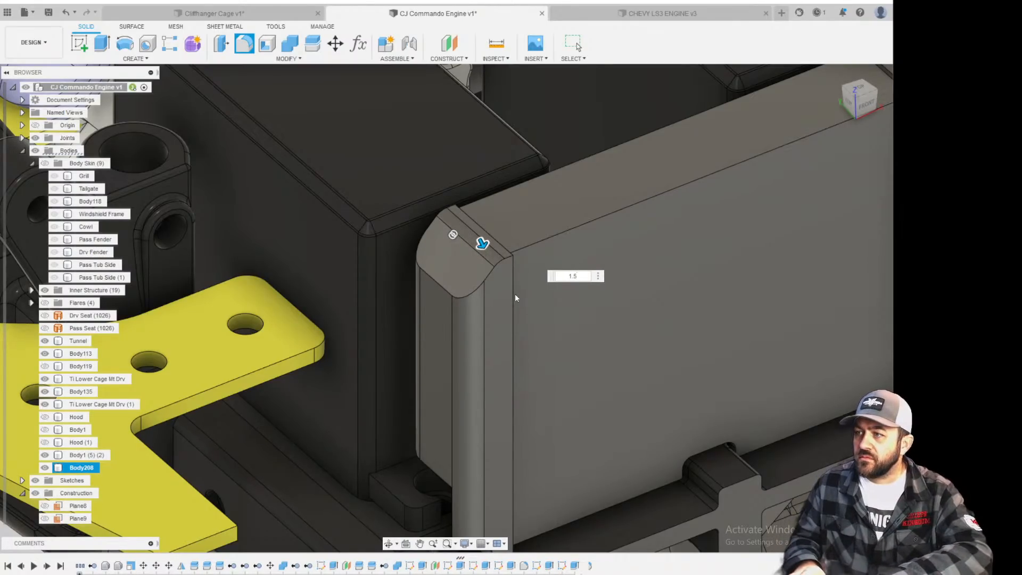
# Fillet the upper outline edges of both end strips with a 1 mm radius.
pyautogui.click(246, 44)
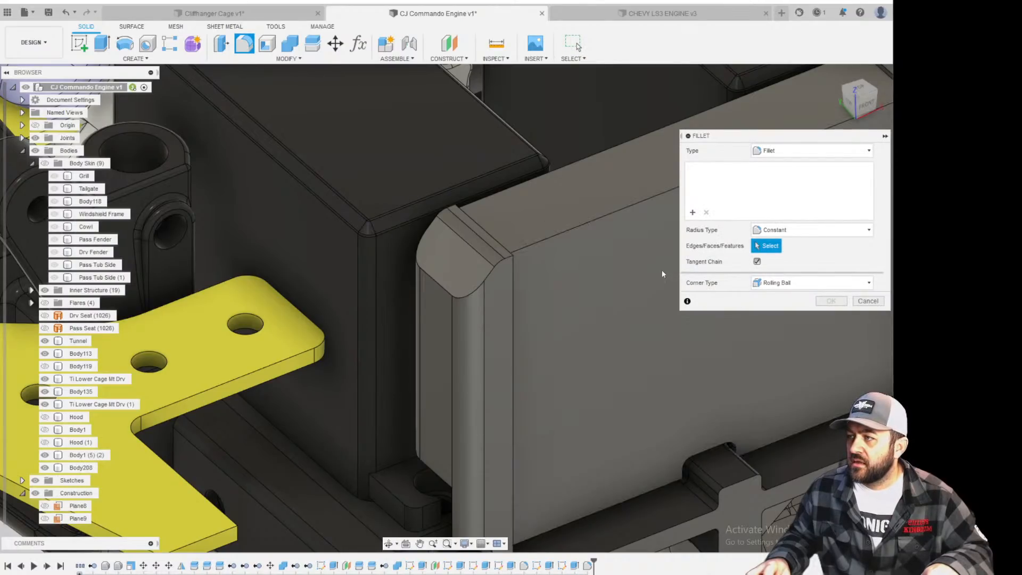
pyautogui.click(490, 273)
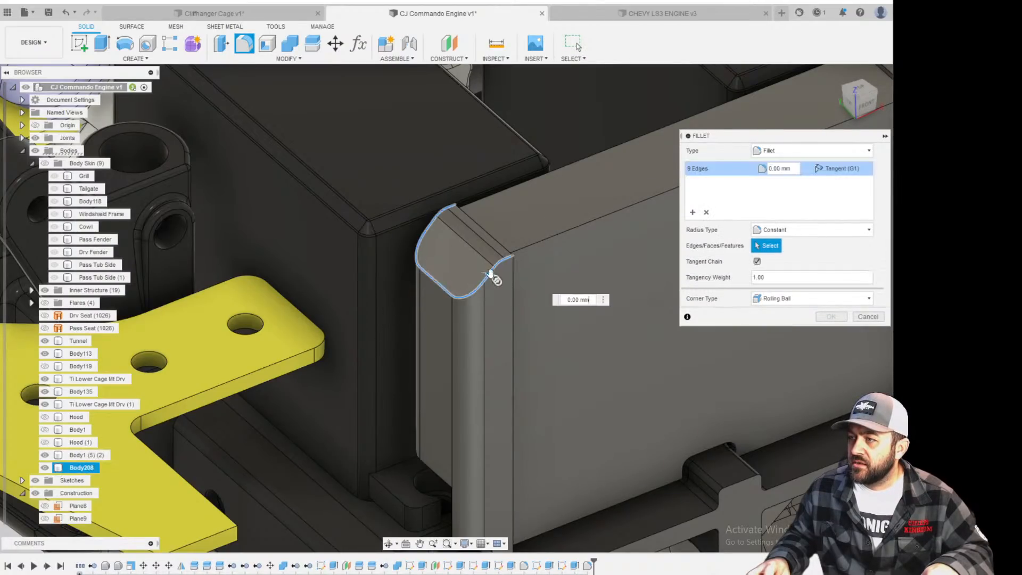
pyautogui.scroll(-4, 490, 274)
pyautogui.moveTo(674, 208); pyautogui.dragTo(507, 258, button='middle')
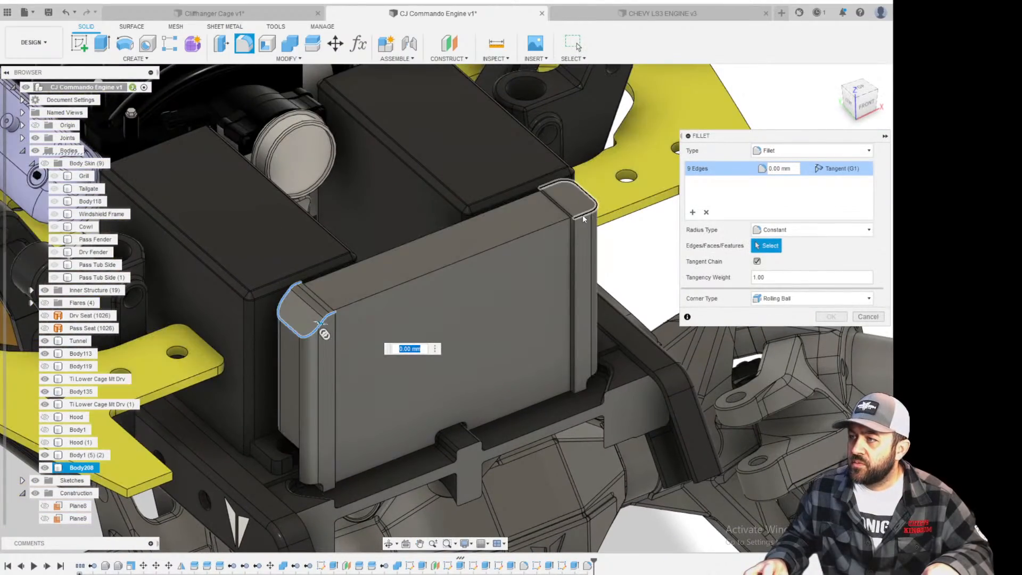
pyautogui.click(584, 218)
pyautogui.write('1')
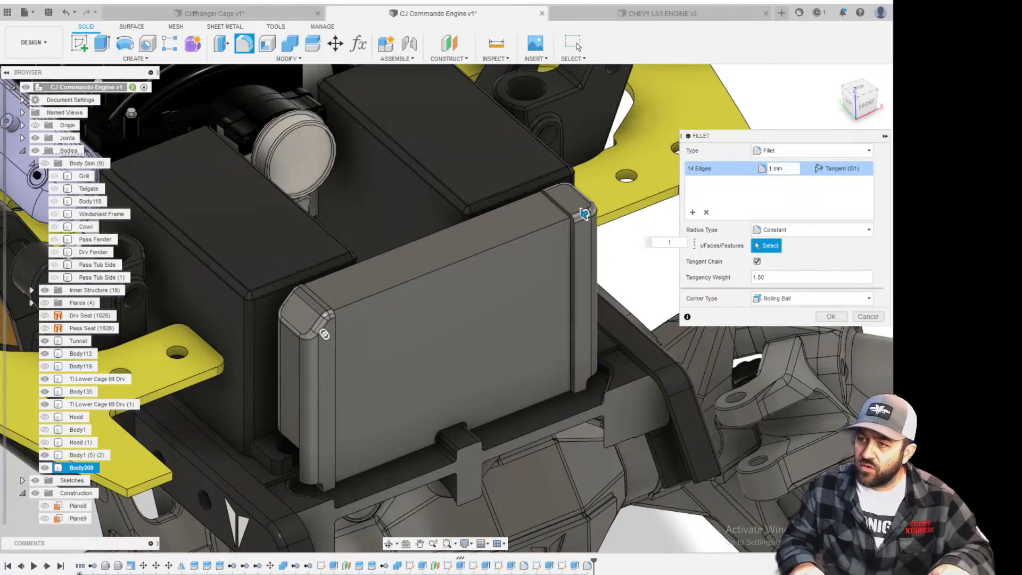
pyautogui.press('Return')
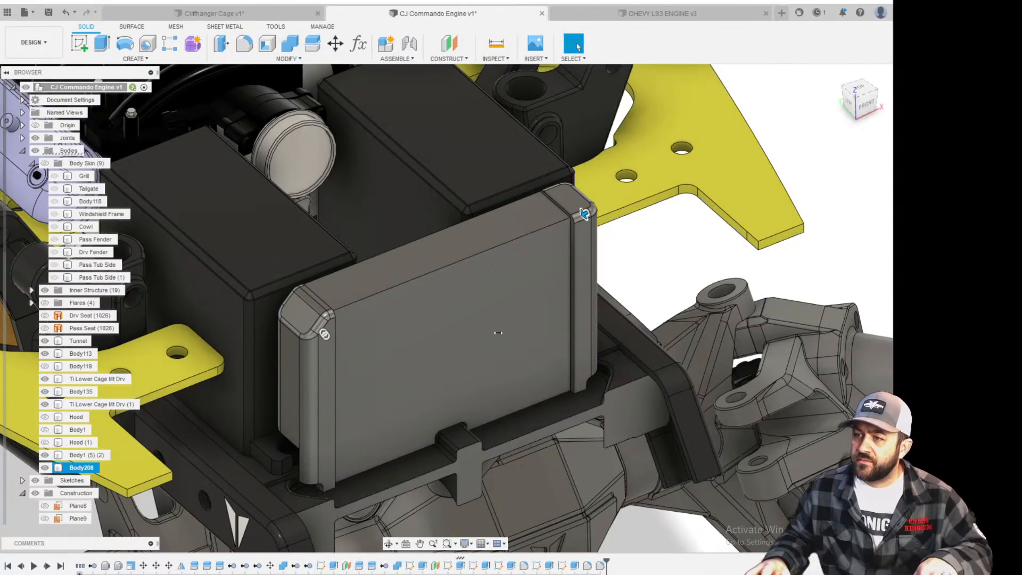
# Fillet the block's two long top edges between the end strips with a 0.5 mm radius.
pyautogui.click(245, 47)
pyautogui.click(407, 244)
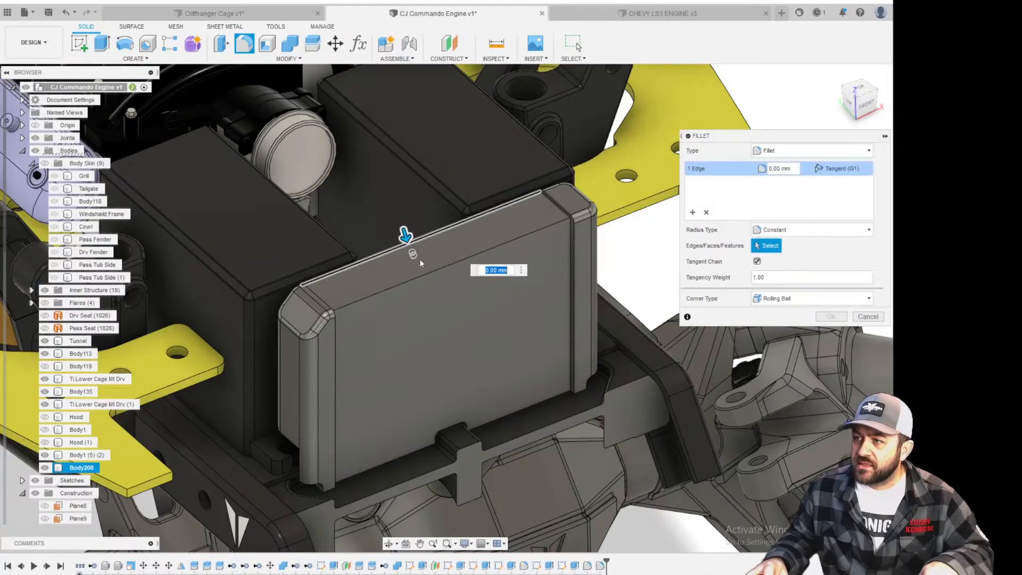
pyautogui.click(426, 271)
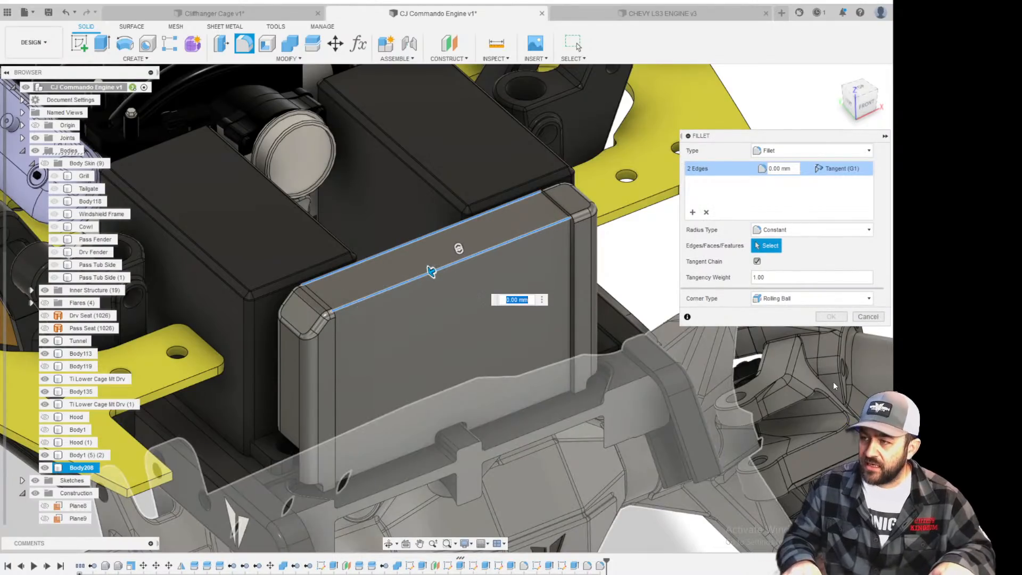
pyautogui.write('1')
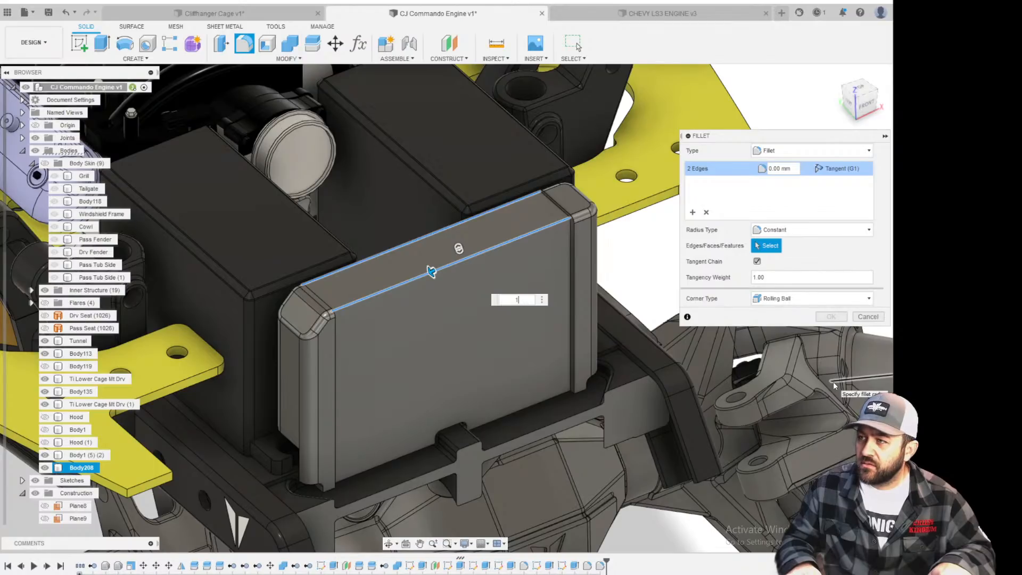
pyautogui.press('BackSpace')
pyautogui.write('.5')
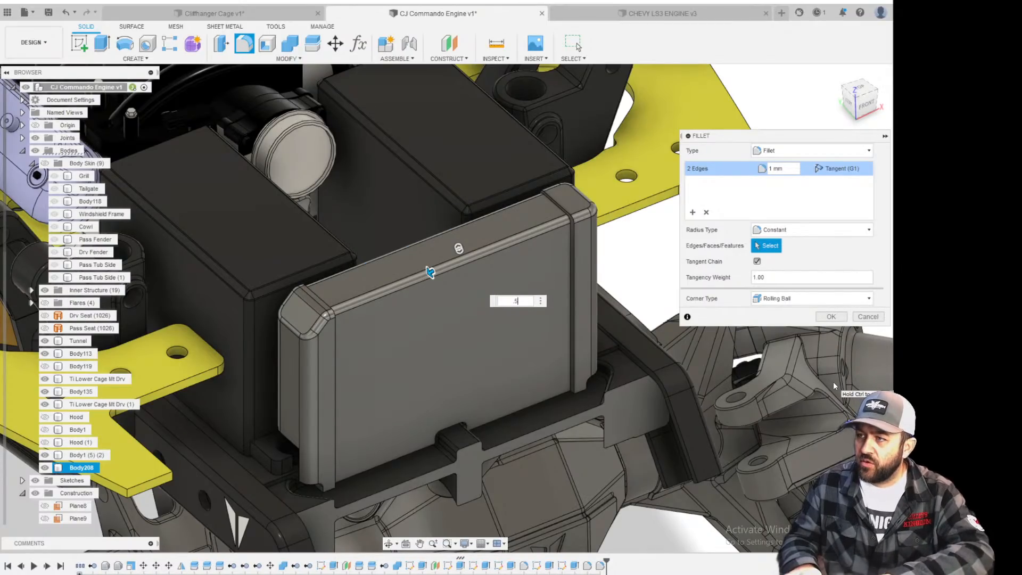
pyautogui.press('Return')
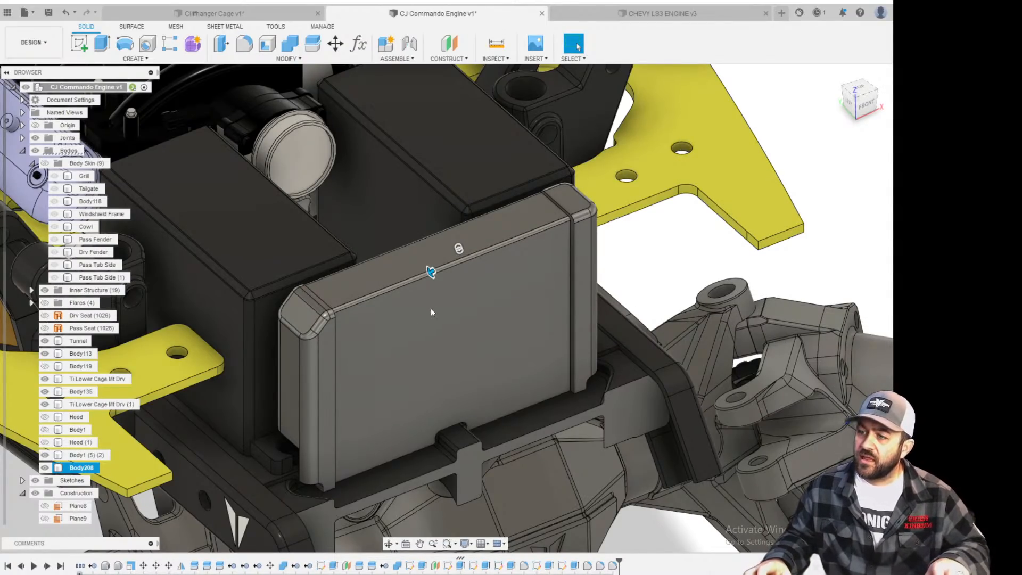
# Create a sketch on the front face of the grey block between the two end strips.
pyautogui.scroll(4, 431, 312)
pyautogui.scroll(-4, 384, 388)
pyautogui.keyDown('shift'); pyautogui.moveTo(397, 397); pyautogui.dragTo(338, 355, button='middle'); pyautogui.keyUp('shift')
pyautogui.scroll(-3, 338, 355)
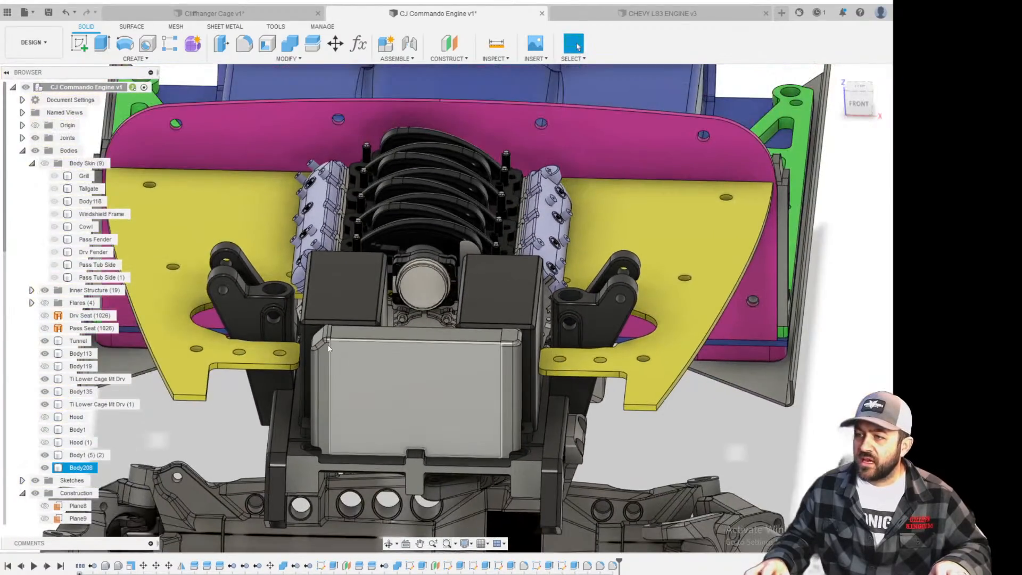
pyautogui.click(79, 42)
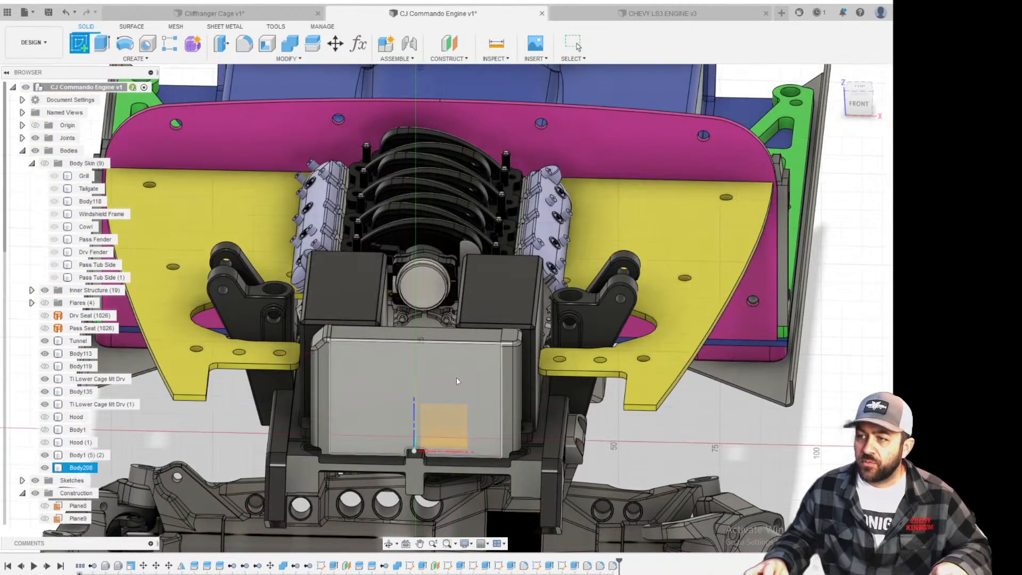
pyautogui.click(404, 372)
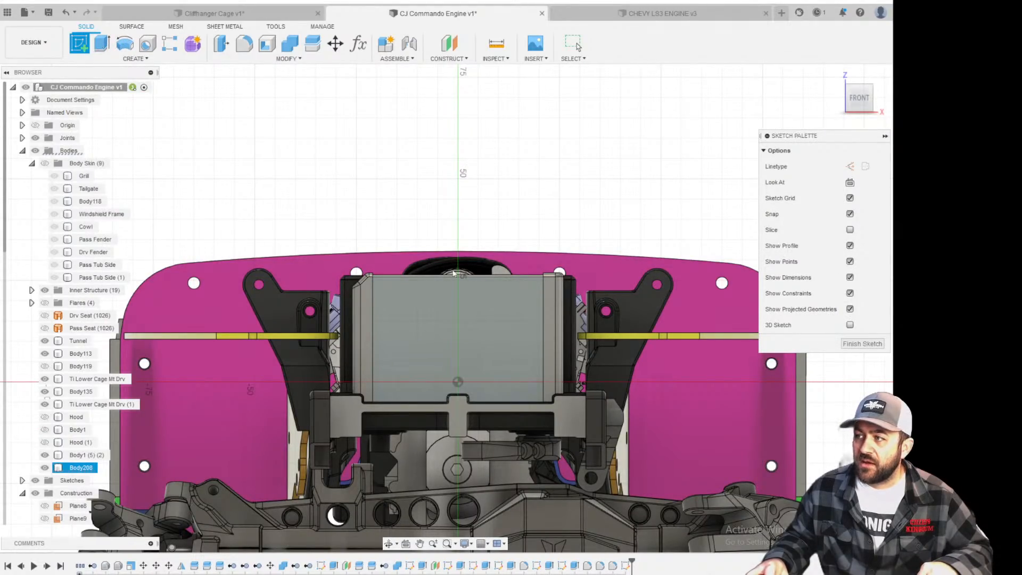
pyautogui.click(455, 325)
# Draw a thin rectangle across the front face, spanning from one end strip to the other just below the top edge.
pyautogui.click(102, 43)
pyautogui.scroll(5, 341, 282)
pyautogui.scroll(2, 323, 263)
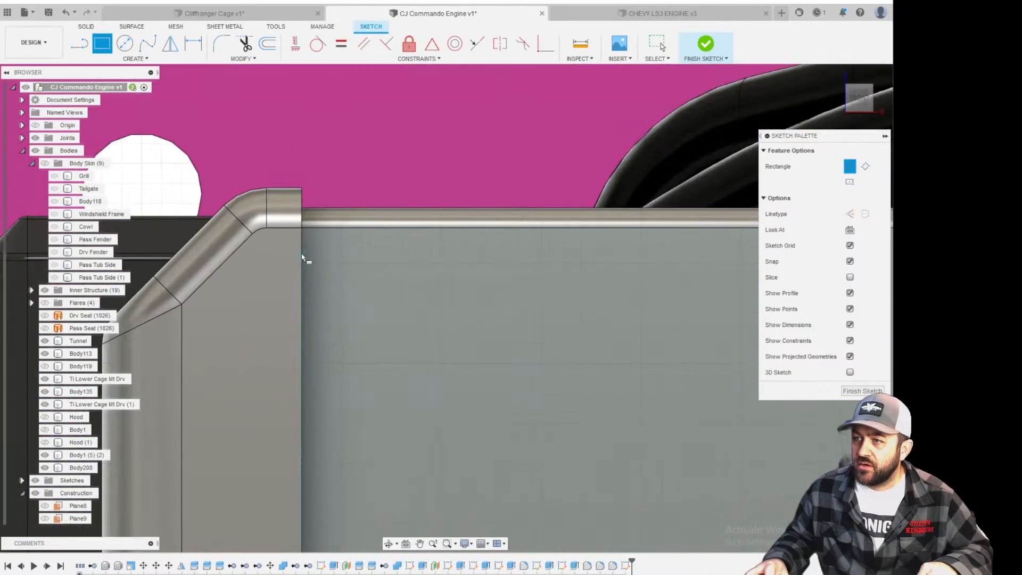
pyautogui.click(299, 247)
pyautogui.scroll(-3, 366, 305)
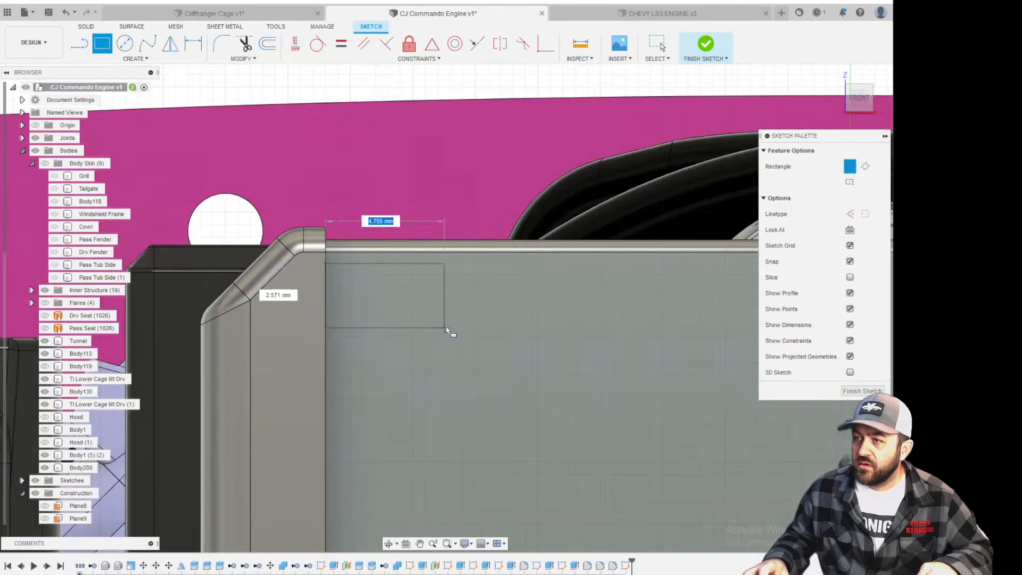
pyautogui.moveTo(445, 327); pyautogui.dragTo(262, 270, button='middle')
pyautogui.scroll(-3, 261, 270)
pyautogui.moveTo(435, 310); pyautogui.dragTo(287, 273, button='middle')
pyautogui.scroll(3, 656, 220)
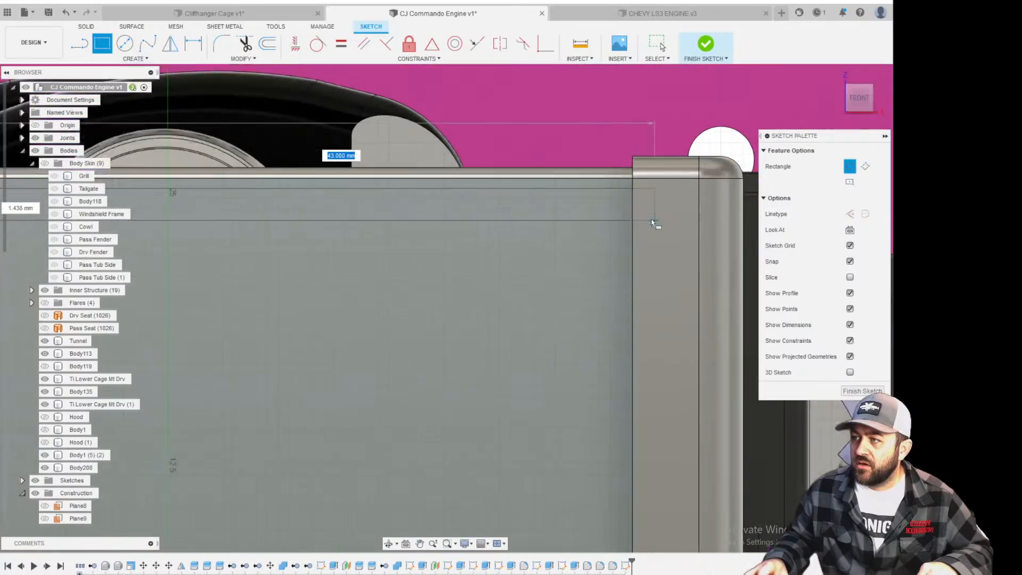
pyautogui.click(628, 195)
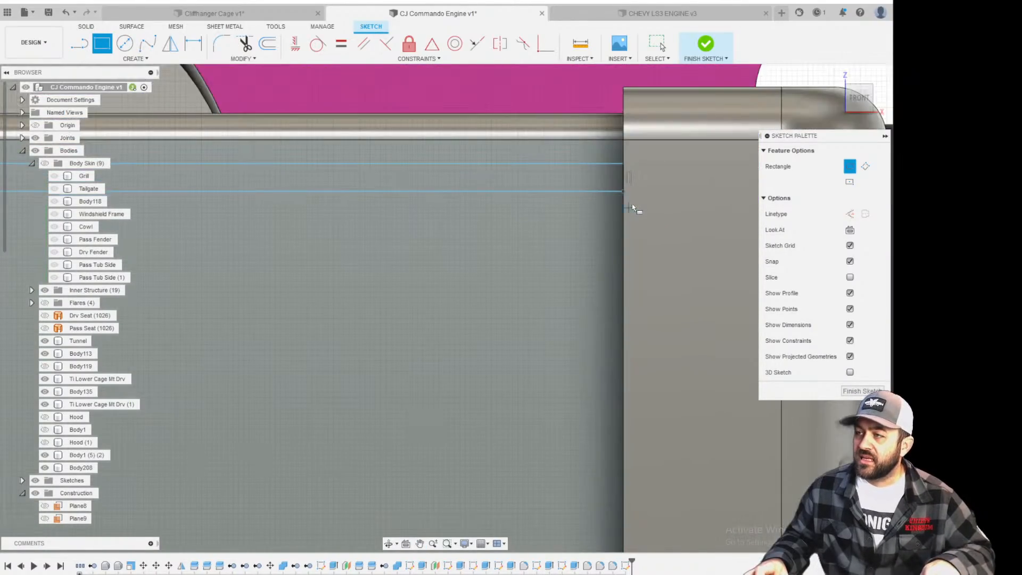
# Dimension the thin rectangle's height as 0.3 mm.
pyautogui.press('d')
pyautogui.scroll(1, 602, 190)
pyautogui.scroll(-3, 617, 196)
pyautogui.moveTo(636, 208); pyautogui.dragTo(529, 307, button='middle')
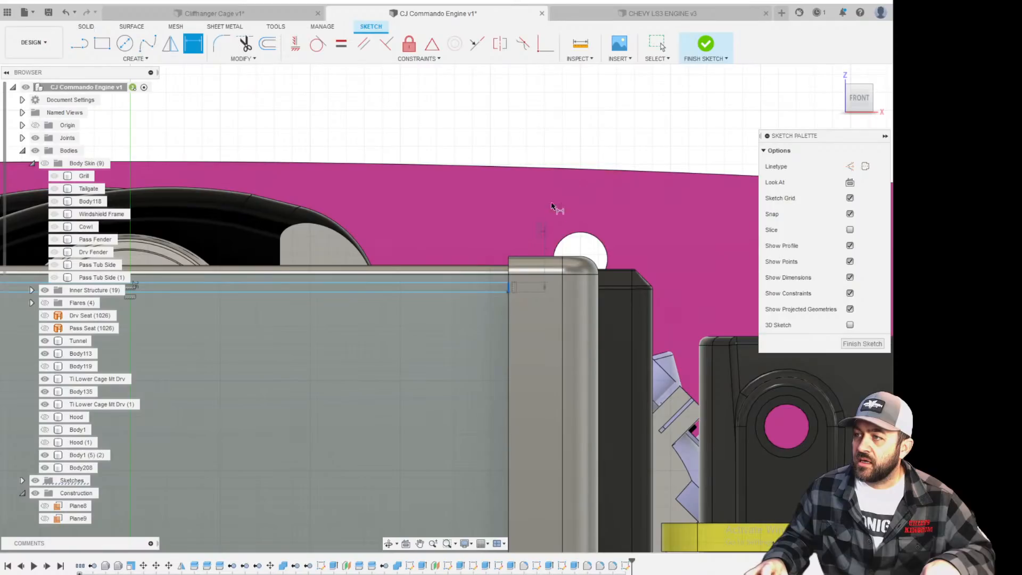
pyautogui.click(560, 144)
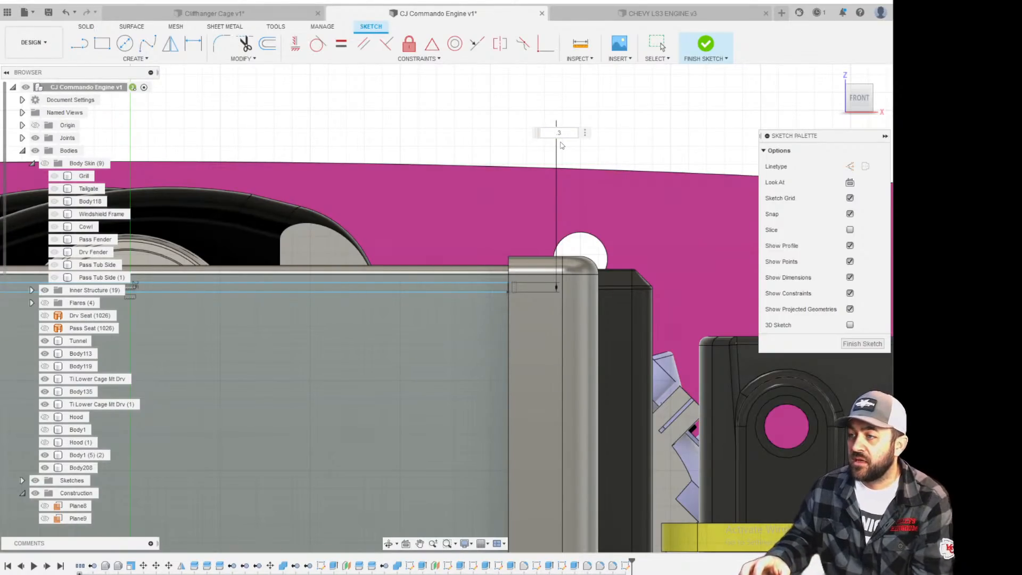
pyautogui.press('Return')
# Dimension the gap between the front face's top edge and the rectangle's top line as 0.3 mm.
pyautogui.scroll(-4, 568, 350)
pyautogui.press('d')
pyautogui.scroll(8, 671, 143)
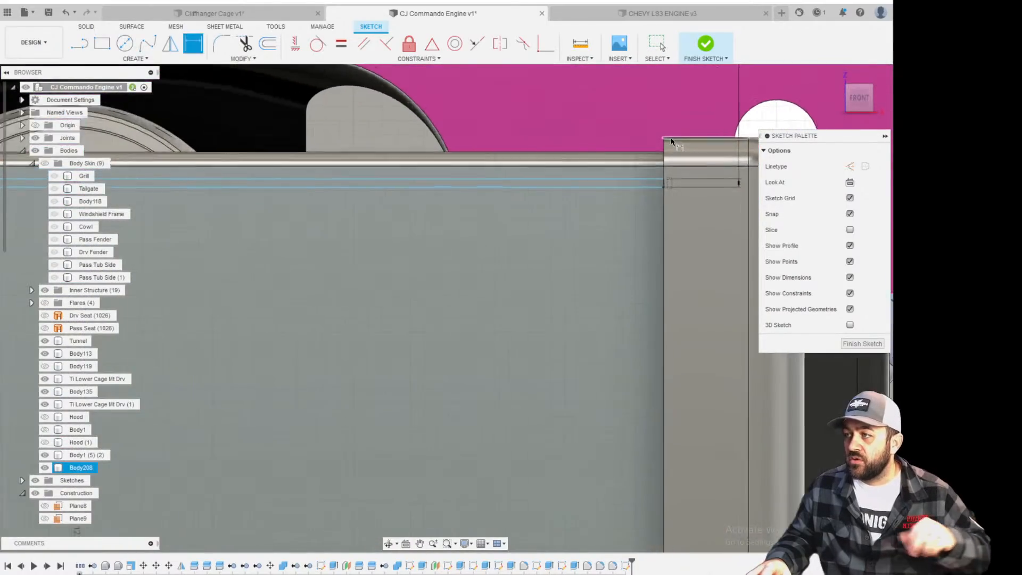
pyautogui.scroll(2, 661, 228)
pyautogui.click(650, 187)
pyautogui.click(650, 159)
pyautogui.scroll(1, 650, 159)
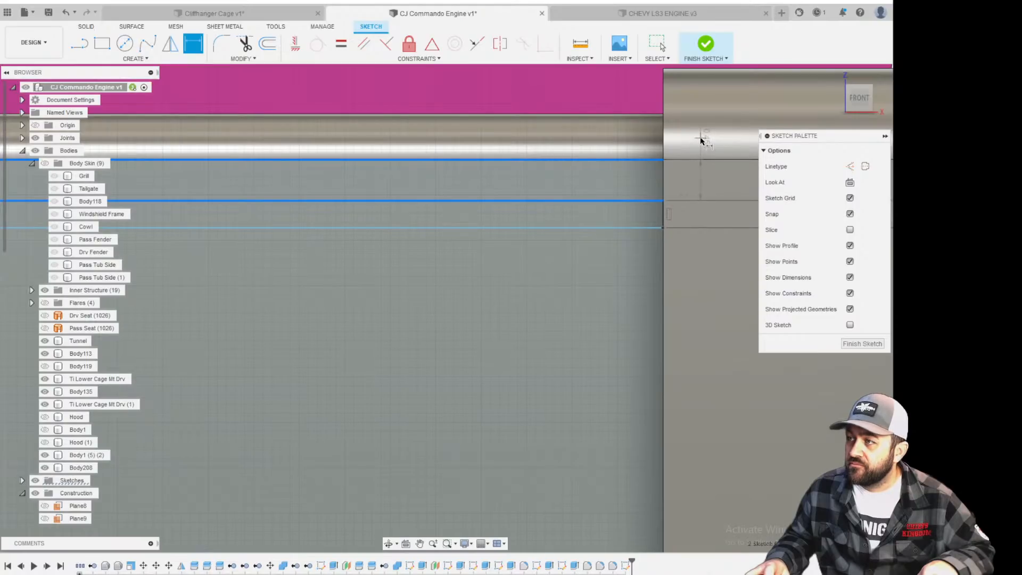
pyautogui.click(701, 138)
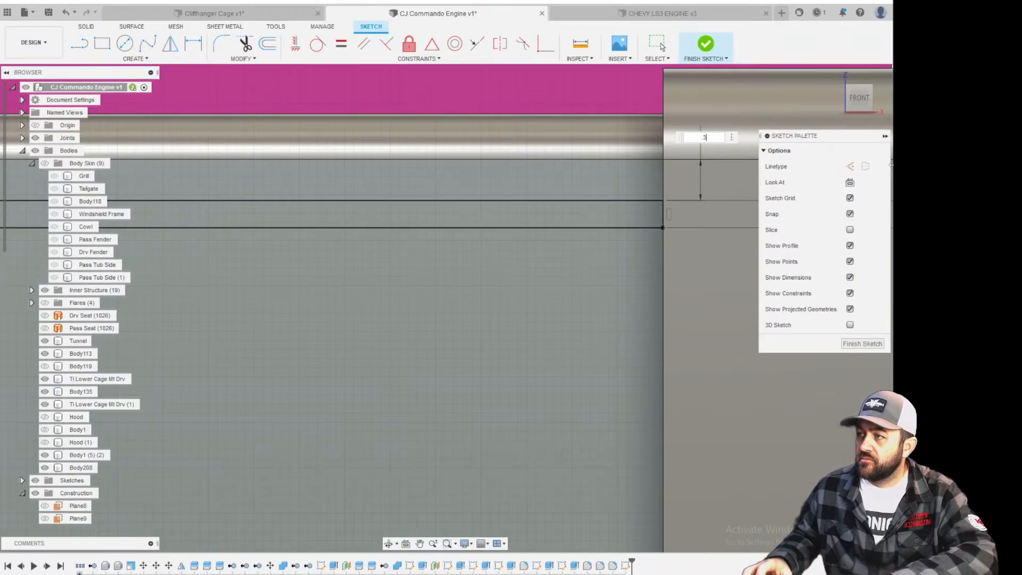
pyautogui.write('.3')
pyautogui.press('Return')
pyautogui.scroll(-3, 586, 250)
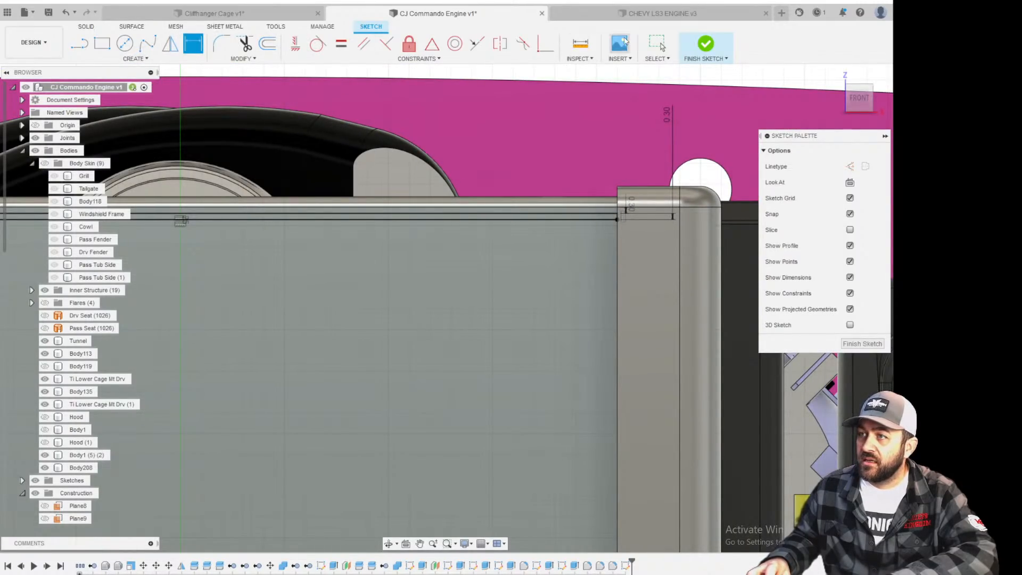
# Start a rectangular sketch pattern with all four lines of the thin rectangle as its objects.
pyautogui.click(136, 59)
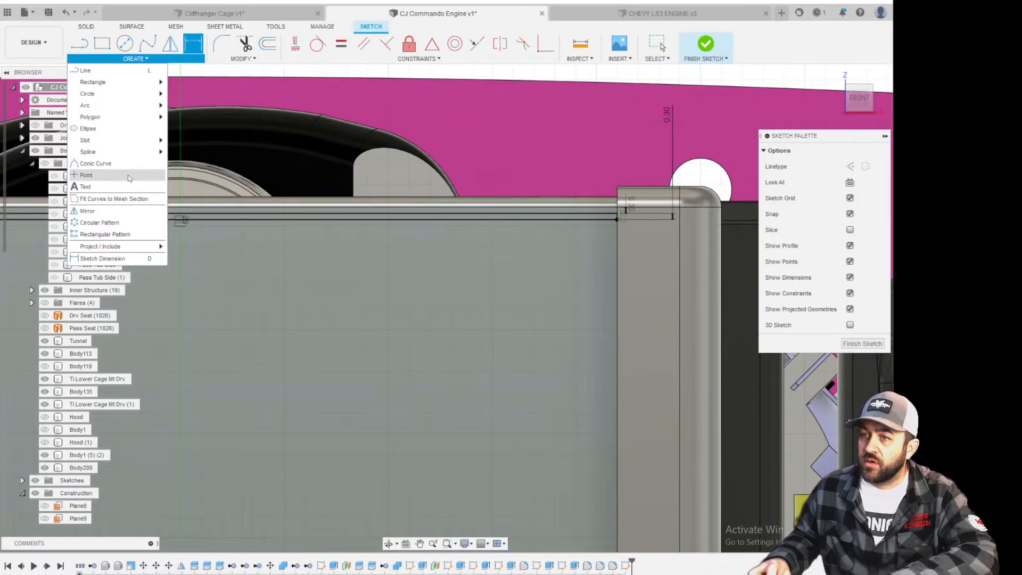
pyautogui.click(116, 235)
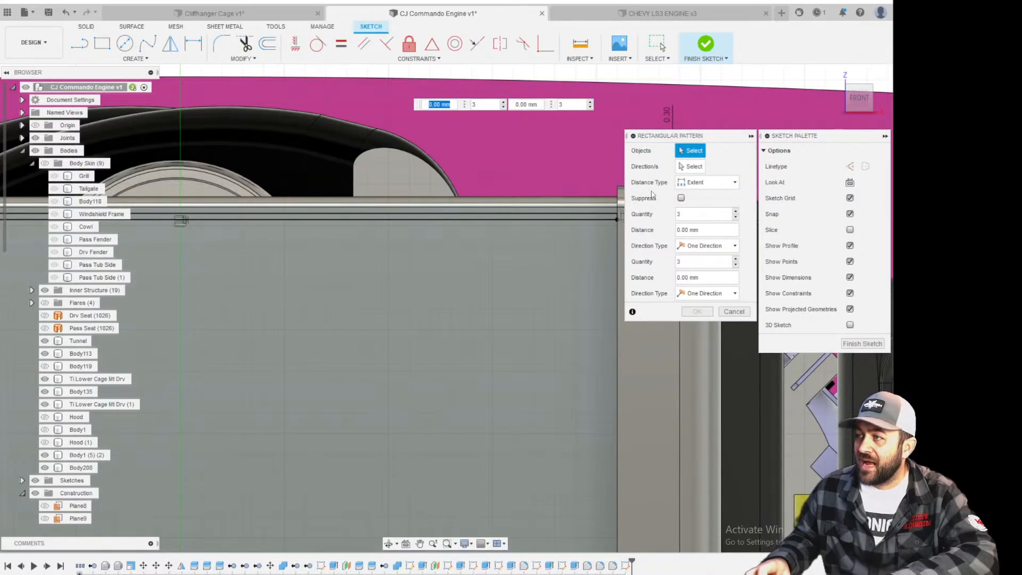
pyautogui.scroll(2, 649, 192)
pyautogui.scroll(3, 491, 207)
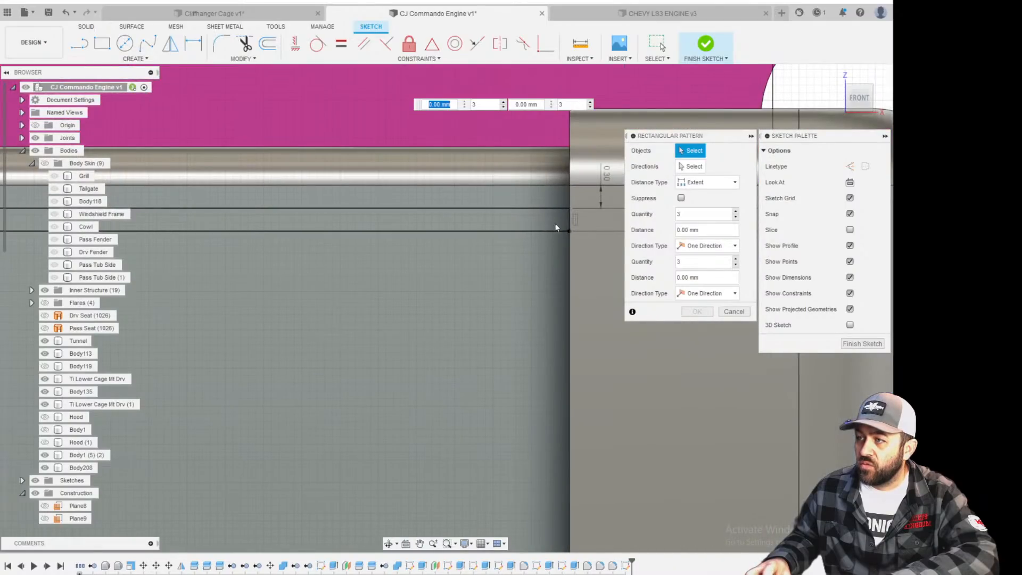
pyautogui.click(567, 220)
pyautogui.click(556, 229)
pyautogui.click(543, 208)
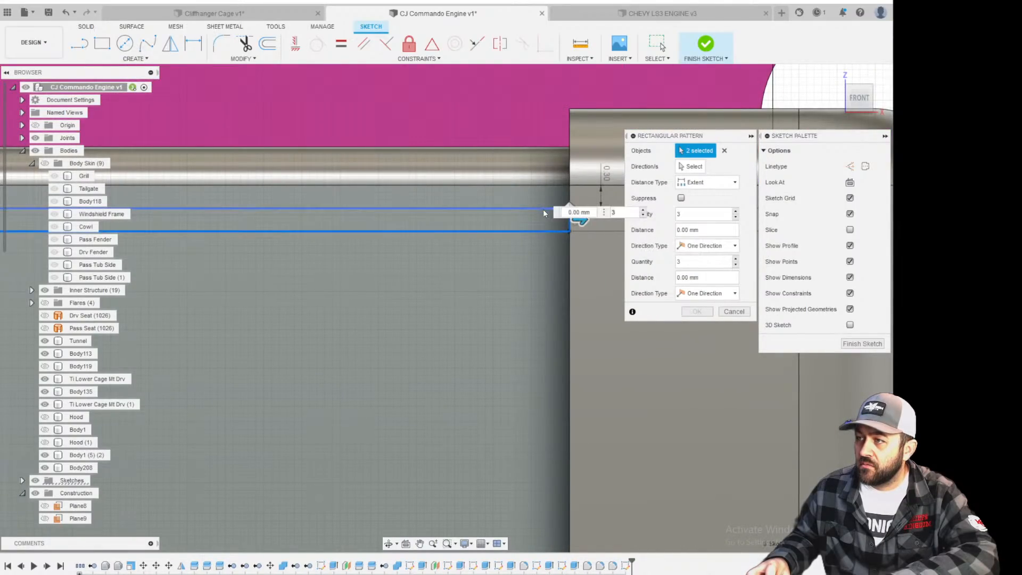
pyautogui.scroll(-3, 541, 250)
pyautogui.scroll(-3, 539, 266)
pyautogui.scroll(4, 257, 244)
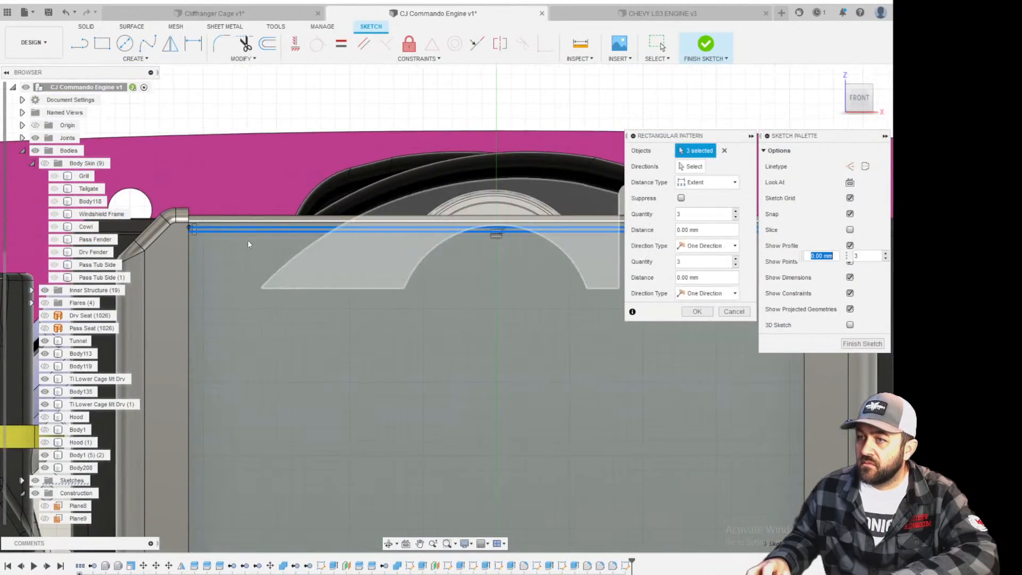
pyautogui.scroll(3, 183, 235)
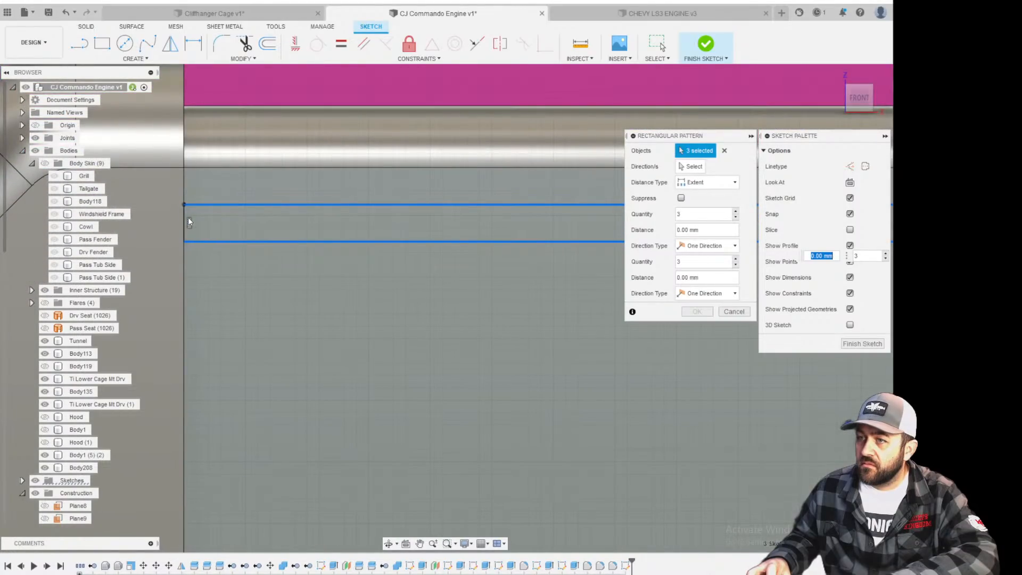
pyautogui.click(184, 220)
pyautogui.scroll(-3, 186, 235)
pyautogui.scroll(2, 332, 304)
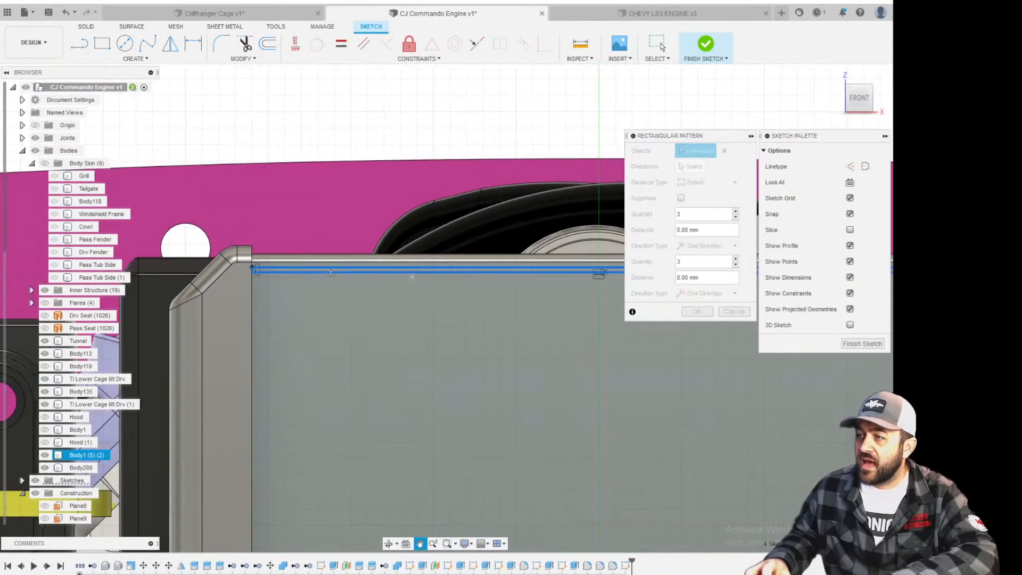
pyautogui.scroll(-3, 330, 288)
pyautogui.scroll(4, 525, 222)
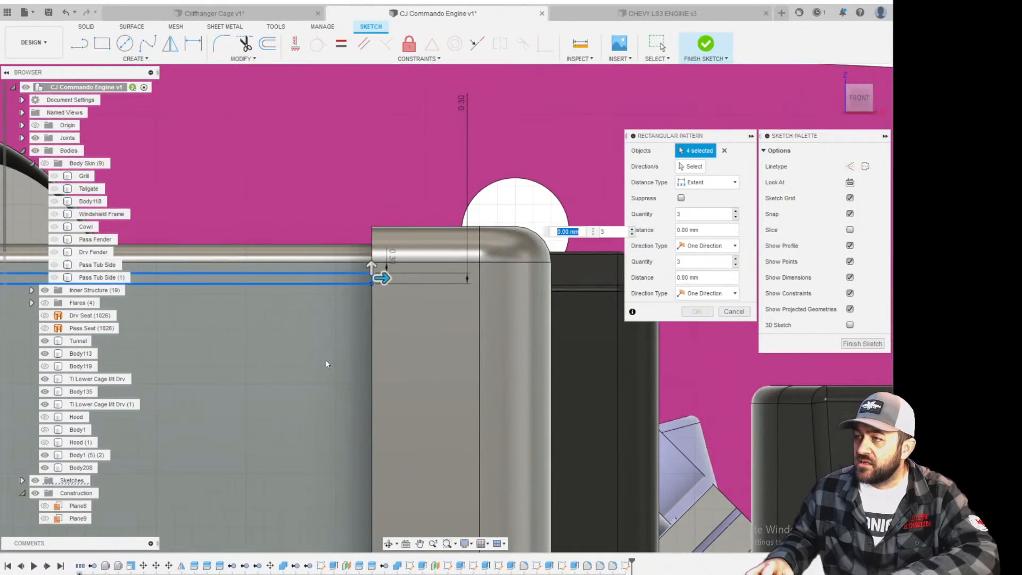
# Pattern the thin rectangle downward with the distance type Spacing and a distance of -0.6 mm.
pyautogui.moveTo(371, 268); pyautogui.dragTo(372, 343)
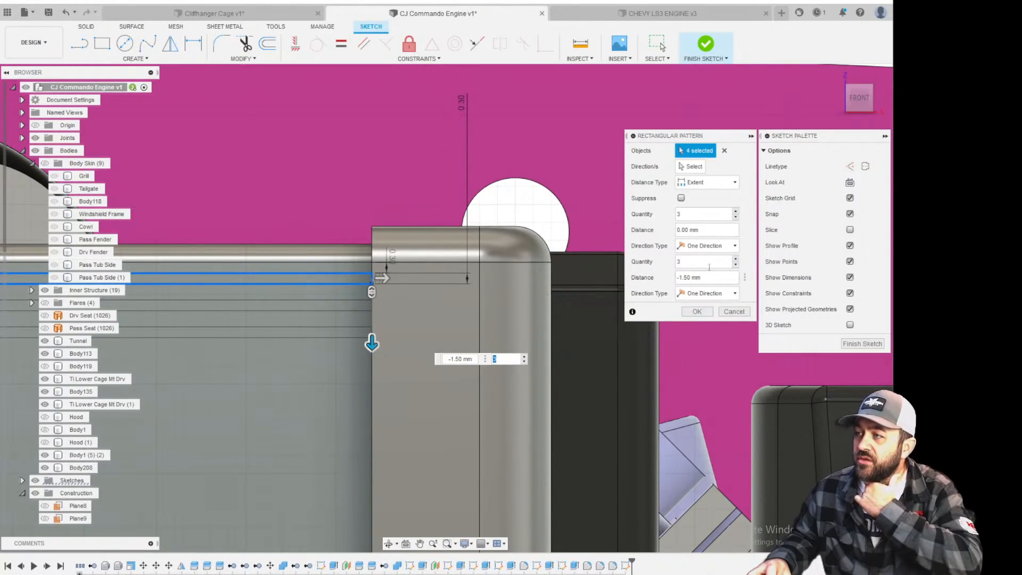
pyautogui.click(716, 187)
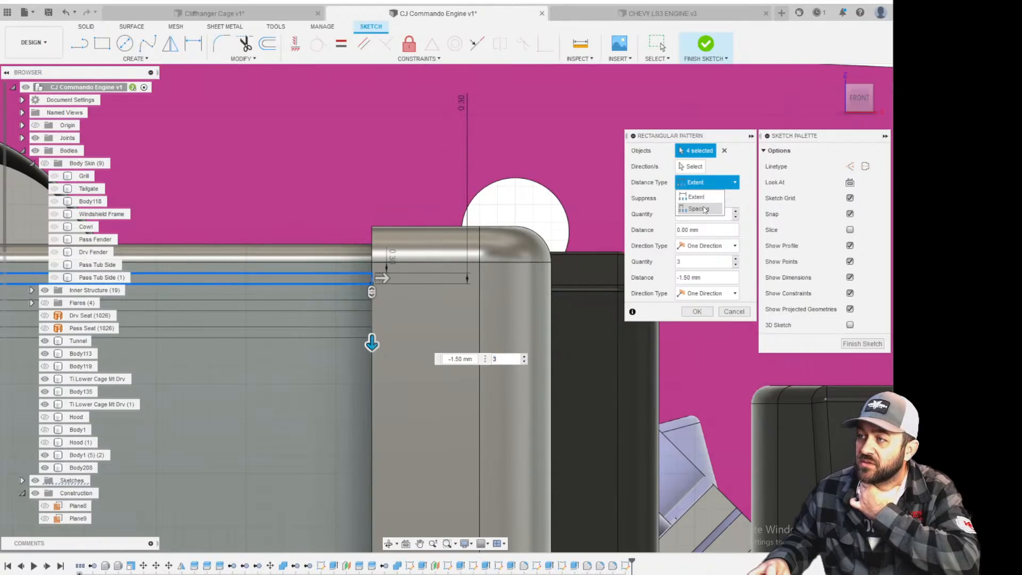
pyautogui.click(705, 210)
pyautogui.scroll(4, 373, 301)
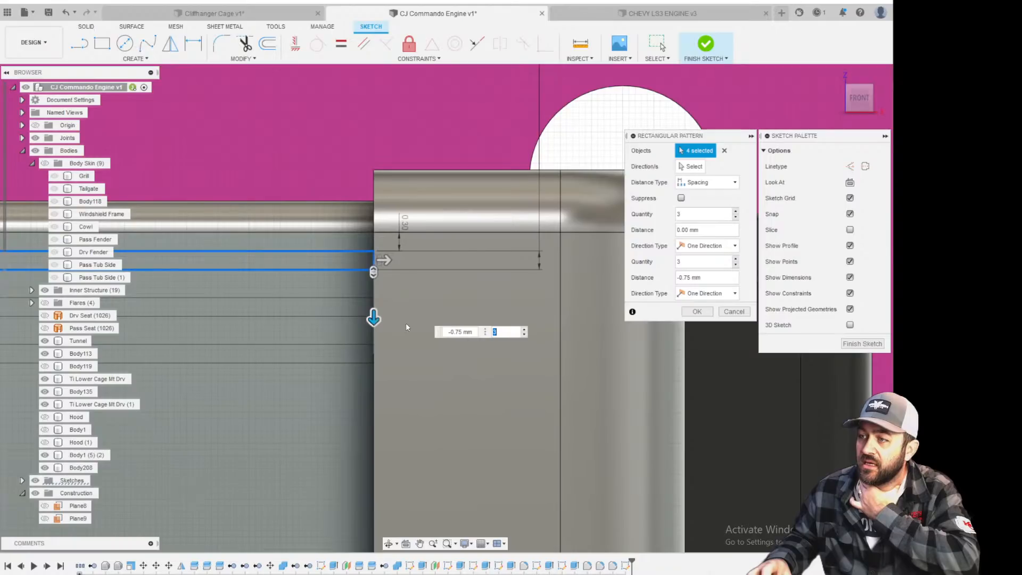
pyautogui.doubleClick(473, 331)
pyautogui.write('-.6')
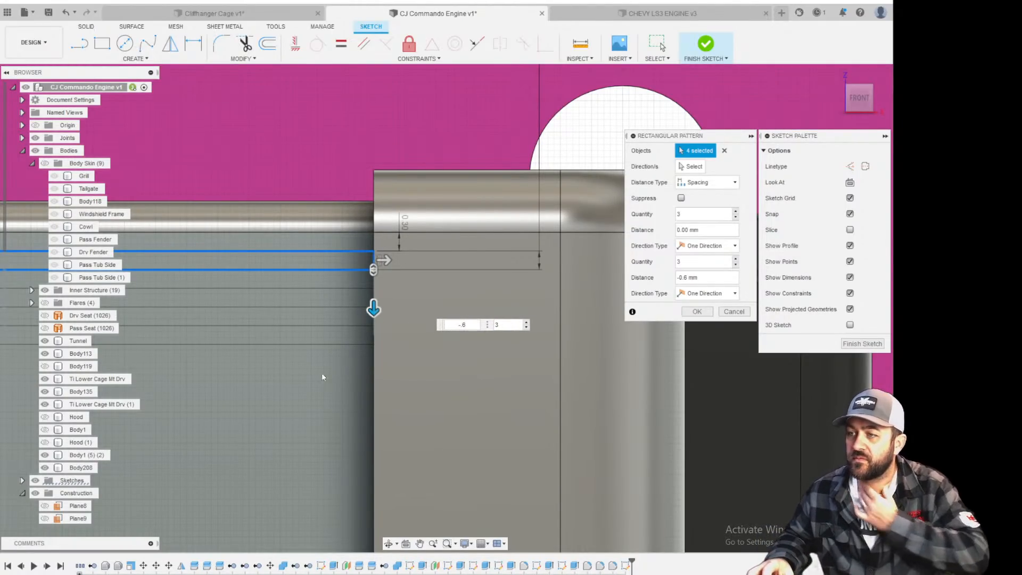
pyautogui.scroll(2, 376, 306)
pyautogui.scroll(-5, 394, 373)
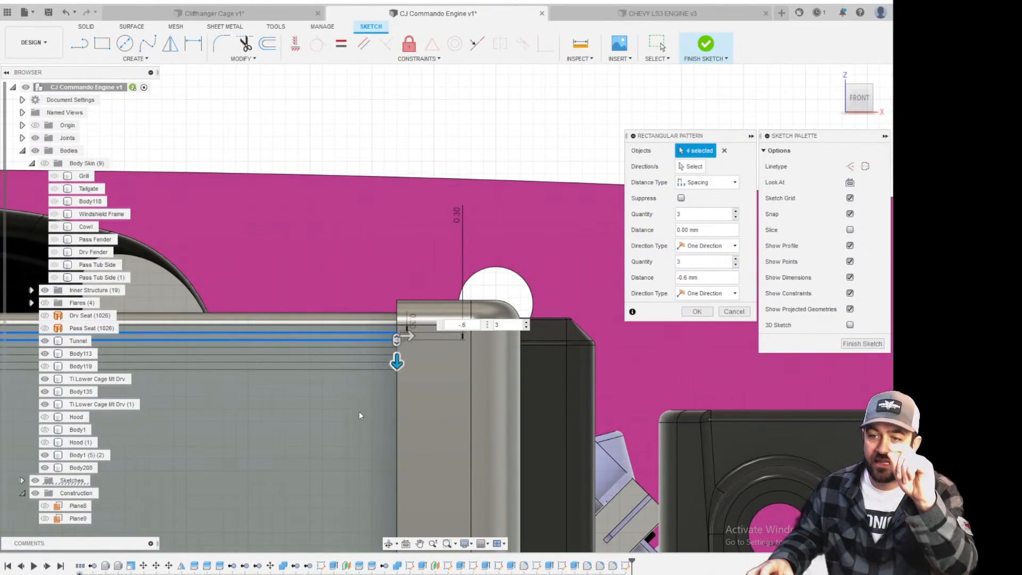
pyautogui.scroll(-2, 312, 452)
pyautogui.moveTo(257, 480)
pyautogui.mouseDown(button='middle')
pyautogui.moveTo(400, 396)
pyautogui.moveTo(484, 320)
pyautogui.mouseUp(button='middle')
pyautogui.scroll(-2, 403, 393)
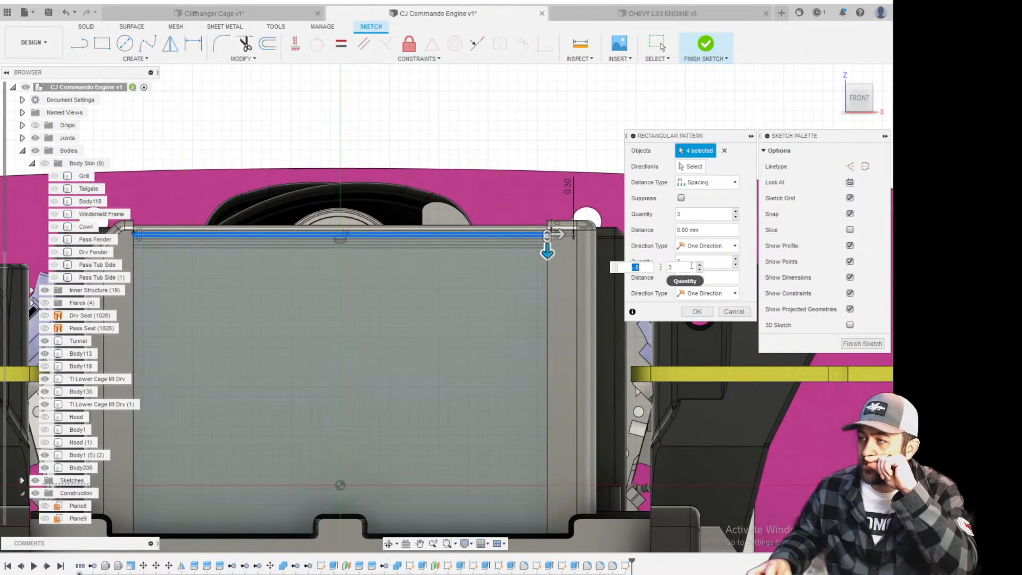
# Raise the quantity of the downward rectangle pattern to 11.
pyautogui.click(700, 267)
pyautogui.click(700, 266)
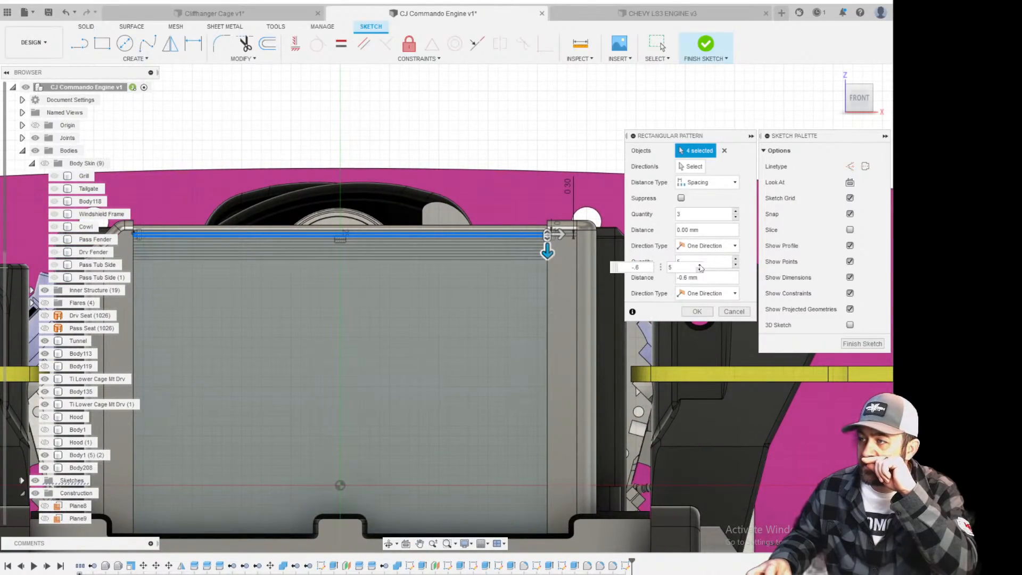
pyautogui.click(700, 266)
pyautogui.click(700, 266)
pyautogui.press('Up')
pyautogui.press('Up')
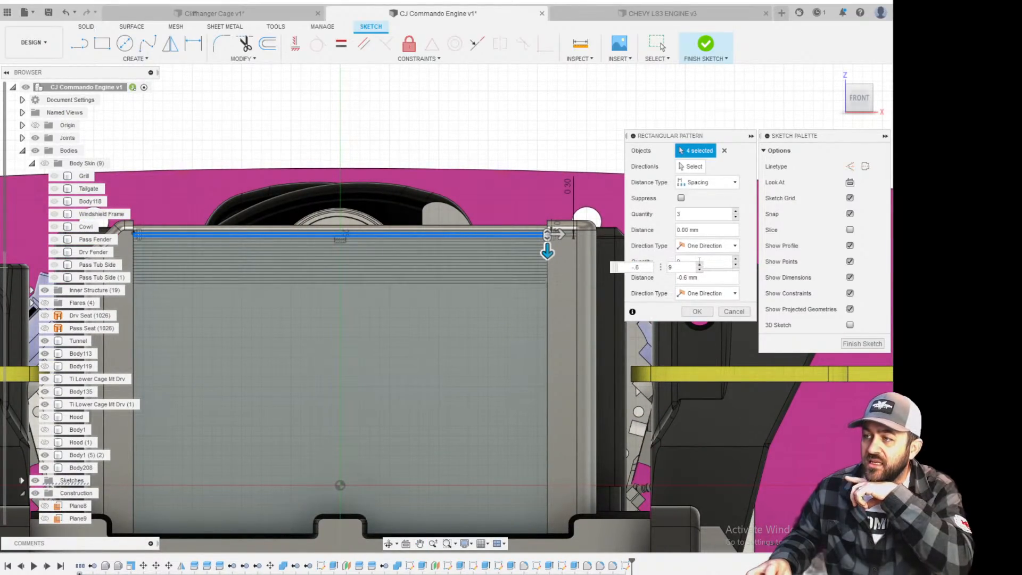
pyautogui.click(736, 259)
pyautogui.click(736, 259)
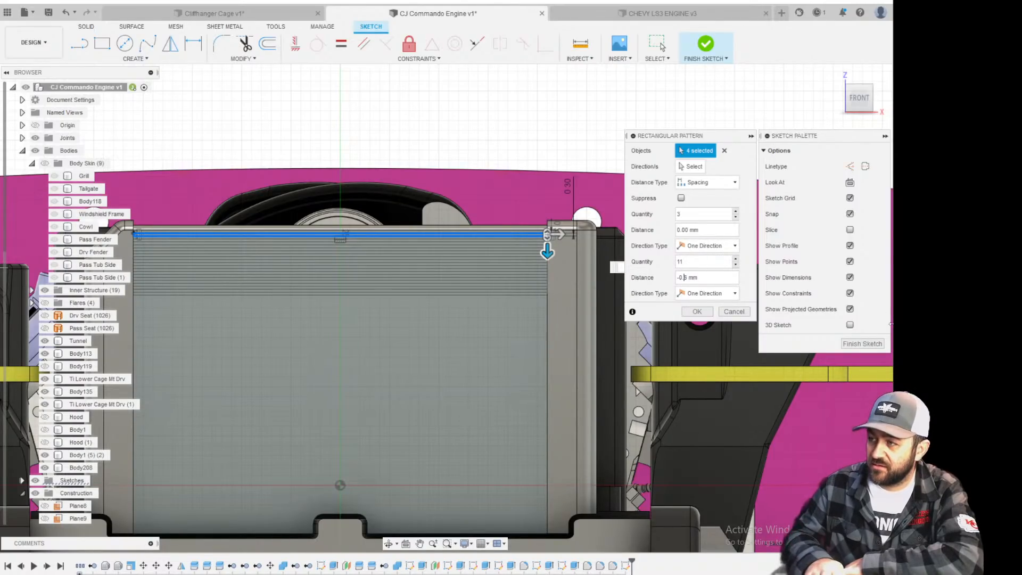
# Set the pattern's downward spacing to -0.9 mm and its quantity to 35 to fill the front face, and accept the pattern.
pyautogui.write('1')
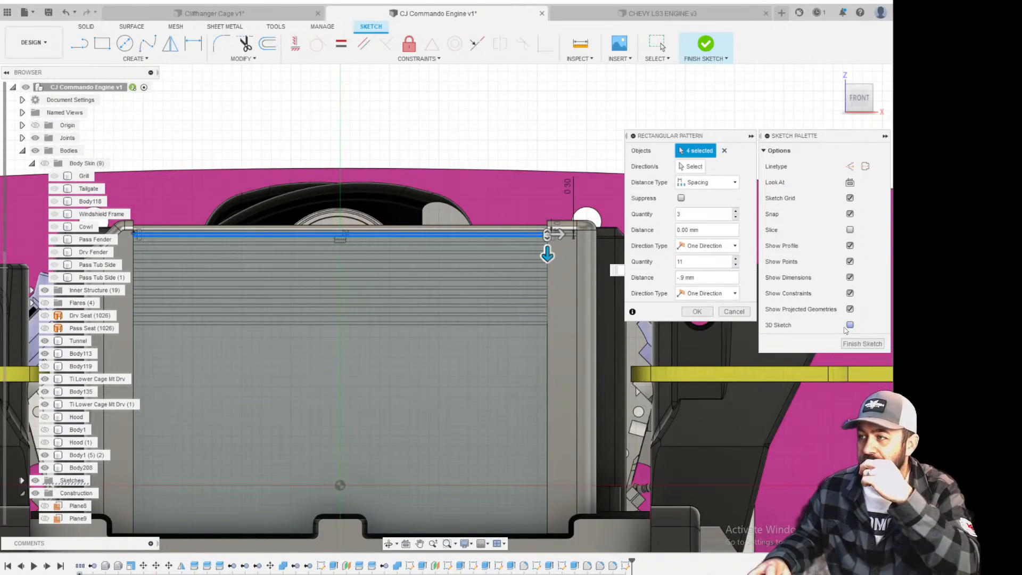
pyautogui.click(736, 259)
pyautogui.click(736, 259)
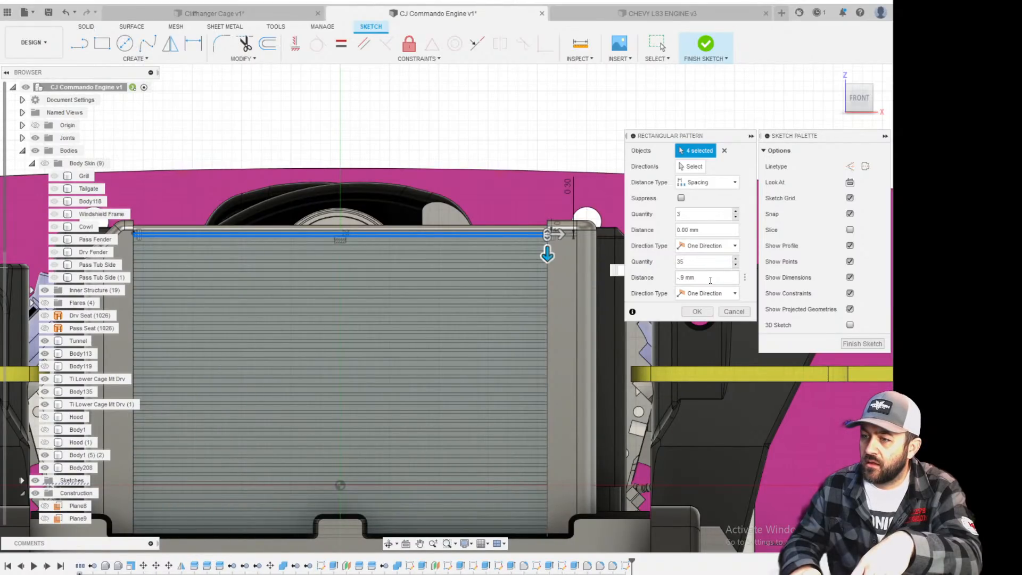
pyautogui.scroll(3, 568, 529)
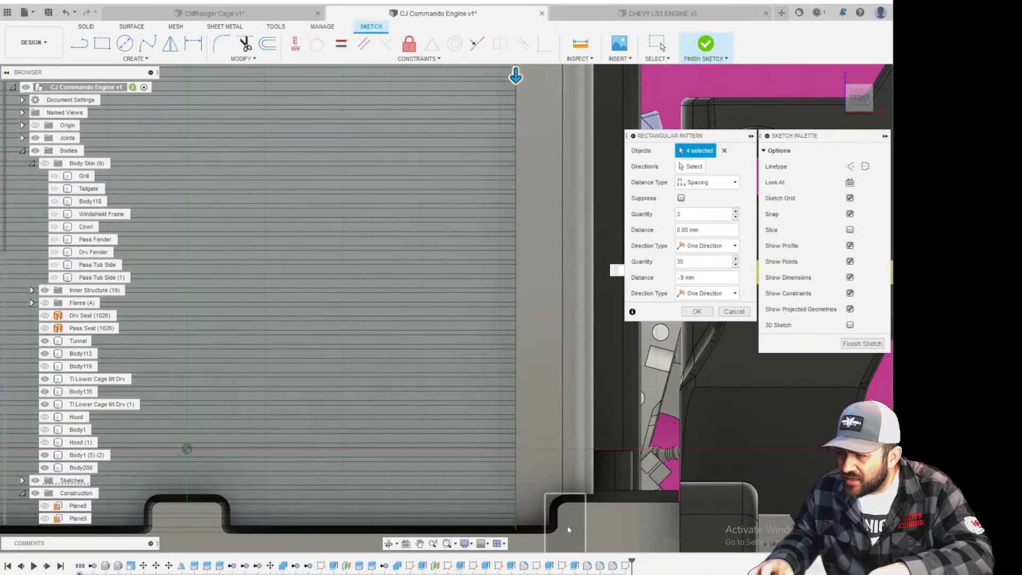
pyautogui.moveTo(568, 529); pyautogui.dragTo(587, 354, button='middle')
pyautogui.scroll(5, 531, 341)
pyautogui.scroll(3, 583, 385)
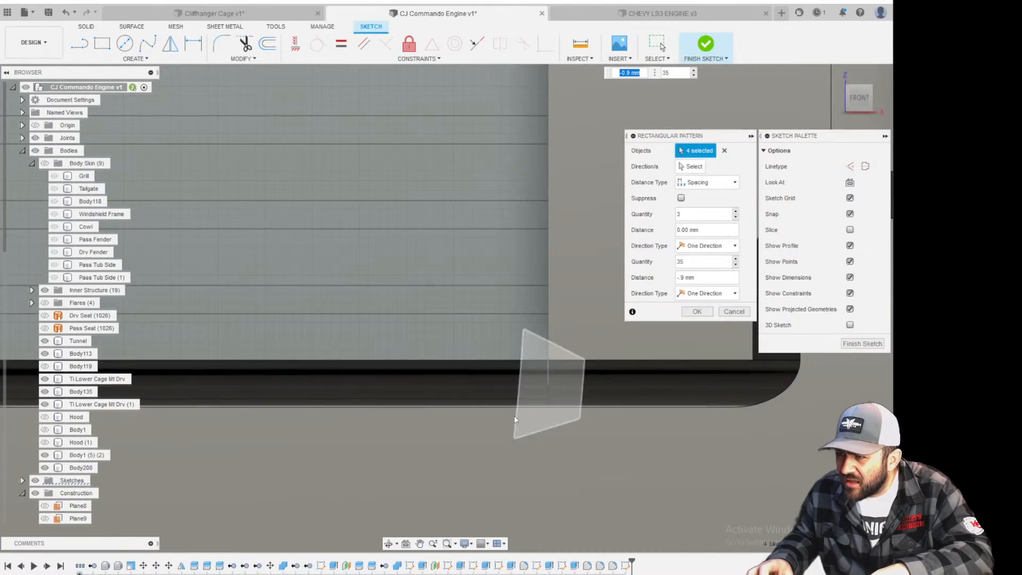
pyautogui.click(696, 312)
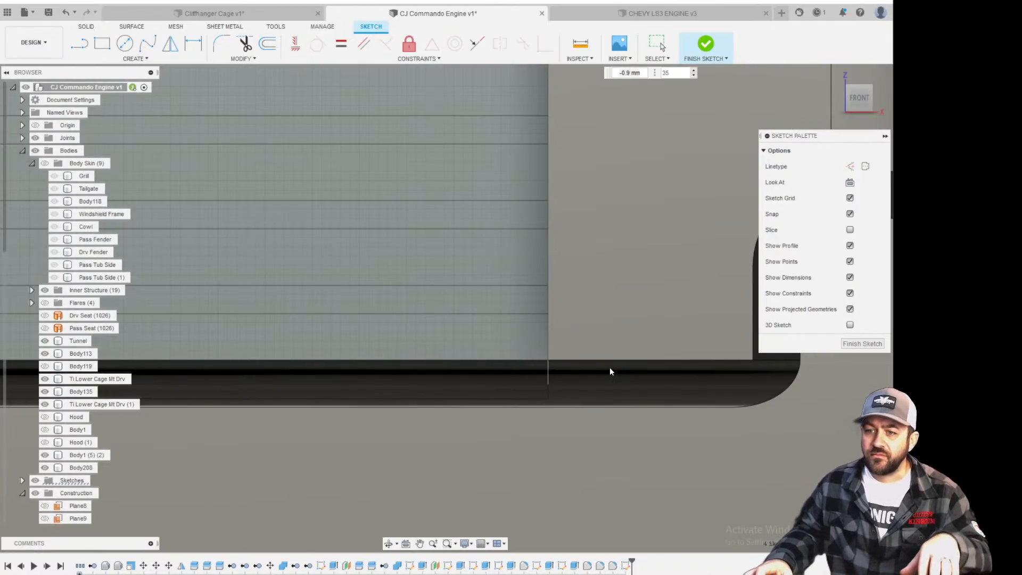
# Start an Extrude and select the seven uppermost thin strips of the pattern as its profiles.
pyautogui.scroll(-6, 463, 439)
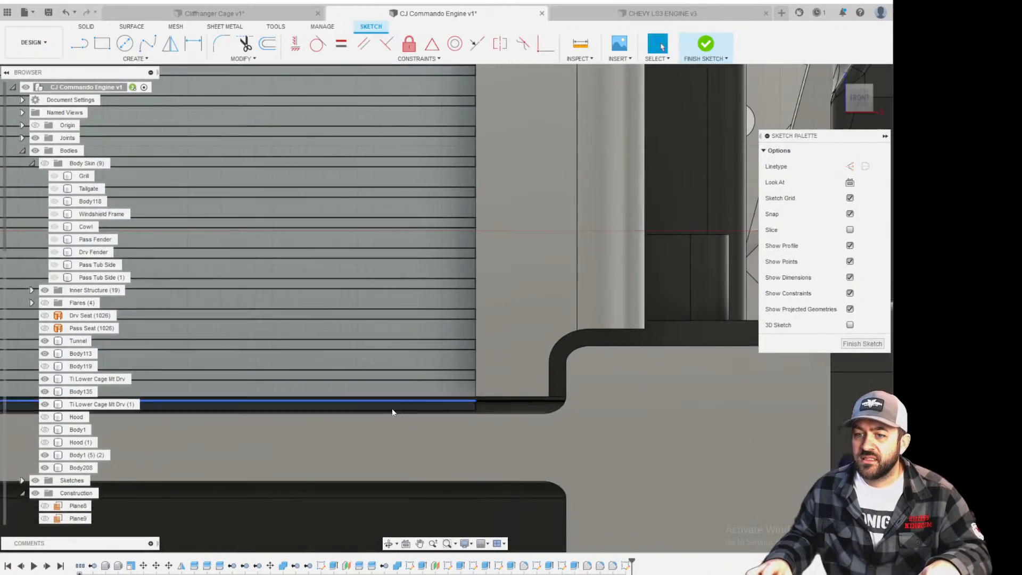
pyautogui.scroll(-5, 273, 395)
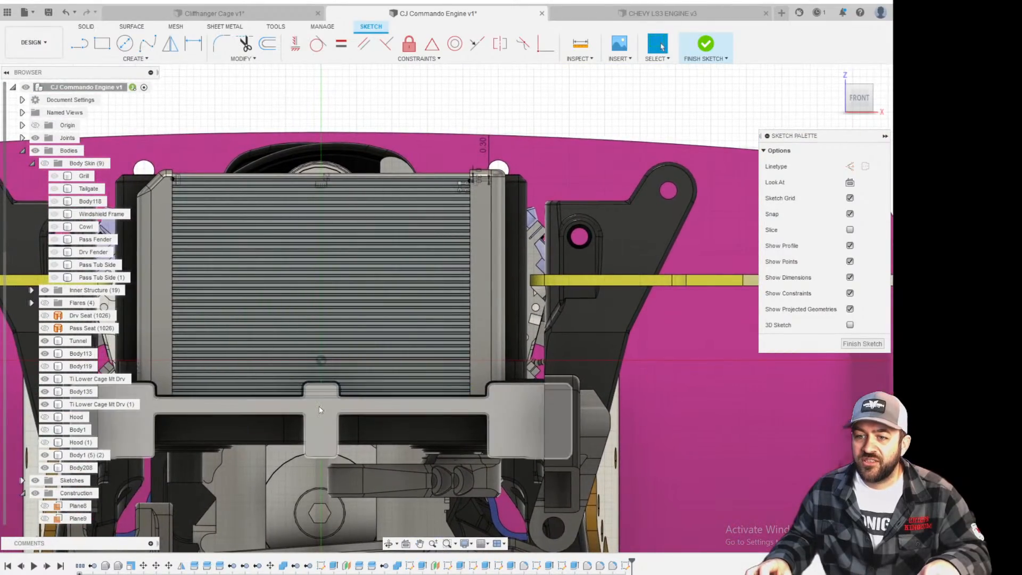
pyautogui.scroll(5, 319, 362)
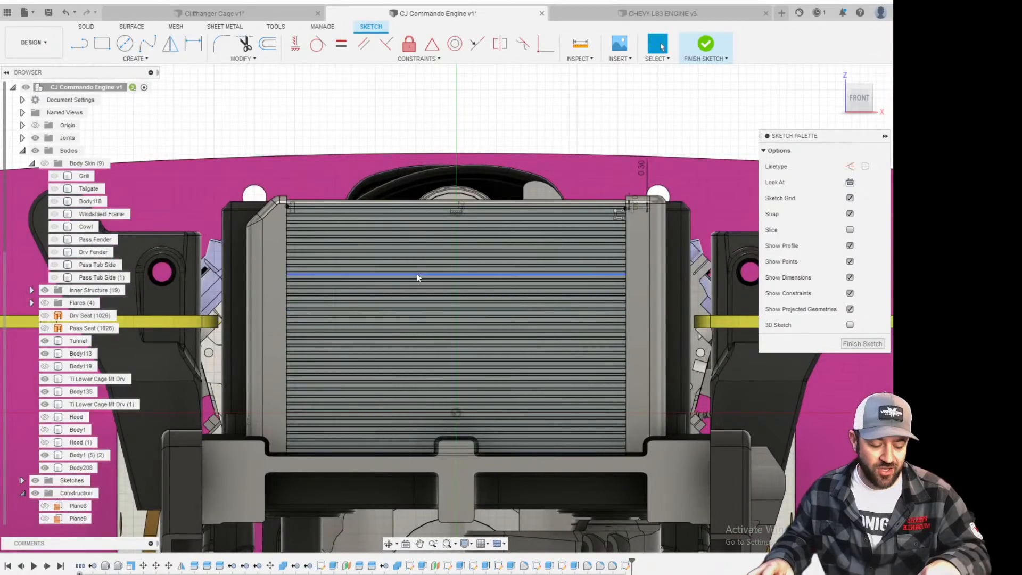
pyautogui.scroll(8, 309, 222)
pyautogui.scroll(-4, 282, 229)
pyautogui.moveTo(281, 237)
pyautogui.keyDown('shift'); pyautogui.mouseDown(button='middle')
pyautogui.moveTo(260, 253)
pyautogui.moveTo(256, 233)
pyautogui.mouseUp(button='middle'); pyautogui.keyUp('shift')
pyautogui.scroll(4, 253, 208)
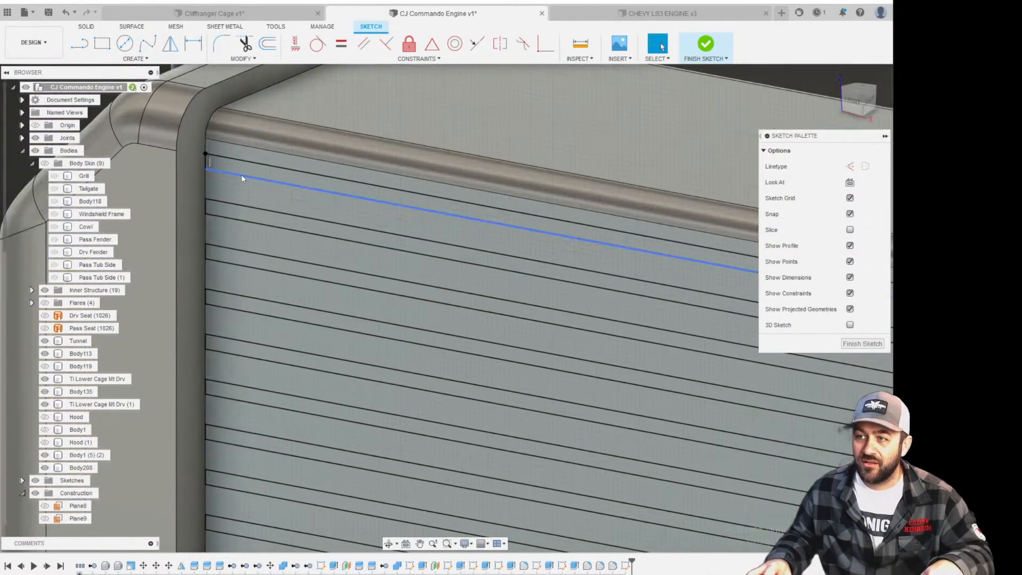
pyautogui.scroll(2, 241, 176)
pyautogui.press('e')
pyautogui.click(239, 169)
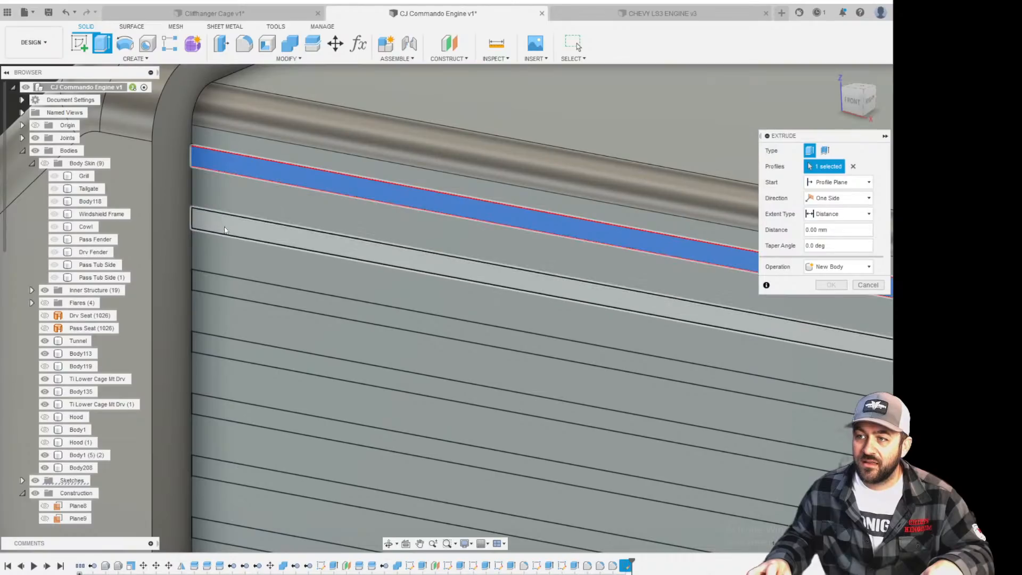
pyautogui.click(228, 226)
pyautogui.click(220, 292)
pyautogui.click(217, 346)
pyautogui.click(223, 406)
pyautogui.click(222, 474)
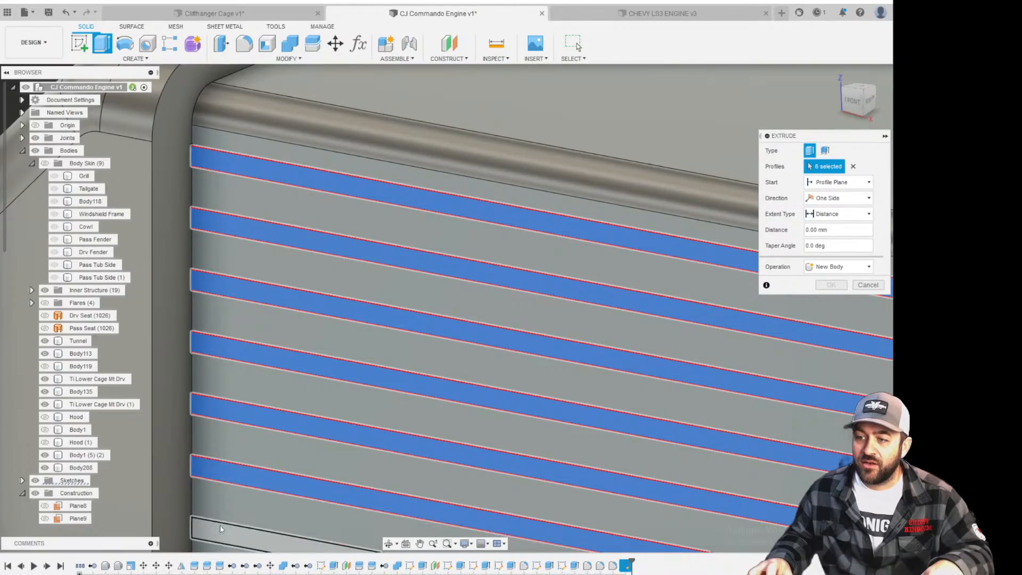
pyautogui.click(219, 525)
# Add the eighth through sixteenth thin strips from the top to the Extrude profiles.
pyautogui.scroll(-3, 234, 510)
pyautogui.moveTo(235, 473); pyautogui.dragTo(213, 257, button='middle')
pyautogui.scroll(3, 216, 258)
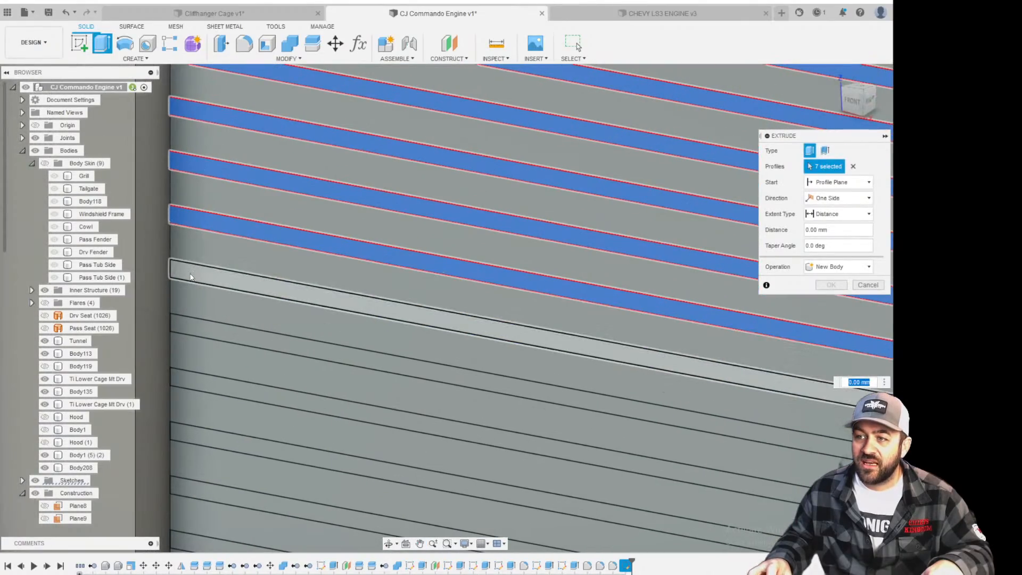
pyautogui.click(208, 326)
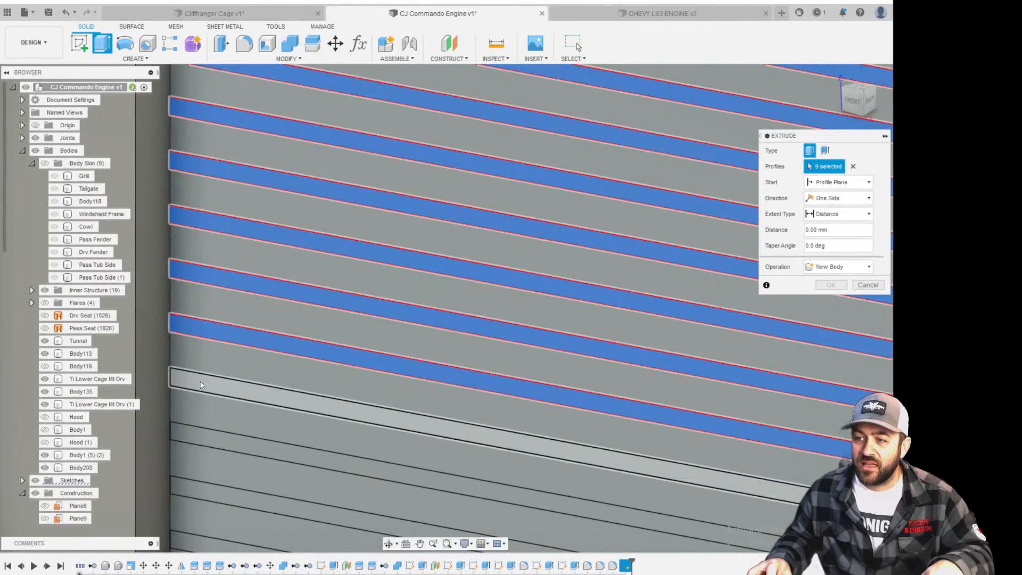
pyautogui.click(201, 385)
pyautogui.click(202, 441)
pyautogui.click(201, 496)
pyautogui.moveTo(200, 497); pyautogui.dragTo(204, 319, button='middle')
pyautogui.click(203, 323)
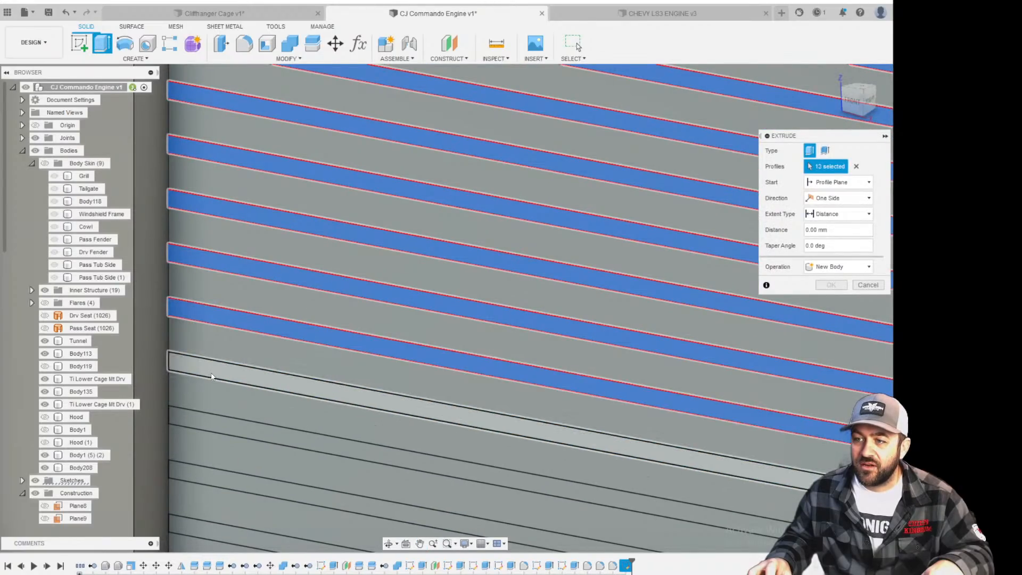
pyautogui.click(202, 374)
pyautogui.click(209, 423)
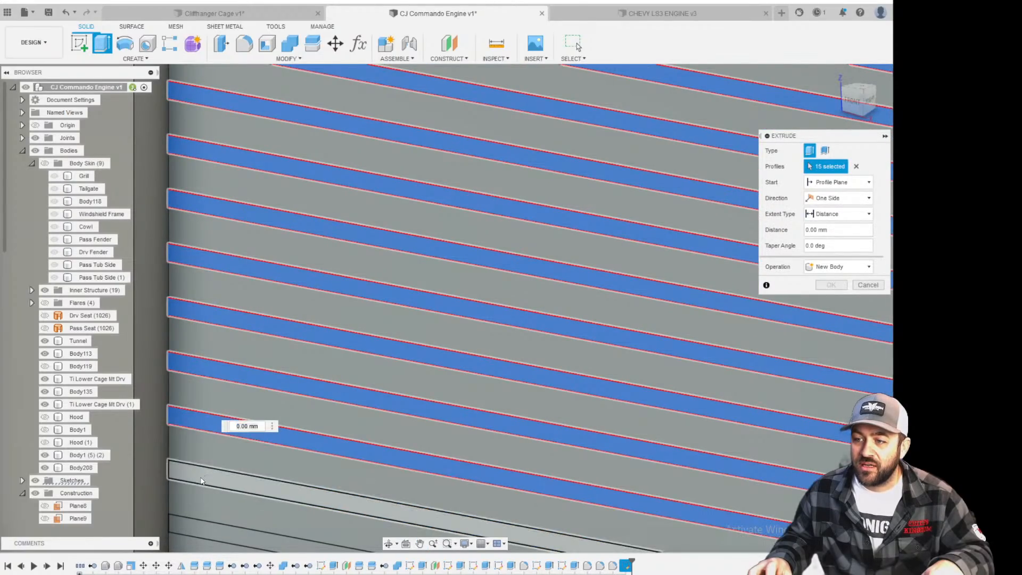
pyautogui.click(203, 464)
# Add the seventeenth through twentieth thin strips from the top to the Extrude profiles.
pyautogui.moveTo(203, 463); pyautogui.dragTo(262, 297, button='middle')
pyautogui.click(242, 293)
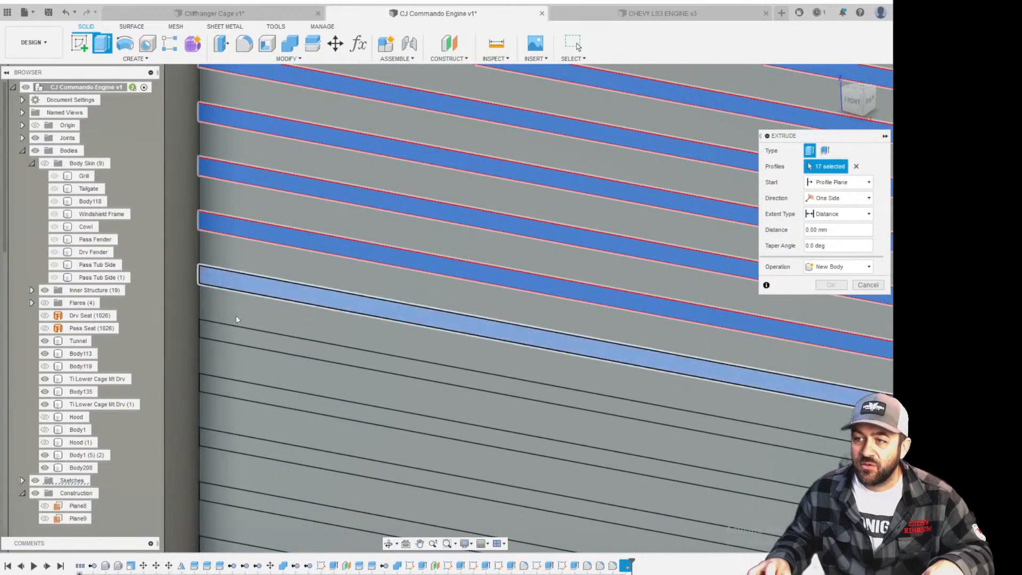
pyautogui.click(233, 336)
pyautogui.click(226, 384)
pyautogui.click(228, 428)
pyautogui.scroll(-3, 287, 447)
pyautogui.moveTo(287, 447); pyautogui.dragTo(311, 239, button='middle')
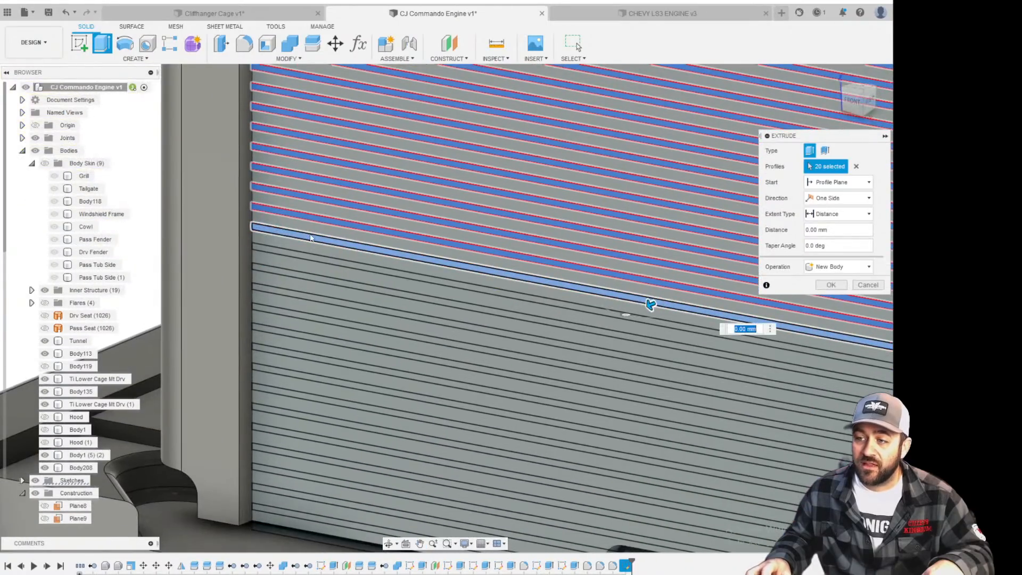
# Add the twenty-first through twenty-sixth thin strips from the top to the Extrude profiles.
pyautogui.scroll(2, 278, 242)
pyautogui.click(279, 255)
pyautogui.click(269, 285)
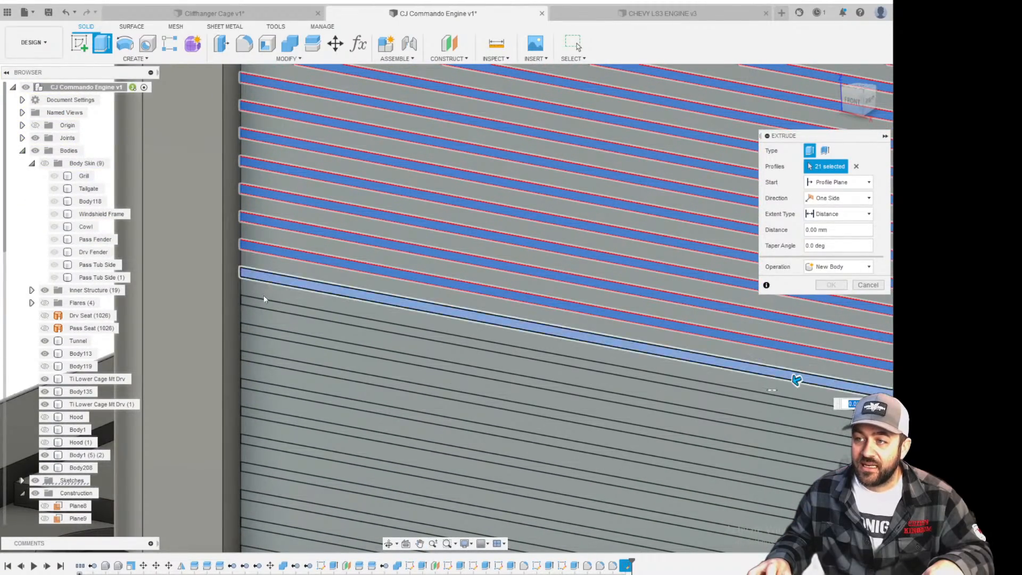
pyautogui.click(266, 311)
pyautogui.click(263, 336)
pyautogui.click(260, 352)
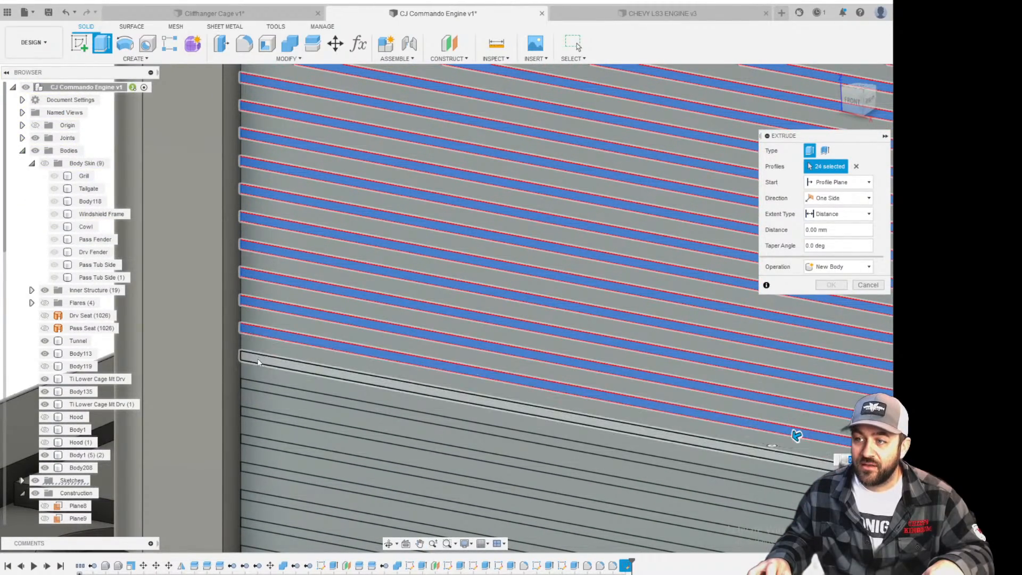
pyautogui.scroll(3, 264, 392)
pyautogui.click(229, 248)
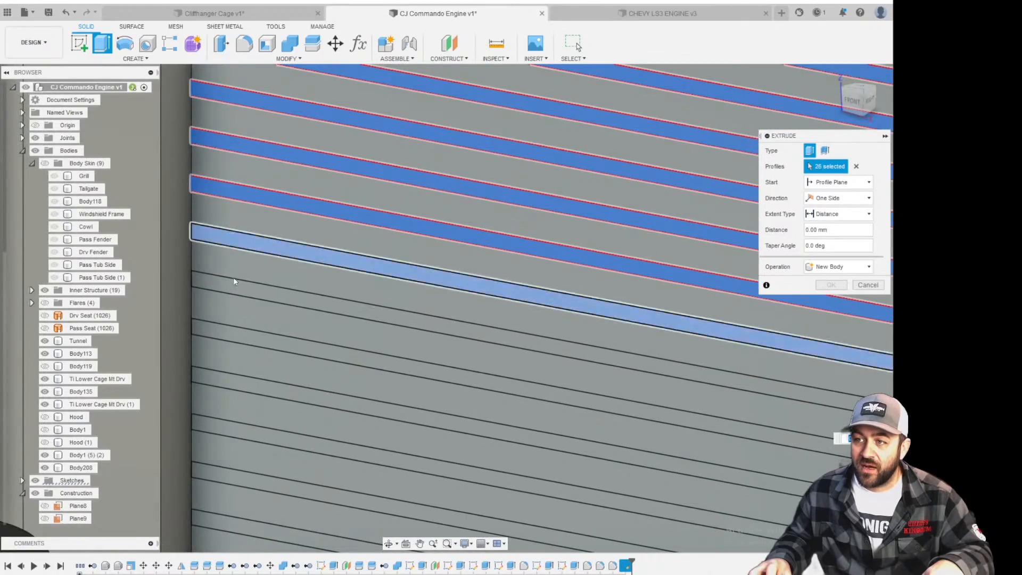
# Add the remaining thin strips, from the twenty-seventh down to the lower edge of the face, to the Extrude profiles.
pyautogui.click(232, 277)
pyautogui.click(228, 308)
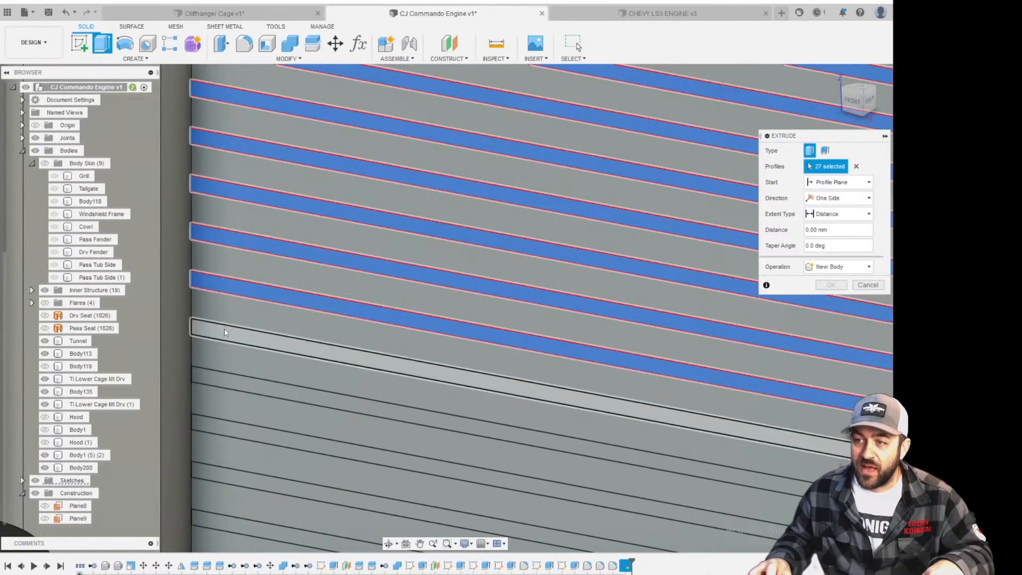
pyautogui.click(229, 380)
pyautogui.click(224, 429)
pyautogui.click(215, 485)
pyautogui.moveTo(215, 485); pyautogui.dragTo(264, 319, button='middle')
pyautogui.click(251, 320)
pyautogui.click(244, 360)
pyautogui.click(239, 406)
# Extrude the selected strips 0.2 mm from the radiator's front face with the Join operation.
pyautogui.scroll(-4, 241, 389)
pyautogui.scroll(-5, 240, 390)
pyautogui.keyDown('shift'); pyautogui.moveTo(426, 287); pyautogui.dragTo(314, 303, button='middle'); pyautogui.keyUp('shift')
pyautogui.scroll(3, 298, 105)
pyautogui.scroll(3, 295, 103)
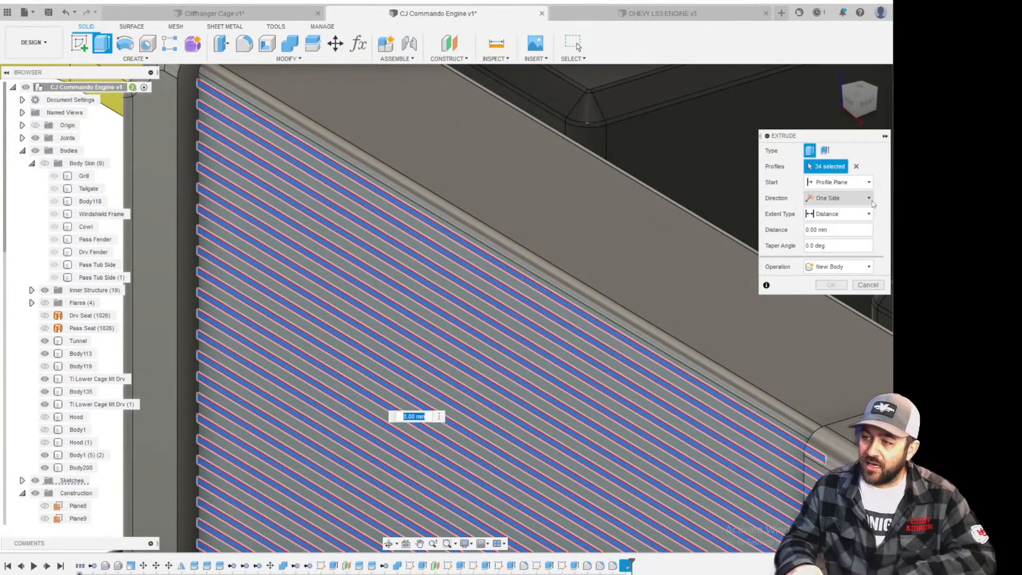
pyautogui.press('BackSpace')
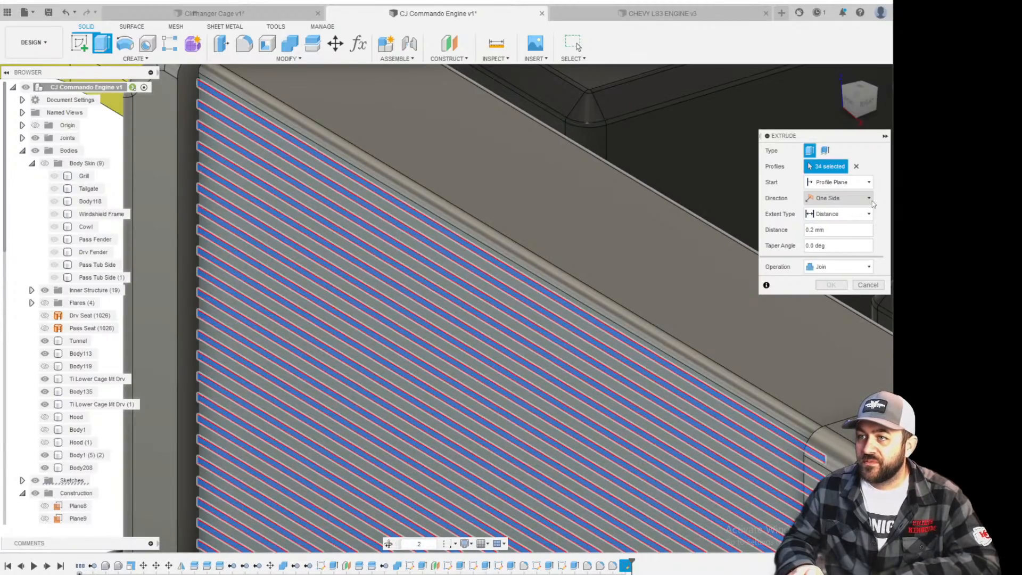
pyautogui.scroll(-3, 332, 301)
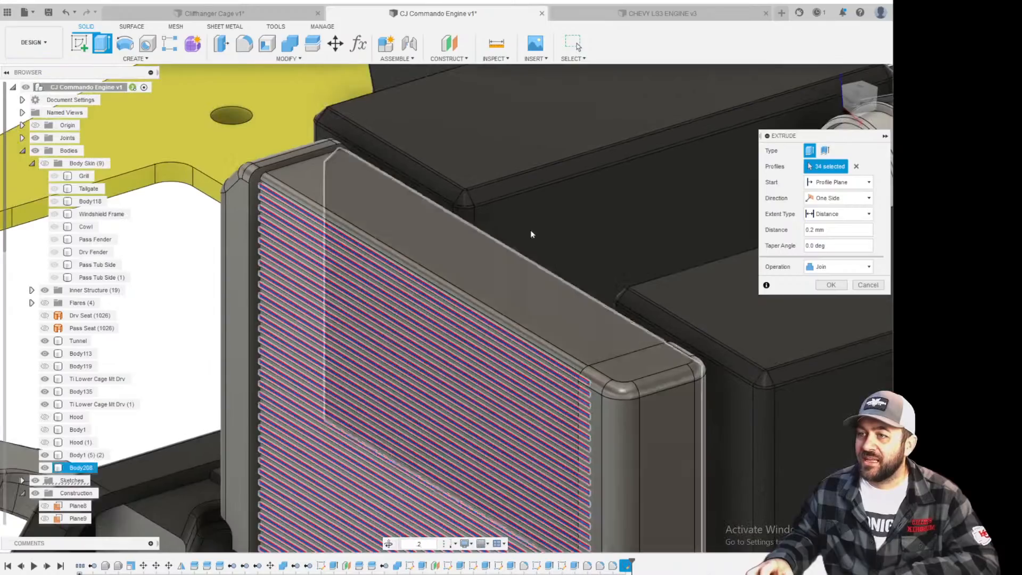
pyautogui.click(829, 286)
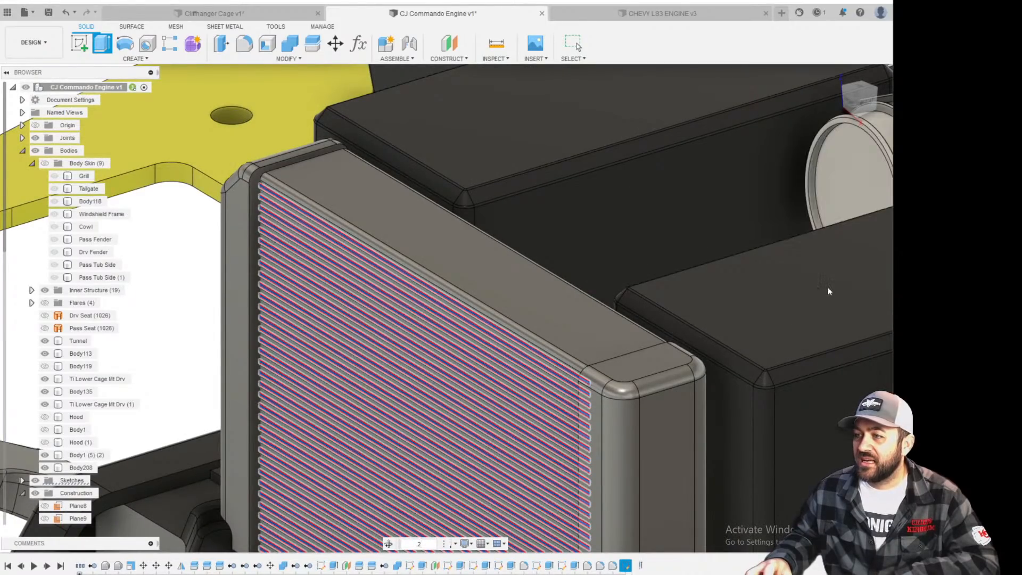
pyautogui.click(839, 205)
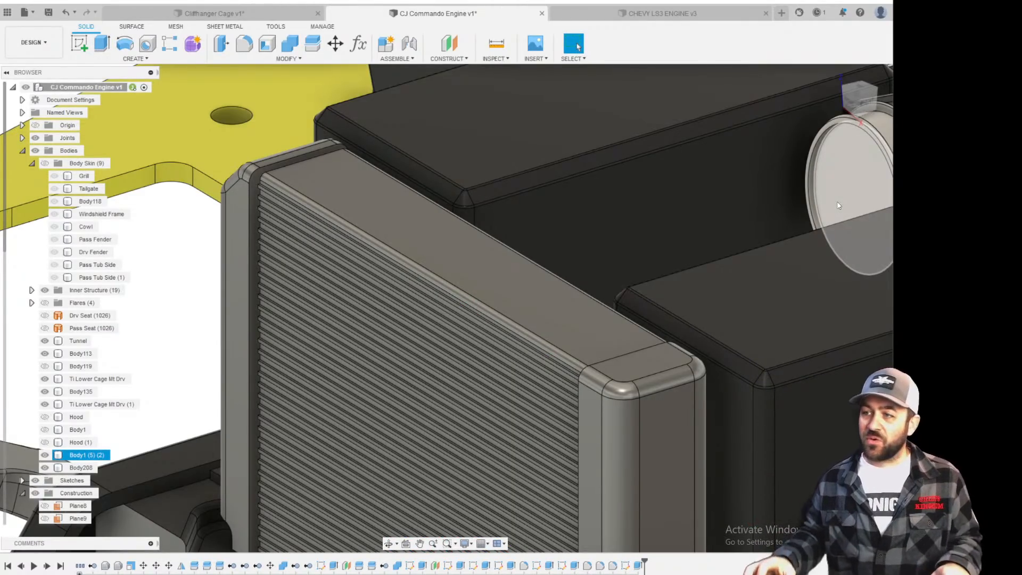
pyautogui.scroll(-3, 452, 308)
pyautogui.moveTo(415, 384)
pyautogui.mouseDown(button='middle')
pyautogui.moveTo(415, 298)
pyautogui.moveTo(491, 282)
pyautogui.moveTo(500, 289)
pyautogui.mouseUp(button='middle')
pyautogui.scroll(3, 547, 460)
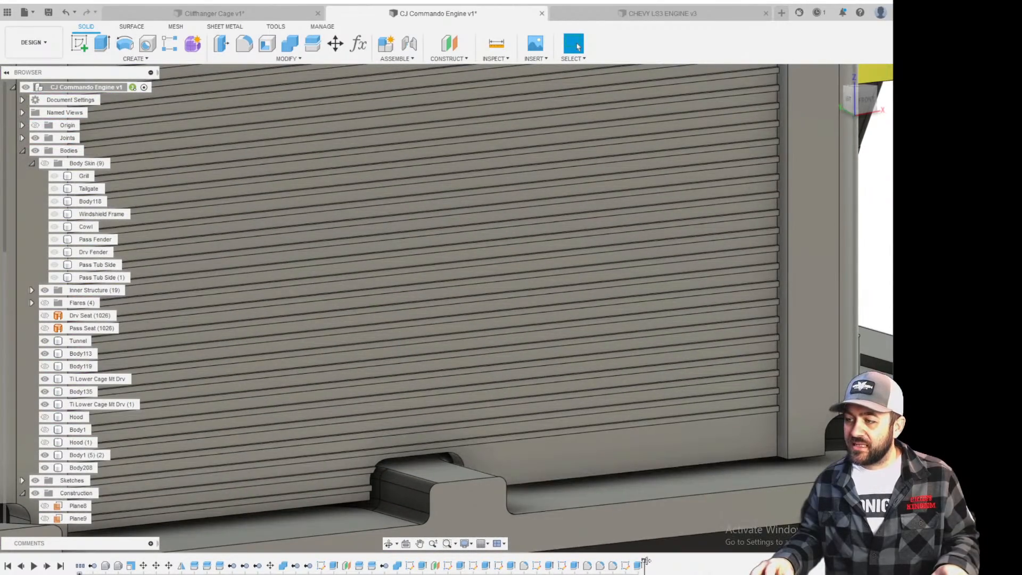
pyautogui.click(641, 563)
pyautogui.rightClick(642, 563)
pyautogui.click(663, 469)
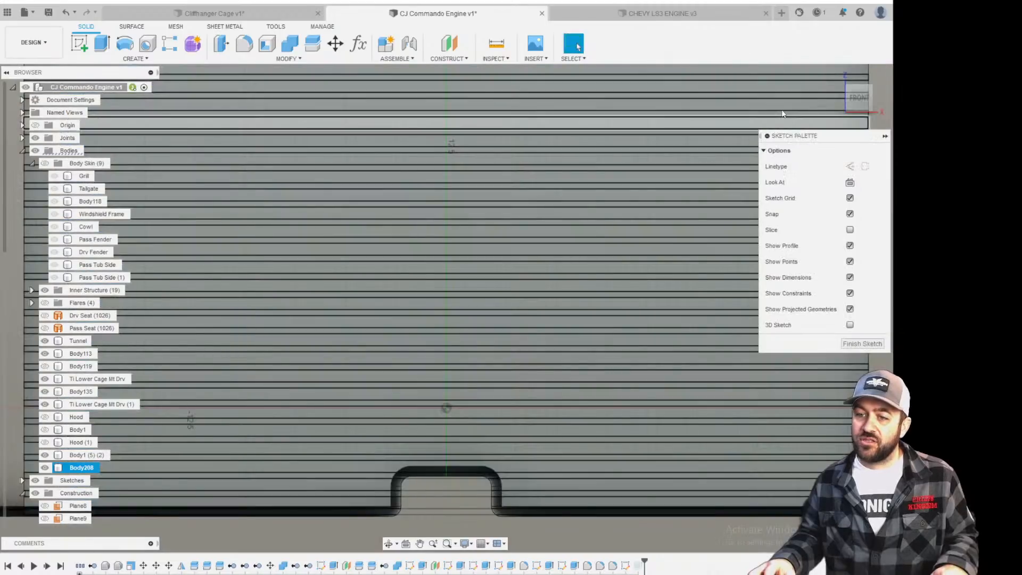
pyautogui.click(880, 346)
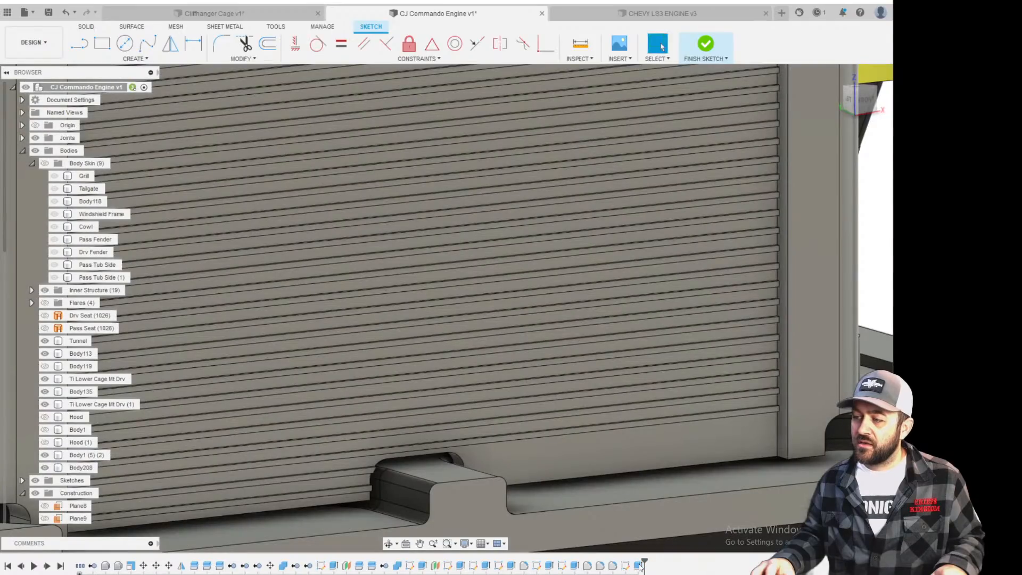
# Edit the fin extrusion to include the two missed lower strips beside the mounting notch, and accept it.
pyautogui.rightClick(641, 566)
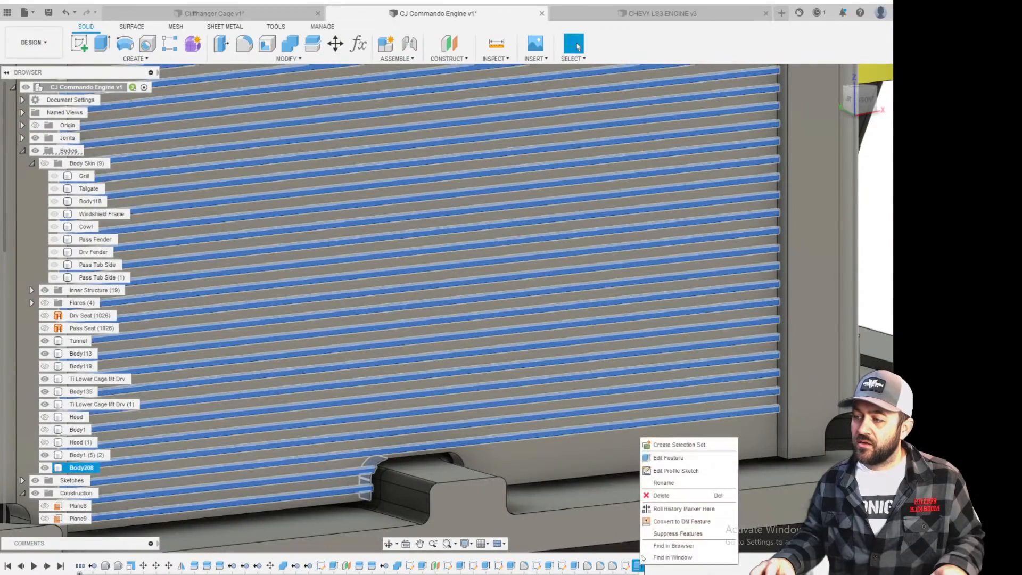
pyautogui.click(669, 459)
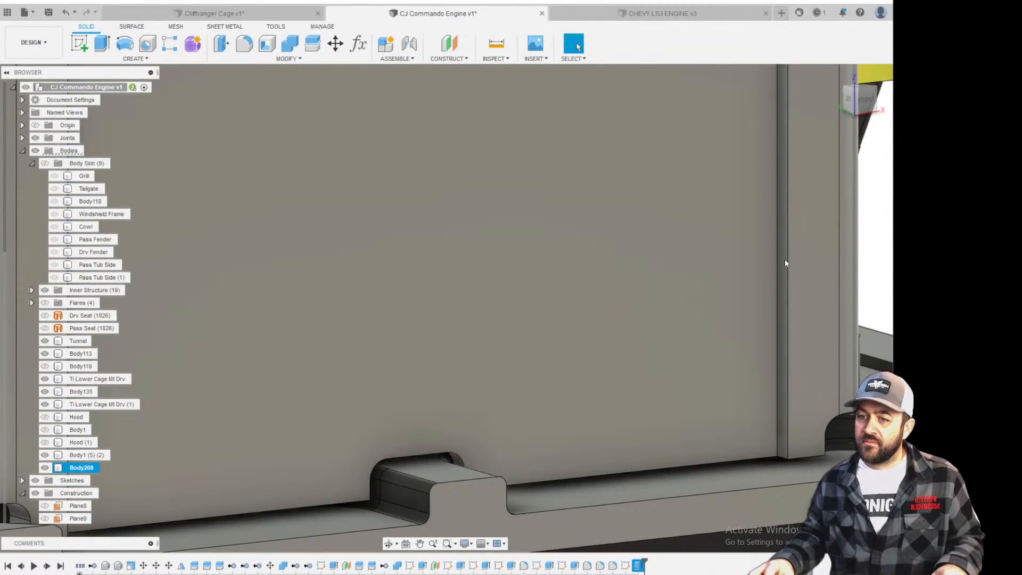
pyautogui.scroll(5, 543, 459)
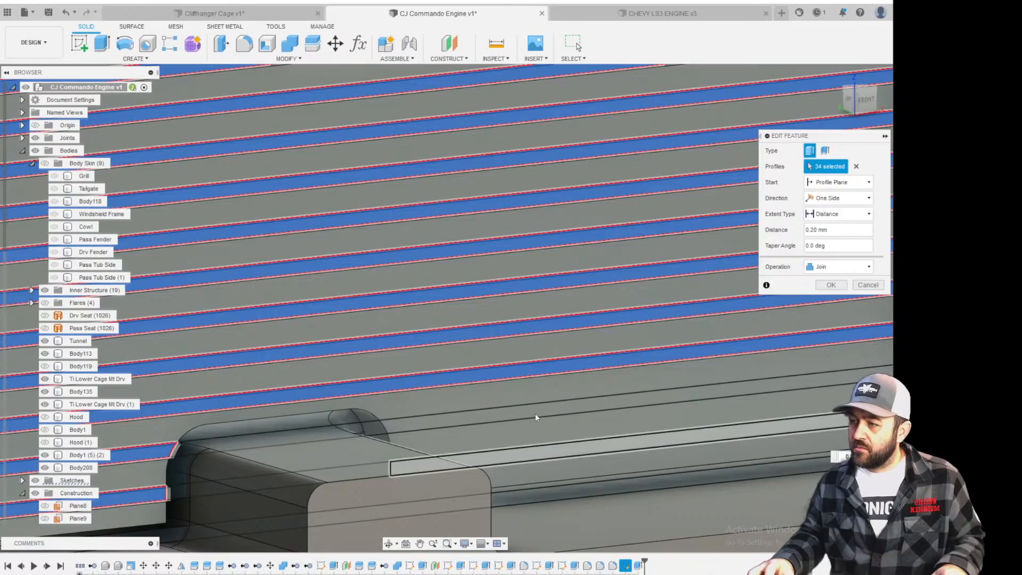
pyautogui.click(535, 411)
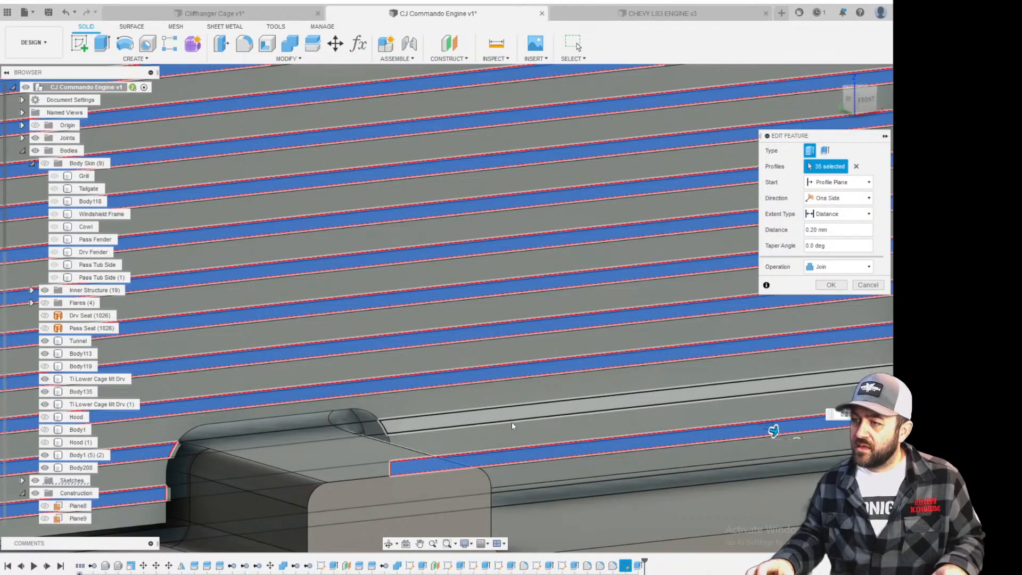
pyautogui.click(537, 435)
pyautogui.scroll(-5, 549, 426)
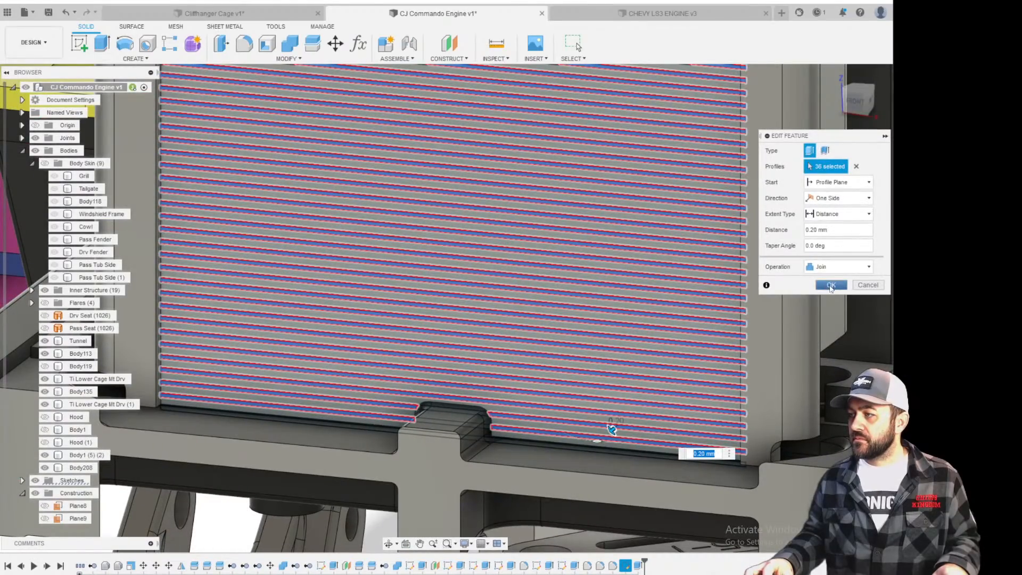
pyautogui.click(832, 286)
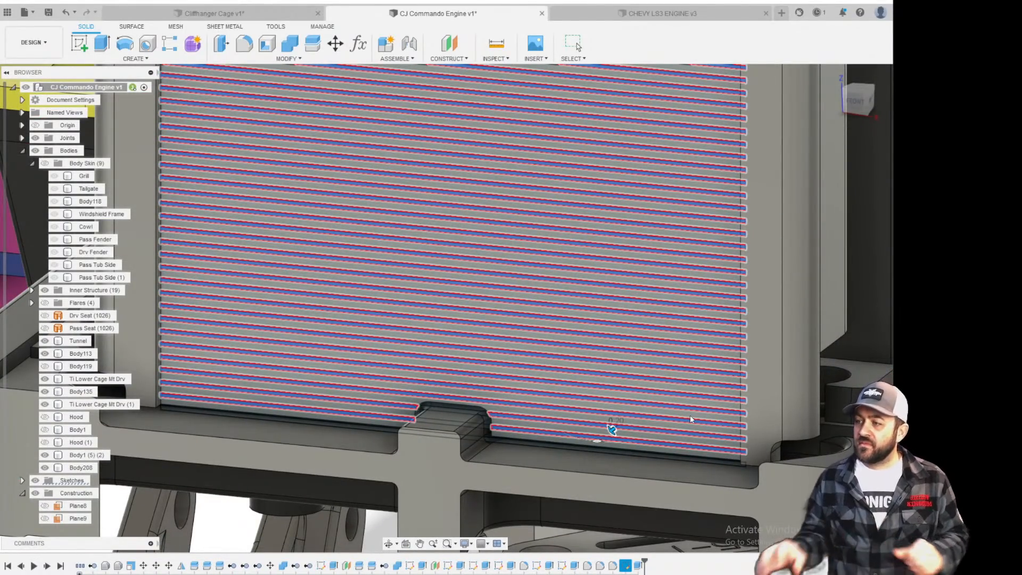
# Start a sketch on the angled upper corner face of the radiator's side tank and draw a circle about 3.6 mm in diameter.
pyautogui.scroll(-6, 641, 407)
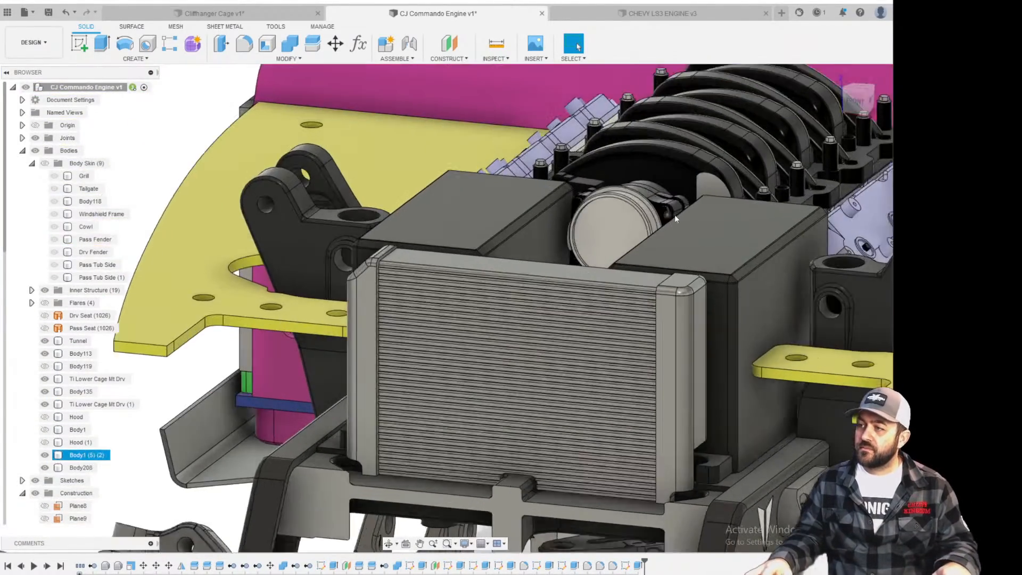
pyautogui.scroll(8, 409, 274)
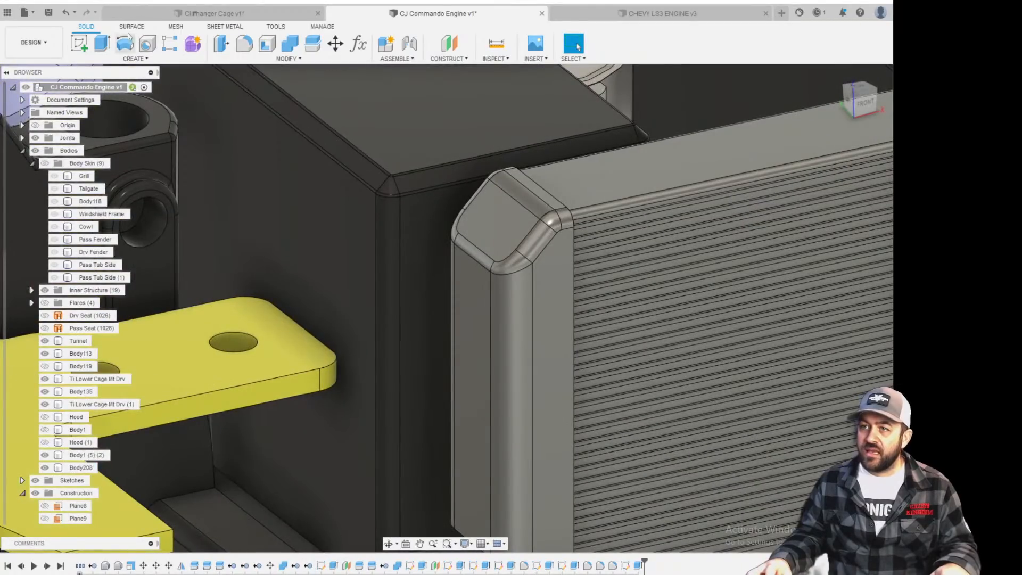
pyautogui.click(78, 42)
pyautogui.click(508, 234)
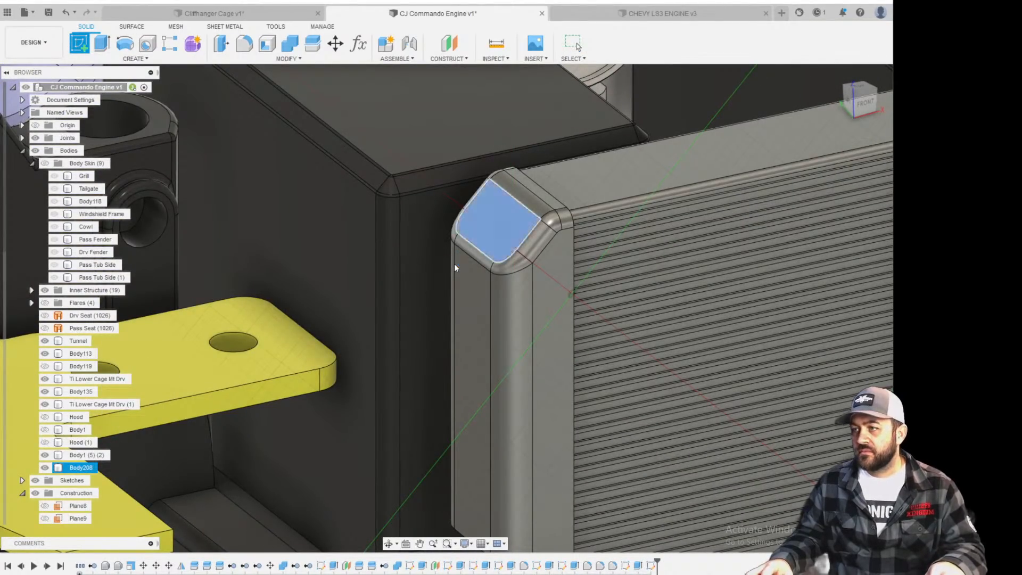
pyautogui.scroll(3, 418, 274)
pyautogui.press('c')
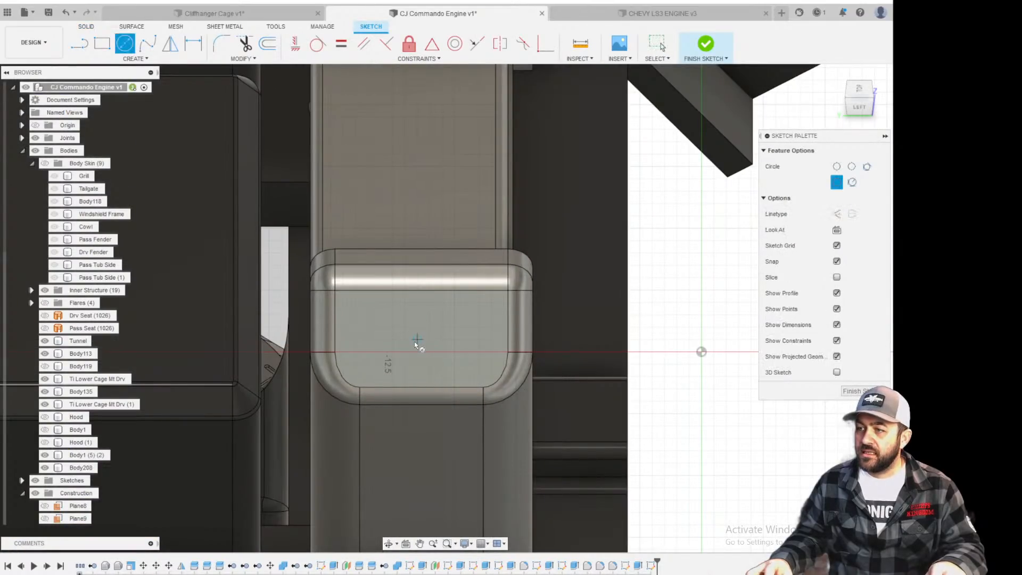
pyautogui.click(429, 339)
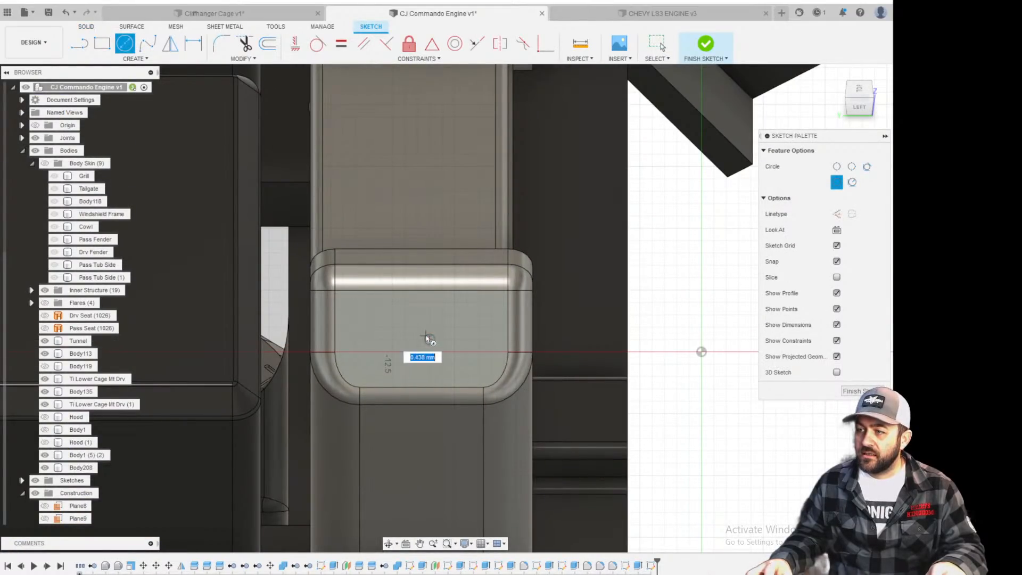
pyautogui.click(465, 365)
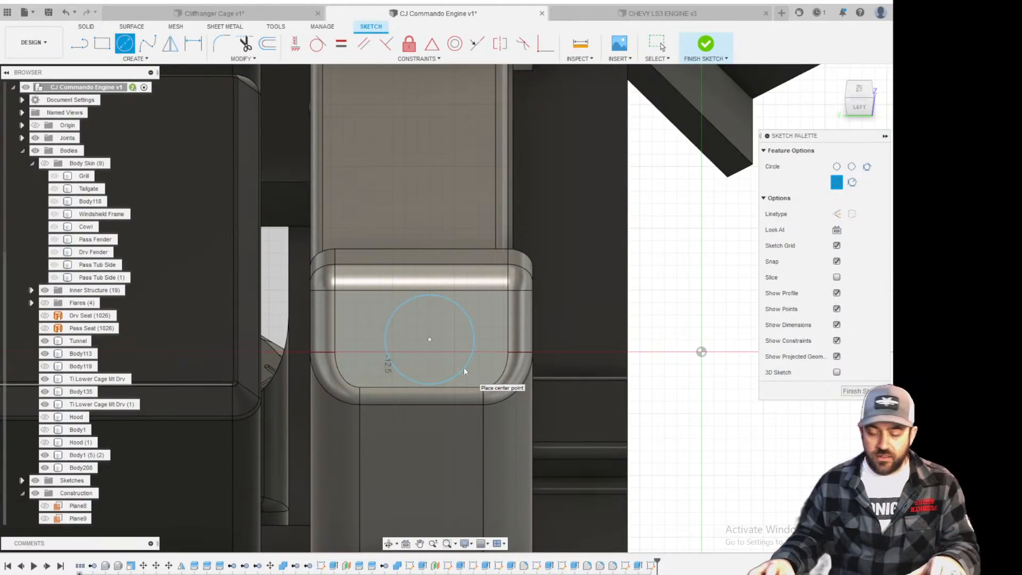
# Dimension the circle's diameter on the angled corner face and set it to 3.5 mm.
pyautogui.press('d')
pyautogui.click(469, 326)
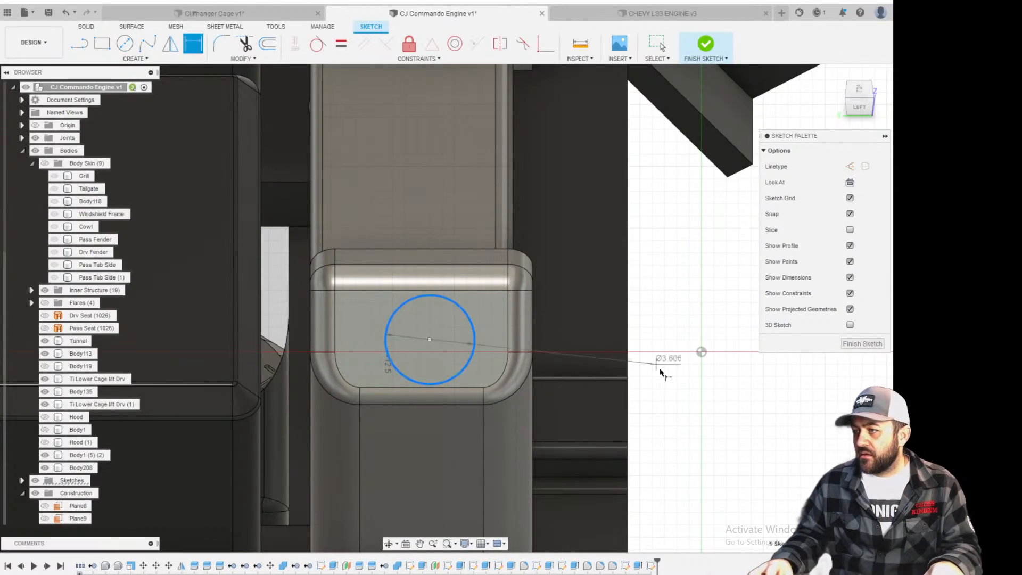
pyautogui.click(697, 409)
pyautogui.press('Return')
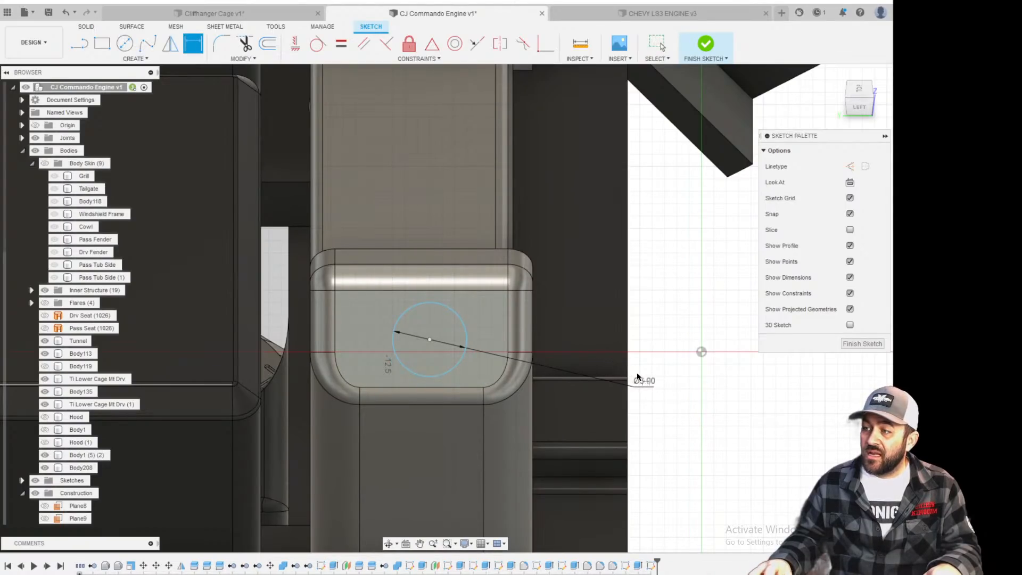
pyautogui.click(650, 387)
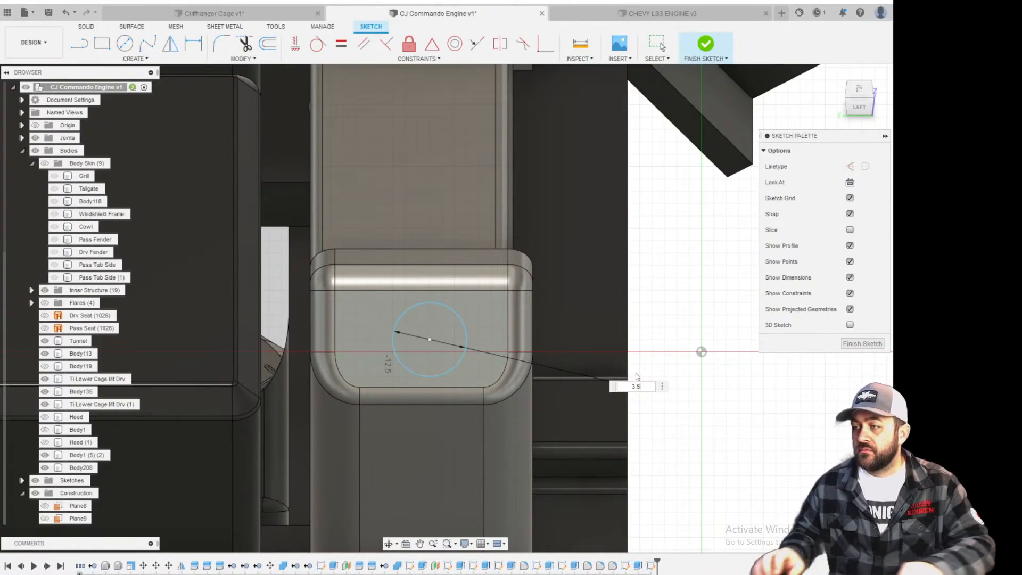
pyautogui.press('Return')
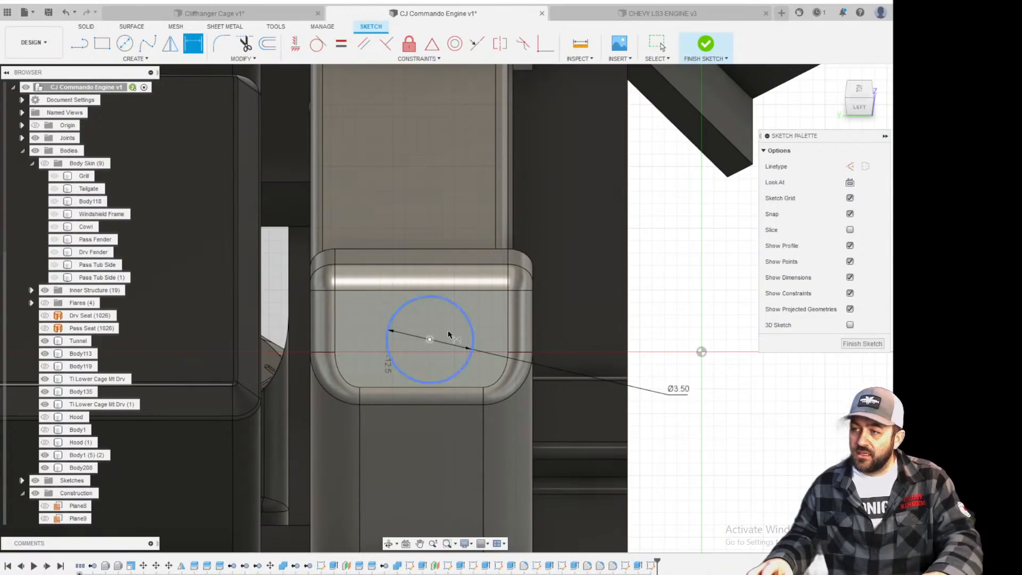
# Draw a horizontal construction line across the angled face between its two side edges.
pyautogui.scroll(2, 432, 341)
pyautogui.press('l')
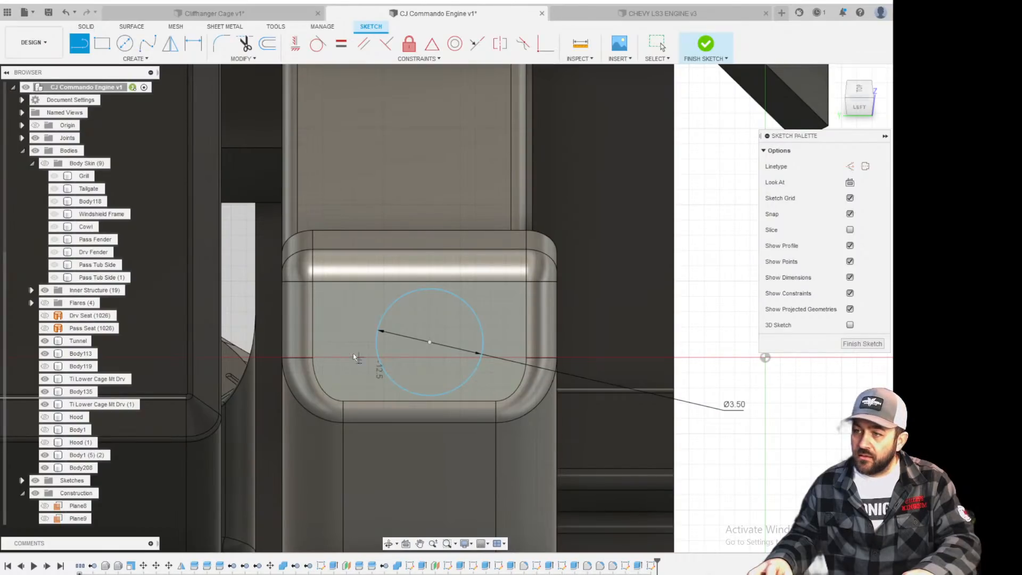
pyautogui.click(315, 322)
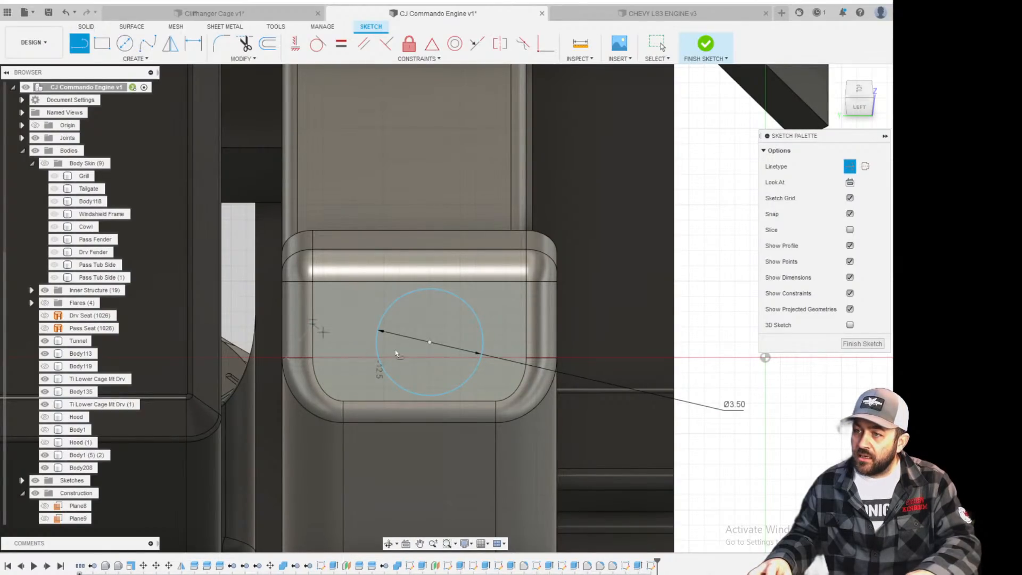
pyautogui.doubleClick(526, 324)
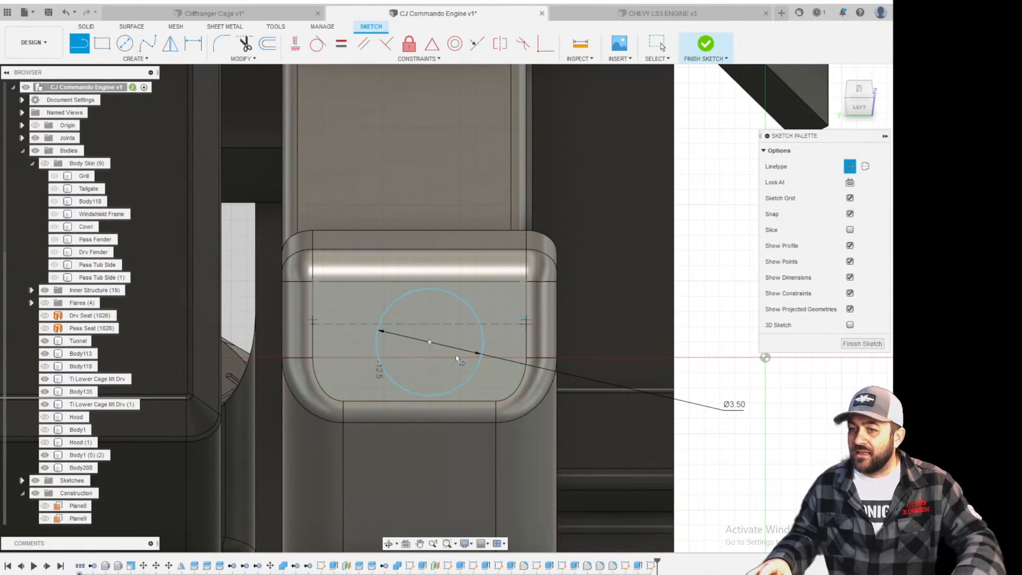
# Constrain the circle's centre to the midpoint of the horizontal construction line on the angled corner face.
pyautogui.scroll(5, 456, 354)
pyautogui.scroll(-2, 390, 305)
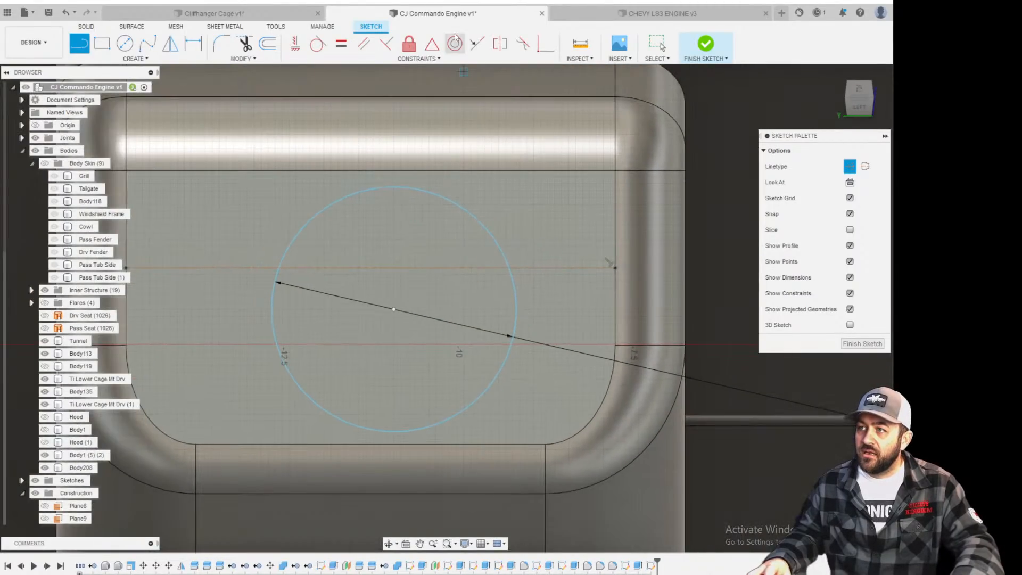
pyautogui.click(432, 43)
pyautogui.click(395, 309)
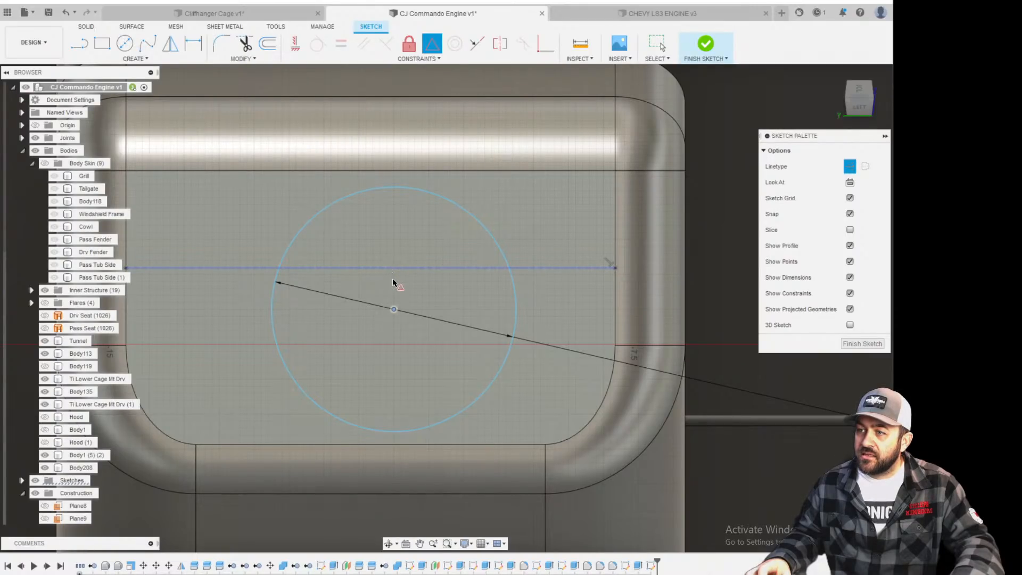
pyautogui.click(394, 269)
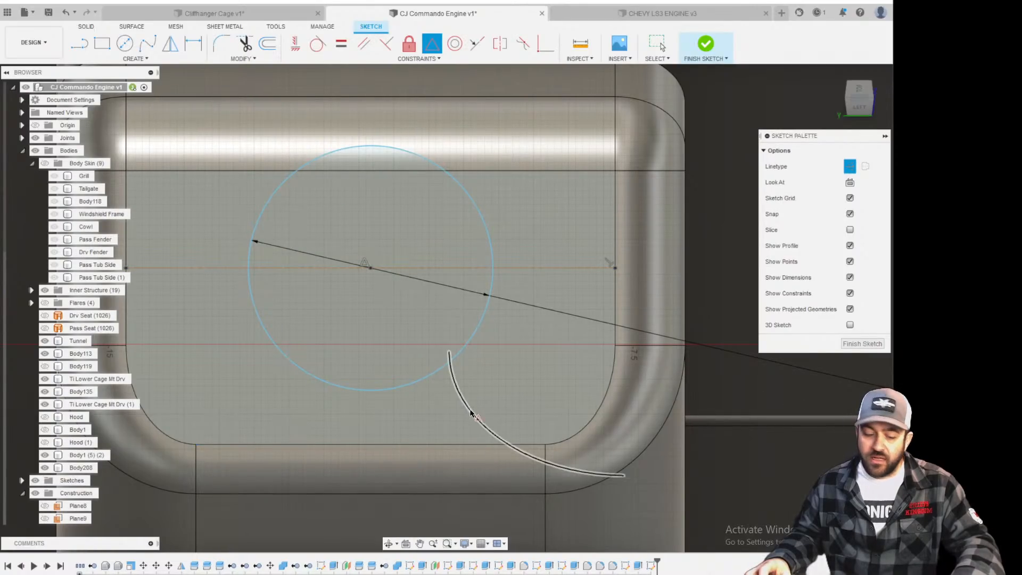
pyautogui.scroll(-2, 473, 408)
pyautogui.press('Escape')
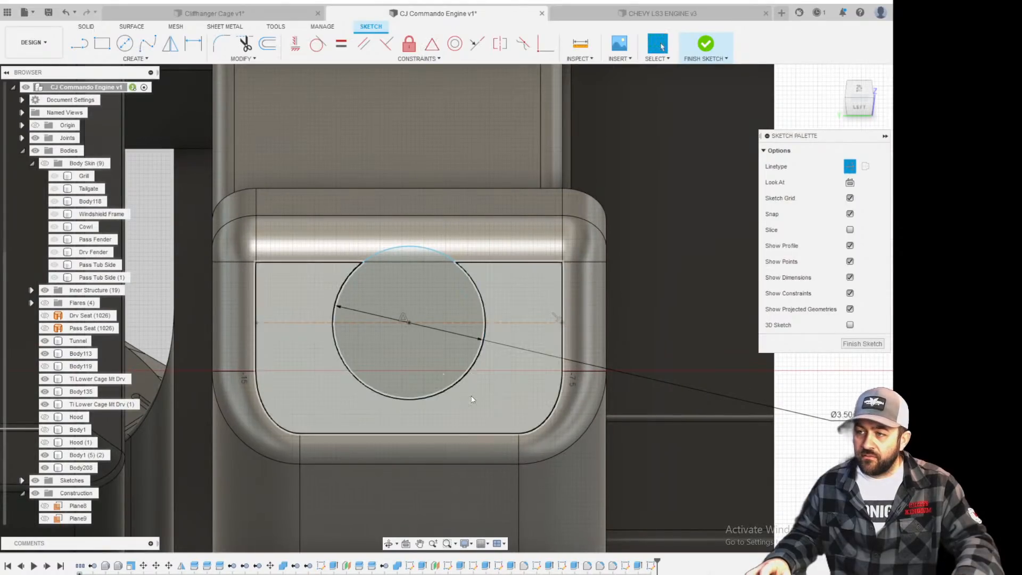
# Replace the horizontal construction line with a vertical one joining the midpoints of the angled face's upper and lower edges.
pyautogui.click(523, 325)
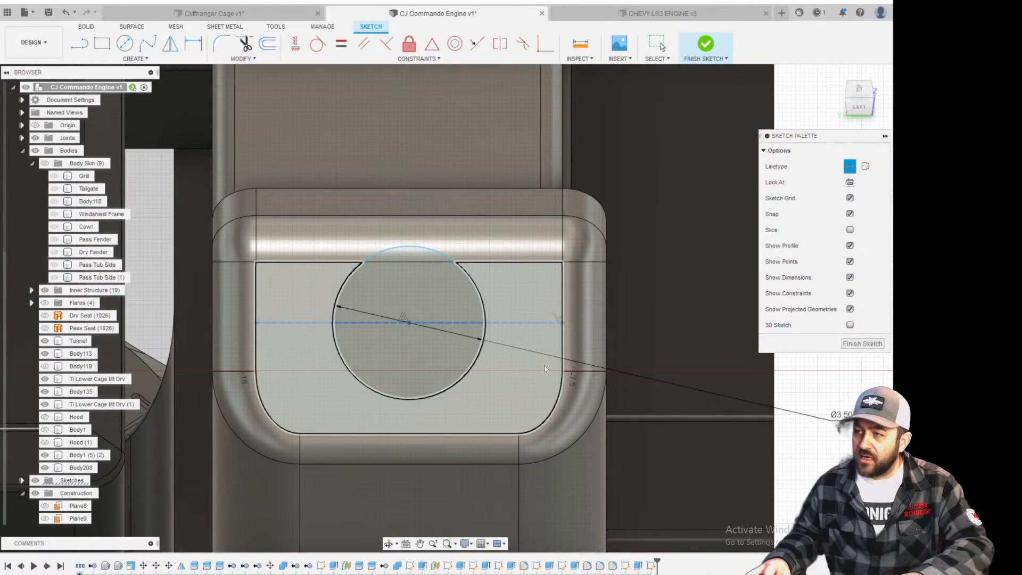
pyautogui.press('Delete')
pyautogui.press('l')
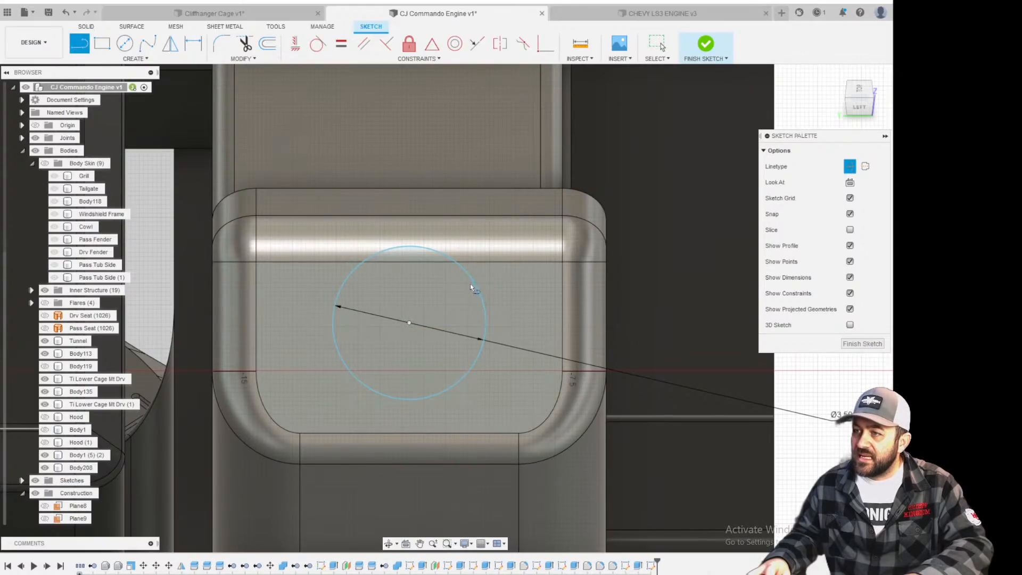
pyautogui.click(409, 262)
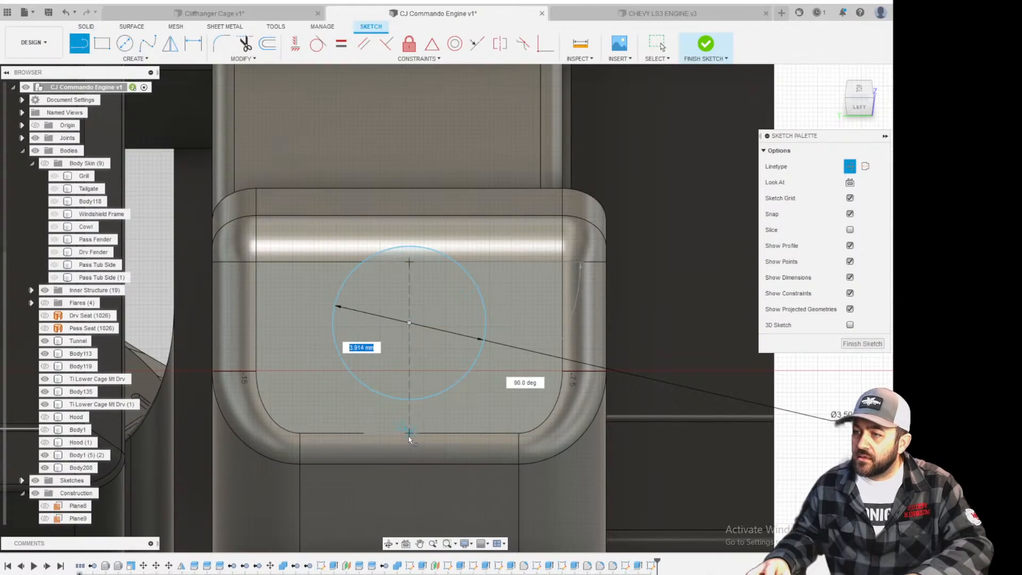
pyautogui.click(408, 433)
pyautogui.scroll(-2, 460, 394)
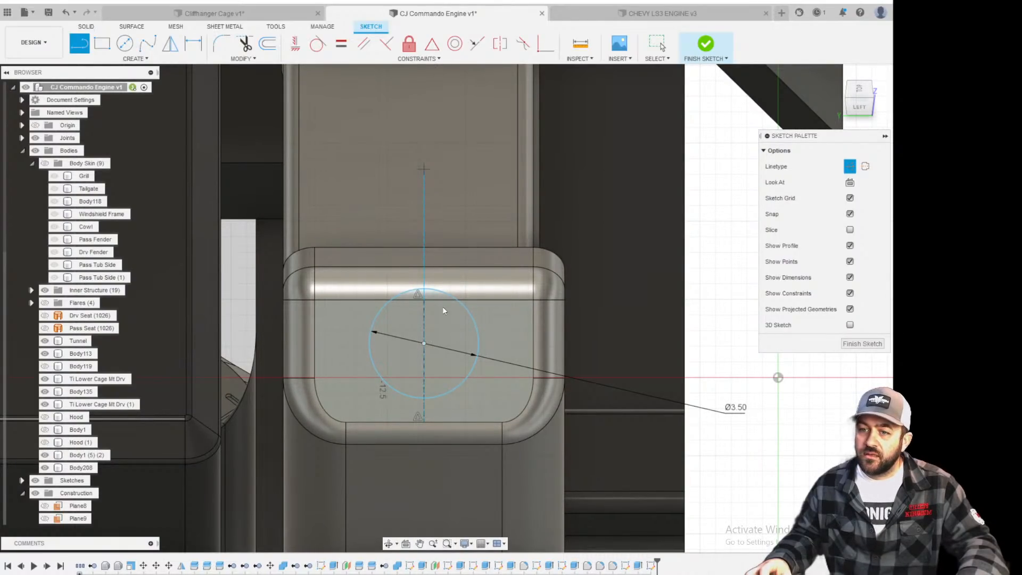
# Constrain the circle's centre to the midpoint of the vertical construction line.
pyautogui.press('m')
pyautogui.scroll(1, 427, 344)
pyautogui.click(444, 346)
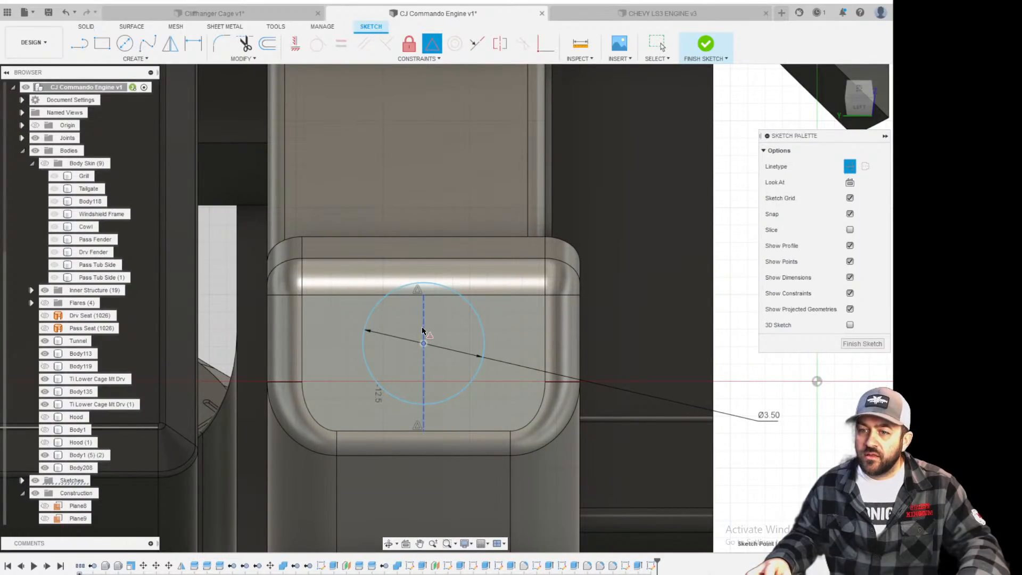
pyautogui.click(424, 331)
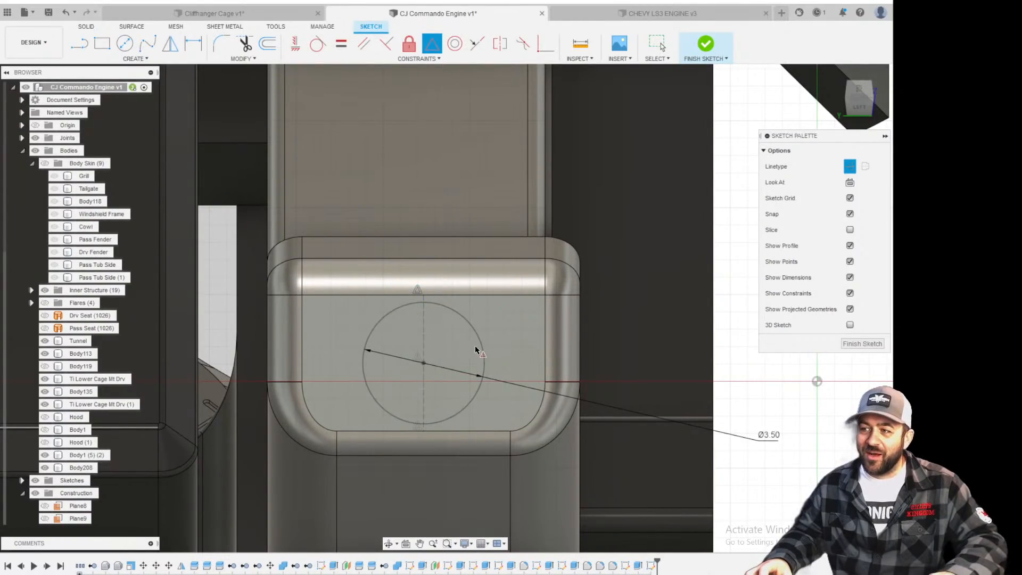
# Extrude the circle as a 4 mm deep cut into the side tank's angled corner.
pyautogui.scroll(2, 469, 354)
pyautogui.press('e')
pyautogui.click(464, 369)
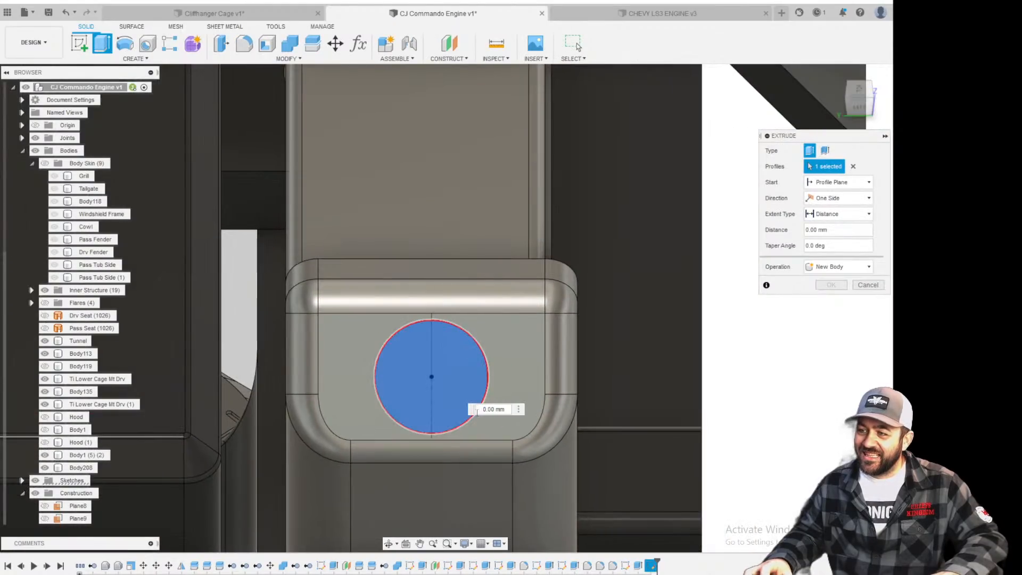
pyautogui.scroll(-2, 433, 384)
pyautogui.keyDown('shift'); pyautogui.moveTo(439, 385); pyautogui.dragTo(427, 402, button='middle'); pyautogui.keyUp('shift')
pyautogui.moveTo(411, 379); pyautogui.dragTo(476, 414)
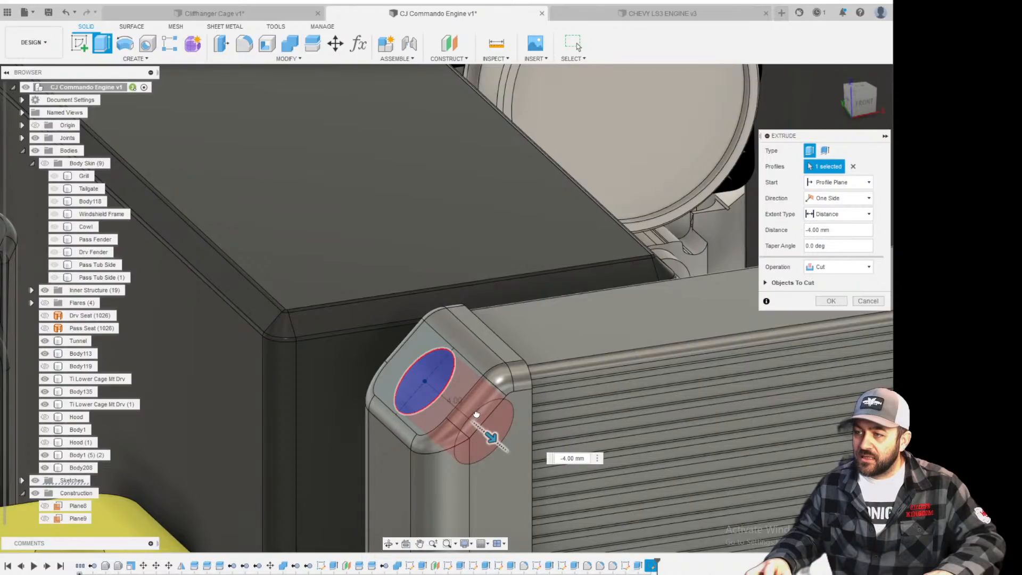
pyautogui.scroll(-3, 472, 403)
pyautogui.keyDown('shift'); pyautogui.moveTo(468, 401); pyautogui.dragTo(433, 405, button='middle'); pyautogui.keyUp('shift')
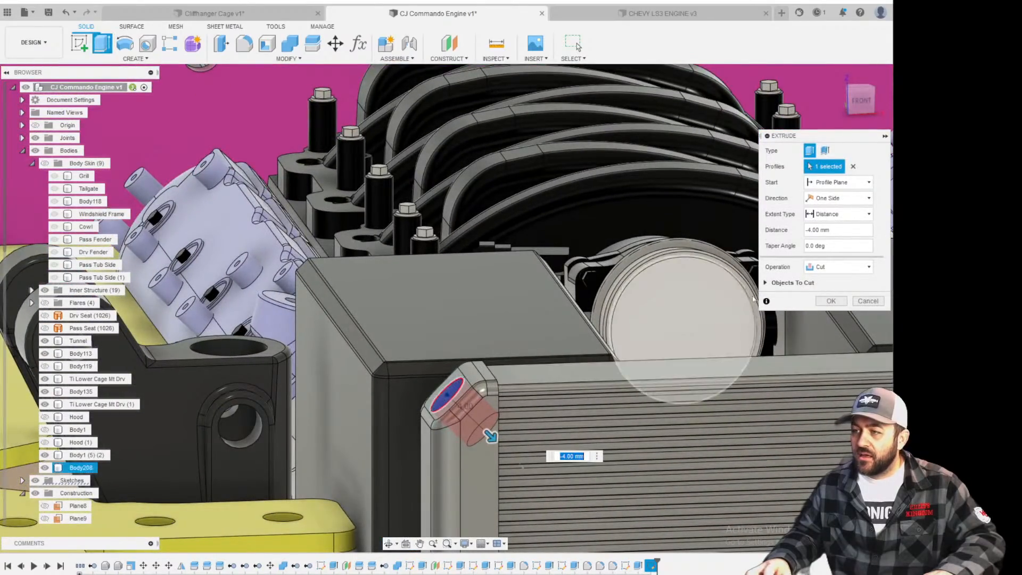
pyautogui.click(825, 306)
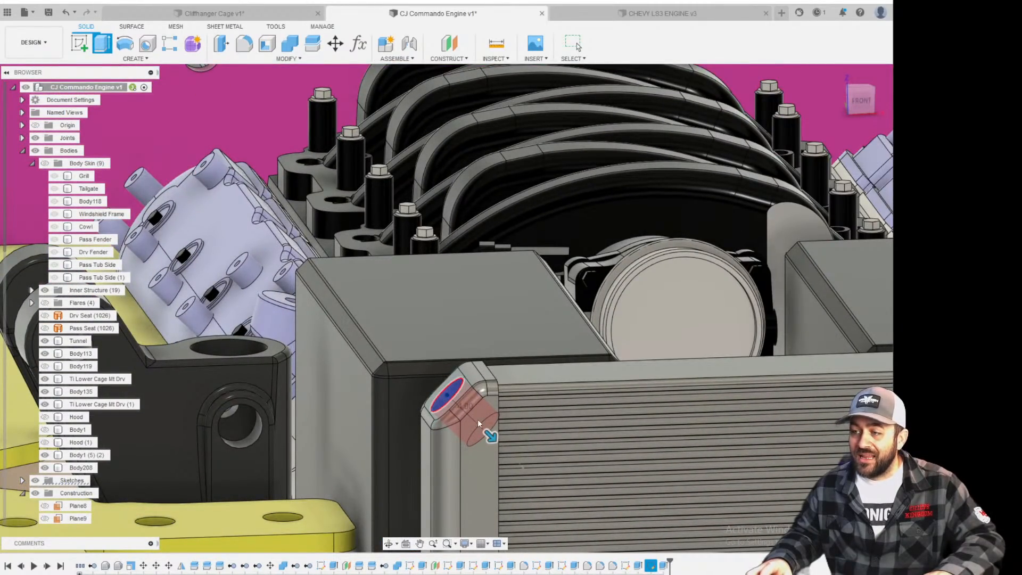
# Examine the hole in the radiator's angled corner and its surroundings from several sides.
pyautogui.scroll(3, 471, 428)
pyautogui.keyDown('shift'); pyautogui.moveTo(471, 428); pyautogui.dragTo(534, 428, button='middle'); pyautogui.keyUp('shift')
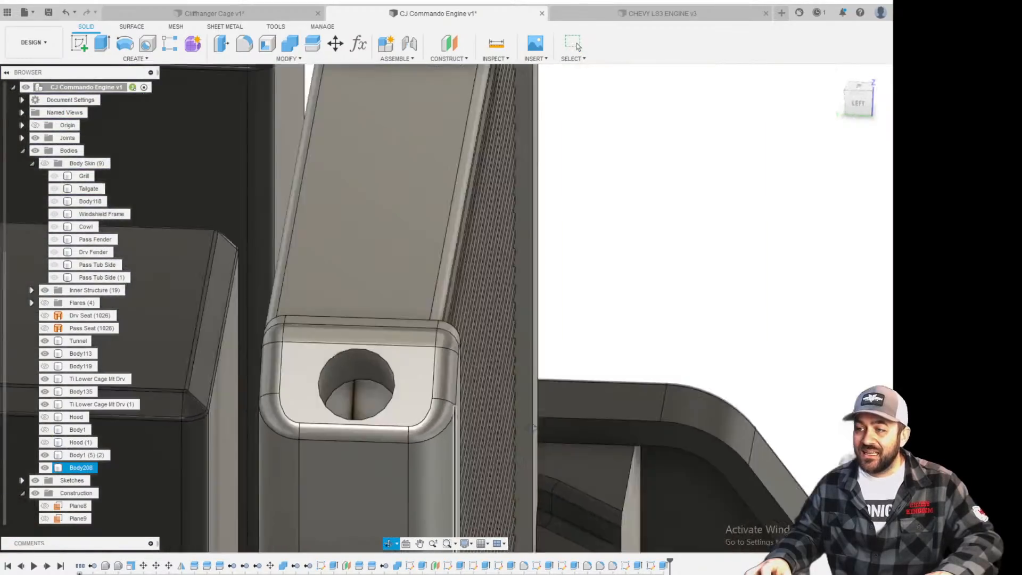
pyautogui.scroll(-3, 534, 428)
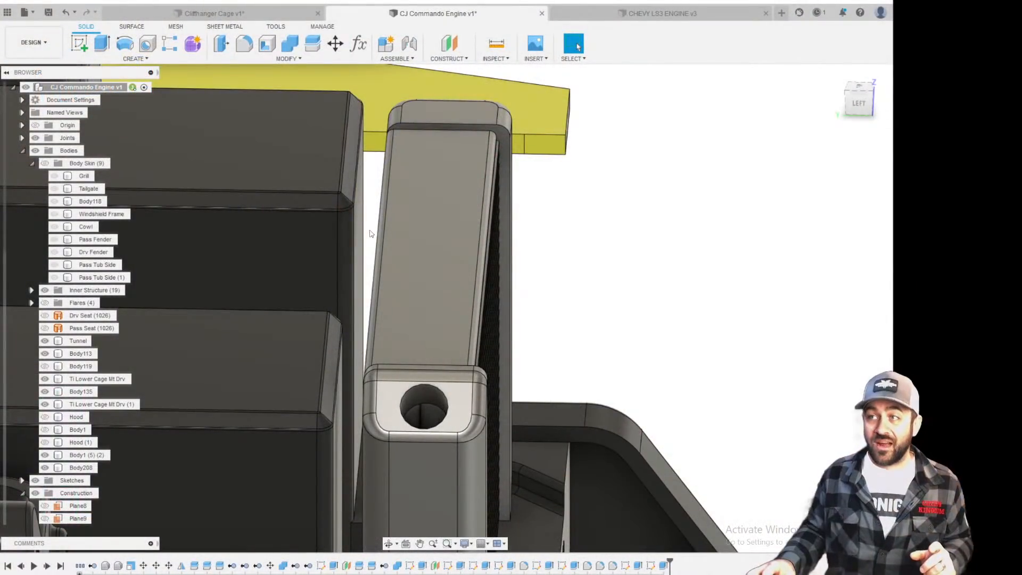
pyautogui.keyDown('shift'); pyautogui.moveTo(419, 395); pyautogui.dragTo(240, 383, button='middle'); pyautogui.keyUp('shift')
pyautogui.scroll(-3, 425, 391)
pyautogui.moveTo(351, 260); pyautogui.dragTo(490, 261, button='middle')
pyautogui.keyDown('shift'); pyautogui.moveTo(490, 261); pyautogui.dragTo(437, 271, button='middle'); pyautogui.keyUp('shift')
pyautogui.scroll(3, 304, 282)
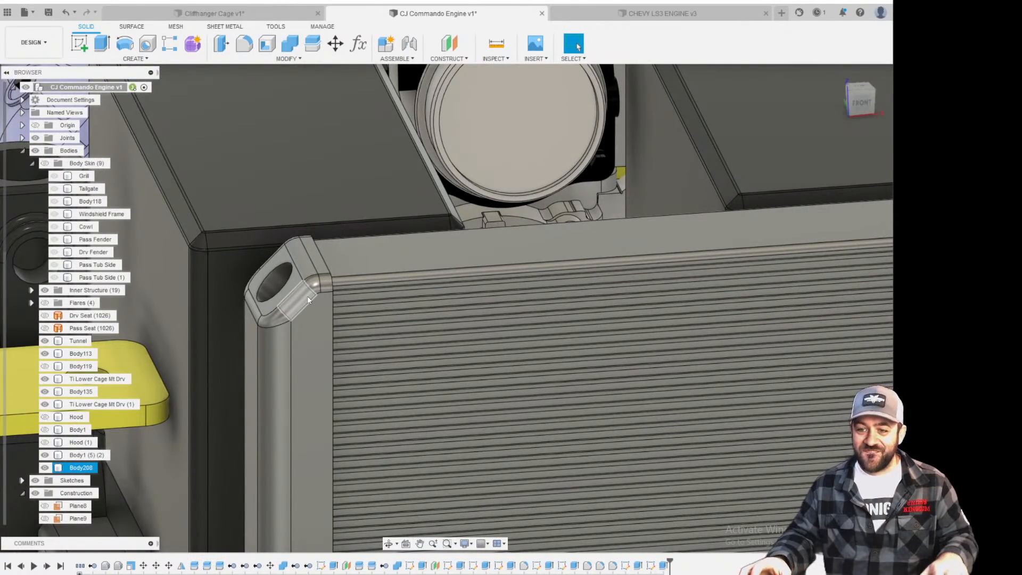
pyautogui.scroll(-5, 310, 299)
# Examine the radiator's opposite side tank, from its plain upper corner down to the frame mount.
pyautogui.keyDown('shift'); pyautogui.moveTo(325, 206); pyautogui.dragTo(594, 331, button='middle'); pyautogui.keyUp('shift')
pyautogui.scroll(3, 595, 329)
pyautogui.keyDown('shift'); pyautogui.moveTo(649, 310); pyautogui.dragTo(709, 335, button='middle'); pyautogui.keyUp('shift')
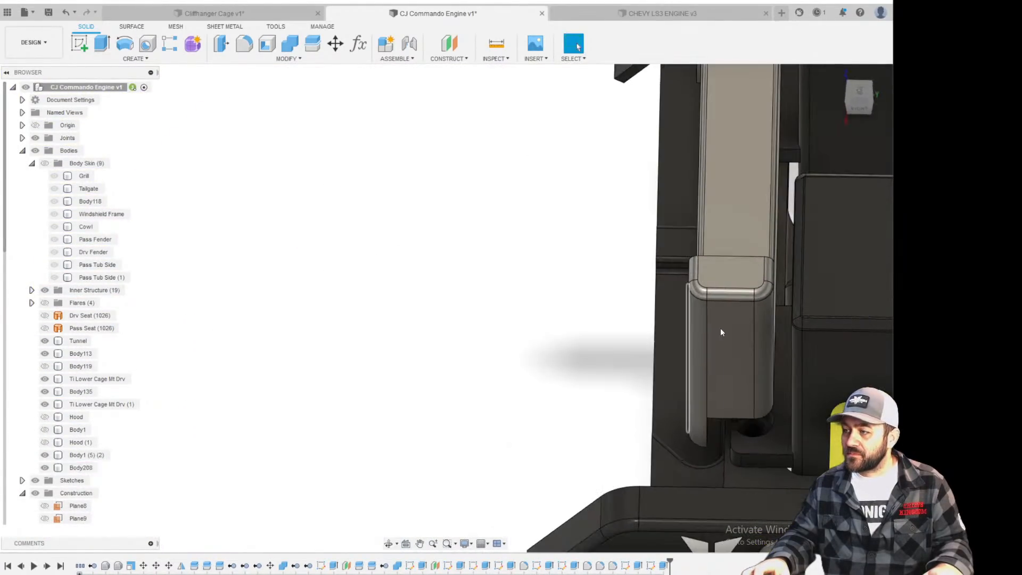
pyautogui.scroll(-3, 709, 334)
pyautogui.moveTo(770, 198); pyautogui.dragTo(694, 366, button='middle')
pyautogui.scroll(3, 693, 387)
pyautogui.moveTo(668, 506); pyautogui.dragTo(671, 379, button='middle')
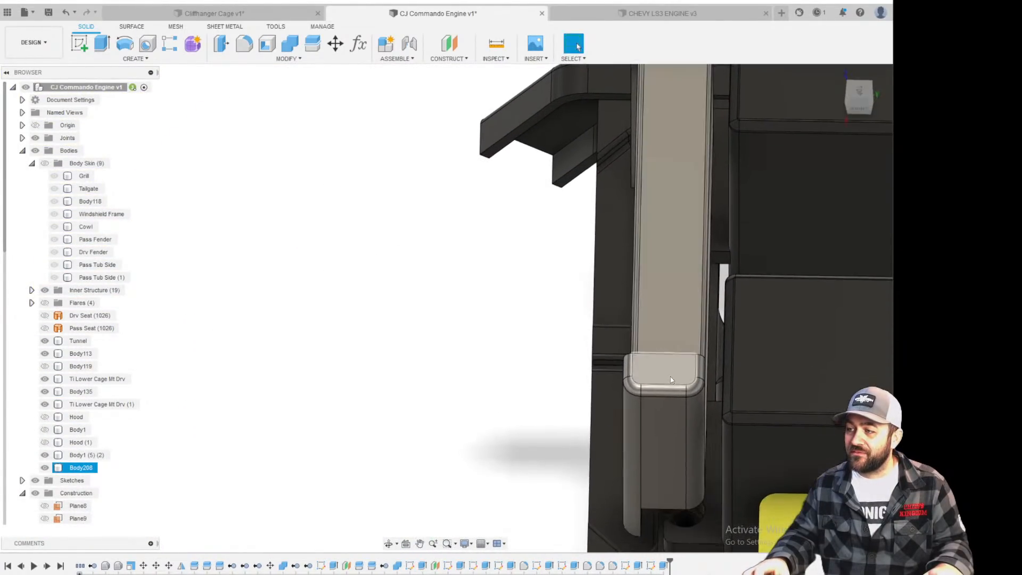
pyautogui.scroll(-3, 670, 388)
pyautogui.scroll(1, 678, 434)
pyautogui.moveTo(678, 439); pyautogui.dragTo(679, 371, button='middle')
pyautogui.scroll(3, 669, 417)
pyautogui.keyDown('shift'); pyautogui.moveTo(669, 418); pyautogui.dragTo(722, 342, button='middle'); pyautogui.keyUp('shift')
pyautogui.scroll(3, 650, 356)
pyautogui.scroll(-5, 703, 366)
pyautogui.keyDown('shift'); pyautogui.moveTo(687, 248); pyautogui.dragTo(694, 329, button='middle'); pyautogui.keyUp('shift')
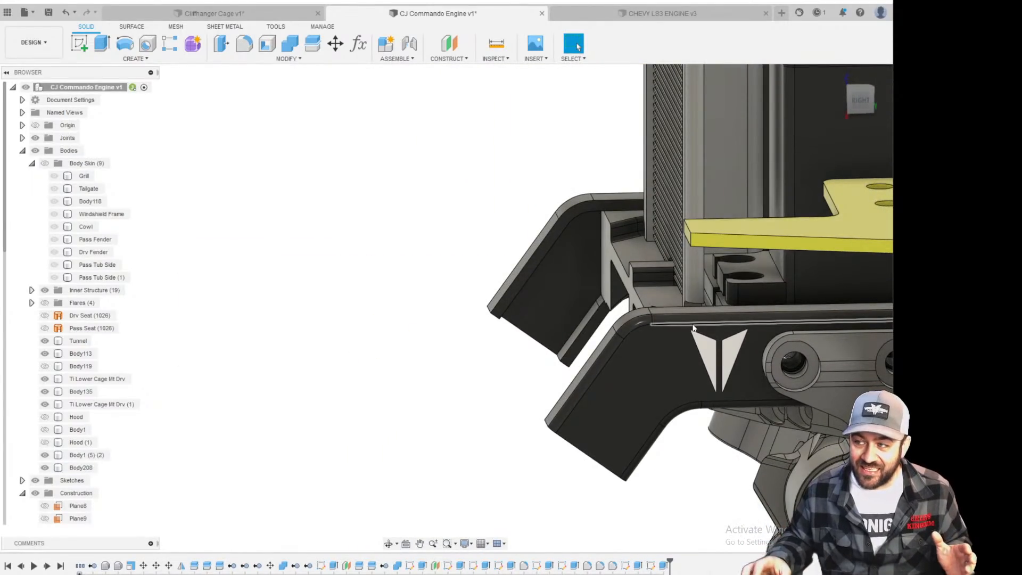
# Examine the radiator within the front assembly and the gap between its side tank and the frame hole below.
pyautogui.scroll(-4, 656, 248)
pyautogui.moveTo(656, 181); pyautogui.dragTo(692, 265, button='middle')
pyautogui.scroll(4, 693, 240)
pyautogui.keyDown('shift'); pyautogui.moveTo(660, 315); pyautogui.dragTo(741, 351, button='middle'); pyautogui.keyUp('shift')
pyautogui.scroll(-3, 530, 408)
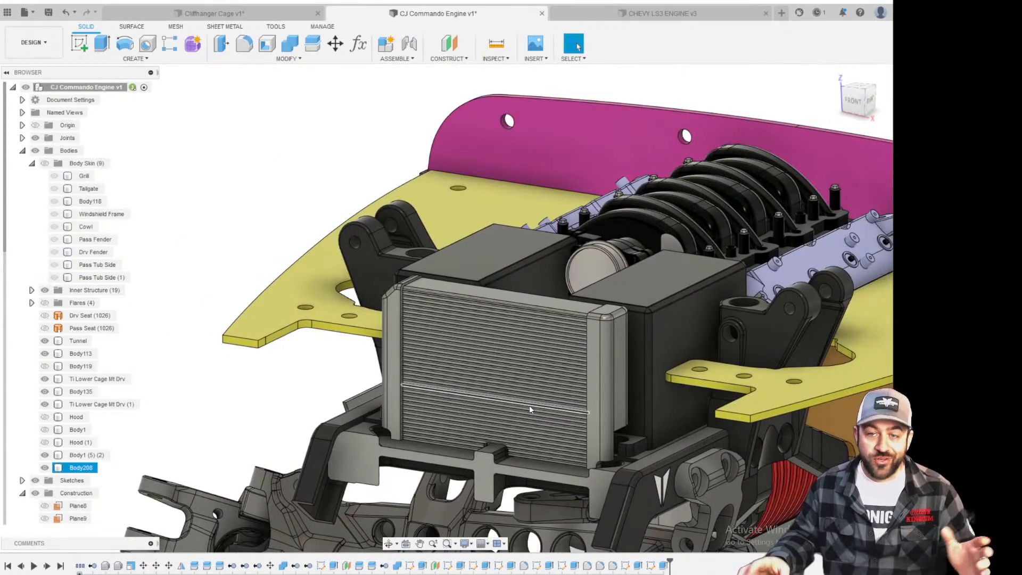
pyautogui.scroll(3, 616, 416)
pyautogui.keyDown('shift'); pyautogui.moveTo(616, 415); pyautogui.dragTo(560, 487, button='middle'); pyautogui.keyUp('shift')
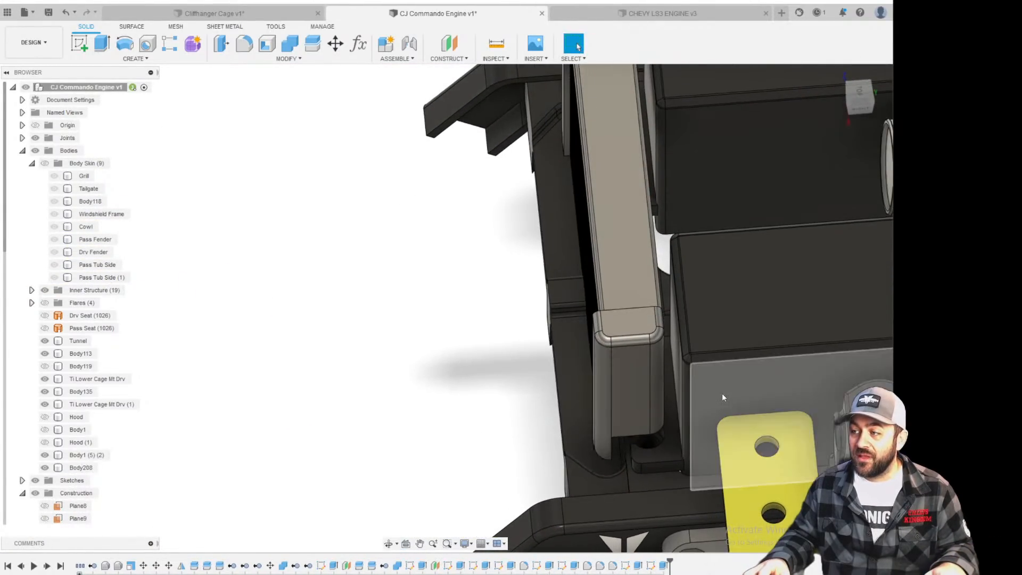
pyautogui.scroll(3, 724, 397)
pyautogui.keyDown('shift'); pyautogui.moveTo(638, 457); pyautogui.dragTo(589, 453, button='middle'); pyautogui.keyUp('shift')
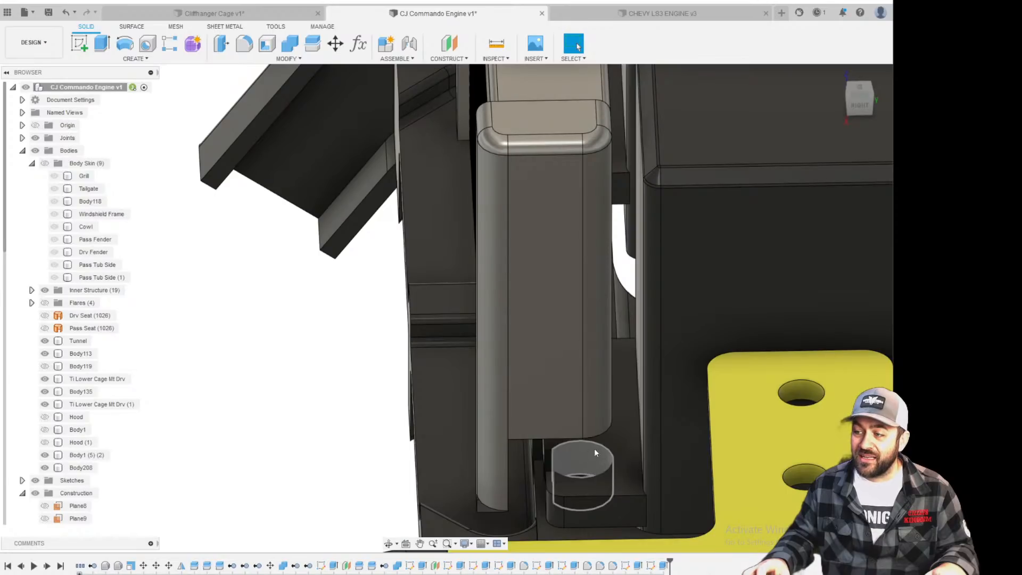
pyautogui.scroll(-5, 616, 441)
pyautogui.keyDown('shift'); pyautogui.moveTo(616, 345); pyautogui.dragTo(639, 264, button='middle'); pyautogui.keyUp('shift')
pyautogui.scroll(-5, 612, 357)
pyautogui.scroll(4, 638, 264)
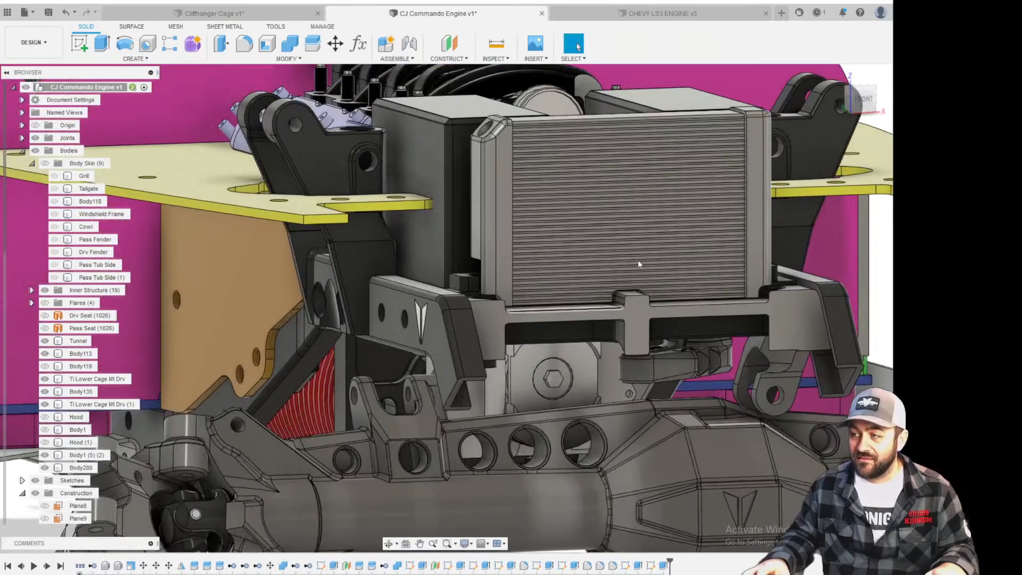
# Examine how the radiator's lower corners and mounting notch sit on the front frame crossmember.
pyautogui.scroll(3, 639, 264)
pyautogui.keyDown('shift'); pyautogui.moveTo(469, 330); pyautogui.dragTo(473, 371, button='middle'); pyautogui.keyUp('shift')
pyautogui.scroll(4, 525, 394)
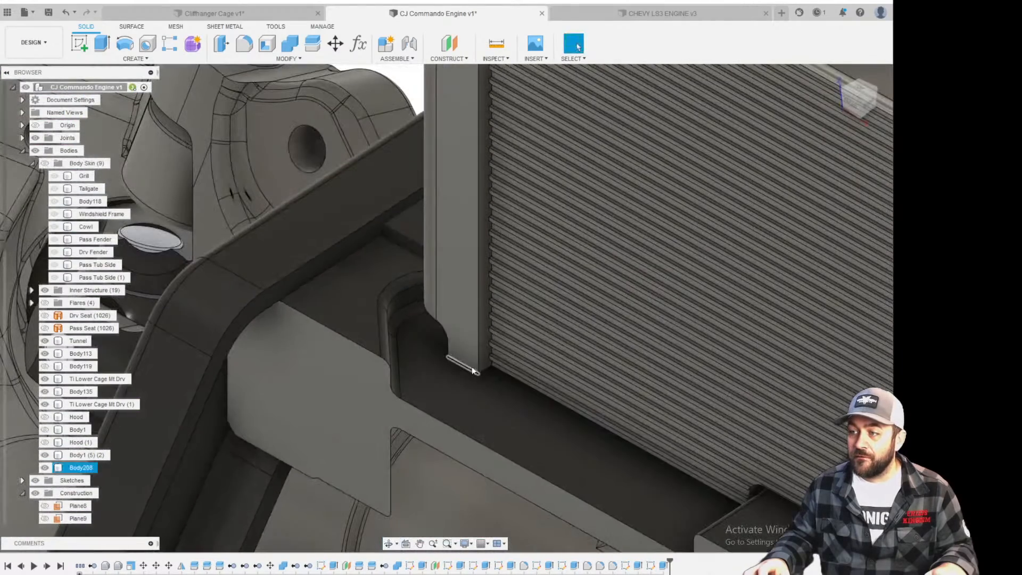
pyautogui.scroll(-4, 594, 446)
pyautogui.keyDown('shift'); pyautogui.moveTo(593, 447); pyautogui.dragTo(565, 402, button='middle'); pyautogui.keyUp('shift')
pyautogui.scroll(-3, 564, 433)
pyautogui.keyDown('shift'); pyautogui.moveTo(576, 468); pyautogui.dragTo(603, 529, button='middle'); pyautogui.keyUp('shift')
pyautogui.scroll(5, 598, 442)
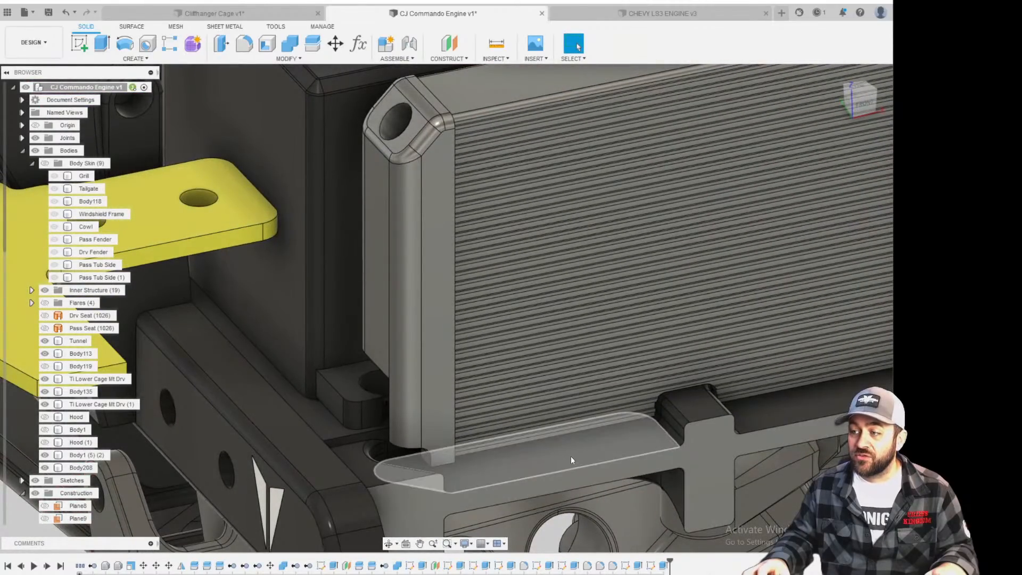
pyautogui.scroll(-4, 578, 450)
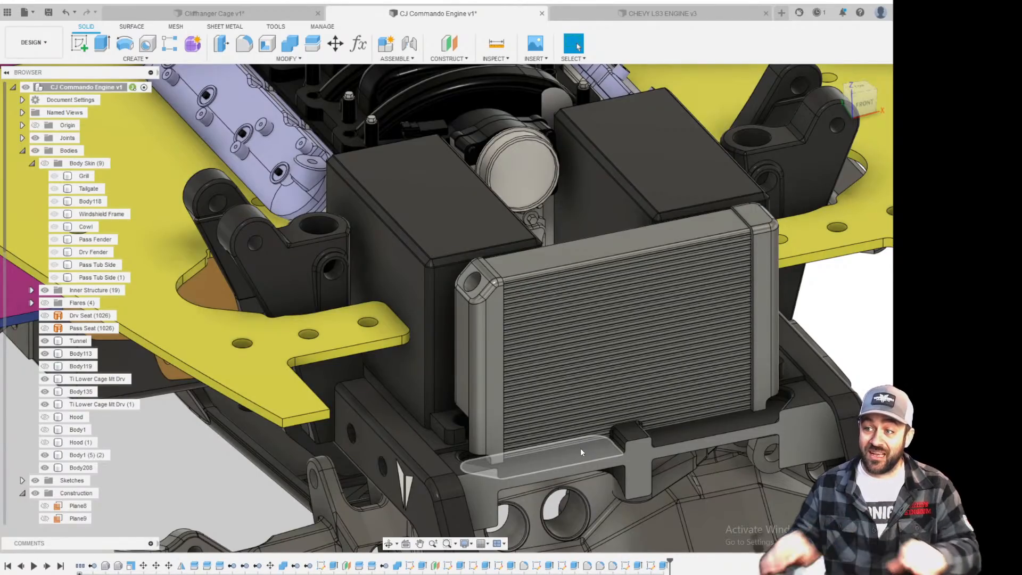
pyautogui.click(581, 449)
pyautogui.keyDown('shift'); pyautogui.moveTo(602, 358); pyautogui.dragTo(517, 335, button='middle'); pyautogui.keyUp('shift')
pyautogui.scroll(2, 645, 343)
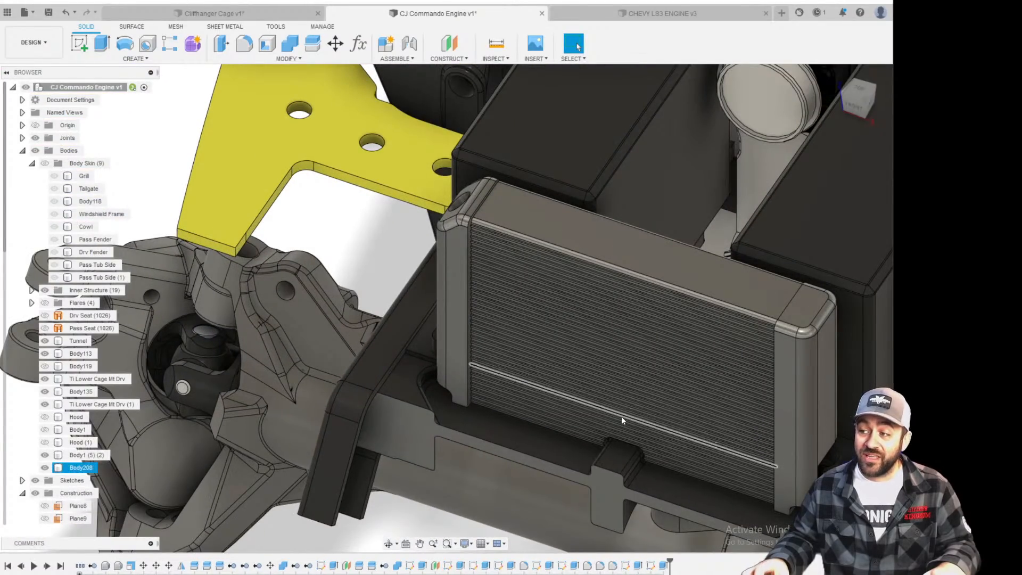
pyautogui.scroll(-3, 622, 417)
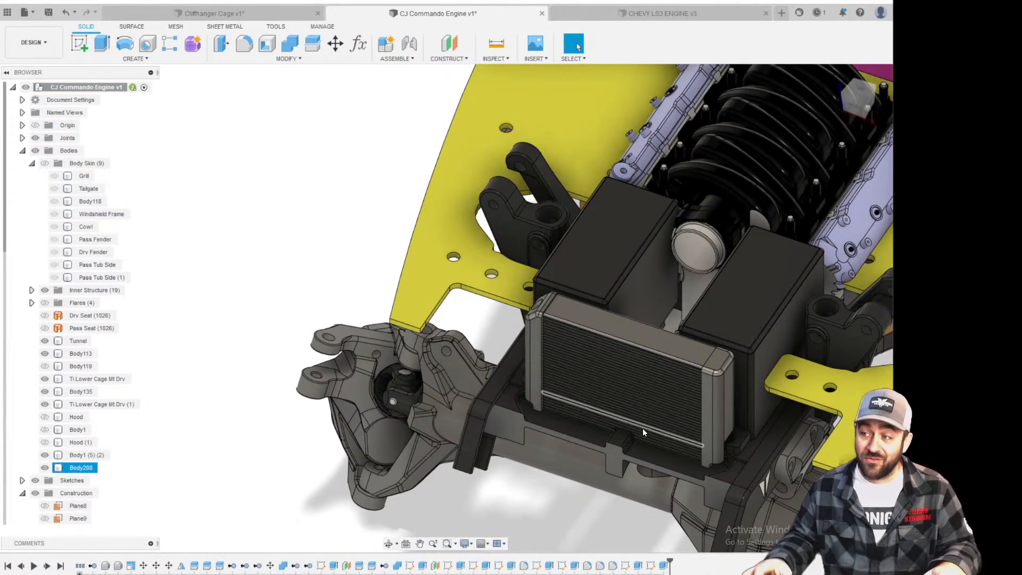
pyautogui.scroll(3, 618, 363)
# Show the Grill and the Body Skin bodies, and check the radiator through the grill slots from the front.
pyautogui.click(260, 255)
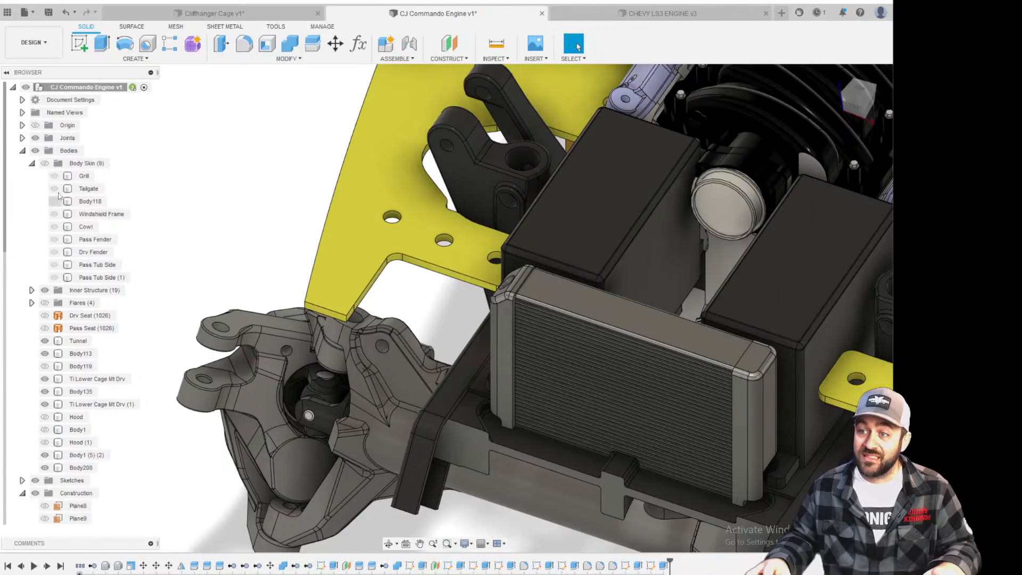
pyautogui.scroll(-3, 269, 248)
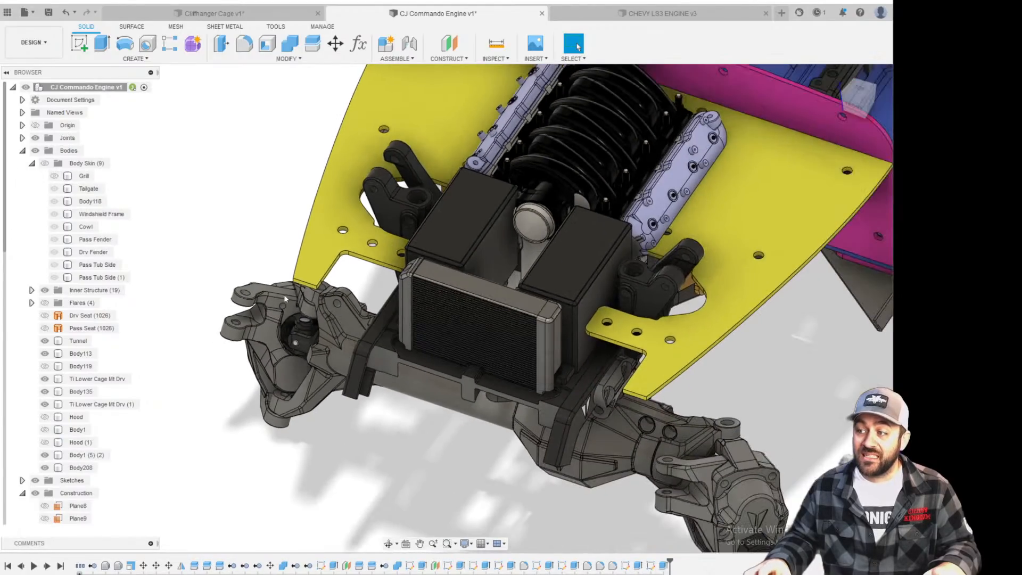
pyautogui.click(55, 178)
pyautogui.click(45, 163)
pyautogui.scroll(-3, 248, 317)
pyautogui.keyDown('shift'); pyautogui.moveTo(248, 316); pyautogui.dragTo(319, 256, button='middle'); pyautogui.keyUp('shift')
pyautogui.scroll(10, 388, 397)
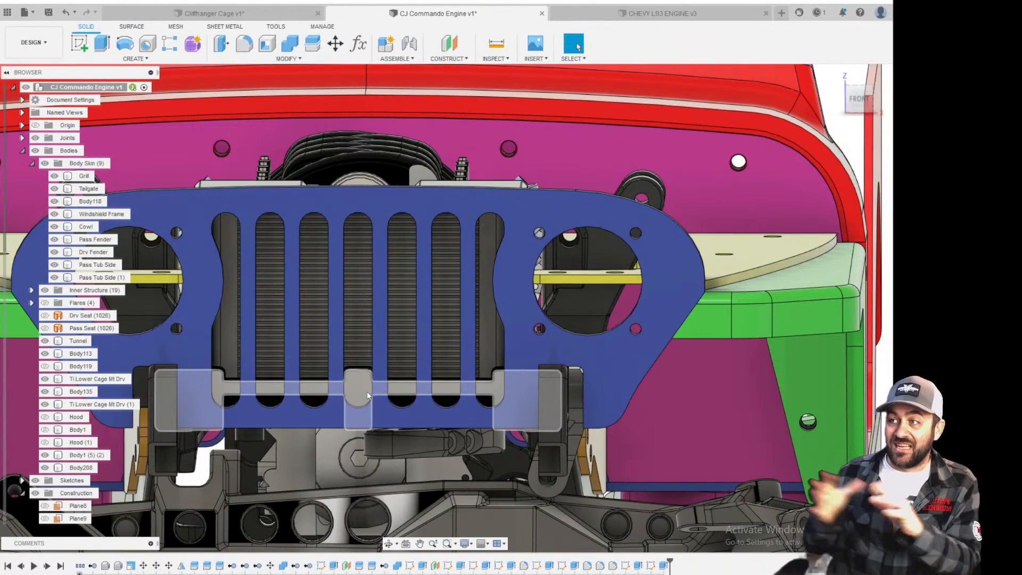
pyautogui.scroll(-5, 437, 335)
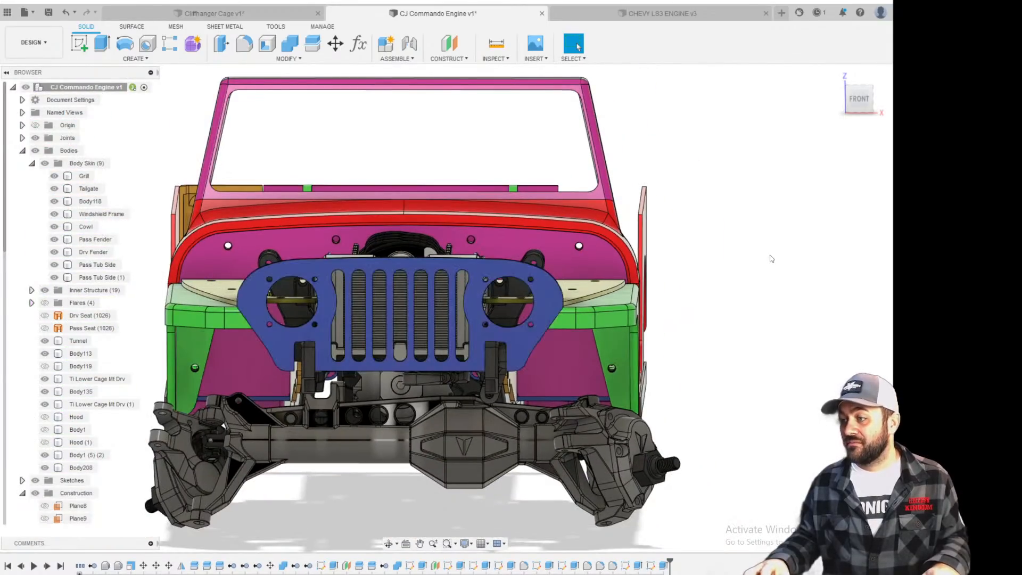
# Start an Insert Derive with CJ Comando Front Bumper from the Nationals Projects folder as the source design.
pyautogui.click(535, 58)
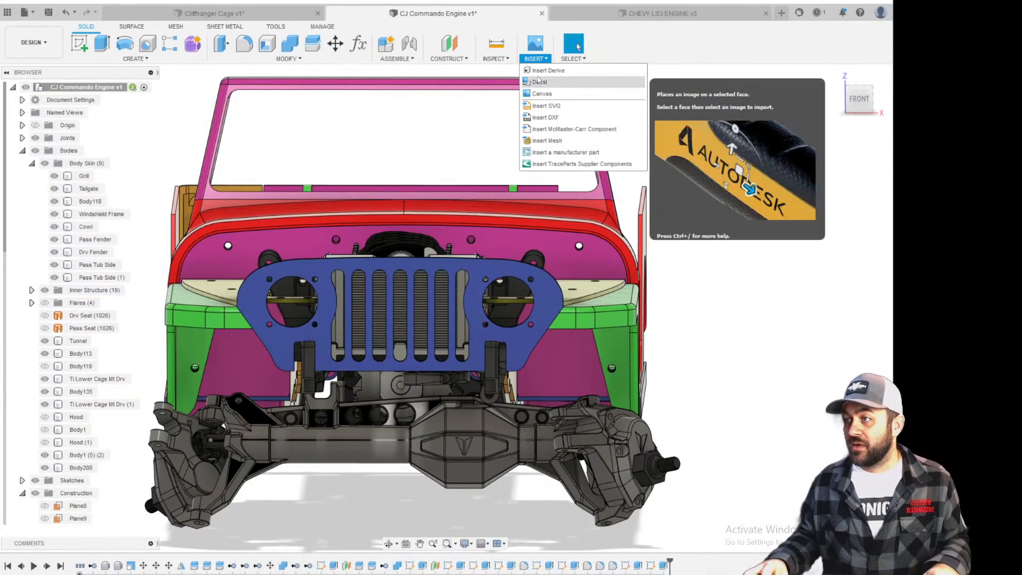
pyautogui.click(537, 80)
pyautogui.scroll(-1, 478, 326)
pyautogui.click(469, 299)
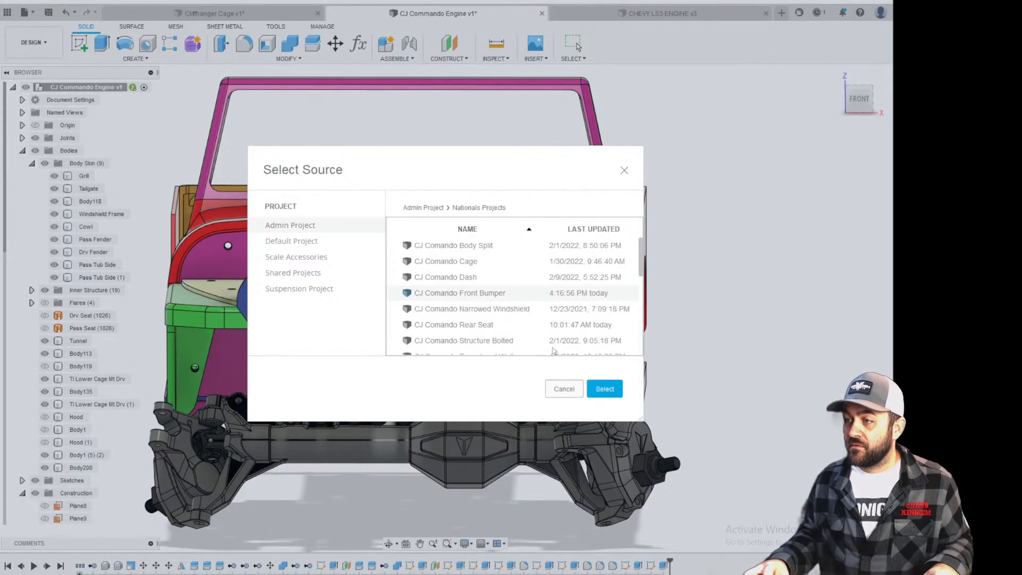
pyautogui.click(610, 390)
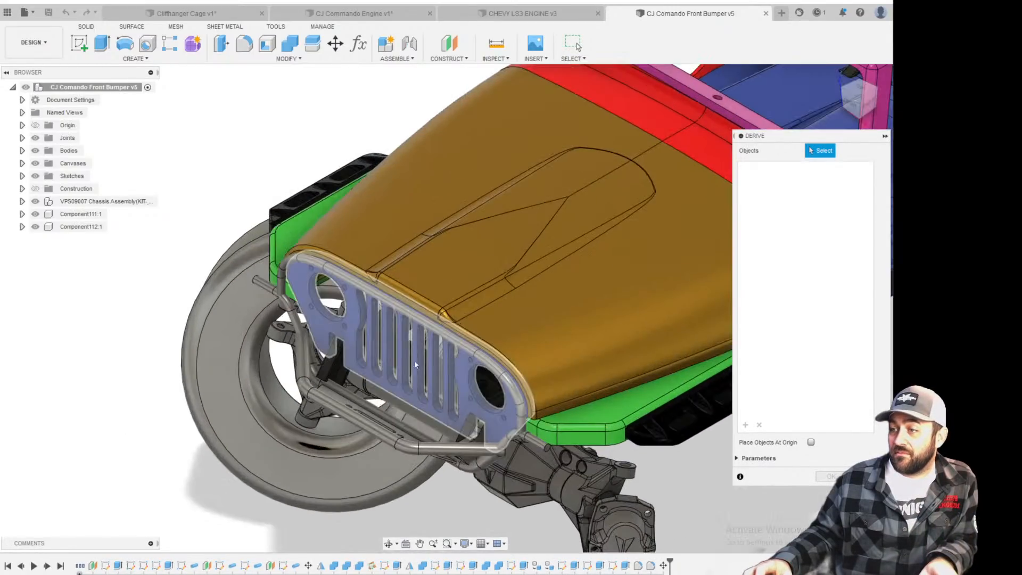
pyautogui.scroll(2, 404, 330)
pyautogui.scroll(-3, 439, 337)
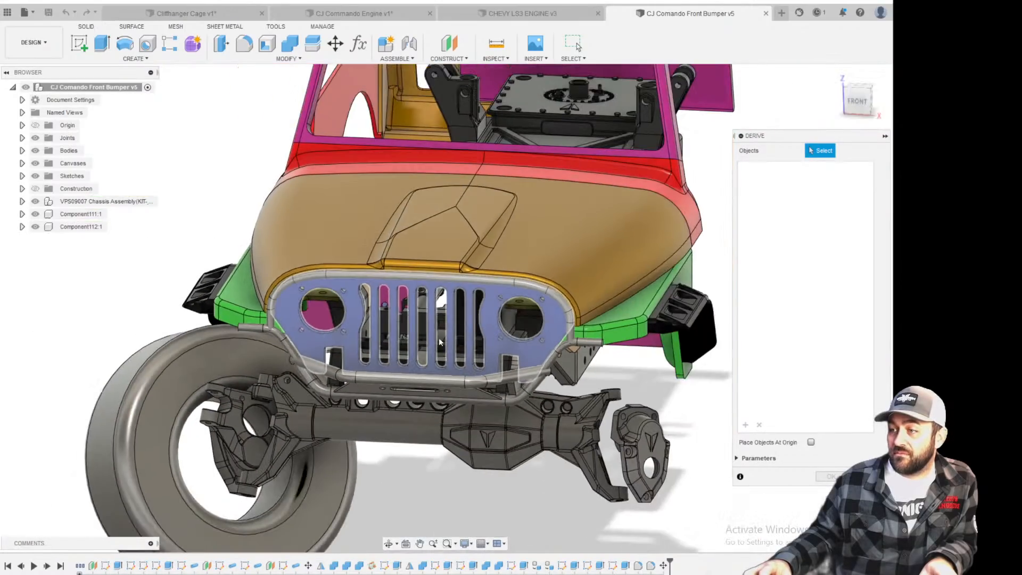
pyautogui.scroll(3, 510, 517)
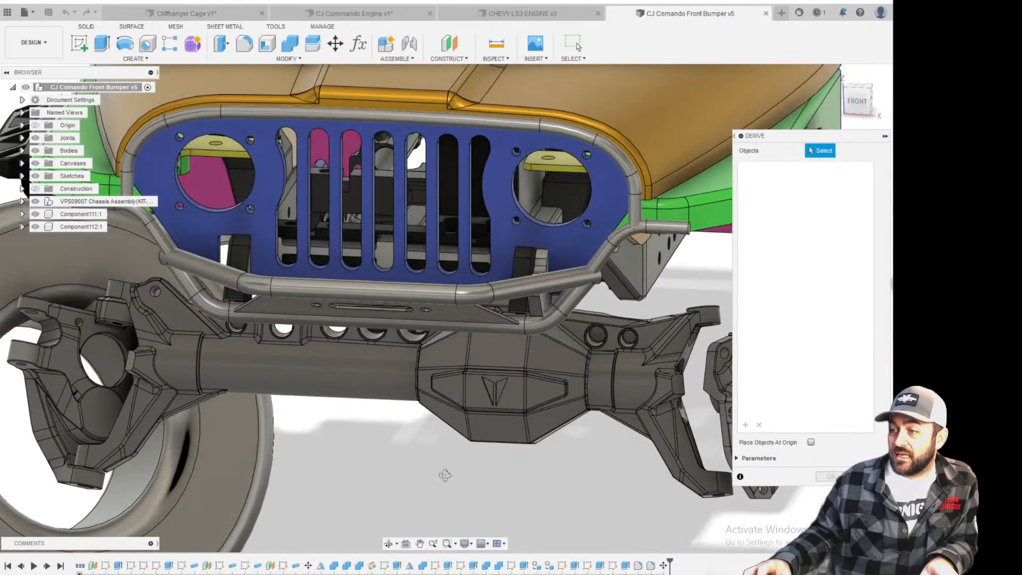
pyautogui.keyDown('shift'); pyautogui.moveTo(509, 517); pyautogui.dragTo(392, 247, button='middle'); pyautogui.keyUp('shift')
pyautogui.scroll(3, 393, 247)
pyautogui.click(408, 259)
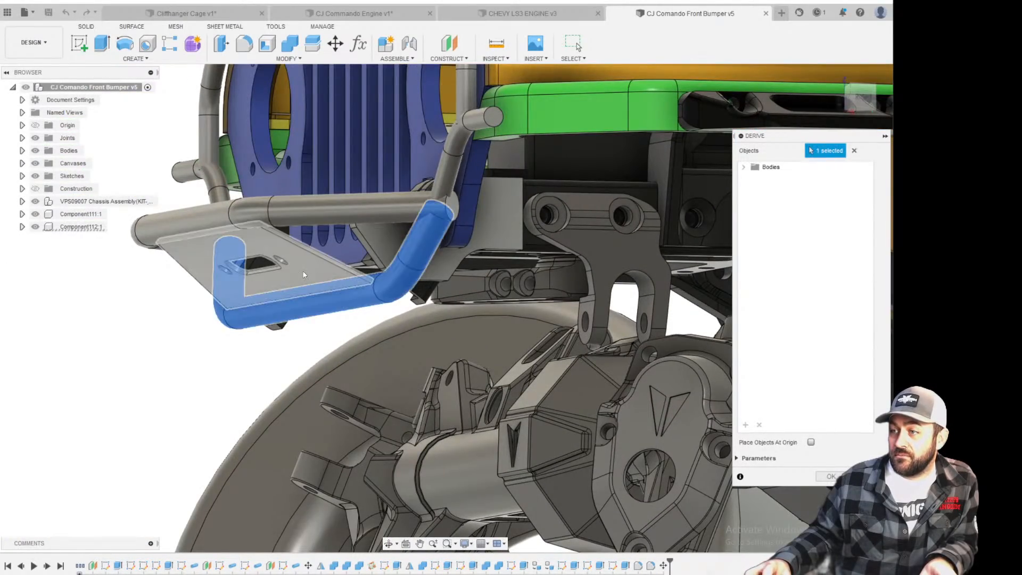
pyautogui.click(330, 266)
pyautogui.click(404, 205)
pyautogui.click(450, 158)
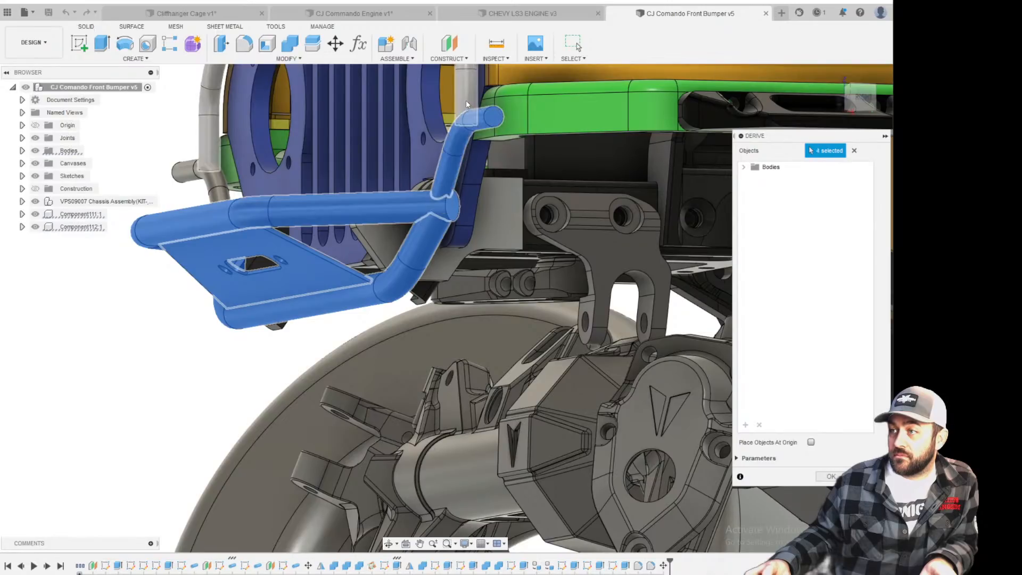
pyautogui.click(383, 237)
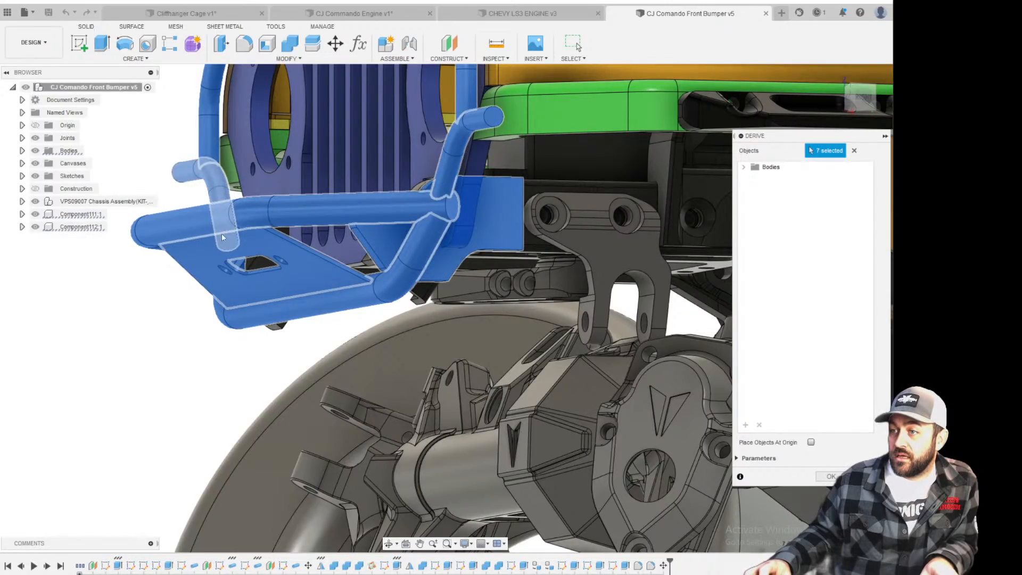
pyautogui.doubleClick(257, 227)
pyautogui.keyDown('shift'); pyautogui.moveTo(299, 332); pyautogui.dragTo(311, 315, button='middle'); pyautogui.keyUp('shift')
pyautogui.scroll(-3, 312, 318)
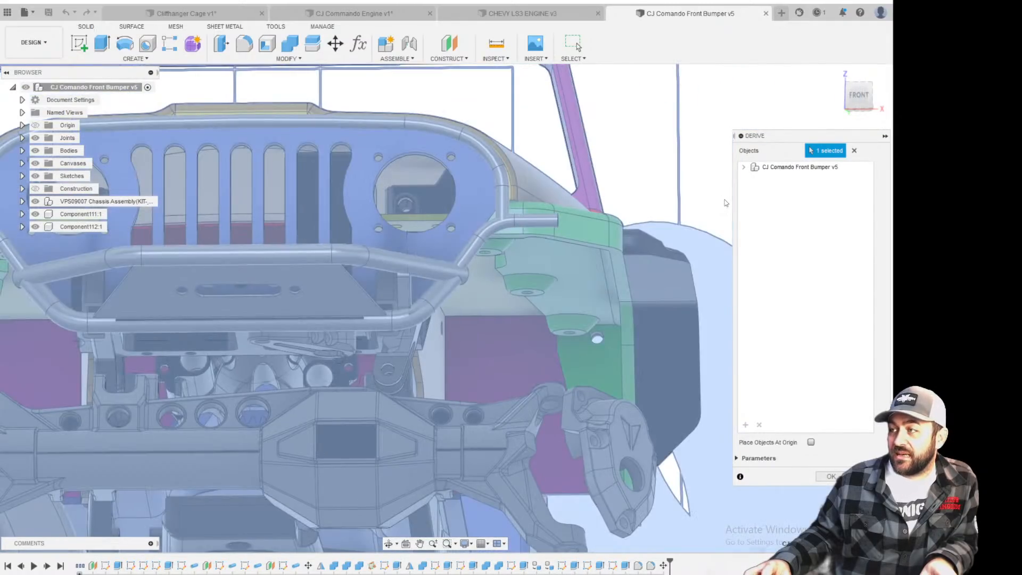
pyautogui.scroll(-5, 564, 300)
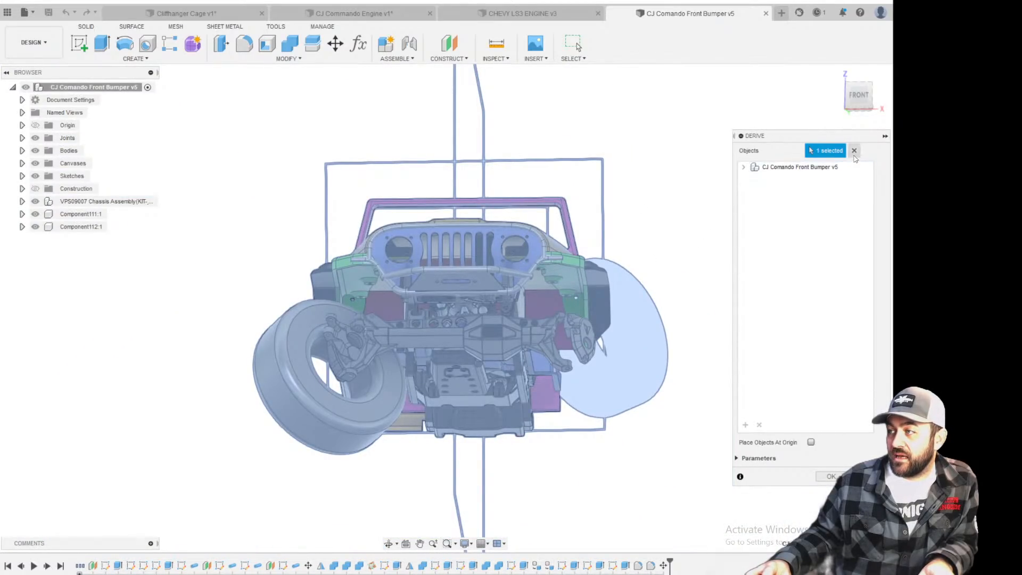
pyautogui.click(854, 151)
# Derive the seven front bumper bodies, including the slotted plate, bumper tubes, grill hoop and side bars, into the engine assembly.
pyautogui.scroll(5, 470, 309)
pyautogui.scroll(3, 470, 309)
pyautogui.click(497, 263)
pyautogui.click(504, 280)
pyautogui.click(514, 223)
pyautogui.click(577, 240)
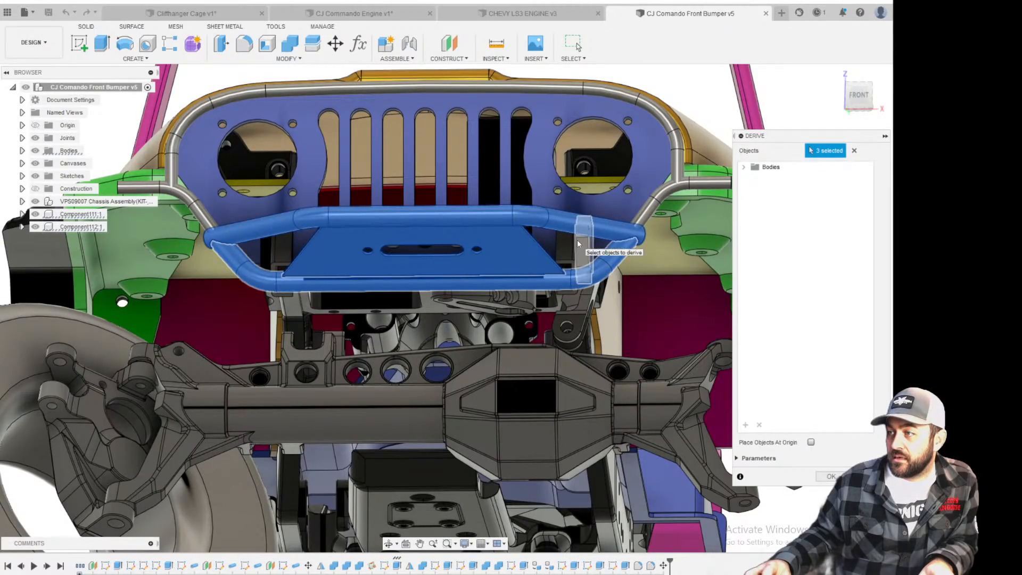
pyautogui.click(189, 202)
pyautogui.click(172, 155)
pyautogui.click(725, 183)
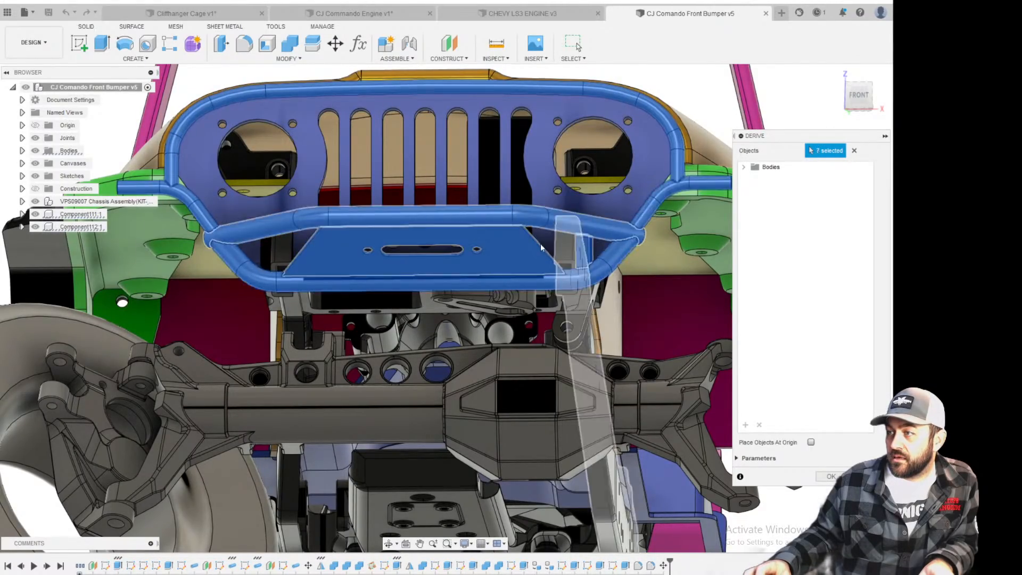
pyautogui.scroll(-3, 521, 245)
pyautogui.scroll(-4, 203, 533)
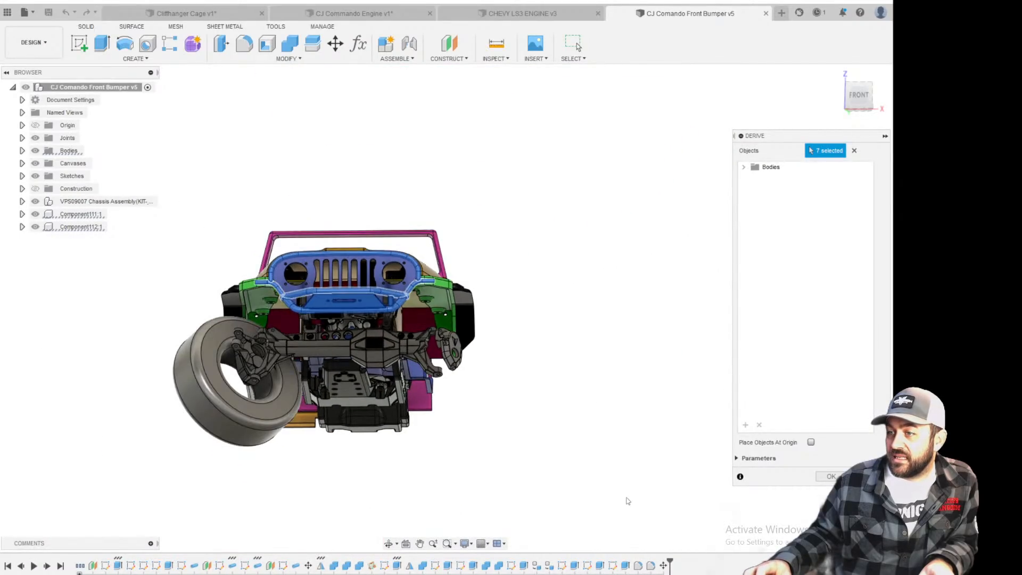
pyautogui.keyDown('shift'); pyautogui.moveTo(548, 474); pyautogui.dragTo(587, 487, button='middle'); pyautogui.keyUp('shift')
pyautogui.scroll(5, 501, 319)
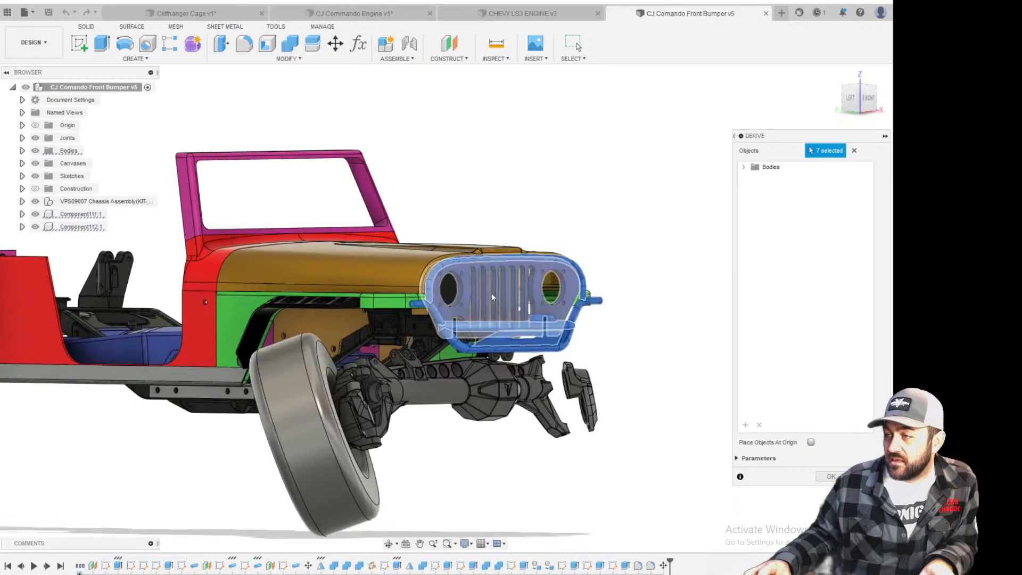
pyautogui.click(832, 476)
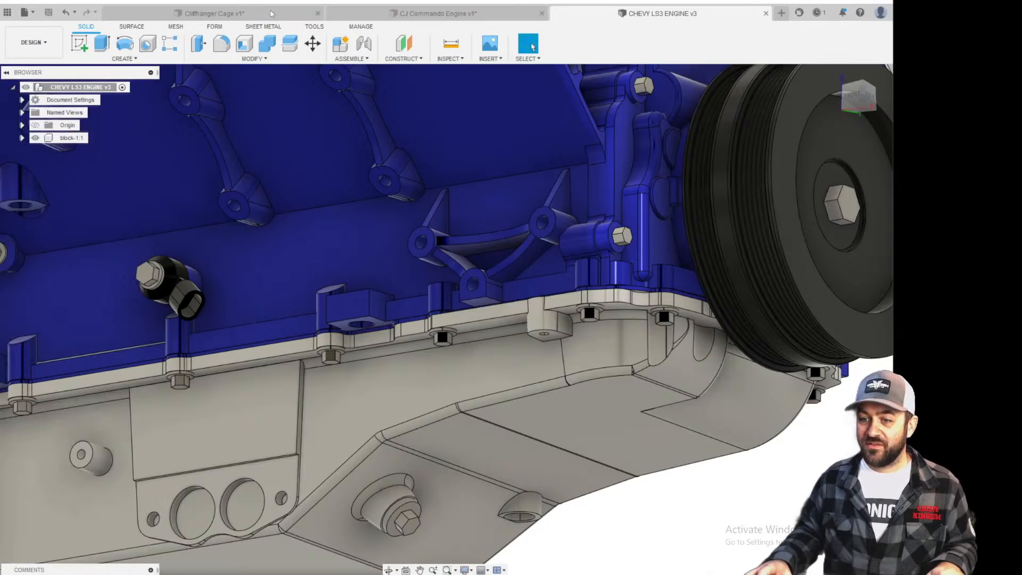
# Return to the CJ Commando Engine design and examine the derived bumper in front of the grill and radiator.
pyautogui.scroll(-5, 465, 303)
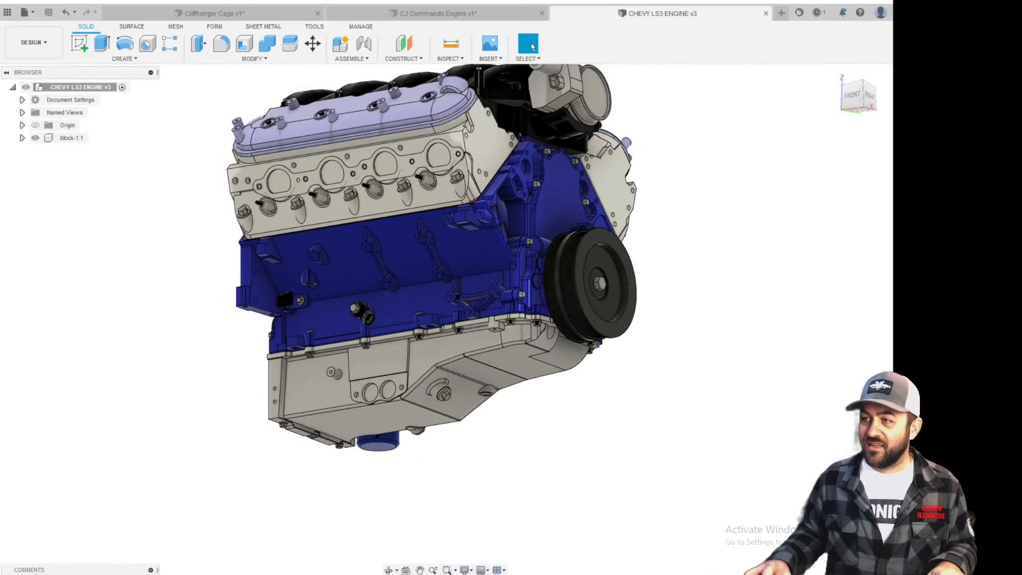
pyautogui.click(437, 13)
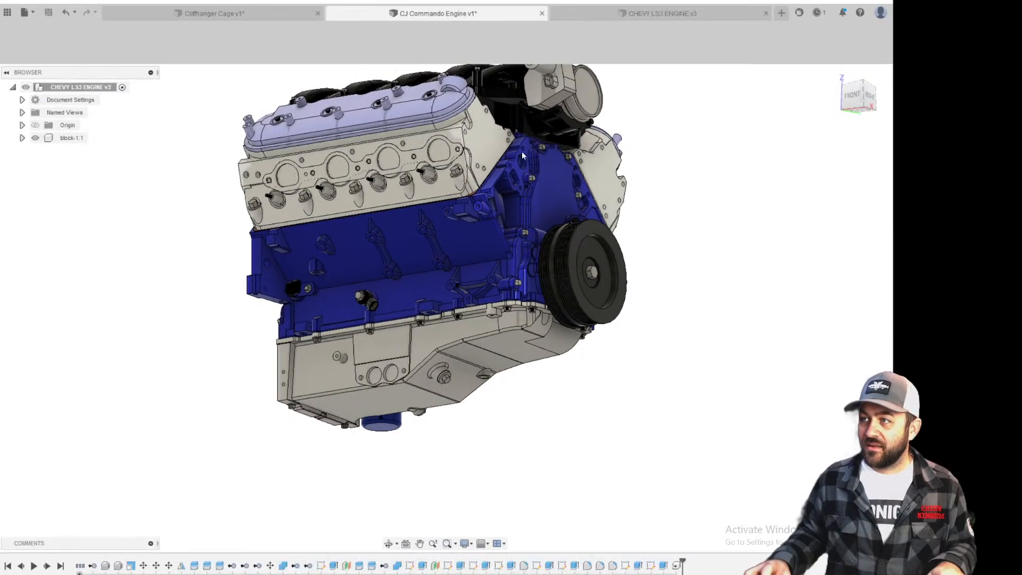
pyautogui.scroll(-2, 404, 399)
pyautogui.scroll(3, 410, 377)
pyautogui.keyDown('shift'); pyautogui.moveTo(412, 373); pyautogui.dragTo(550, 237, button='middle'); pyautogui.keyUp('shift')
pyautogui.scroll(4, 556, 217)
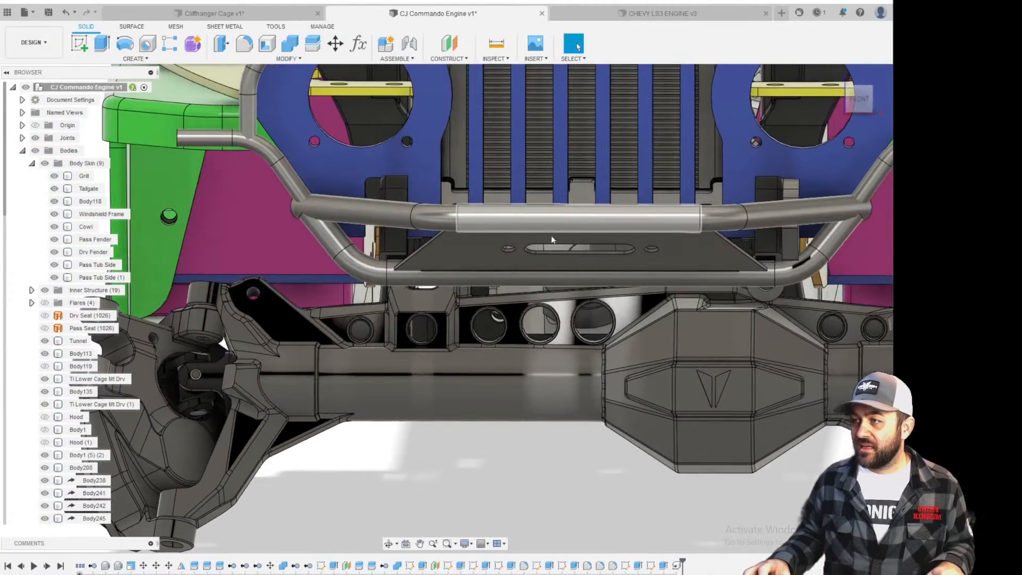
pyautogui.scroll(-2, 543, 233)
pyautogui.scroll(2, 531, 251)
# Examine the angle of the bumper's slotted plate from the side and its position below the grill from the front.
pyautogui.click(480, 232)
pyautogui.scroll(-3, 482, 234)
pyautogui.keyDown('shift'); pyautogui.moveTo(485, 238); pyautogui.dragTo(536, 234, button='middle'); pyautogui.keyUp('shift')
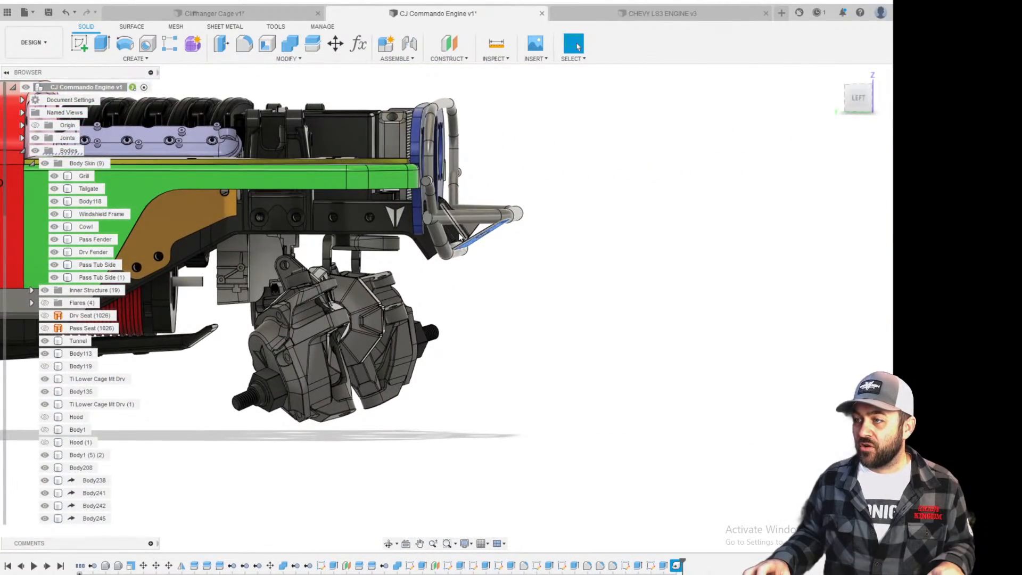
pyautogui.scroll(5, 462, 249)
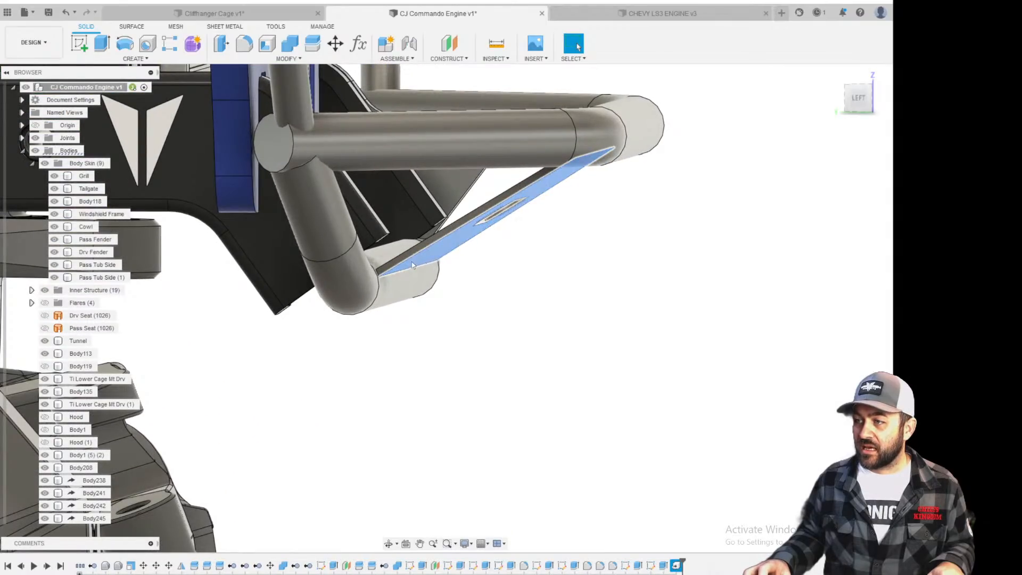
pyautogui.scroll(-4, 527, 204)
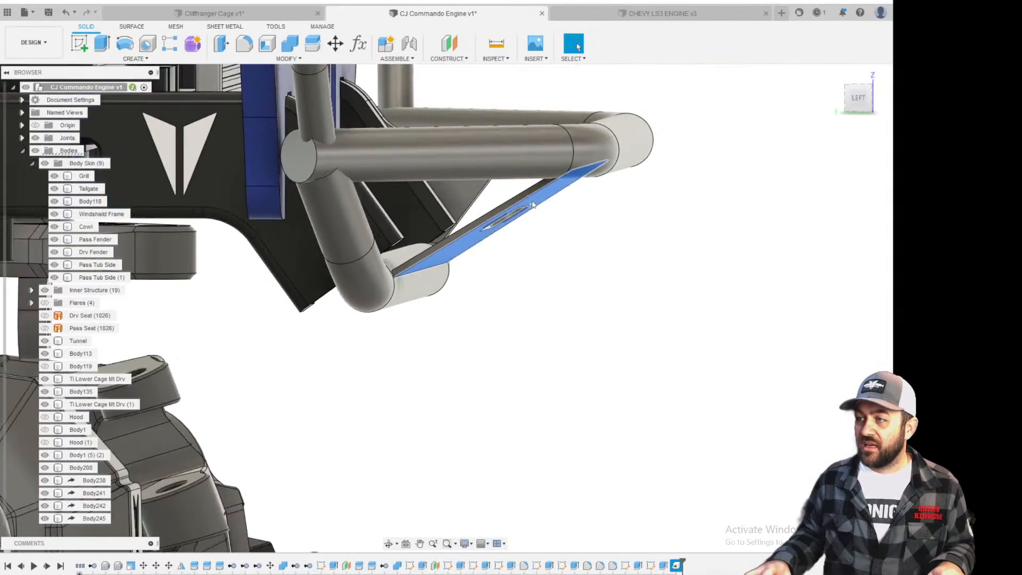
pyautogui.keyDown('shift'); pyautogui.moveTo(516, 220); pyautogui.dragTo(465, 213, button='middle'); pyautogui.keyUp('shift')
pyautogui.scroll(-4, 550, 231)
pyautogui.keyDown('shift'); pyautogui.moveTo(567, 226); pyautogui.dragTo(519, 252, button='middle'); pyautogui.keyUp('shift')
pyautogui.scroll(4, 511, 246)
pyautogui.scroll(-4, 481, 218)
pyautogui.keyDown('shift'); pyautogui.moveTo(482, 211); pyautogui.dragTo(531, 230, button='middle'); pyautogui.keyUp('shift')
pyautogui.click(388, 205)
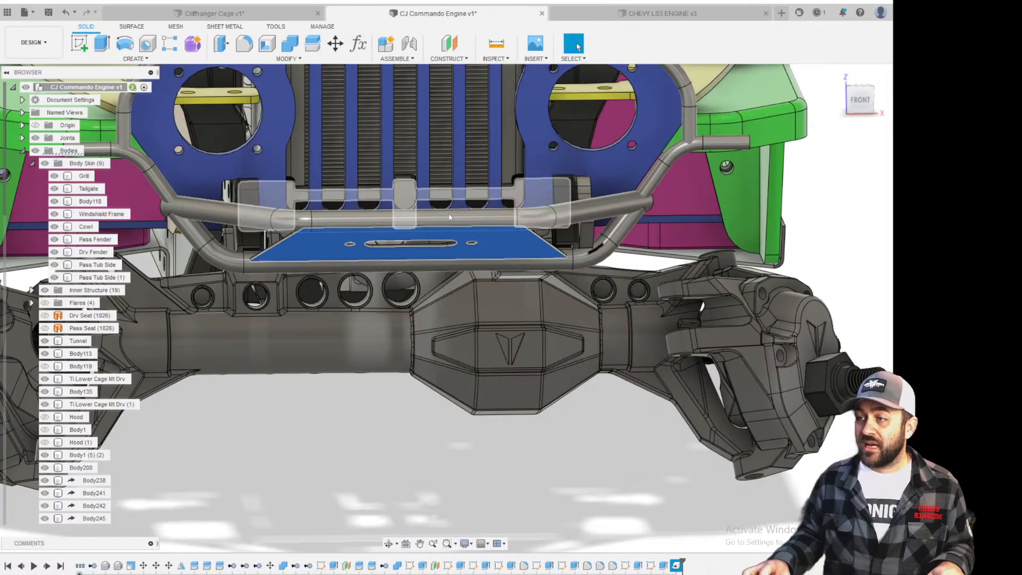
# Examine how the bumper and grill hoop sit on the vehicle's front end as a whole.
pyautogui.scroll(-4, 448, 220)
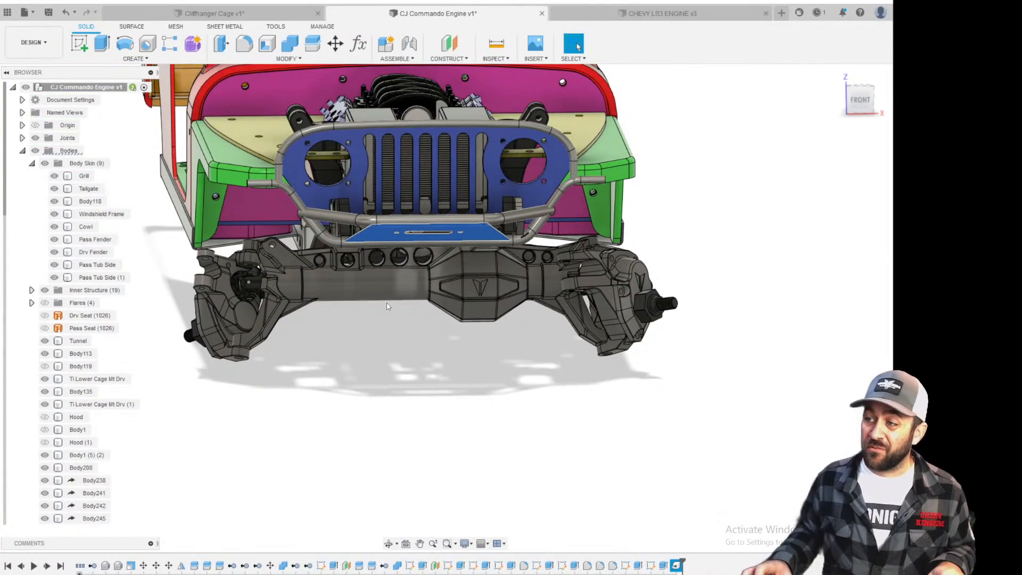
pyautogui.scroll(-3, 388, 307)
pyautogui.scroll(3, 491, 206)
pyautogui.click(491, 206)
pyautogui.scroll(4, 418, 339)
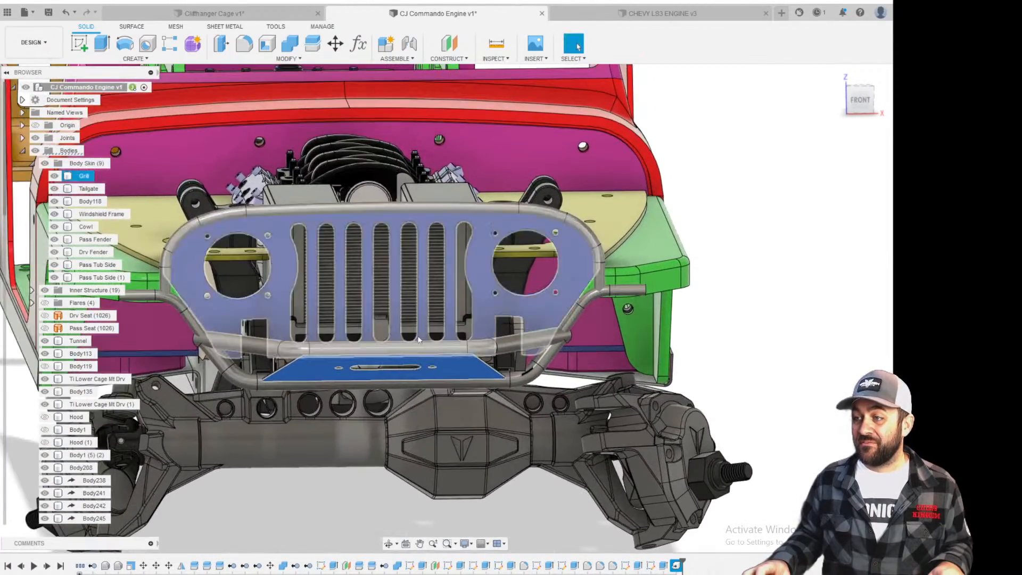
pyautogui.scroll(-4, 418, 340)
pyautogui.press('Escape')
pyautogui.scroll(-3, 406, 325)
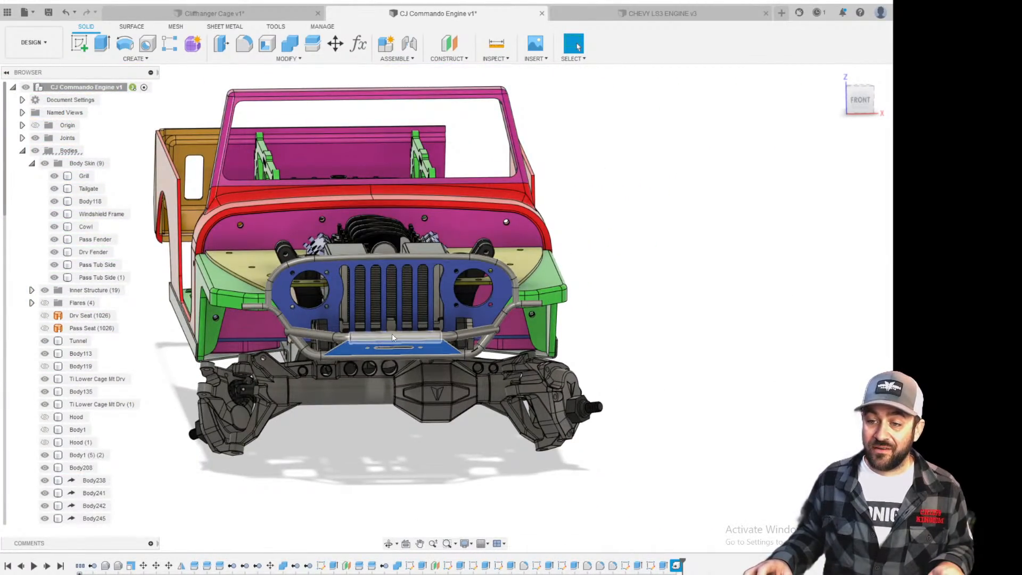
# Examine the bumper tubes, slotted plate and grill hoop from a three-quarter angle.
pyautogui.scroll(5, 373, 319)
pyautogui.moveTo(362, 368); pyautogui.dragTo(533, 381, button='middle')
pyautogui.scroll(4, 497, 357)
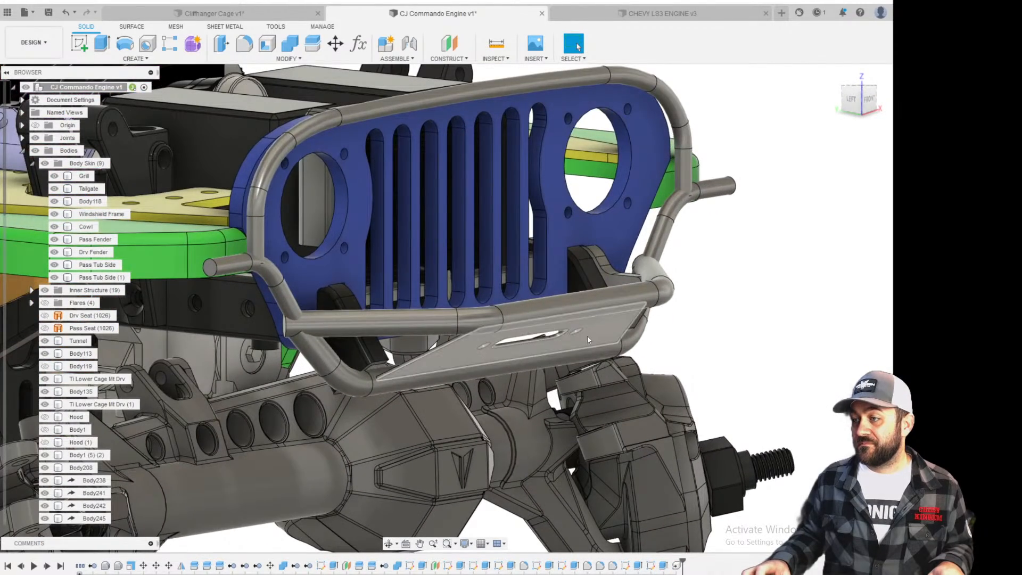
pyautogui.scroll(-4, 583, 309)
pyautogui.keyDown('shift'); pyautogui.moveTo(575, 290); pyautogui.dragTo(474, 272, button='middle'); pyautogui.keyUp('shift')
pyautogui.keyDown('shift'); pyautogui.moveTo(524, 306); pyautogui.dragTo(479, 297, button='middle'); pyautogui.keyUp('shift')
# Check the radiator's lower edge against the upper bumper tube from the front and its spacing to the bumper from above.
pyautogui.scroll(4, 487, 291)
pyautogui.scroll(3, 509, 314)
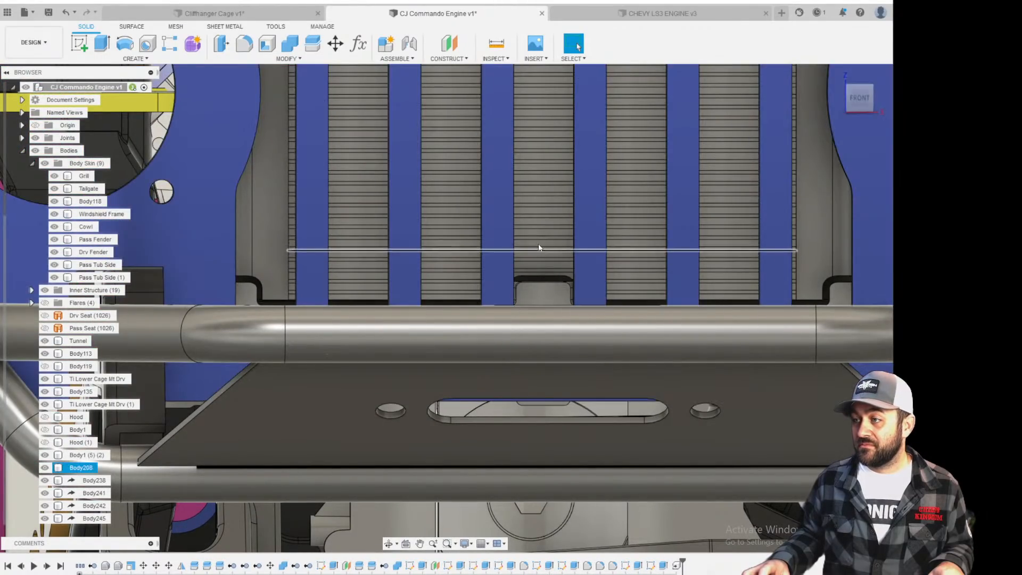
pyautogui.scroll(-6, 510, 244)
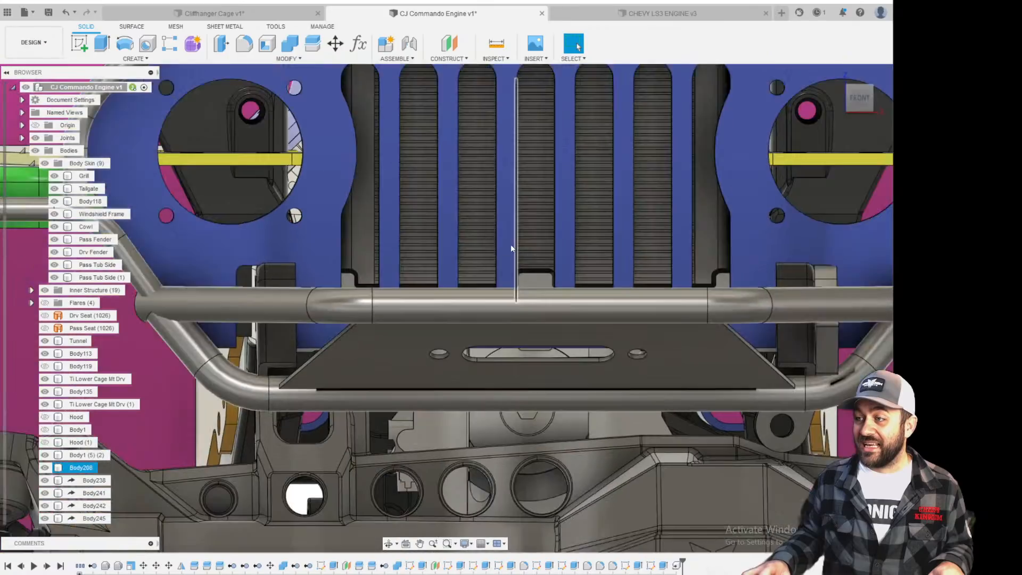
pyautogui.scroll(2, 510, 245)
pyautogui.click(492, 271)
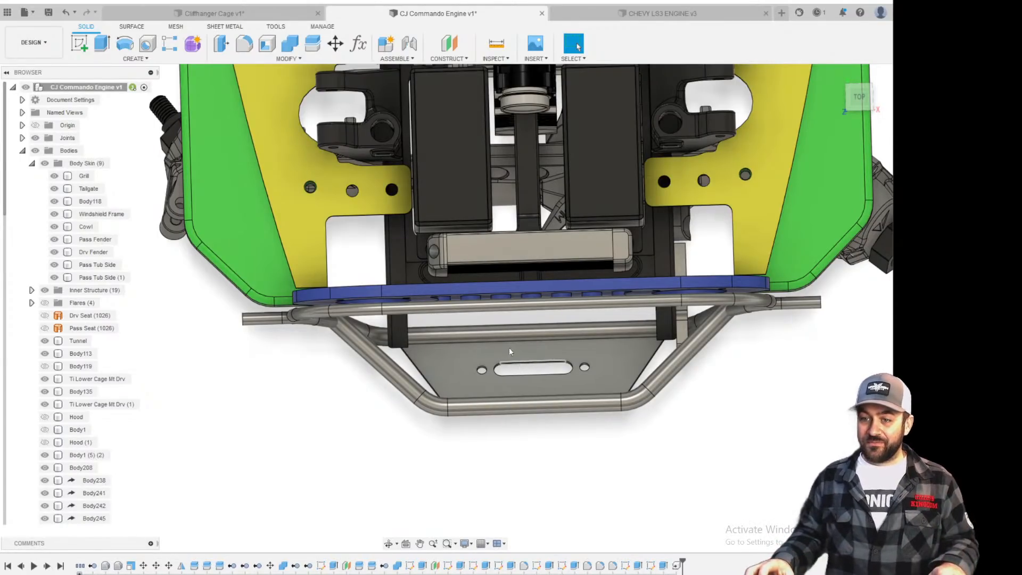
pyautogui.scroll(-3, 517, 265)
pyautogui.keyDown('shift'); pyautogui.moveTo(526, 360); pyautogui.dragTo(560, 328, button='middle'); pyautogui.keyUp('shift')
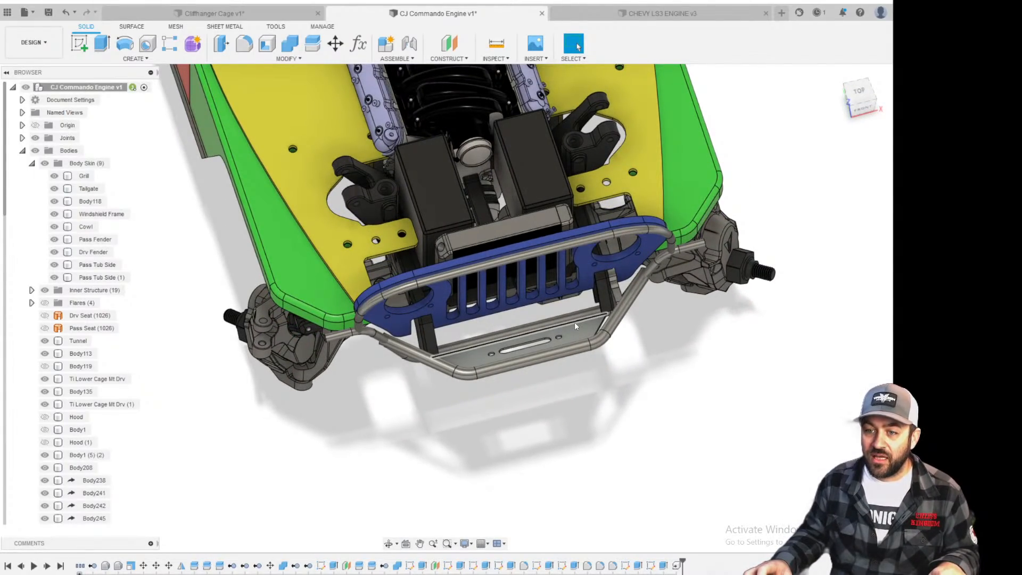
# Examine the complete front end with engine, radiator, grill and bumper from above, at an angle and from low in front.
pyautogui.scroll(-3, 582, 351)
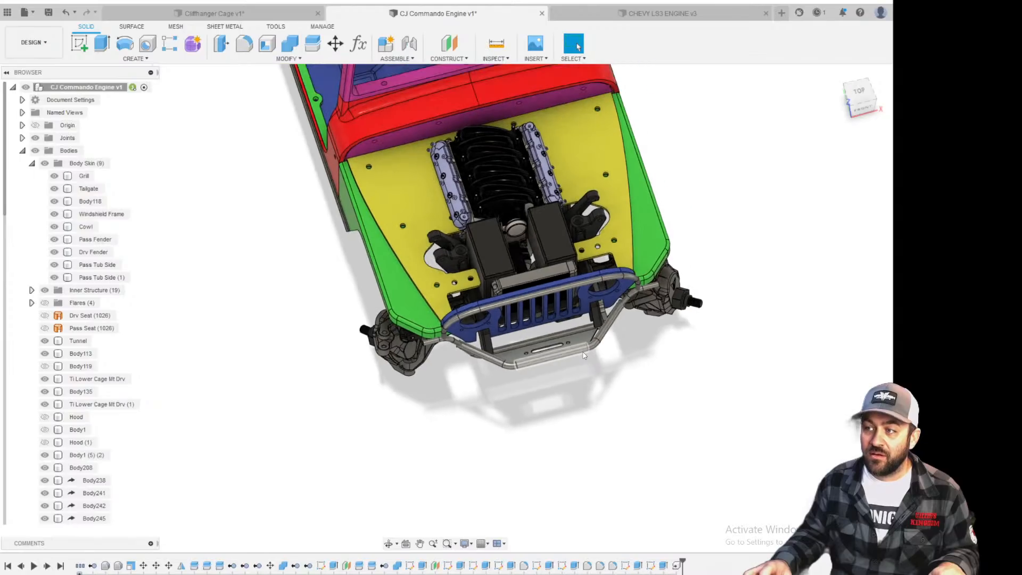
pyautogui.keyDown('shift'); pyautogui.moveTo(616, 362); pyautogui.dragTo(625, 335, button='middle'); pyautogui.keyUp('shift')
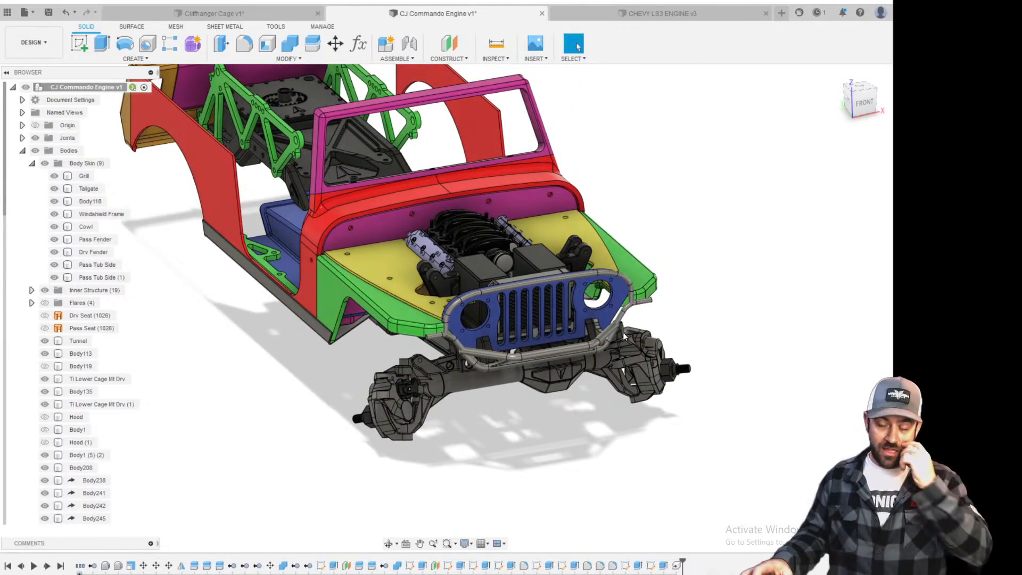
pyautogui.scroll(4, 584, 338)
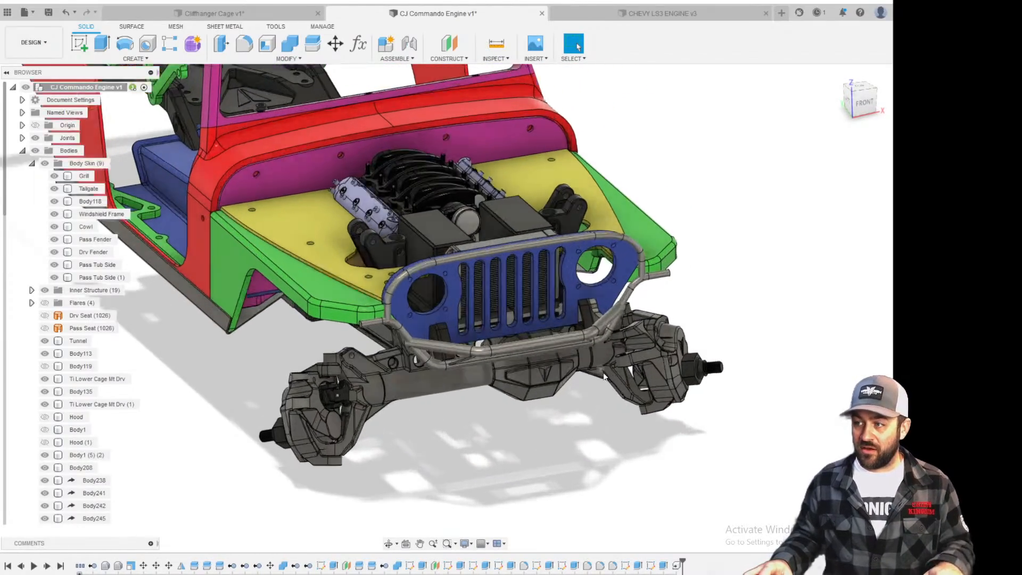
pyautogui.scroll(-3, 445, 343)
pyautogui.keyDown('shift'); pyautogui.moveTo(465, 320); pyautogui.dragTo(474, 303, button='middle'); pyautogui.keyUp('shift')
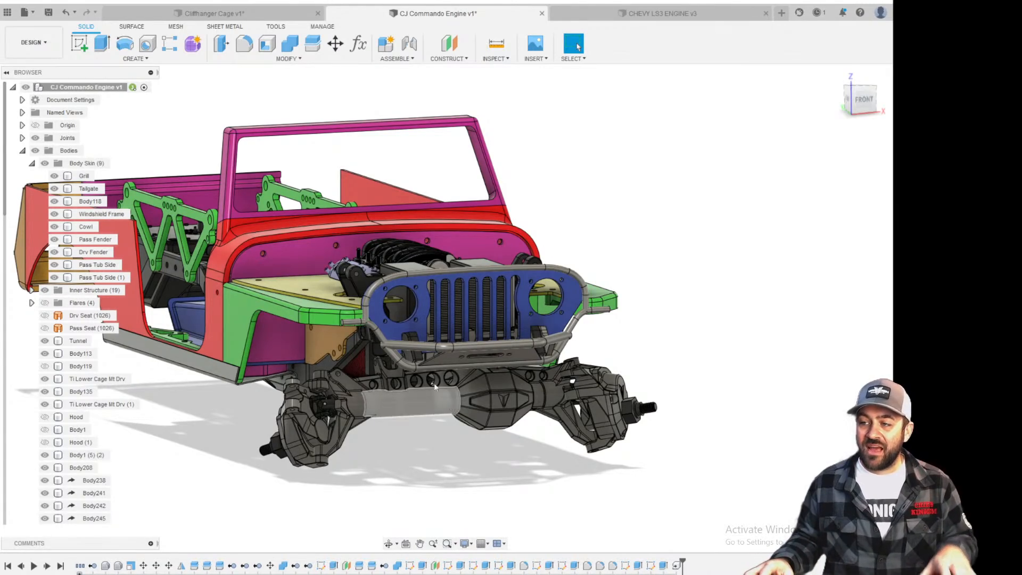
pyautogui.scroll(5, 286, 376)
pyautogui.keyDown('shift'); pyautogui.moveTo(283, 406); pyautogui.dragTo(258, 376, button='middle'); pyautogui.keyUp('shift')
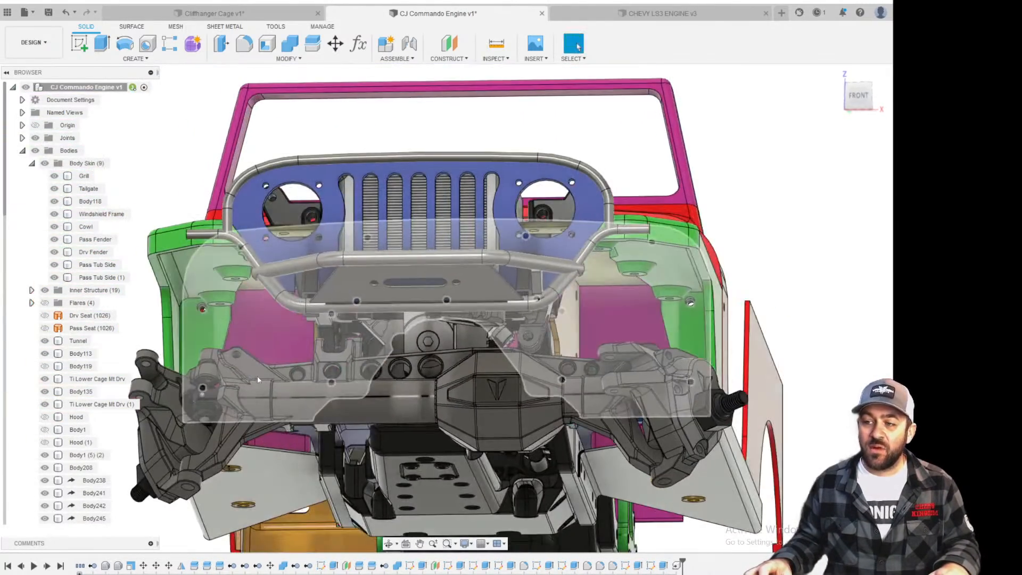
# Examine the engine bay from above and the grill, bumper and fender from a front three-quarter angle.
pyautogui.scroll(5, 234, 234)
pyautogui.keyDown('shift'); pyautogui.moveTo(235, 234); pyautogui.dragTo(314, 383, button='middle'); pyautogui.keyUp('shift')
pyautogui.scroll(-4, 314, 382)
pyautogui.keyDown('shift'); pyautogui.moveTo(528, 348); pyautogui.dragTo(462, 329, button='middle'); pyautogui.keyUp('shift')
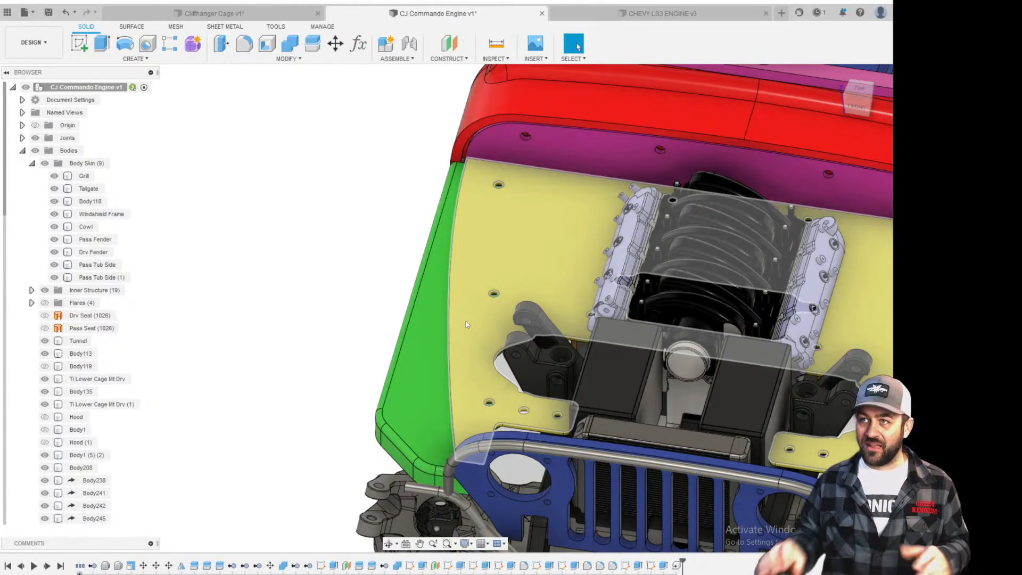
pyautogui.scroll(-3, 468, 326)
pyautogui.scroll(3, 634, 210)
pyautogui.moveTo(563, 336); pyautogui.dragTo(570, 234, button='middle')
pyautogui.keyDown('shift'); pyautogui.moveTo(408, 446); pyautogui.dragTo(580, 371, button='middle'); pyautogui.keyUp('shift')
pyautogui.scroll(3, 574, 389)
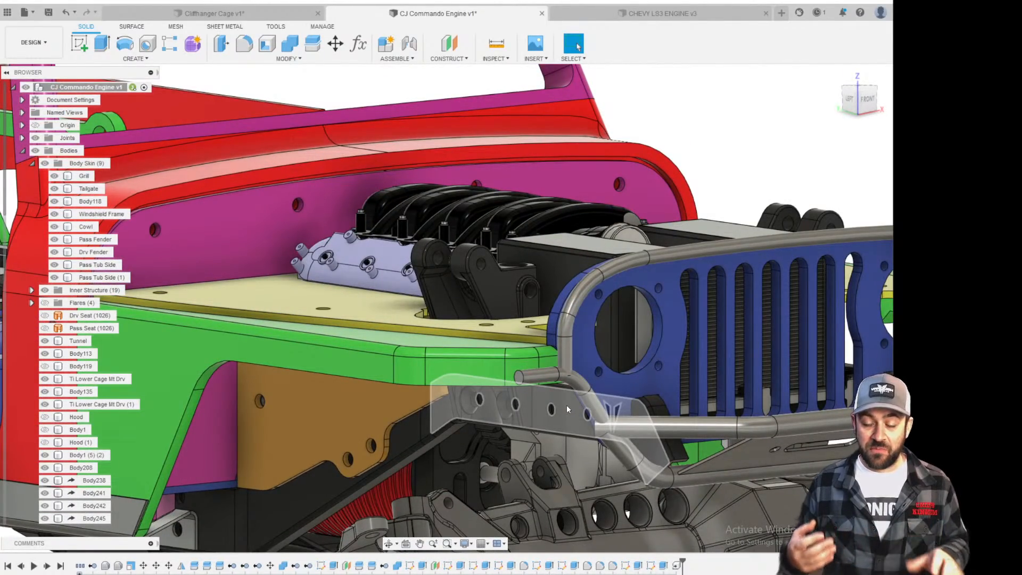
# Examine the overall vehicle front with body, bumper and axle from the front and from a three-quarter angle.
pyautogui.scroll(-5, 539, 294)
pyautogui.scroll(3, 551, 315)
pyautogui.scroll(-4, 551, 315)
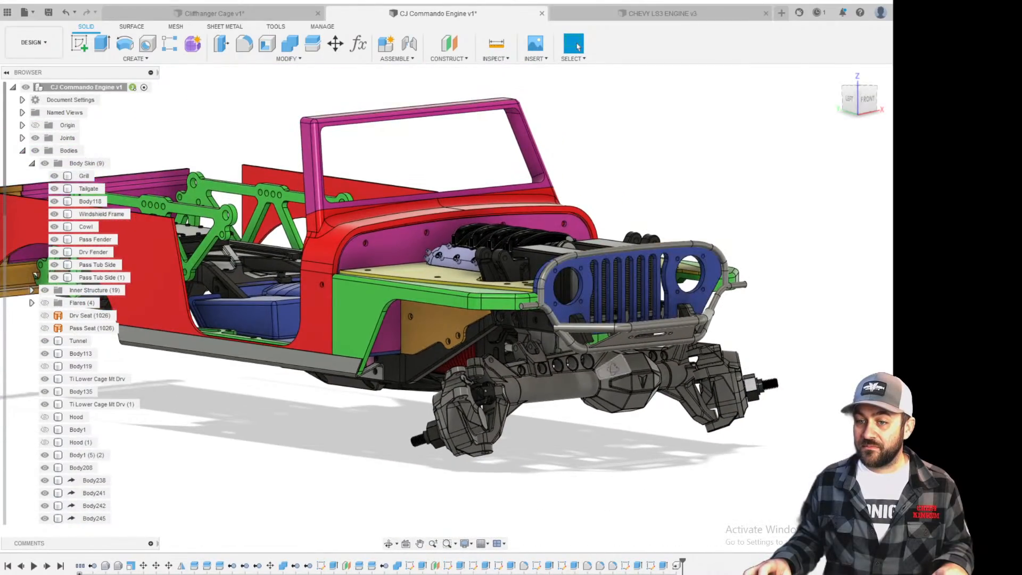
pyautogui.keyDown('shift'); pyautogui.moveTo(613, 367); pyautogui.dragTo(571, 362, button='middle'); pyautogui.keyUp('shift')
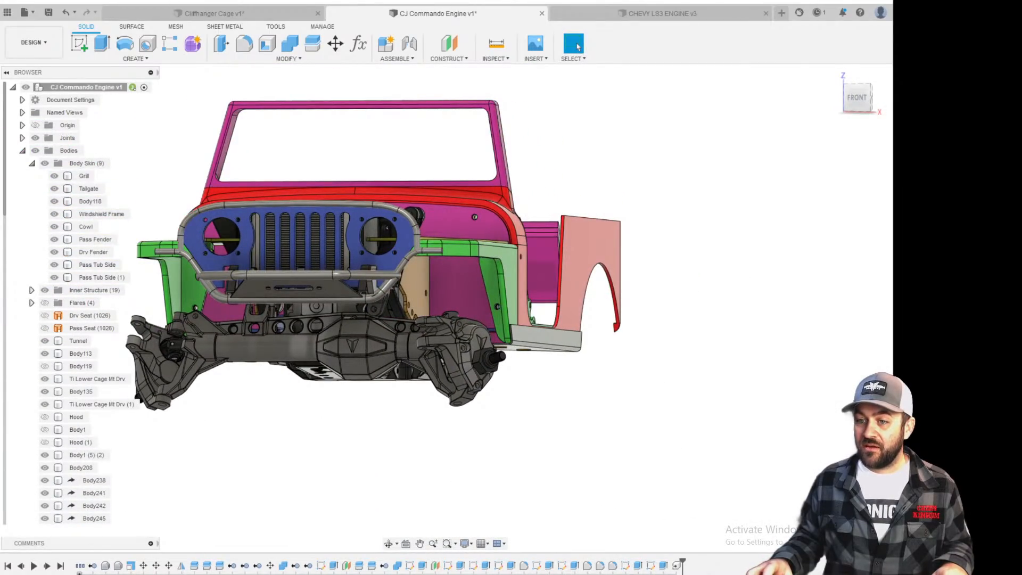
pyautogui.scroll(2, 296, 337)
pyautogui.keyDown('shift'); pyautogui.moveTo(322, 400); pyautogui.dragTo(566, 408, button='middle'); pyautogui.keyUp('shift')
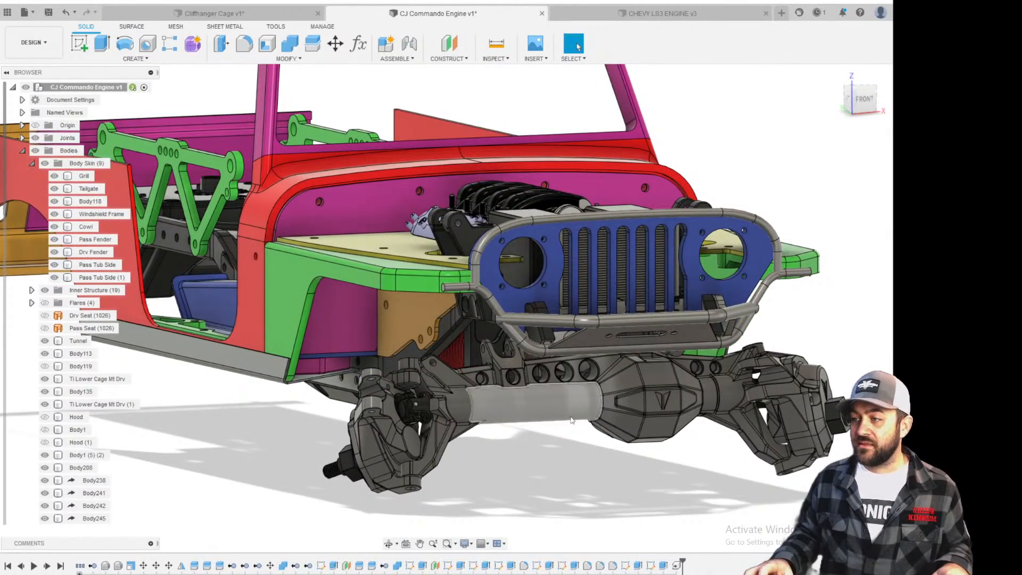
pyautogui.scroll(-2, 571, 421)
pyautogui.scroll(3, 606, 278)
# Check the radiator's spacing to the grill and to the two black boxes behind it from above the vehicle's side.
pyautogui.keyDown('shift'); pyautogui.moveTo(665, 285); pyautogui.dragTo(564, 342, button='middle'); pyautogui.keyUp('shift')
pyautogui.scroll(2, 611, 313)
pyautogui.scroll(1, 611, 314)
pyautogui.scroll(3, 652, 264)
pyautogui.moveTo(659, 236); pyautogui.dragTo(711, 255, button='middle')
pyautogui.scroll(-3, 629, 261)
pyautogui.scroll(-3, 629, 251)
pyautogui.keyDown('shift'); pyautogui.moveTo(630, 251); pyautogui.dragTo(703, 382, button='middle'); pyautogui.keyUp('shift')
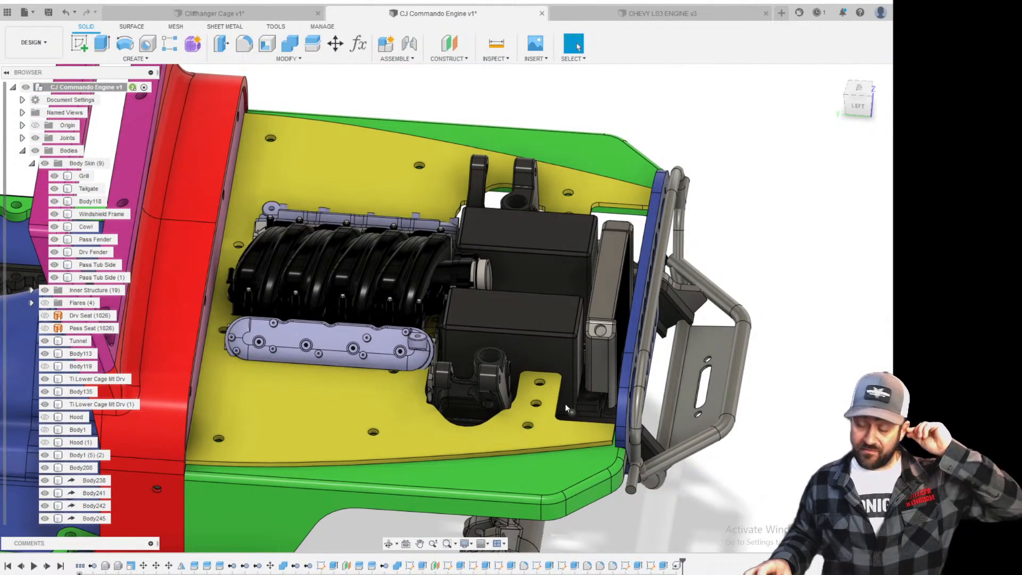
pyautogui.scroll(3, 591, 320)
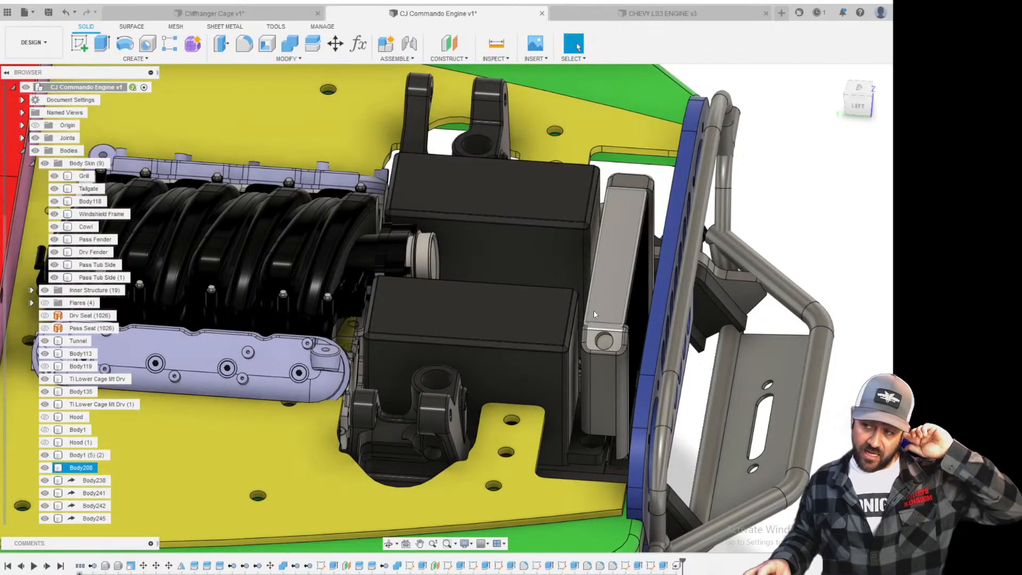
pyautogui.scroll(-3, 594, 314)
pyautogui.scroll(3, 505, 267)
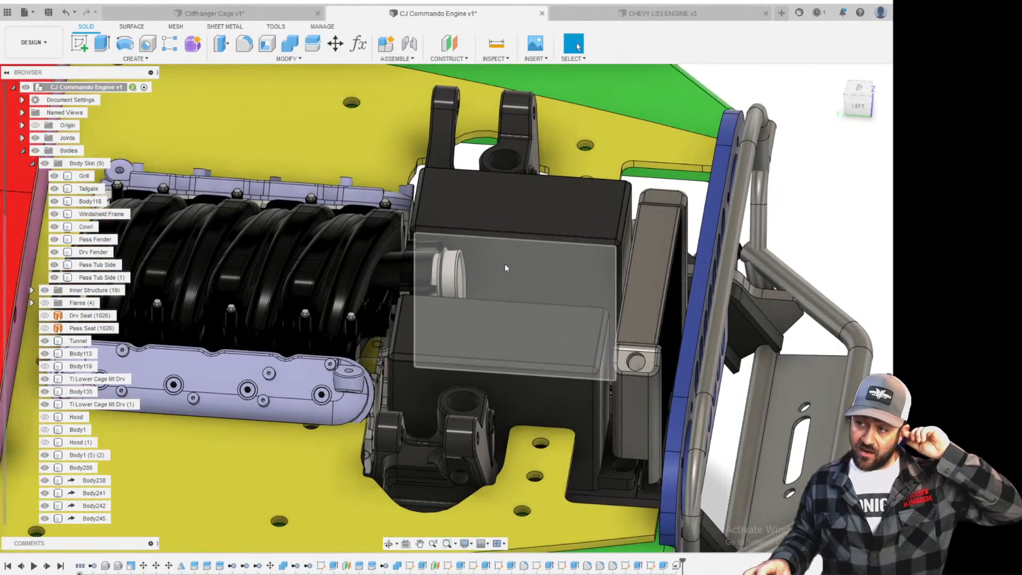
# Examine how the two black boxes, shock towers and engine are laid out behind the radiator from above the front.
pyautogui.keyDown('shift'); pyautogui.moveTo(482, 255); pyautogui.dragTo(640, 251, button='middle'); pyautogui.keyUp('shift')
pyautogui.click(369, 303)
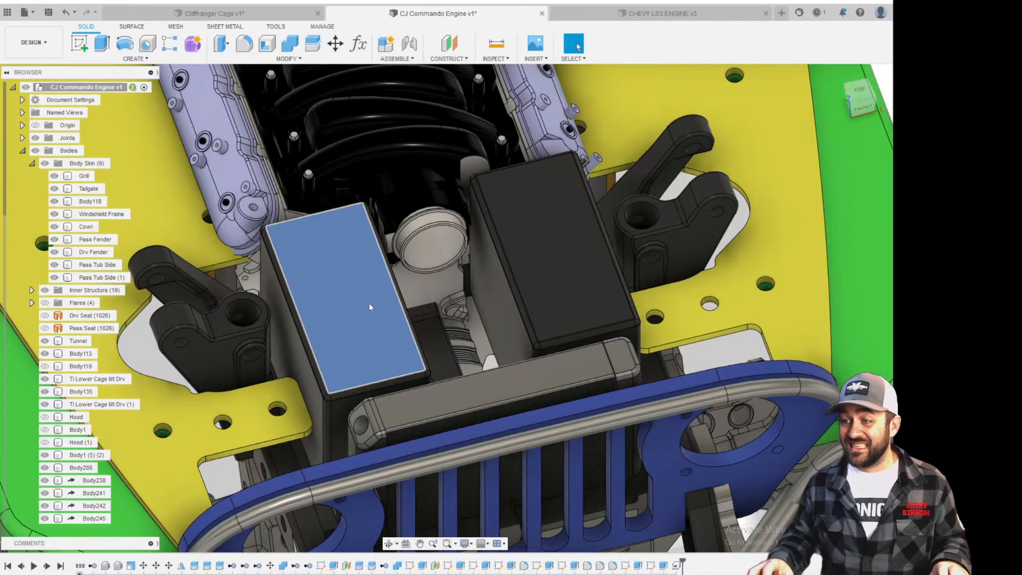
pyautogui.scroll(-6, 369, 302)
pyautogui.scroll(4, 502, 335)
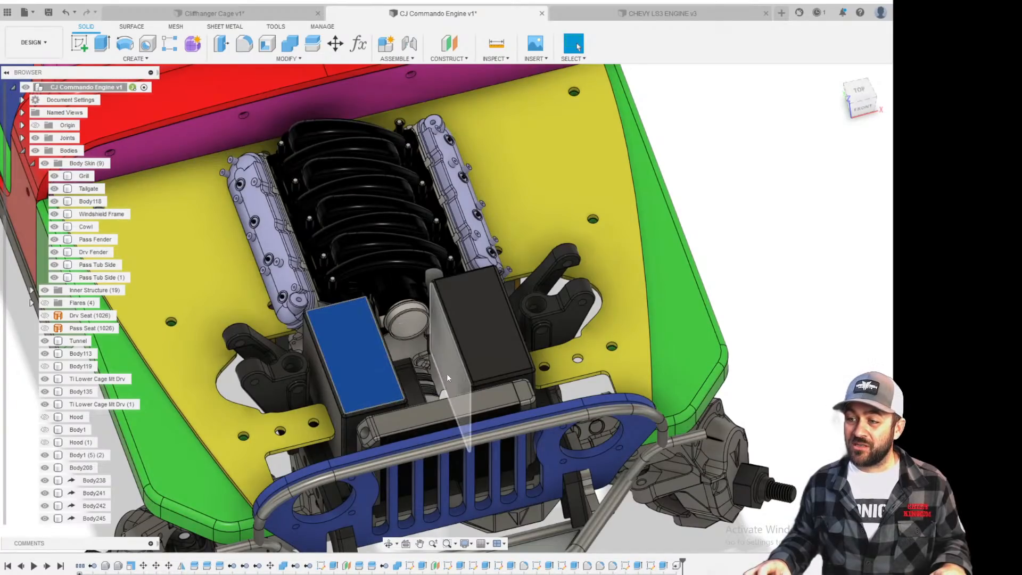
pyautogui.keyDown('shift'); pyautogui.moveTo(446, 373); pyautogui.dragTo(311, 318, button='middle'); pyautogui.keyUp('shift')
pyautogui.scroll(-3, 312, 318)
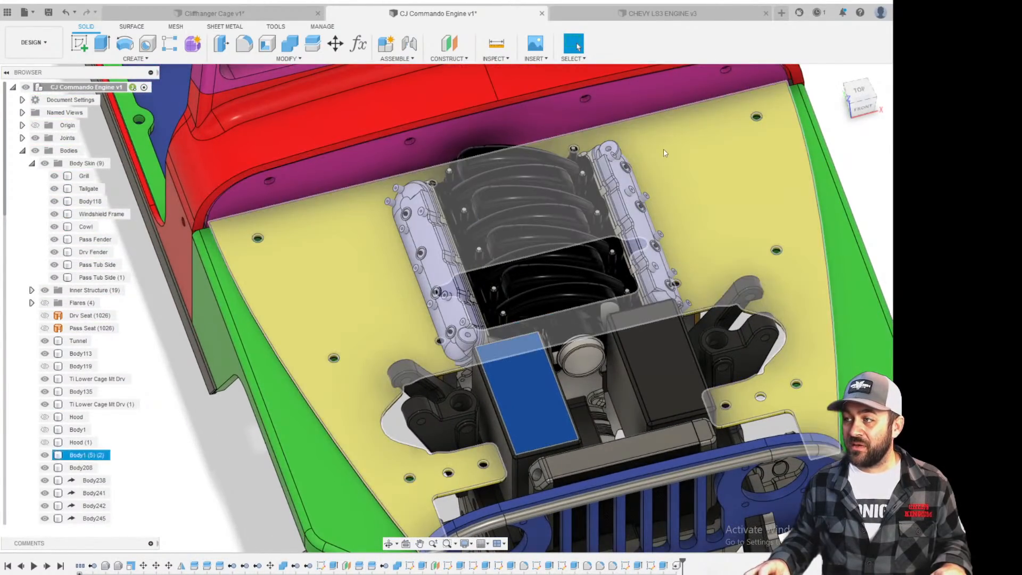
pyautogui.scroll(-2, 389, 284)
pyautogui.moveTo(538, 407); pyautogui.dragTo(479, 346, button='middle')
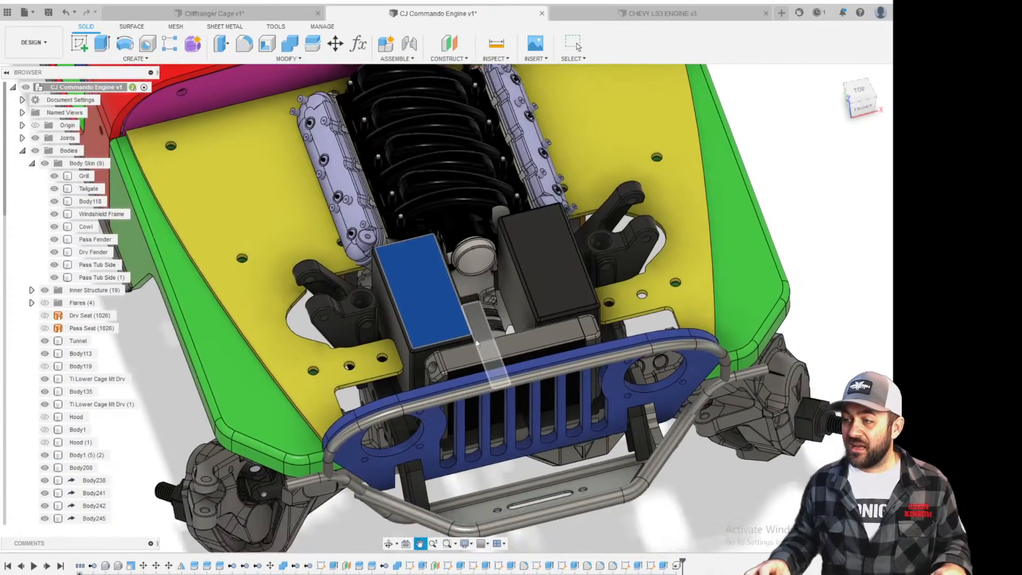
pyautogui.scroll(4, 476, 267)
pyautogui.keyDown('shift'); pyautogui.moveTo(475, 266); pyautogui.dragTo(452, 265, button='middle'); pyautogui.keyUp('shift')
pyautogui.press('Escape')
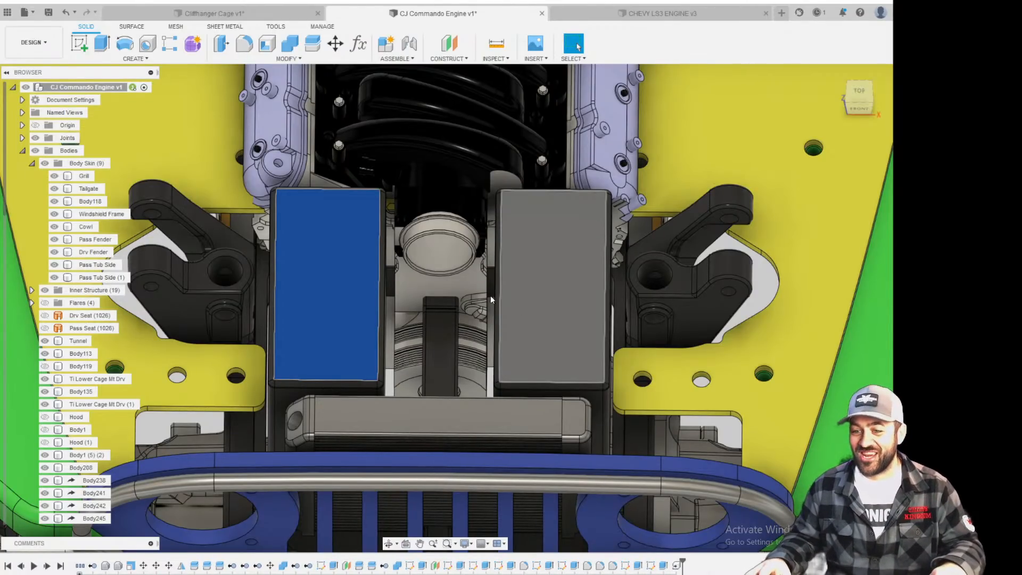
# Examine the open space between the two boxes around the intake's round inlet, close up and within the whole engine bay.
pyautogui.scroll(-5, 442, 356)
pyautogui.keyDown('shift'); pyautogui.moveTo(384, 375); pyautogui.dragTo(471, 293, button='middle'); pyautogui.keyUp('shift')
pyautogui.scroll(5, 424, 229)
pyautogui.scroll(-3, 503, 272)
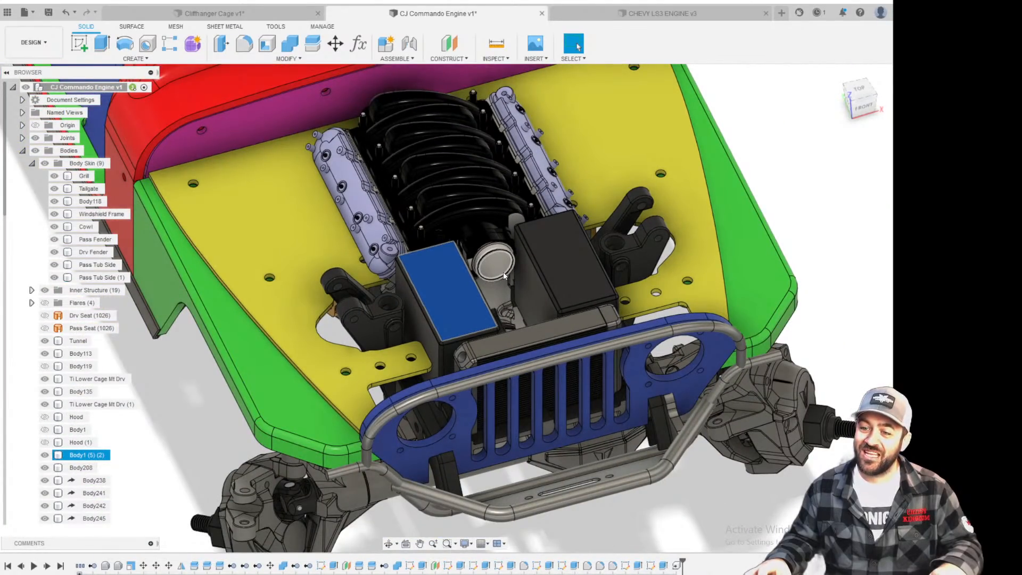
pyautogui.scroll(3, 507, 264)
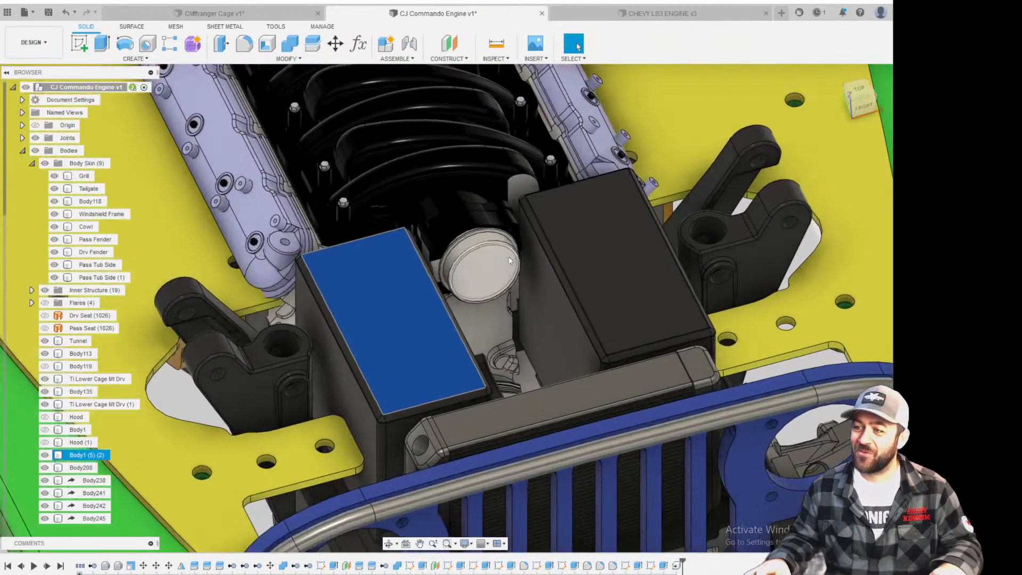
pyautogui.scroll(-4, 510, 261)
pyautogui.scroll(2, 497, 277)
pyautogui.scroll(-2, 497, 277)
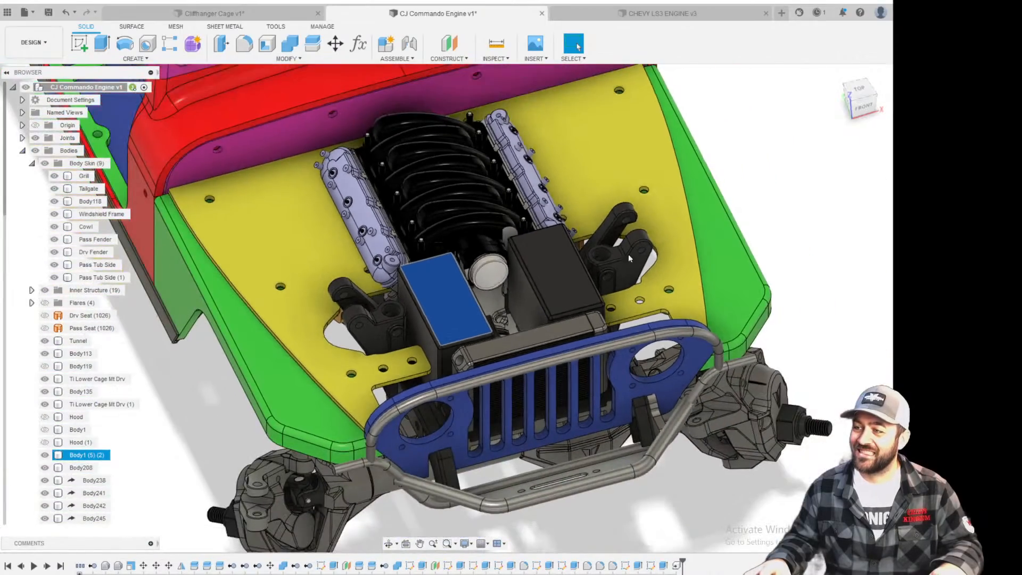
pyautogui.scroll(3, 604, 221)
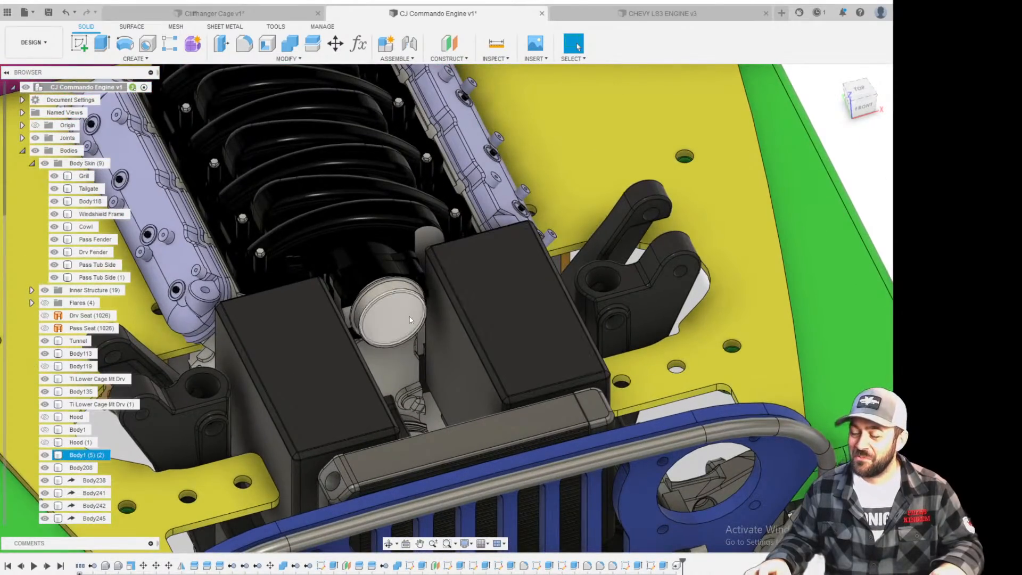
pyautogui.scroll(-2, 418, 310)
pyautogui.scroll(2, 418, 310)
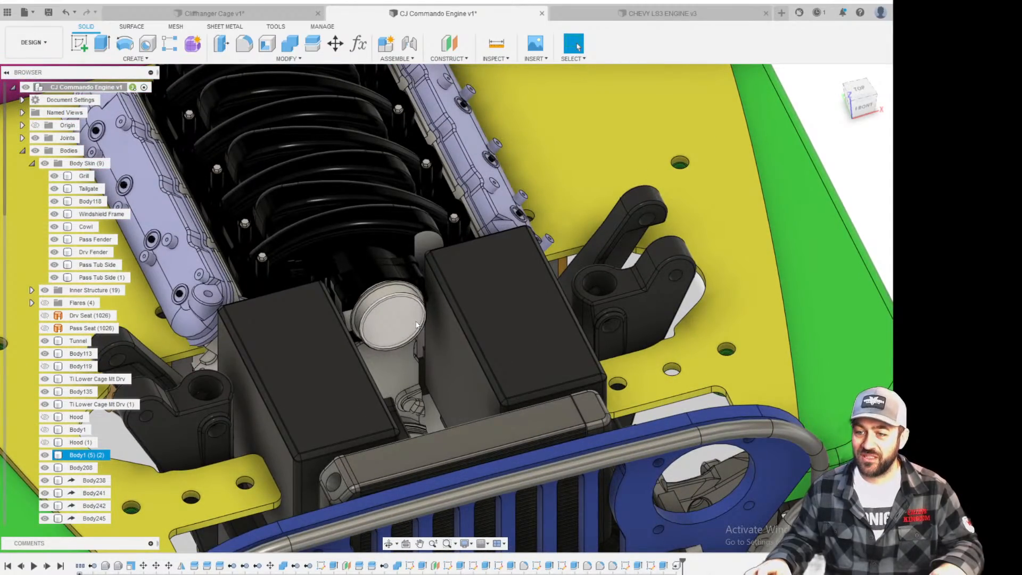
pyautogui.scroll(-3, 418, 323)
pyautogui.scroll(3, 438, 299)
# Compare the gaps between the intake inlet, the boxes and the radiator from both sides of the engine bay.
pyautogui.keyDown('shift'); pyautogui.moveTo(439, 300); pyautogui.dragTo(500, 302, button='middle'); pyautogui.keyUp('shift')
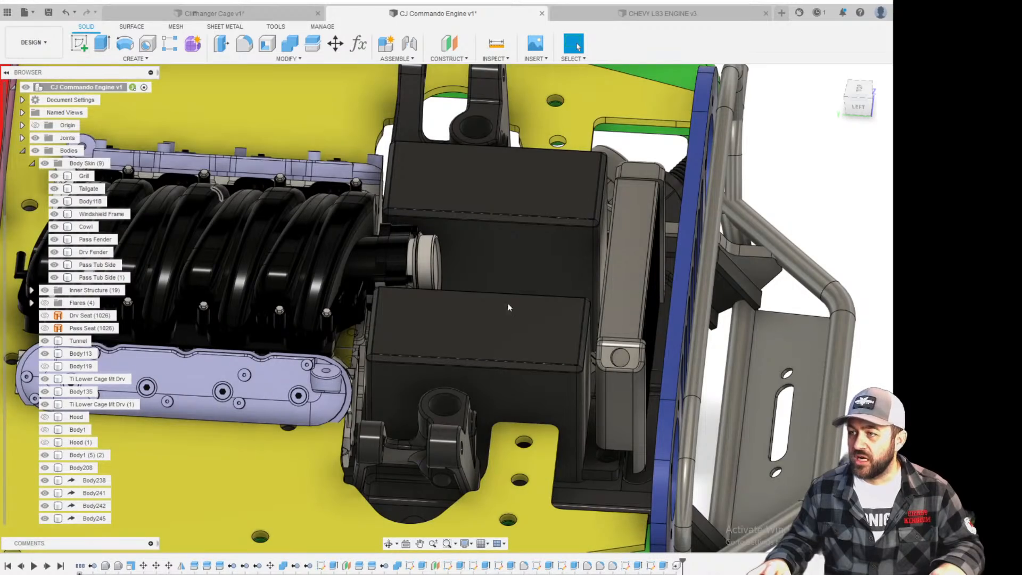
pyautogui.scroll(3, 448, 291)
pyautogui.keyDown('shift'); pyautogui.moveTo(471, 262); pyautogui.dragTo(612, 268, button='middle'); pyautogui.keyUp('shift')
pyautogui.keyDown('shift'); pyautogui.moveTo(306, 274); pyautogui.dragTo(326, 301, button='middle'); pyautogui.keyUp('shift')
pyautogui.moveTo(461, 219); pyautogui.dragTo(460, 278, button='middle')
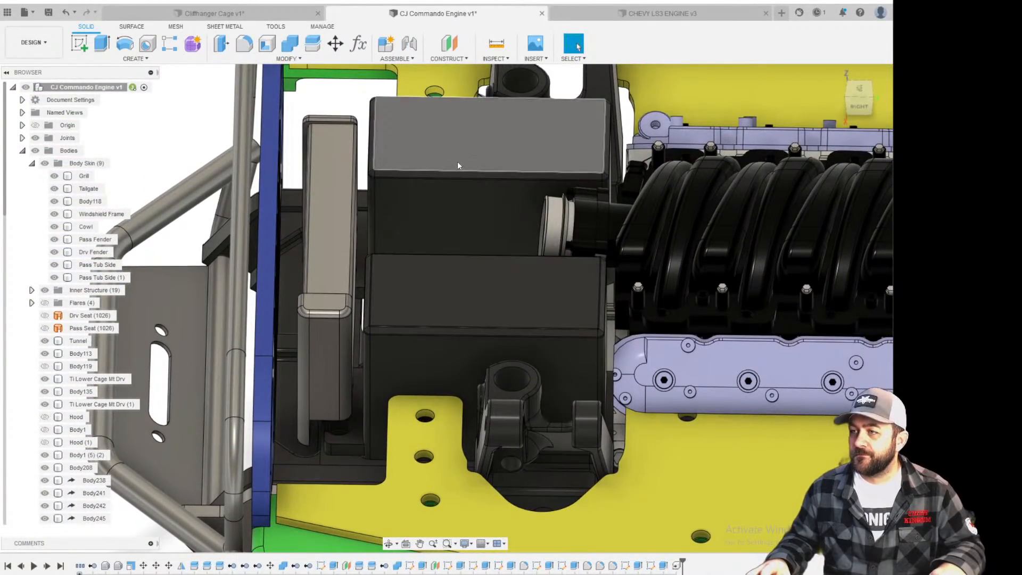
pyautogui.scroll(-3, 466, 282)
pyautogui.scroll(5, 466, 284)
pyautogui.scroll(-3, 467, 285)
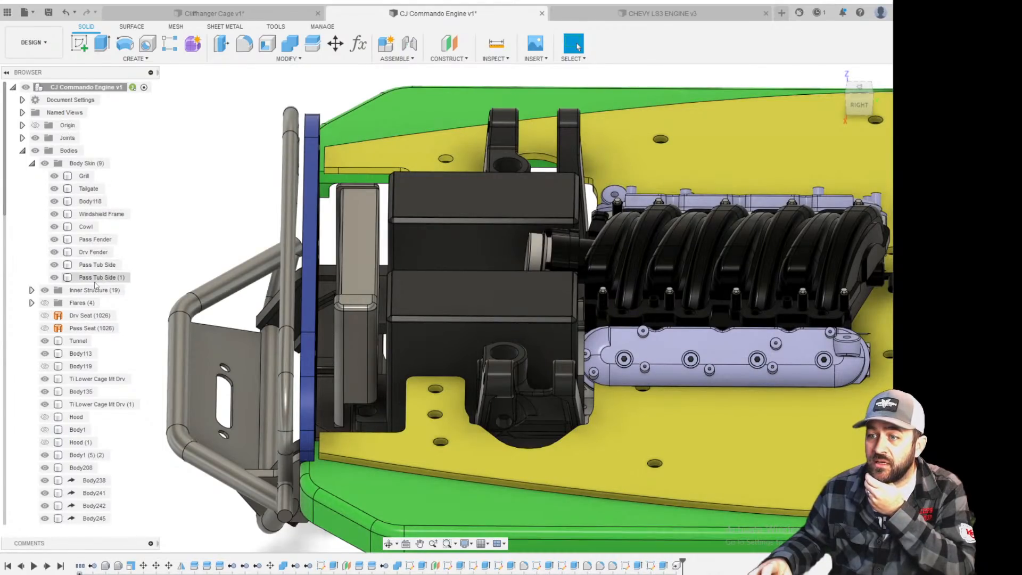
# Show the Hood body and check the clearance between its underside and the radiator's upper front corner.
pyautogui.click(45, 417)
pyautogui.scroll(-3, 277, 257)
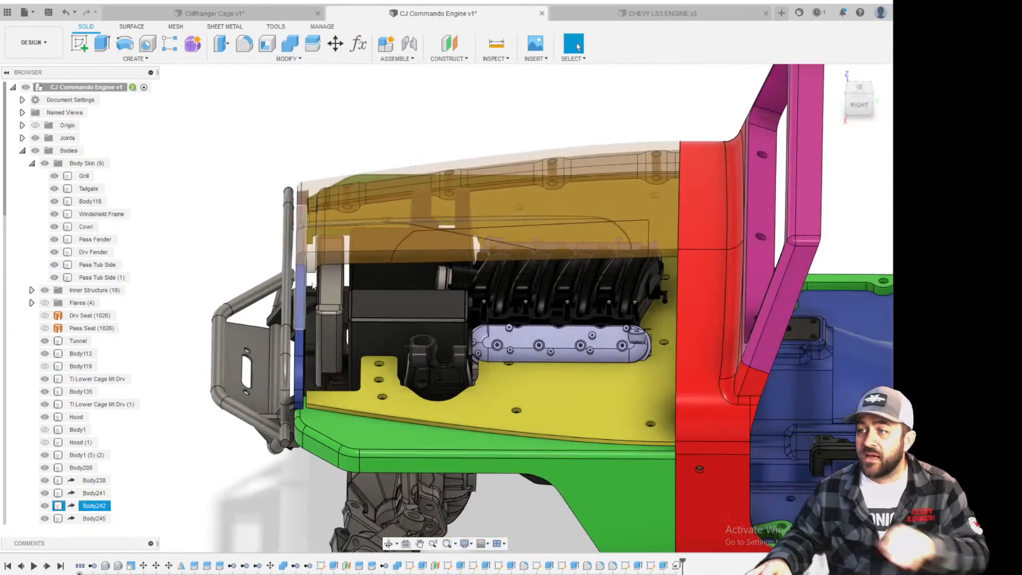
pyautogui.scroll(5, 276, 257)
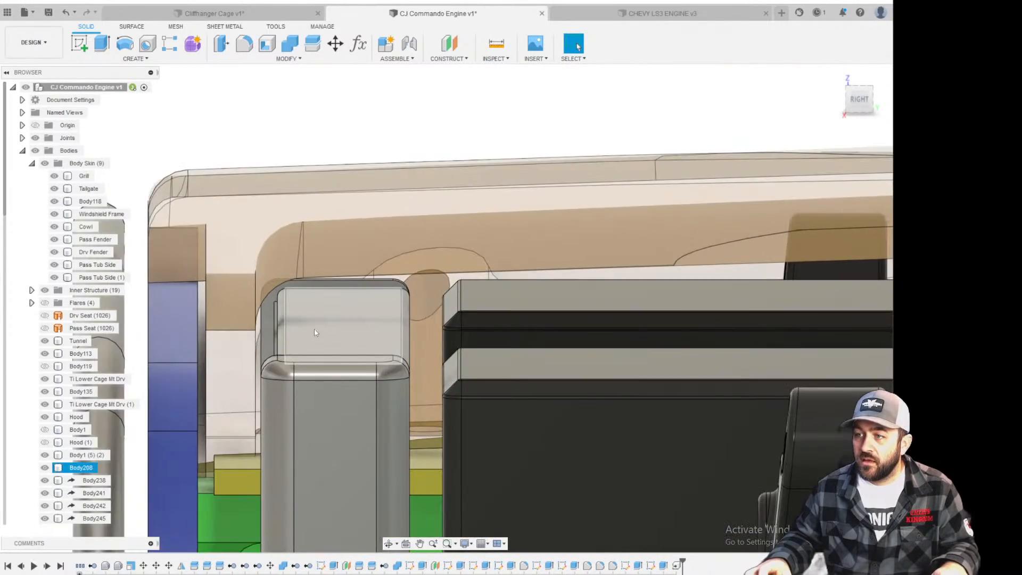
pyautogui.moveTo(315, 333)
pyautogui.keyDown('shift'); pyautogui.mouseDown(button='middle')
pyautogui.moveTo(312, 304)
pyautogui.moveTo(322, 315)
pyautogui.moveTo(313, 318)
pyautogui.mouseUp(button='middle'); pyautogui.keyUp('shift')
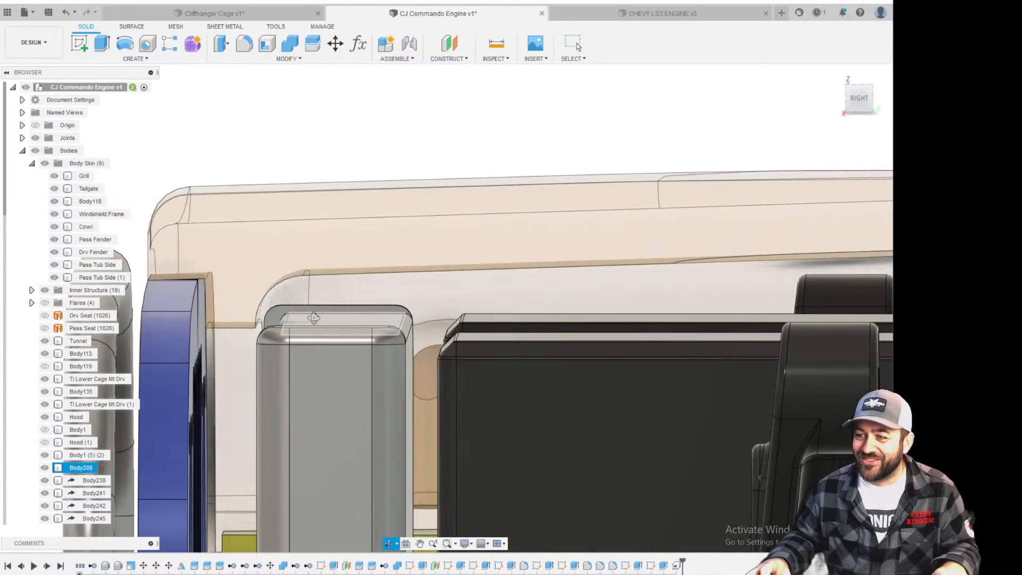
pyautogui.scroll(8, 256, 314)
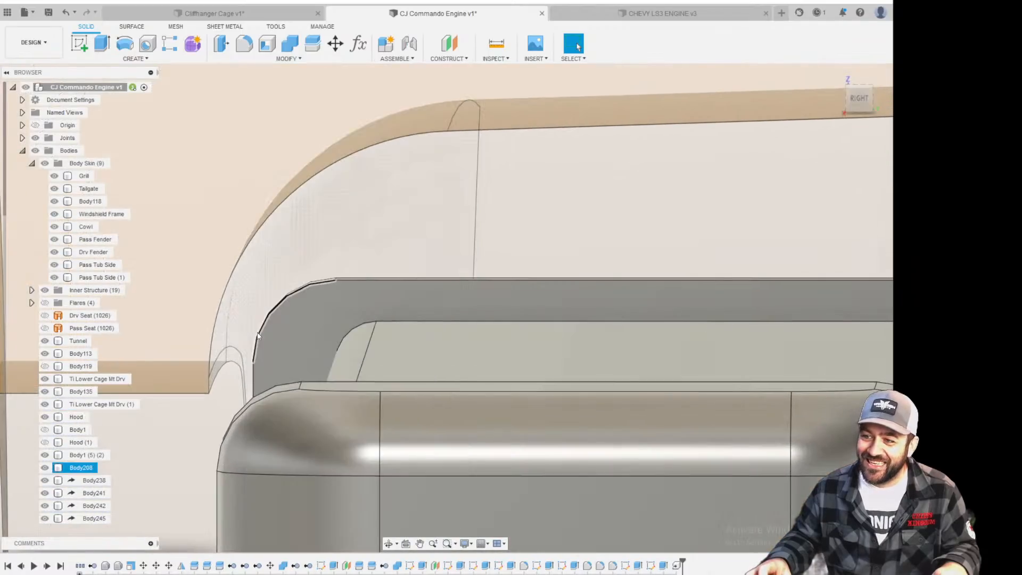
pyautogui.scroll(6, 264, 326)
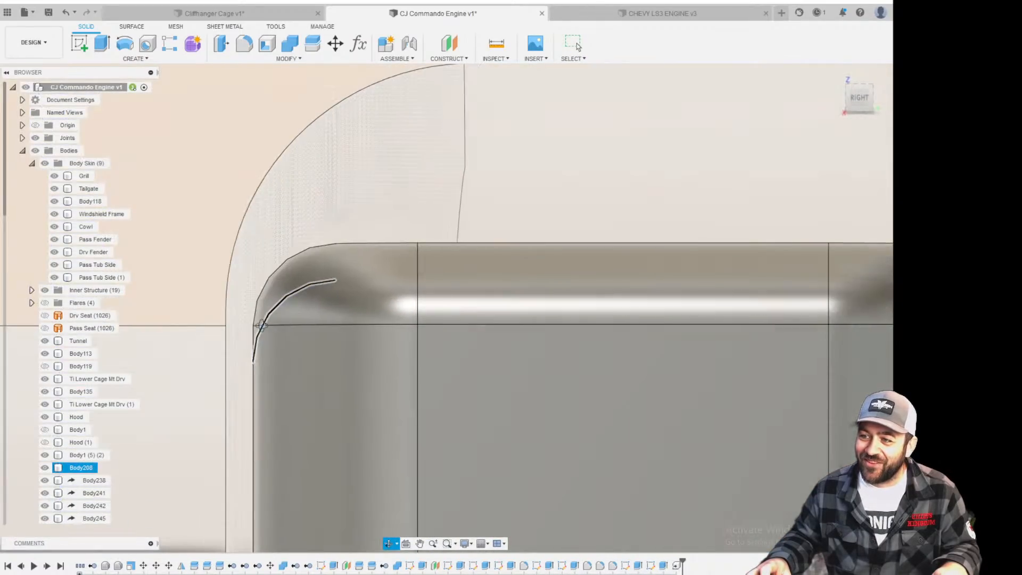
pyautogui.scroll(-10, 262, 326)
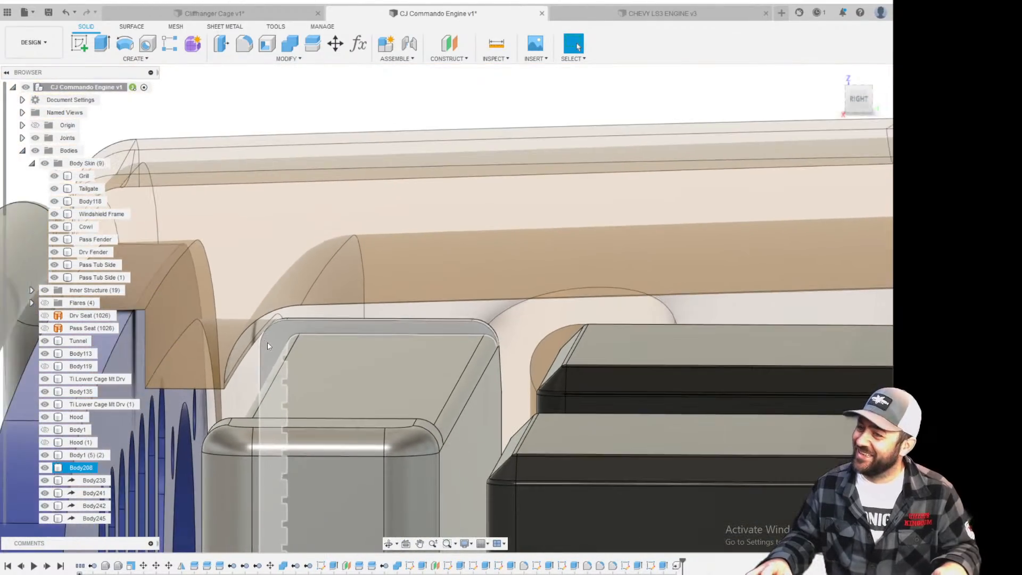
pyautogui.scroll(5, 267, 330)
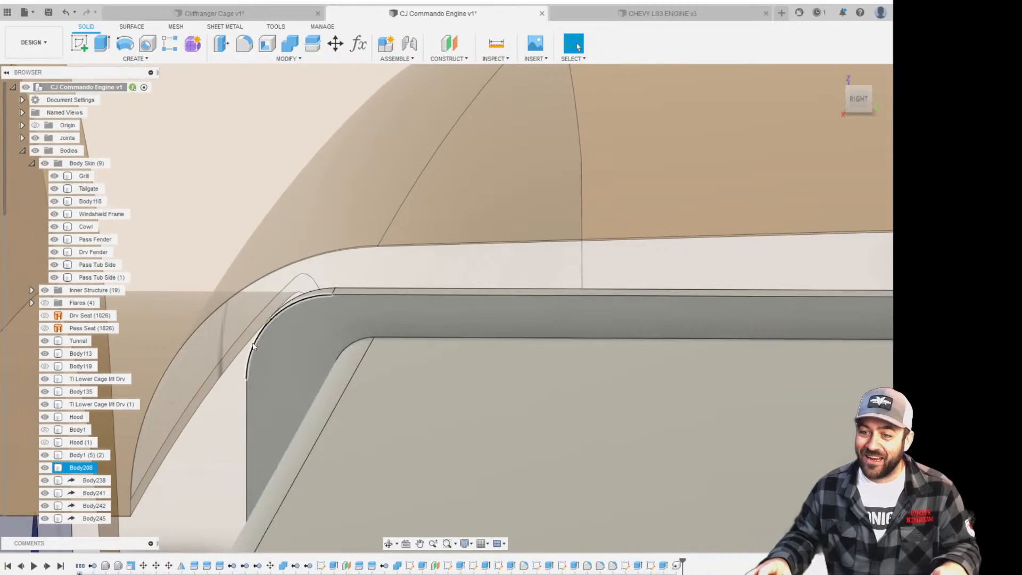
pyautogui.scroll(-8, 264, 340)
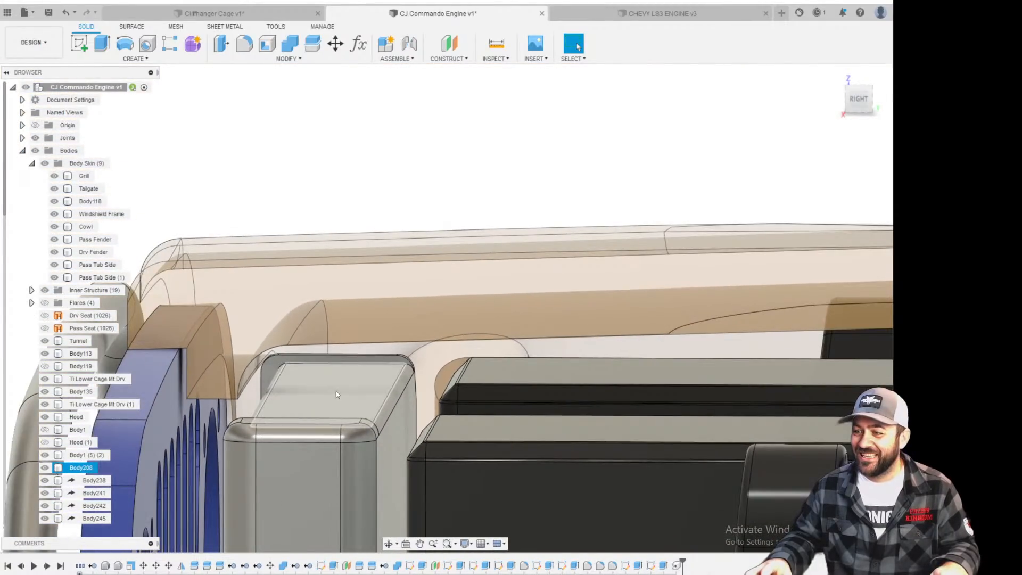
# Check the hood's height above the radiator, boxes and intake manifold in side view.
pyautogui.moveTo(336, 394); pyautogui.dragTo(432, 331, button='middle')
pyautogui.scroll(3, 425, 351)
pyautogui.scroll(-2, 425, 350)
pyautogui.scroll(-3, 367, 323)
pyautogui.click(400, 321)
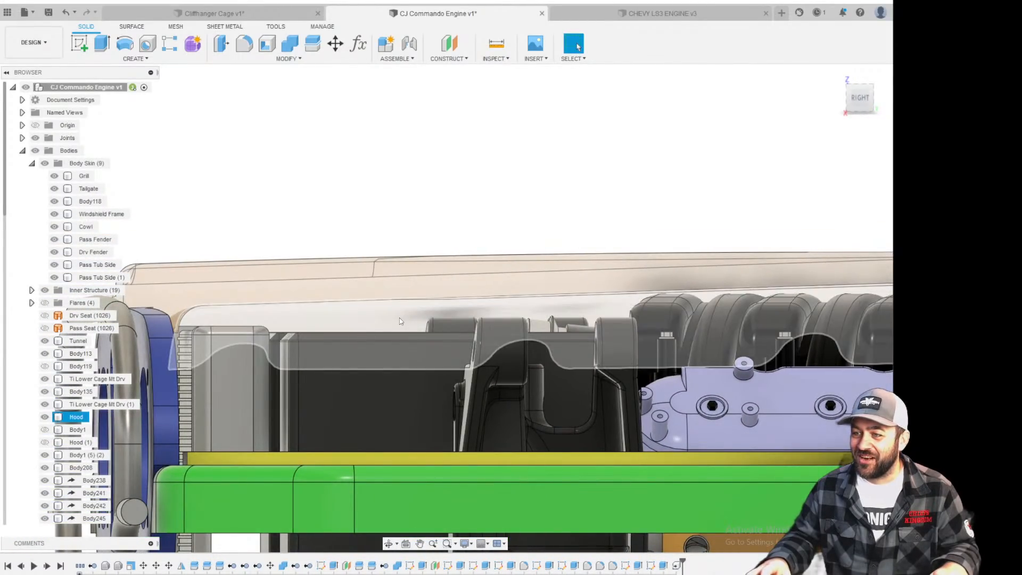
pyautogui.scroll(-2, 397, 330)
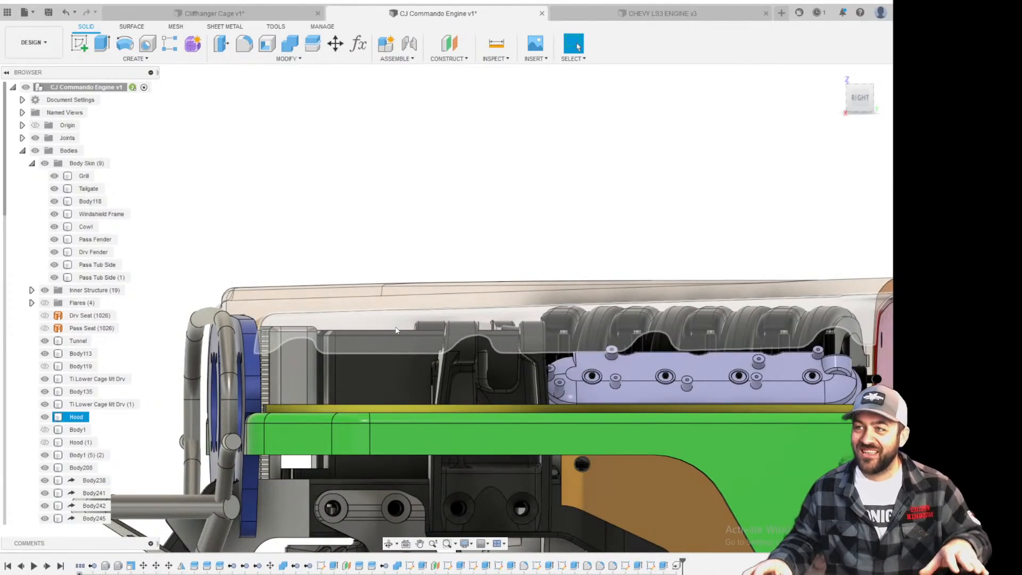
pyautogui.scroll(-3, 350, 268)
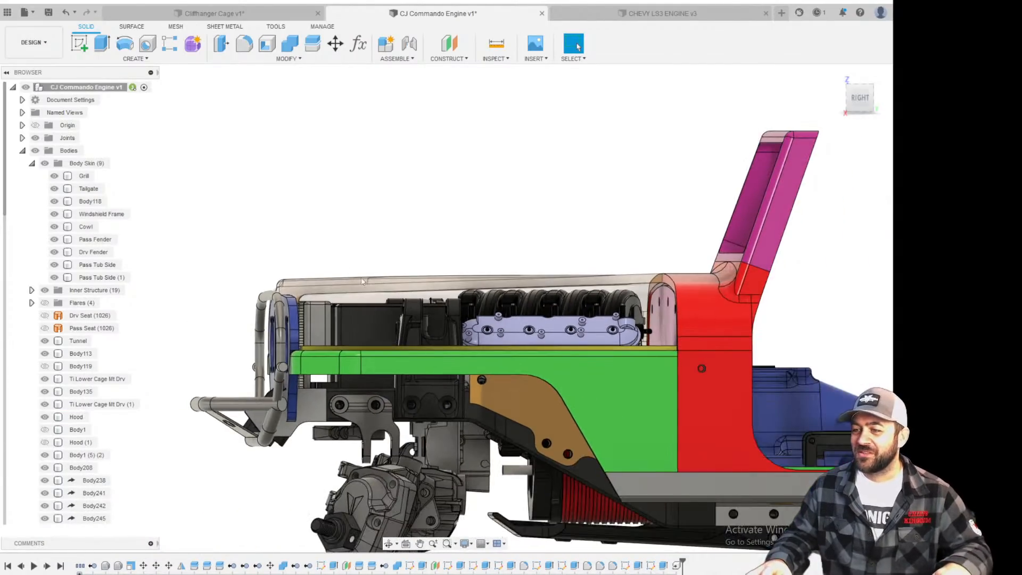
pyautogui.scroll(3, 343, 354)
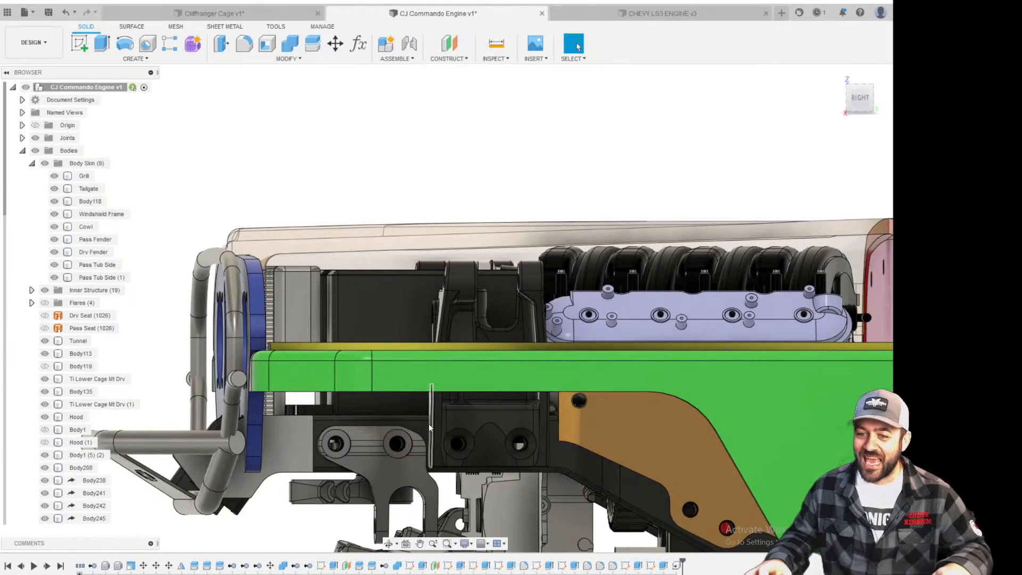
# Examine the radiator, boxes and intake inlet beneath the translucent hood from angled views above the side.
pyautogui.scroll(-3, 452, 366)
pyautogui.keyDown('shift'); pyautogui.moveTo(452, 337); pyautogui.dragTo(471, 347, button='middle'); pyautogui.keyUp('shift')
pyautogui.scroll(3, 413, 292)
pyautogui.moveTo(383, 247); pyautogui.dragTo(385, 283, button='middle')
pyautogui.scroll(2, 385, 282)
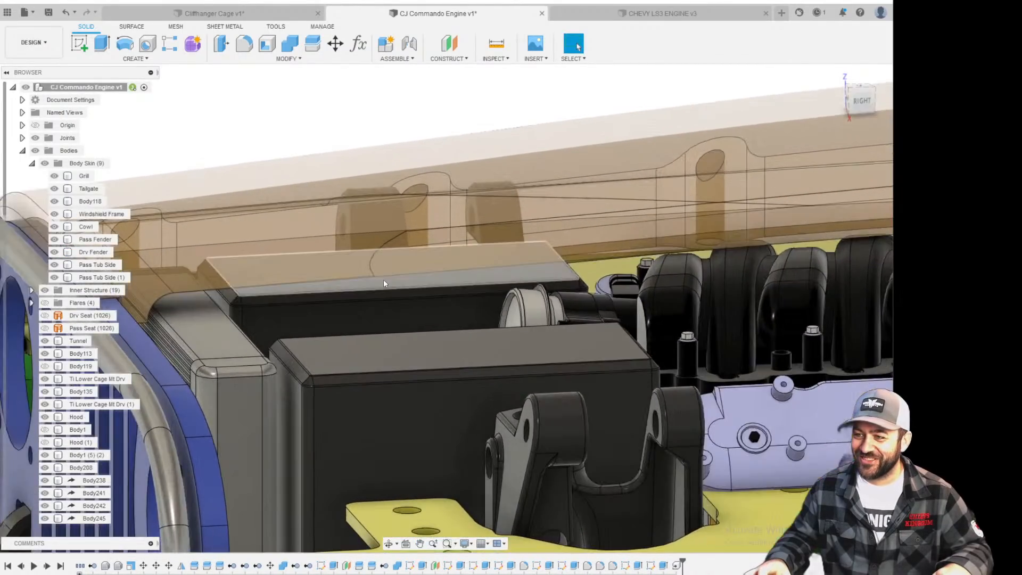
pyautogui.scroll(-3, 383, 279)
pyautogui.scroll(5, 344, 292)
pyautogui.keyDown('shift'); pyautogui.moveTo(366, 336); pyautogui.dragTo(370, 338, button='middle'); pyautogui.keyUp('shift')
pyautogui.scroll(-2, 372, 339)
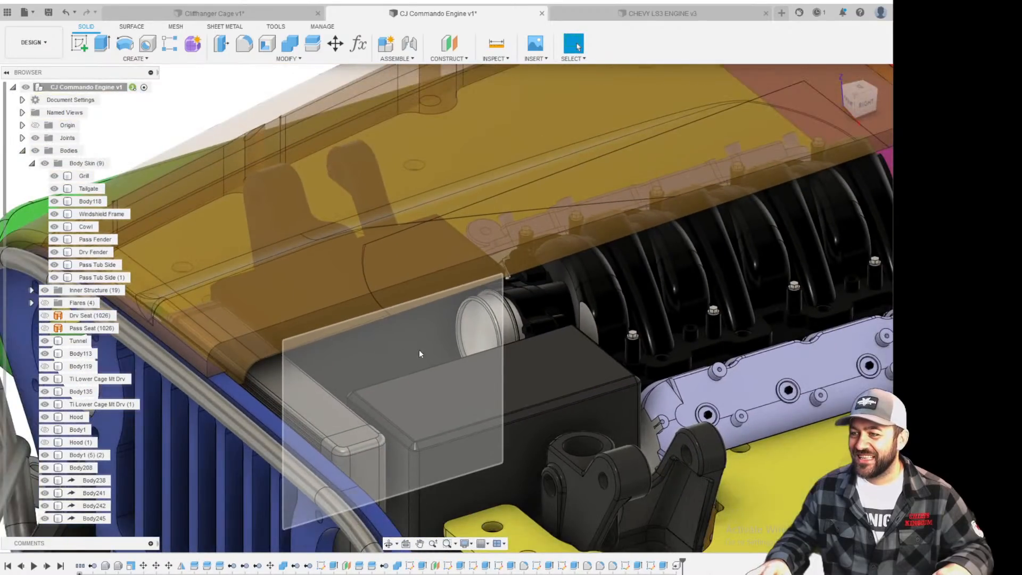
# Examine the radiator, box and intake inlet beneath the hood's edge from close and distant front-corner angles.
pyautogui.scroll(2, 483, 365)
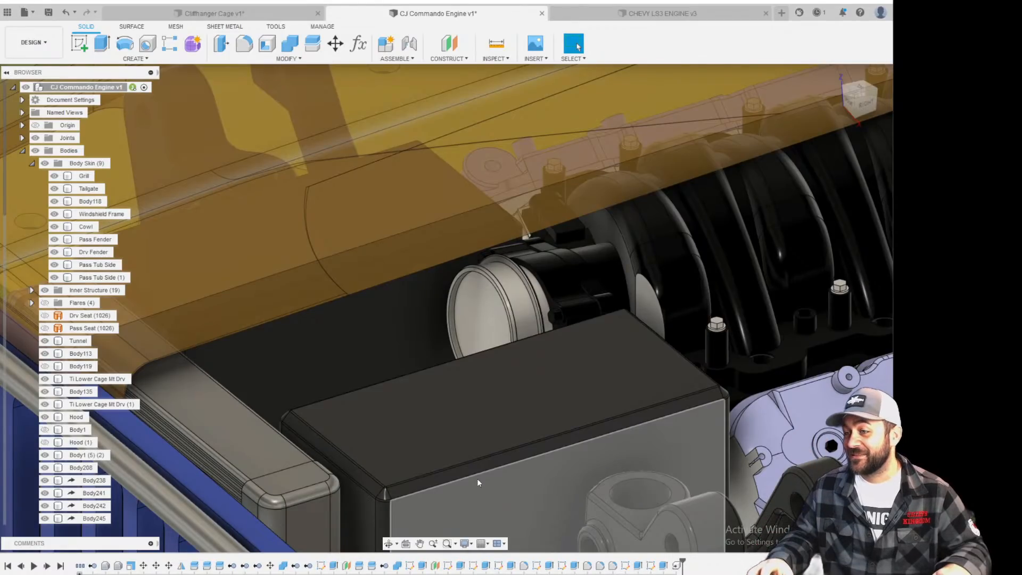
pyautogui.scroll(-3, 465, 371)
pyautogui.scroll(3, 496, 402)
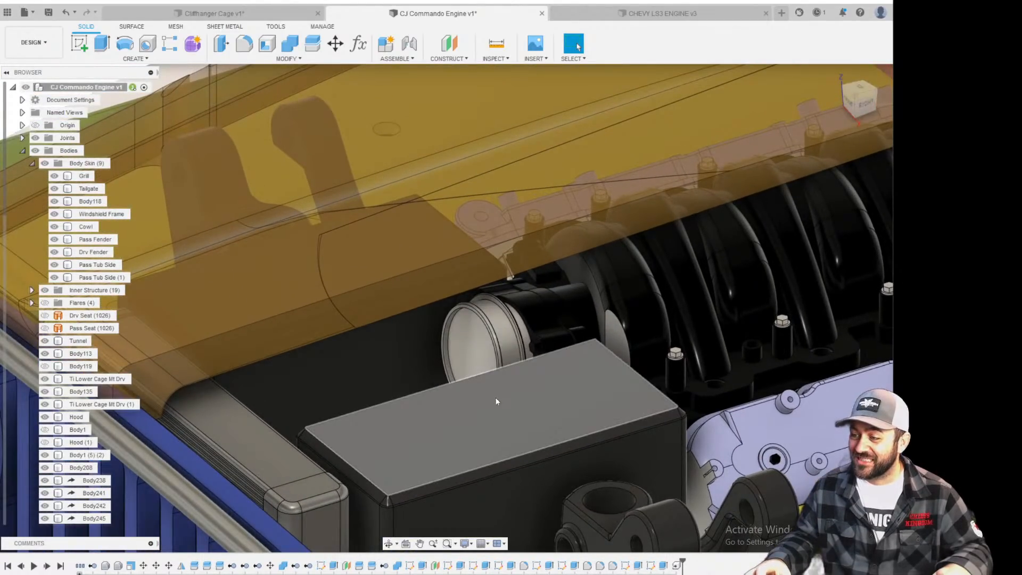
pyautogui.scroll(-2, 496, 401)
pyautogui.moveTo(429, 417); pyautogui.dragTo(478, 376, button='middle')
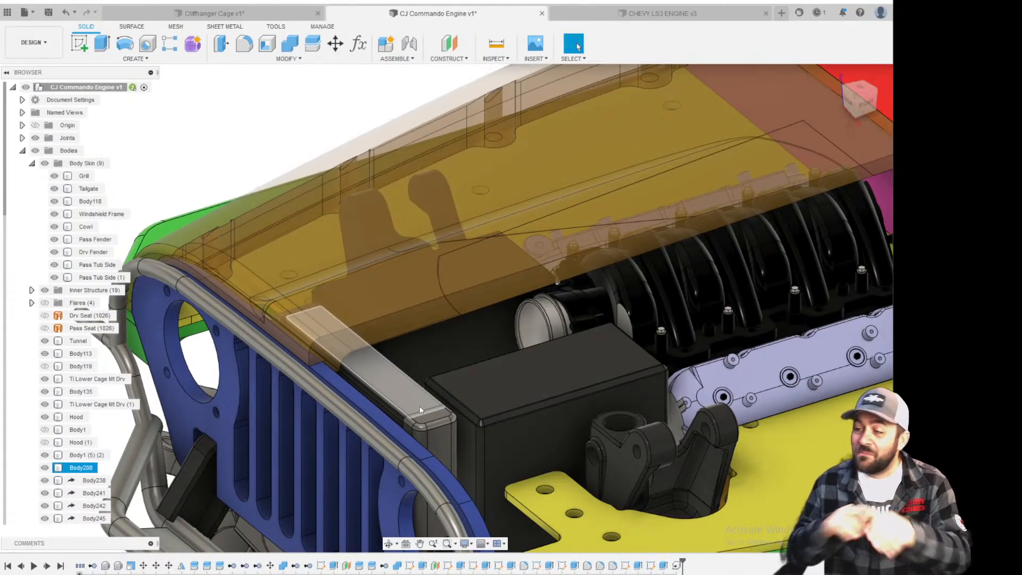
pyautogui.scroll(5, 420, 410)
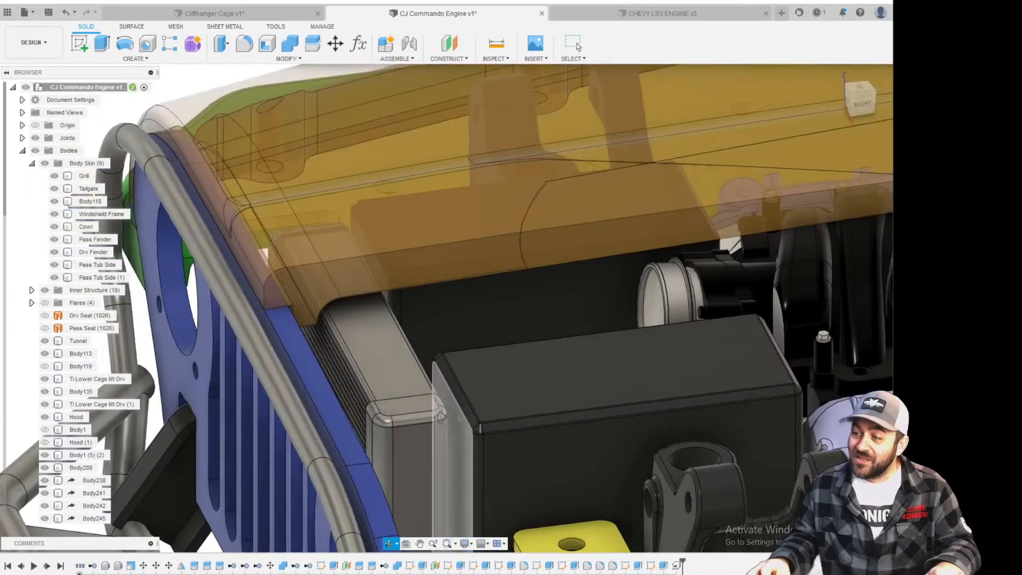
pyautogui.scroll(6, 439, 417)
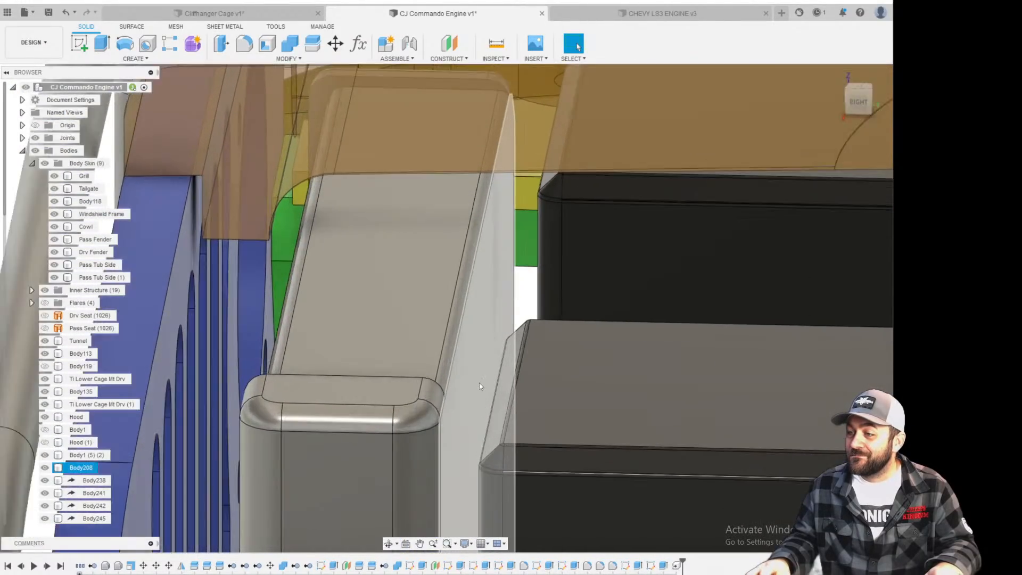
# Inspect the radiator's top corner and its gaps to the grill, hood edge and box behind it.
pyautogui.keyDown('shift'); pyautogui.moveTo(479, 383); pyautogui.dragTo(507, 355, button='middle'); pyautogui.keyUp('shift')
pyautogui.scroll(-5, 479, 368)
pyautogui.scroll(5, 442, 375)
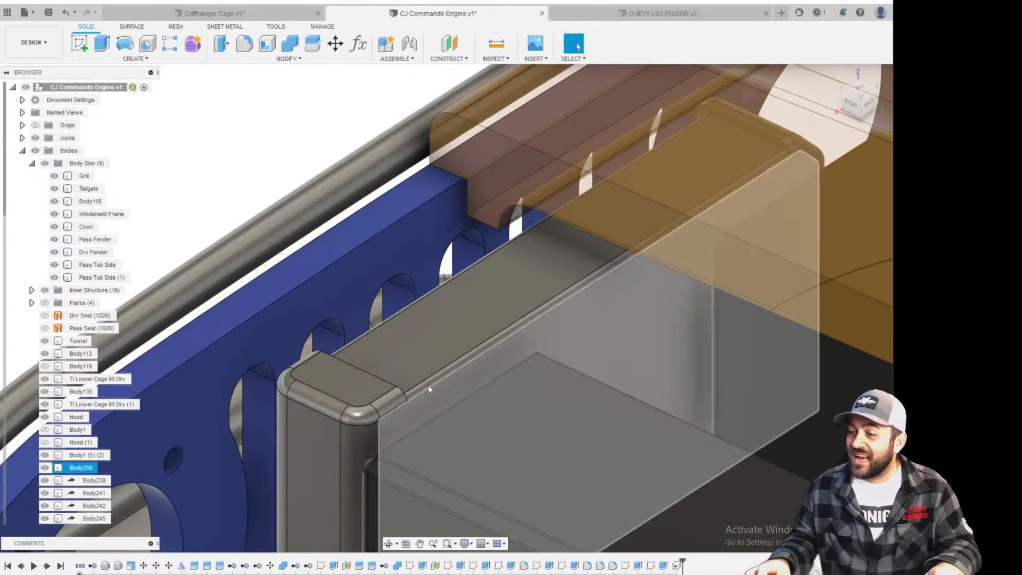
pyautogui.scroll(-5, 419, 408)
pyautogui.keyDown('shift'); pyautogui.moveTo(419, 394); pyautogui.dragTo(440, 393, button='middle'); pyautogui.keyUp('shift')
pyautogui.scroll(5, 444, 405)
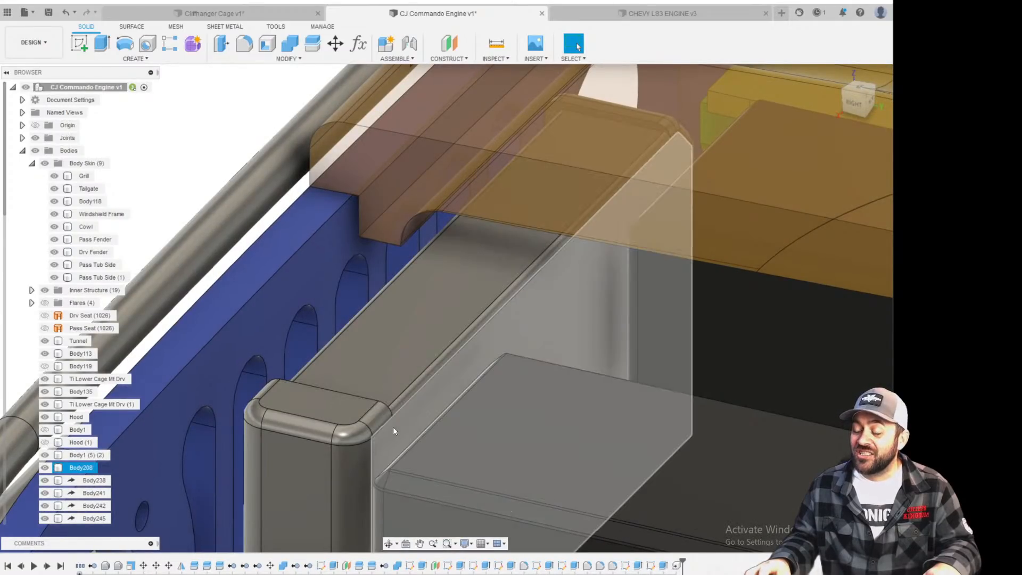
pyautogui.scroll(2, 394, 424)
pyautogui.scroll(-4, 425, 397)
pyautogui.scroll(-5, 426, 397)
# Examine from above the space between the uncovered box, the shock tower, the radiator and the yellow inner panel.
pyautogui.keyDown('shift'); pyautogui.moveTo(434, 391); pyautogui.dragTo(589, 439, button='middle'); pyautogui.keyUp('shift')
pyautogui.scroll(3, 479, 394)
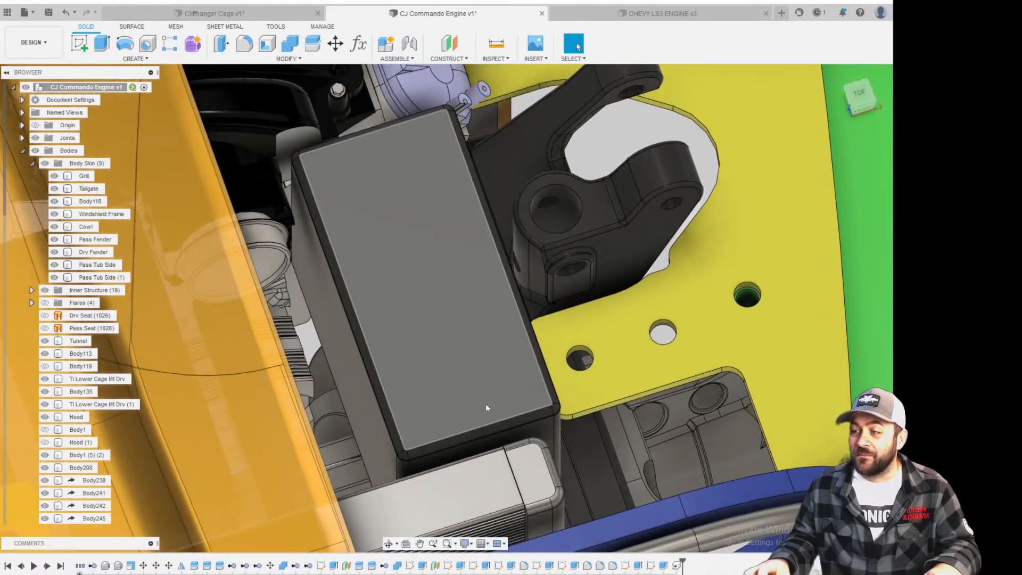
pyautogui.scroll(-3, 484, 402)
pyautogui.moveTo(484, 403); pyautogui.dragTo(596, 339, button='middle')
pyautogui.scroll(-2, 595, 339)
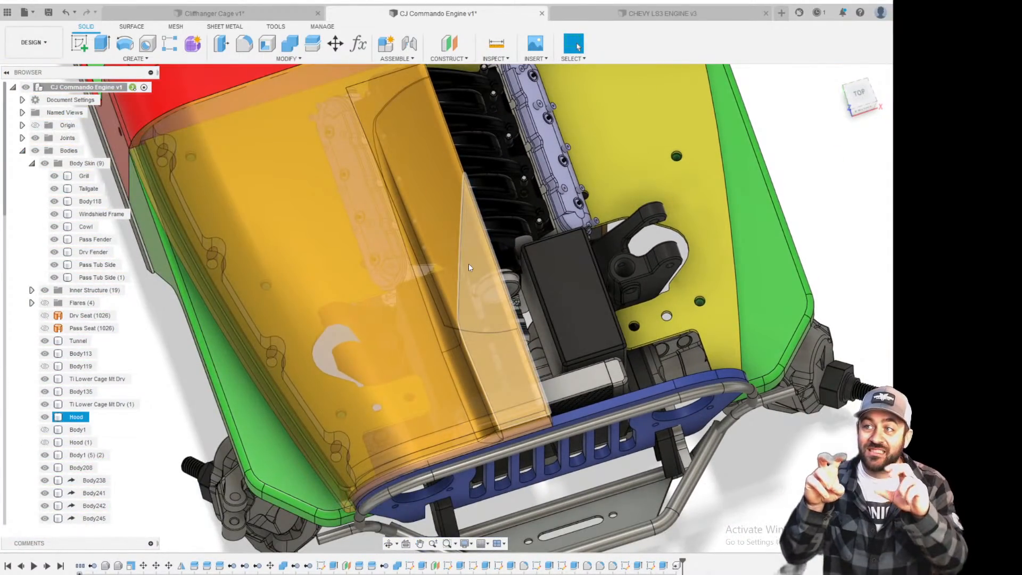
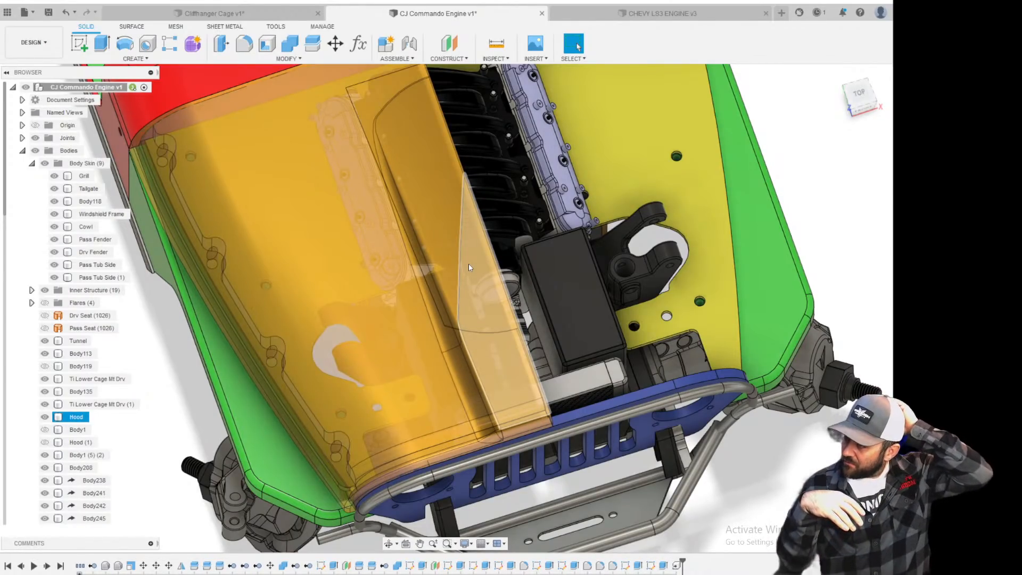
pyautogui.press('Escape')
pyautogui.scroll(5, 542, 288)
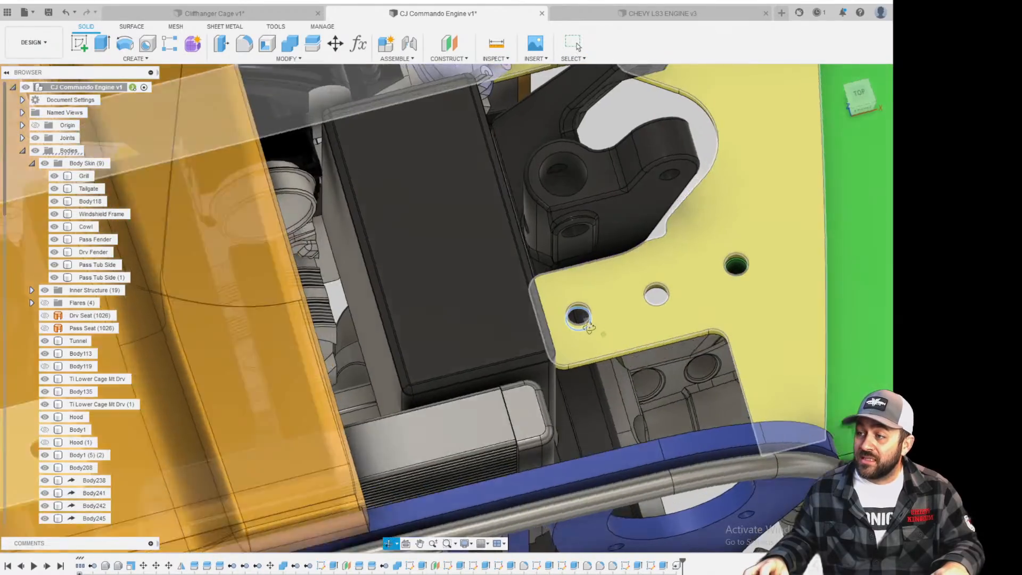
pyautogui.keyDown('shift'); pyautogui.moveTo(590, 328); pyautogui.dragTo(538, 313, button='middle'); pyautogui.keyUp('shift')
pyautogui.scroll(-2, 616, 403)
pyautogui.scroll(3, 692, 371)
pyautogui.scroll(-3, 676, 372)
pyautogui.scroll(-3, 676, 371)
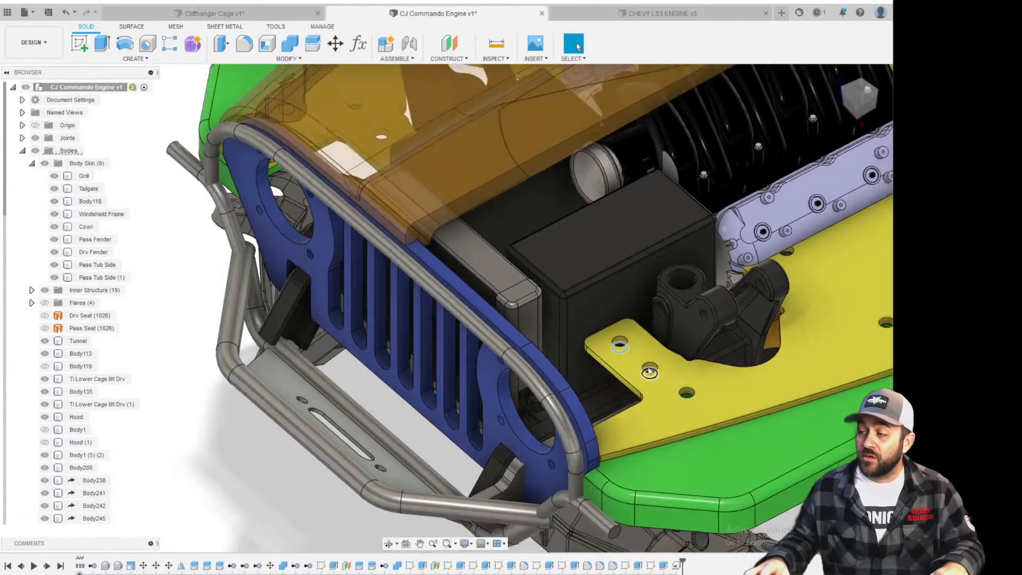
# Inspect how the yellow inner panel's notch and bolt holes sit around the box and shock tower behind the grill.
pyautogui.scroll(4, 669, 374)
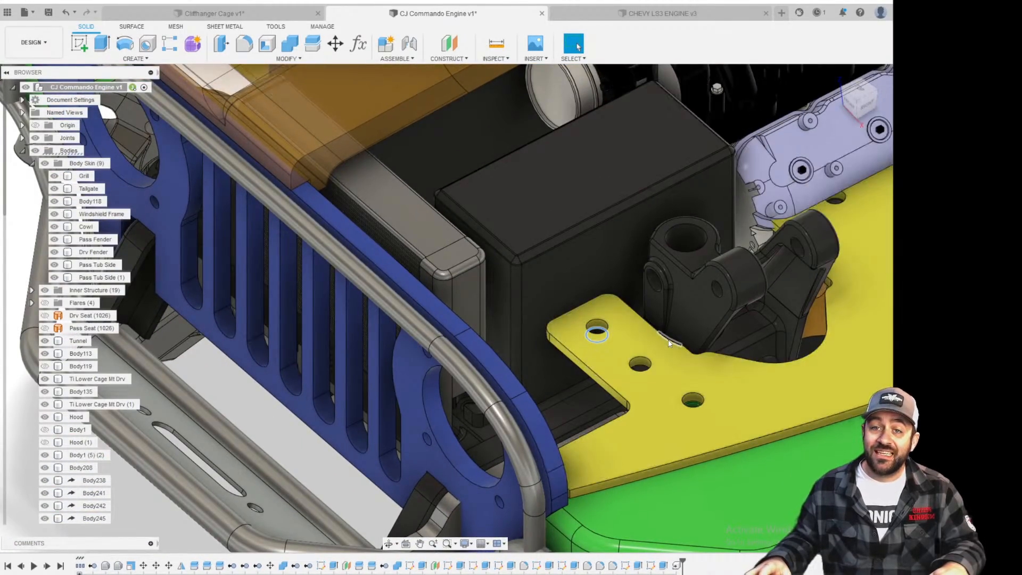
pyautogui.scroll(3, 707, 293)
pyautogui.scroll(-3, 604, 351)
pyautogui.scroll(-4, 692, 349)
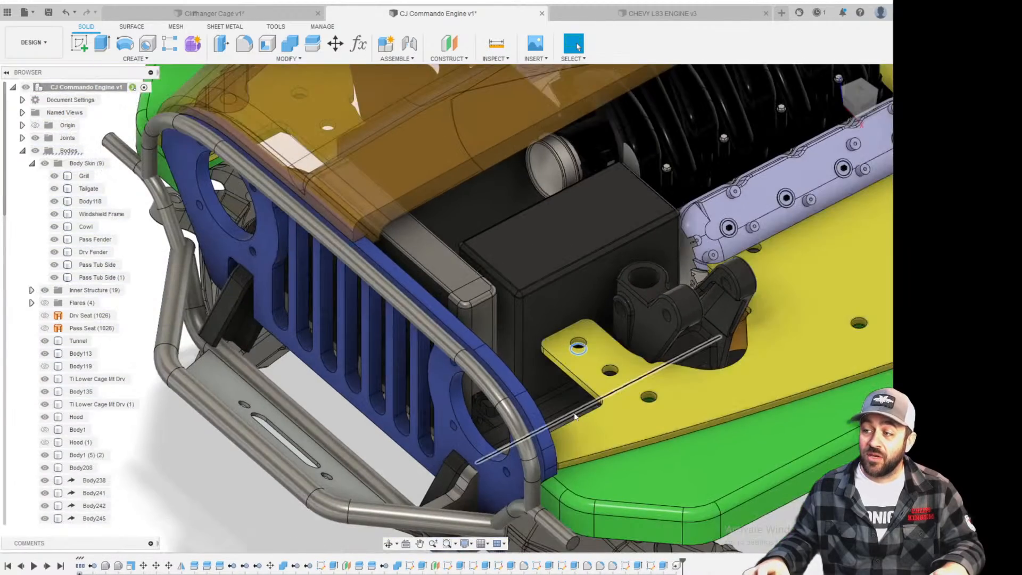
pyautogui.scroll(4, 594, 377)
pyautogui.keyDown('shift'); pyautogui.moveTo(591, 379); pyautogui.dragTo(610, 394, button='middle'); pyautogui.keyUp('shift')
pyautogui.scroll(4, 610, 394)
pyautogui.scroll(-6, 559, 384)
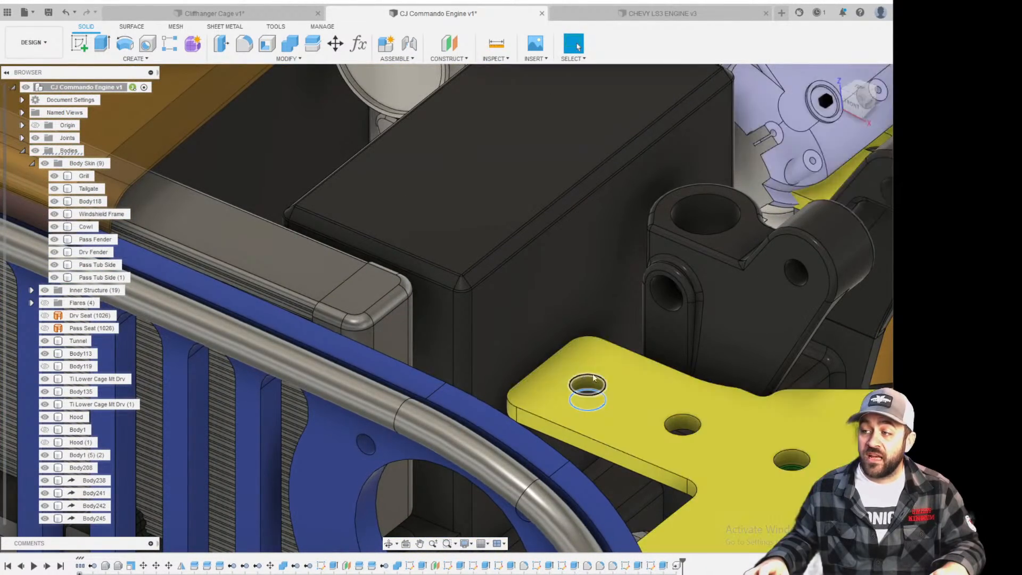
pyautogui.scroll(-6, 586, 407)
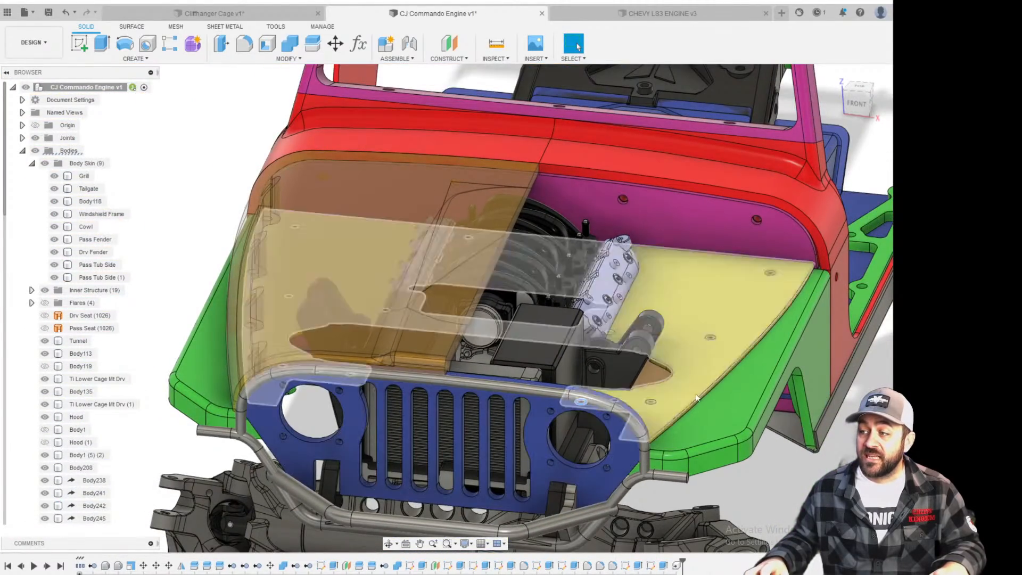
pyautogui.scroll(6, 670, 404)
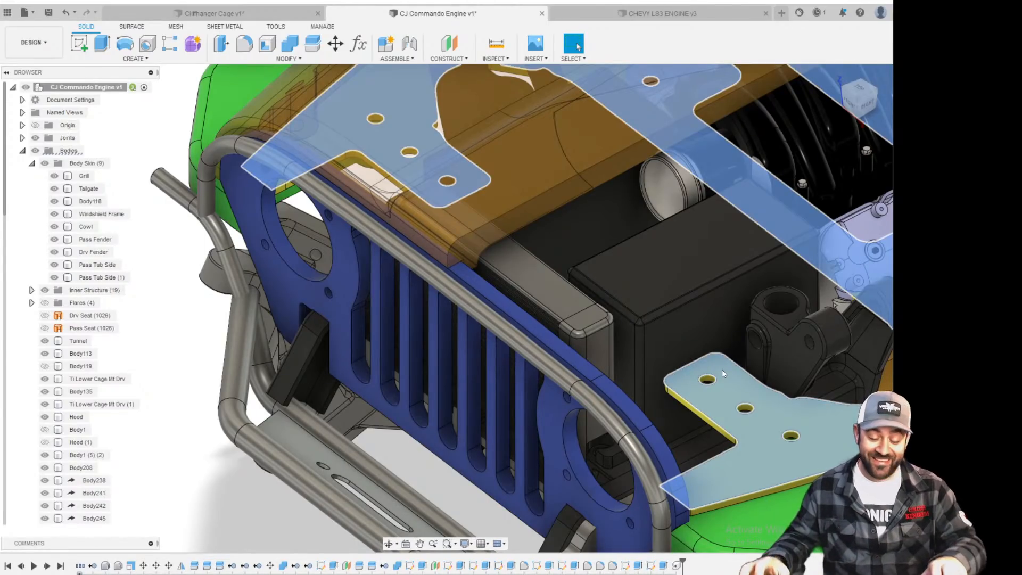
# Highlight the yellow inner panel to check its outline around the engine bay, and clear the selection.
pyautogui.click(483, 120)
pyautogui.scroll(5, 511, 336)
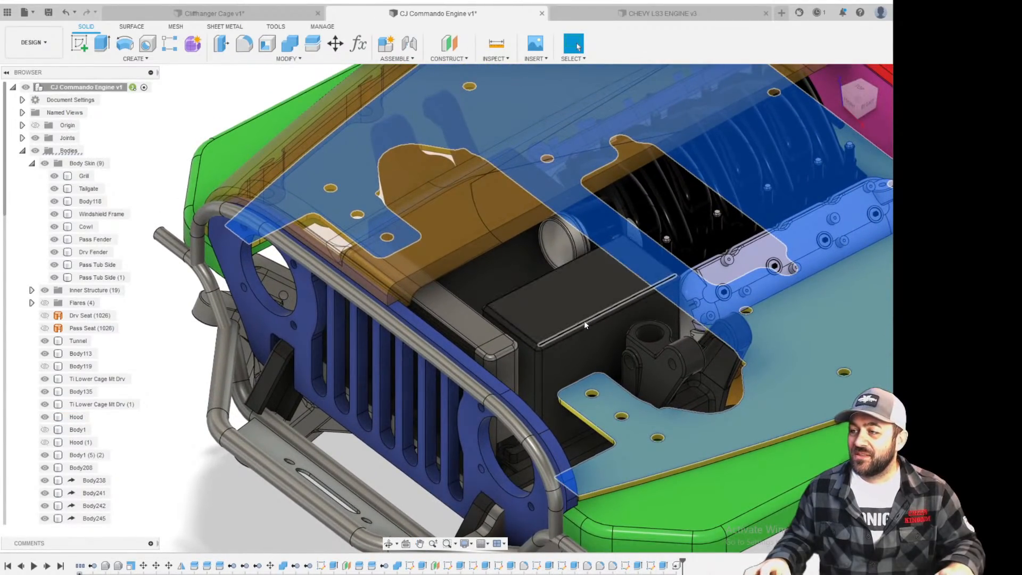
pyautogui.scroll(-3, 584, 320)
pyautogui.press('Escape')
pyautogui.scroll(4, 579, 316)
pyautogui.scroll(-3, 580, 316)
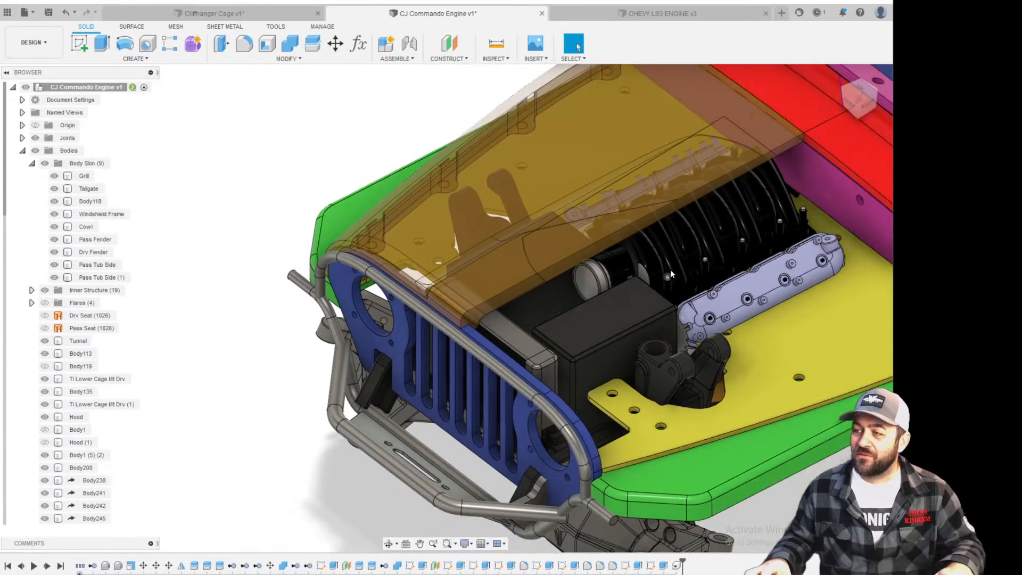
# Identify the hood in the model and hide the Hood body.
pyautogui.keyDown('shift'); pyautogui.moveTo(669, 269); pyautogui.dragTo(631, 266, button='middle'); pyautogui.keyUp('shift')
pyautogui.click(445, 177)
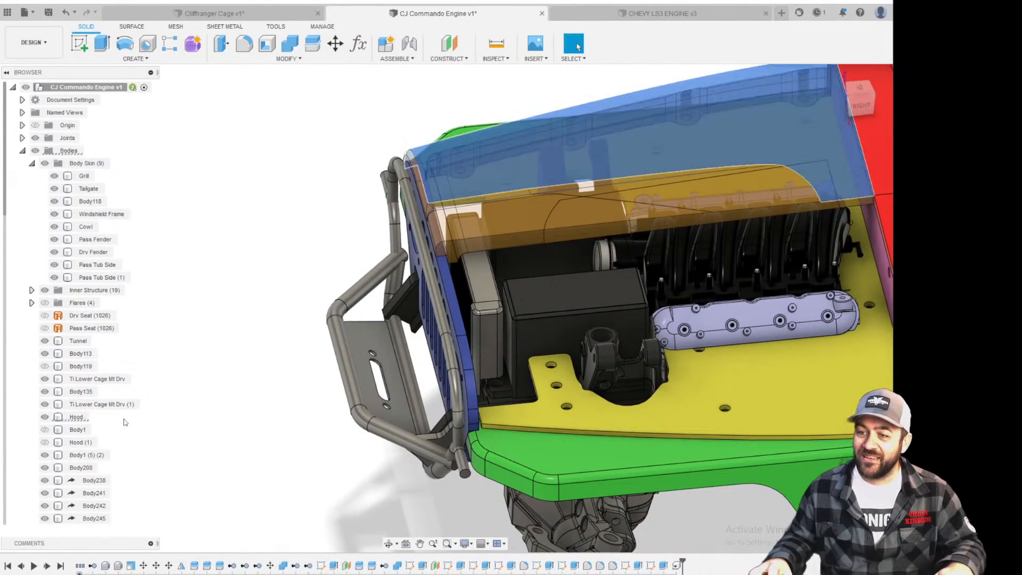
pyautogui.click(45, 417)
pyautogui.click(195, 252)
# Examine the uncovered boxes, intake inlet and radiator between the two shock towers from above.
pyautogui.scroll(4, 621, 113)
pyautogui.keyDown('shift'); pyautogui.moveTo(468, 125); pyautogui.dragTo(584, 227, button='middle'); pyautogui.keyUp('shift')
pyautogui.moveTo(584, 227); pyautogui.dragTo(353, 255, button='middle')
pyautogui.click(353, 255)
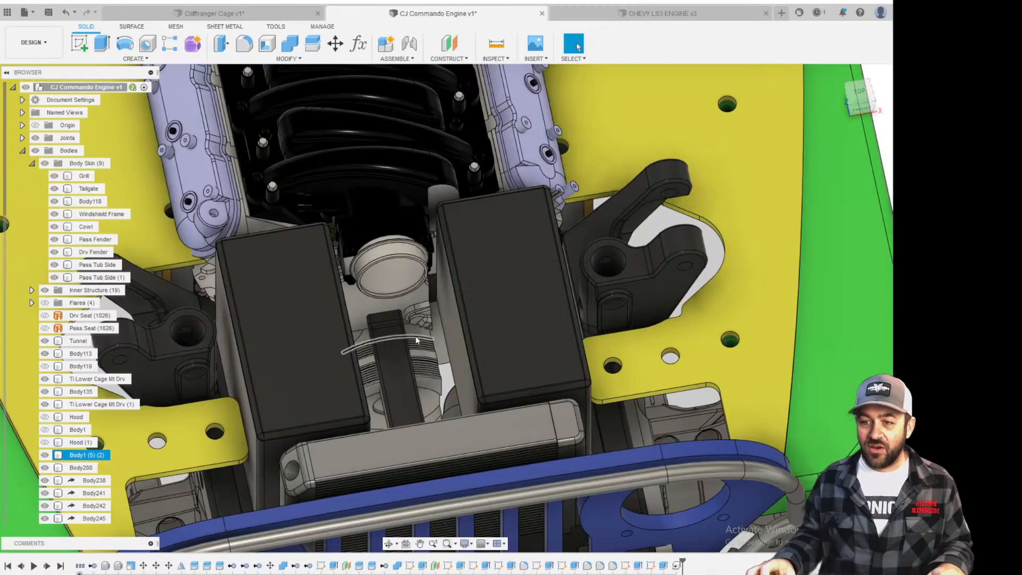
pyautogui.press('Escape')
pyautogui.scroll(-3, 489, 365)
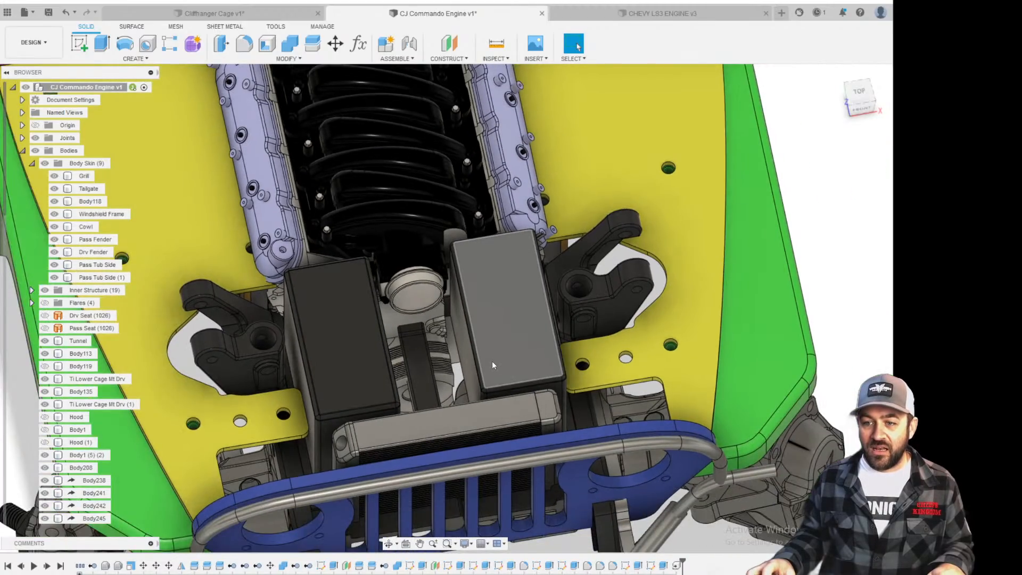
pyautogui.scroll(-2, 494, 364)
pyautogui.moveTo(535, 368); pyautogui.dragTo(627, 320, button='middle')
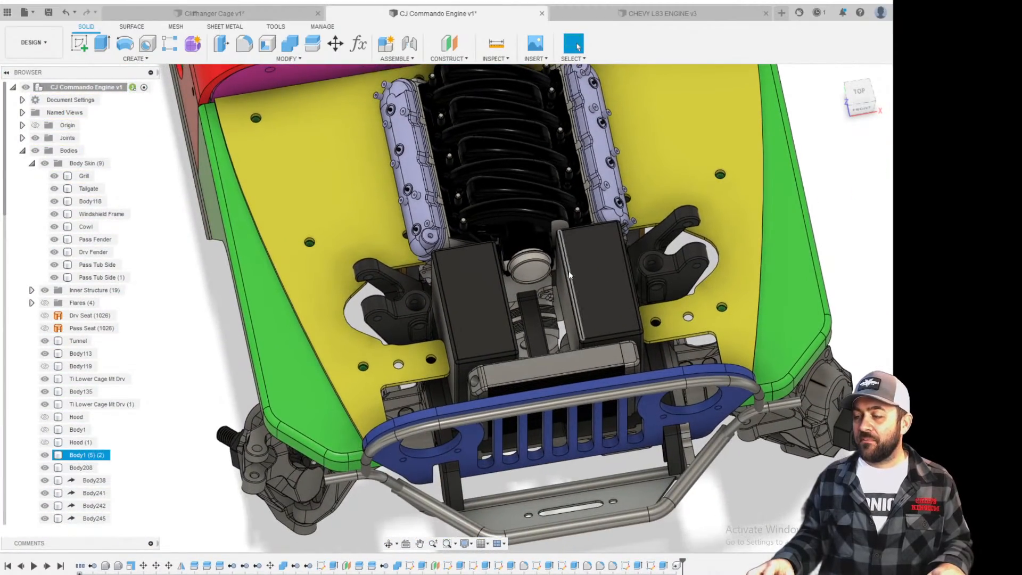
pyautogui.scroll(3, 568, 270)
# Compare the heights of the boxes, radiator, intake manifold and shock towers from the model's left side.
pyautogui.keyDown('shift'); pyautogui.moveTo(426, 329); pyautogui.dragTo(565, 267, button='middle'); pyautogui.keyUp('shift')
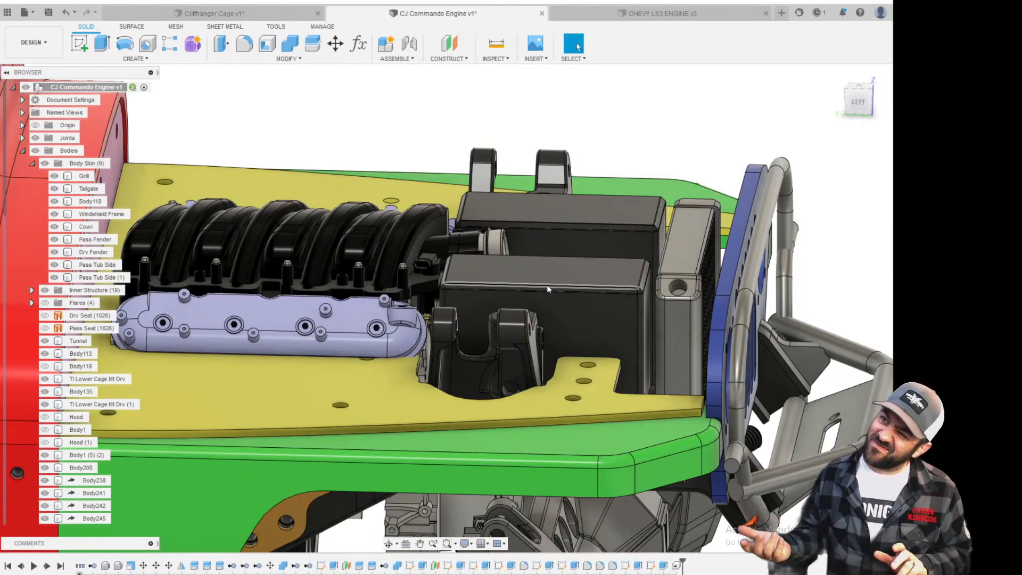
pyautogui.keyDown('shift'); pyautogui.moveTo(544, 258); pyautogui.dragTo(584, 255, button='middle'); pyautogui.keyUp('shift')
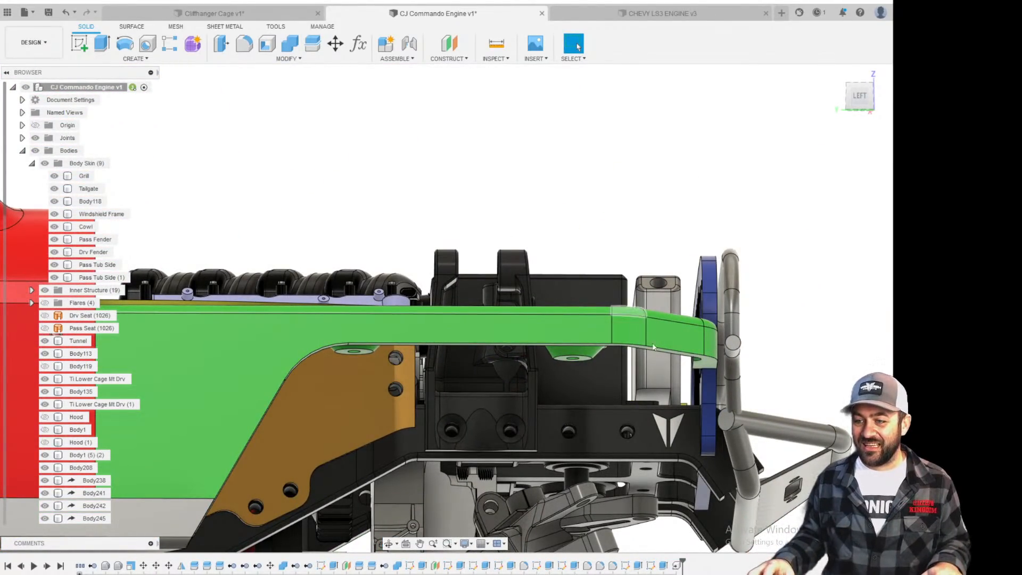
pyautogui.scroll(3, 606, 314)
pyautogui.keyDown('shift'); pyautogui.moveTo(605, 320); pyautogui.dragTo(452, 362, button='middle'); pyautogui.keyUp('shift')
# Check the gaps between the intake inlet, both boxes and the radiator from above and from the opposite side.
pyautogui.moveTo(745, 182); pyautogui.dragTo(551, 411, button='middle')
pyautogui.scroll(-3, 551, 410)
pyautogui.moveTo(716, 195); pyautogui.dragTo(643, 283, button='middle')
pyautogui.scroll(3, 659, 245)
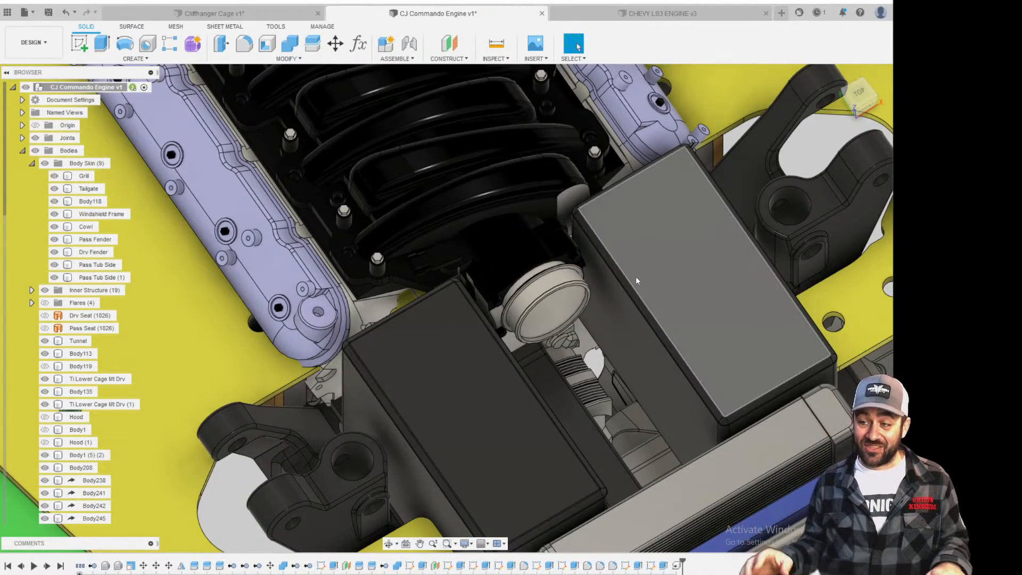
pyautogui.keyDown('shift'); pyautogui.moveTo(473, 283); pyautogui.dragTo(373, 296, button='middle'); pyautogui.keyUp('shift')
pyautogui.keyDown('shift'); pyautogui.moveTo(535, 422); pyautogui.dragTo(445, 395, button='middle'); pyautogui.keyUp('shift')
pyautogui.scroll(-3, 445, 394)
pyautogui.scroll(3, 401, 334)
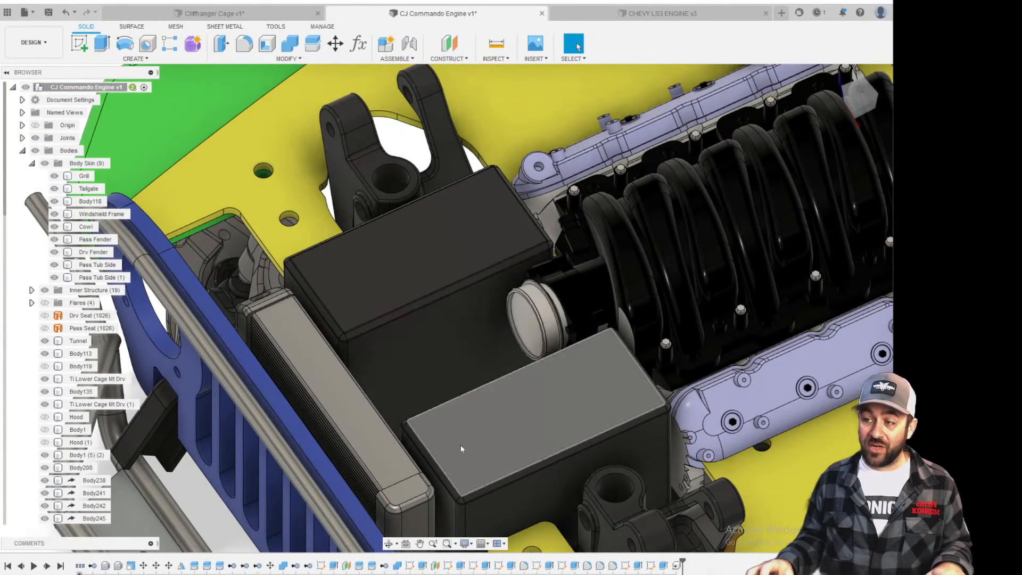
pyautogui.scroll(-3, 460, 448)
pyautogui.keyDown('shift'); pyautogui.moveTo(463, 423); pyautogui.dragTo(539, 445, button='middle'); pyautogui.keyUp('shift')
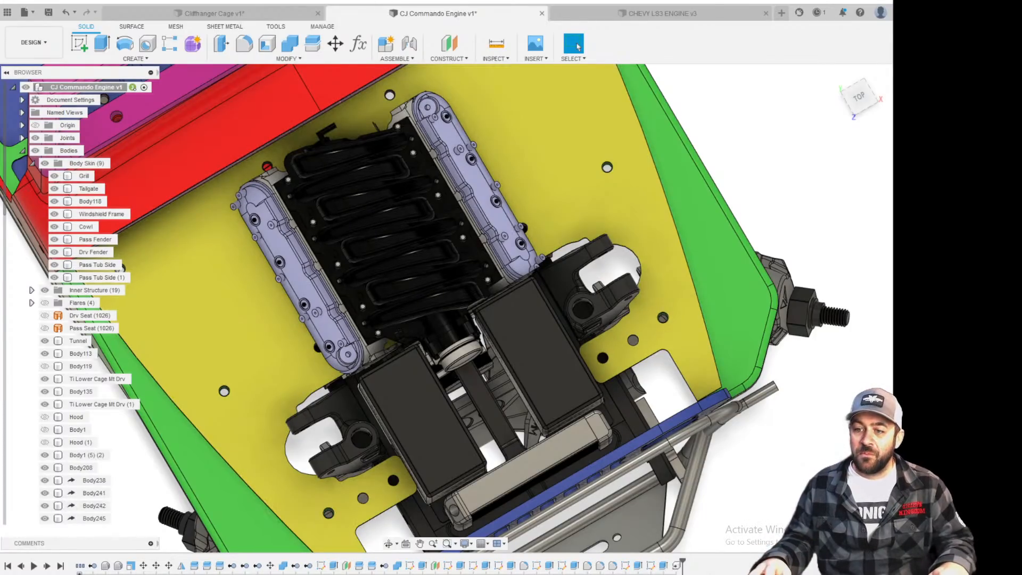
# Inspect the engine bay layout around the boxes, radiator and engine front with close-up views.
pyautogui.scroll(3, 300, 422)
pyautogui.keyDown('shift'); pyautogui.moveTo(592, 369); pyautogui.dragTo(642, 255, button='middle'); pyautogui.keyUp('shift')
pyautogui.scroll(3, 555, 366)
pyautogui.keyDown('shift'); pyautogui.moveTo(555, 366); pyautogui.dragTo(644, 340, button='middle'); pyautogui.keyUp('shift')
pyautogui.moveTo(296, 283); pyautogui.dragTo(633, 264, button='middle')
pyautogui.scroll(2, 575, 308)
pyautogui.click(636, 261)
pyautogui.scroll(-4, 636, 261)
pyautogui.moveTo(648, 321)
pyautogui.keyDown('shift'); pyautogui.mouseDown(button='middle')
pyautogui.moveTo(601, 359)
pyautogui.moveTo(656, 332)
pyautogui.mouseUp(button='middle'); pyautogui.keyUp('shift')
pyautogui.scroll(2, 369, 305)
pyautogui.scroll(3, 484, 273)
pyautogui.scroll(-3, 484, 273)
pyautogui.click(484, 274)
pyautogui.scroll(-2, 484, 273)
pyautogui.scroll(-4, 484, 273)
# Review the intake manifold, valve covers and boxes together from a raised view of the model's right side.
pyautogui.keyDown('shift'); pyautogui.moveTo(646, 327); pyautogui.dragTo(453, 344, button='middle'); pyautogui.keyUp('shift')
pyautogui.keyDown('shift'); pyautogui.moveTo(509, 323); pyautogui.dragTo(536, 449, button='middle'); pyautogui.keyUp('shift')
pyautogui.scroll(-5, 553, 436)
pyautogui.moveTo(579, 416); pyautogui.dragTo(529, 370, button='middle')
pyautogui.keyDown('shift'); pyautogui.moveTo(529, 369); pyautogui.dragTo(598, 327, button='middle'); pyautogui.keyUp('shift')
pyautogui.moveTo(719, 293); pyautogui.dragTo(537, 267, button='middle')
pyautogui.scroll(5, 543, 248)
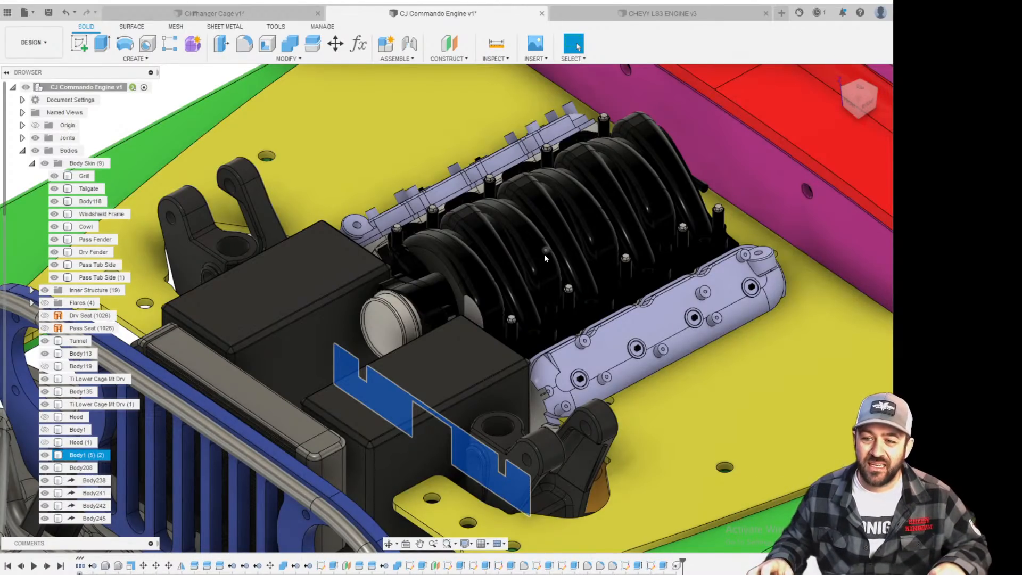
# Examine the hole in the radiator's upper end and its clearance to the neighboring box.
pyautogui.scroll(-5, 596, 290)
pyautogui.keyDown('shift'); pyautogui.moveTo(597, 264); pyautogui.dragTo(447, 302, button='middle'); pyautogui.keyUp('shift')
pyautogui.scroll(-3, 659, 294)
pyautogui.scroll(3, 447, 302)
pyautogui.scroll(3, 448, 302)
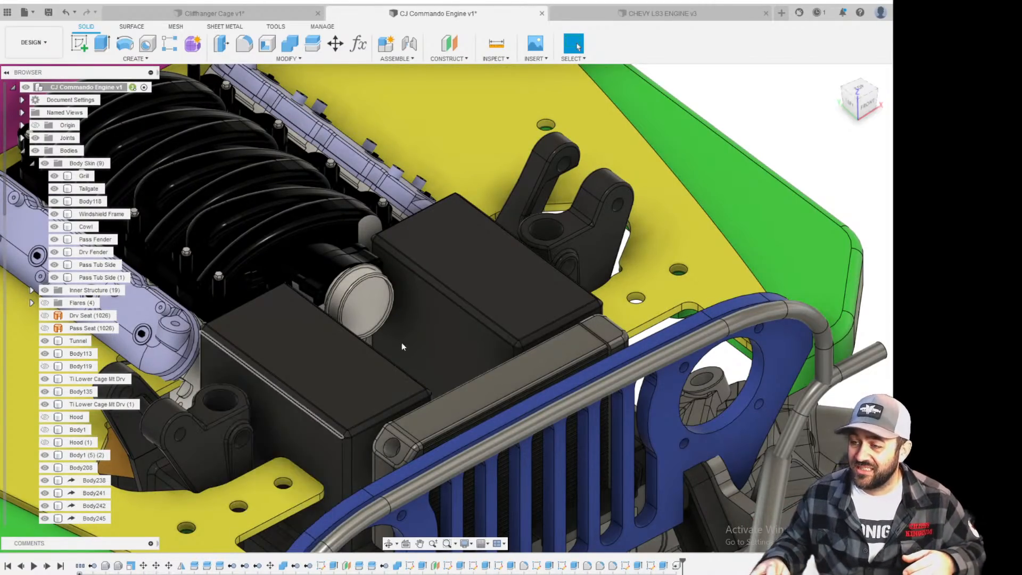
pyautogui.scroll(3, 359, 454)
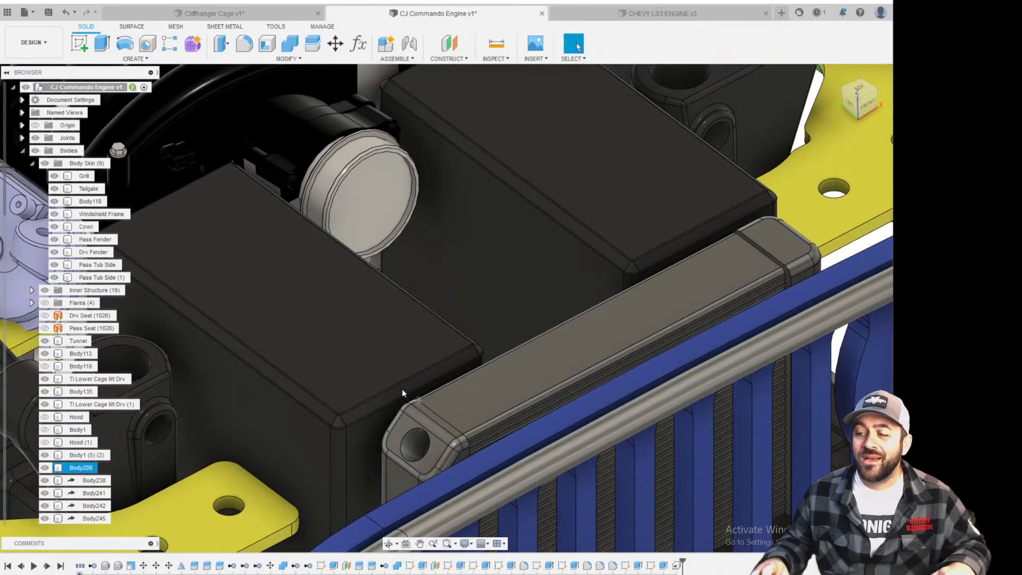
pyautogui.click(356, 466)
pyautogui.press('v')
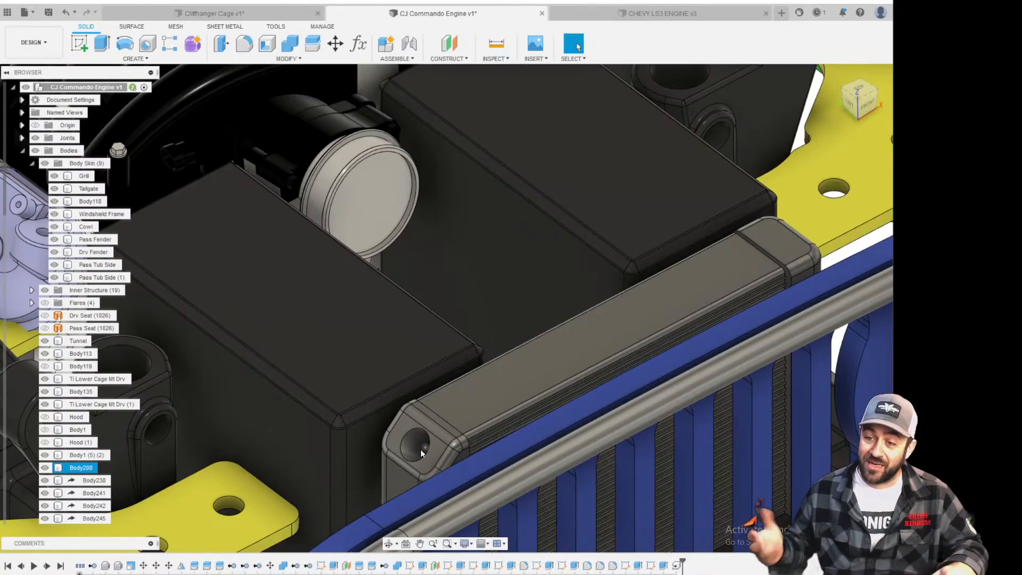
pyautogui.hotkey('ctrl', 'z')
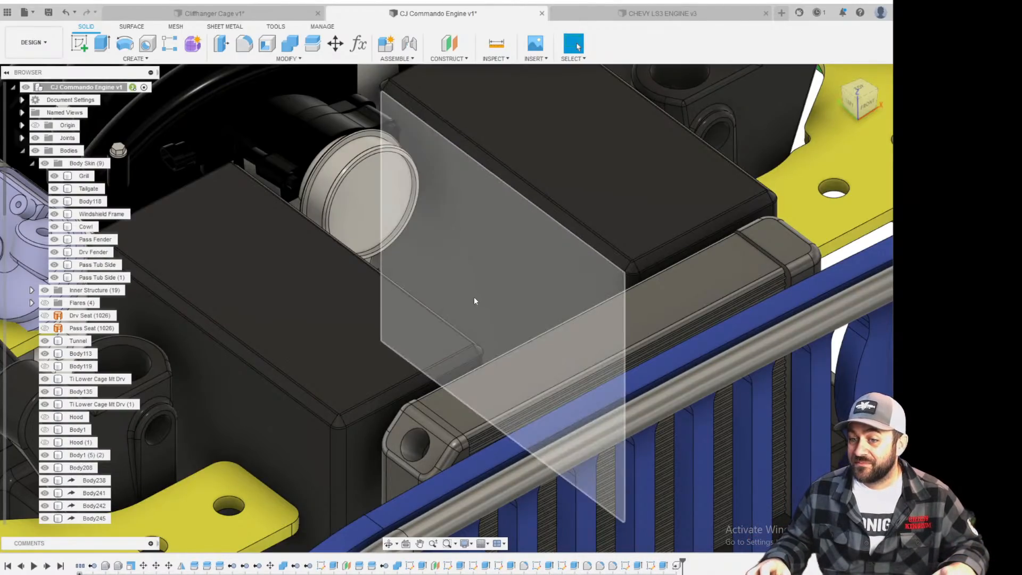
# Check the gap and height difference between the radiator and both boxes from the model's right side.
pyautogui.scroll(-5, 474, 297)
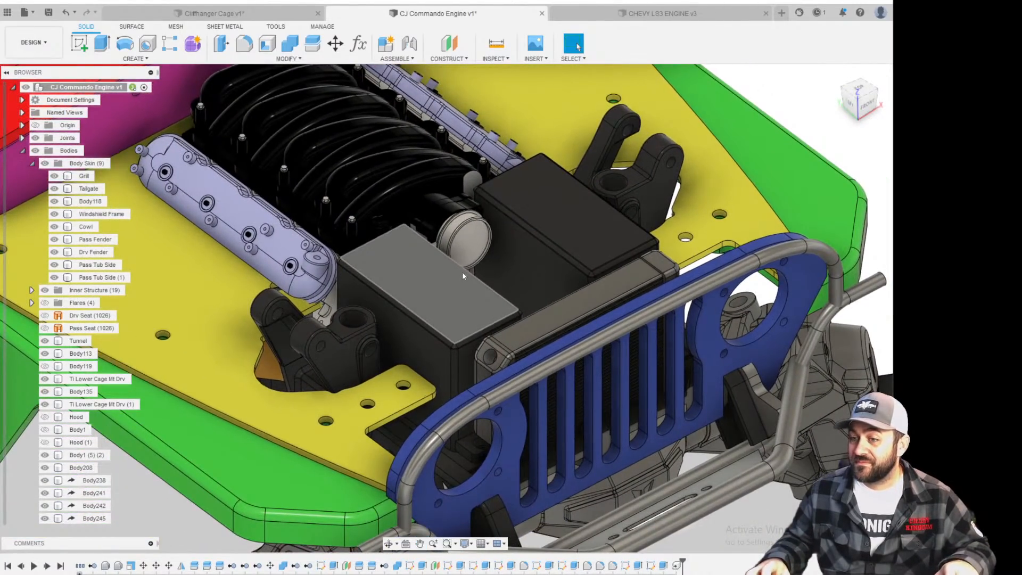
pyautogui.keyDown('shift'); pyautogui.moveTo(471, 256); pyautogui.dragTo(327, 232, button='middle'); pyautogui.keyUp('shift')
pyautogui.scroll(4, 328, 232)
pyautogui.keyDown('shift'); pyautogui.moveTo(372, 276); pyautogui.dragTo(351, 230, button='middle'); pyautogui.keyUp('shift')
pyautogui.scroll(5, 369, 230)
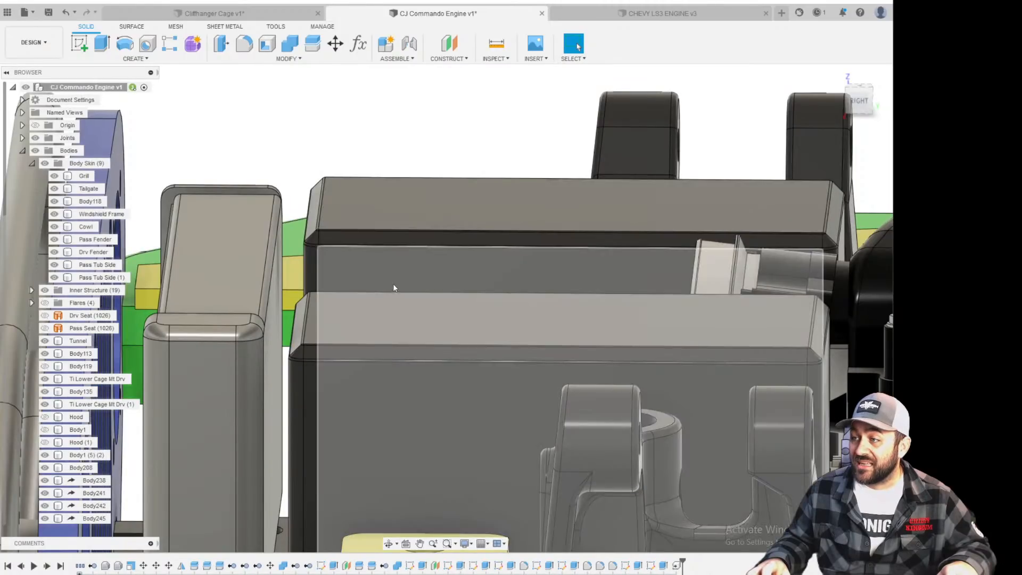
# Show the Hood body over the radiator and boxes, leaving Hood (1) hidden.
pyautogui.scroll(-4, 395, 282)
pyautogui.keyDown('shift'); pyautogui.moveTo(398, 282); pyautogui.dragTo(368, 259, button='middle'); pyautogui.keyUp('shift')
pyautogui.scroll(4, 366, 257)
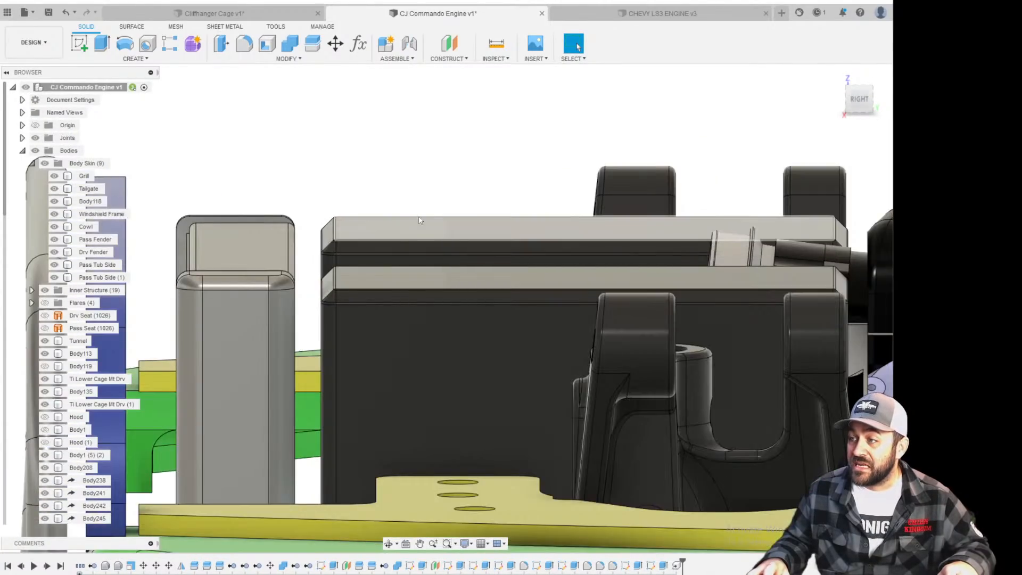
pyautogui.scroll(-3, 552, 226)
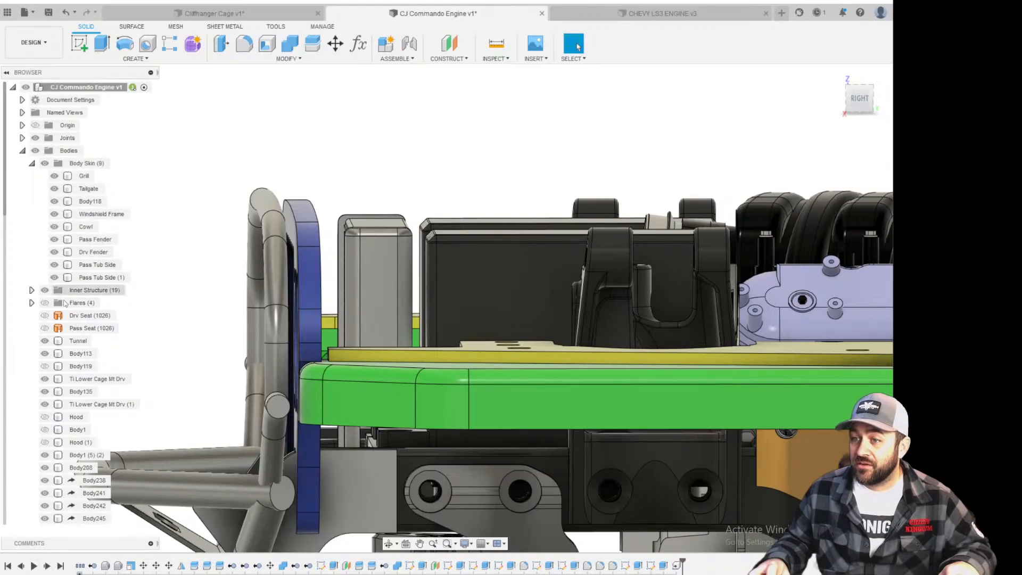
pyautogui.click(46, 442)
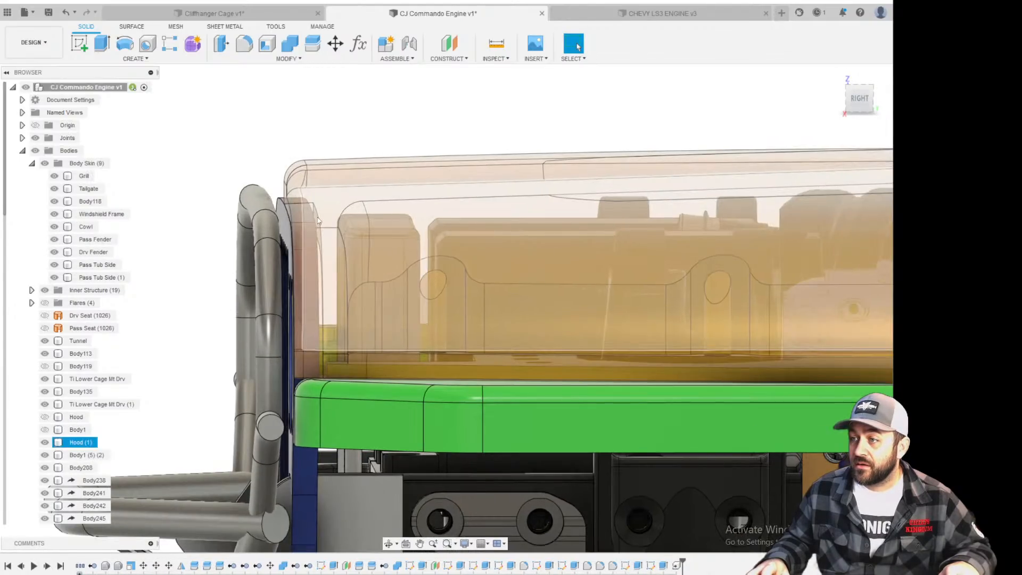
pyautogui.click(45, 417)
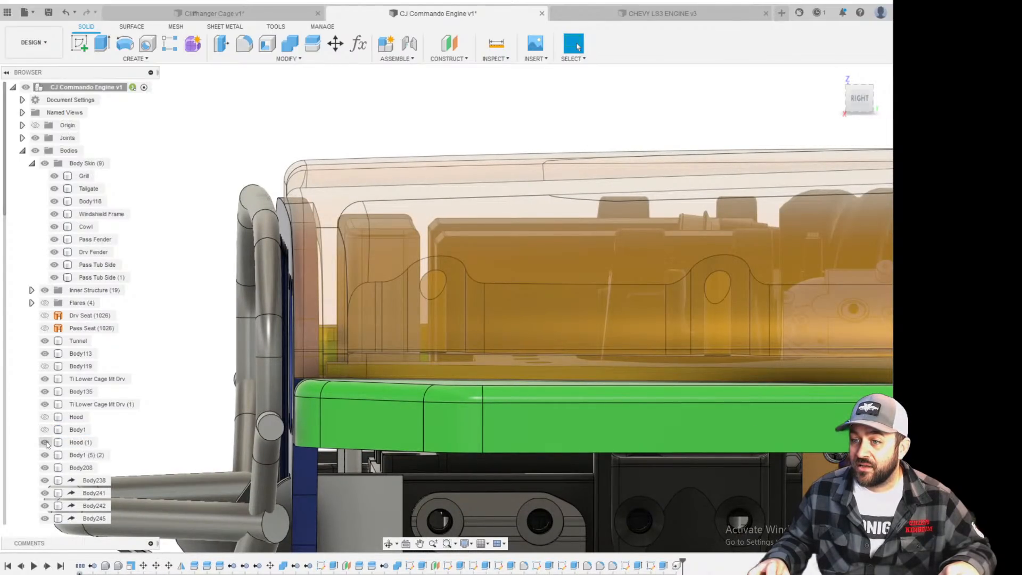
pyautogui.click(44, 442)
pyautogui.scroll(3, 426, 181)
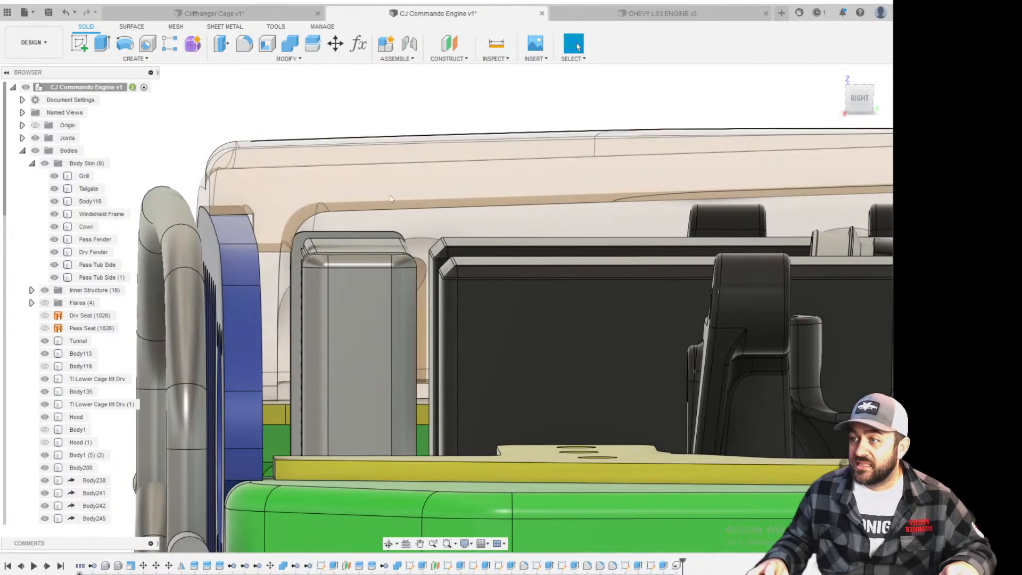
# Examine the clearance between the transparent hood, the radiator and both boxes from the model's right side and from above.
pyautogui.scroll(-3, 430, 256)
pyautogui.keyDown('shift'); pyautogui.moveTo(442, 249); pyautogui.dragTo(618, 257, button='middle'); pyautogui.keyUp('shift')
pyautogui.click(427, 303)
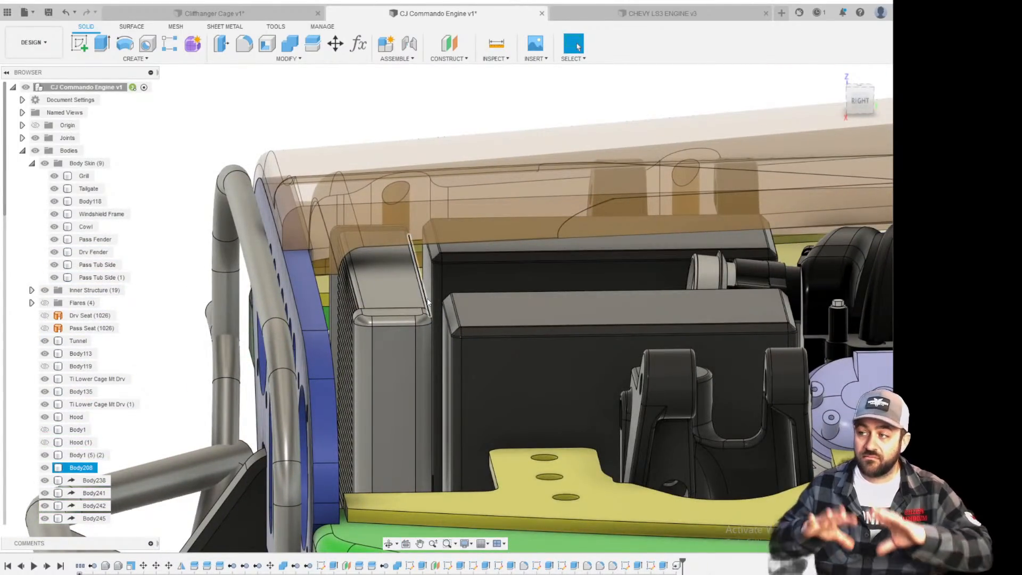
pyautogui.press('Escape')
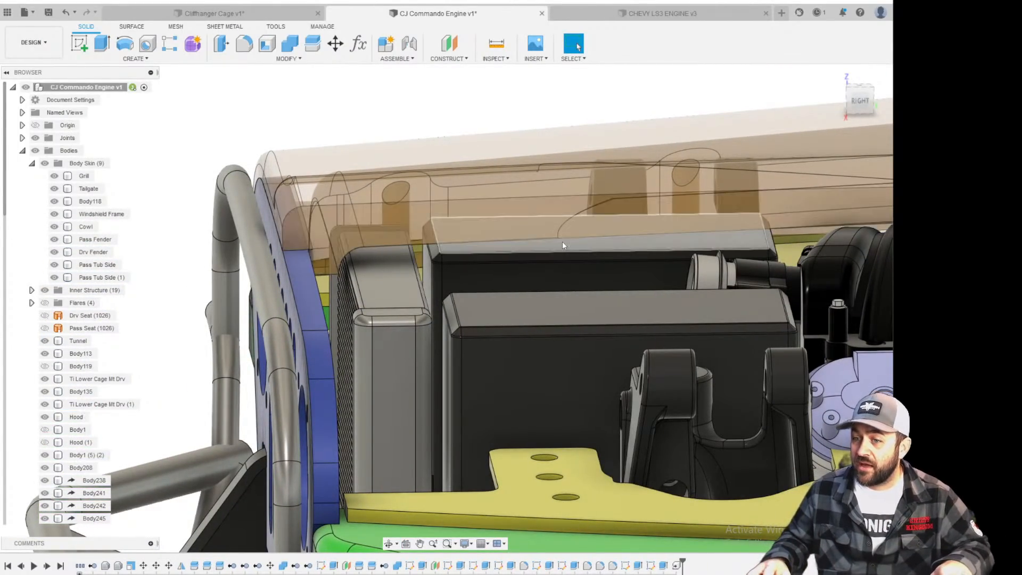
pyautogui.scroll(2, 564, 242)
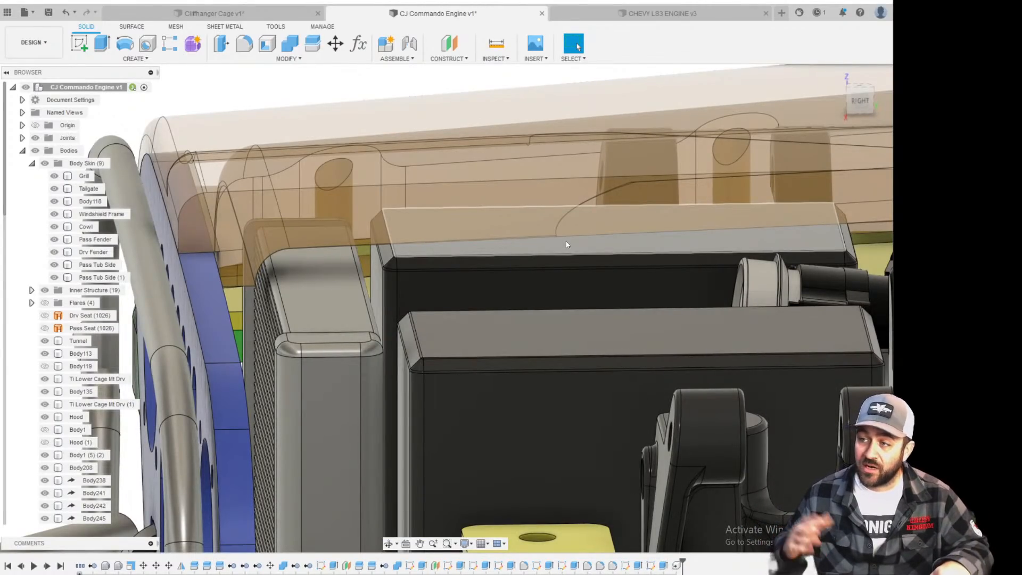
pyautogui.scroll(2, 432, 283)
pyautogui.keyDown('shift'); pyautogui.moveTo(432, 283); pyautogui.dragTo(450, 335, button='middle'); pyautogui.keyUp('shift')
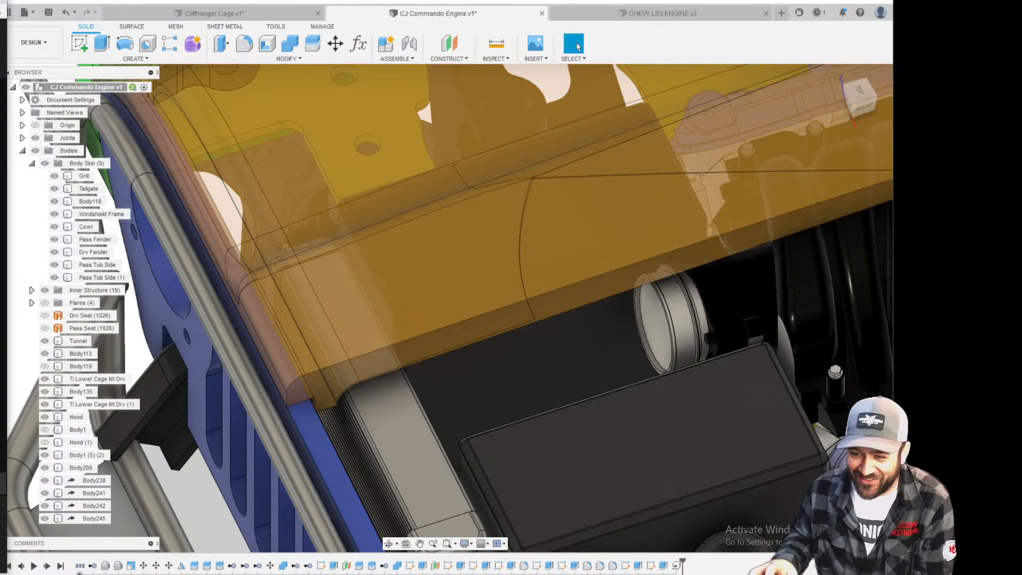
pyautogui.scroll(-5, 575, 209)
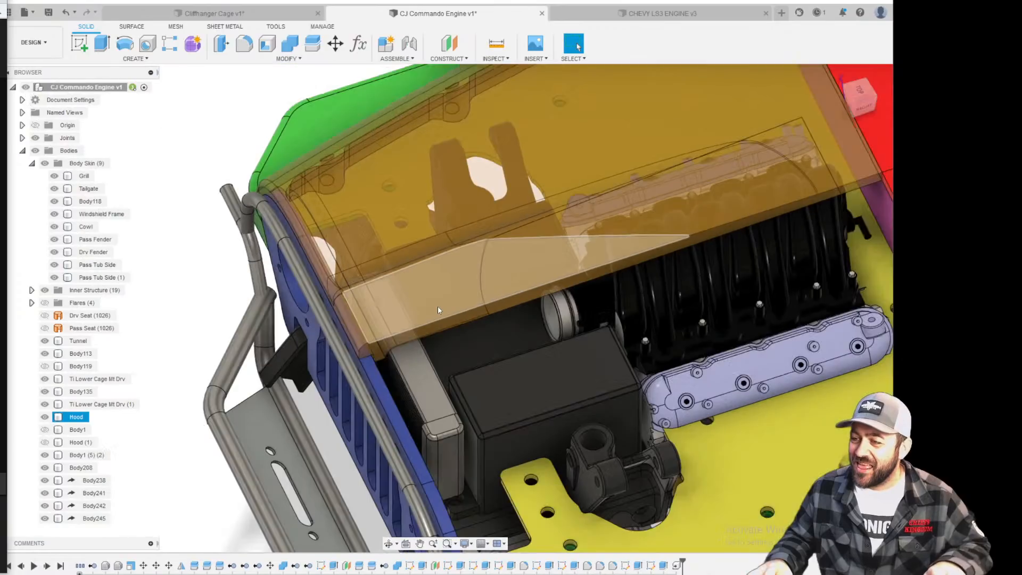
pyautogui.moveTo(494, 327); pyautogui.dragTo(445, 292, button='middle')
pyautogui.scroll(2, 432, 299)
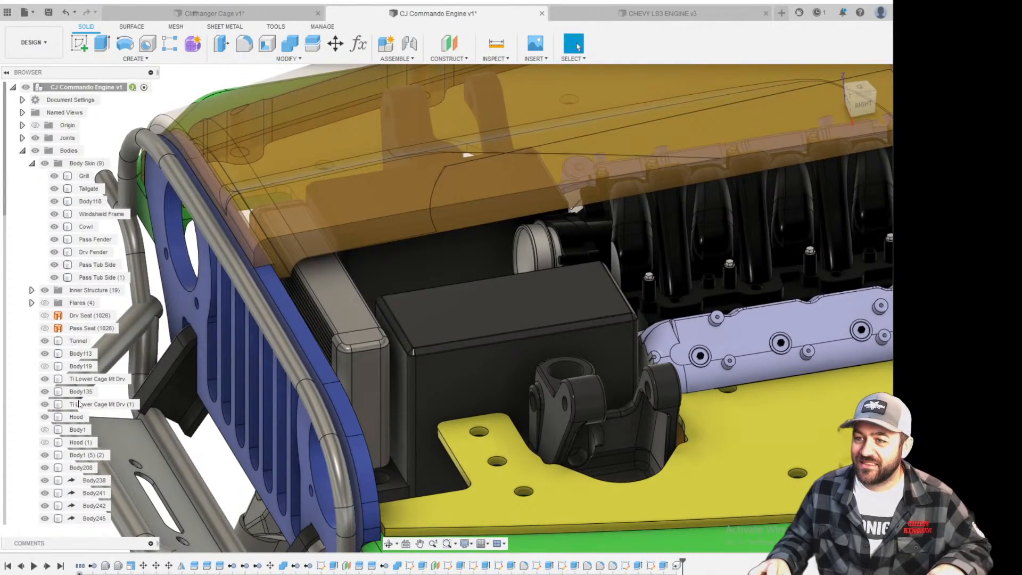
# Hide the Hood body and view the exposed engine bay from the front and close up.
pyautogui.click(47, 429)
pyautogui.click(46, 417)
pyautogui.scroll(-3, 346, 154)
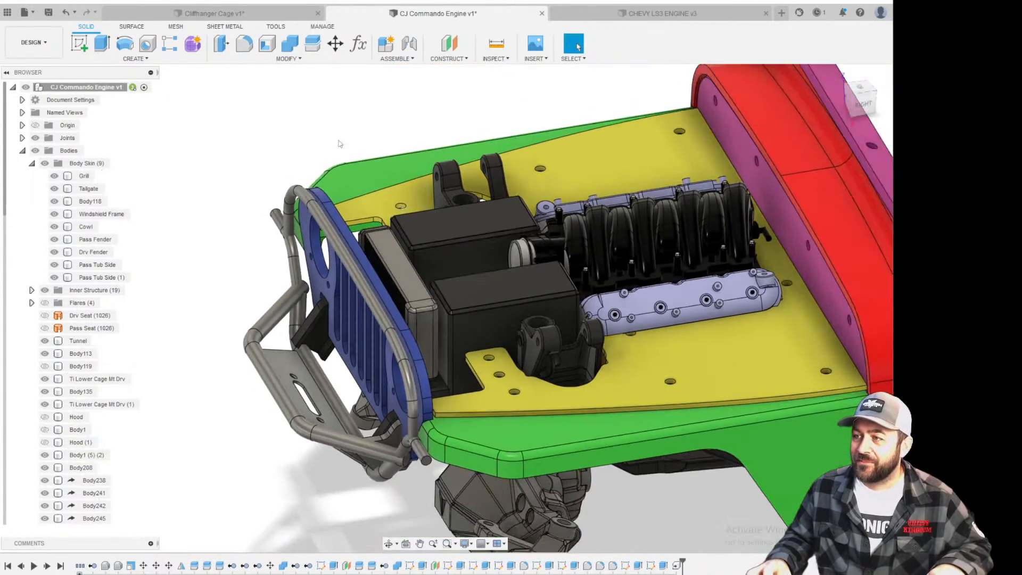
pyautogui.keyDown('shift'); pyautogui.moveTo(442, 299); pyautogui.dragTo(506, 323, button='middle'); pyautogui.keyUp('shift')
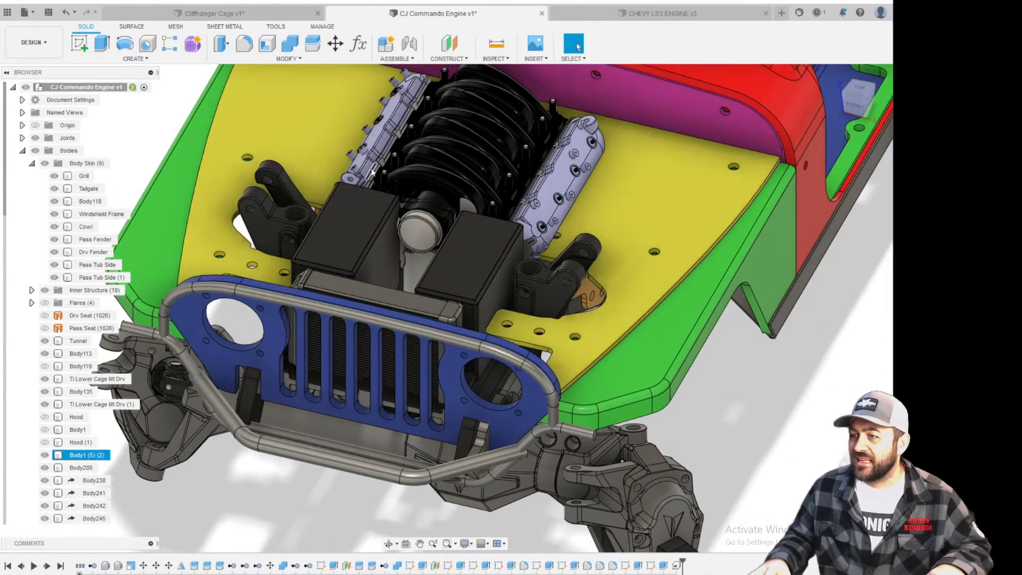
pyautogui.scroll(6, 436, 286)
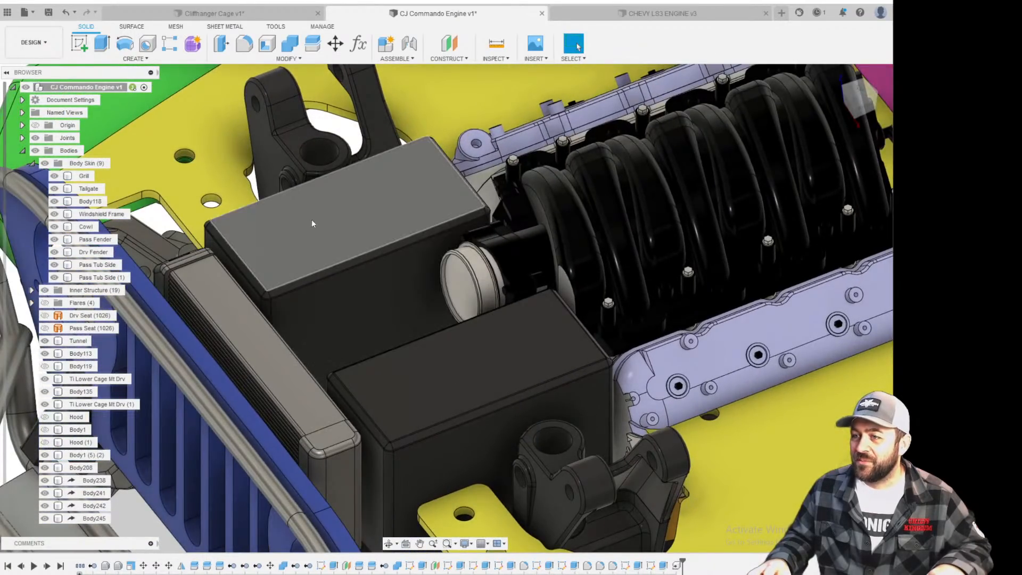
# Inspect the spacing between the grill, radiator, boxes and intake manifold from raised views of the engine bay.
pyautogui.scroll(-4, 315, 369)
pyautogui.click(321, 417)
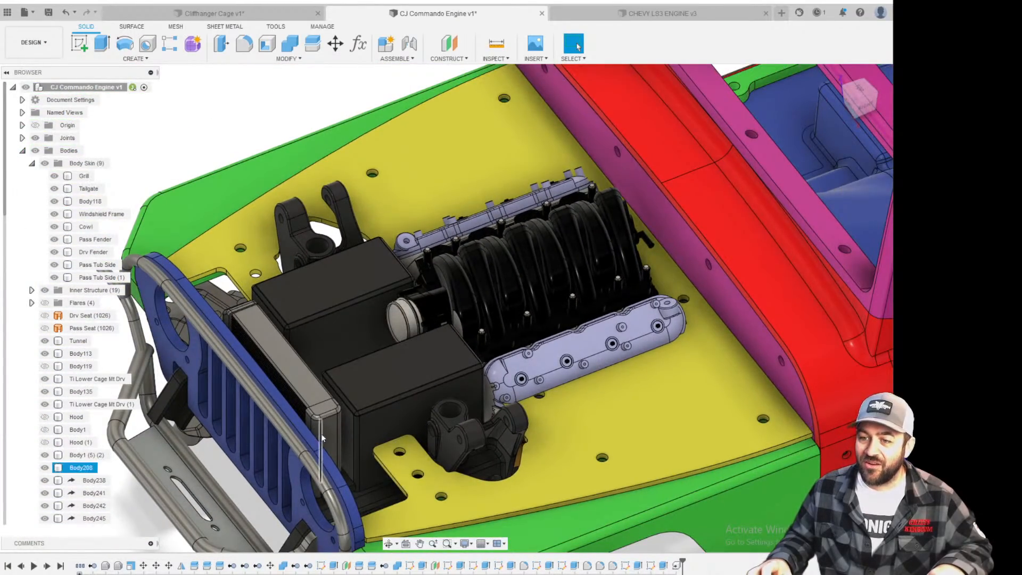
pyautogui.scroll(3, 494, 333)
pyautogui.moveTo(326, 417); pyautogui.dragTo(549, 350, button='middle')
pyautogui.scroll(-4, 550, 351)
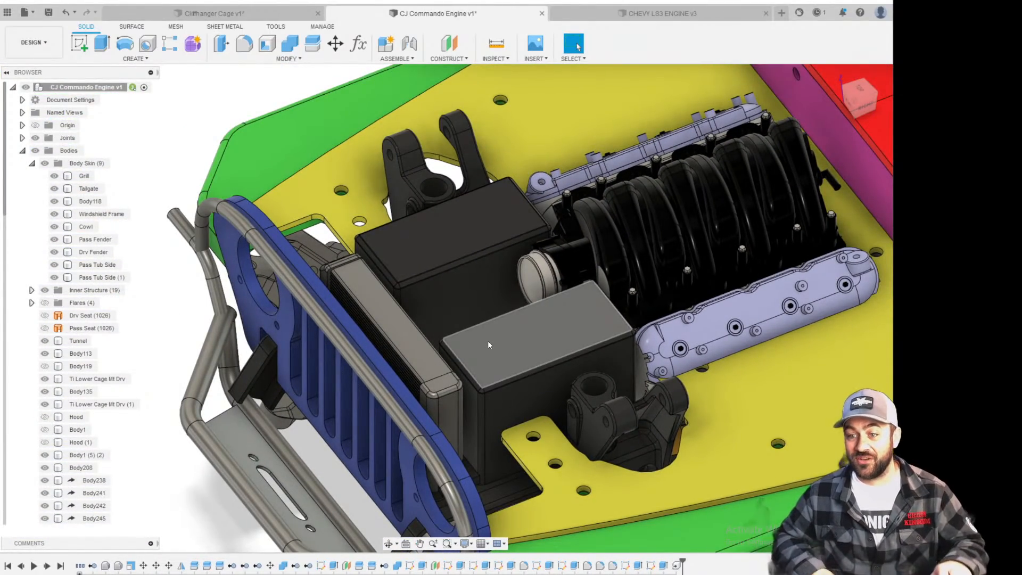
pyautogui.scroll(4, 470, 293)
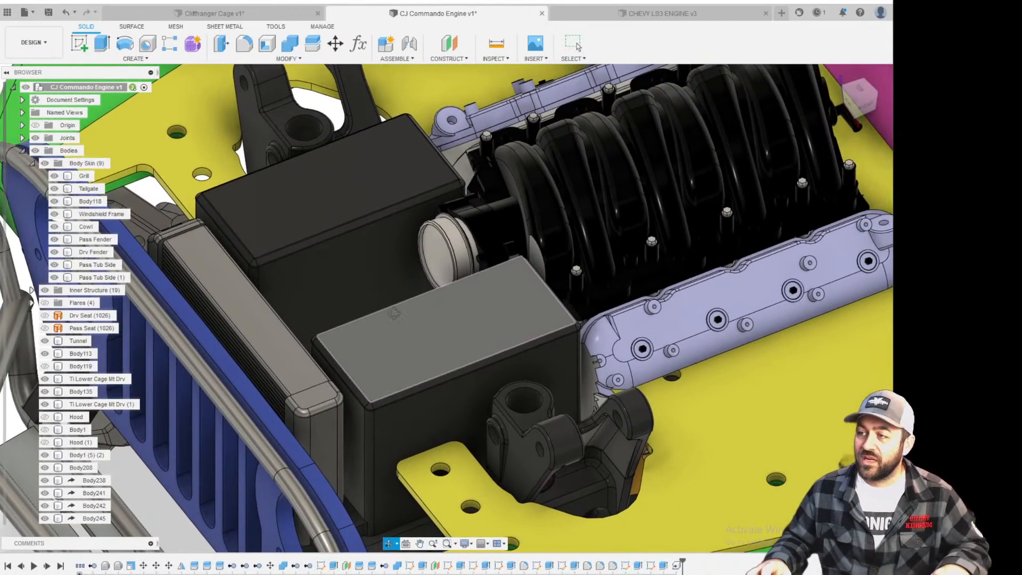
pyautogui.moveTo(394, 313)
pyautogui.keyDown('shift'); pyautogui.mouseDown(button='middle')
pyautogui.moveTo(436, 322)
pyautogui.moveTo(388, 306)
pyautogui.mouseUp(button='middle'); pyautogui.keyUp('shift')
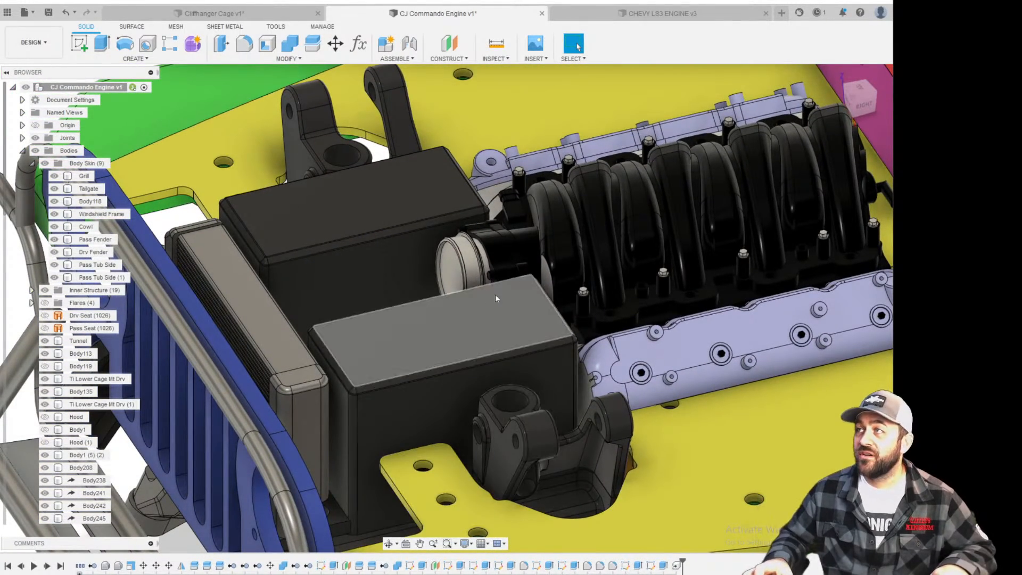
pyautogui.scroll(-2, 554, 211)
pyautogui.scroll(-2, 555, 210)
pyautogui.keyDown('shift'); pyautogui.moveTo(496, 242); pyautogui.dragTo(436, 271, button='middle'); pyautogui.keyUp('shift')
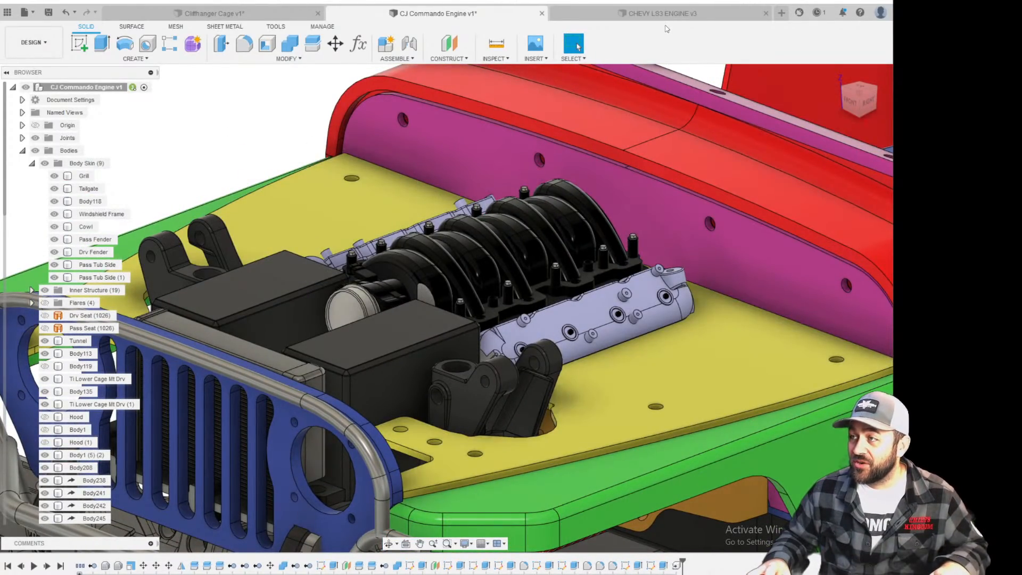
# Browse the Nationals Projects folder for the other CJ Comando design files.
pyautogui.click(16, 12)
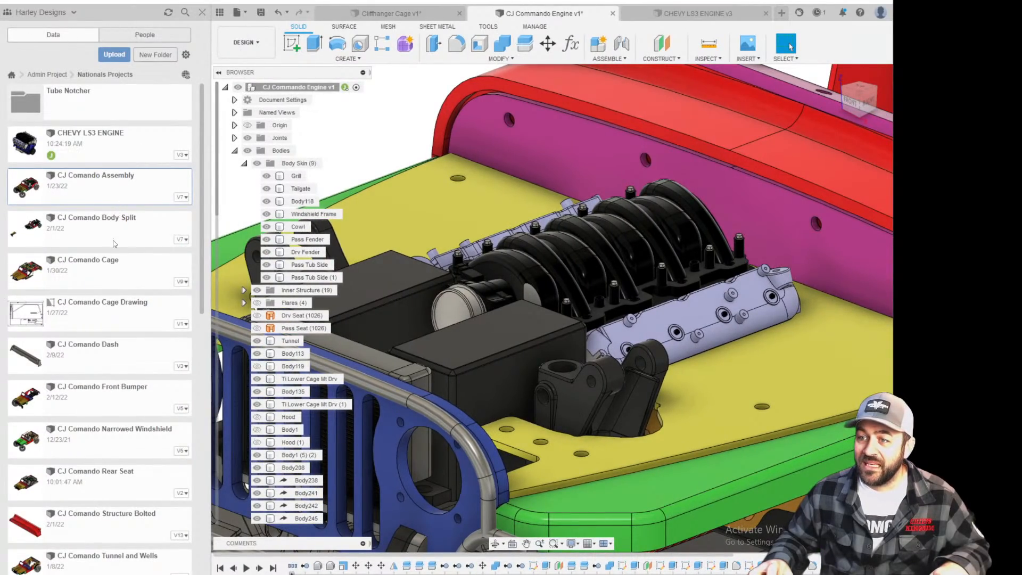
pyautogui.scroll(-6, 107, 335)
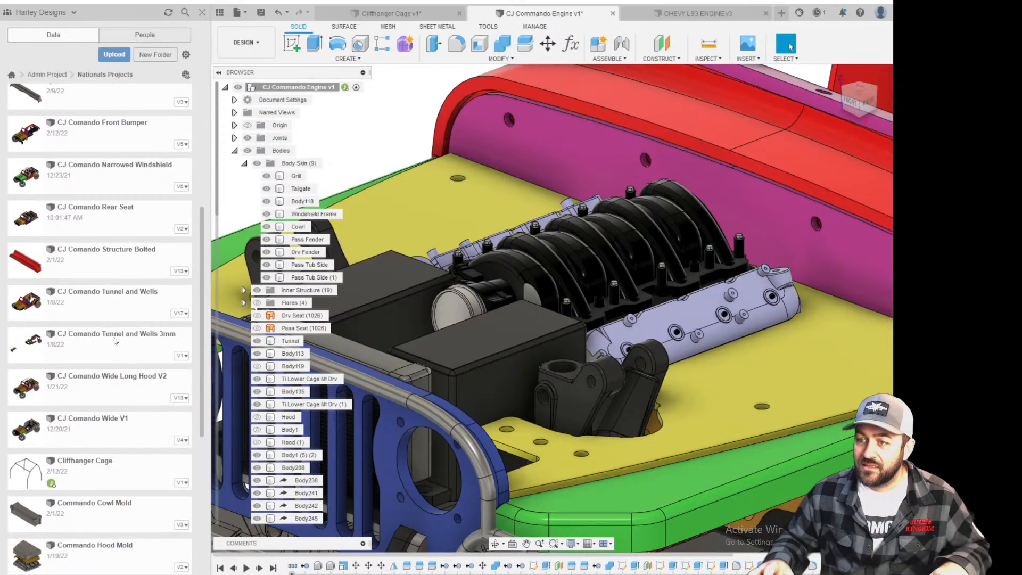
pyautogui.scroll(-4, 97, 304)
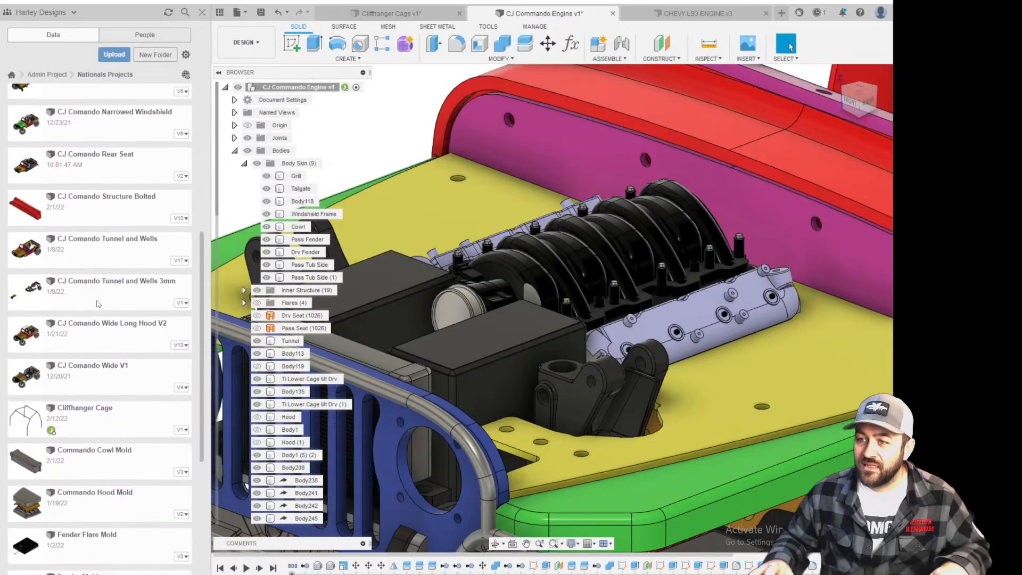
pyautogui.scroll(-3, 97, 304)
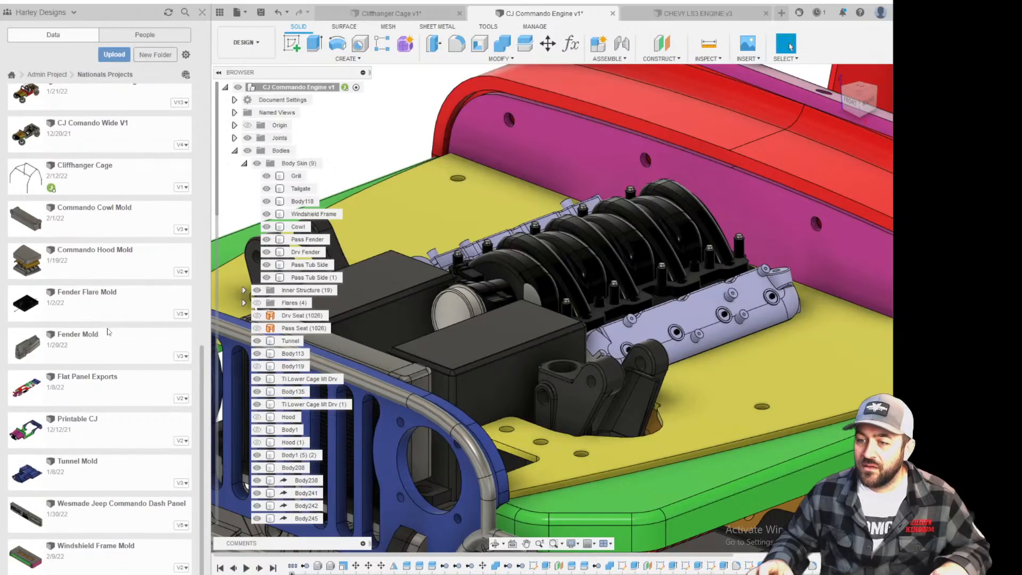
pyautogui.scroll(10, 108, 332)
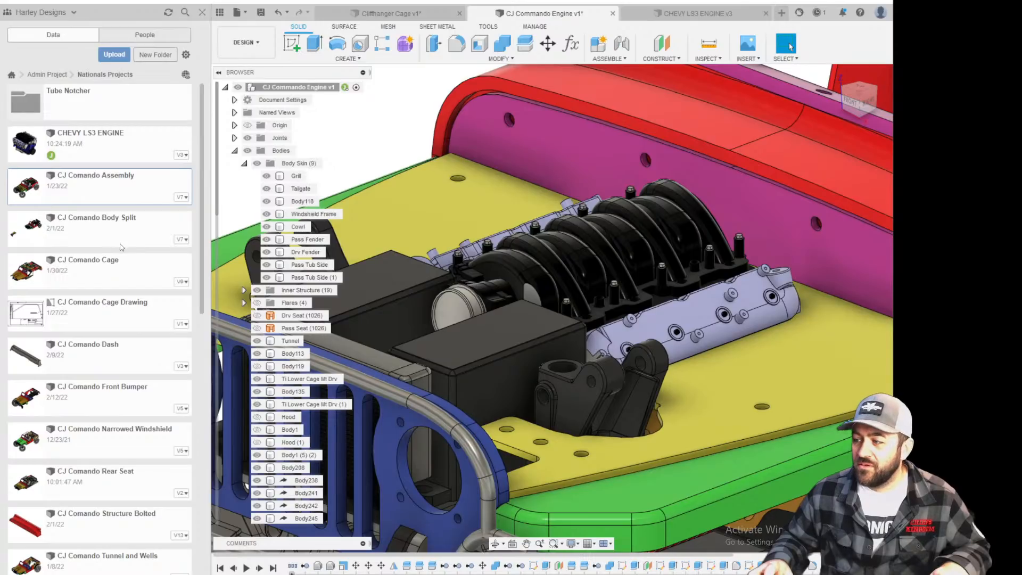
pyautogui.scroll(-4, 126, 279)
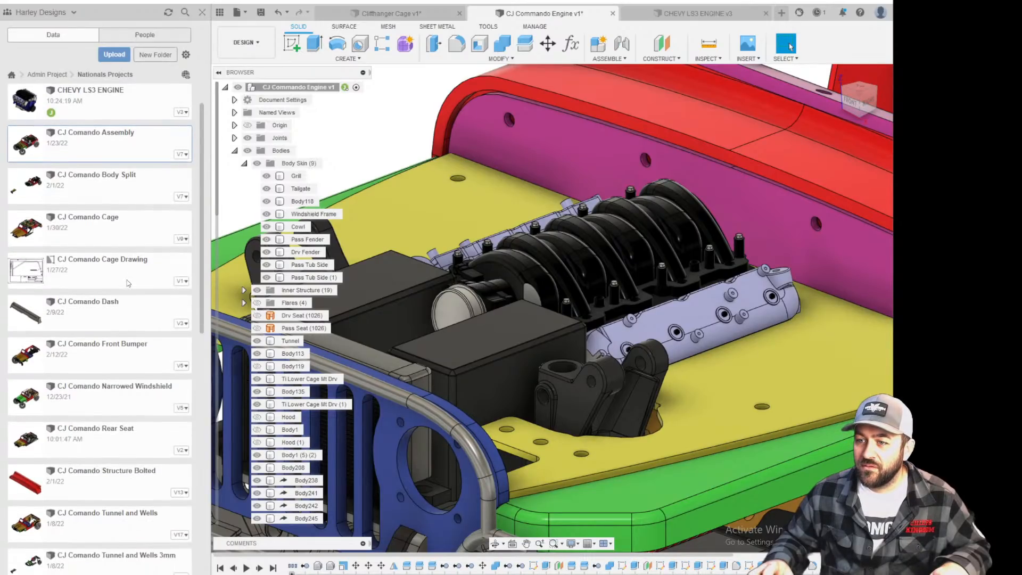
pyautogui.scroll(-4, 127, 283)
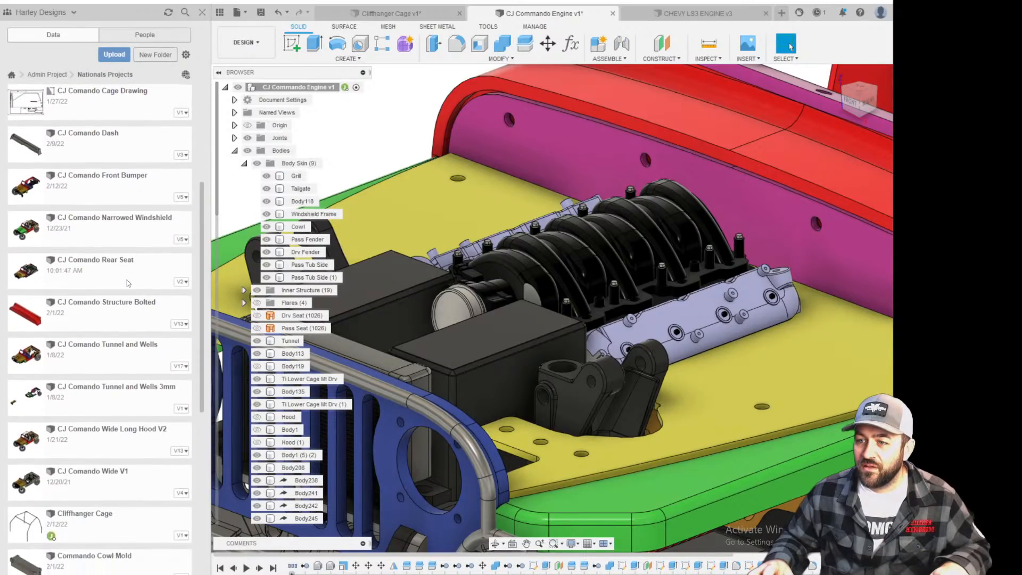
pyautogui.scroll(9, 127, 283)
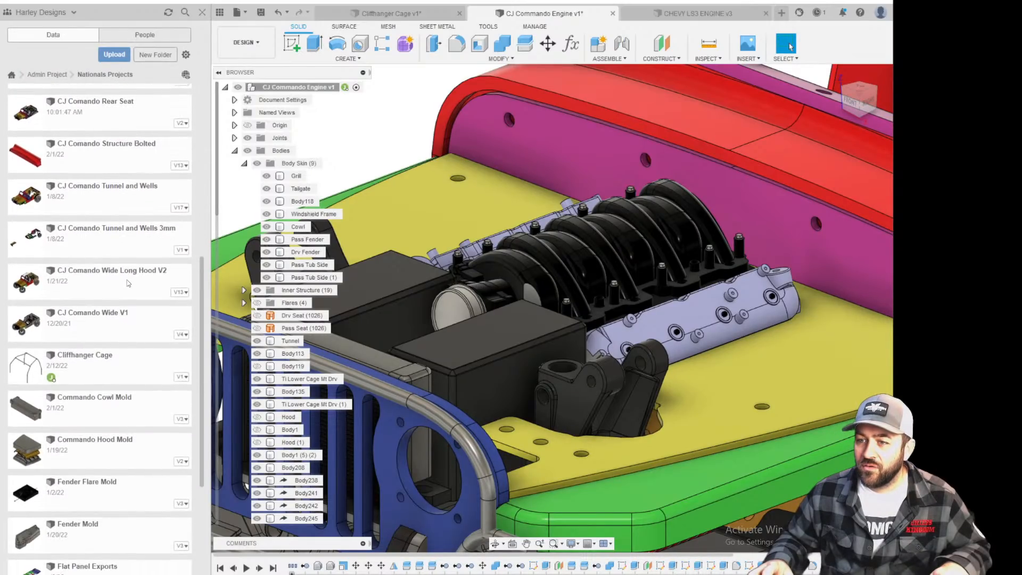
# Open the CJ Comando Rear Wells design from the Admin Project folder and close the project file list.
pyautogui.click(47, 74)
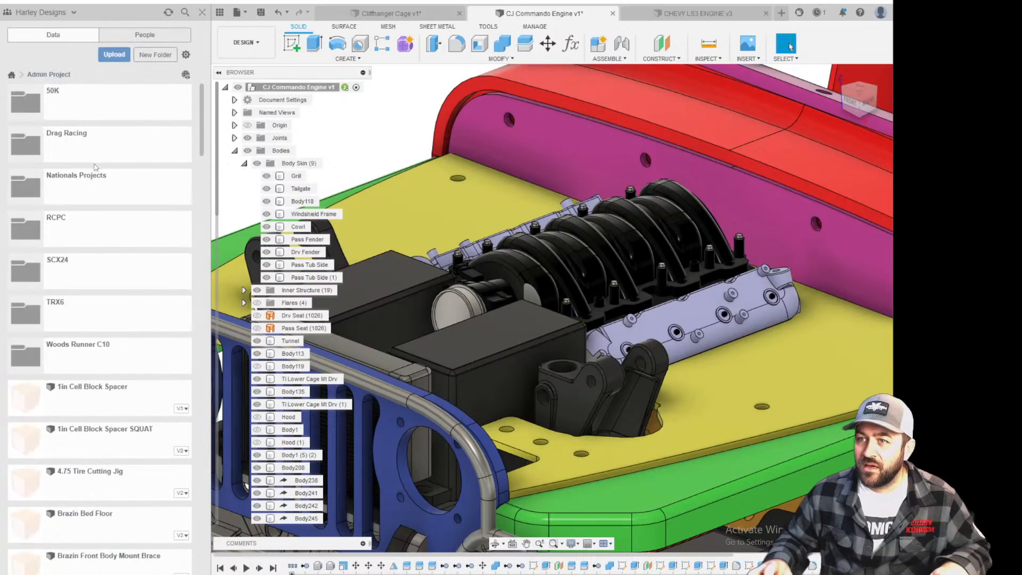
pyautogui.scroll(-4, 113, 214)
pyautogui.scroll(-4, 113, 212)
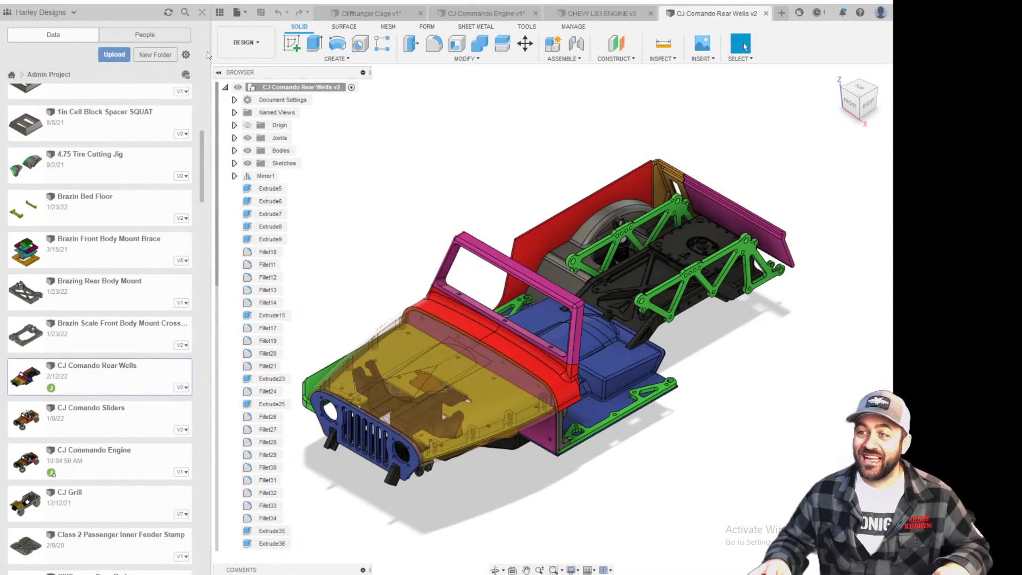
pyautogui.click(200, 11)
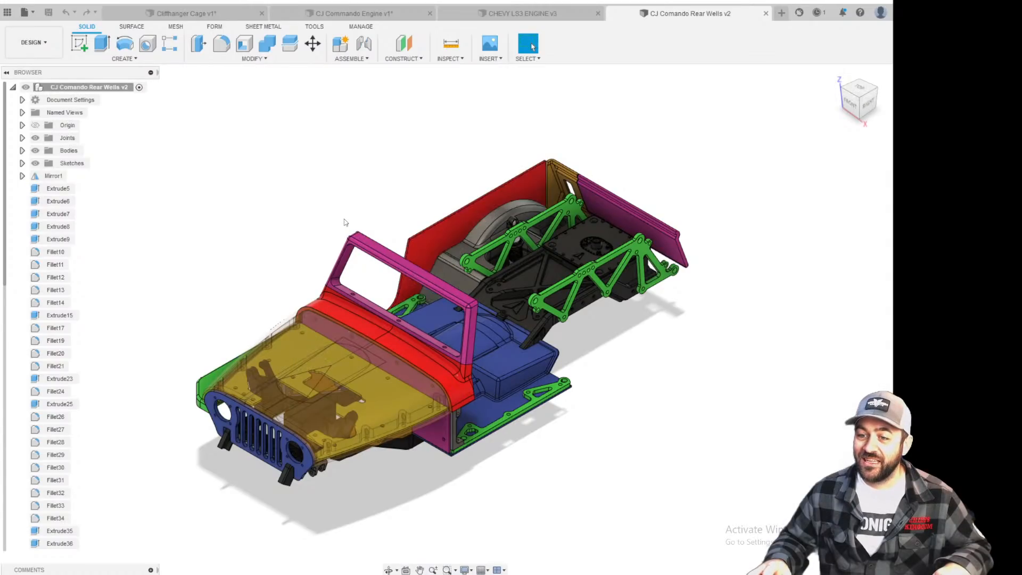
# Inspect the blue interior floor, tunnel and raised seat areas behind the windshield frame.
pyautogui.scroll(5, 505, 237)
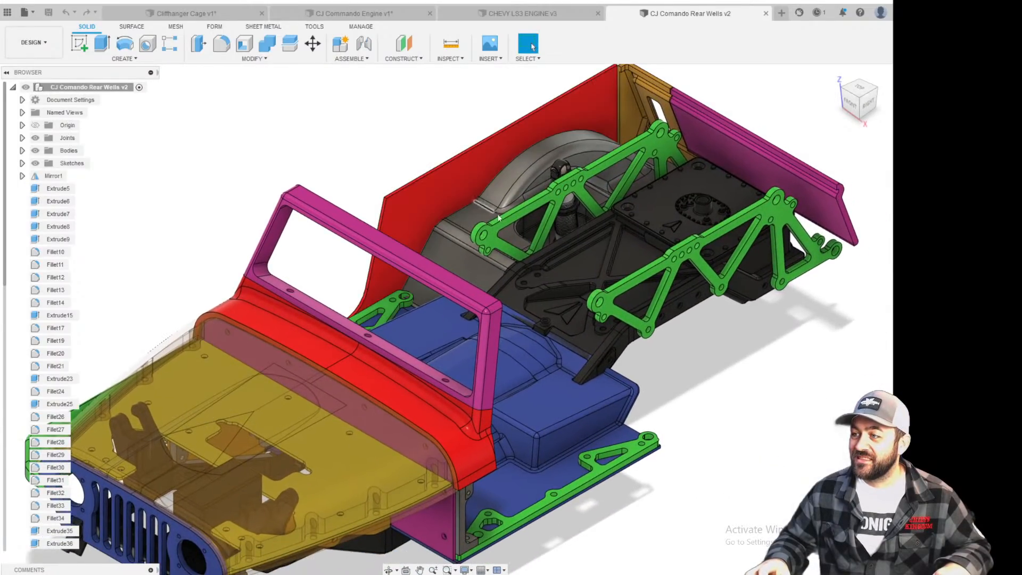
pyautogui.scroll(-2, 562, 336)
pyautogui.keyDown('shift'); pyautogui.moveTo(537, 332); pyautogui.dragTo(493, 418, button='middle'); pyautogui.keyUp('shift')
pyautogui.scroll(4, 493, 418)
pyautogui.scroll(-4, 411, 428)
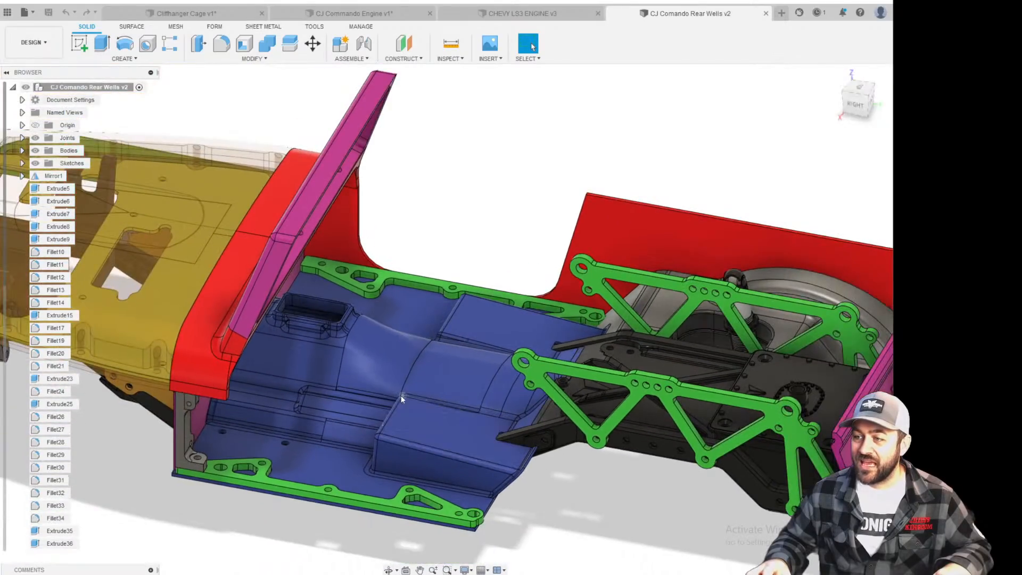
pyautogui.click(391, 377)
pyautogui.click(453, 442)
pyautogui.click(517, 490)
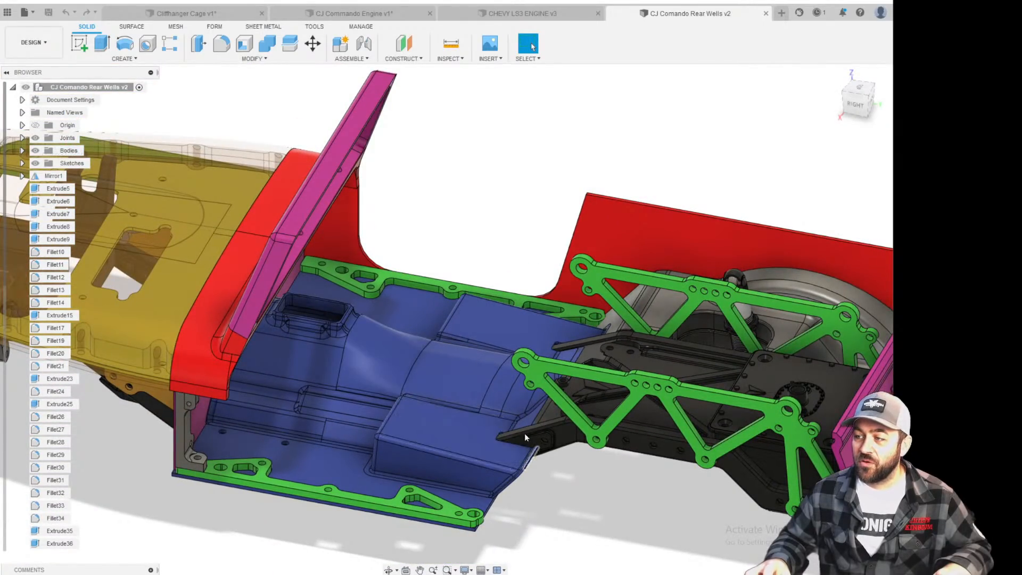
# Examine the rear wheel well and the shock opening beside the green chassis truss.
pyautogui.scroll(3, 489, 407)
pyautogui.keyDown('shift'); pyautogui.moveTo(453, 403); pyautogui.dragTo(517, 266, button='middle'); pyautogui.keyUp('shift')
pyautogui.scroll(-3, 503, 349)
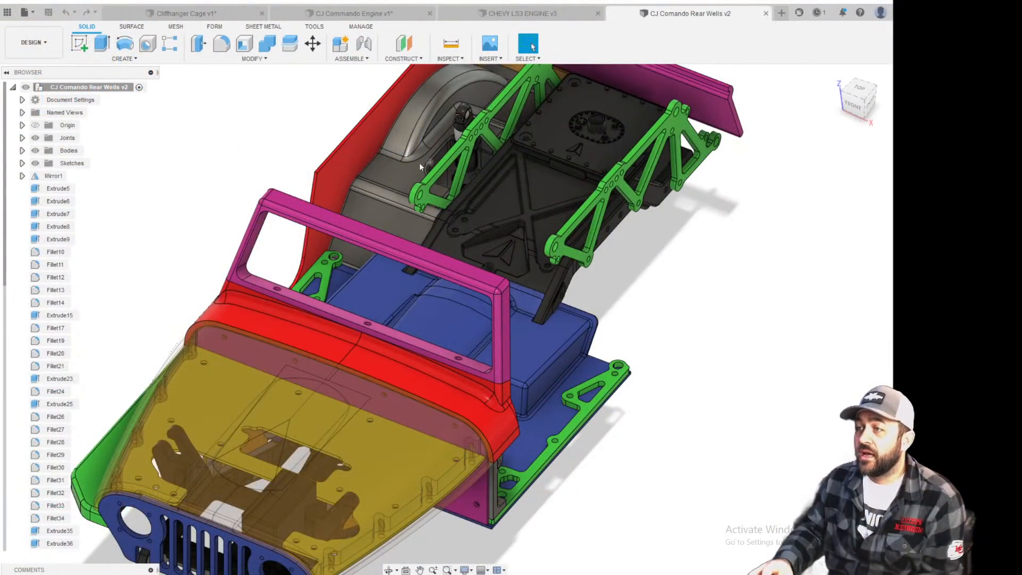
pyautogui.scroll(5, 452, 233)
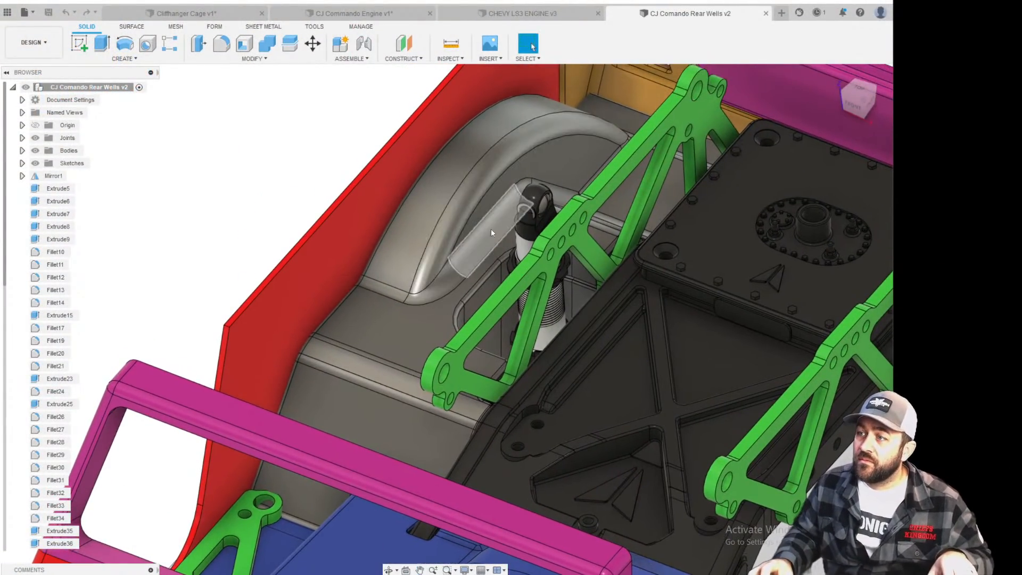
# Examine the rear wheel well from above and its arch from outside the red tub side.
pyautogui.moveTo(536, 123); pyautogui.dragTo(531, 157, button='middle')
pyautogui.keyDown('shift'); pyautogui.moveTo(489, 254); pyautogui.dragTo(469, 300, button='middle'); pyautogui.keyUp('shift')
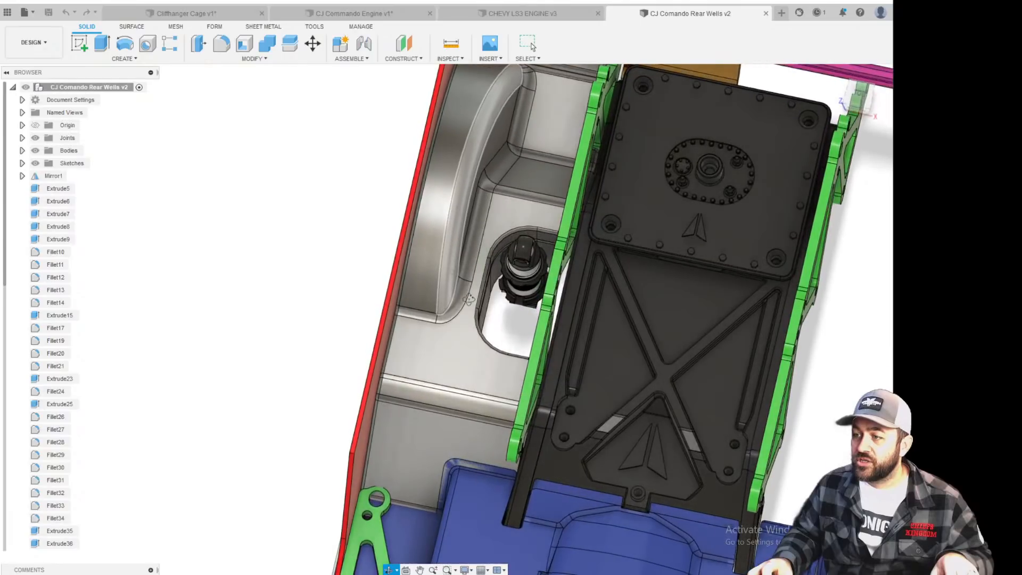
pyautogui.scroll(5, 439, 419)
pyautogui.keyDown('shift'); pyautogui.moveTo(439, 419); pyautogui.dragTo(391, 446, button='middle'); pyautogui.keyUp('shift')
pyautogui.scroll(-3, 464, 349)
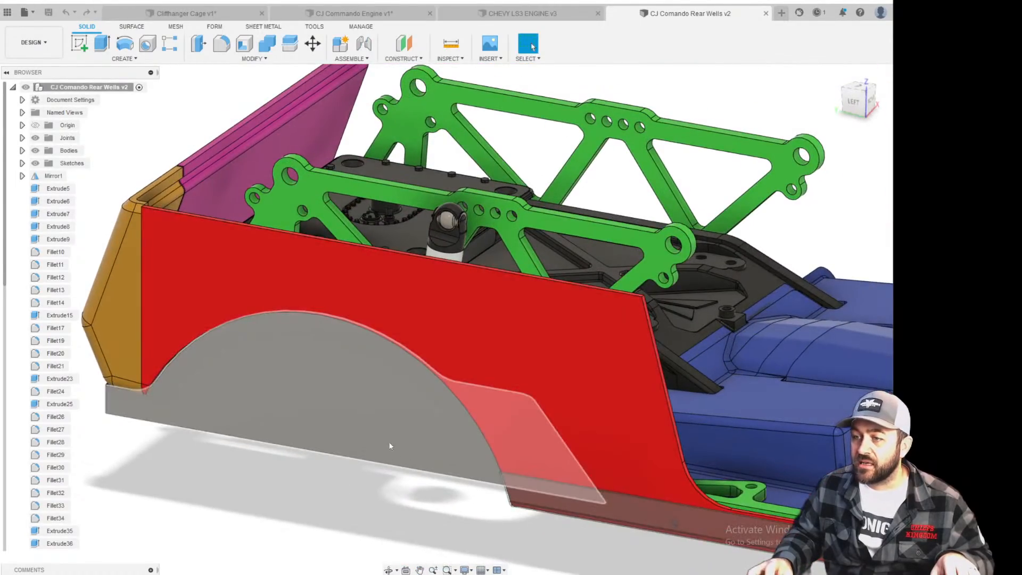
pyautogui.keyDown('shift'); pyautogui.moveTo(457, 394); pyautogui.dragTo(336, 287, button='middle'); pyautogui.keyUp('shift')
pyautogui.scroll(4, 346, 251)
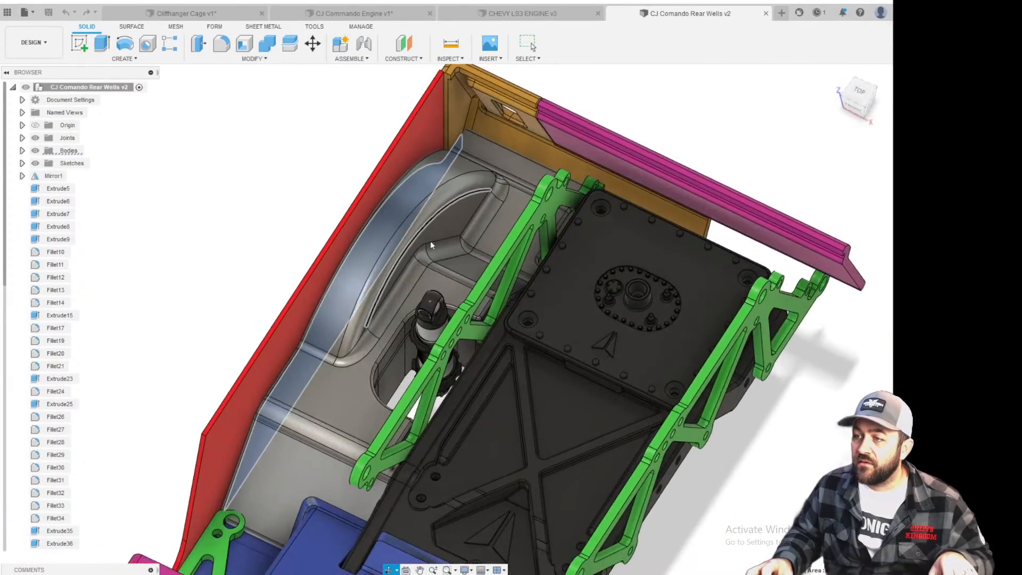
pyautogui.scroll(-3, 446, 206)
pyautogui.scroll(3, 438, 251)
pyautogui.scroll(-3, 308, 220)
pyautogui.moveTo(342, 420); pyautogui.dragTo(327, 362, button='middle')
pyautogui.scroll(3, 337, 352)
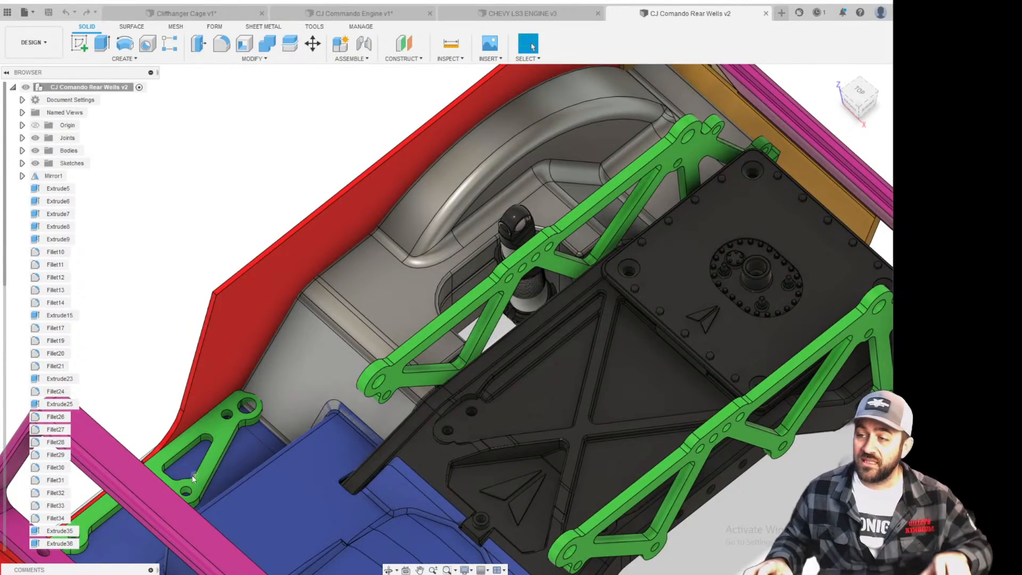
# Inspect the flat wheel well face around the shock opening and the sloped panel ahead of it.
pyautogui.keyDown('shift'); pyautogui.moveTo(311, 349); pyautogui.dragTo(330, 330, button='middle'); pyautogui.keyUp('shift')
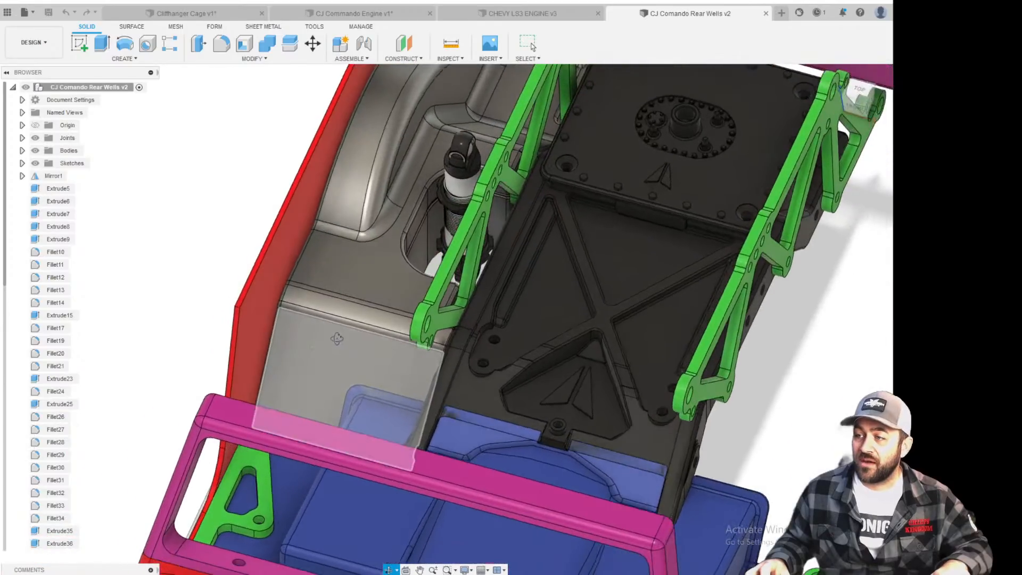
pyautogui.scroll(-2, 344, 317)
pyautogui.click(356, 292)
pyautogui.scroll(2, 359, 277)
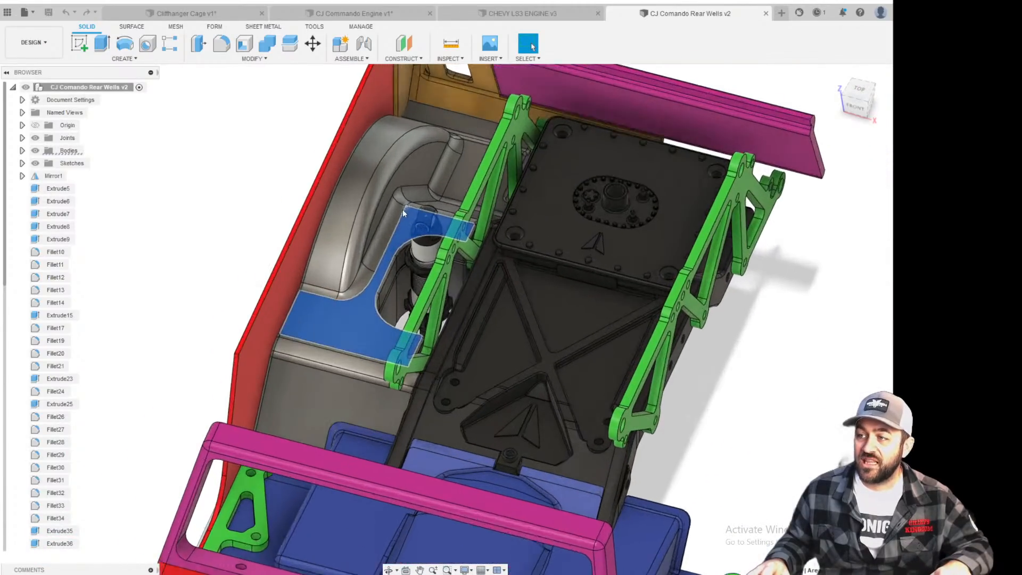
pyautogui.scroll(-1, 361, 268)
pyautogui.scroll(1, 364, 260)
pyautogui.moveTo(363, 260)
pyautogui.keyDown('shift'); pyautogui.mouseDown(button='middle')
pyautogui.moveTo(410, 257)
pyautogui.moveTo(348, 261)
pyautogui.mouseUp(button='middle'); pyautogui.keyUp('shift')
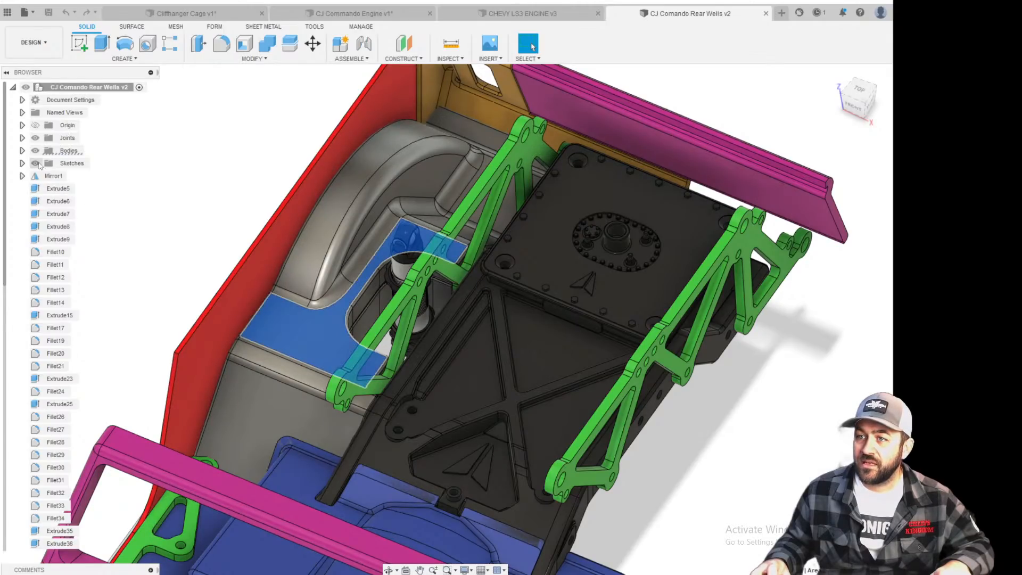
# Expand the list of bodies and isolate Body211, the rear wheel well.
pyautogui.click(22, 151)
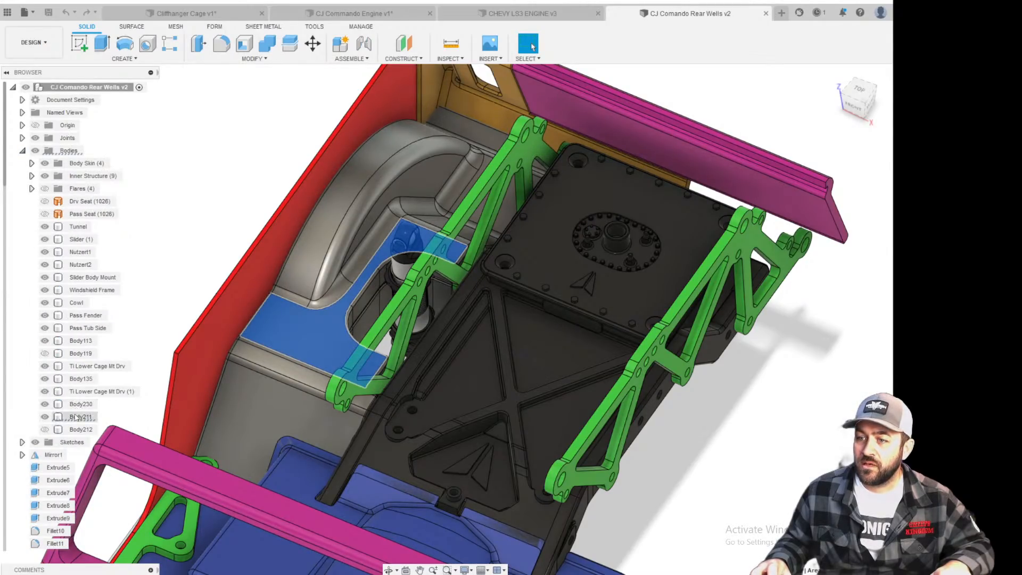
pyautogui.rightClick(77, 417)
pyautogui.click(97, 394)
pyautogui.keyDown('shift'); pyautogui.moveTo(233, 262); pyautogui.dragTo(432, 300, button='middle'); pyautogui.keyUp('shift')
pyautogui.scroll(3, 431, 300)
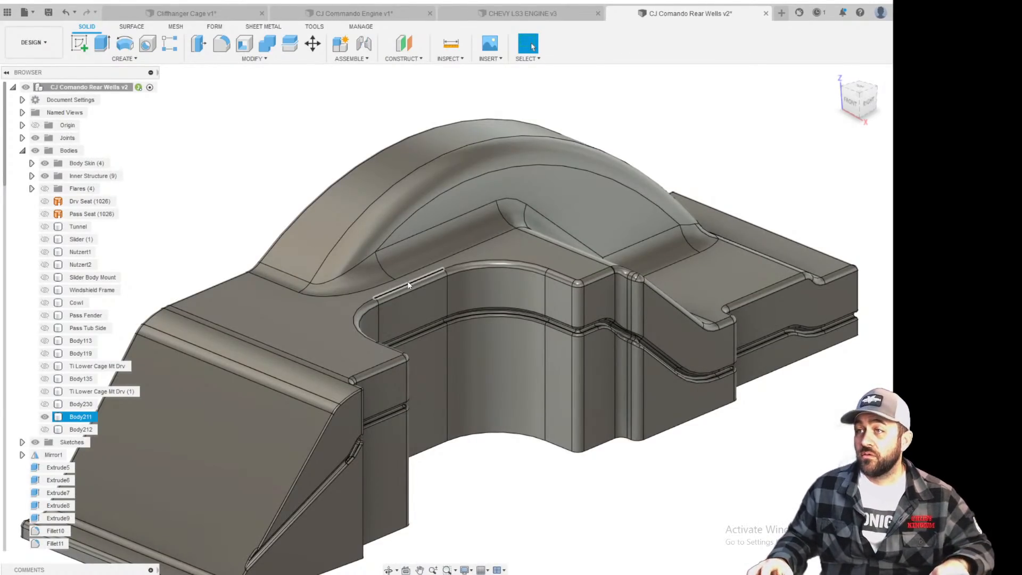
# Examine the shock cutout and follow the groove along the inner side of the isolated wheel well body.
pyautogui.moveTo(442, 495); pyautogui.dragTo(488, 420, button='middle')
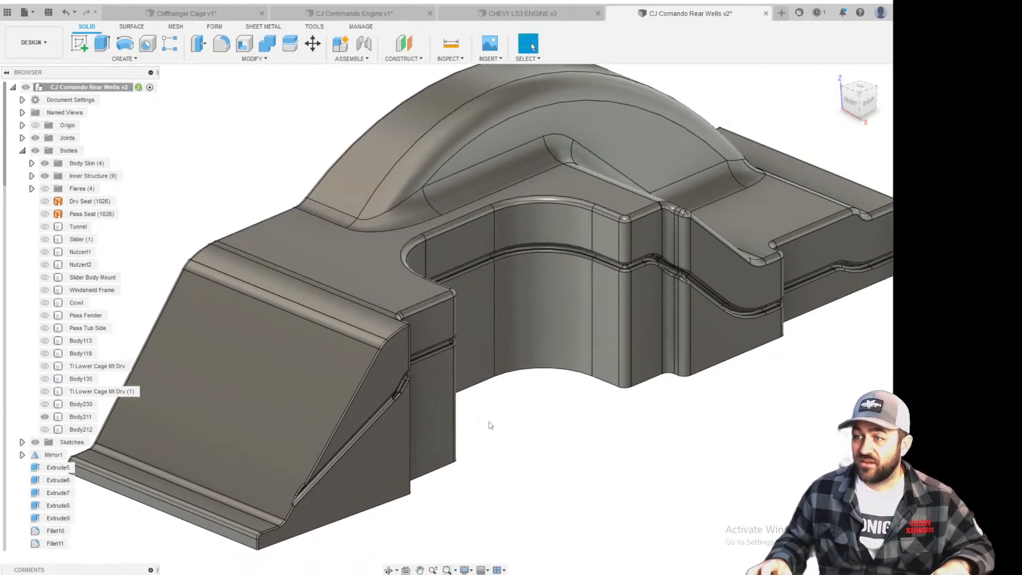
pyautogui.scroll(3, 472, 373)
pyautogui.keyDown('shift'); pyautogui.moveTo(472, 372); pyautogui.dragTo(427, 354, button='middle'); pyautogui.keyUp('shift')
pyautogui.scroll(-3, 426, 354)
pyautogui.keyDown('shift'); pyautogui.moveTo(440, 285); pyautogui.dragTo(602, 279, button='middle'); pyautogui.keyUp('shift')
pyautogui.scroll(3, 673, 269)
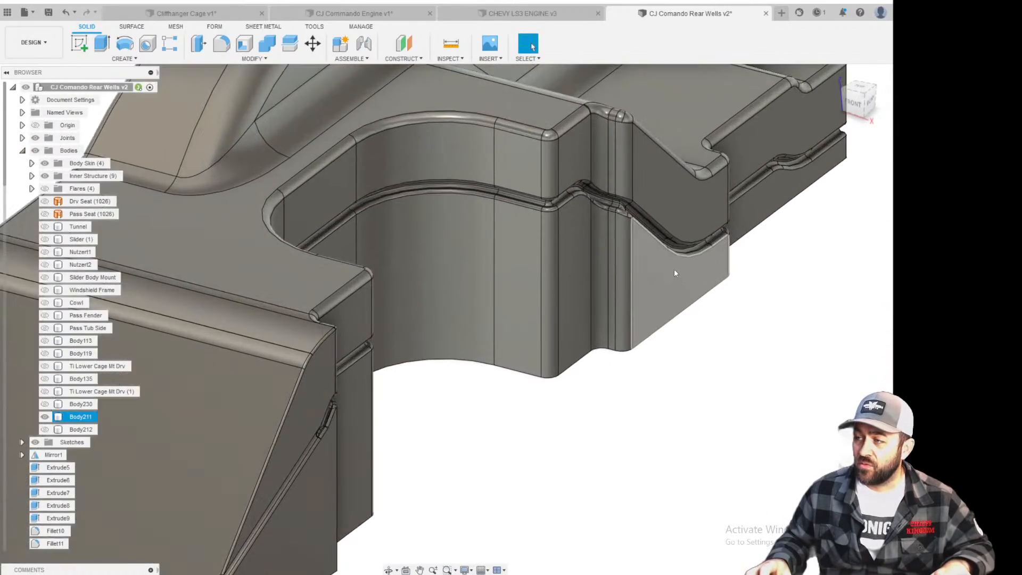
pyautogui.scroll(-3, 705, 306)
pyautogui.keyDown('shift'); pyautogui.moveTo(678, 288); pyautogui.dragTo(682, 275, button='middle'); pyautogui.keyUp('shift')
pyautogui.scroll(-2, 685, 244)
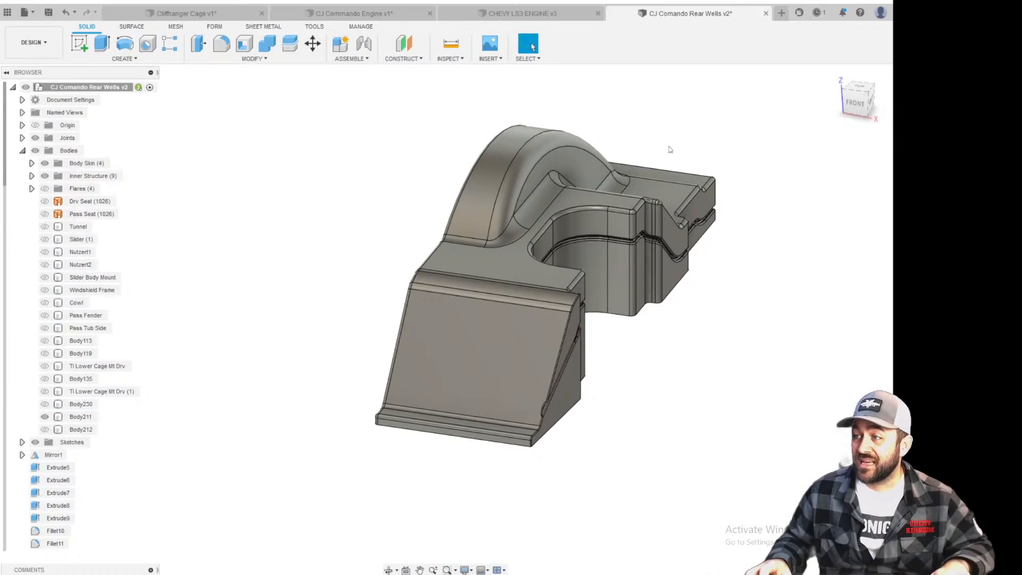
pyautogui.scroll(2, 670, 151)
pyautogui.scroll(3, 693, 216)
pyautogui.keyDown('shift'); pyautogui.moveTo(792, 280); pyautogui.dragTo(760, 262, button='middle'); pyautogui.keyUp('shift')
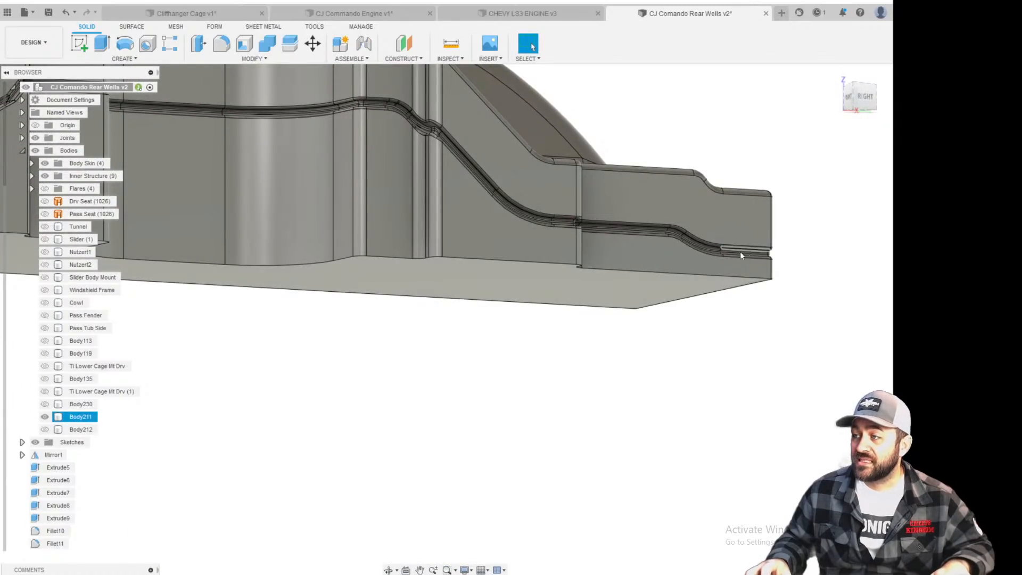
pyautogui.scroll(-5, 515, 214)
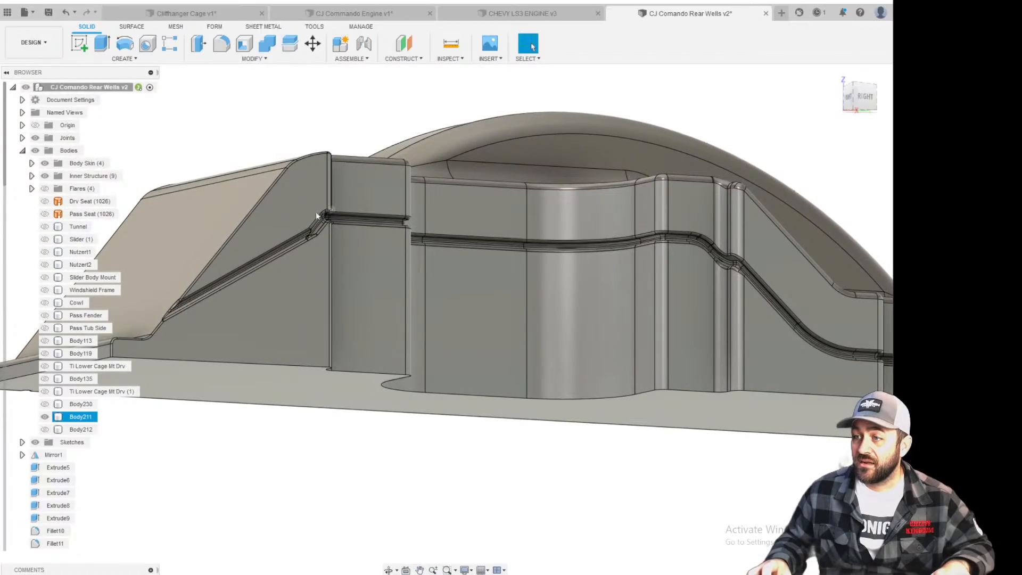
# Follow the groove around the front end and along the outer arch side of the isolated wheel well body.
pyautogui.scroll(-4, 222, 351)
pyautogui.keyDown('shift'); pyautogui.moveTo(367, 320); pyautogui.dragTo(511, 393, button='middle'); pyautogui.keyUp('shift')
pyautogui.moveTo(494, 338); pyautogui.dragTo(626, 355, button='middle')
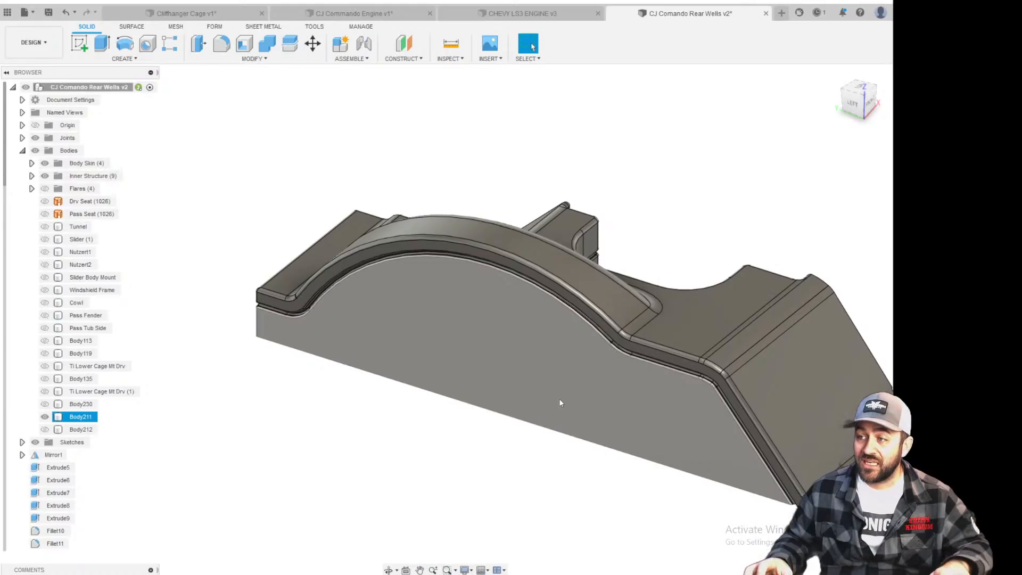
pyautogui.keyDown('shift'); pyautogui.moveTo(508, 298); pyautogui.dragTo(474, 269, button='middle'); pyautogui.keyUp('shift')
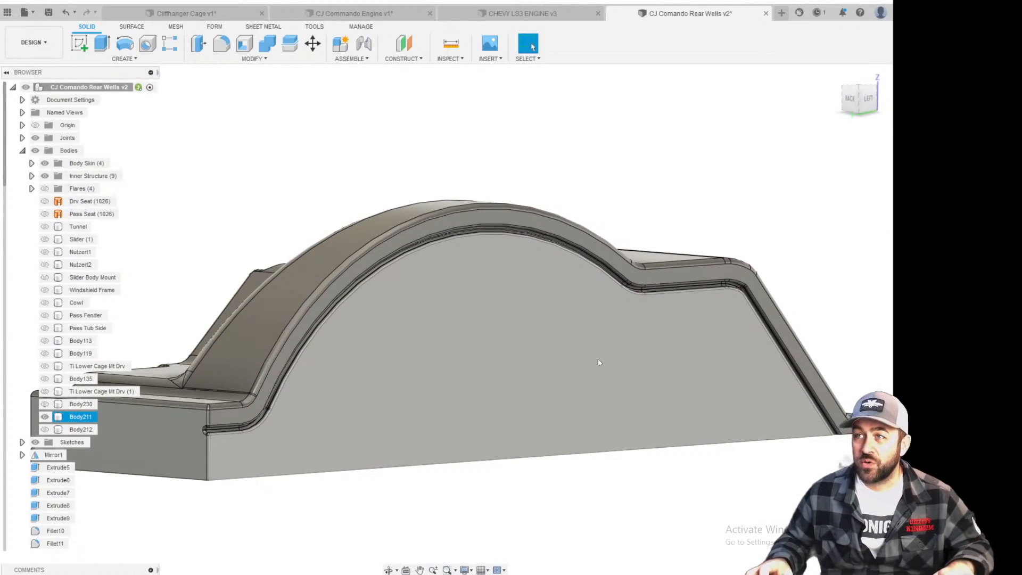
pyautogui.keyDown('shift'); pyautogui.moveTo(726, 380); pyautogui.dragTo(689, 382, button='middle'); pyautogui.keyUp('shift')
pyautogui.scroll(-2, 691, 352)
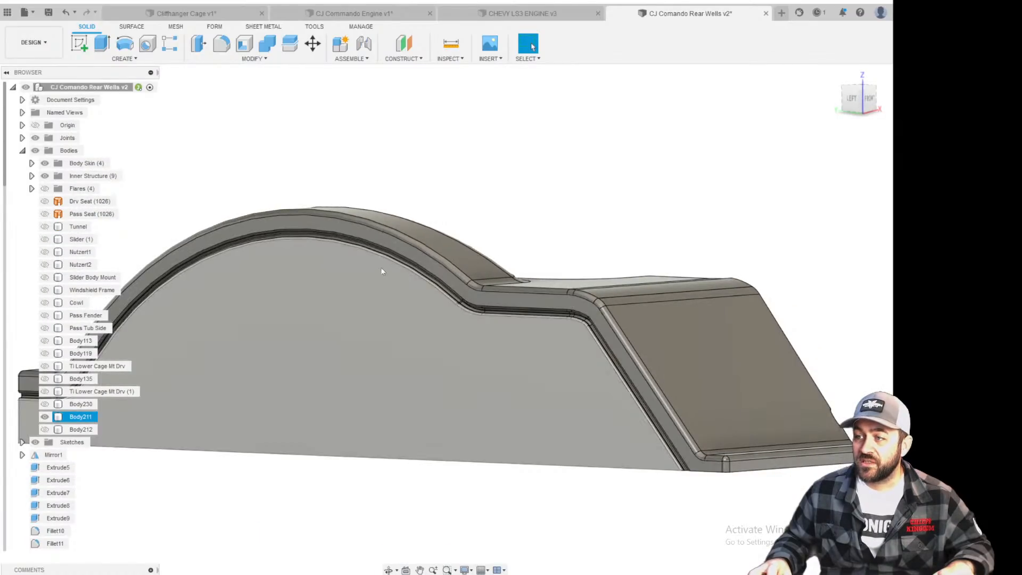
pyautogui.scroll(-4, 320, 236)
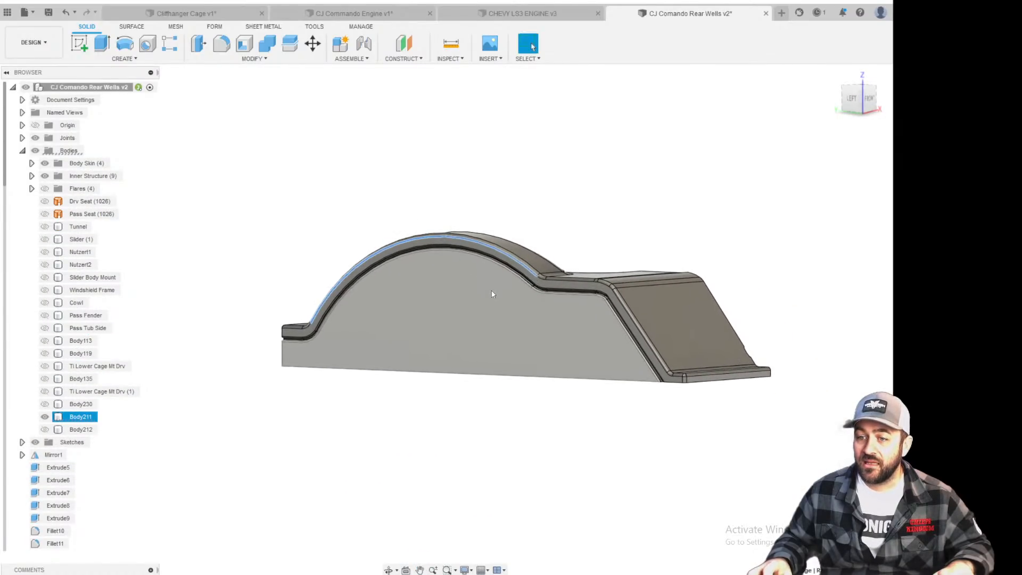
pyautogui.keyDown('shift'); pyautogui.moveTo(492, 294); pyautogui.dragTo(530, 374, button='middle'); pyautogui.keyUp('shift')
pyautogui.click(597, 428)
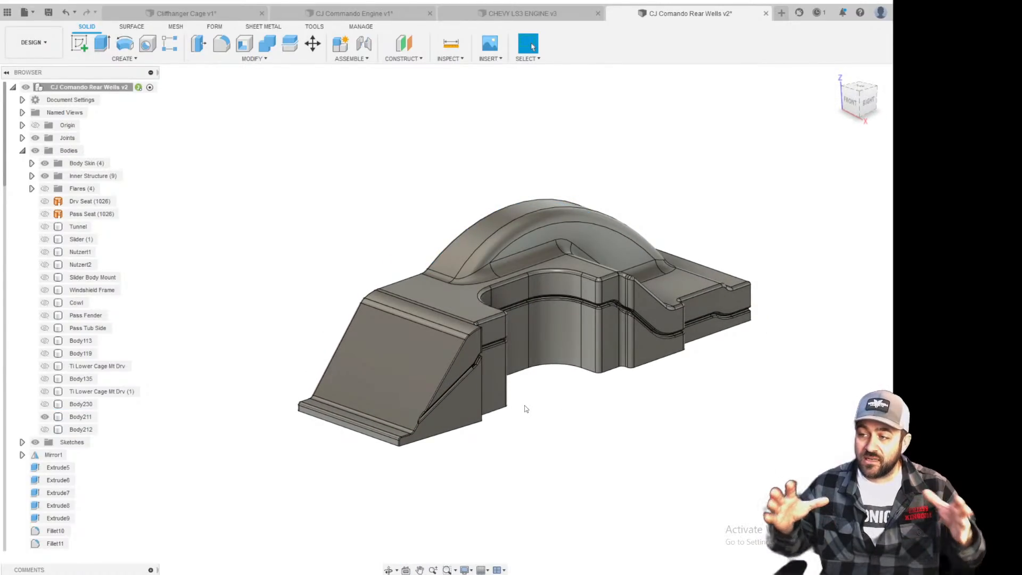
# Review the inner side of Body211 and unisolate it to restore the surrounding bodies.
pyautogui.click(501, 257)
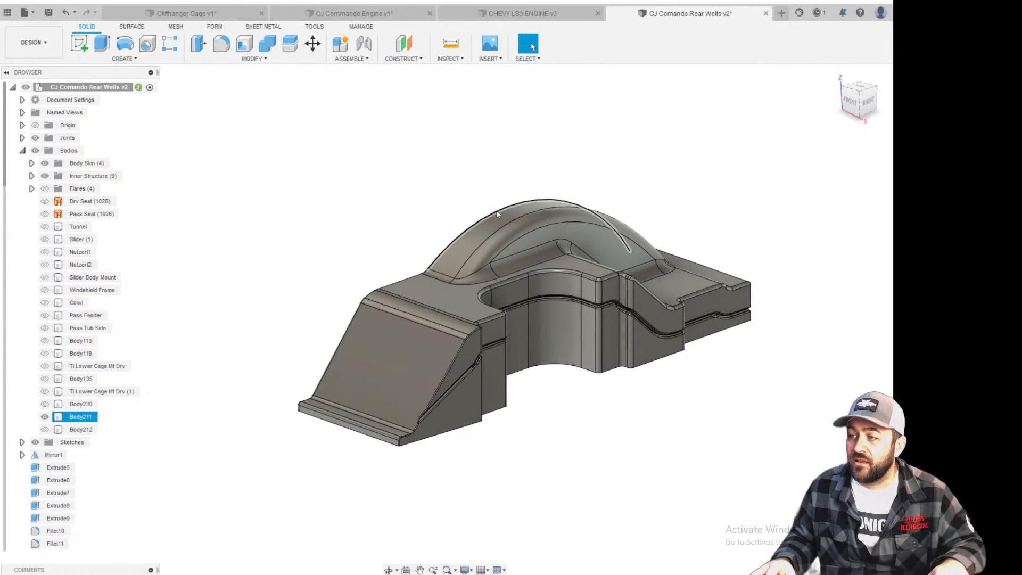
pyautogui.scroll(3, 501, 257)
pyautogui.keyDown('shift'); pyautogui.moveTo(500, 257); pyautogui.dragTo(447, 258, button='middle'); pyautogui.keyUp('shift')
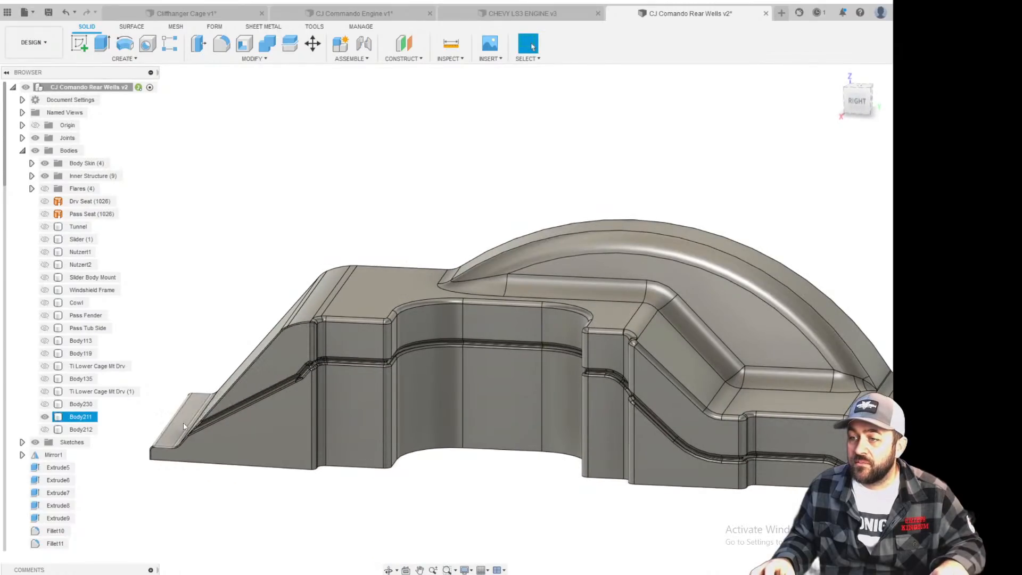
pyautogui.rightClick(86, 417)
pyautogui.click(113, 394)
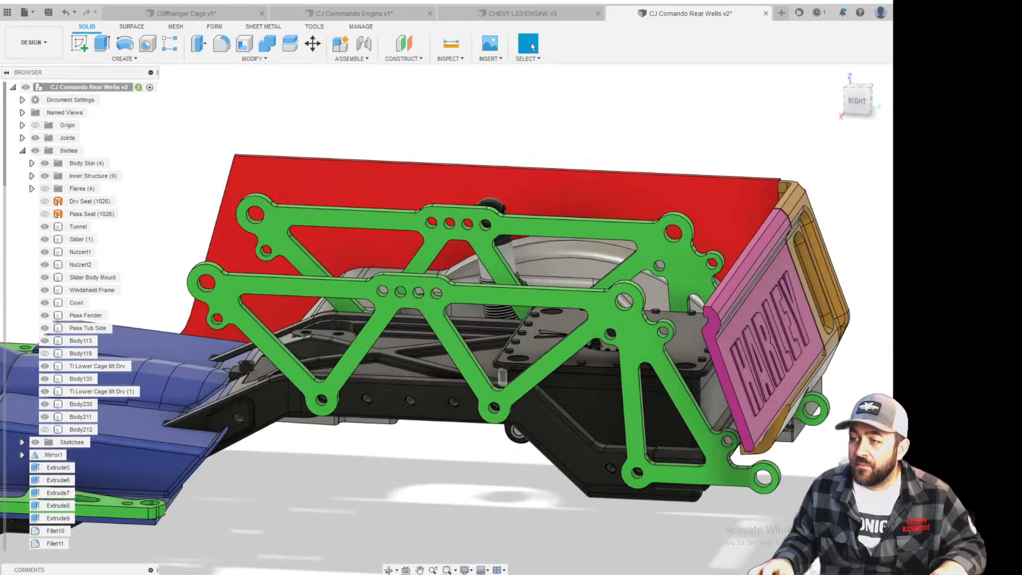
# Inspect from below how the wheel well runs alongside the black chassis rail.
pyautogui.keyDown('shift'); pyautogui.moveTo(502, 376); pyautogui.dragTo(524, 303, button='middle'); pyautogui.keyUp('shift')
pyautogui.scroll(4, 394, 468)
pyautogui.moveTo(277, 481); pyautogui.dragTo(537, 353, button='middle')
pyautogui.scroll(5, 338, 390)
pyautogui.moveTo(312, 355); pyautogui.dragTo(579, 255, button='middle')
pyautogui.moveTo(195, 441); pyautogui.dragTo(376, 360, button='middle')
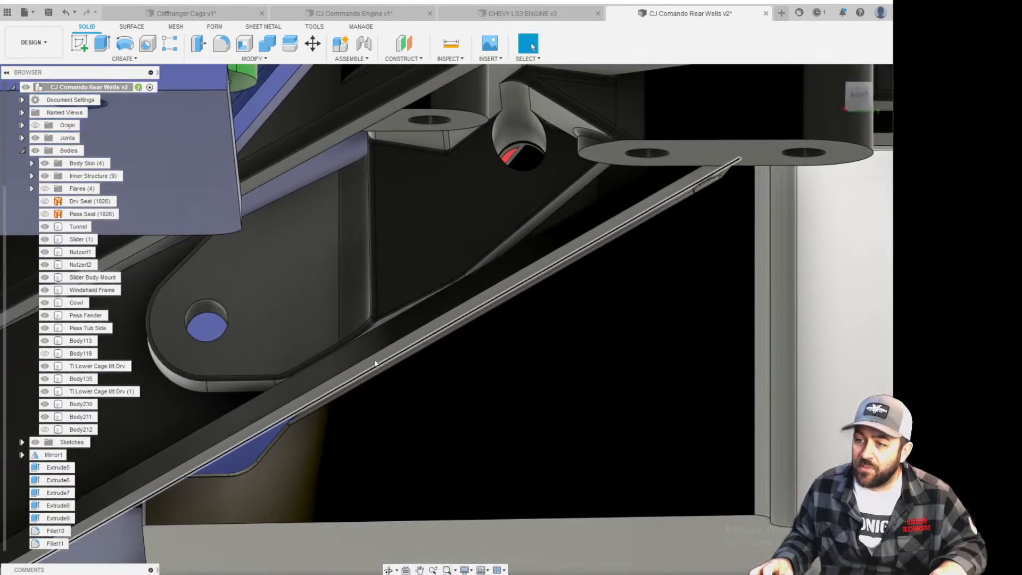
pyautogui.scroll(-5, 270, 430)
# Examine the space between the shock, its wheel well opening and the green truss from the inner and outer sides.
pyautogui.moveTo(651, 349); pyautogui.dragTo(420, 457, button='middle')
pyautogui.scroll(4, 330, 345)
pyautogui.keyDown('shift'); pyautogui.moveTo(373, 394); pyautogui.dragTo(364, 351, button='middle'); pyautogui.keyUp('shift')
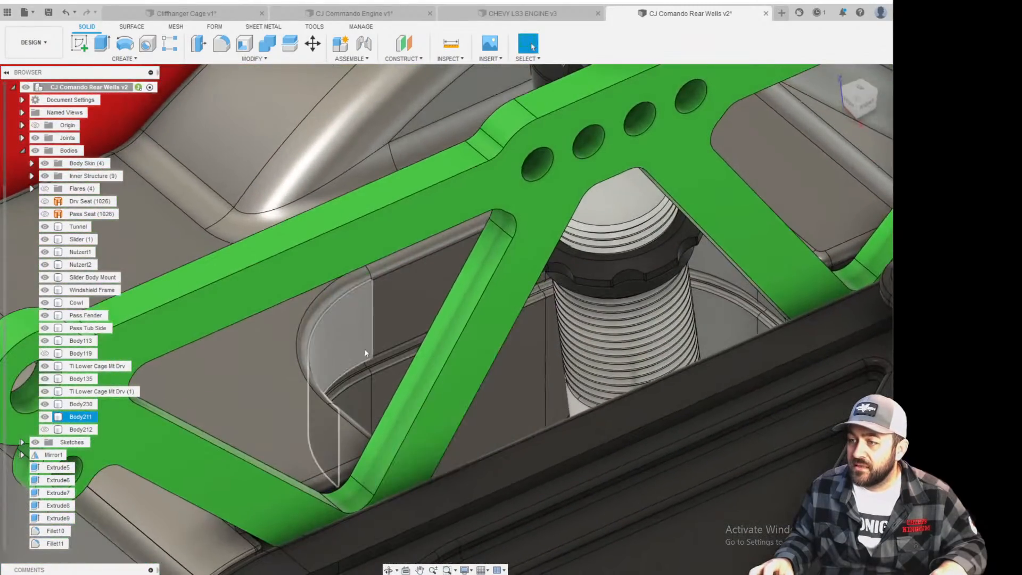
pyautogui.scroll(-3, 398, 337)
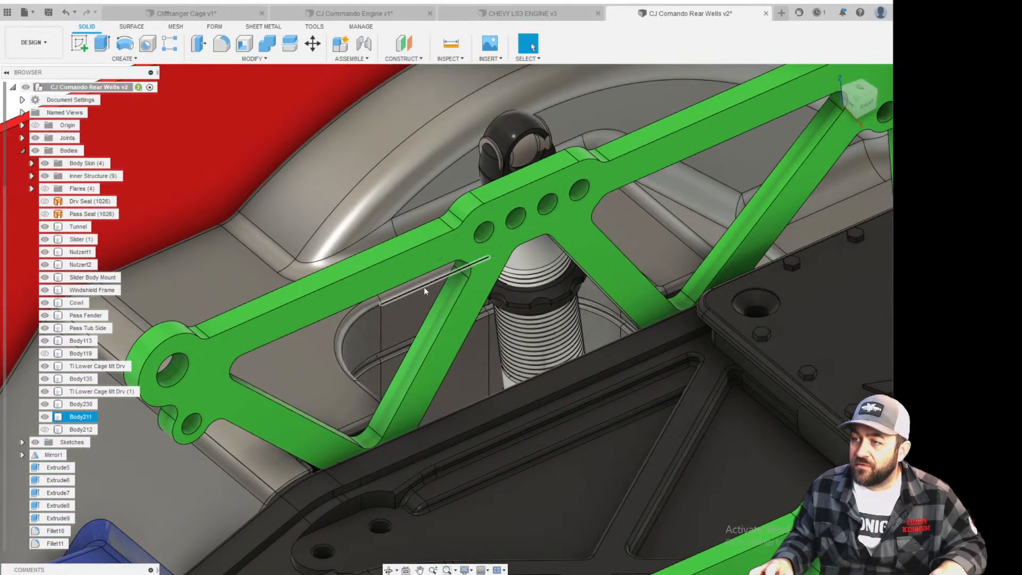
pyautogui.scroll(3, 384, 307)
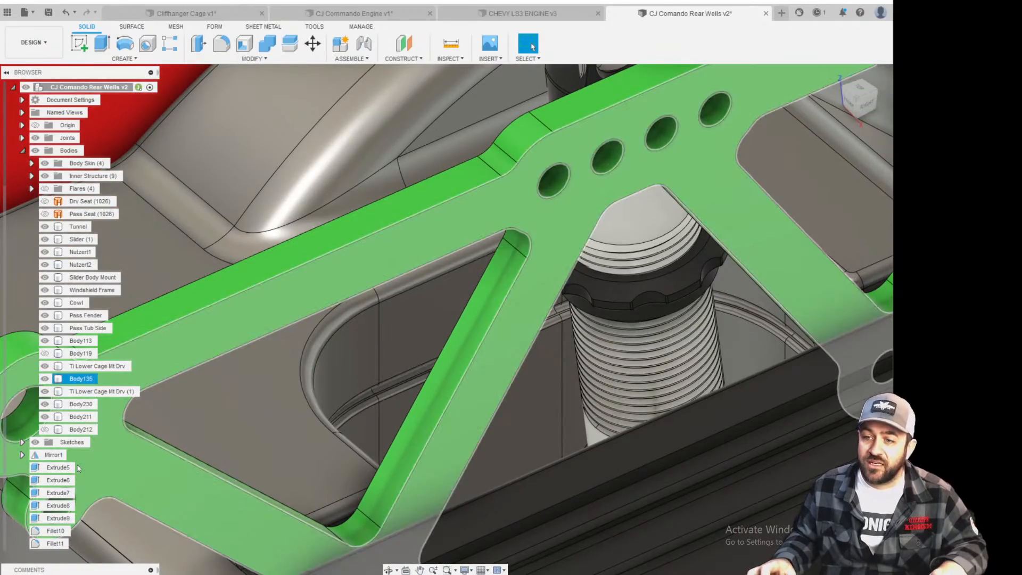
pyautogui.scroll(-5, 301, 377)
pyautogui.keyDown('shift'); pyautogui.moveTo(261, 378); pyautogui.dragTo(335, 376, button='middle'); pyautogui.keyUp('shift')
pyautogui.scroll(4, 244, 170)
pyautogui.keyDown('shift'); pyautogui.moveTo(246, 172); pyautogui.dragTo(323, 228, button='middle'); pyautogui.keyUp('shift')
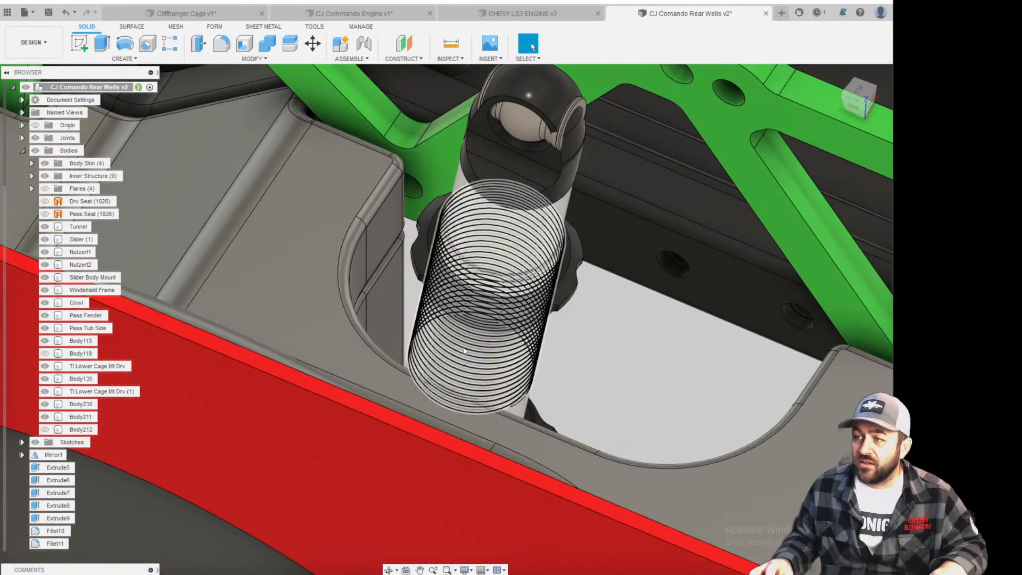
pyautogui.scroll(-2, 462, 338)
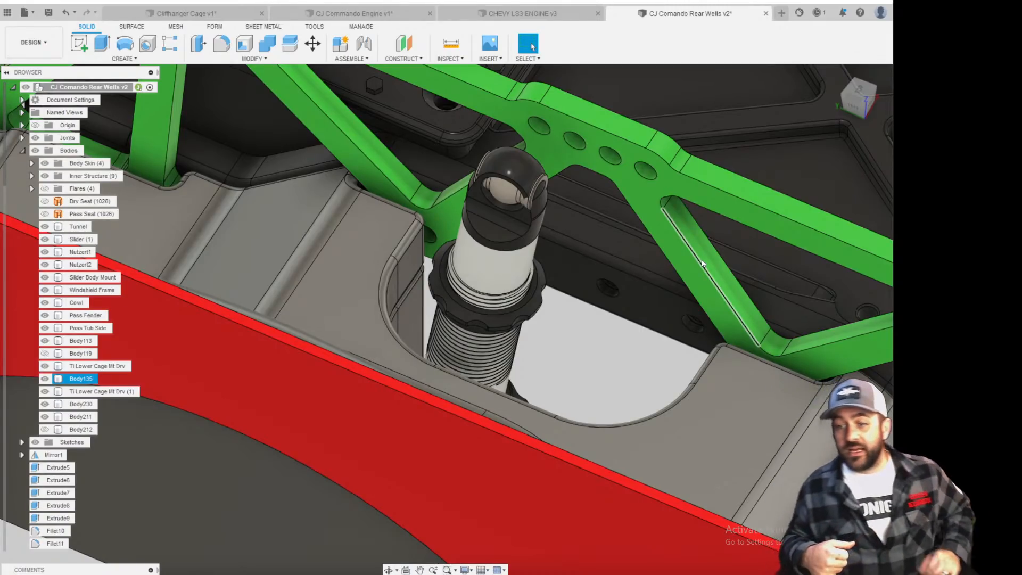
pyautogui.scroll(-4, 703, 261)
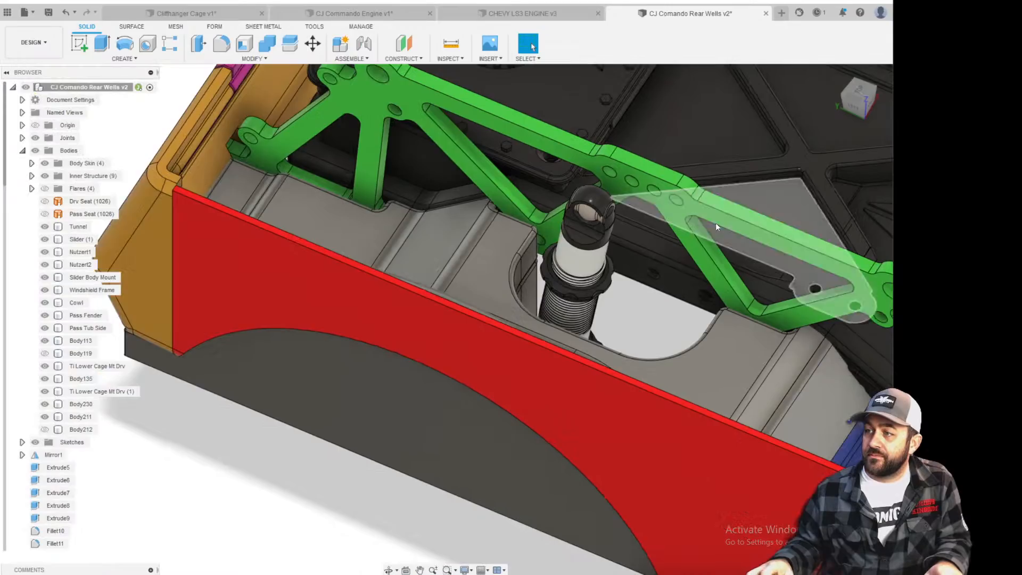
# Examine how the stepped inner edge of the wheel well fits beneath the rear of the green truss.
pyautogui.scroll(4, 491, 257)
pyautogui.moveTo(510, 228); pyautogui.dragTo(534, 265, button='middle')
pyautogui.scroll(8, 432, 289)
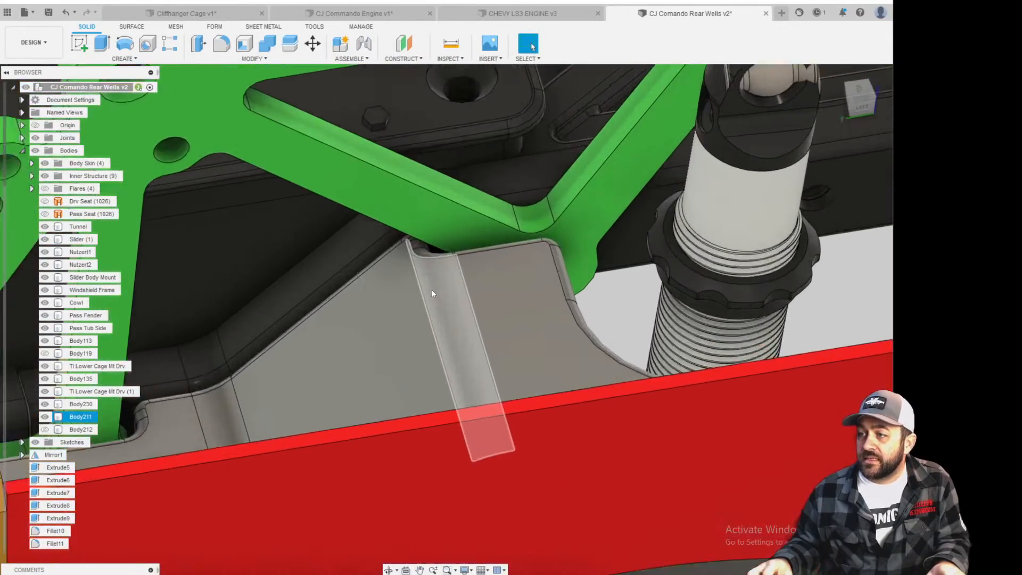
pyautogui.scroll(-4, 551, 253)
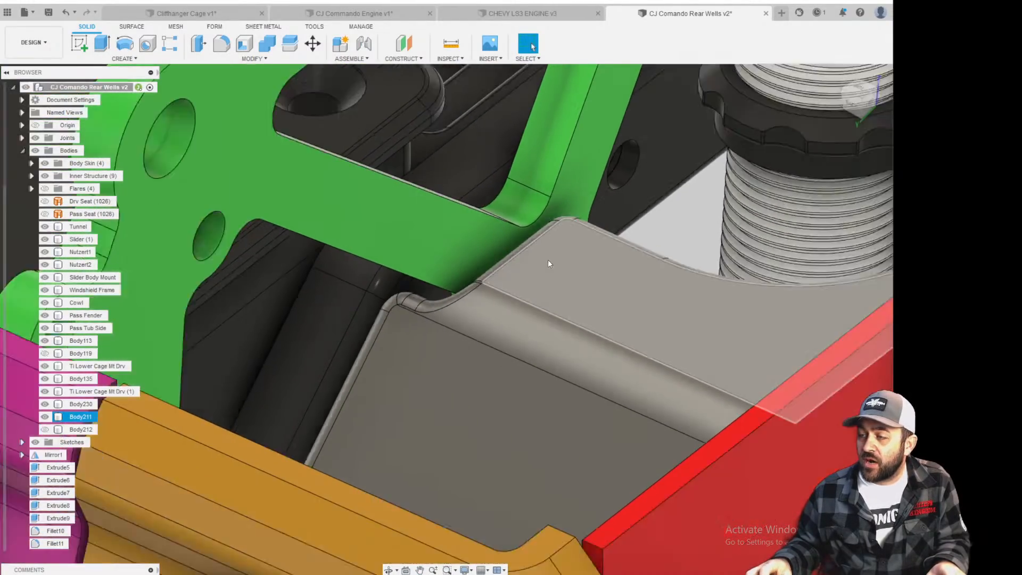
pyautogui.keyDown('shift'); pyautogui.moveTo(548, 261); pyautogui.dragTo(532, 278, button='middle'); pyautogui.keyUp('shift')
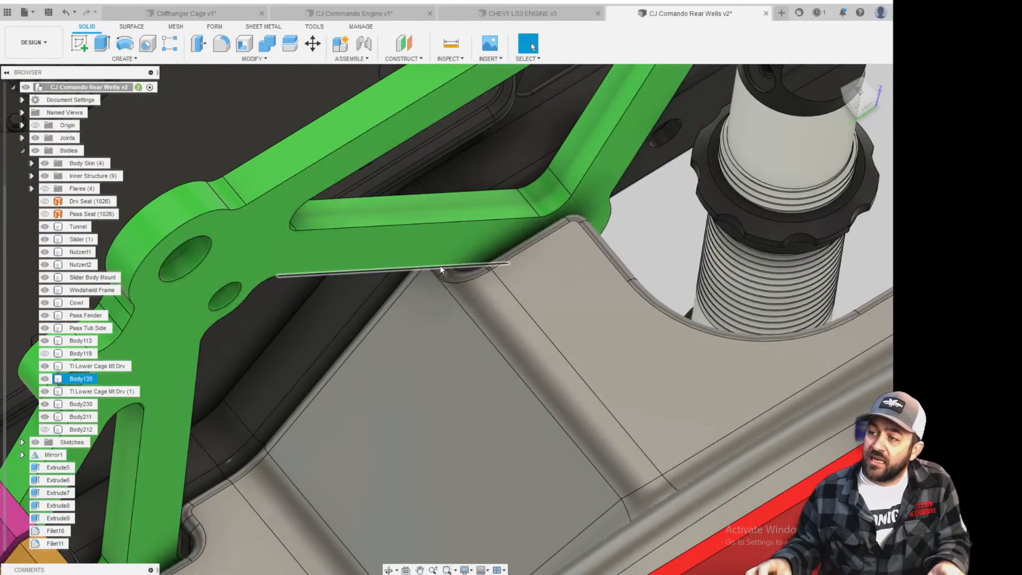
pyautogui.scroll(-4, 439, 270)
pyautogui.scroll(4, 331, 449)
pyautogui.moveTo(350, 428)
pyautogui.keyDown('shift'); pyautogui.mouseDown(button='middle')
pyautogui.moveTo(308, 430)
pyautogui.moveTo(265, 395)
pyautogui.moveTo(340, 423)
pyautogui.mouseUp(button='middle'); pyautogui.keyUp('shift')
# Examine the wheel well's sloped front panel where it meets the black chassis rail and the blue floor.
pyautogui.scroll(-4, 230, 238)
pyautogui.moveTo(692, 452); pyautogui.dragTo(277, 102, button='middle')
pyautogui.scroll(3, 267, 199)
pyautogui.keyDown('shift'); pyautogui.moveTo(268, 203); pyautogui.dragTo(547, 288, button='middle'); pyautogui.keyUp('shift')
pyautogui.scroll(3, 634, 322)
pyautogui.scroll(-3, 622, 388)
pyautogui.scroll(2, 547, 288)
pyautogui.scroll(3, 548, 289)
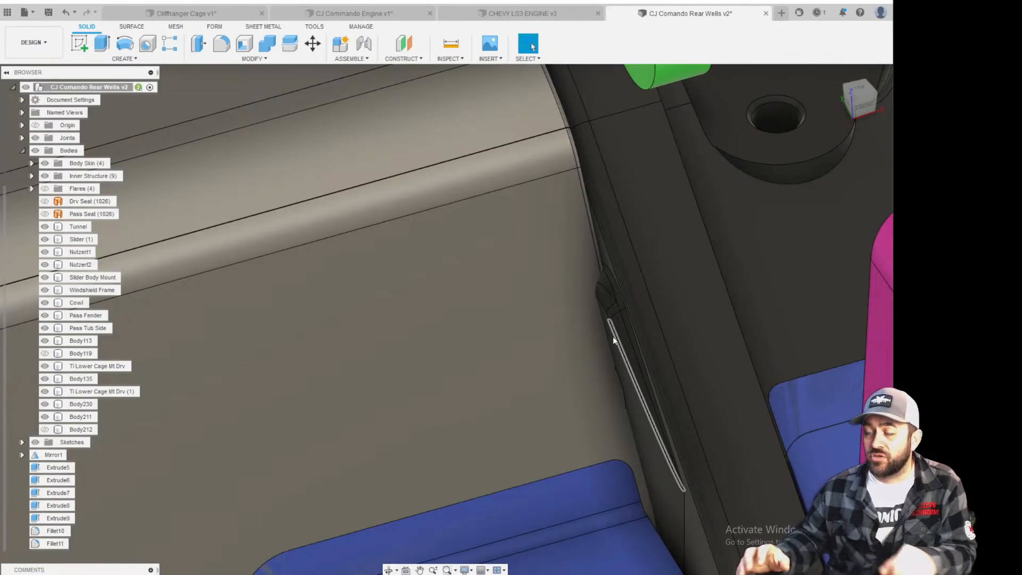
pyautogui.scroll(-5, 612, 337)
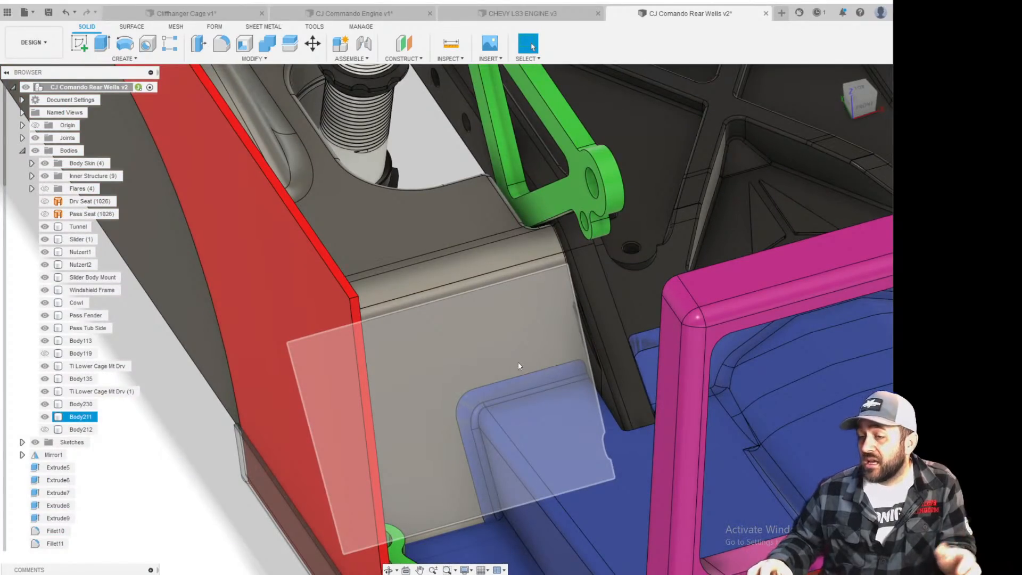
pyautogui.press('Escape')
pyautogui.scroll(-3, 548, 375)
pyautogui.moveTo(238, 443); pyautogui.dragTo(340, 459, button='middle')
pyautogui.scroll(-3, 609, 340)
pyautogui.scroll(4, 603, 318)
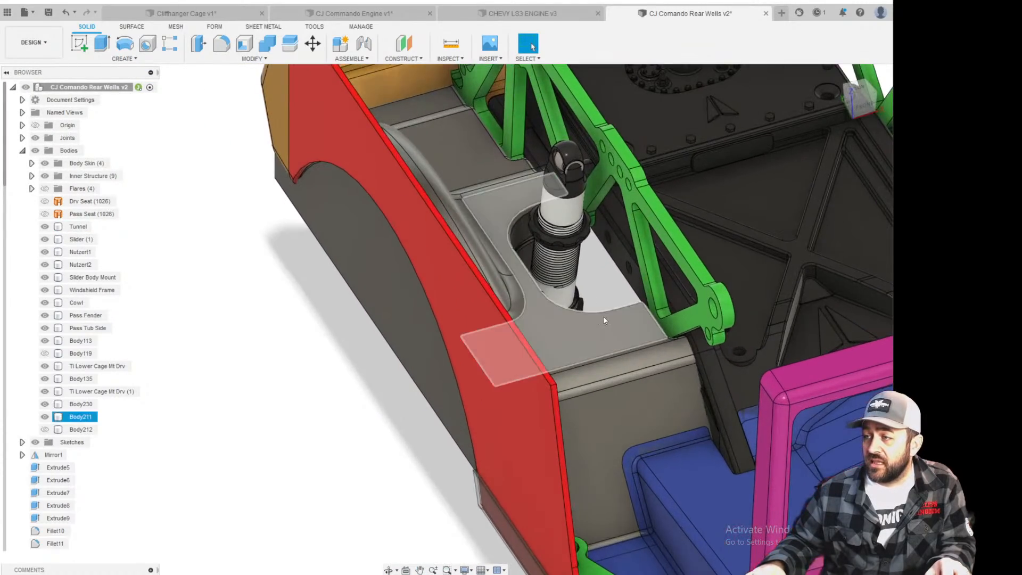